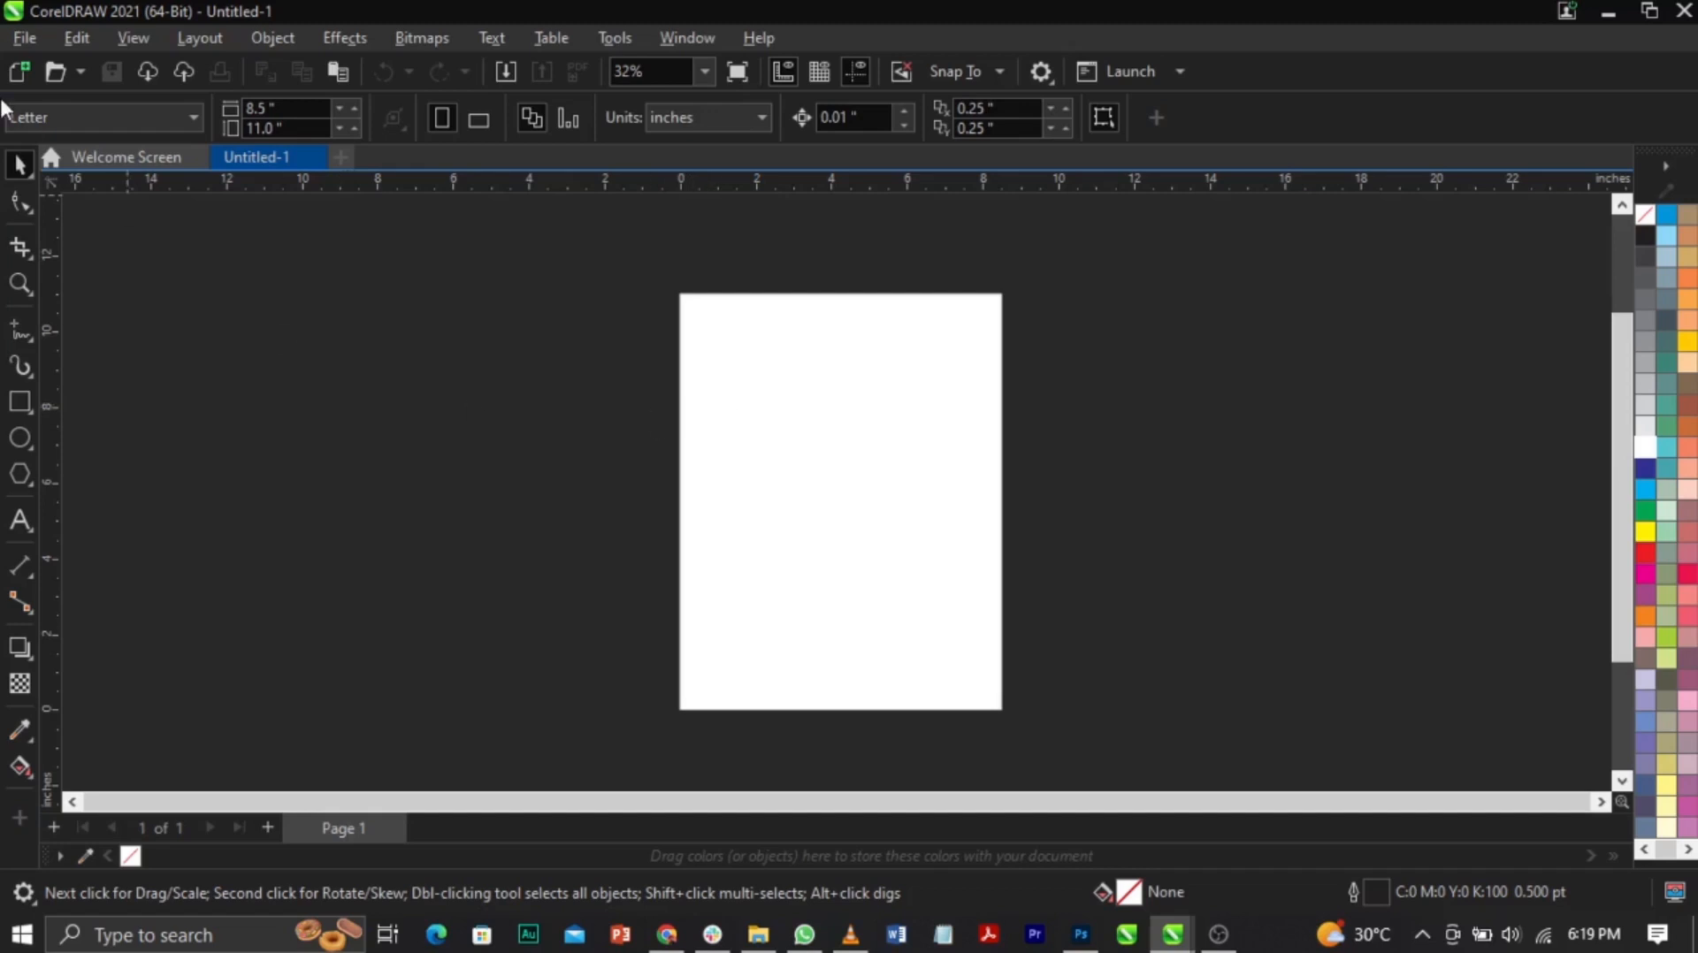
Step: Set the page size to A3 and fit the whole page in view
click(39, 113)
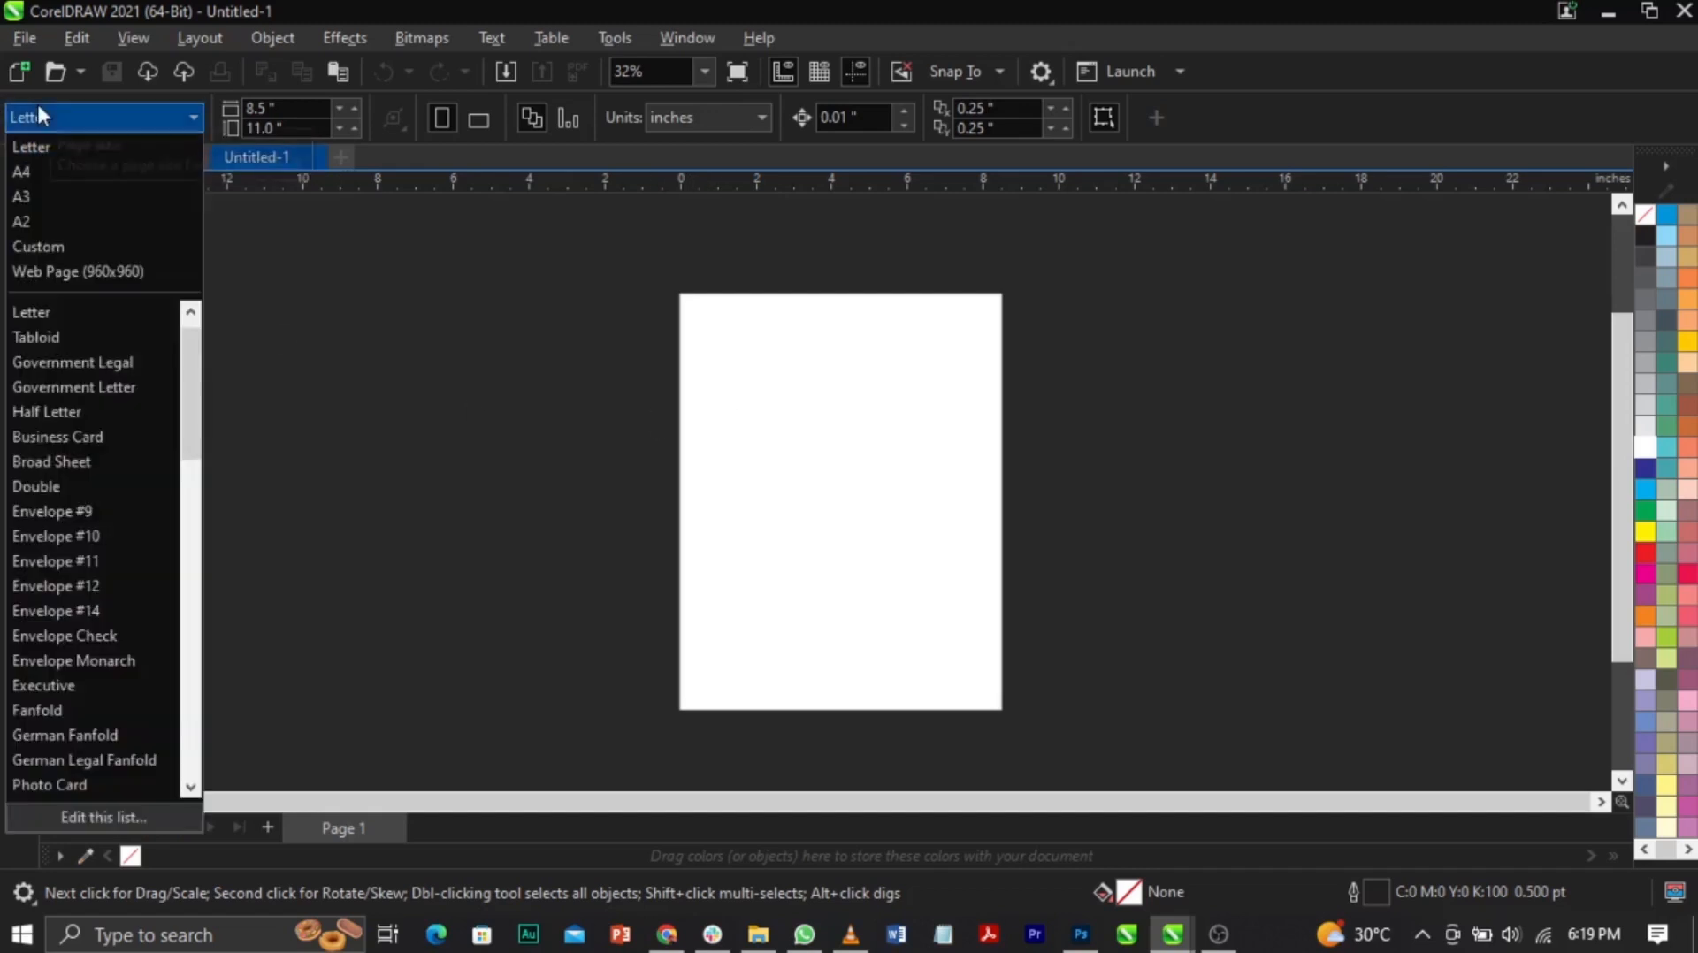
click(46, 193)
key(shift+F4)
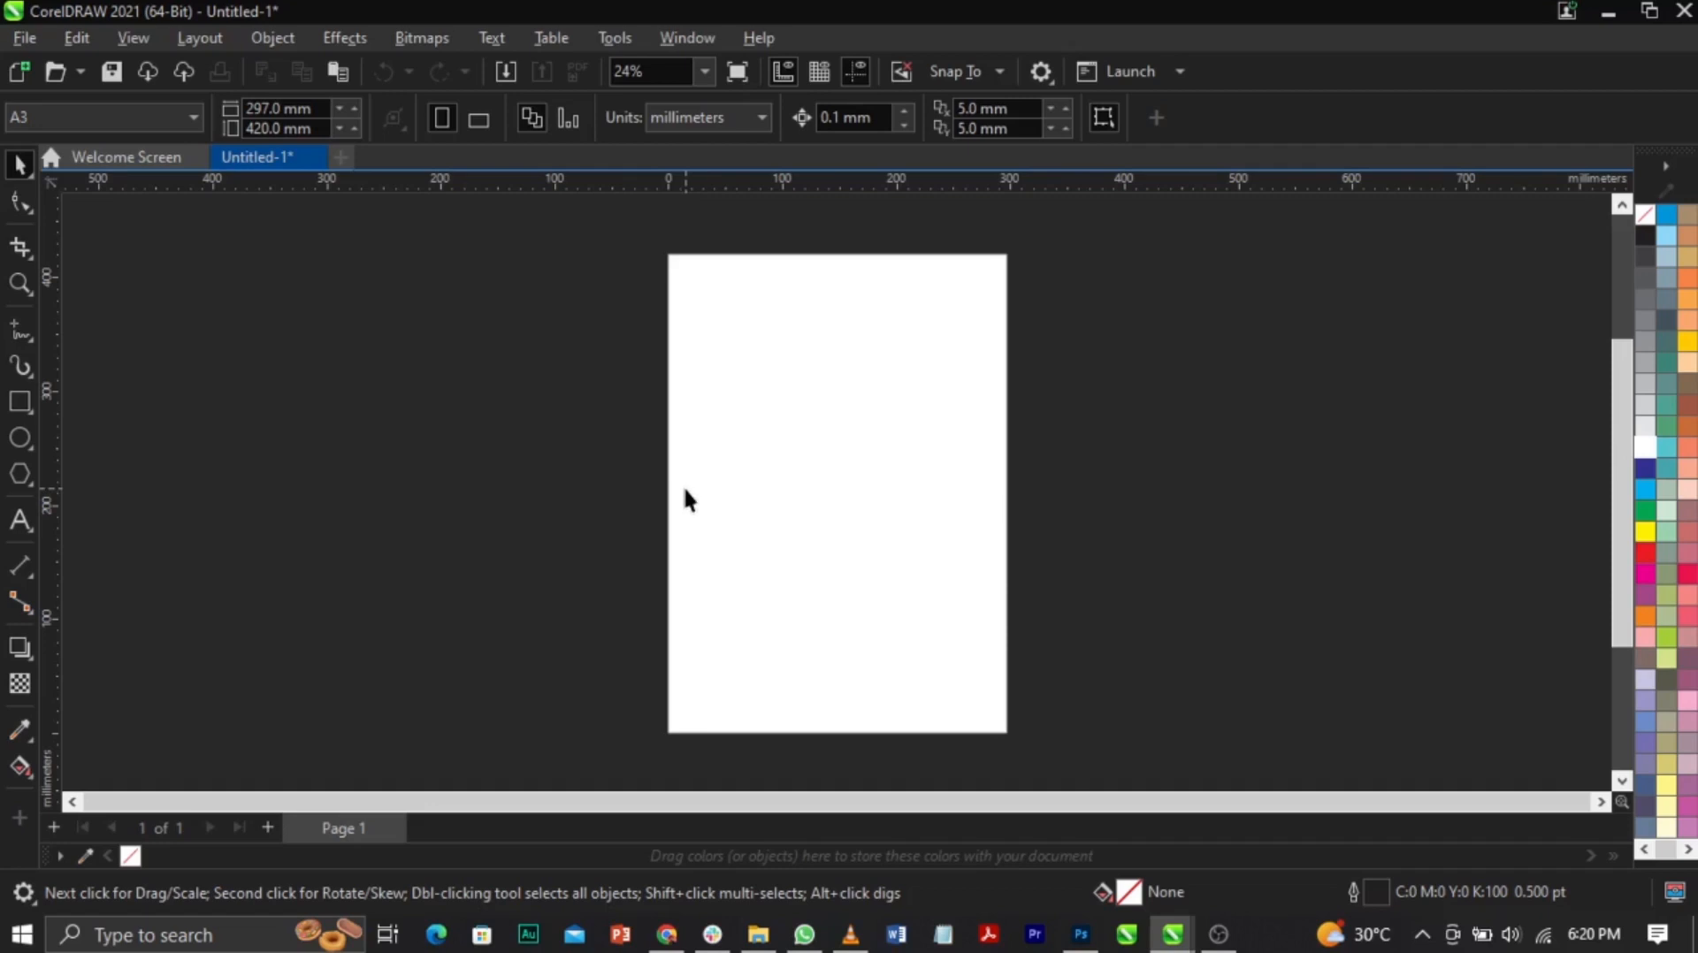
Step: Switch the measurement units to inches
click(674, 124)
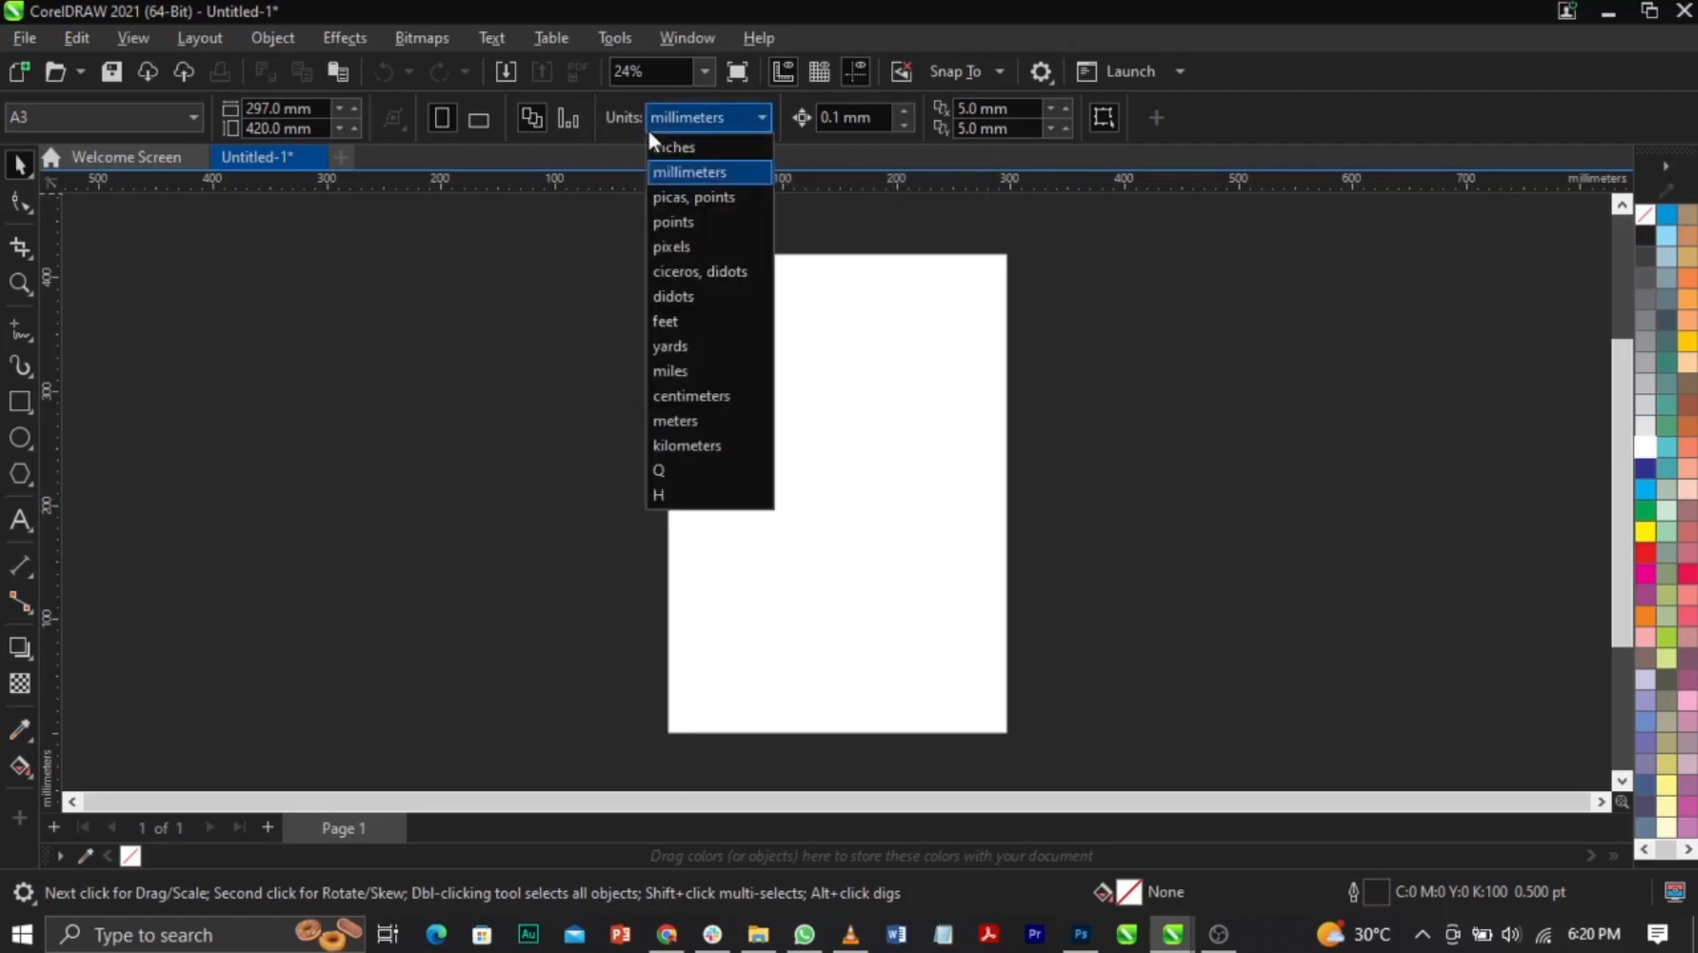
click(694, 150)
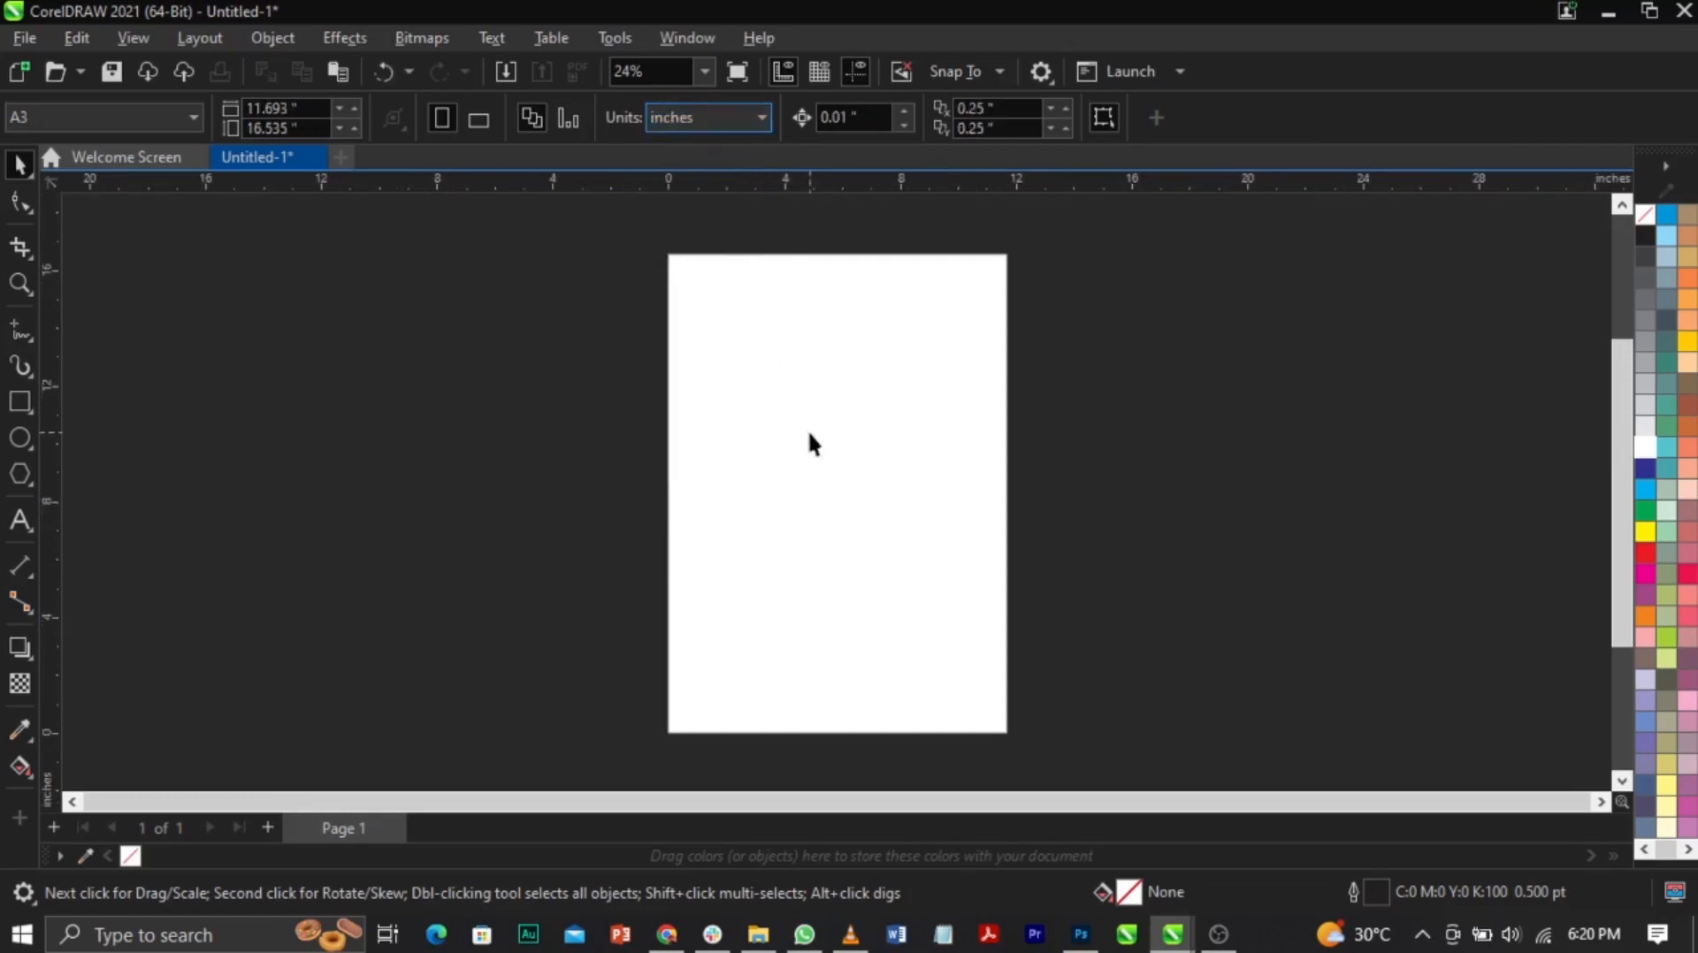
click(13, 408)
Step: Draw a rectangle over nearly the whole A3 page and compare its size with the 11.693-inch page width
drag(672, 259, 1012, 730)
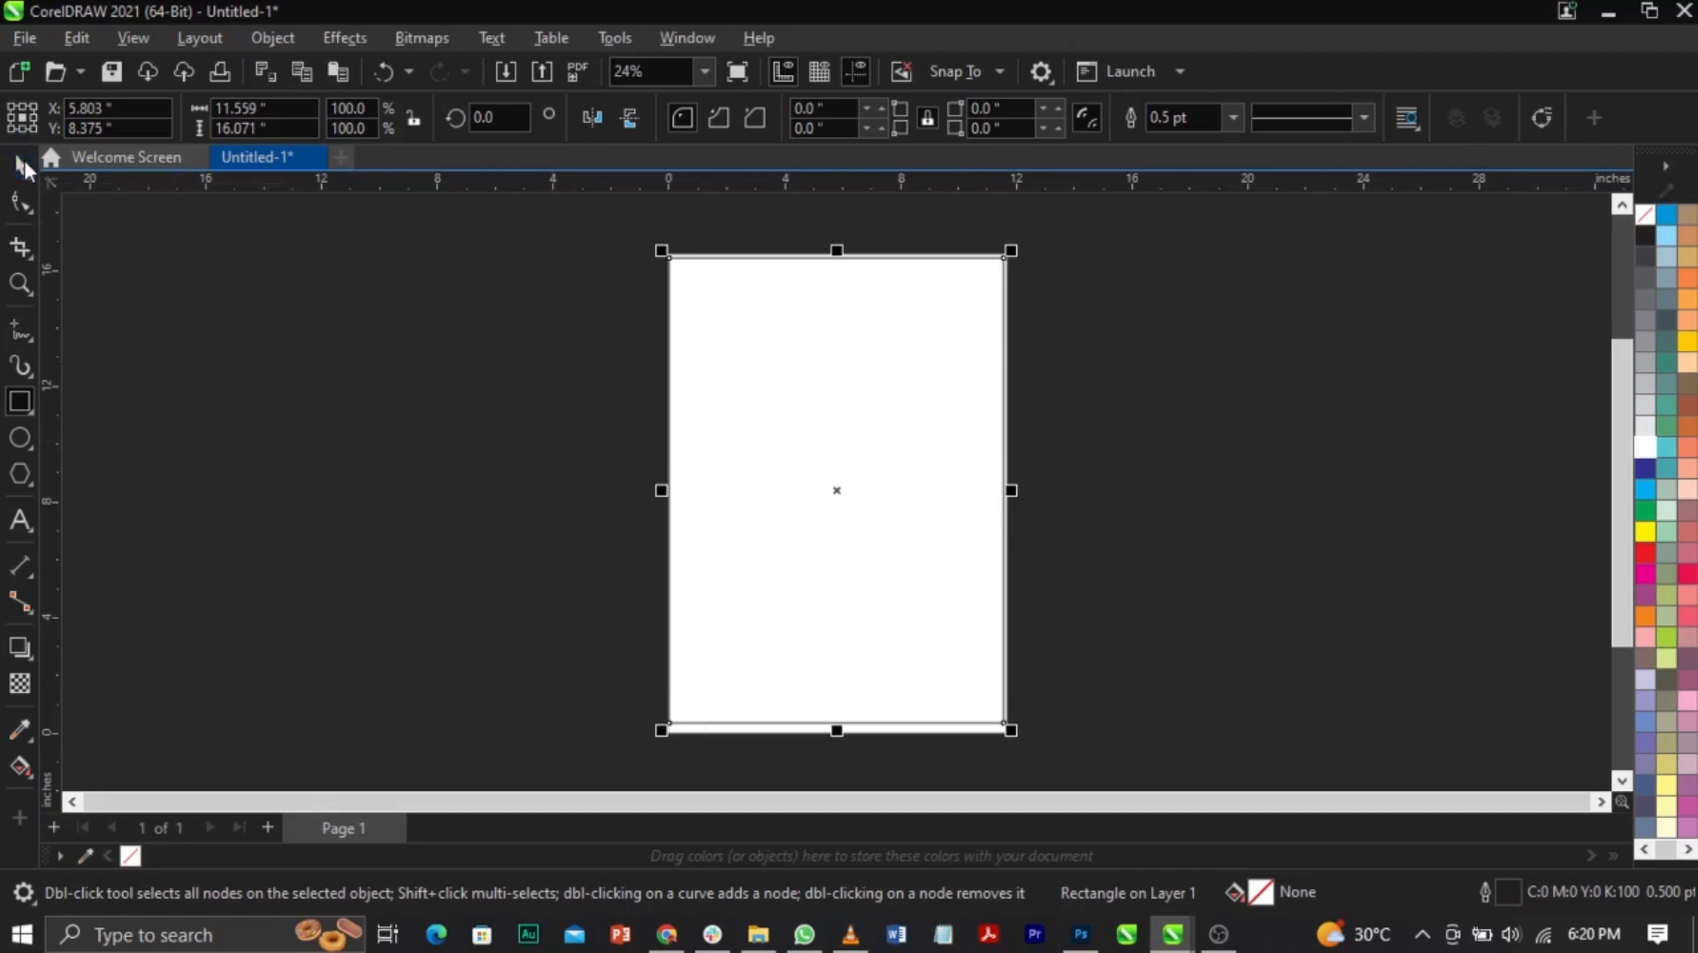
click(22, 163)
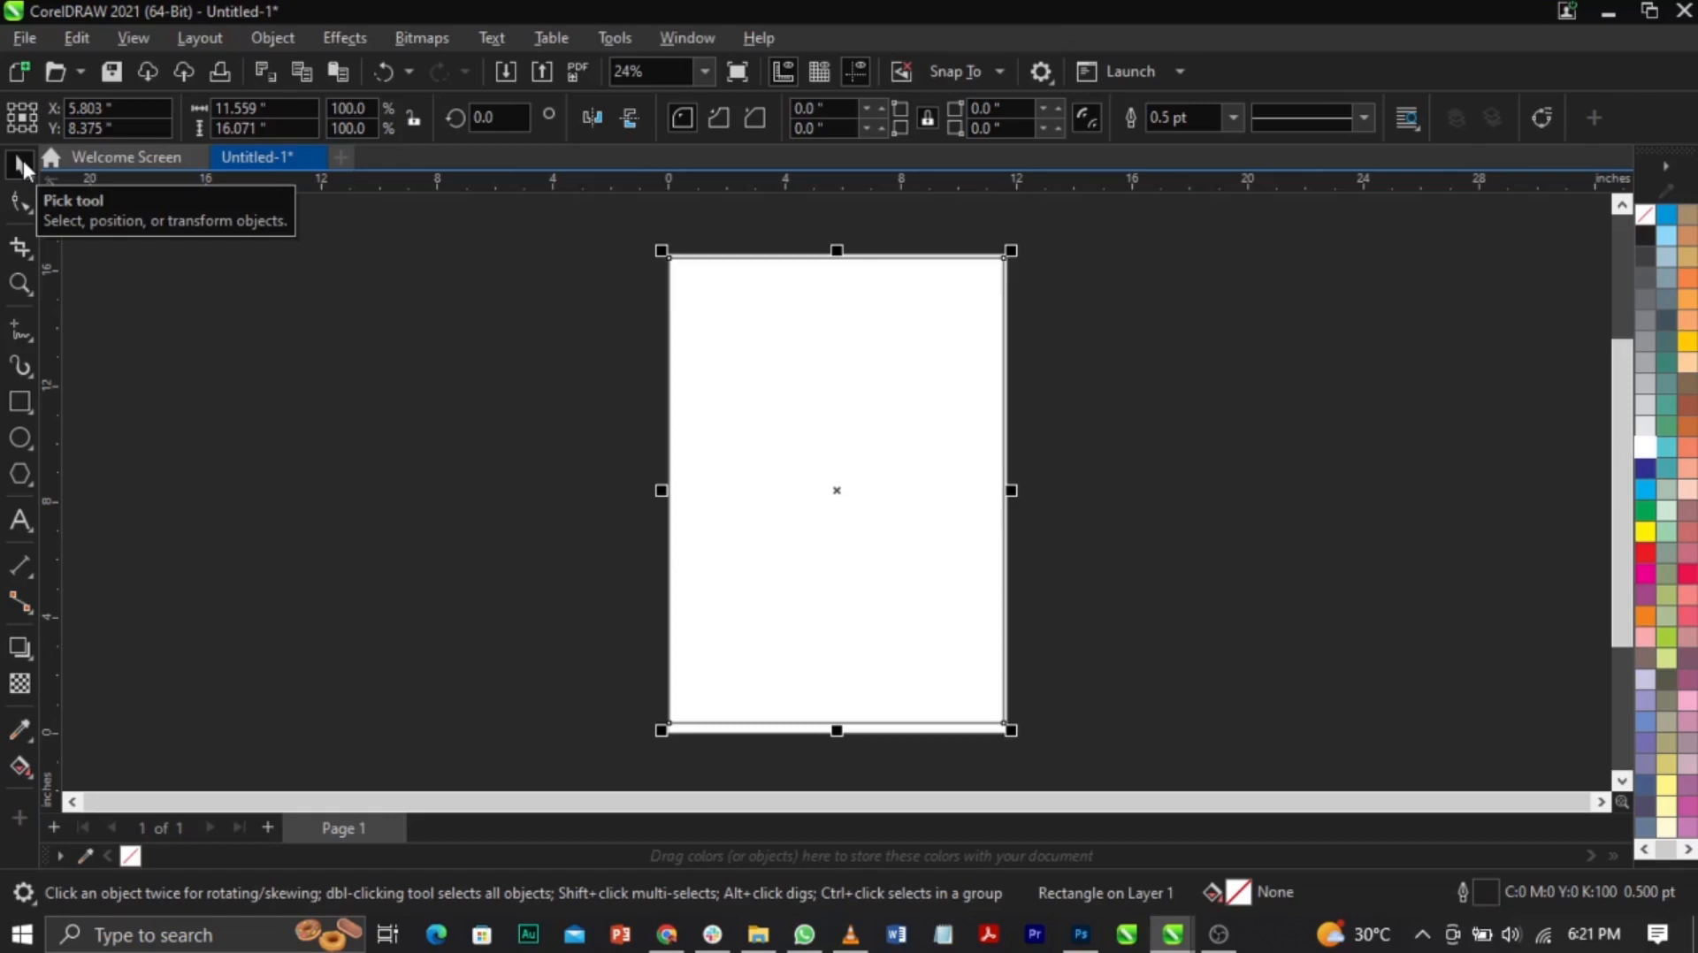
click(449, 348)
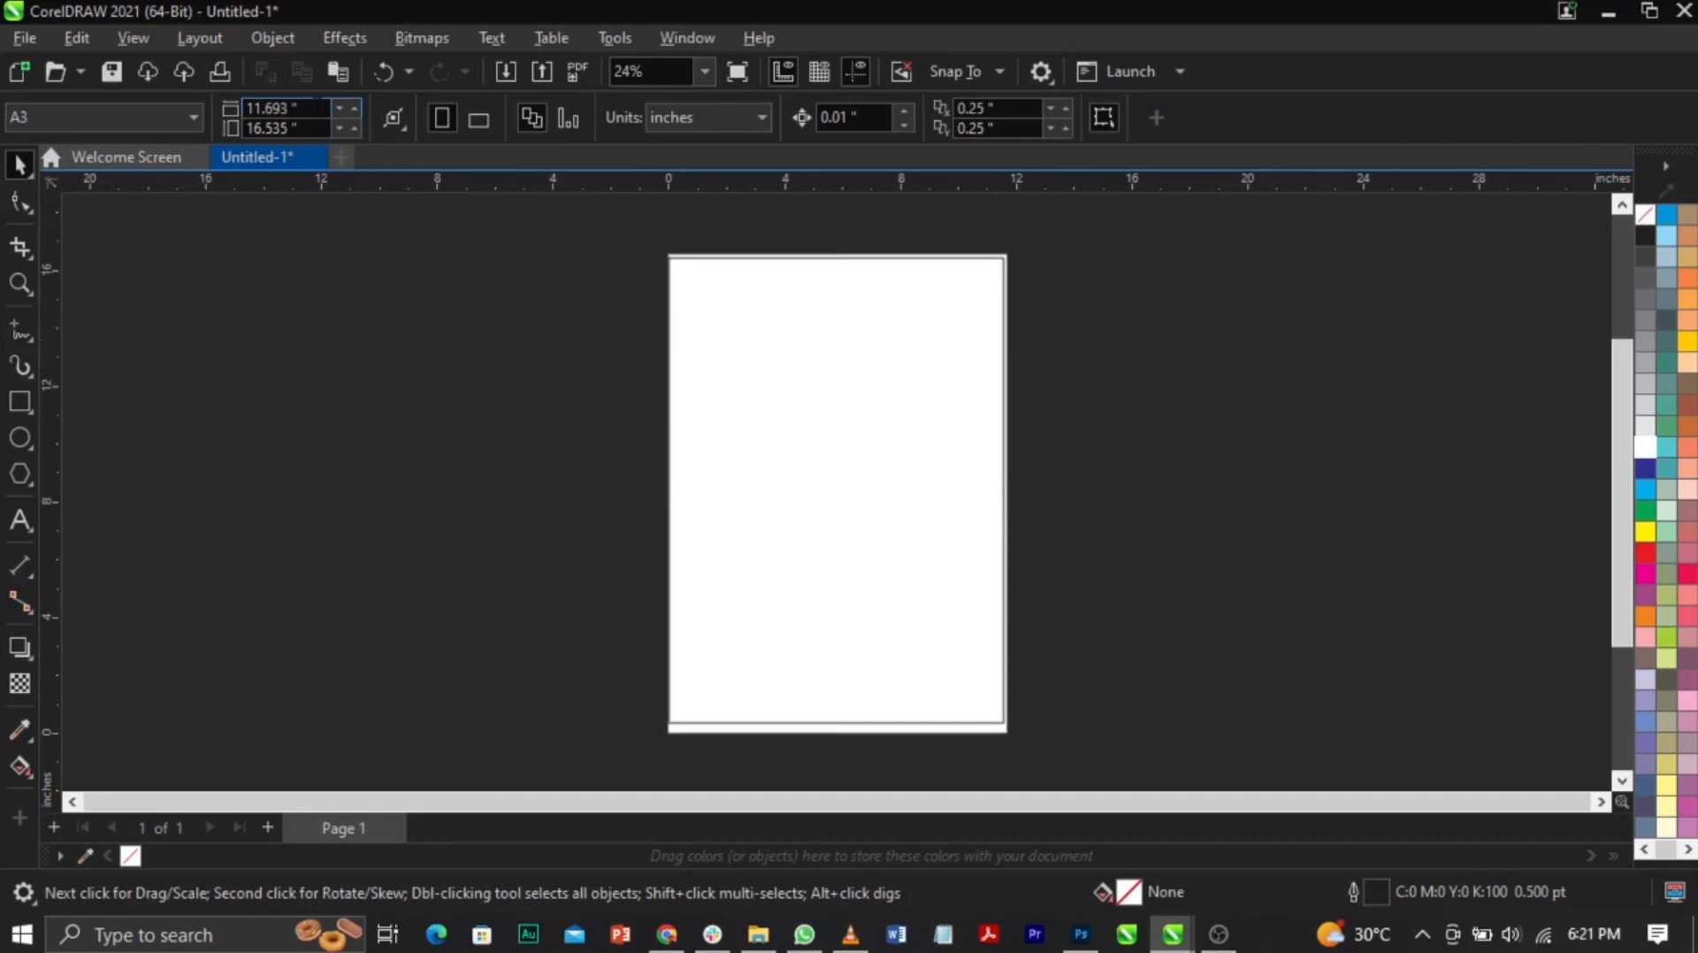
click(314, 108)
click(925, 495)
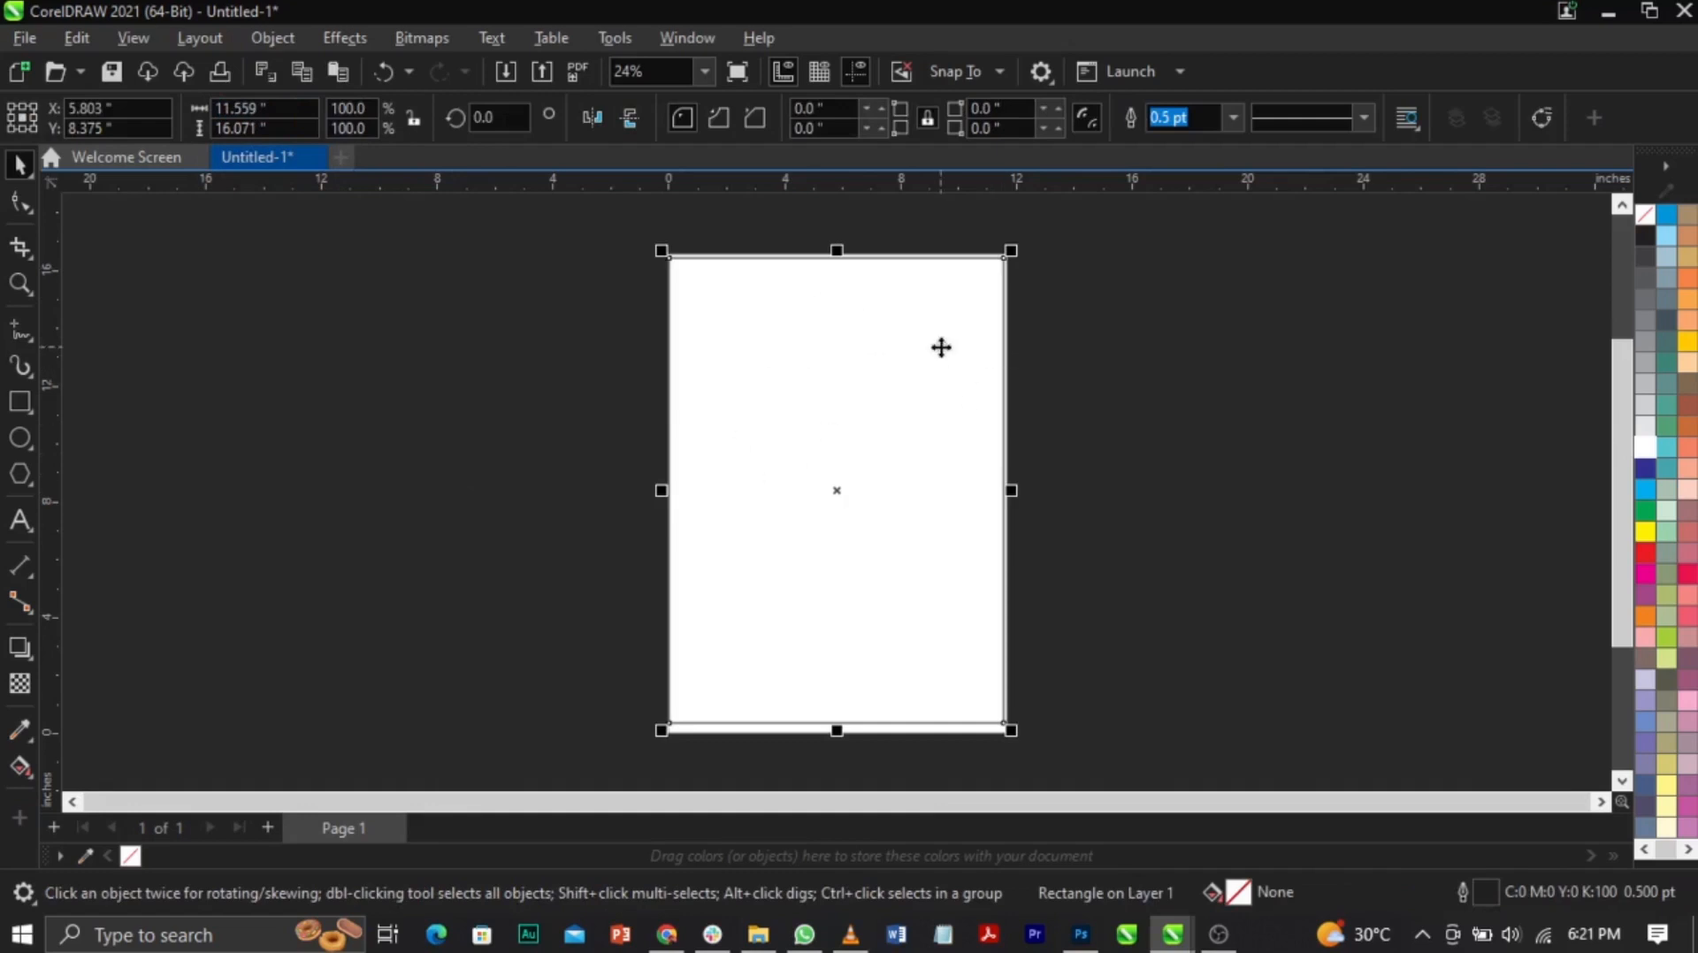
click(265, 108)
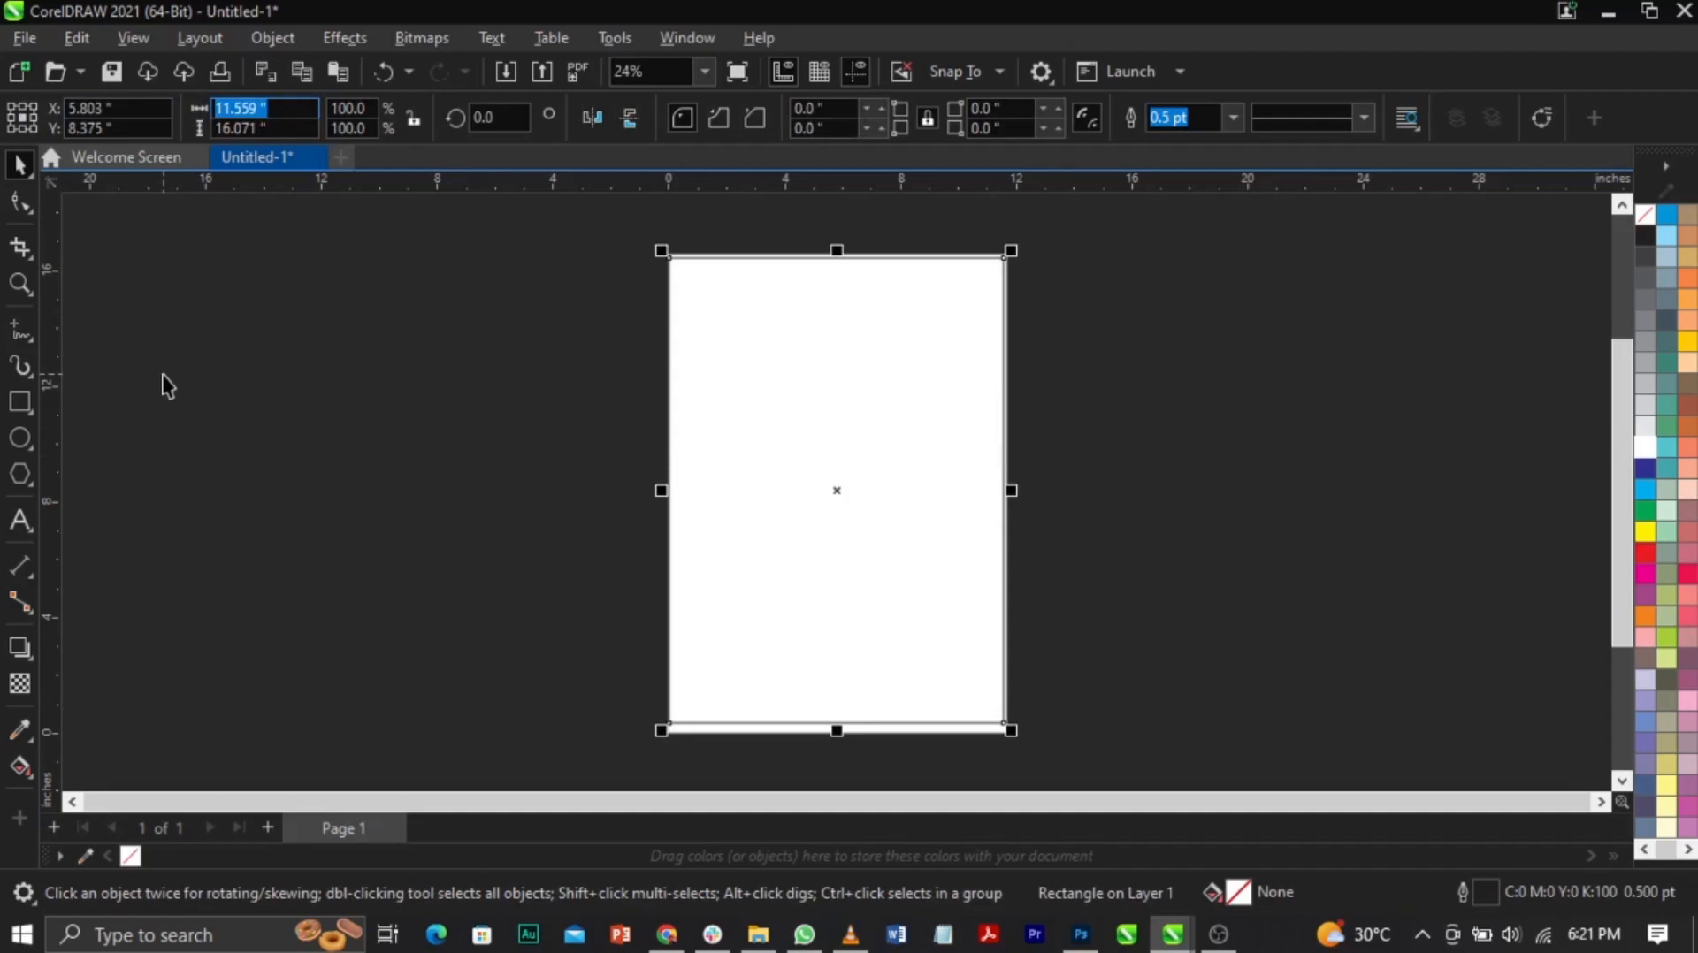
click(505, 370)
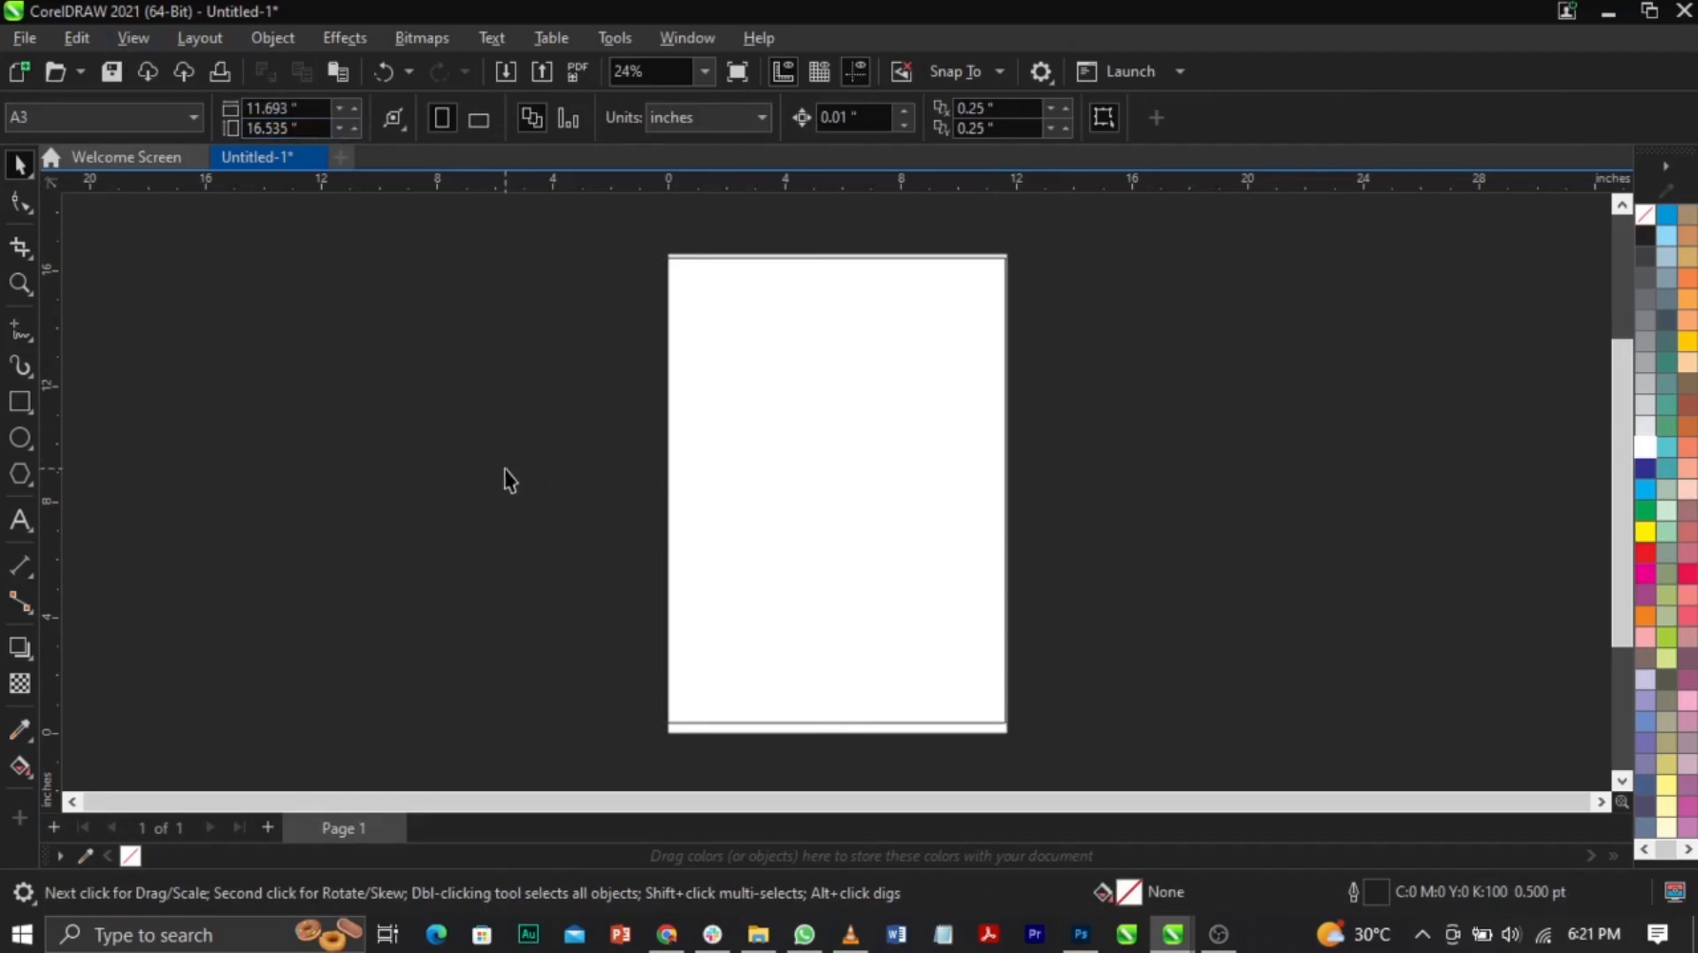
Step: Set the rectangle's height to 16.535 inches and centre it on the page
drag(303, 129, 184, 131)
click(905, 373)
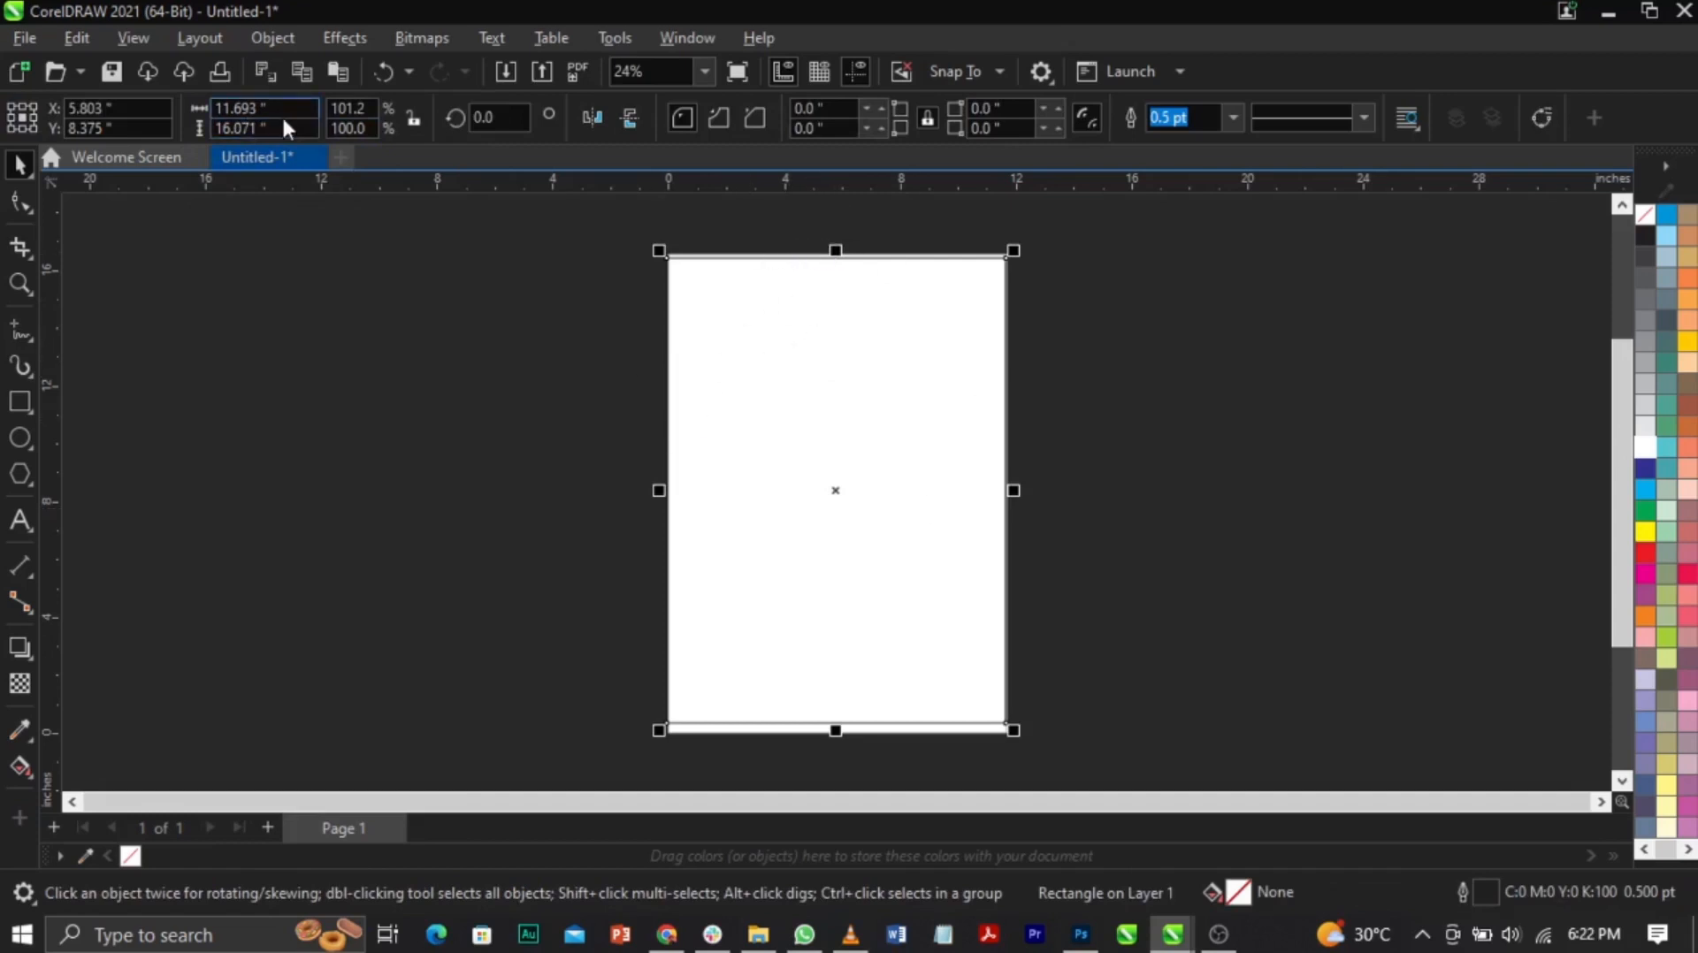
drag(269, 128, 213, 128)
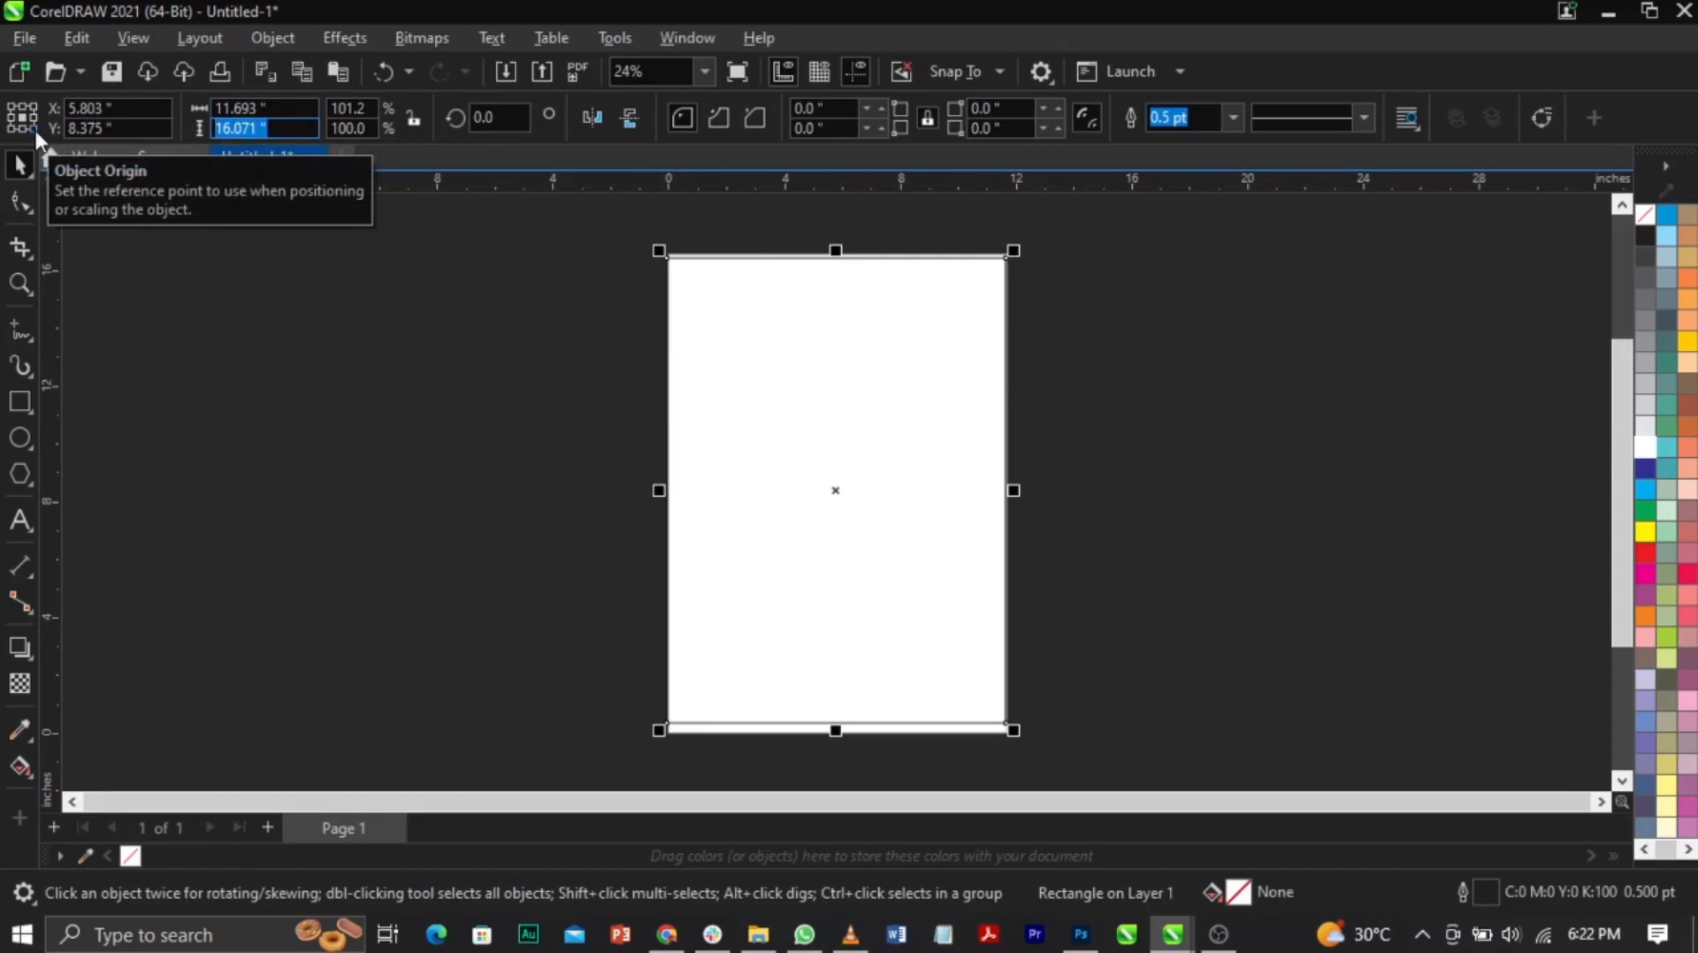
text(16.535)
key(Return)
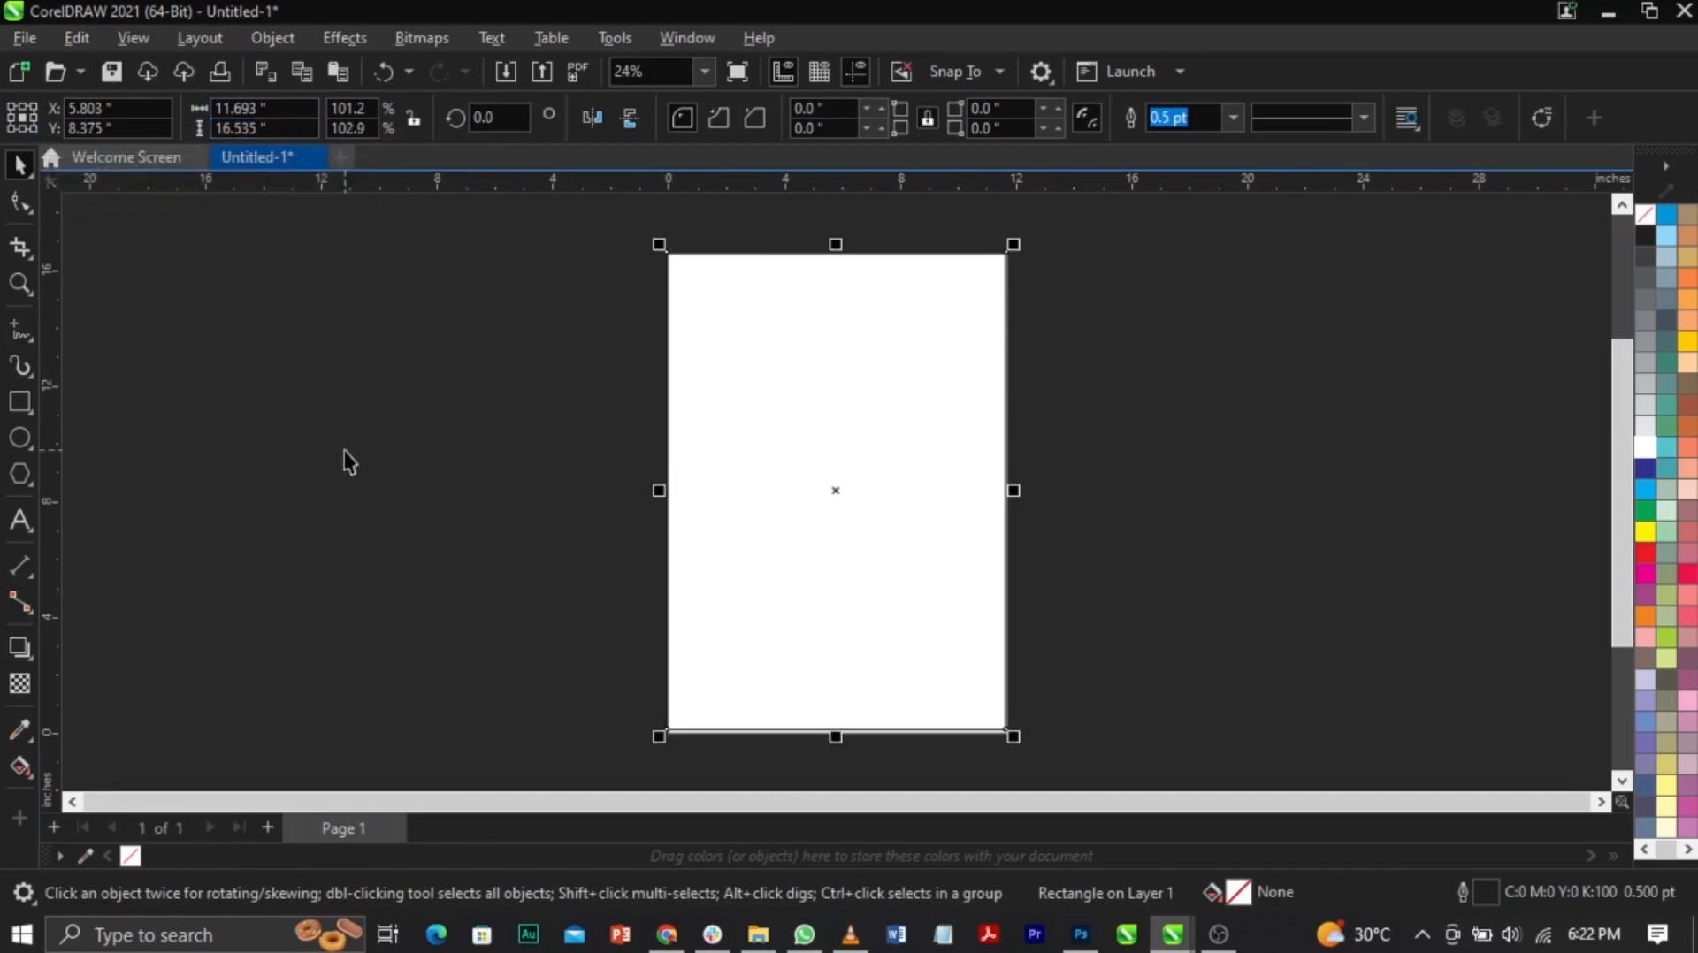
key(p)
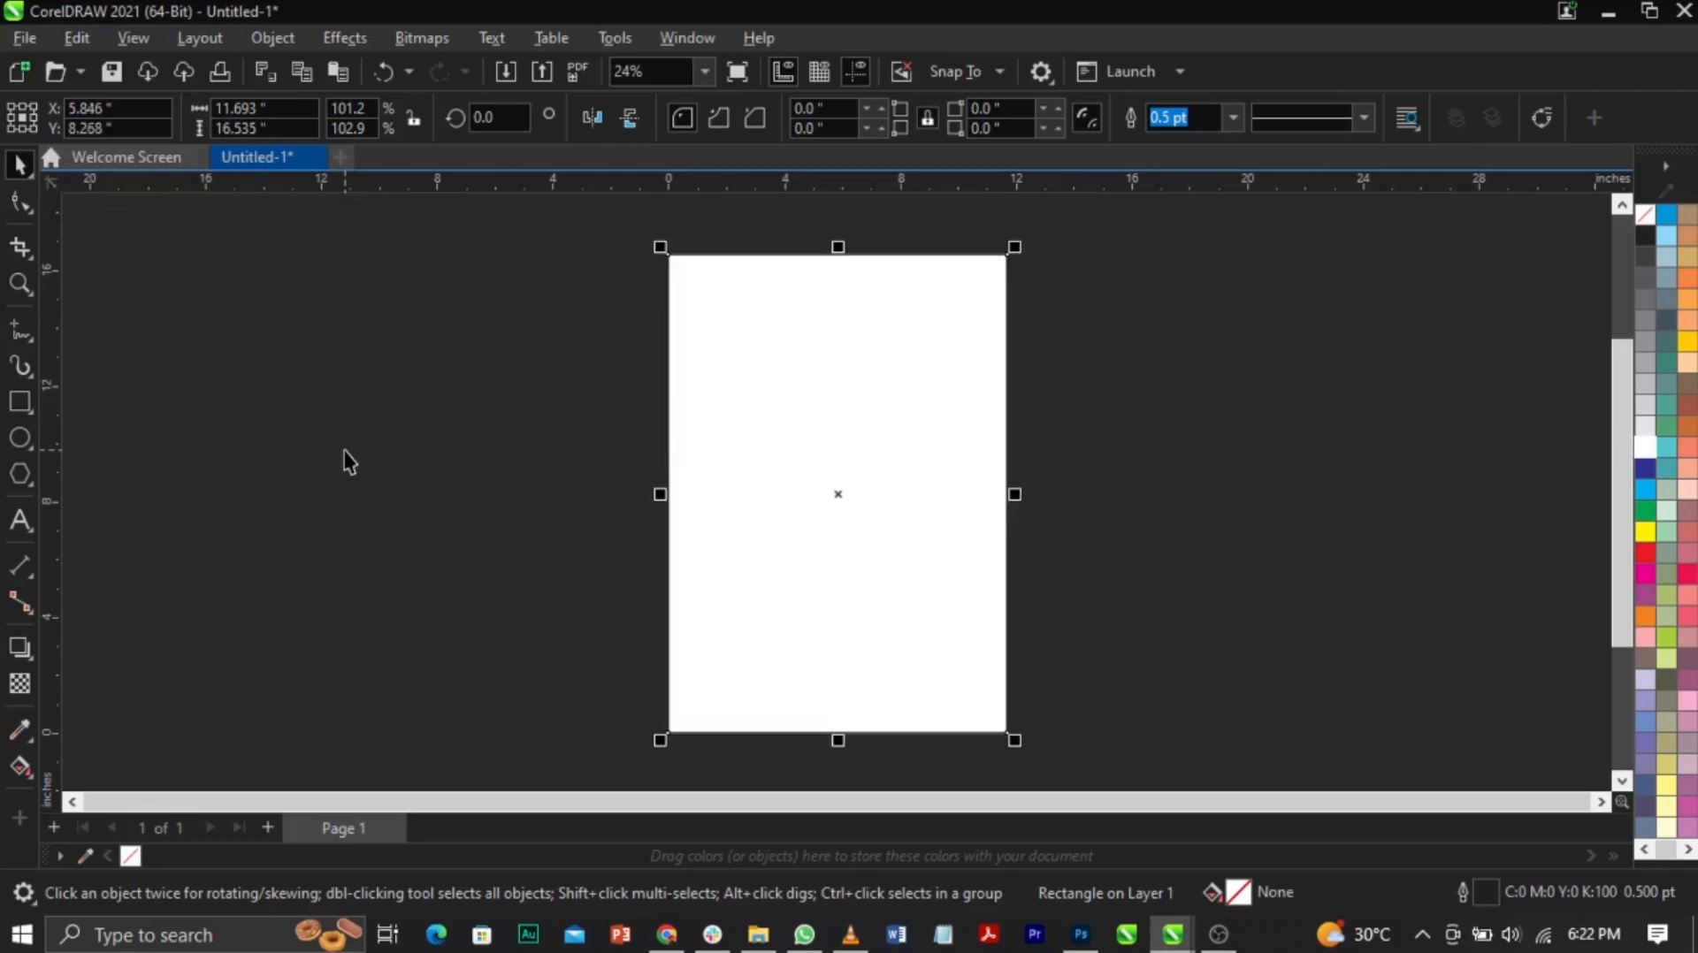
Step: Zoom in on the page bottom and align the rectangle's bottom edge with the page
key(z)
drag(644, 700, 993, 765)
key(space)
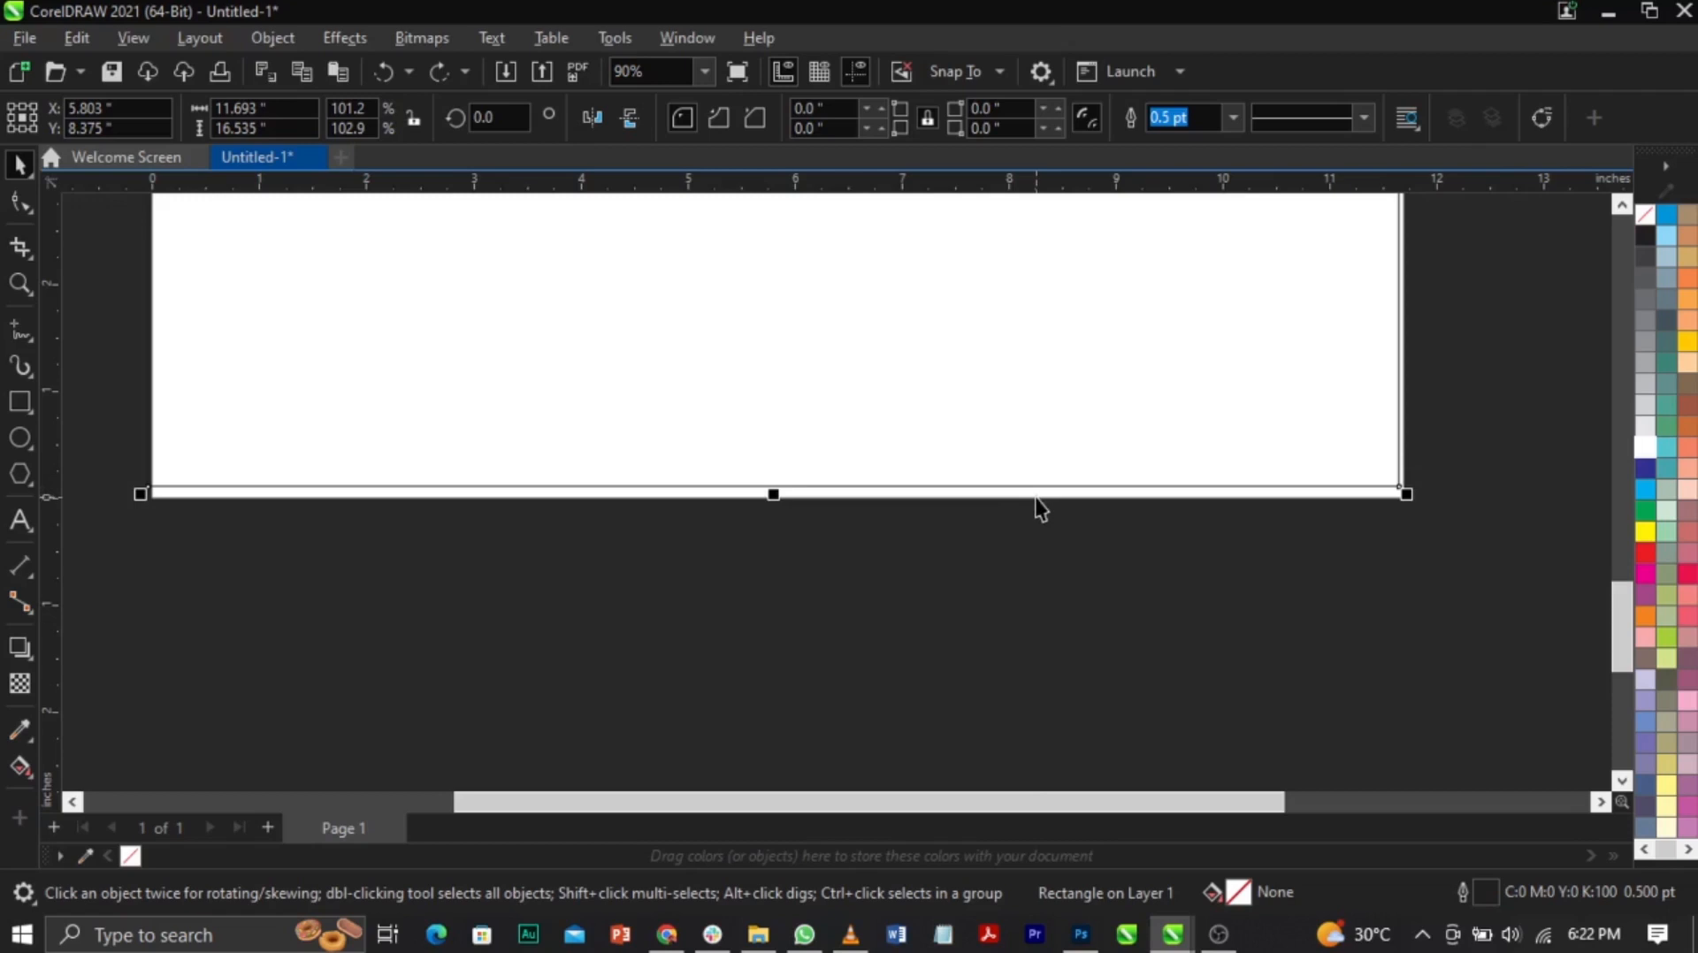
drag(1035, 496, 1036, 499)
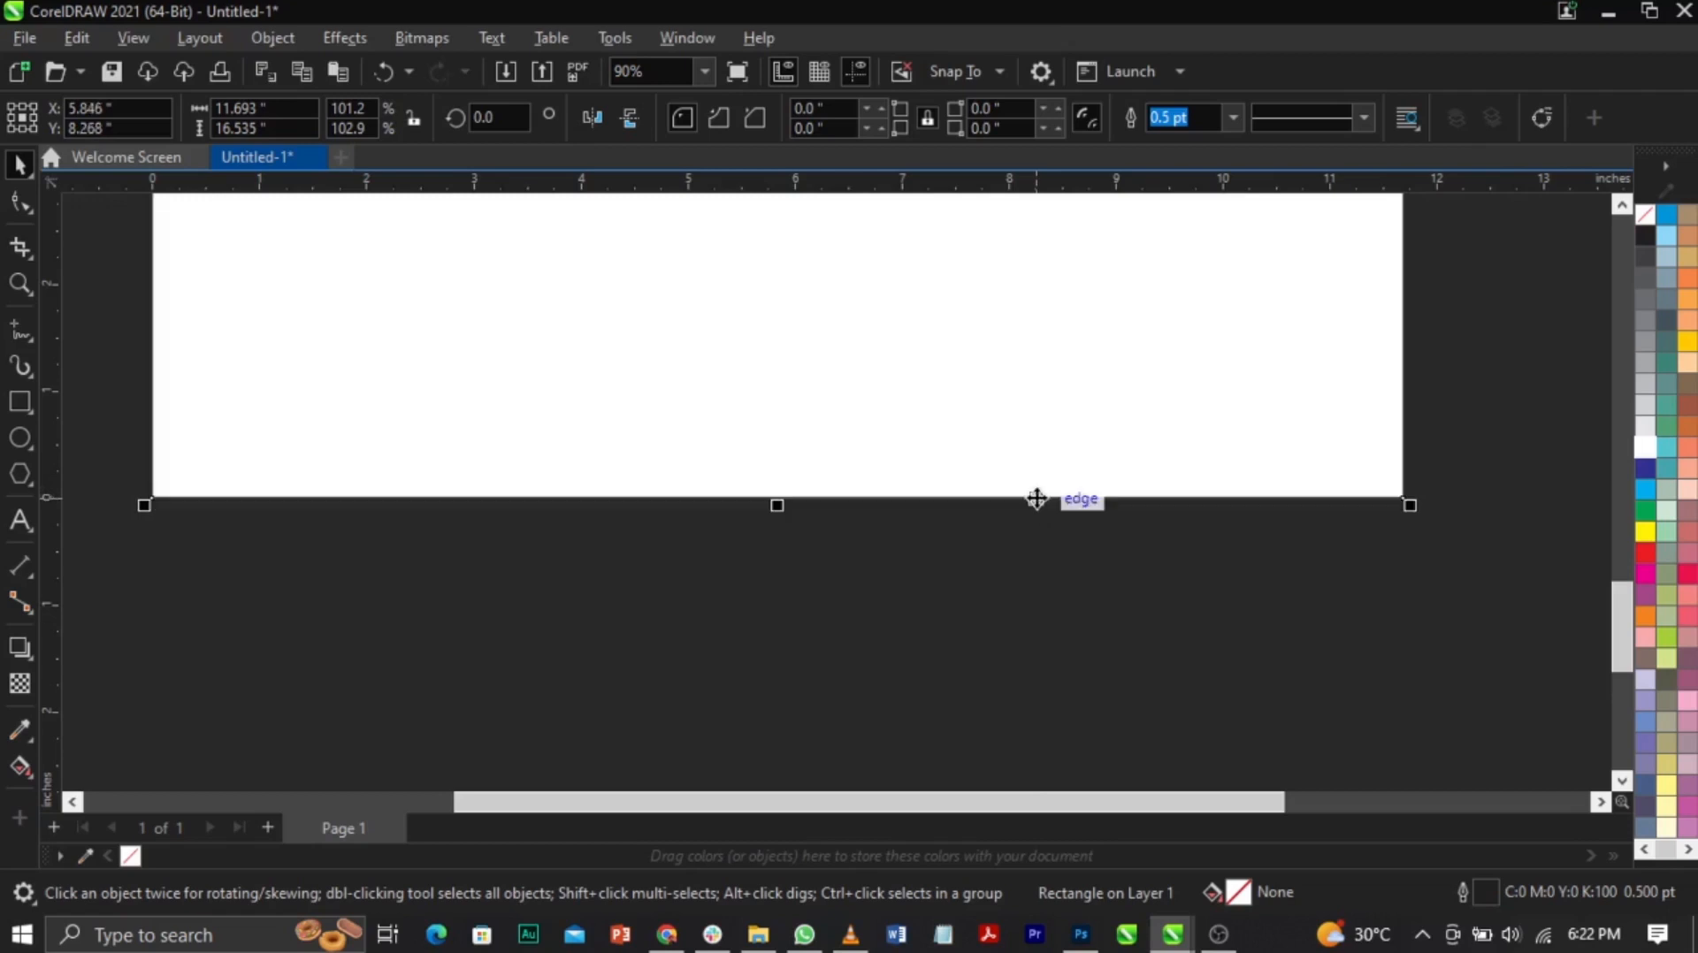
key(shift+F4)
click(1059, 523)
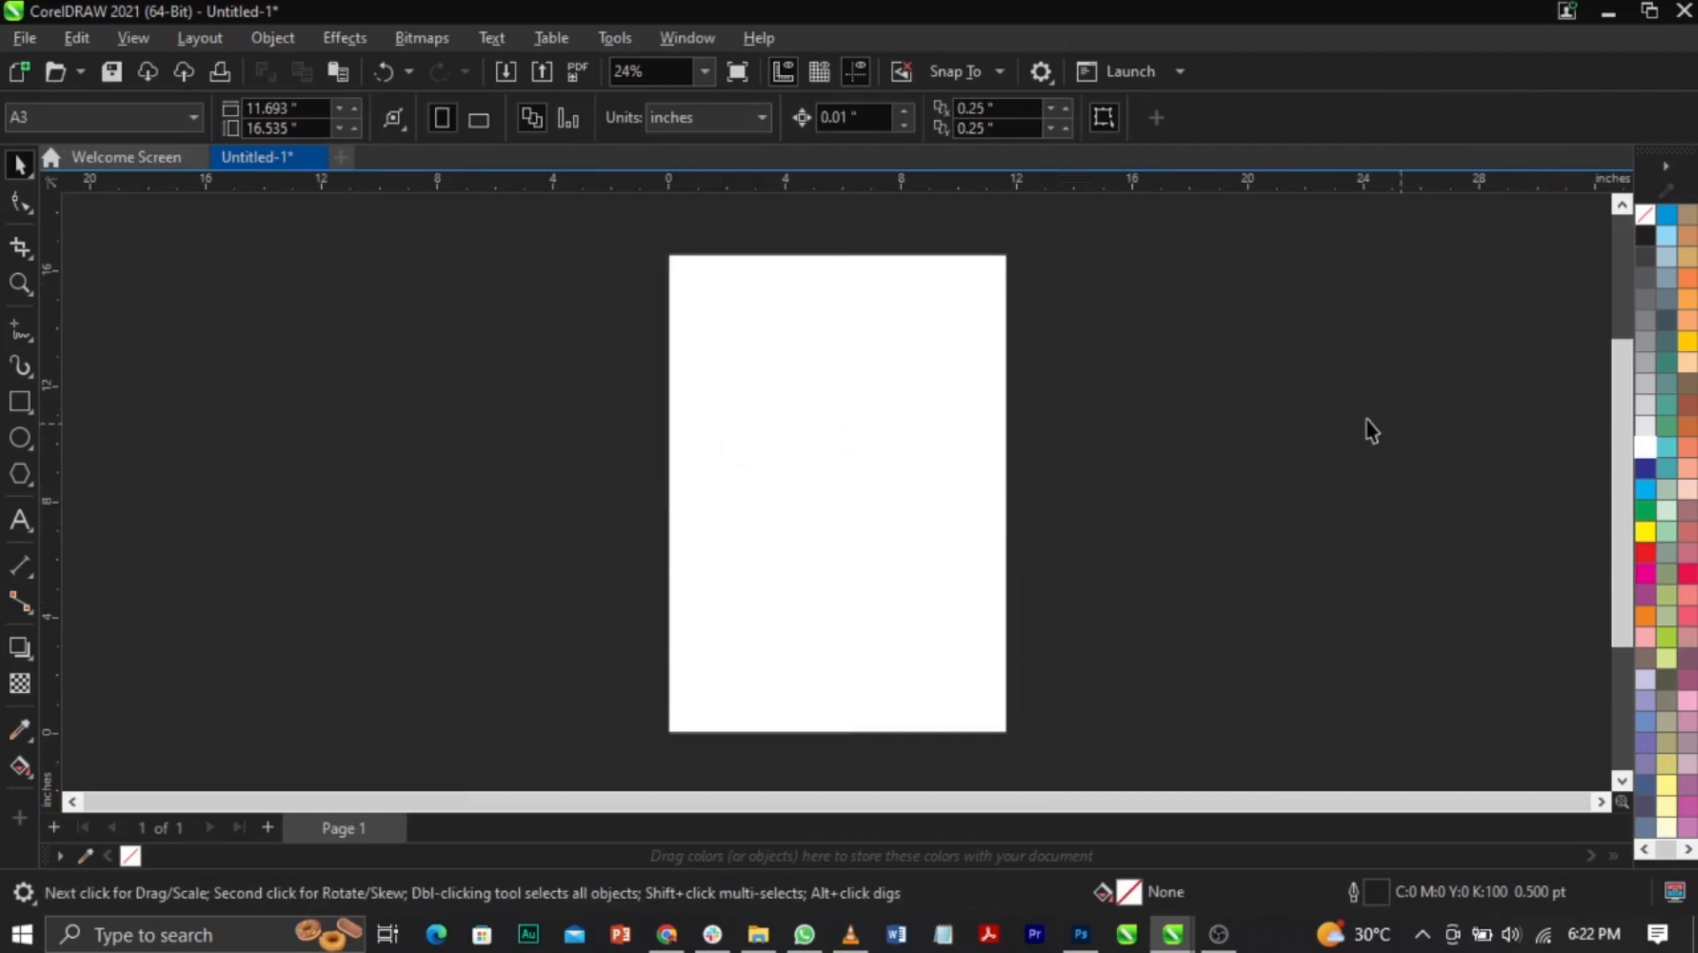
Step: Set the rectangle's outline to no colour and re-centre it on the page
click(914, 420)
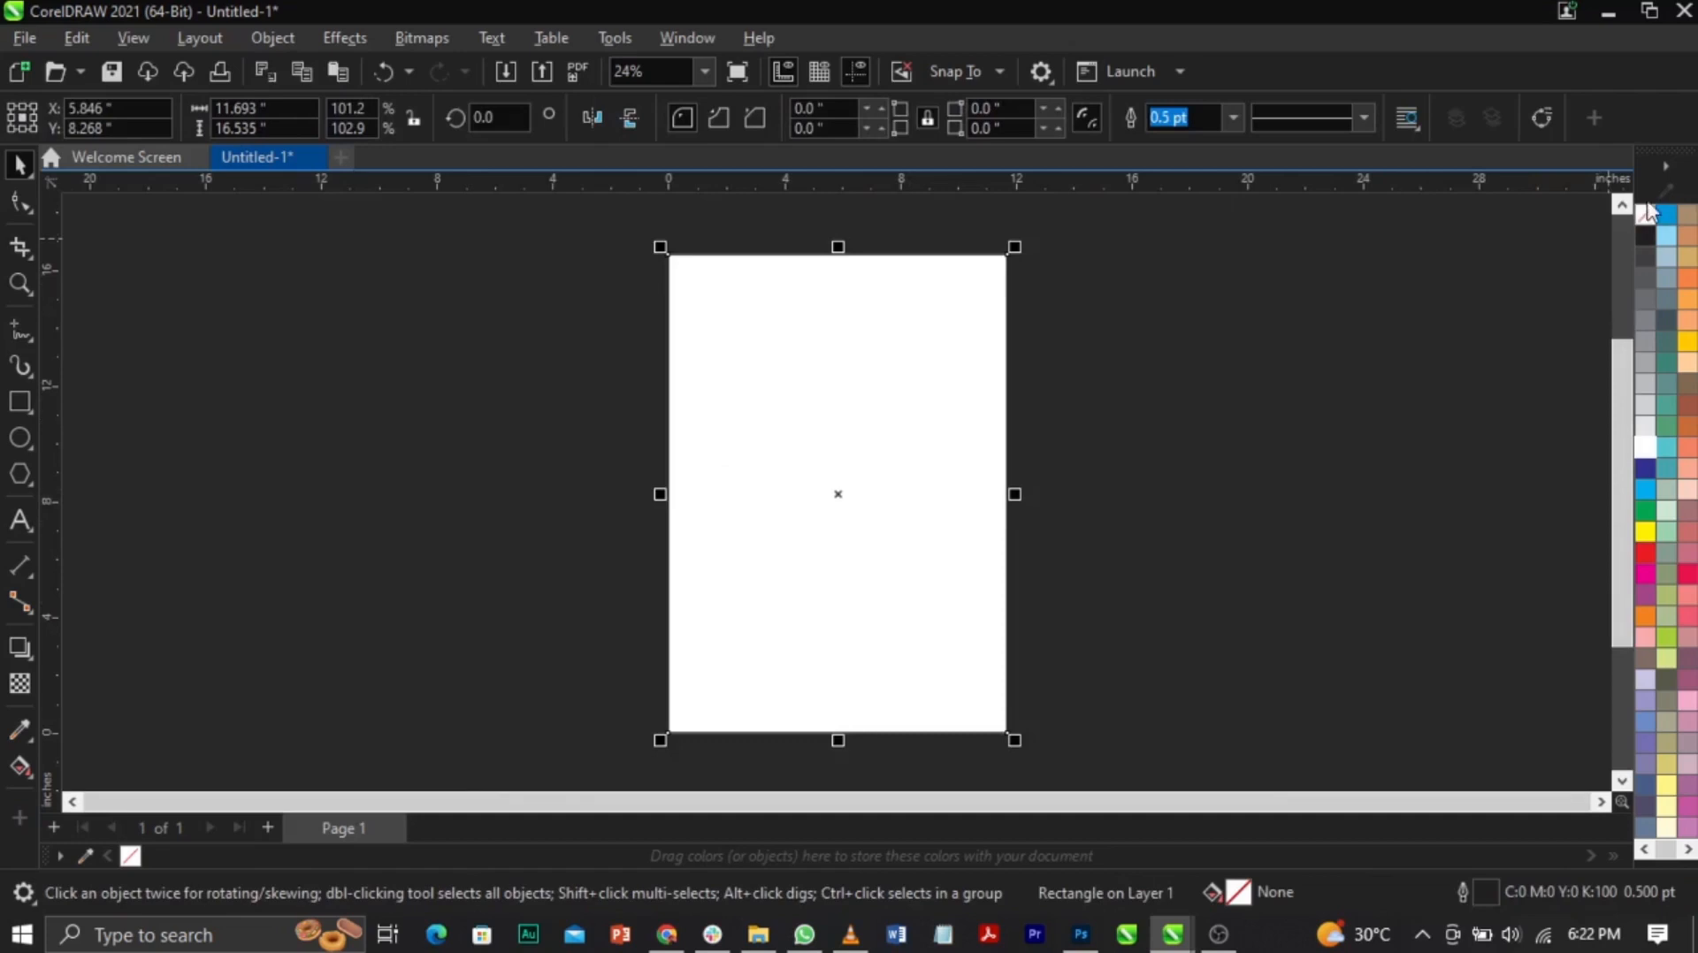
right_click(1646, 218)
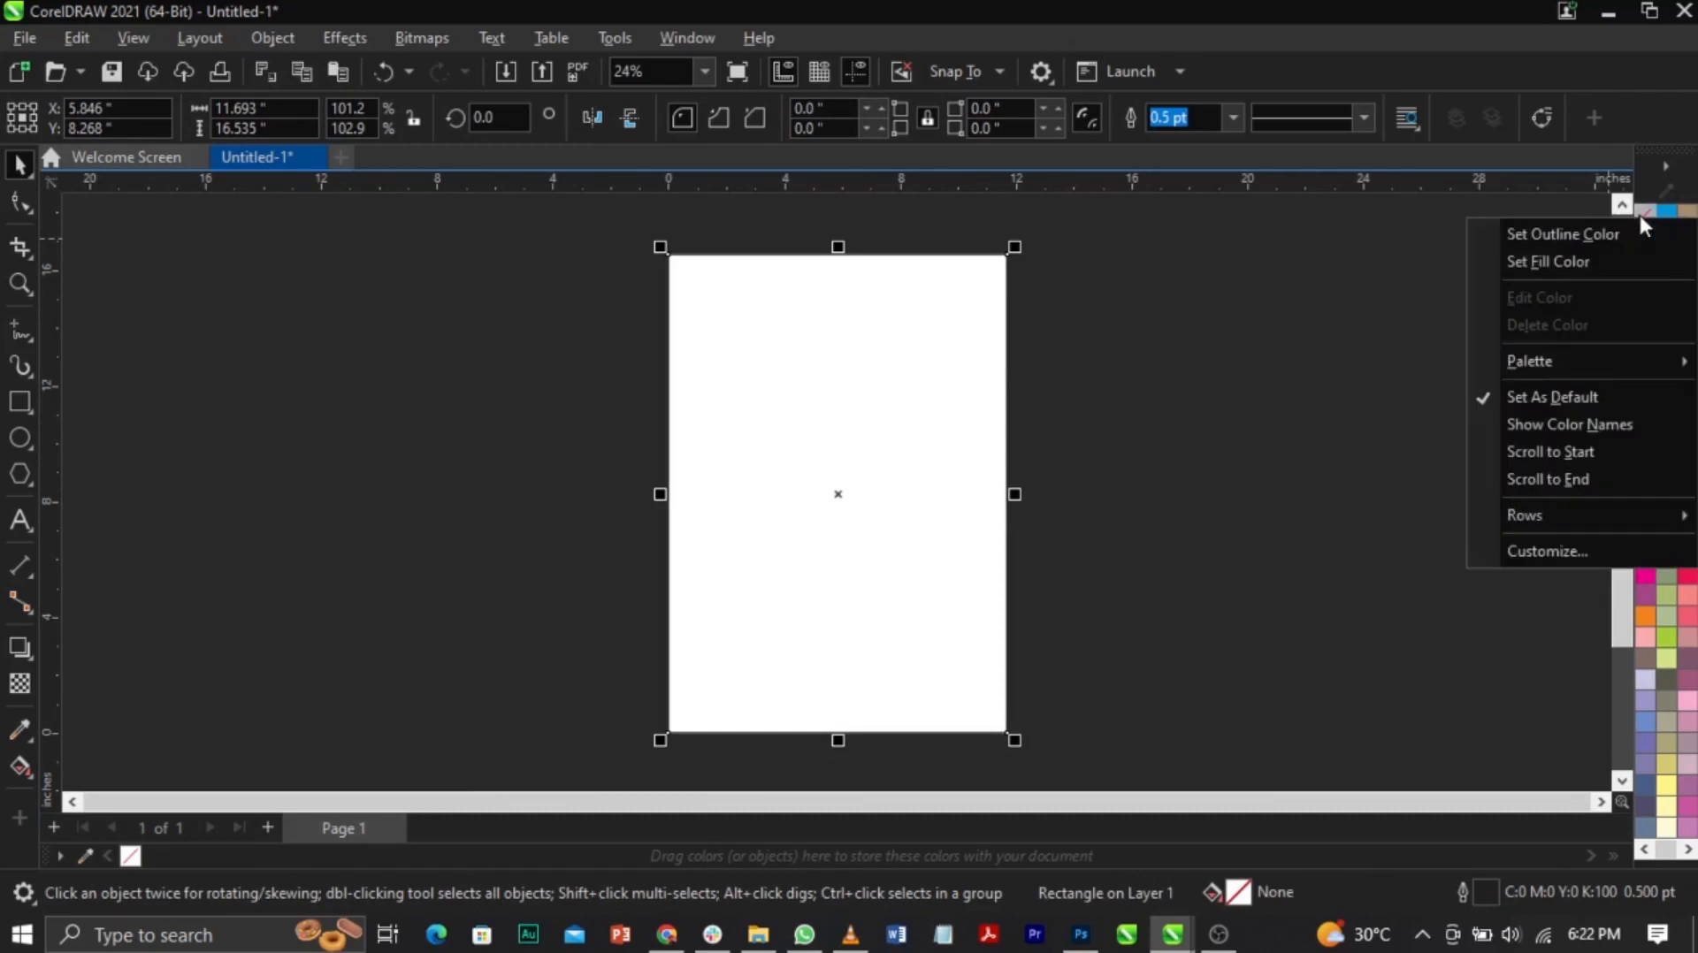
click(1561, 234)
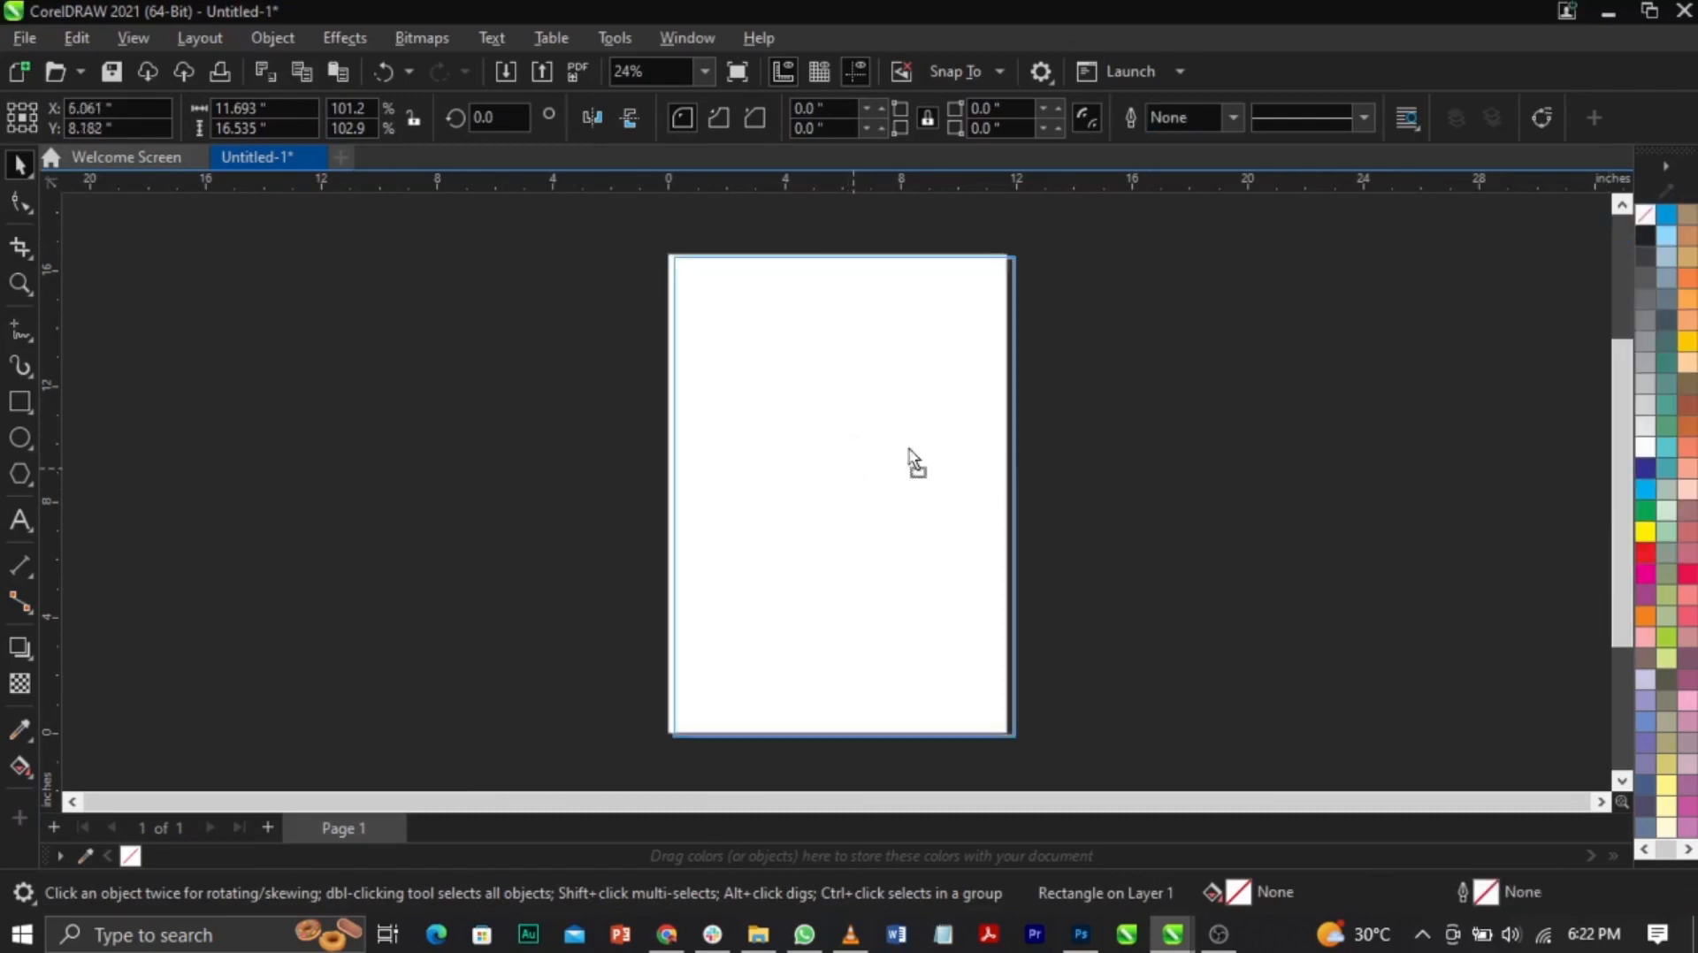
drag(891, 477, 761, 648)
key(p)
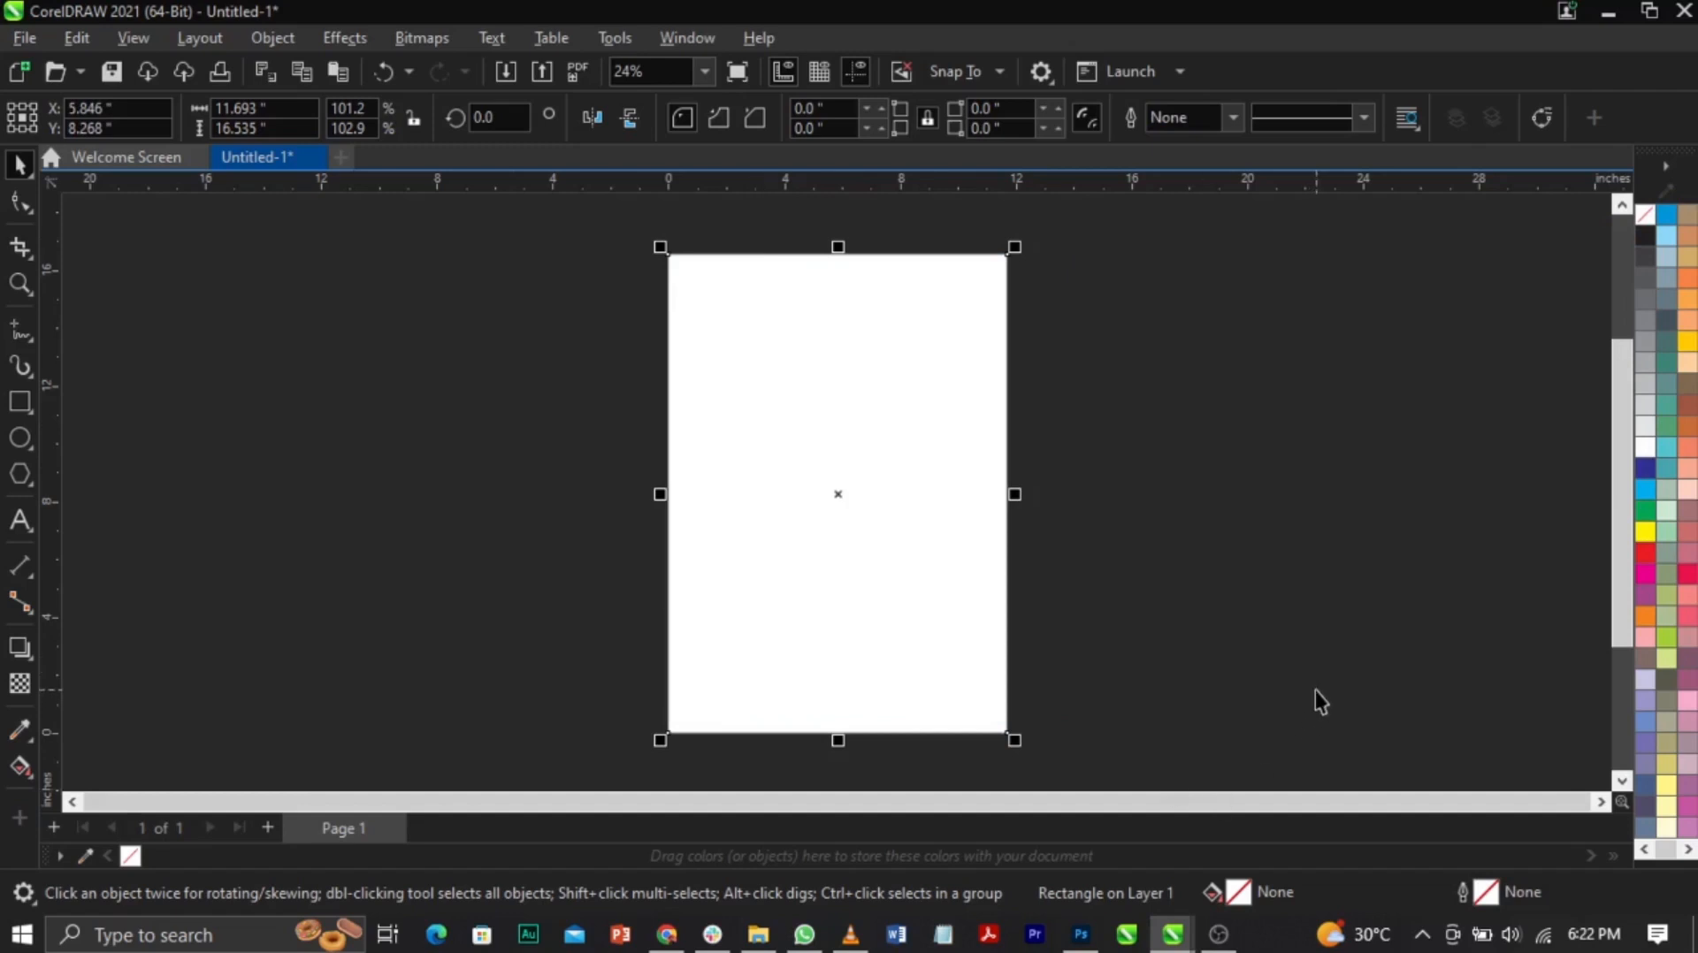
click(1170, 358)
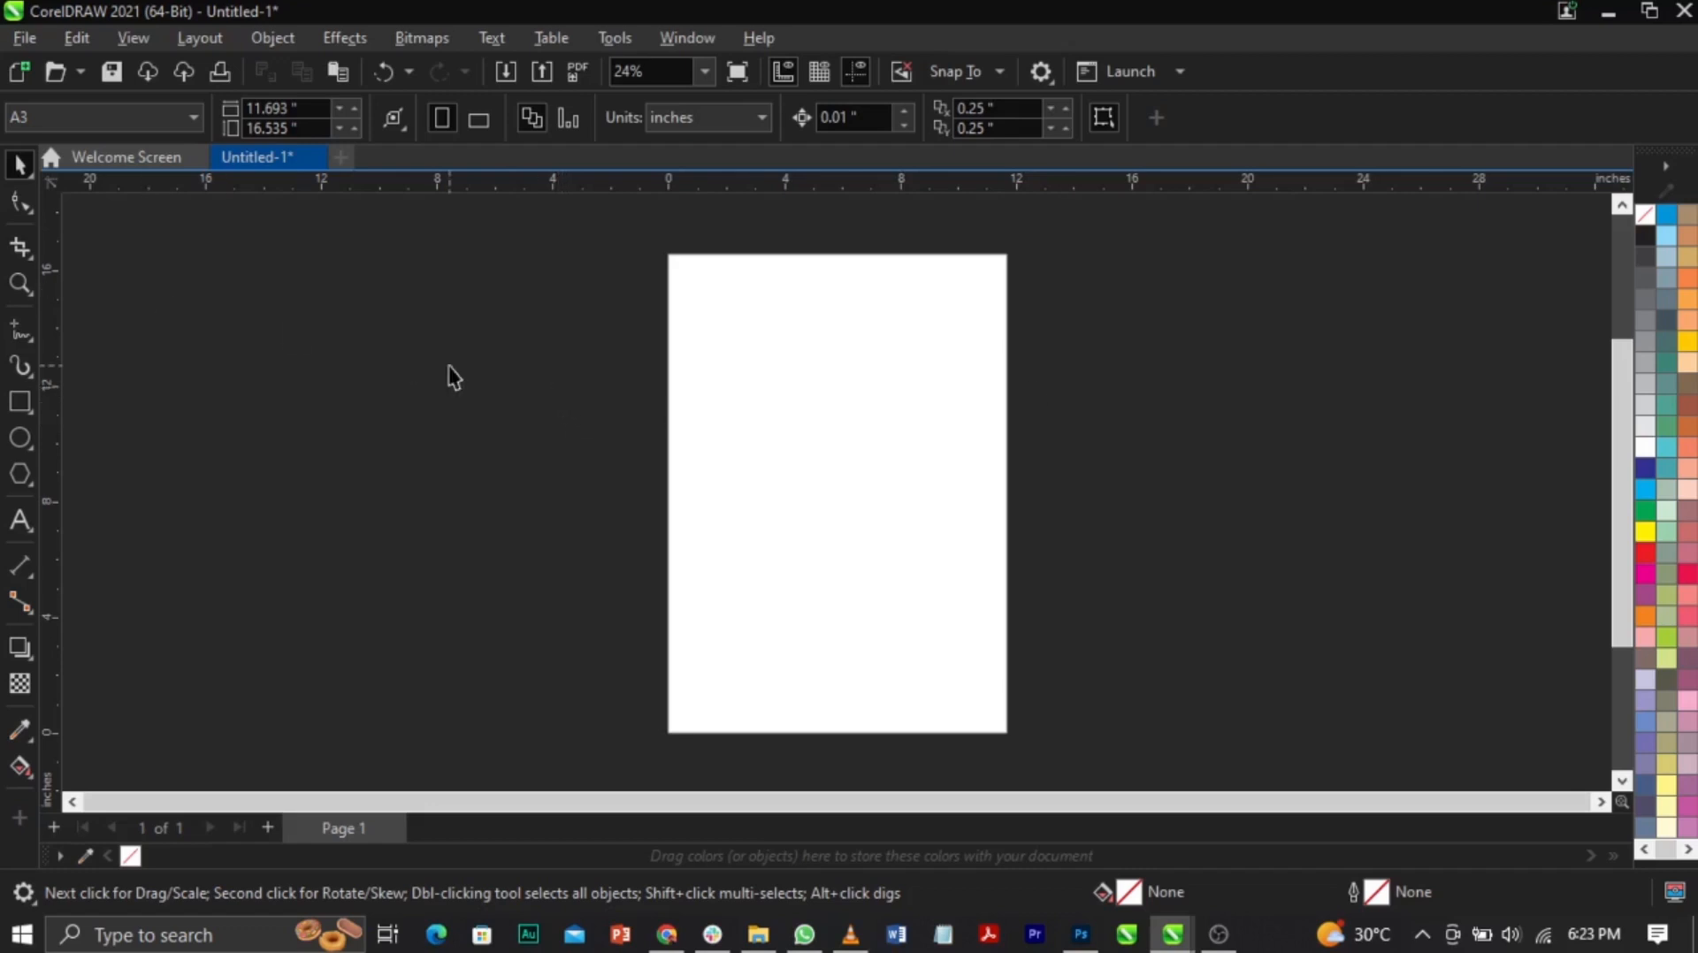
Step: Import every file from the Downloads > FUNERAL POSTER DESIGN folder
click(26, 44)
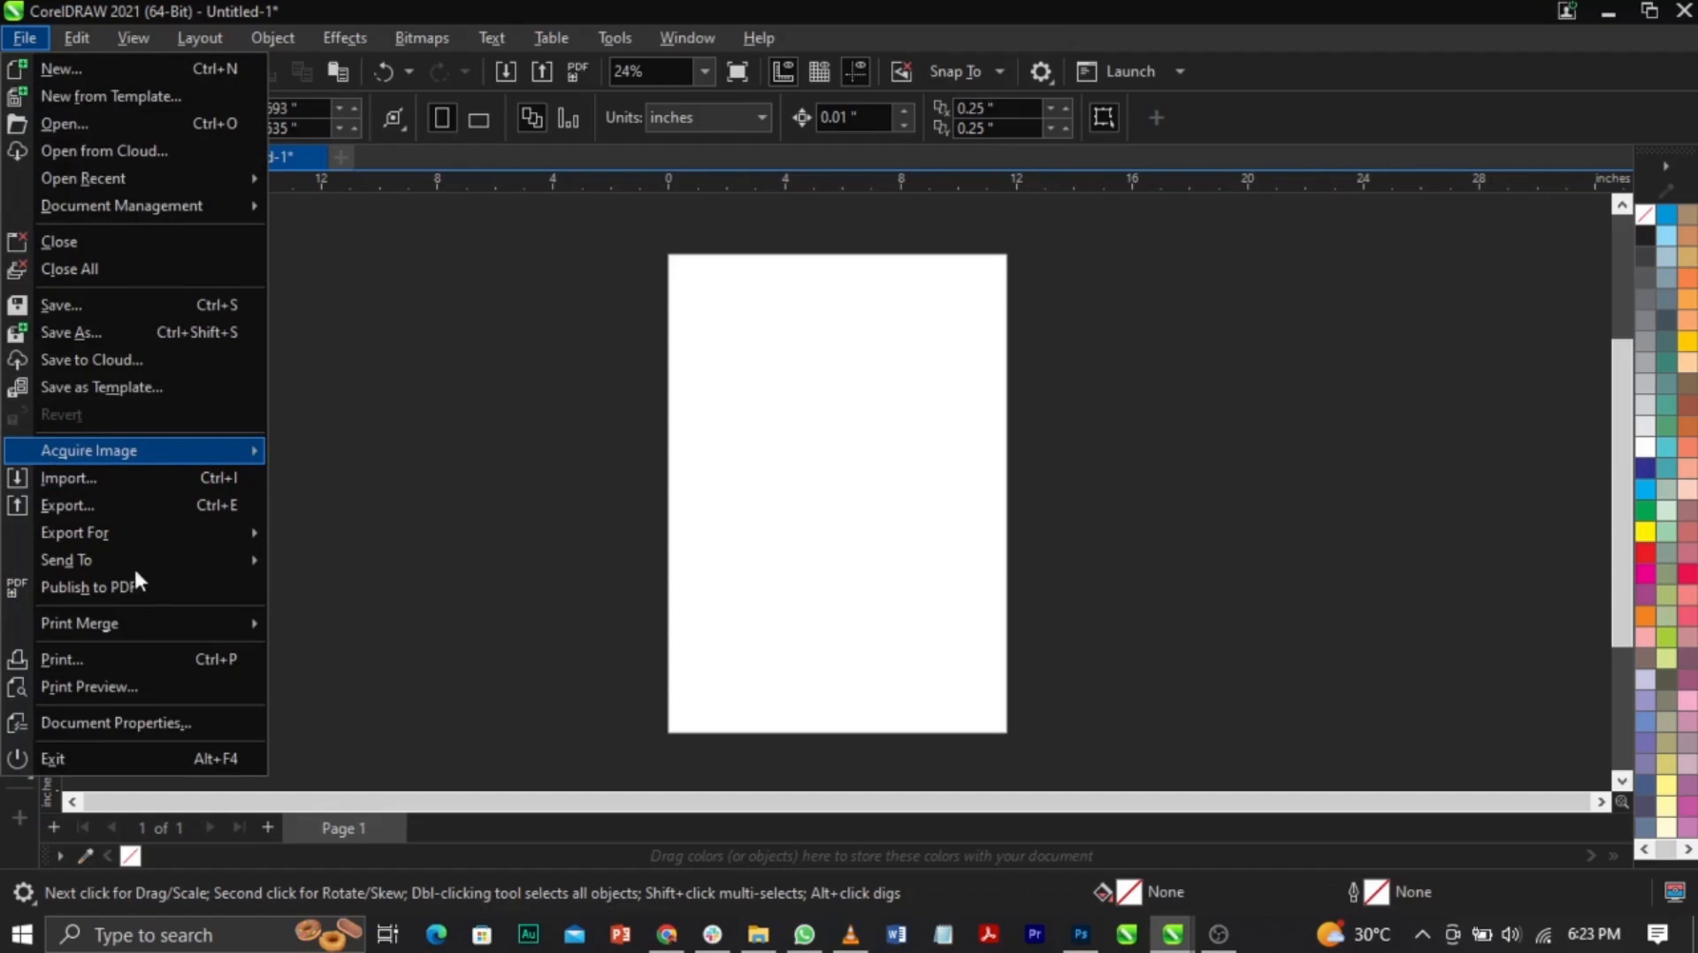
click(83, 485)
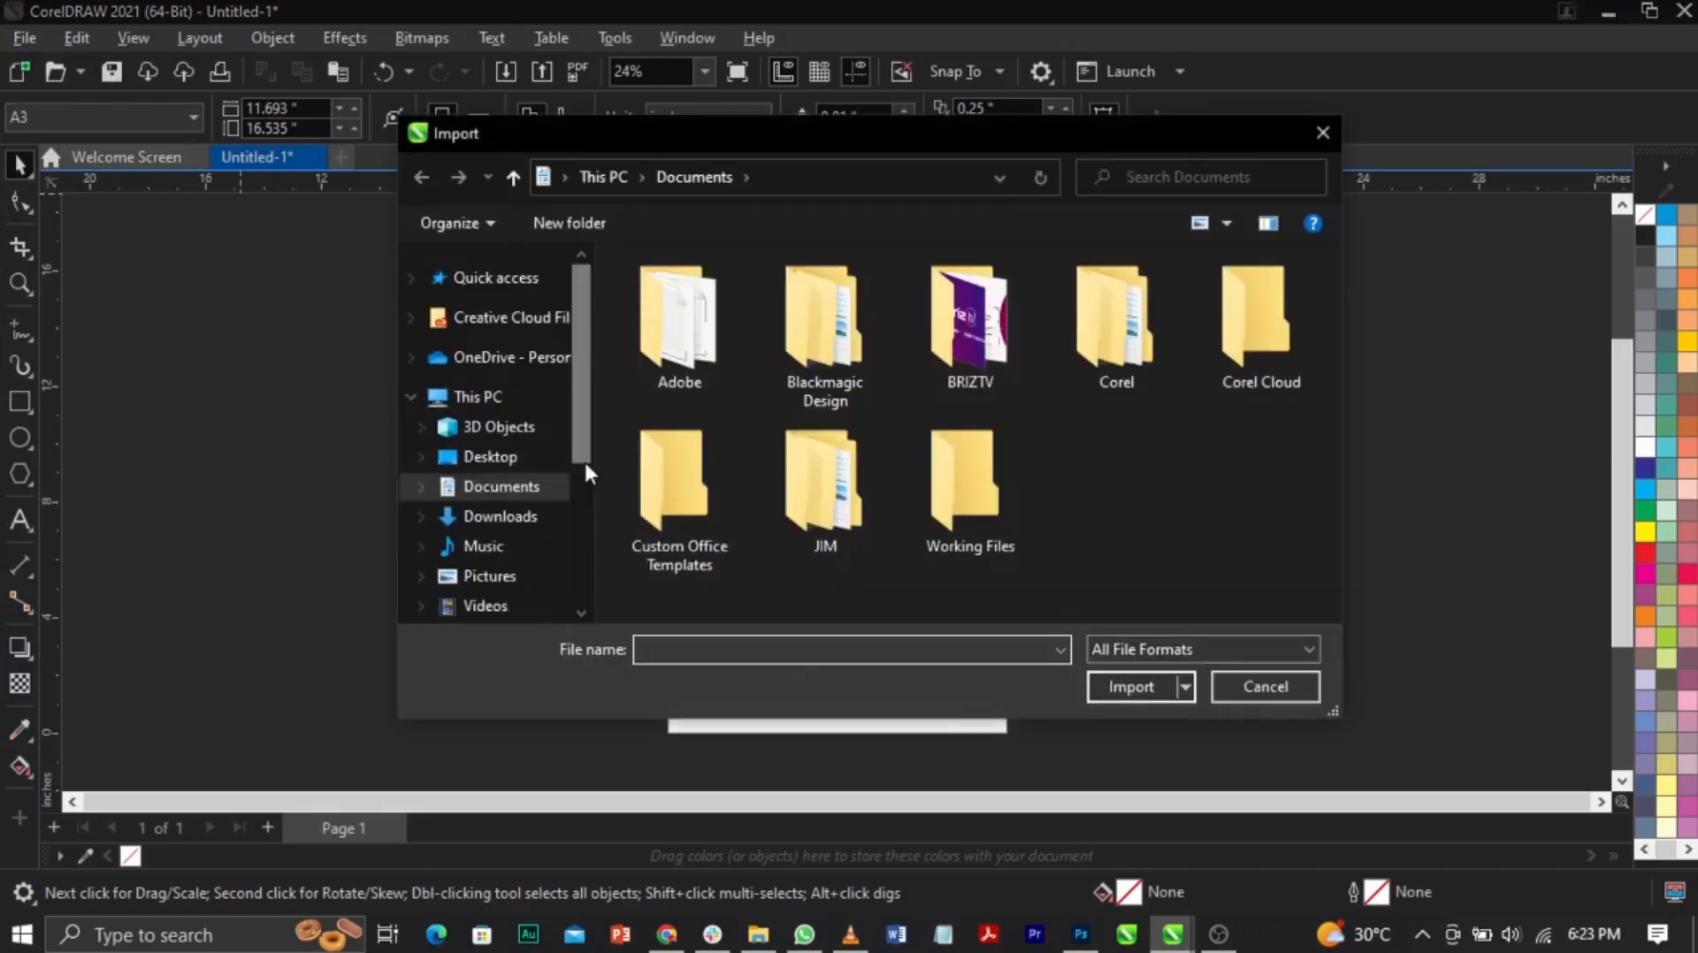
drag(581, 407, 564, 344)
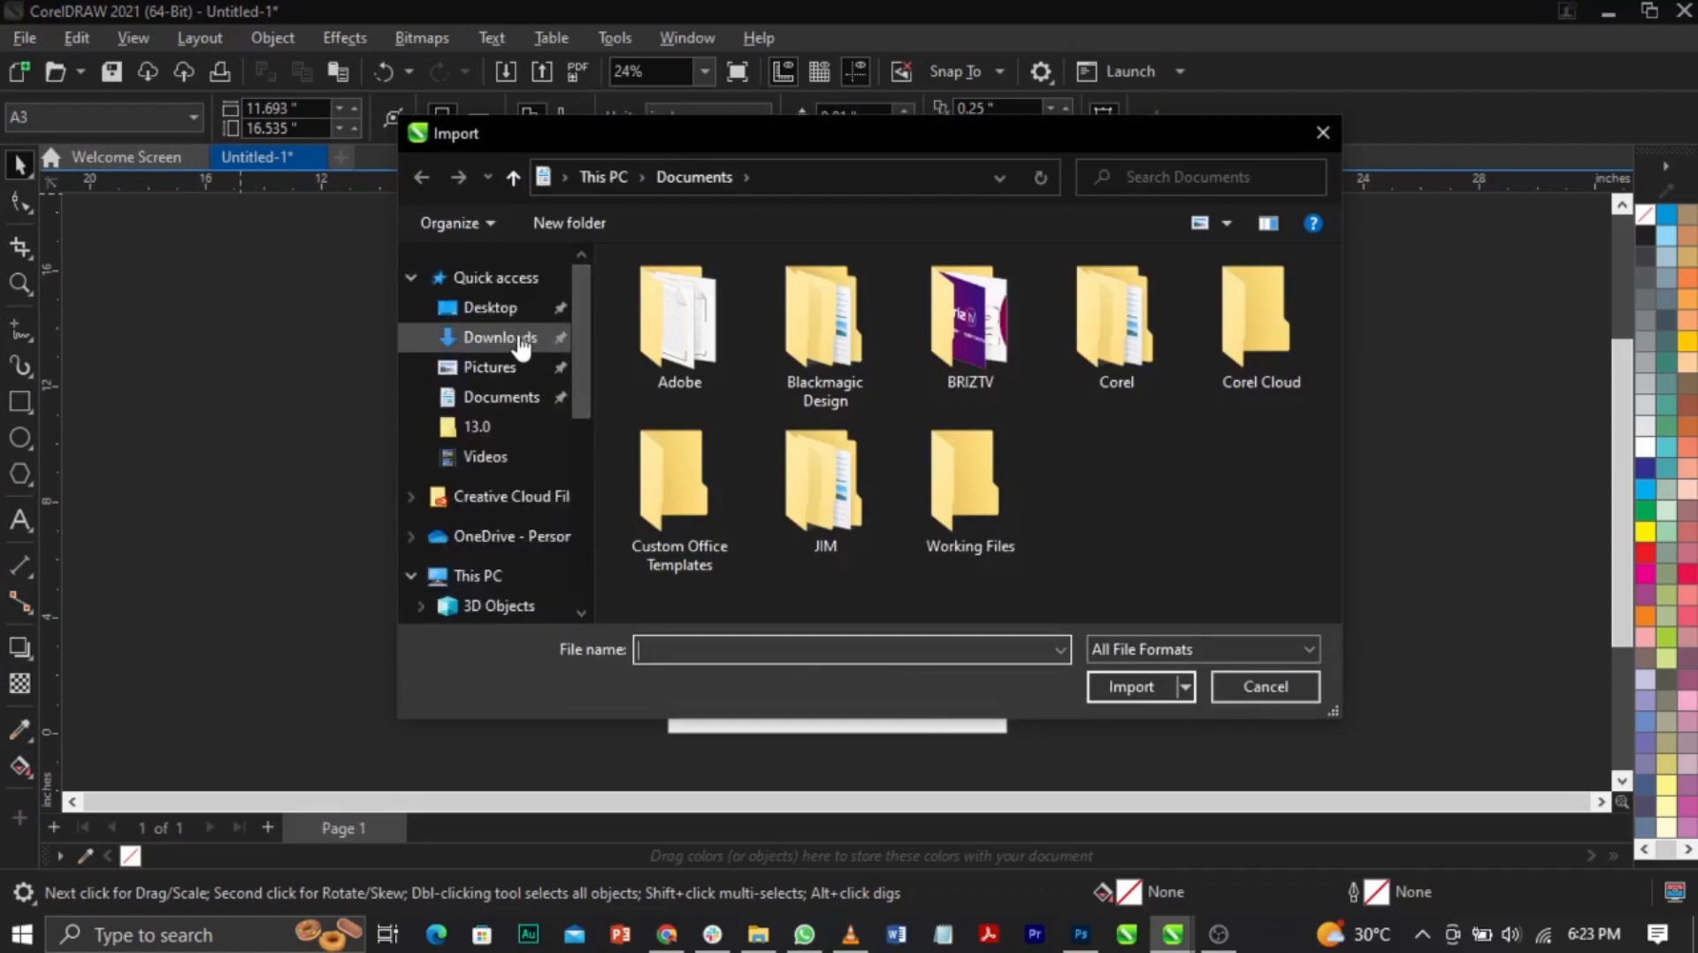
click(521, 347)
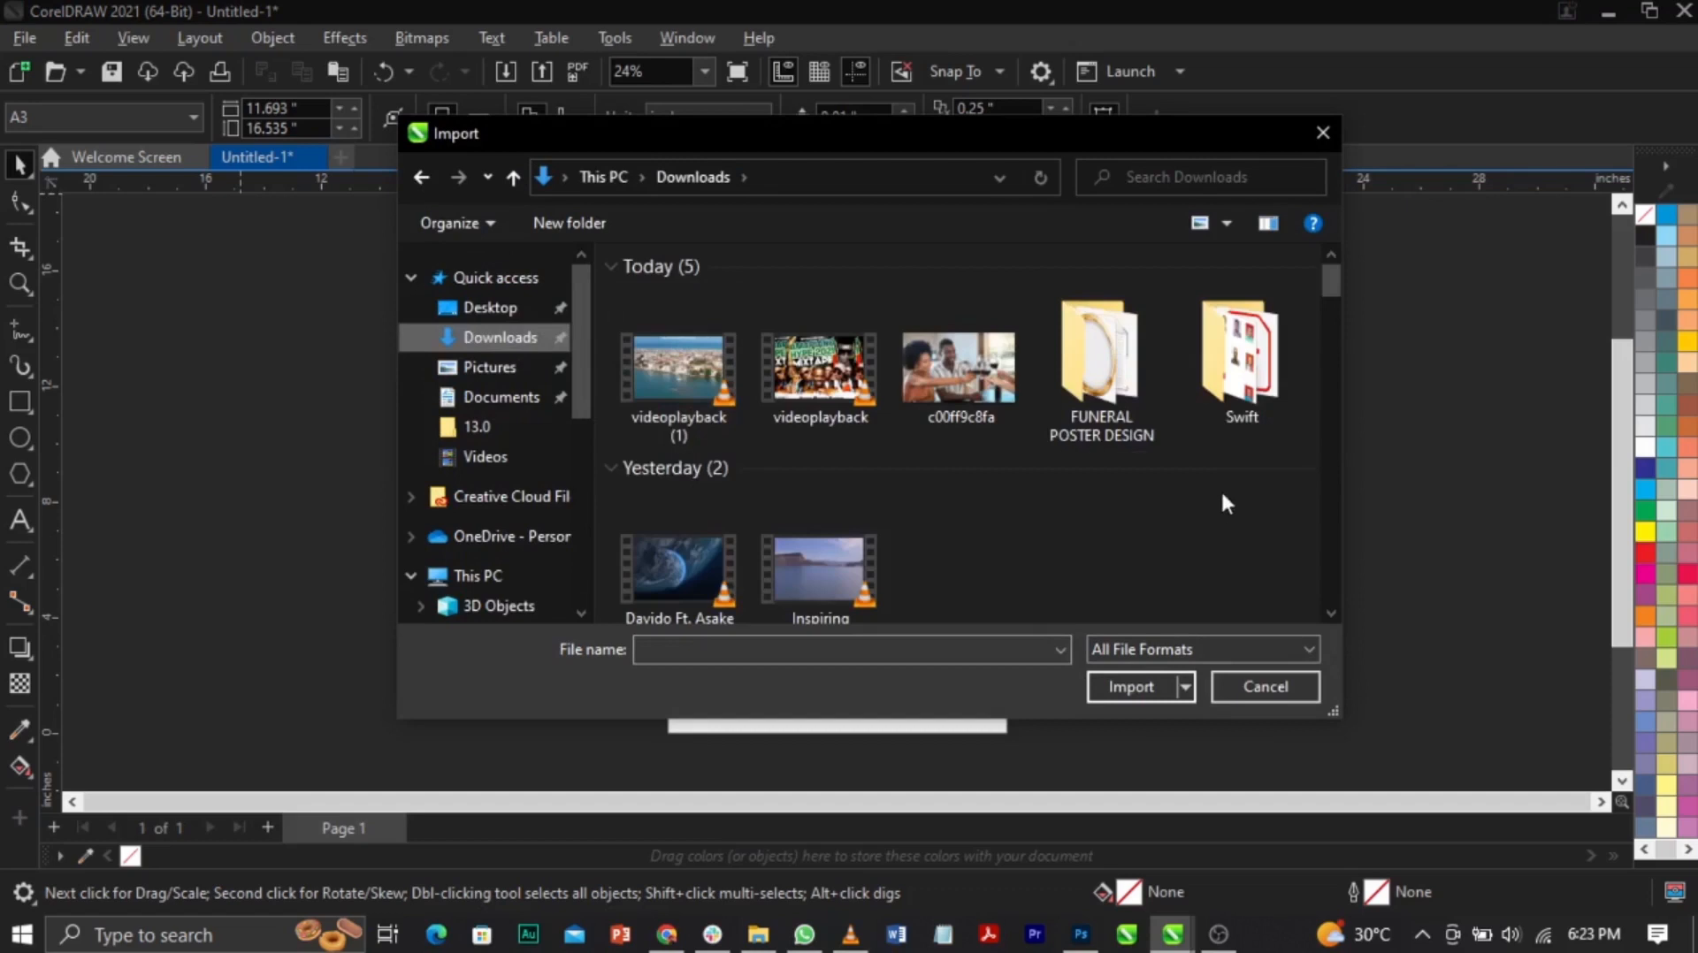
double_click(1123, 366)
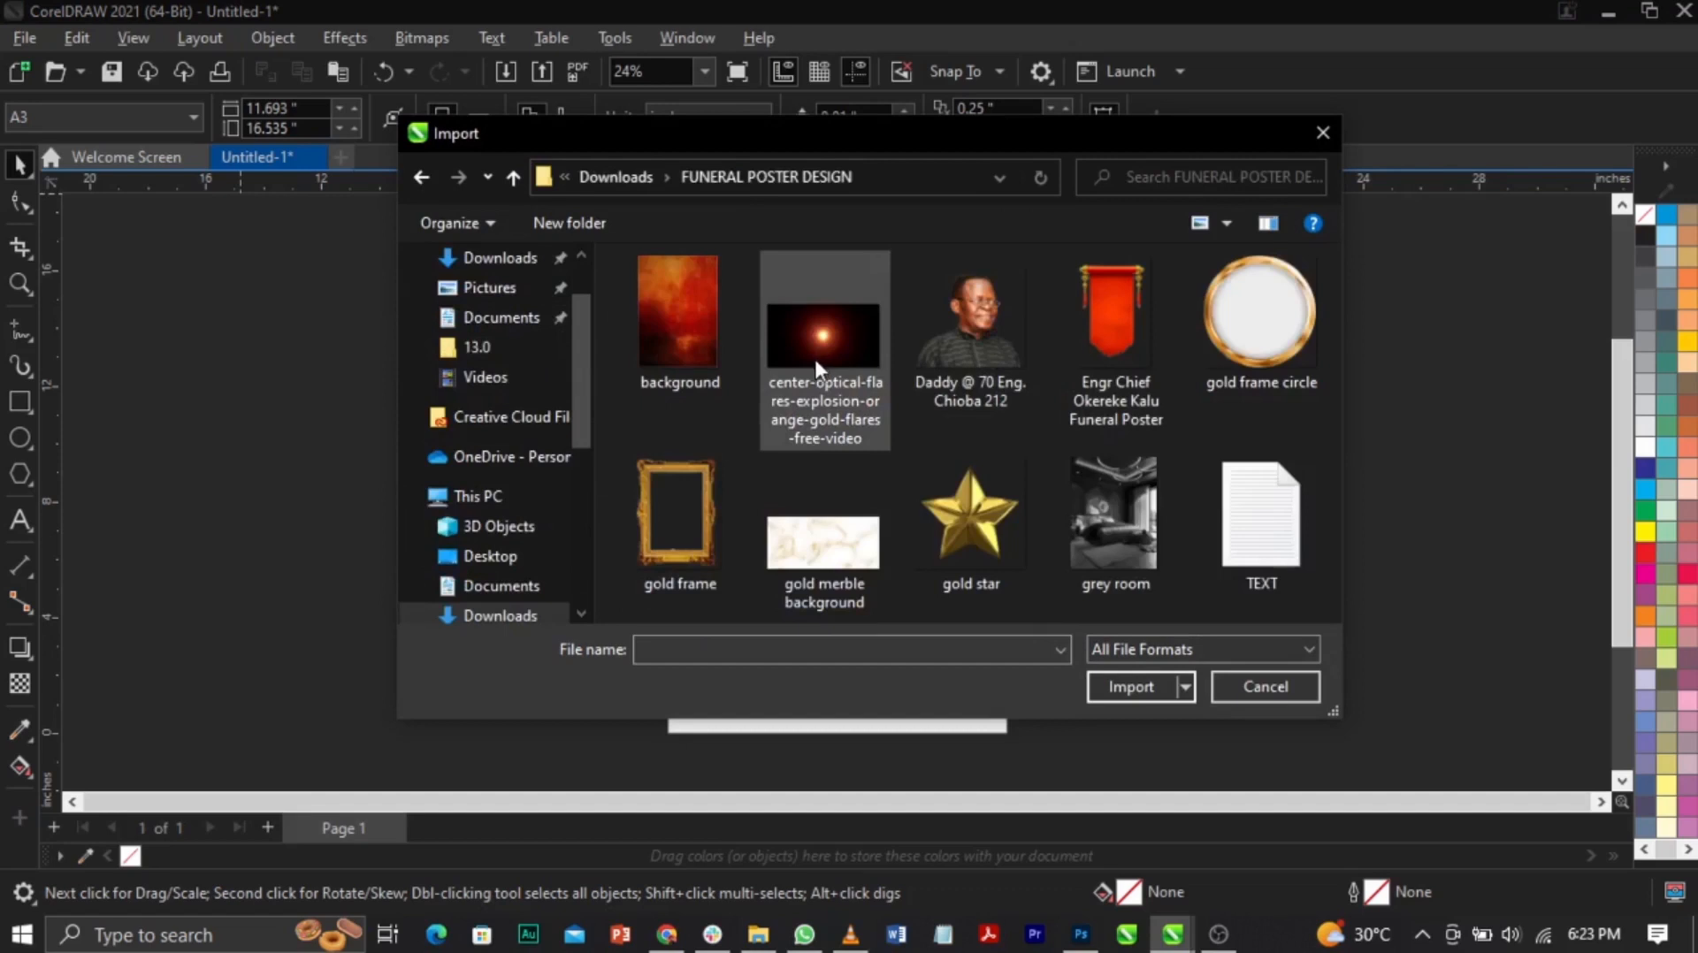
key(ctrl+a)
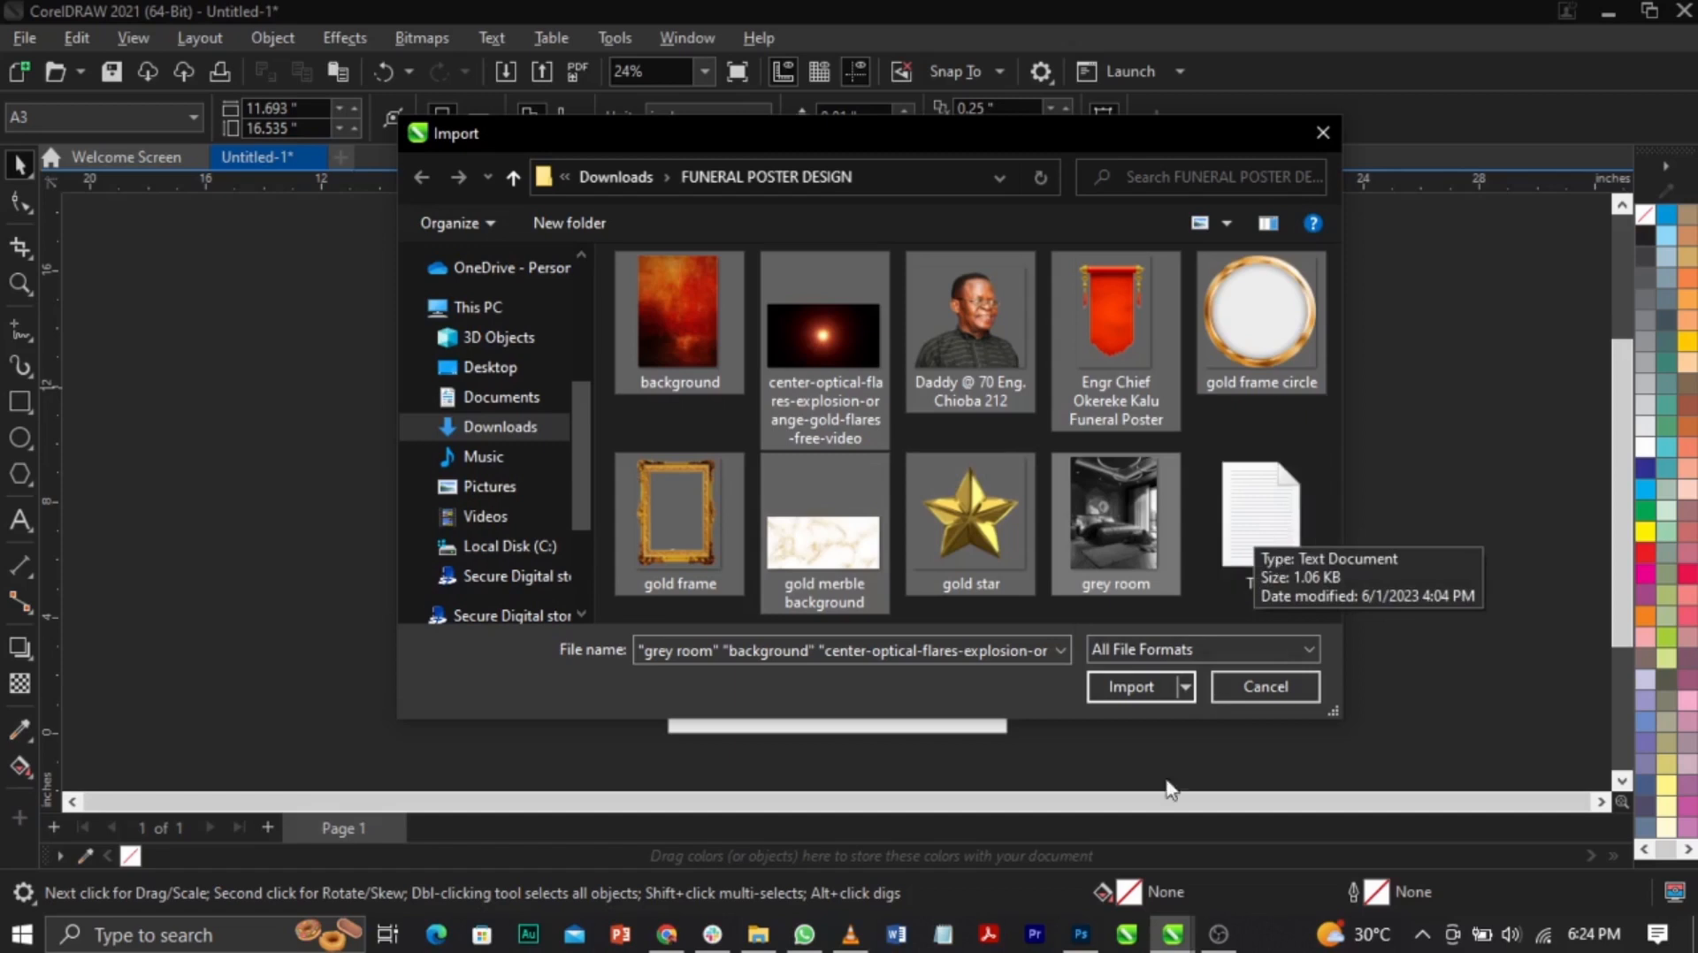
click(1132, 686)
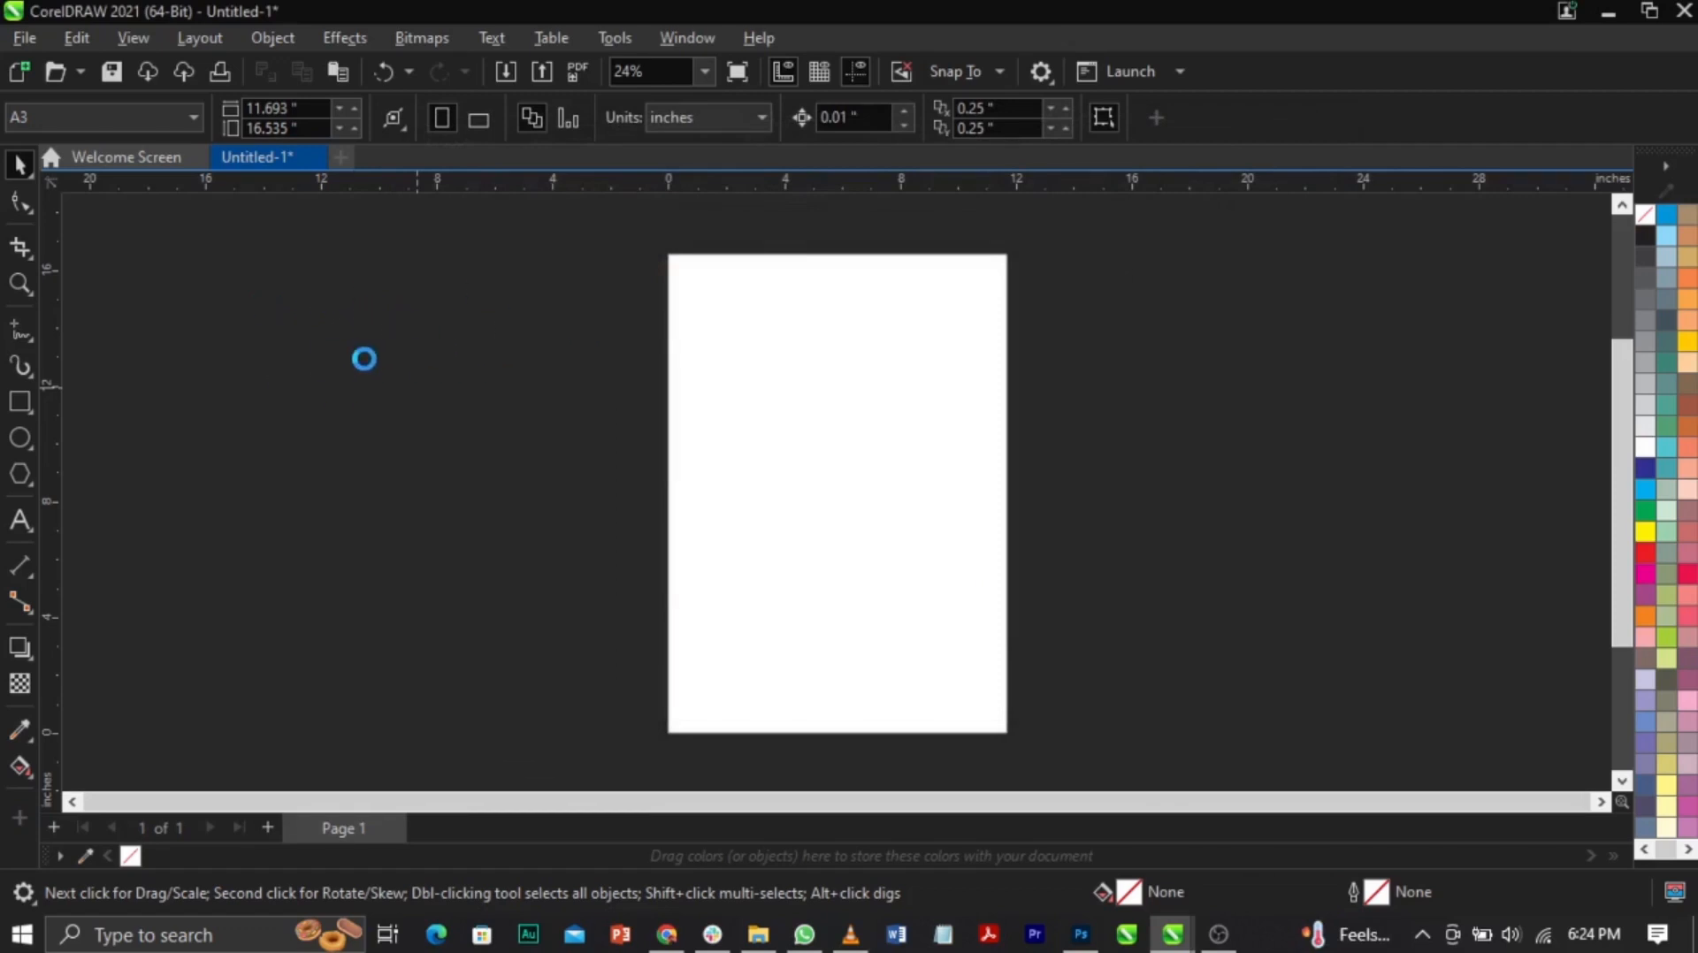
Step: Place the background, flare, portrait, red banner and small gold marble images beside the page
drag(202, 254, 394, 412)
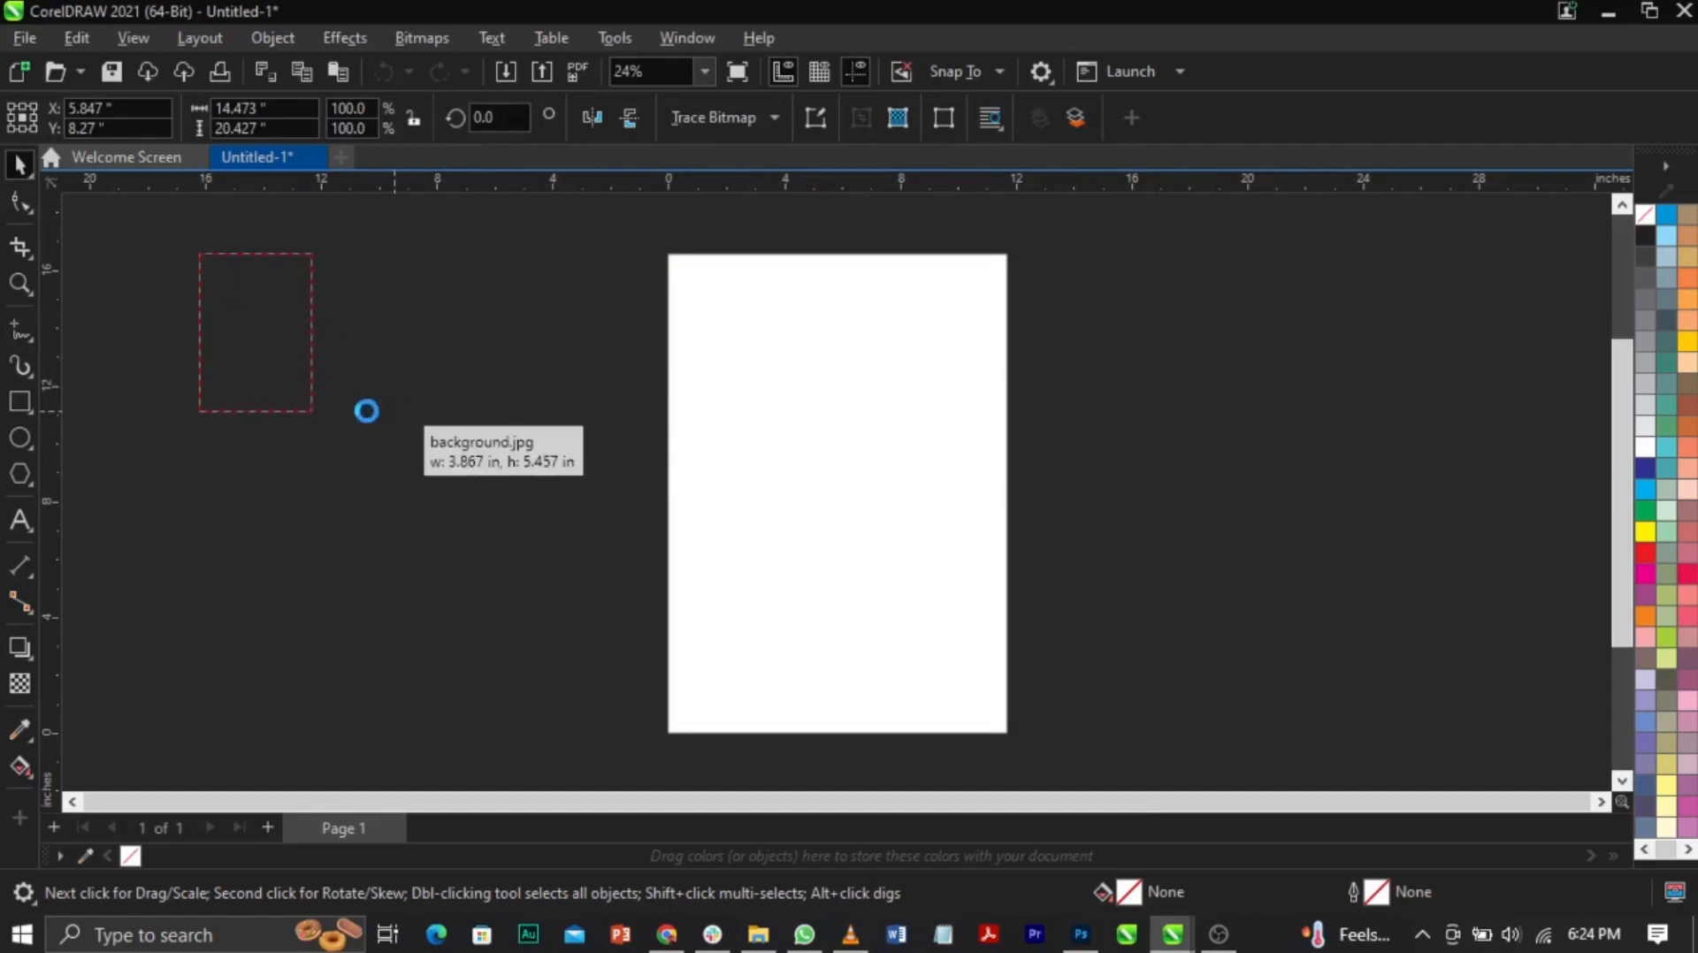
click(266, 384)
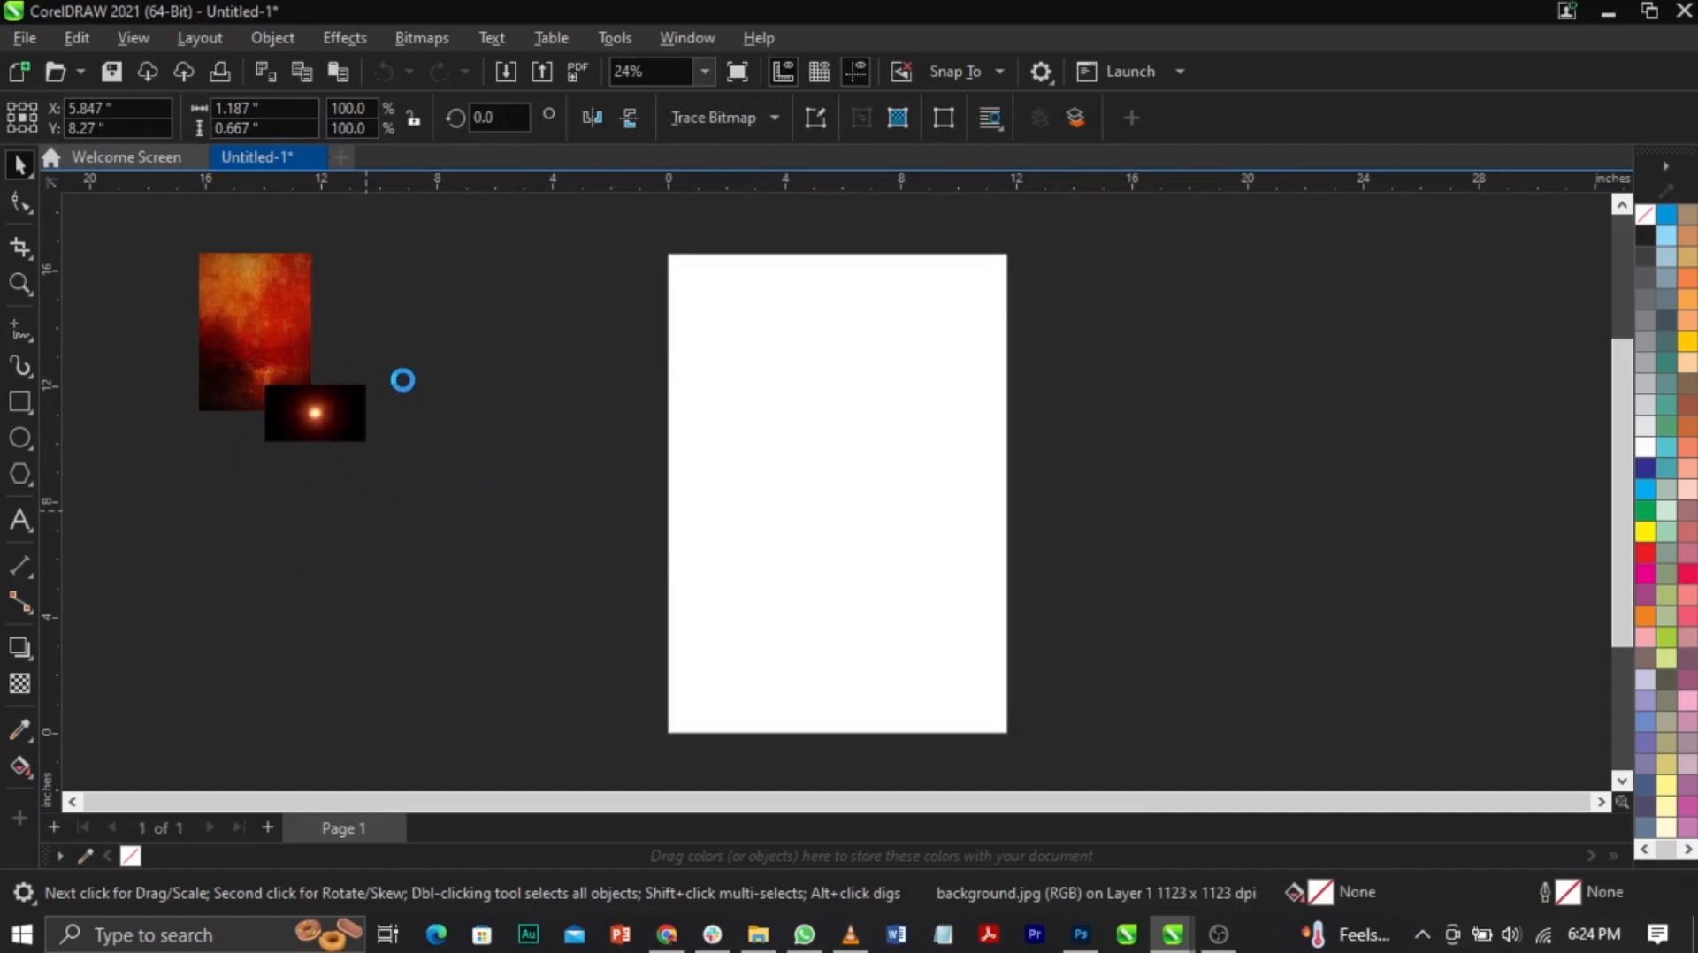
click(341, 362)
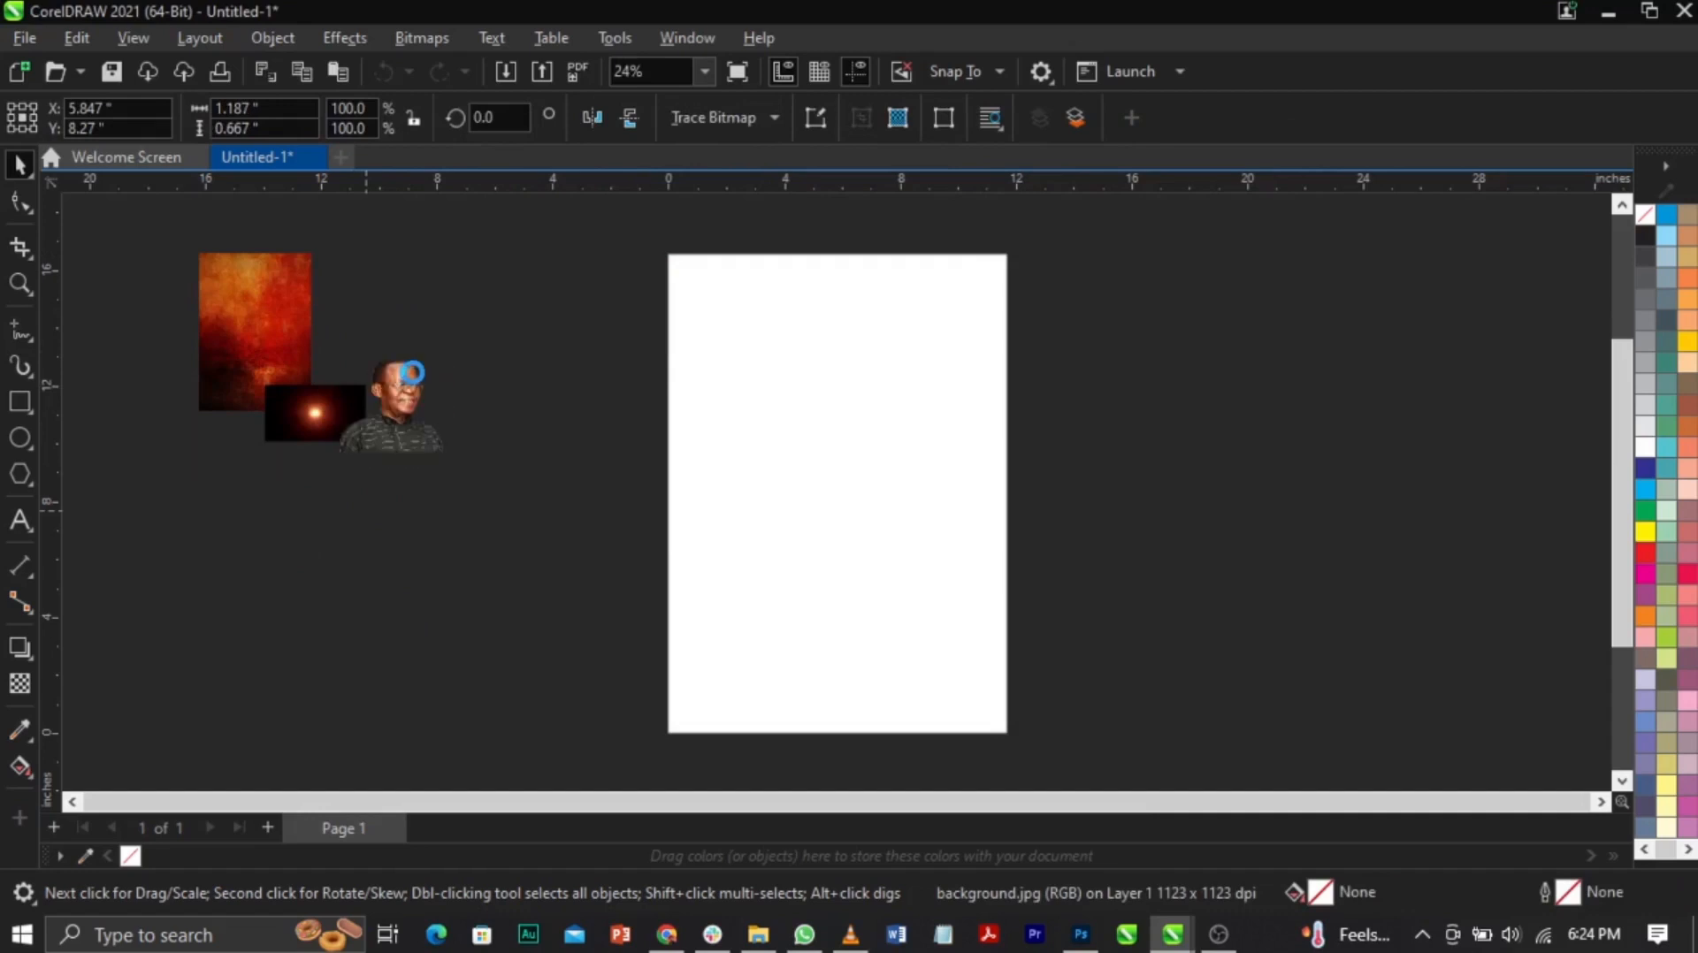
click(400, 315)
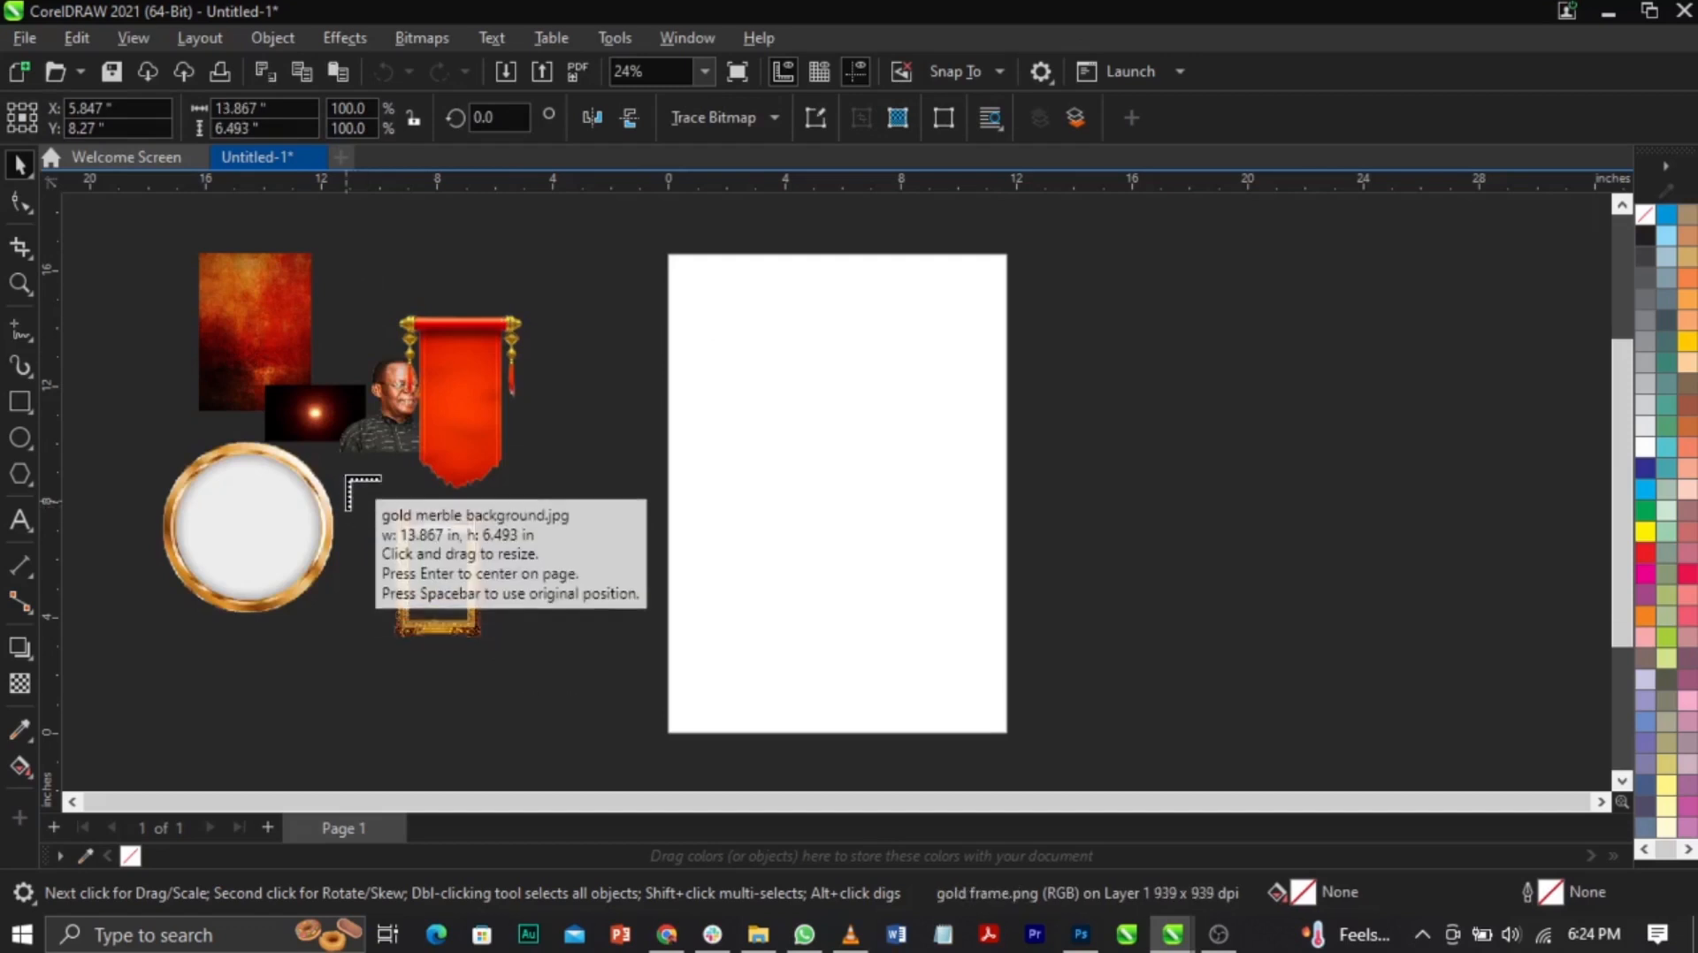
drag(364, 488, 430, 525)
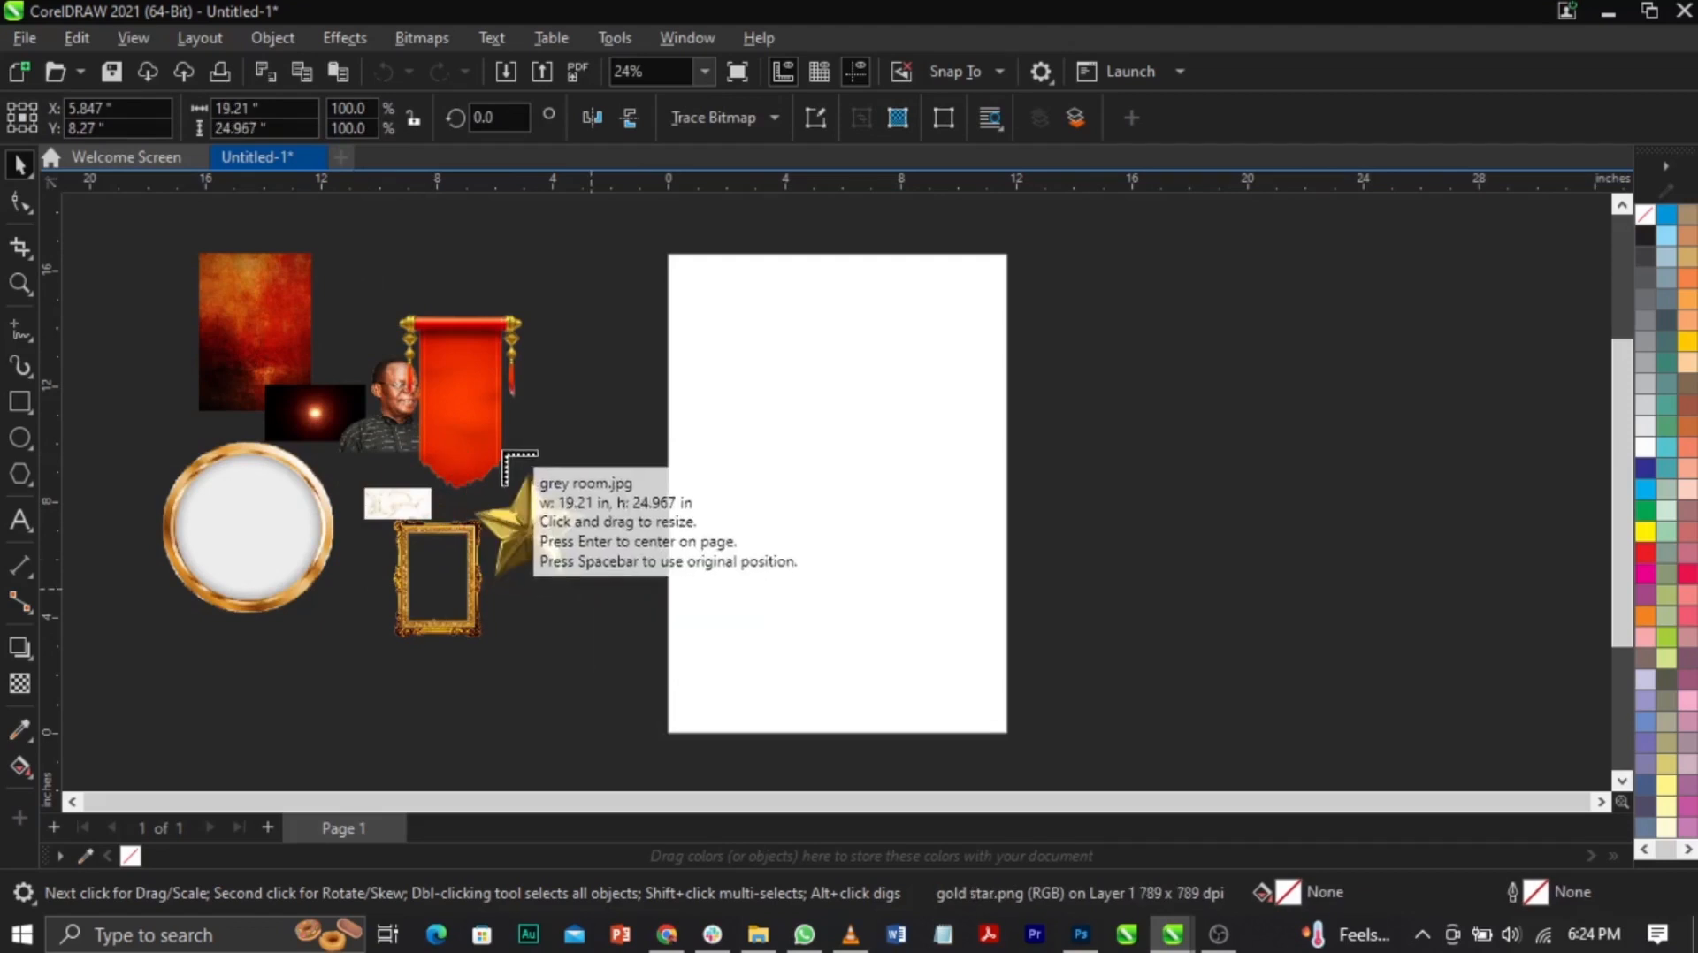
Step: Move the grey room image up beside the banner and clear the selection
click(579, 300)
drag(563, 424, 588, 354)
click(1040, 480)
click(981, 480)
click(1135, 481)
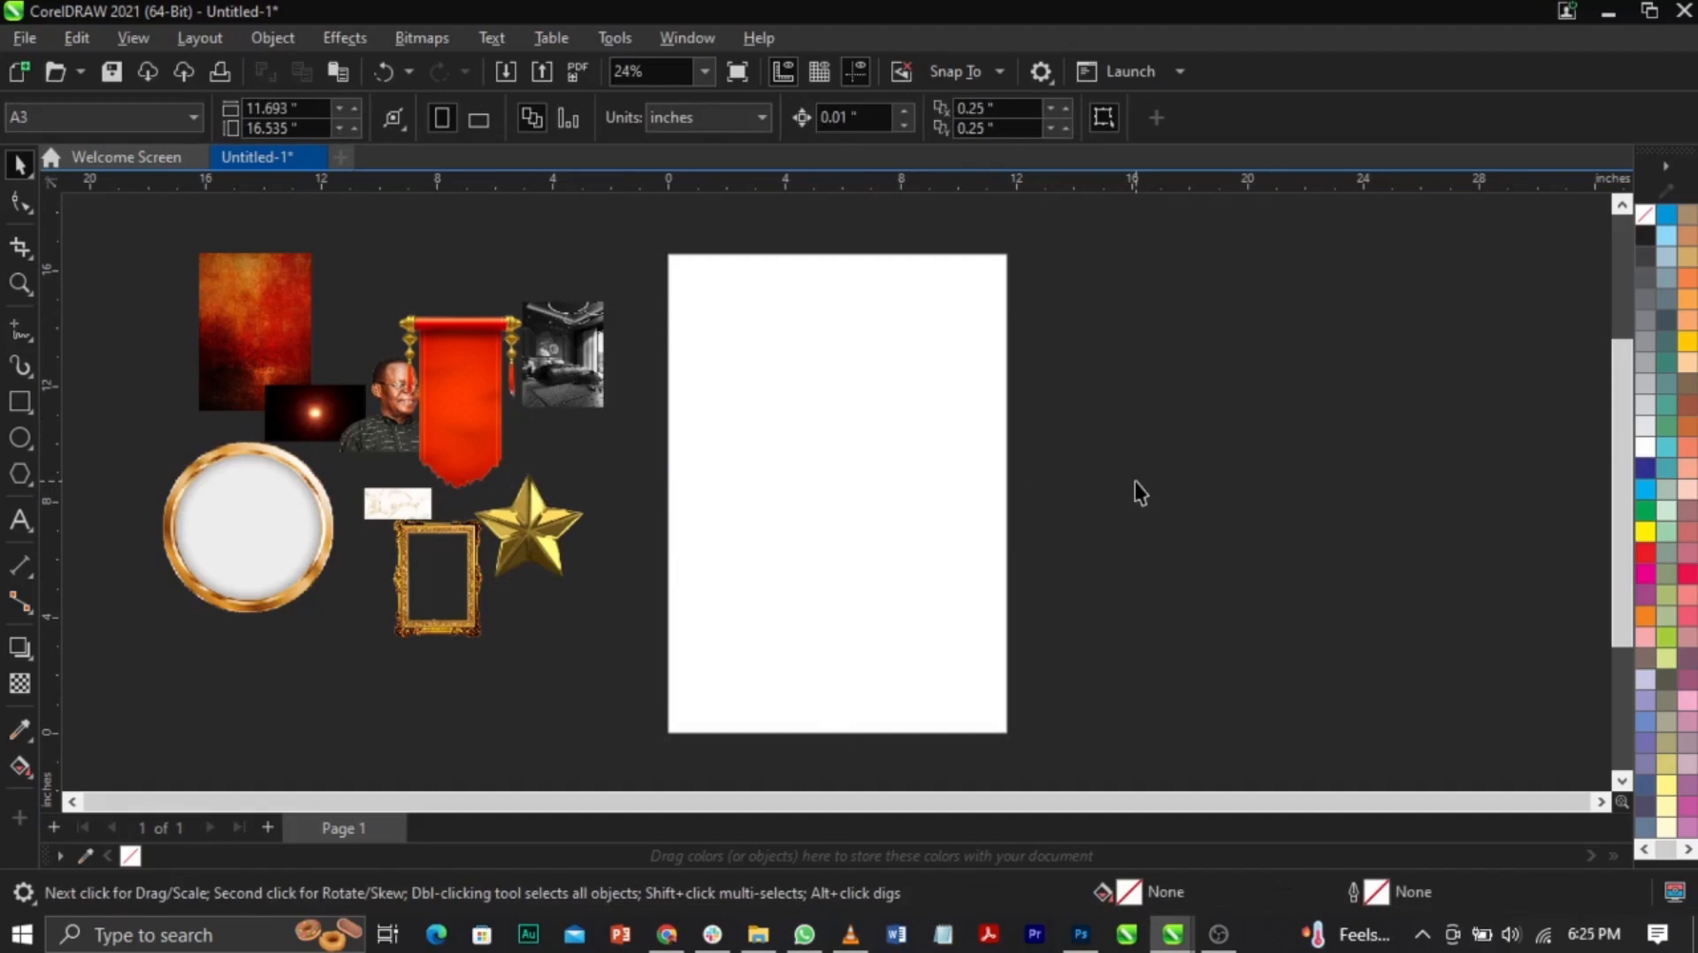
click(795, 840)
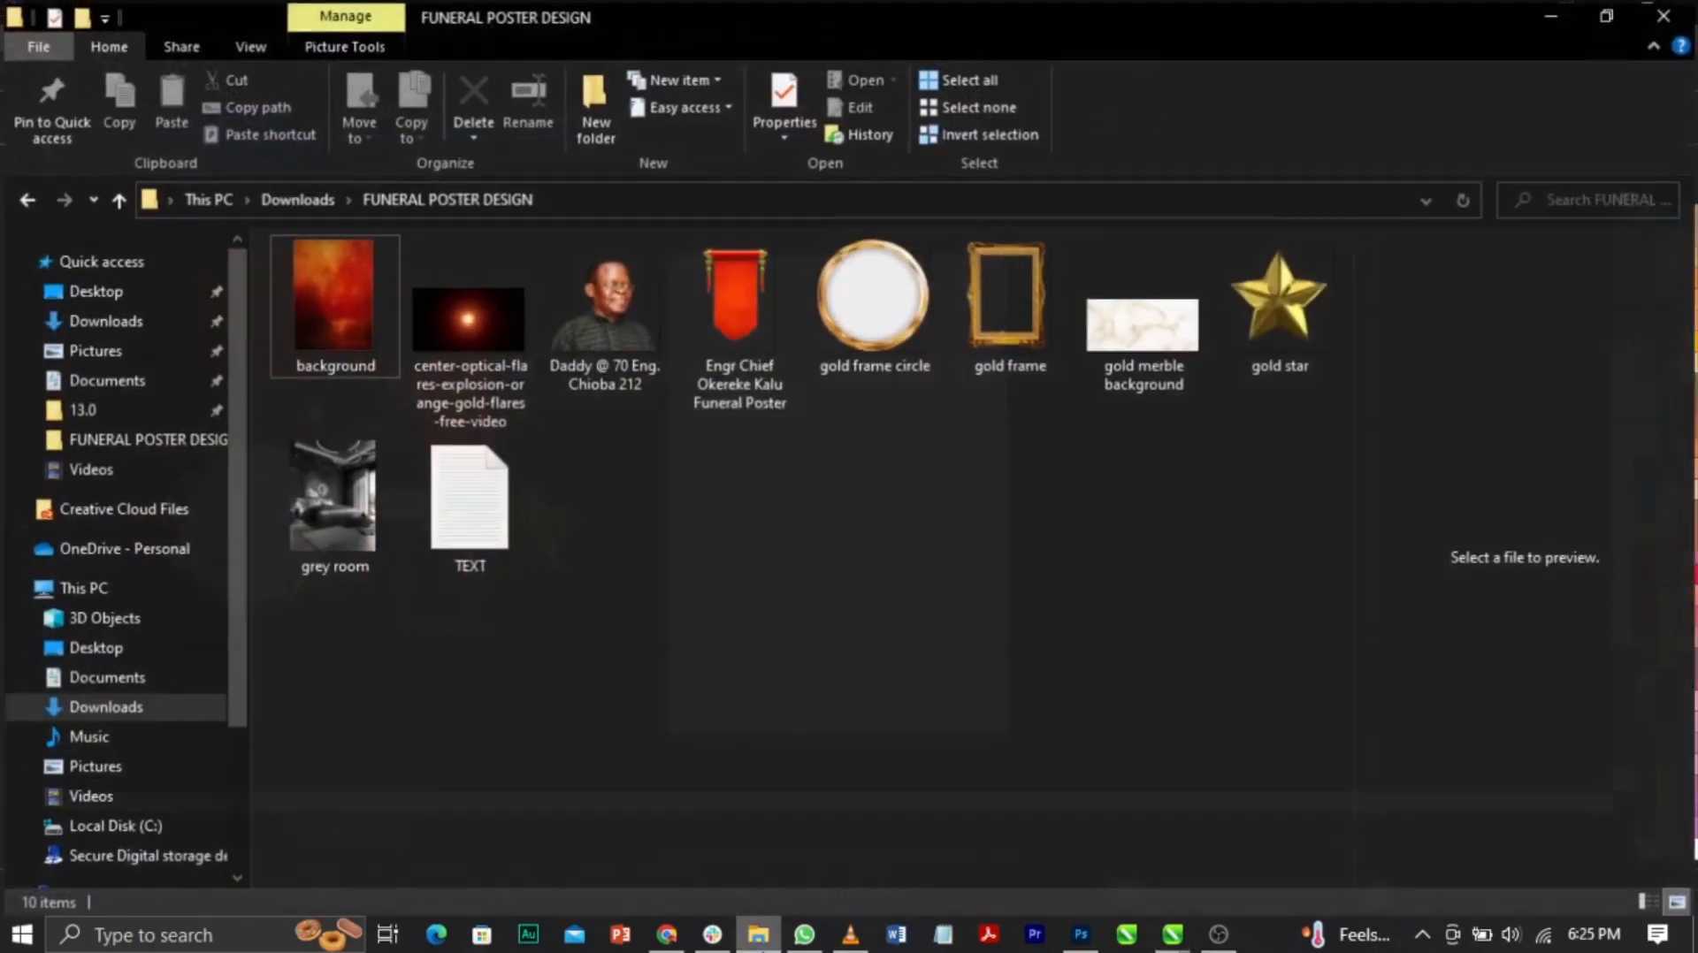
double_click(485, 458)
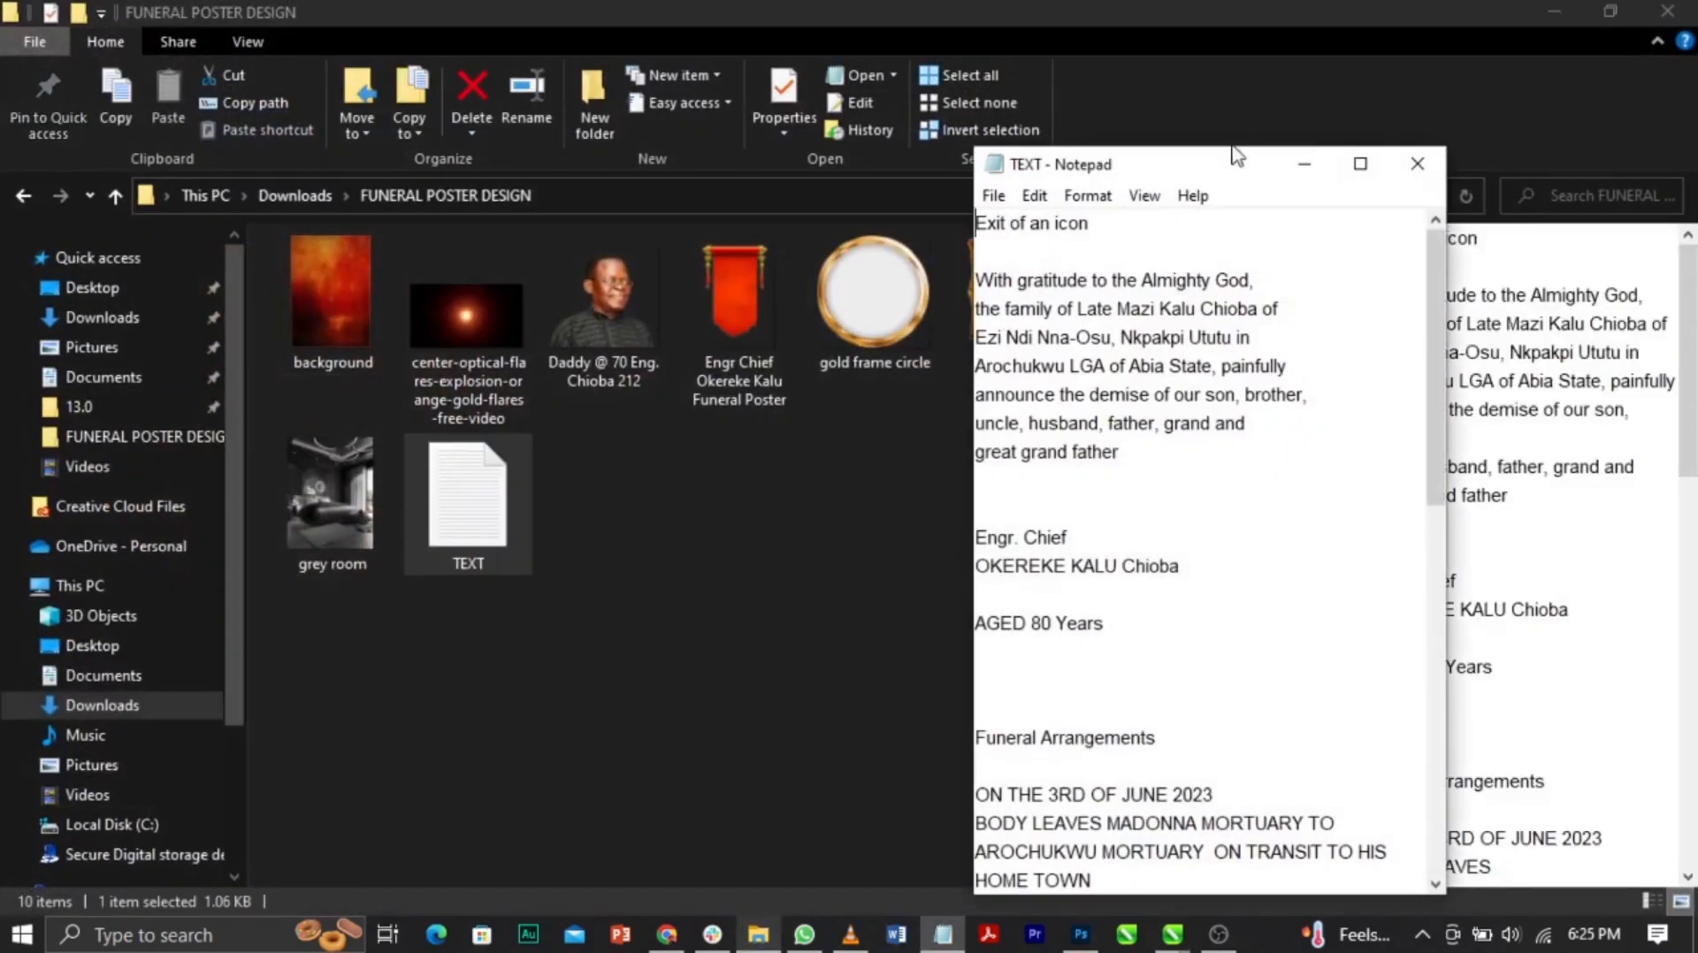
drag(1244, 170, 1181, 97)
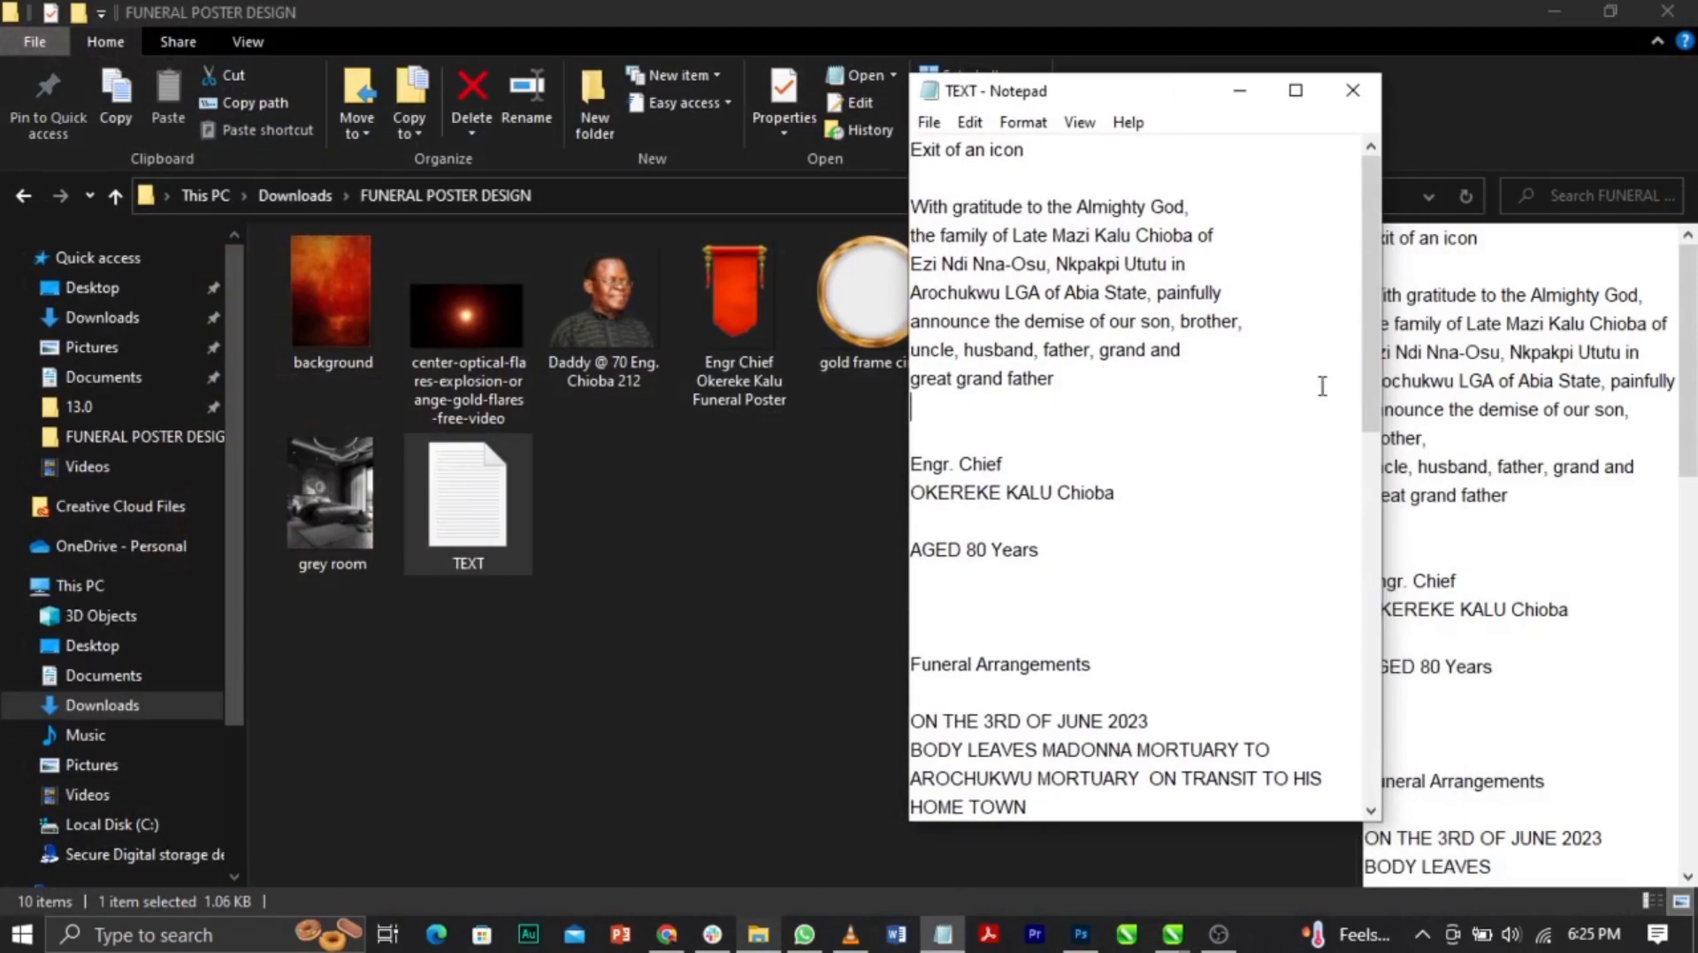
drag(1367, 363, 1368, 760)
drag(987, 798, 910, 602)
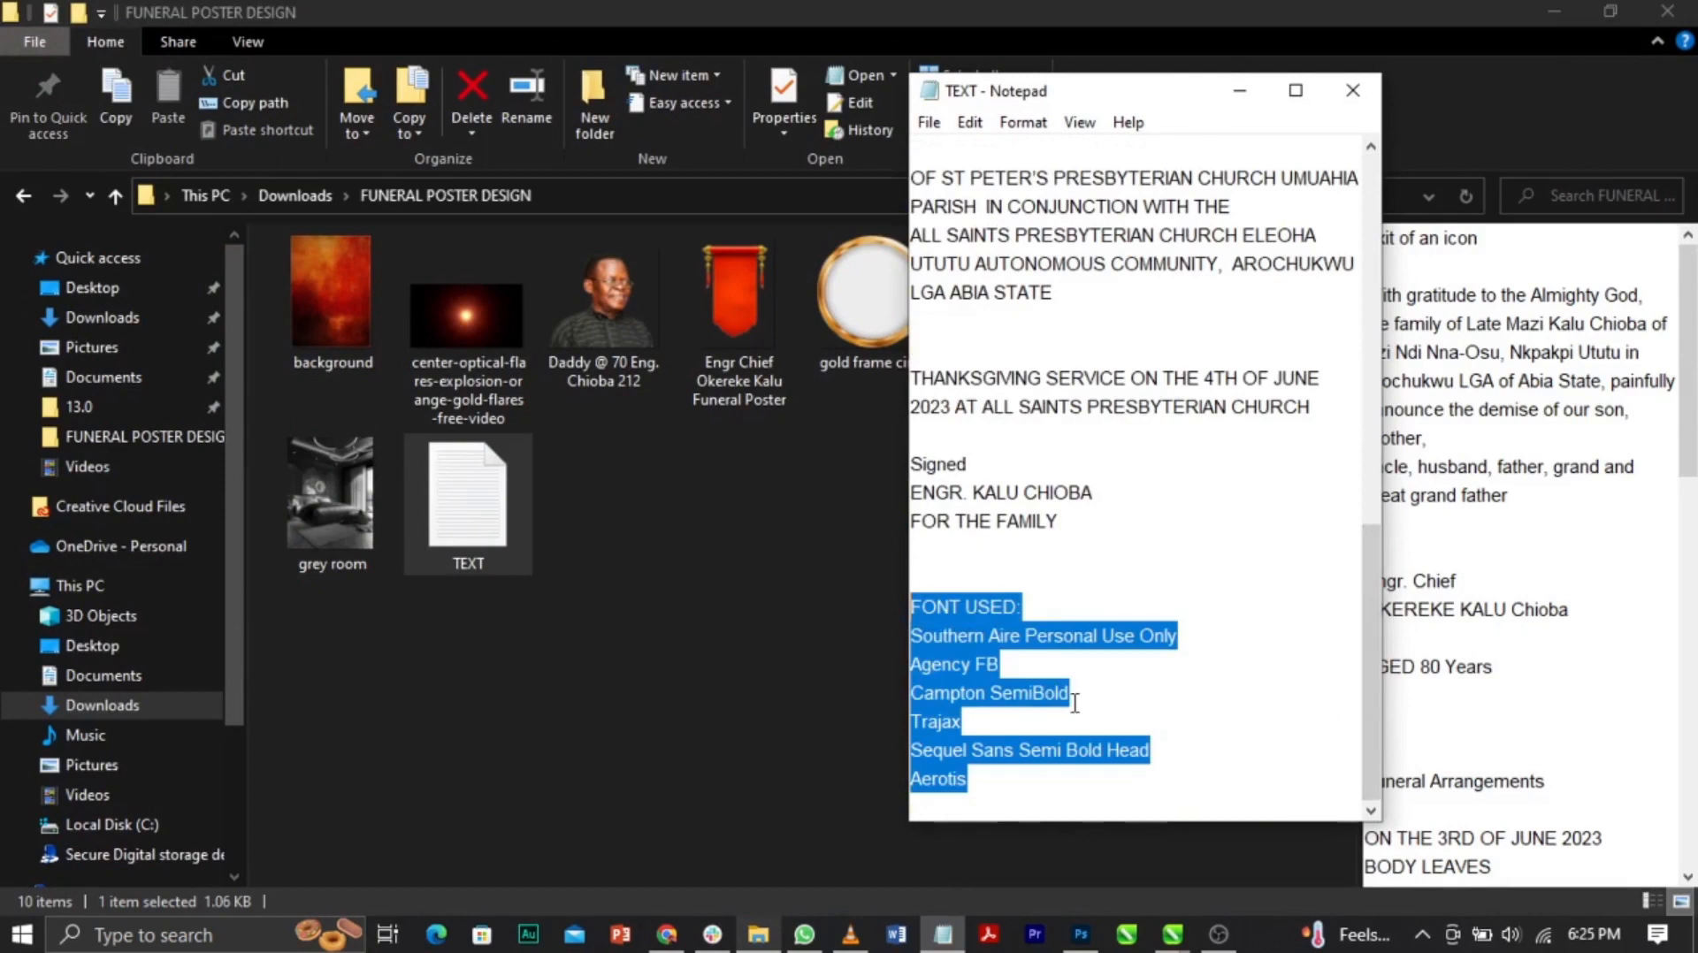
click(1073, 605)
drag(1364, 688, 1372, 314)
click(665, 584)
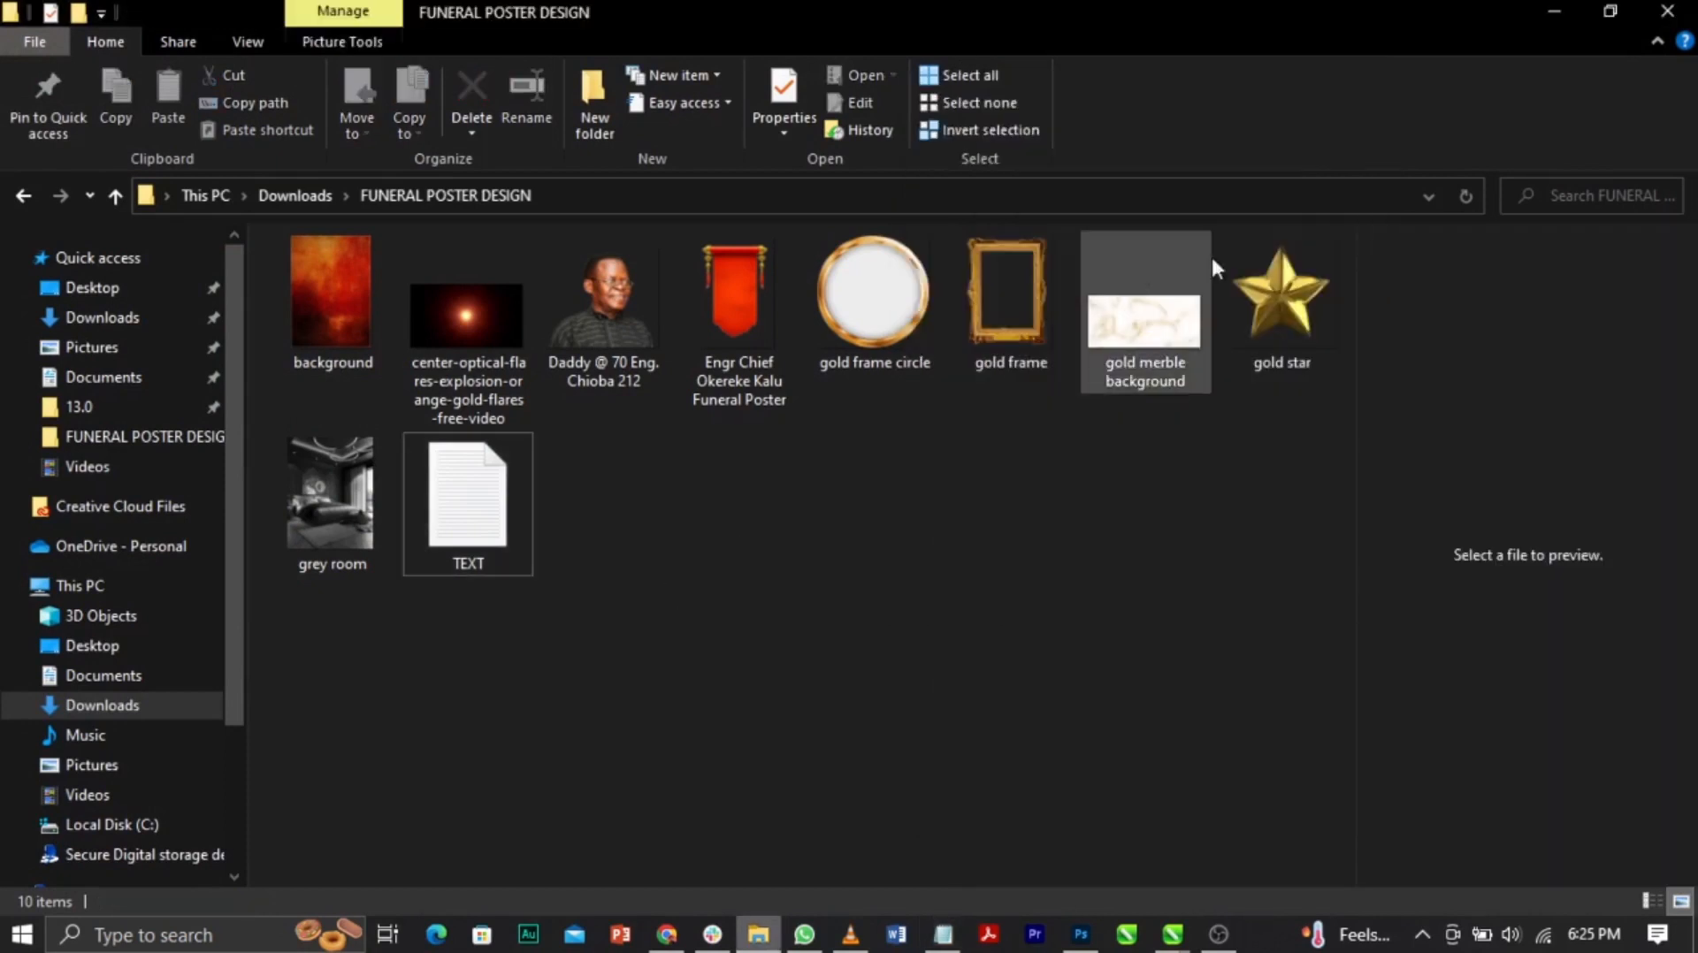
click(1545, 18)
click(1419, 412)
click(938, 522)
click(1227, 497)
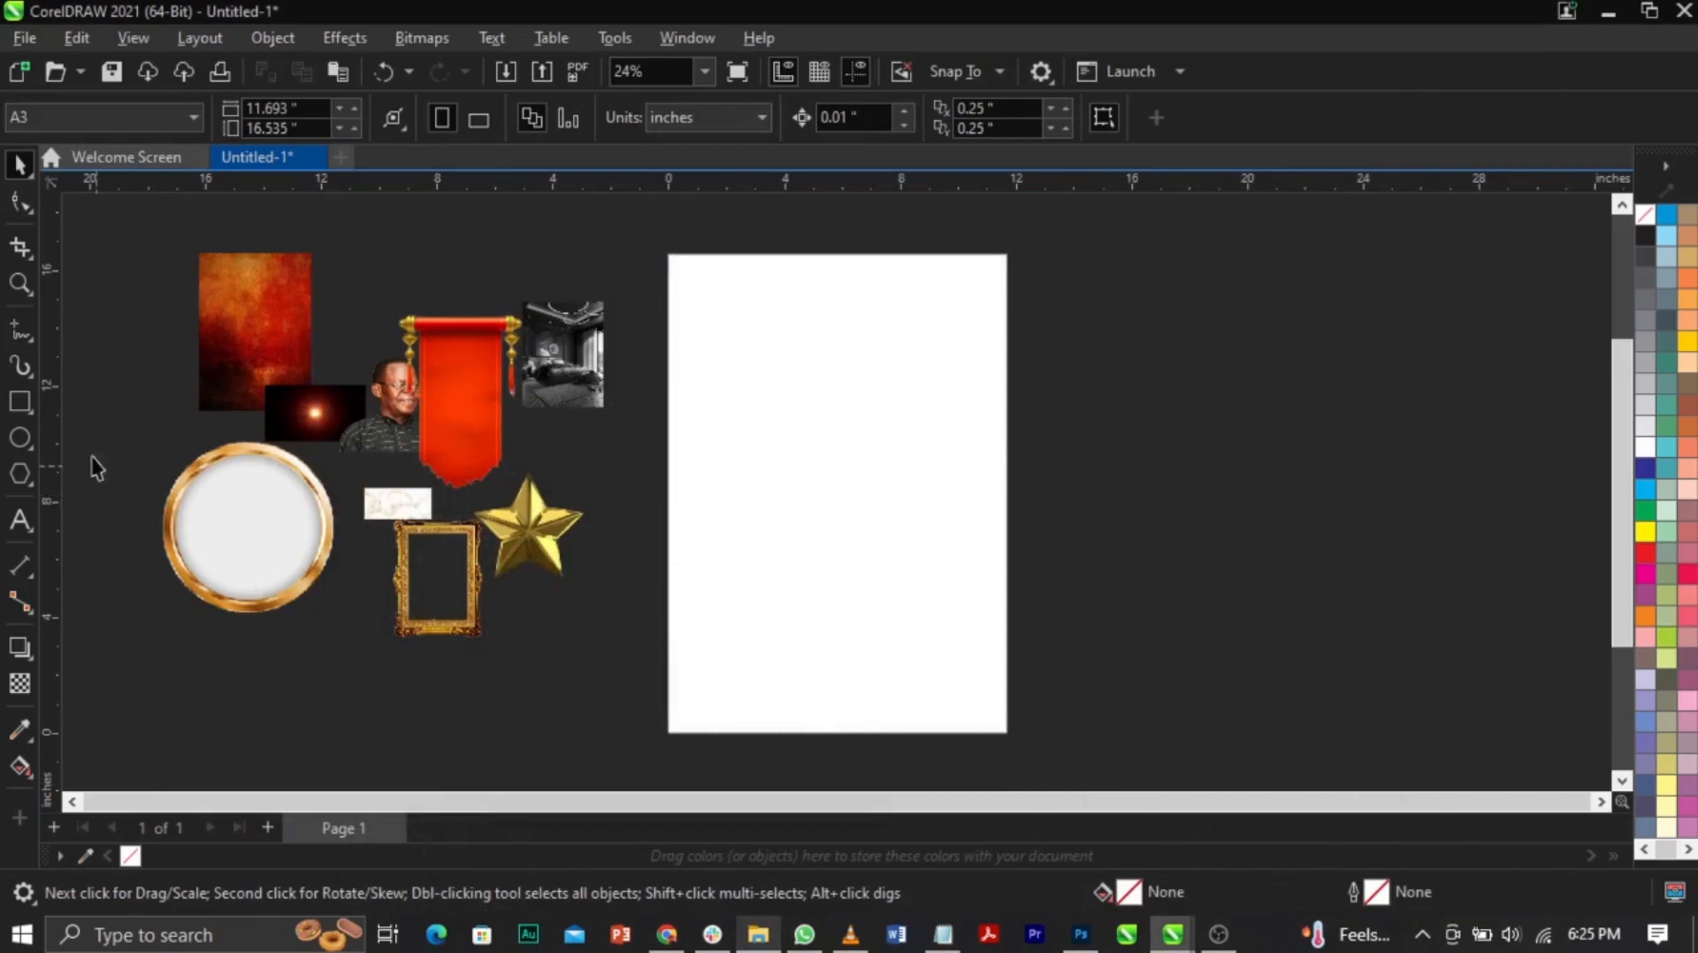
Step: Draw a page-wide rectangle across the lower middle with a black outline
click(20, 400)
mouse_move(666, 535)
mouse_down()
mouse_move(978, 666)
mouse_move(1015, 661)
mouse_up()
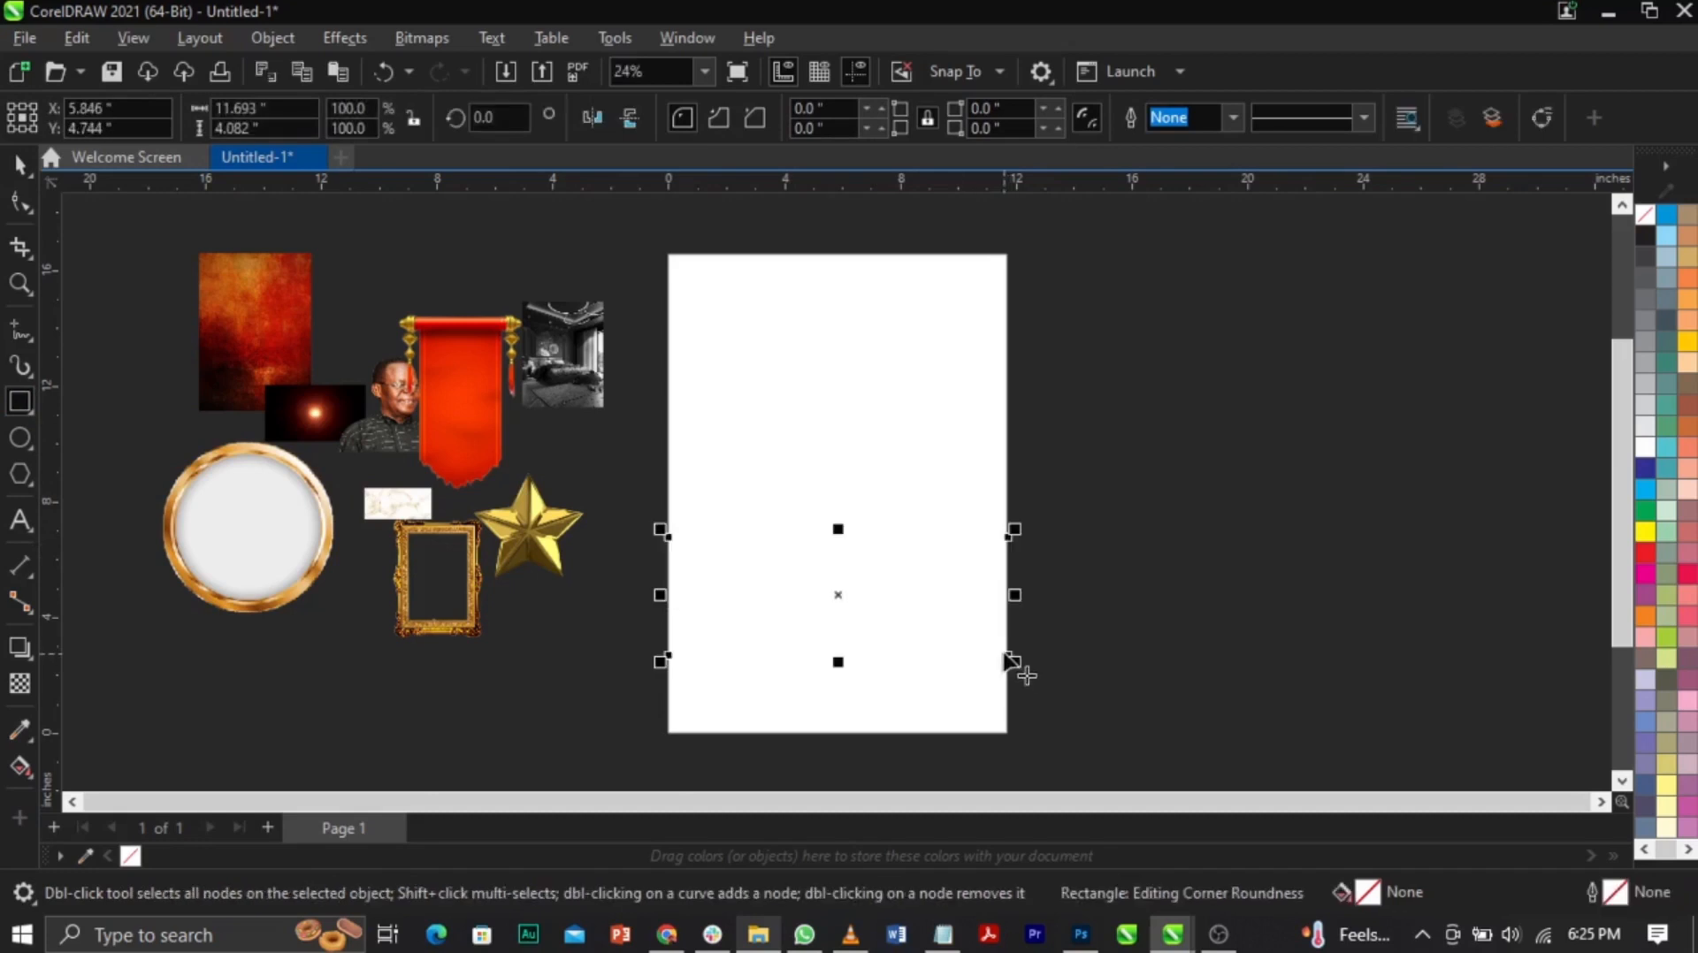
right_click(1643, 236)
click(1633, 251)
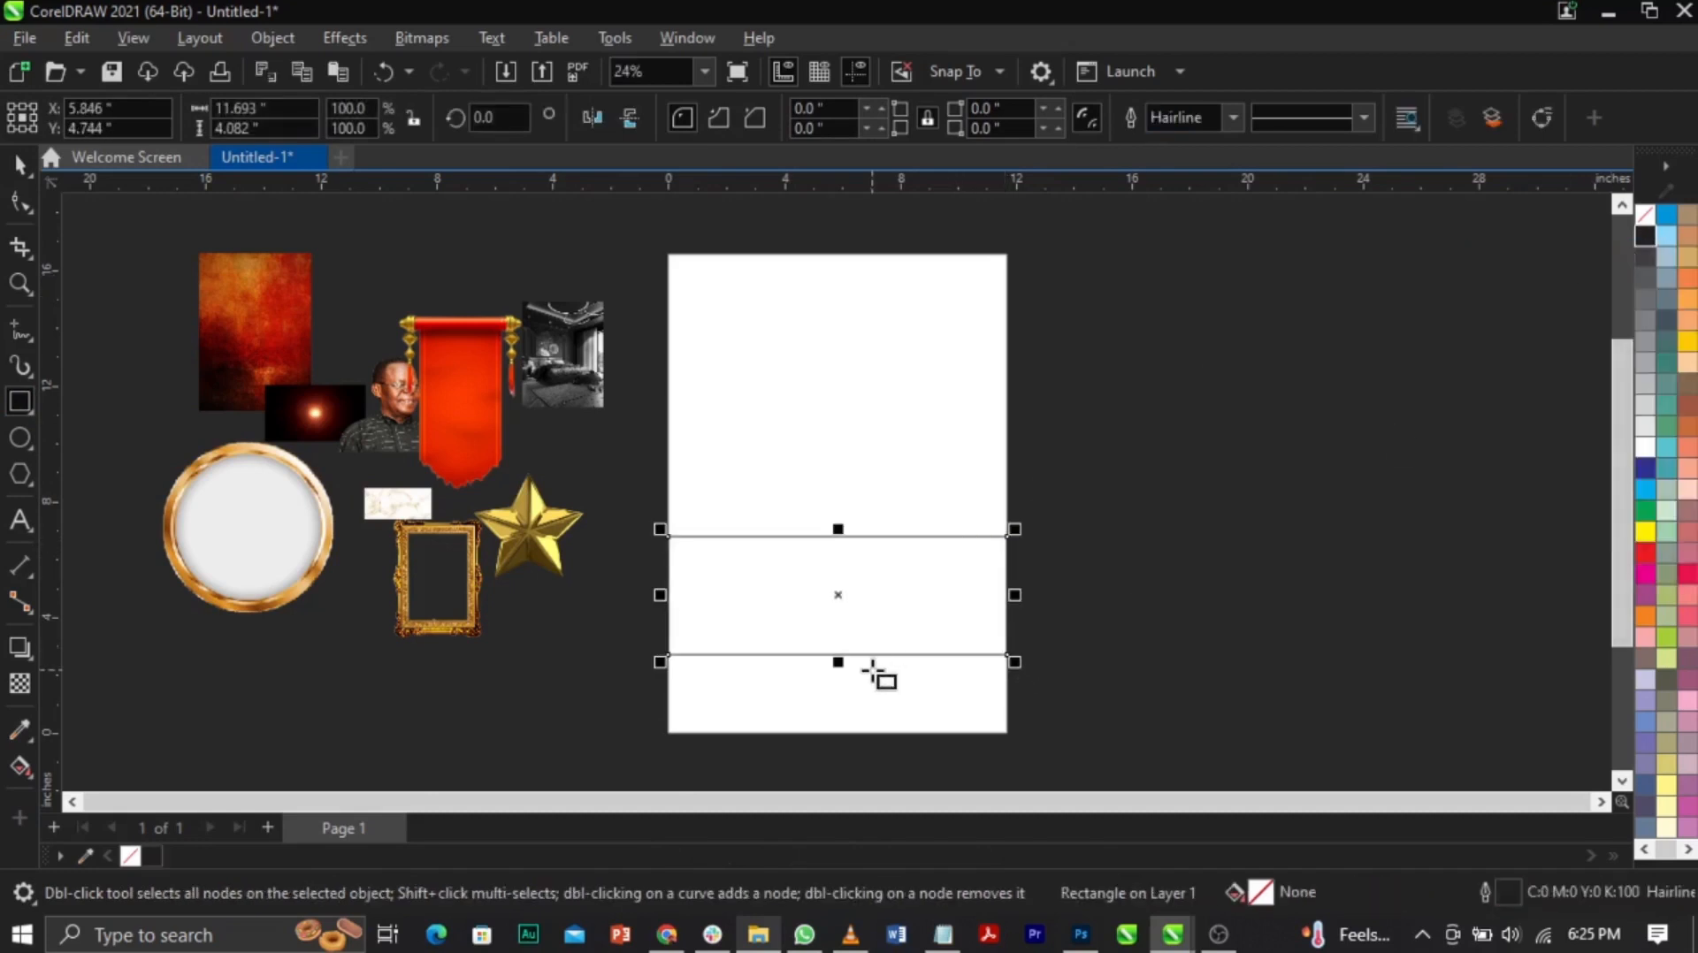
Step: Zoom in on the new rectangle and convert it to curves
click(19, 283)
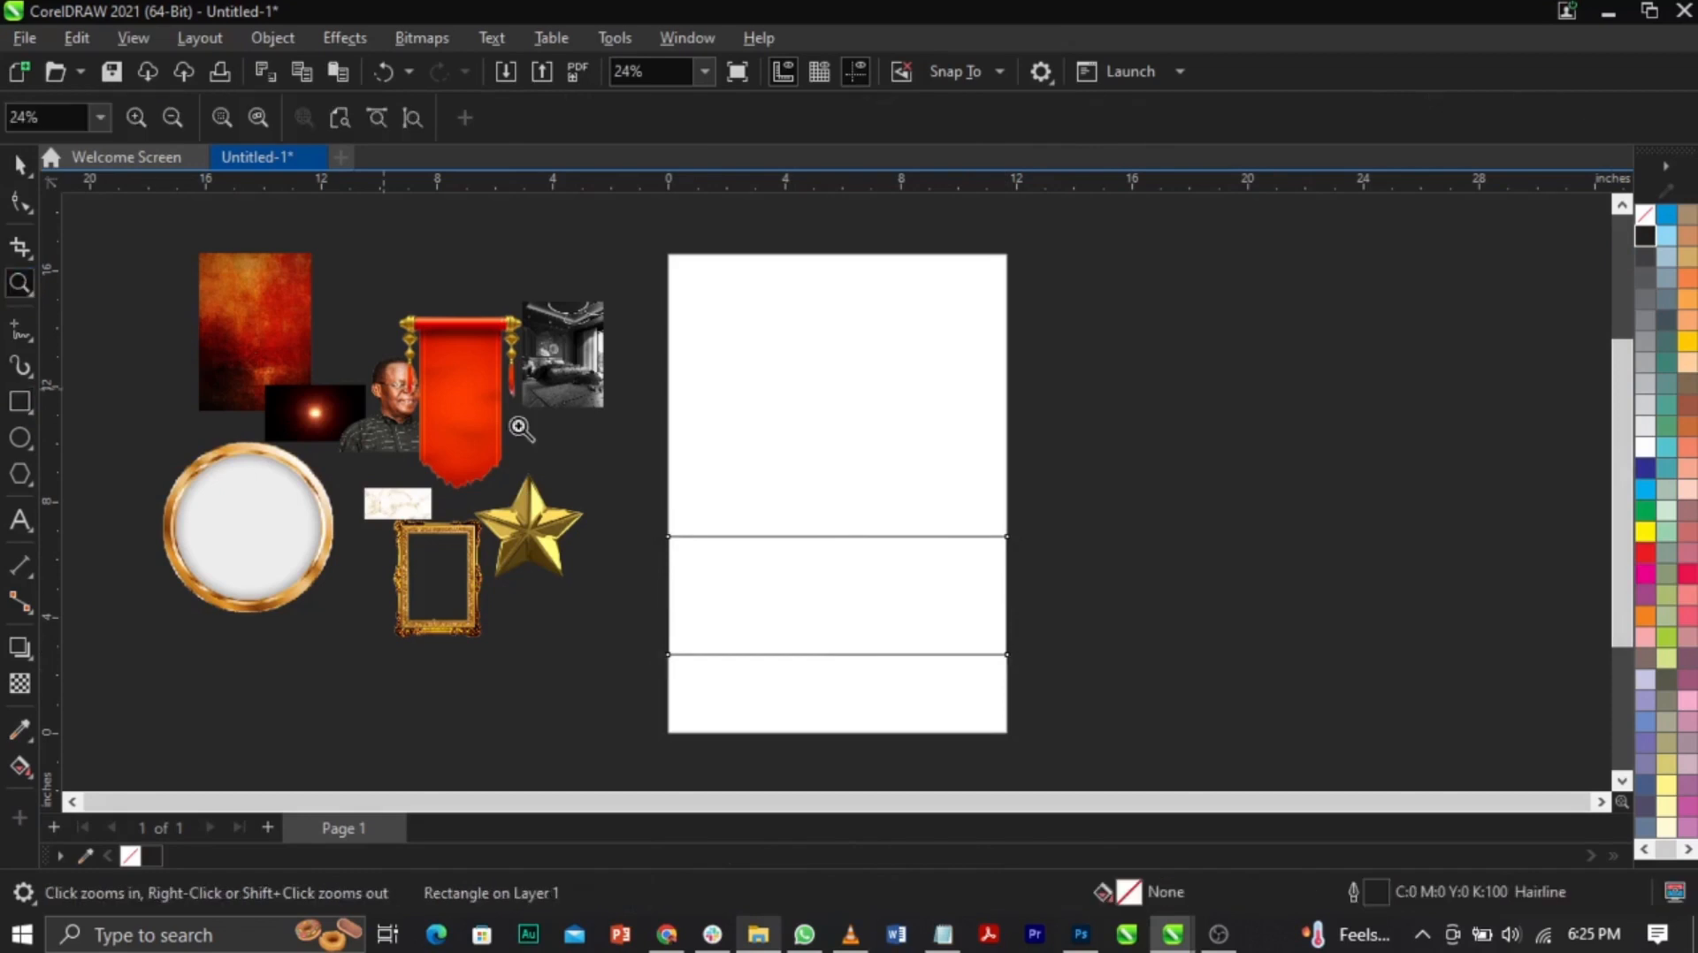
drag(618, 495, 1053, 694)
double_click(20, 164)
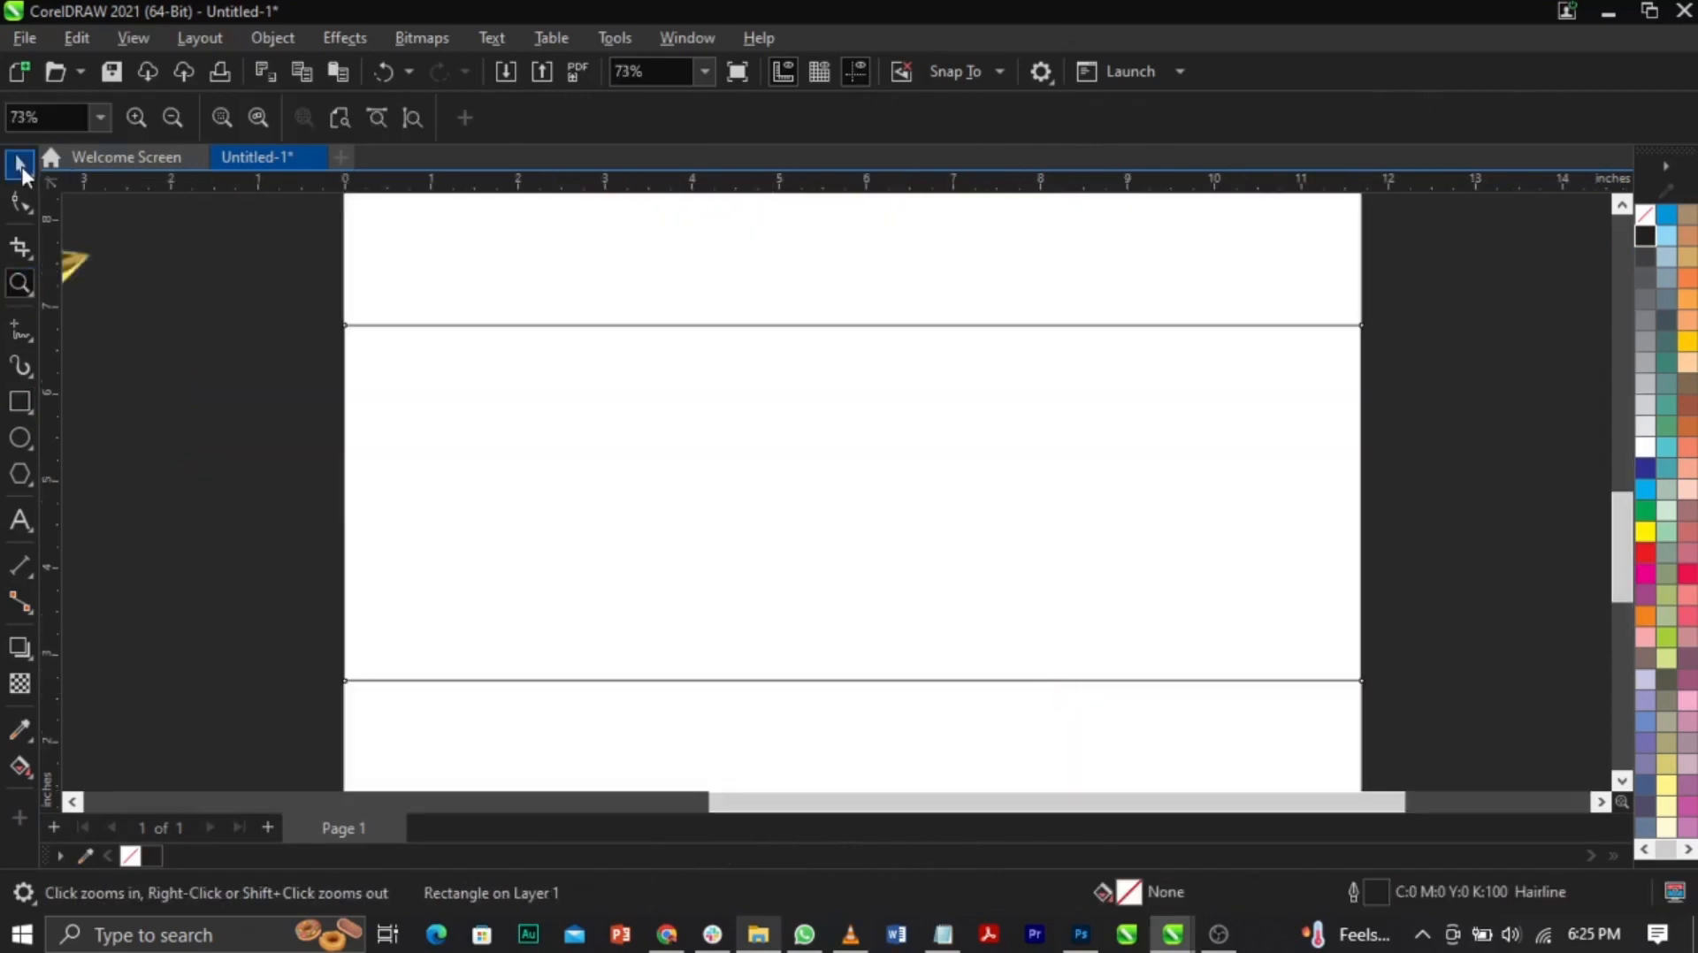
right_click(1066, 456)
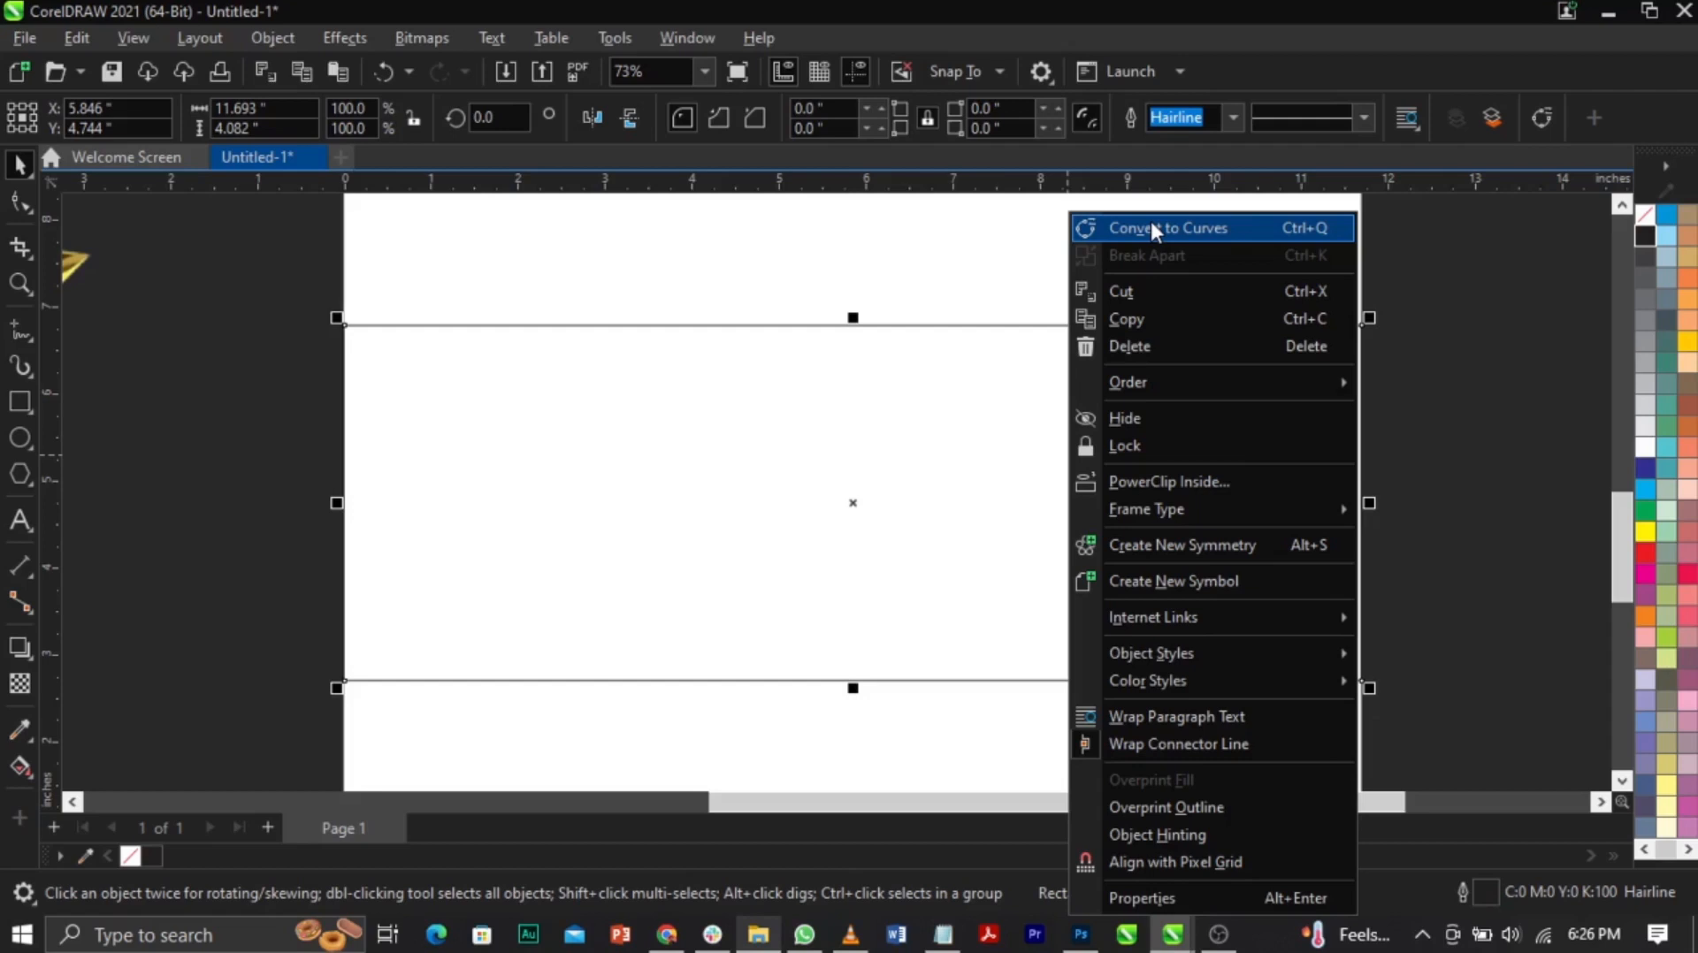
click(1151, 230)
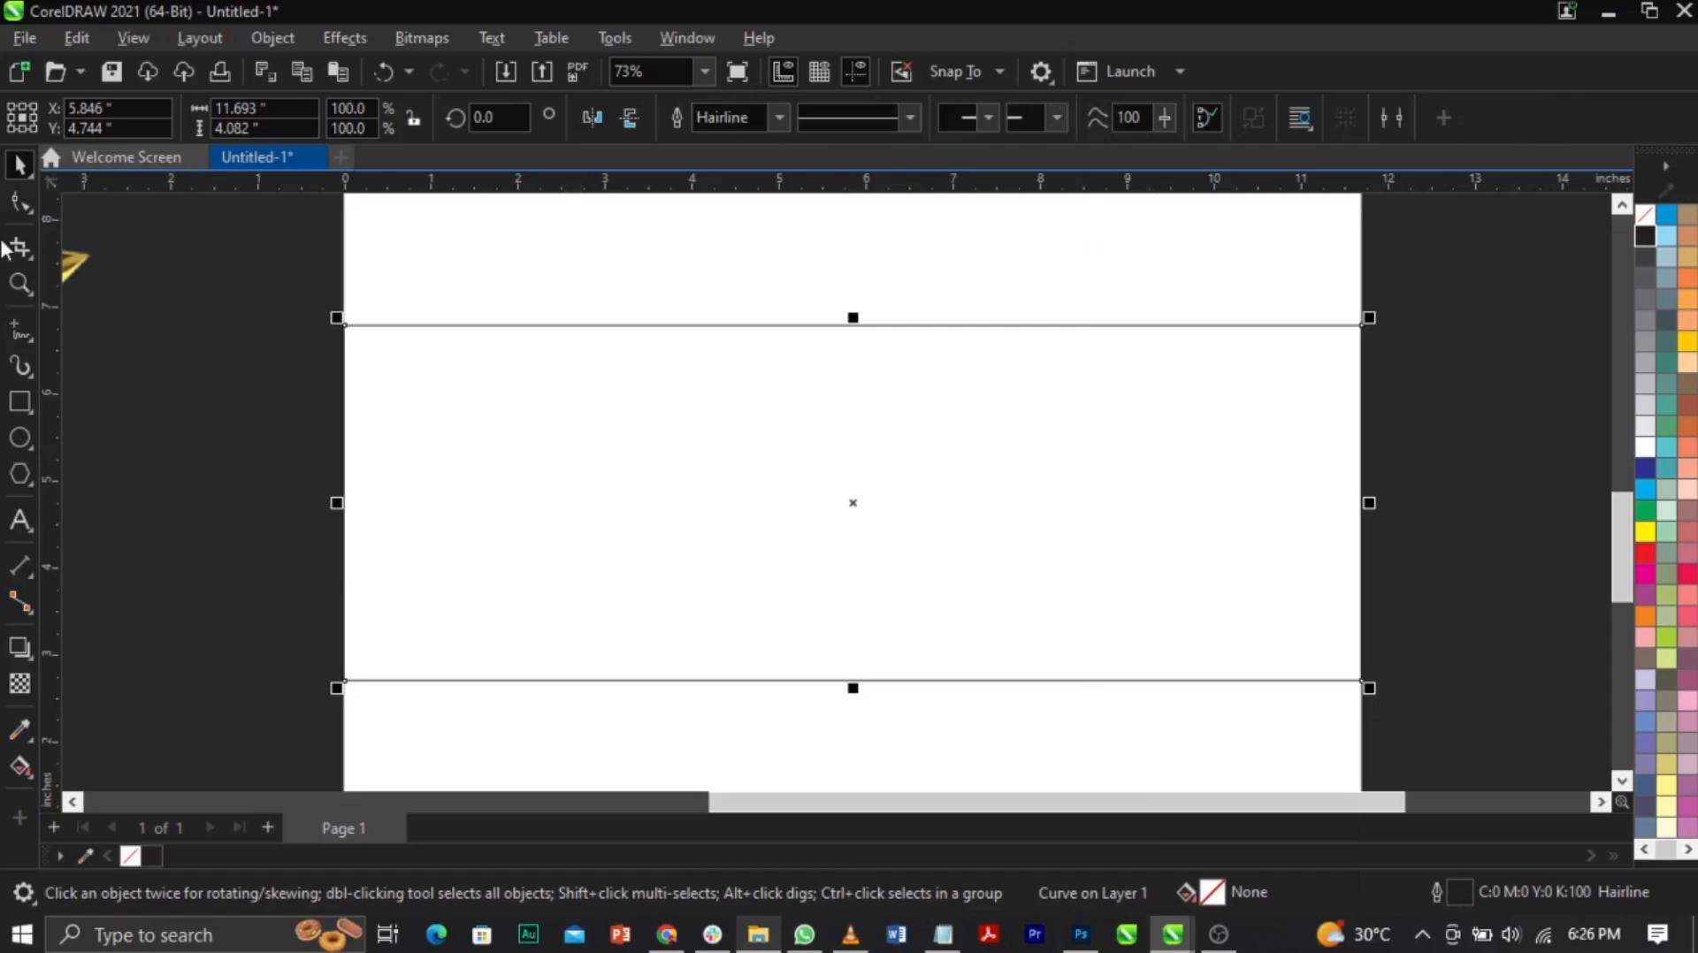
Step: Drag the band's corner nodes to slant its edges, lowering the left corners
click(14, 205)
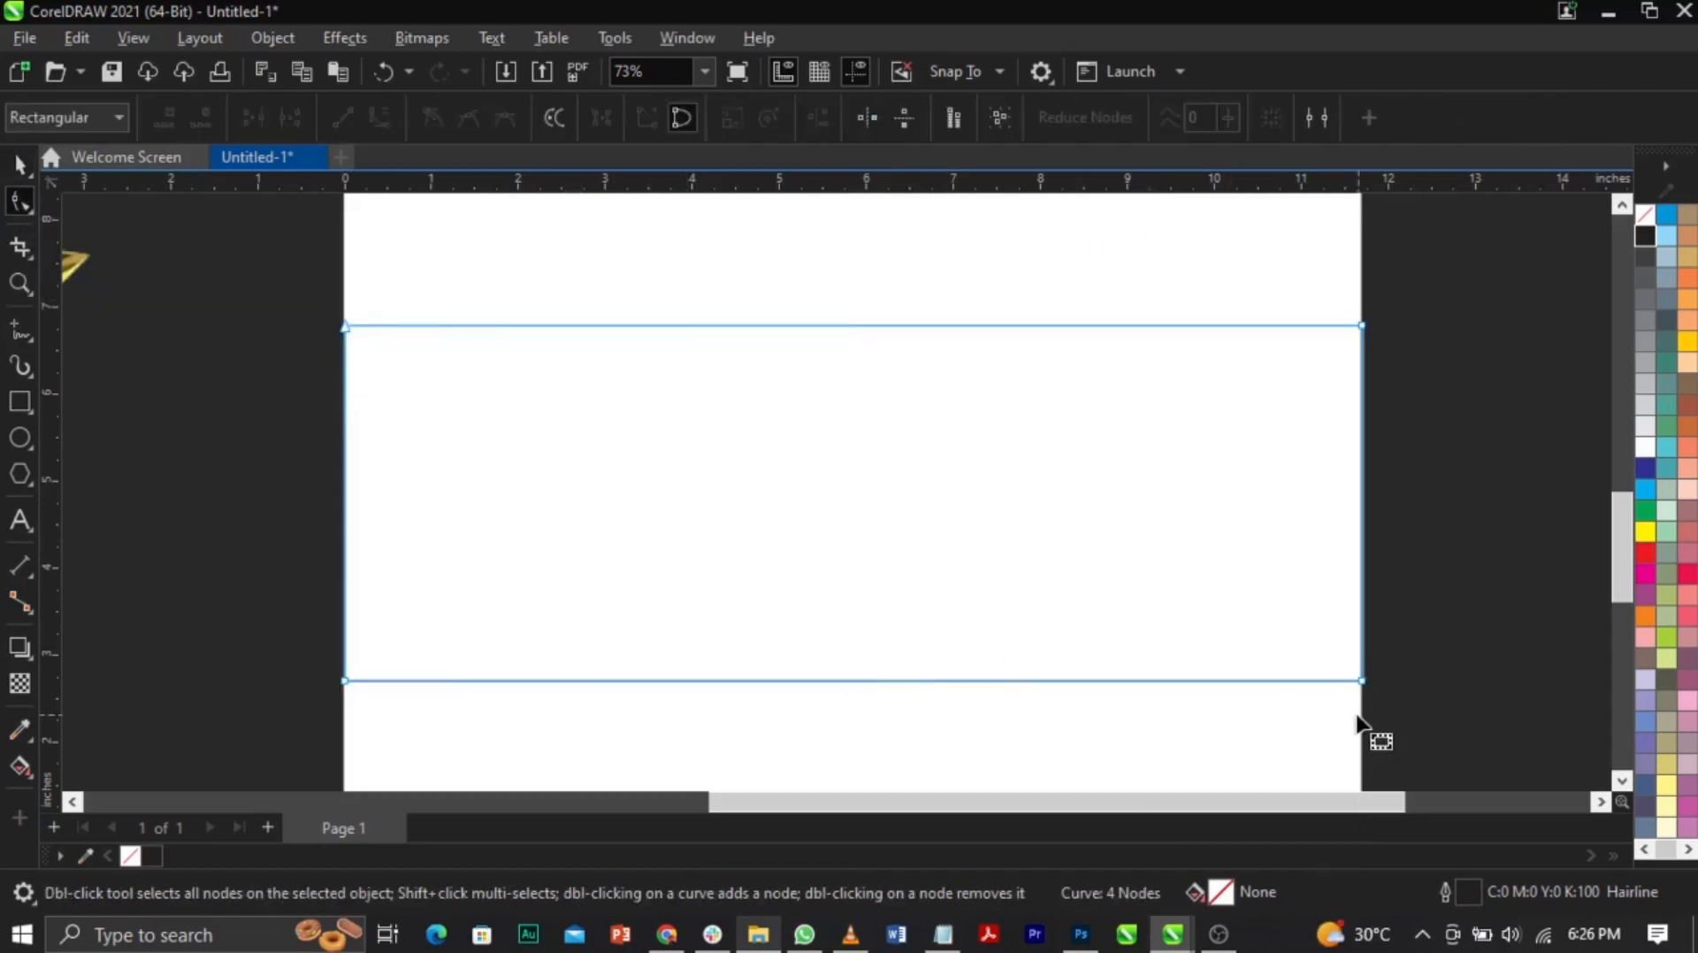
drag(1361, 681, 1366, 486)
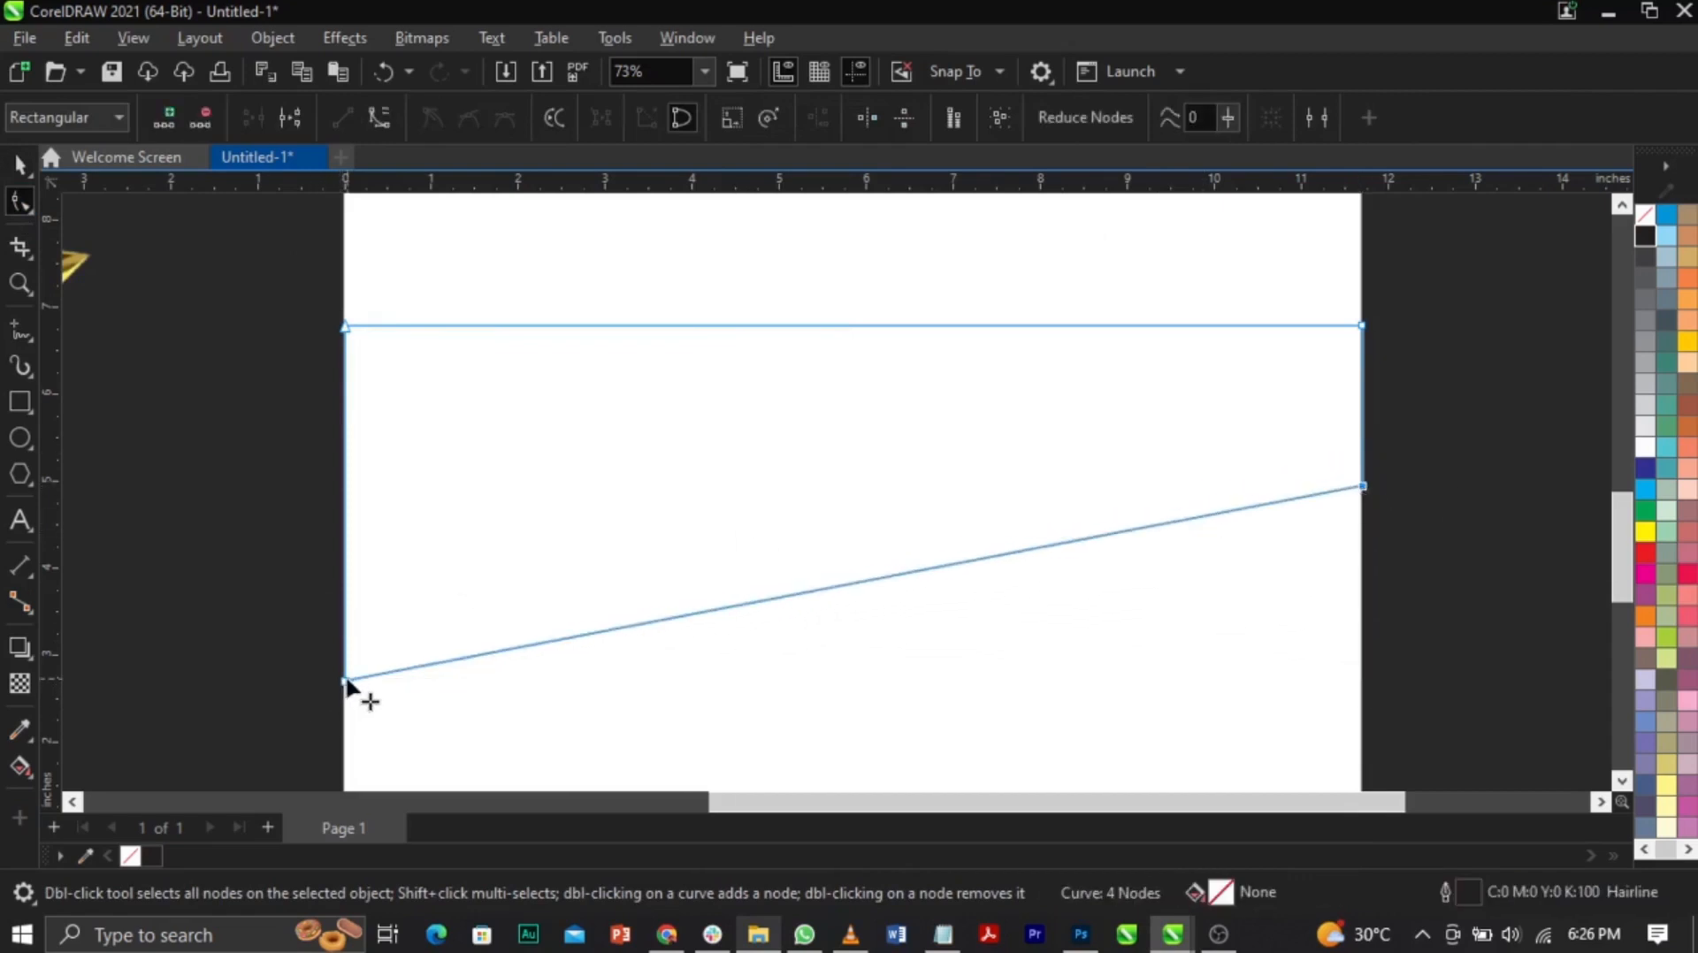
drag(347, 682, 358, 470)
drag(365, 398, 374, 573)
drag(344, 338, 315, 478)
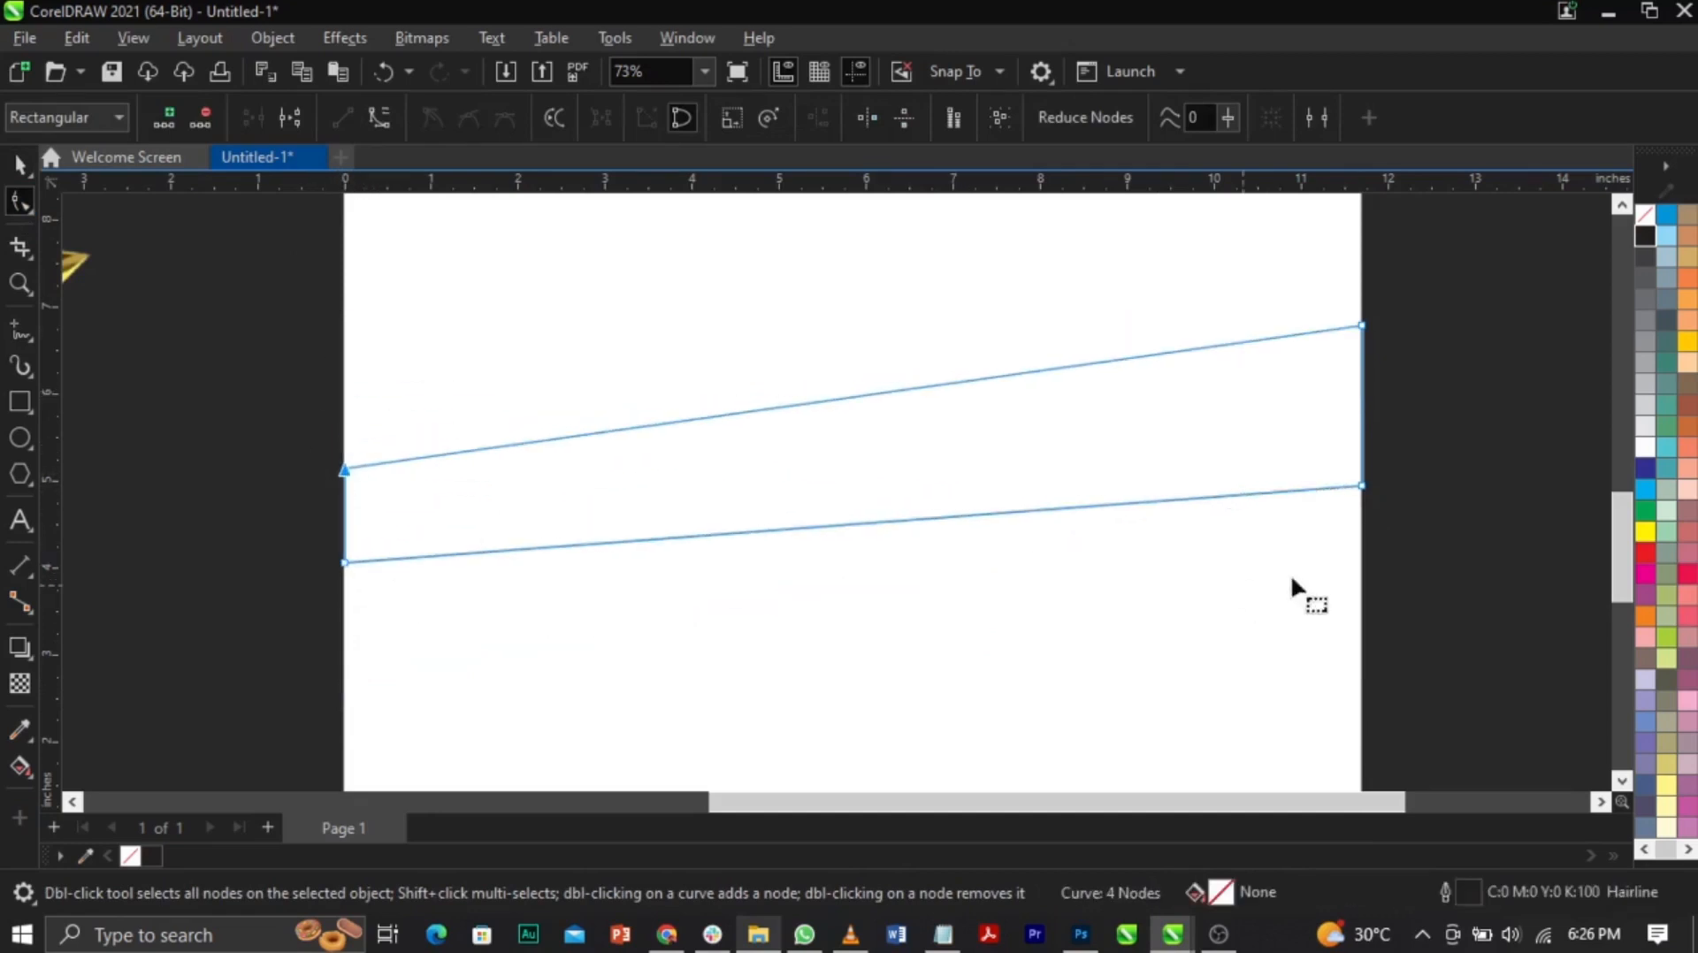
drag(1363, 486, 1361, 504)
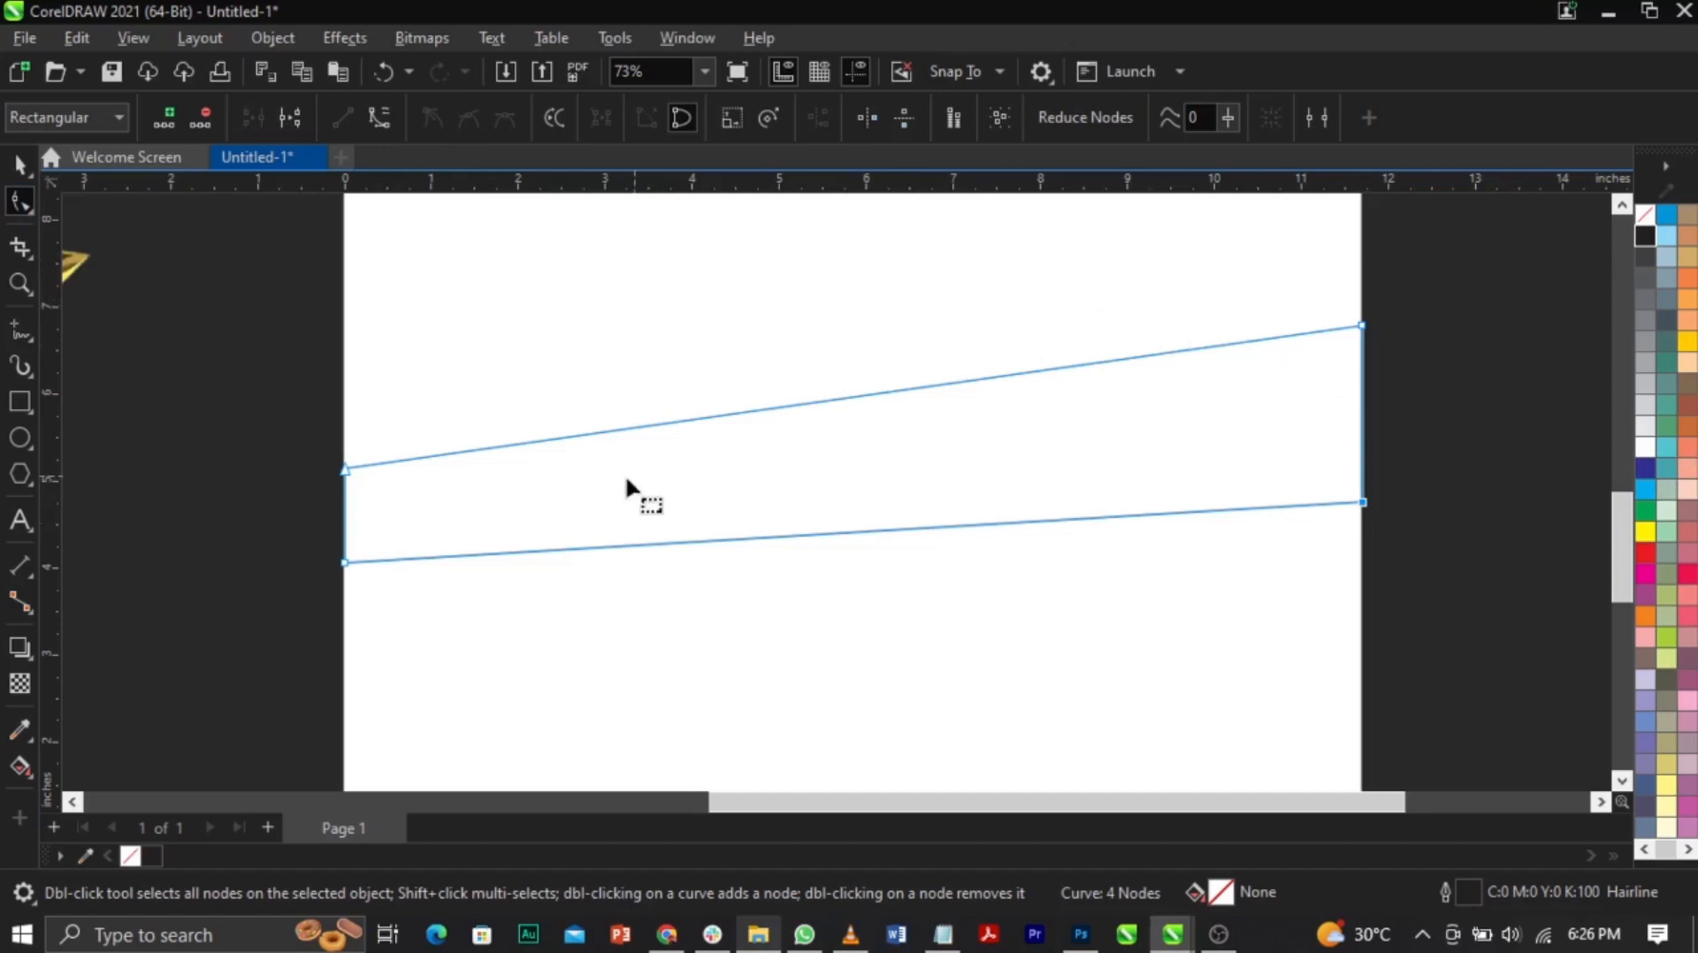
drag(344, 468, 345, 518)
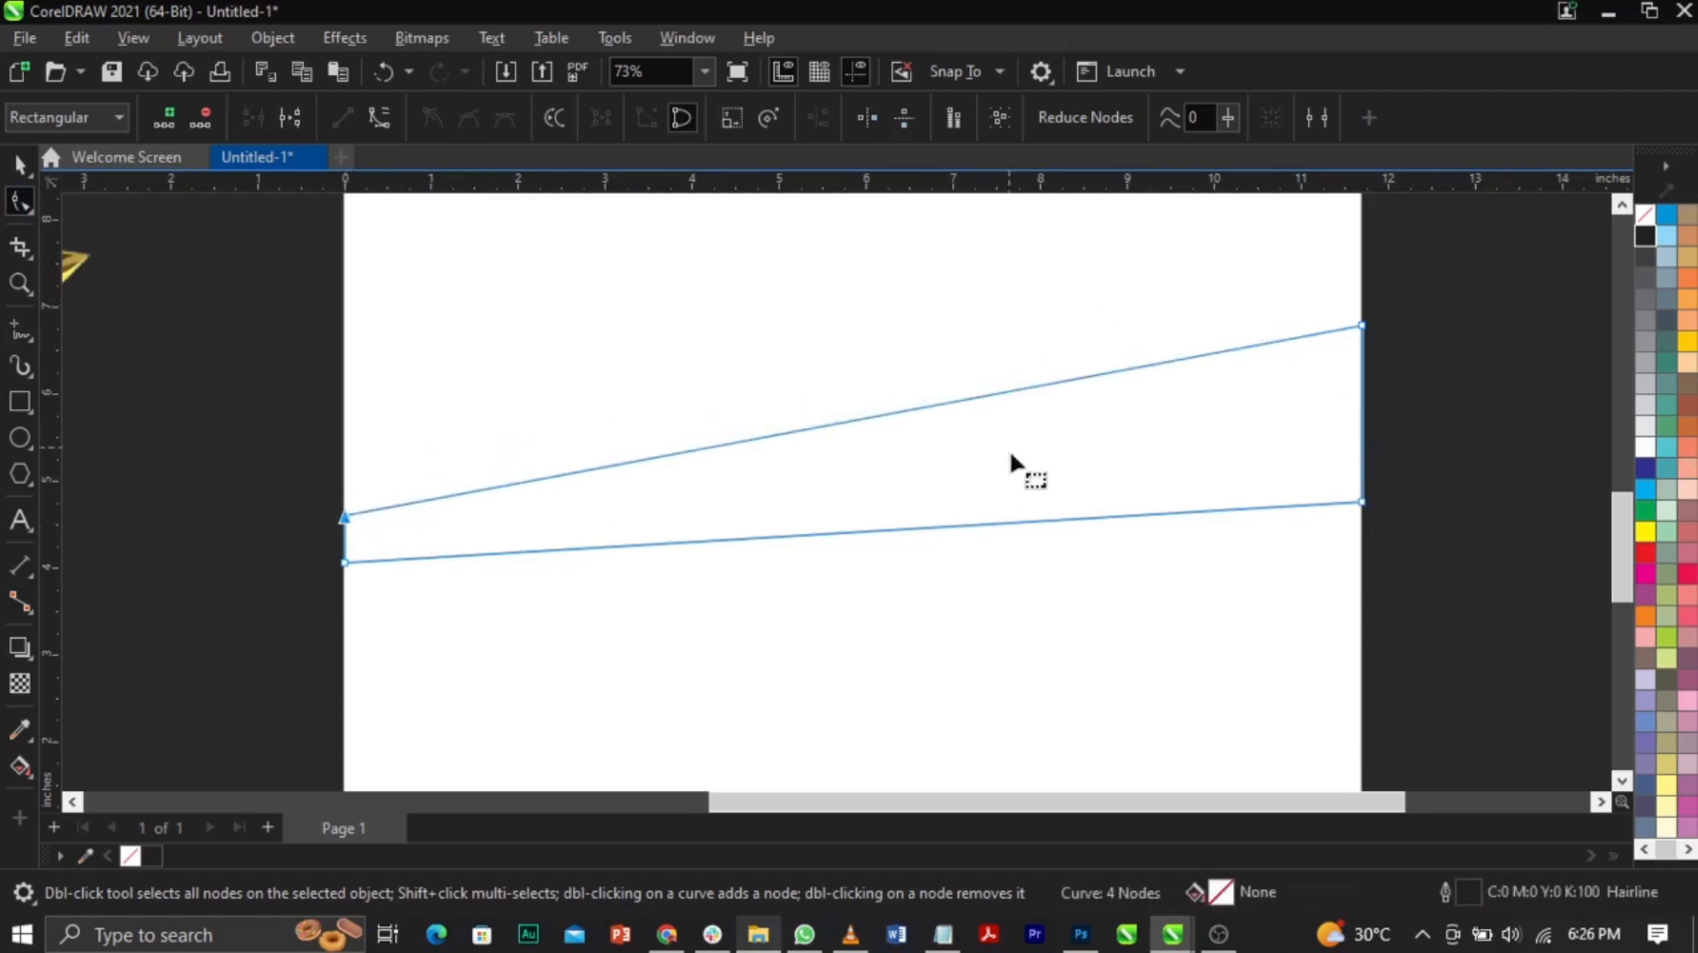
Step: Turn the top edge into a curve, bow it upward, and lower both left corners
right_click(1080, 377)
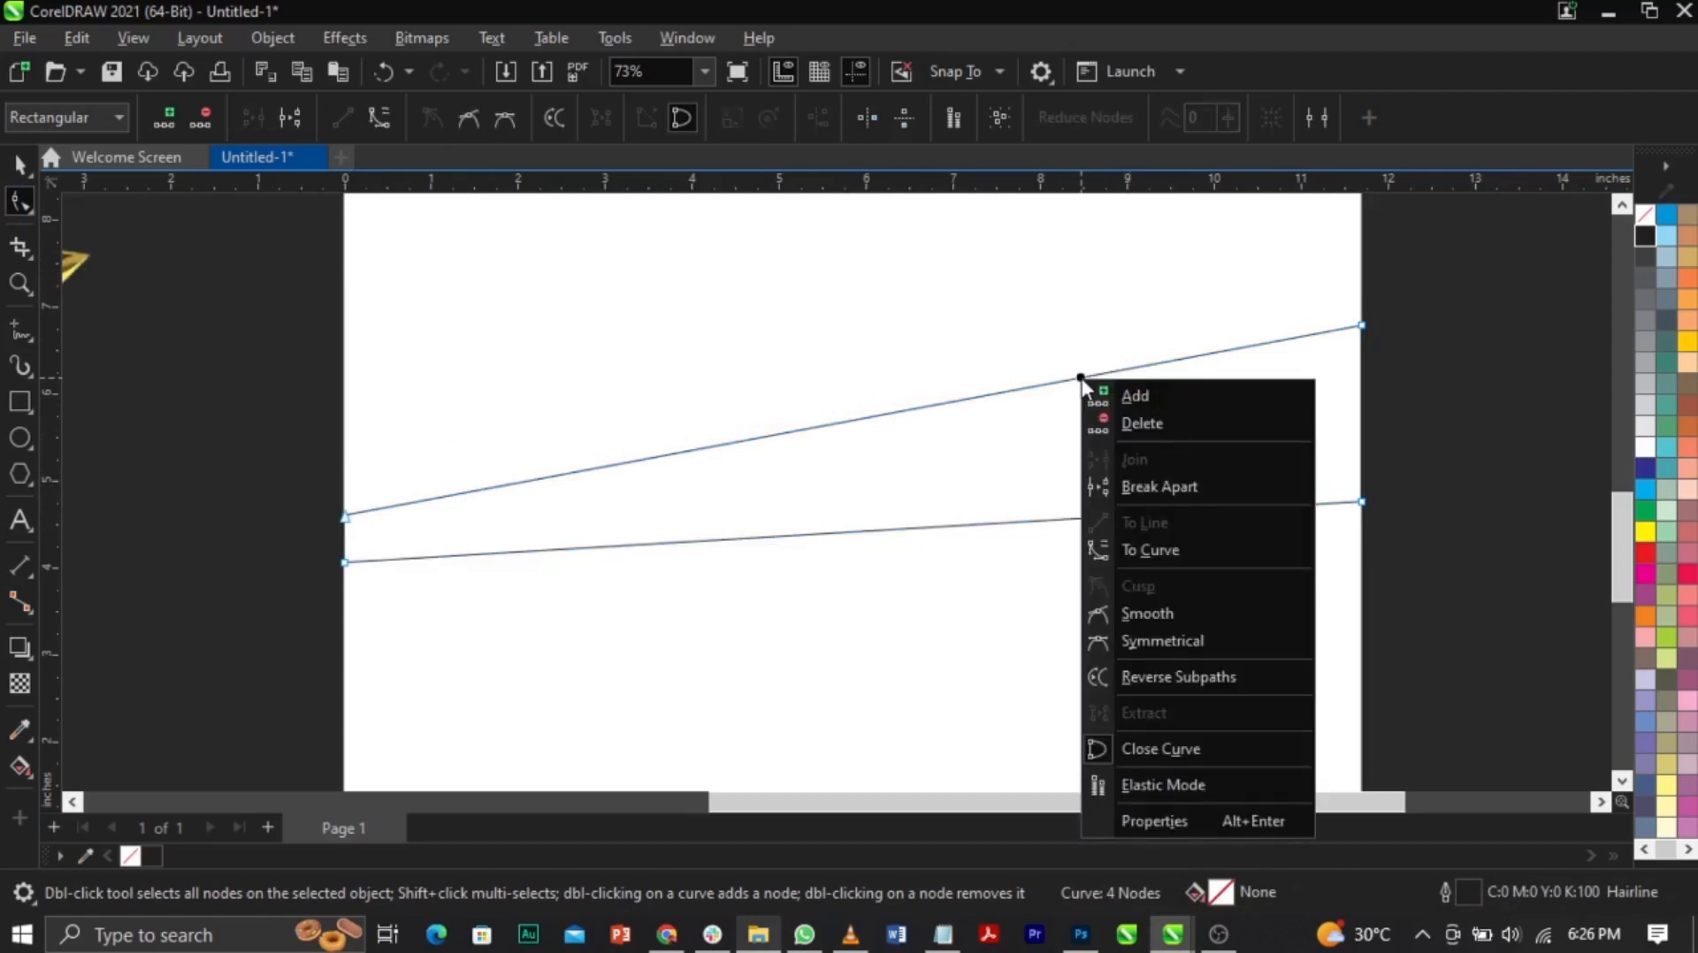
click(1154, 548)
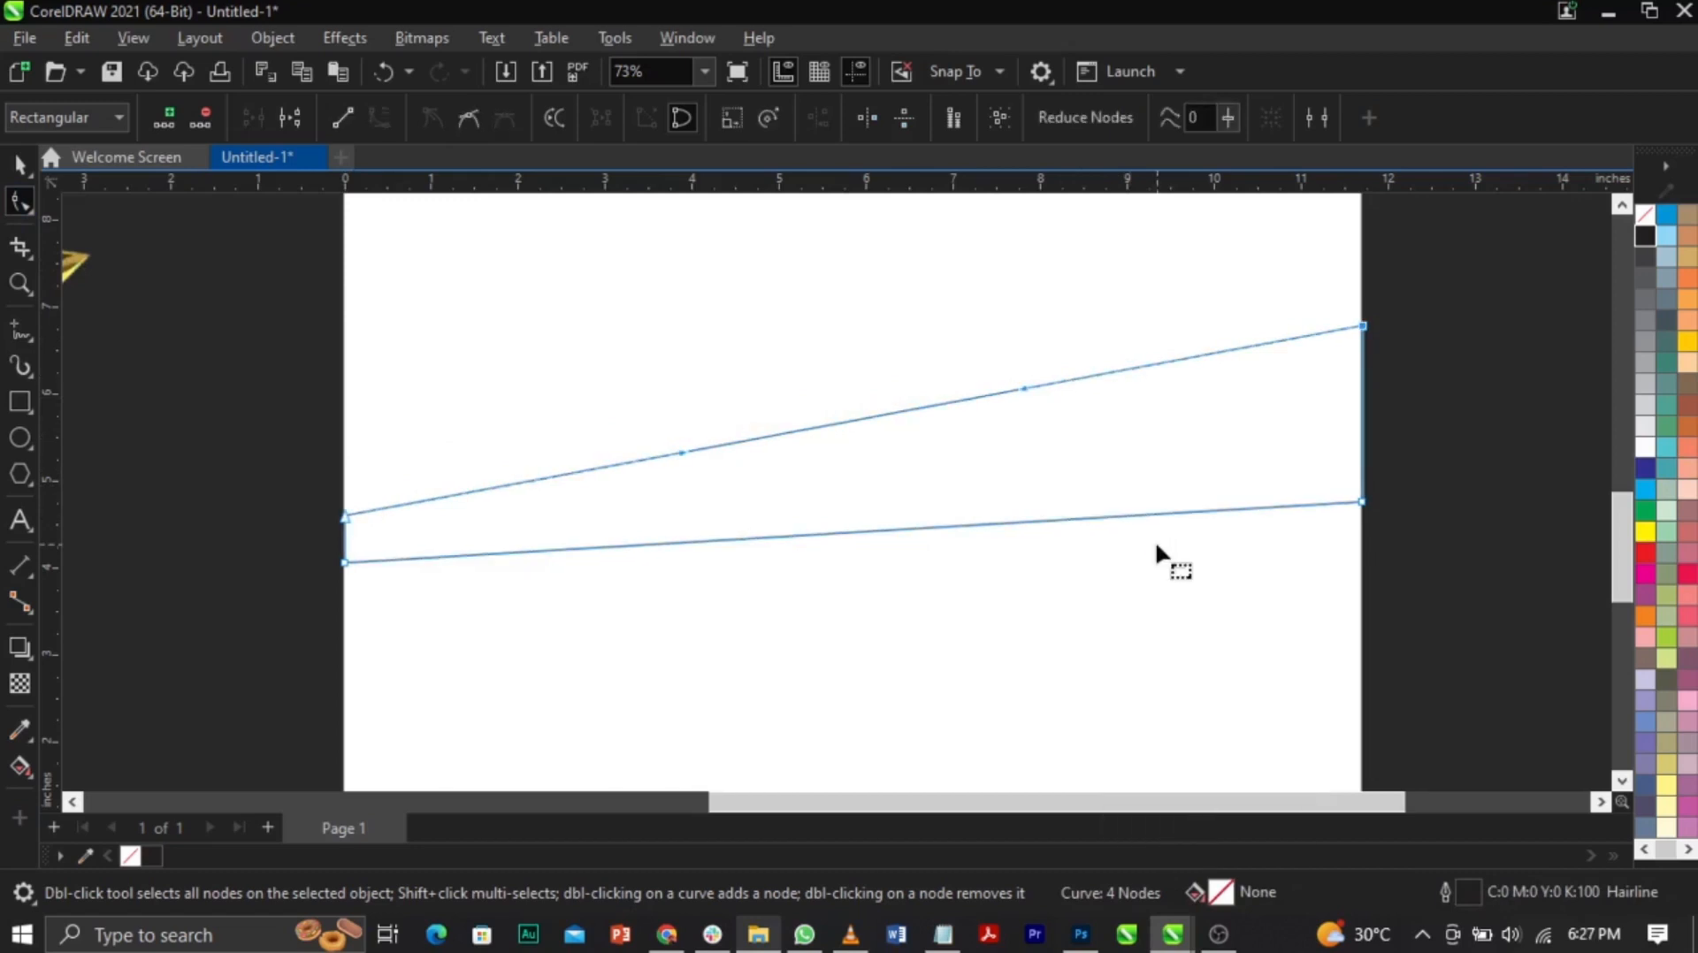
drag(940, 404, 974, 332)
drag(337, 511, 345, 630)
click(1020, 358)
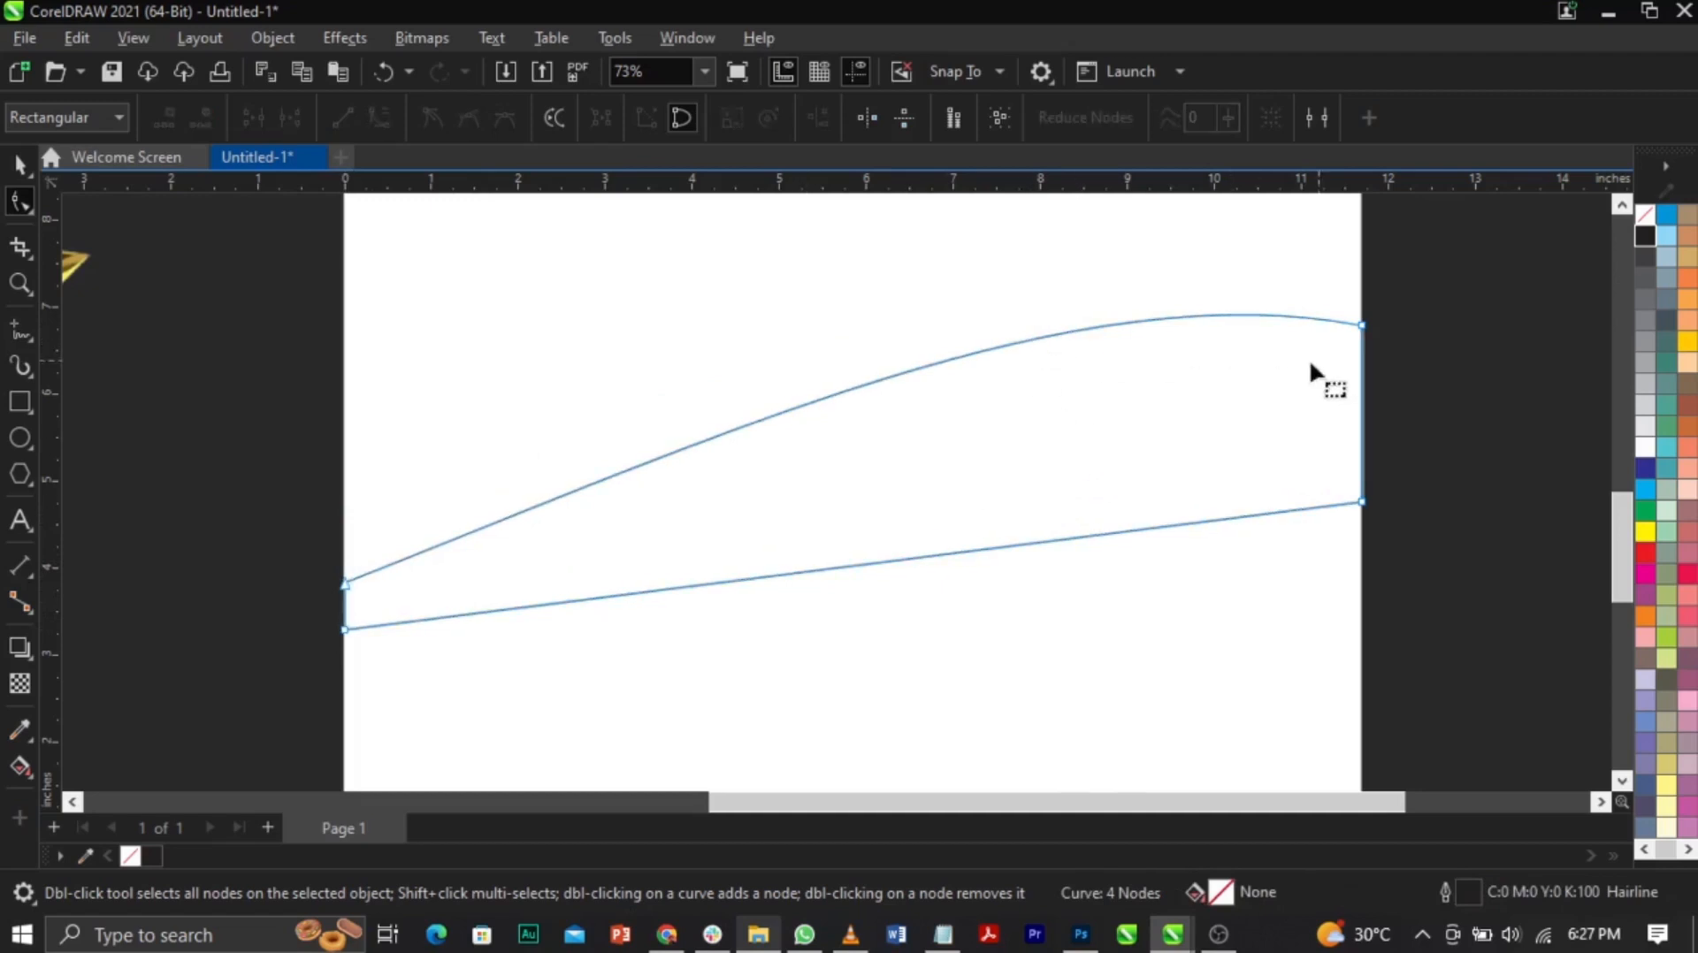
Step: Reshape the top arc and turn the bottom edge into an upward-bowing curve
click(935, 364)
drag(935, 364, 907, 370)
right_click(1138, 528)
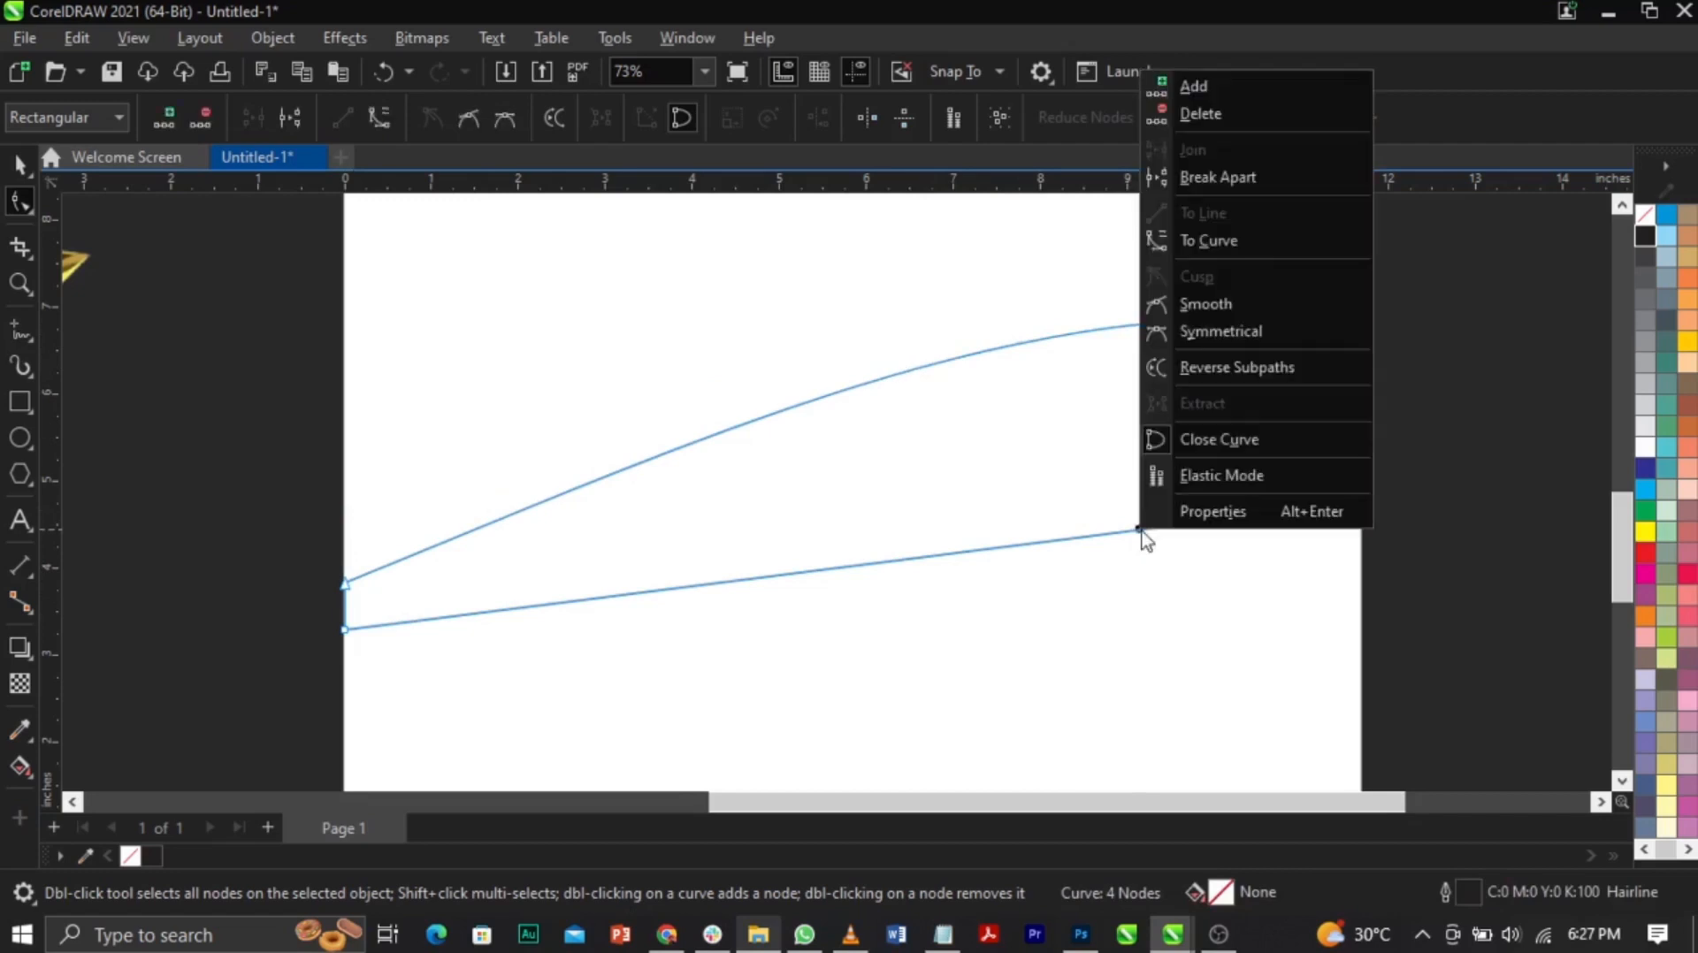
click(1227, 243)
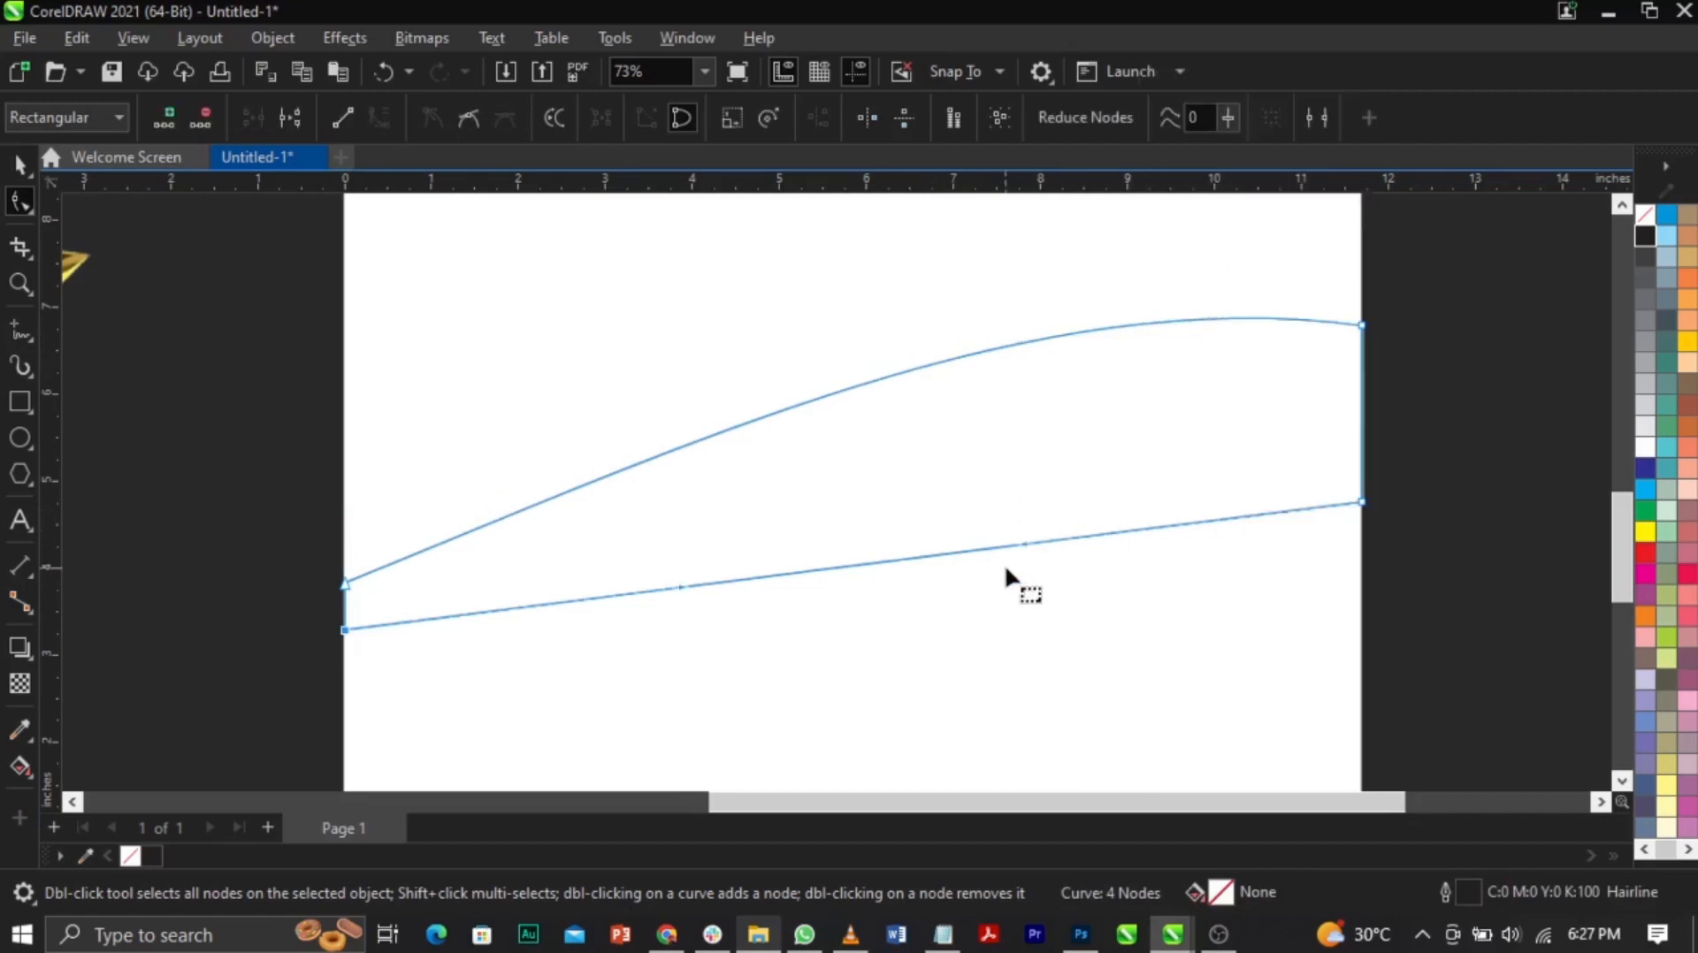
drag(1008, 546, 1089, 482)
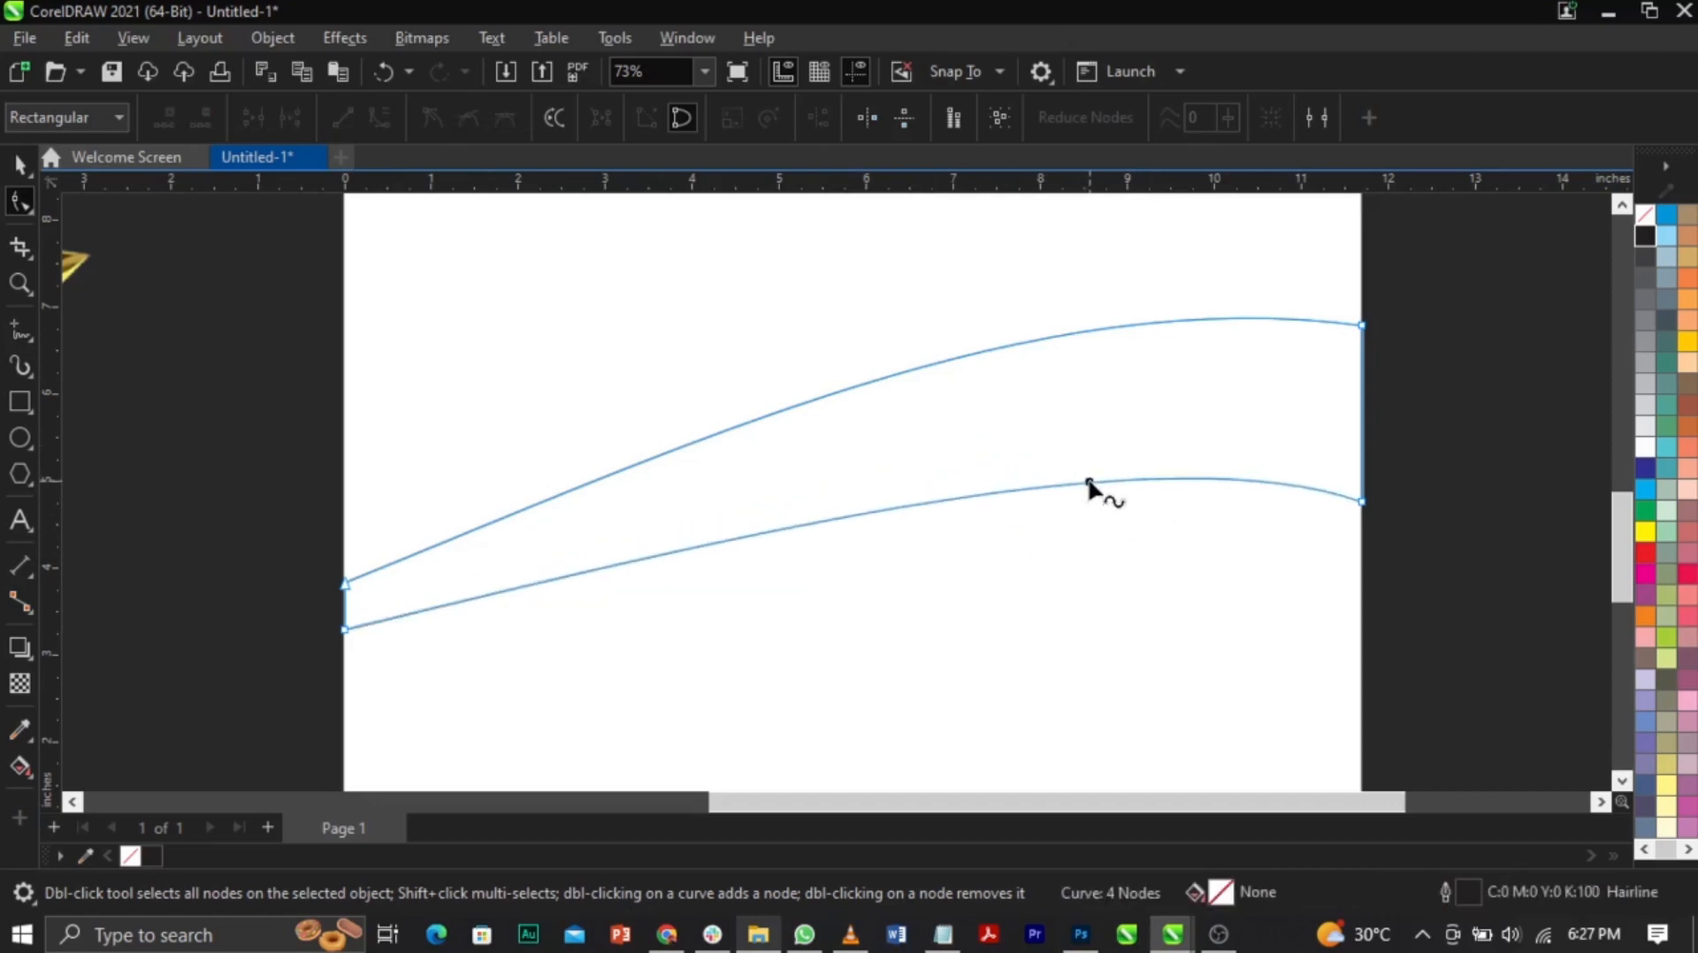
click(1090, 483)
Step: Refine the band's right end: adjust the bottom-right node and flatten the top curve
drag(1364, 503, 1365, 535)
drag(1164, 469, 1165, 440)
click(1362, 326)
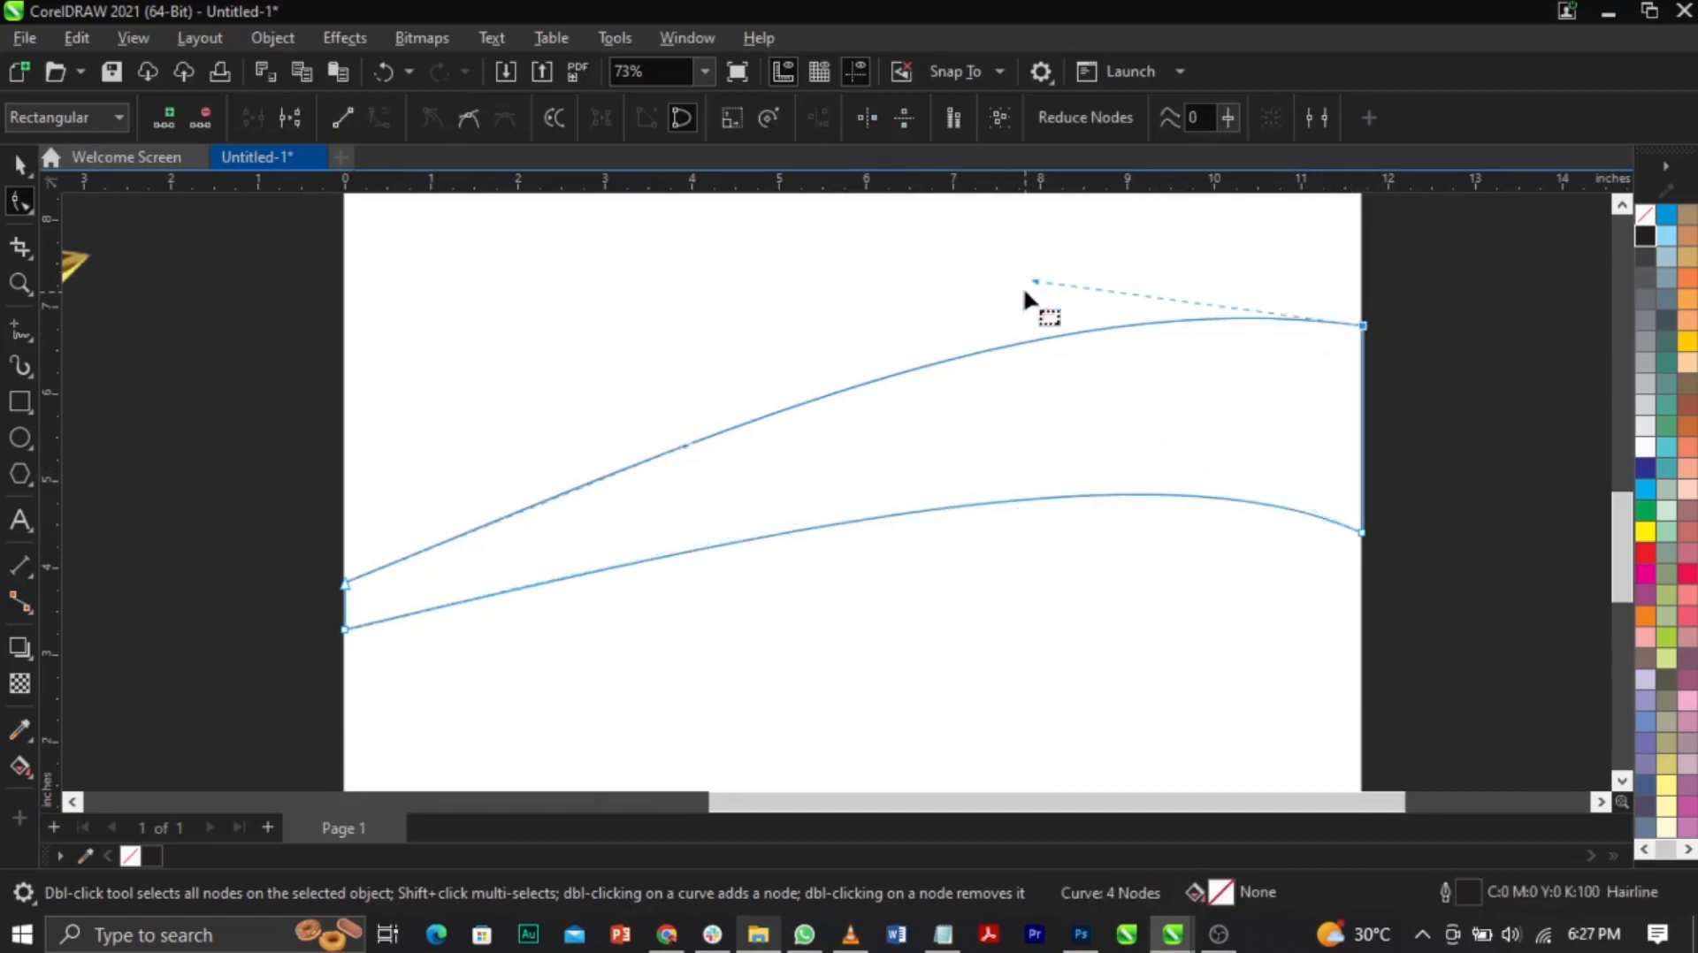
drag(1033, 276, 991, 294)
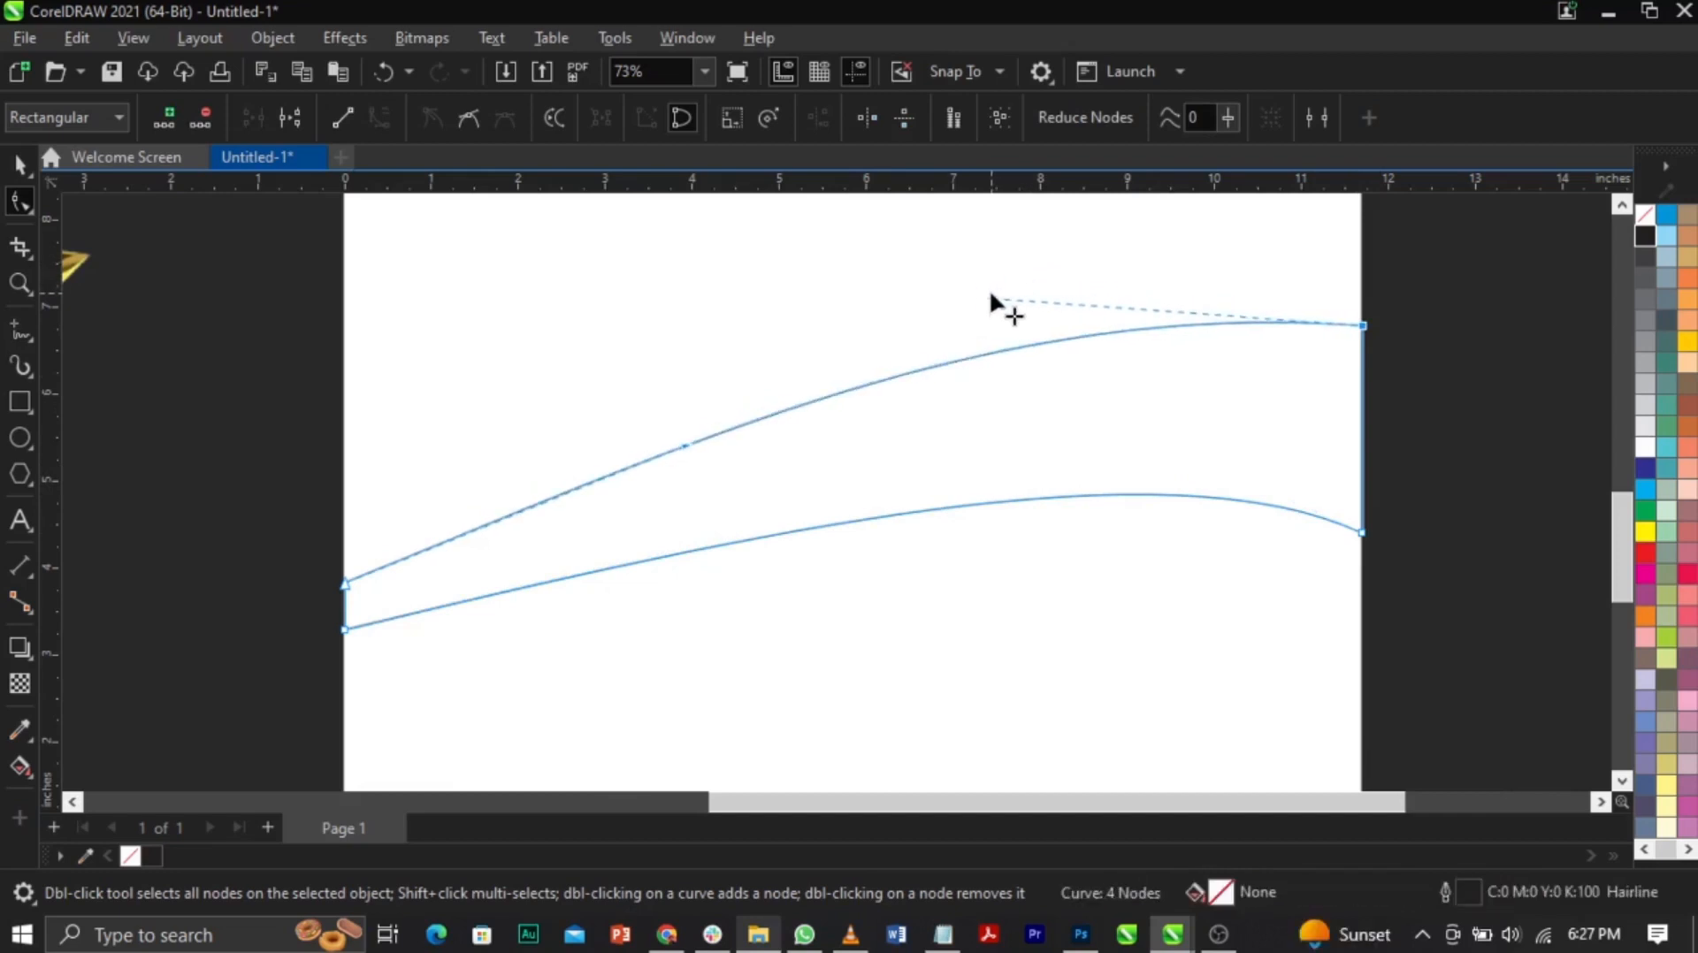
click(1363, 535)
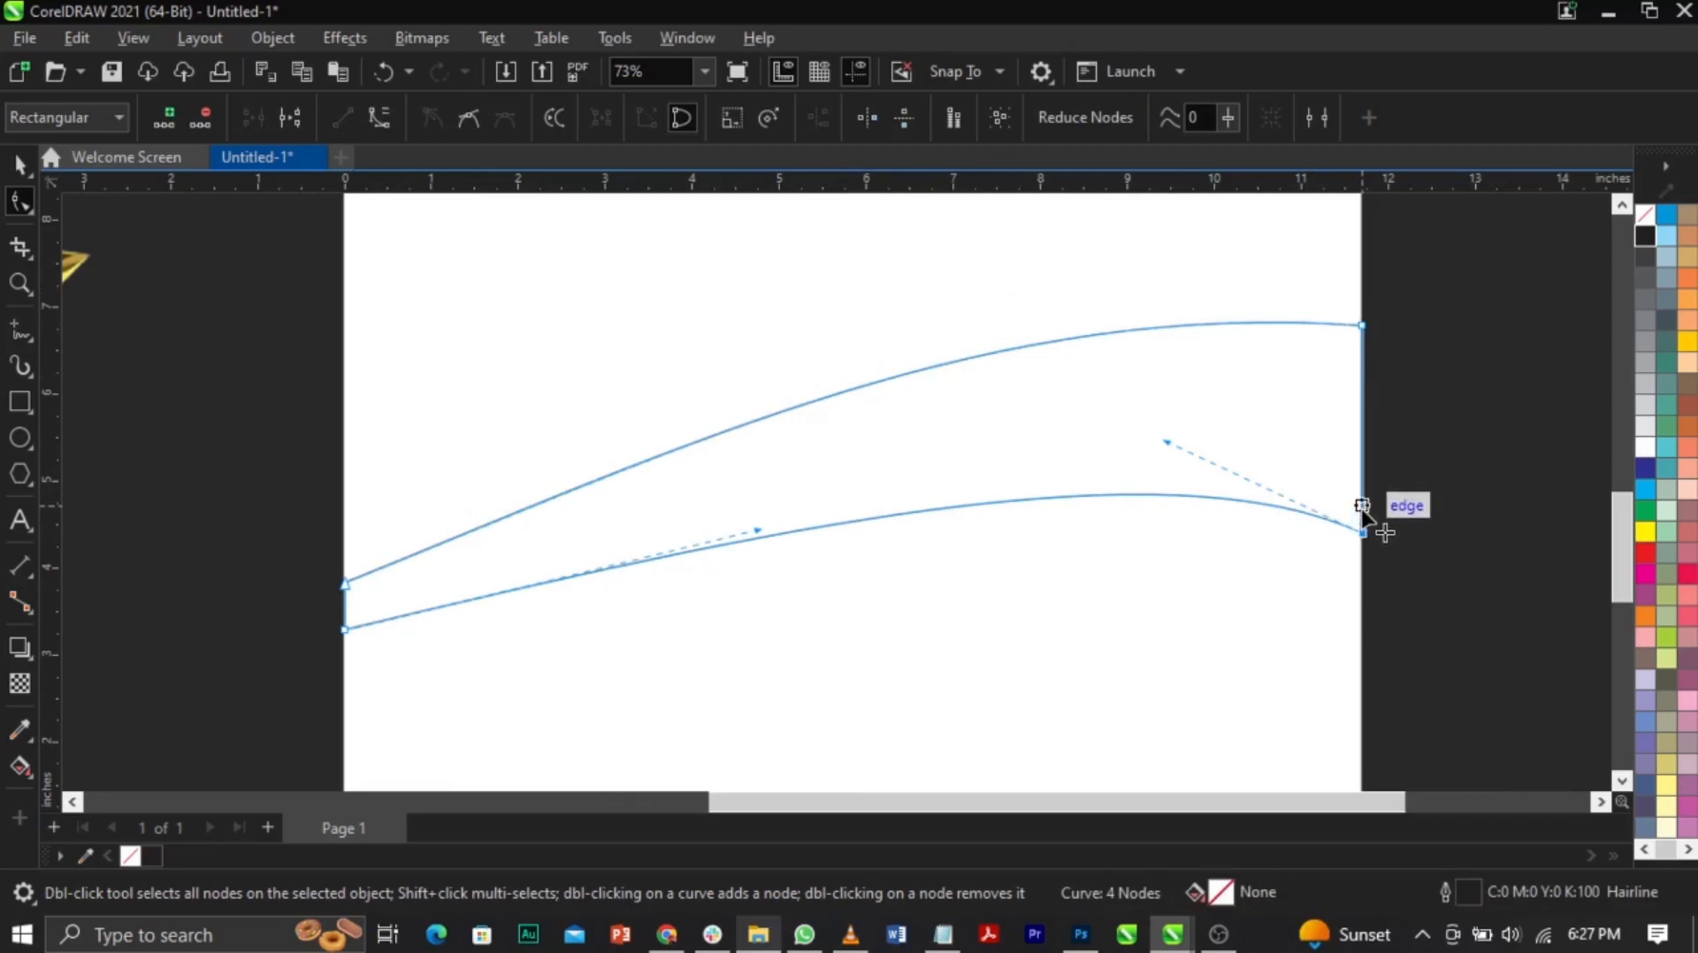
mouse_move(1362, 533)
mouse_down()
mouse_move(1361, 501)
mouse_move(1362, 518)
mouse_up()
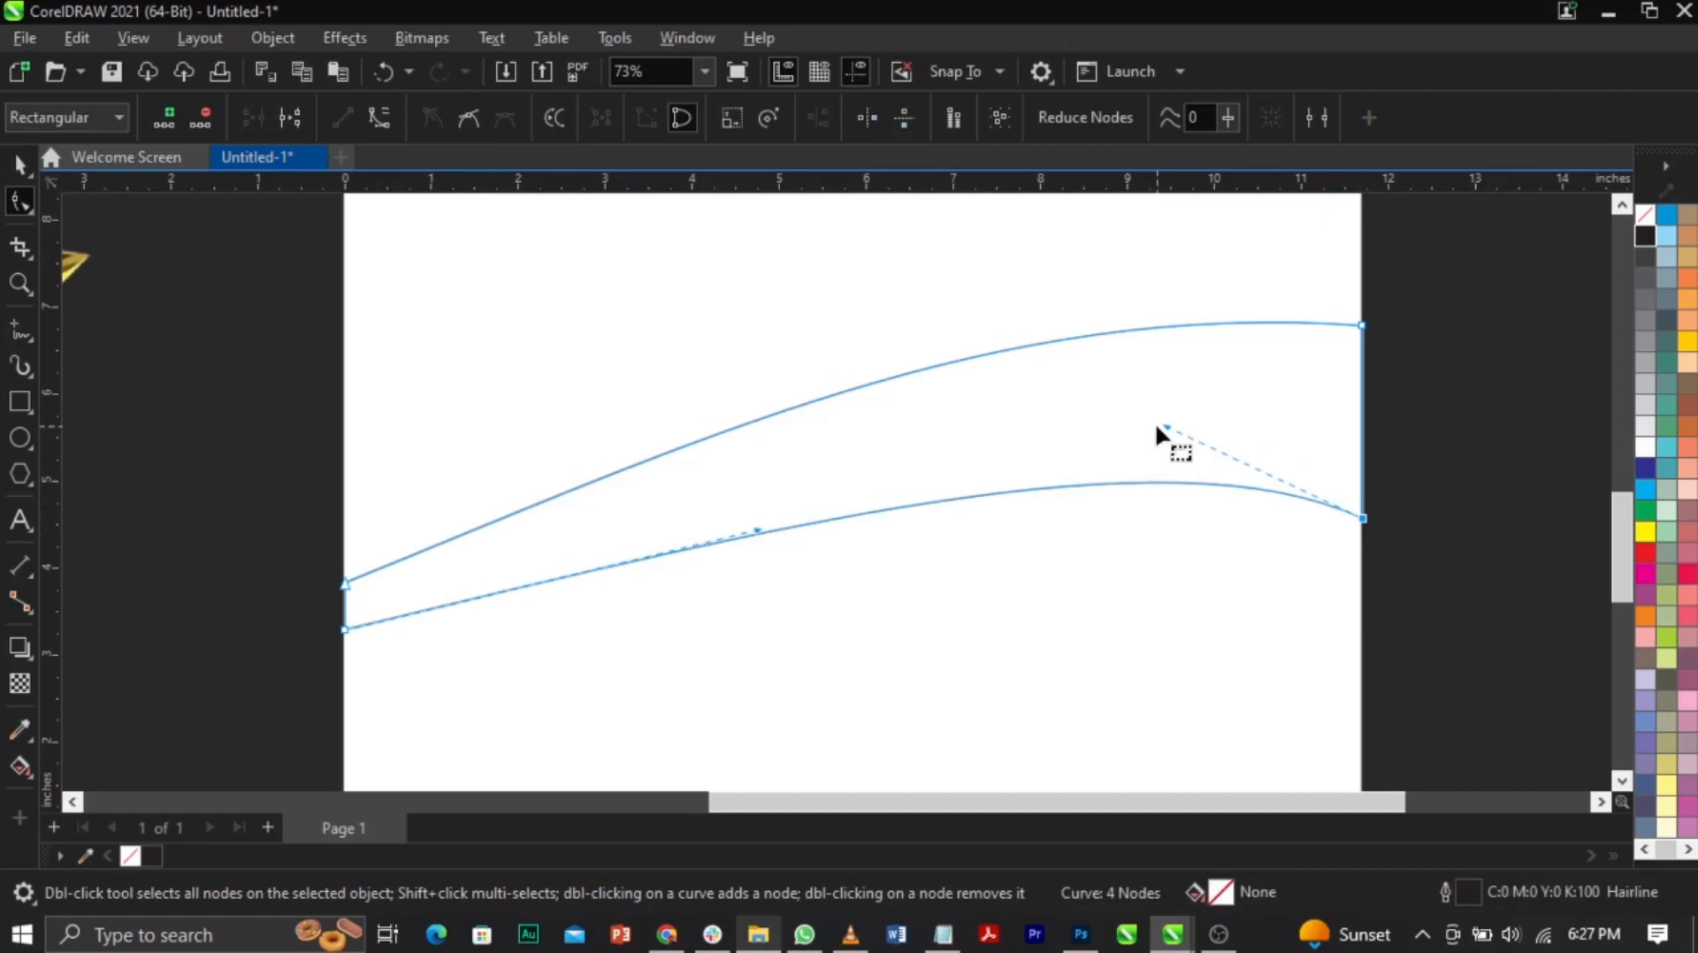
drag(1156, 431, 1149, 435)
Step: Smooth both edges' curvature on the left side and save the document
drag(758, 531, 697, 520)
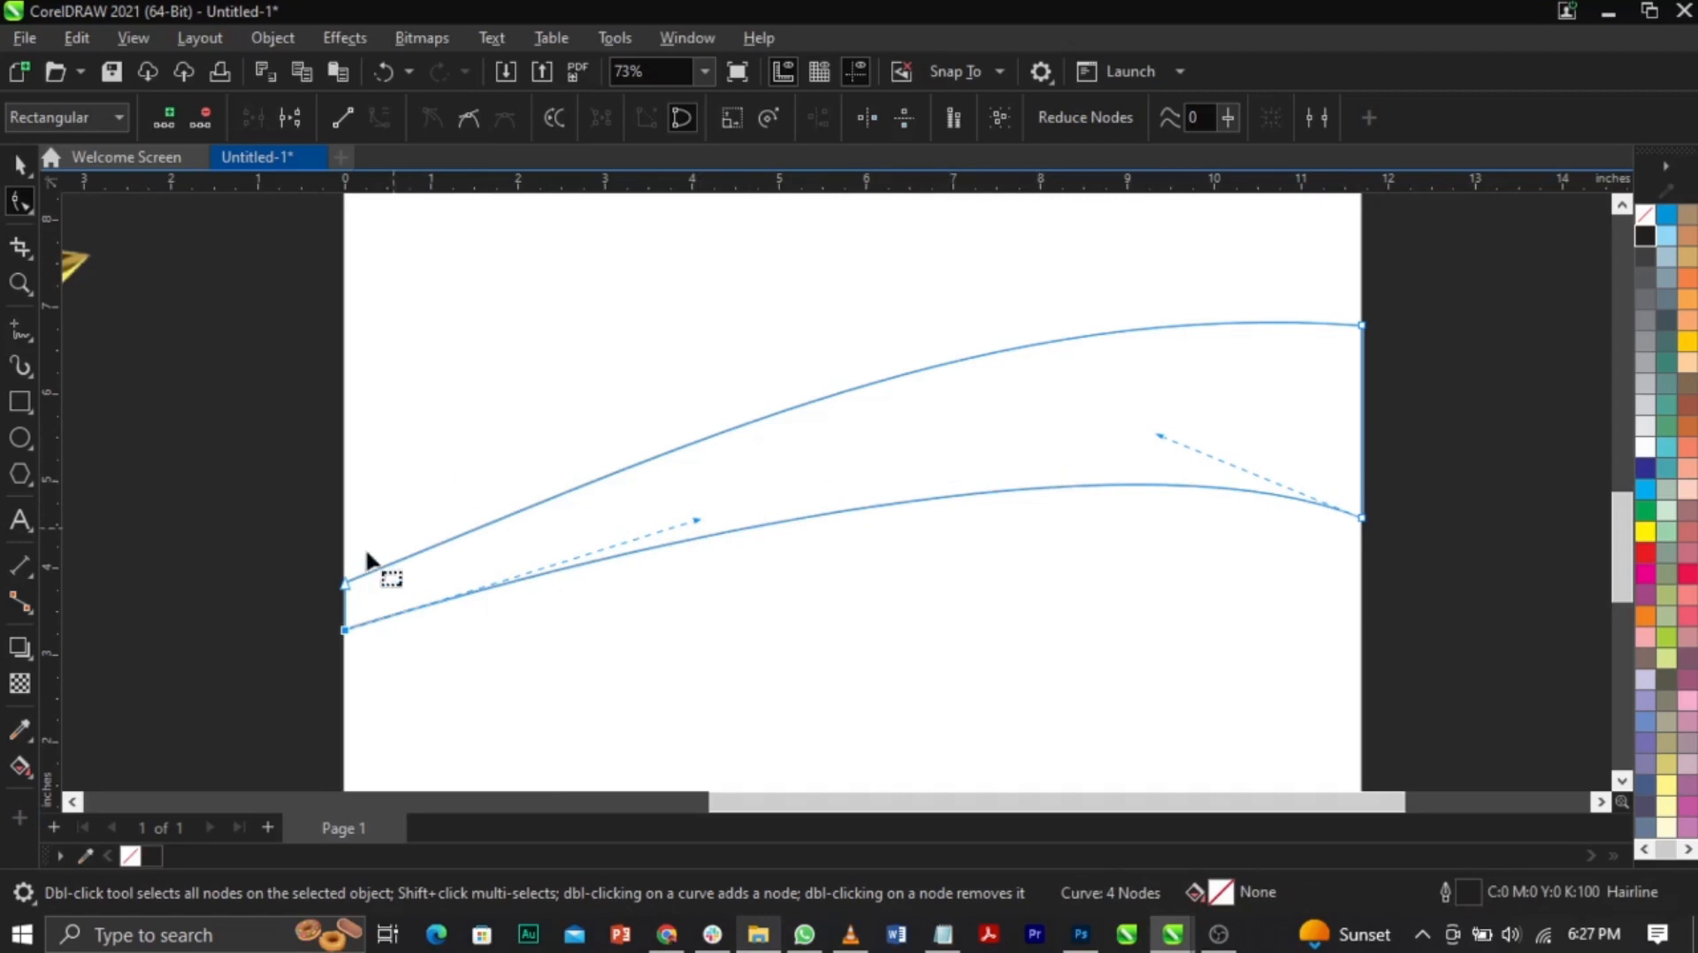
drag(345, 584, 343, 600)
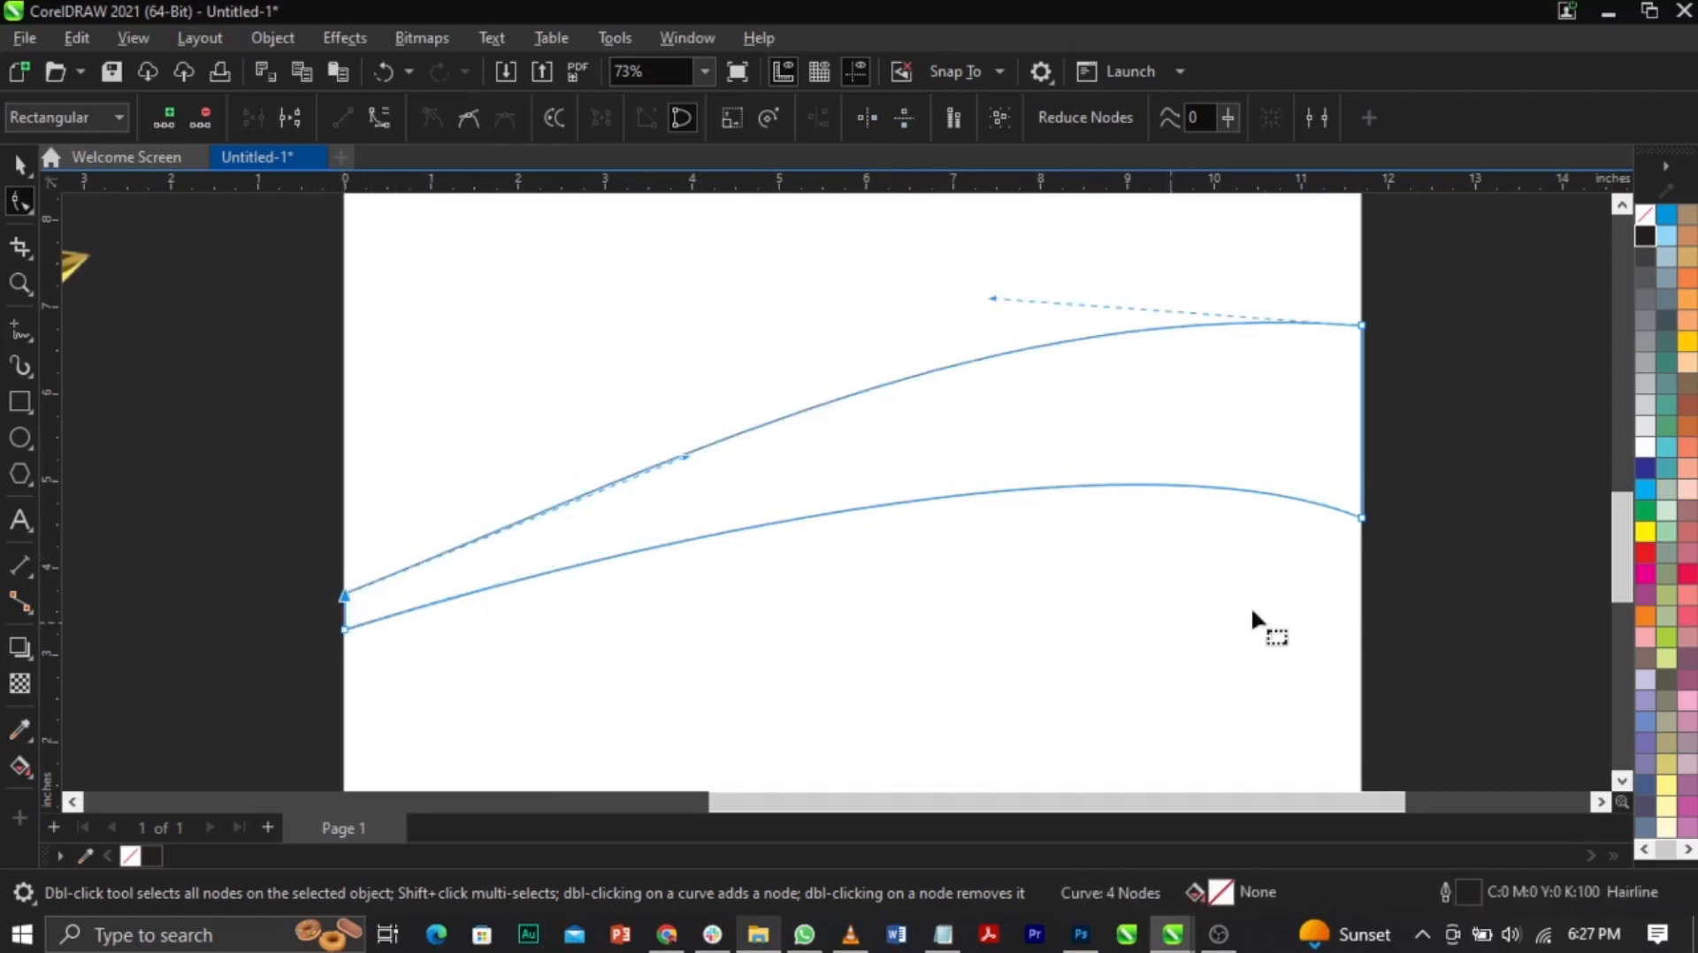
drag(664, 466, 652, 459)
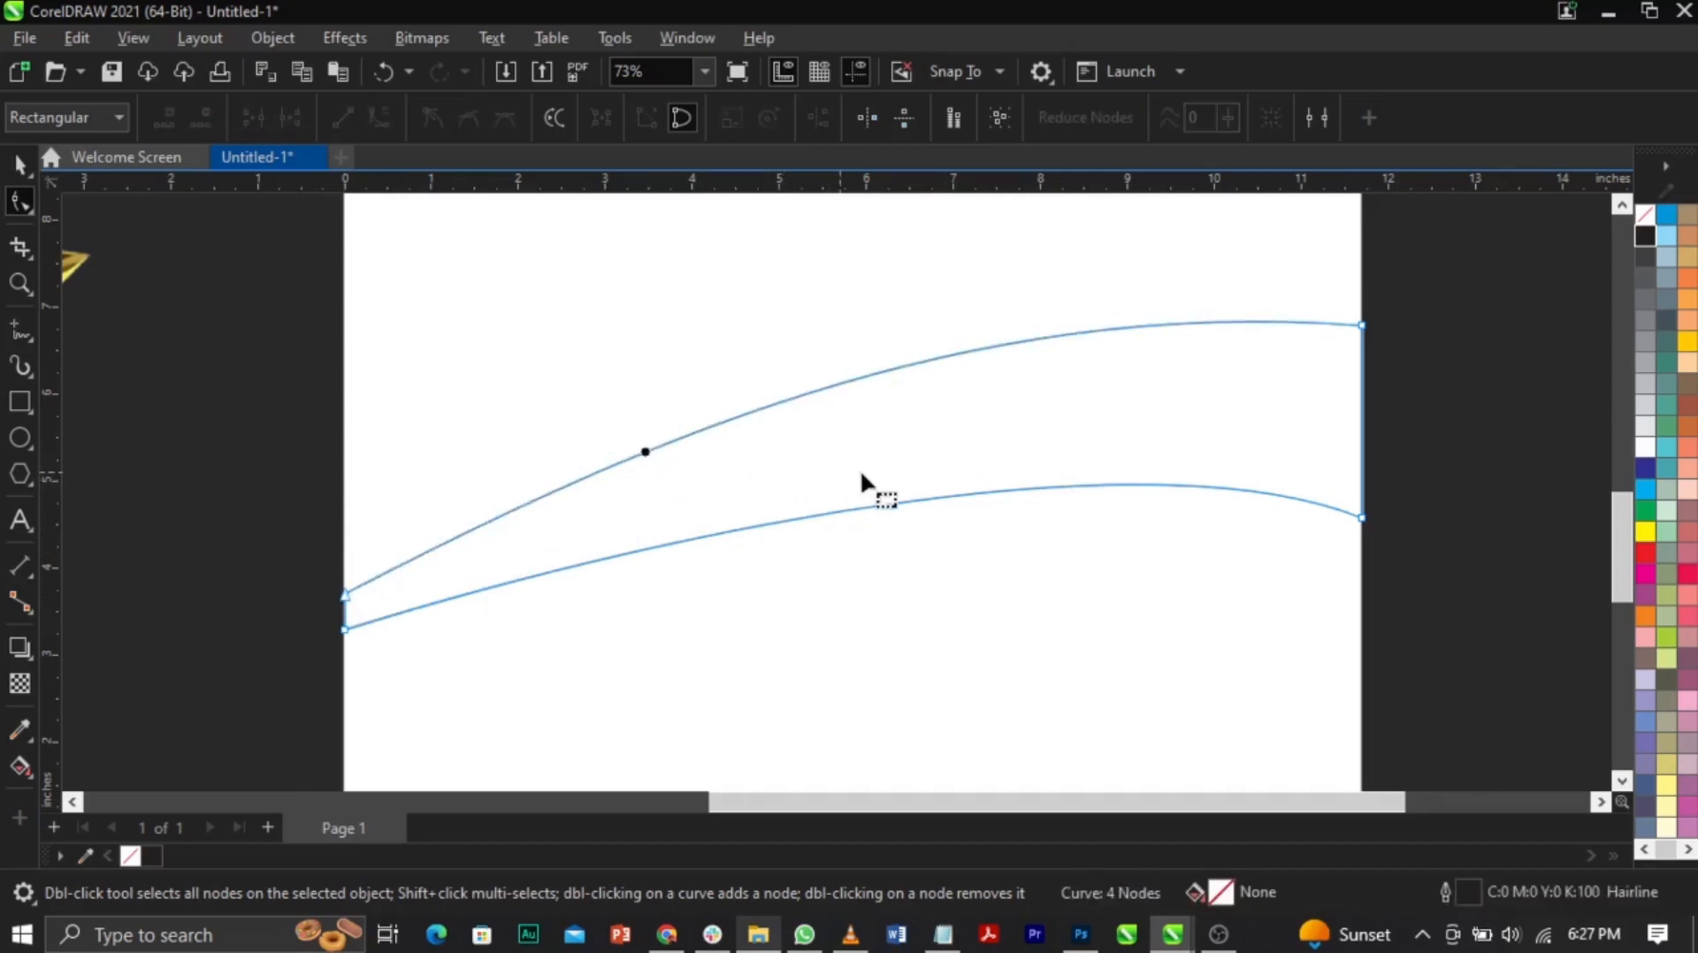
click(346, 629)
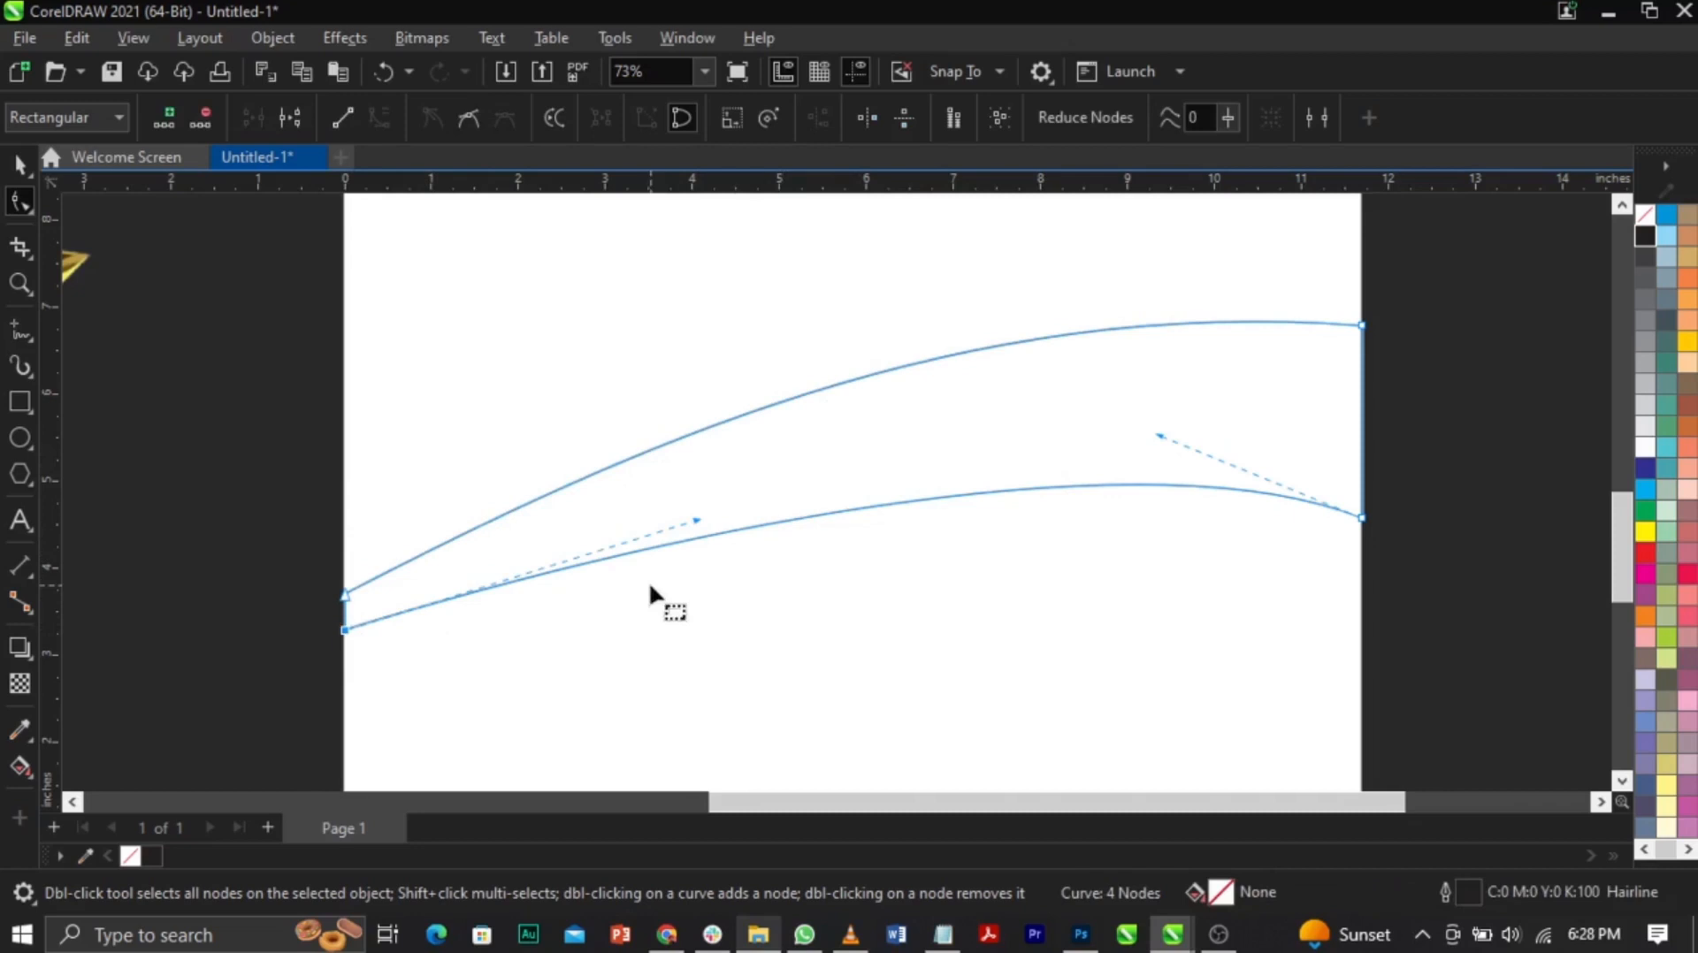
drag(698, 520, 694, 509)
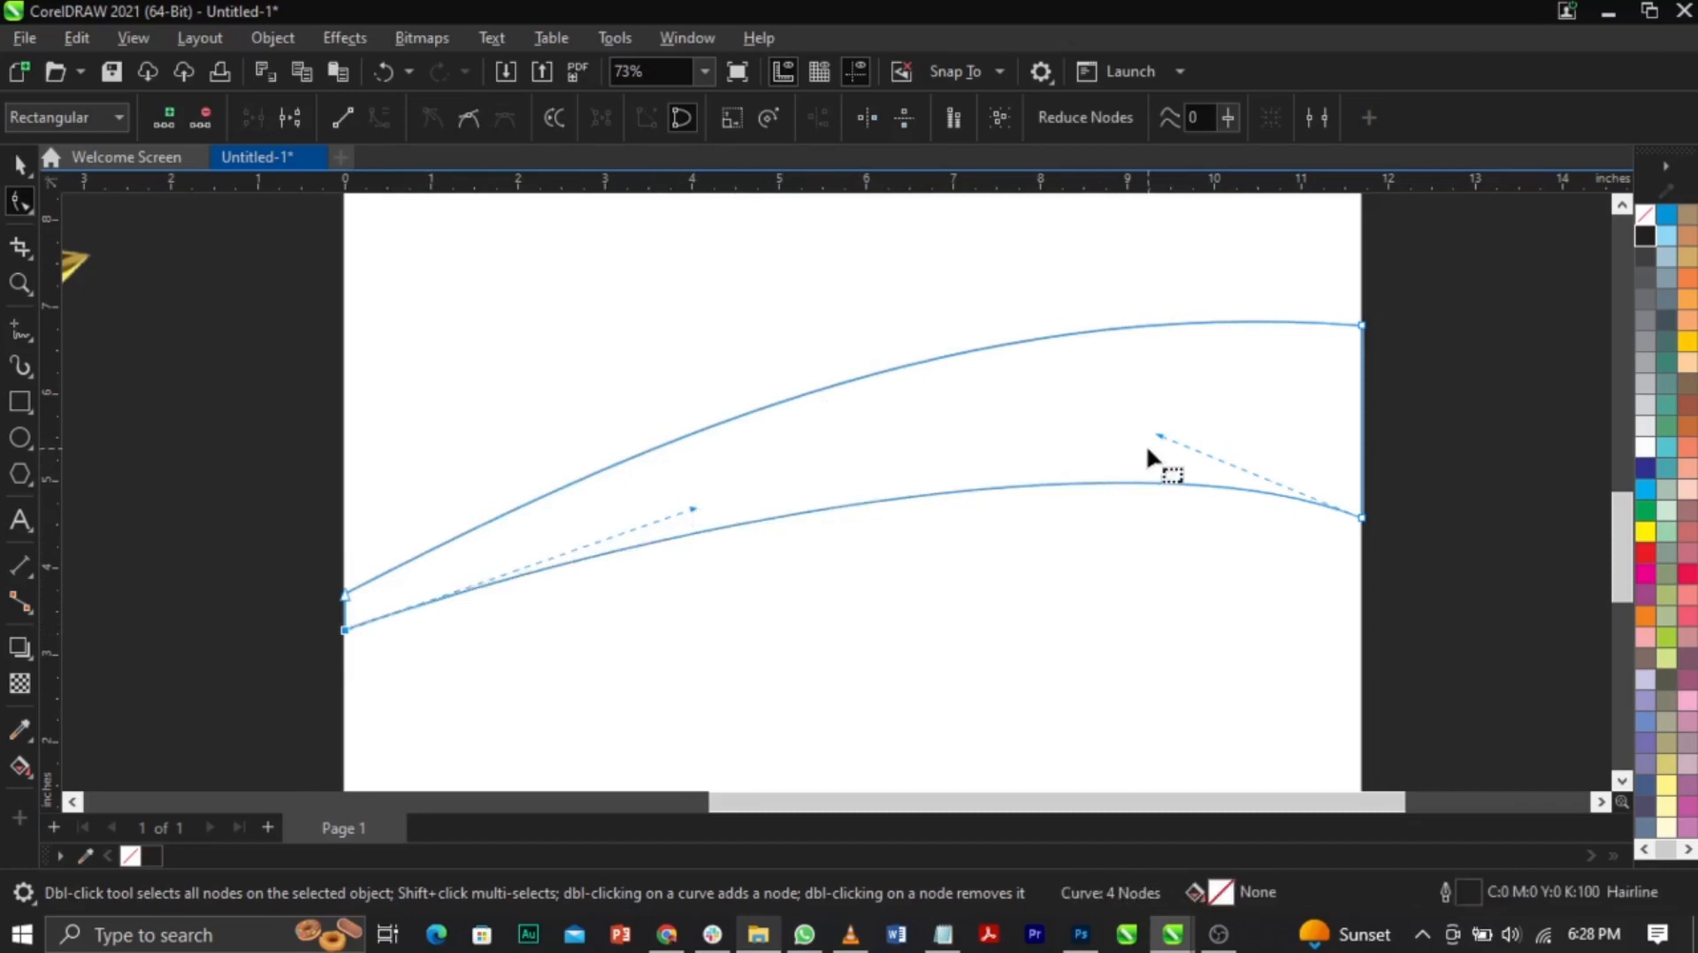
key(ctrl+s)
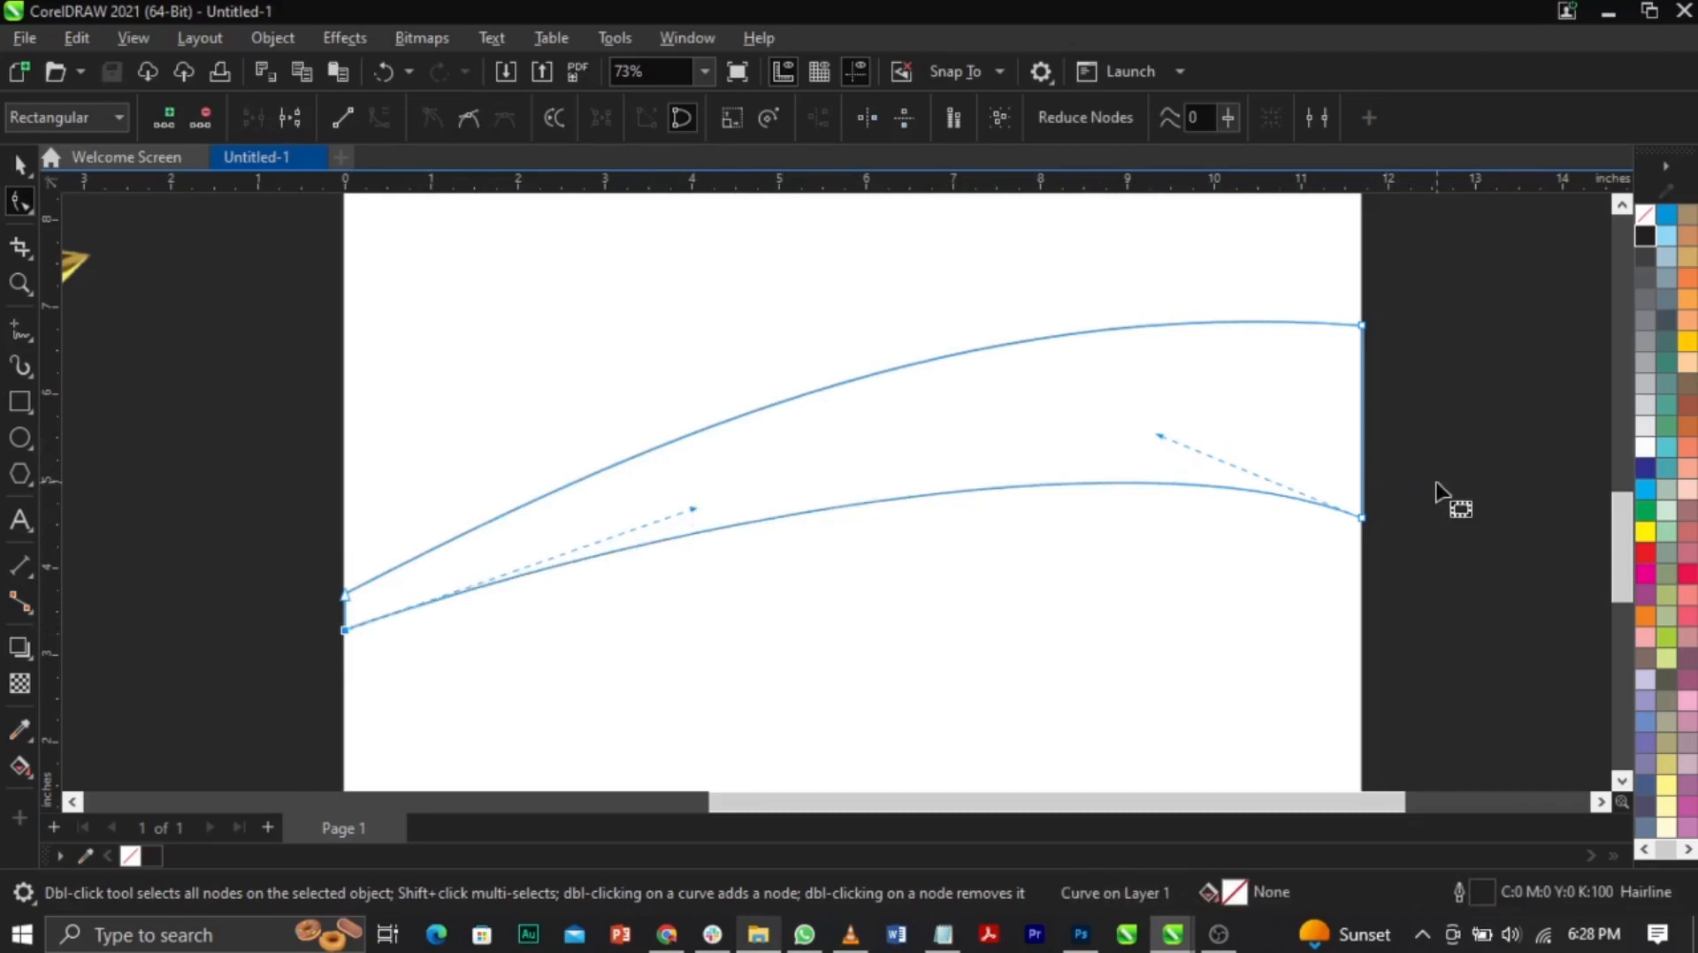
key(space)
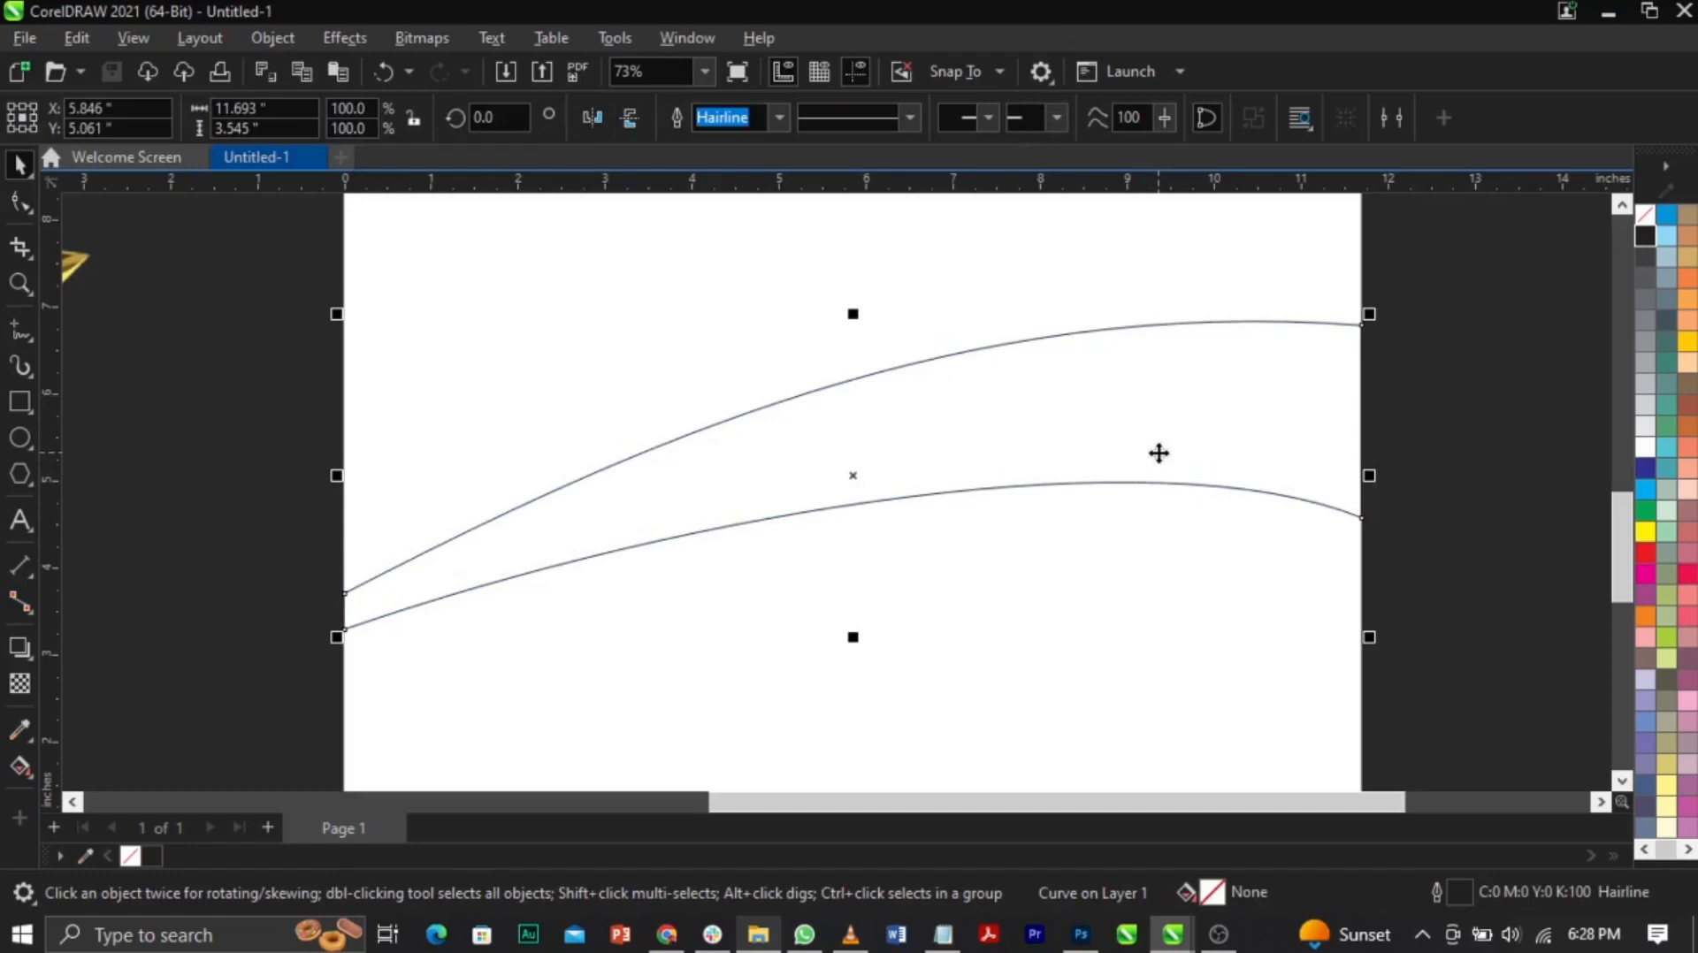
Step: Drop two copies of the band, each shifted slightly higher than the last
drag(1158, 453, 1155, 443)
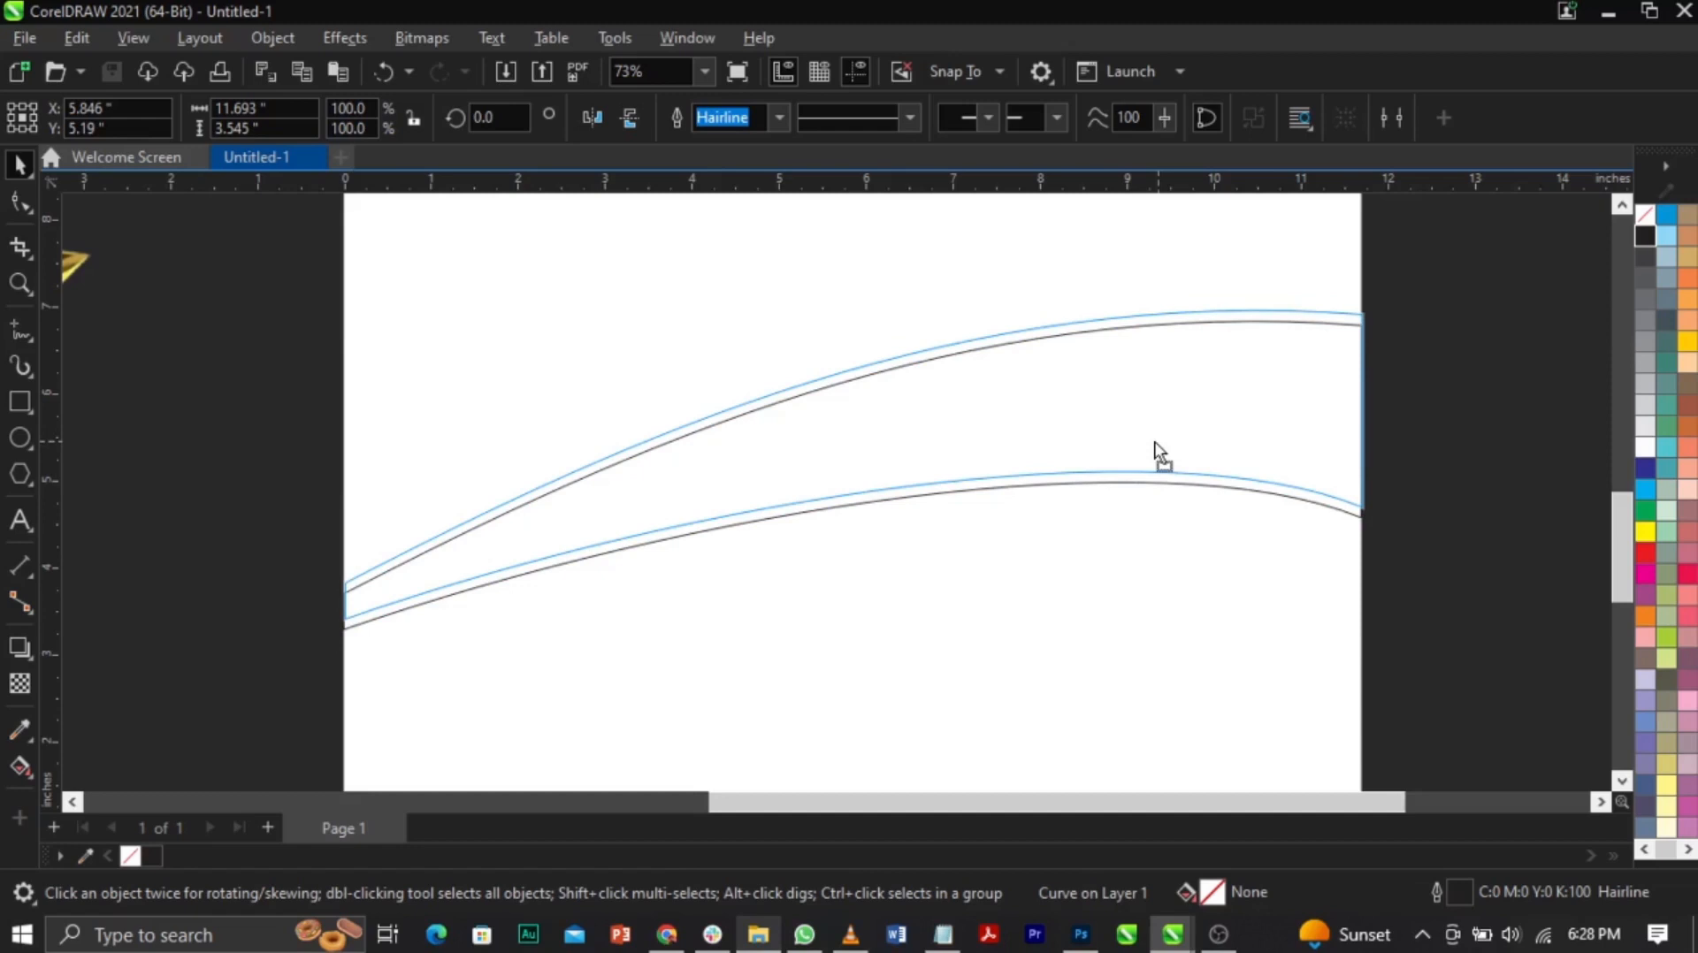
drag(1155, 442, 1154, 442)
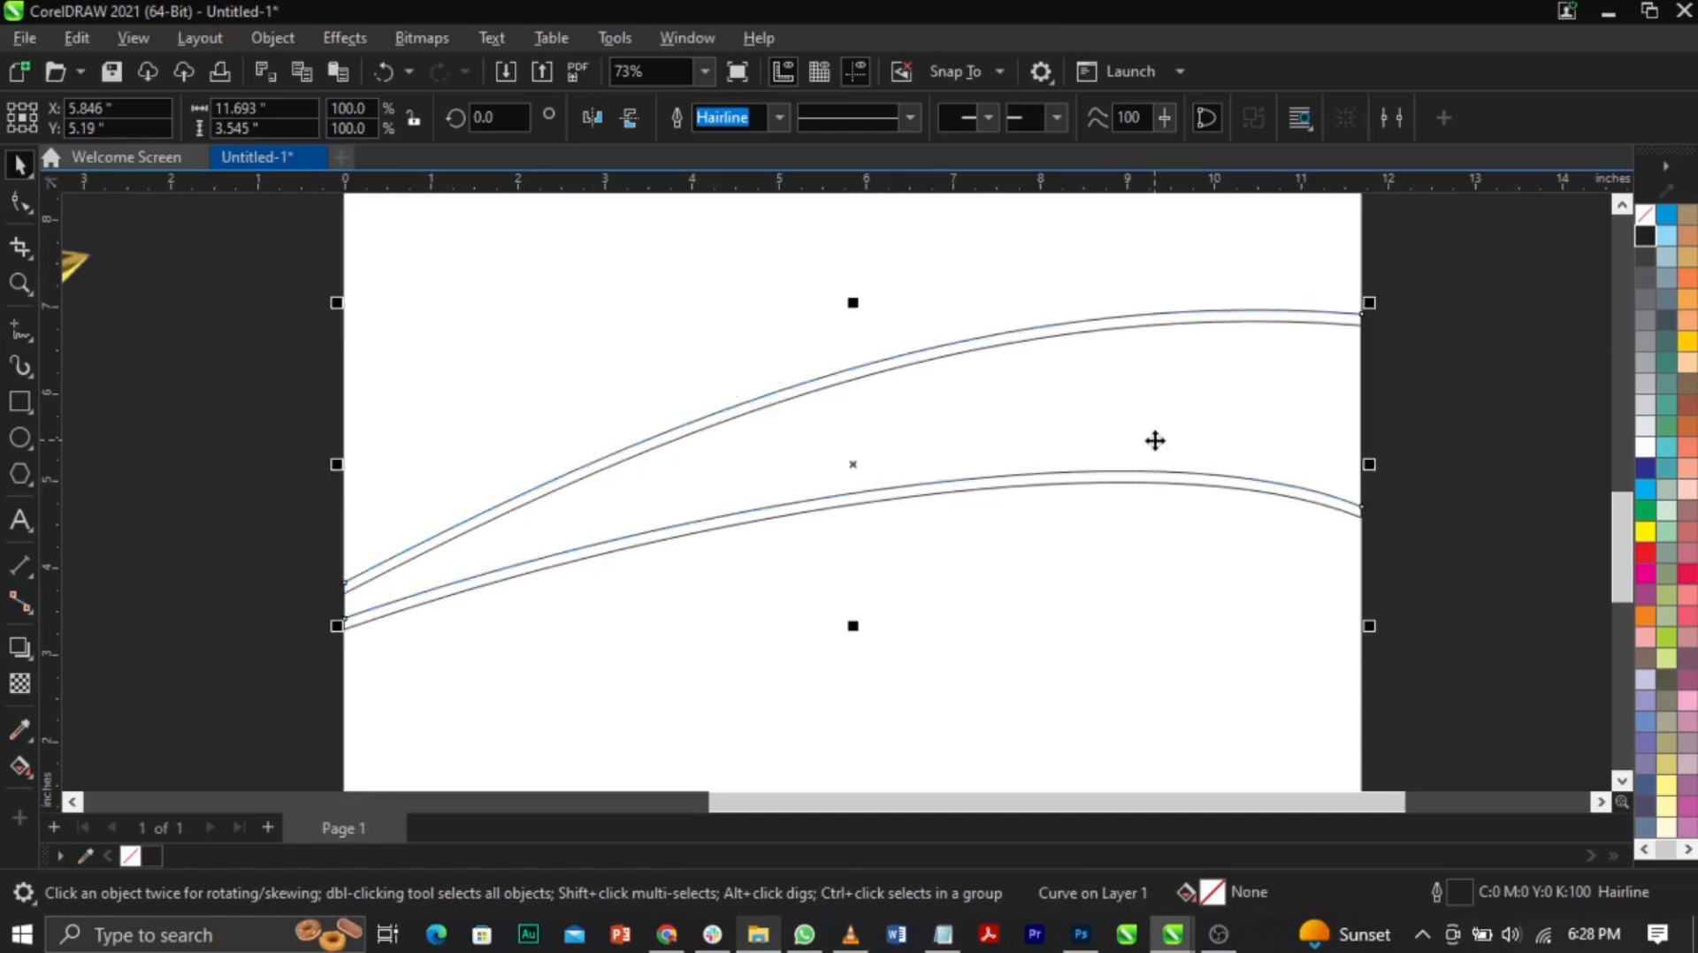
click(1423, 470)
click(1262, 448)
drag(1272, 465, 1270, 460)
click(1441, 516)
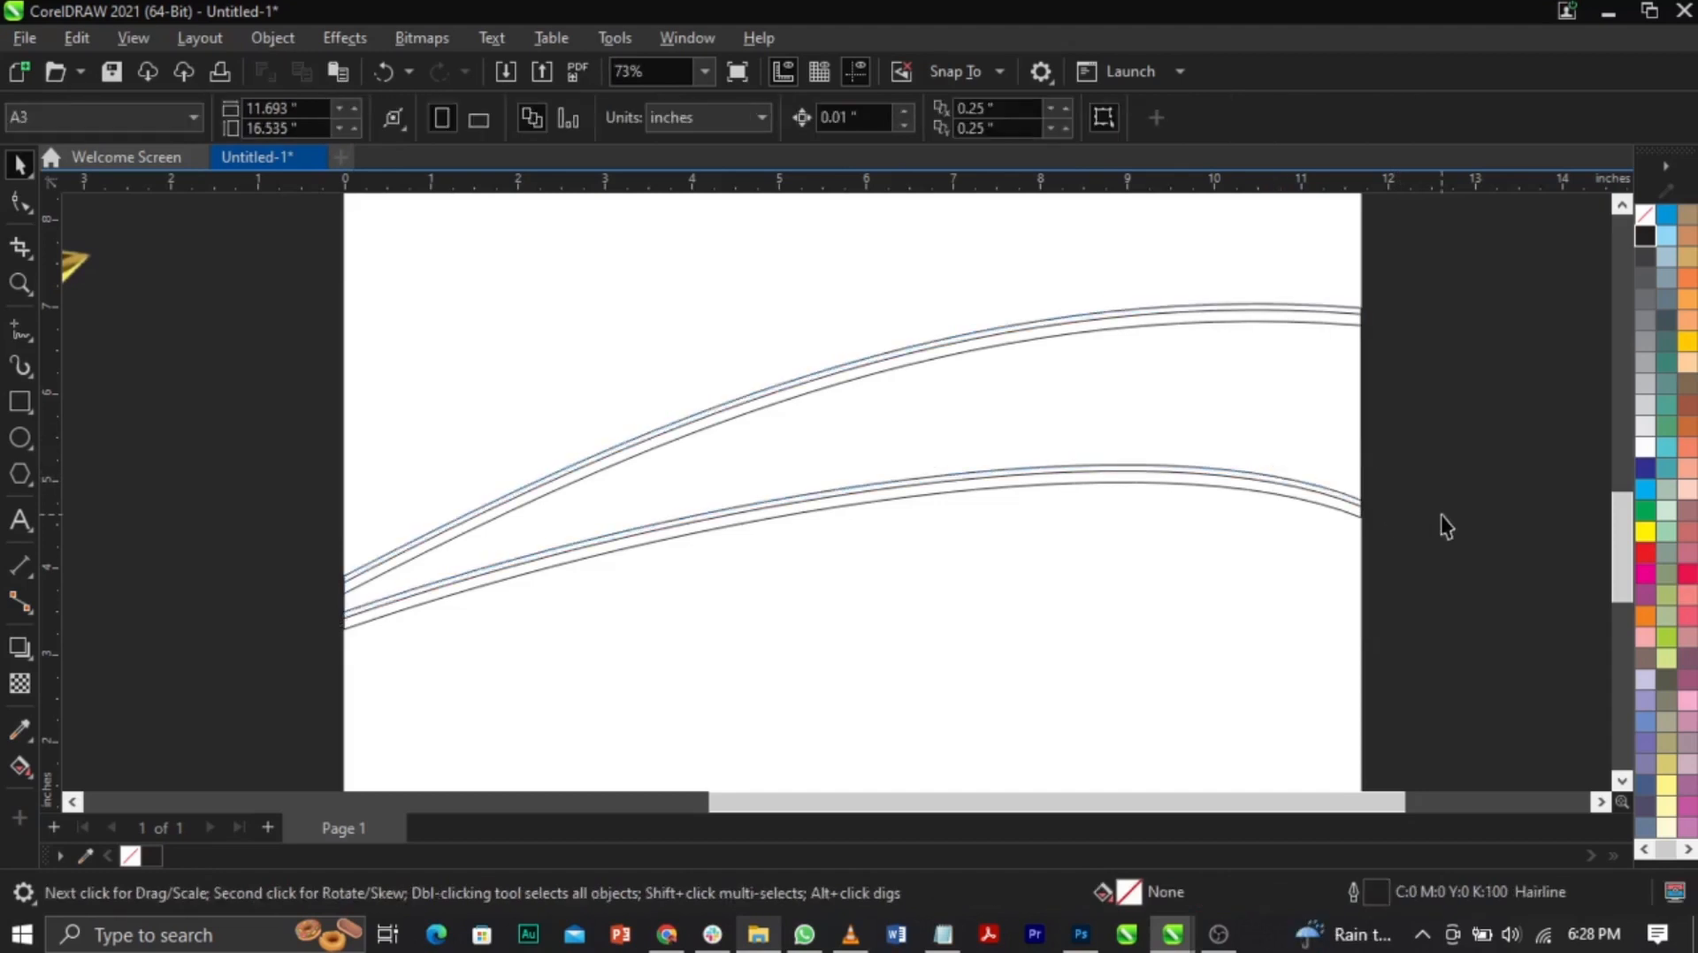
Step: Zoom in on the bands' right end to check spacing, then zoom back out
key(z)
drag(1185, 424, 1365, 531)
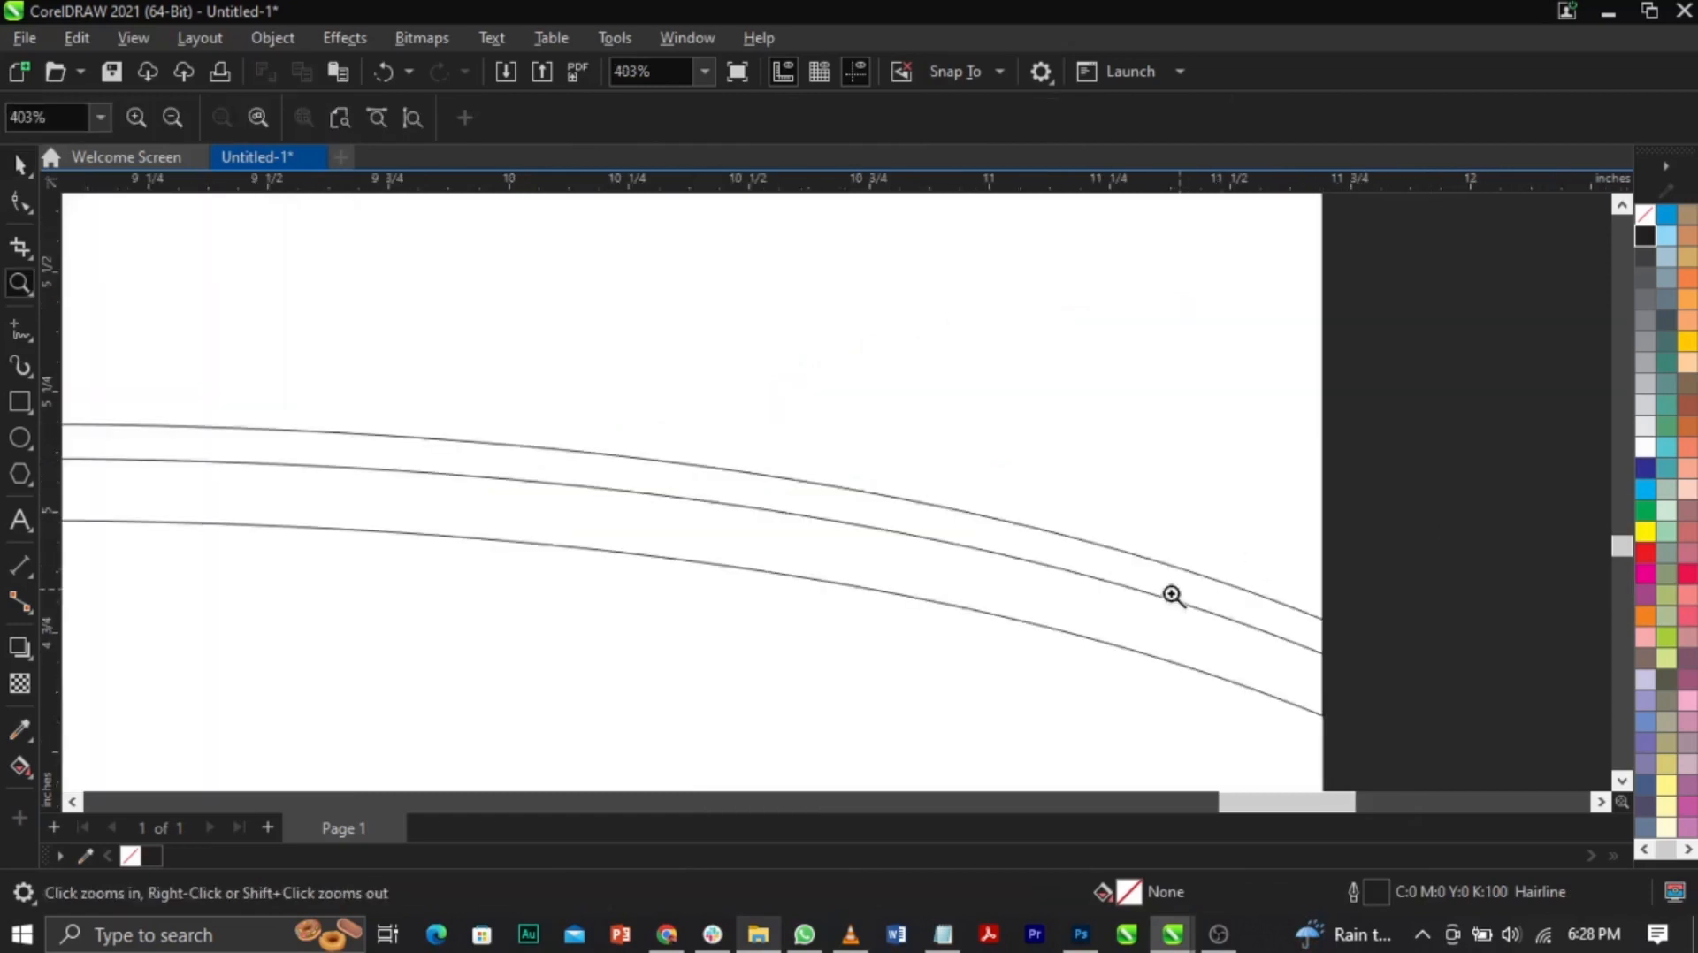
key(space)
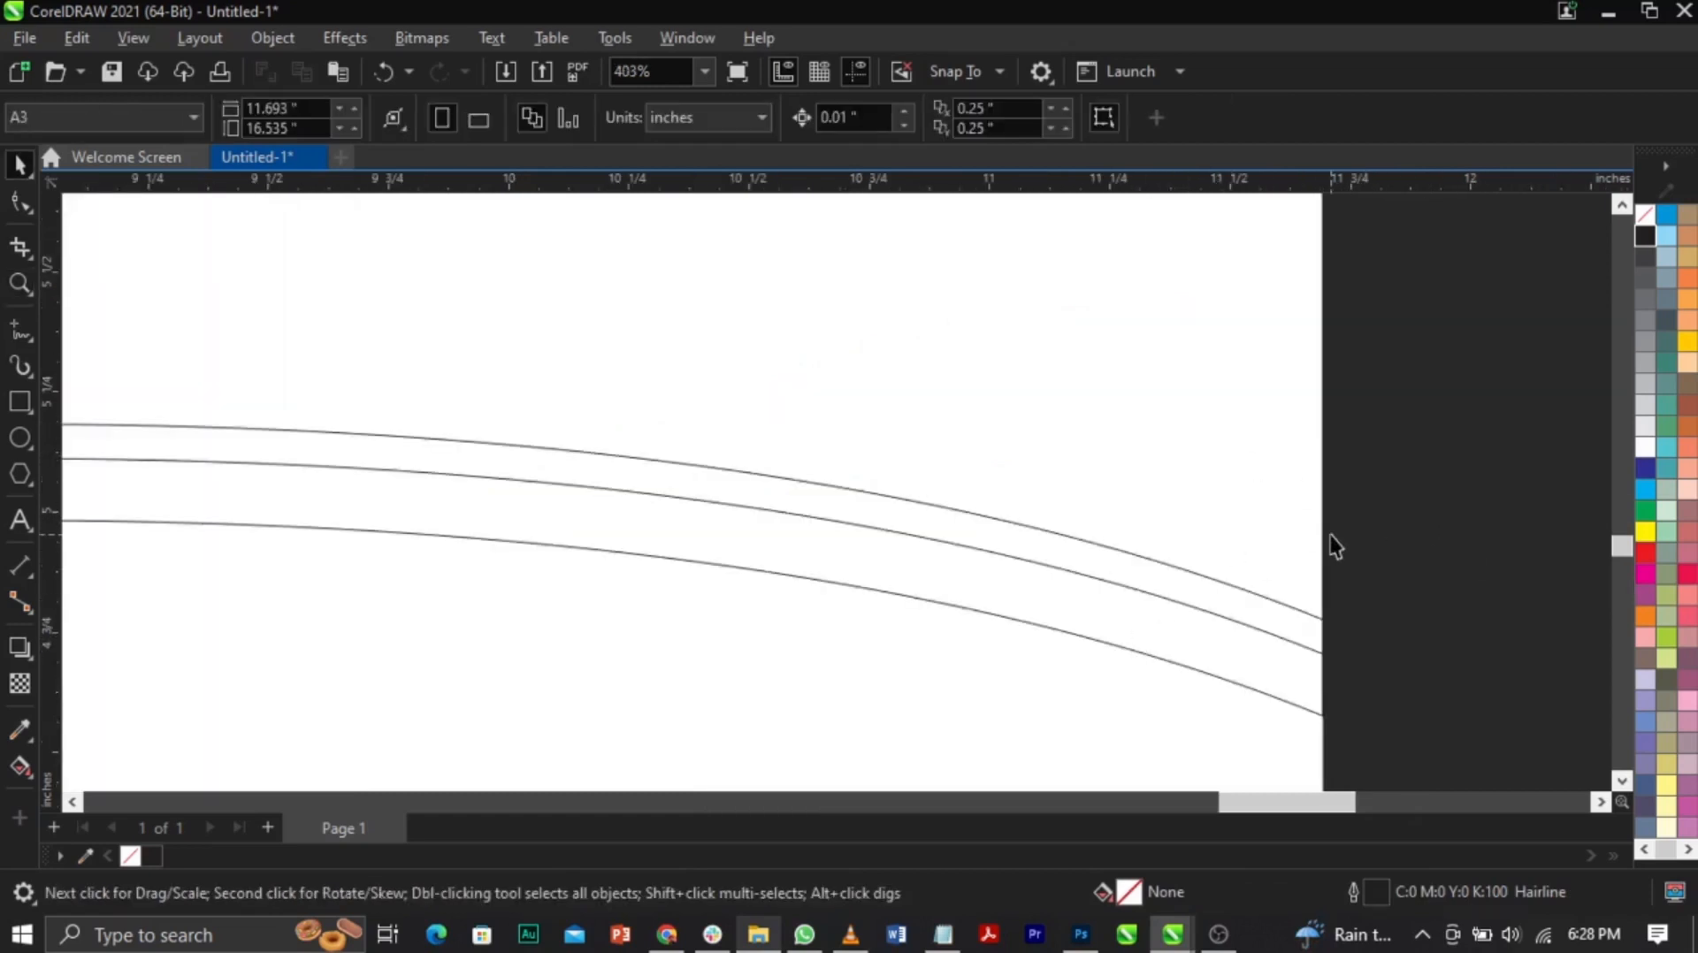
key(z)
right_click(1288, 480)
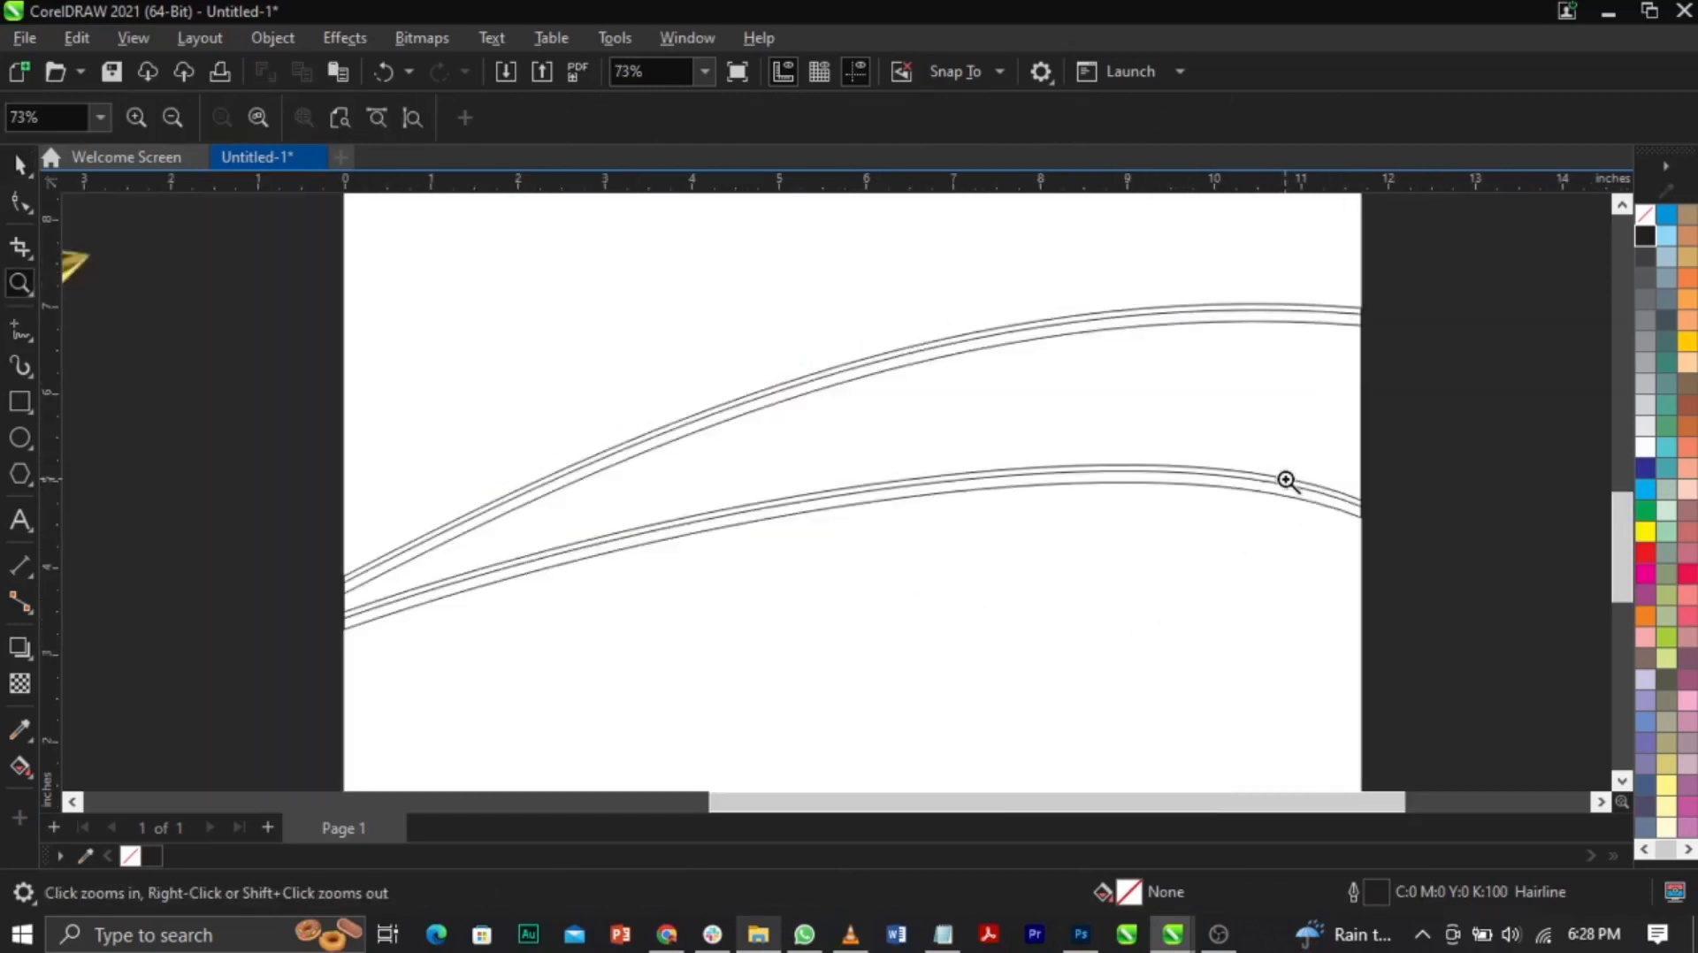
key(space)
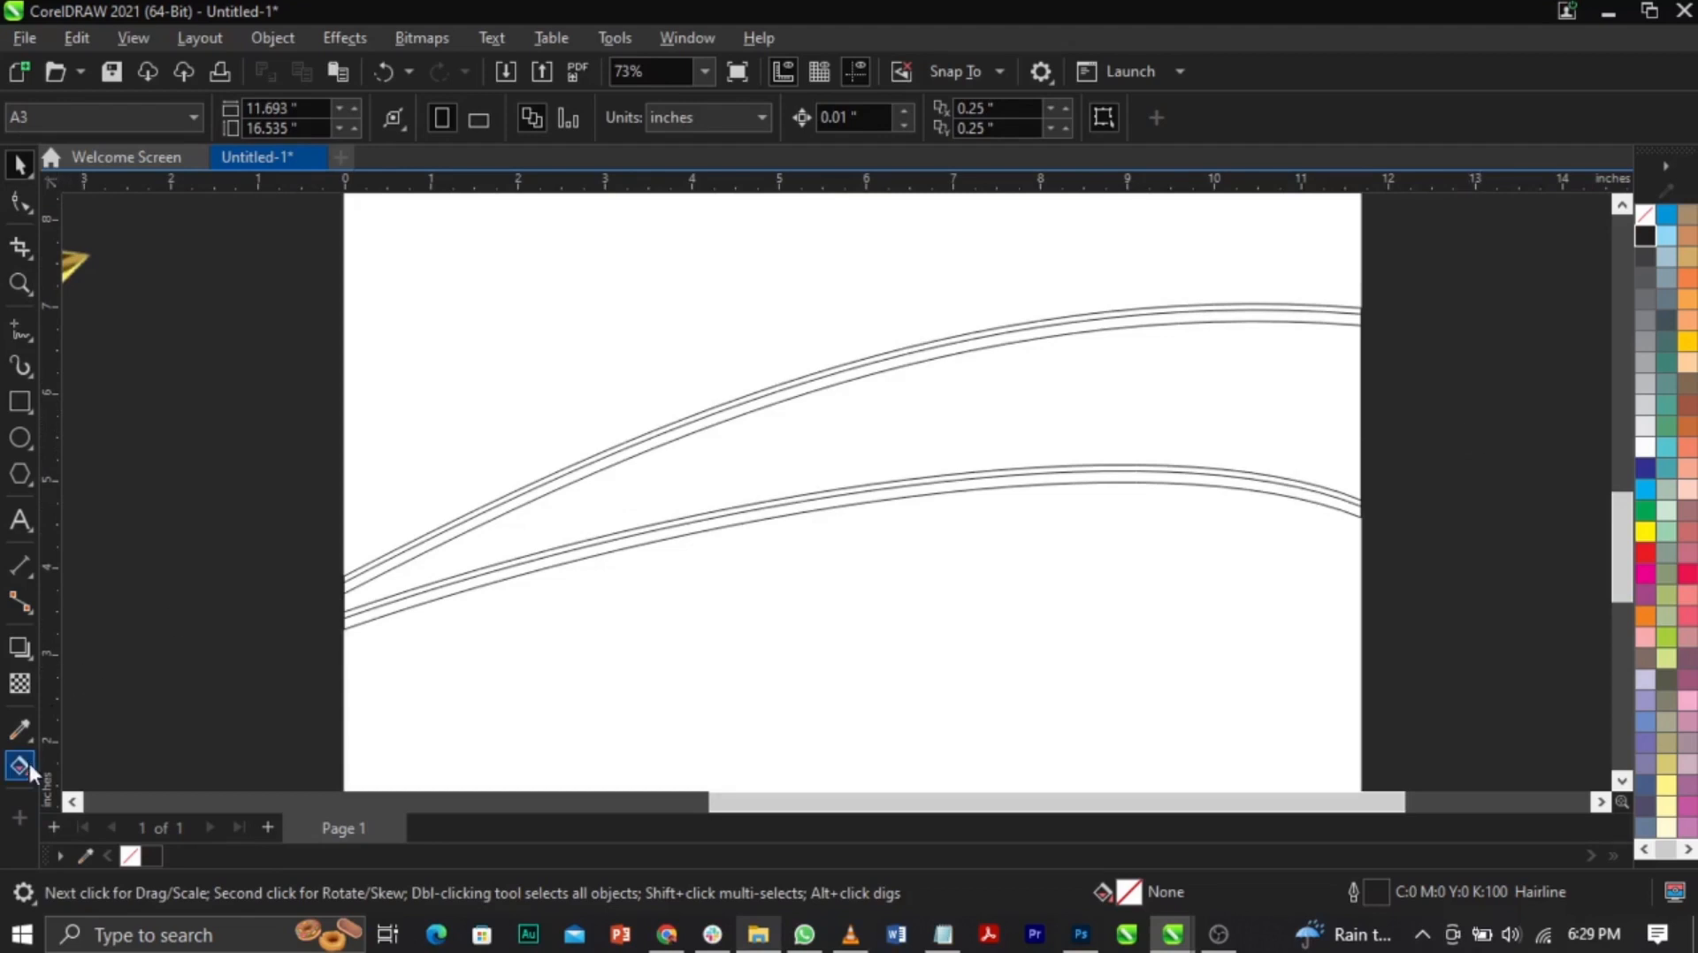
Step: Fill the main band shape with 30% Black, then lighten it to 10% Black
drag(240, 695, 1457, 269)
click(1463, 356)
click(1348, 512)
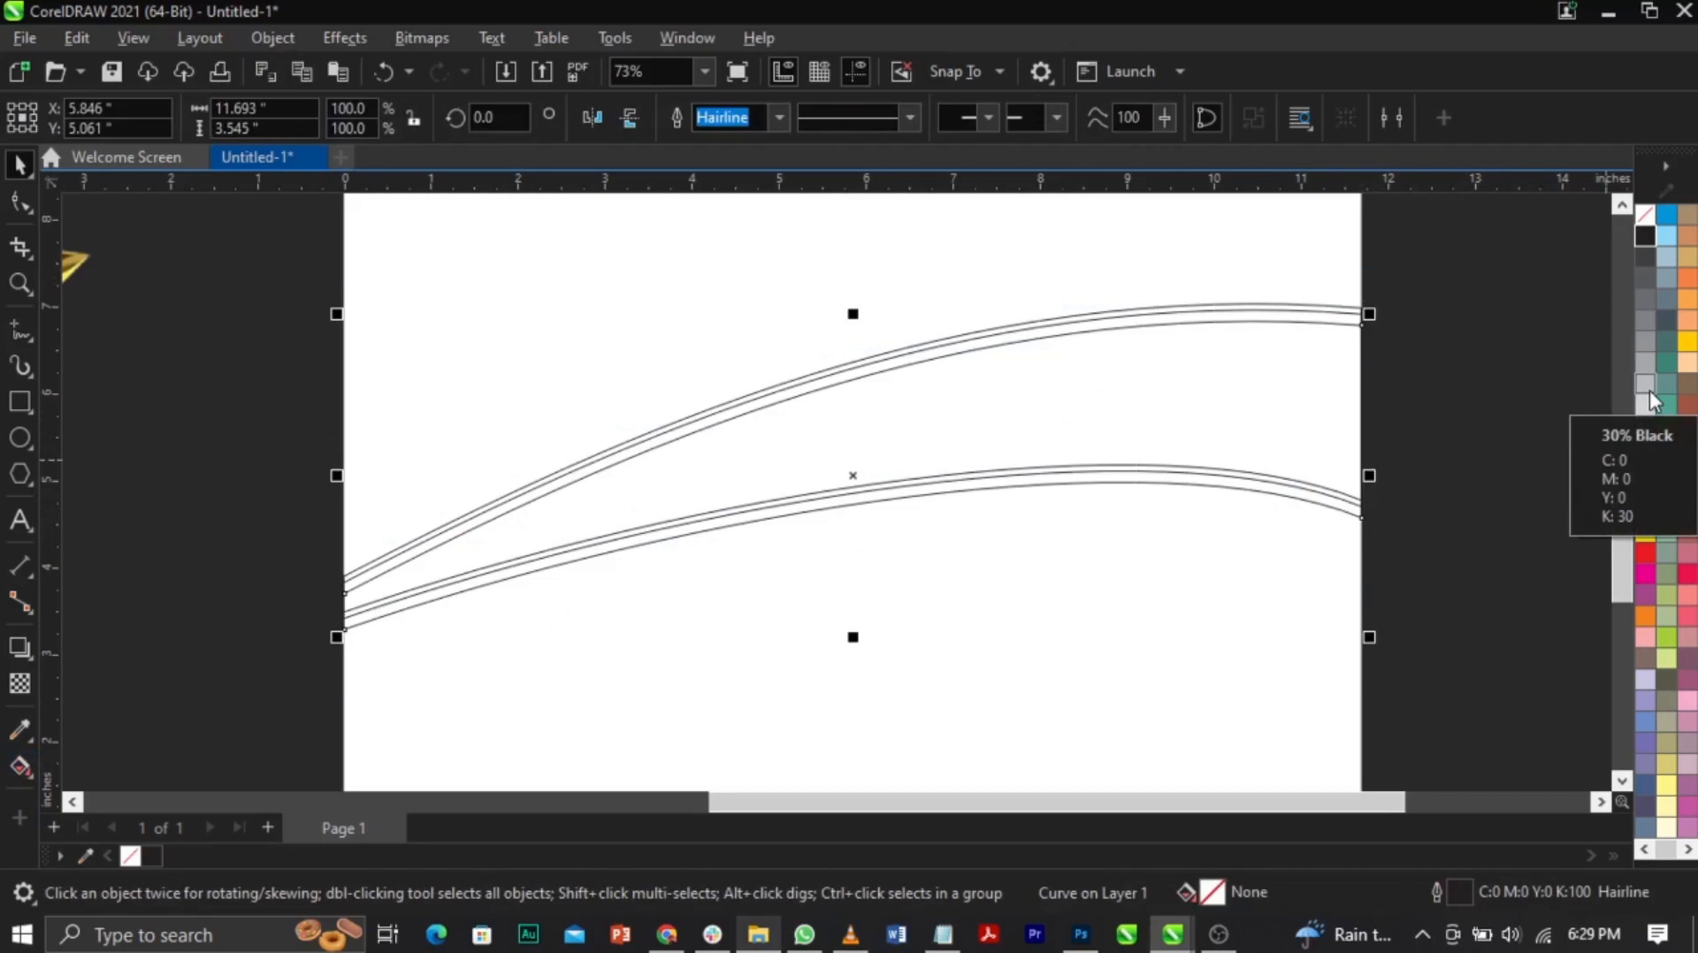
click(1648, 390)
click(1377, 481)
click(1359, 516)
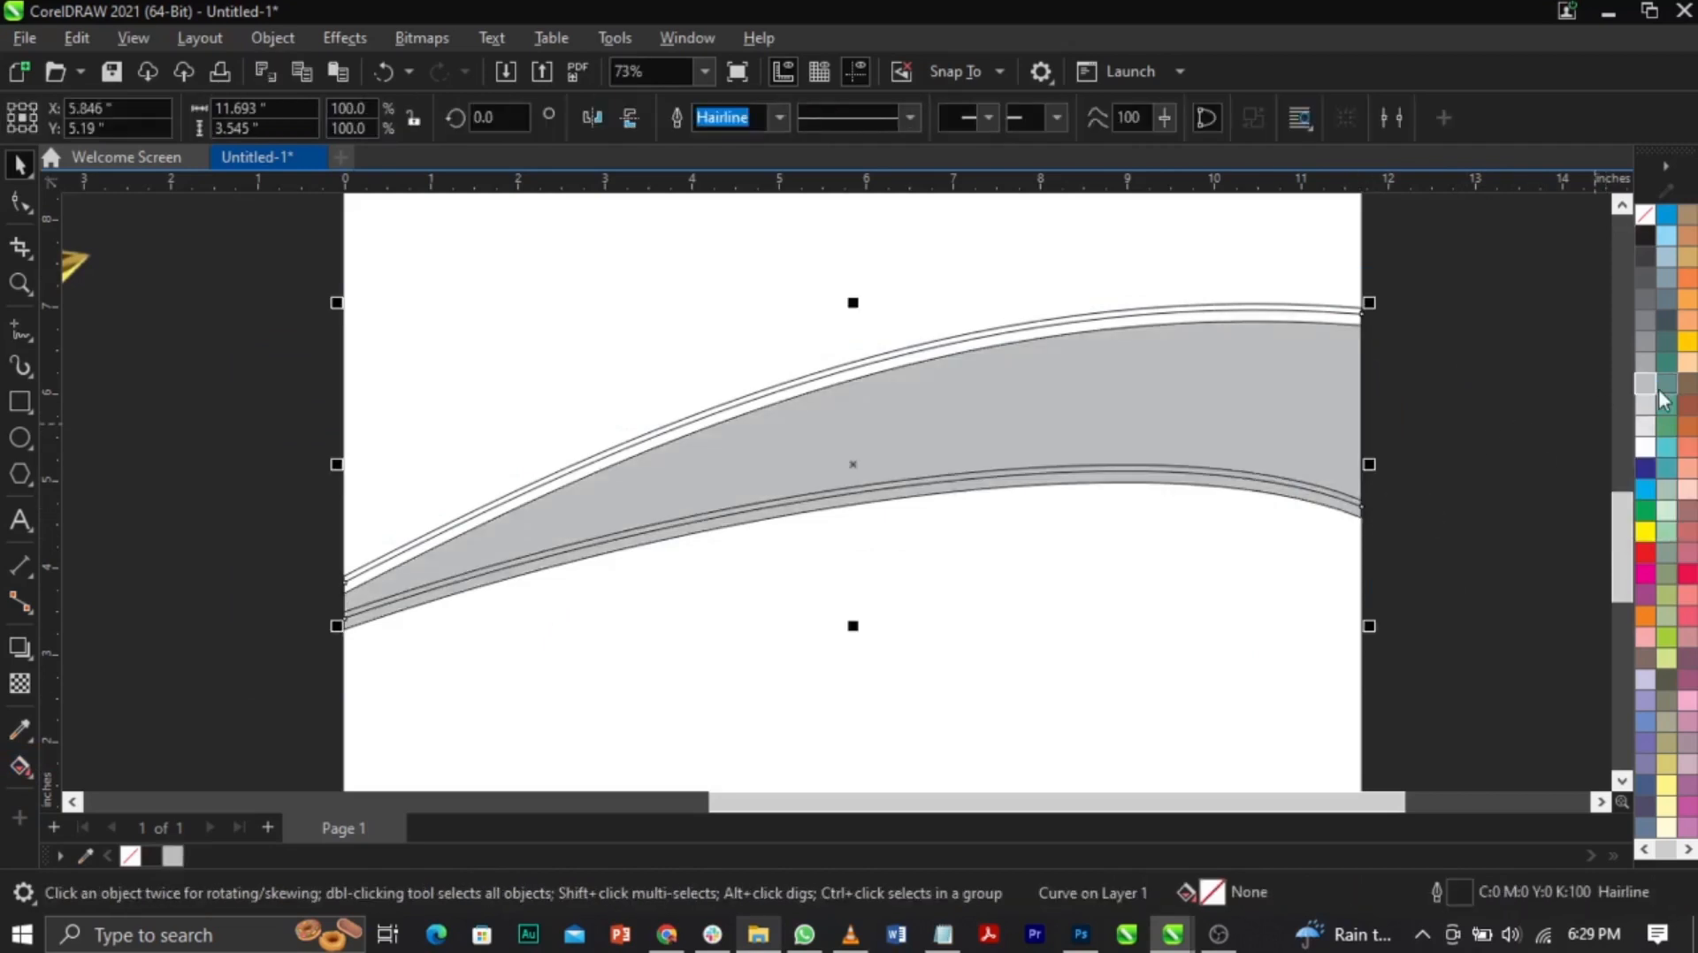
click(1645, 426)
Step: Give the band a dark 70% Black grey fill, undoing an accidental move
click(1500, 449)
click(1373, 497)
click(1374, 497)
drag(1303, 385, 1348, 335)
key(ctrl+z)
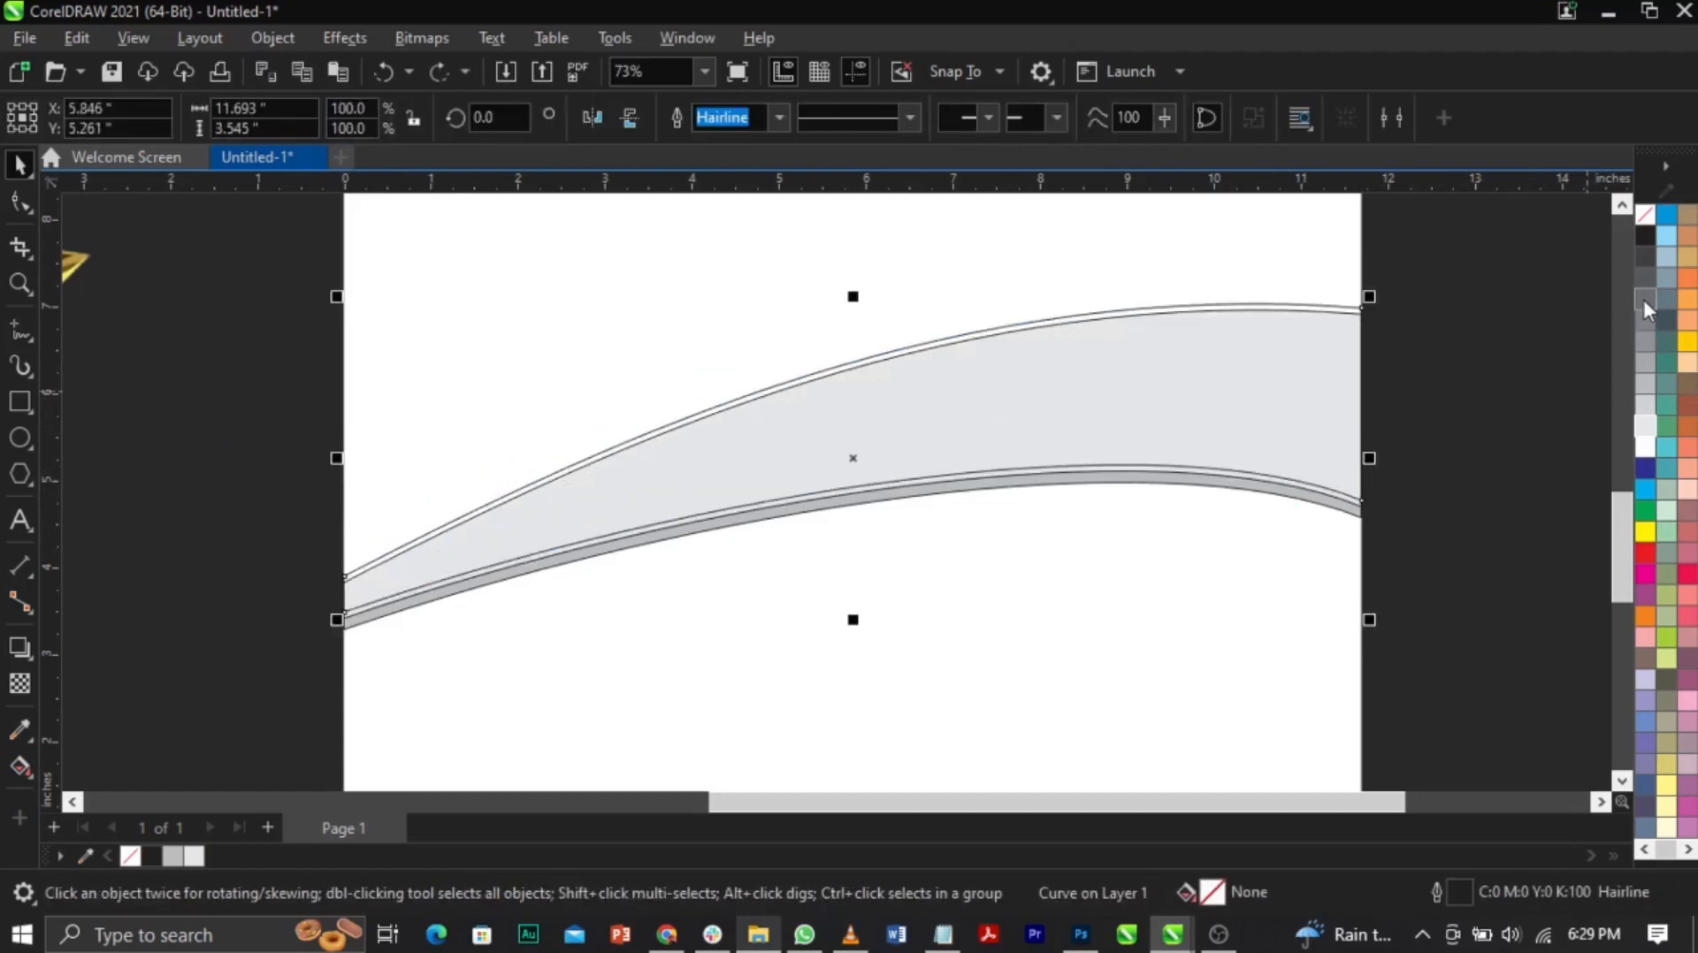
click(1643, 301)
click(1315, 292)
Step: Zoom into the band's right end and nudge the dark band slightly lower
drag(1254, 411, 189, 676)
click(1417, 523)
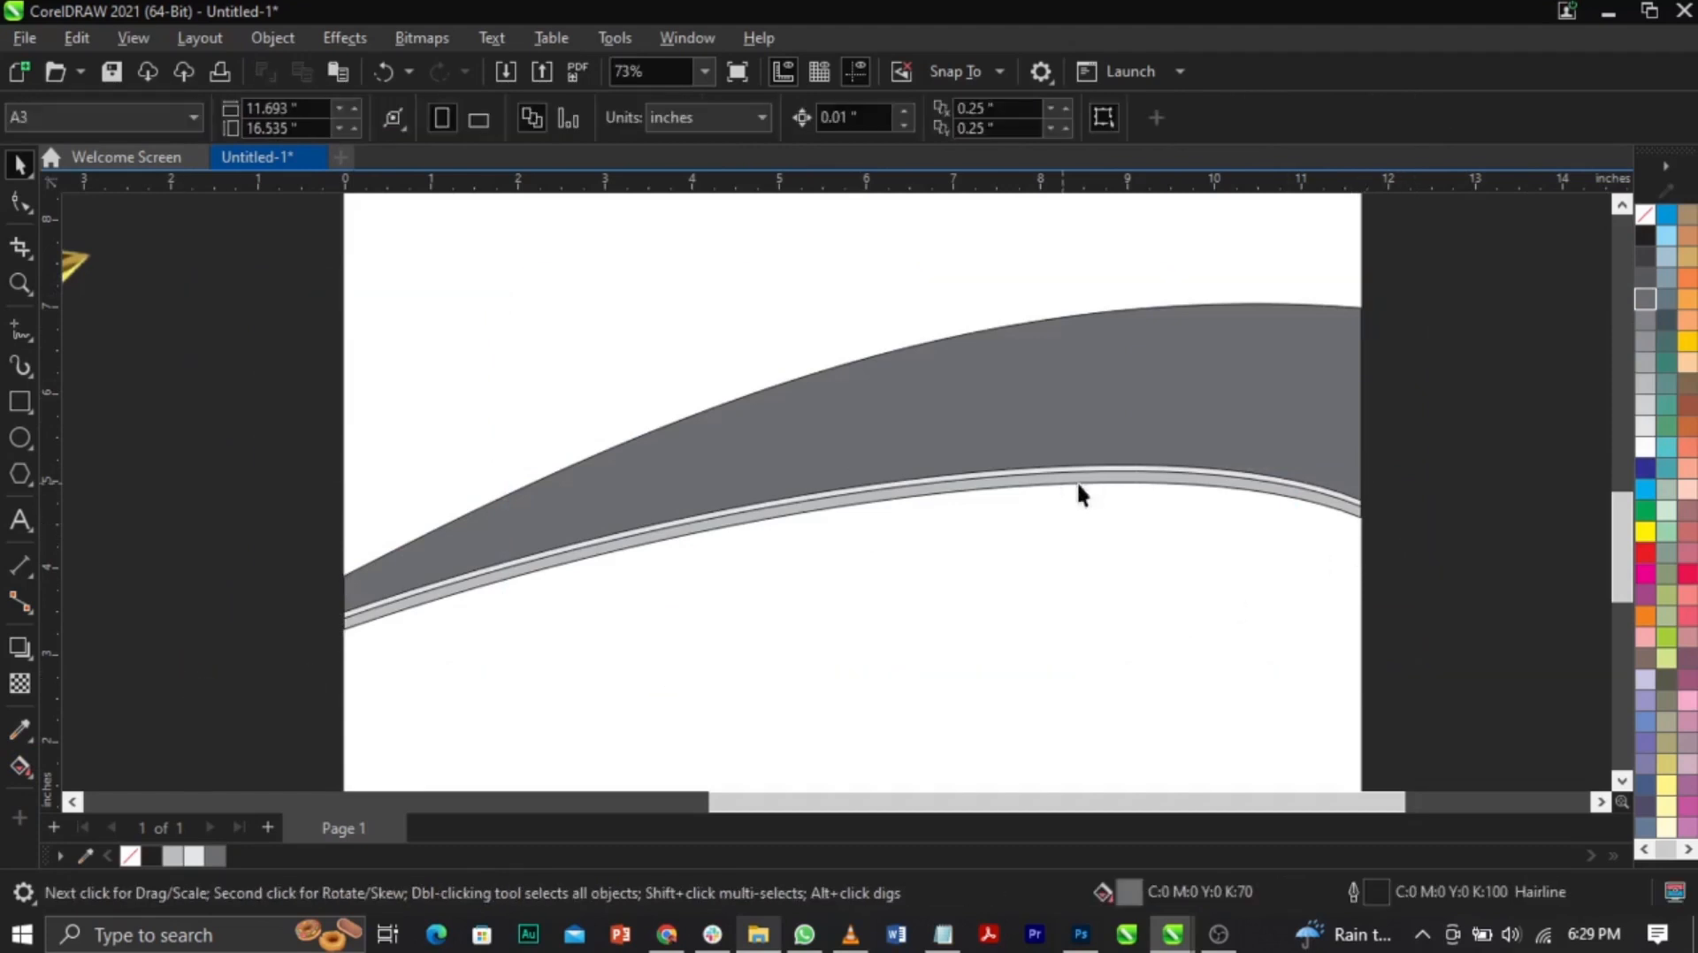
key(z)
drag(1140, 432, 1440, 569)
drag(1039, 506, 1042, 531)
key(z)
right_click(1175, 465)
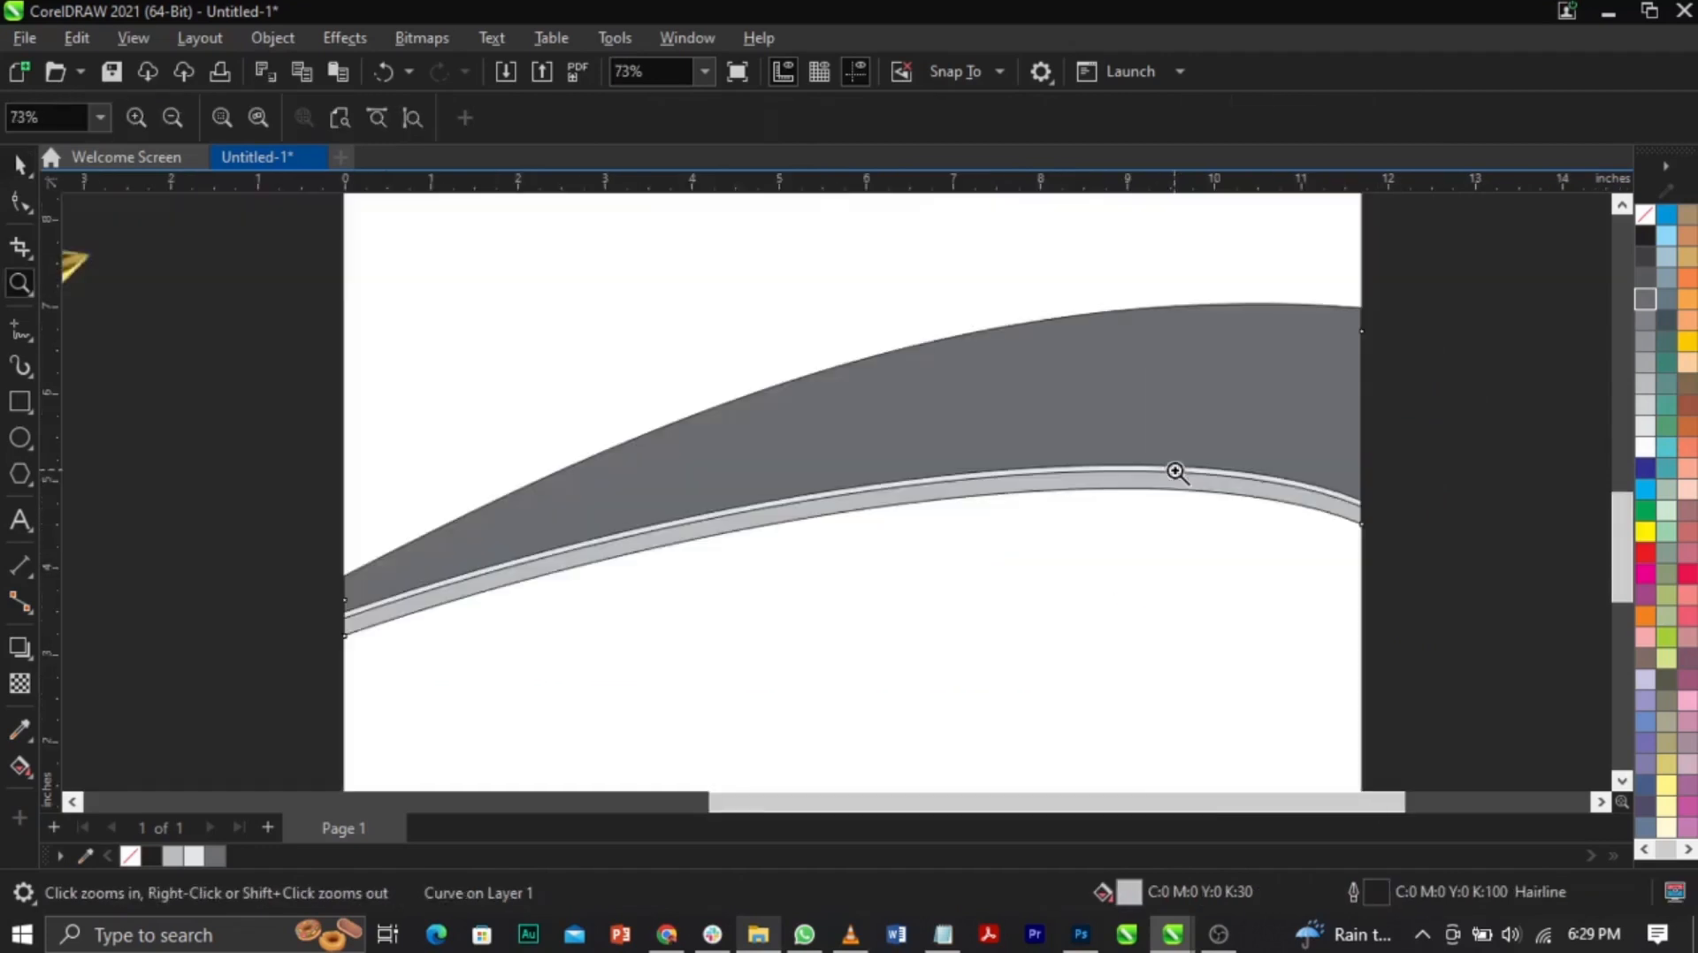
key(space)
click(1438, 456)
Step: Marquee-select the three extra band copies and delete them
drag(1460, 237, 254, 759)
drag(1122, 401, 1095, 485)
key(Delete)
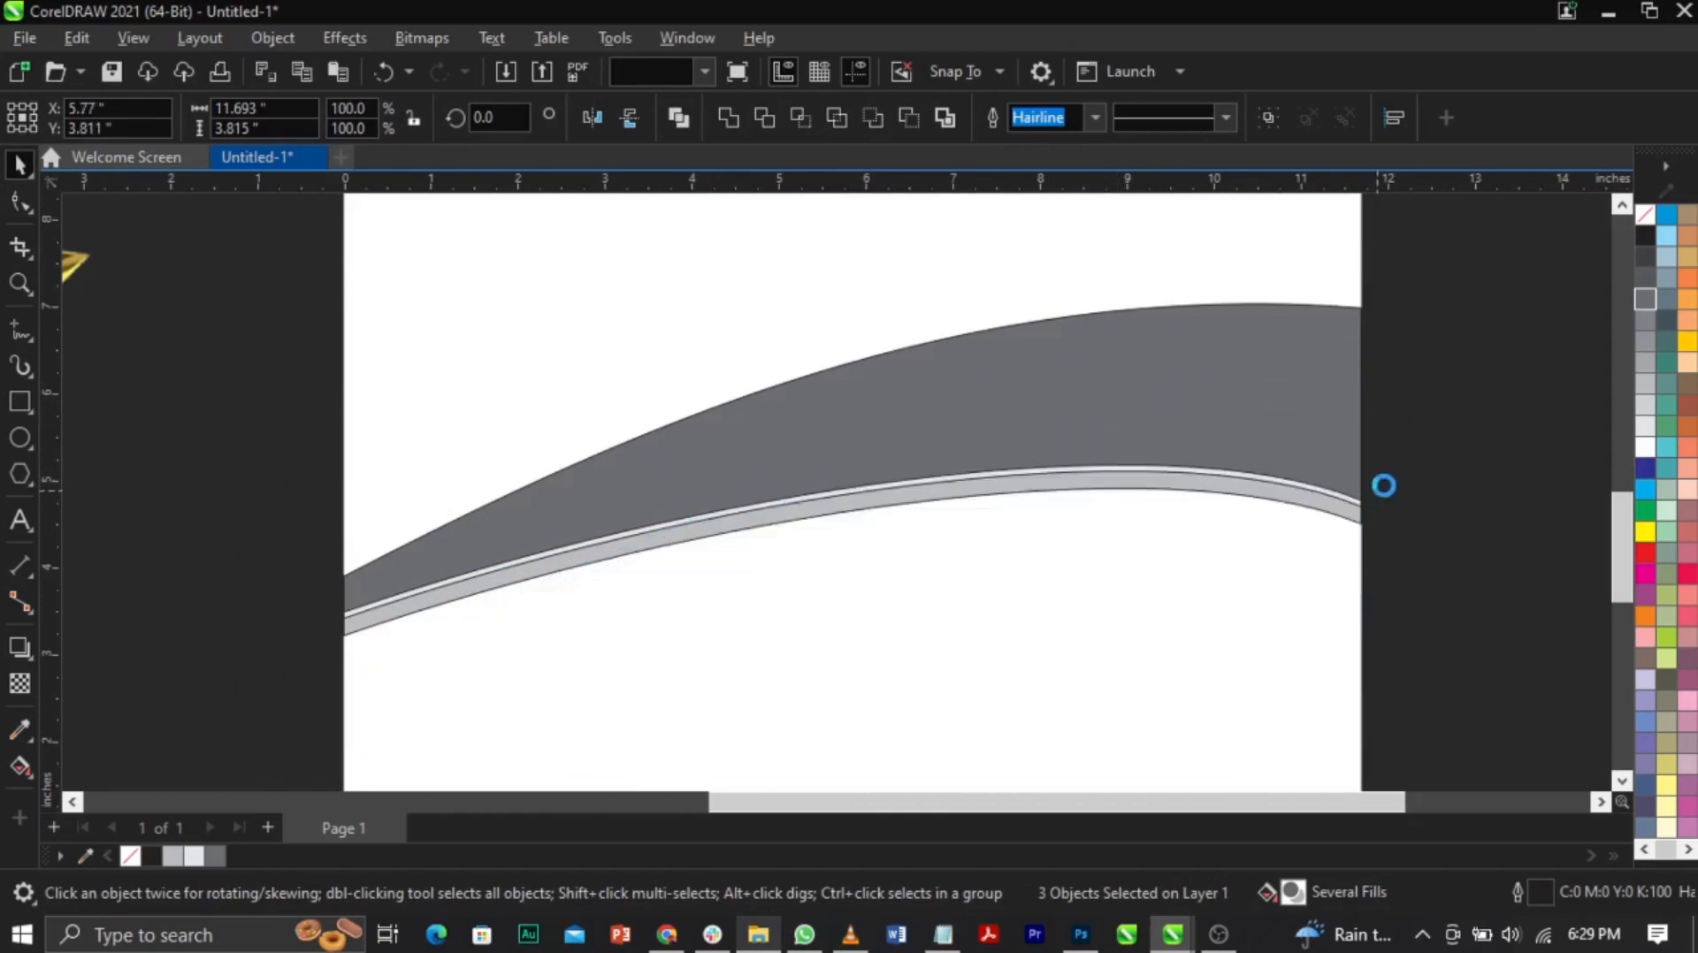
Step: Check the dark grey band and thin light grey strip, then zoom out to the page
click(858, 454)
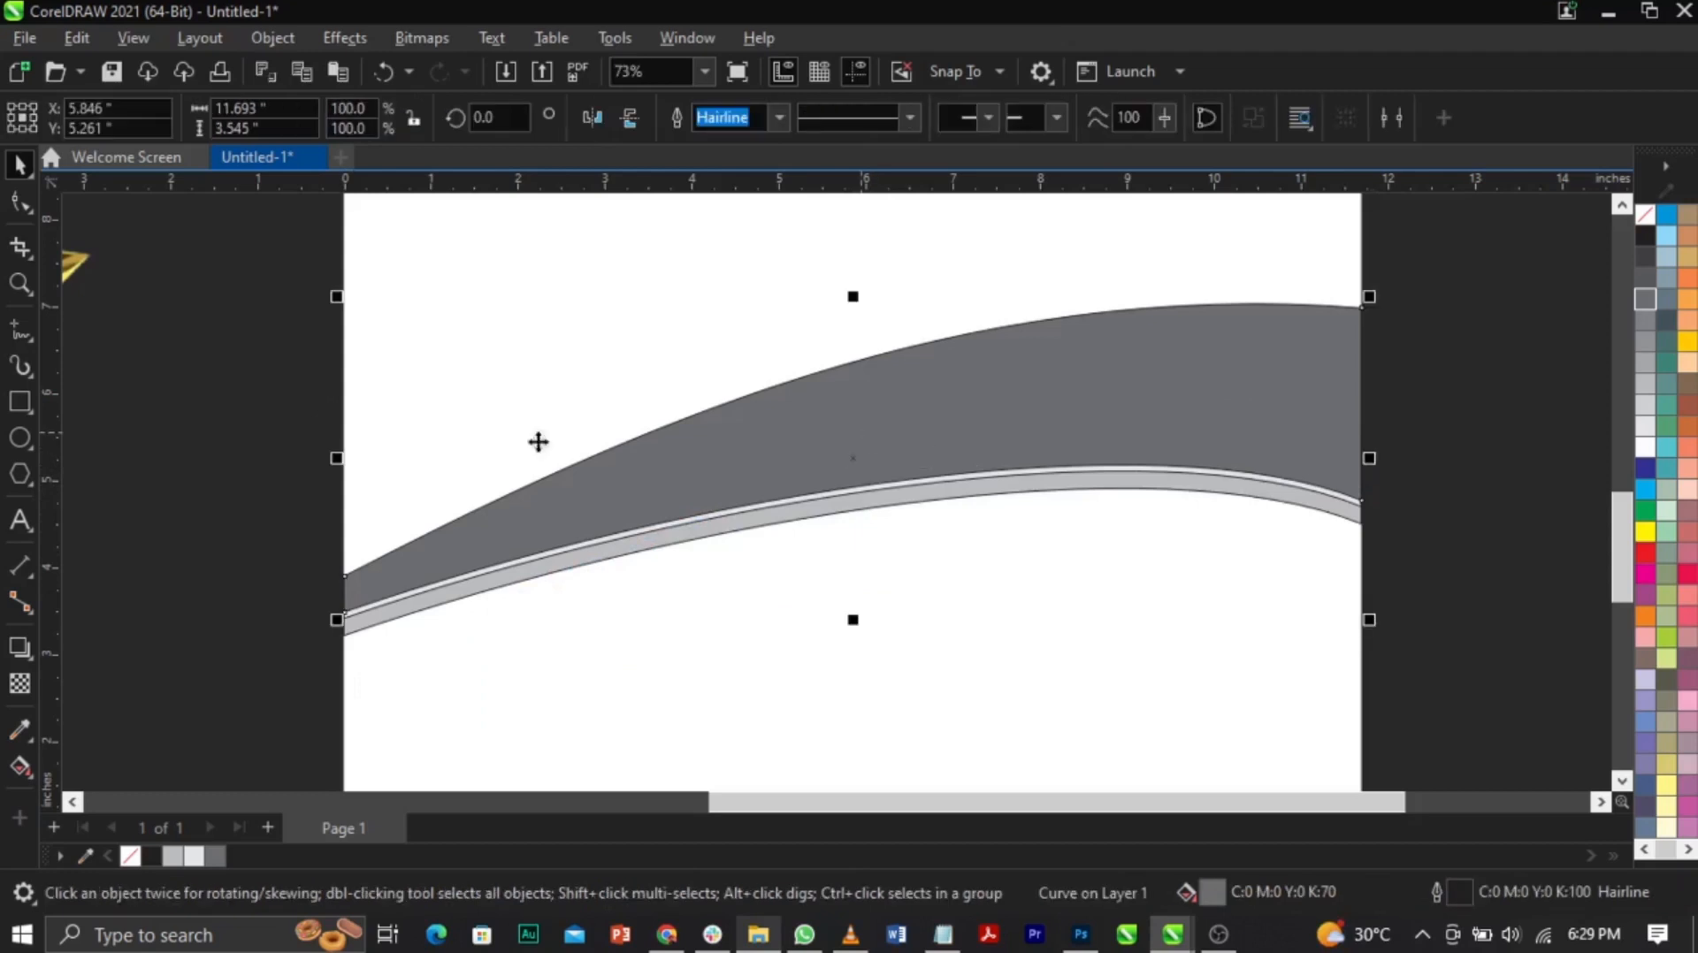
key(a)
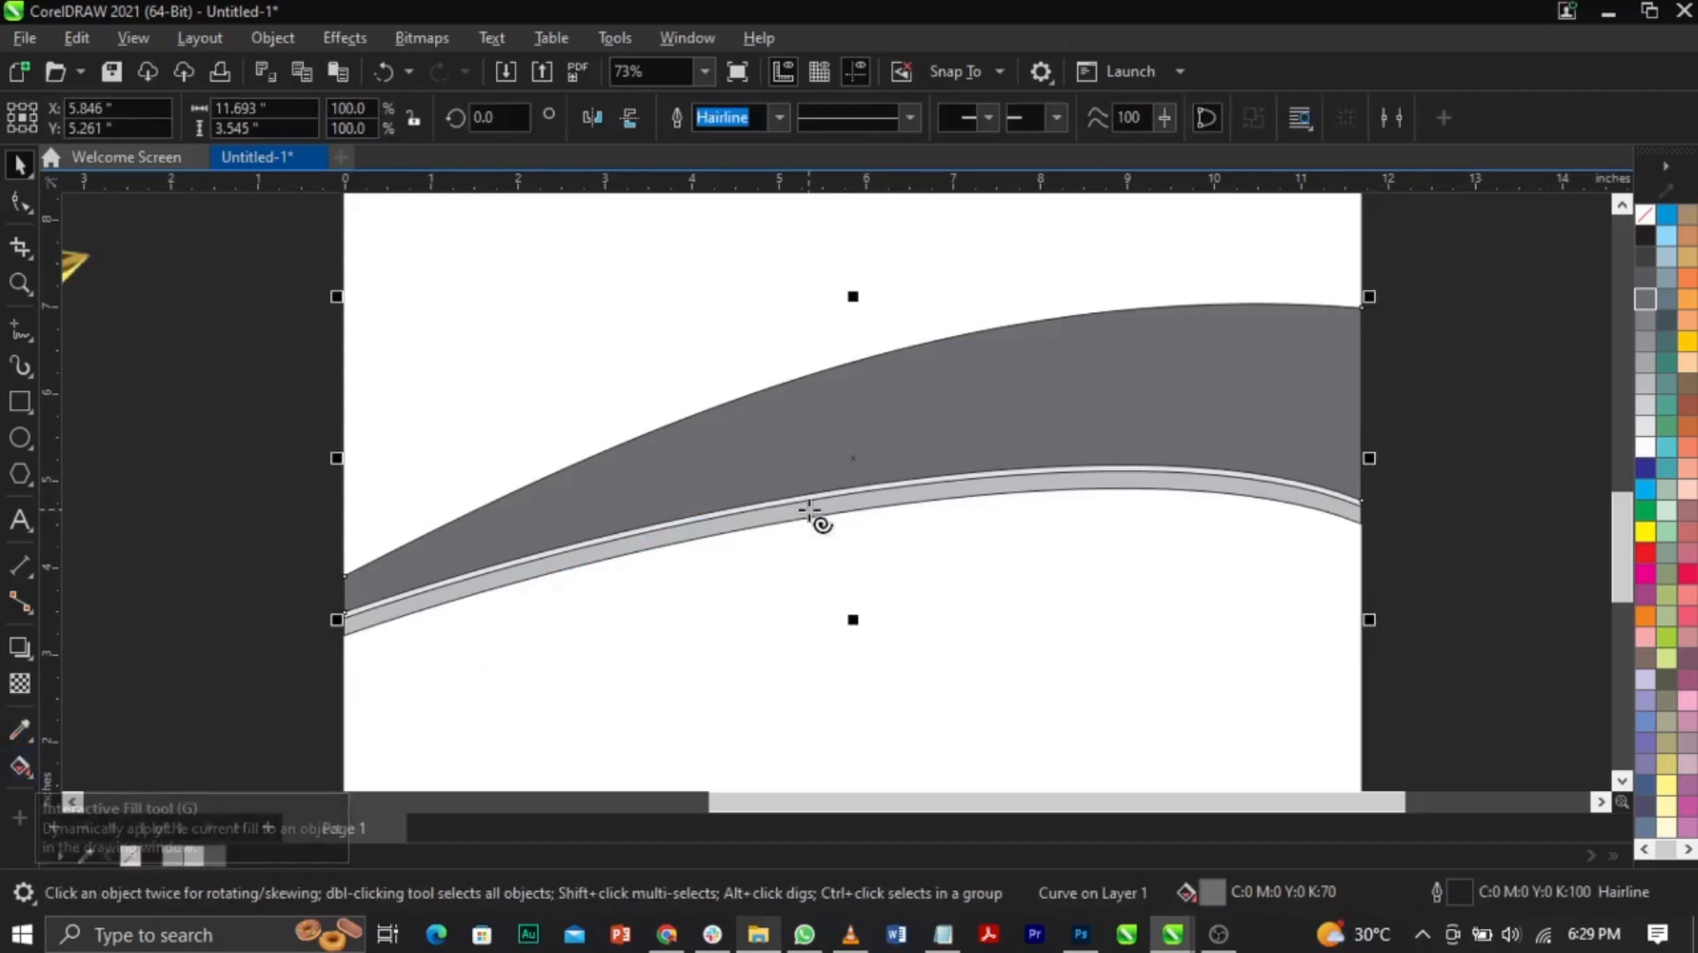
right_click(809, 508)
click(710, 519)
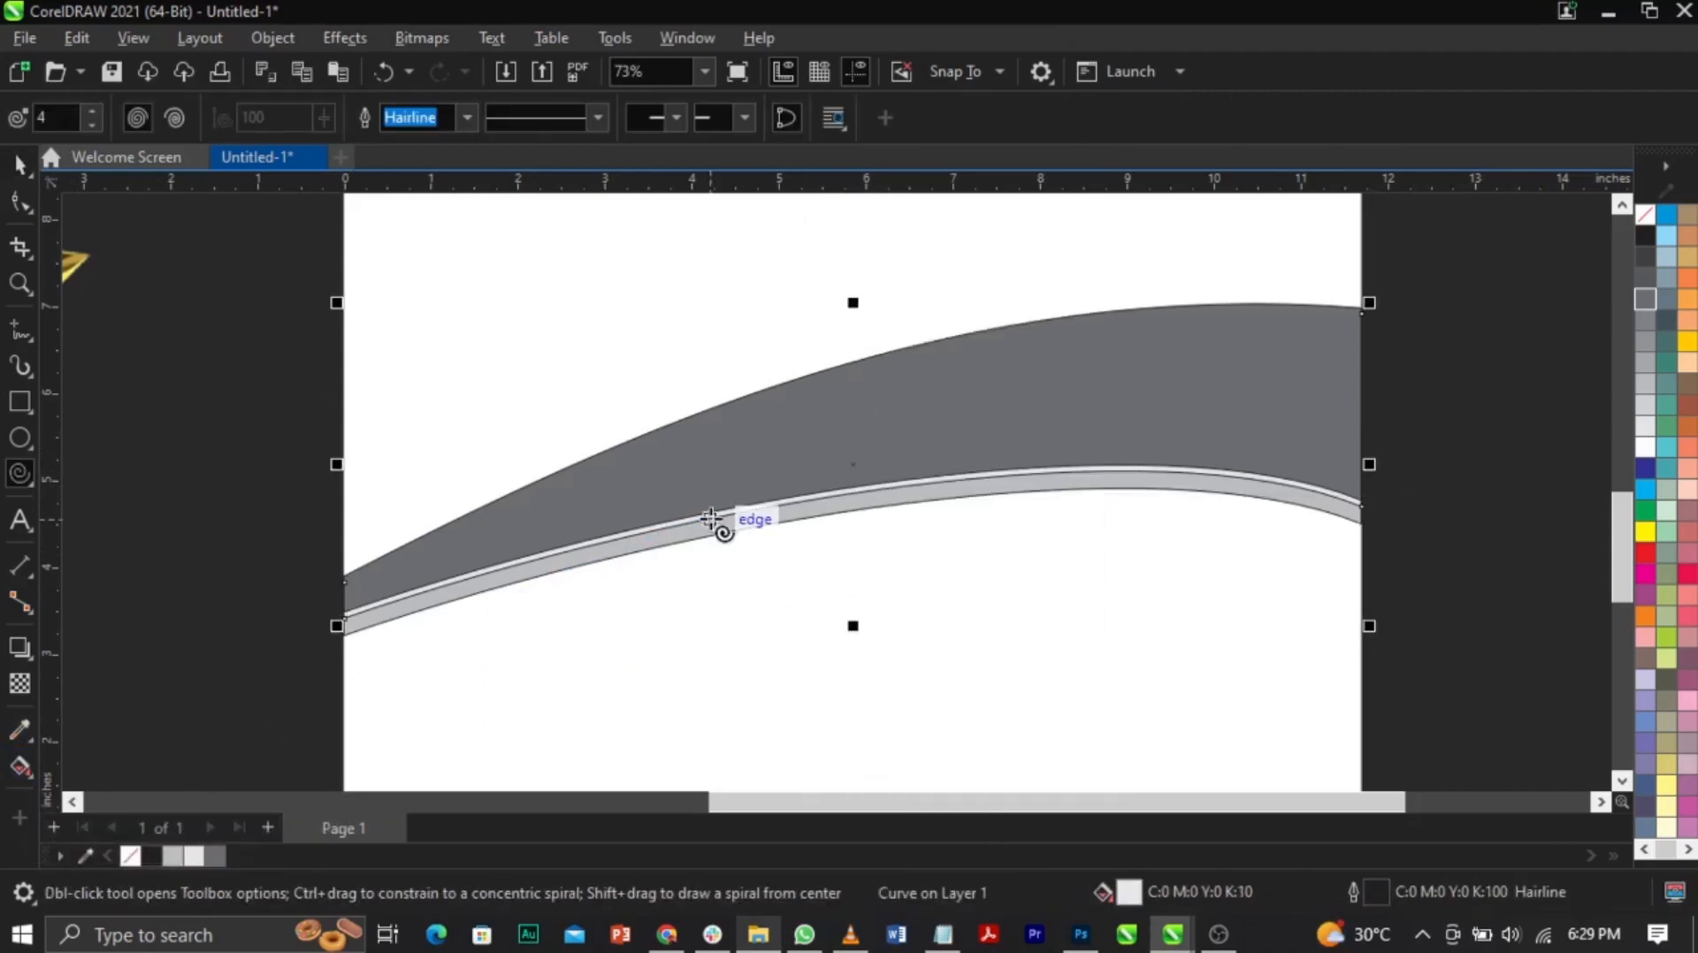
key(z)
right_click(711, 519)
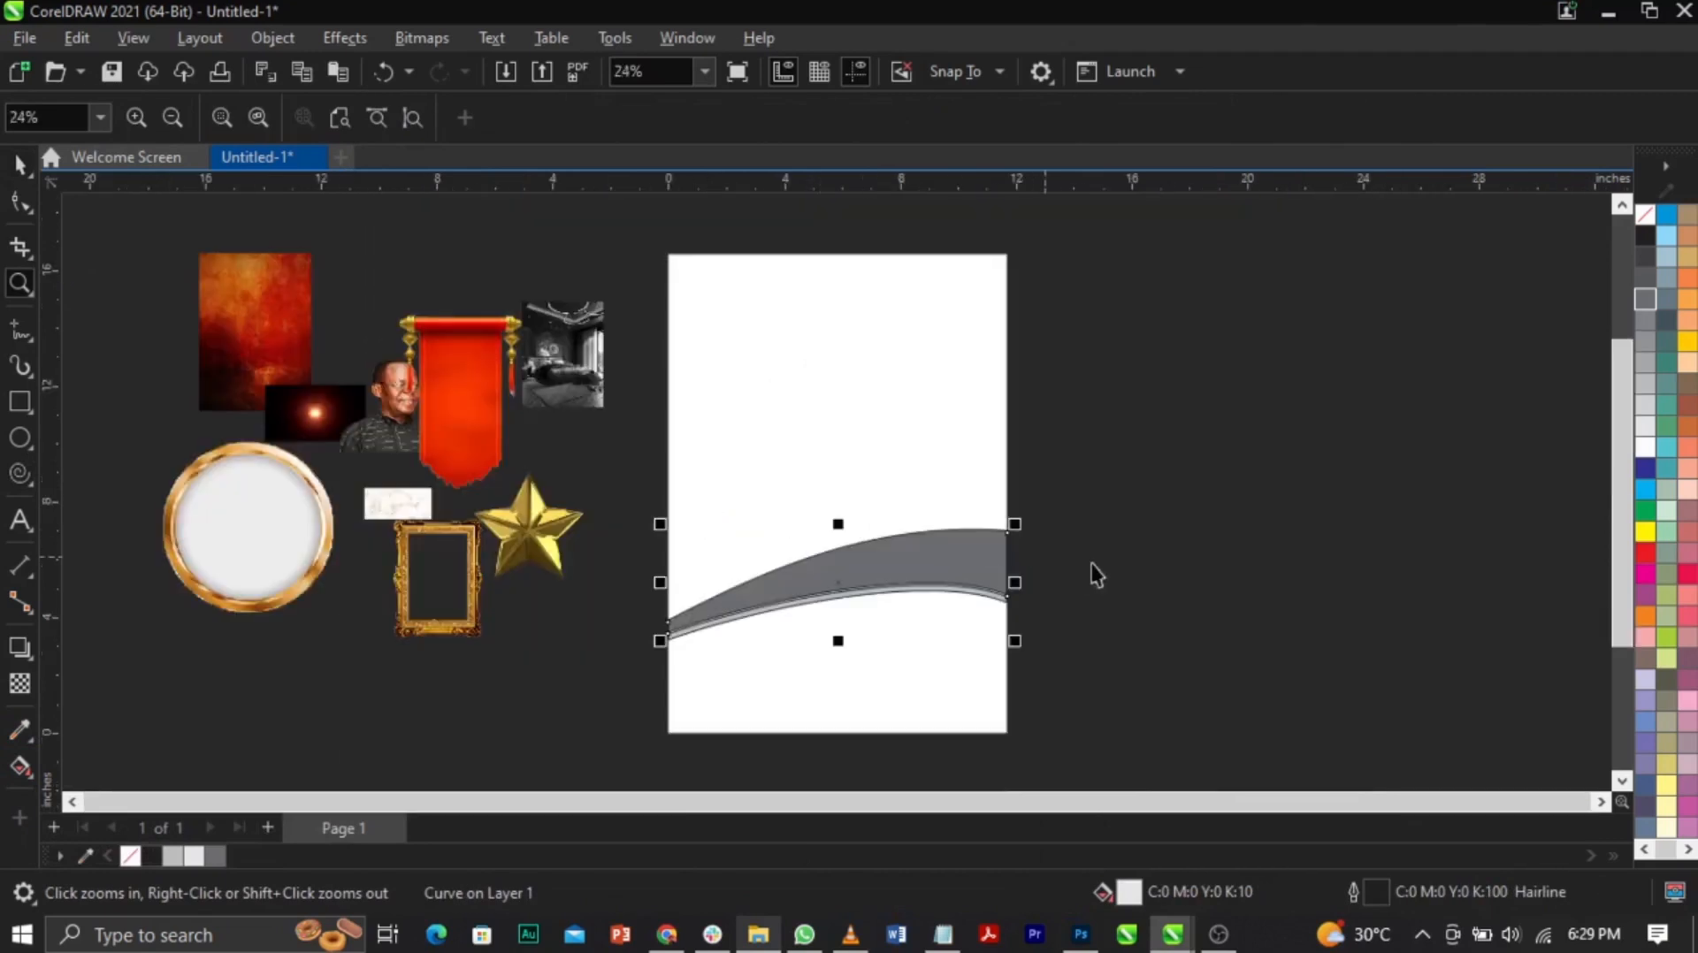
Step: Place the gold frame image beside the page, zoom in, and select the dark grey band
key(space)
drag(406, 579, 1020, 576)
key(space)
drag(615, 536, 1205, 692)
key(space)
key(Escape)
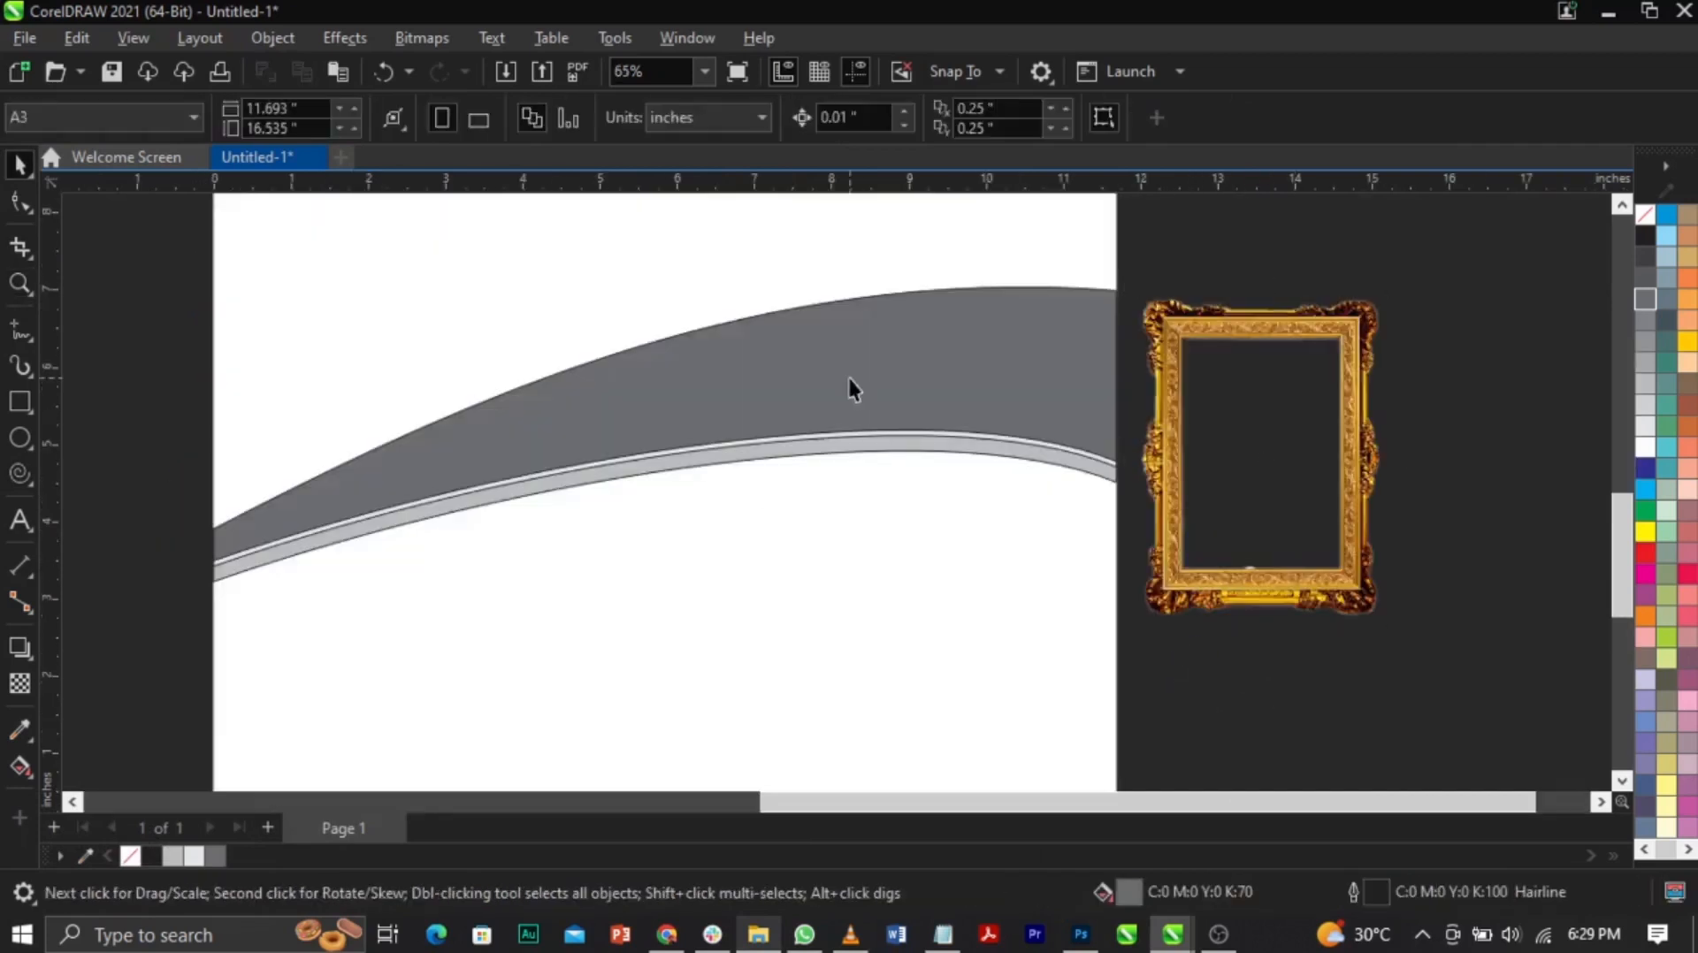
click(850, 389)
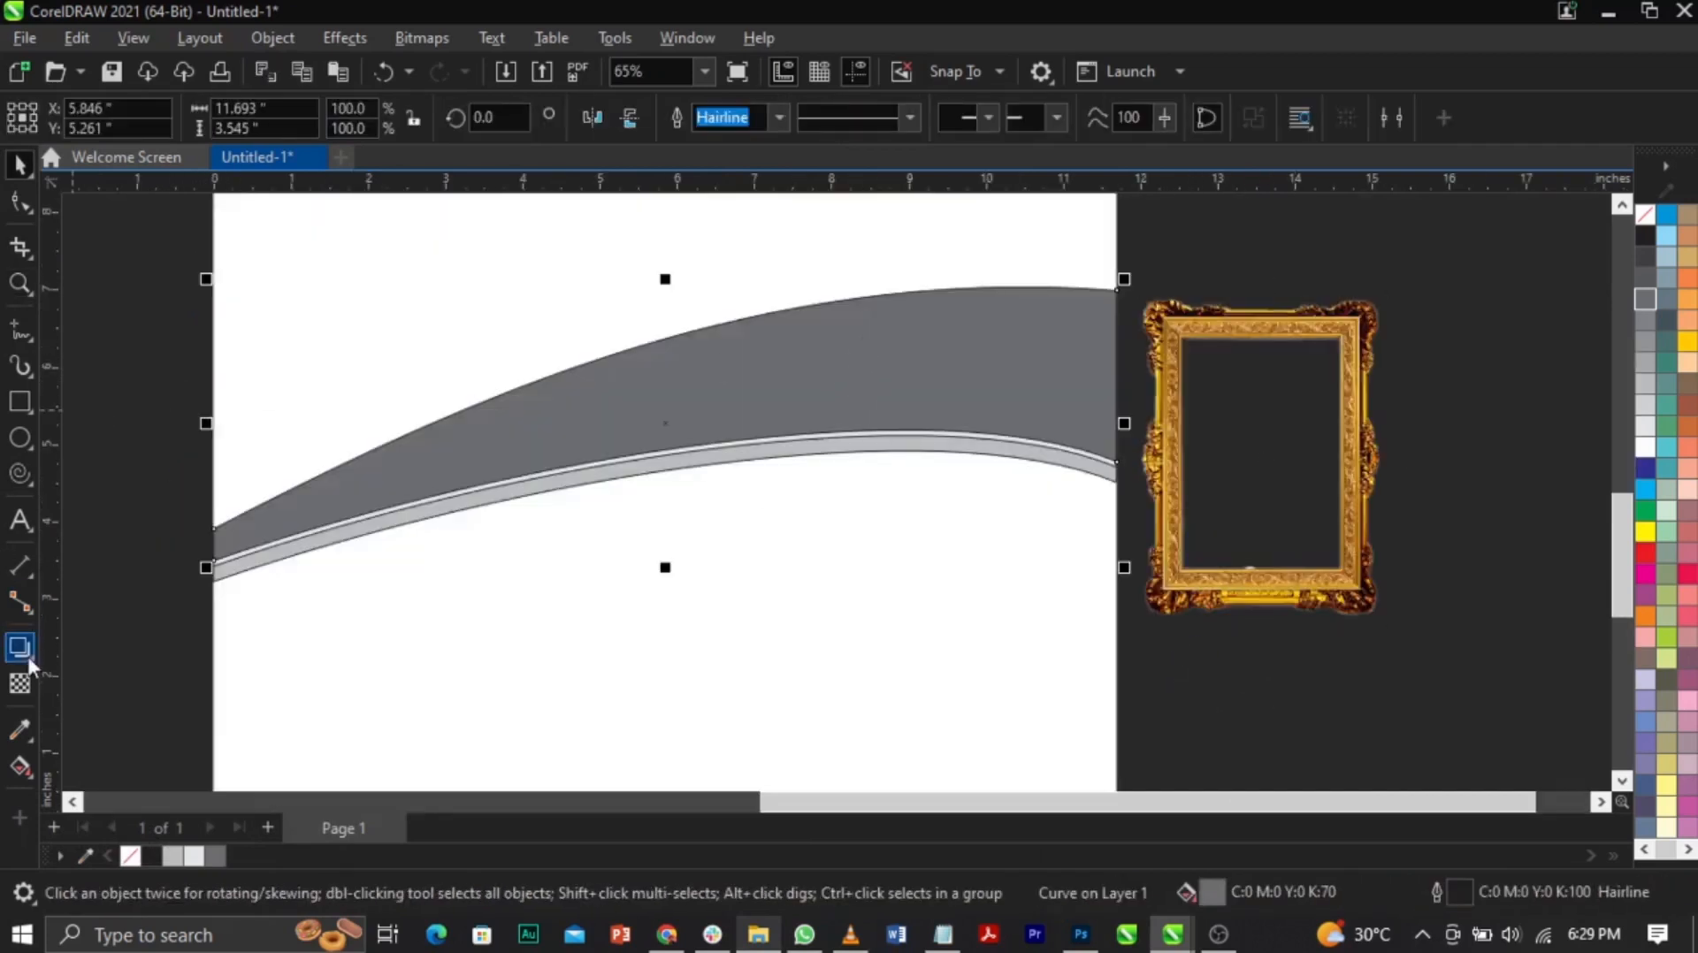
Step: Give the band a vertical fountain fill whose end colour is sampled from the frame's gold
click(21, 765)
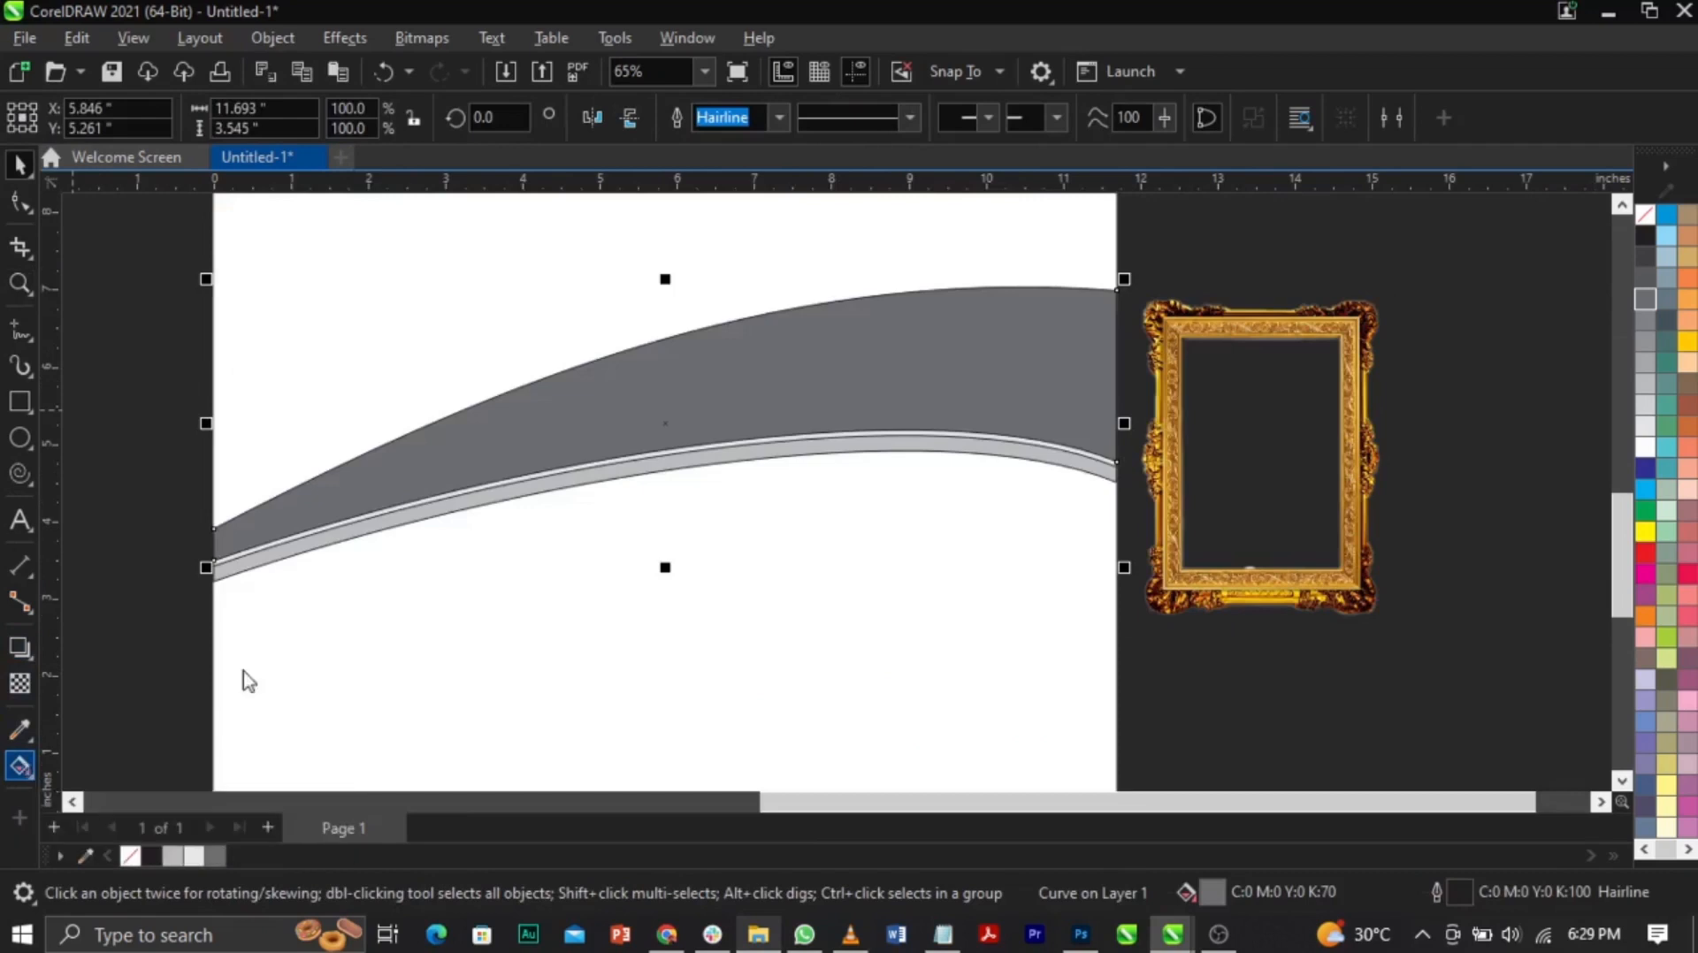
drag(870, 554, 1116, 528)
drag(870, 532, 867, 410)
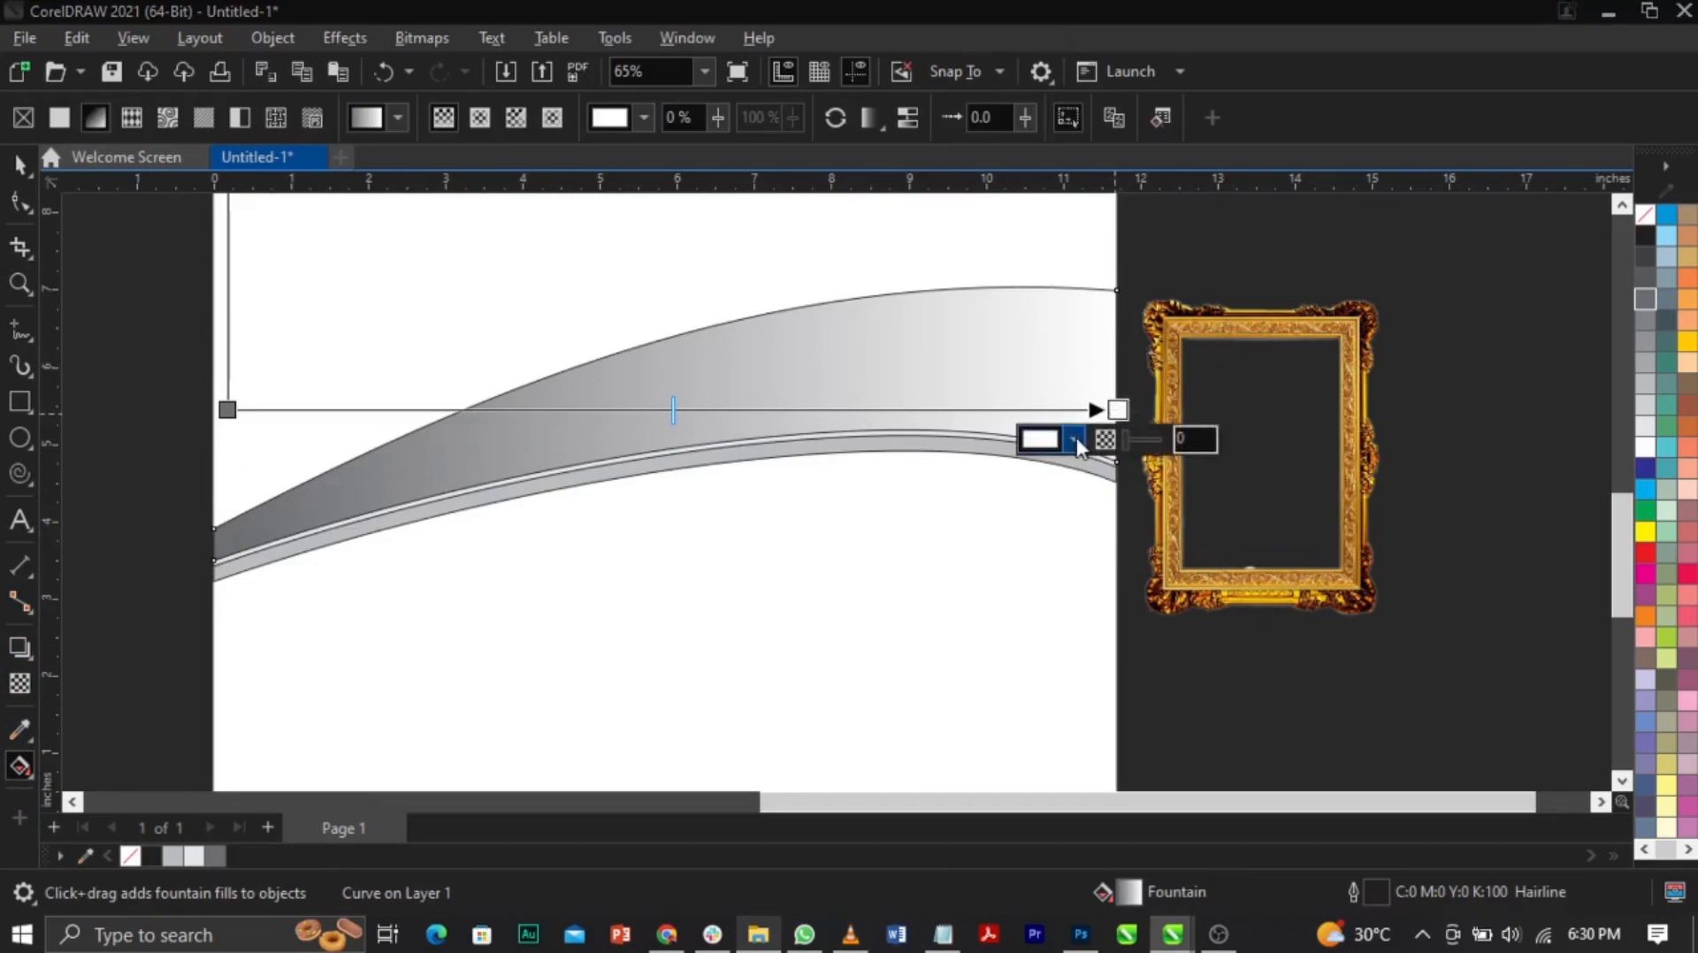
click(1059, 453)
drag(1098, 449, 1459, 304)
click(1489, 377)
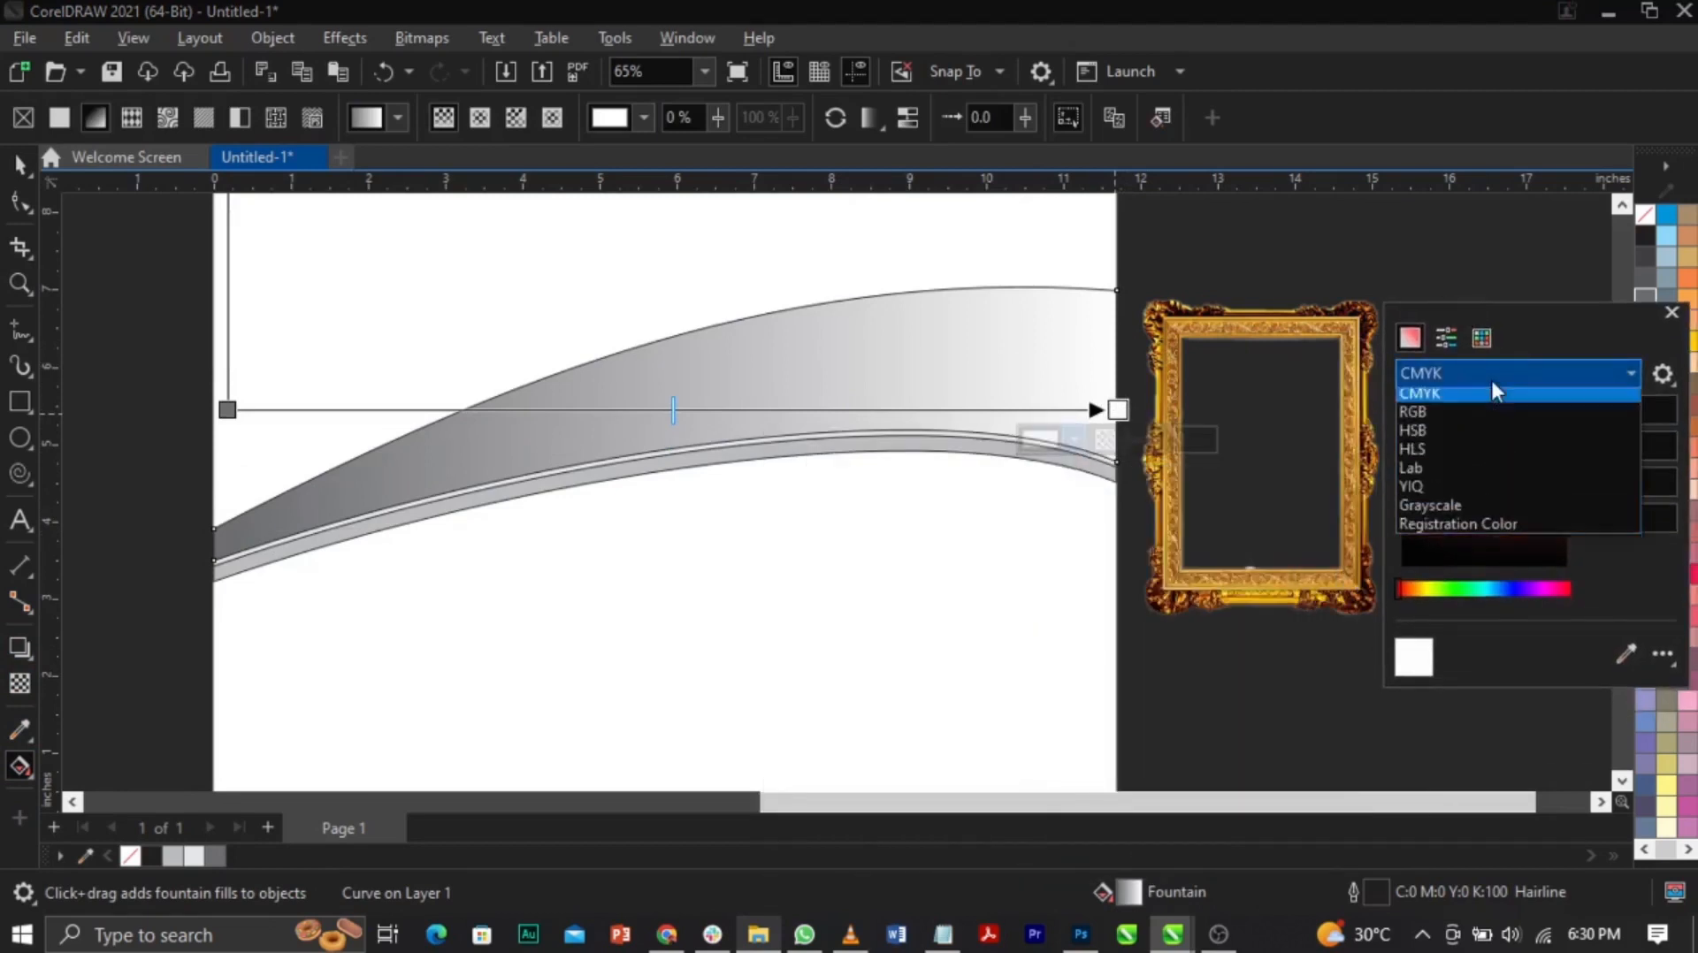
click(1456, 421)
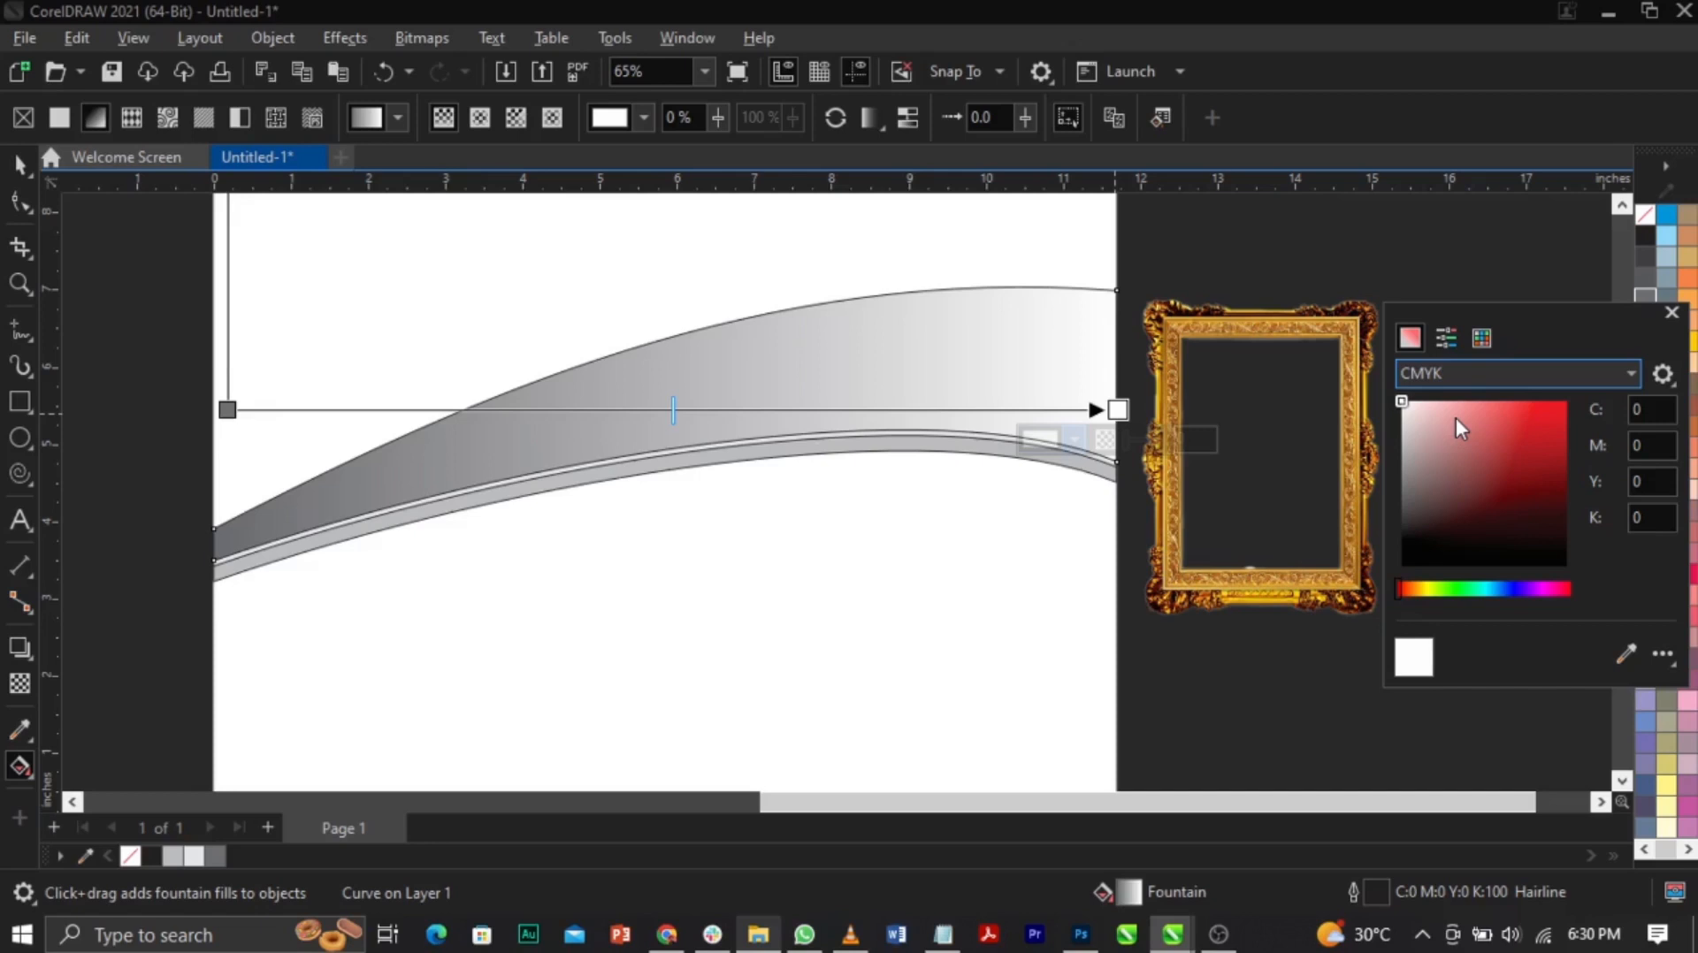
click(1625, 654)
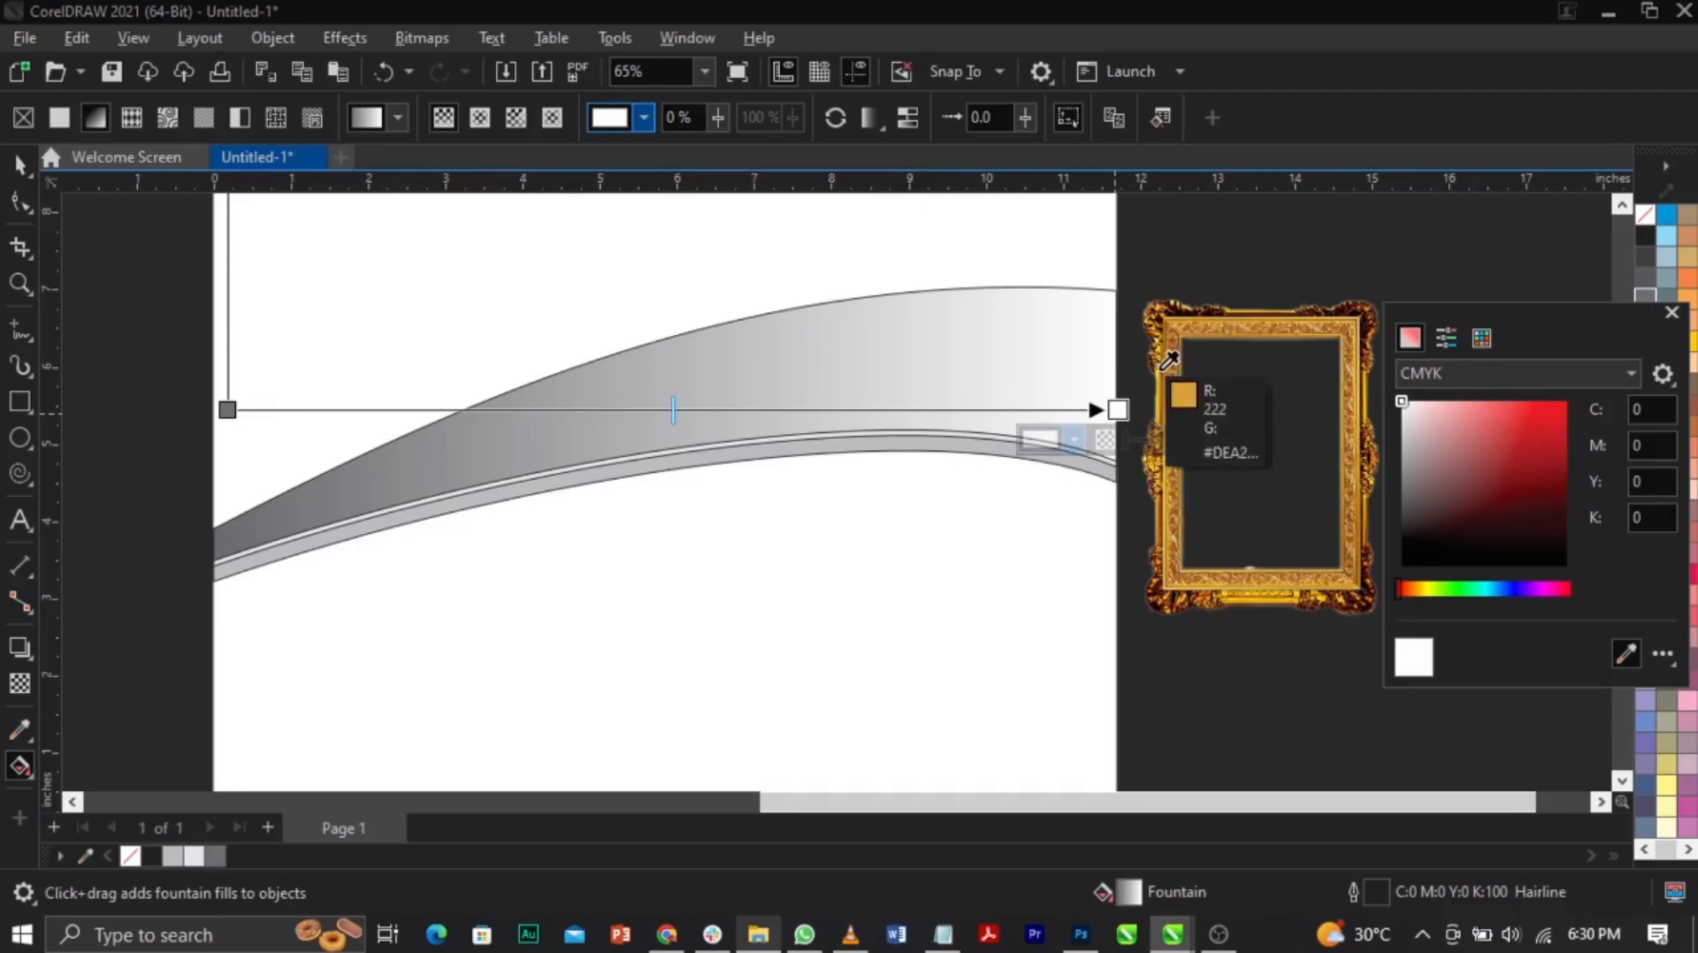
click(1164, 378)
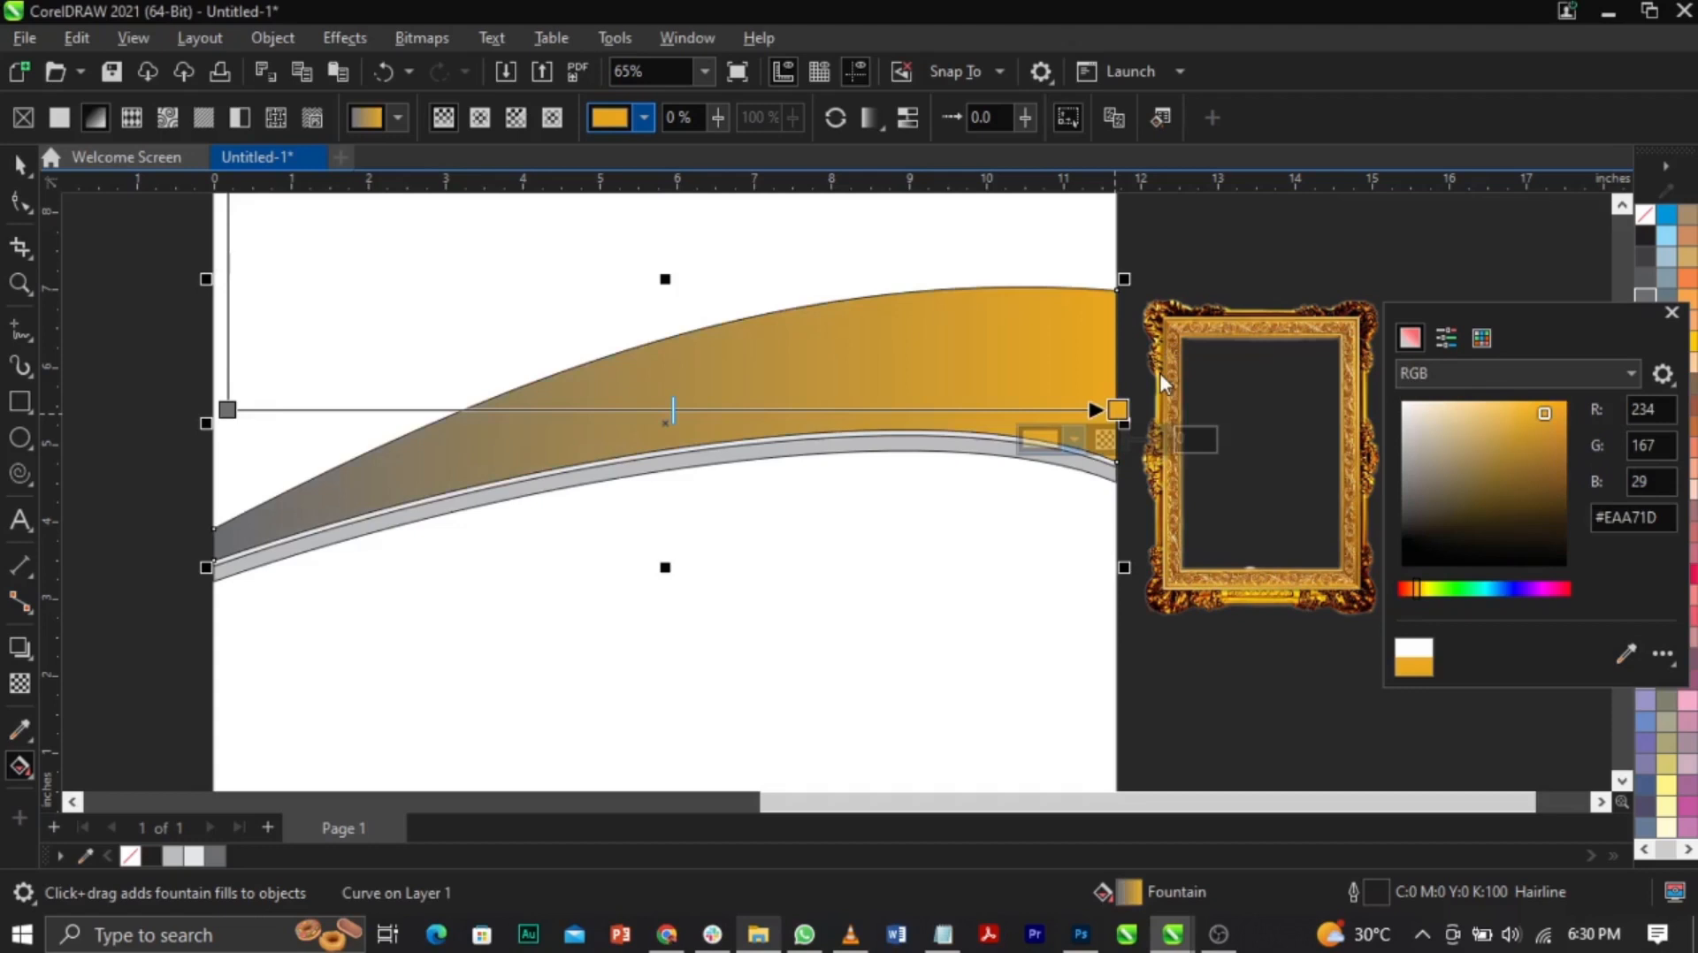
click(1117, 413)
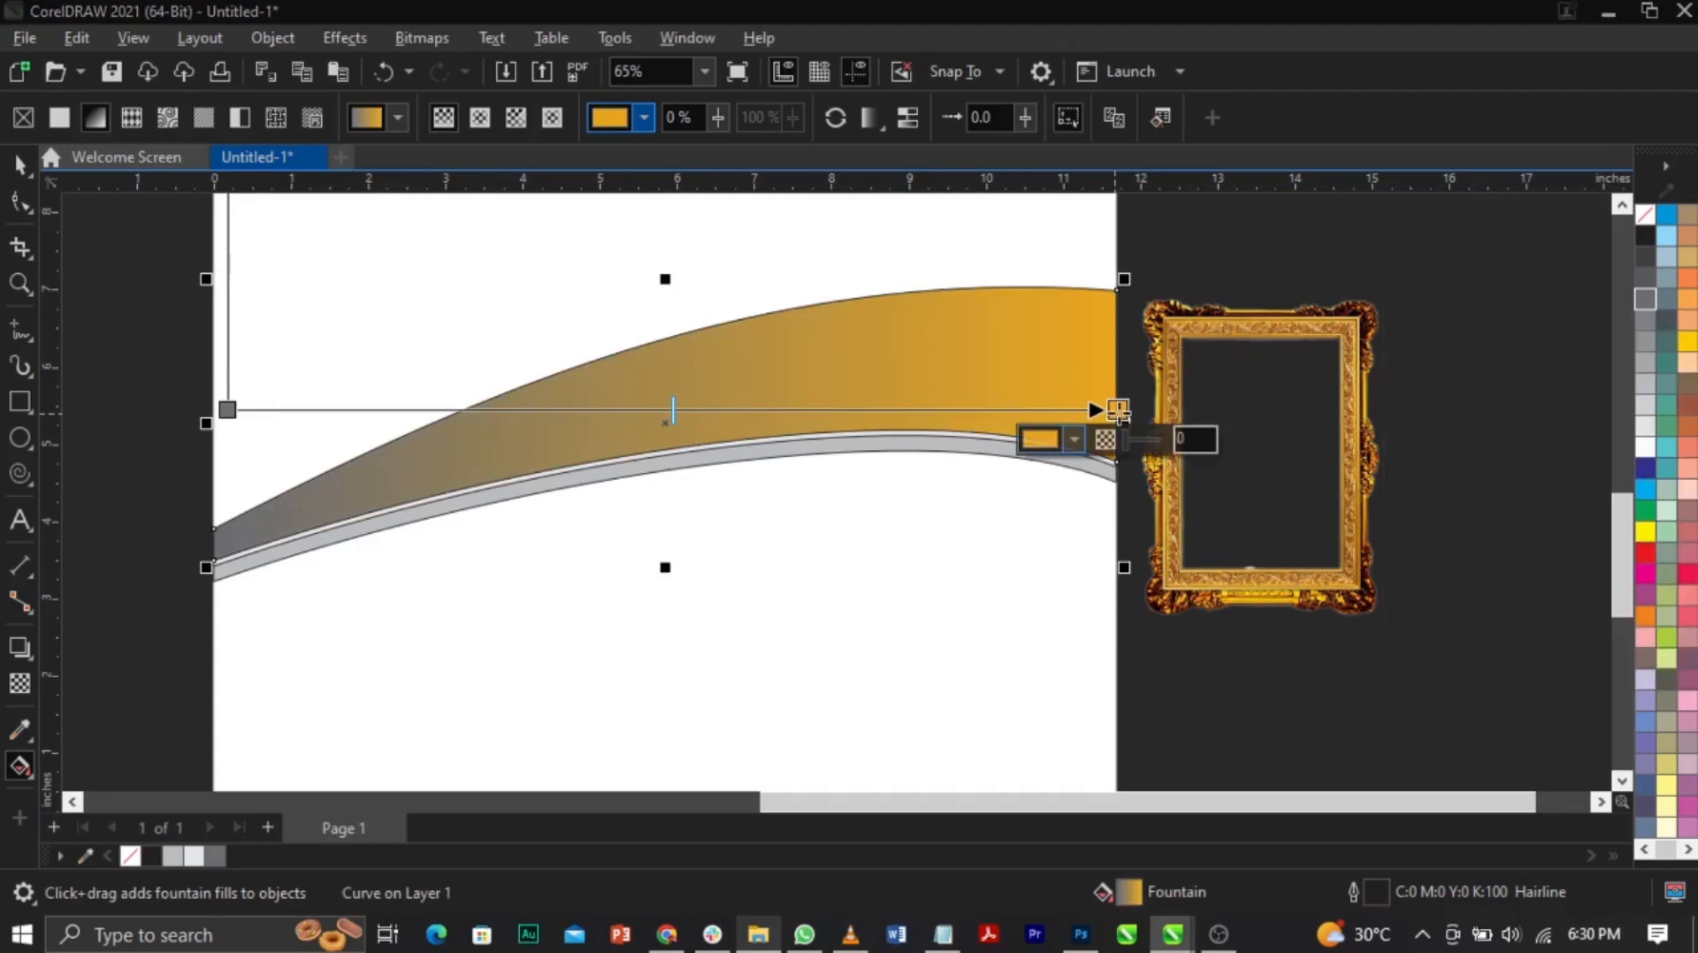
Step: Adjust the gradient's end colour to a darker orange-brown gold
click(1074, 439)
drag(1201, 463, 1575, 288)
drag(1545, 397, 1583, 444)
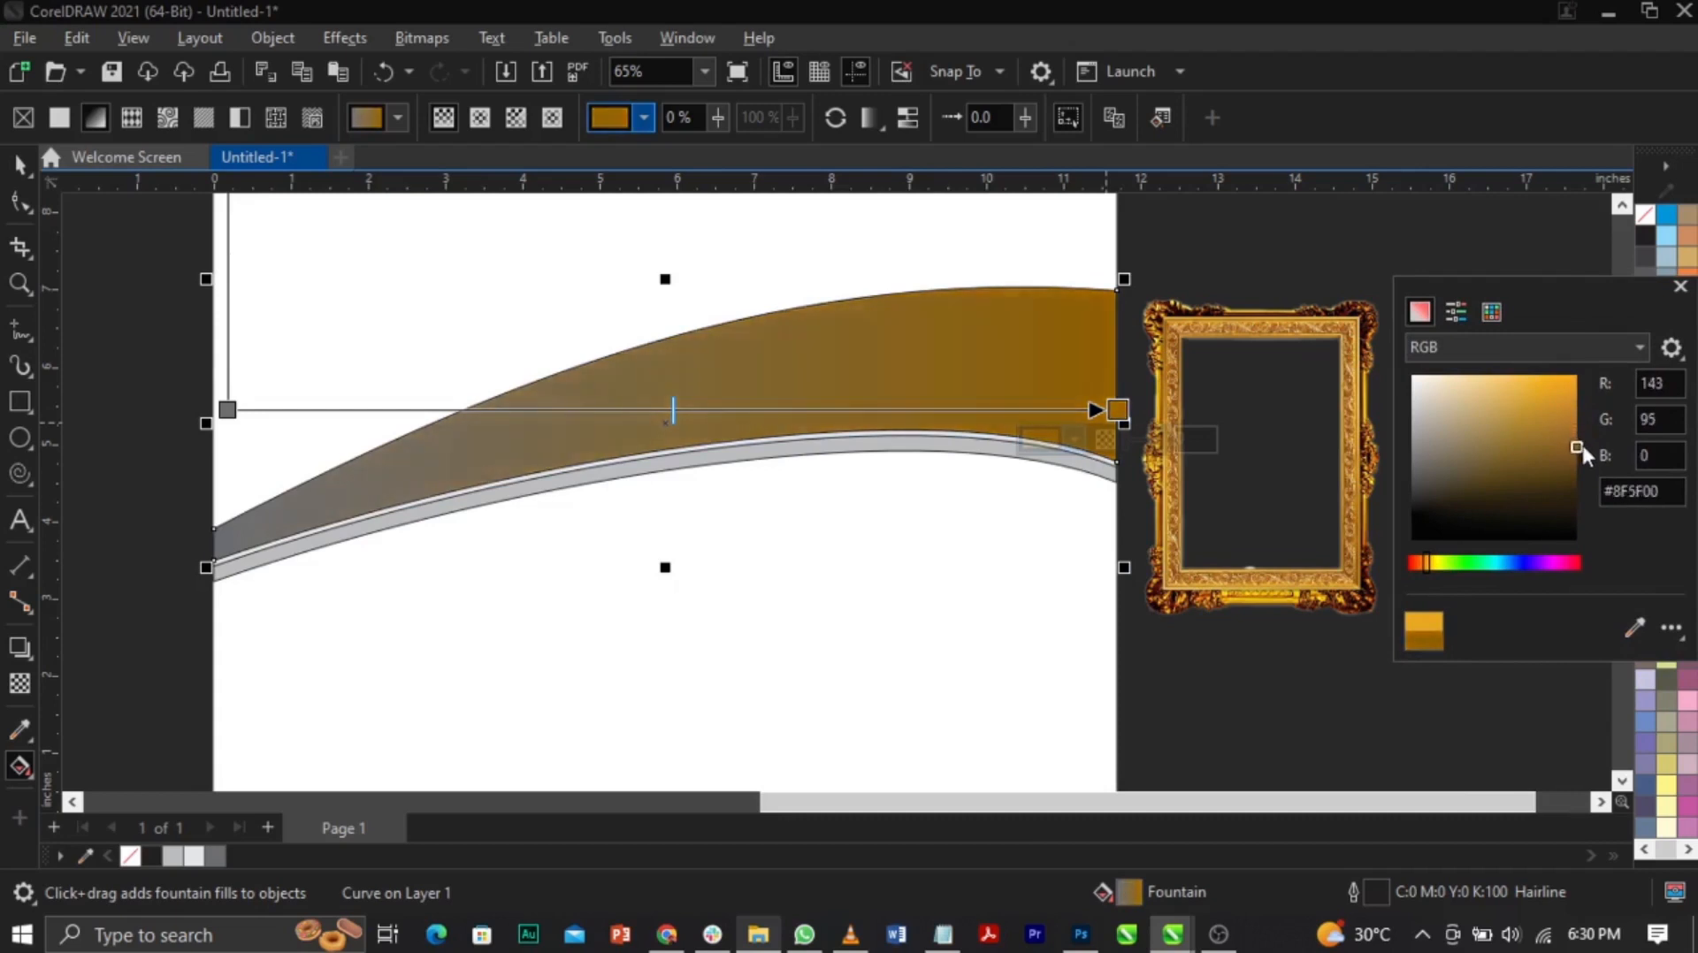
click(1429, 567)
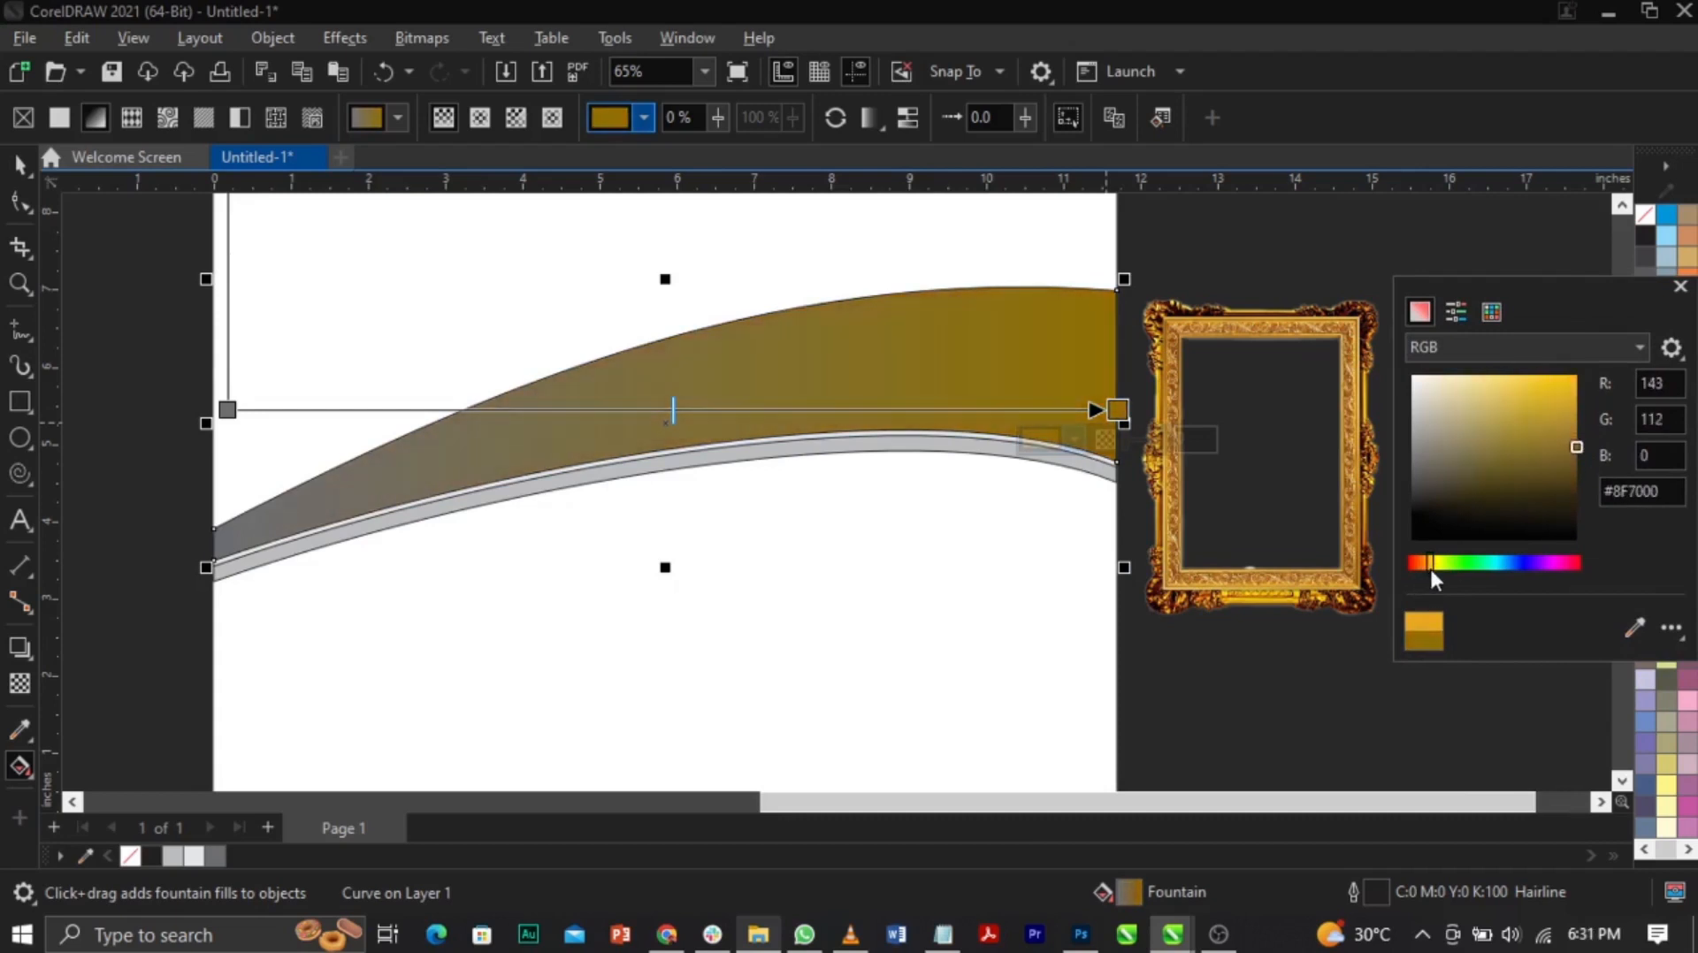
drag(1429, 568, 1425, 565)
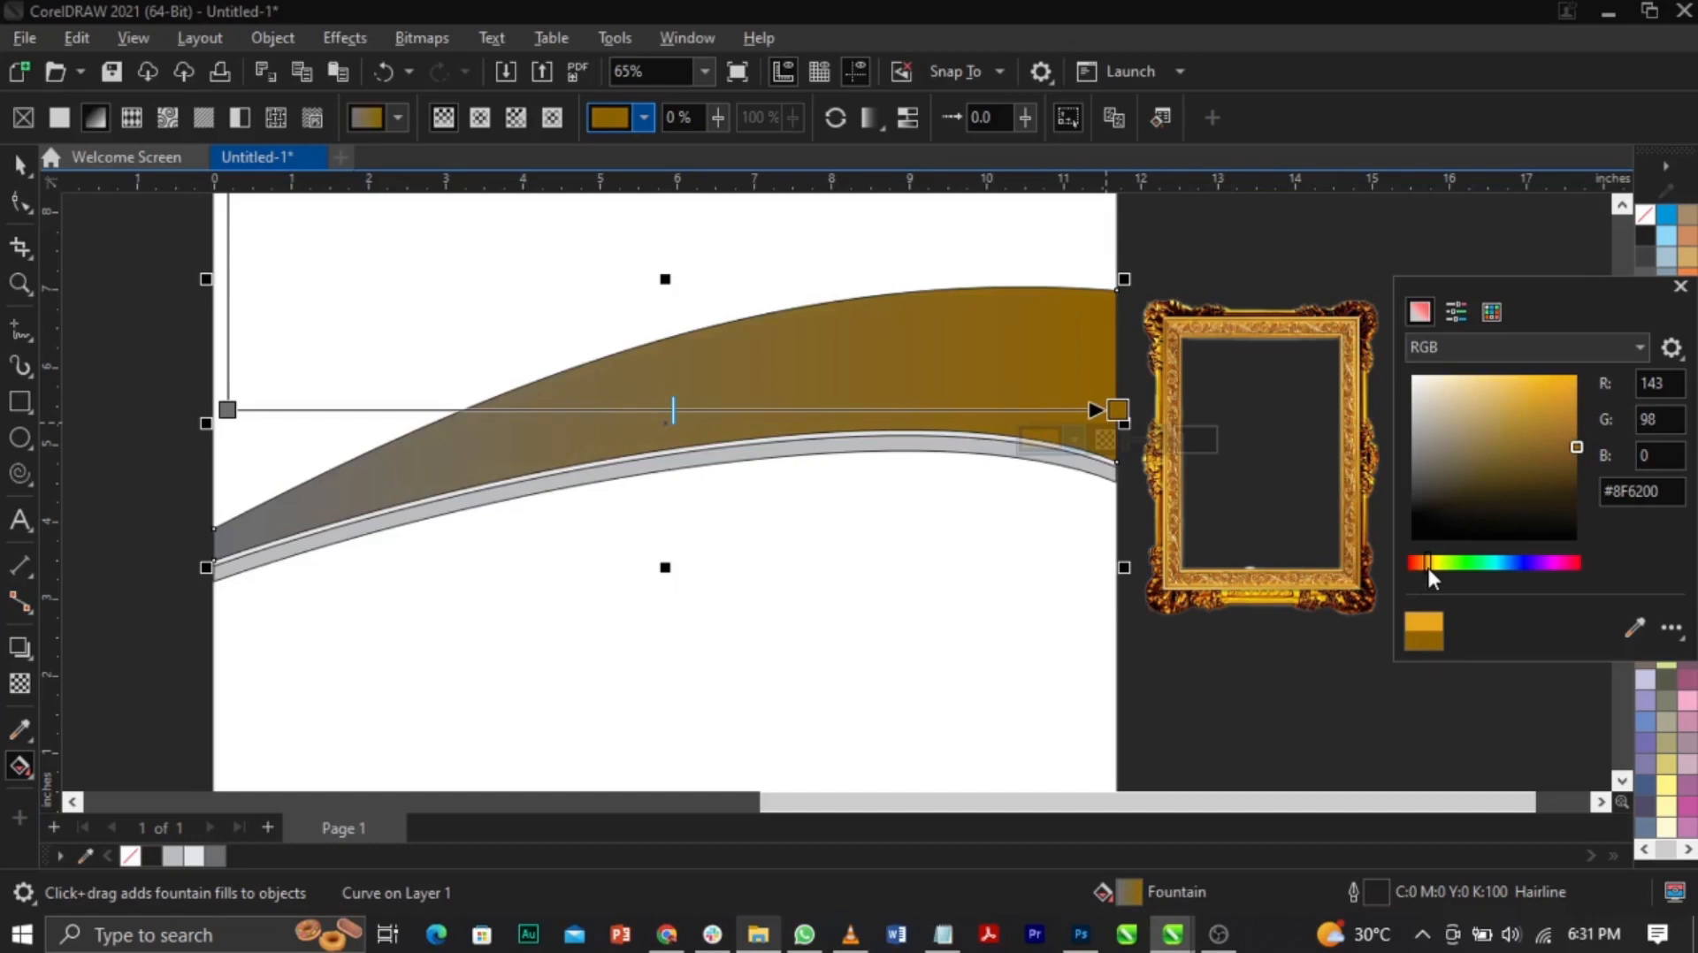
drag(1524, 422, 1551, 450)
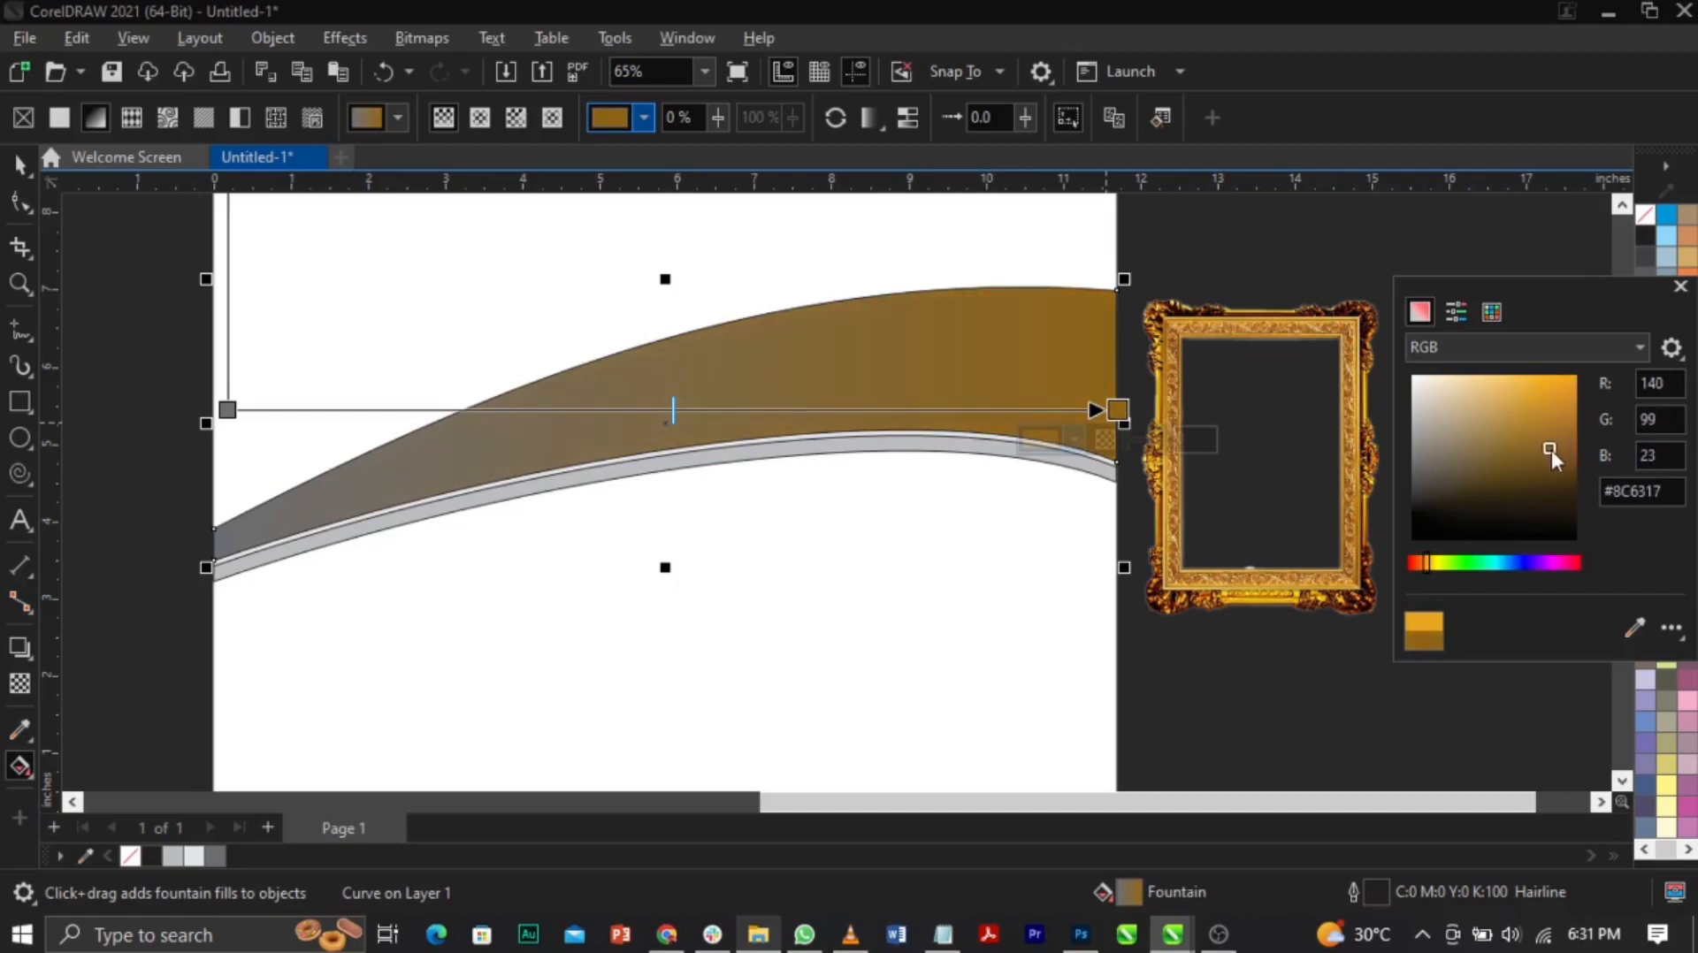
Step: Sample the band's brown for the gradient's start colour
click(228, 410)
click(183, 440)
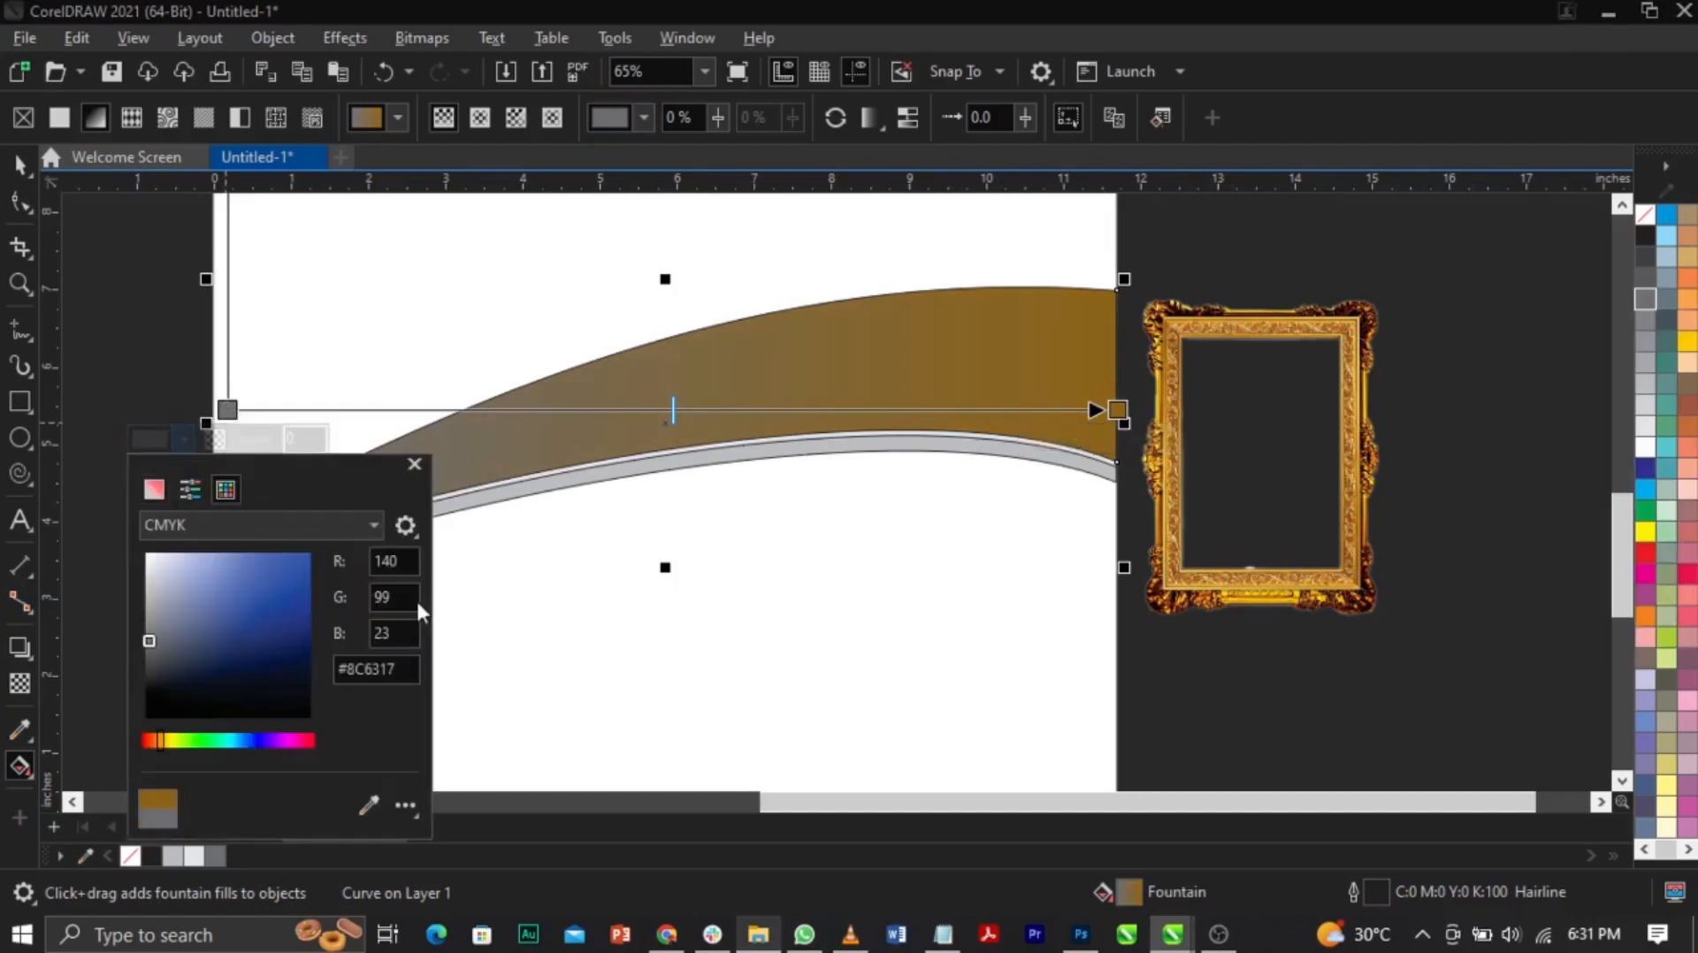
click(225, 489)
click(386, 841)
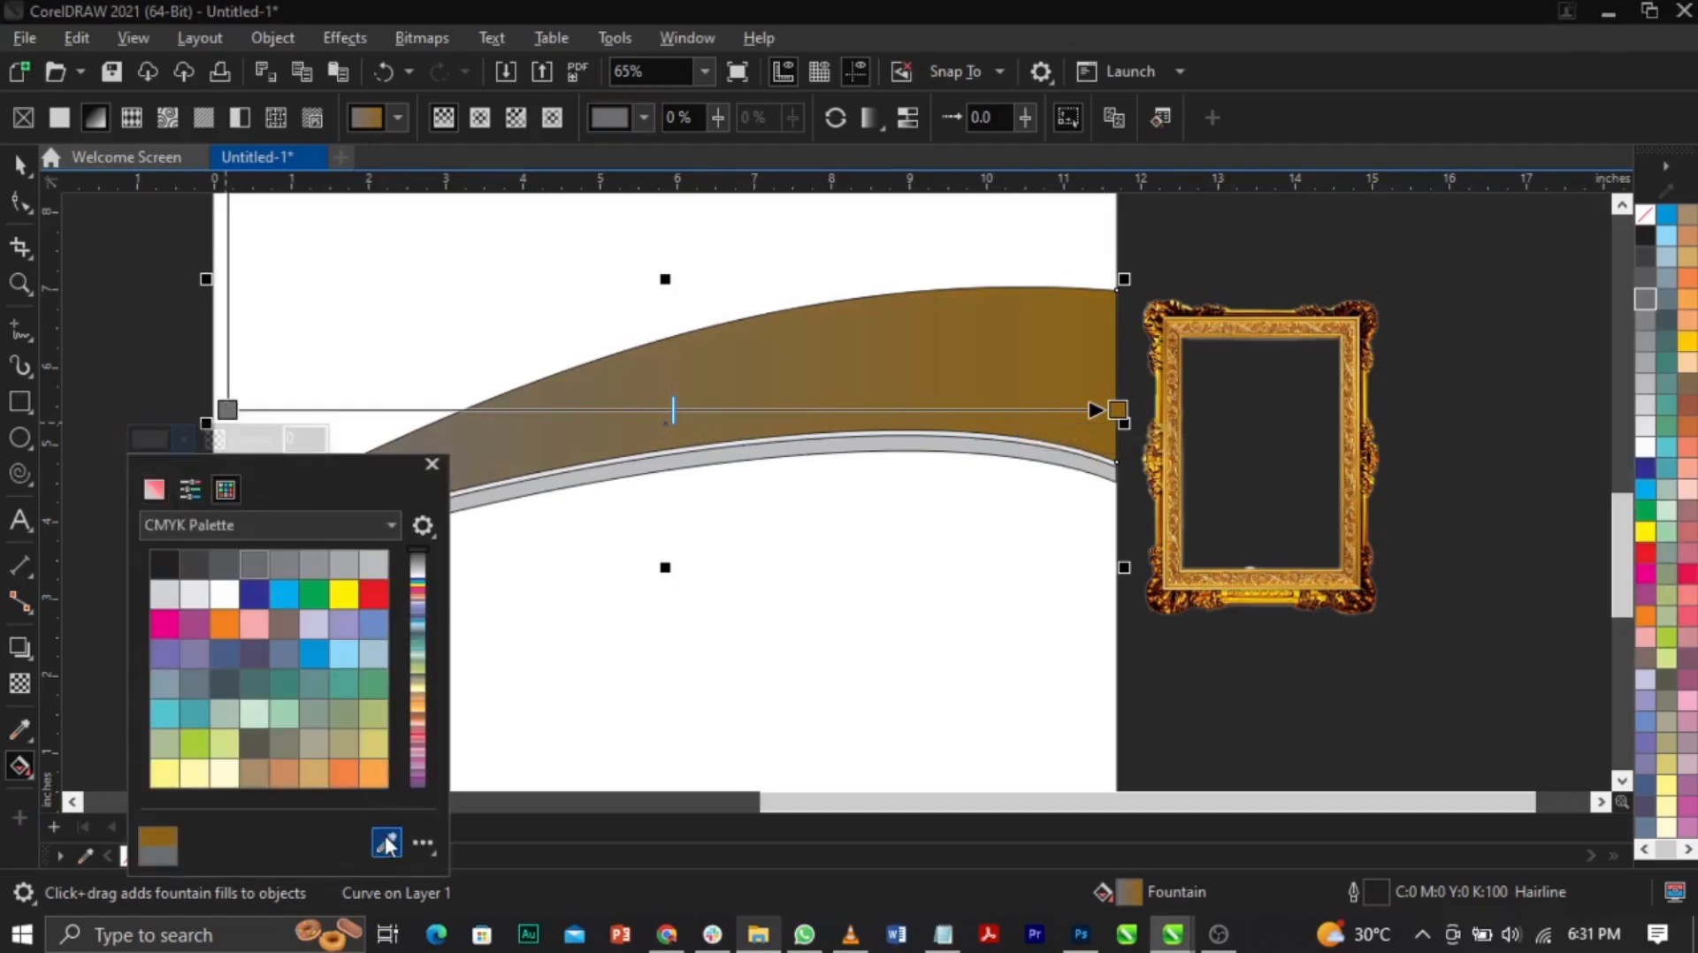
click(1101, 334)
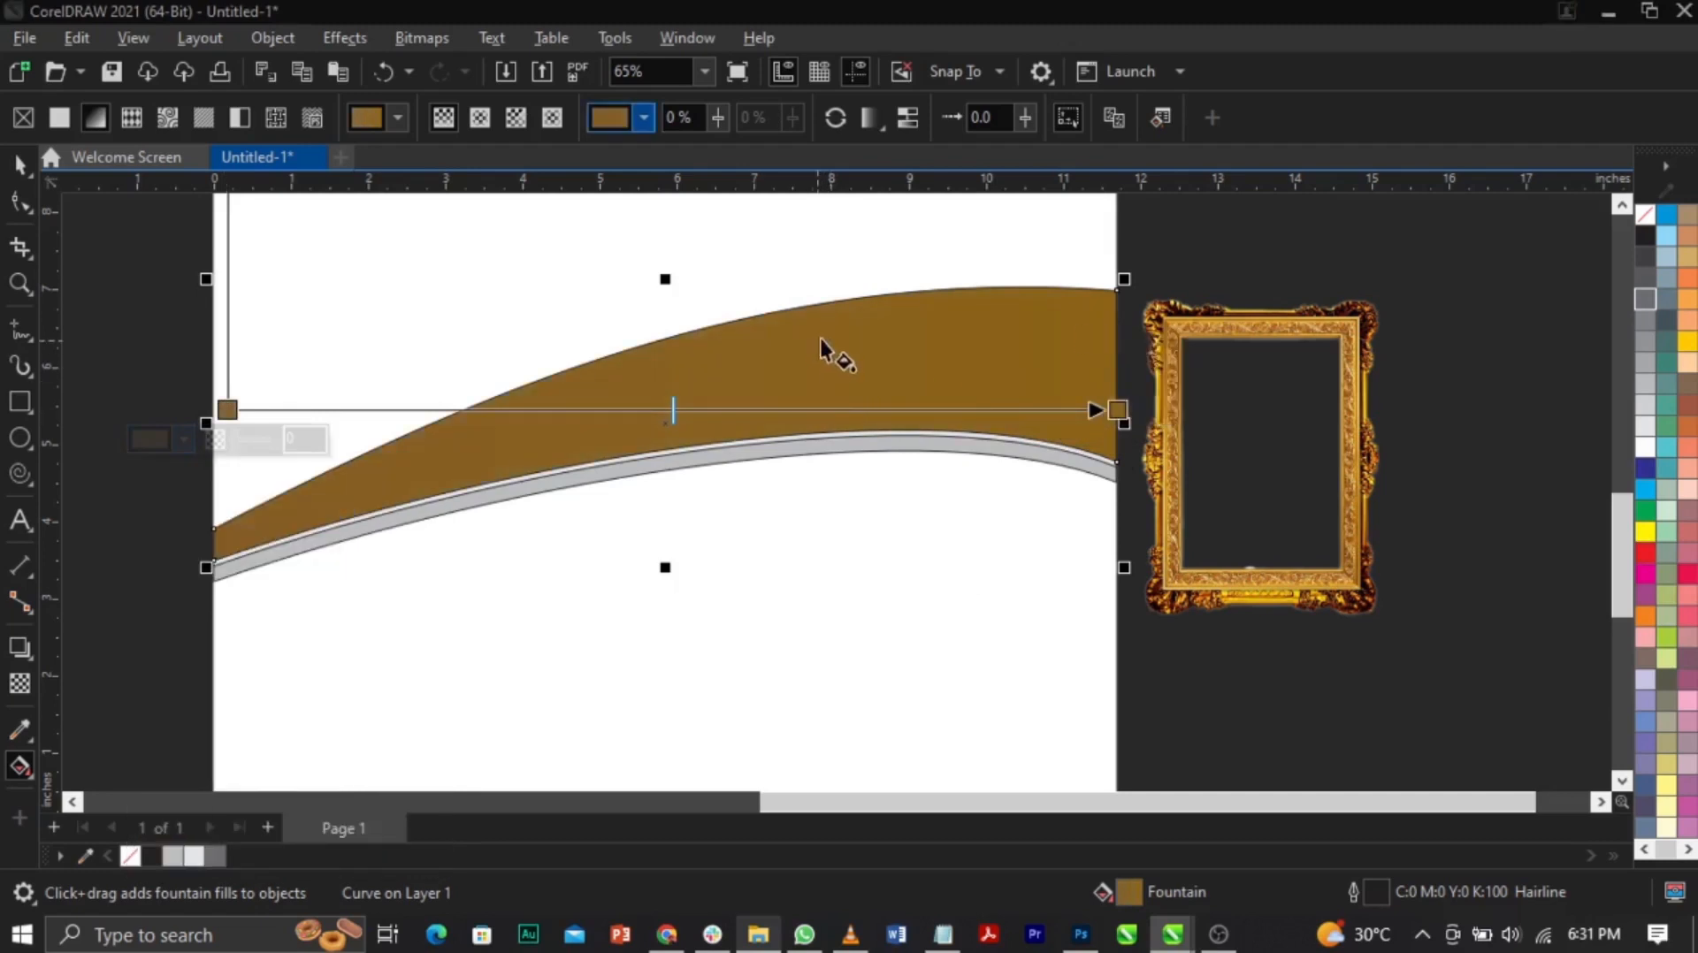
Step: Add a warm pale cream colour stop in the middle of the gradient
double_click(773, 412)
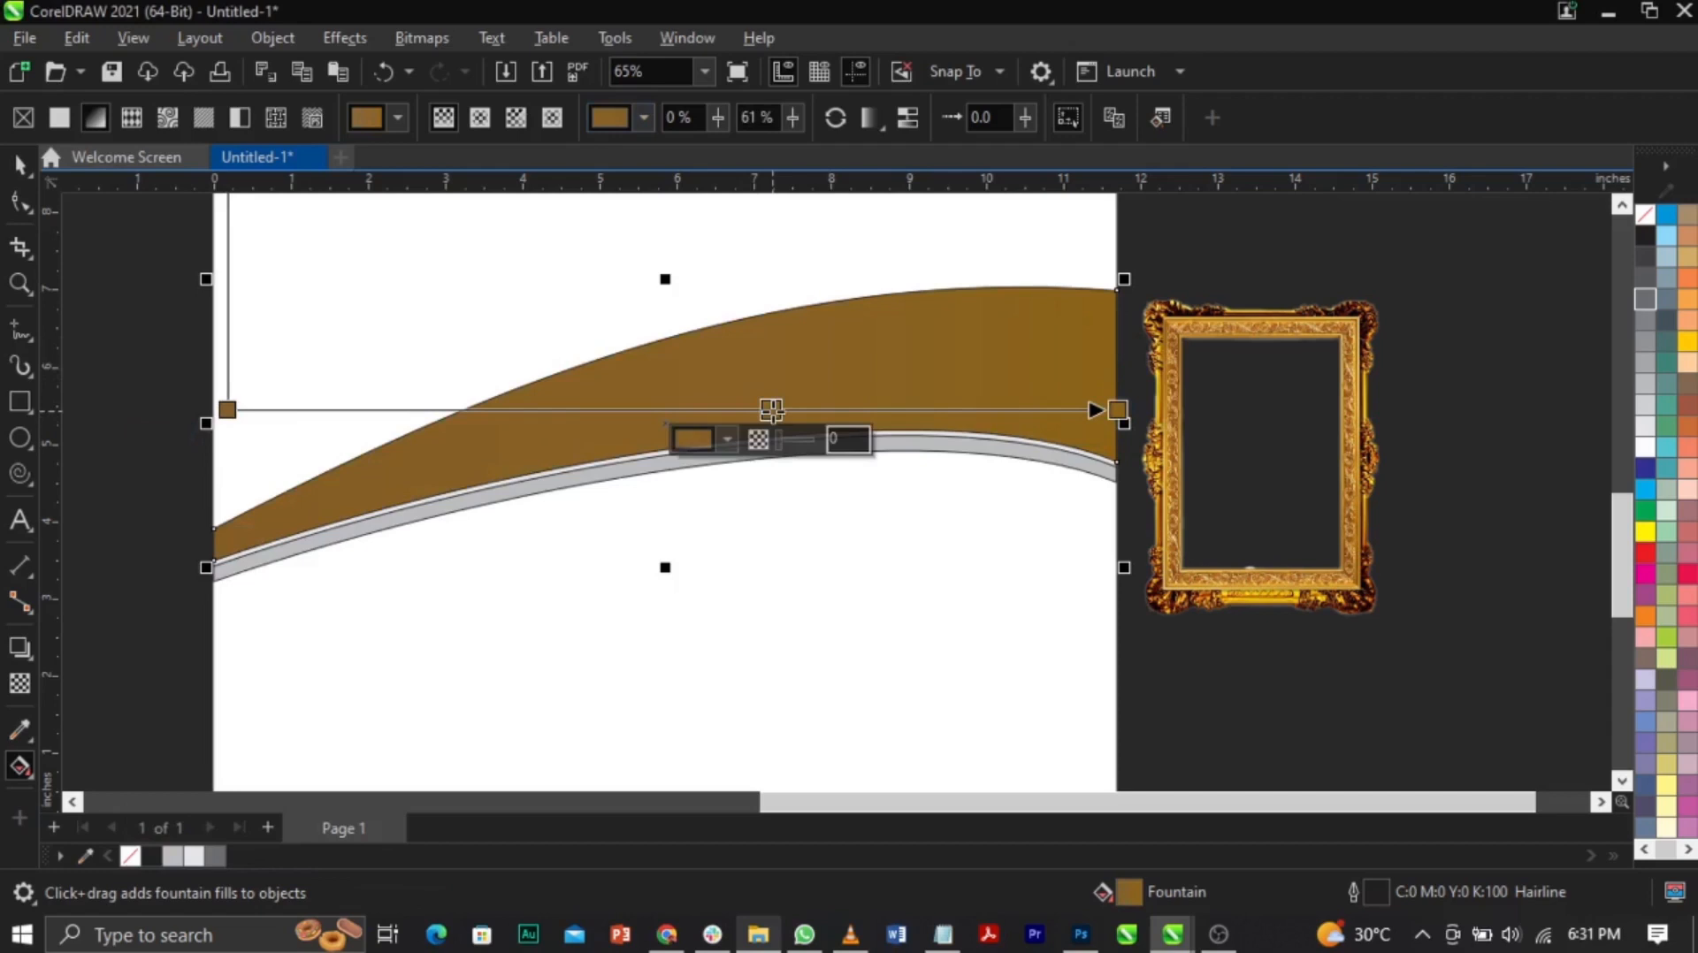
click(726, 439)
drag(730, 583, 725, 554)
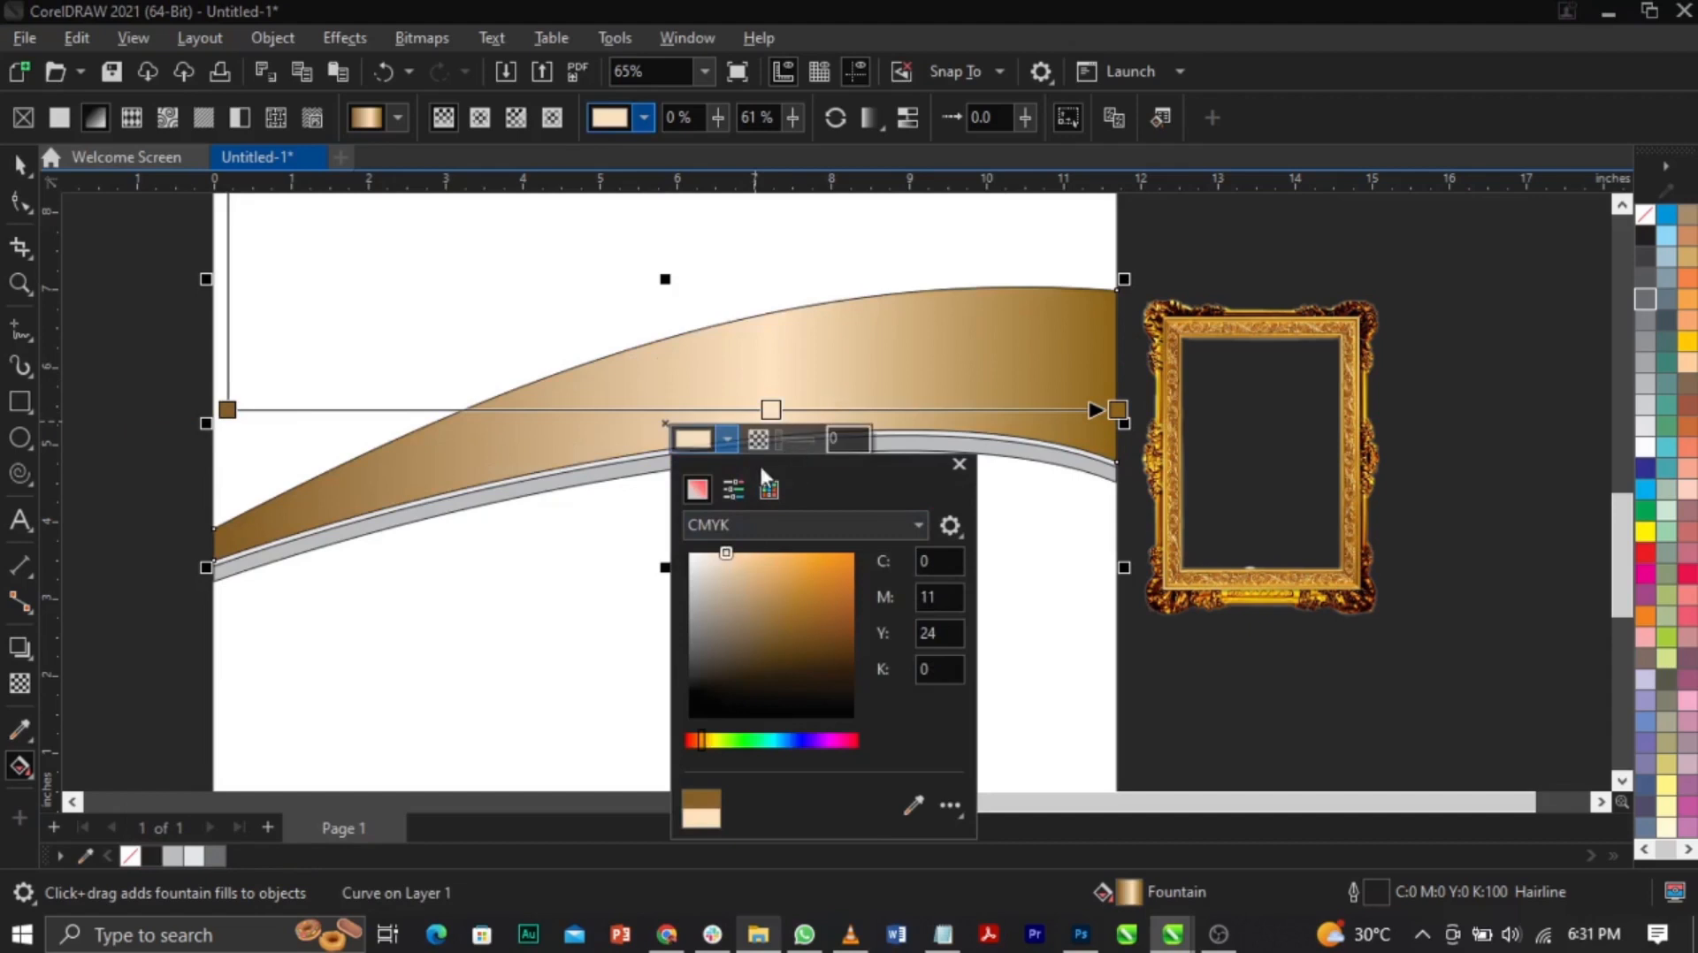
click(703, 741)
drag(726, 556, 735, 554)
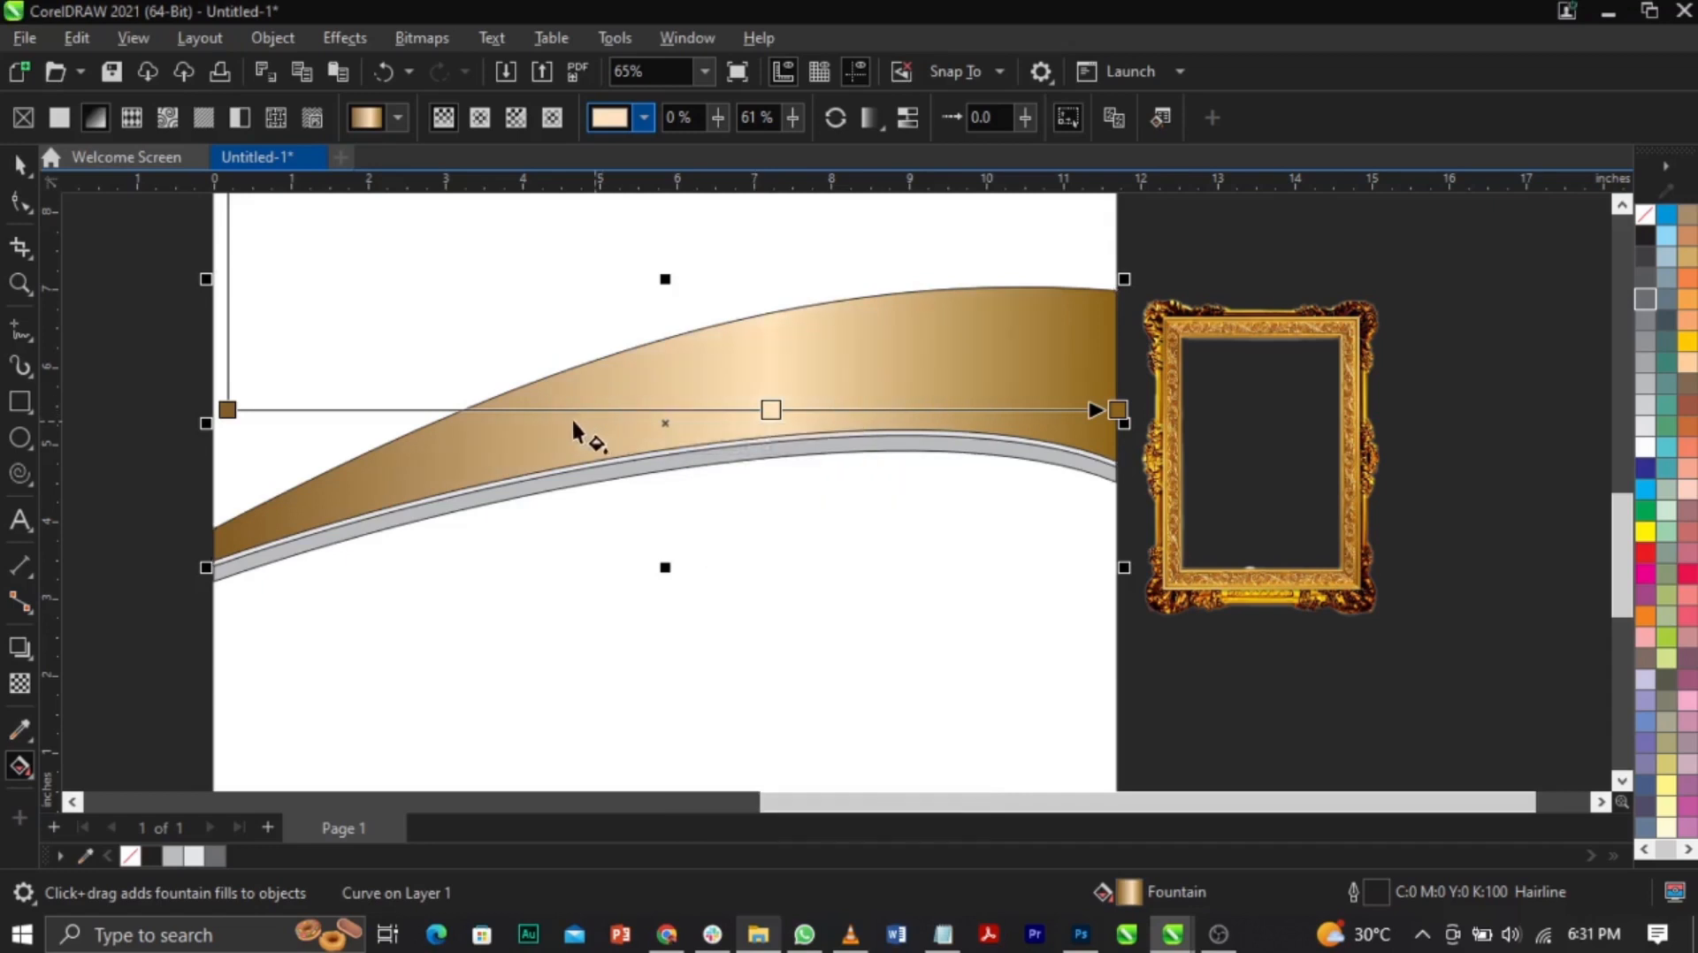
Step: Add a dark brown stop at 33%, sampling its colour from the band
double_click(522, 408)
click(464, 444)
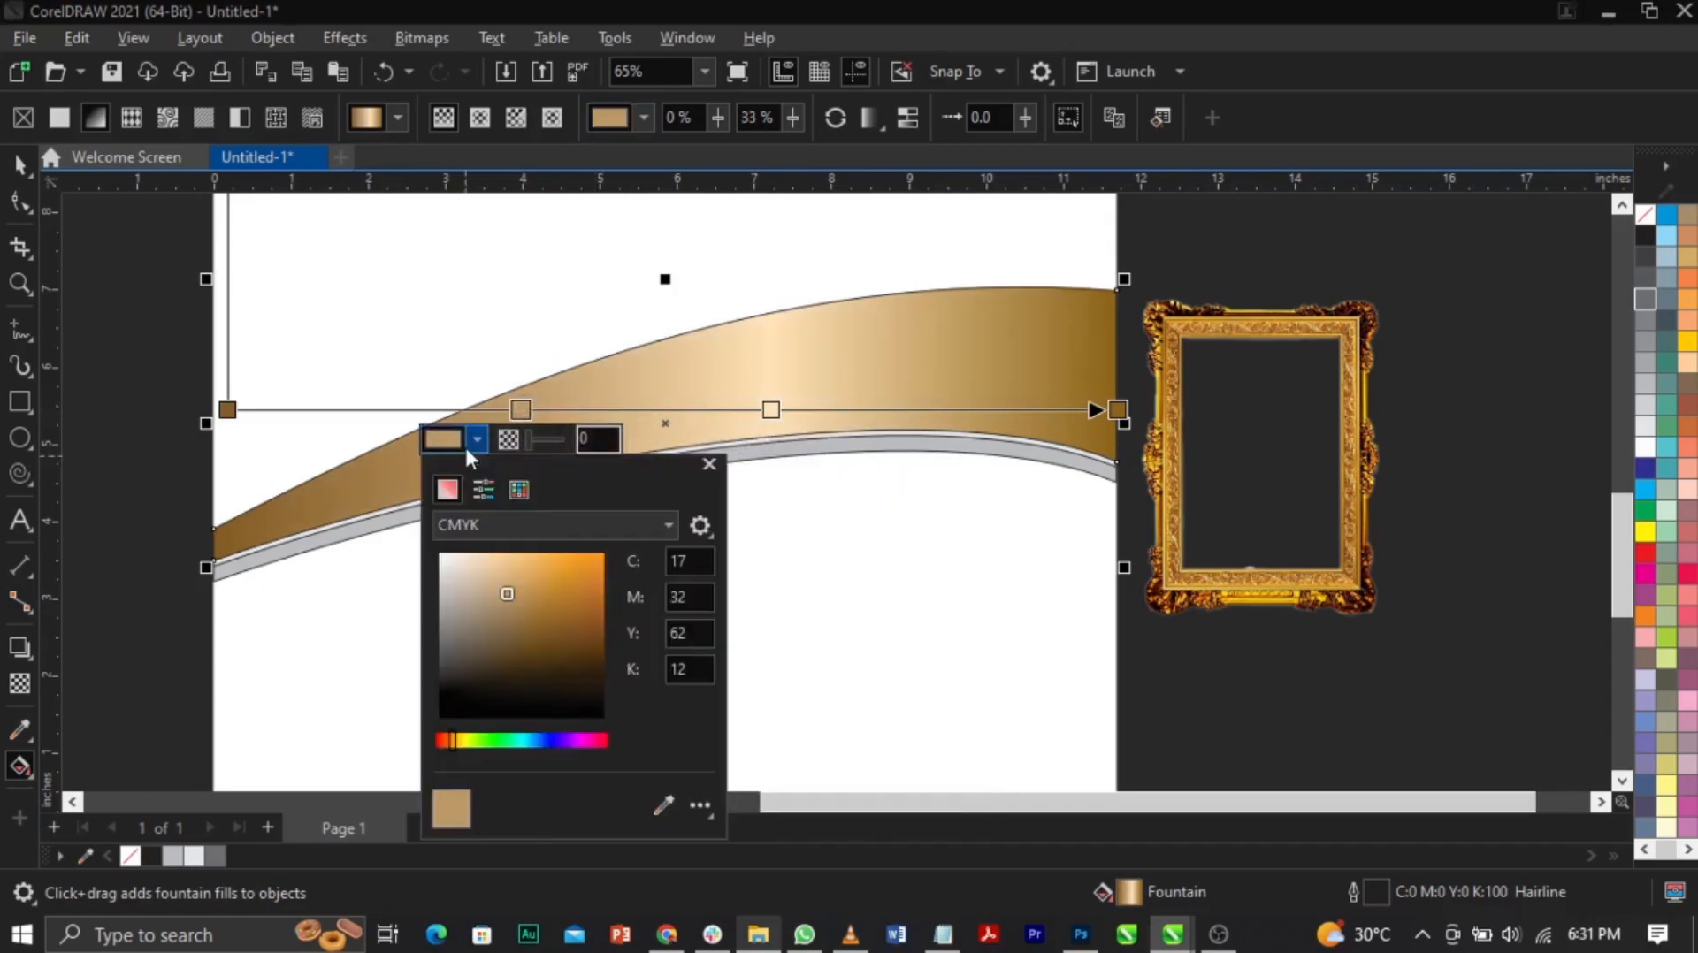
click(664, 803)
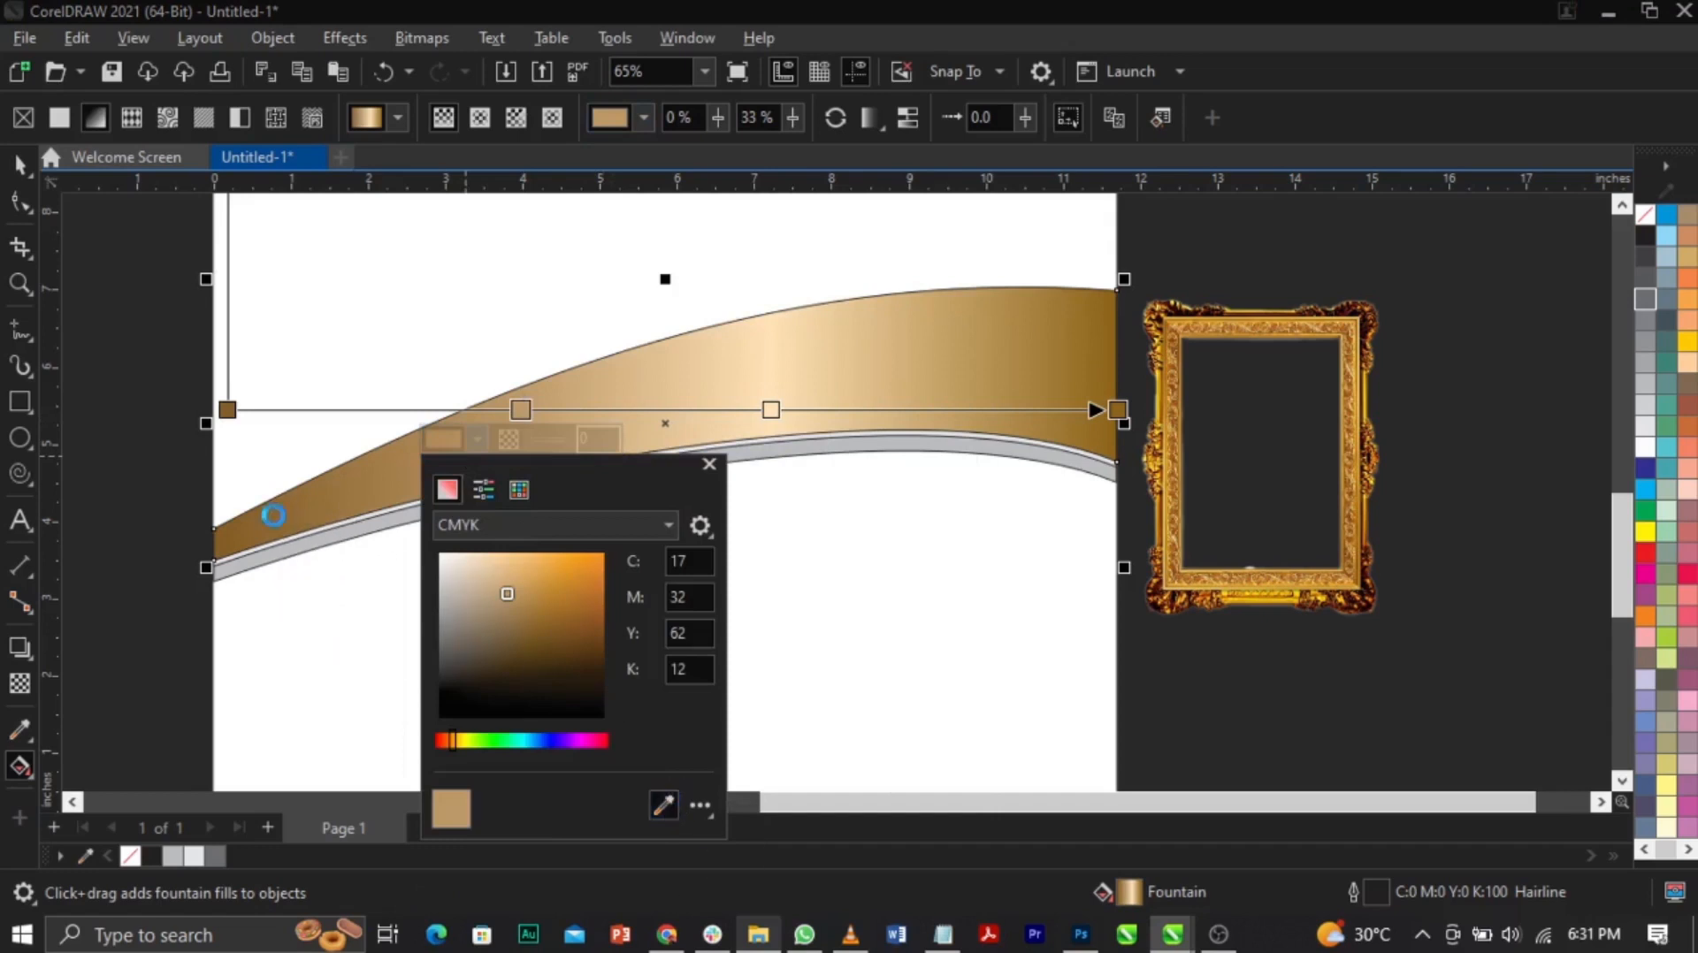
click(270, 511)
Step: Reposition the cream highlight near 75% and slide the dark brown stop toward the middle
drag(790, 413, 911, 413)
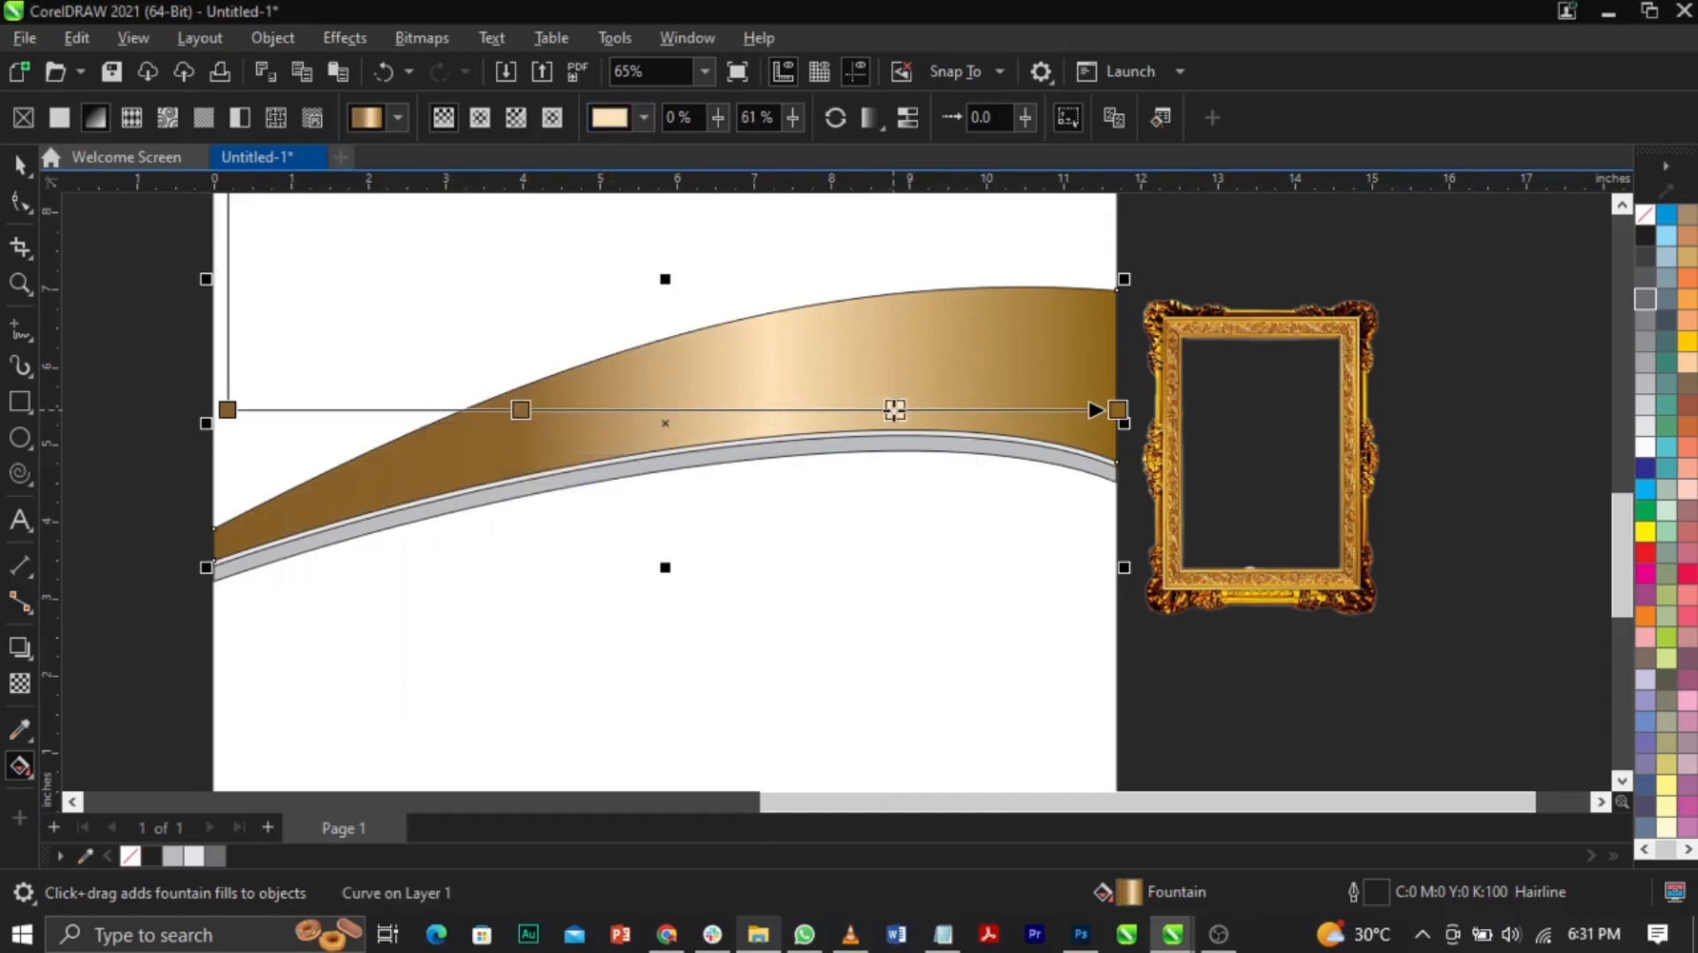
drag(519, 409, 690, 410)
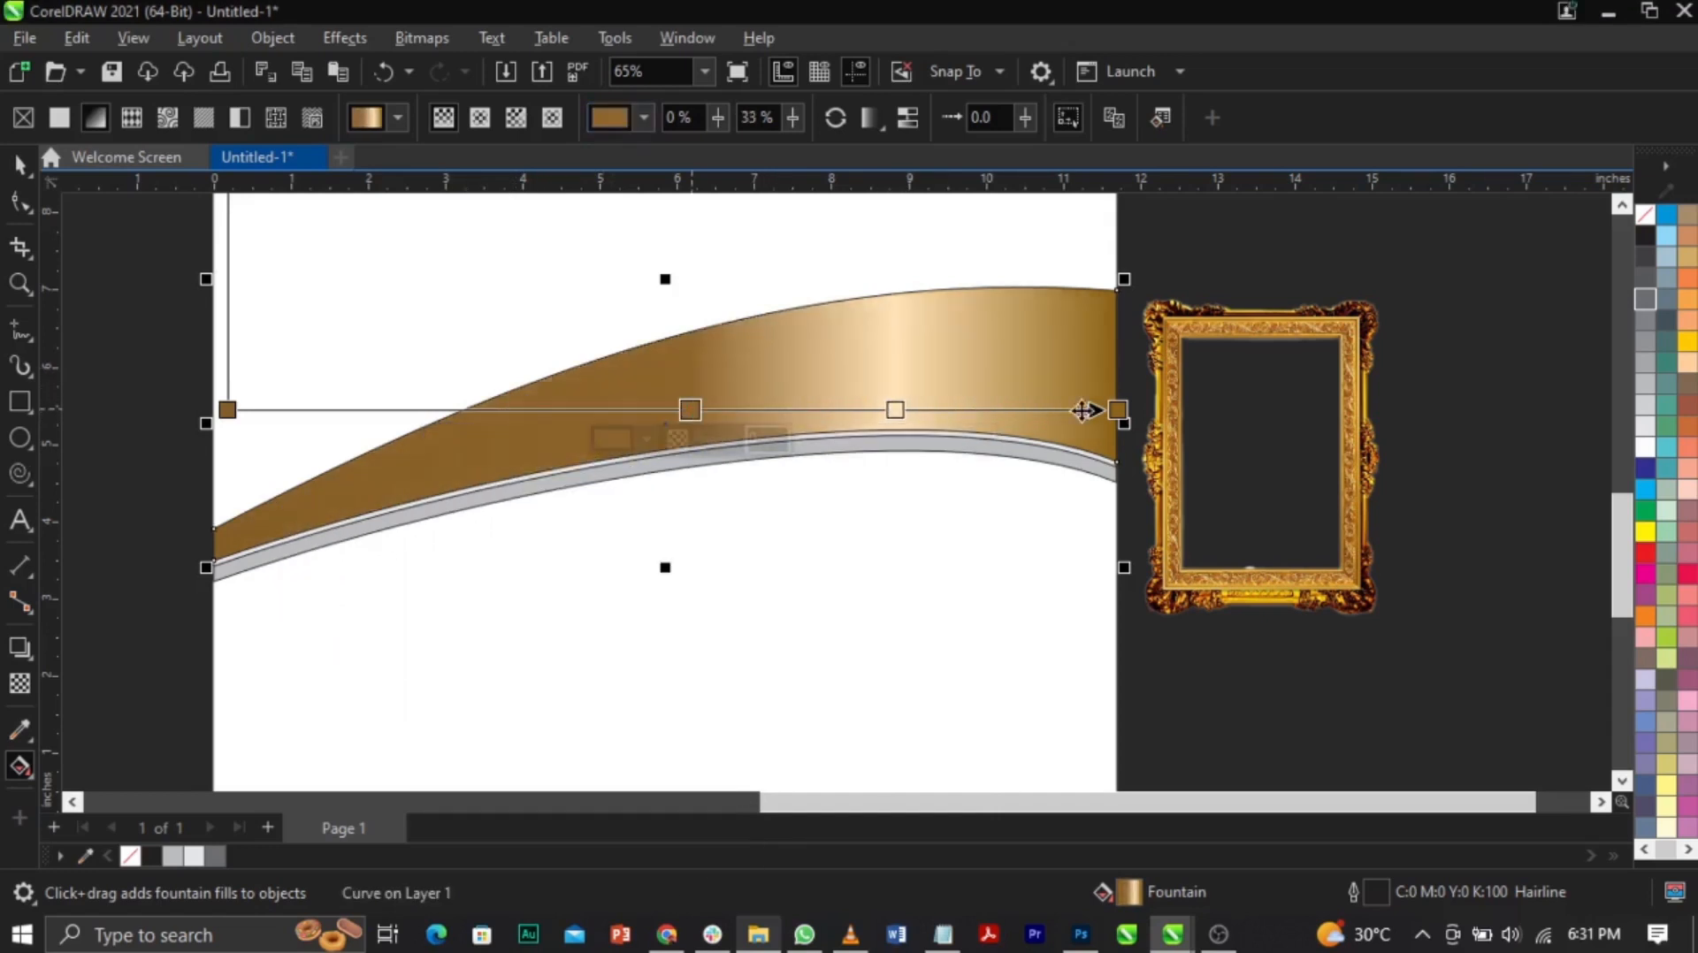
drag(1037, 410, 852, 409)
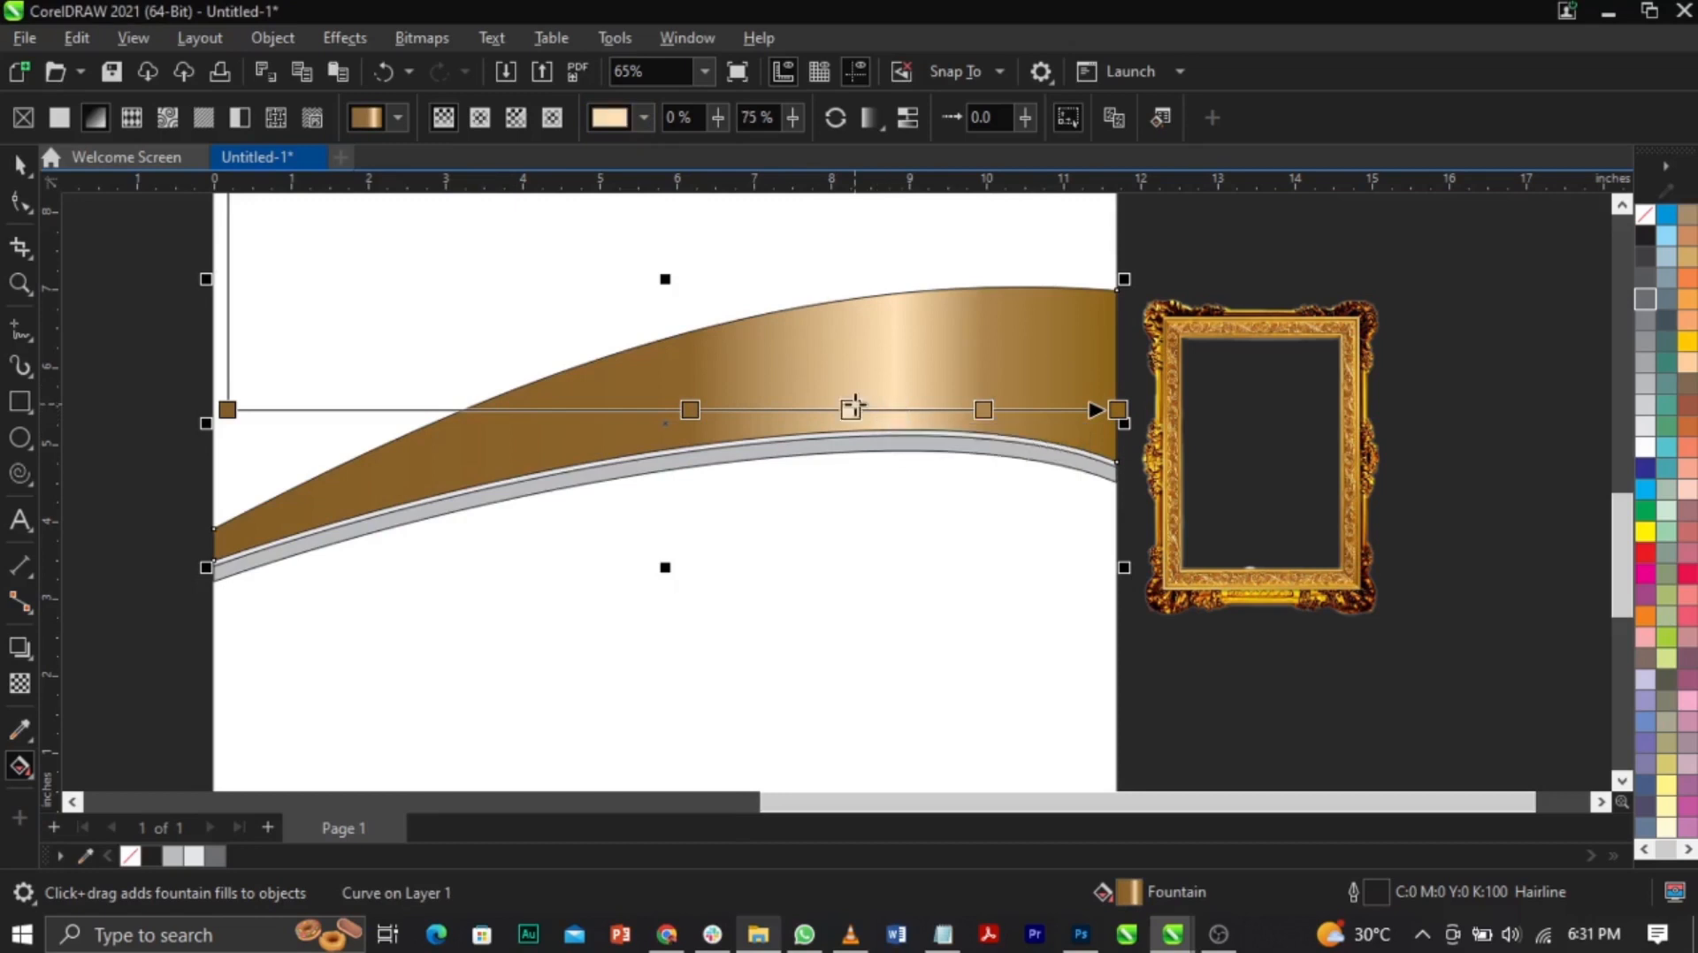
drag(978, 407, 956, 409)
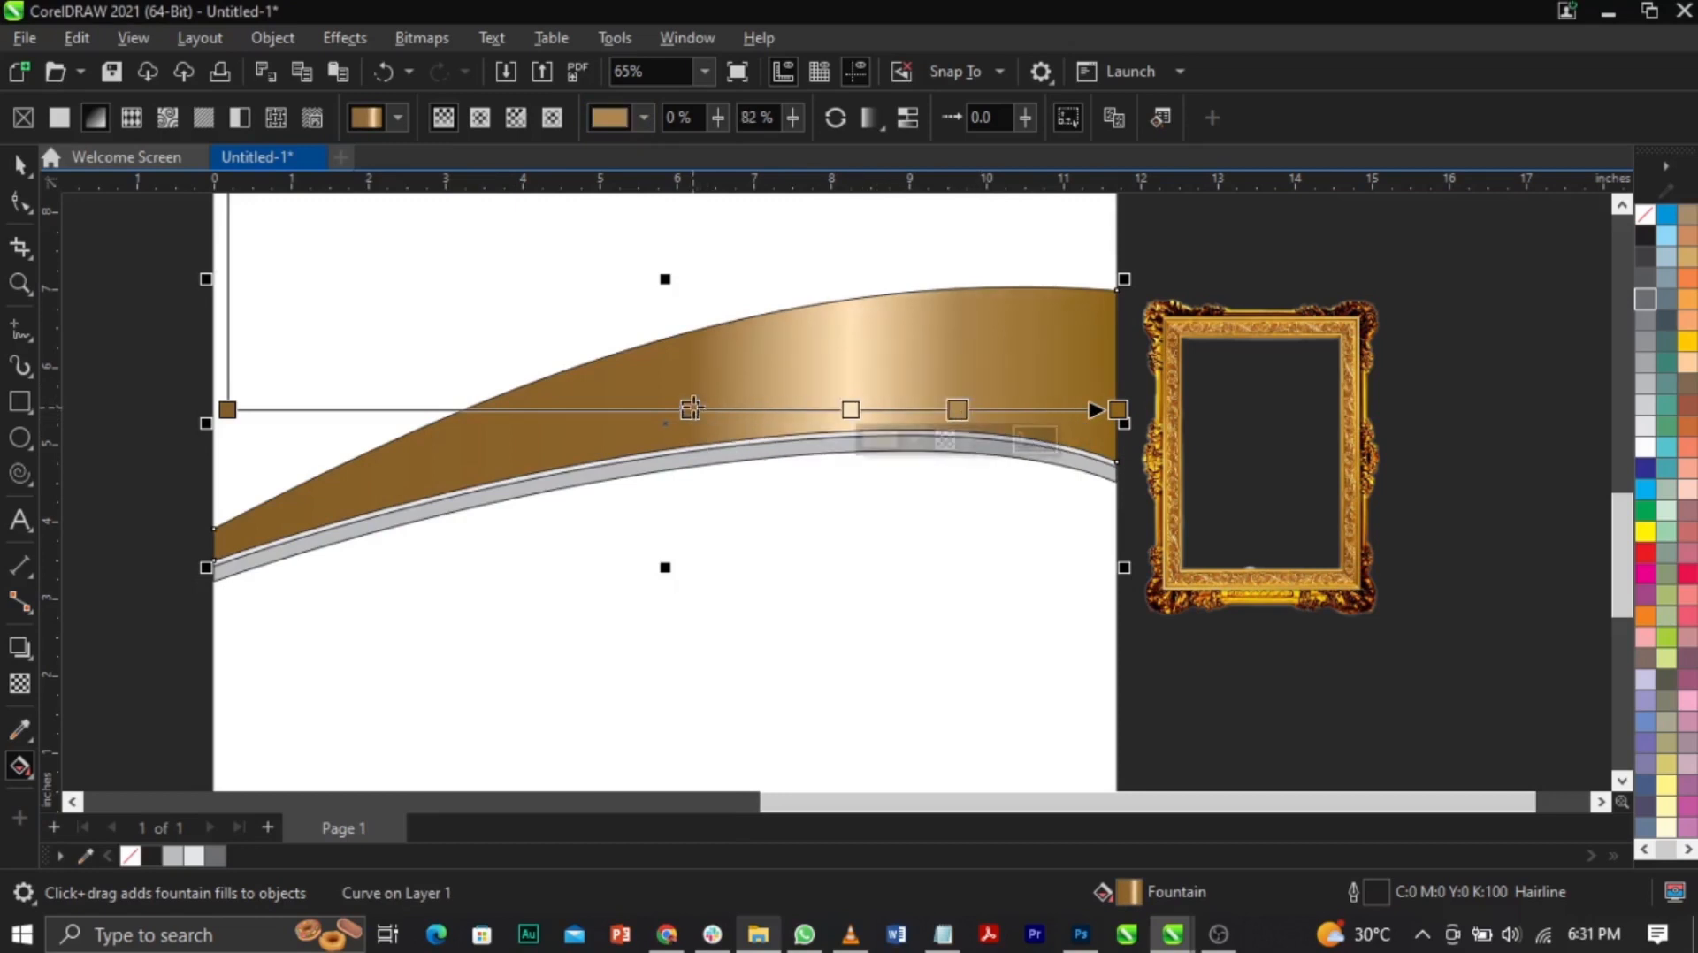
drag(691, 409, 698, 409)
Step: Lighten both end colours of the gradient to softer browns
click(228, 409)
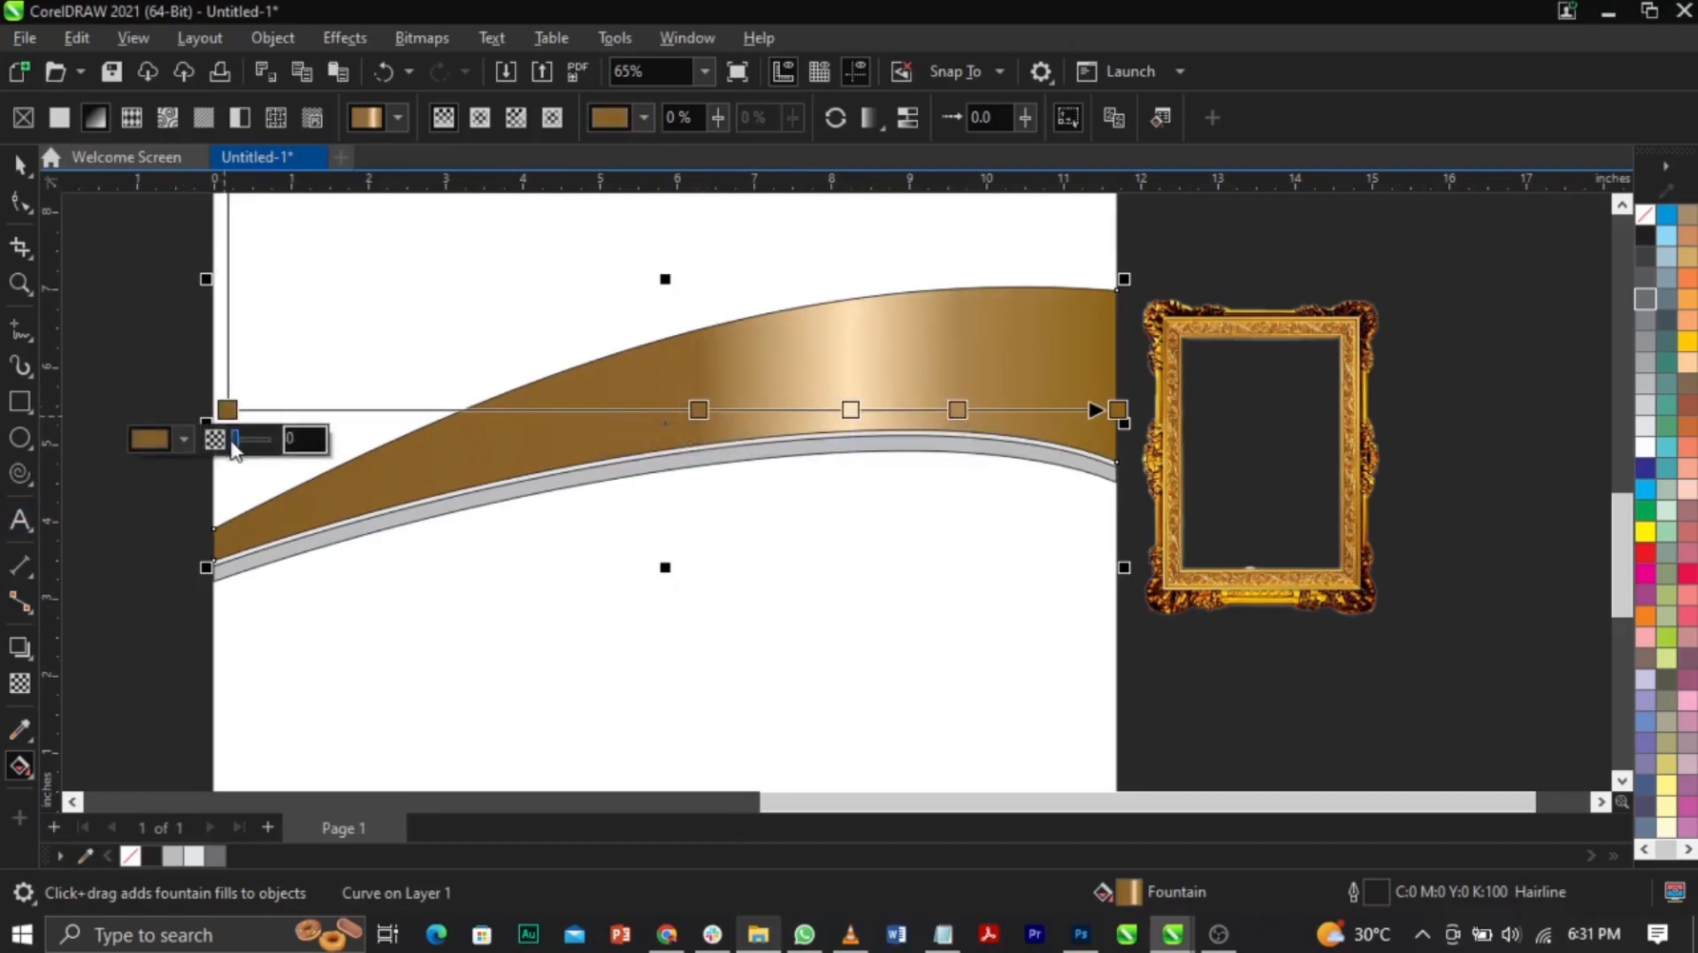
click(183, 439)
drag(241, 628, 253, 608)
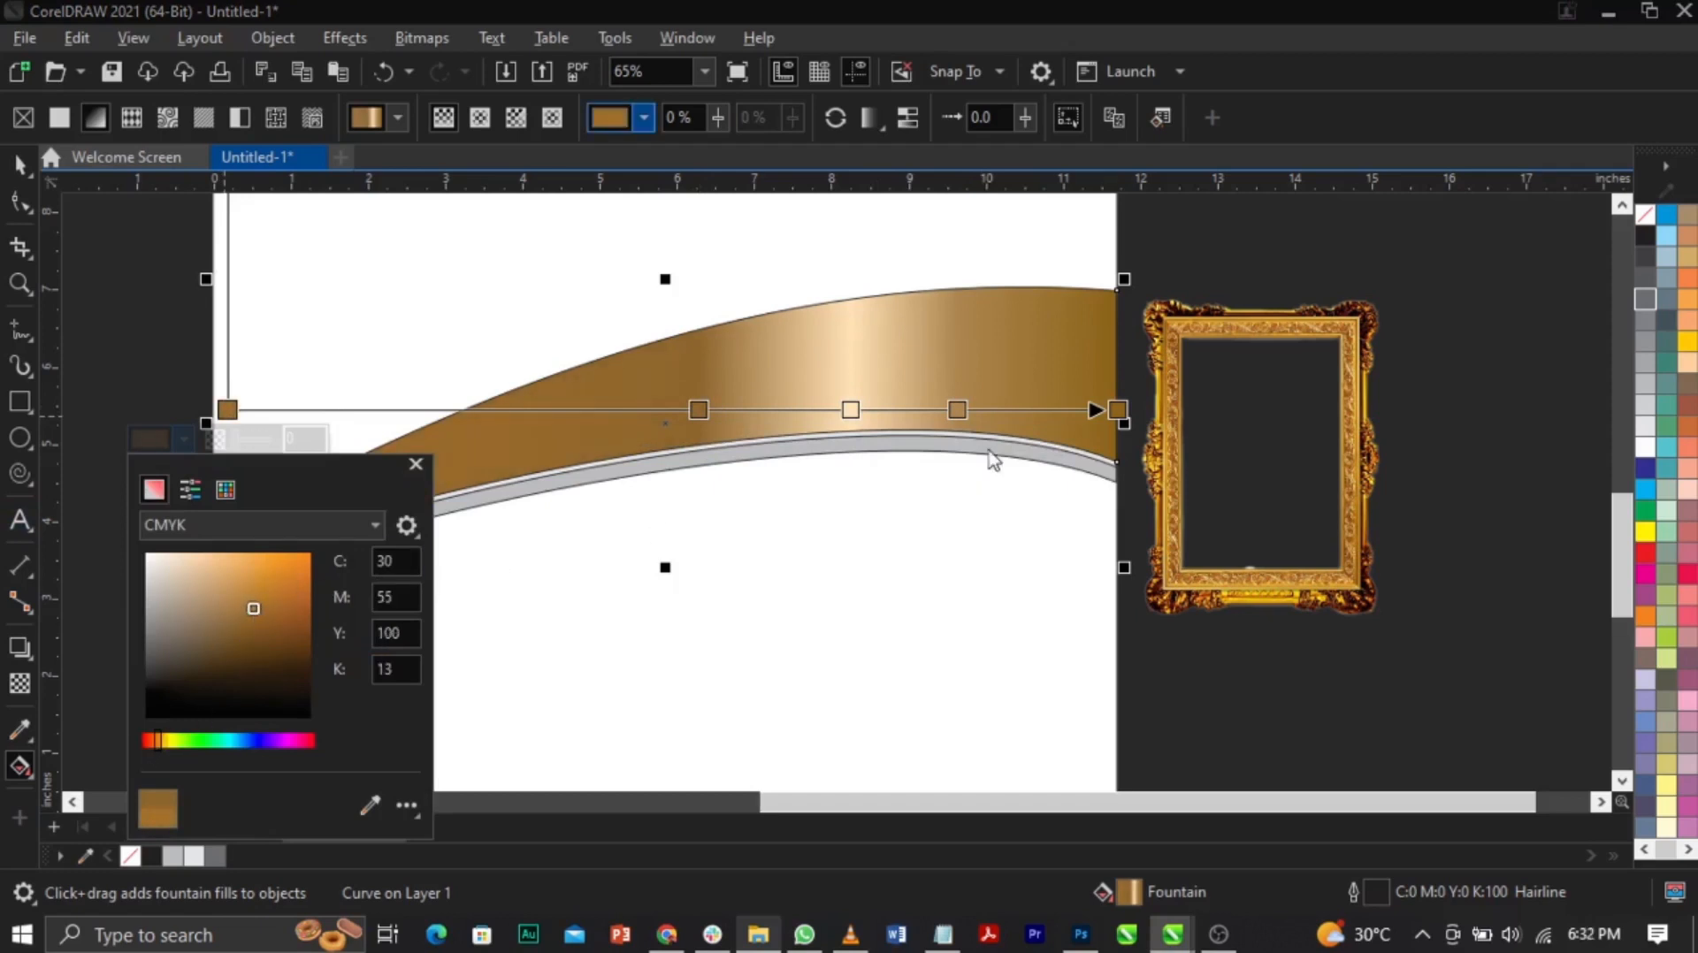
click(1116, 410)
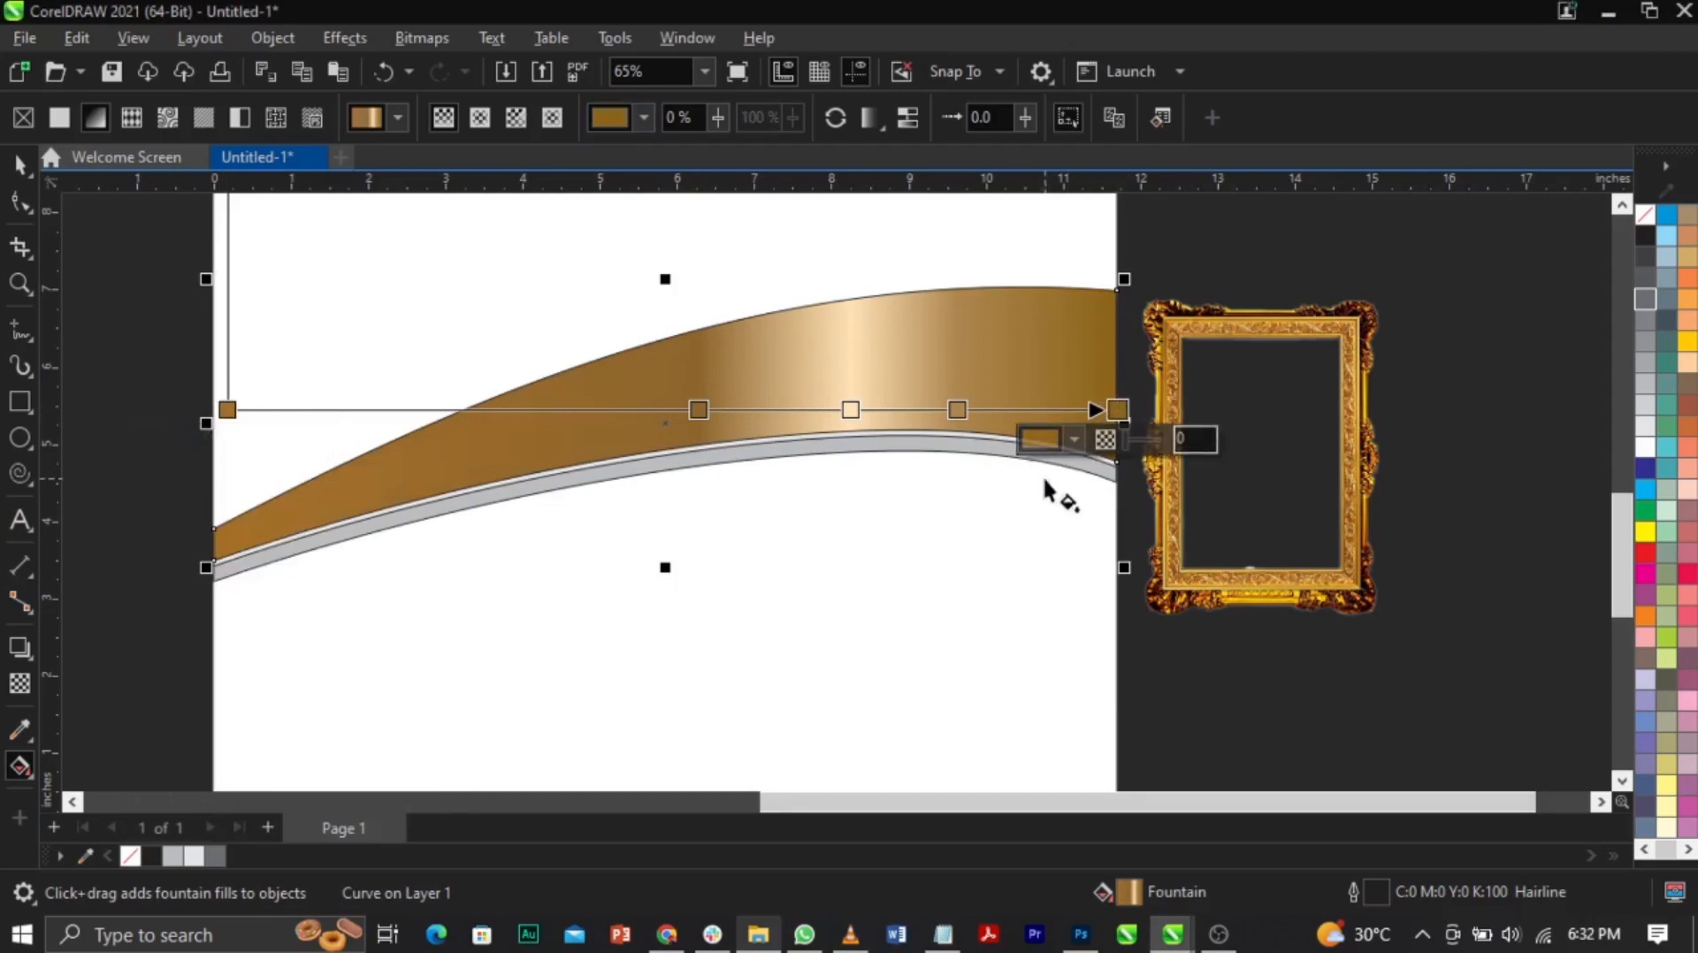
click(1073, 439)
drag(1154, 590, 1138, 619)
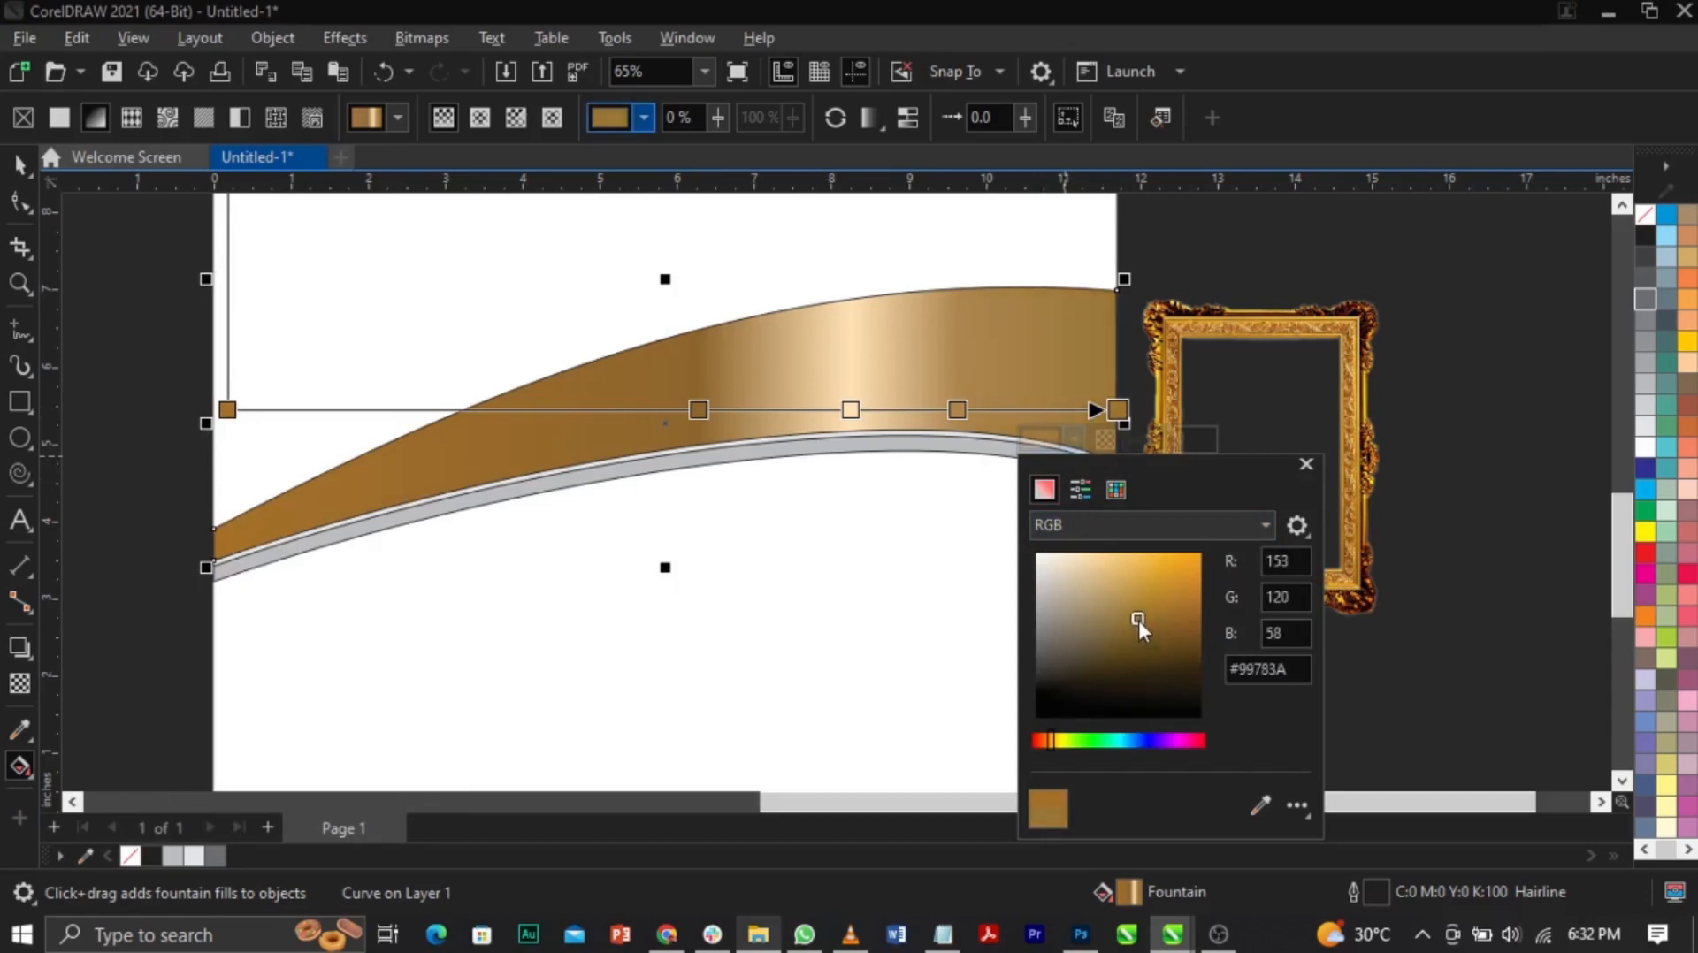
click(885, 366)
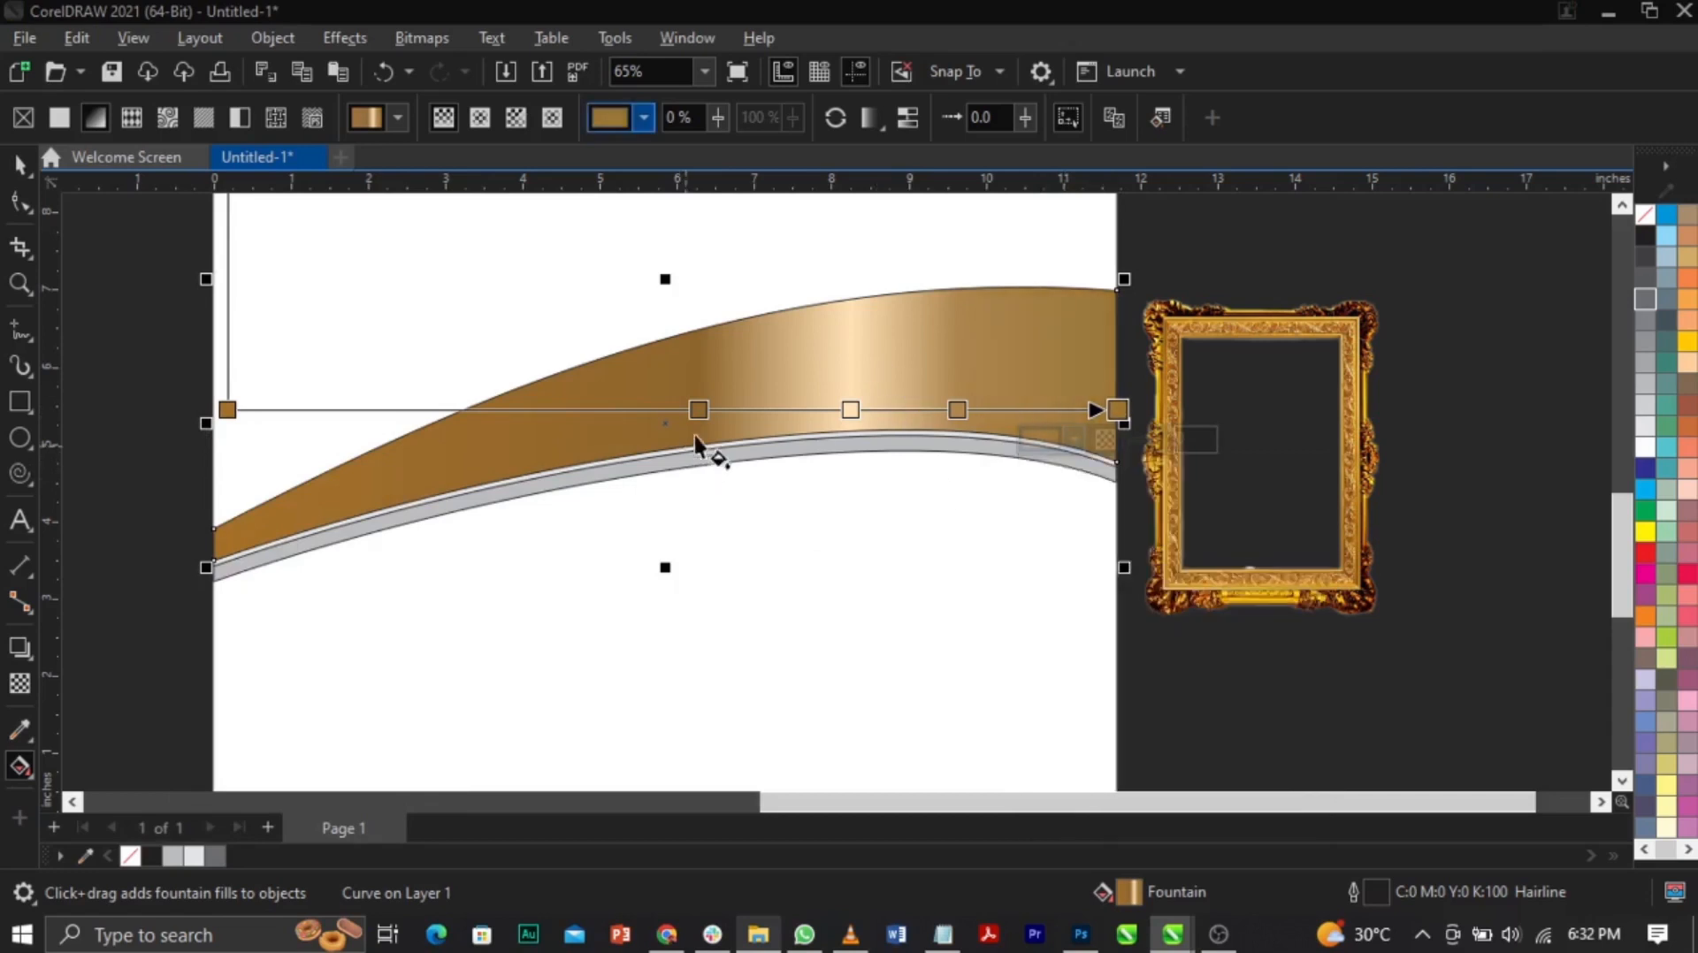
Step: Add three more colour stops around the centre of the gradient
double_click(789, 409)
double_click(645, 409)
drag(699, 409, 708, 409)
double_click(752, 409)
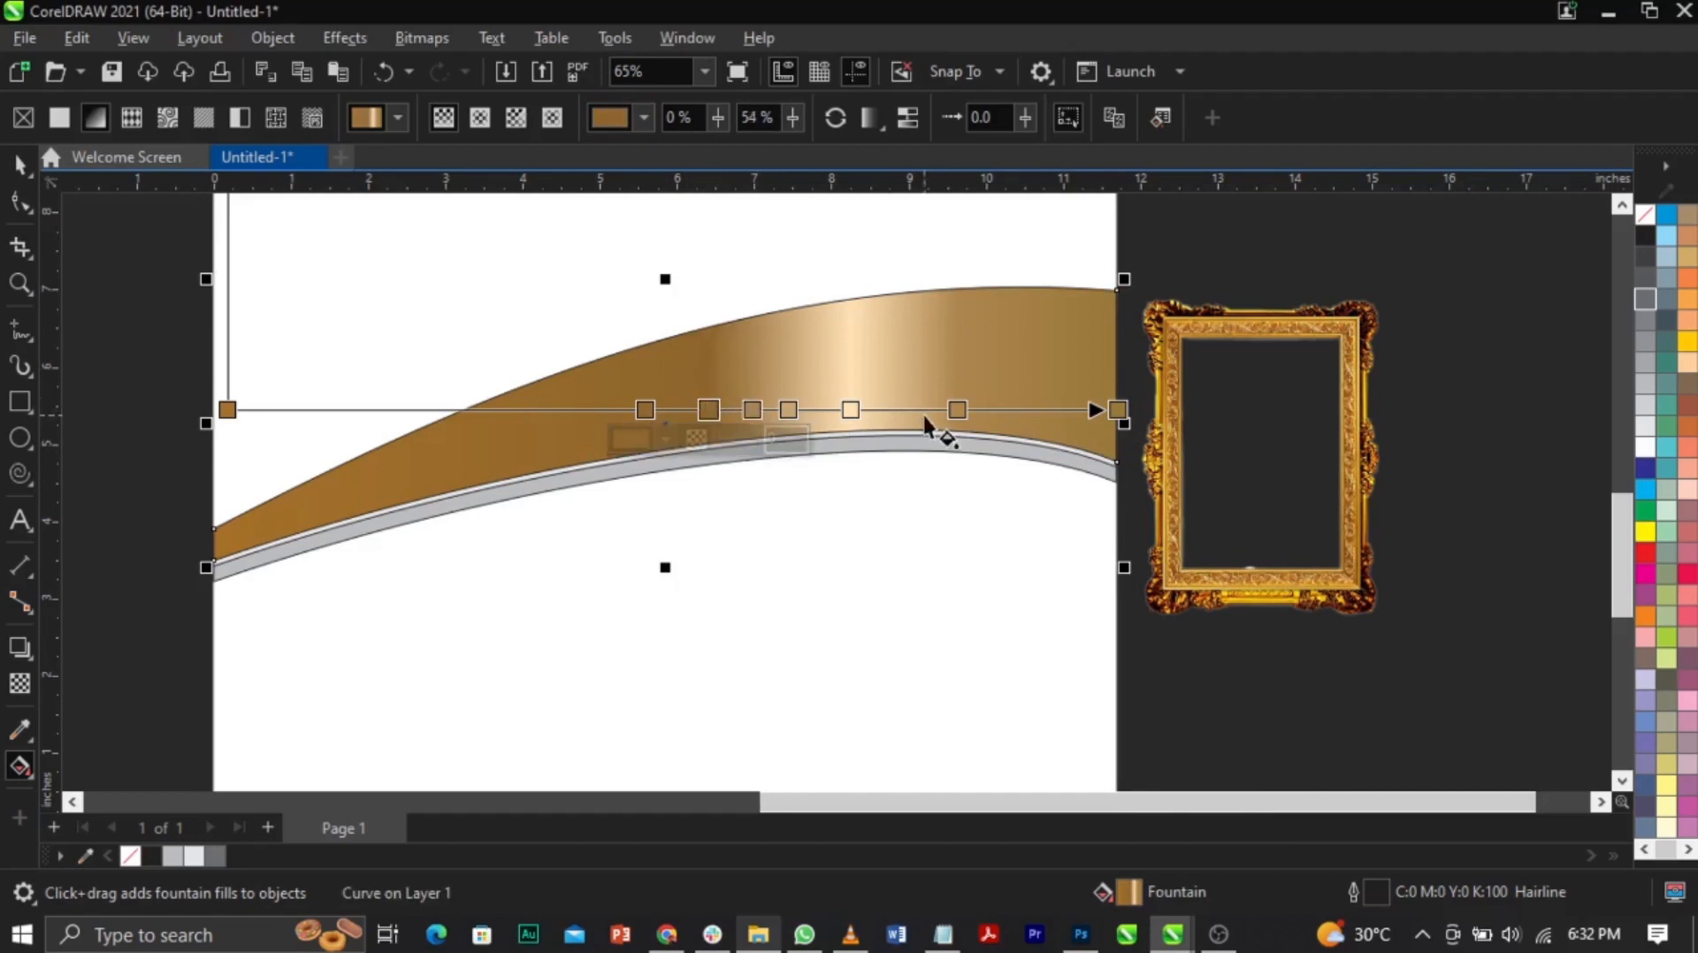
Step: Add a stop at 72%, make the 59% stop dark brown, then remove a surplus stop
double_click(868, 409)
click(753, 410)
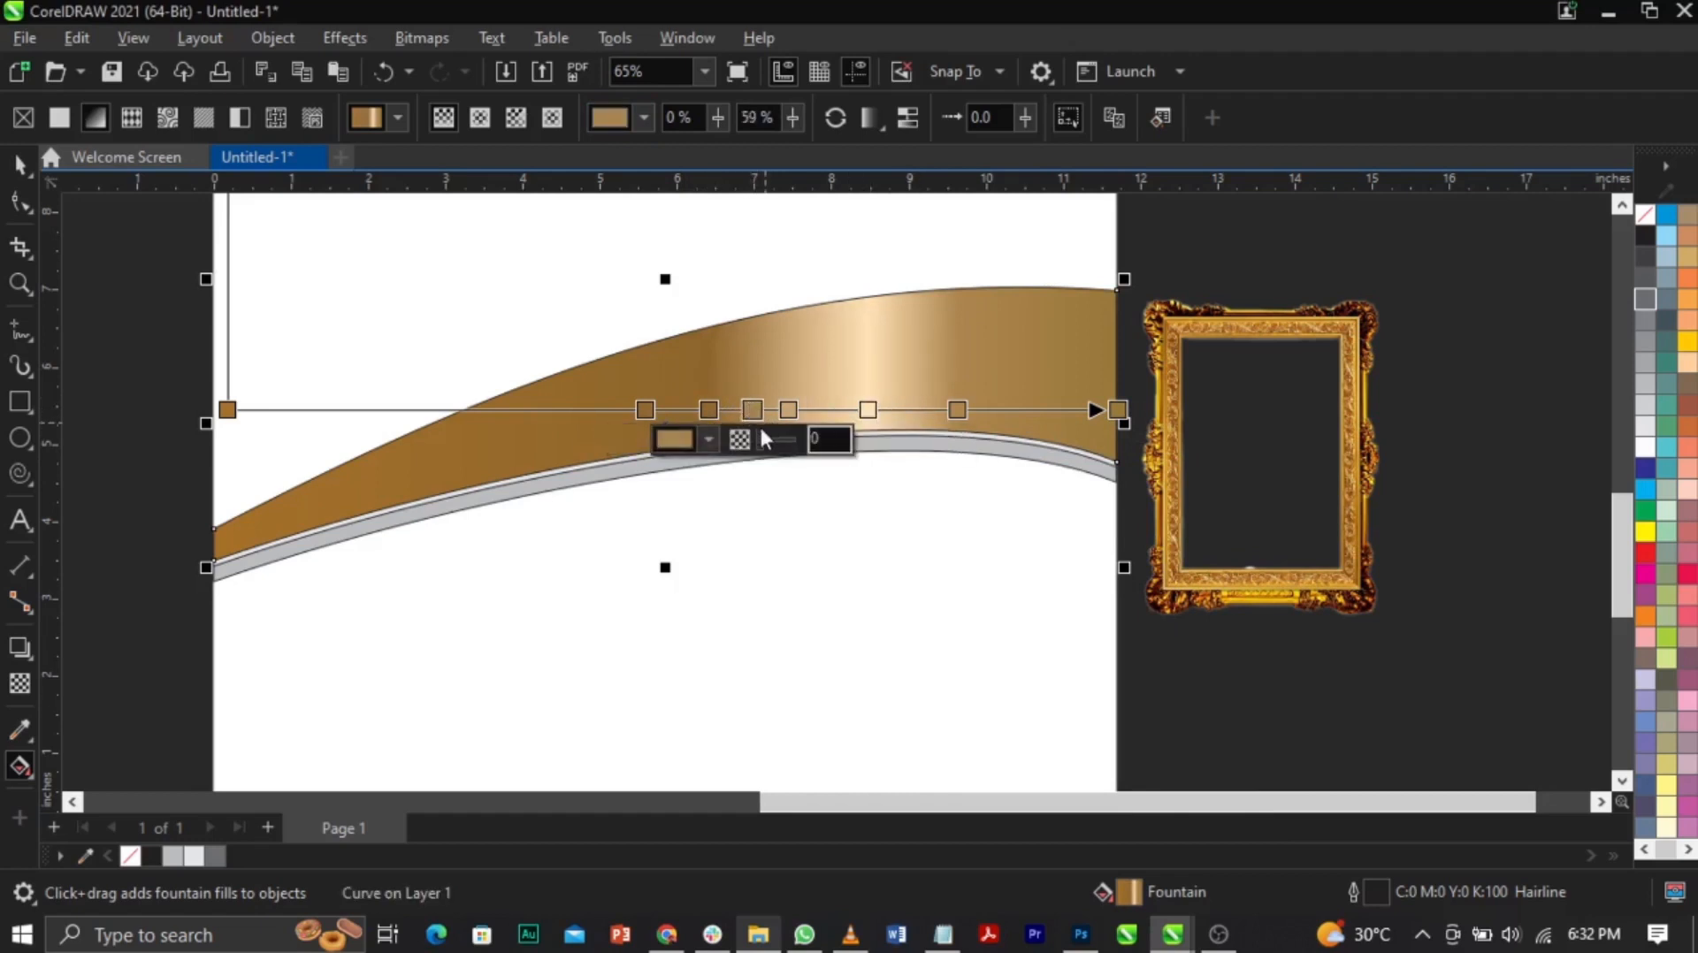
click(708, 440)
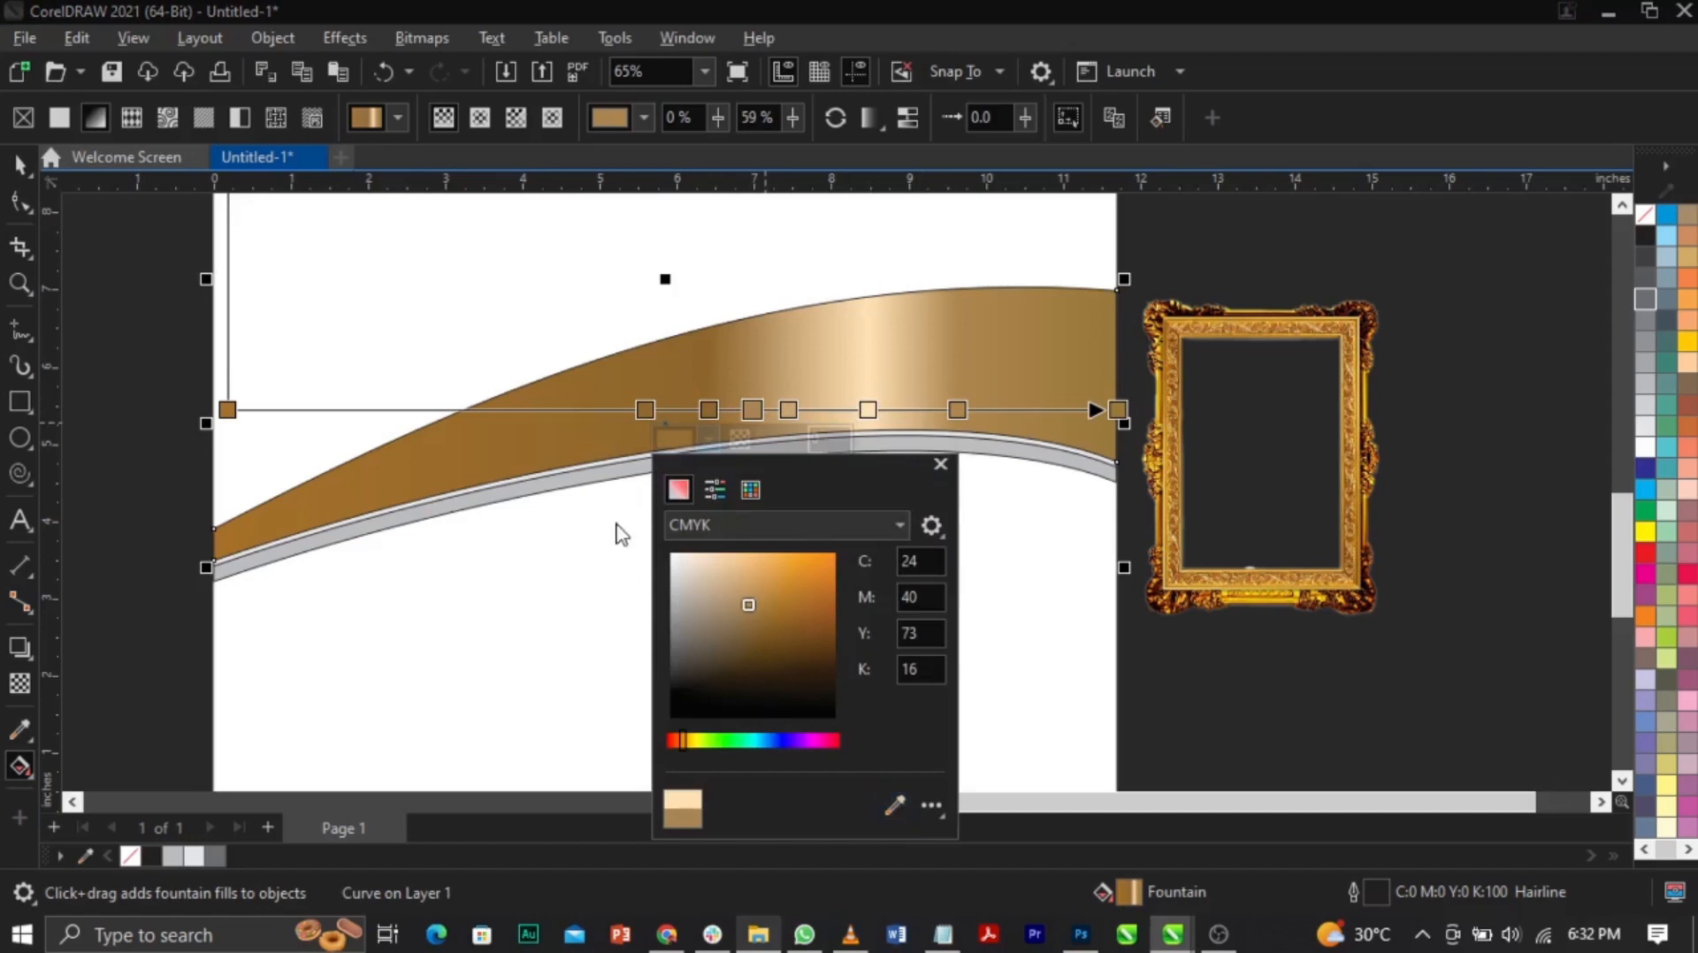
click(894, 805)
click(589, 419)
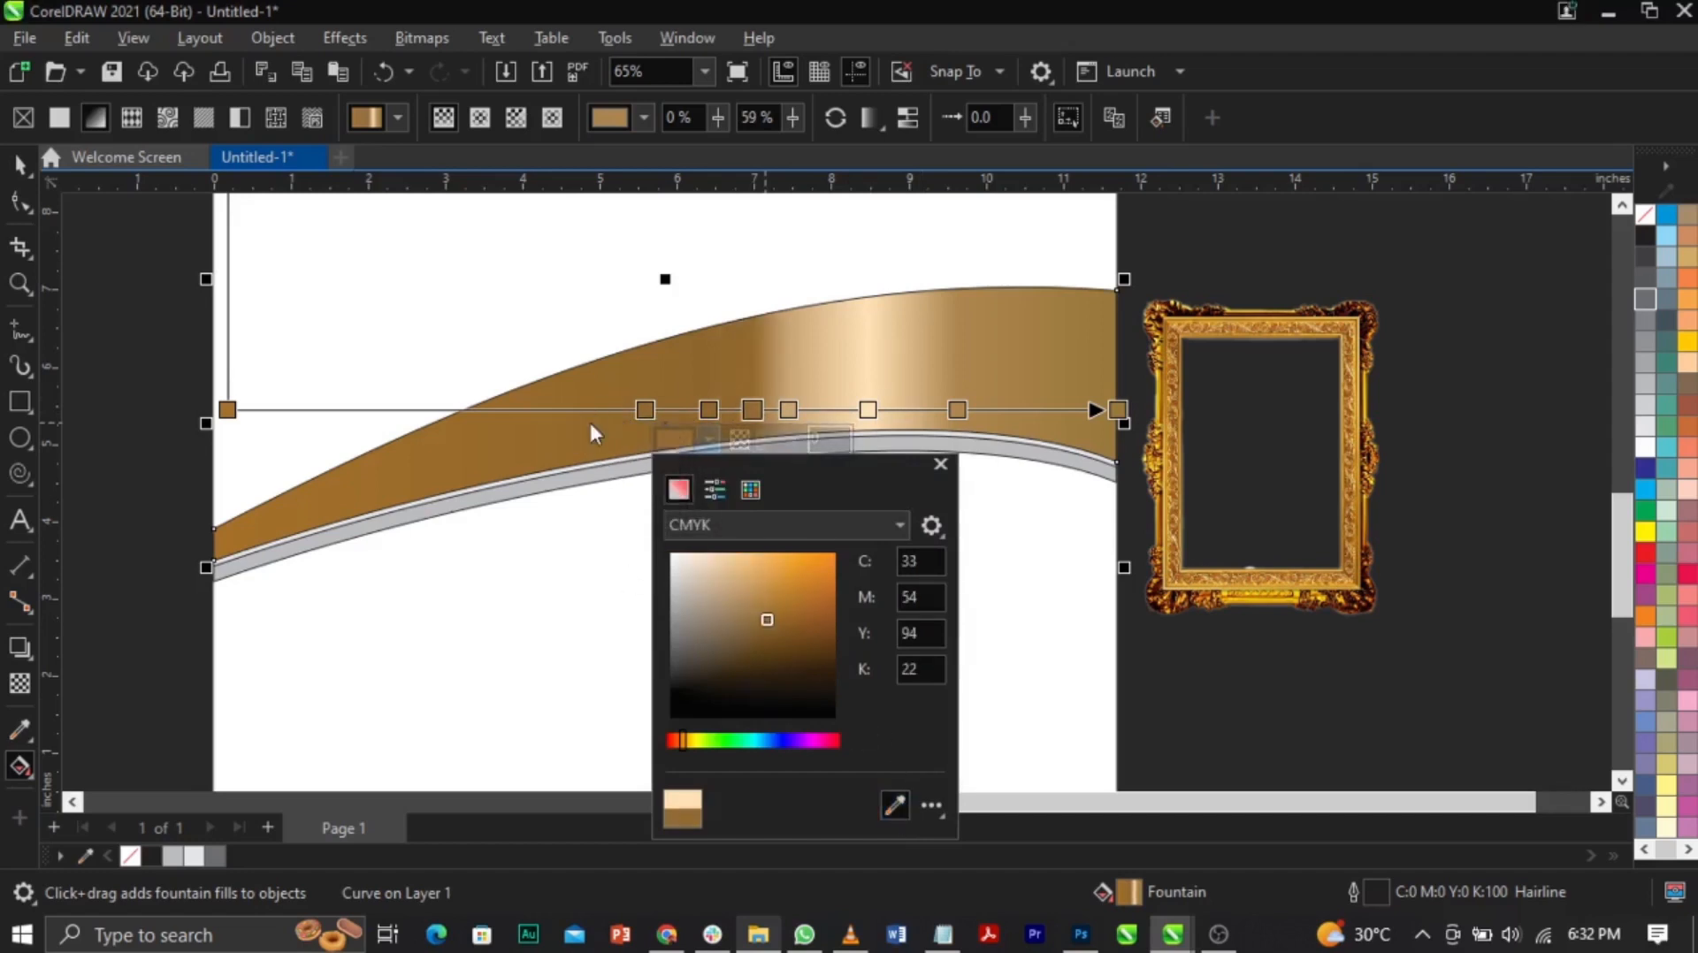
click(759, 404)
double_click(752, 409)
drag(788, 410, 734, 410)
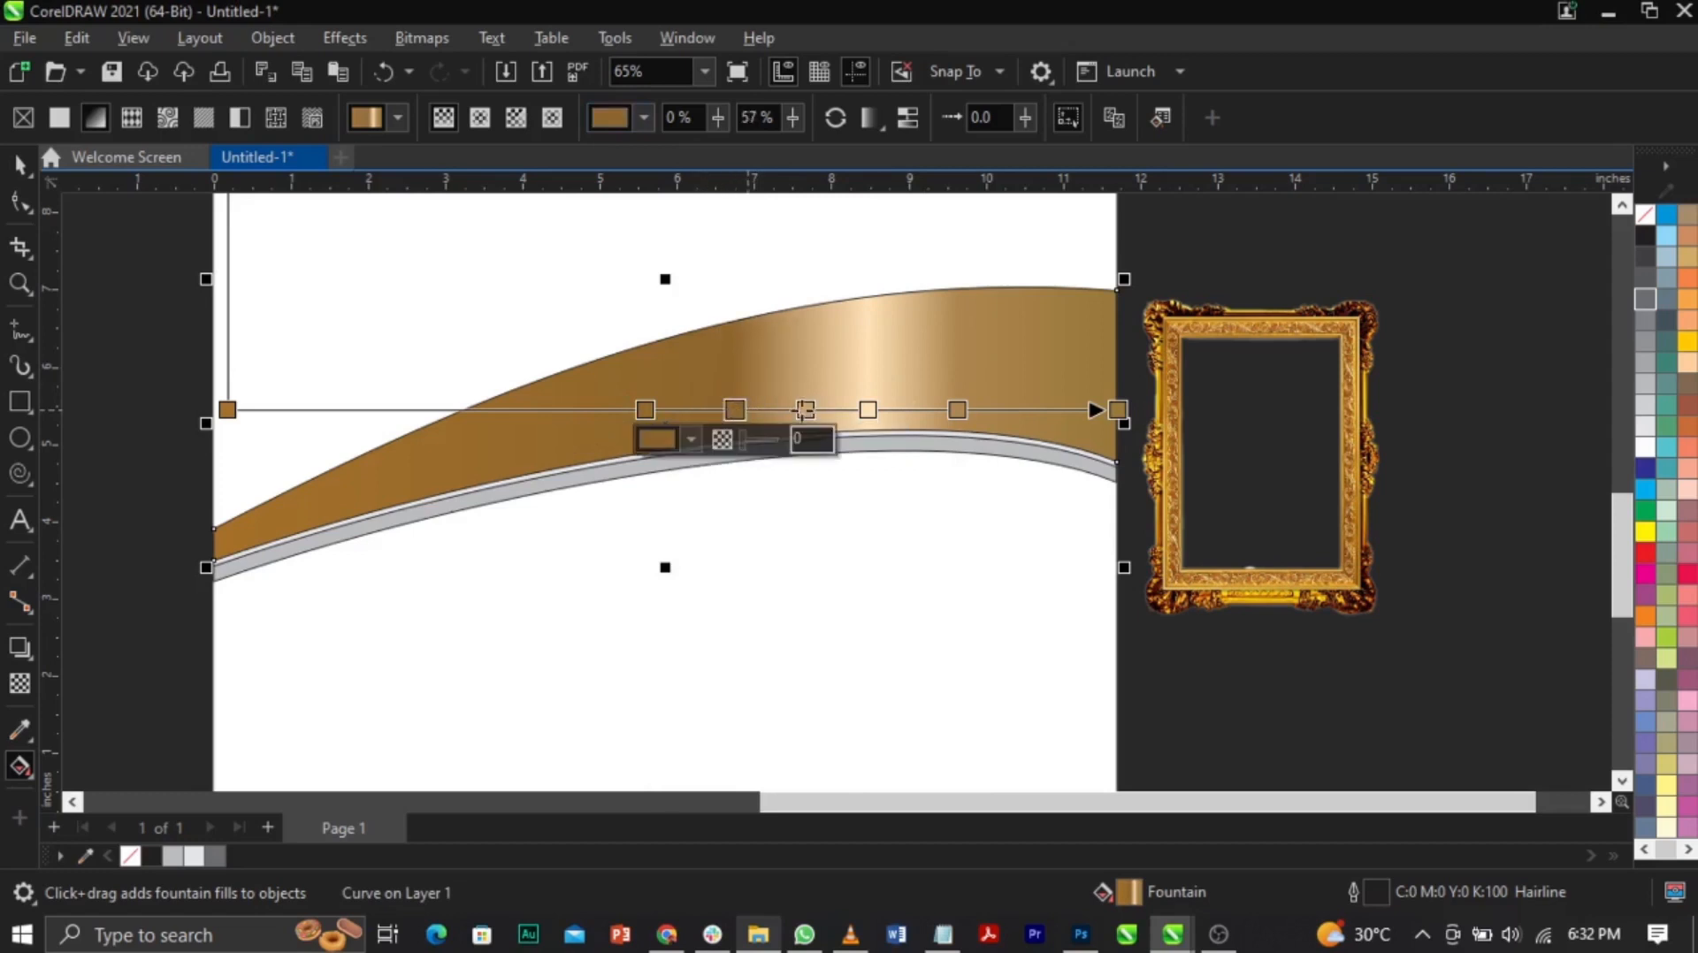
Step: Turn the 72% stop into a richer, warmer pale gold
click(868, 410)
click(823, 440)
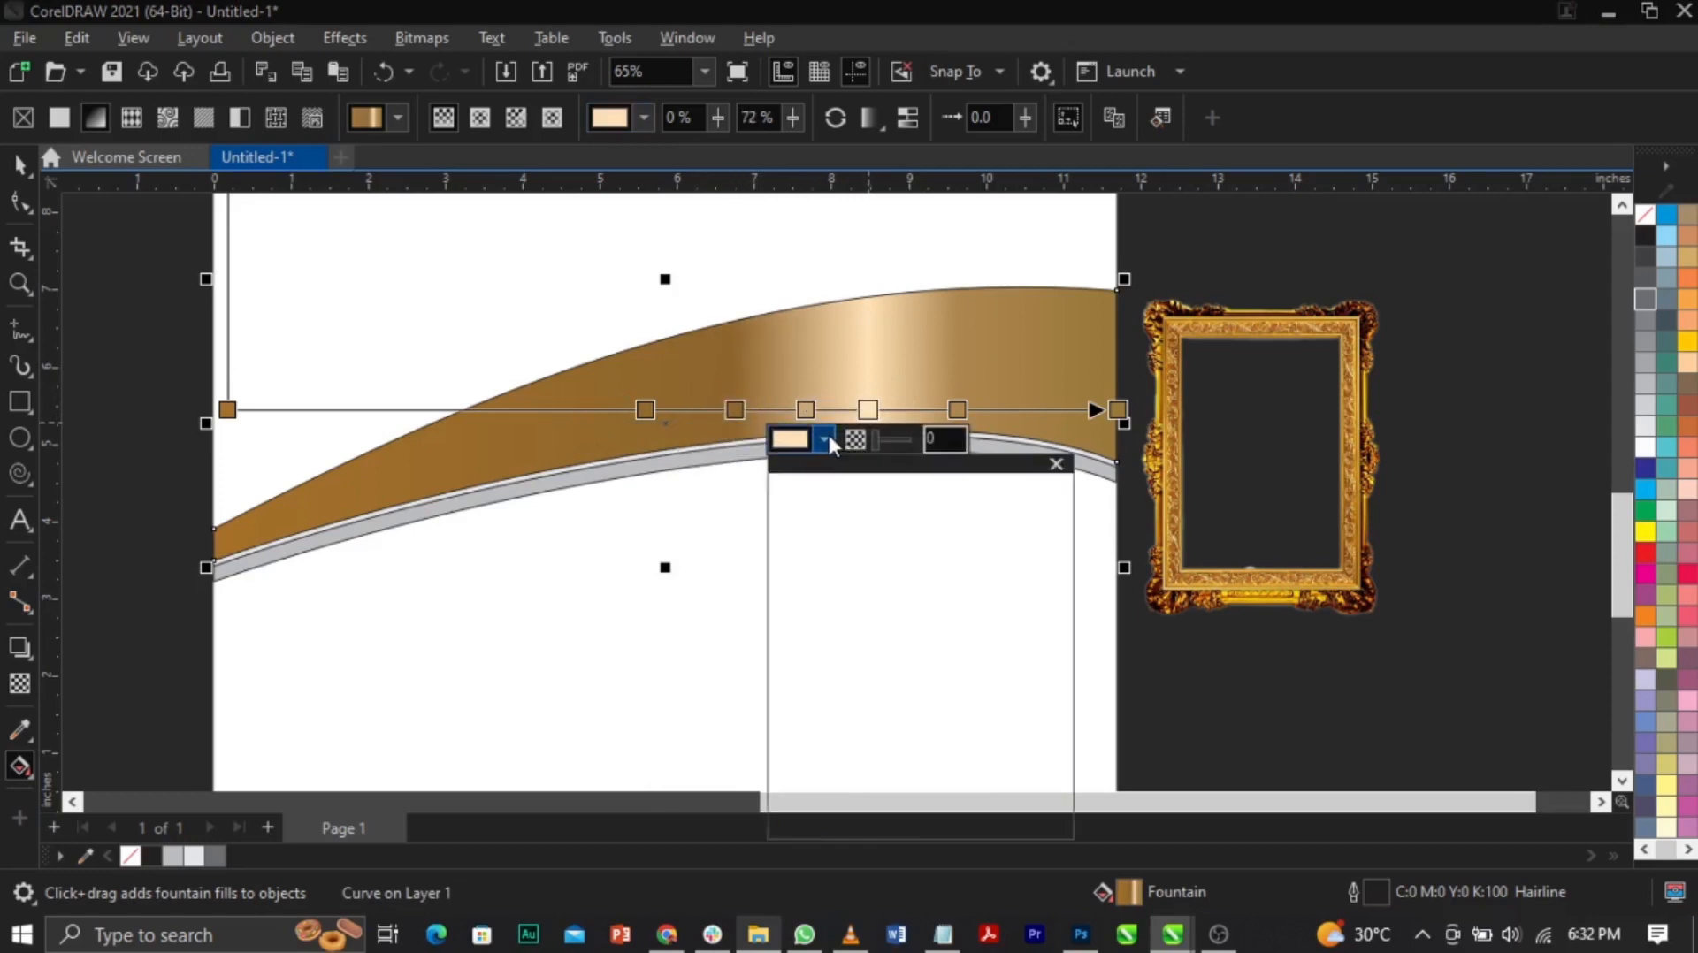
mouse_move(831, 556)
mouse_down()
mouse_move(853, 563)
mouse_move(836, 564)
mouse_up()
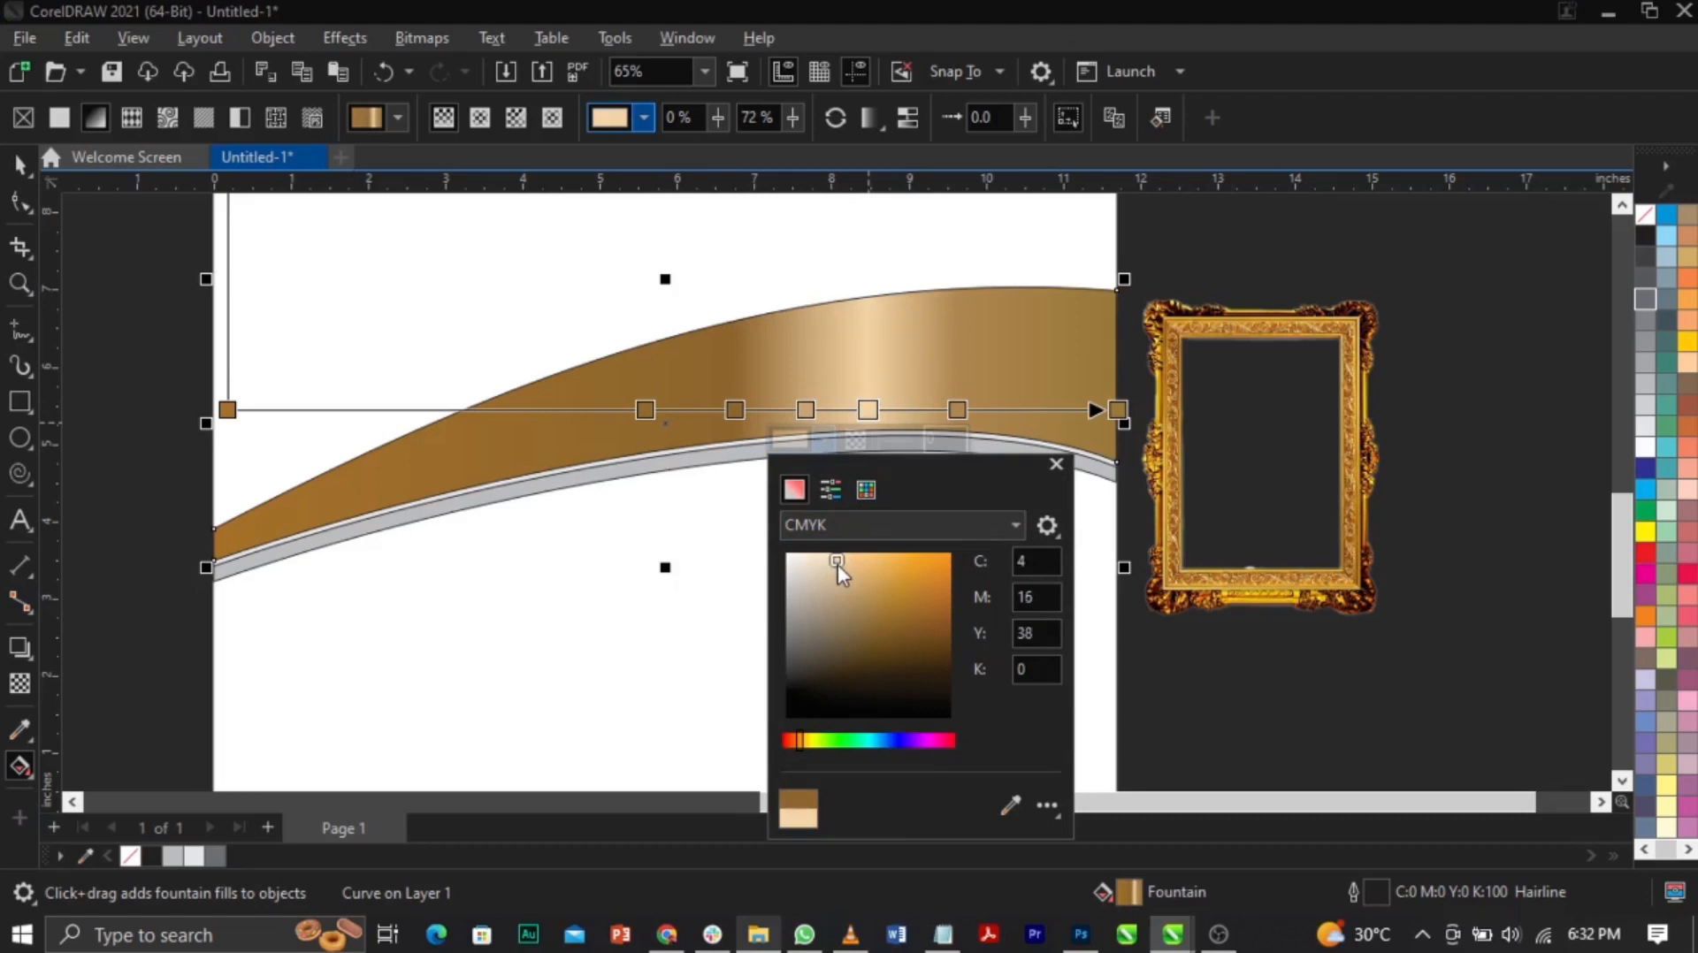
drag(798, 741, 803, 746)
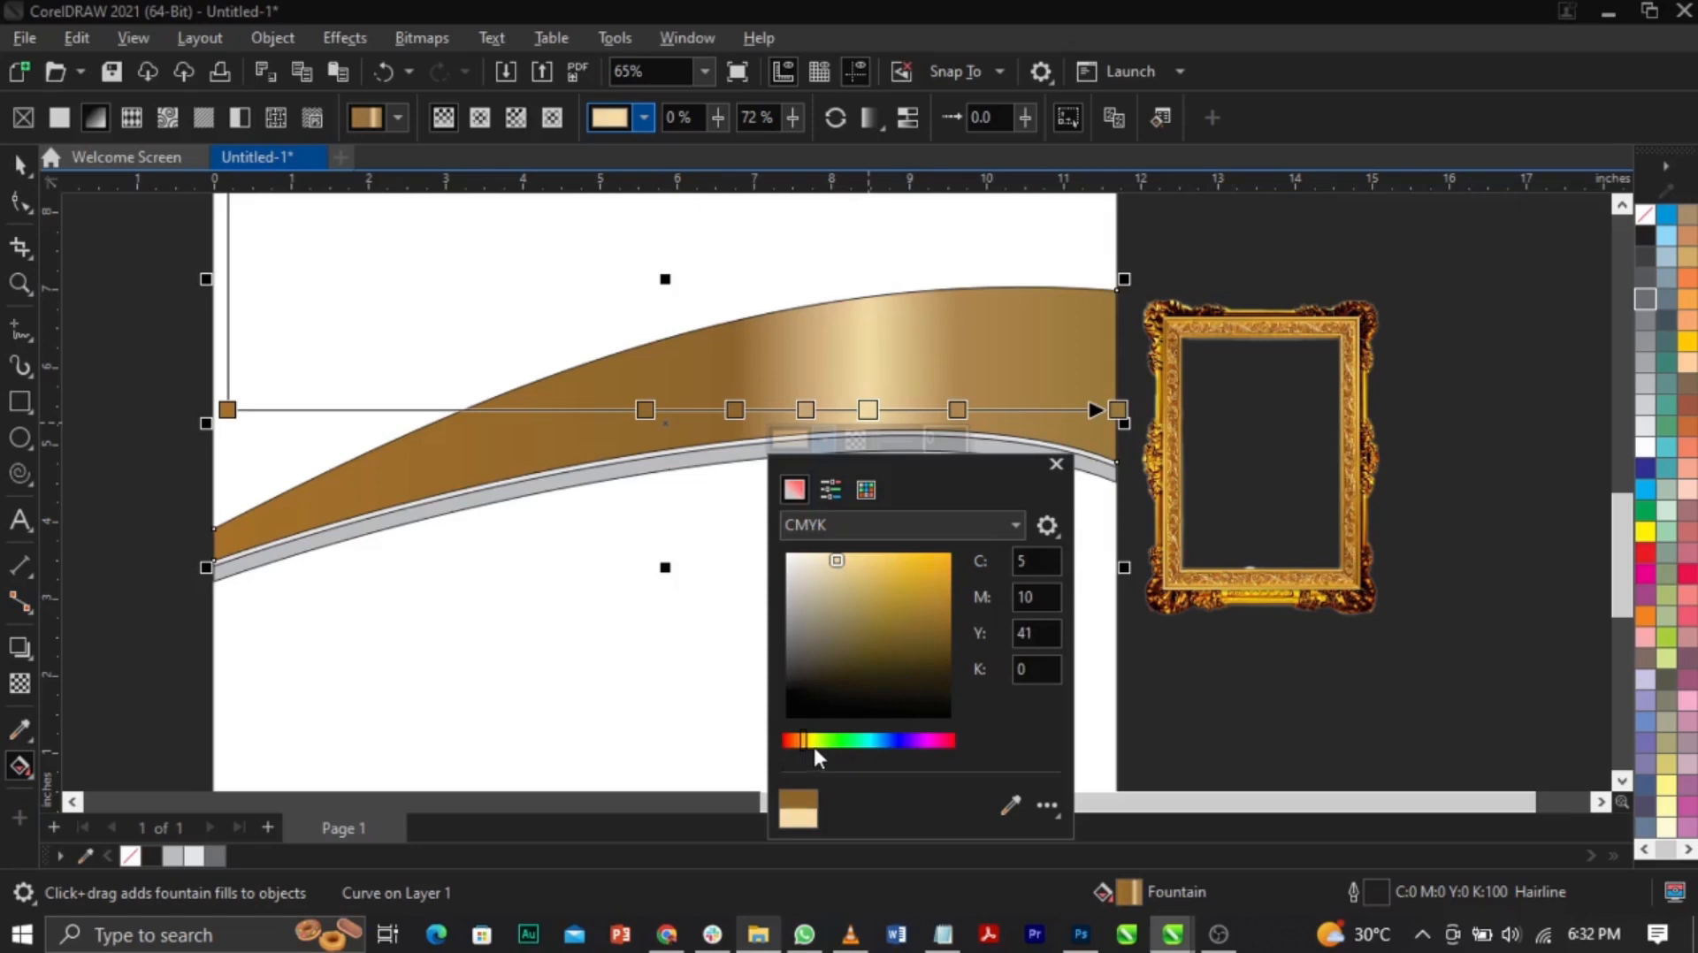
click(858, 556)
click(763, 437)
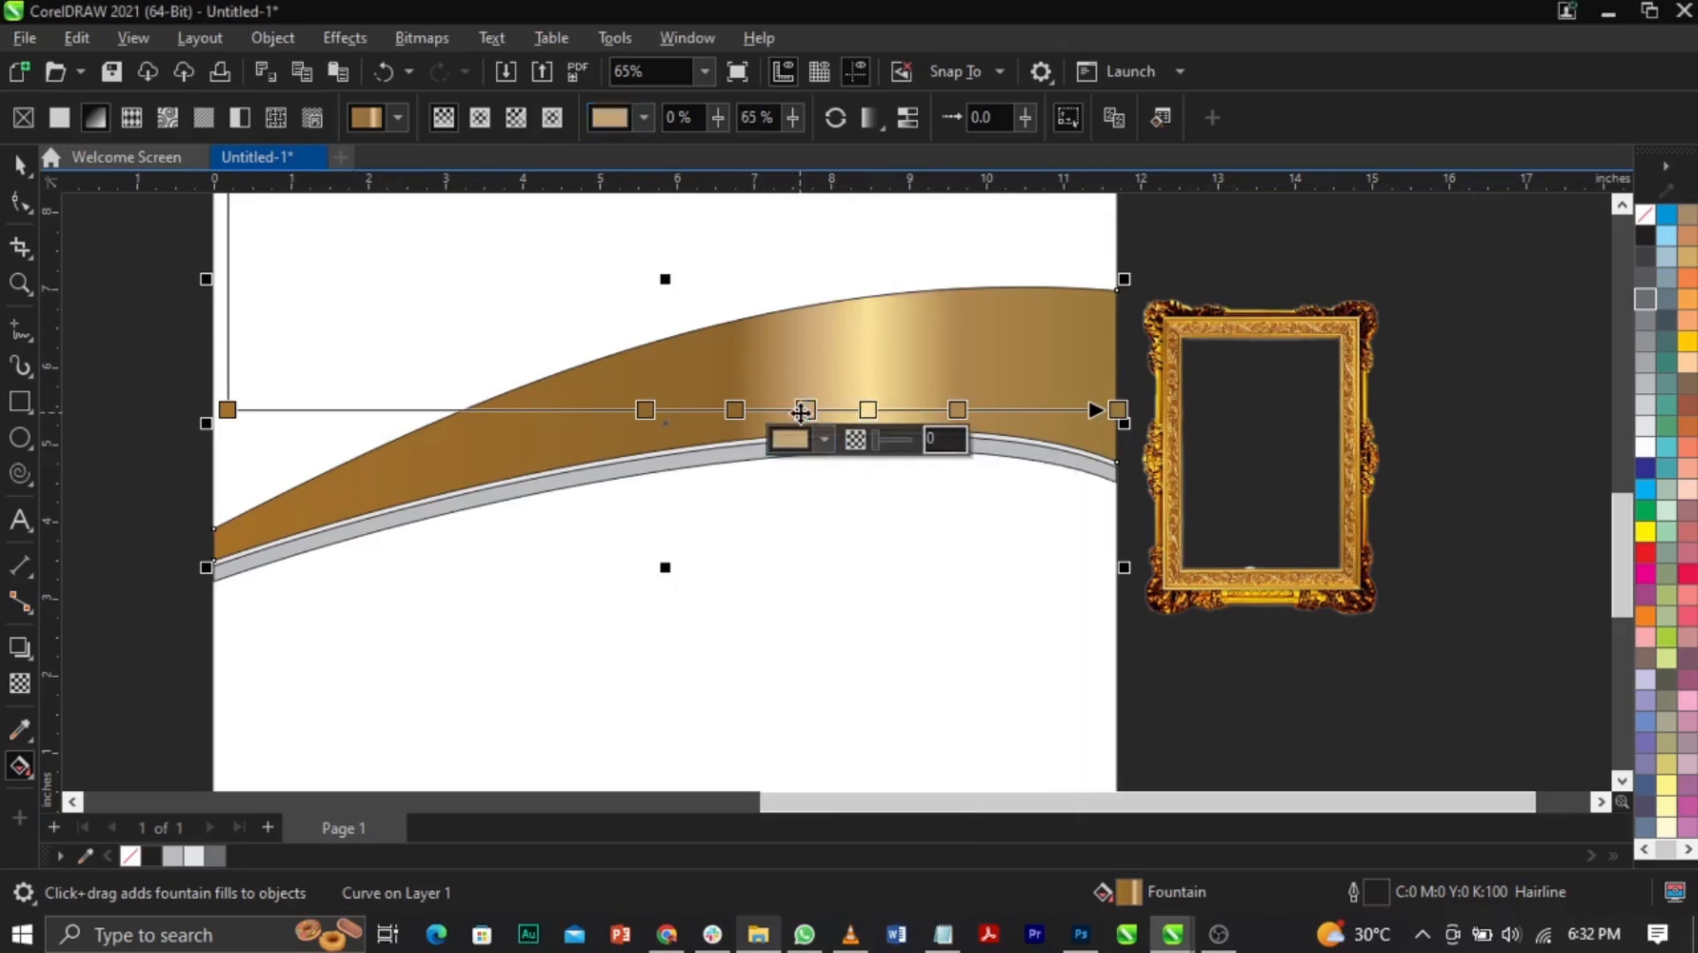
drag(957, 410, 948, 409)
Step: Sample brown for the right end colour and shift the end and middle stops inward
click(1117, 410)
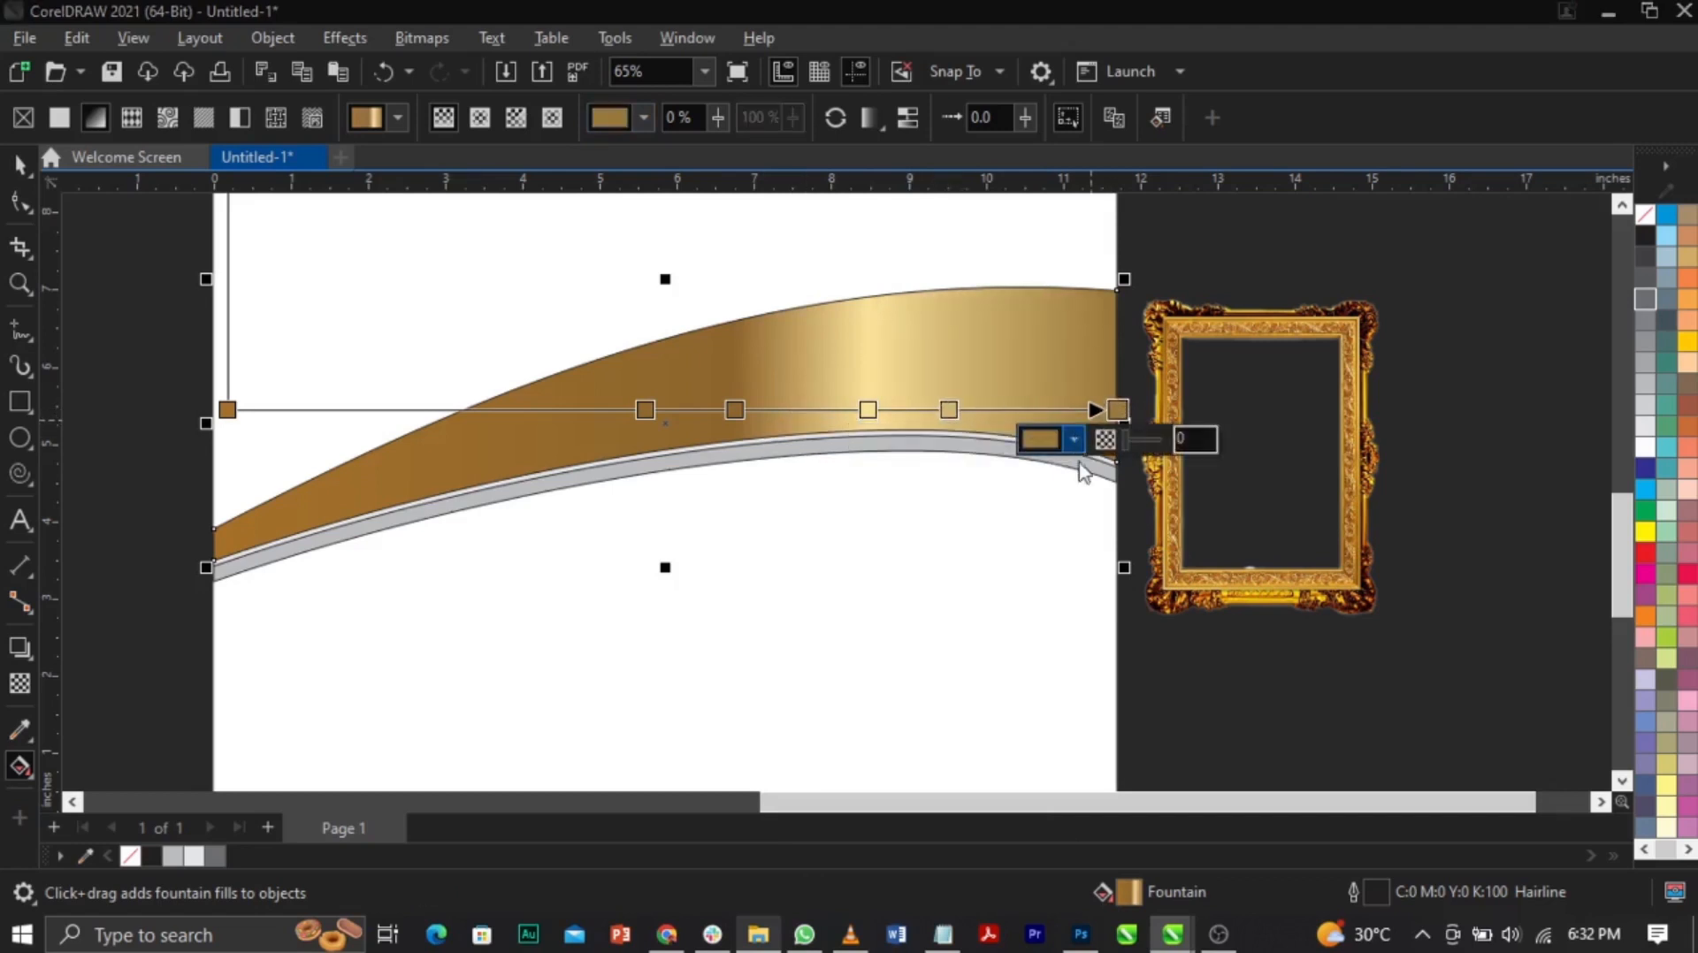
click(1075, 440)
click(1260, 804)
click(303, 504)
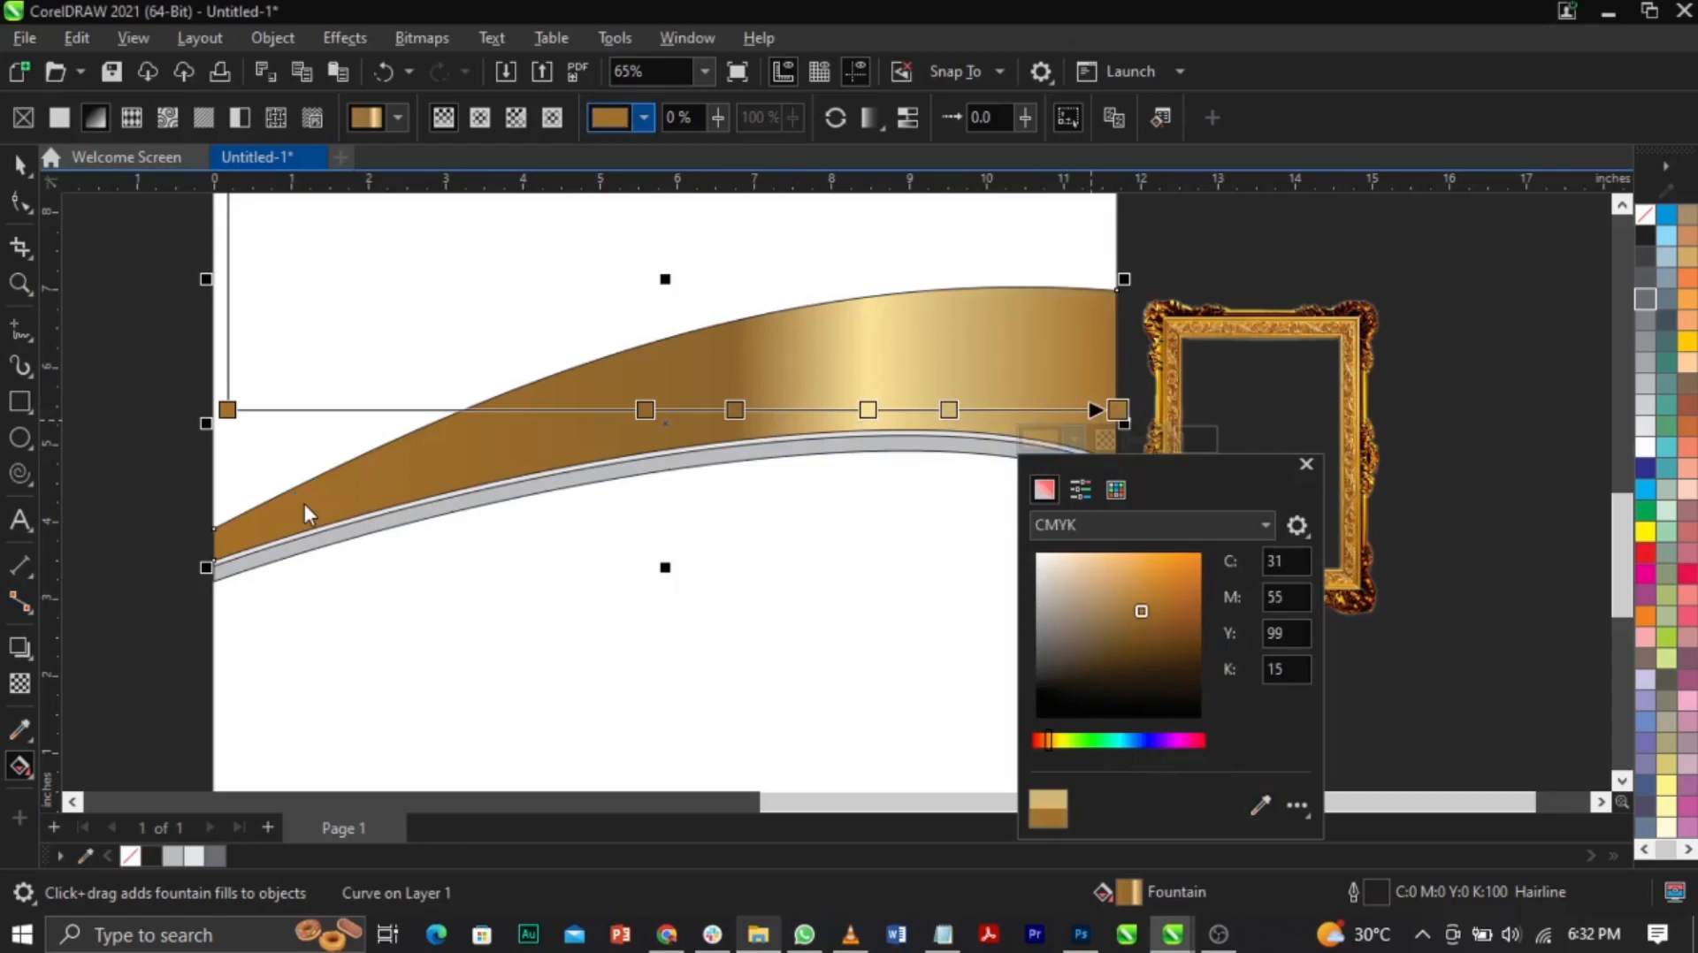
drag(1117, 409, 1073, 410)
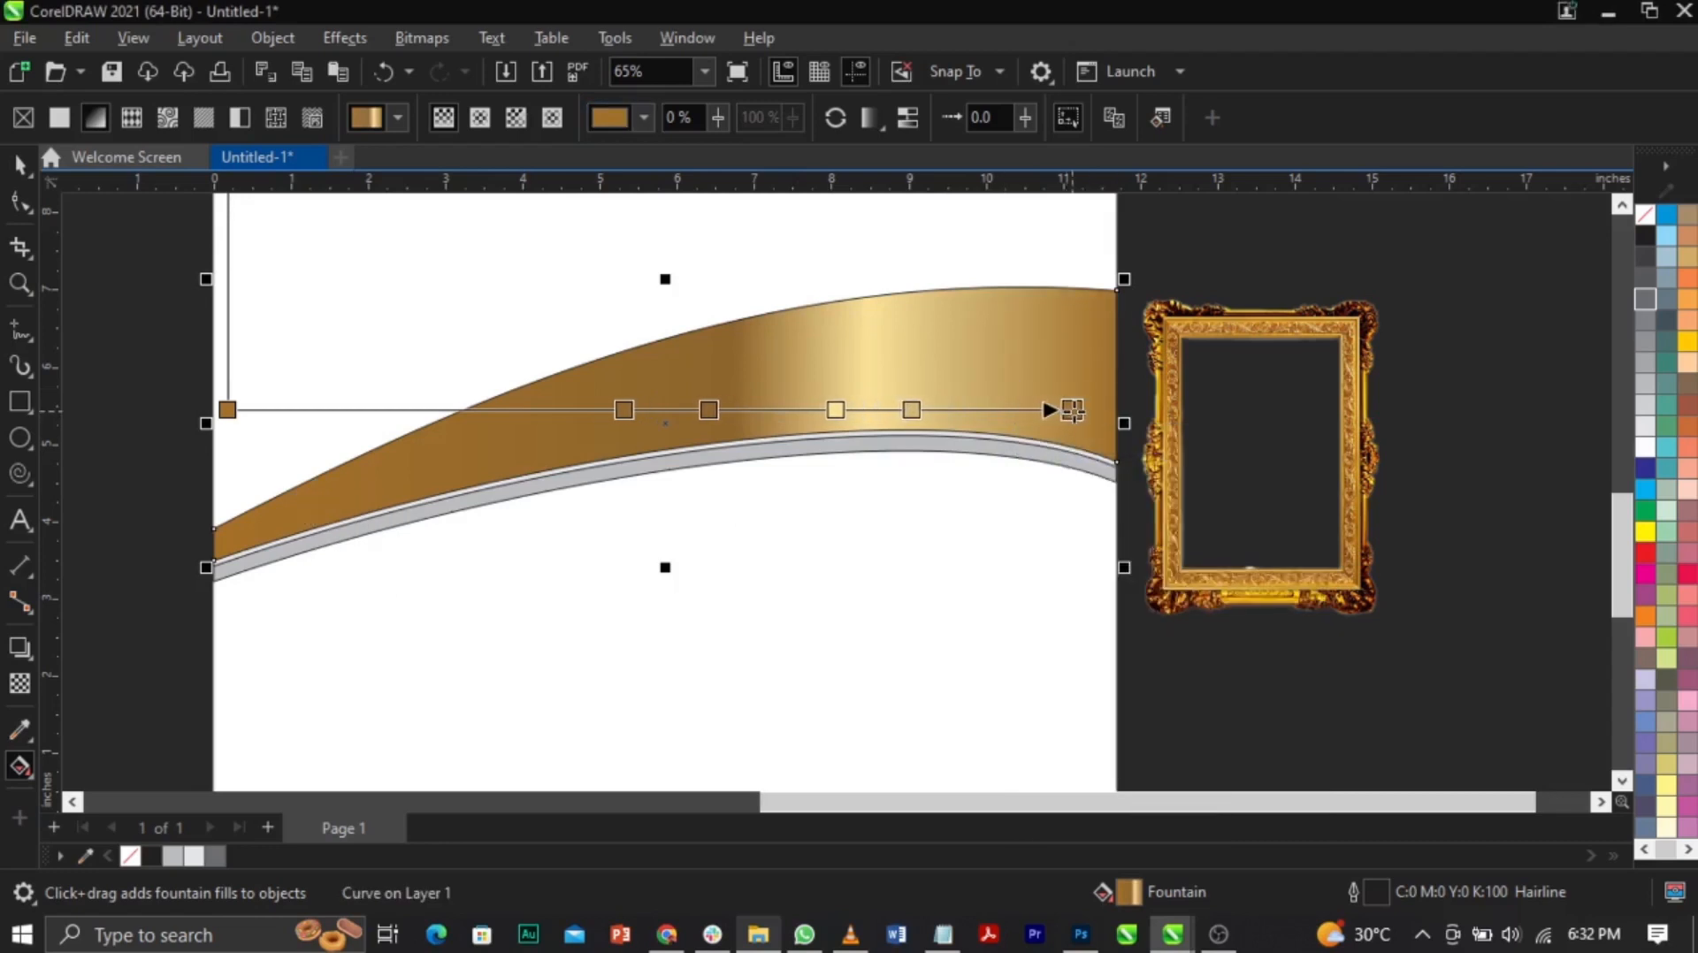
drag(710, 409, 733, 409)
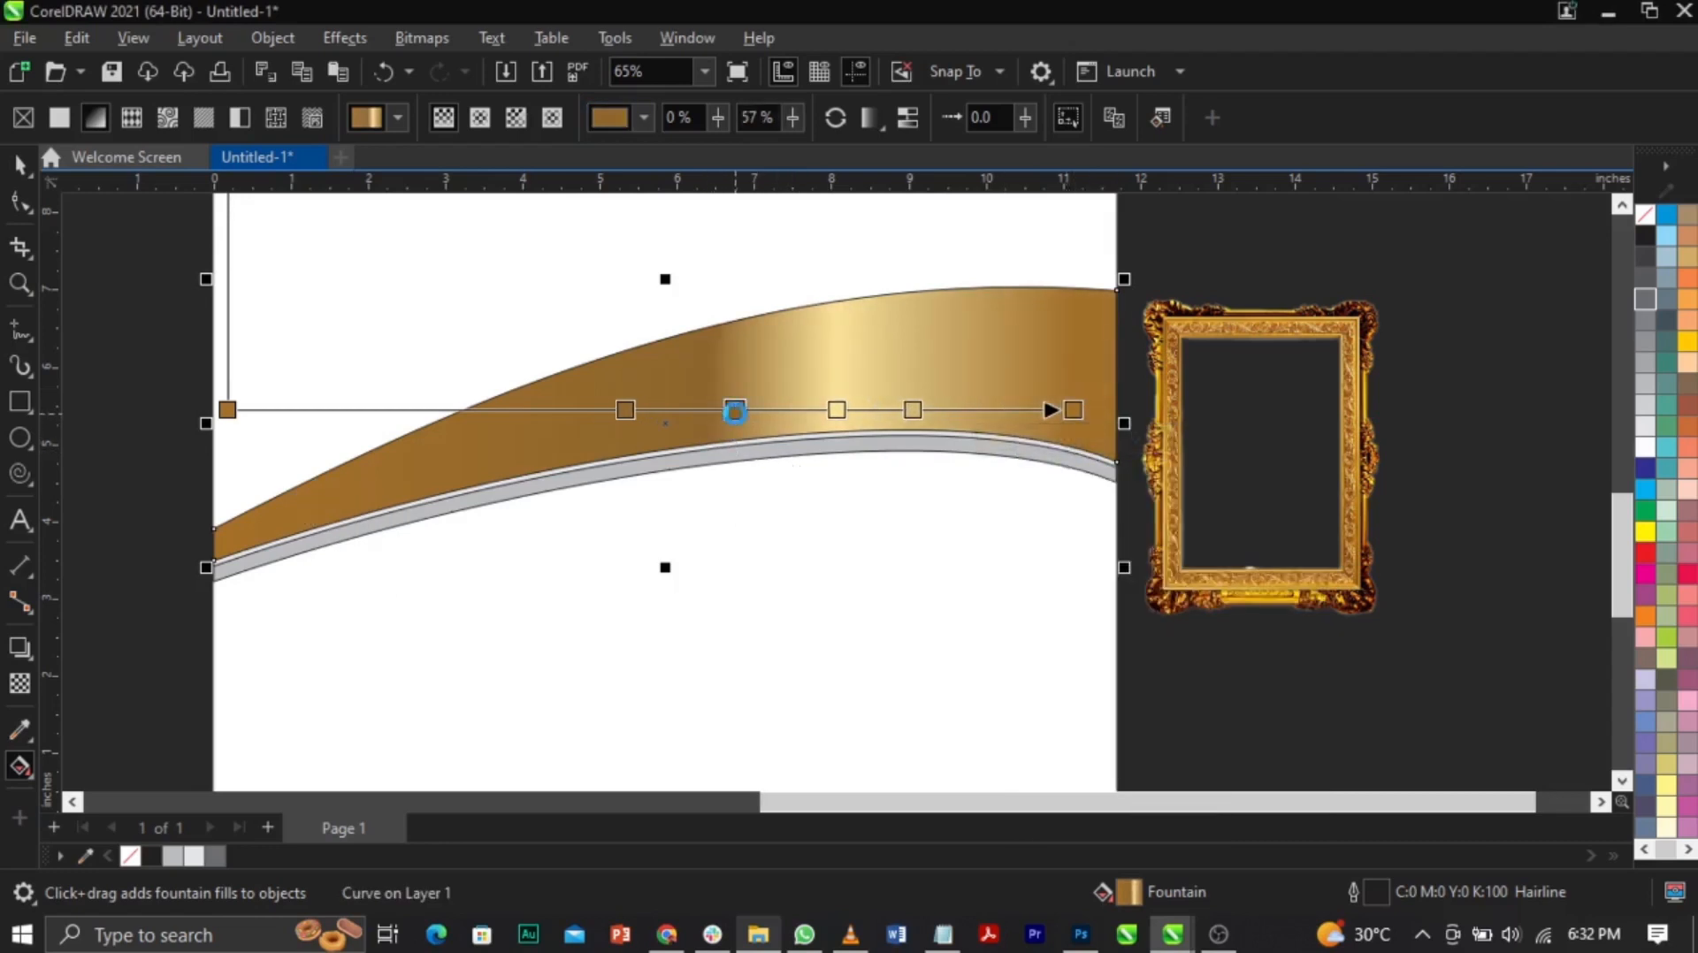
key(space)
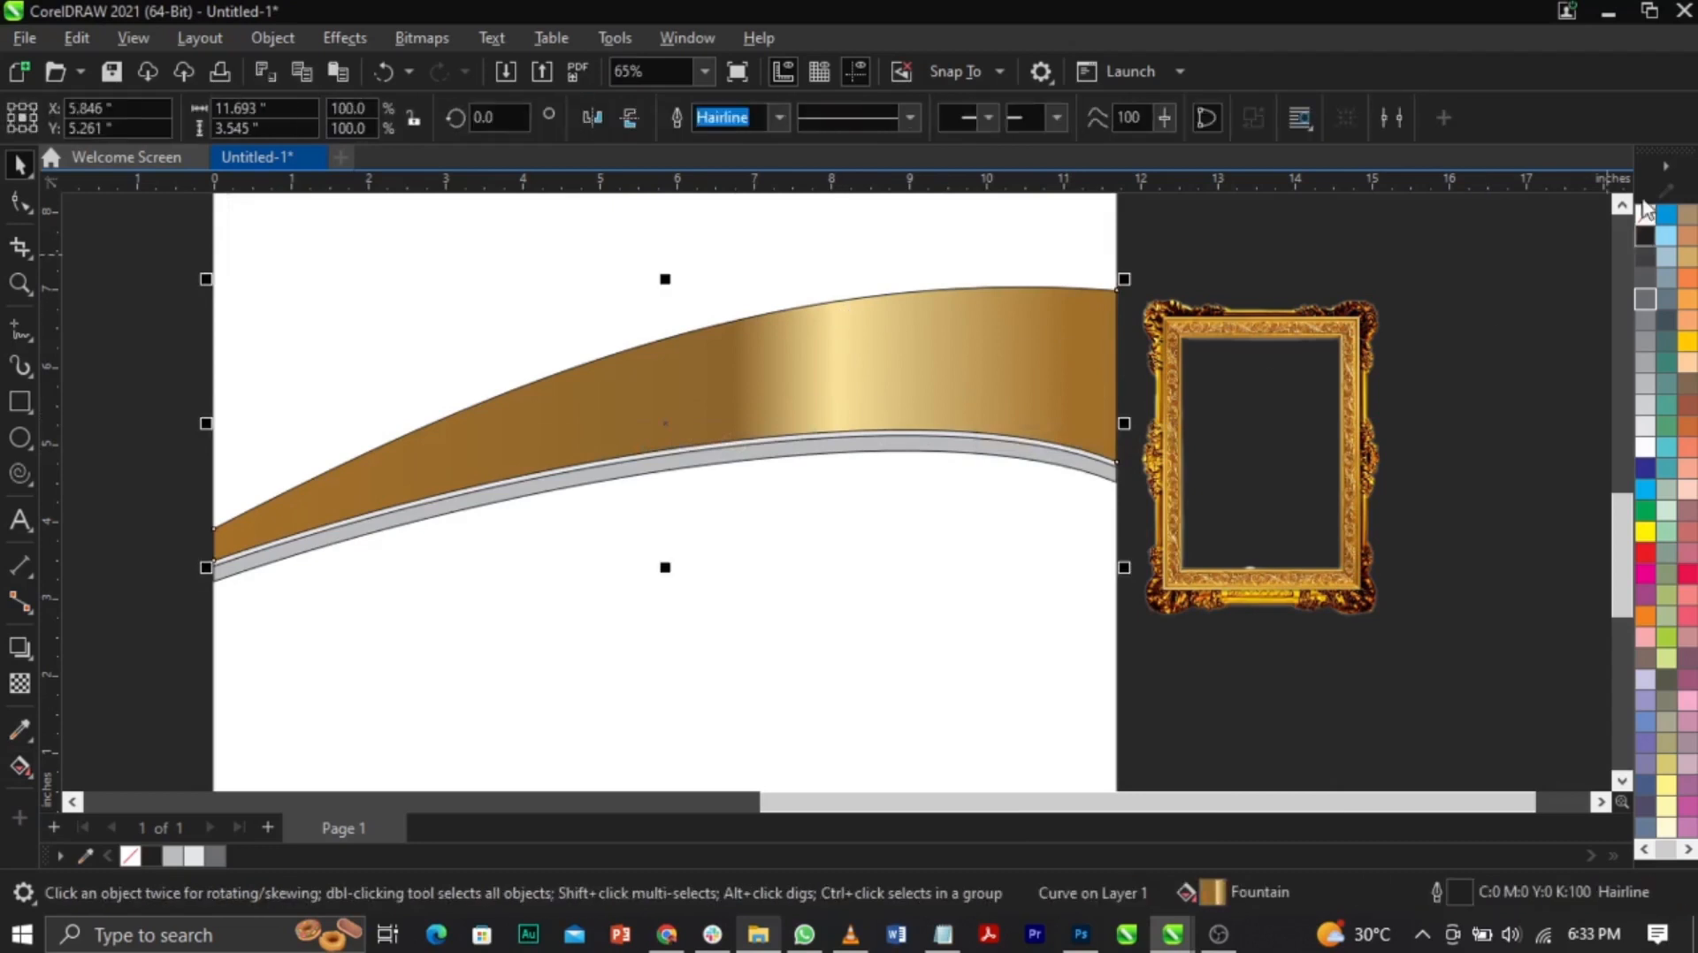
Step: Remove the wave band's outline using the No Color swatch
right_click(1636, 219)
click(1632, 233)
click(1532, 327)
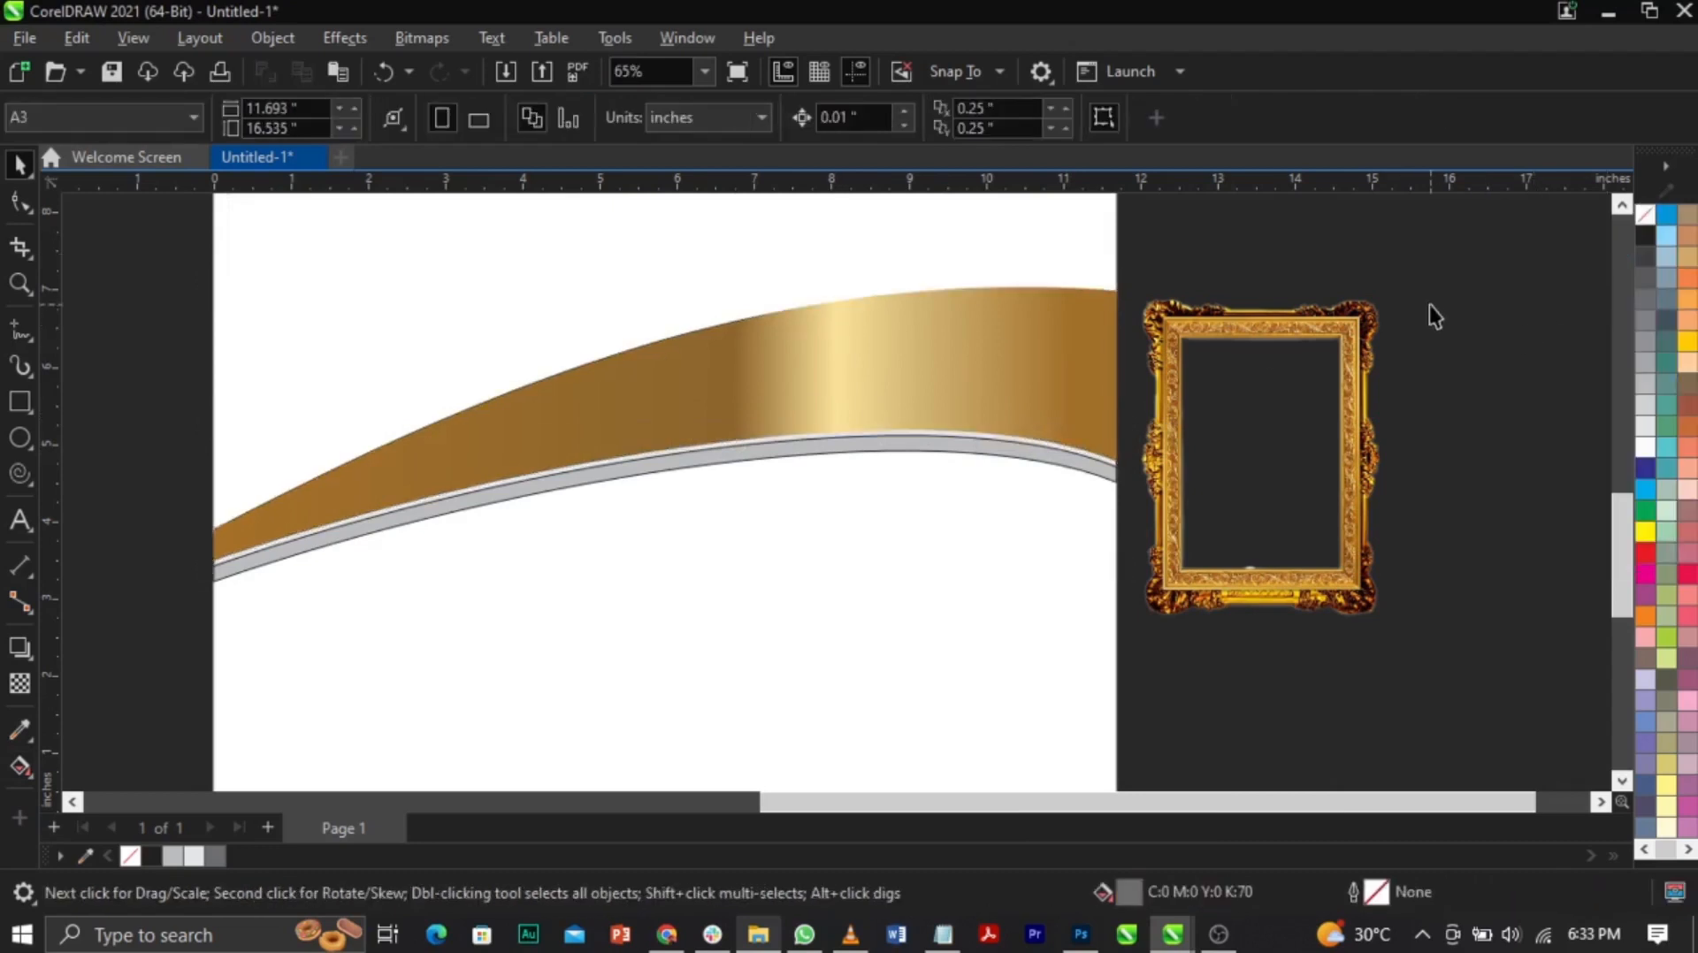
click(783, 359)
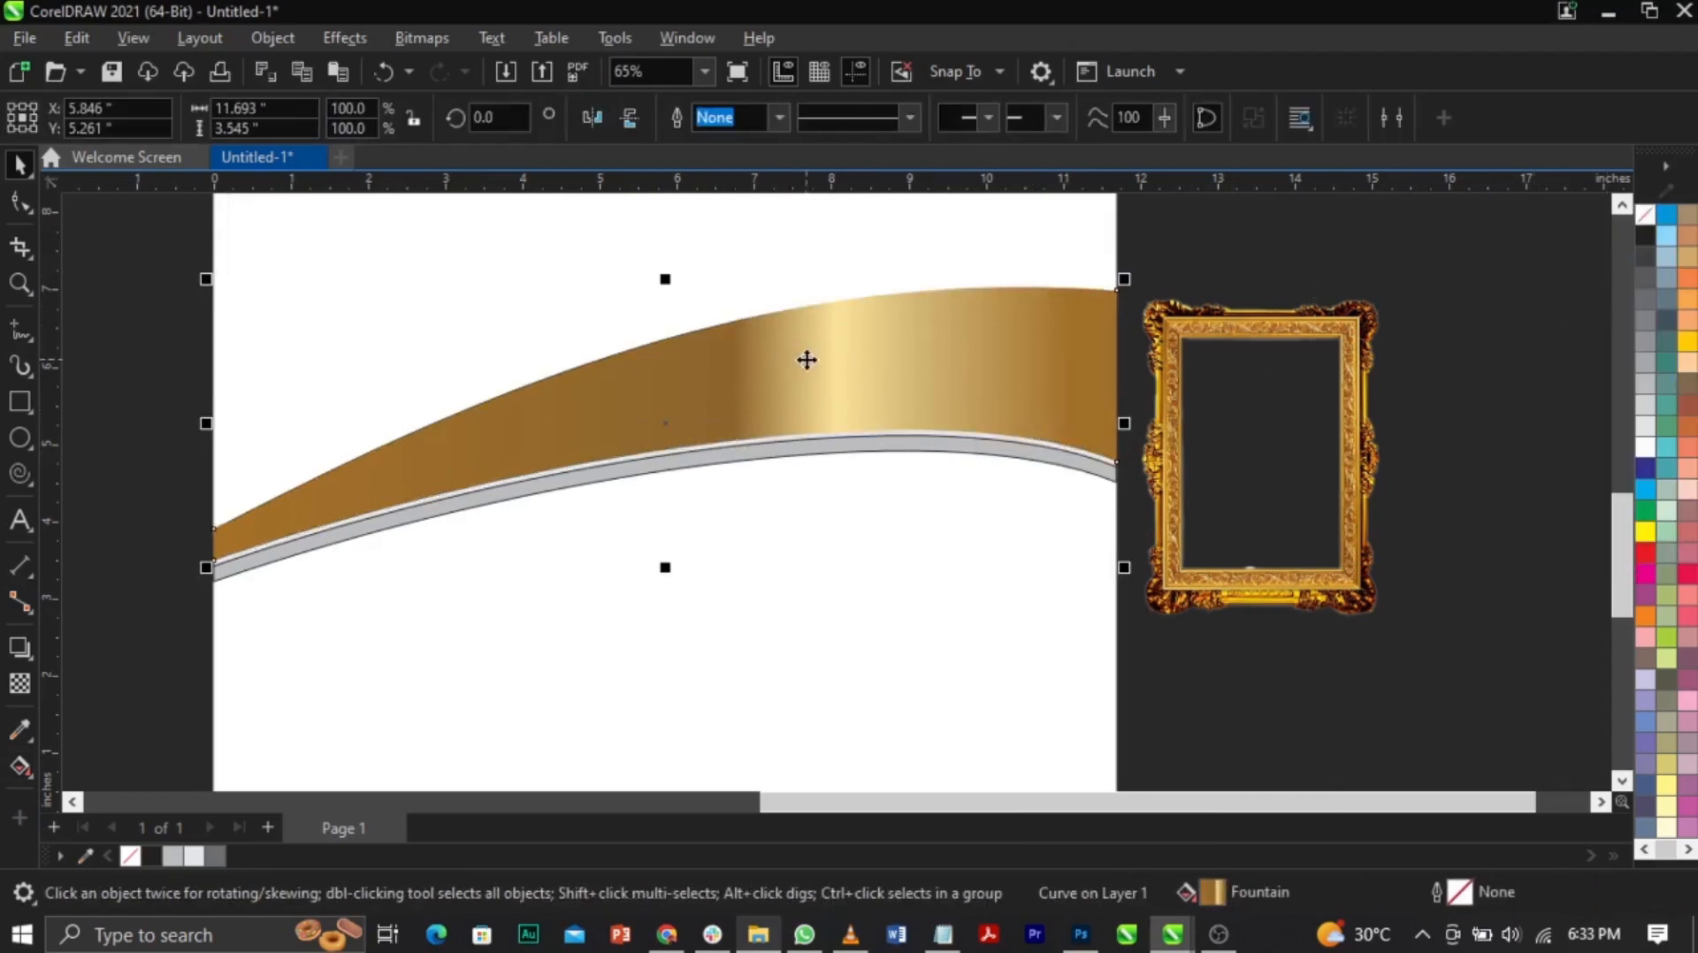
click(796, 524)
click(785, 413)
Step: Sample gold (R:215 G:166 B:7) from the frame edge and fill the thin strip with it
key(z)
drag(1106, 370, 1189, 419)
click(20, 729)
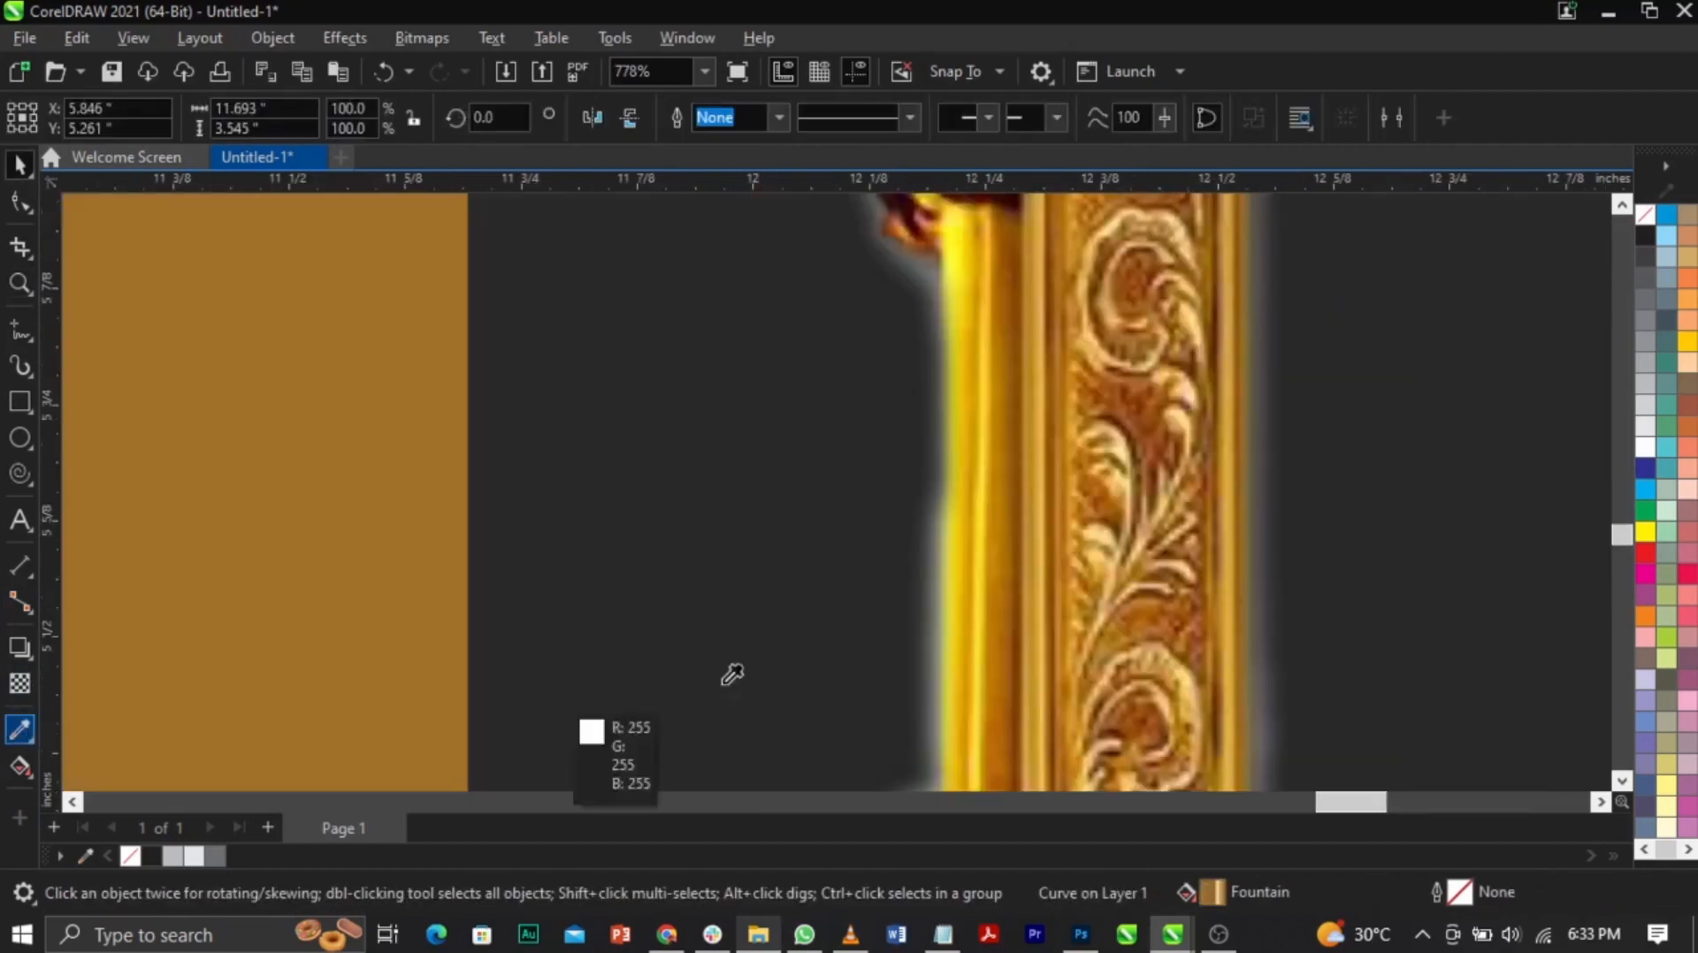
click(976, 455)
drag(1355, 799, 1230, 802)
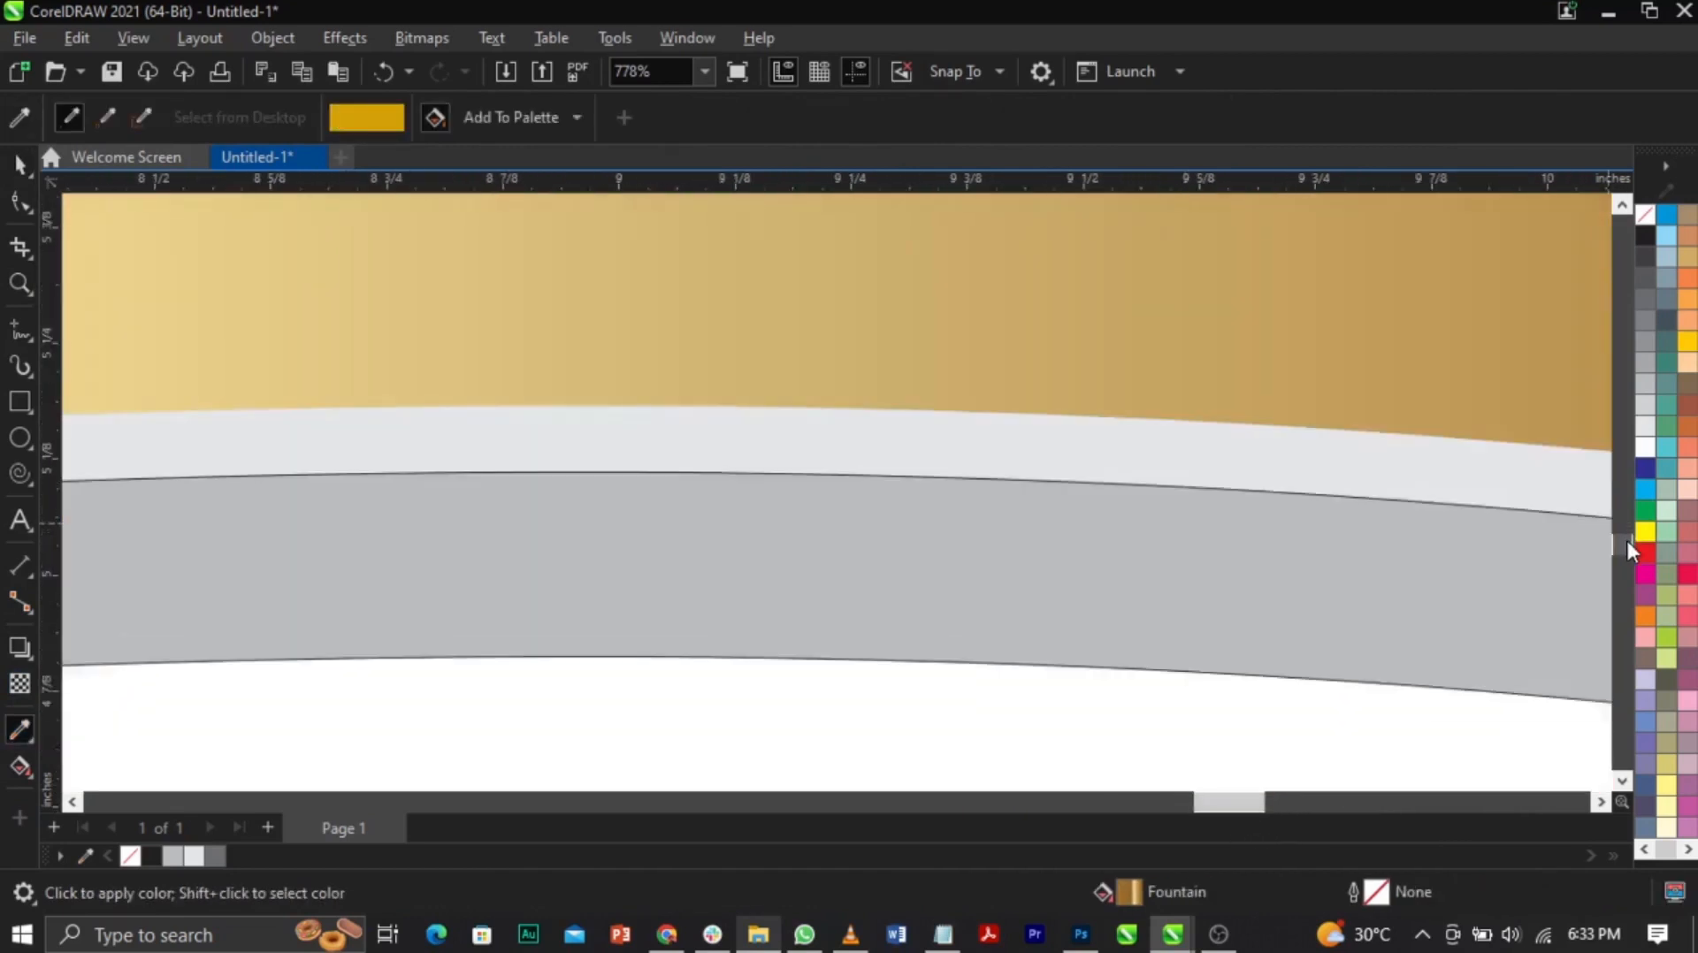
drag(1626, 542, 1627, 545)
click(1011, 312)
key(space)
key(z)
right_click(983, 403)
key(space)
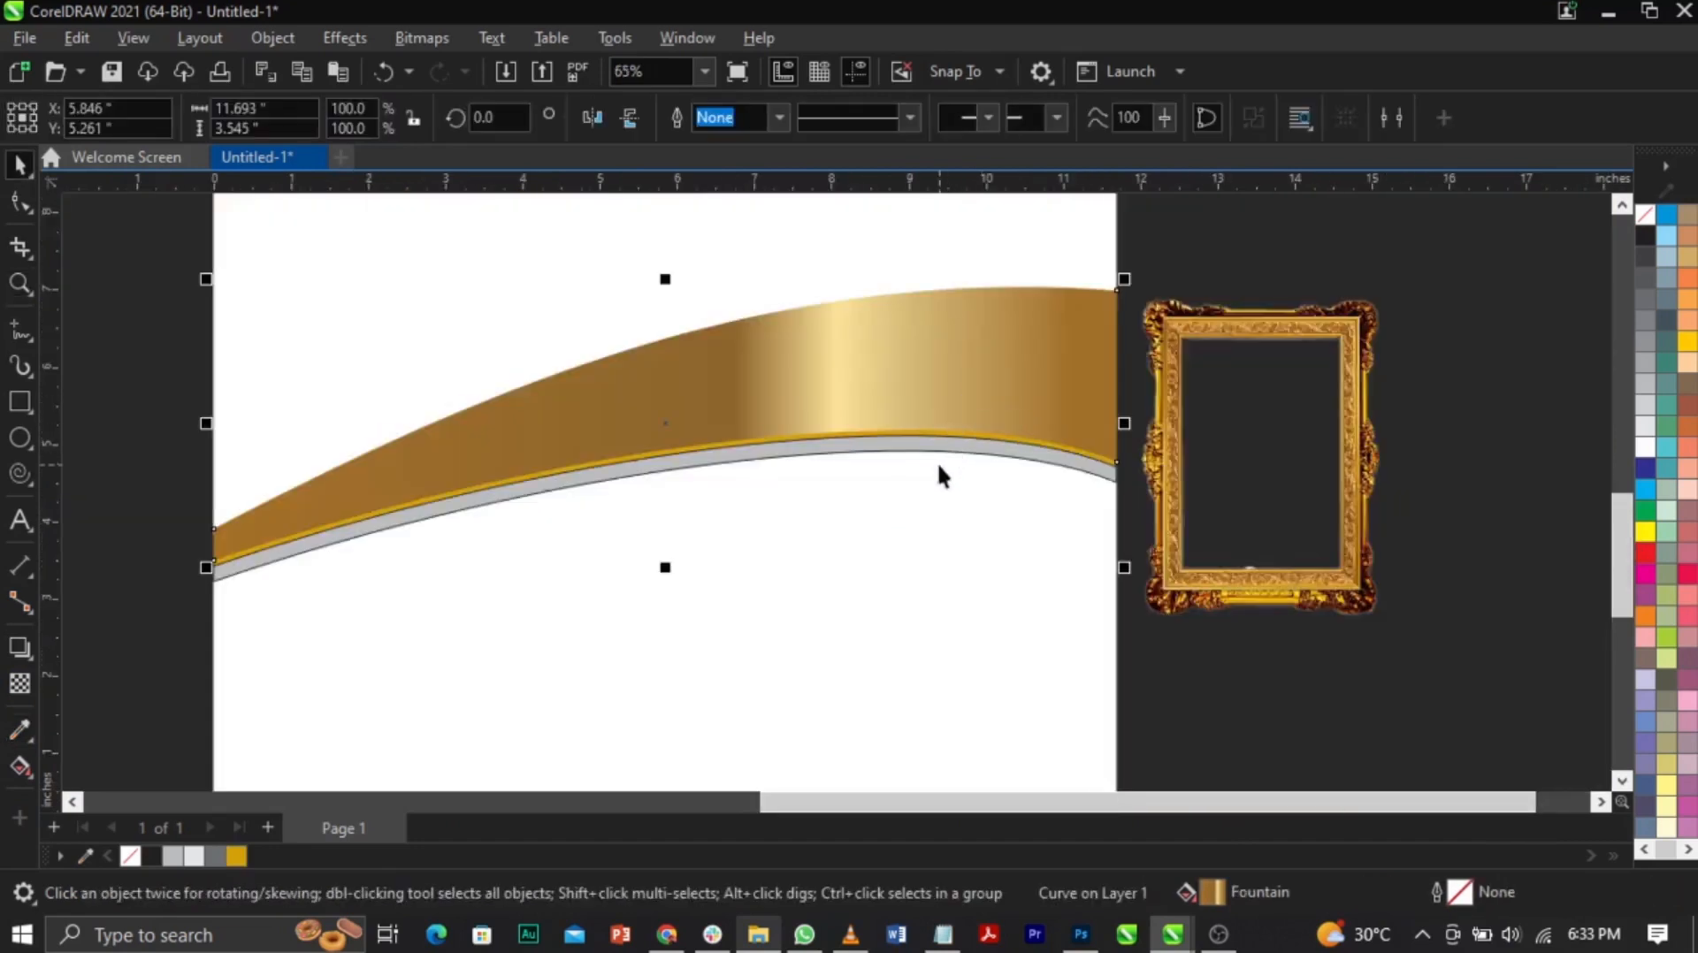
Step: Zoom in and select the thin strip beneath the gold band
click(939, 476)
click(870, 439)
click(874, 437)
click(899, 492)
key(F2)
drag(854, 415, 1025, 541)
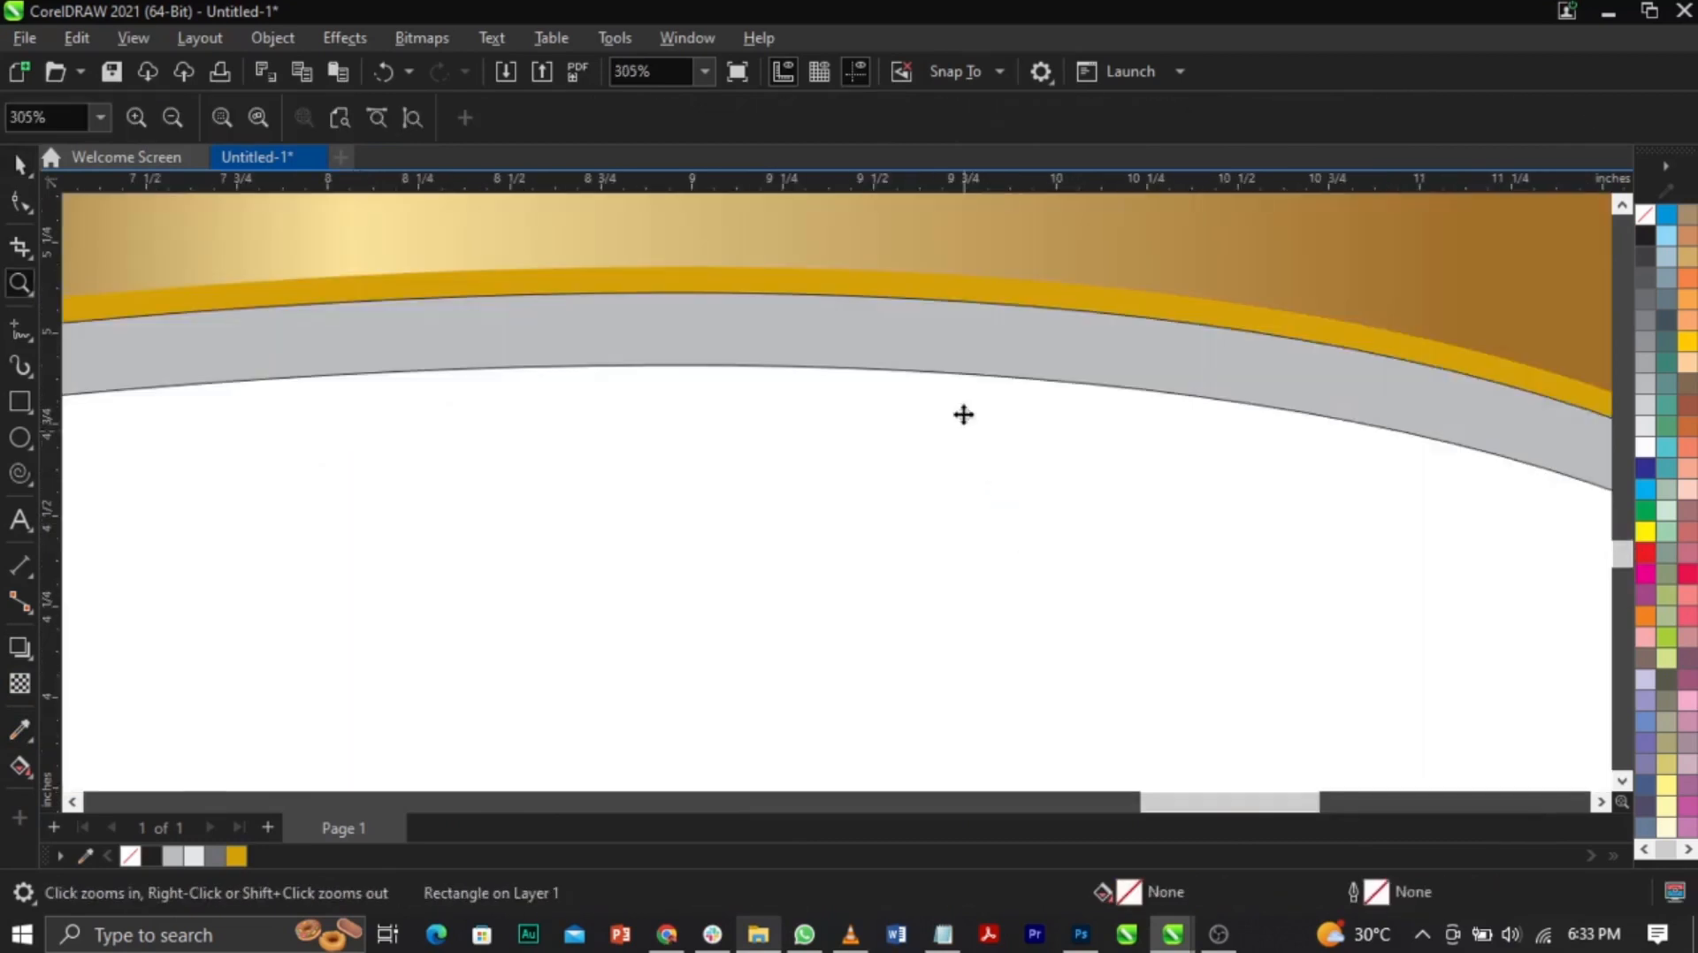
click(963, 286)
key(F2)
right_click(949, 421)
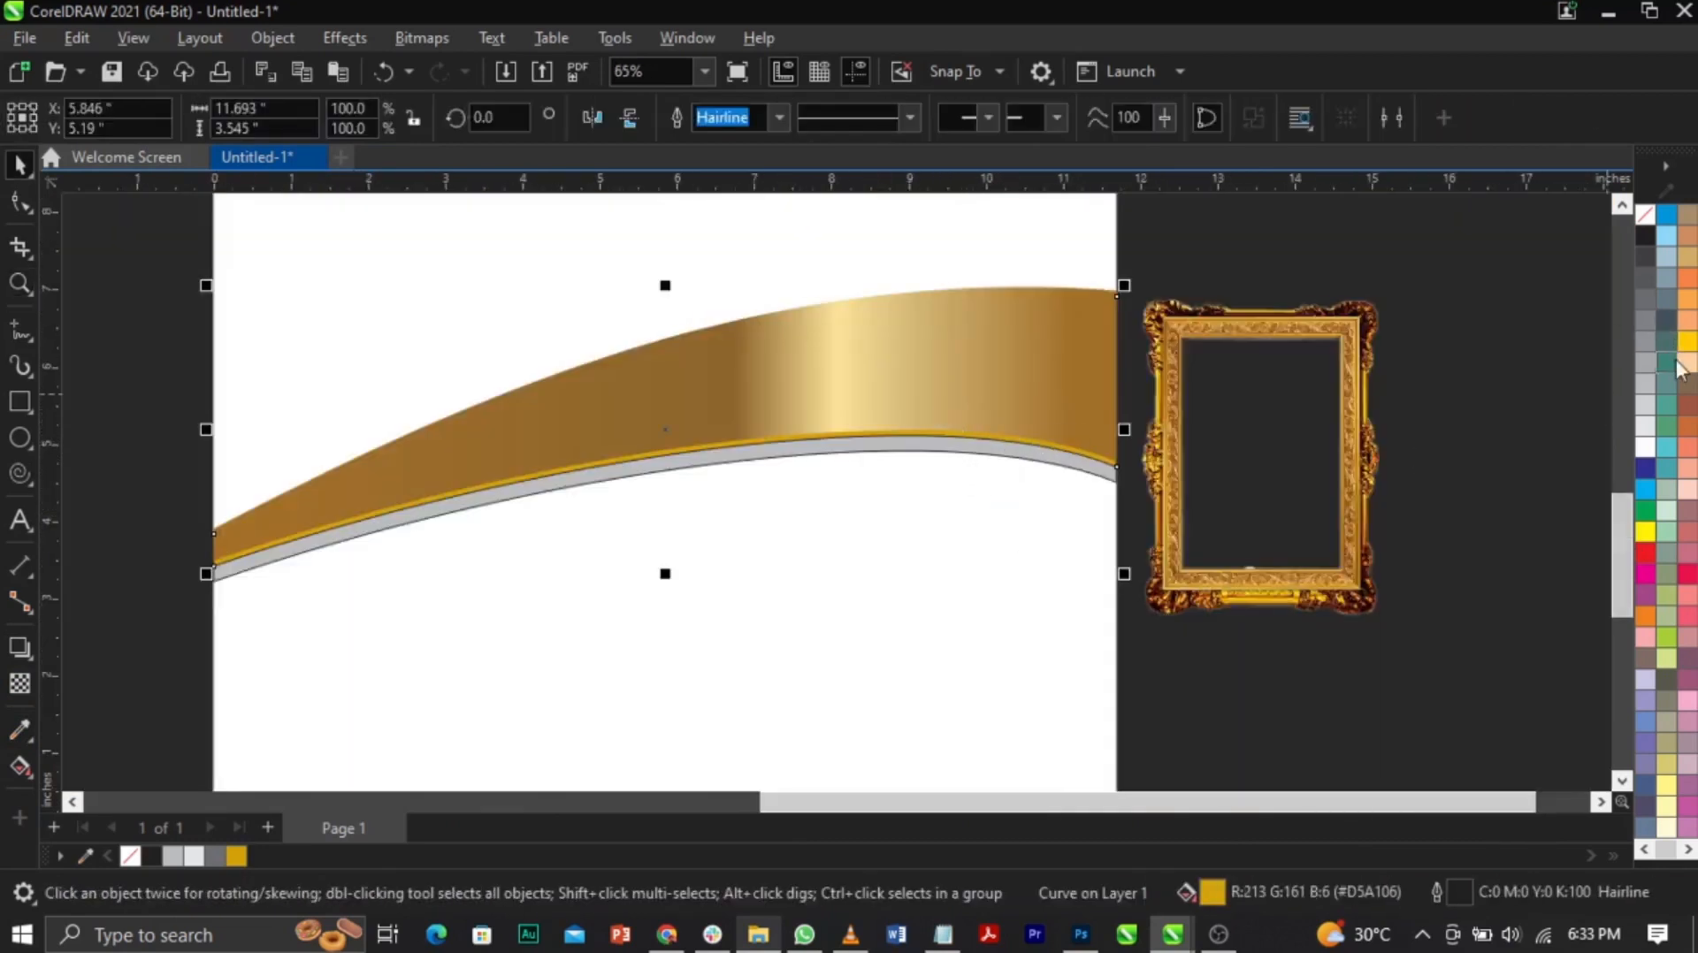
Step: Fill the strip with Light Yellow (C:0 M:0 Y:60 K:0)
click(1687, 849)
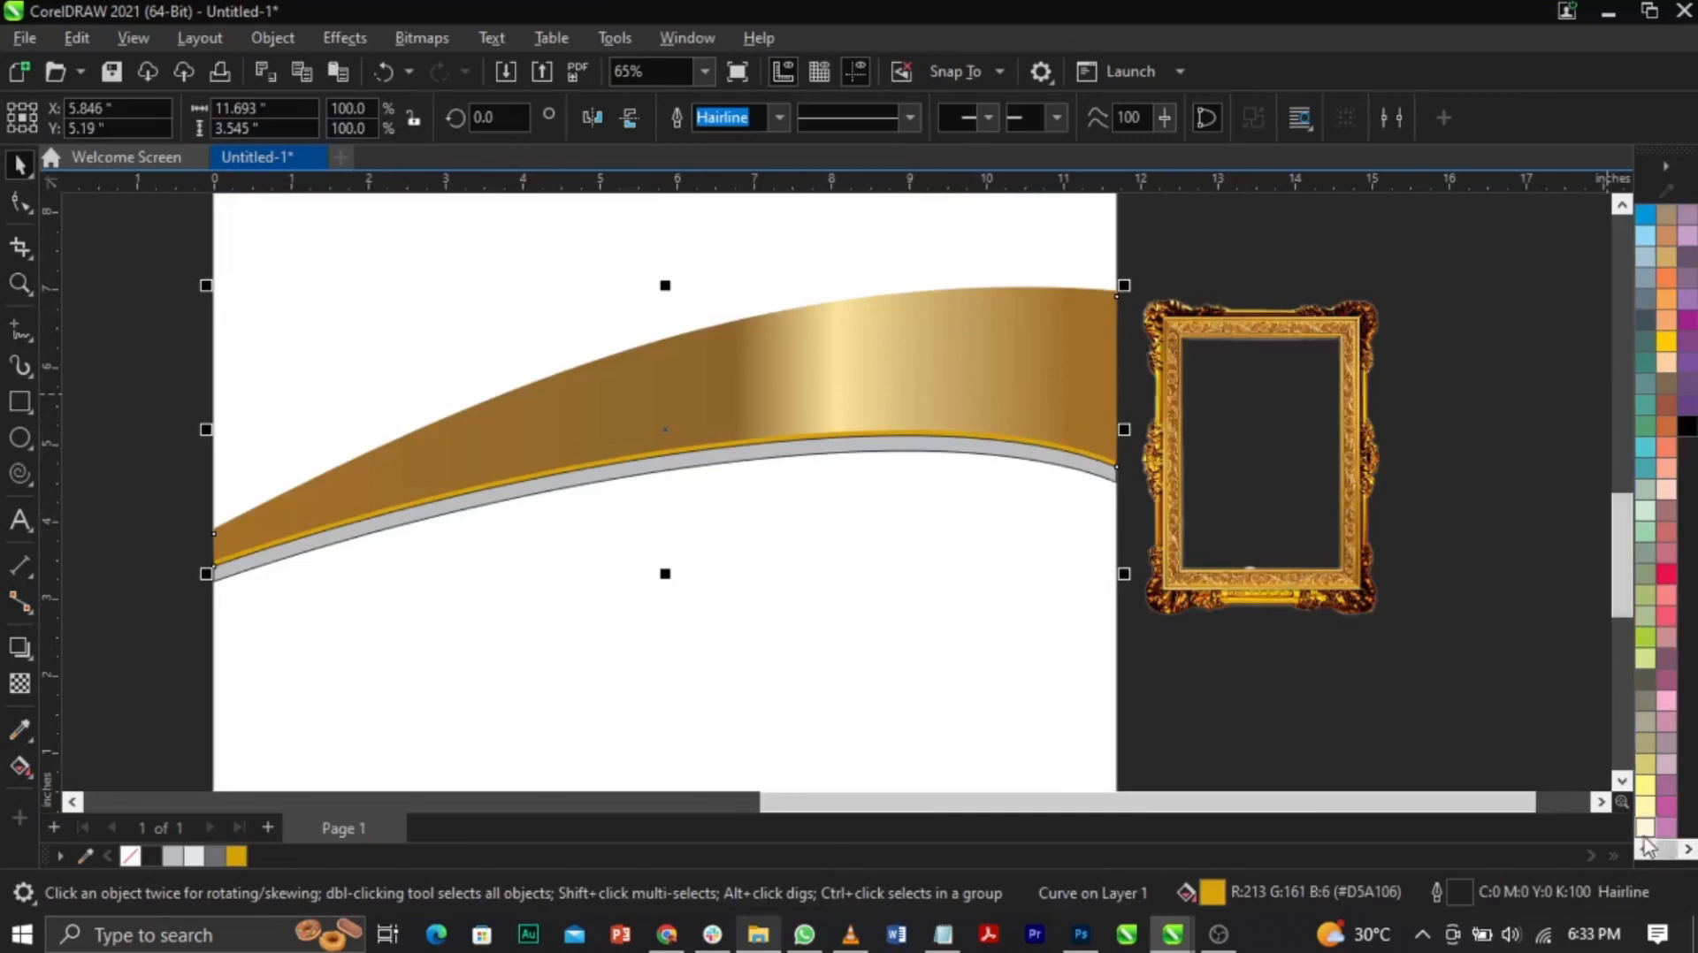
click(1643, 848)
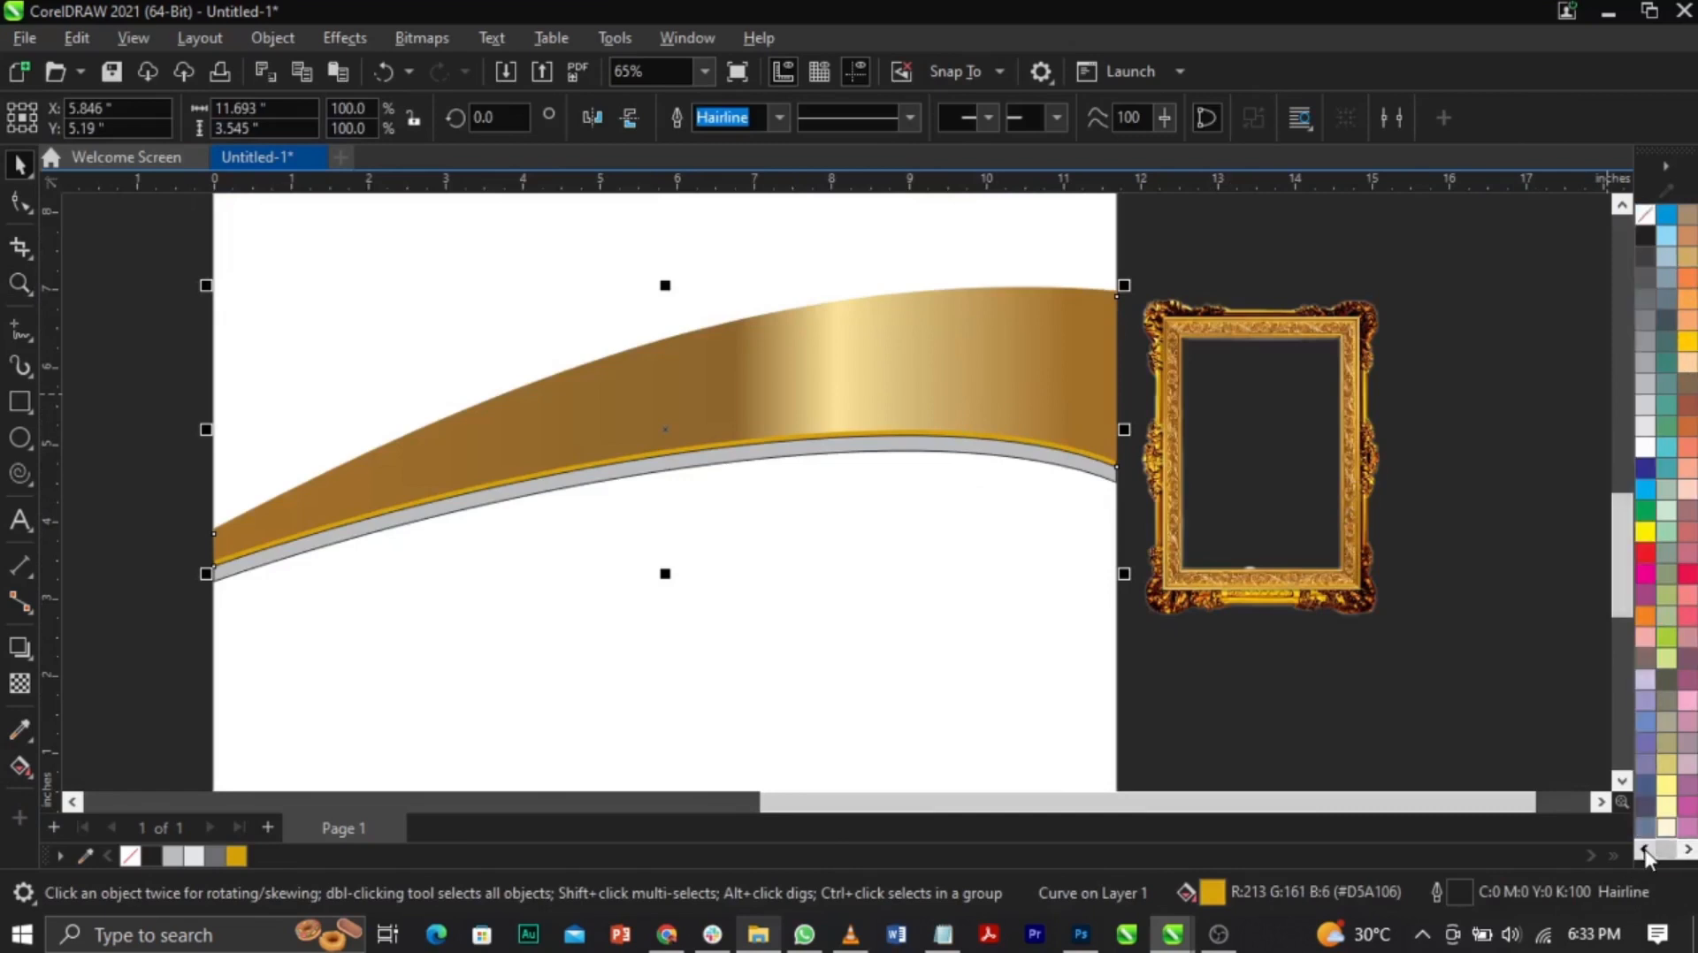
click(1666, 786)
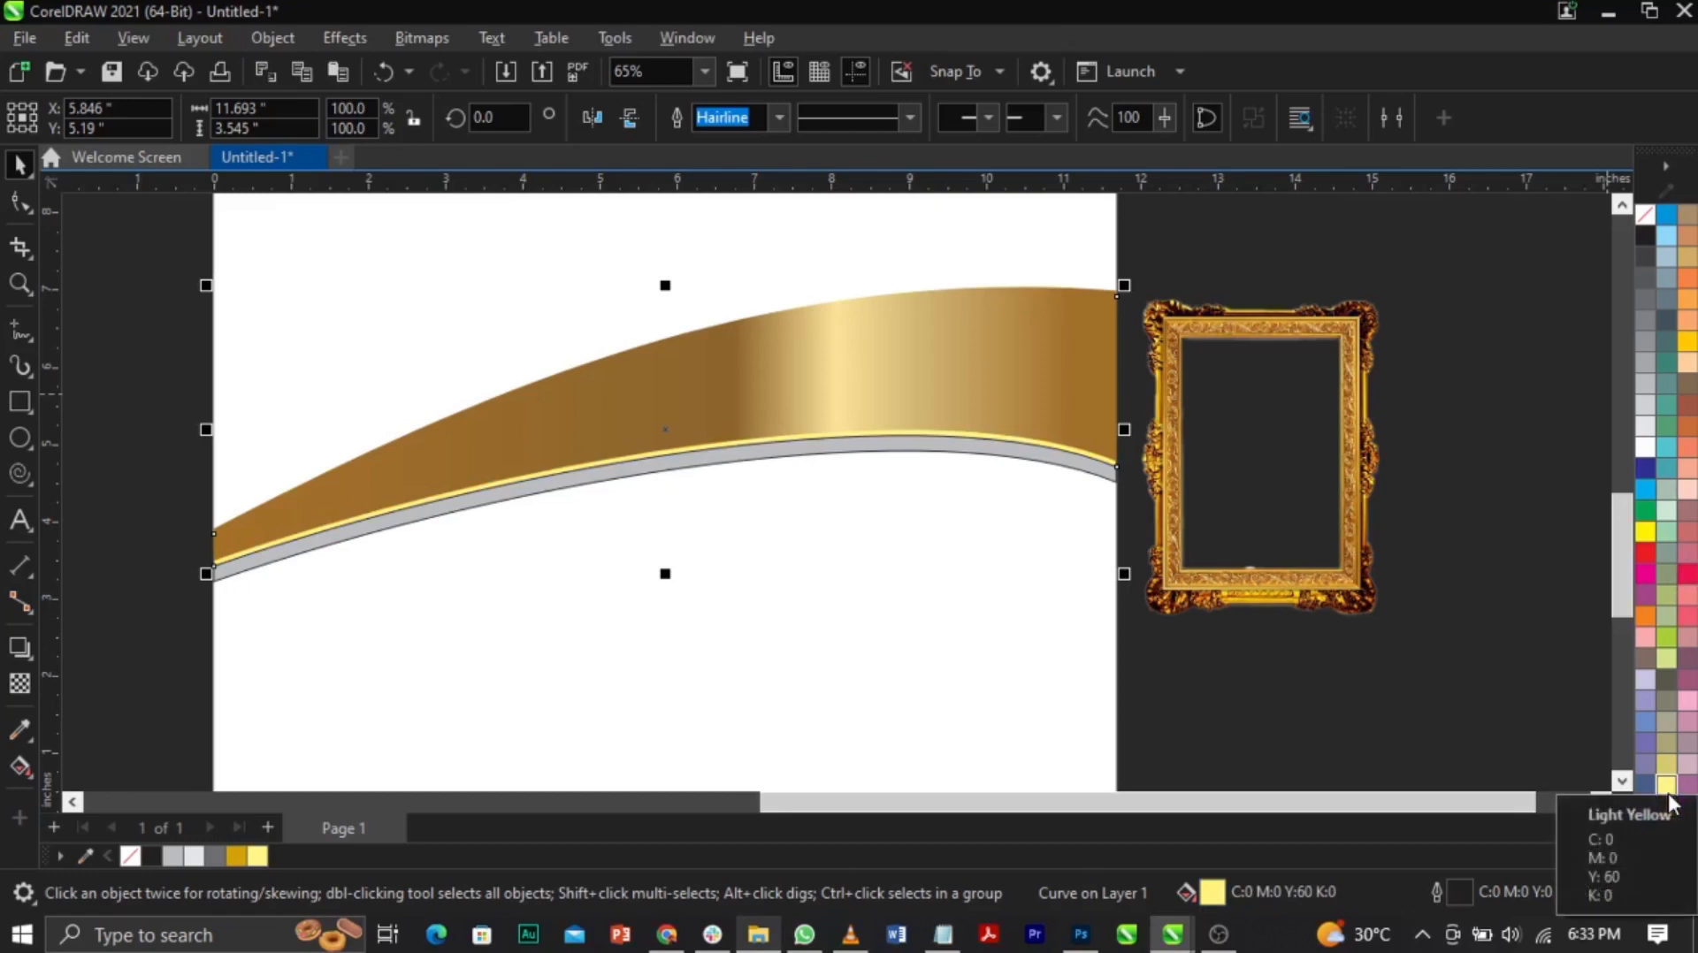
click(1415, 512)
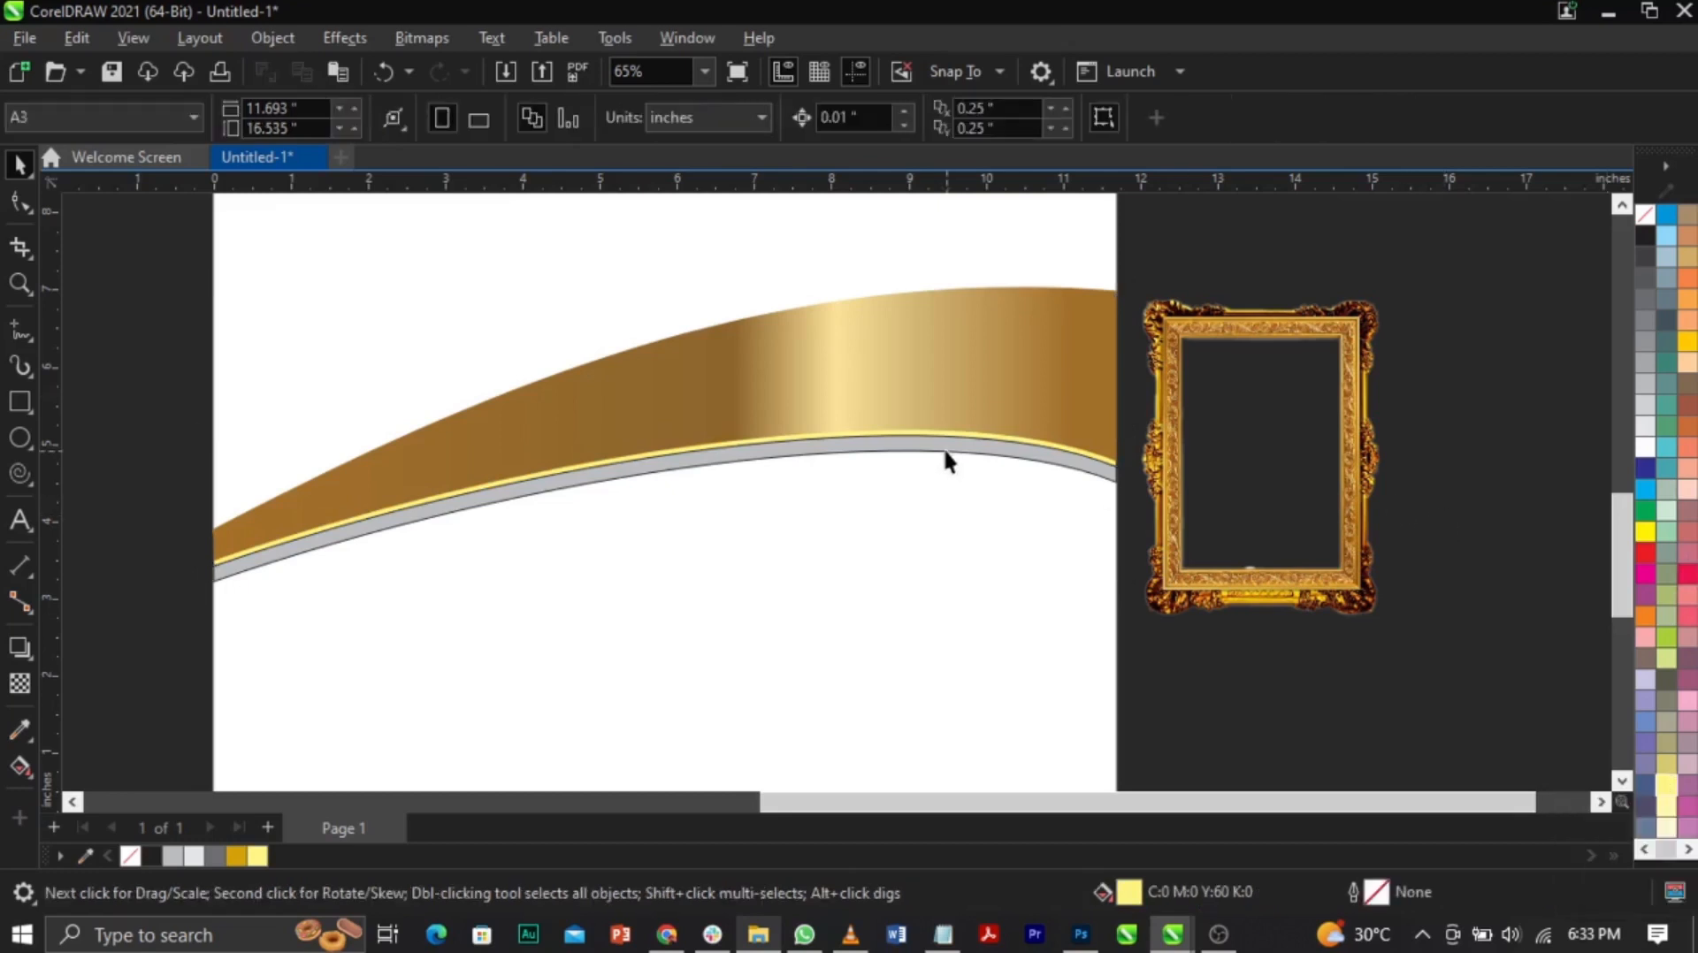
Step: Right-drag the gold wave band onto the grey lower band and apply Copy Fill Here
click(838, 352)
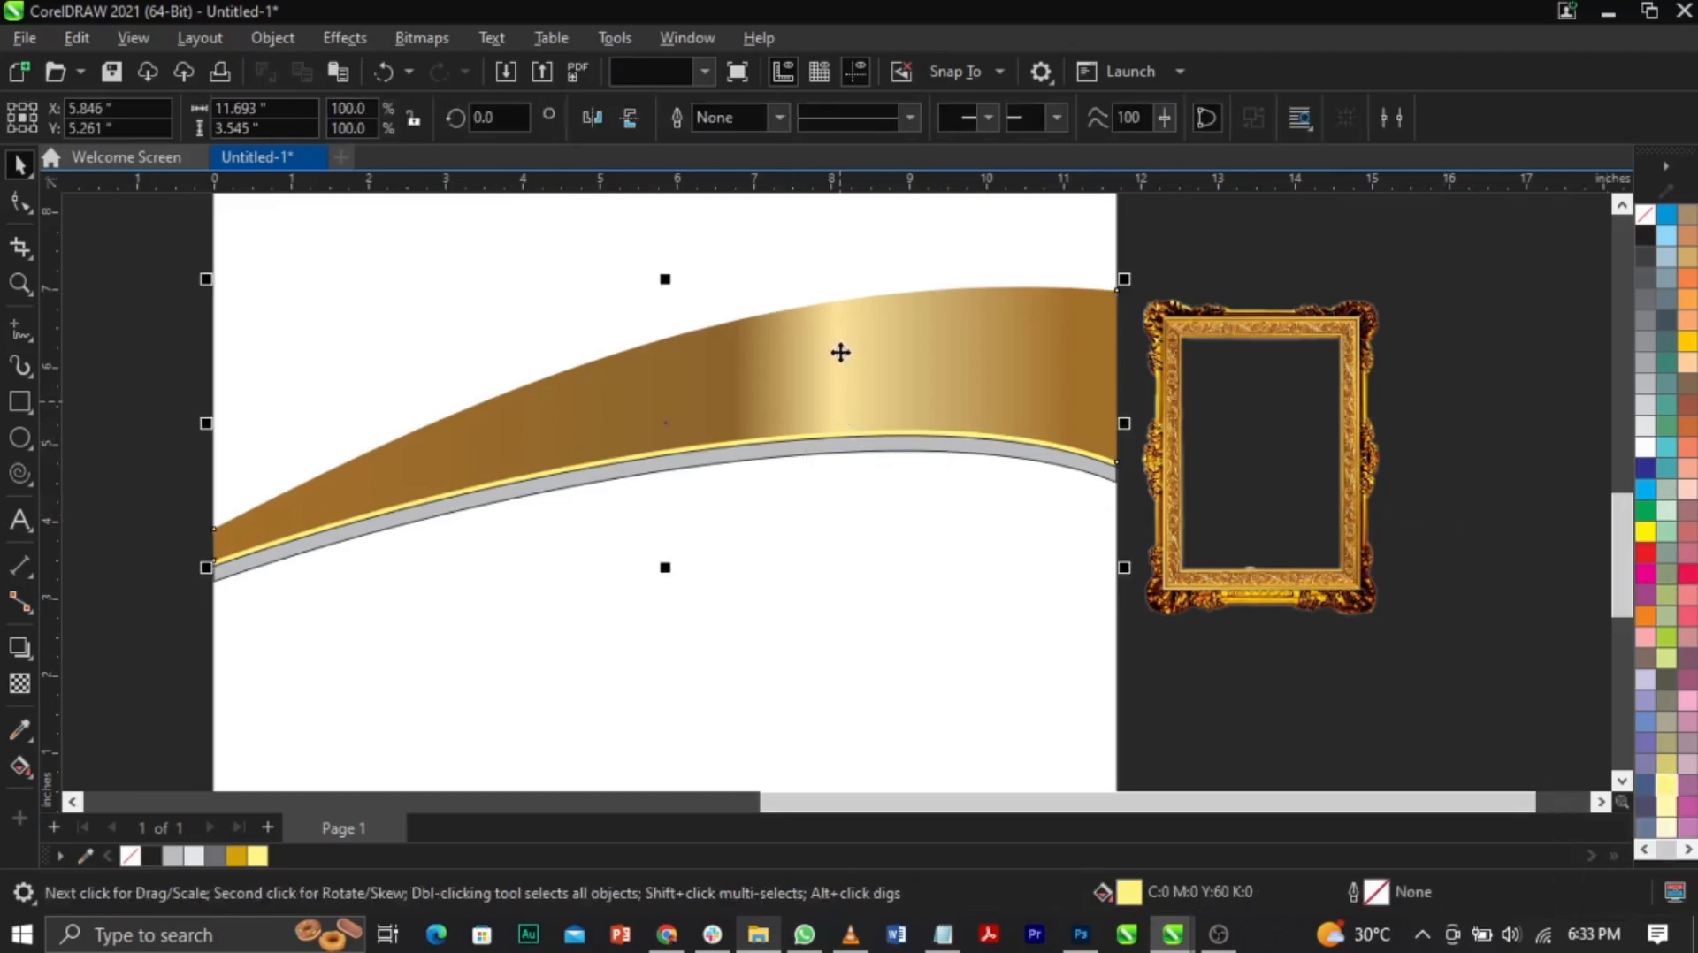
drag(672, 461, 660, 546)
key(ctrl+z)
click(704, 363)
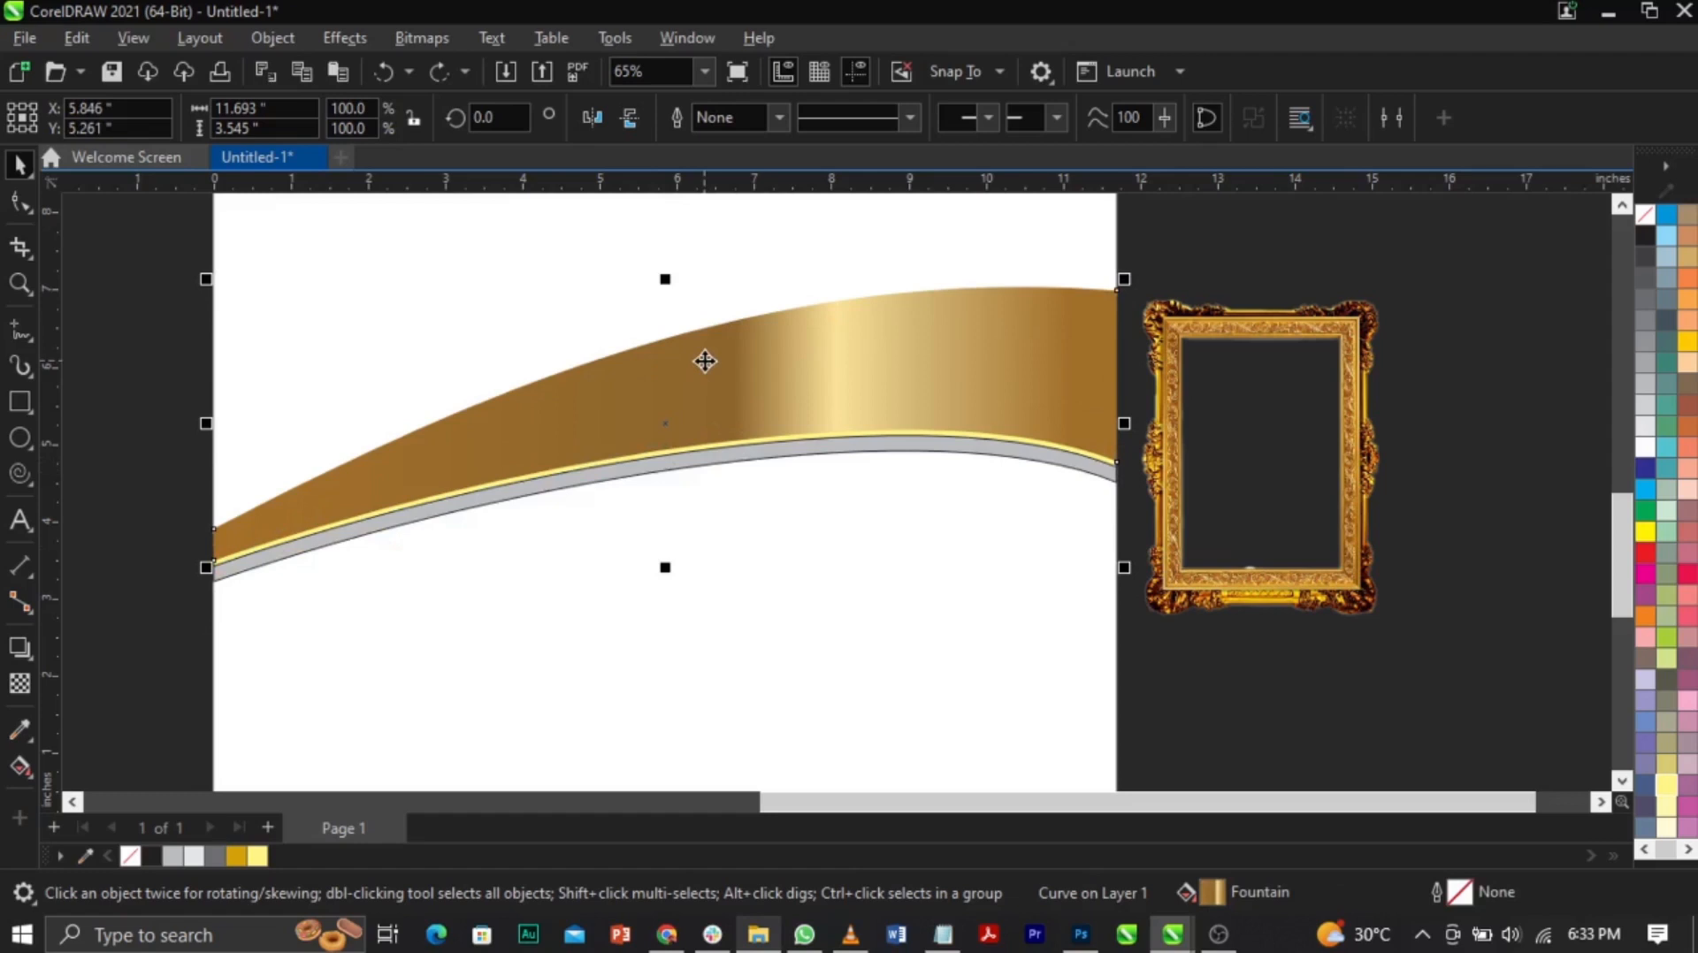
drag(705, 360, 708, 456)
click(686, 394)
drag(686, 394, 698, 459)
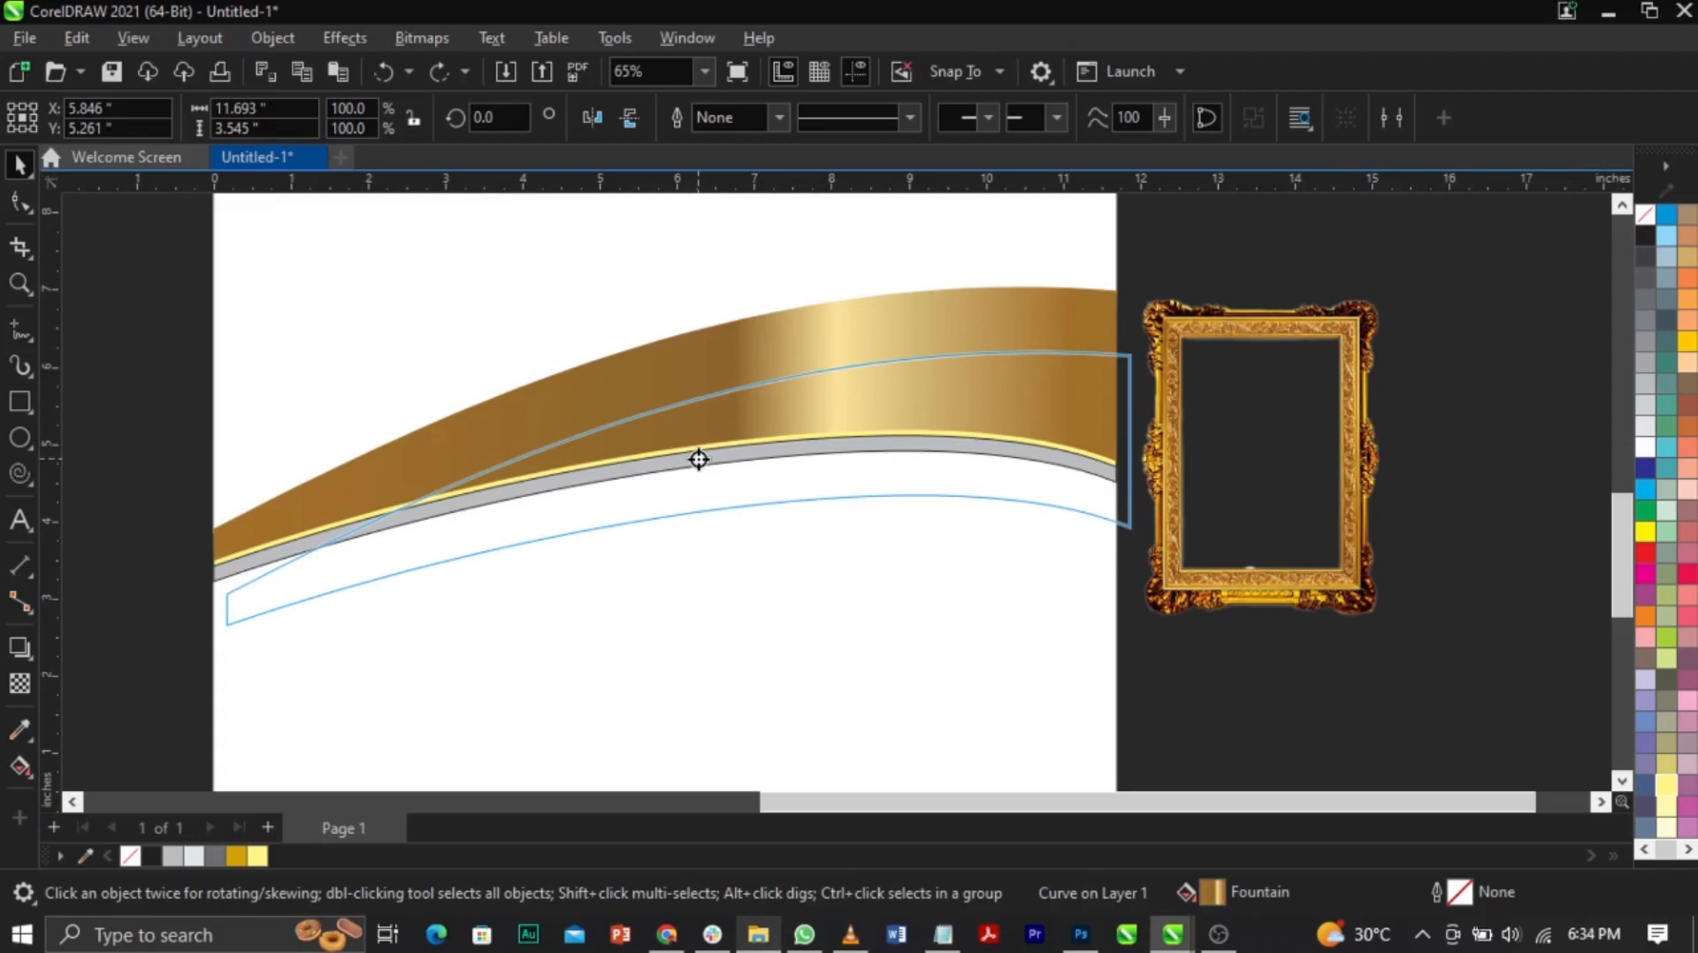
right_click(698, 458)
click(661, 411)
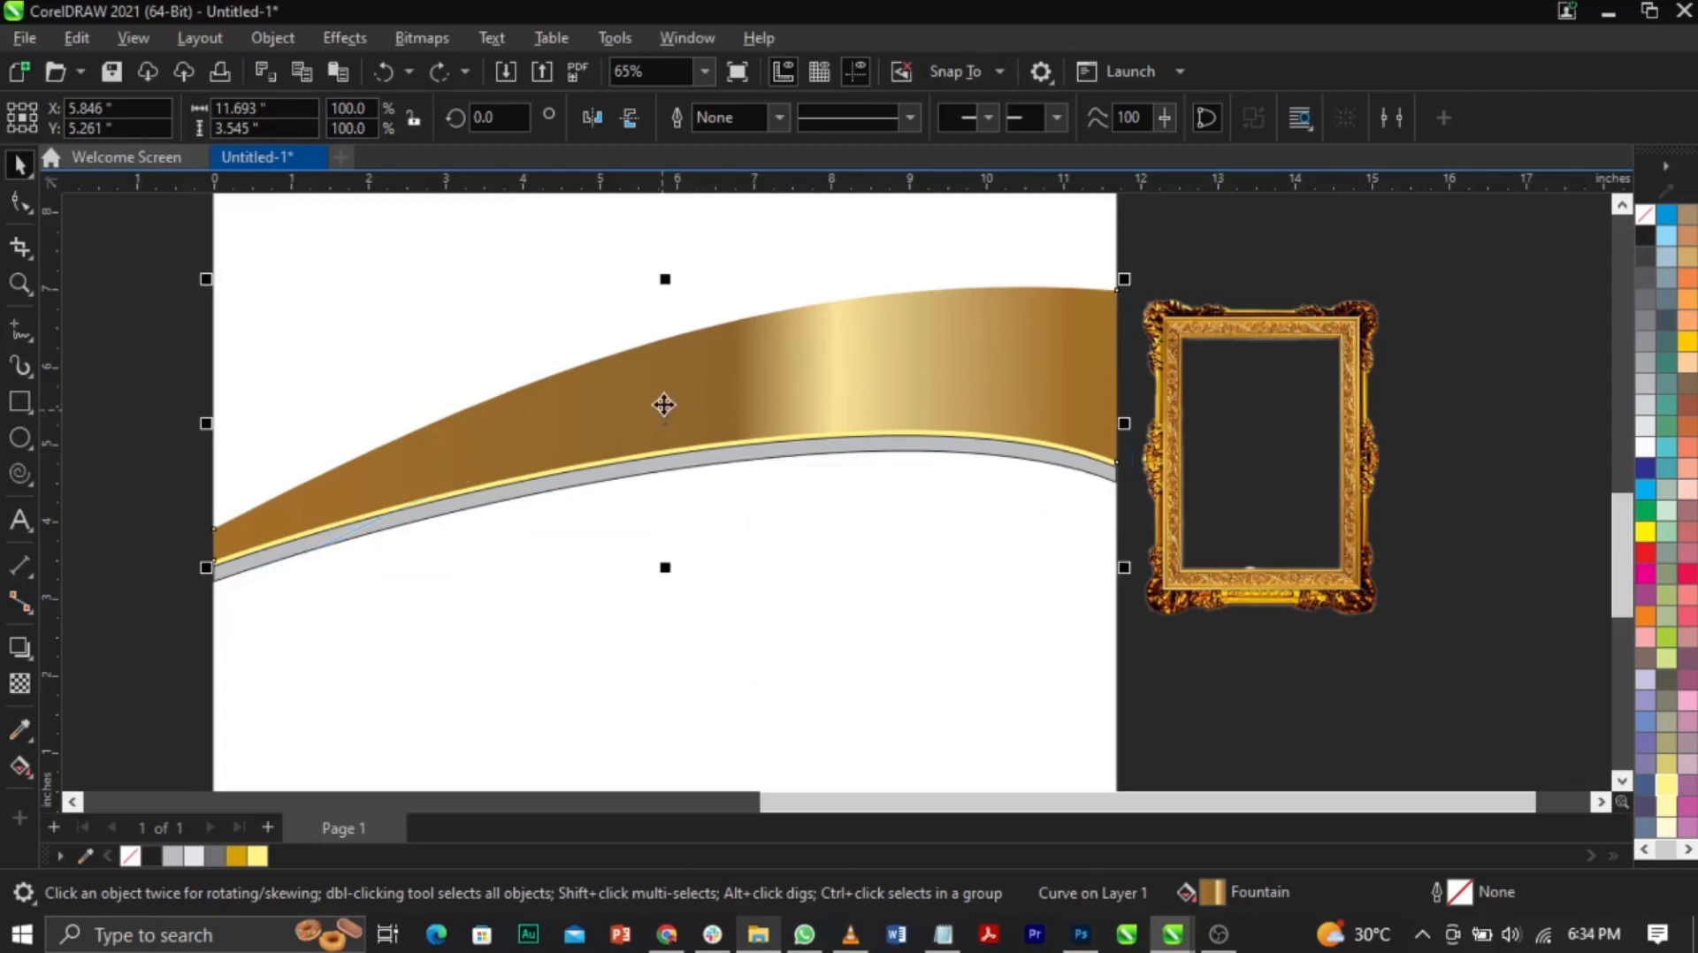
drag(668, 388, 689, 464)
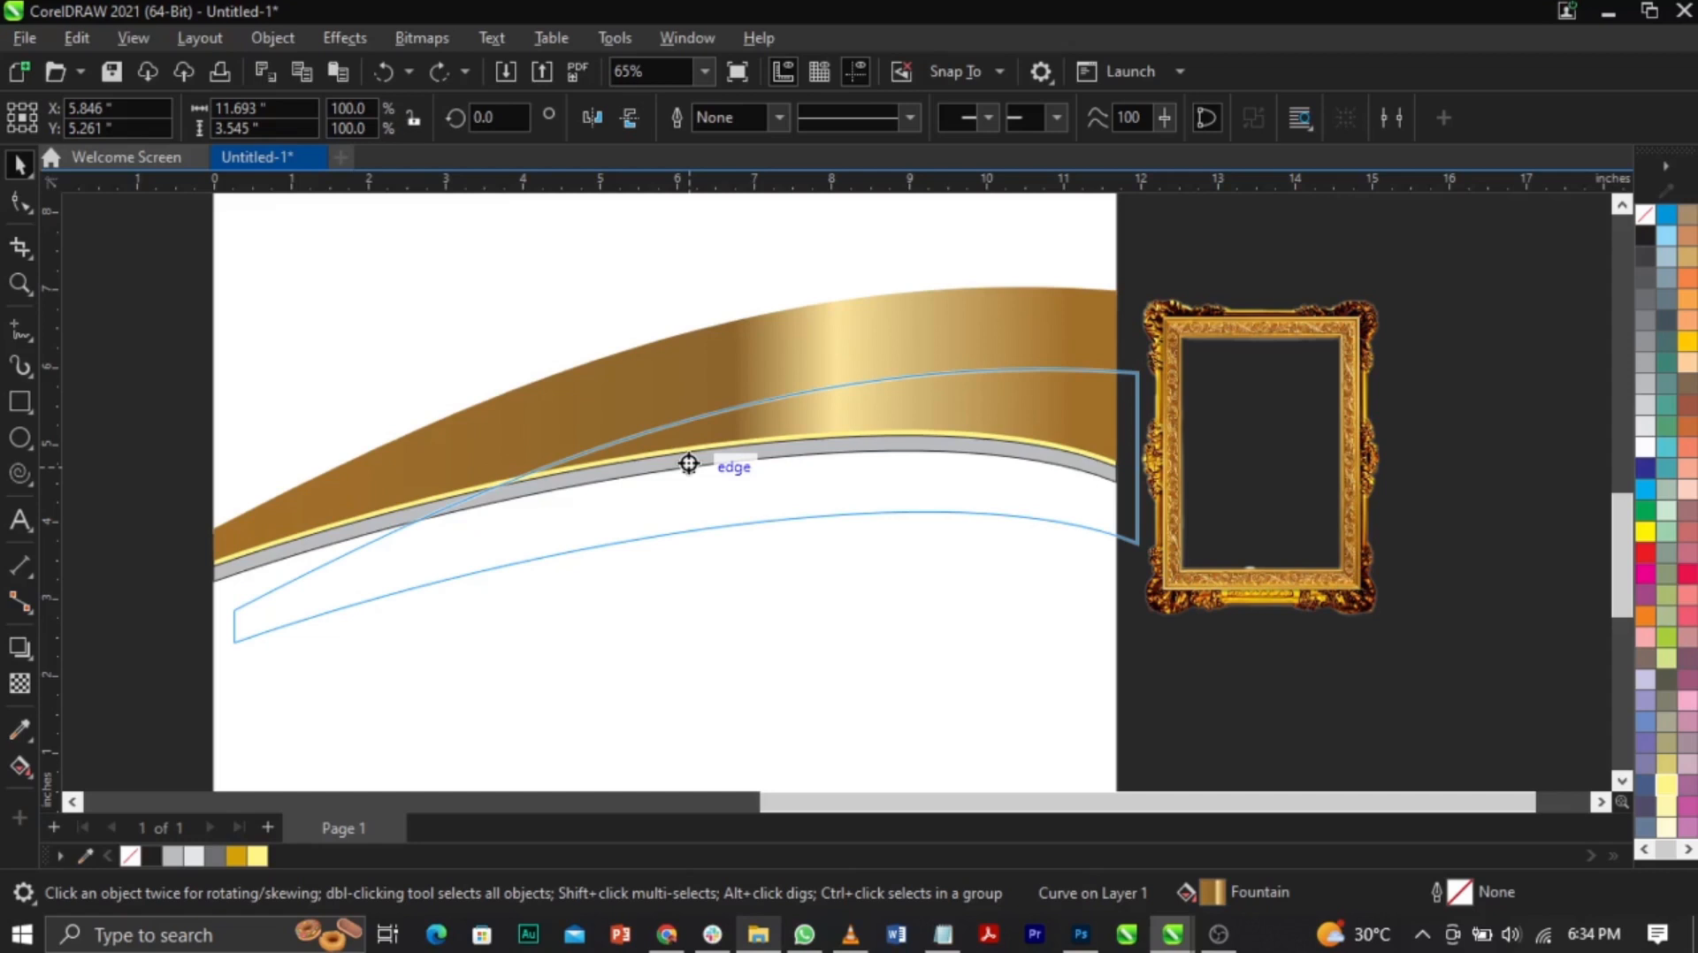
right_click(689, 463)
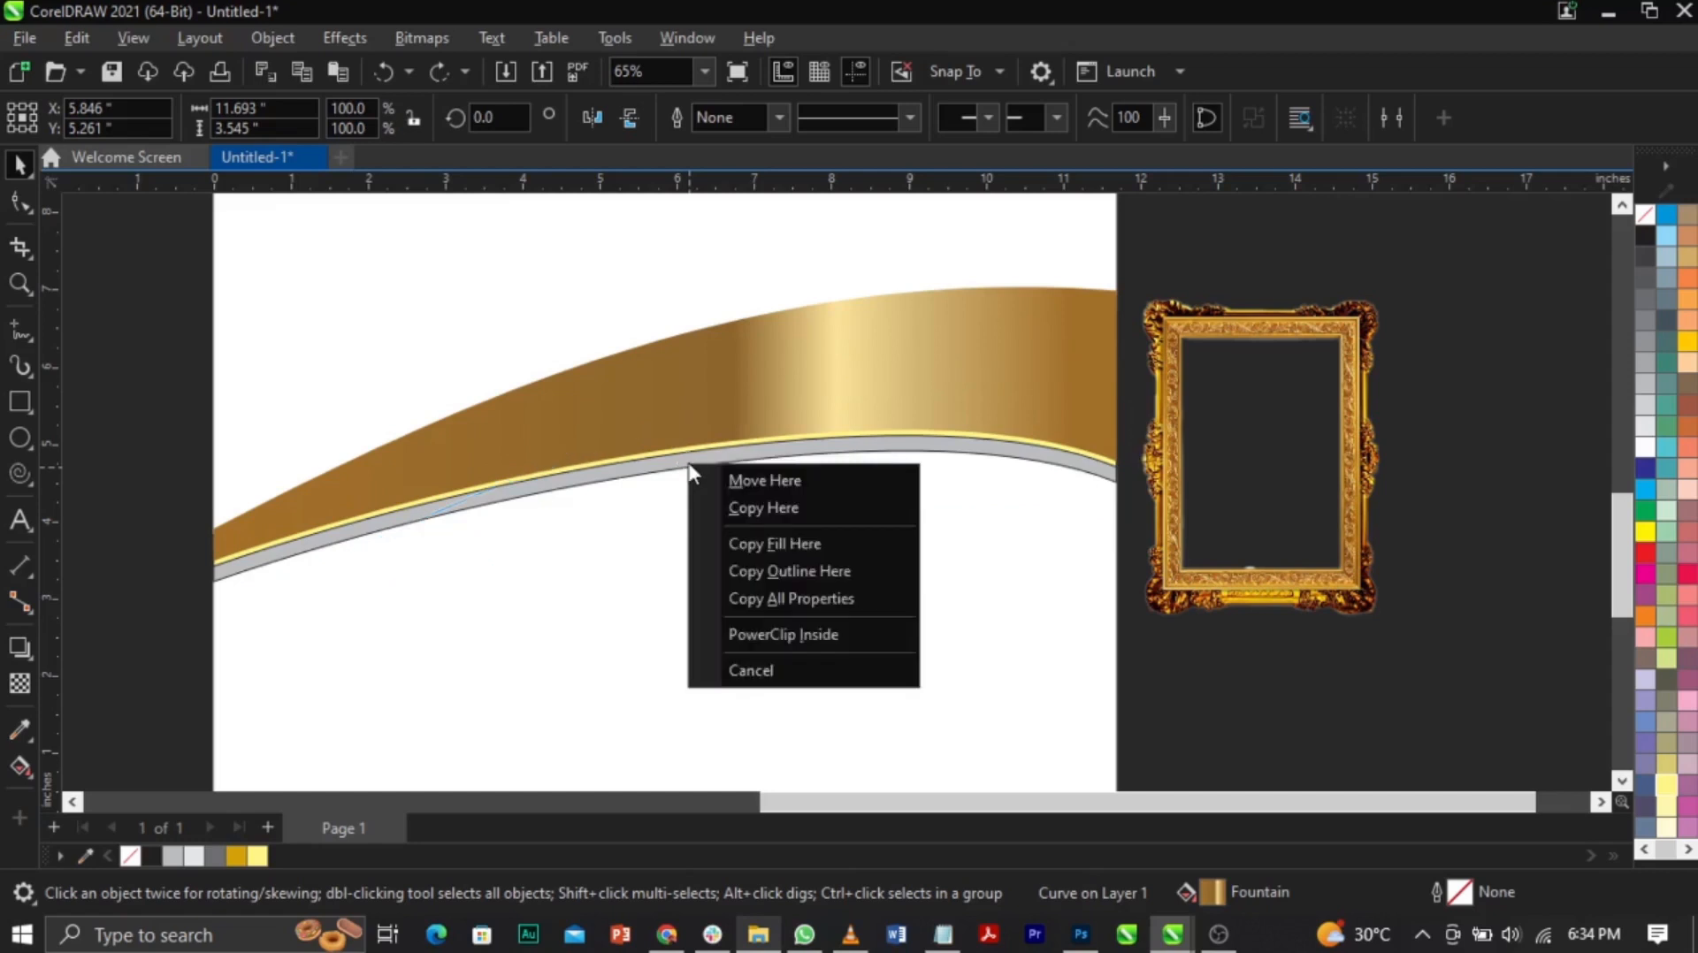
click(743, 543)
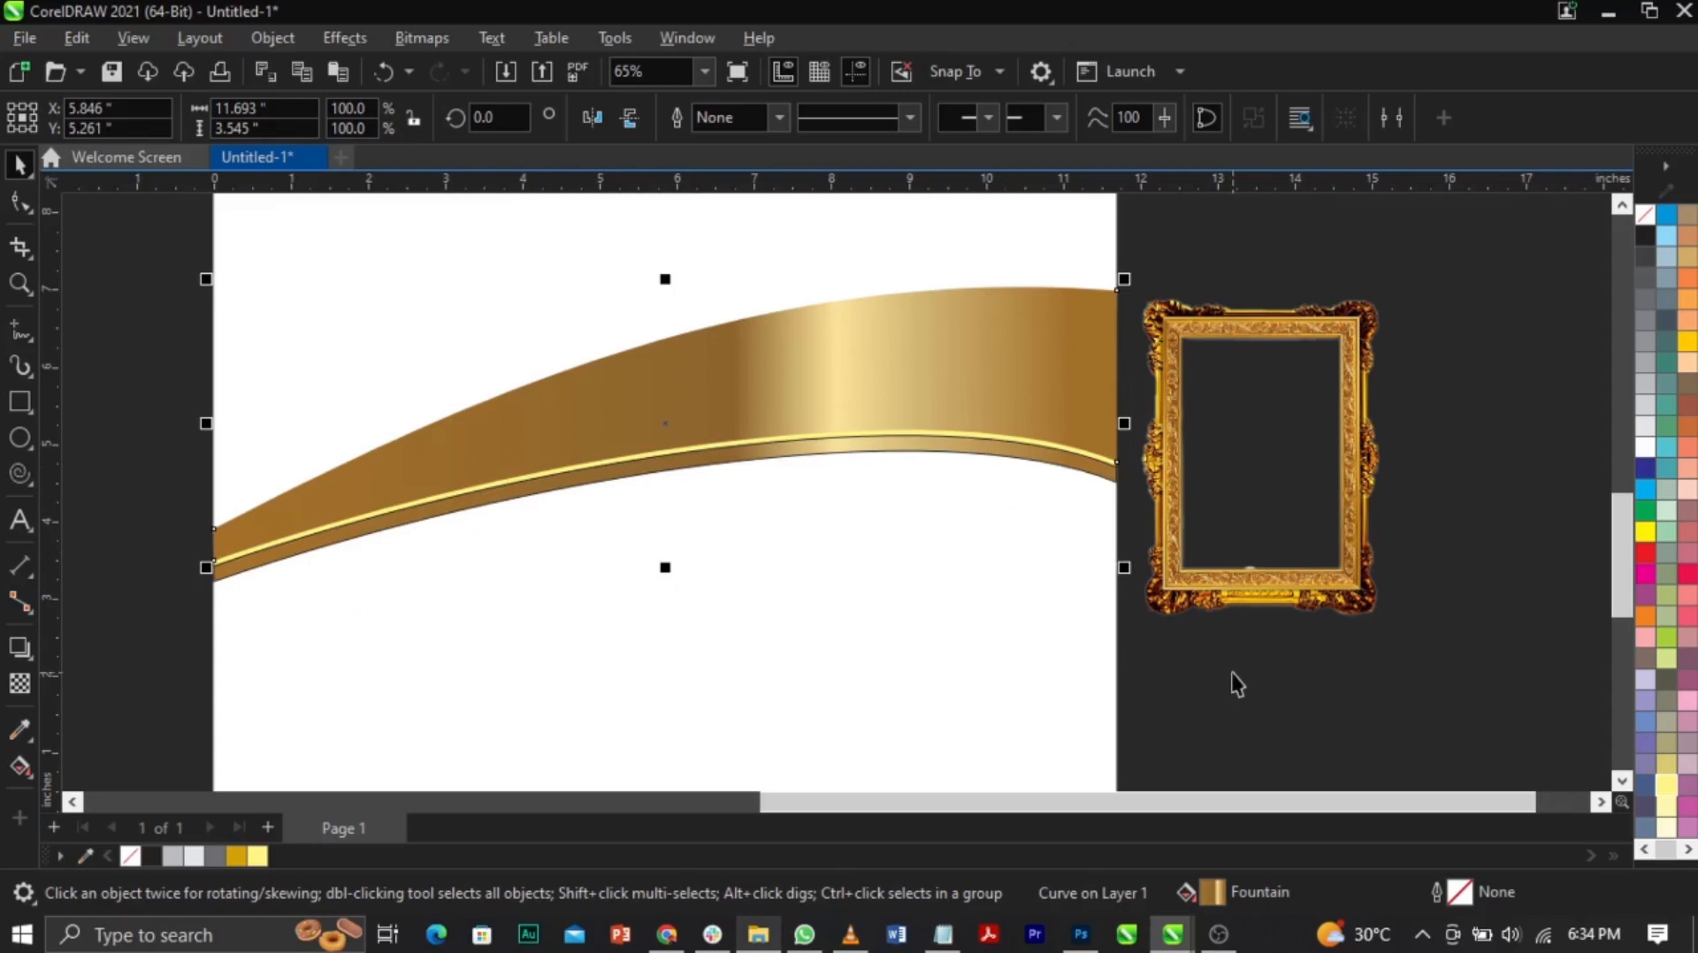
Step: Move the gradient stops to 41% and 74%, and darken the 74% stop to deep gold
click(20, 766)
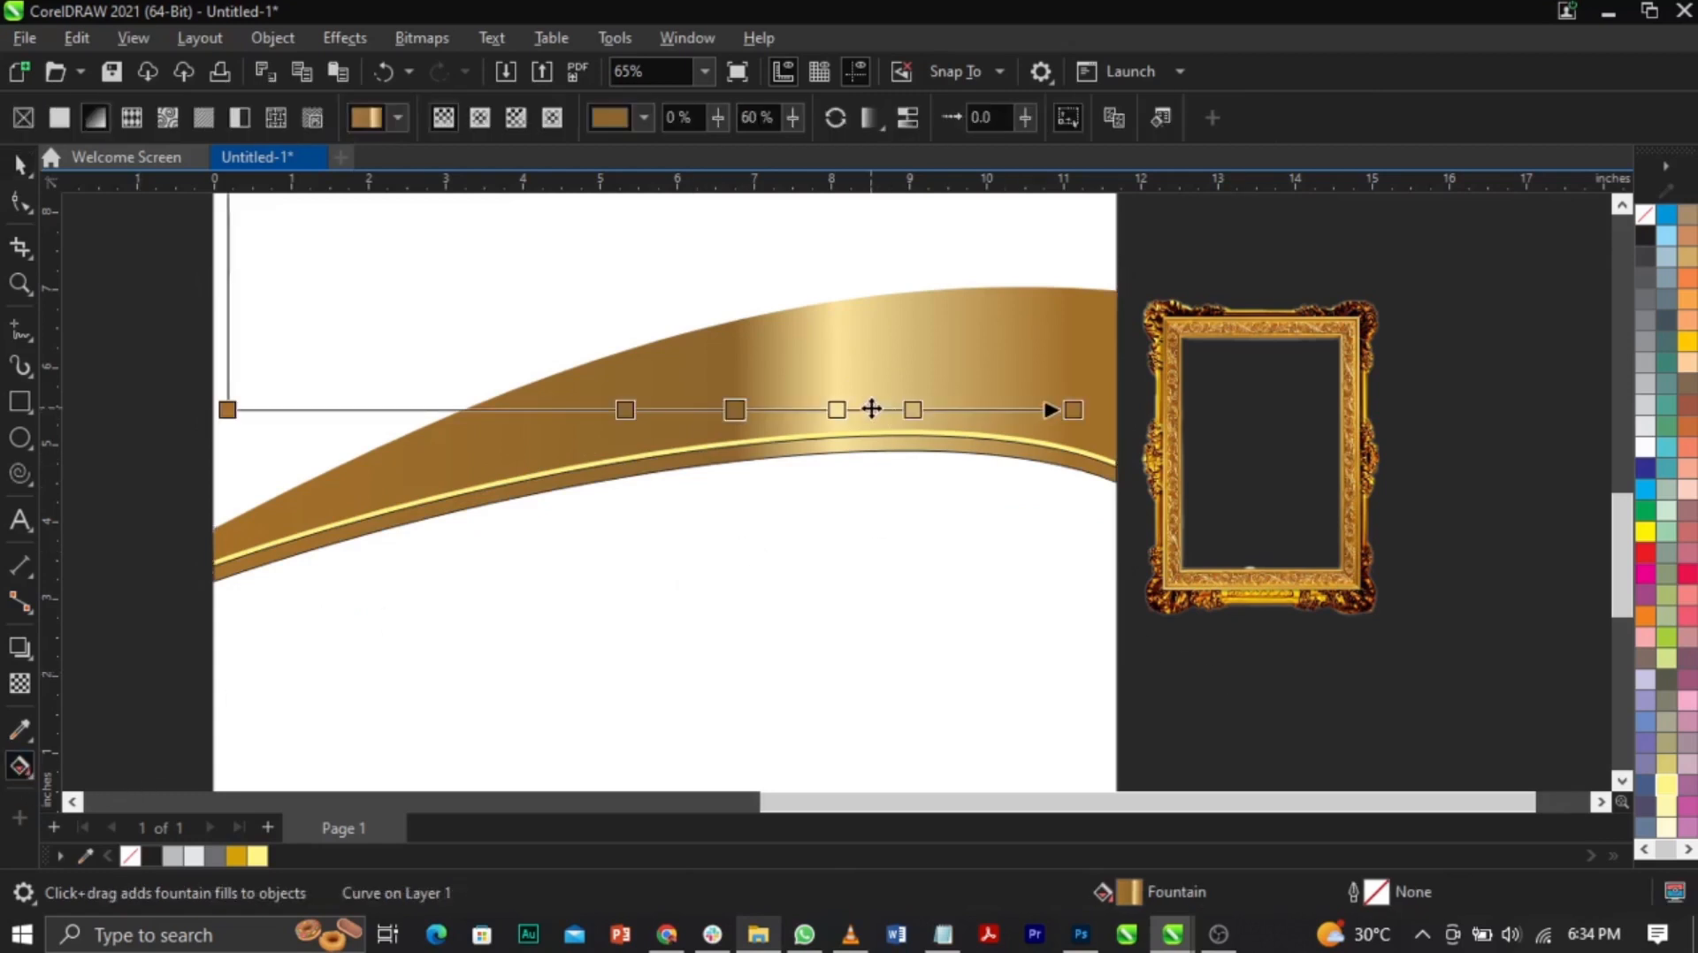
drag(836, 410, 557, 411)
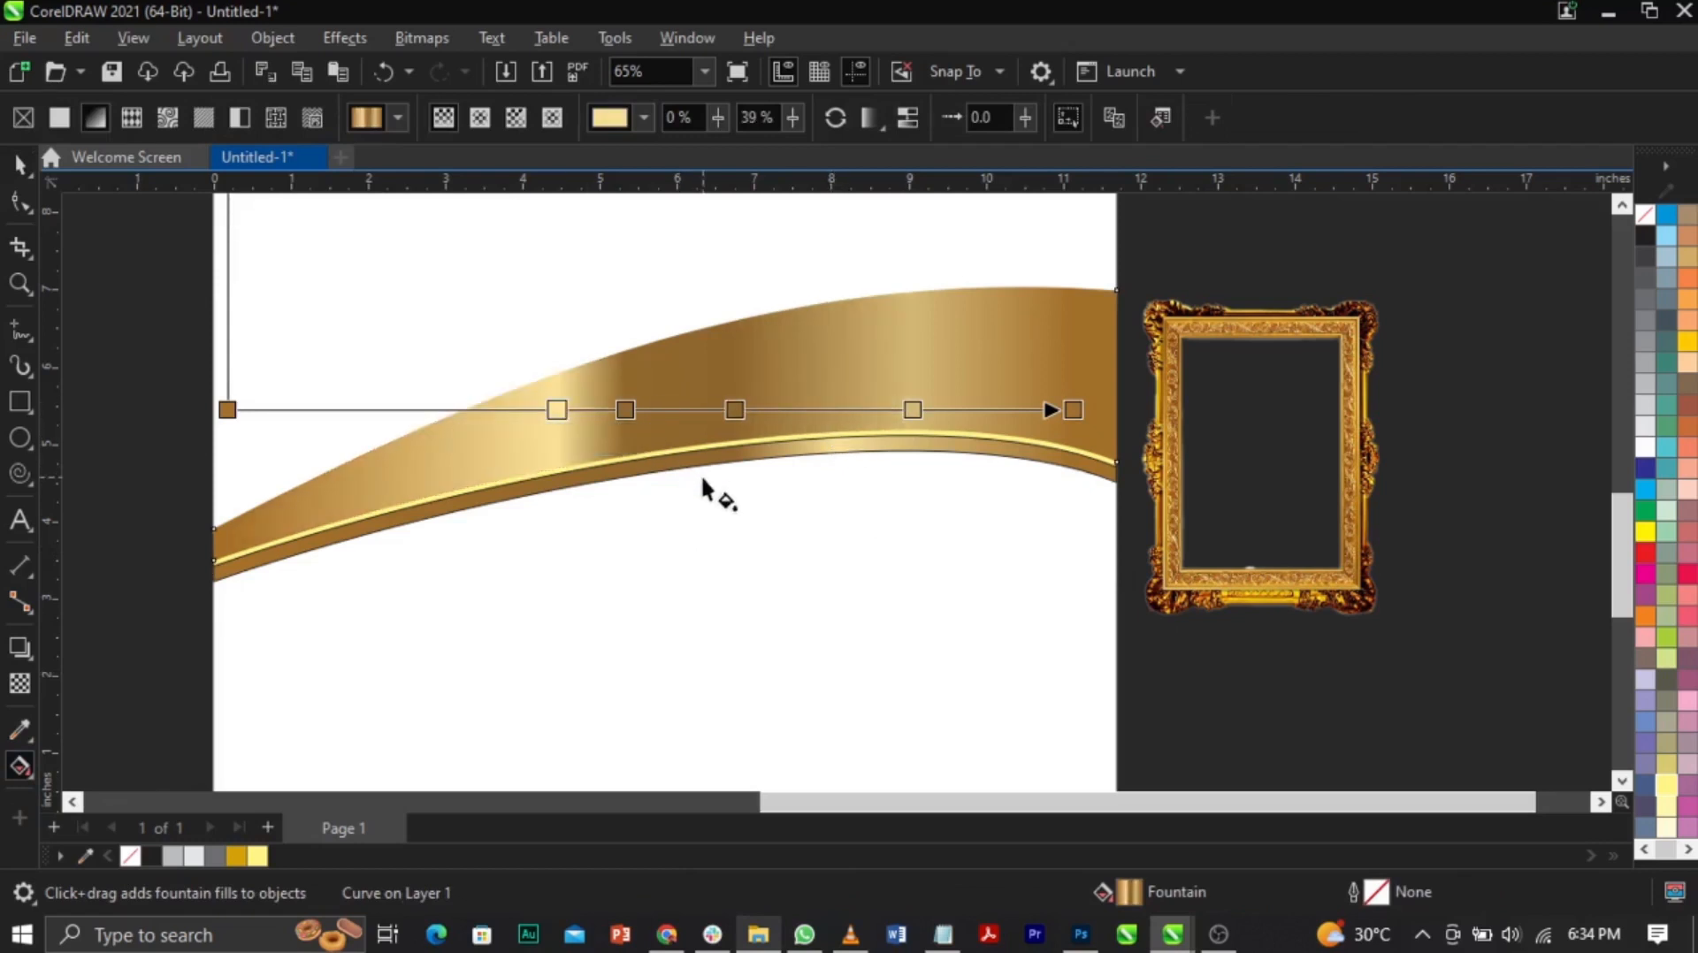
key(ctrl+z)
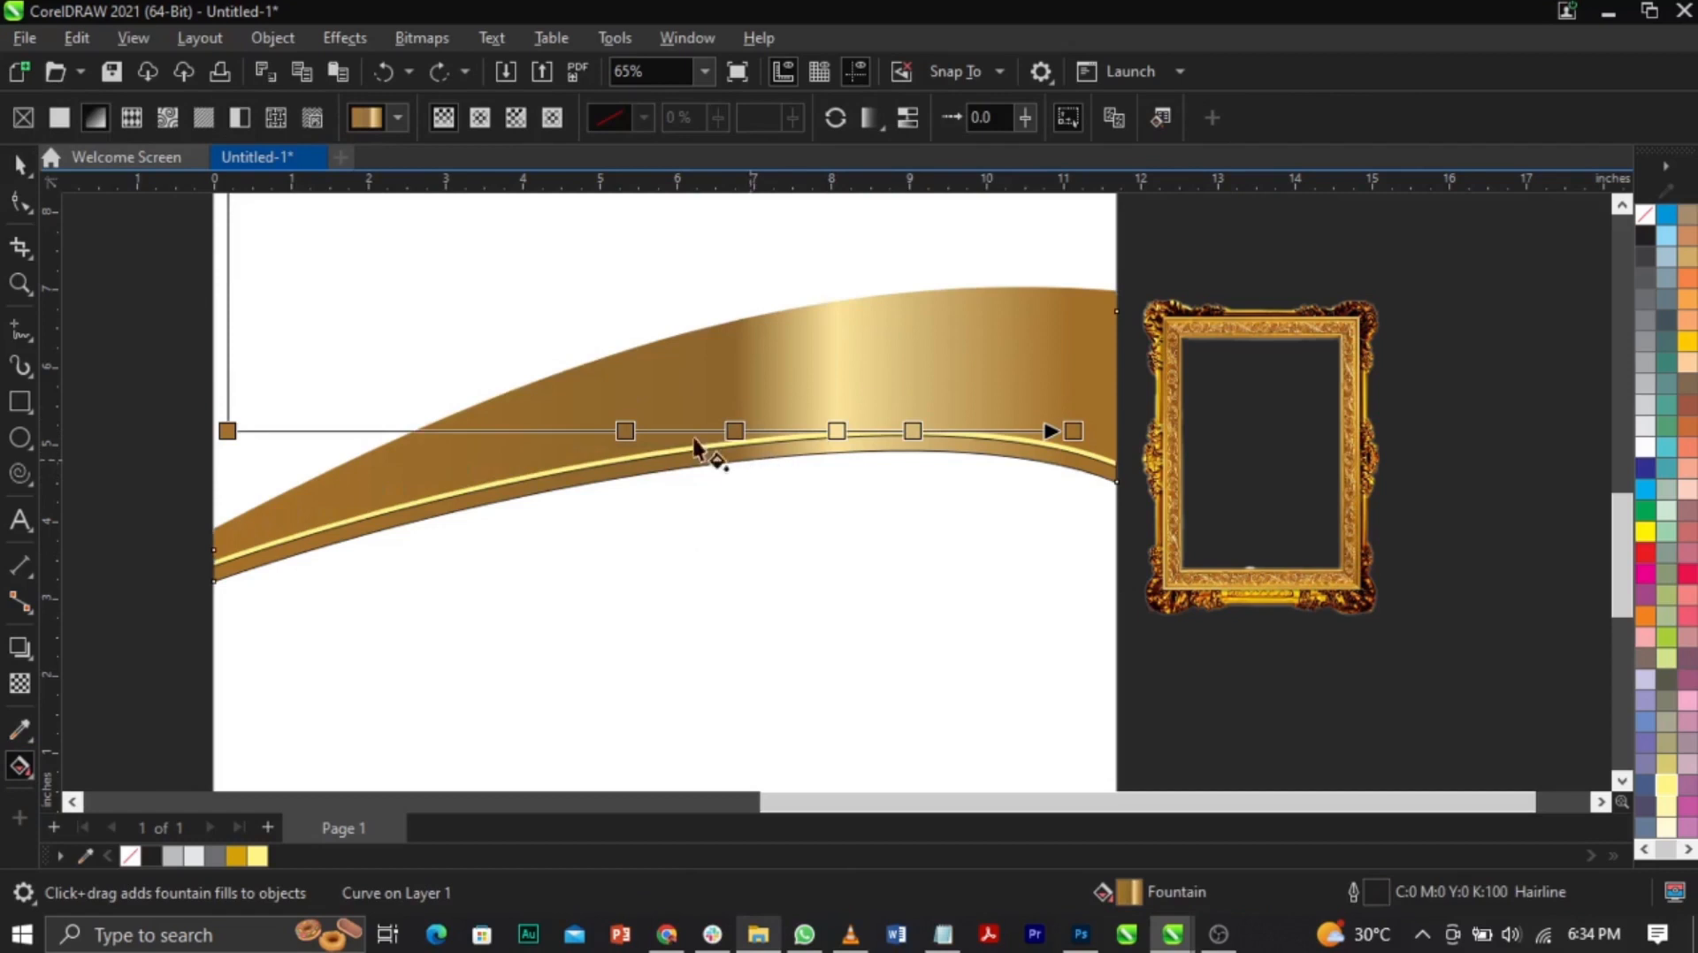
drag(837, 432, 574, 431)
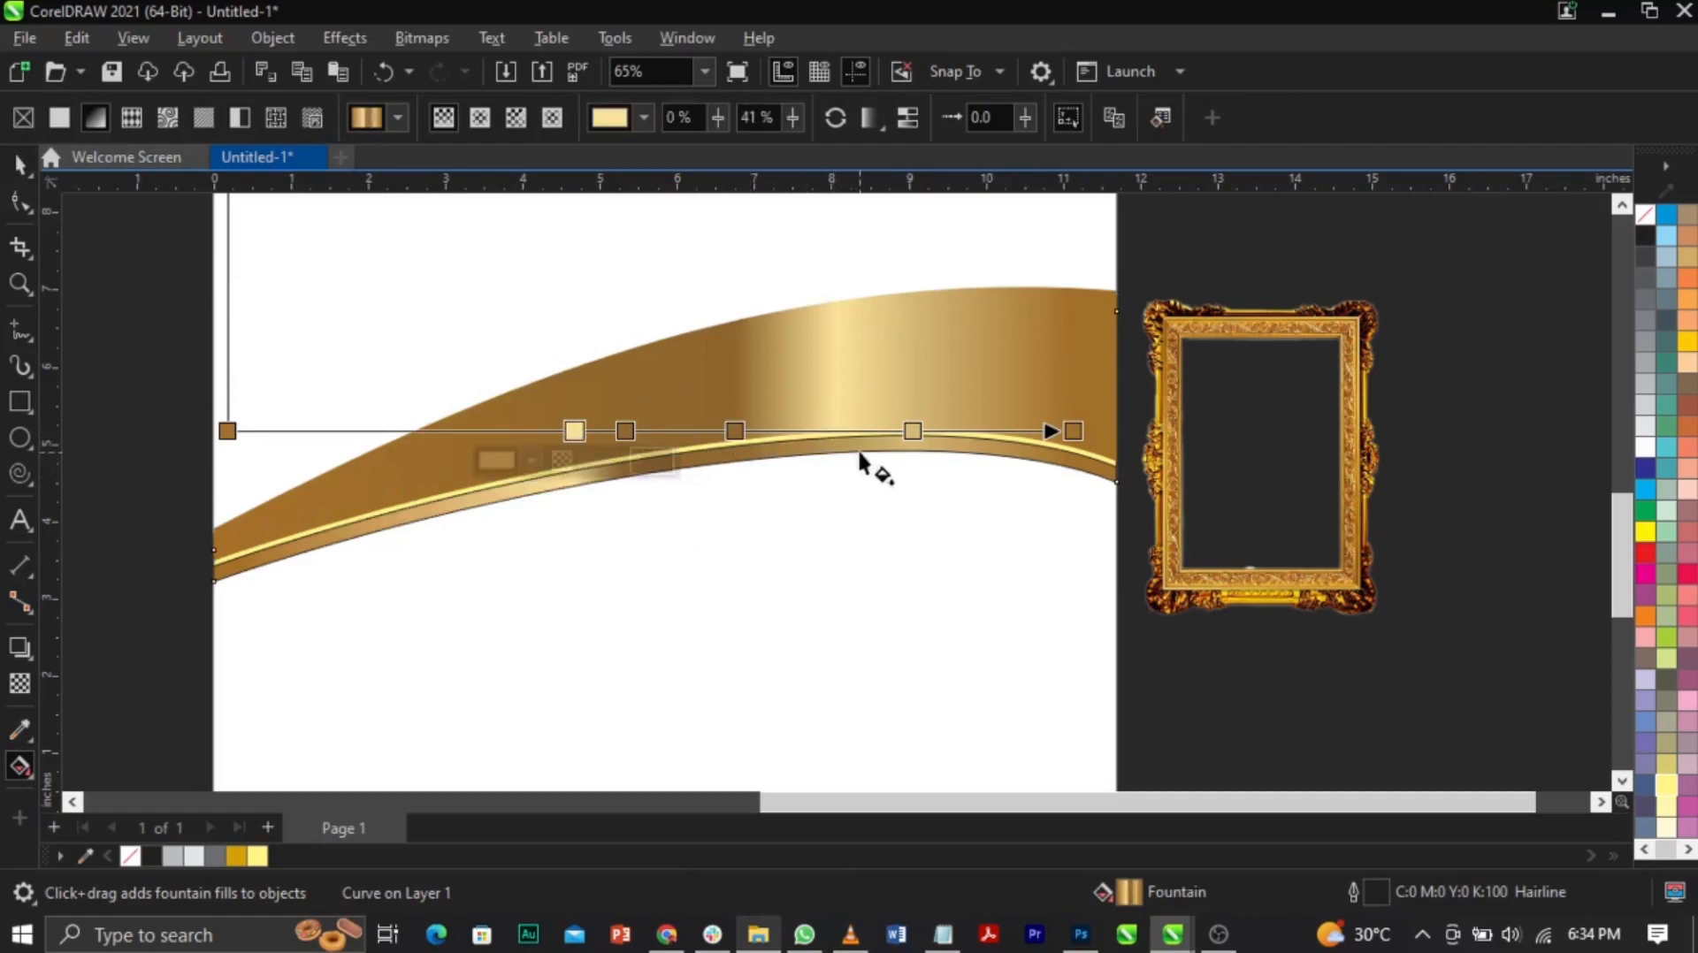
drag(903, 439, 844, 440)
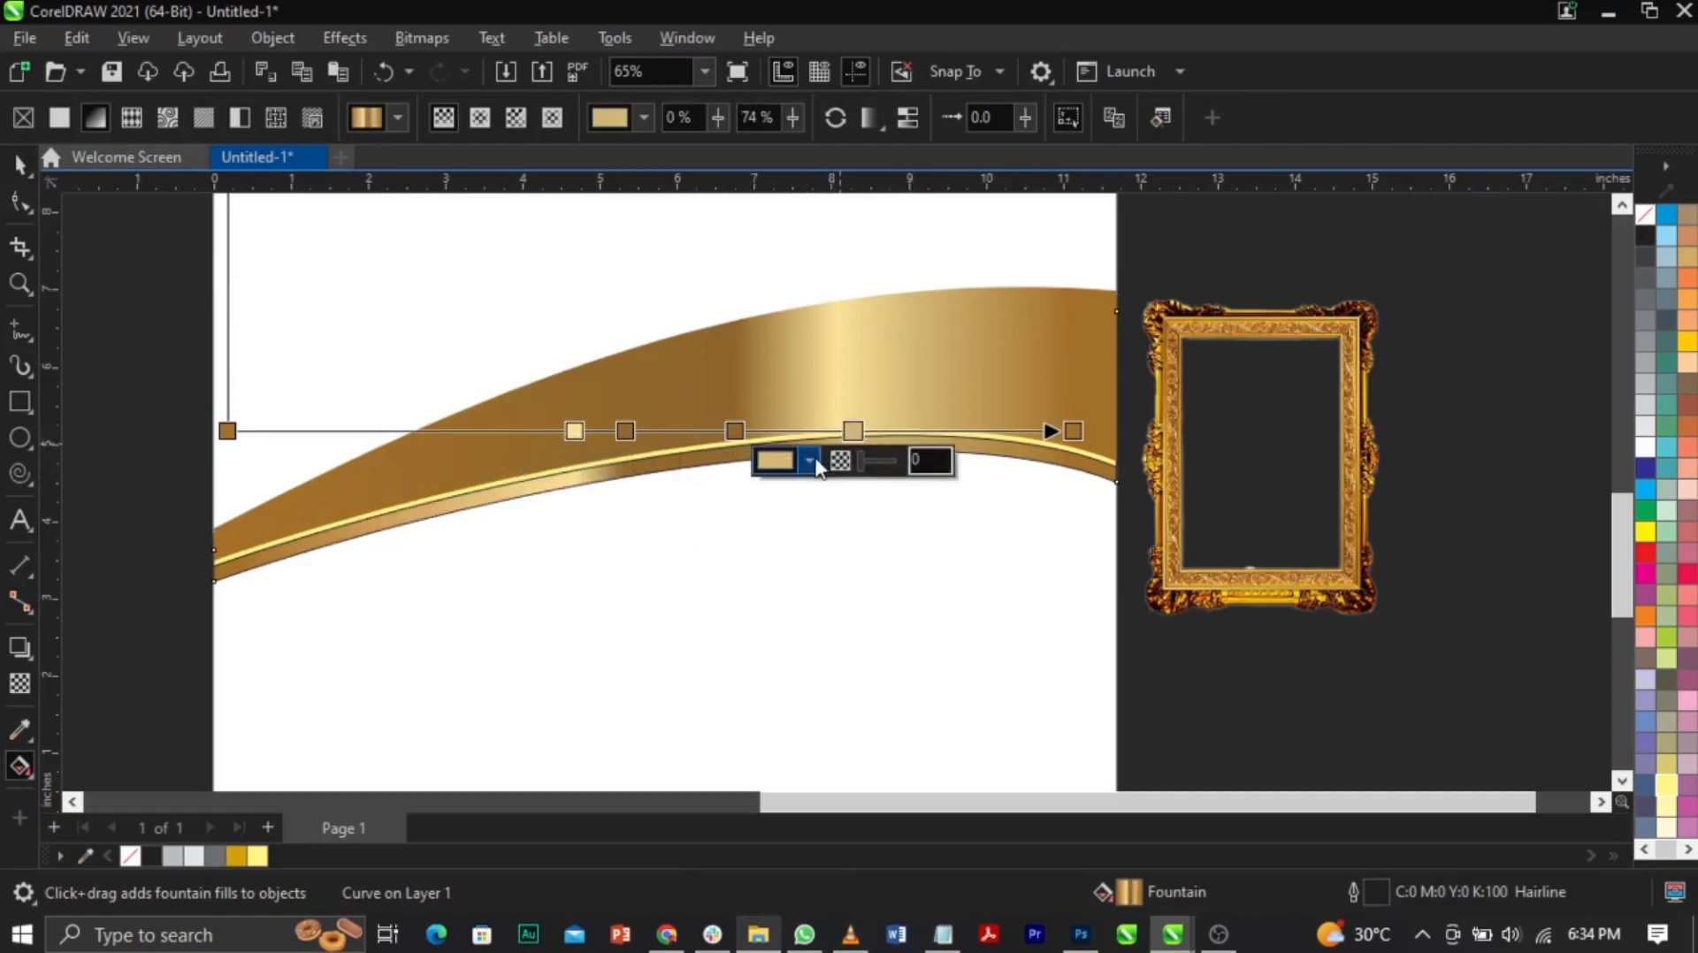
click(809, 459)
drag(883, 623, 883, 682)
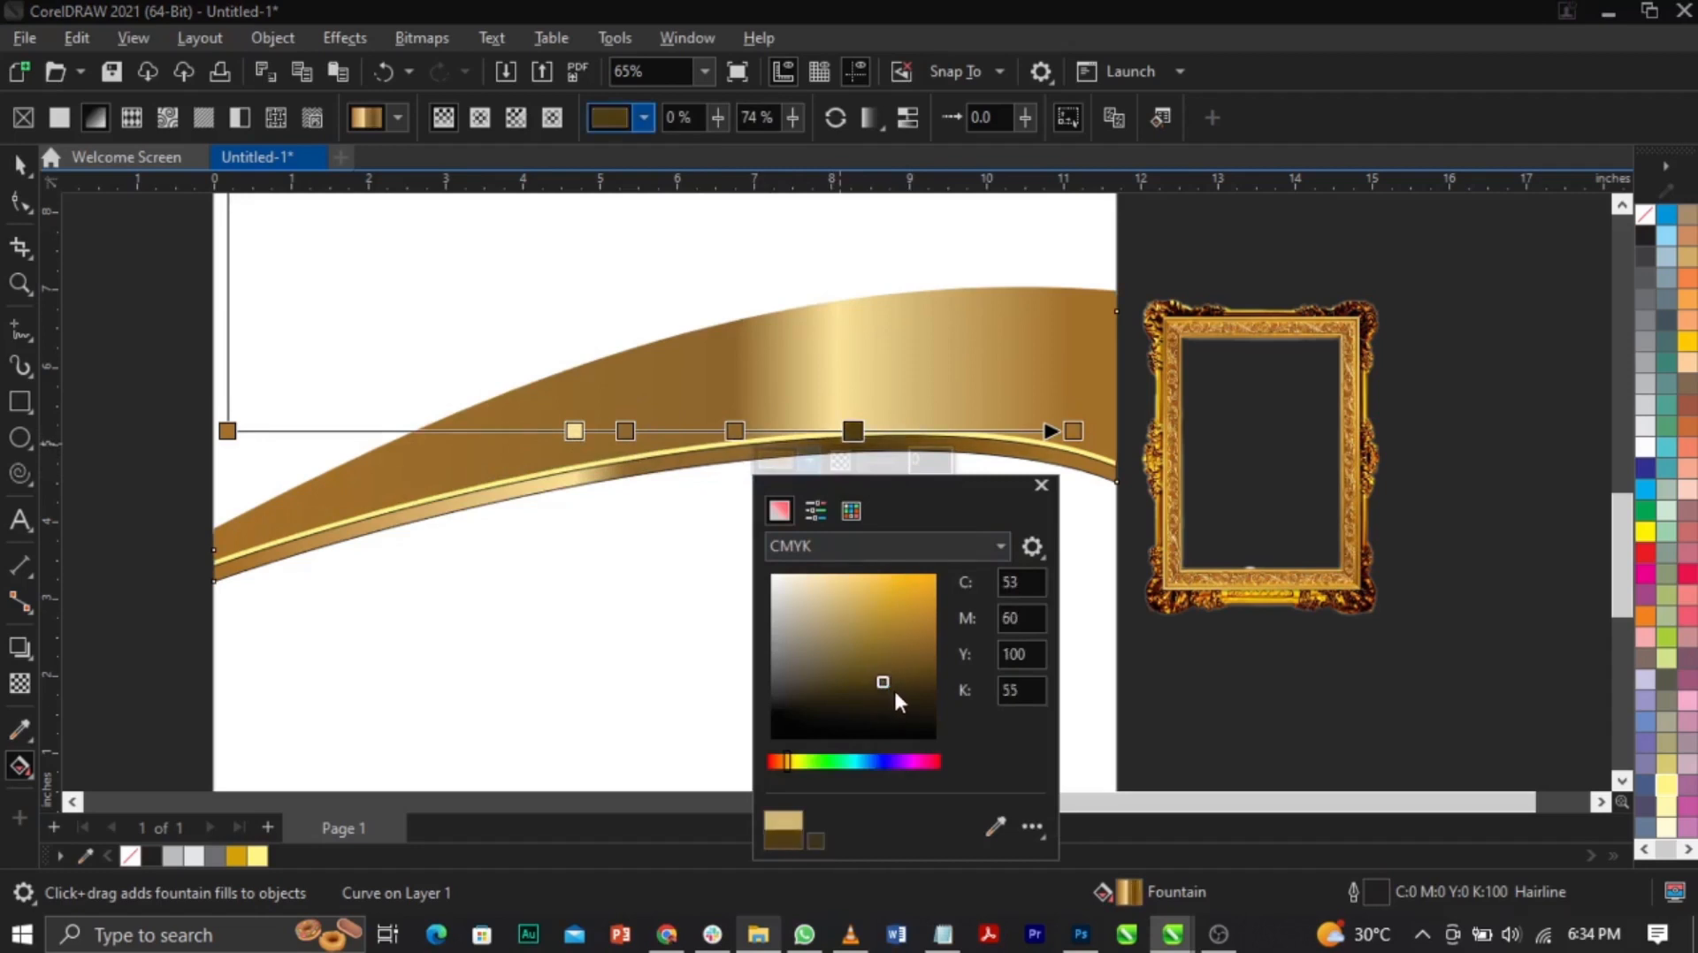
click(894, 692)
click(975, 432)
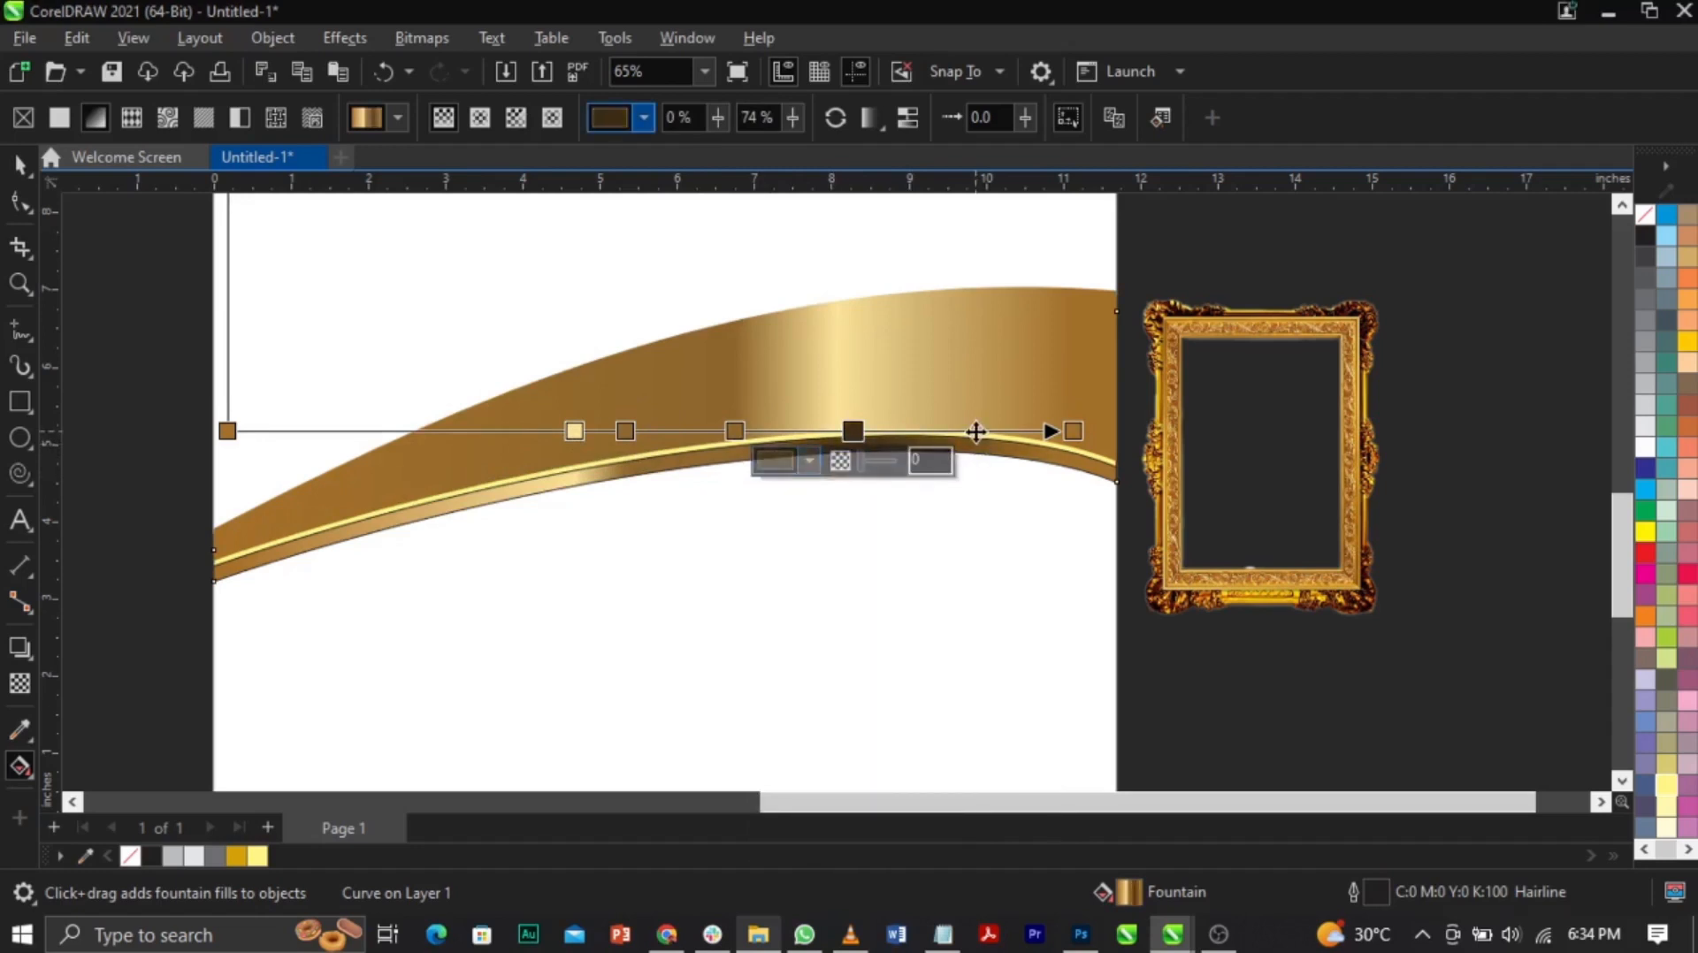
Step: Add a new gradient stop at 88% and make it light yellow
double_click(975, 431)
click(930, 460)
click(1114, 827)
click(576, 431)
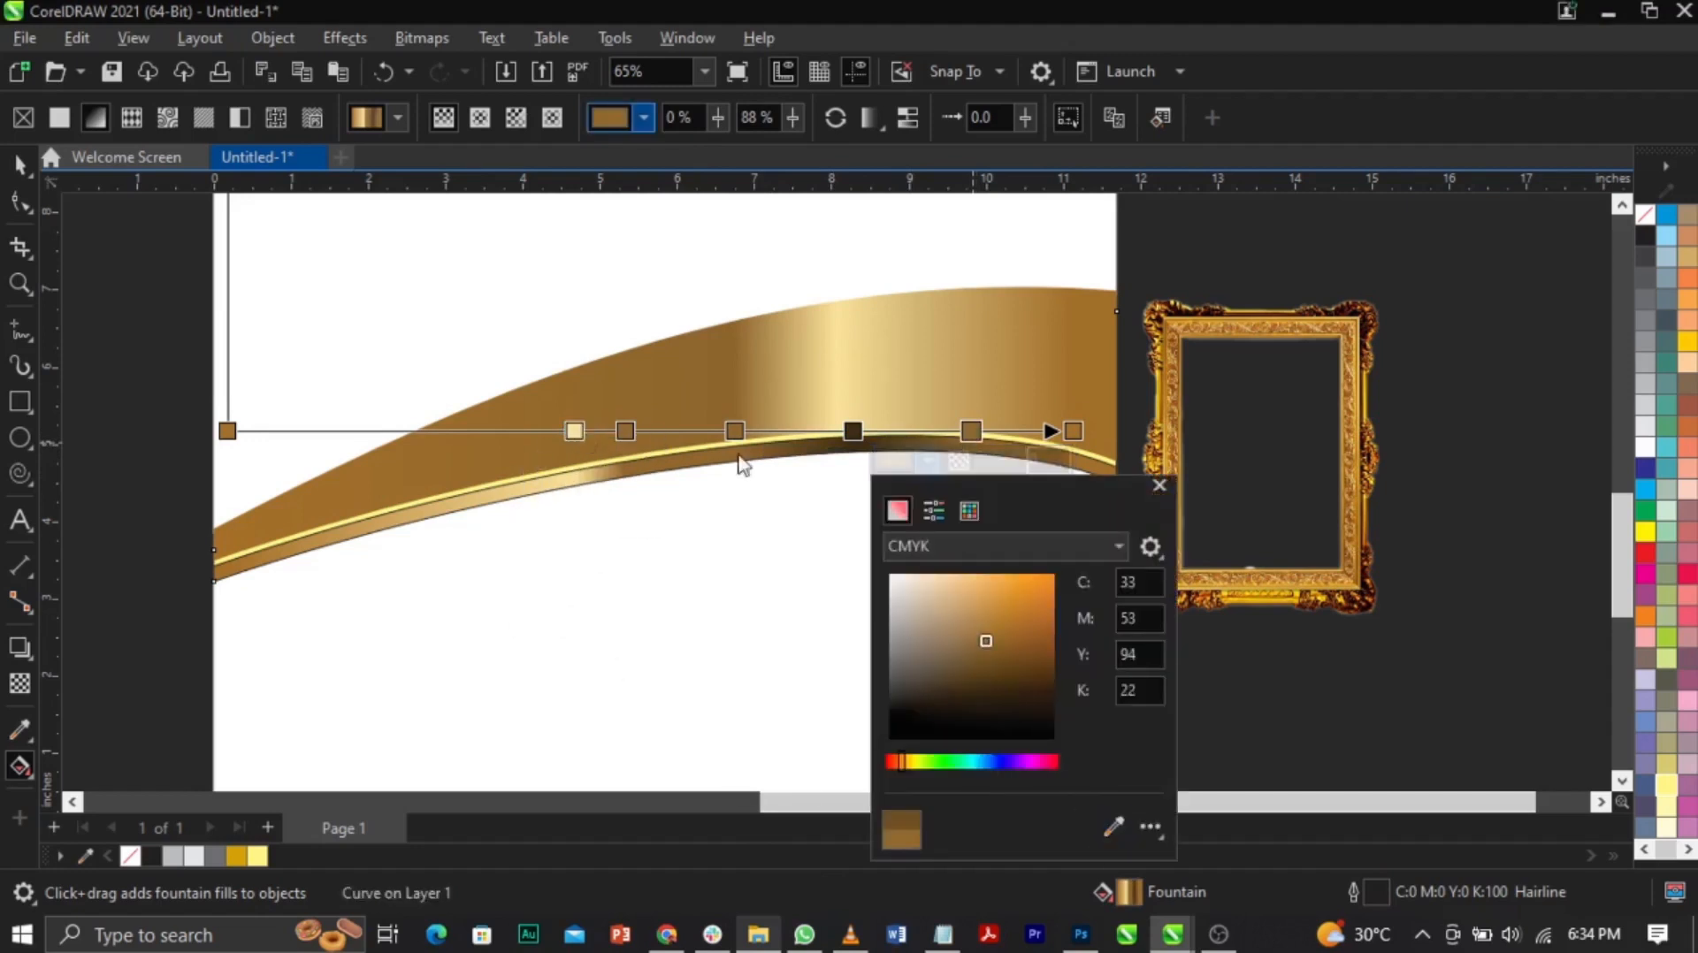
click(973, 432)
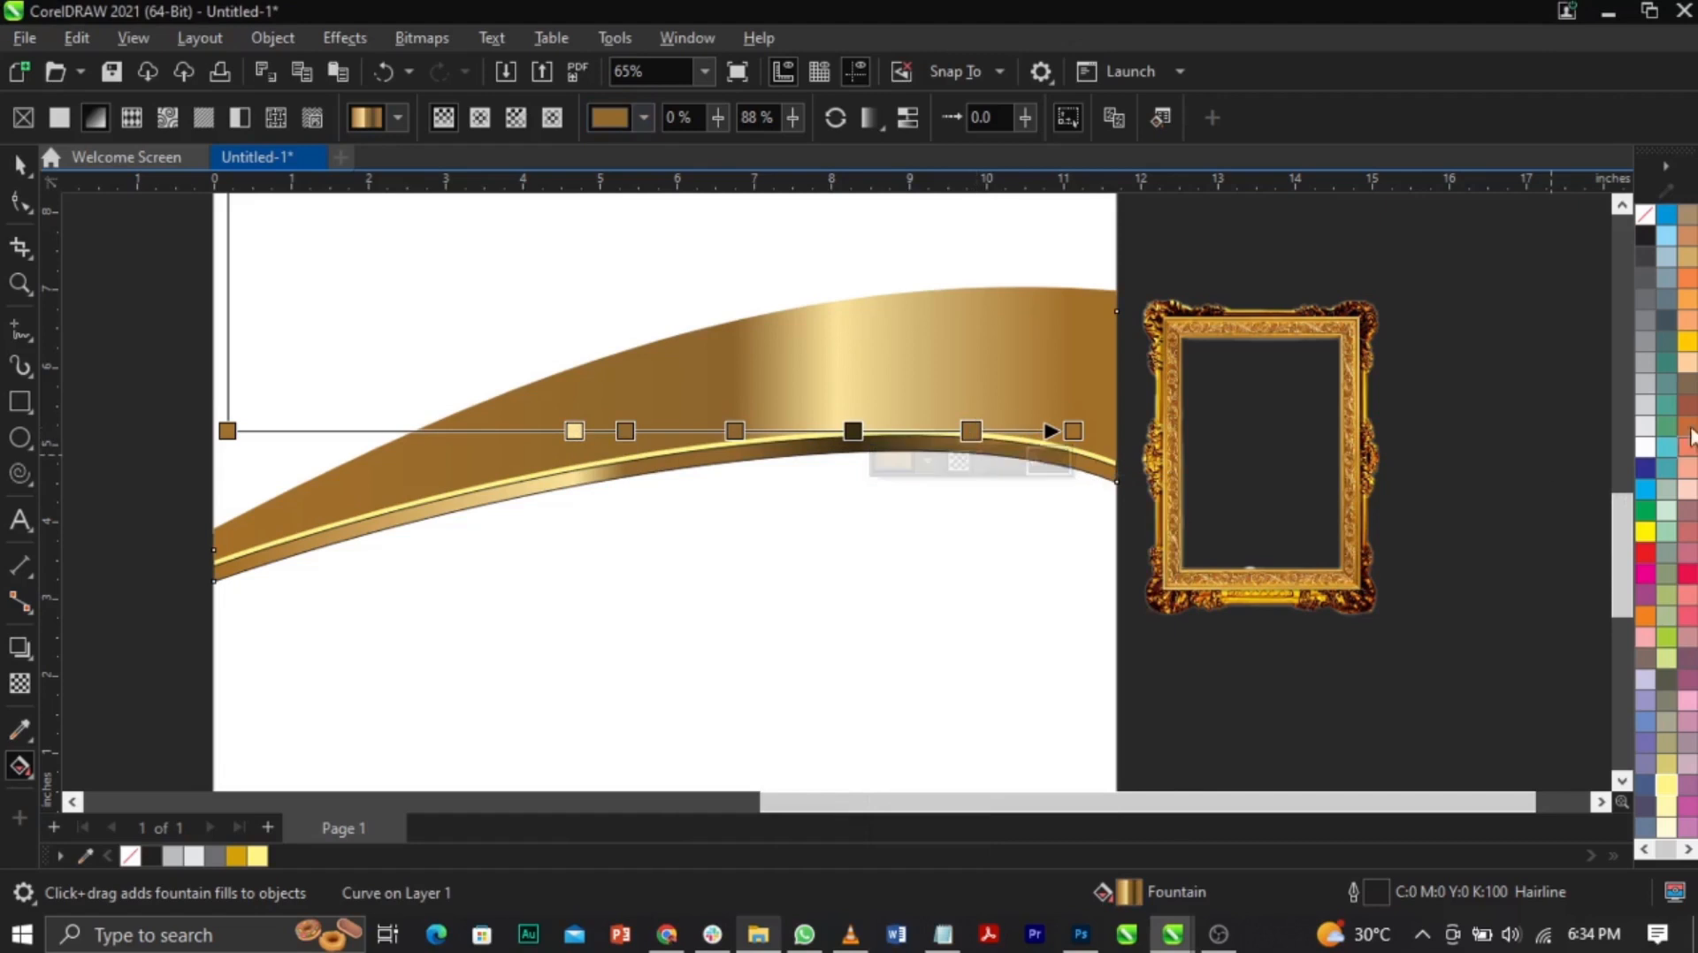
click(1667, 785)
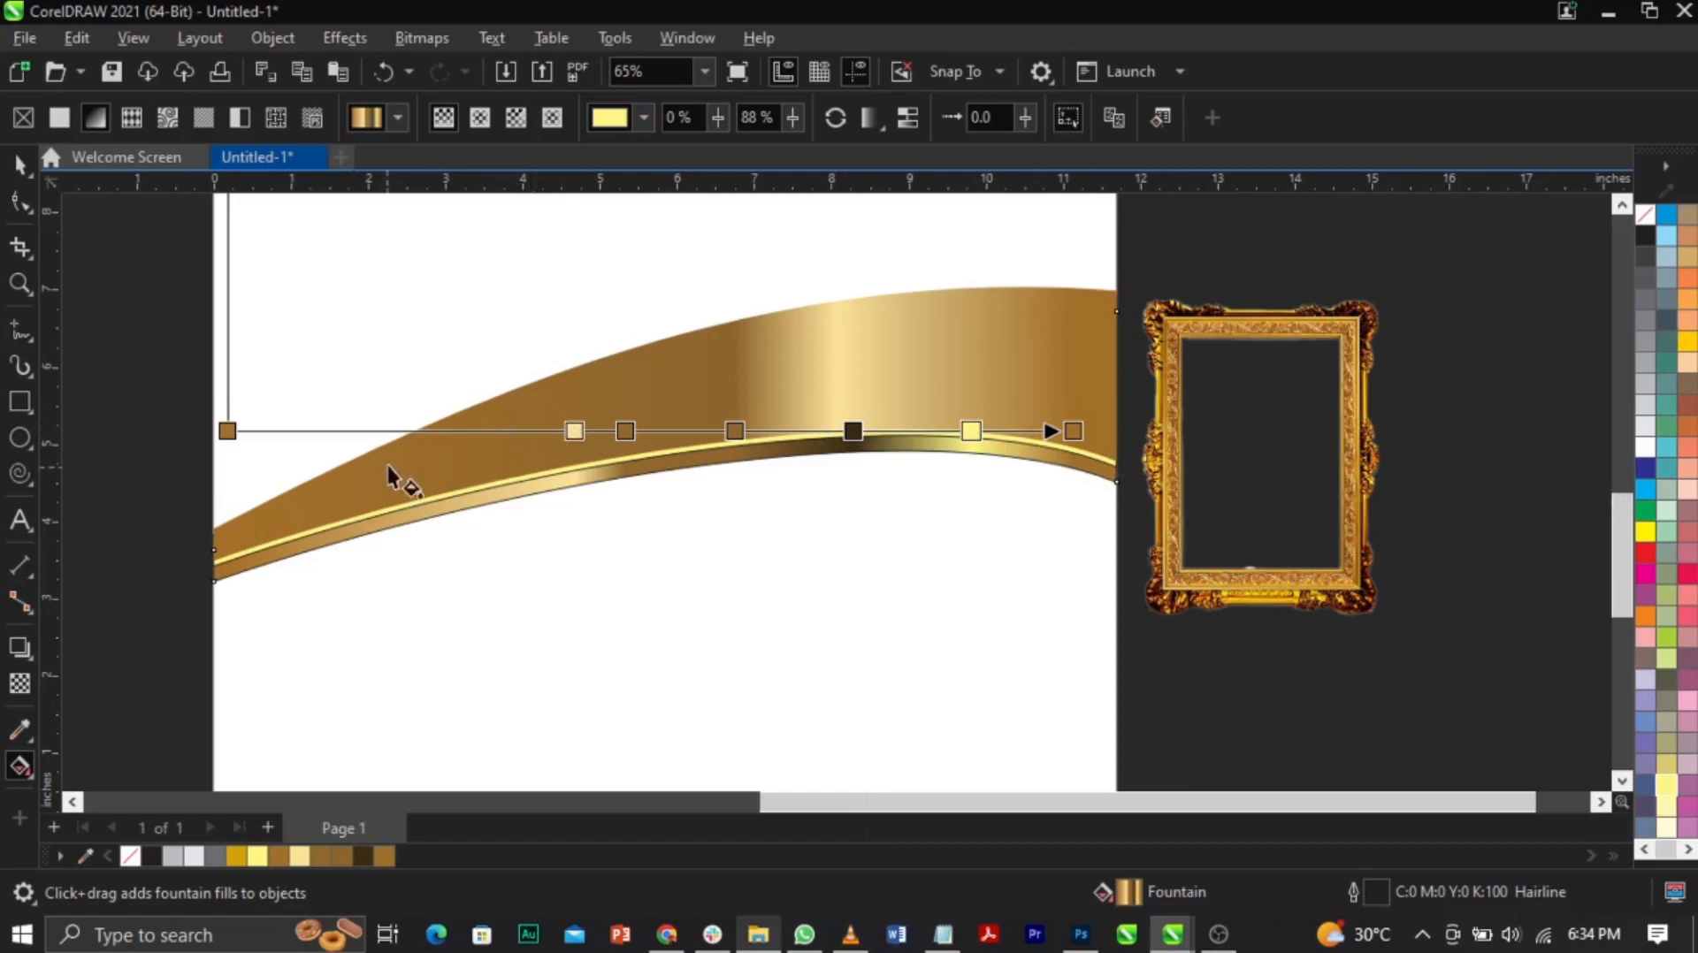
Step: Add another stop near 34%, slide the light yellow stop to 43%, and finish editing
double_click(466, 430)
drag(481, 431, 633, 431)
click(625, 431)
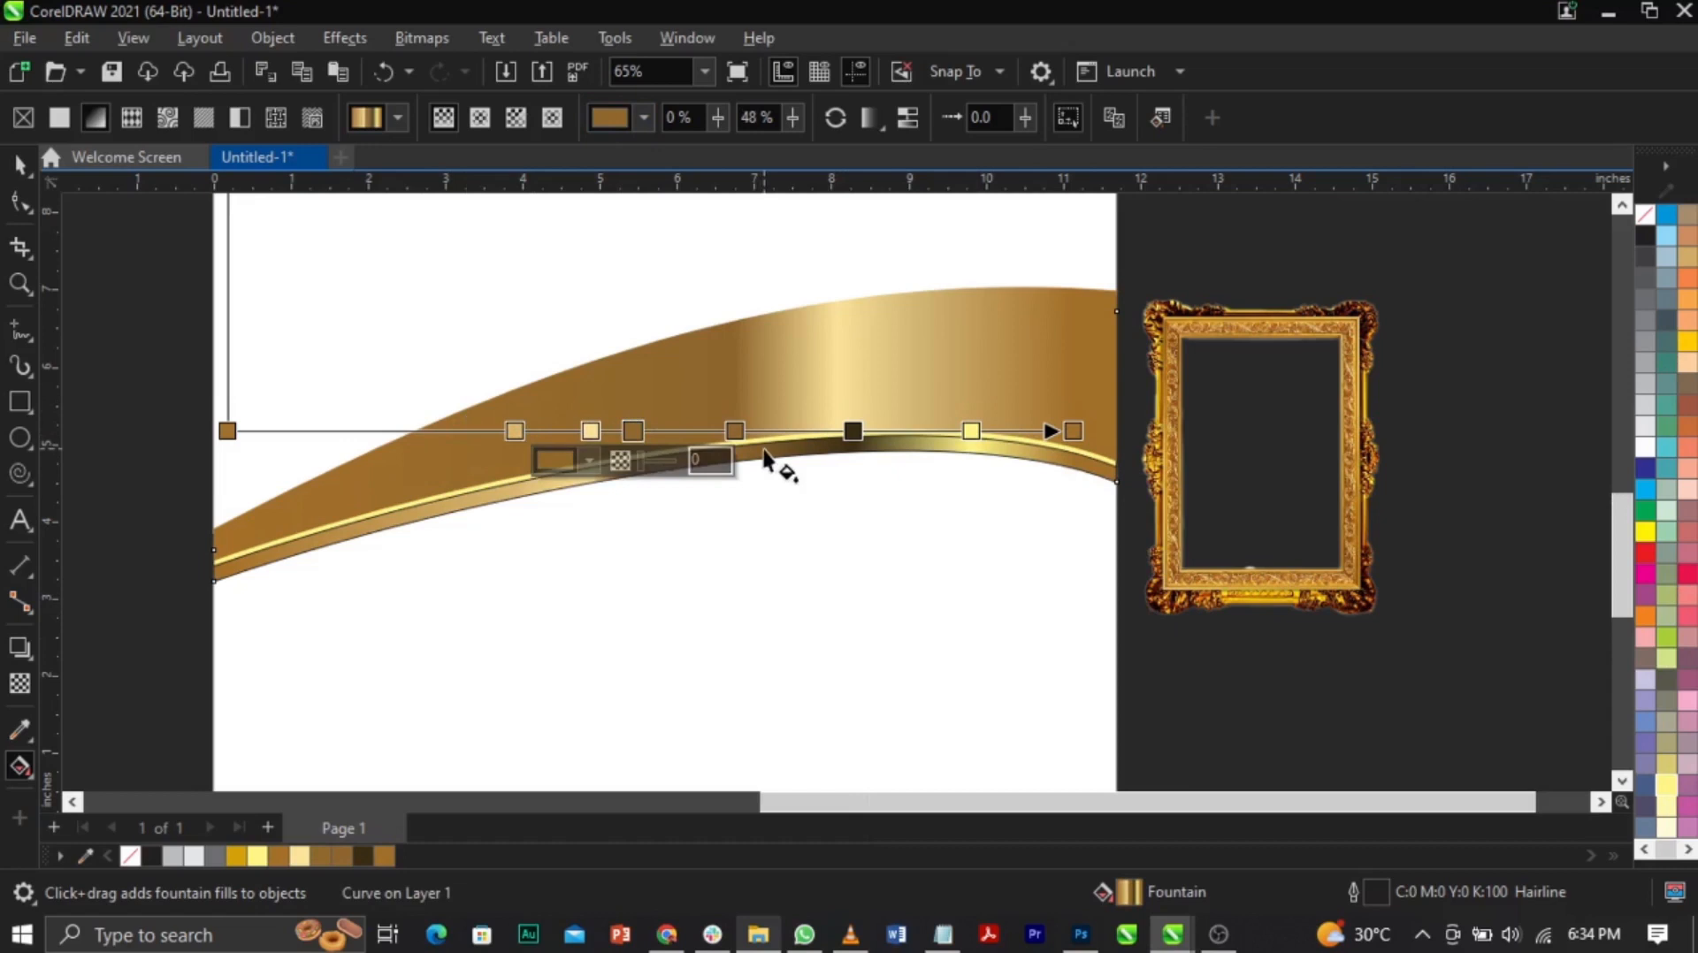
drag(591, 431, 693, 430)
click(515, 430)
key(space)
click(1243, 647)
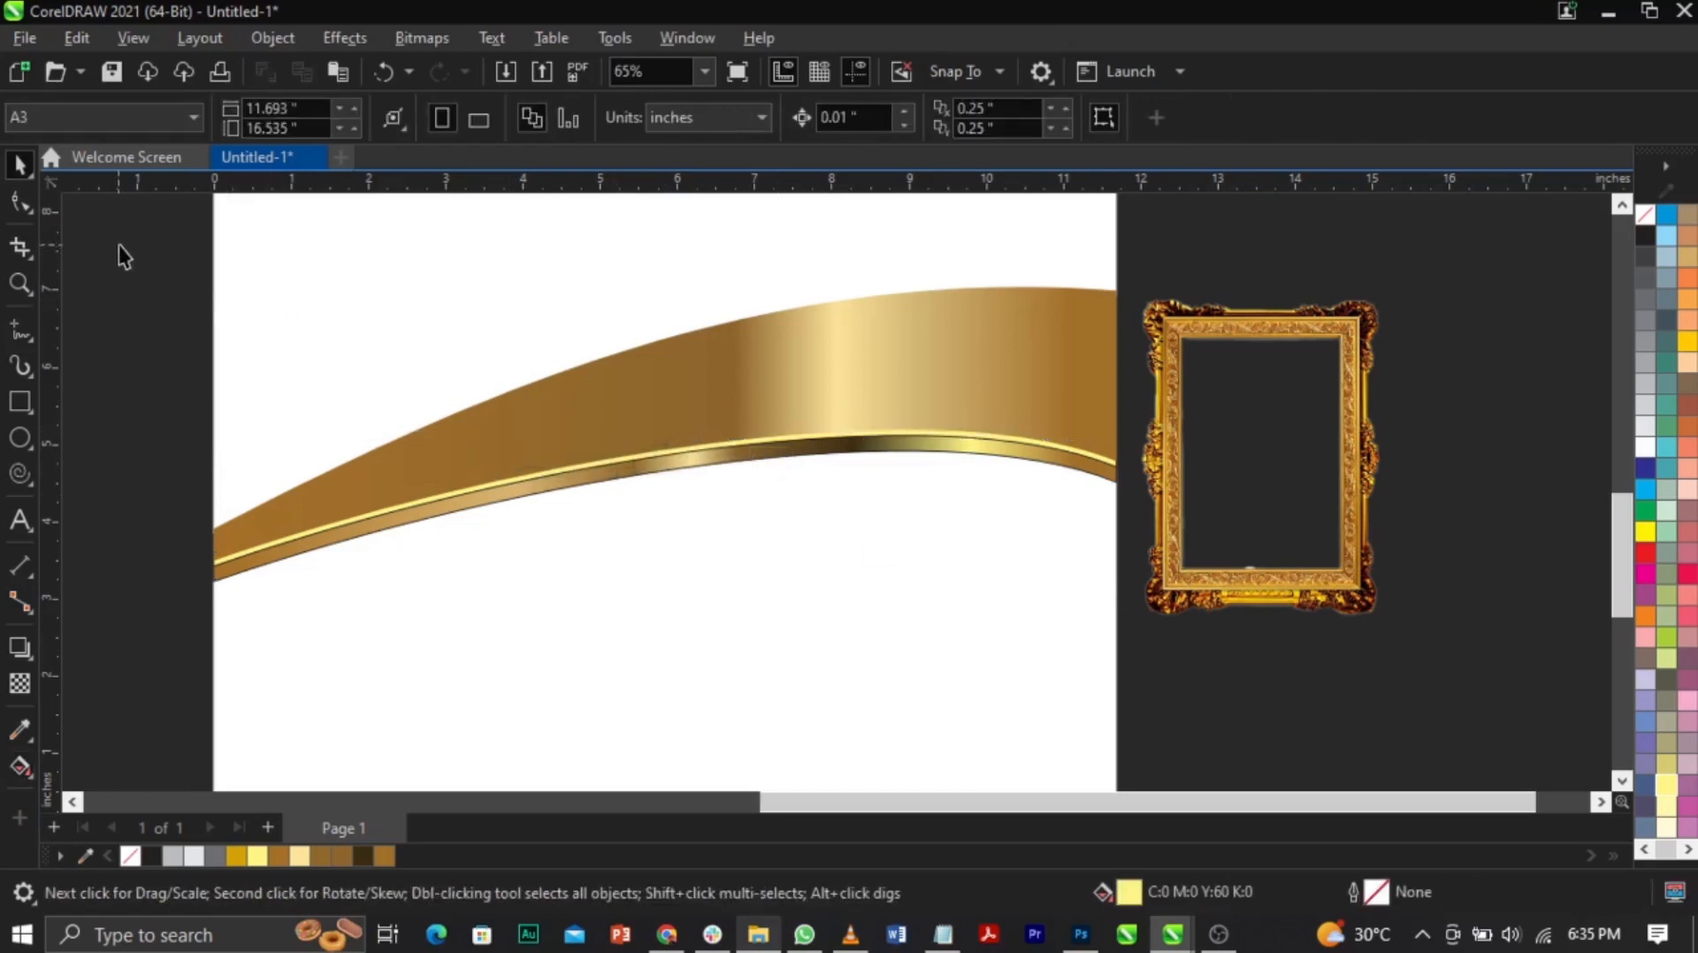
Step: Remove the outlines from the wave bands and shift the gold frame further right
drag(147, 198, 1164, 645)
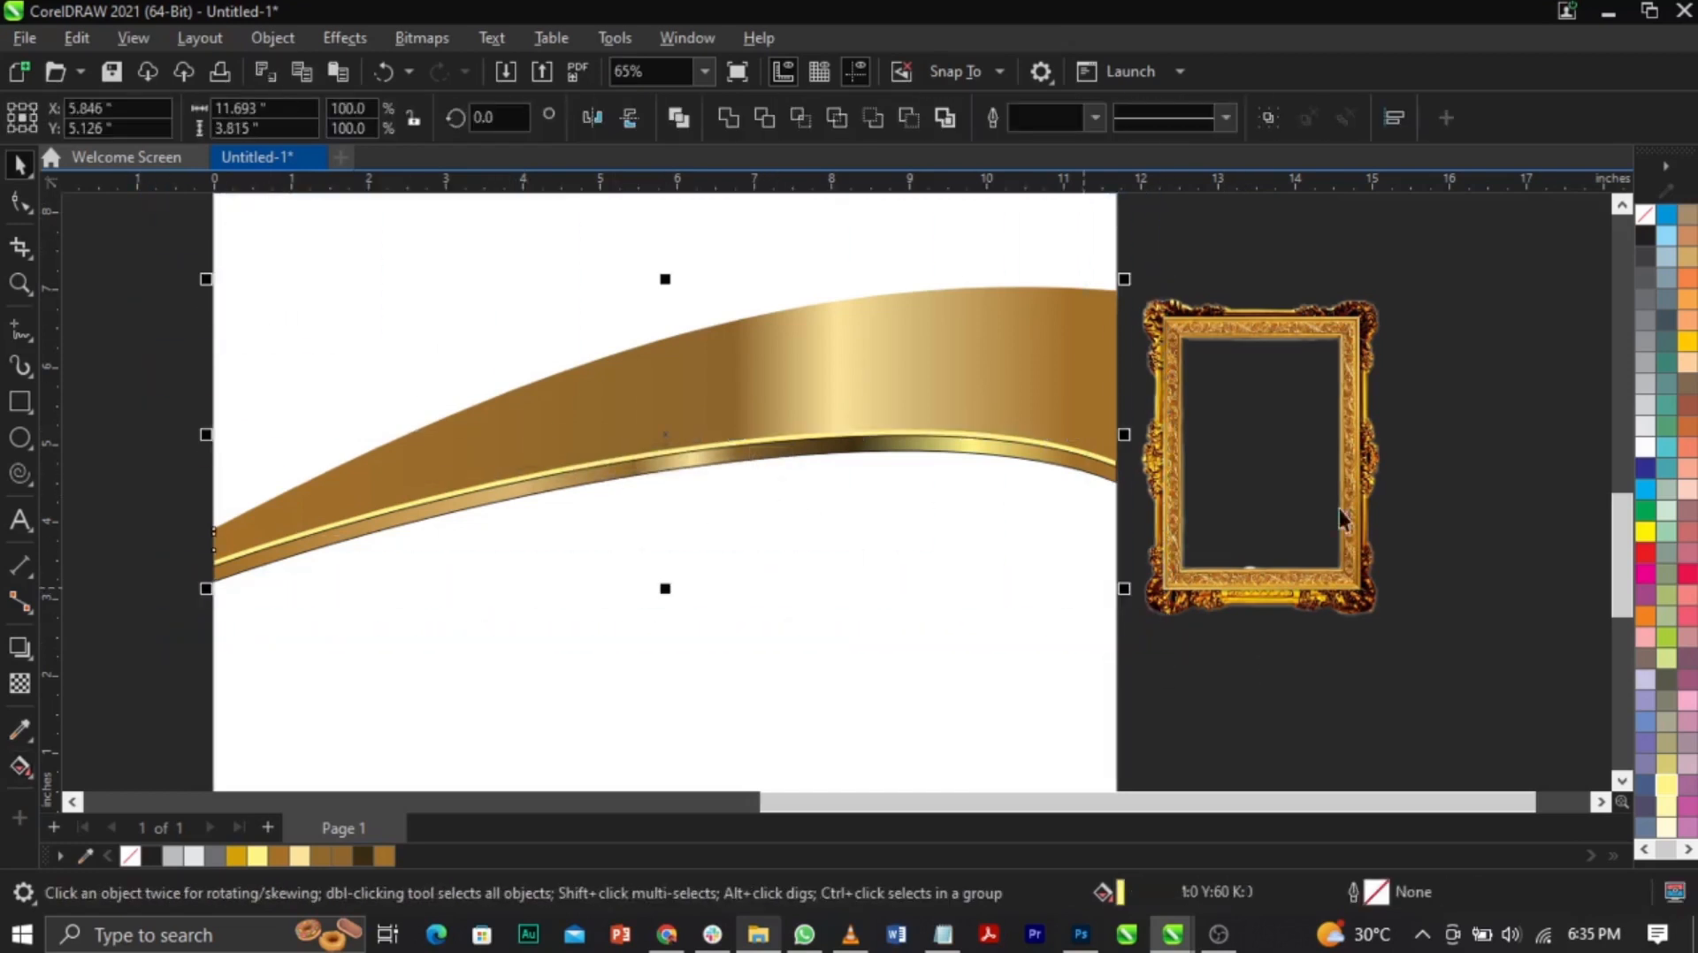
right_click(1643, 223)
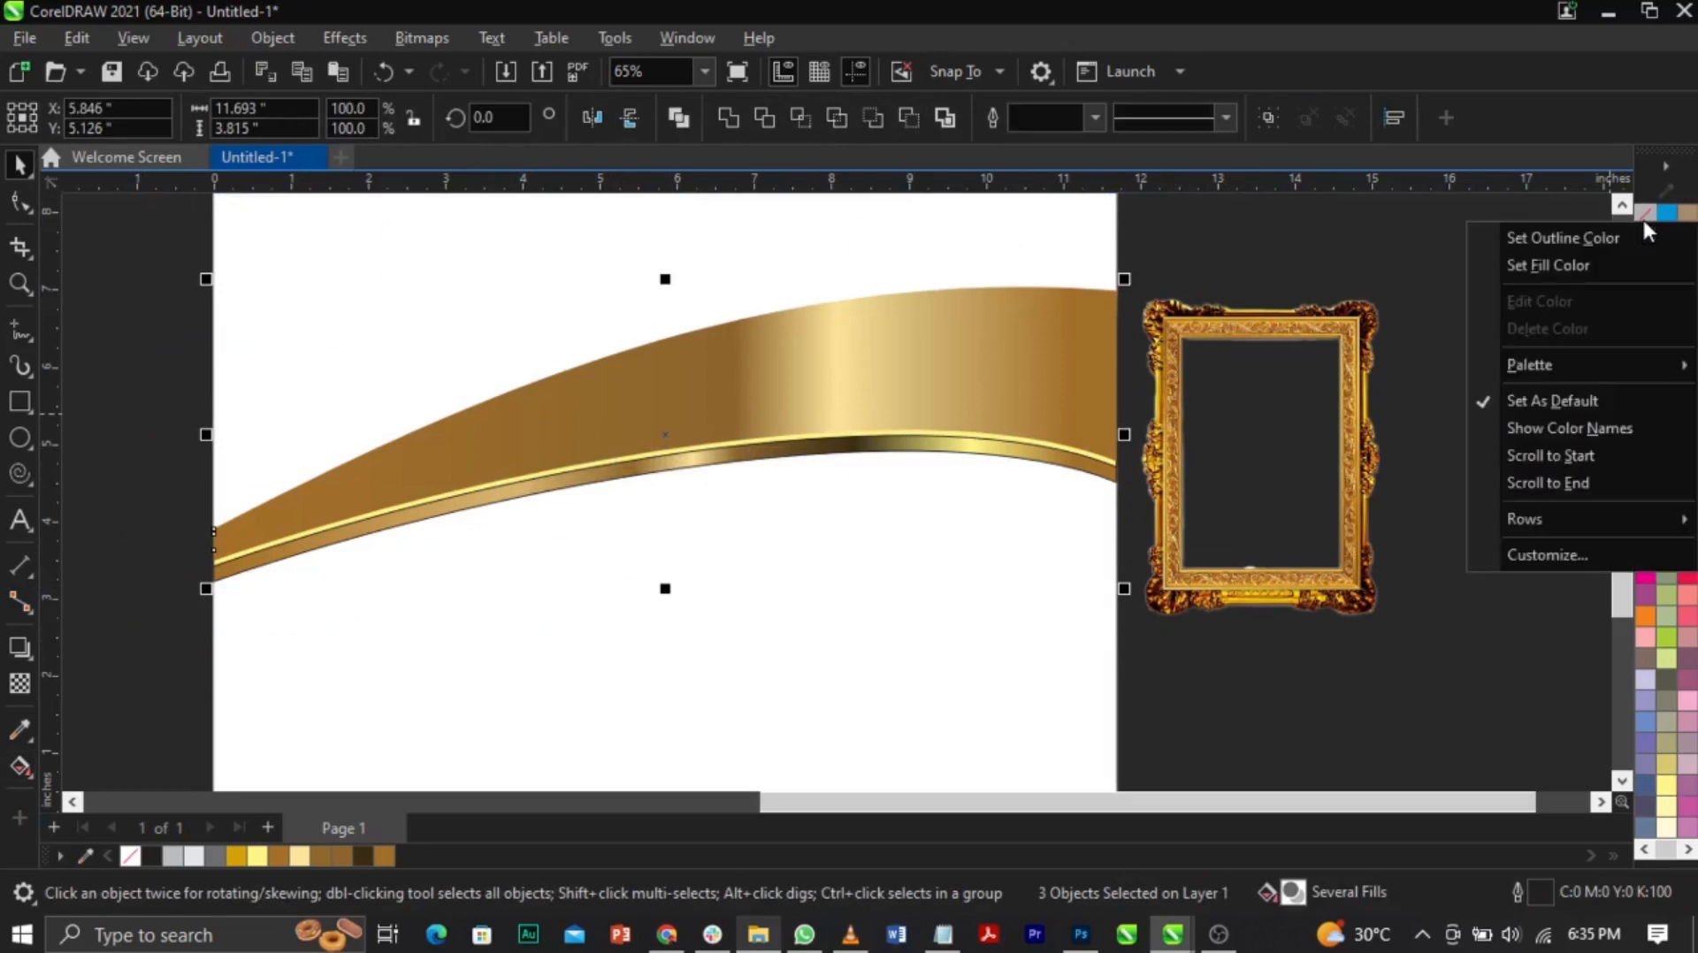
click(1633, 238)
click(1339, 519)
drag(1339, 518, 1528, 518)
Step: Drop a copy of the three gold swoosh curves lower on the page
drag(1172, 247, 93, 717)
drag(822, 345, 833, 433)
right_click(831, 425)
click(739, 478)
click(740, 476)
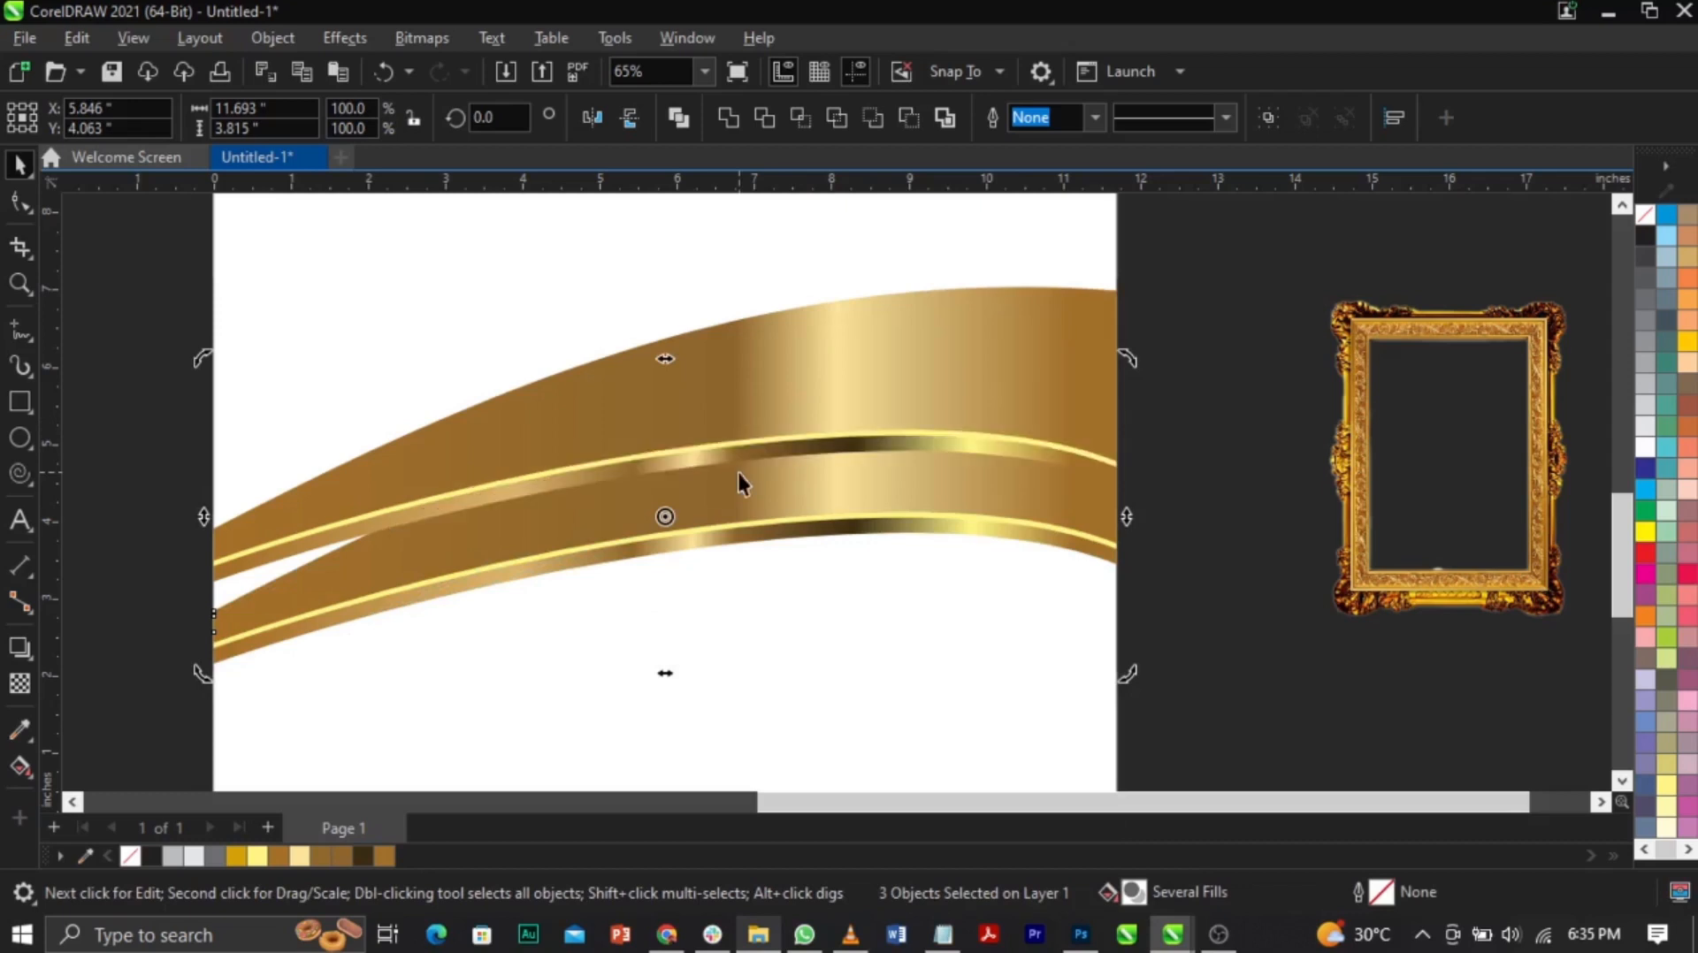
Step: Rotate the lower swoosh copy slightly, to about 357°
click(1169, 448)
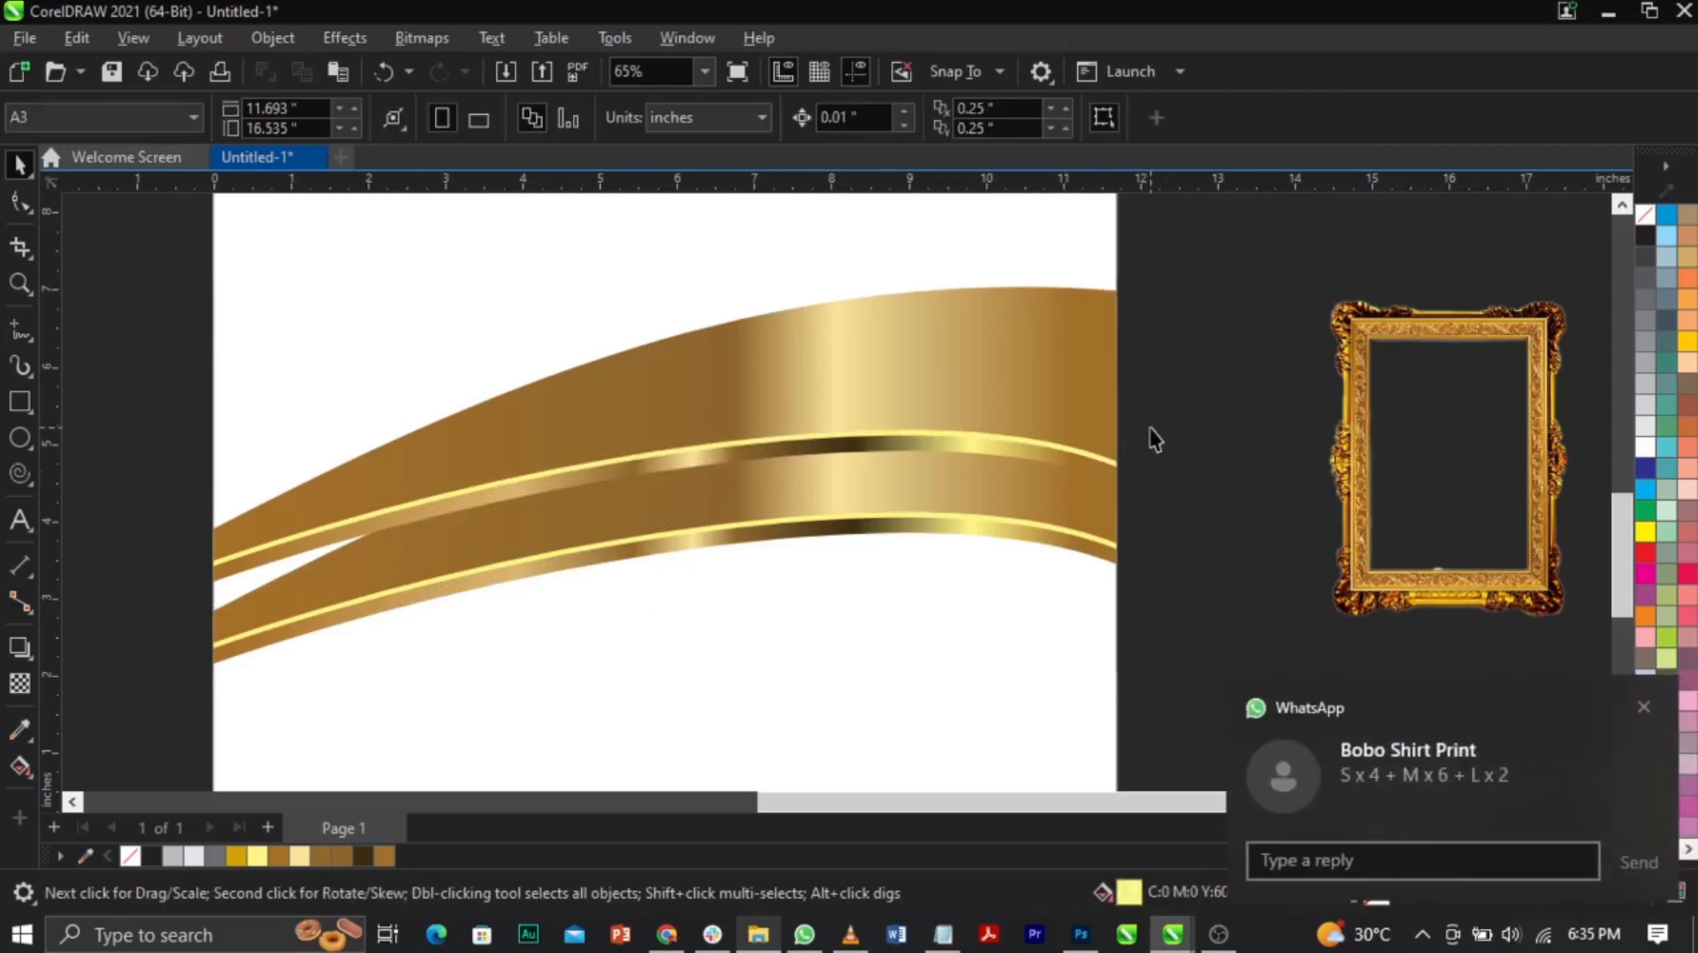
click(1643, 707)
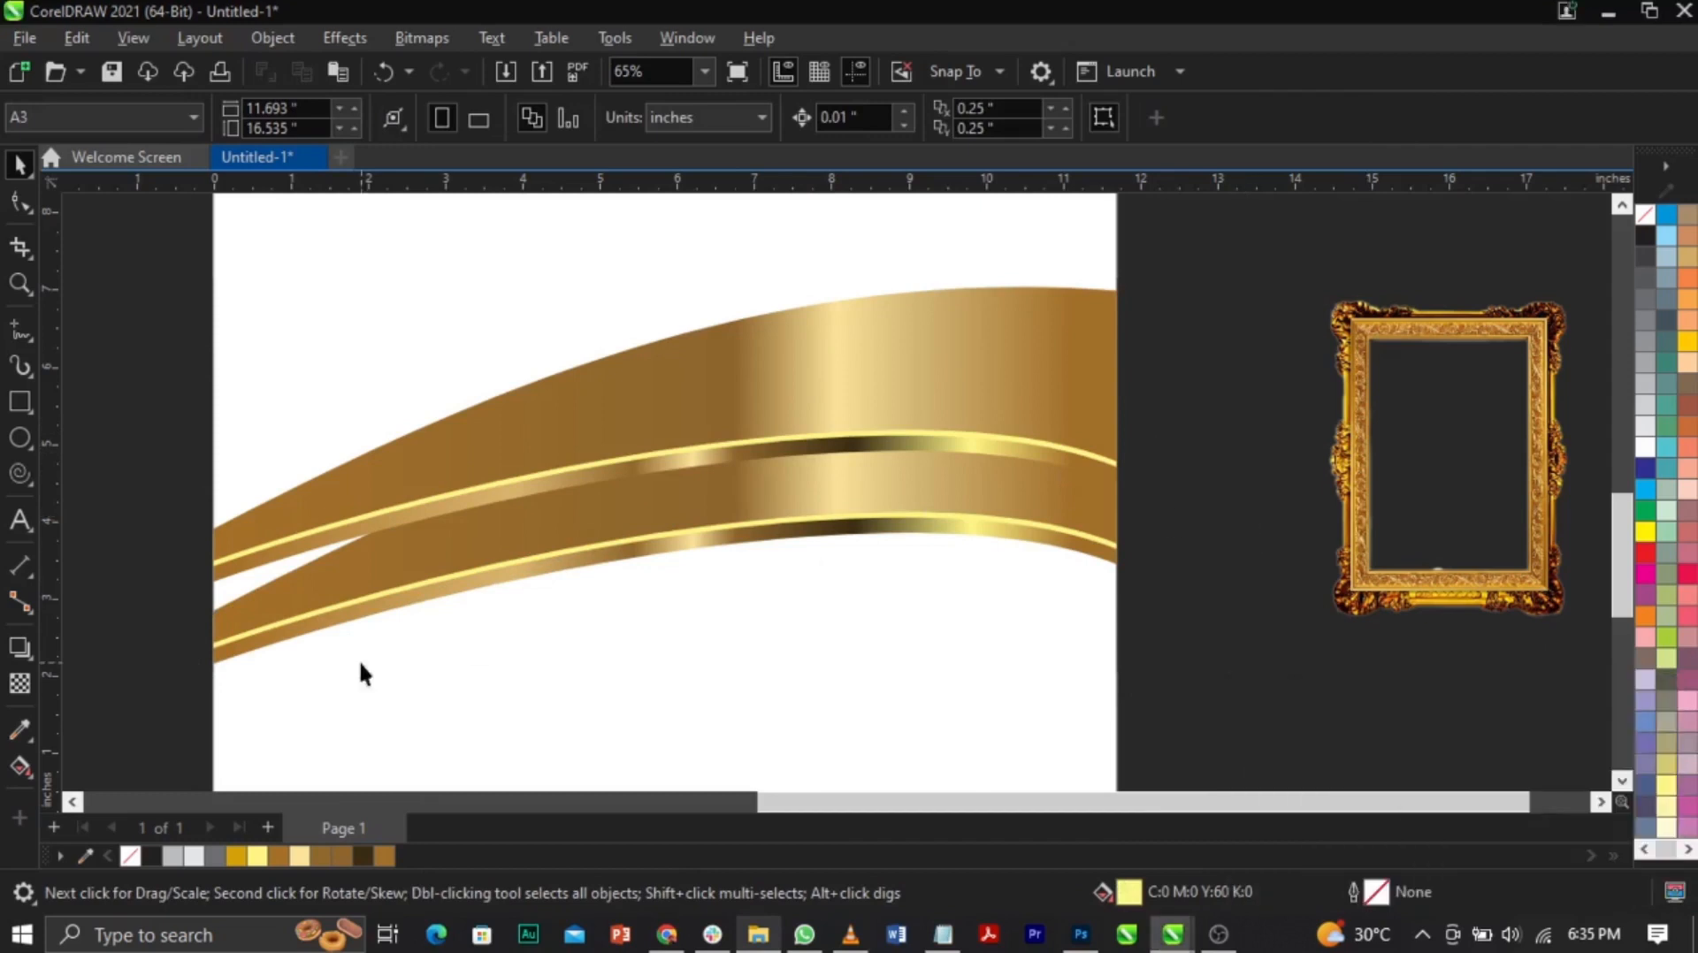
click(491, 550)
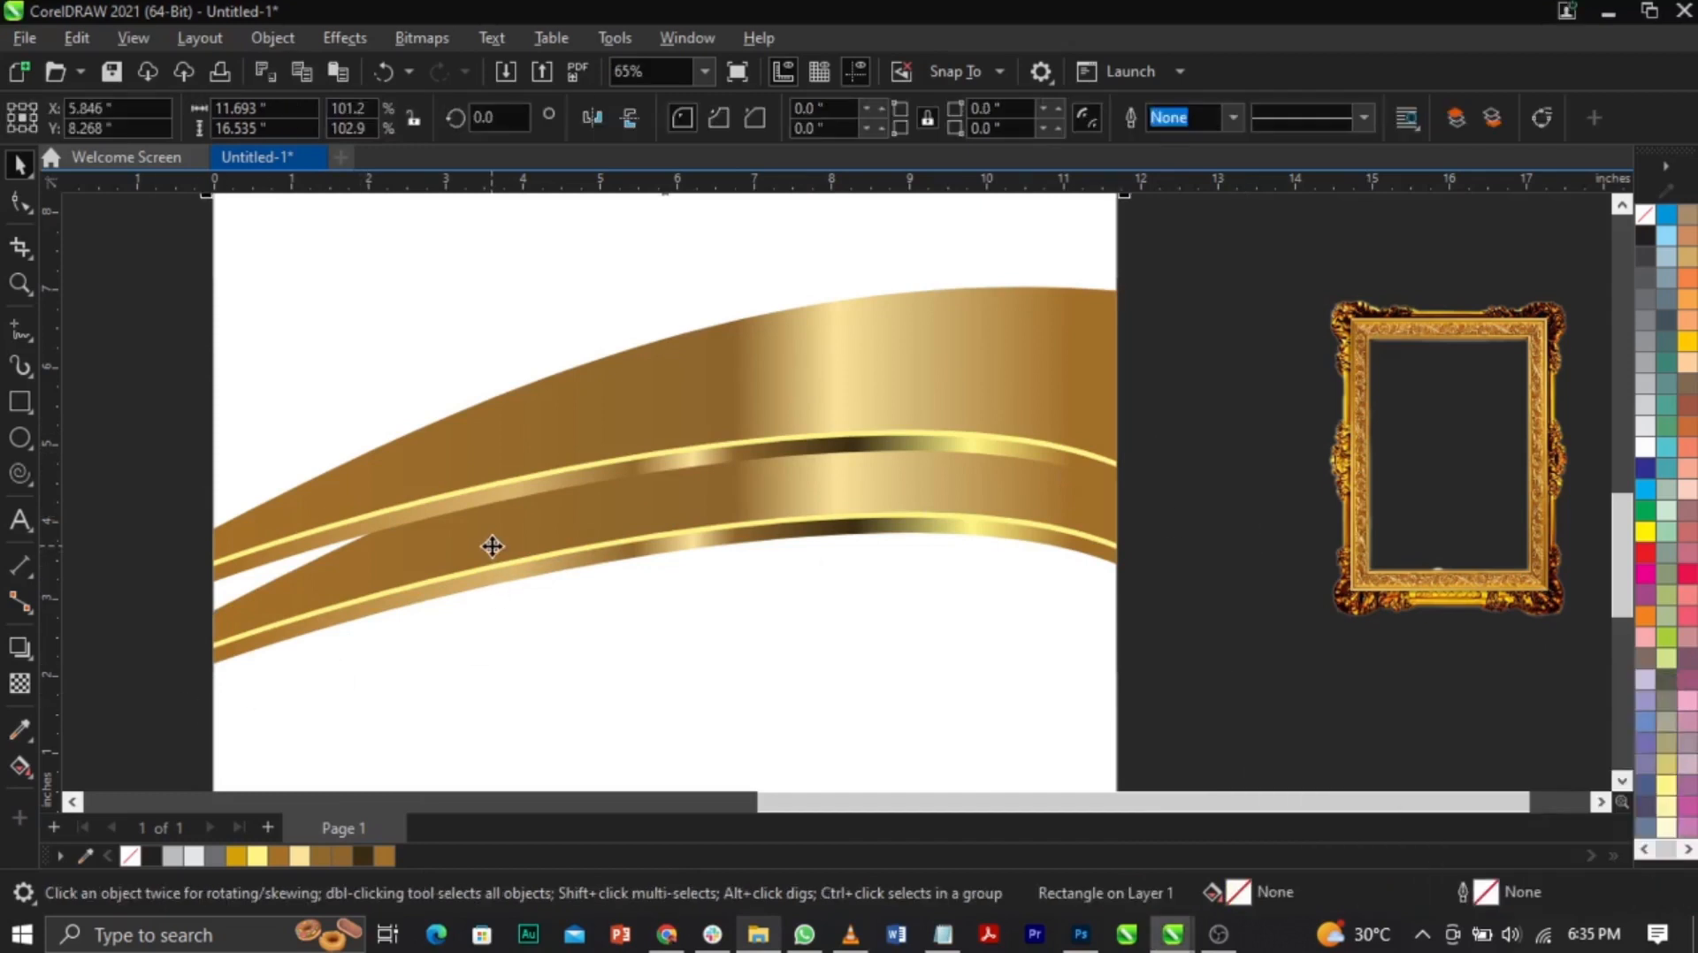
drag(148, 720, 1264, 319)
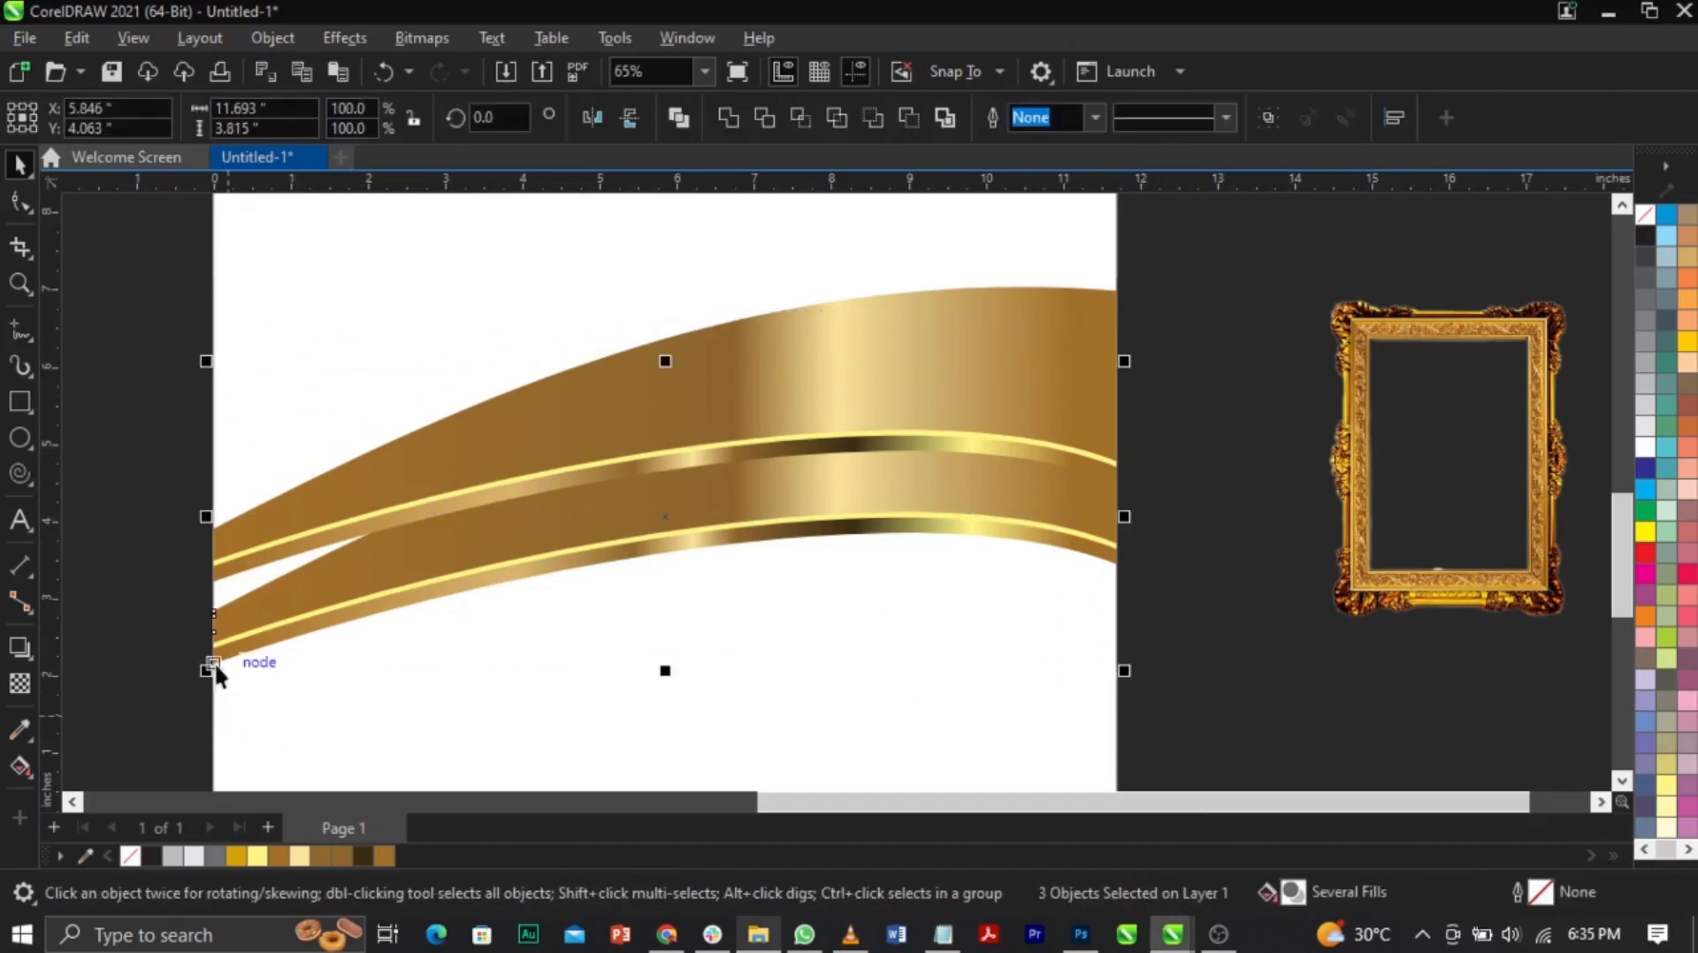
click(661, 522)
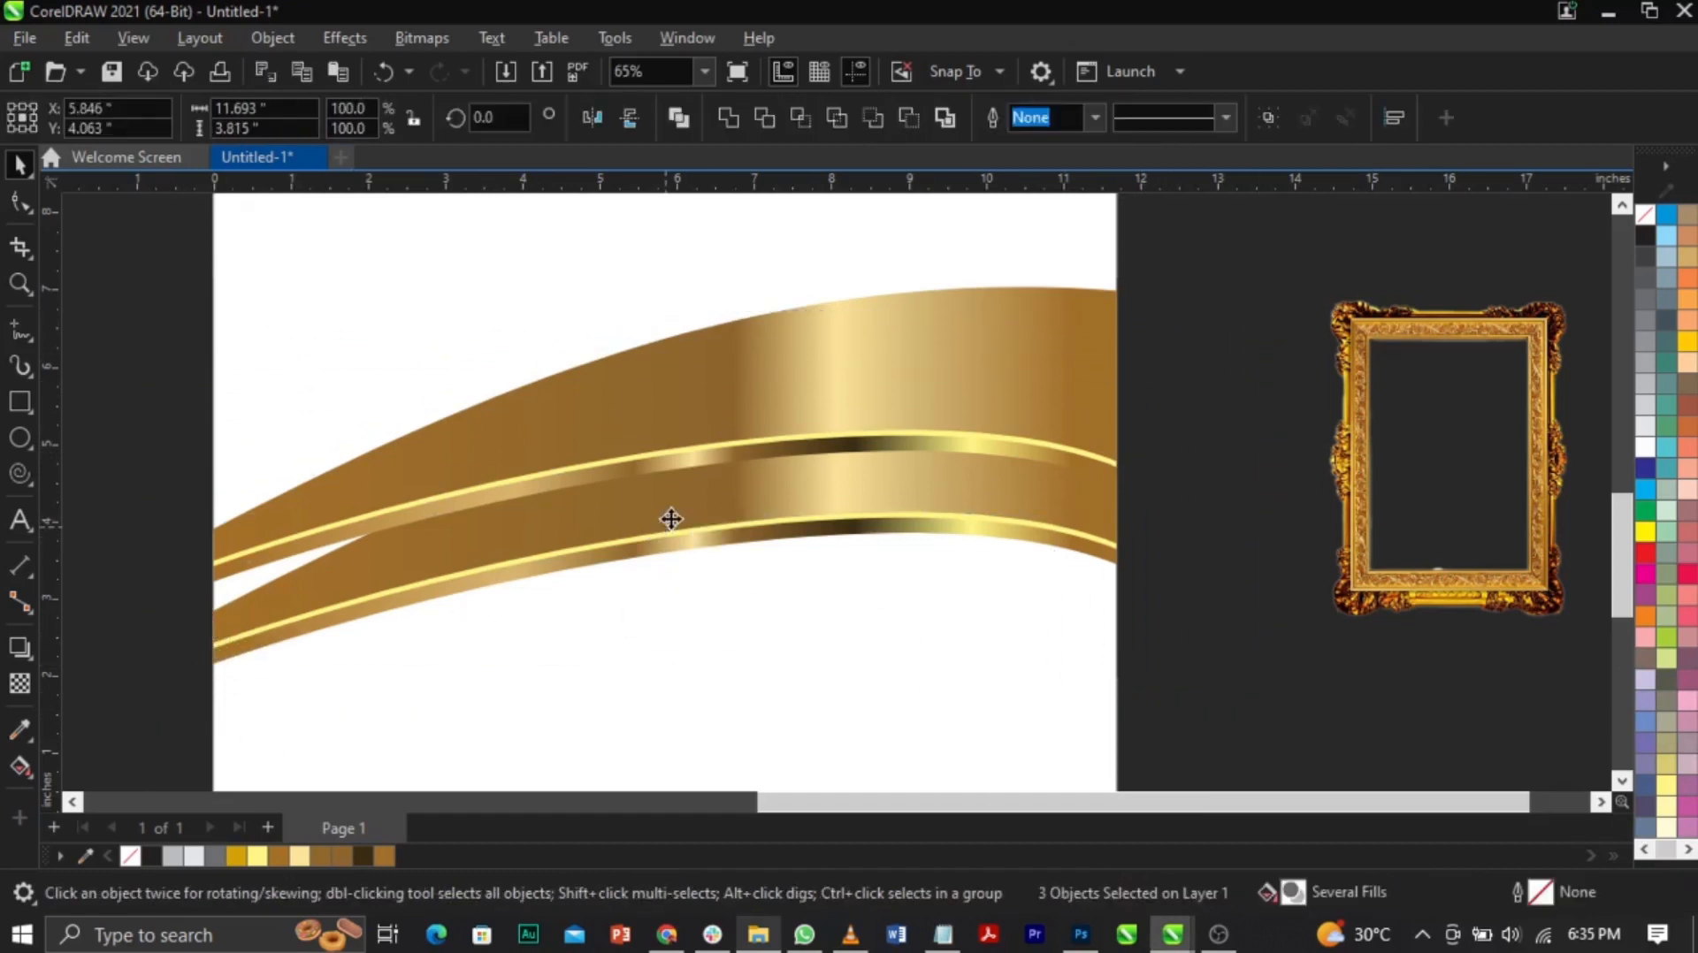
drag(205, 531, 205, 485)
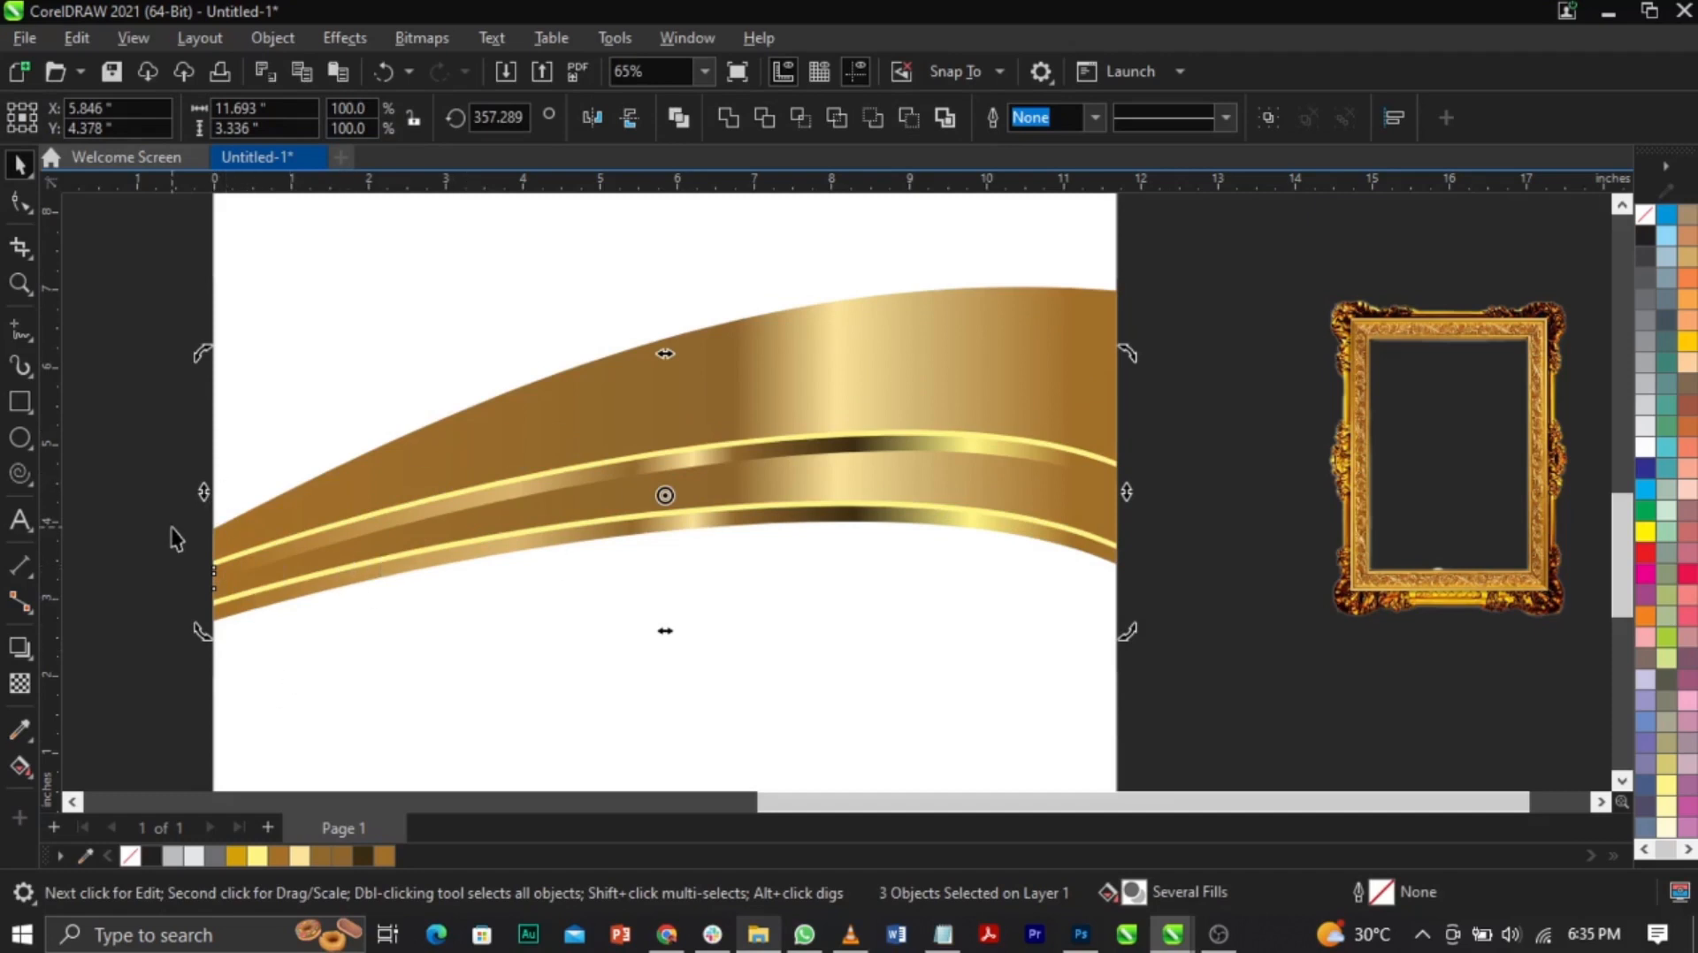
Step: Select the three swoosh pieces and group them with Ctrl+G
drag(145, 625, 1173, 254)
drag(1039, 424, 1015, 363)
key(ctrl+z)
shift+click(1020, 418)
key(ctrl+z)
key(ctrl+shift+z)
key(ctrl+z)
key(ctrl+g)
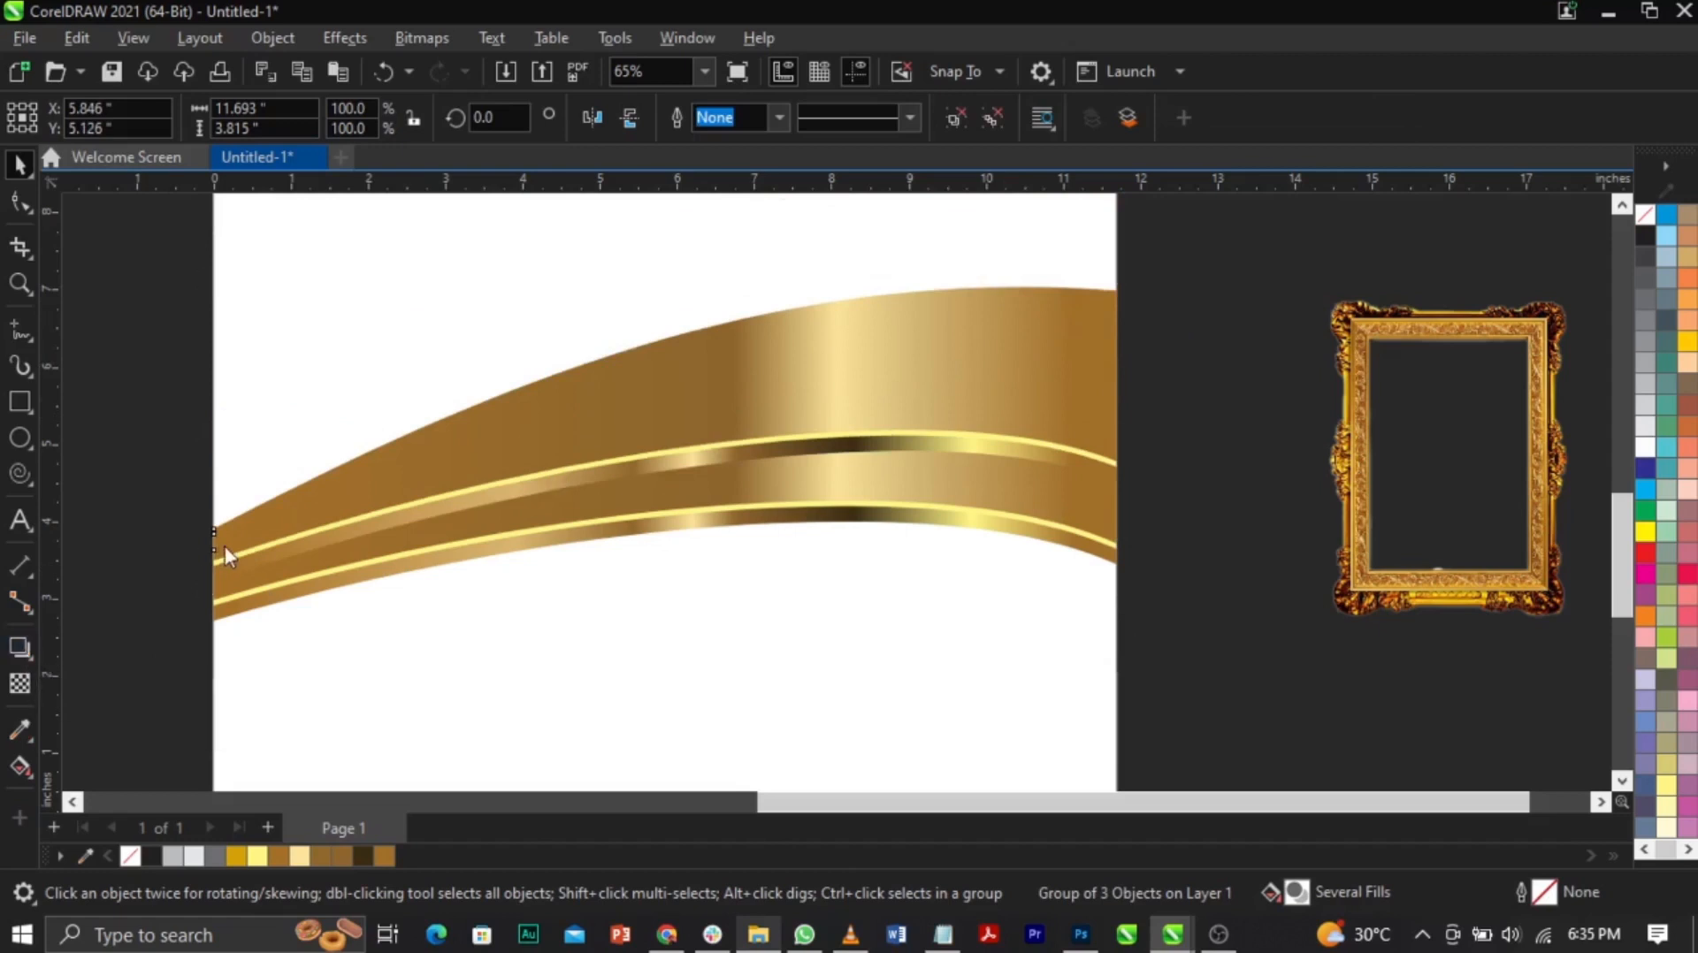
Step: Add a drop shadow to the gold band with feathering 10 and raised opacity
drag(217, 545, 1119, 432)
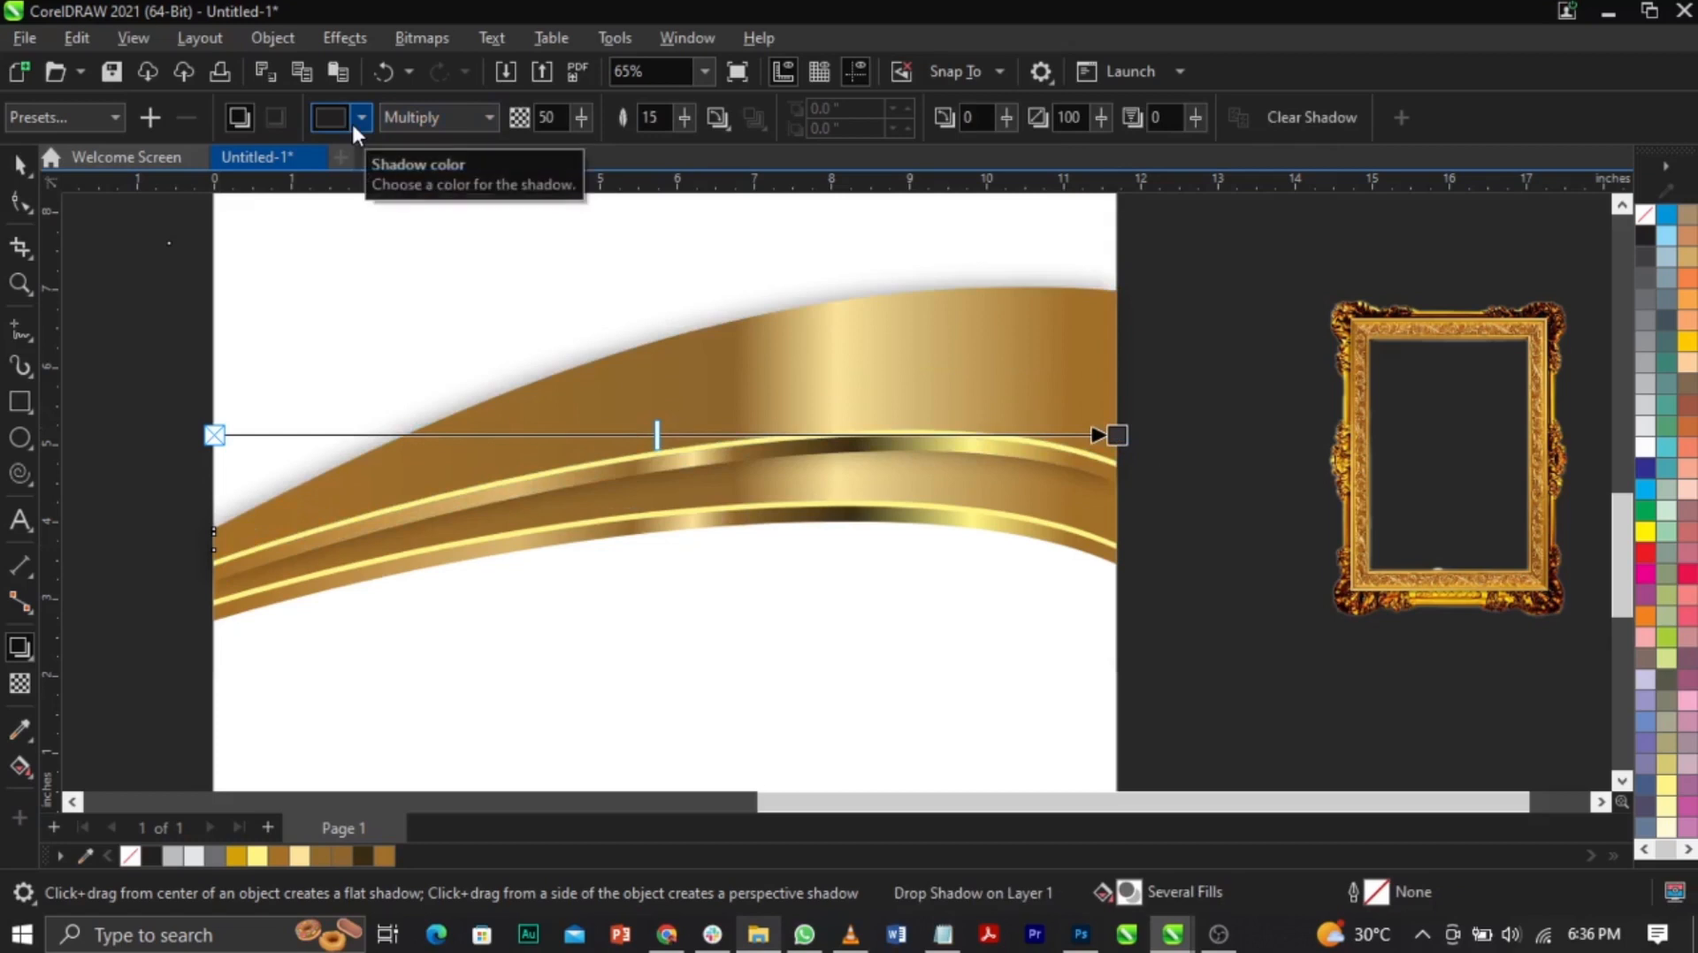
double_click(645, 122)
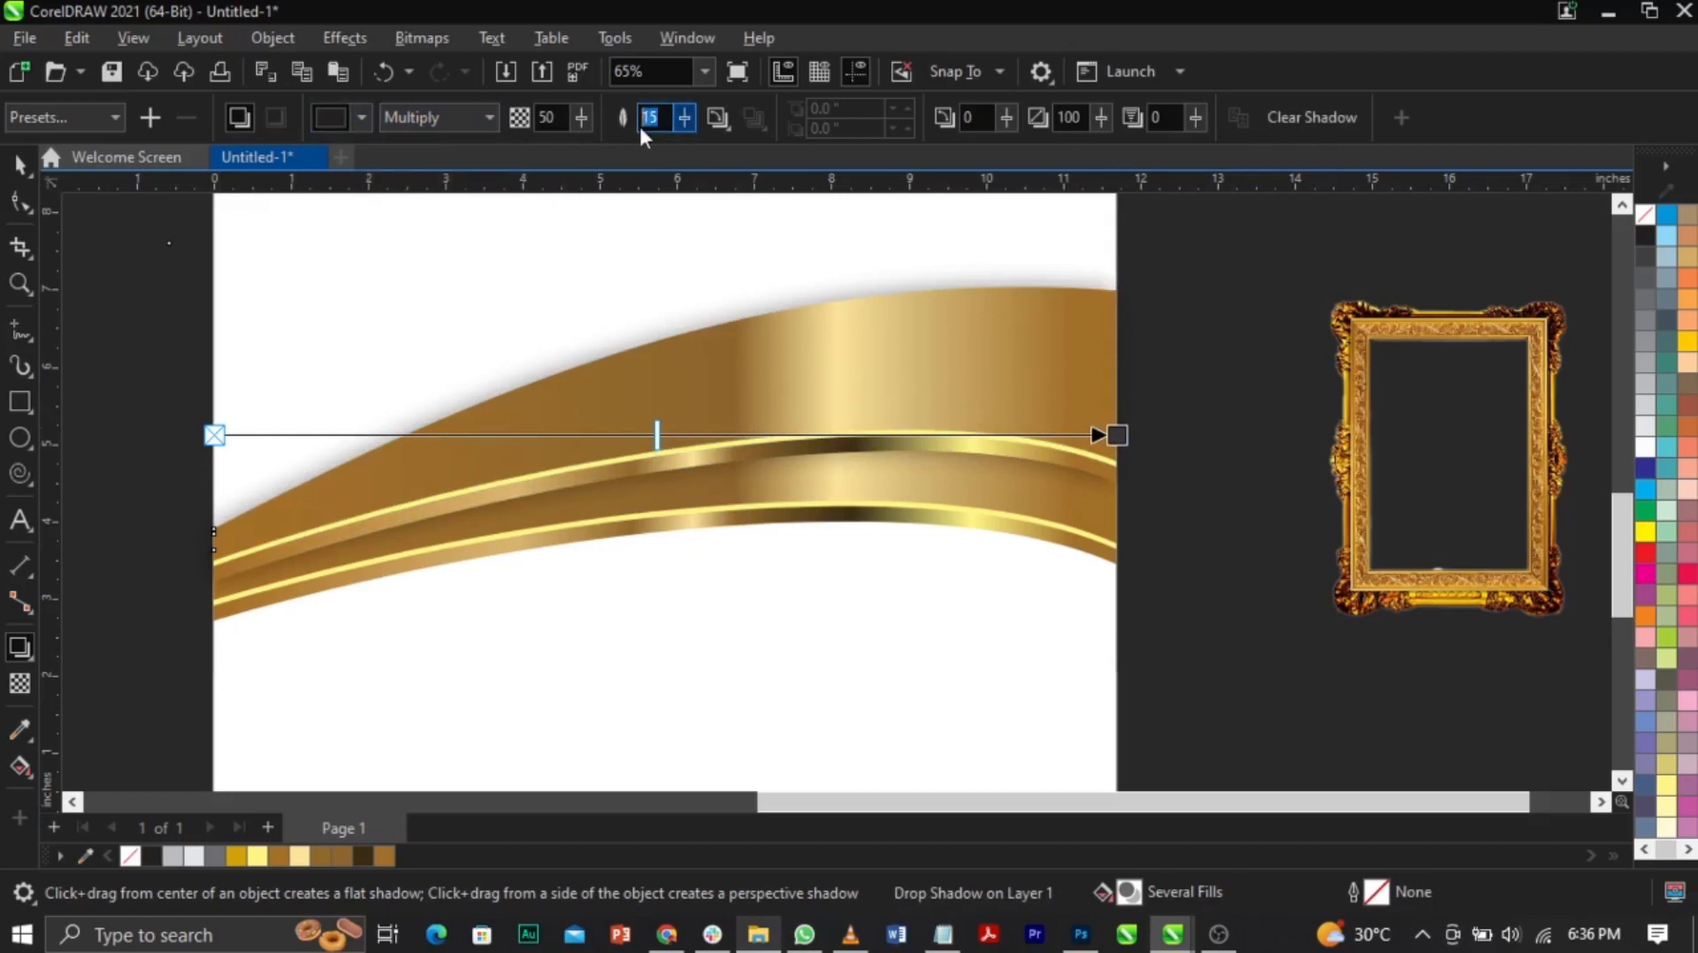
text(10)
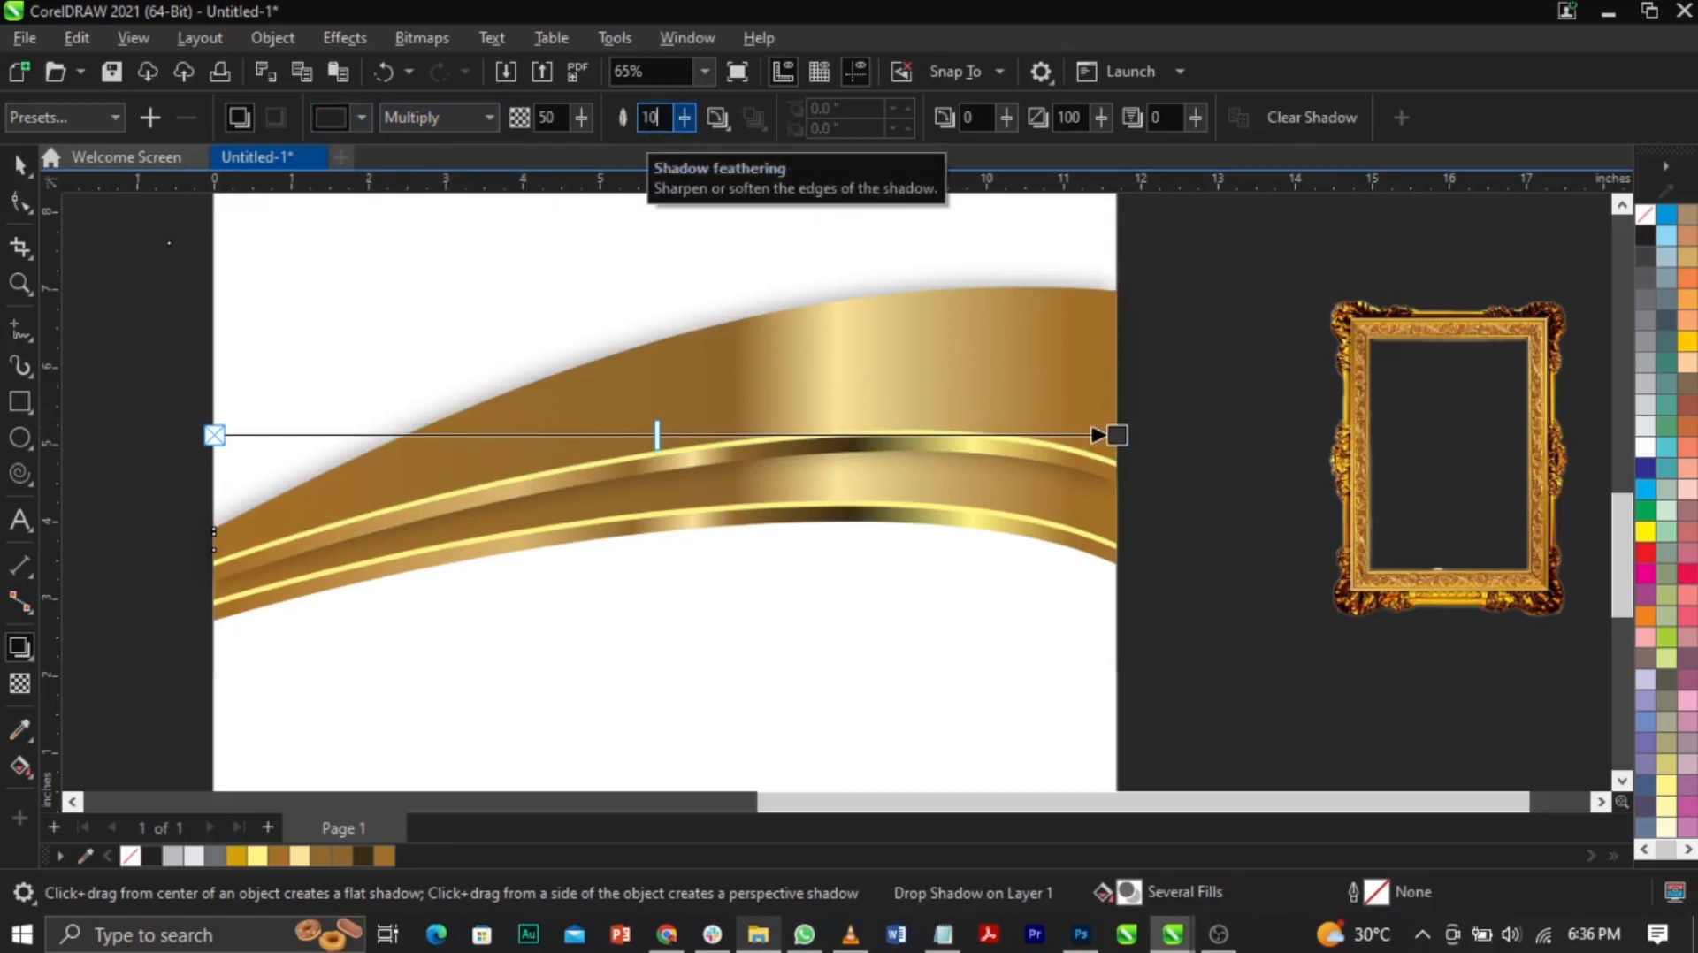
key(Return)
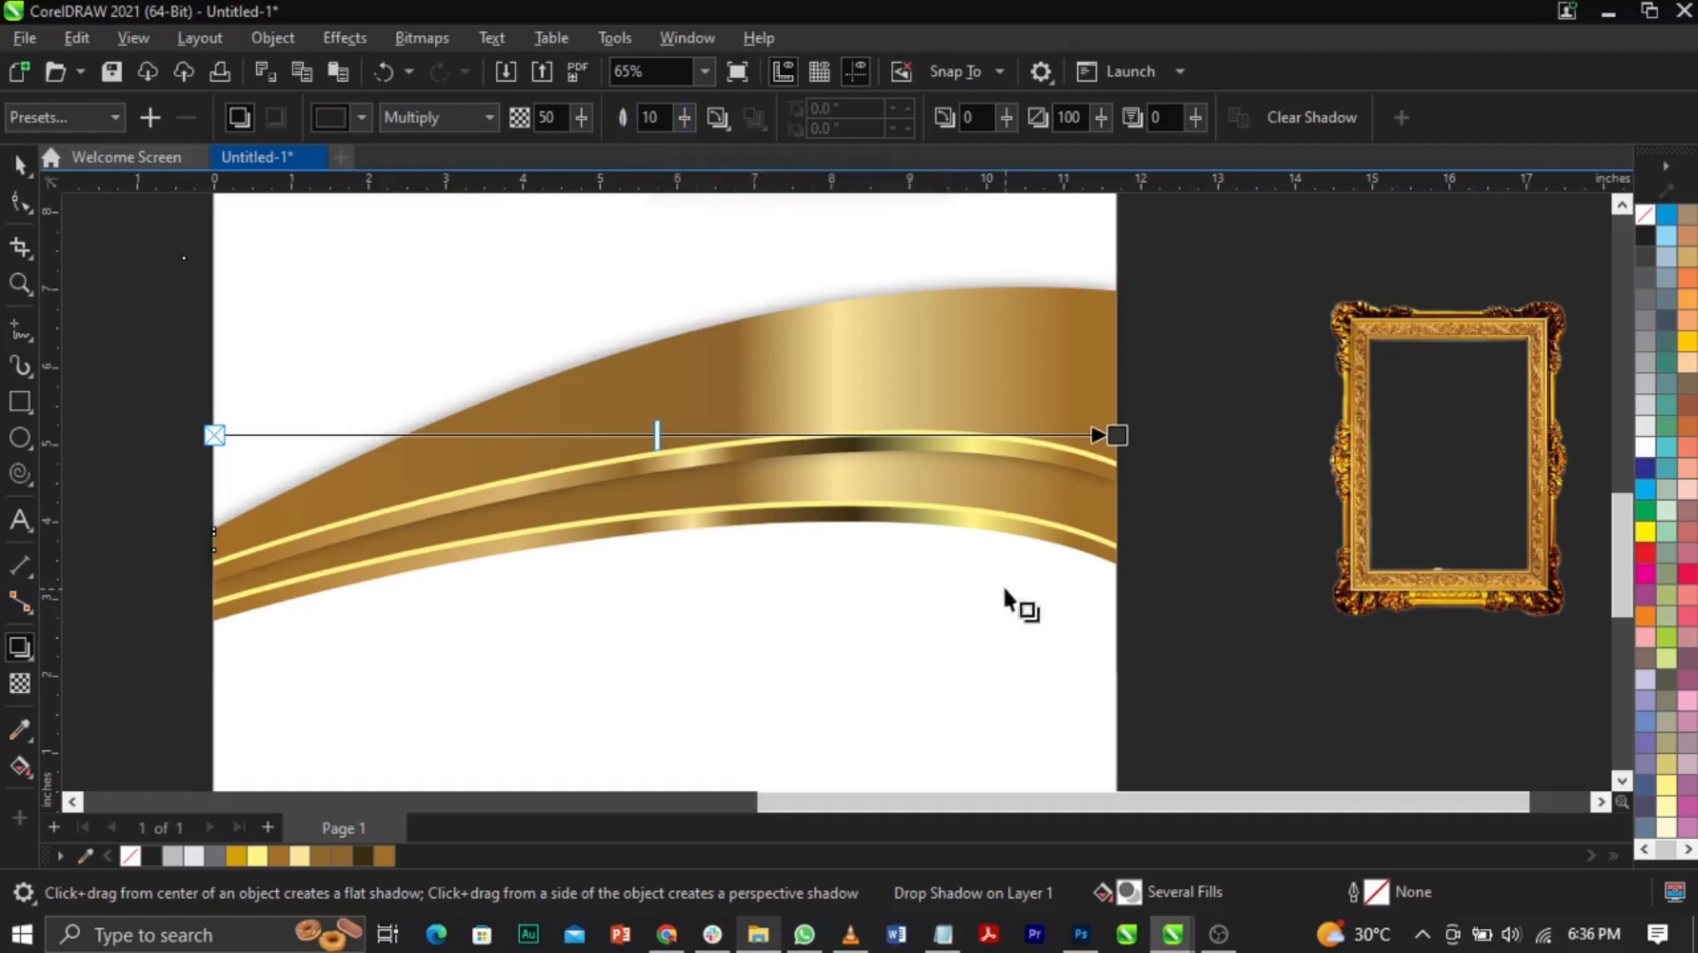
drag(656, 431, 940, 436)
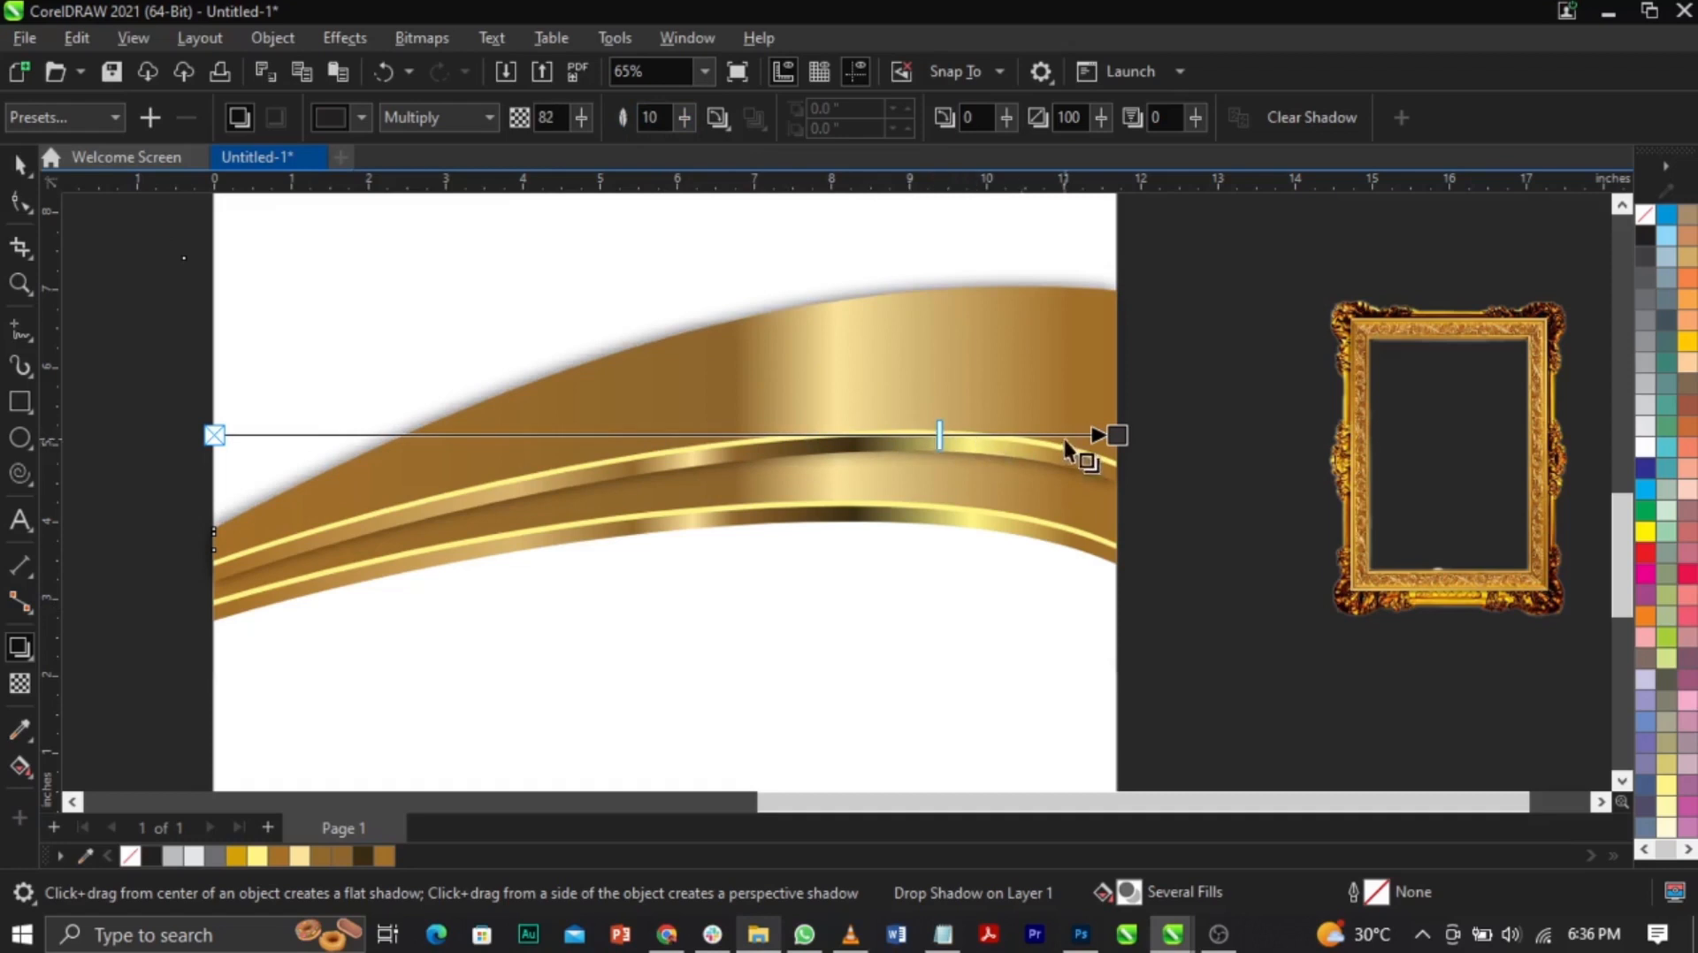
Step: Set the shadow colour to black (#000000) in RGB and raise opacity to about 84
click(362, 120)
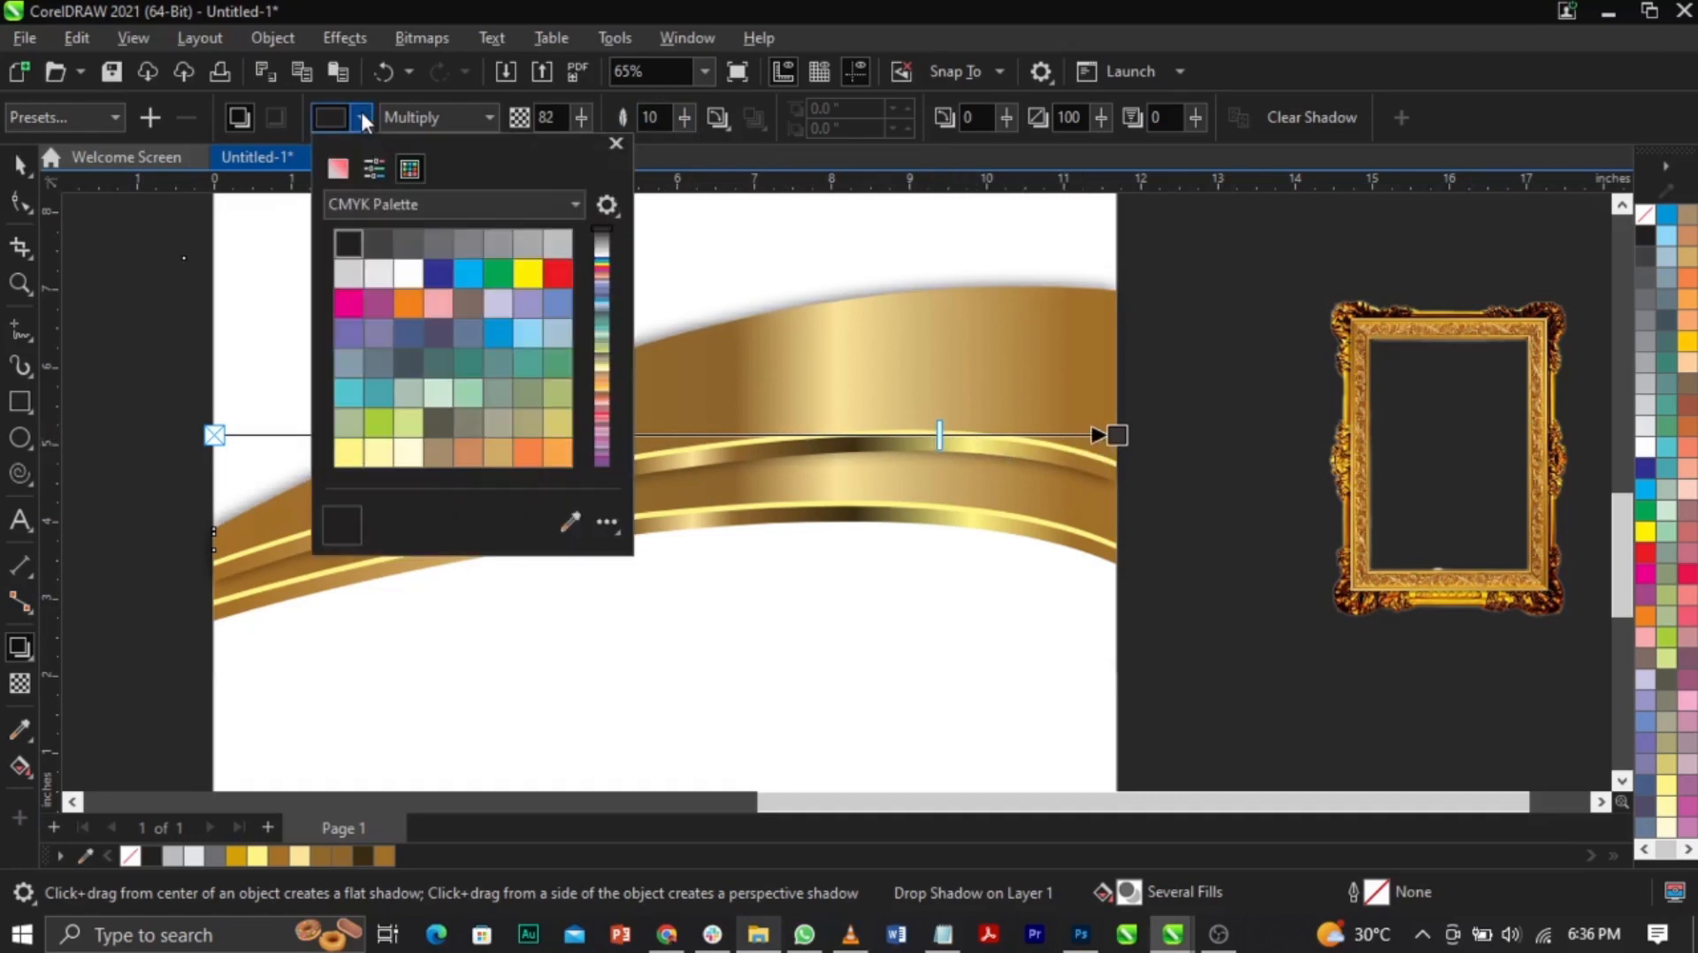
click(339, 168)
click(366, 199)
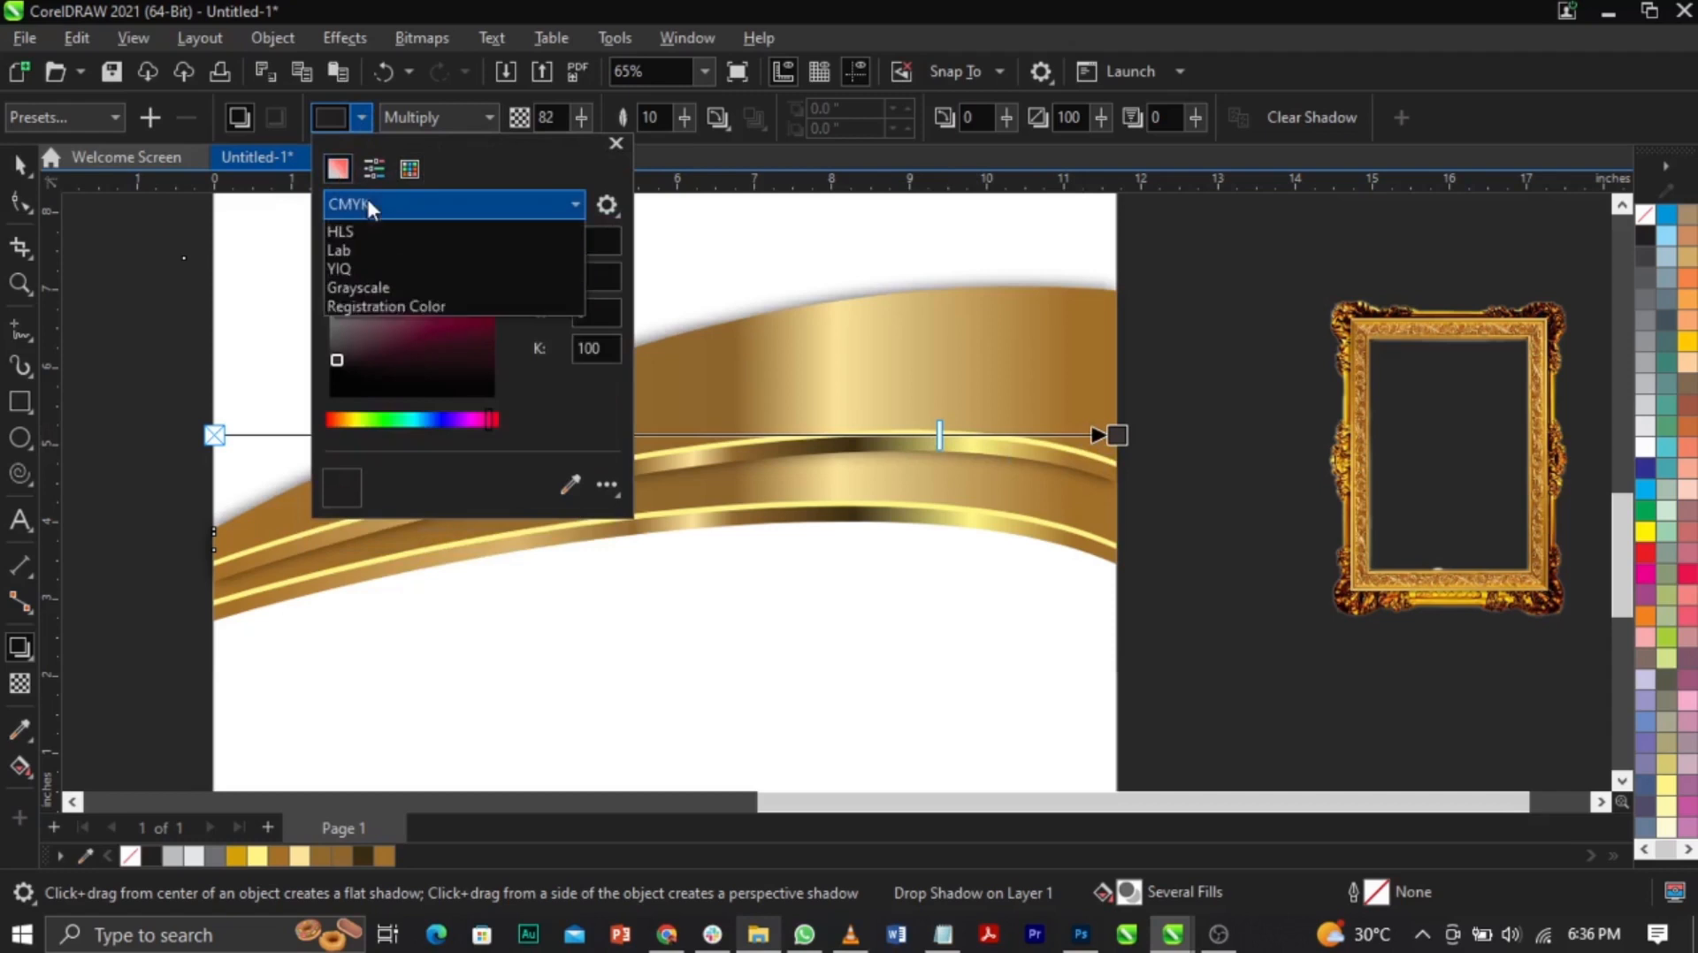
click(385, 283)
click(332, 394)
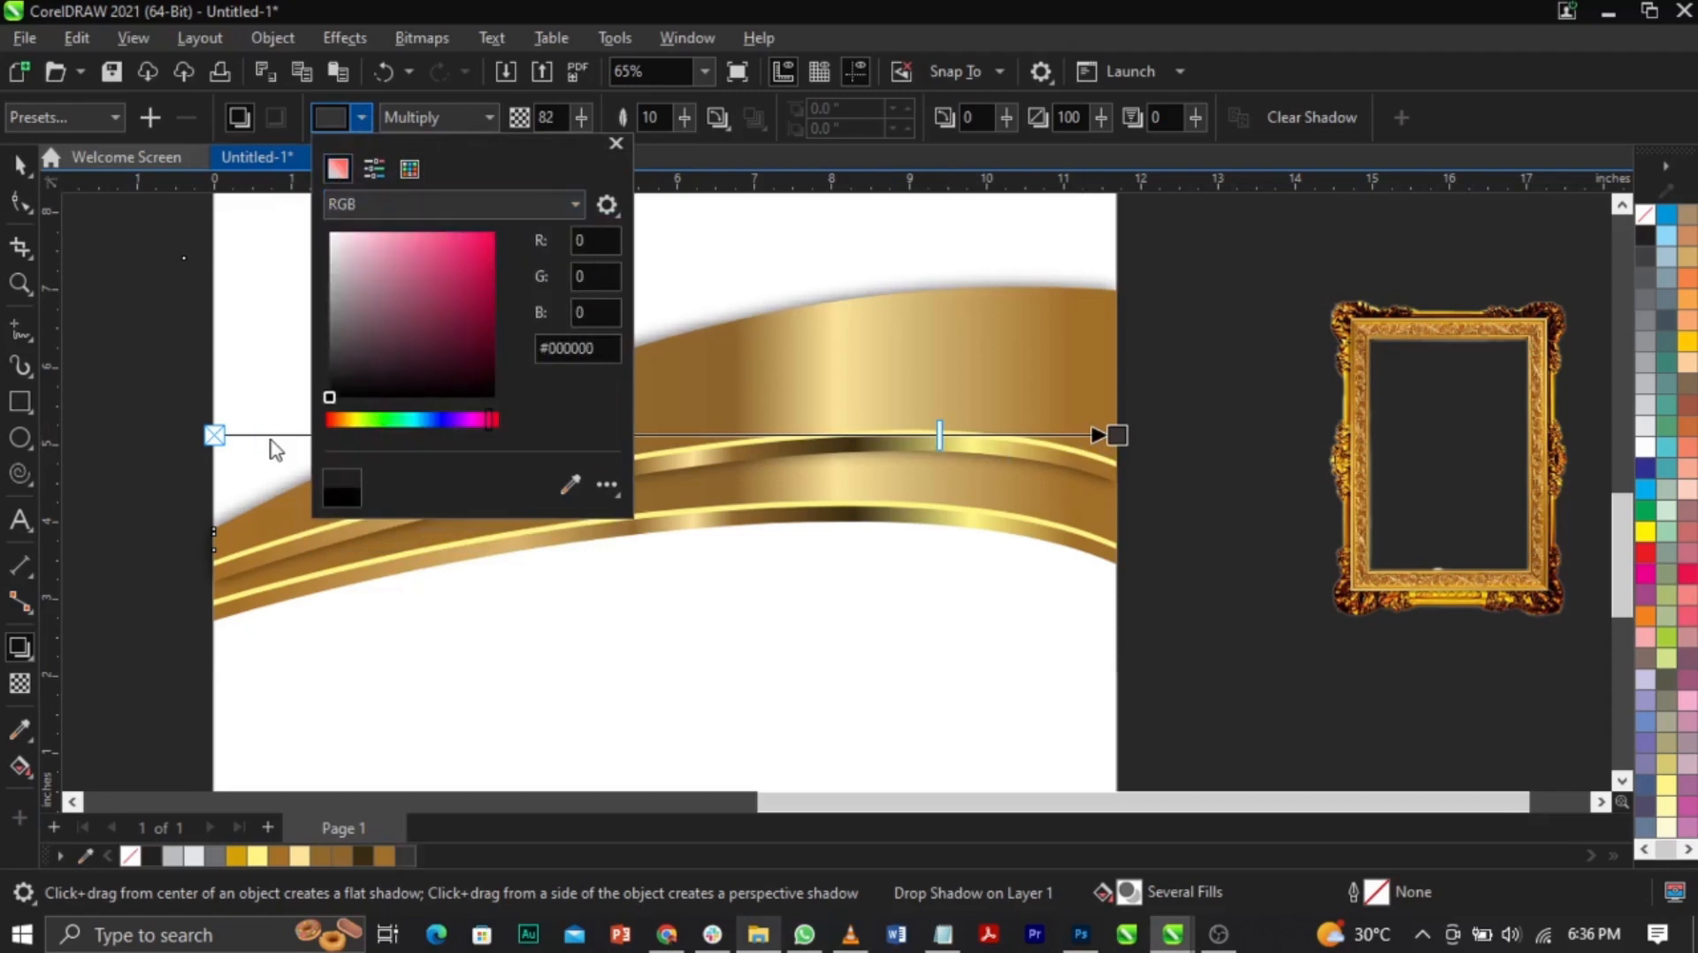
drag(939, 435, 956, 435)
Step: Select the shadowed gold band, undoing an accidental move
key(space)
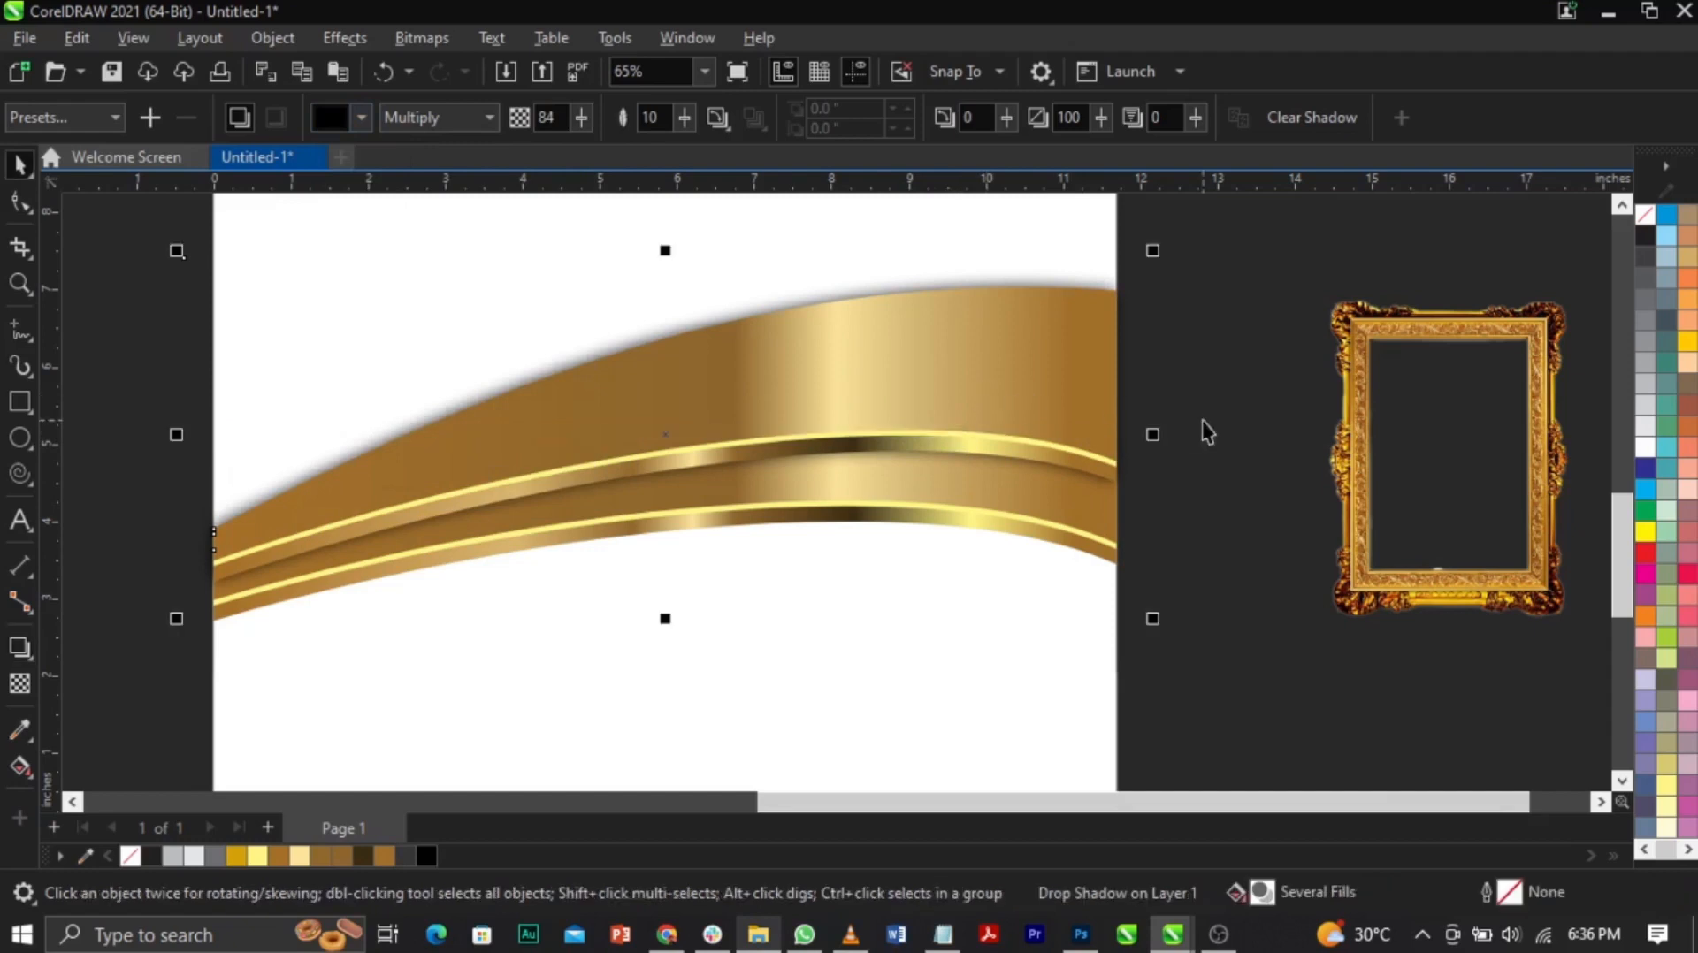
click(1200, 419)
drag(1126, 420, 1191, 417)
key(ctrl+z)
click(1191, 411)
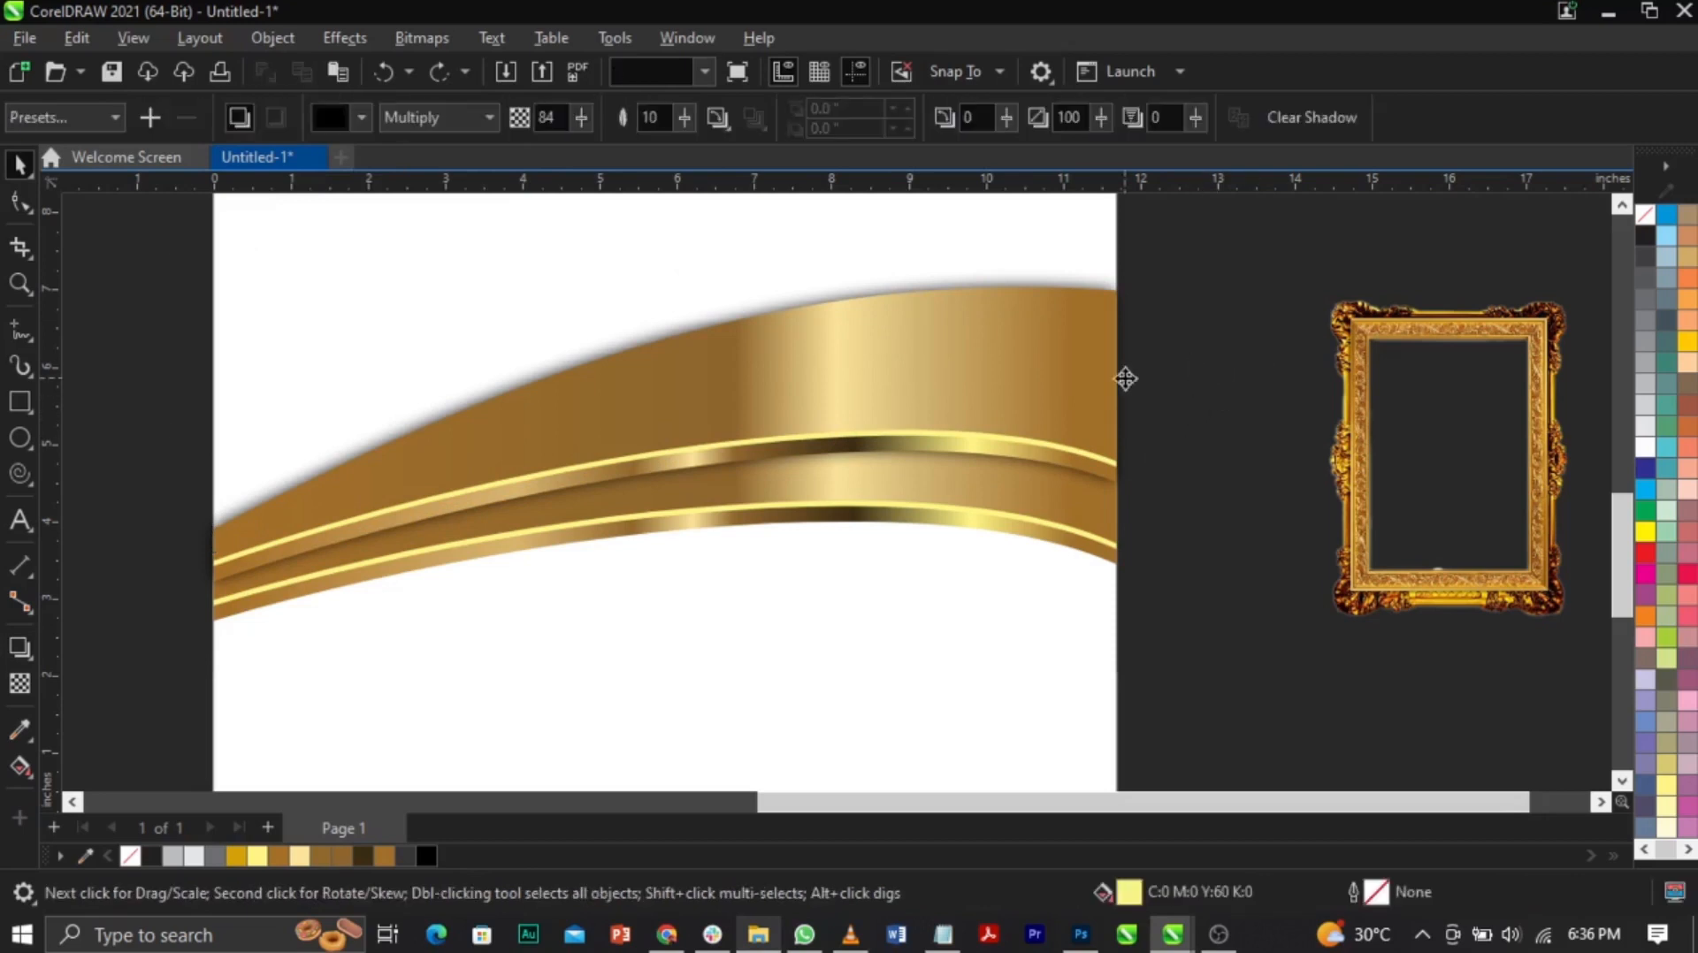
Step: Break the drop shadow apart from the band with Ctrl+K and select the black shadow
drag(1122, 374, 1327, 331)
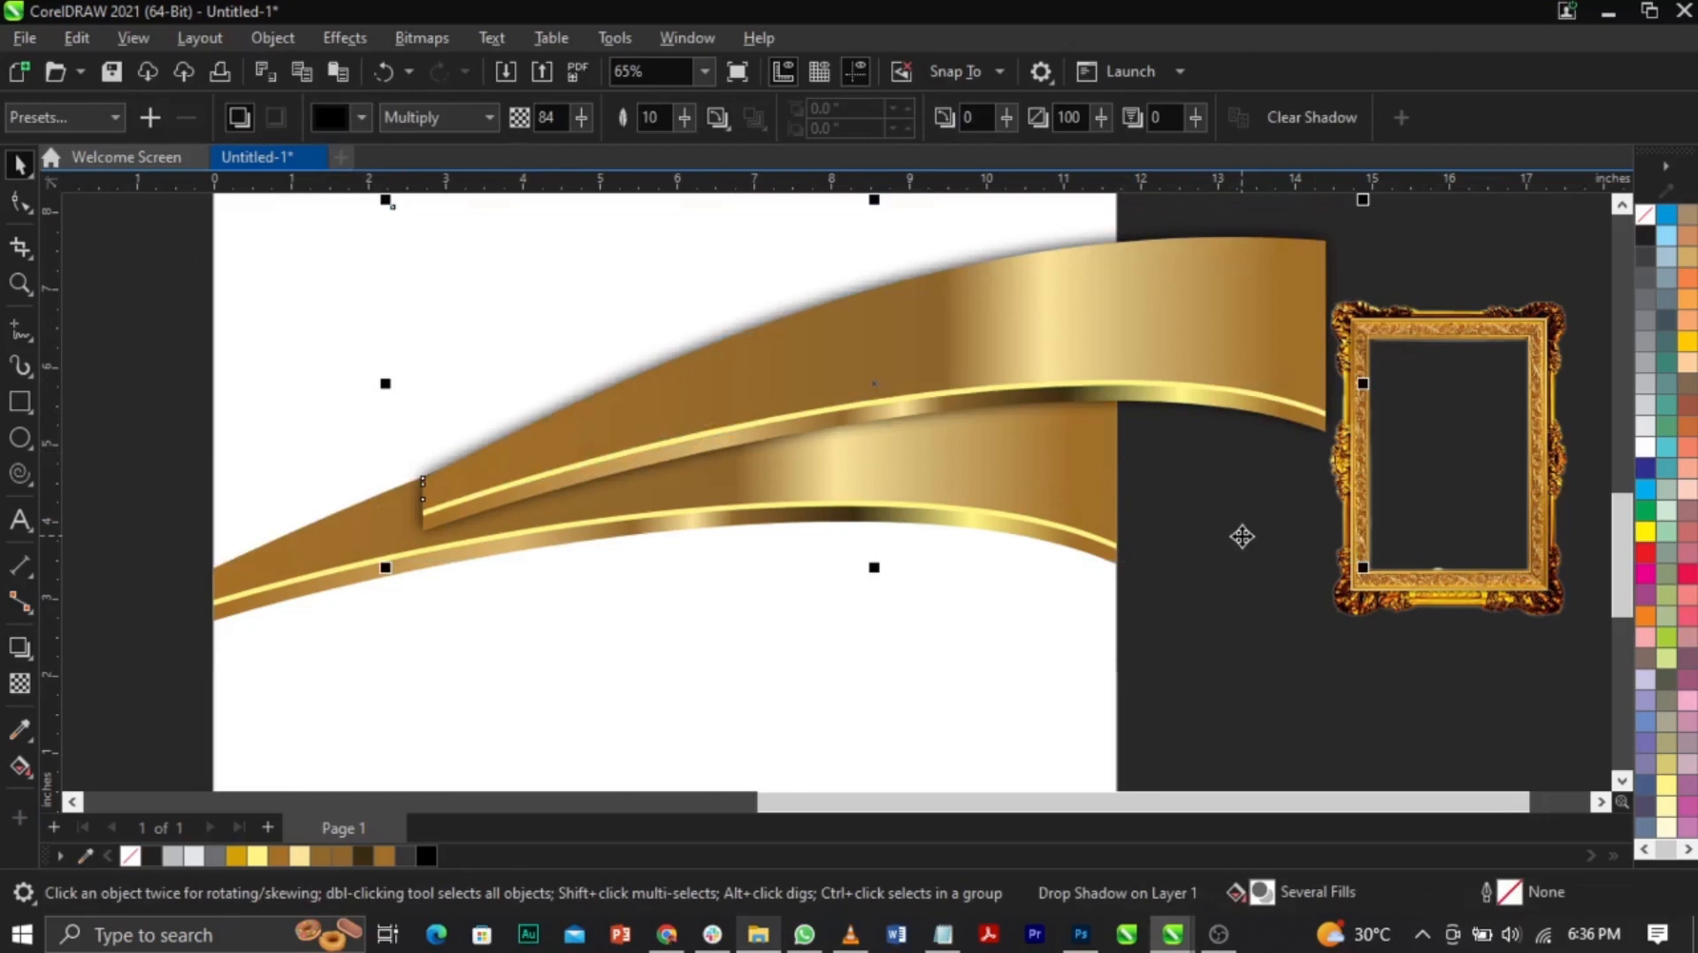
key(ctrl+z)
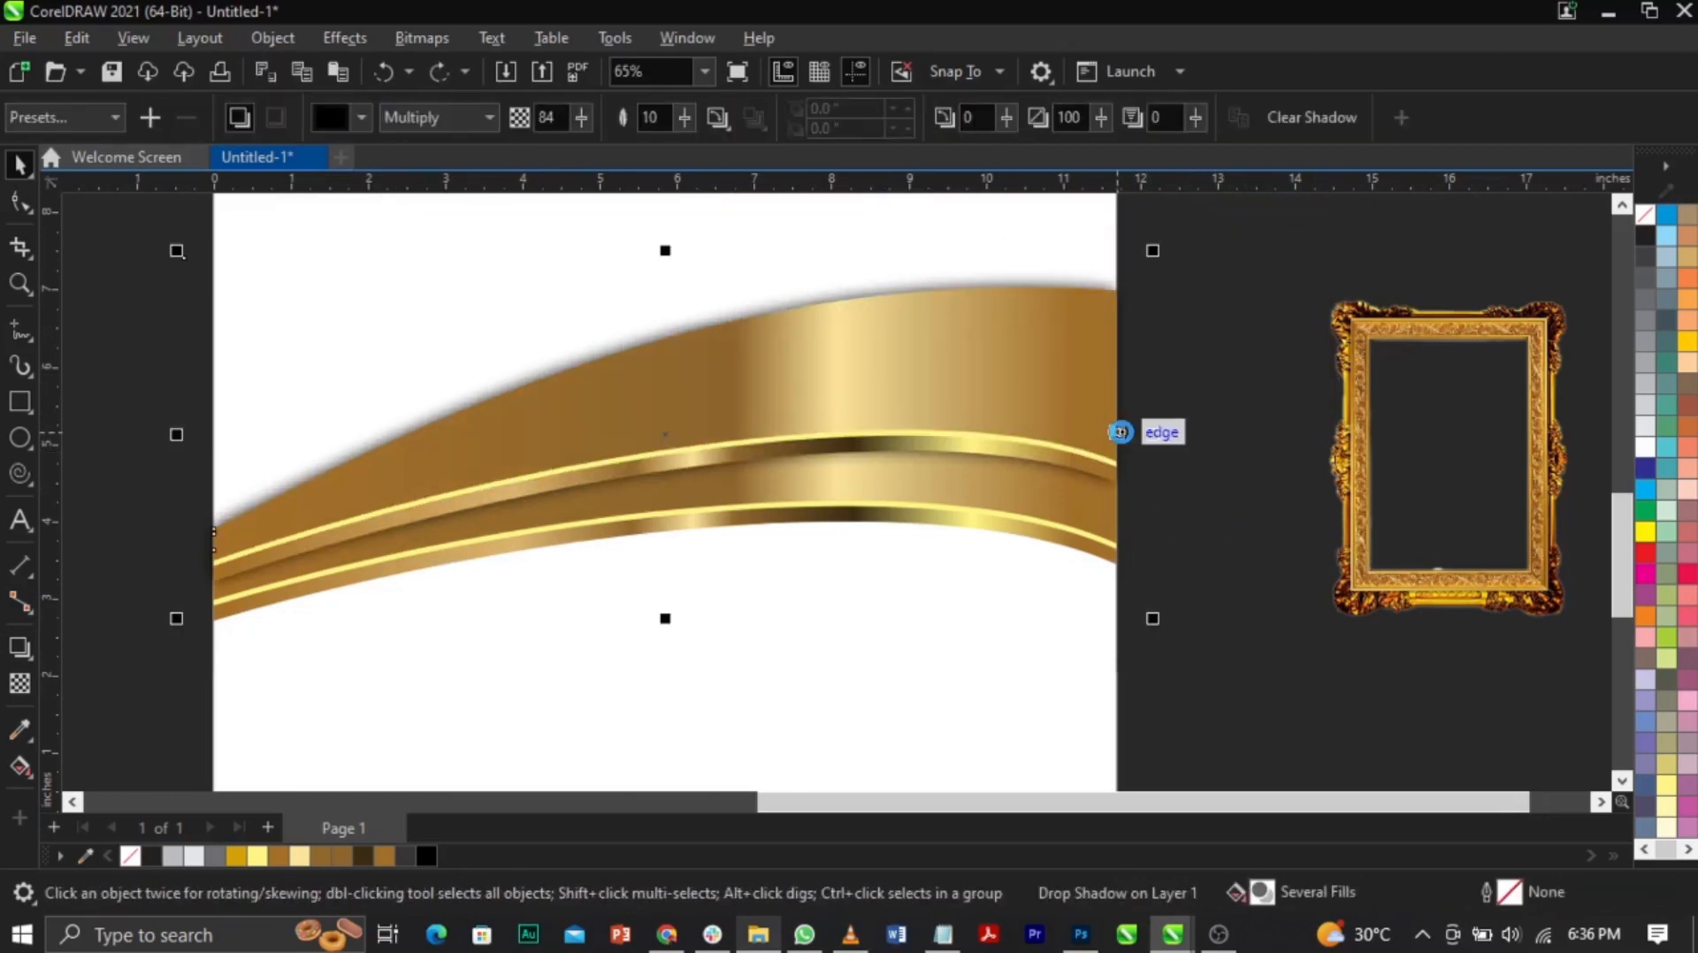
key(ctrl+k)
click(1182, 470)
drag(1140, 402, 1280, 376)
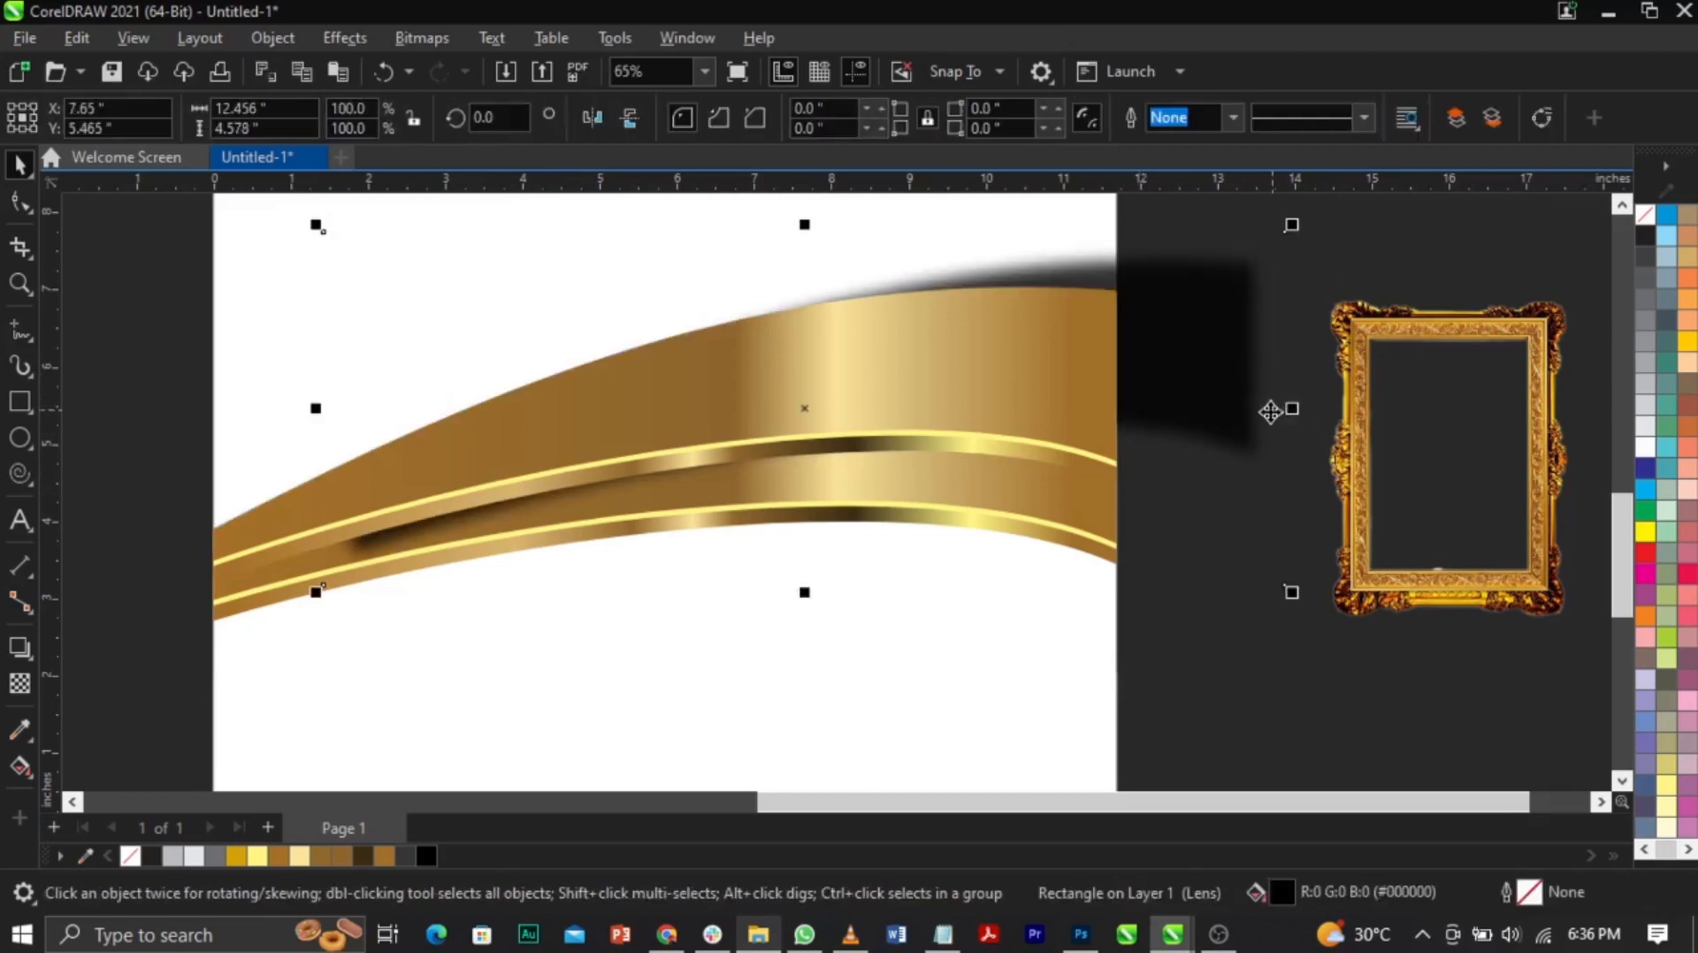
key(ctrl+z)
Step: Zoom in and nudge the black shadow slightly lower behind the band
key(F2)
drag(690, 257, 1152, 614)
drag(1015, 554, 1021, 568)
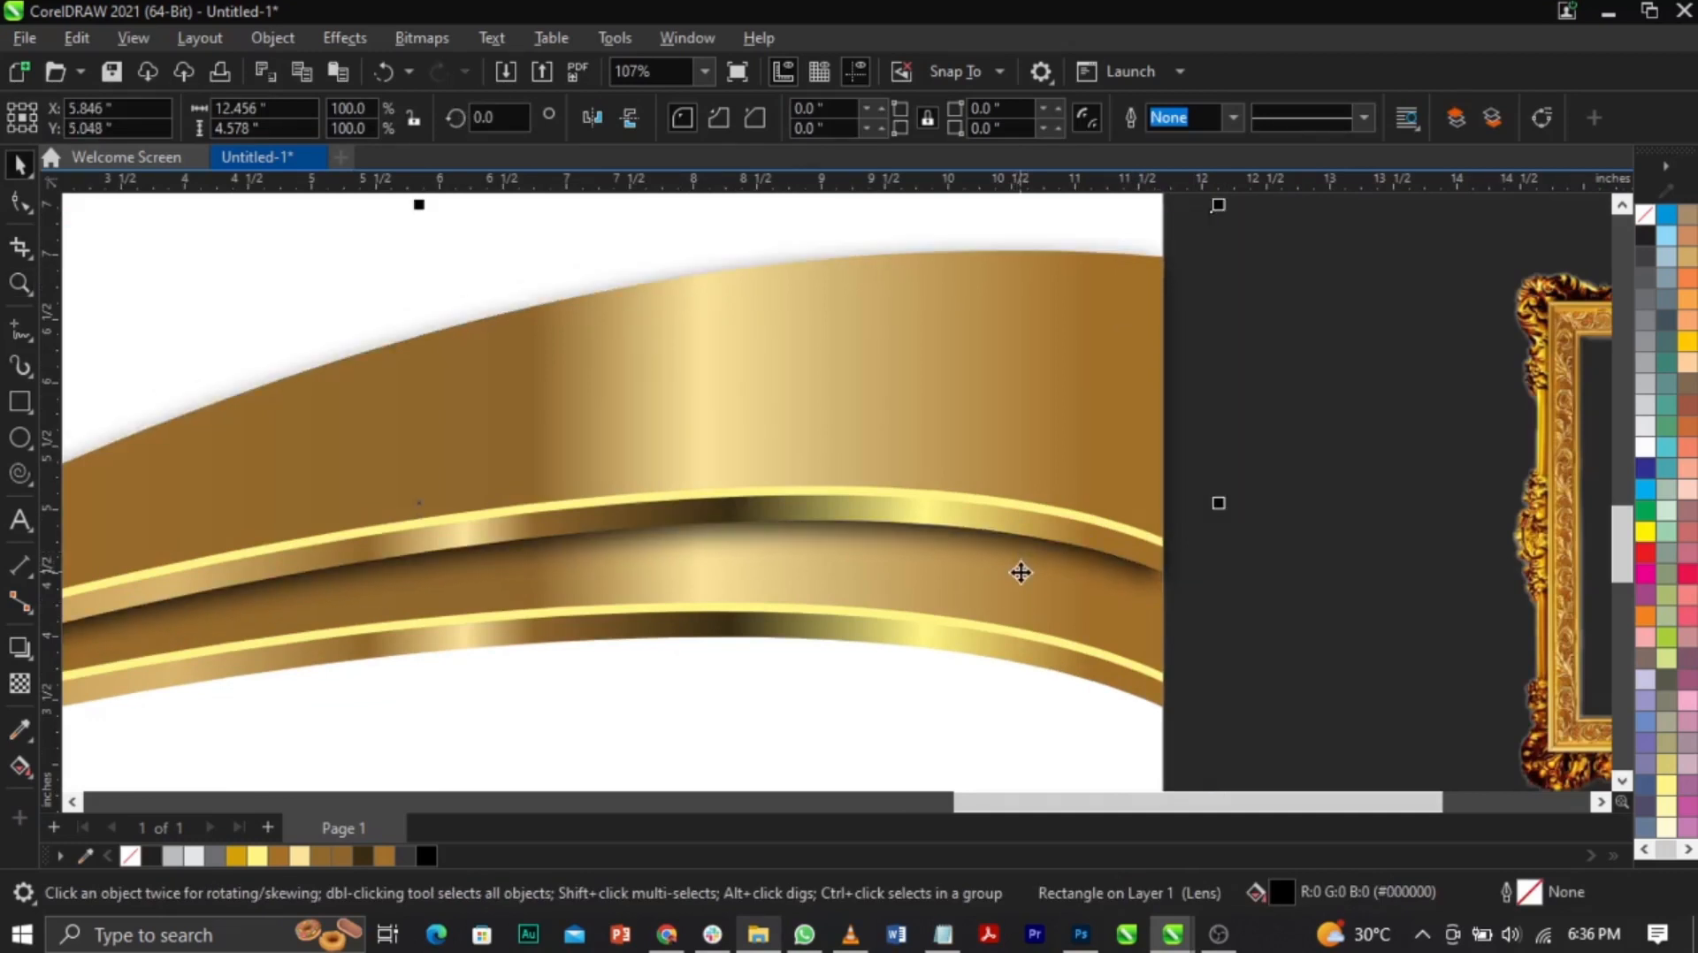
click(1021, 575)
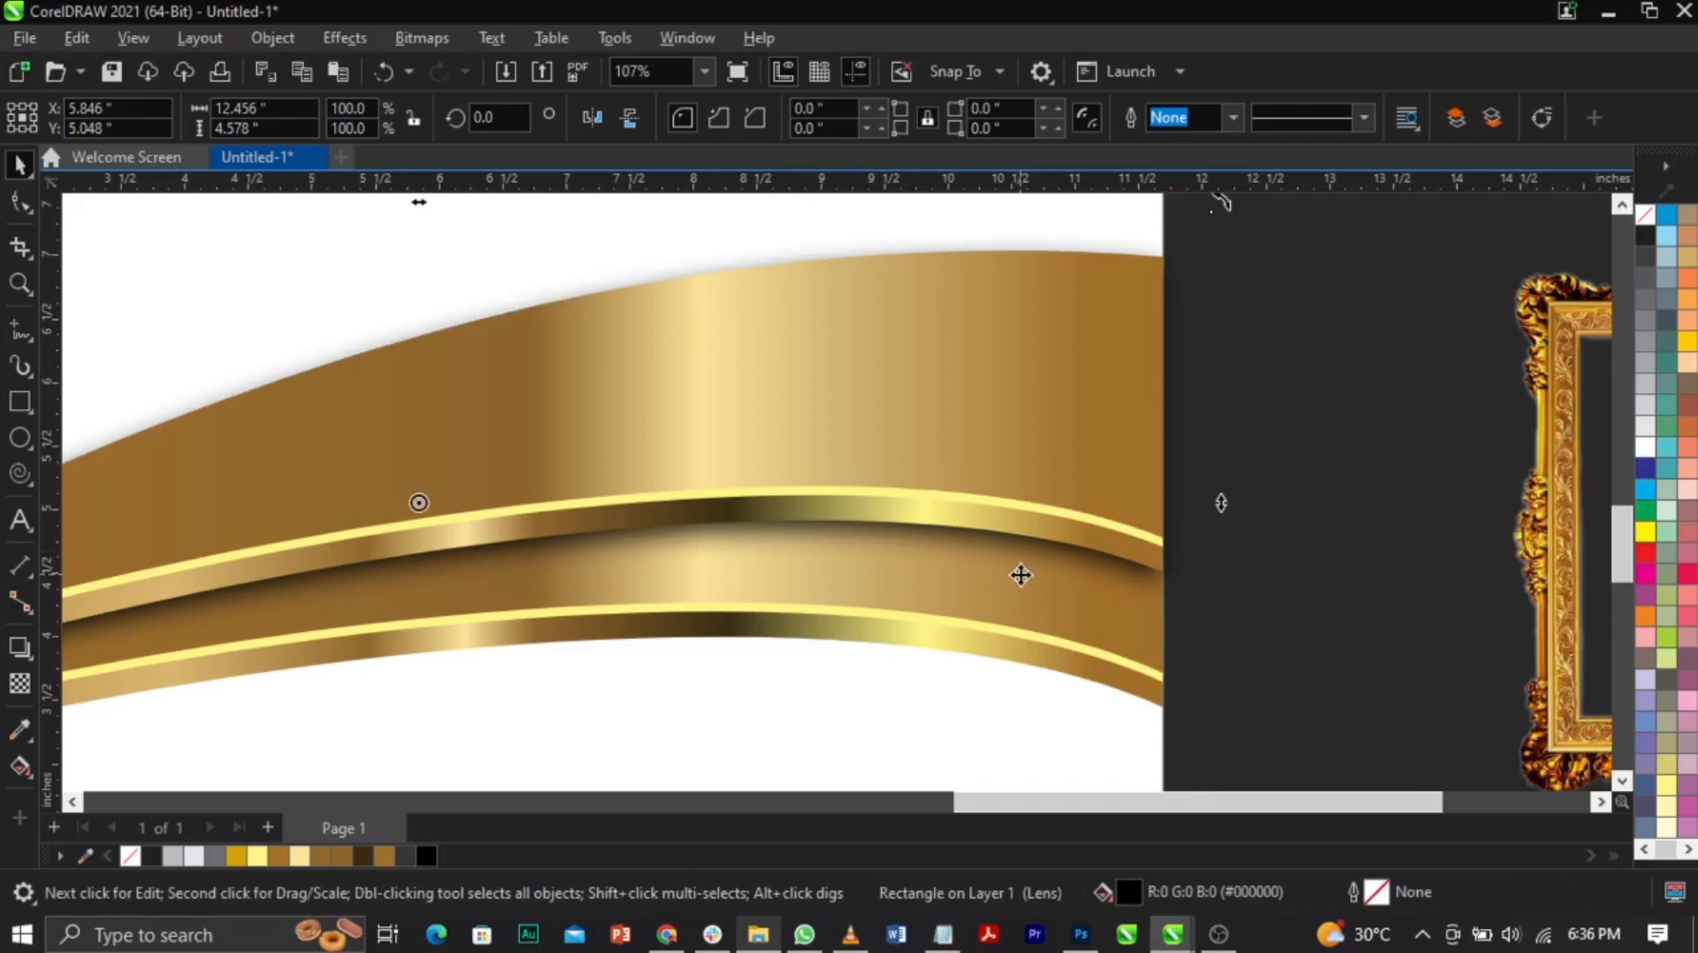
key(F3)
key(F3)
key(F2)
drag(621, 489, 1089, 691)
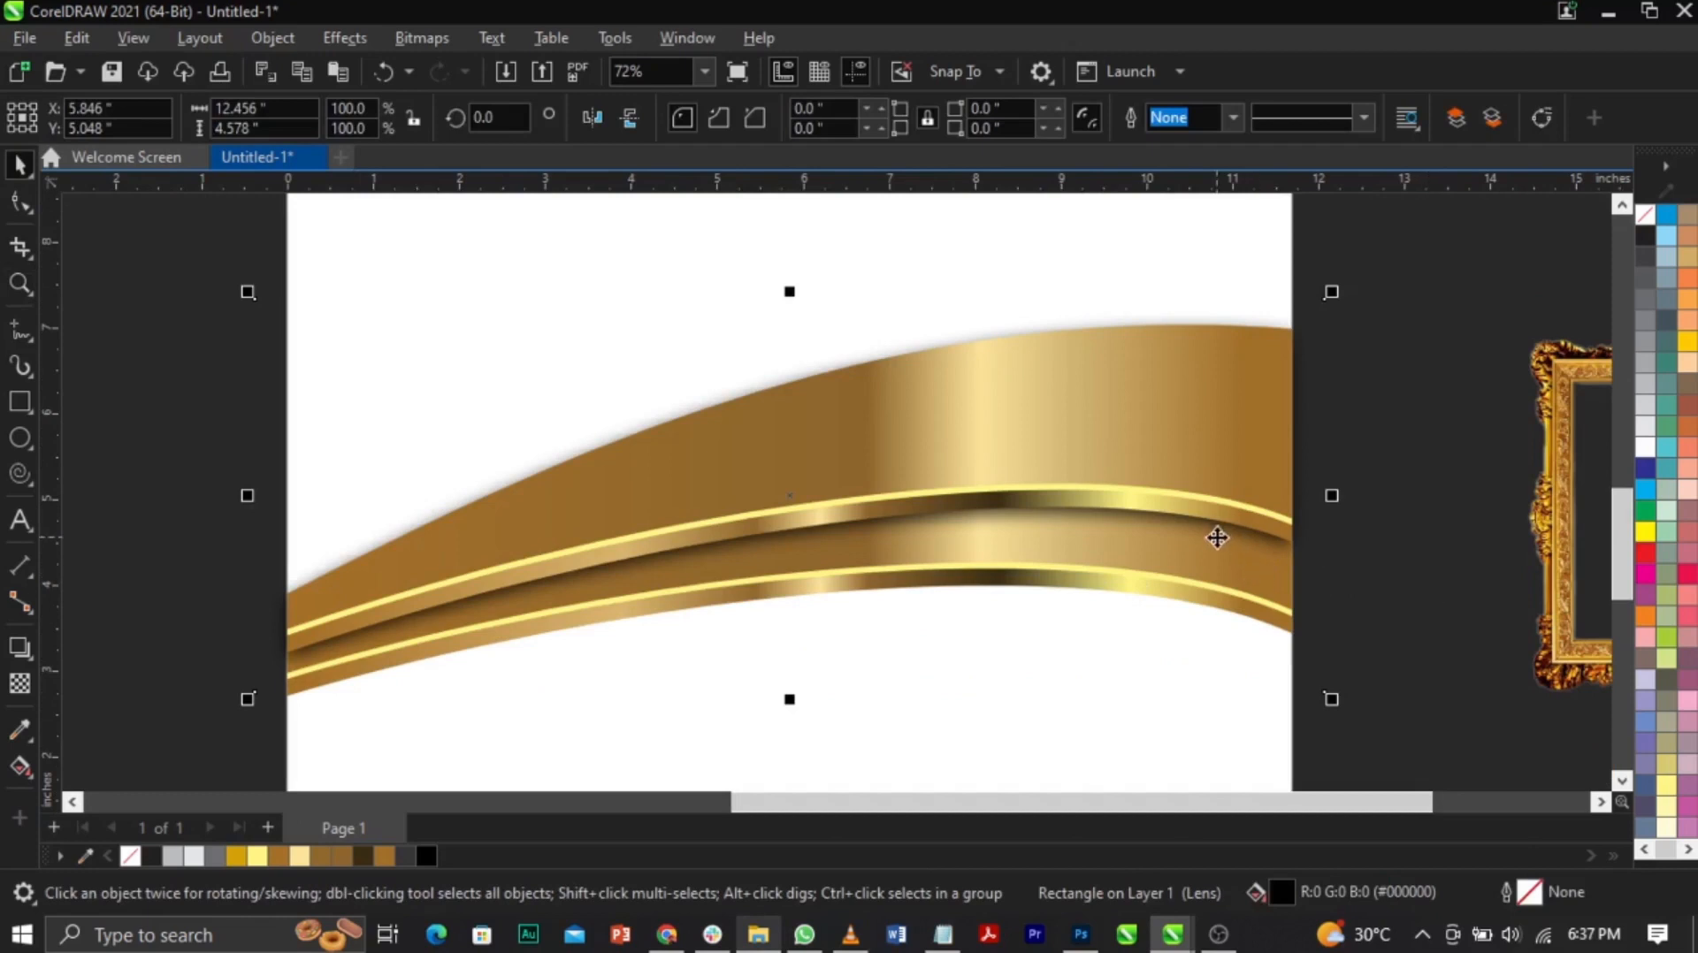
key(Escape)
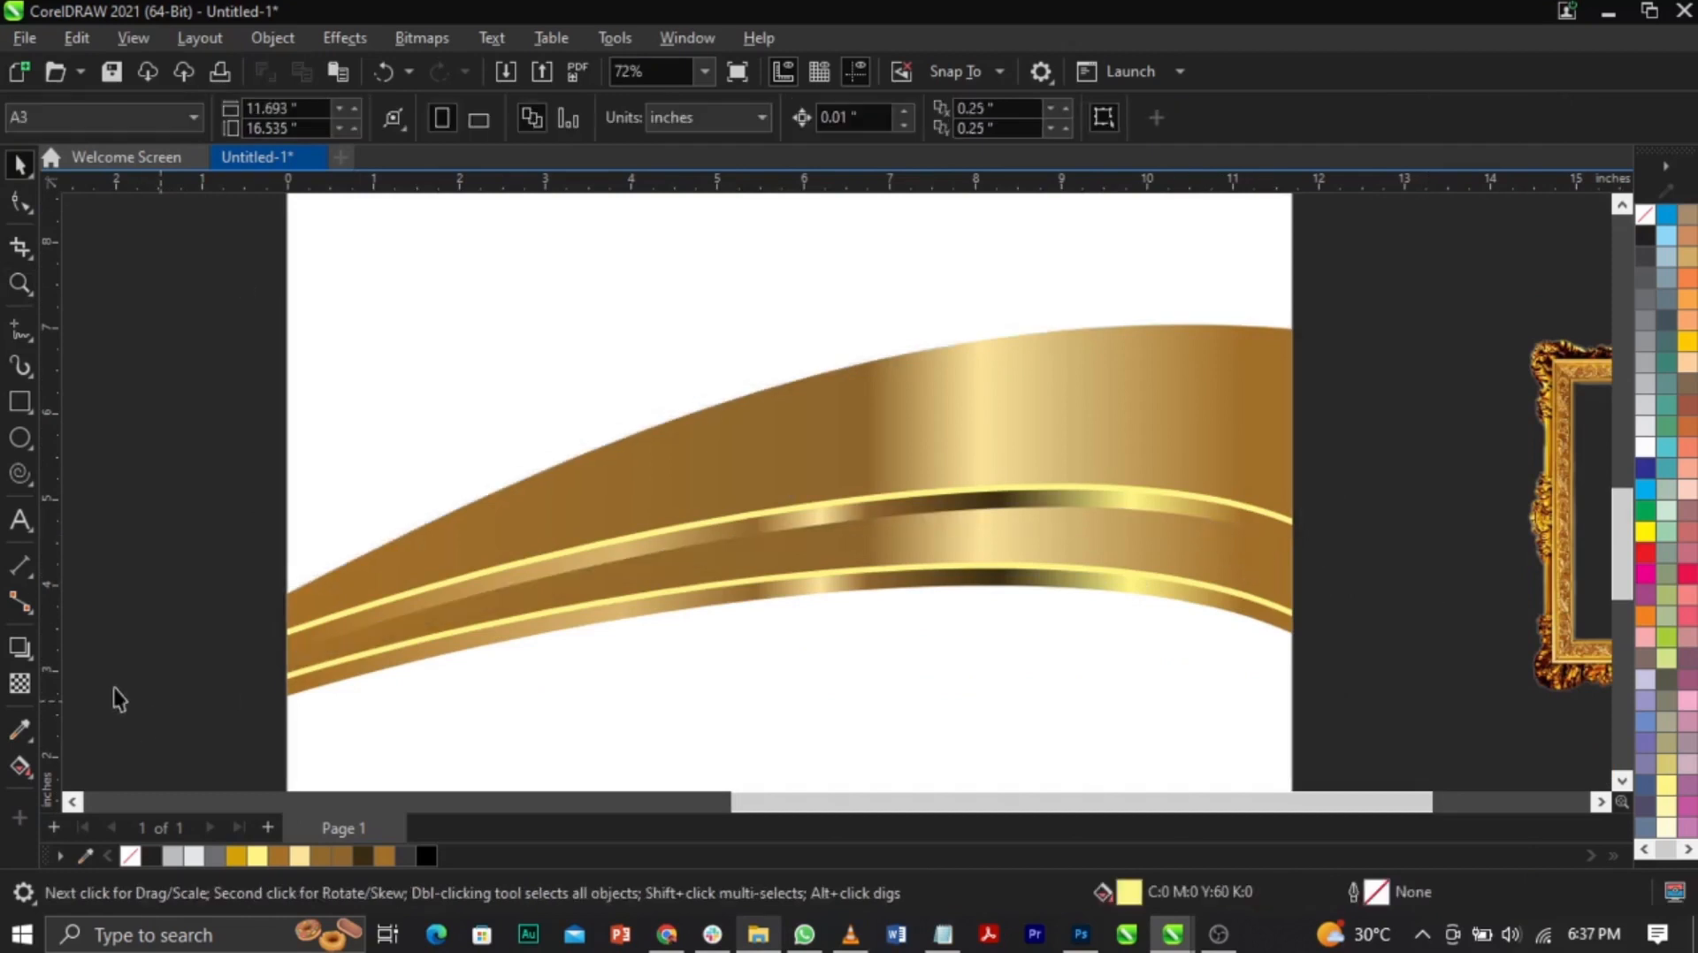
Step: Give the gold swoosh a drop shadow with feathering 5 and opacity 78
click(20, 647)
drag(289, 613, 1288, 510)
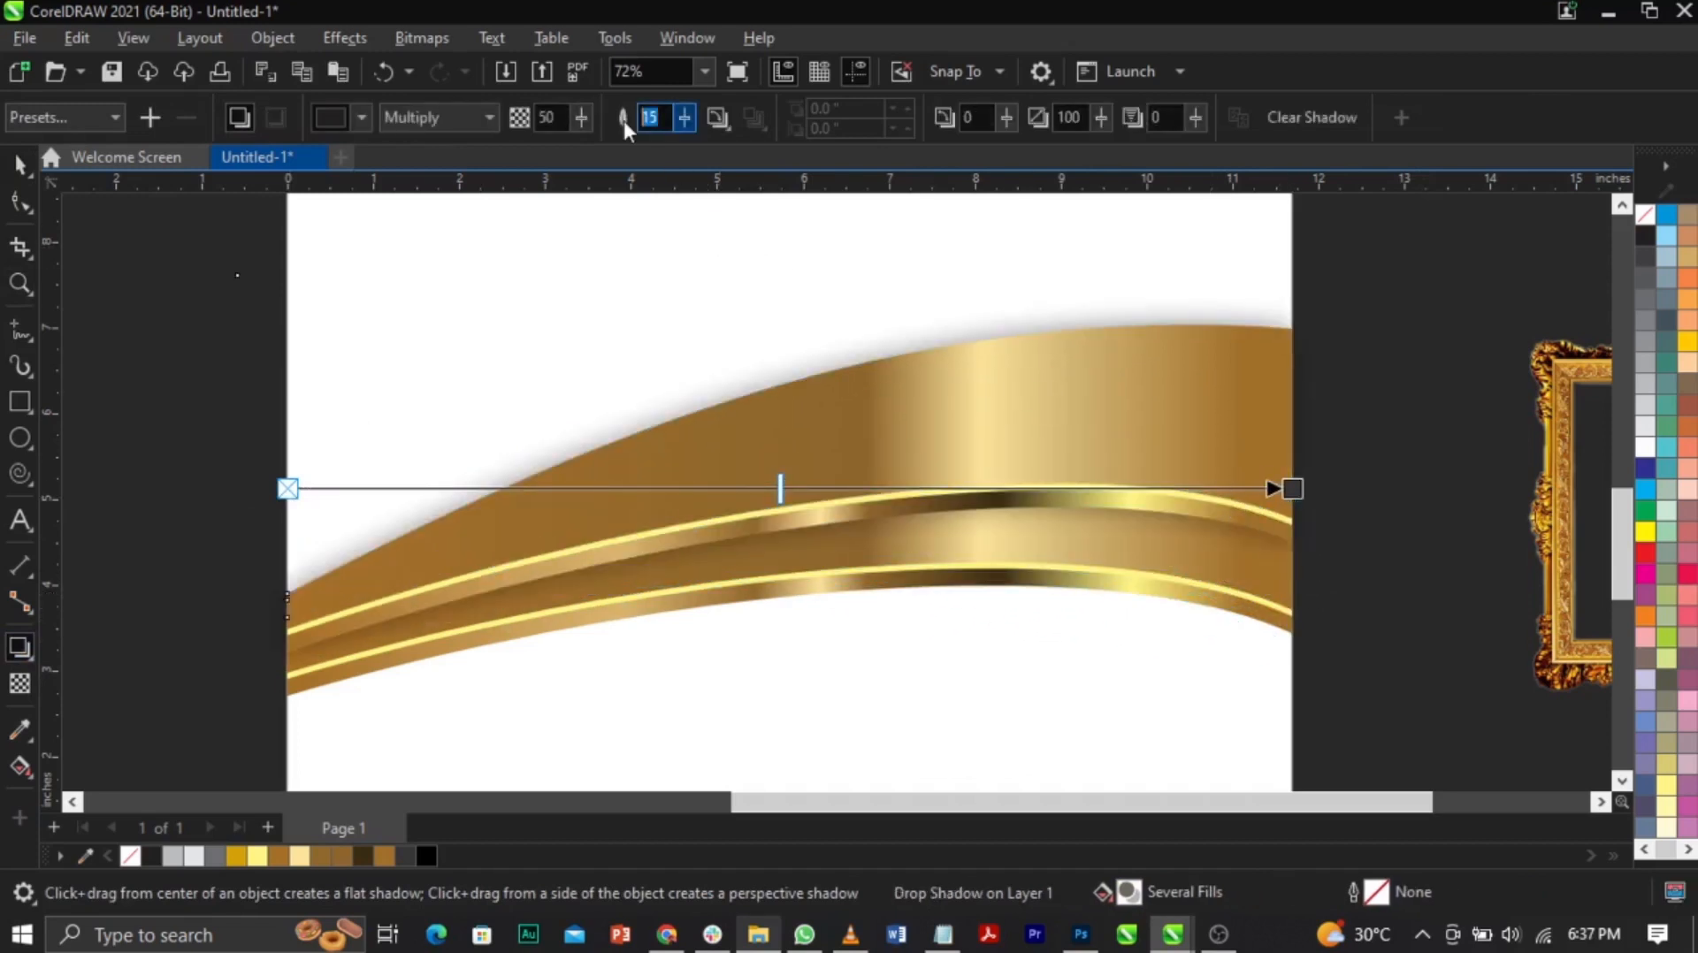
text(5)
key(Return)
drag(780, 488, 1057, 485)
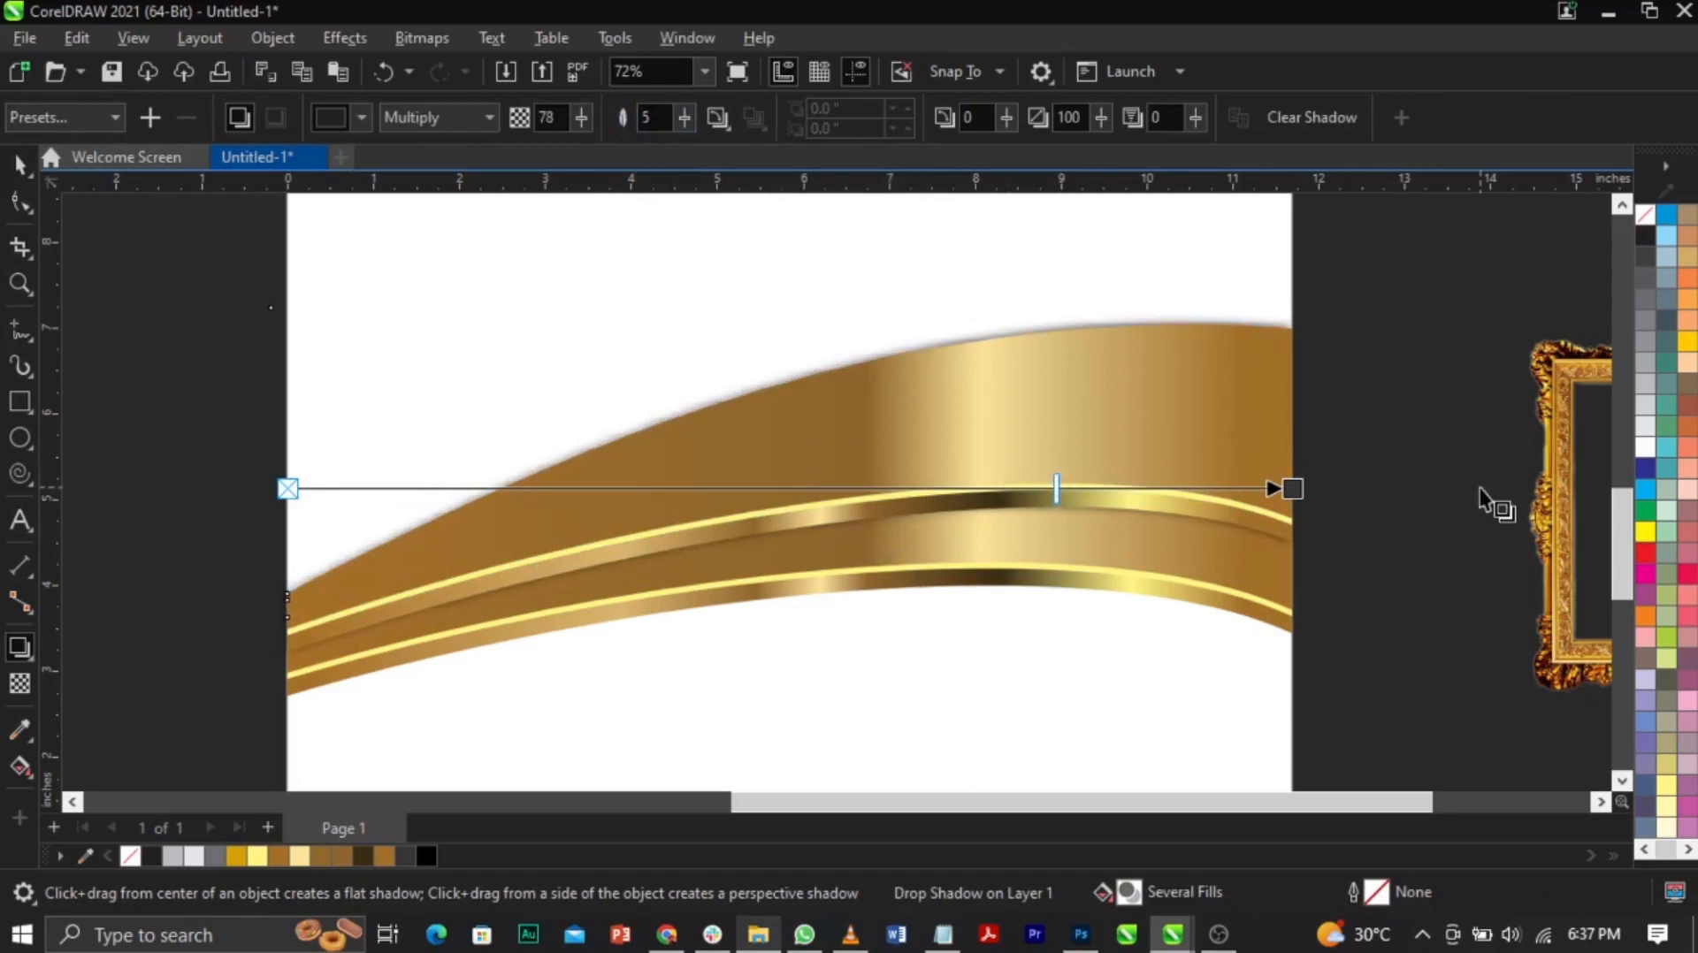
key(space)
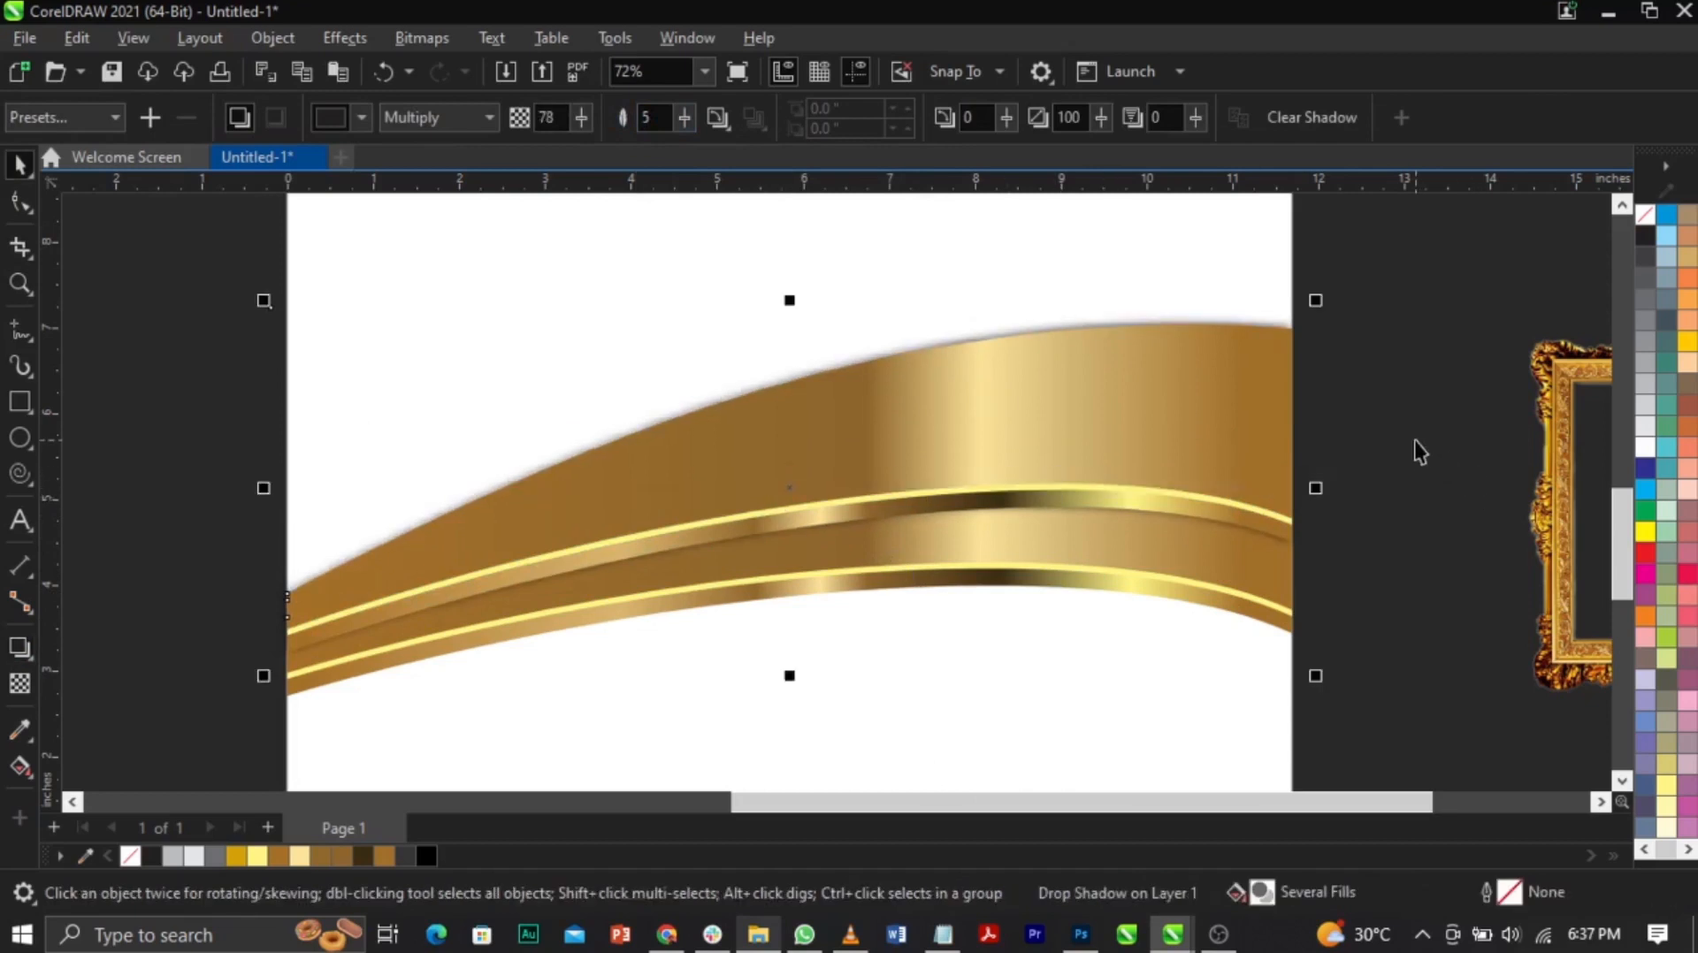
Step: Select the lens rectangle lying over the gold band
click(1414, 440)
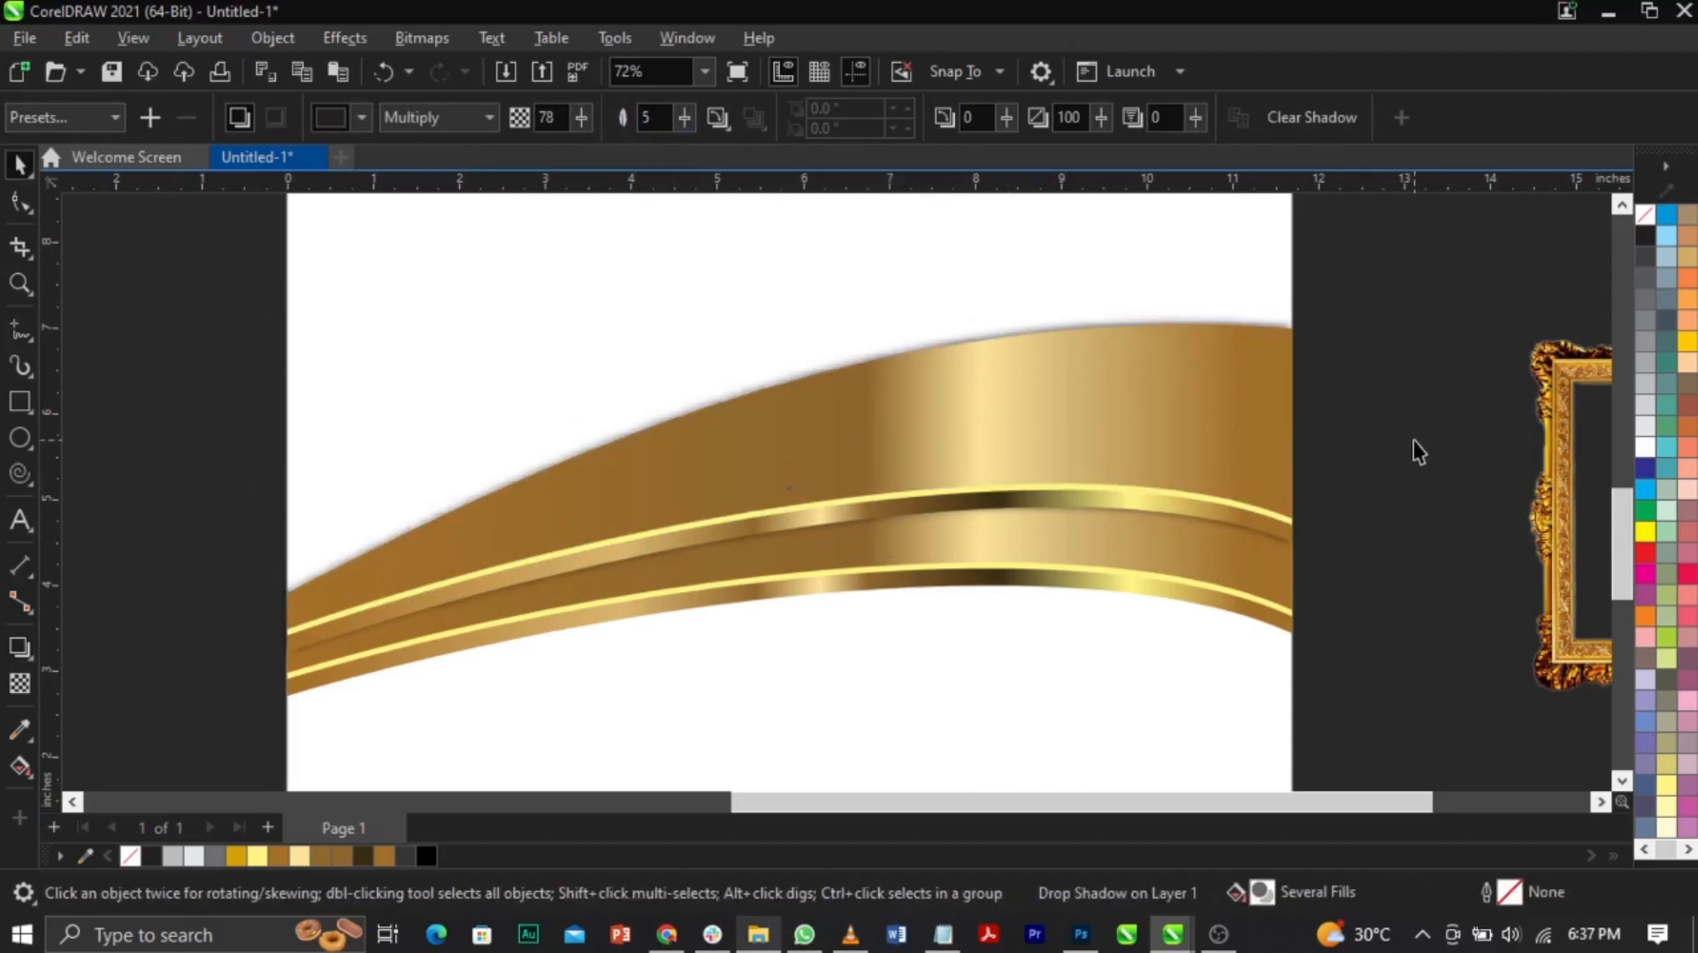
click(1300, 457)
shift+click(1297, 456)
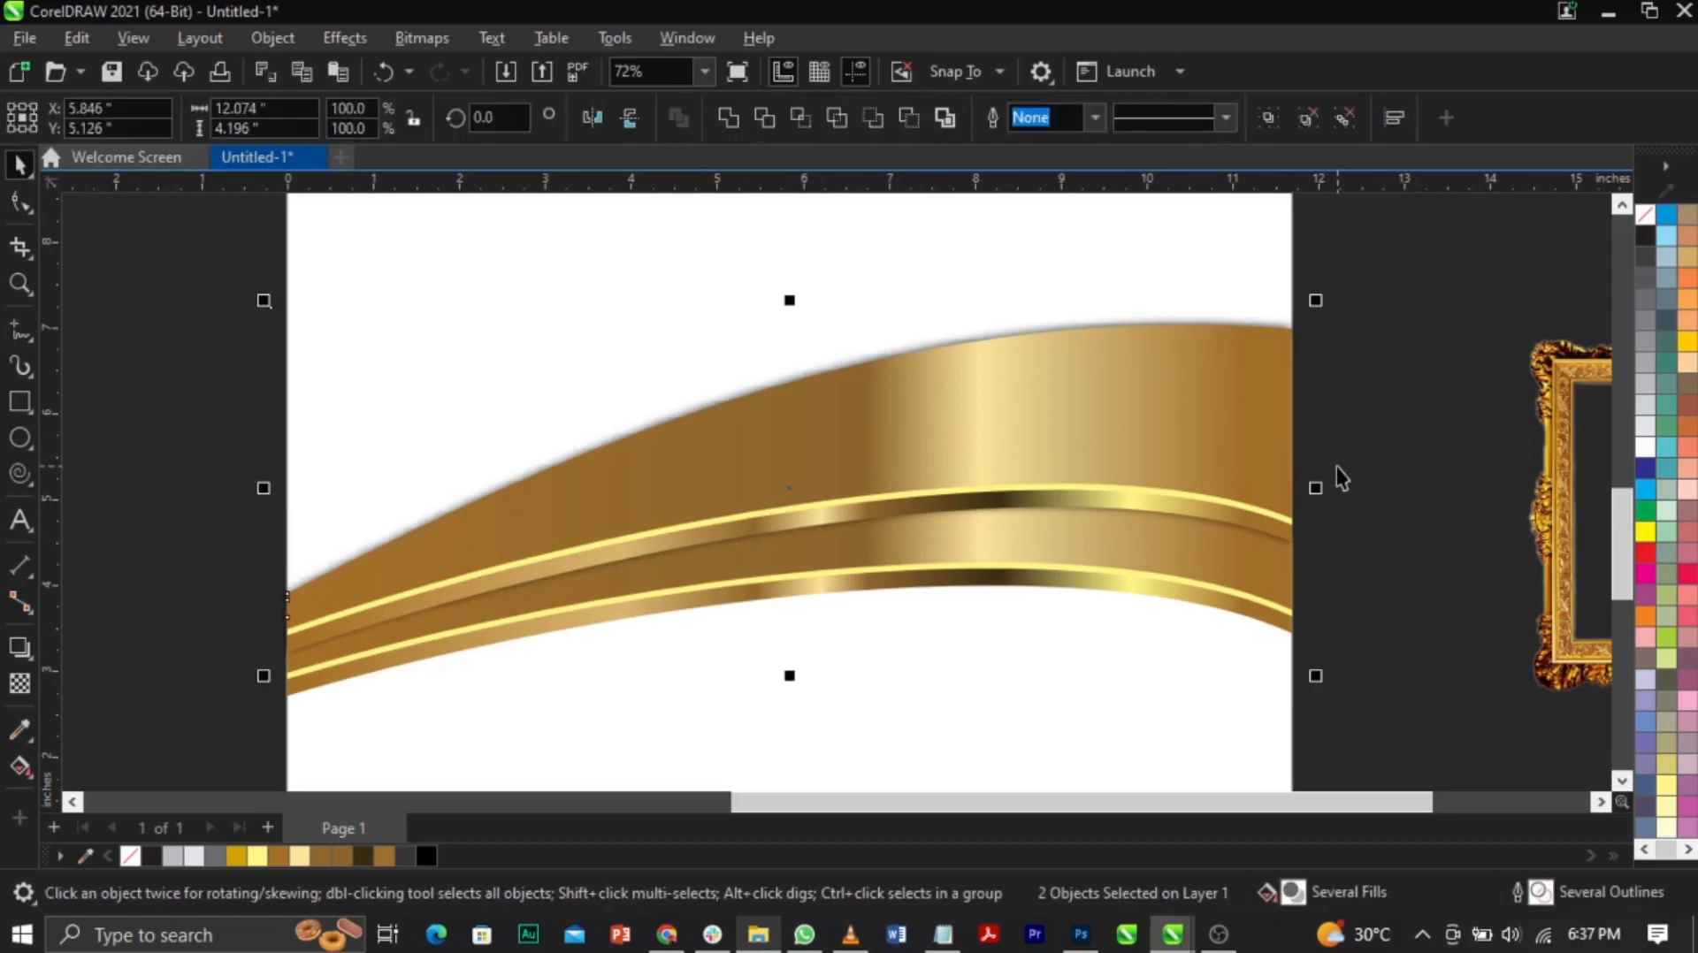
click(1335, 466)
click(1307, 433)
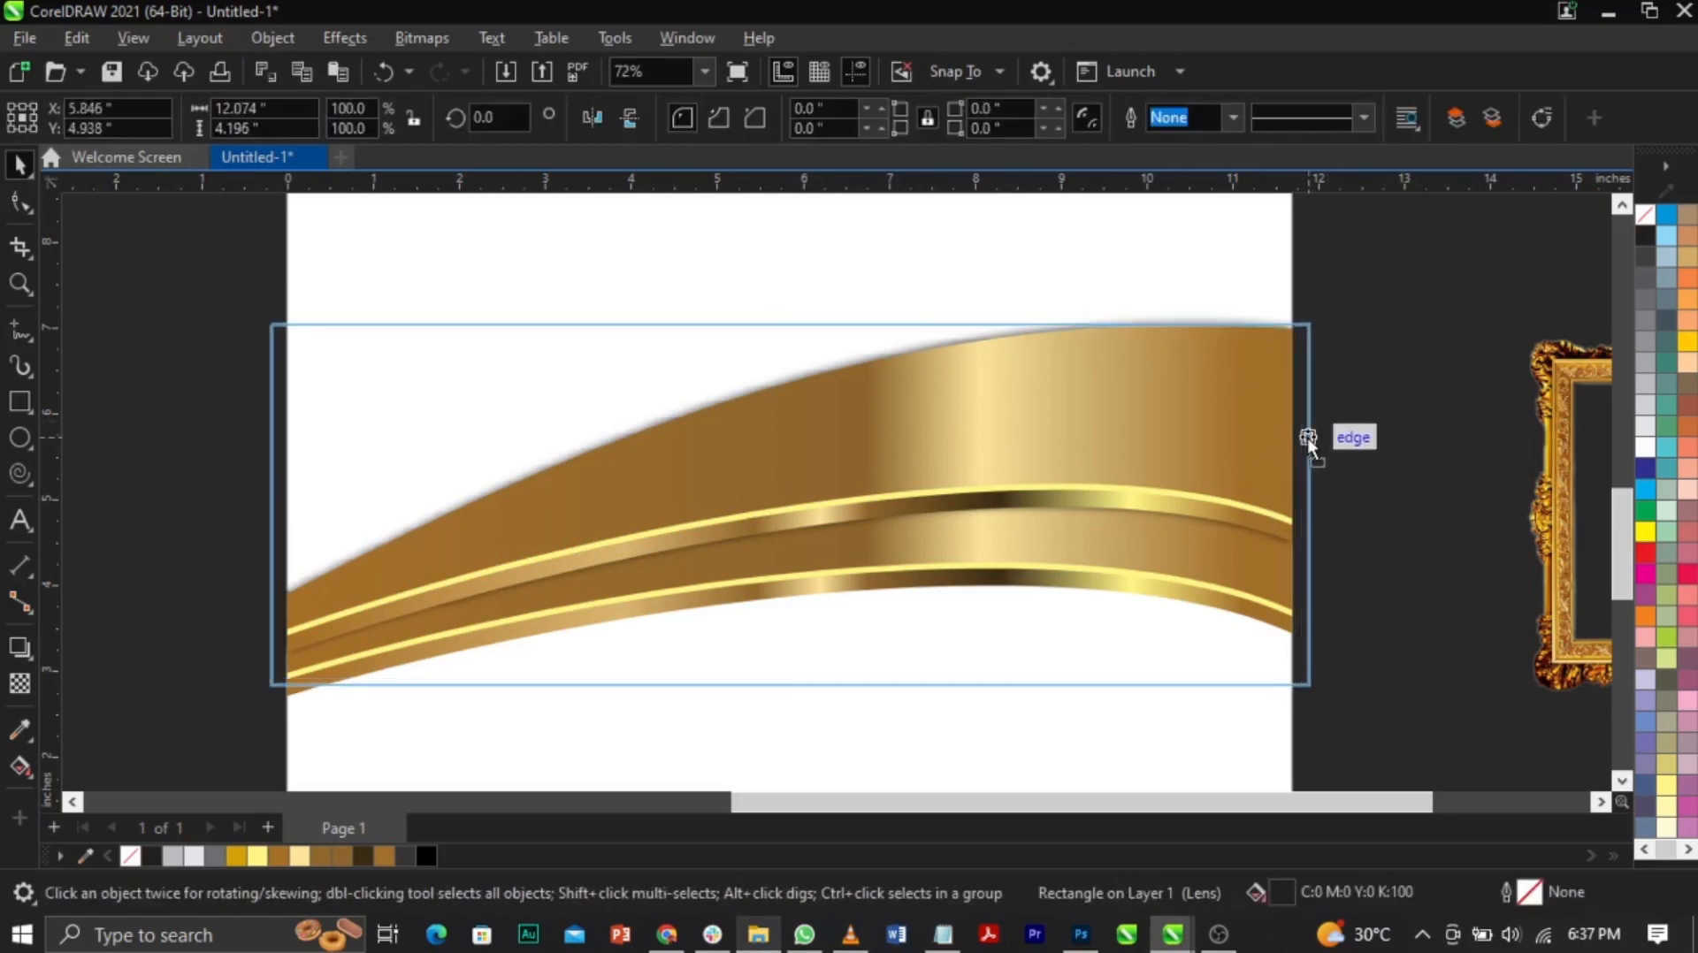
shift+click(1227, 458)
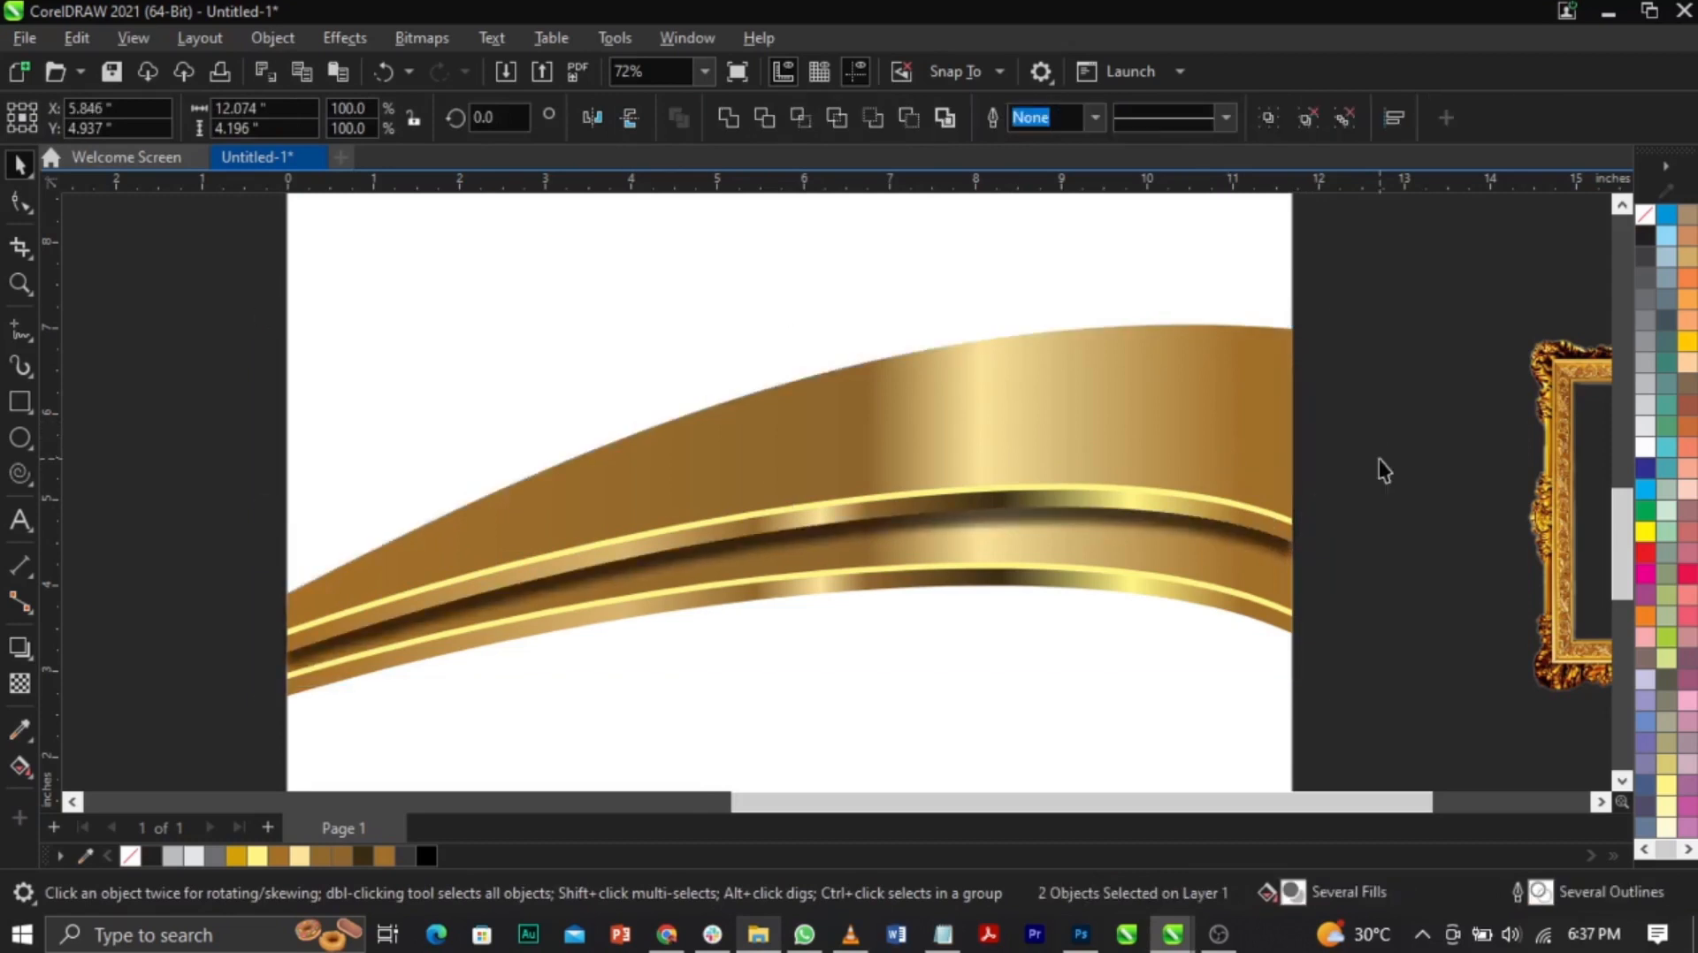
Step: Zoom in on the gold band and move the lens rectangle slightly upward
key(z)
drag(747, 380, 1232, 649)
key(space)
click(1209, 550)
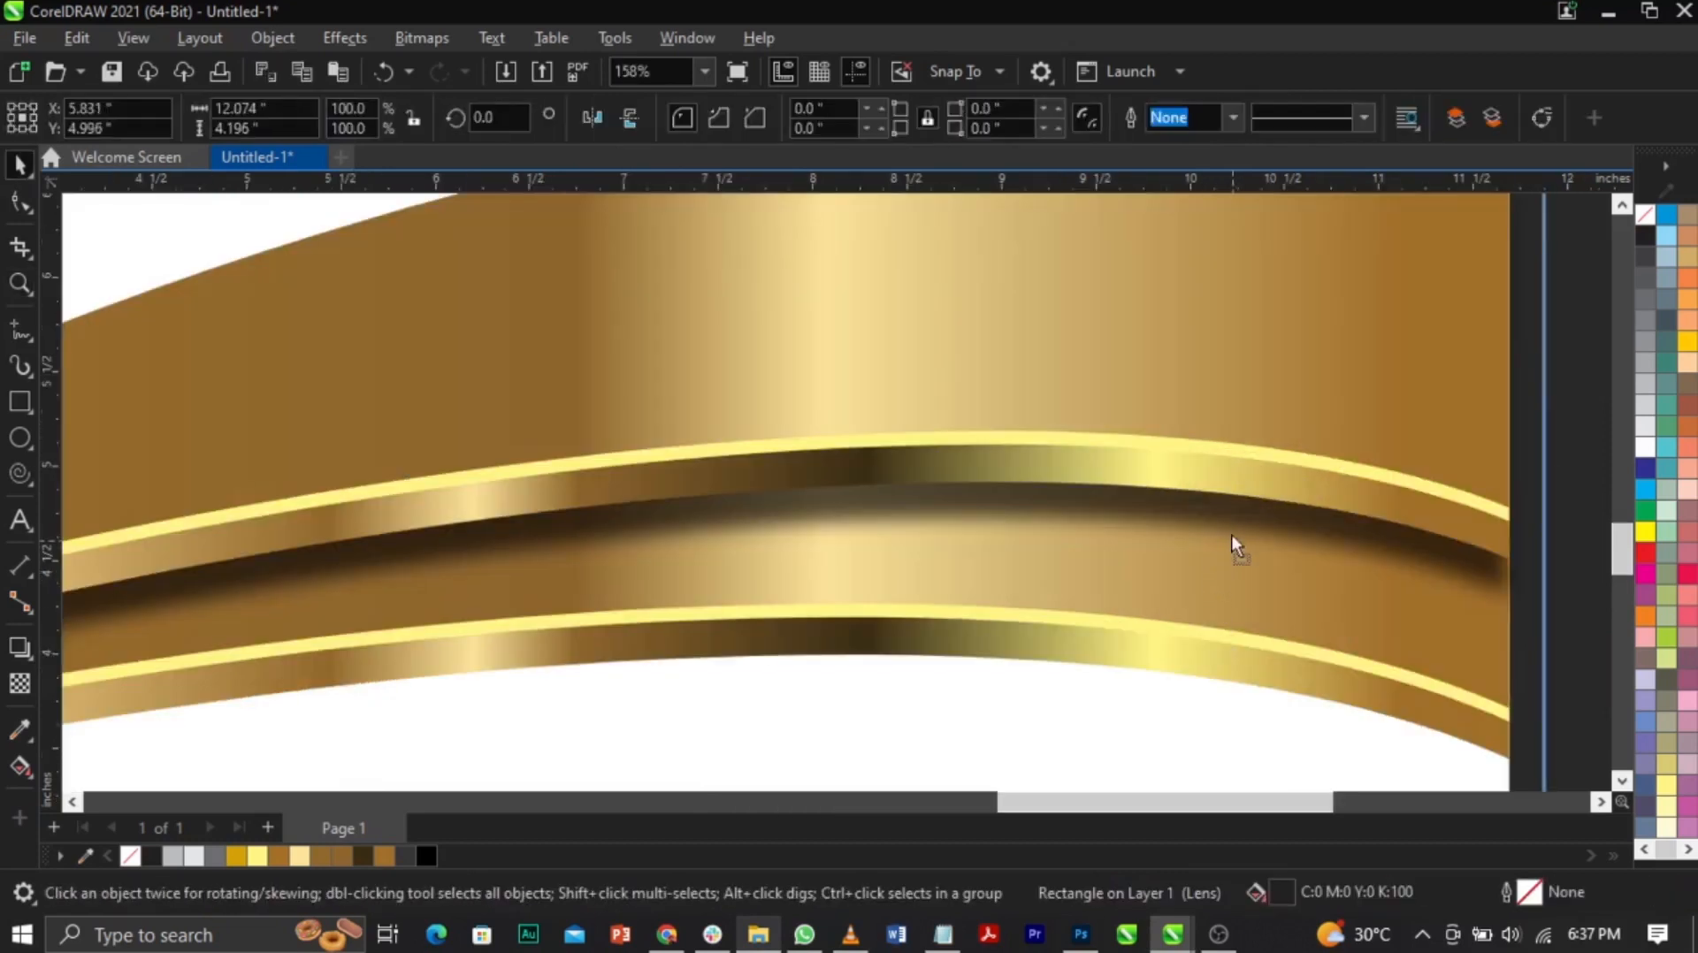
drag(1234, 548, 1236, 540)
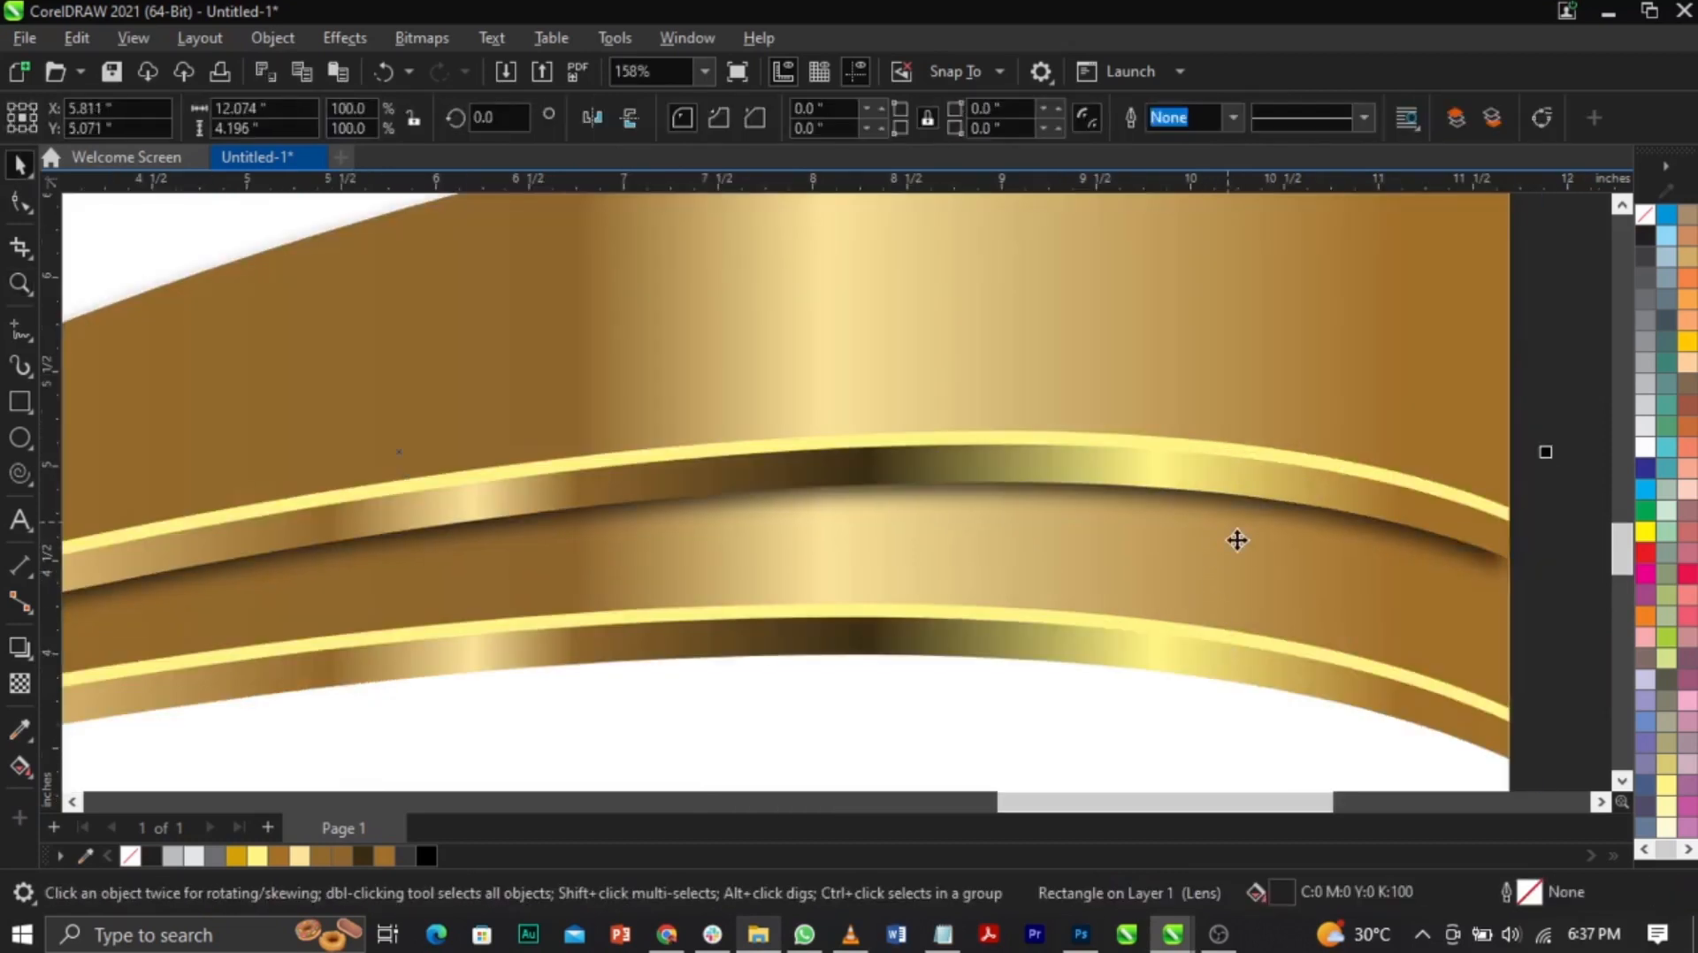
shift+click(1194, 443)
key(Escape)
click(1118, 532)
Step: Zoom back out and select all the gold wave pieces together
key(z)
right_click(1096, 486)
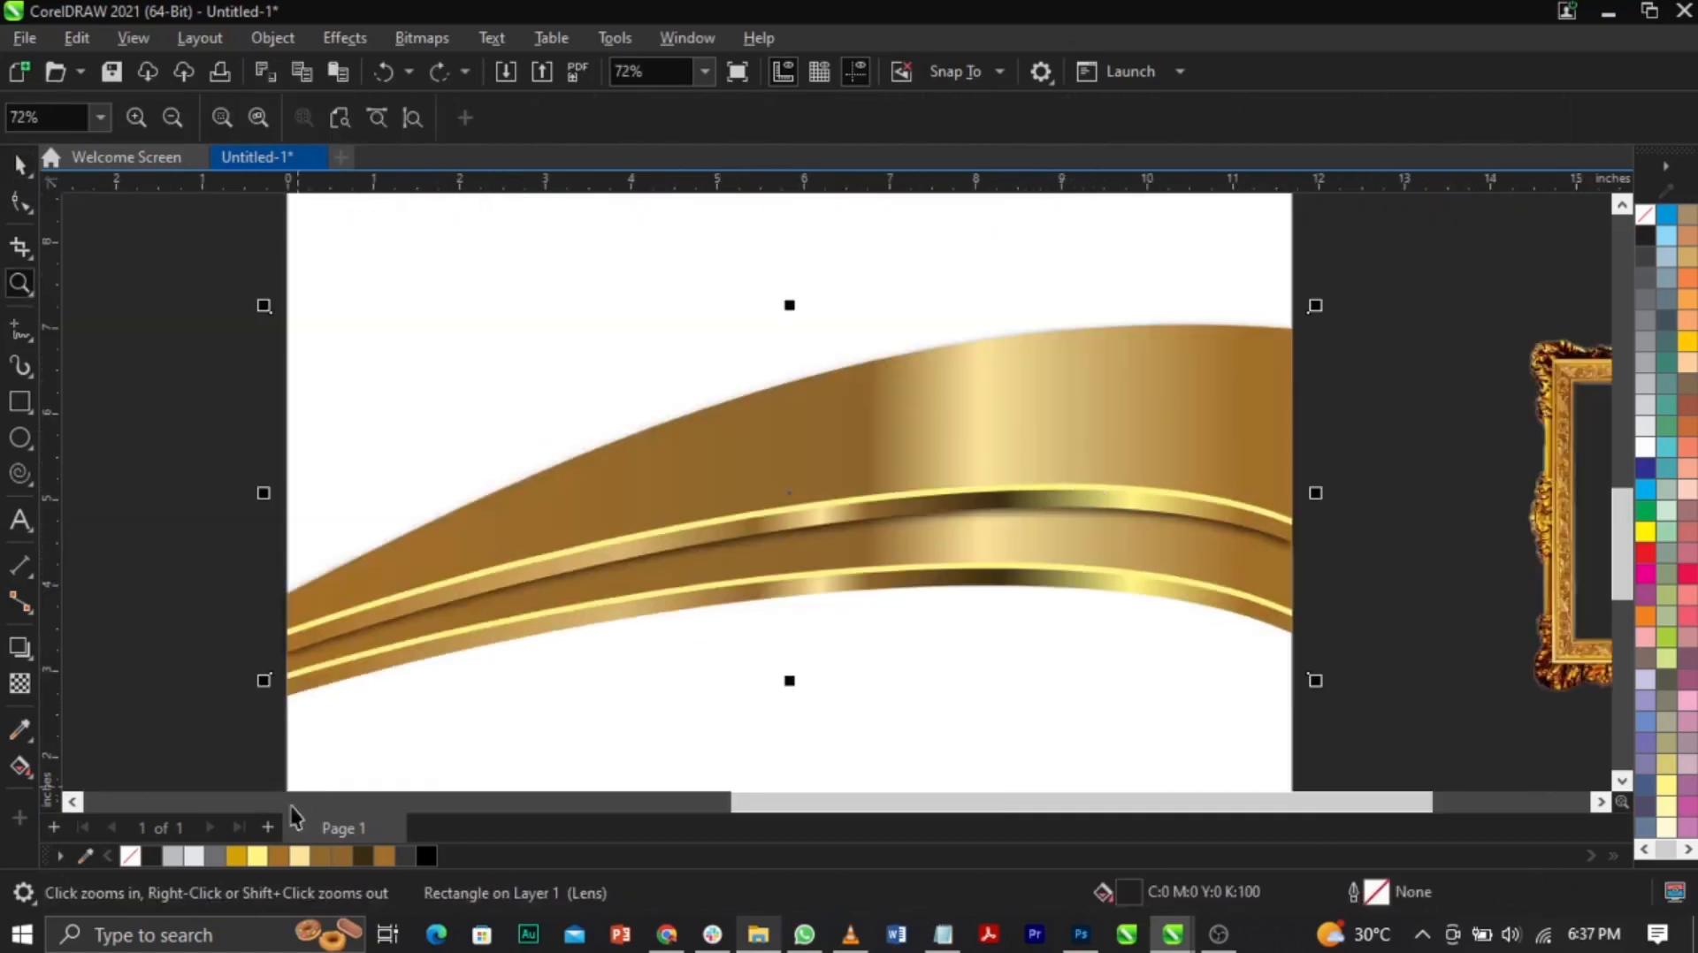
key(space)
click(209, 637)
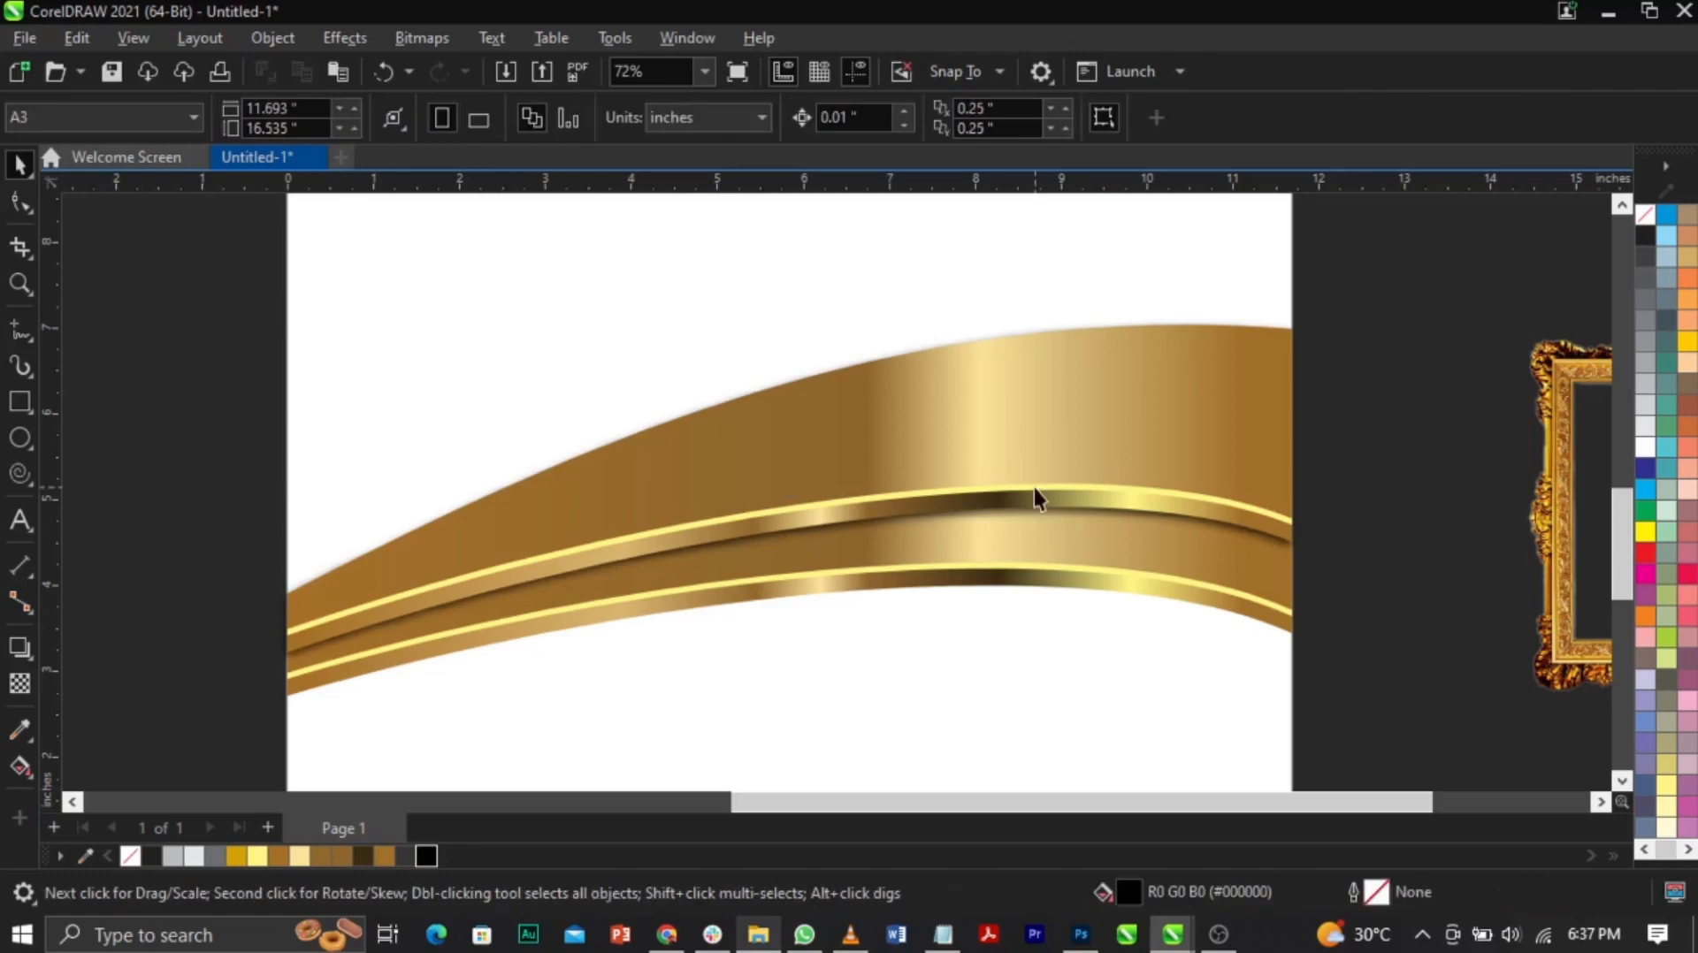
click(1045, 533)
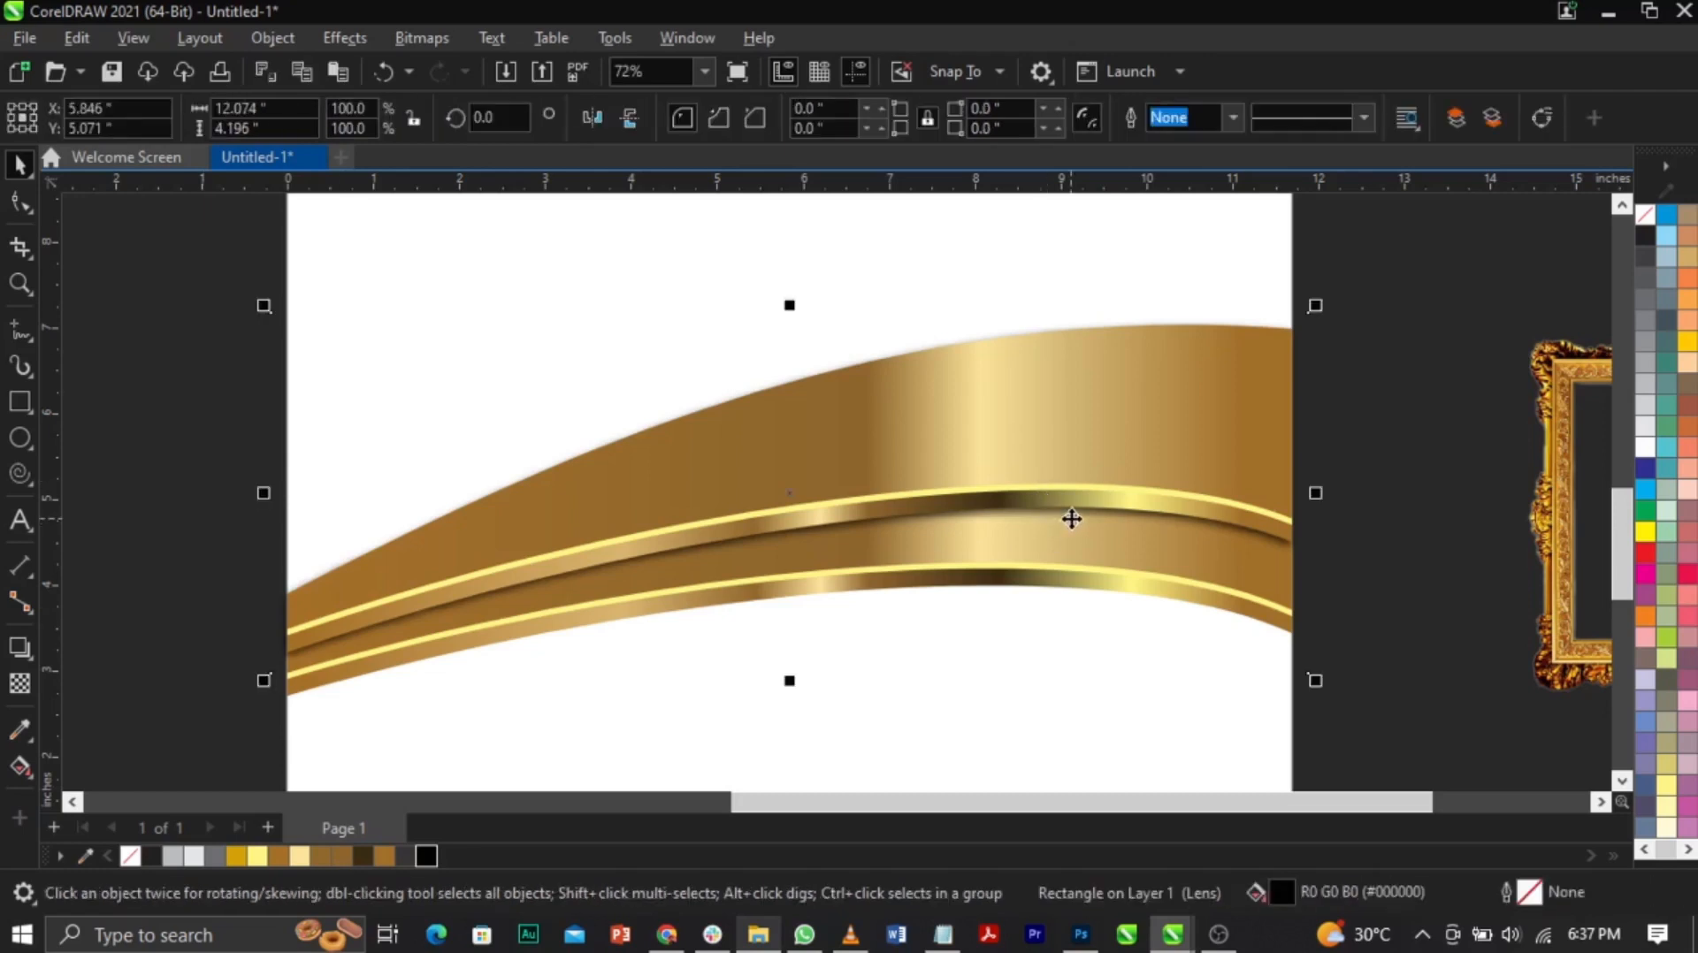
click(534, 619)
click(440, 674)
drag(207, 743, 1431, 371)
drag(787, 554, 953, 641)
key(ctrl+z)
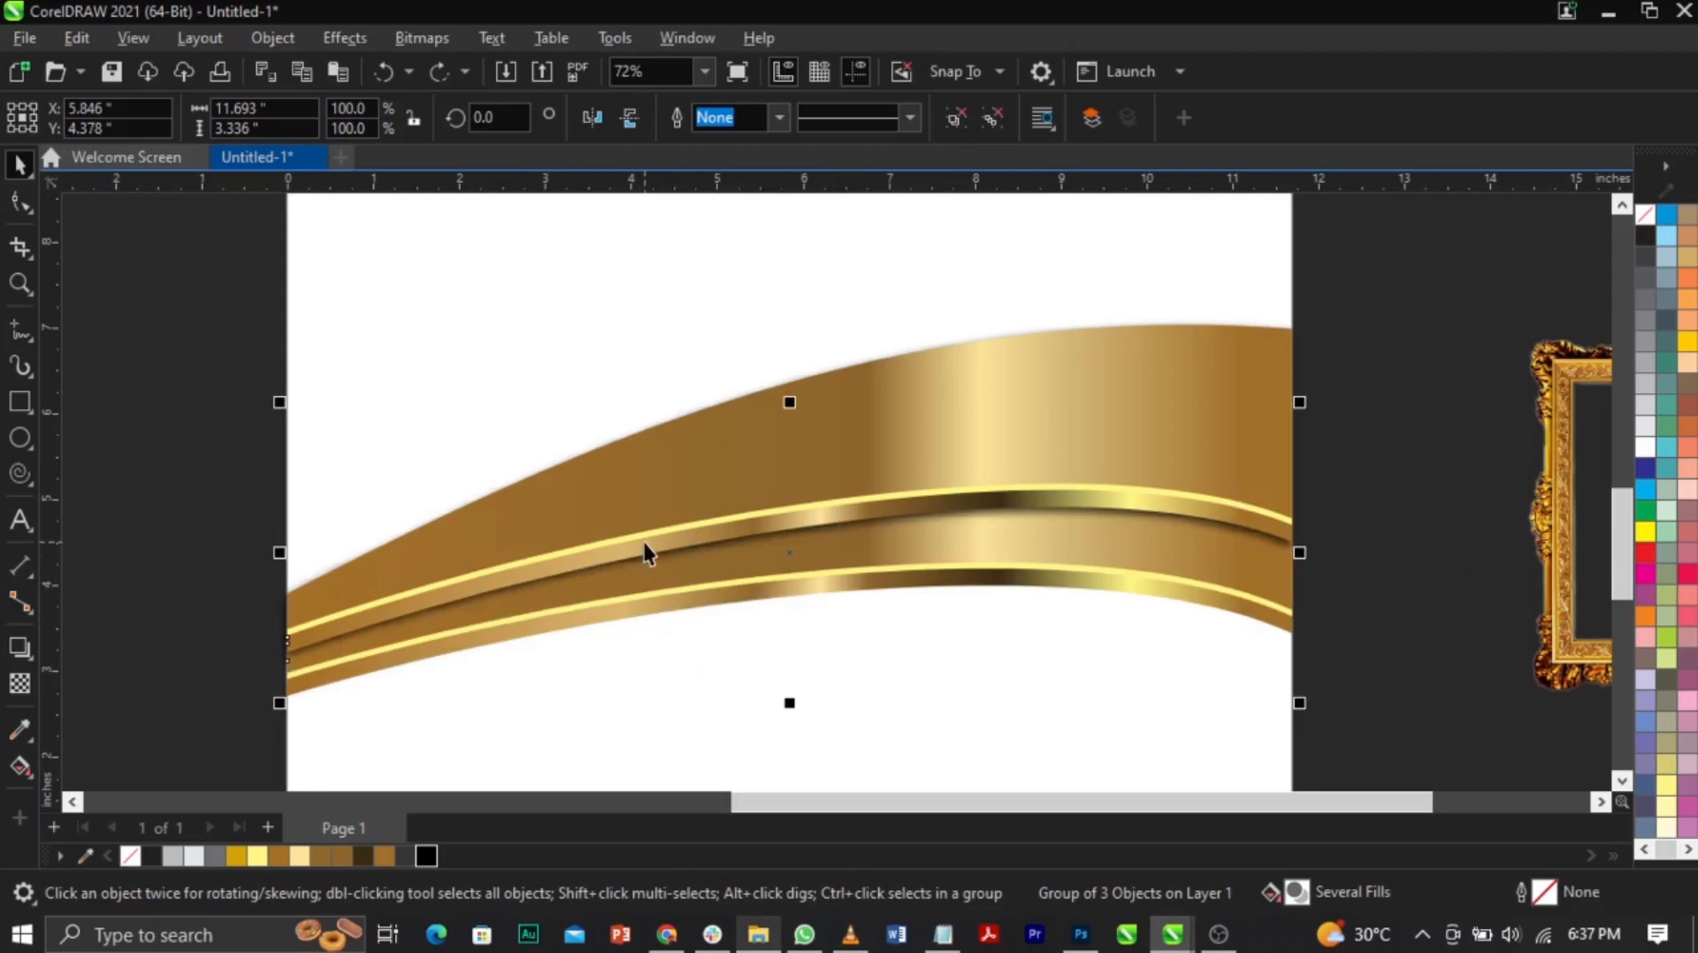
Step: Cast a drop shadow from the gold waves toward lower right with feathering 5
click(20, 647)
drag(285, 674, 1292, 607)
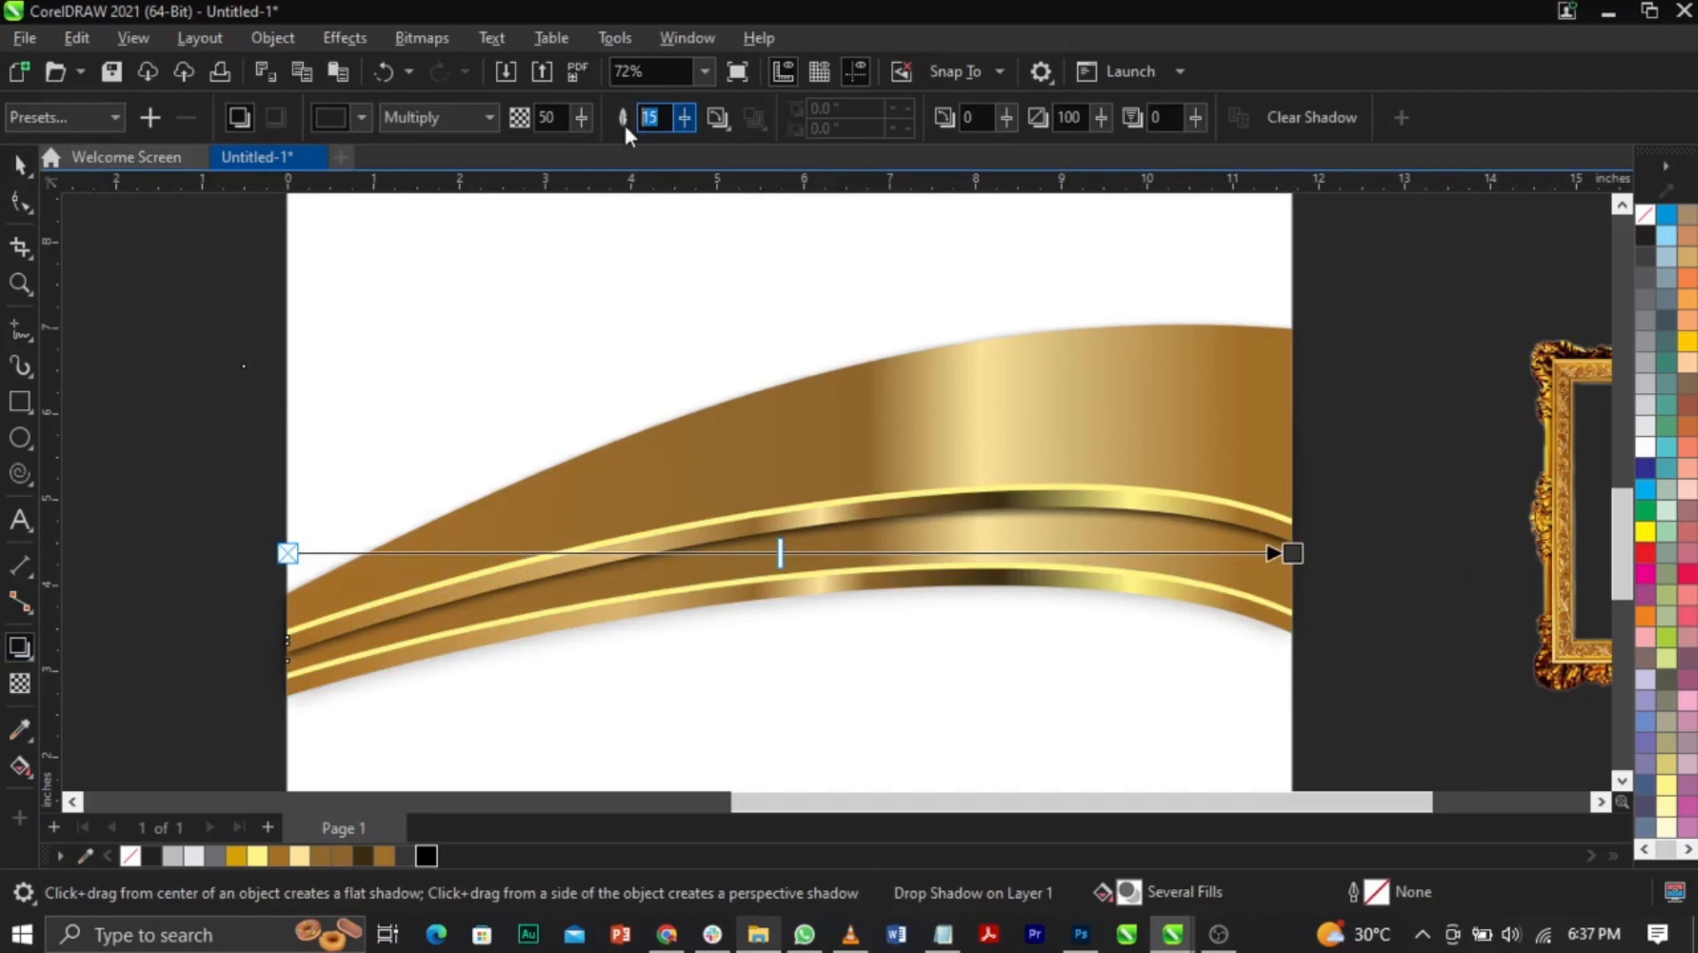
text(5)
key(Return)
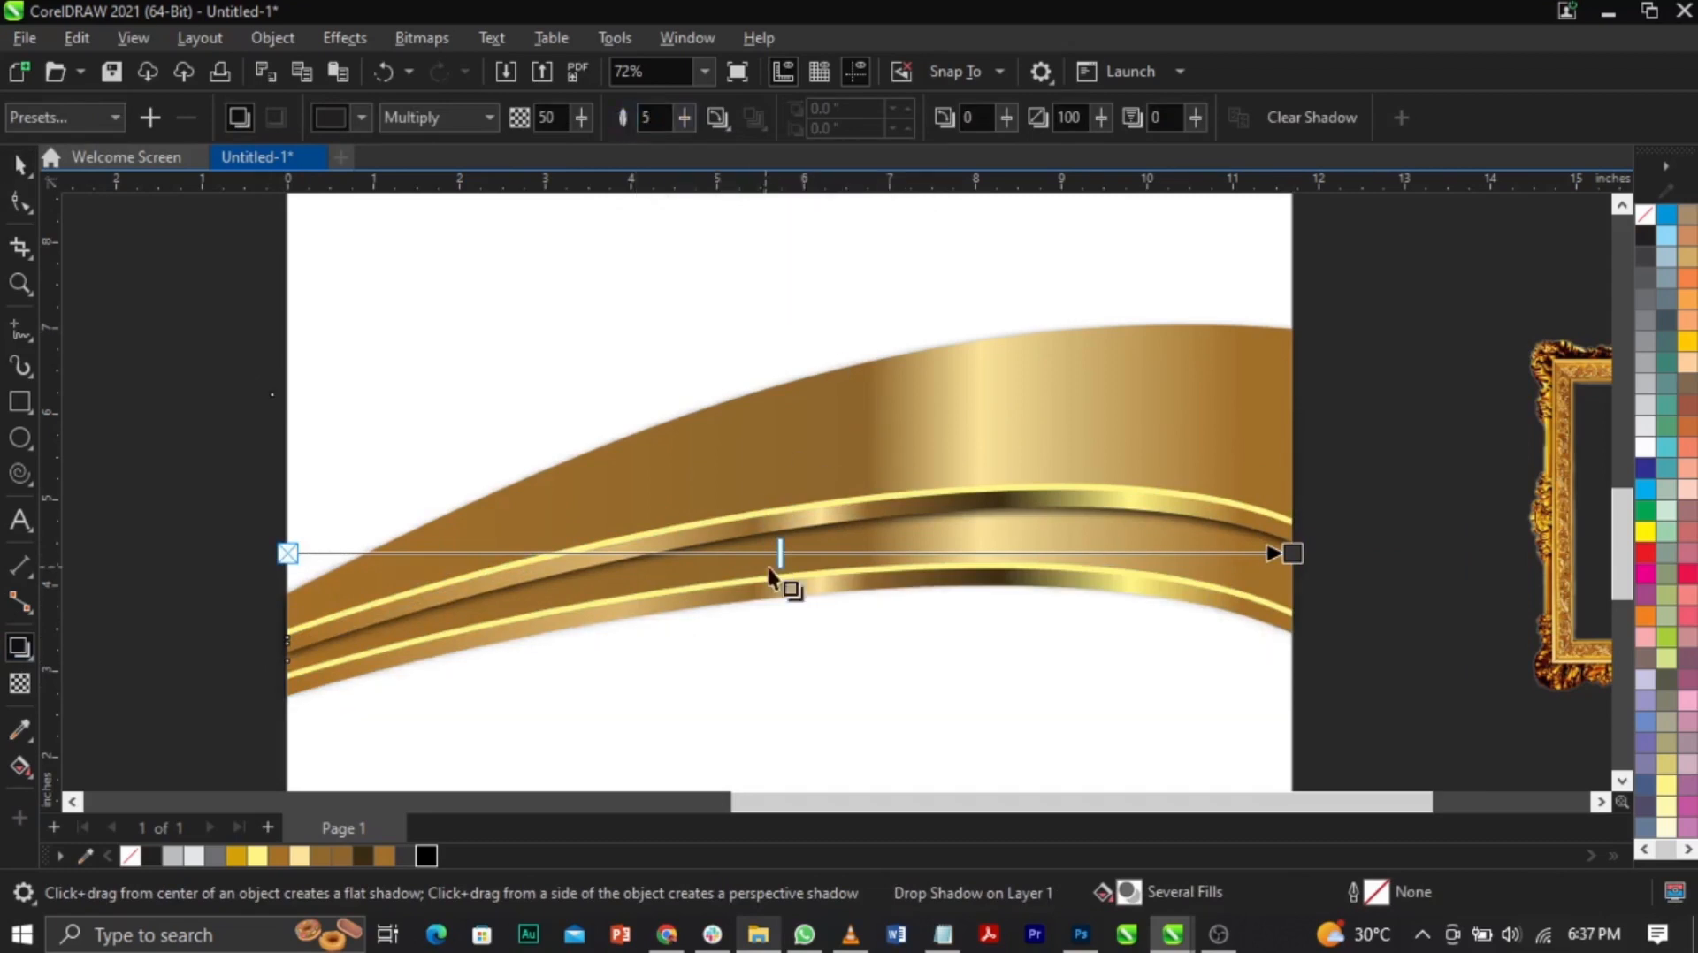
key(space)
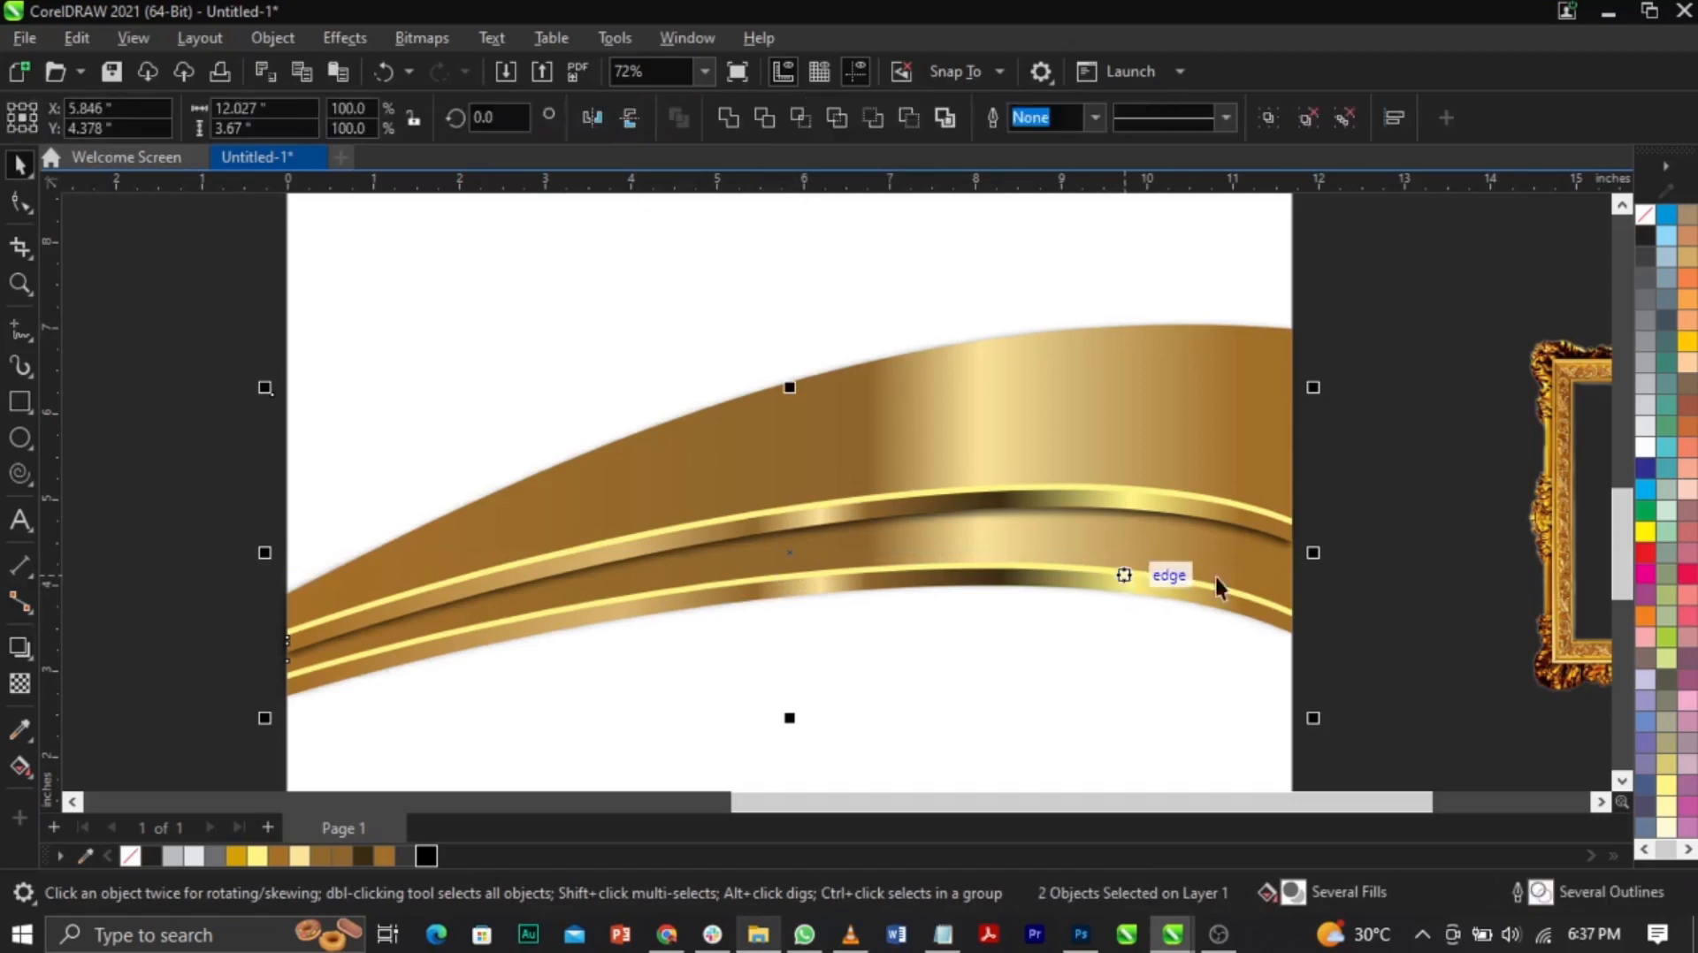
Step: Nudge the lens rectangle slightly right and down
click(1315, 625)
click(990, 601)
drag(1004, 595, 1003, 612)
key(ctrl+z)
click(1319, 644)
click(1309, 647)
drag(1308, 647, 1314, 664)
Step: Convert the selected shadow shape to an RGB Color (24-bit) bitmap
key(ctrl+z)
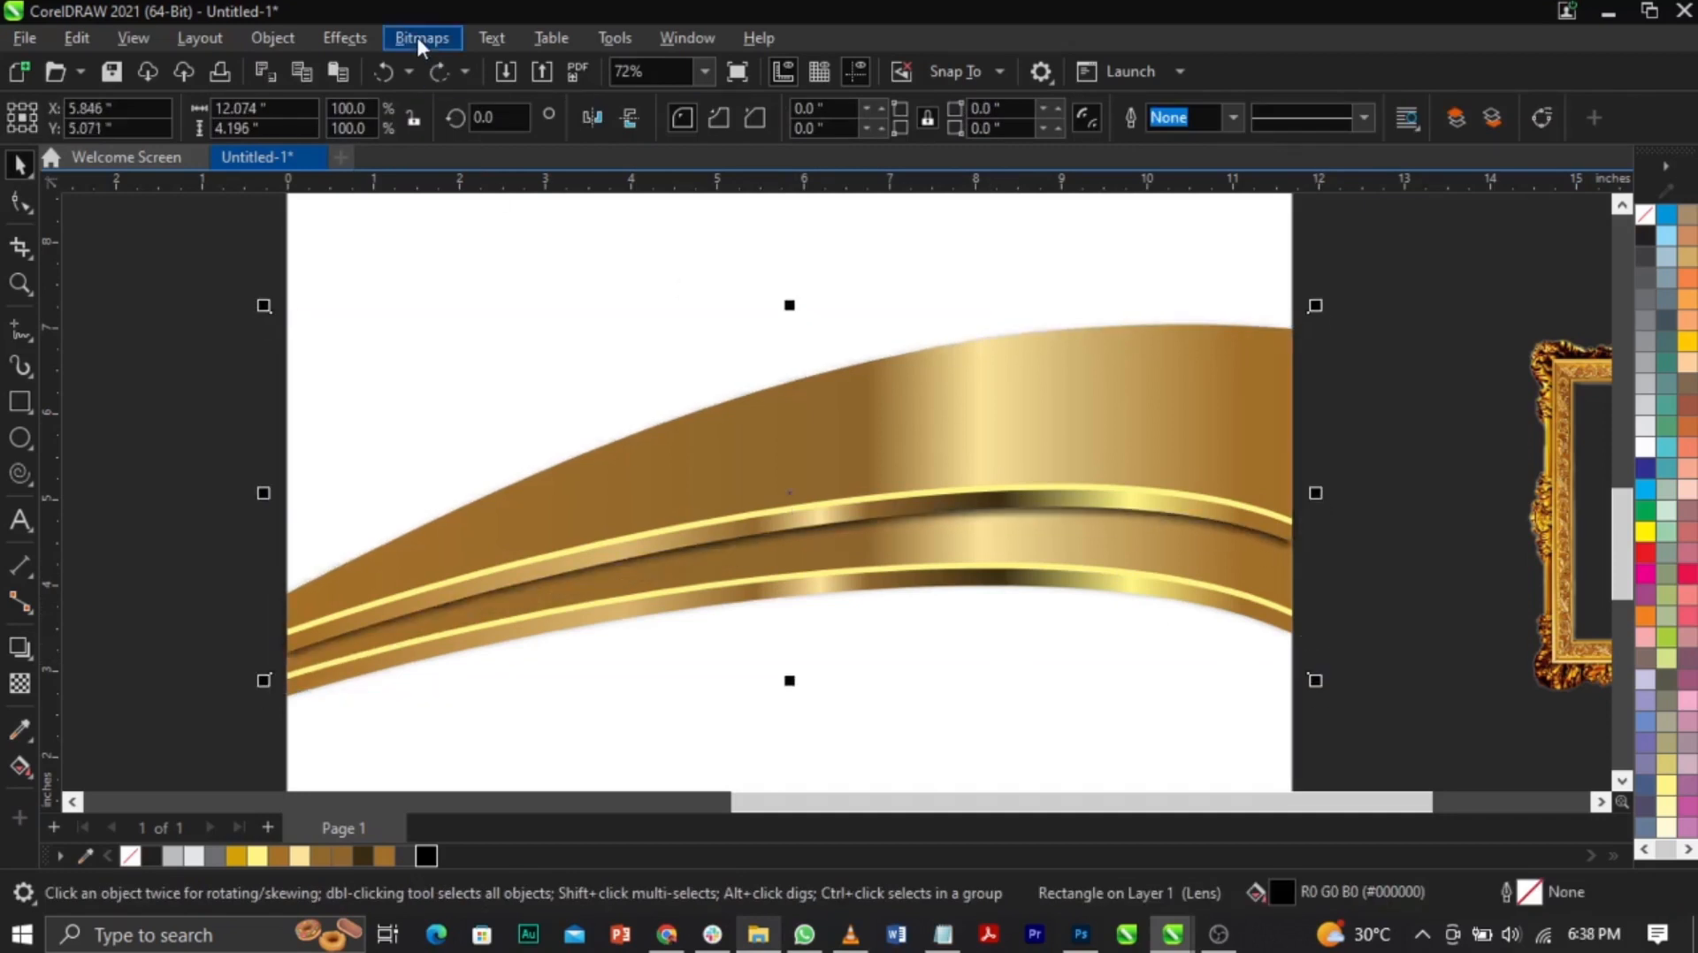
drag(1077, 634, 1193, 572)
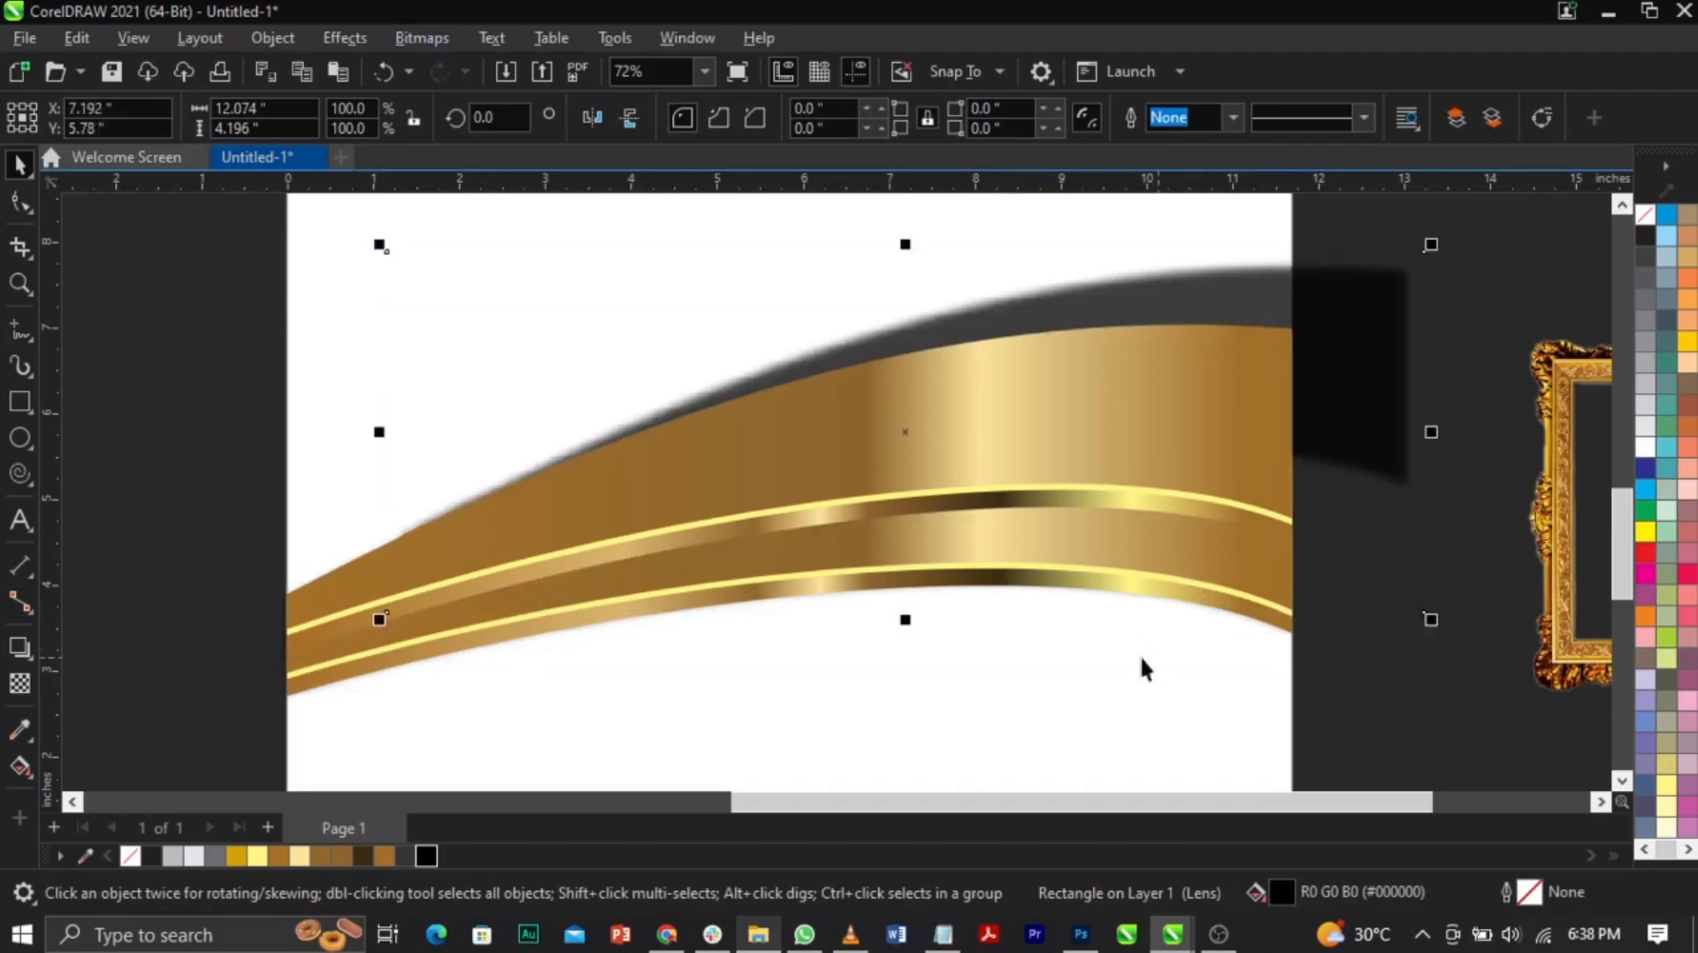
key(ctrl+z)
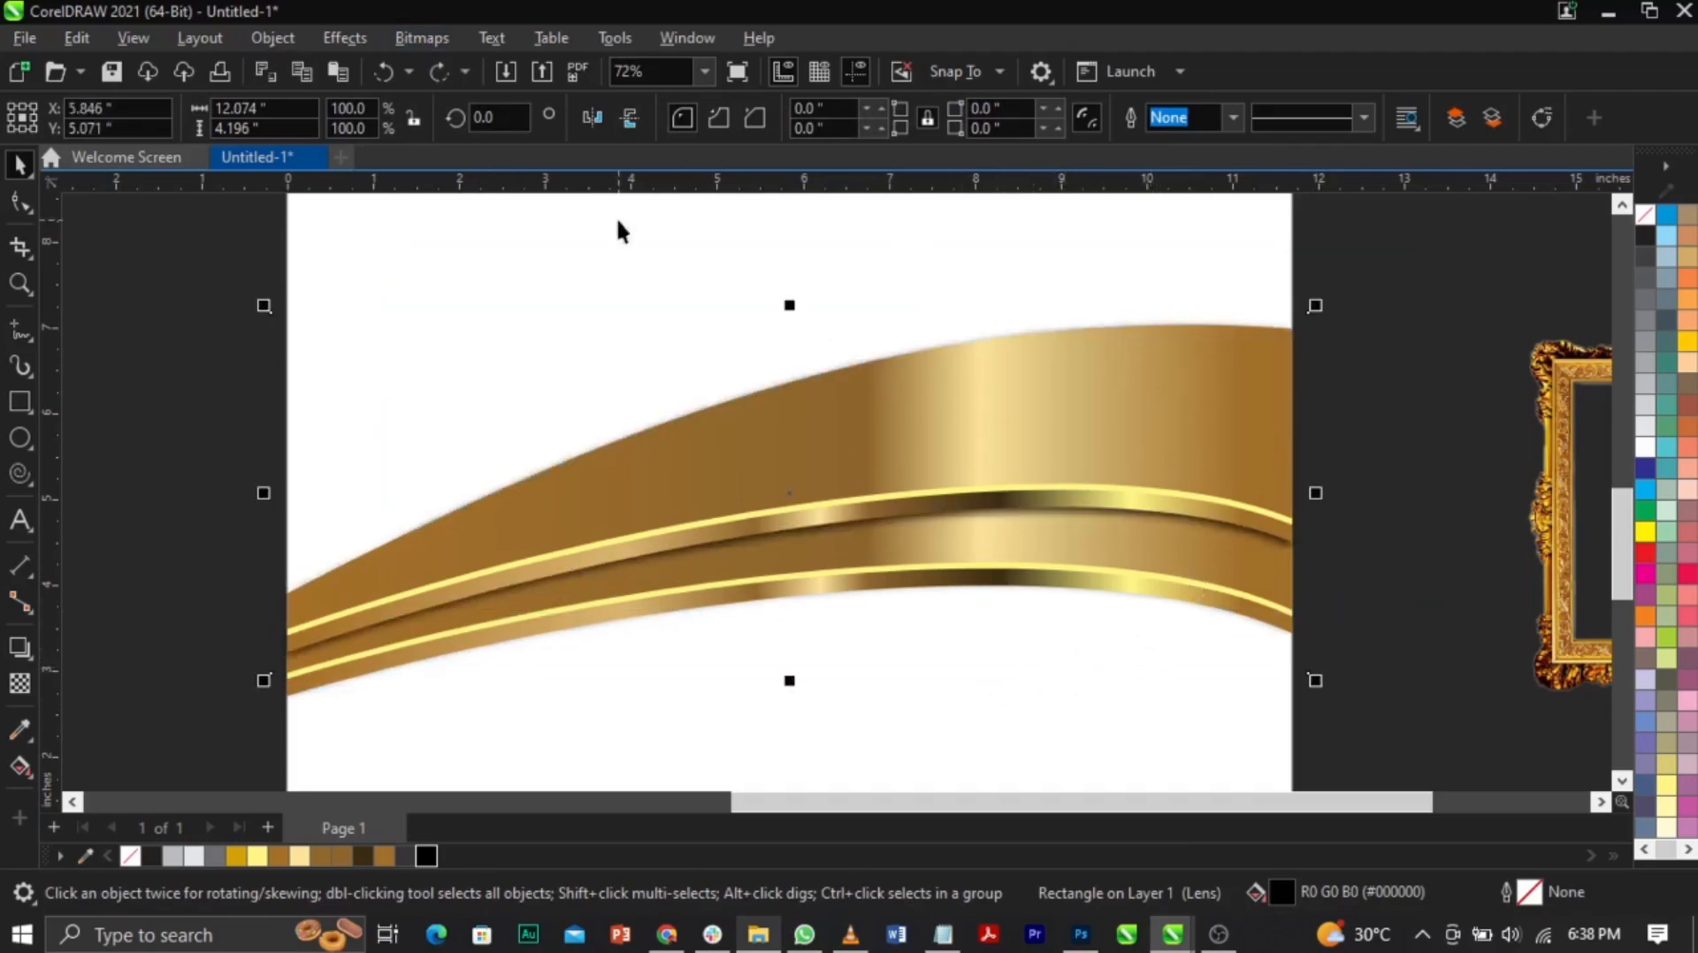
click(420, 37)
click(438, 64)
click(851, 395)
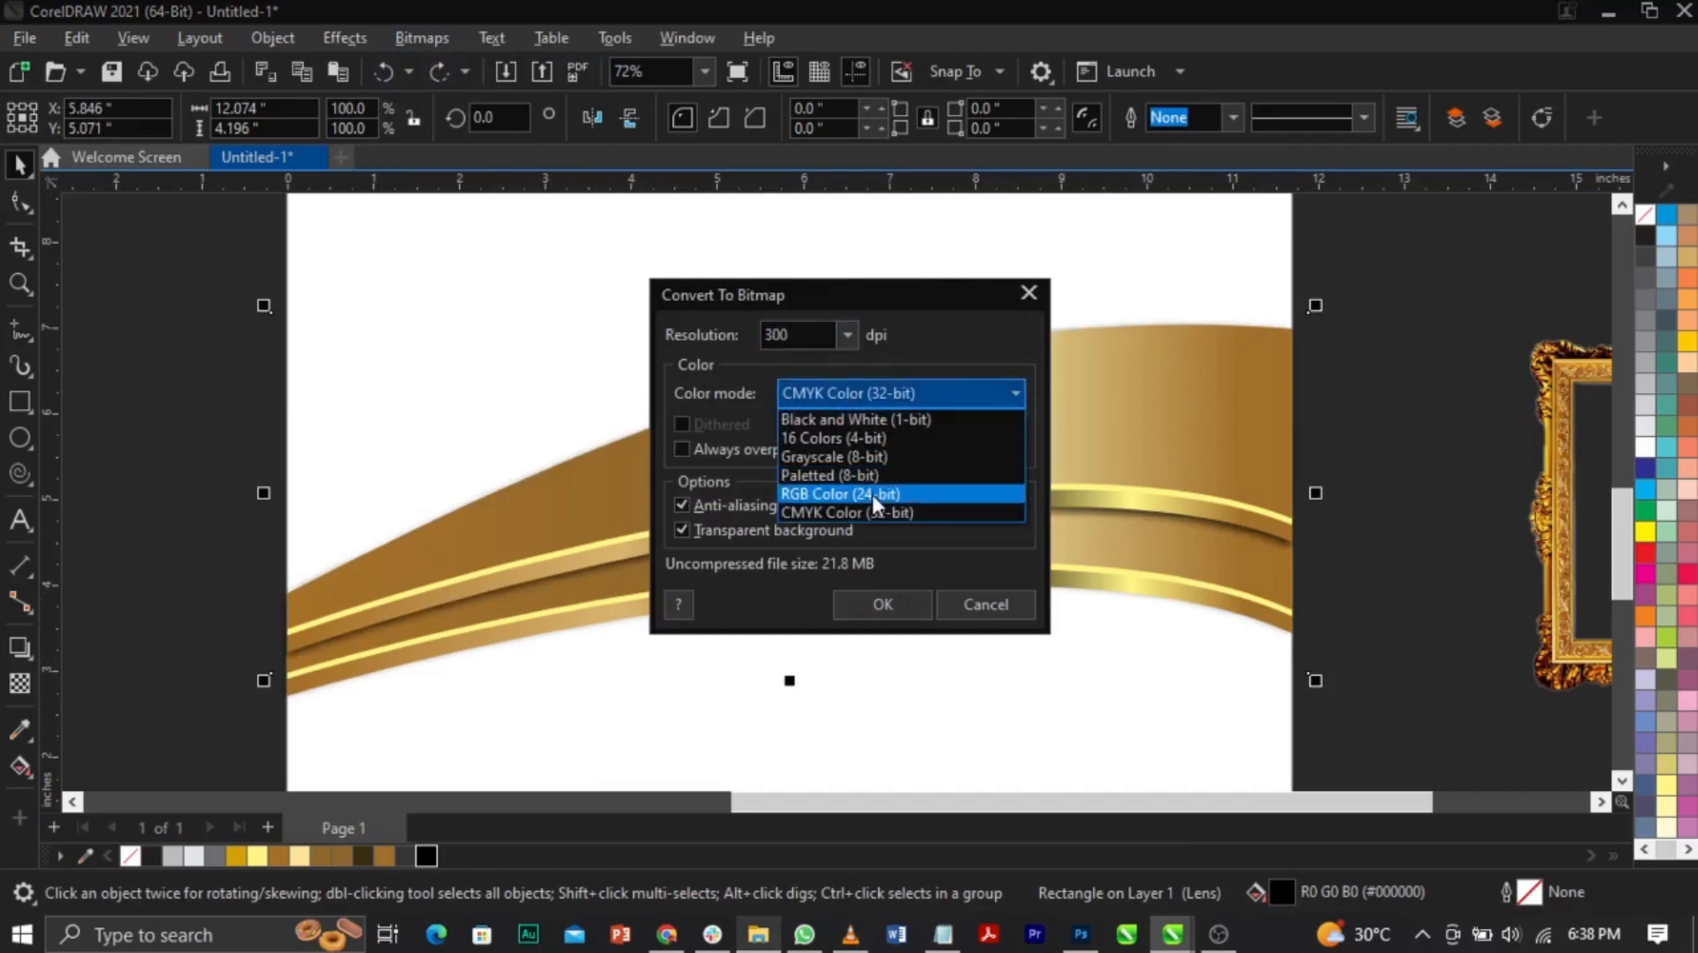
click(872, 495)
click(888, 604)
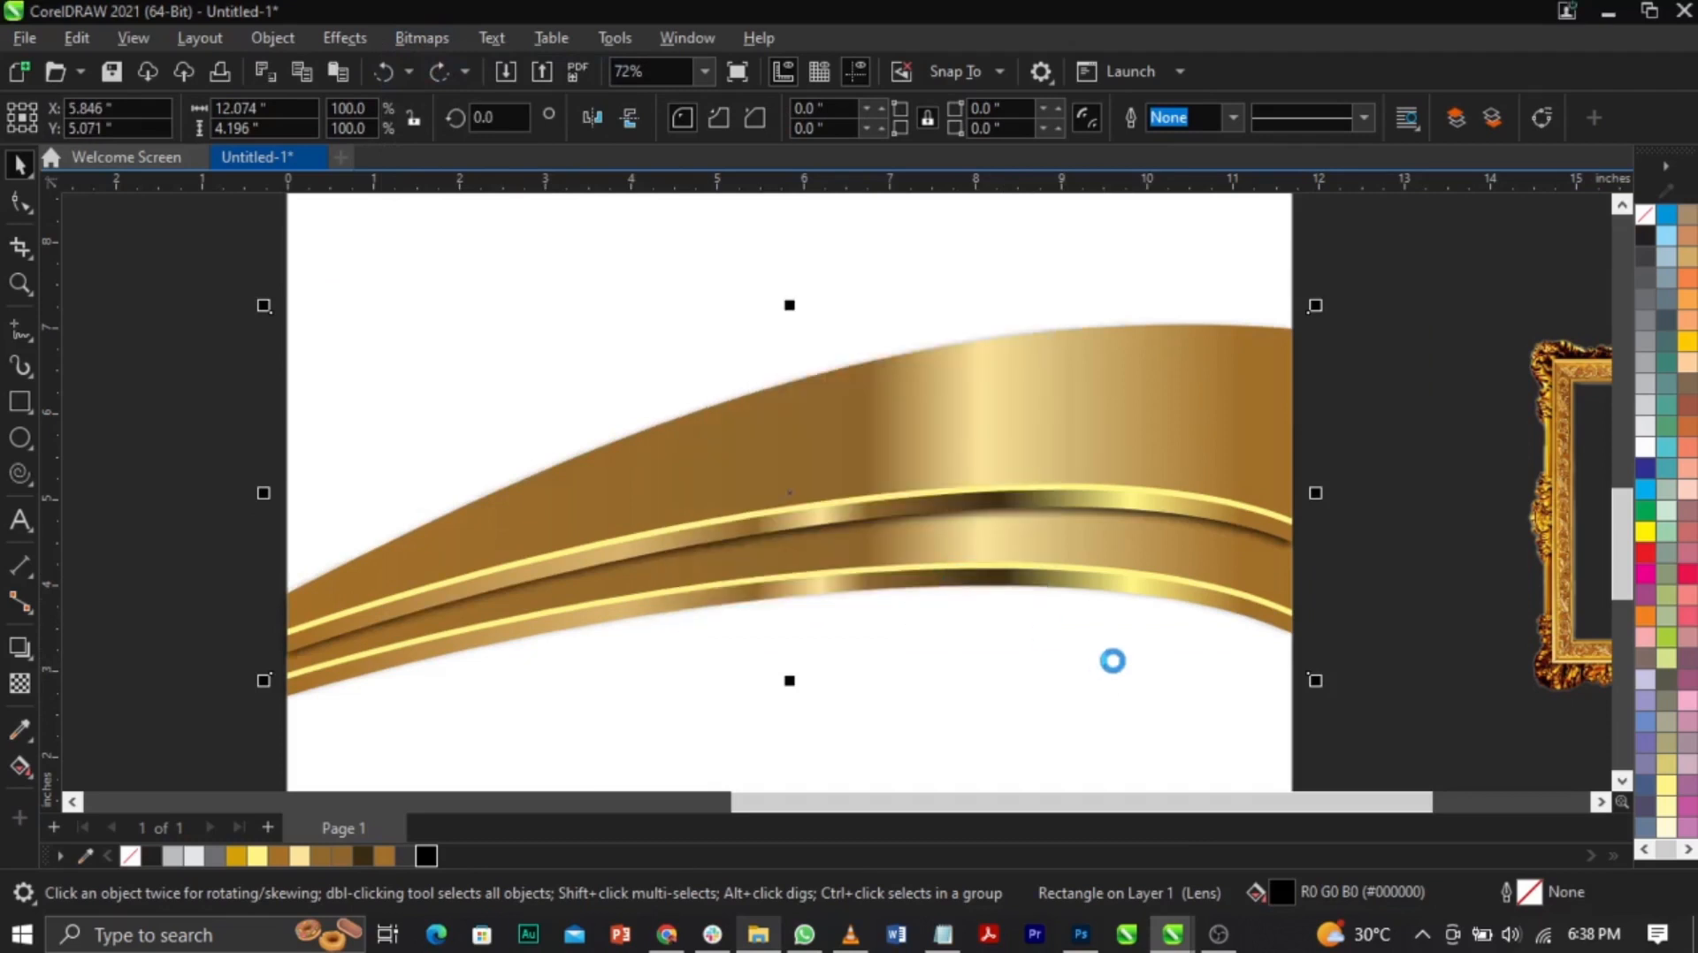
Step: Pull the shadow bitmap's bottom-right corner up to mid-edge and nudge the lens rectangle into place
click(24, 201)
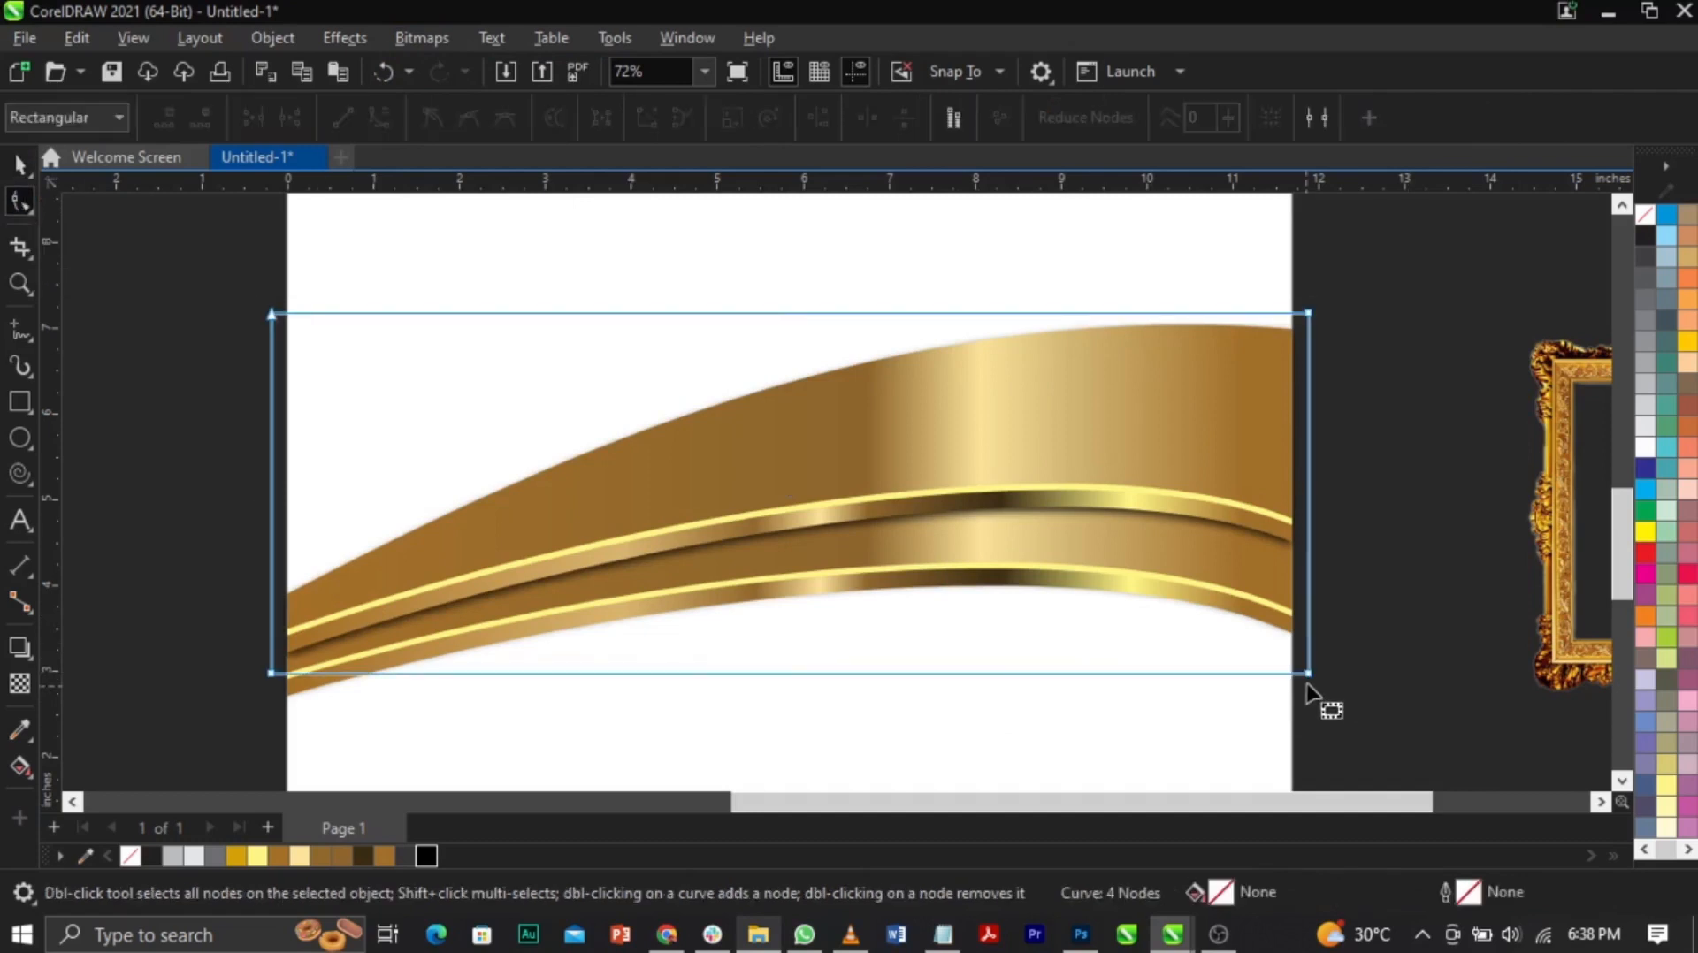
drag(1308, 673, 1306, 555)
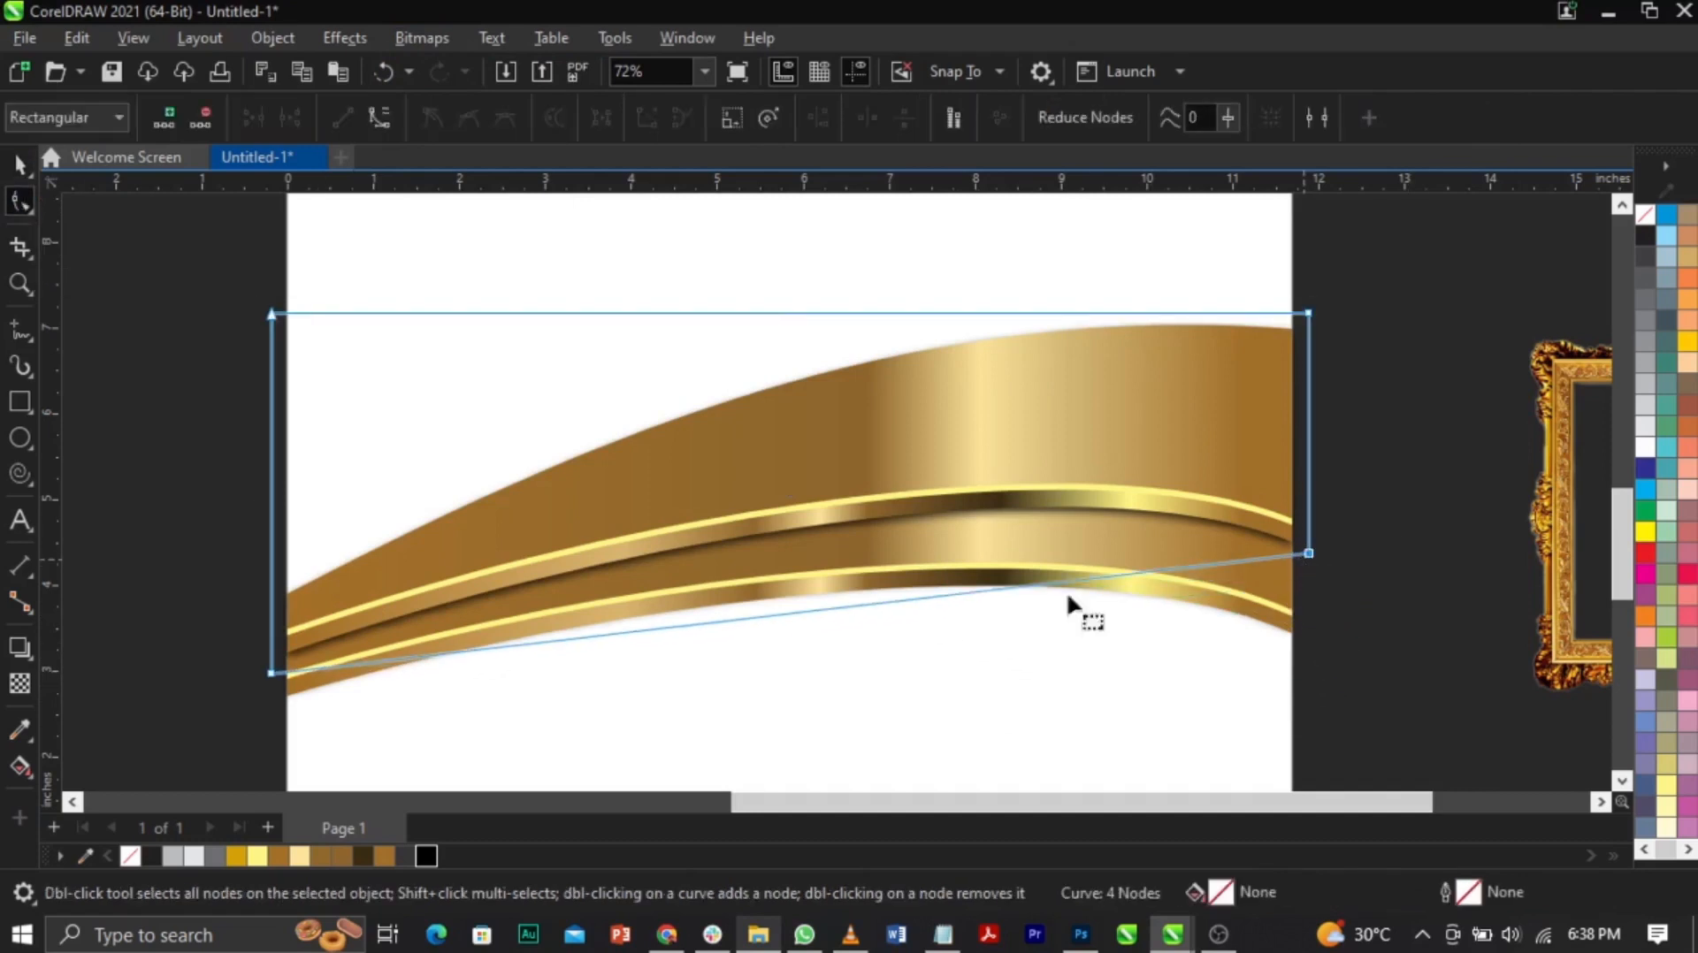
key(space)
click(1212, 624)
drag(1216, 633, 1238, 645)
key(ctrl+z)
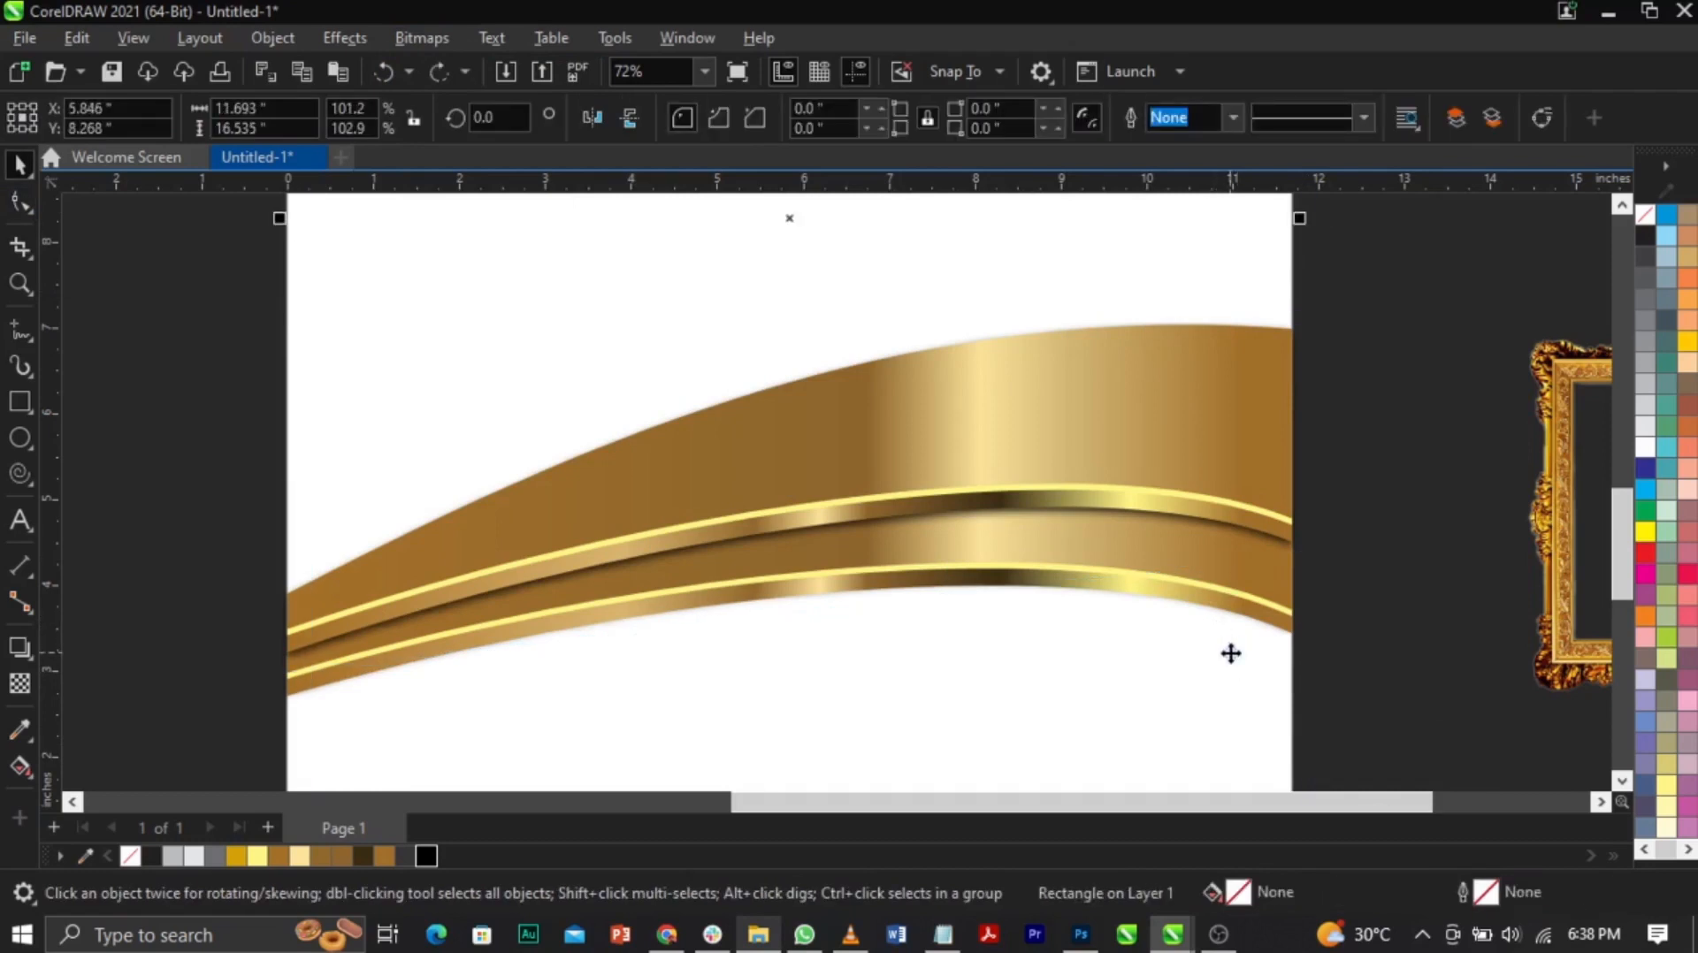
drag(1209, 655, 1247, 684)
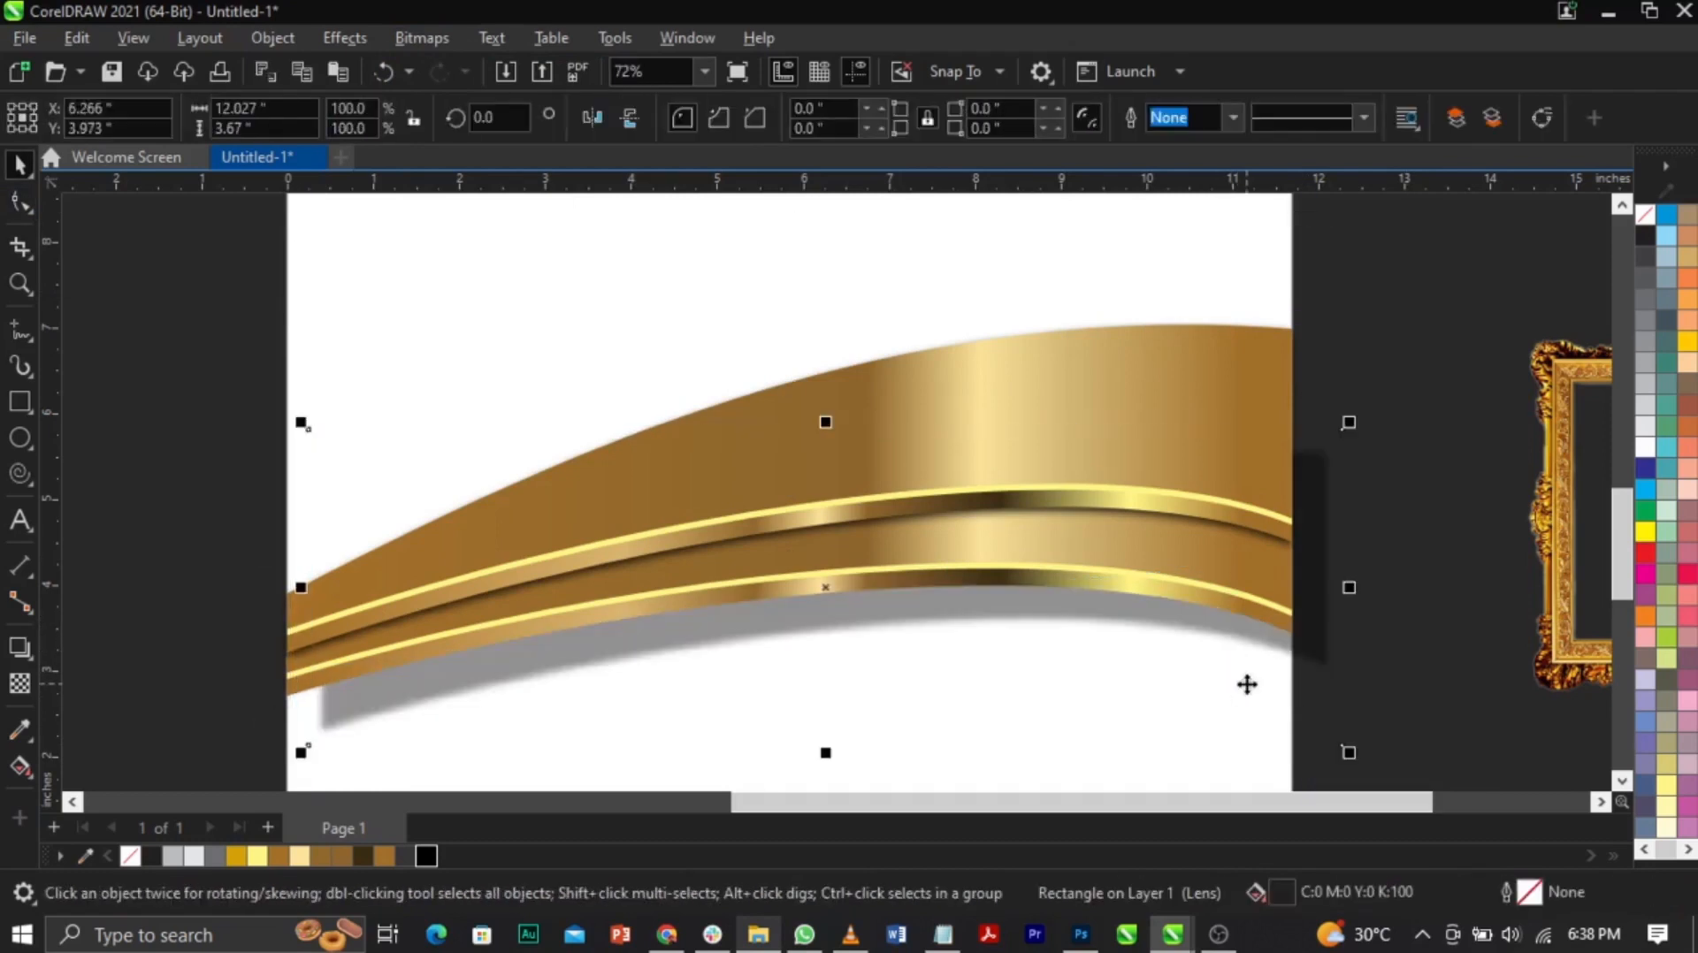
key(ctrl+z)
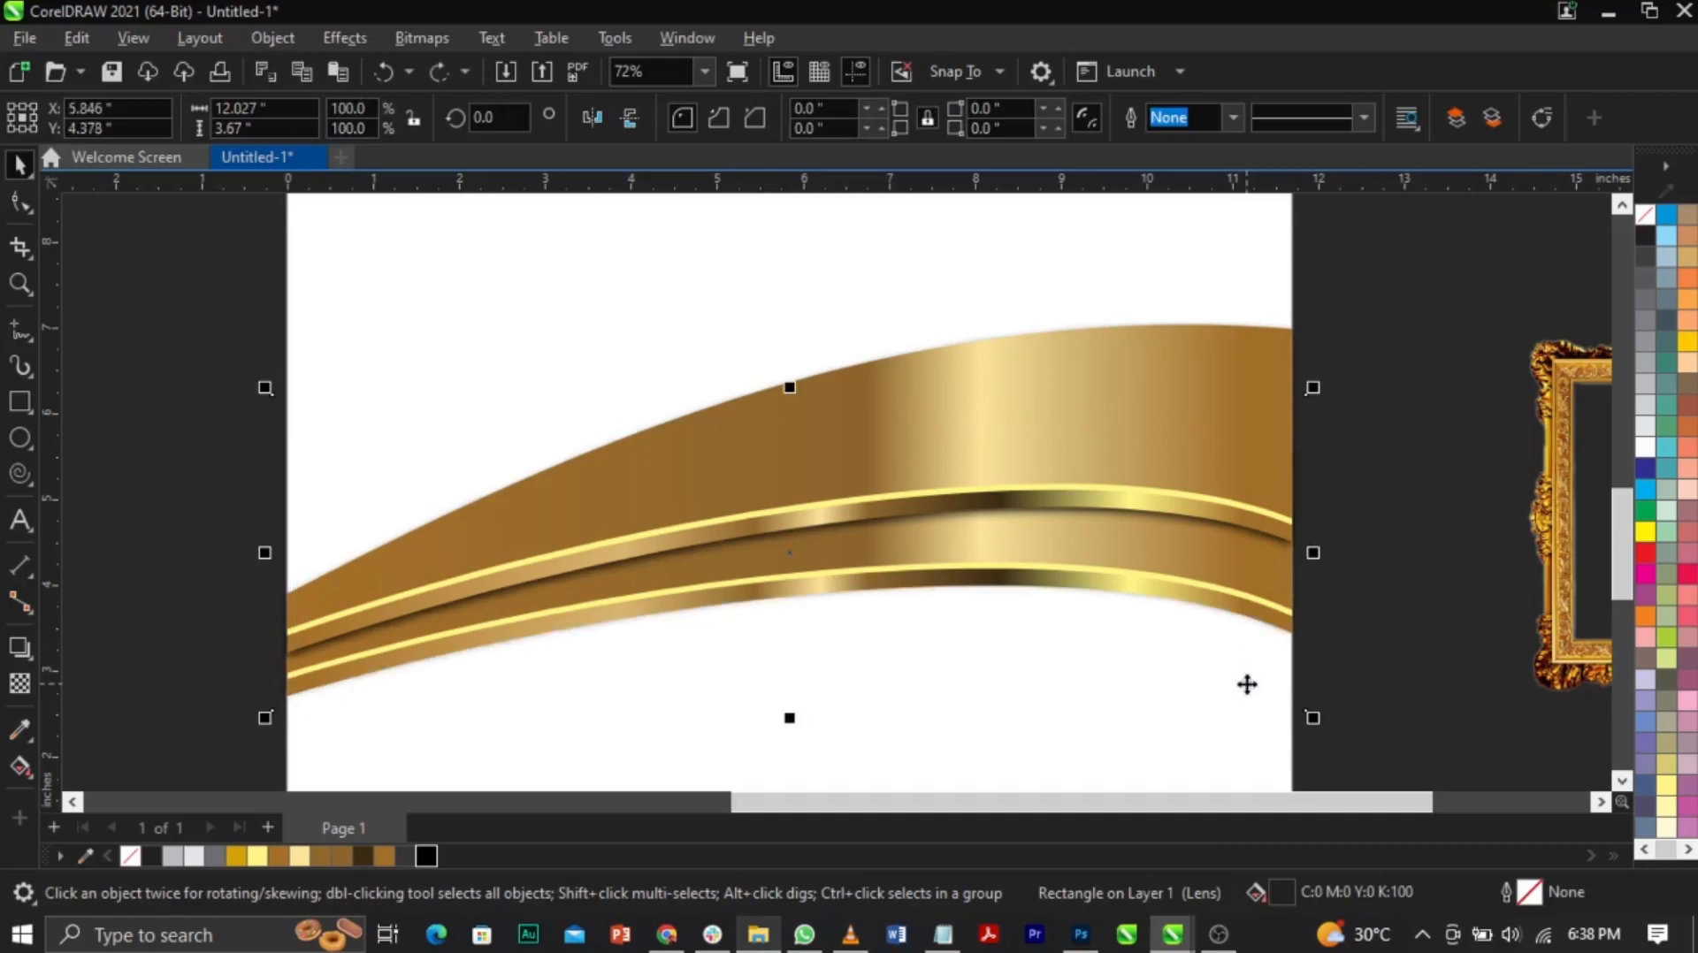
drag(786, 557, 796, 572)
Step: Convert the lens rectangle under the gold band to a bitmap as well
key(F2)
drag(713, 516, 930, 679)
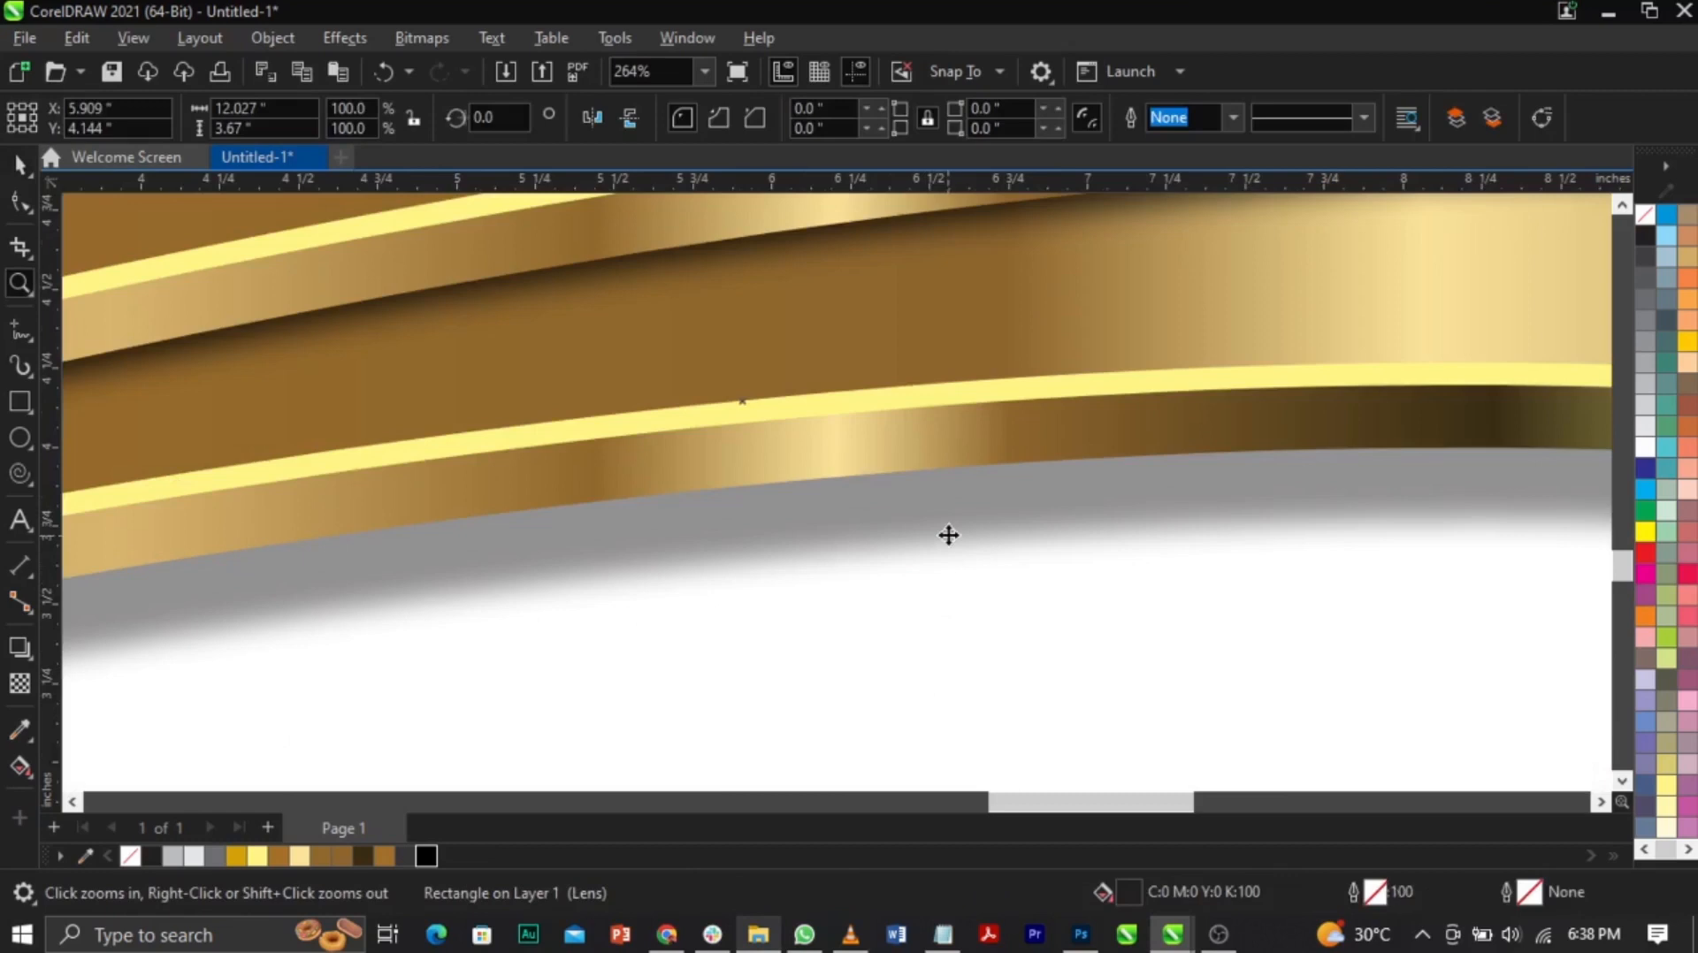
key(Up)
key(Up)
key(ctrl+z)
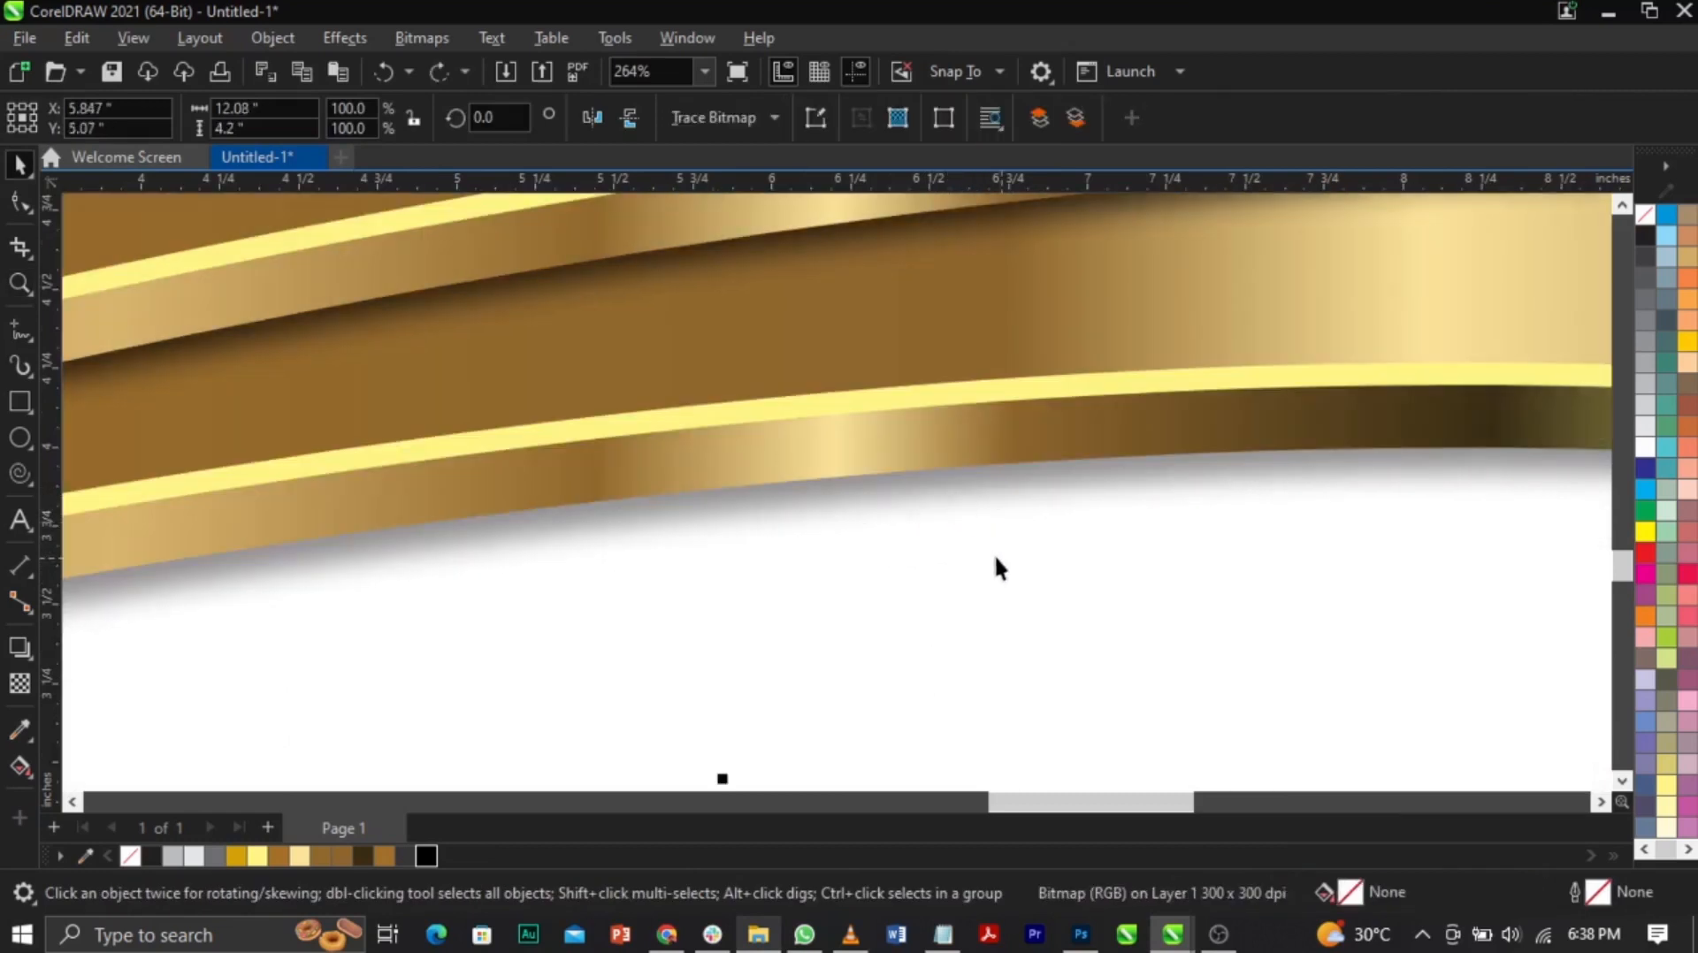
key(F3)
click(1228, 663)
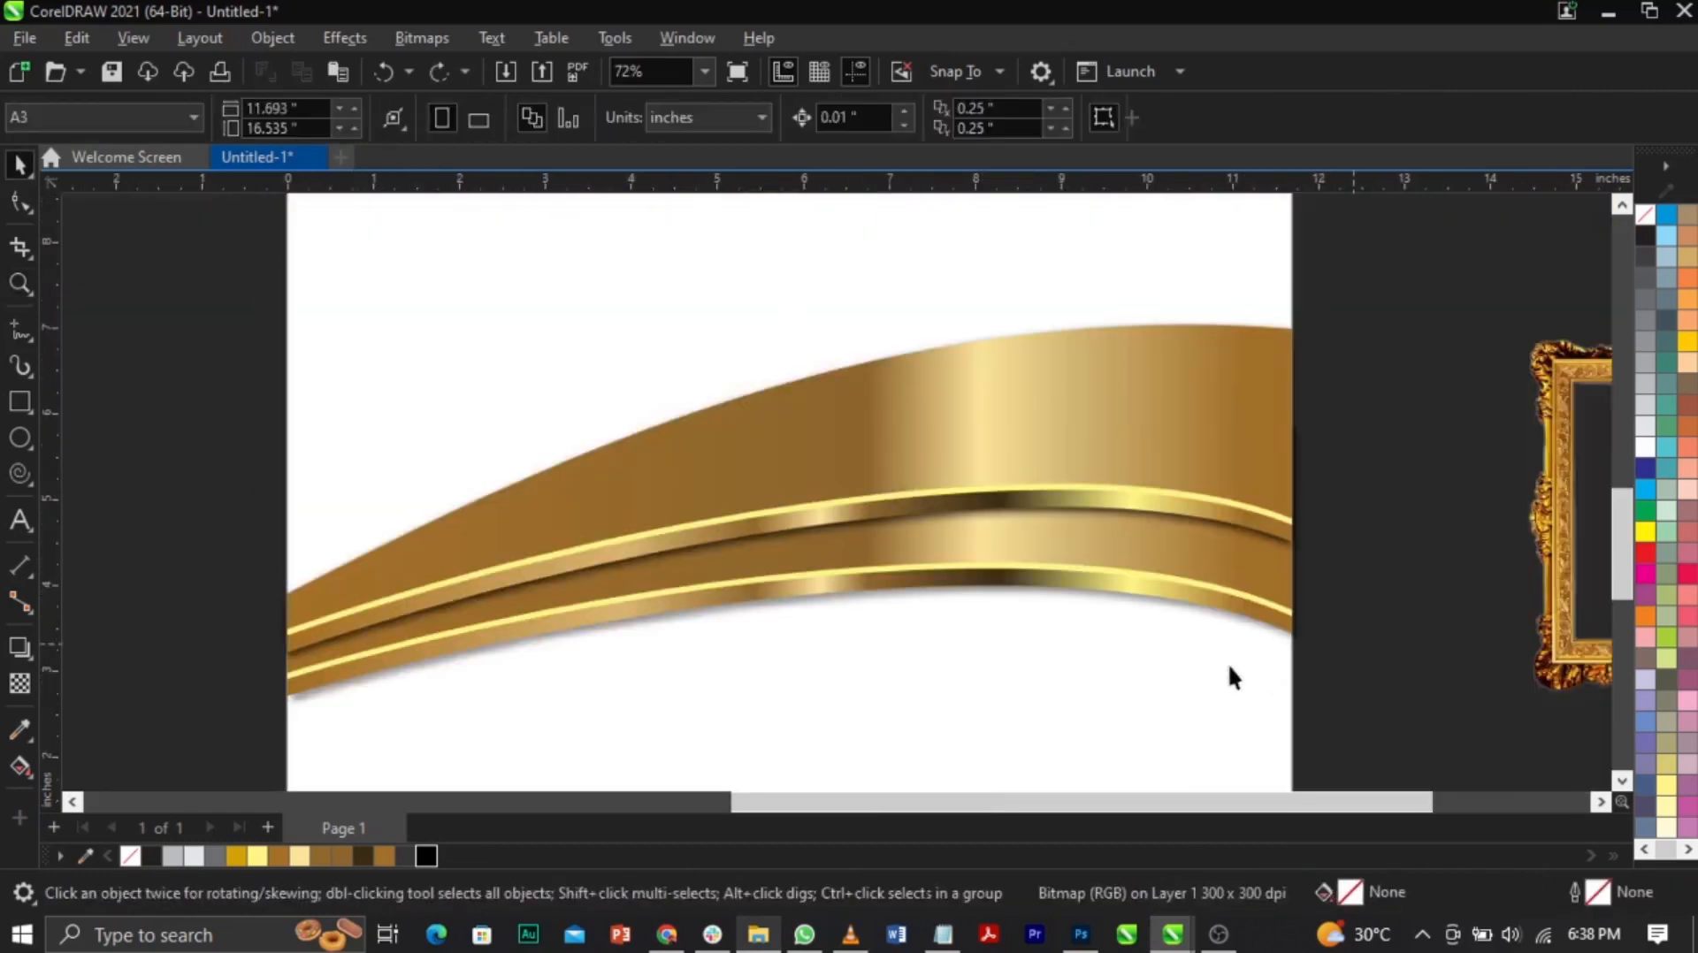
click(1229, 651)
click(421, 37)
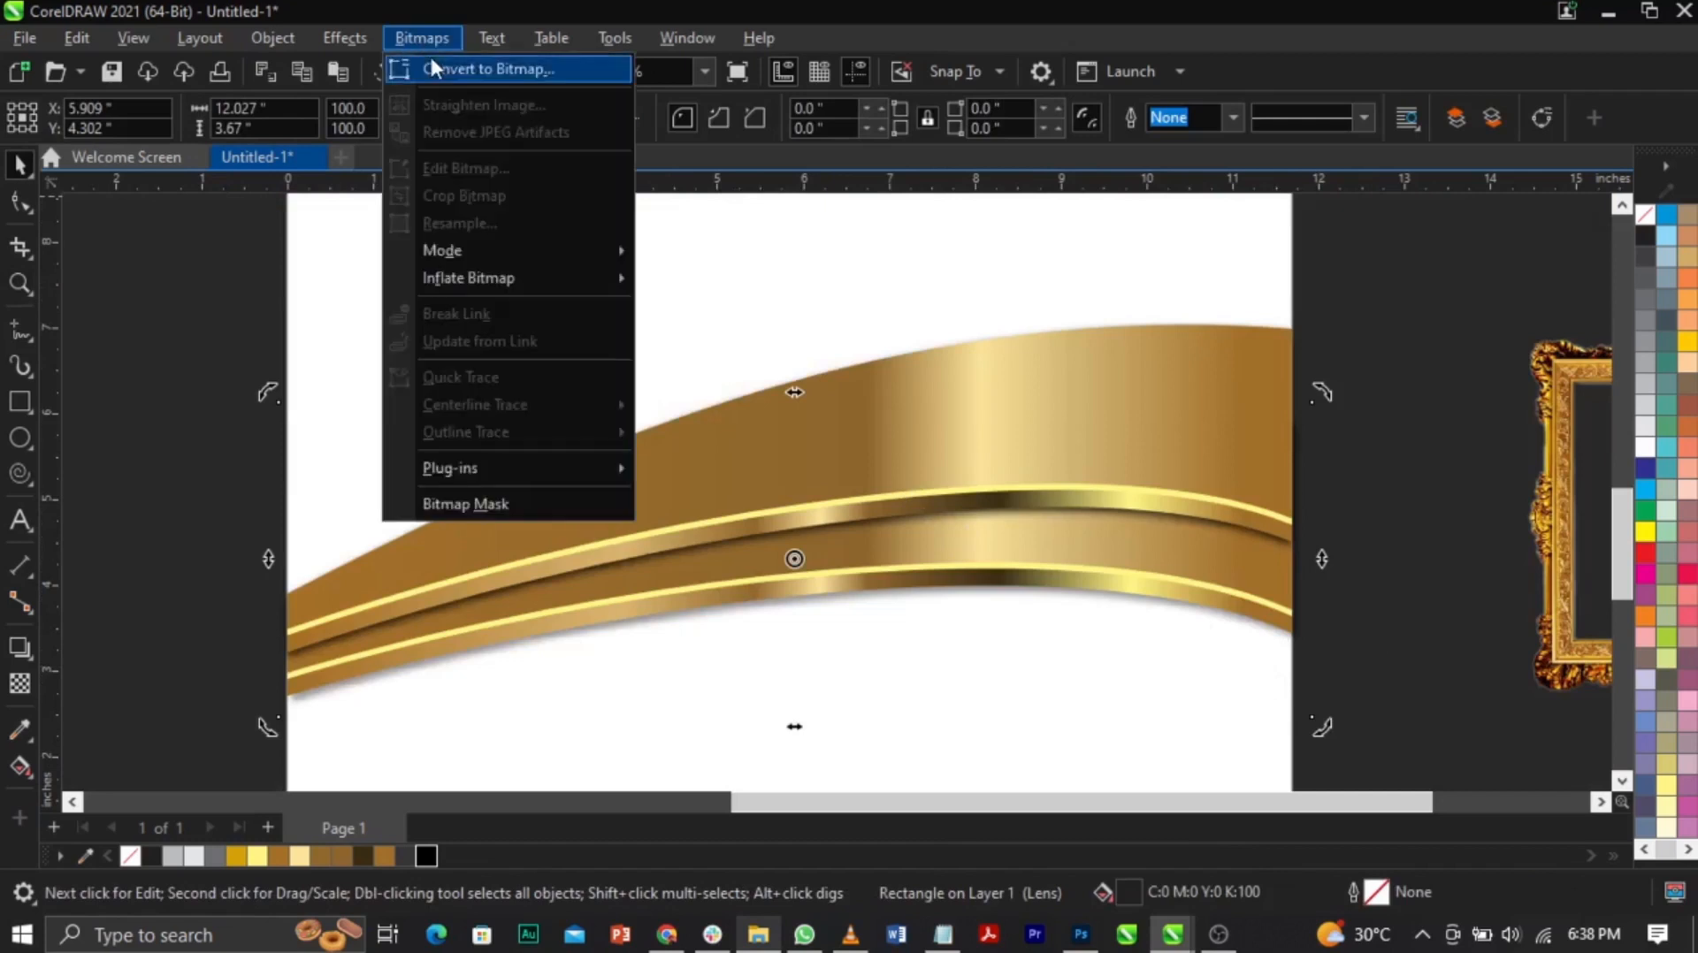
click(460, 65)
click(882, 605)
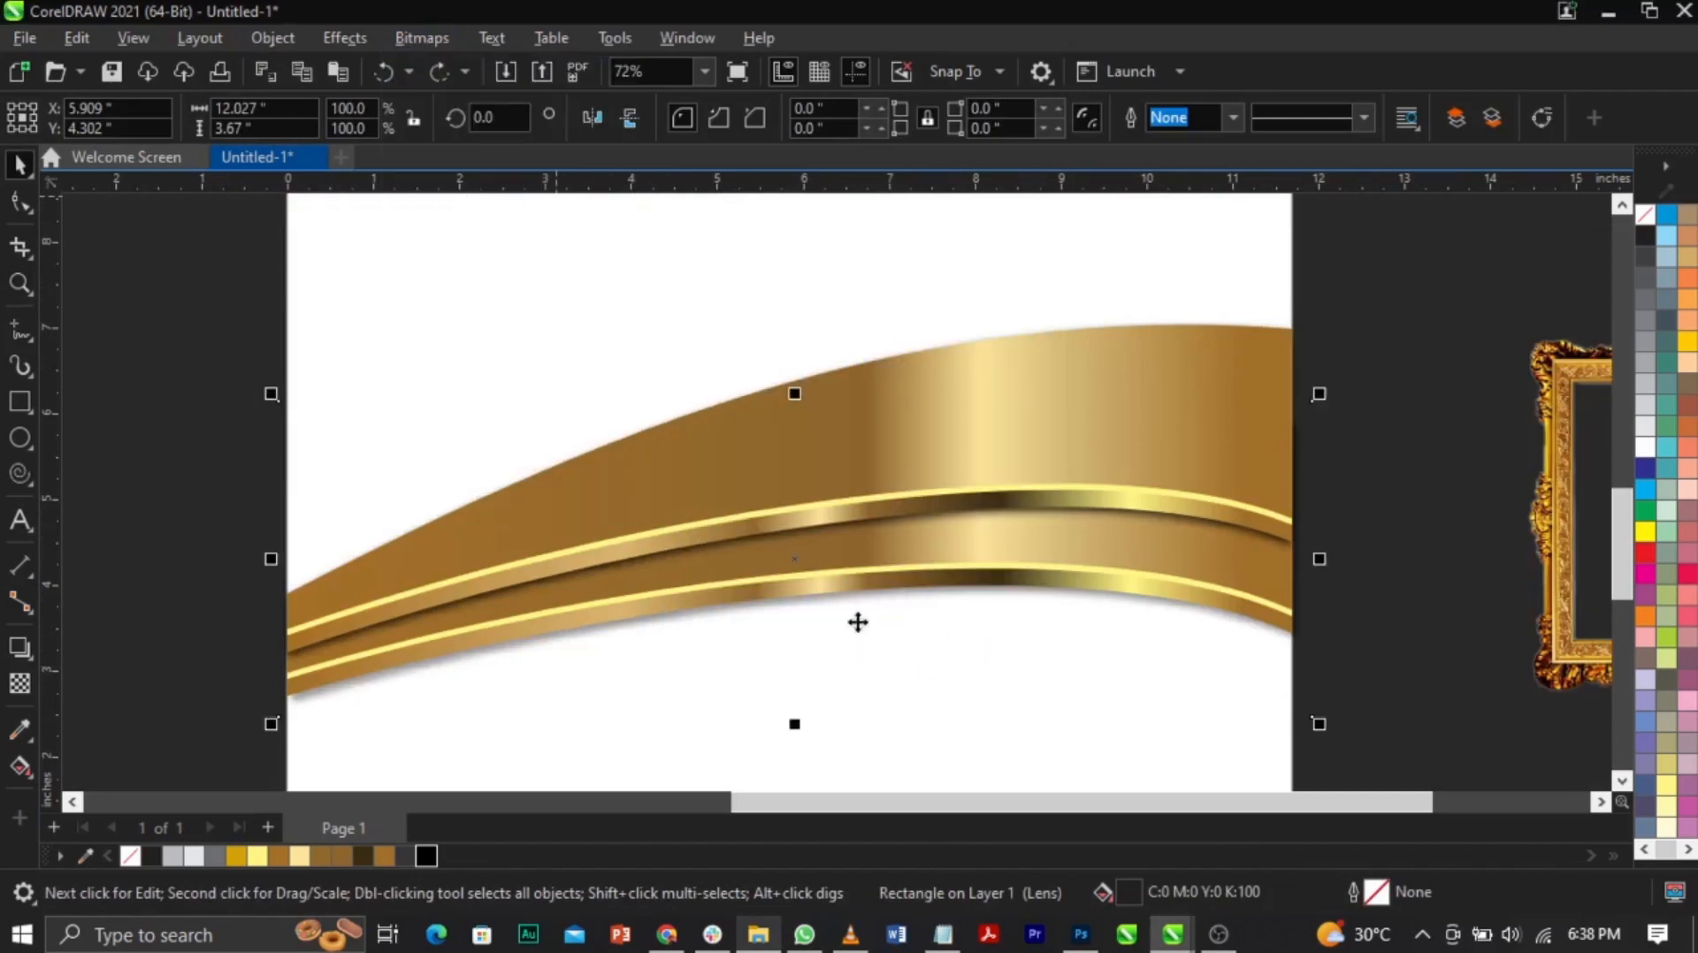
Step: Set the shadow bitmap's transparency to about 28
click(20, 685)
click(754, 748)
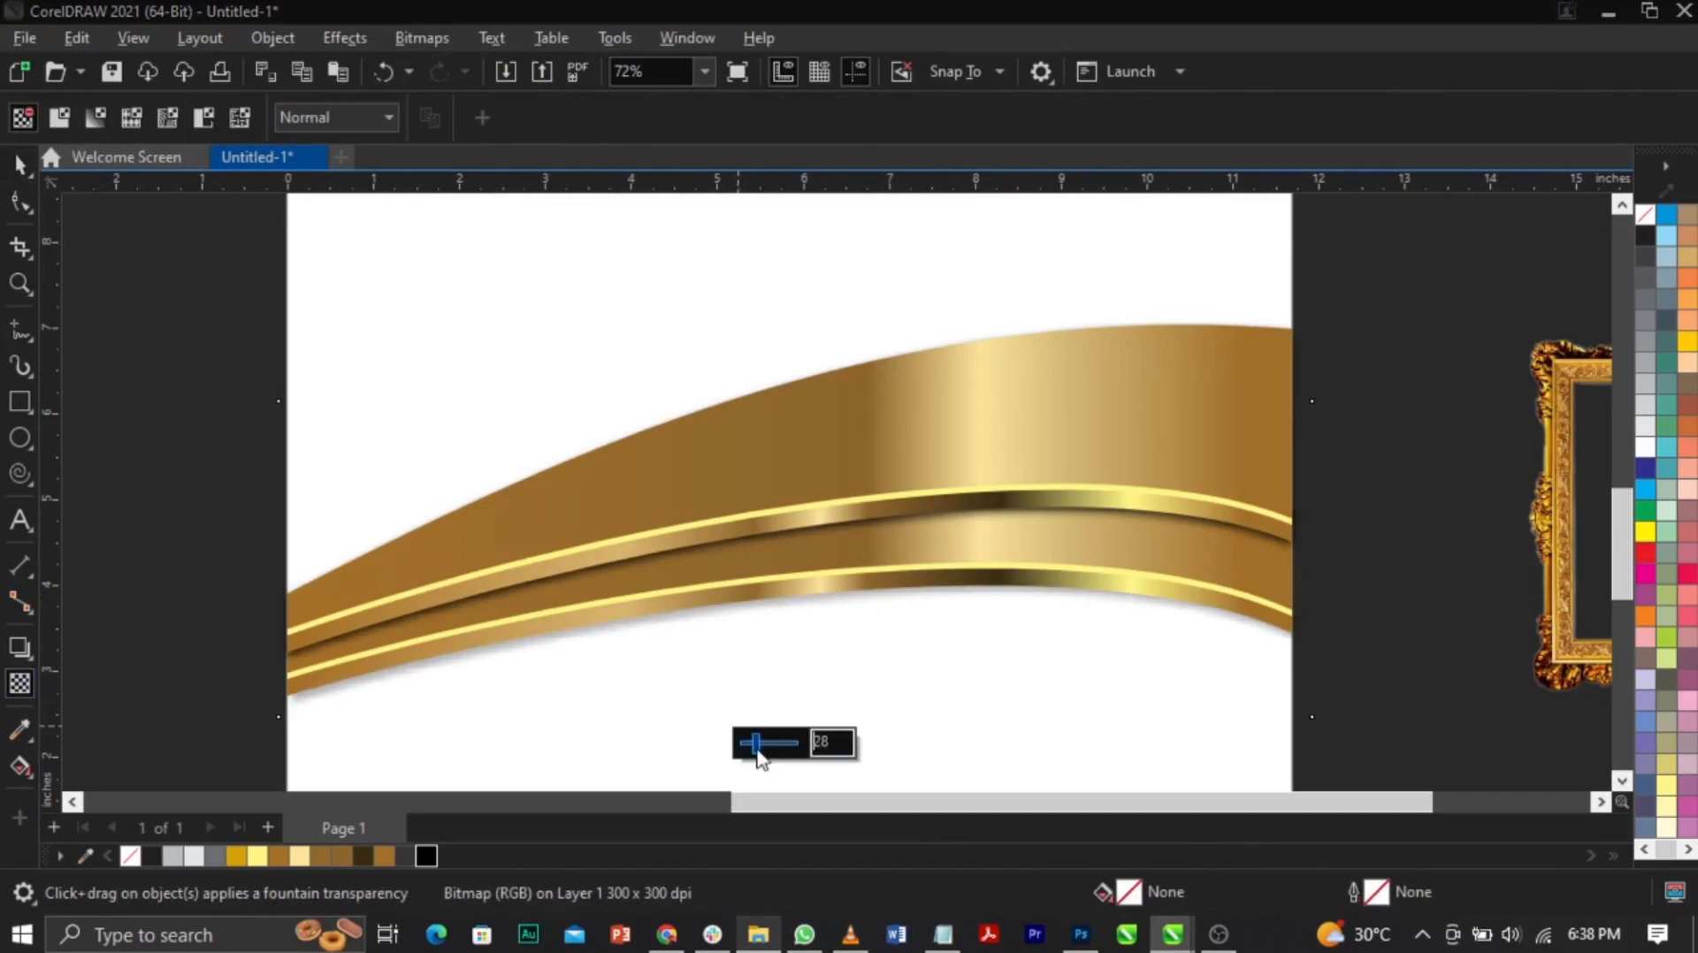
click(1325, 628)
key(space)
key(z)
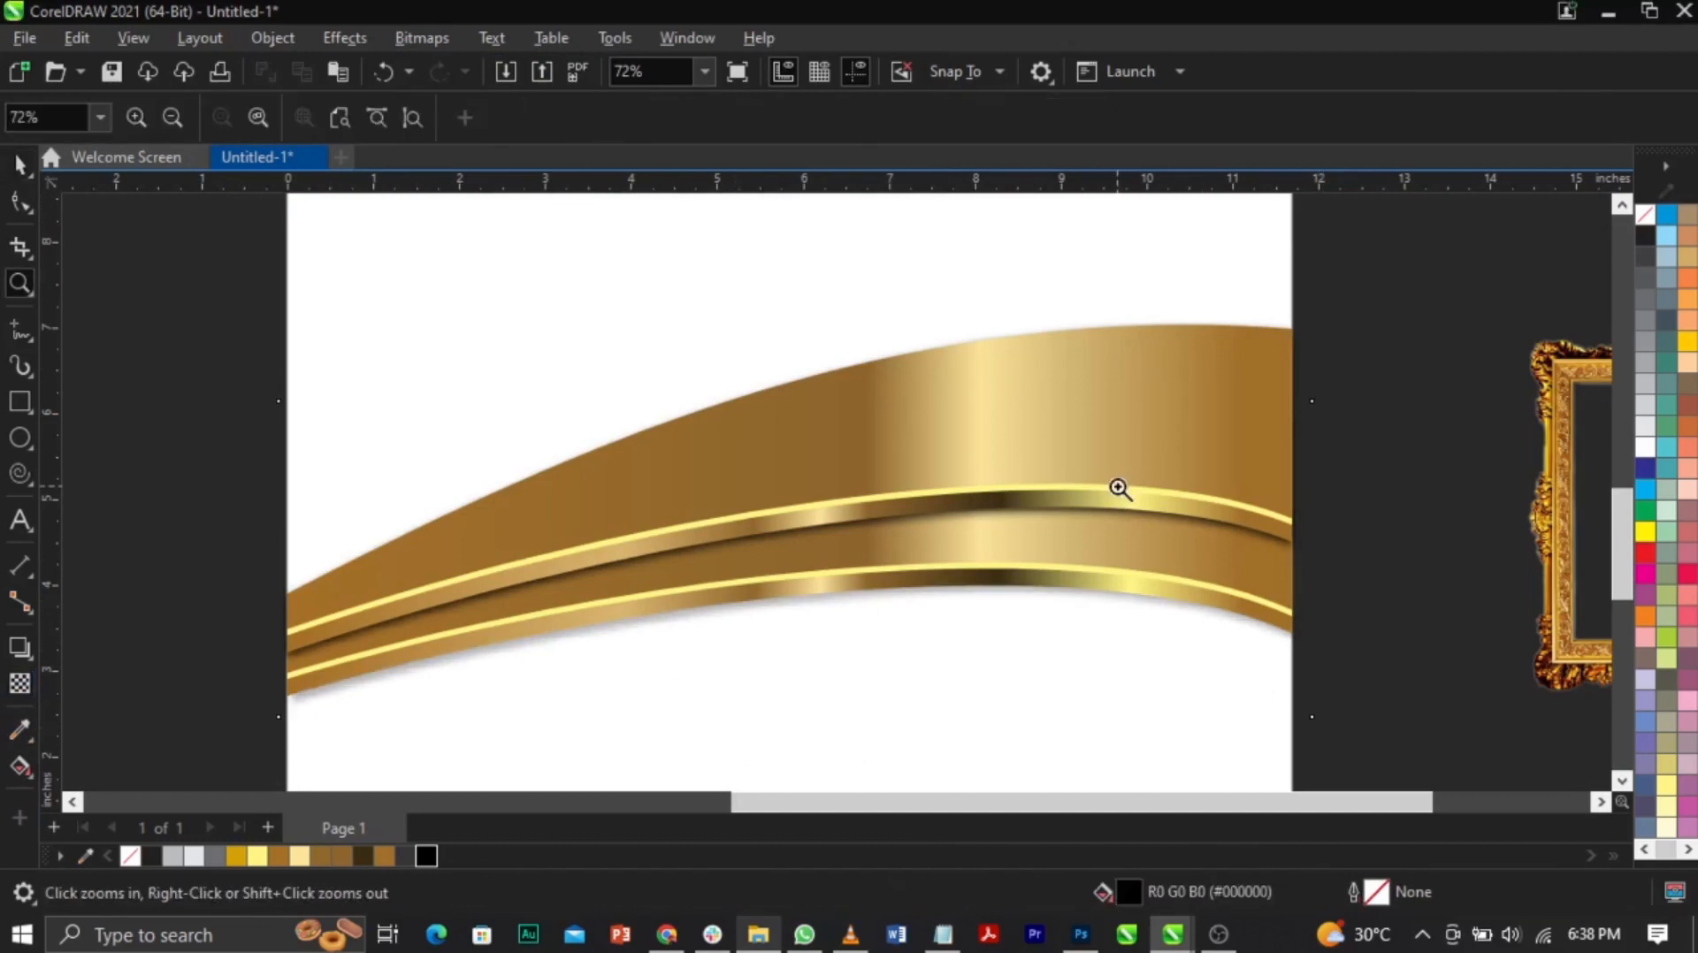
key(shift+F4)
key(space)
Step: Group the four gold wave objects
drag(1079, 405, 619, 761)
drag(967, 594, 1164, 409)
key(ctrl+z)
key(ctrl+g)
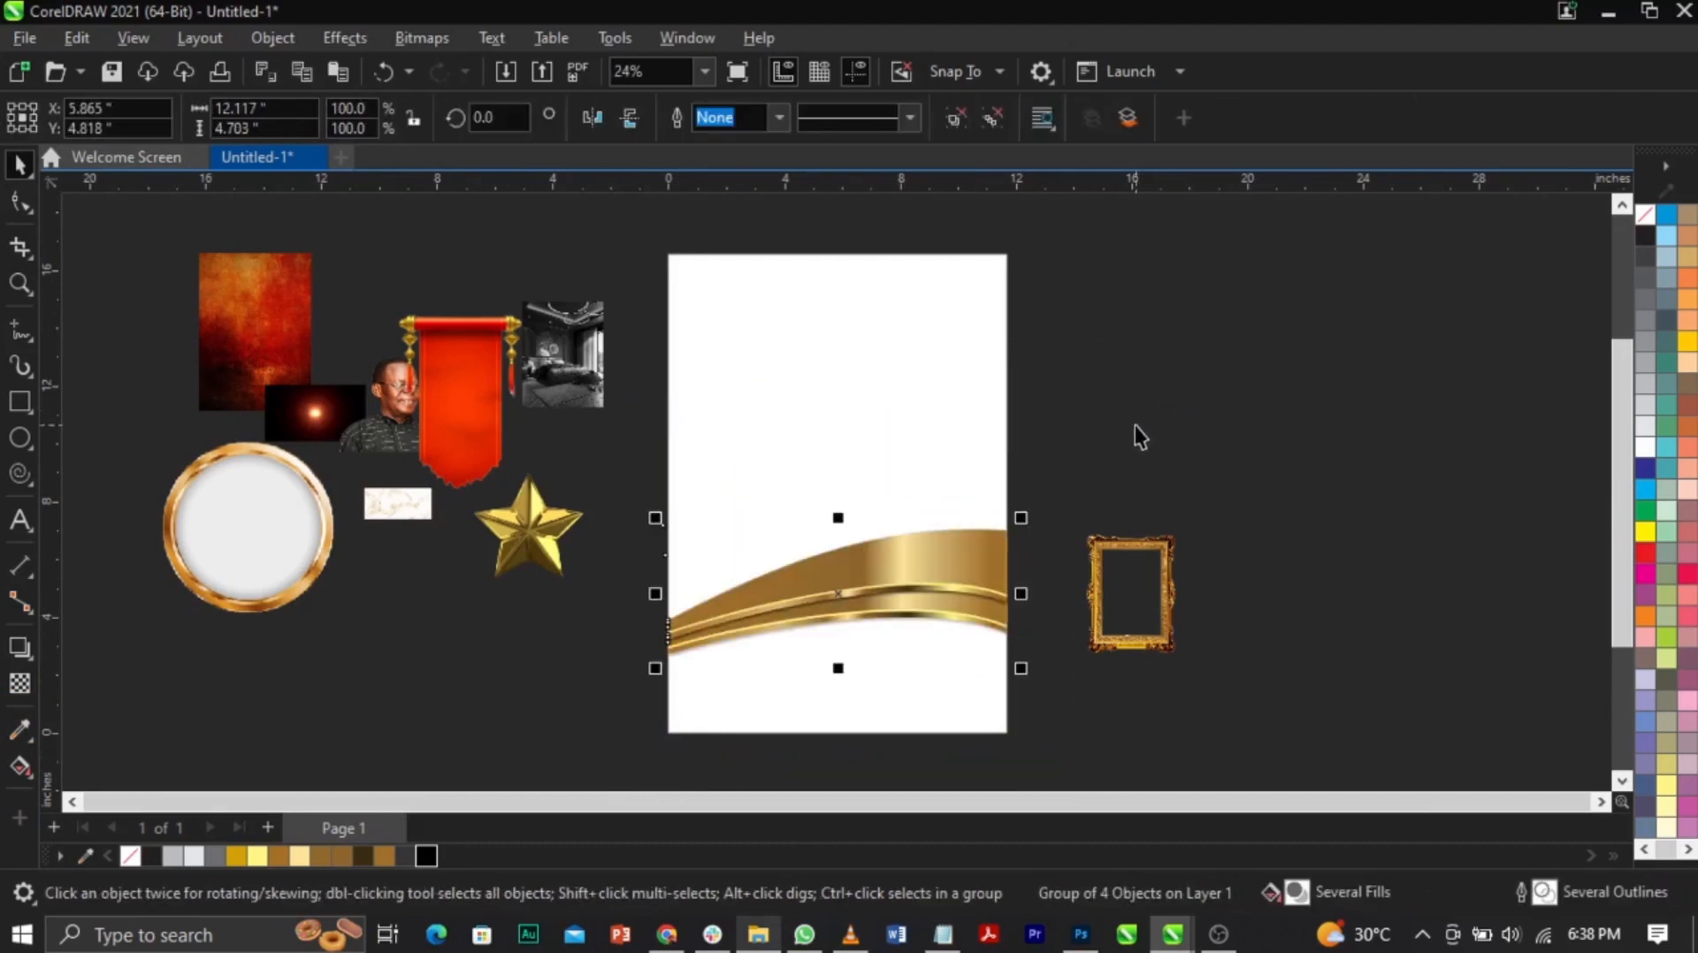
Step: PowerClip the gold wave group inside the page-sized rectangle
key(z)
drag(519, 349, 1180, 681)
key(space)
drag(951, 542, 946, 559)
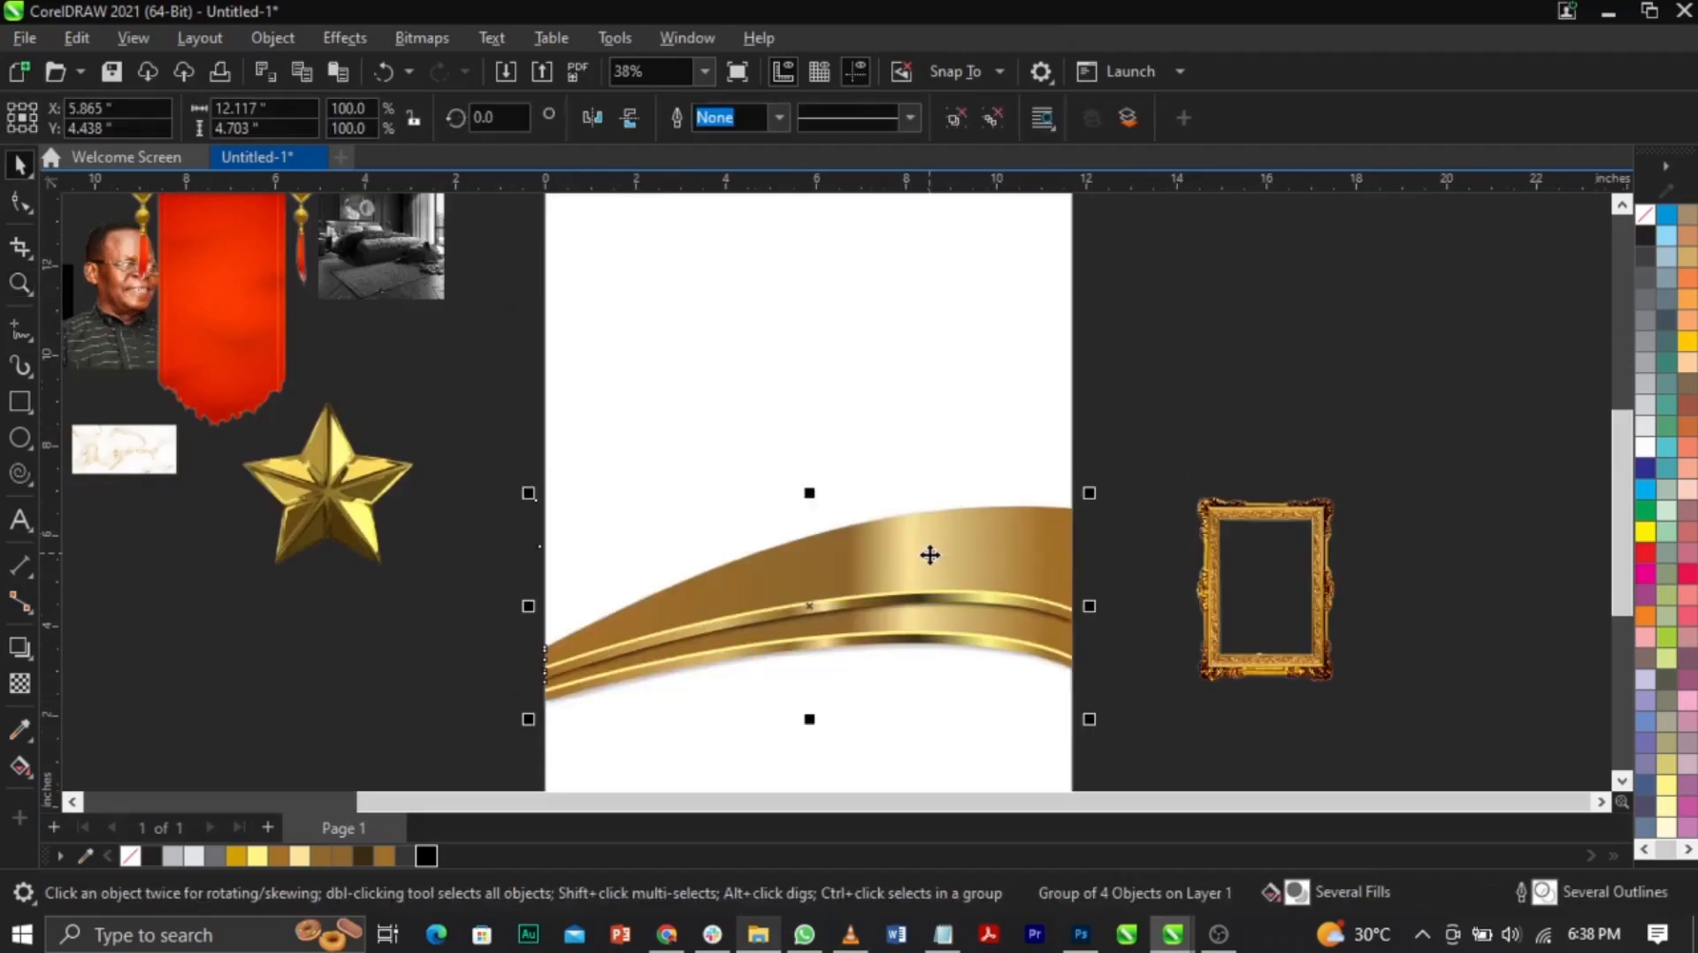
right_click(928, 555)
click(1045, 481)
click(952, 375)
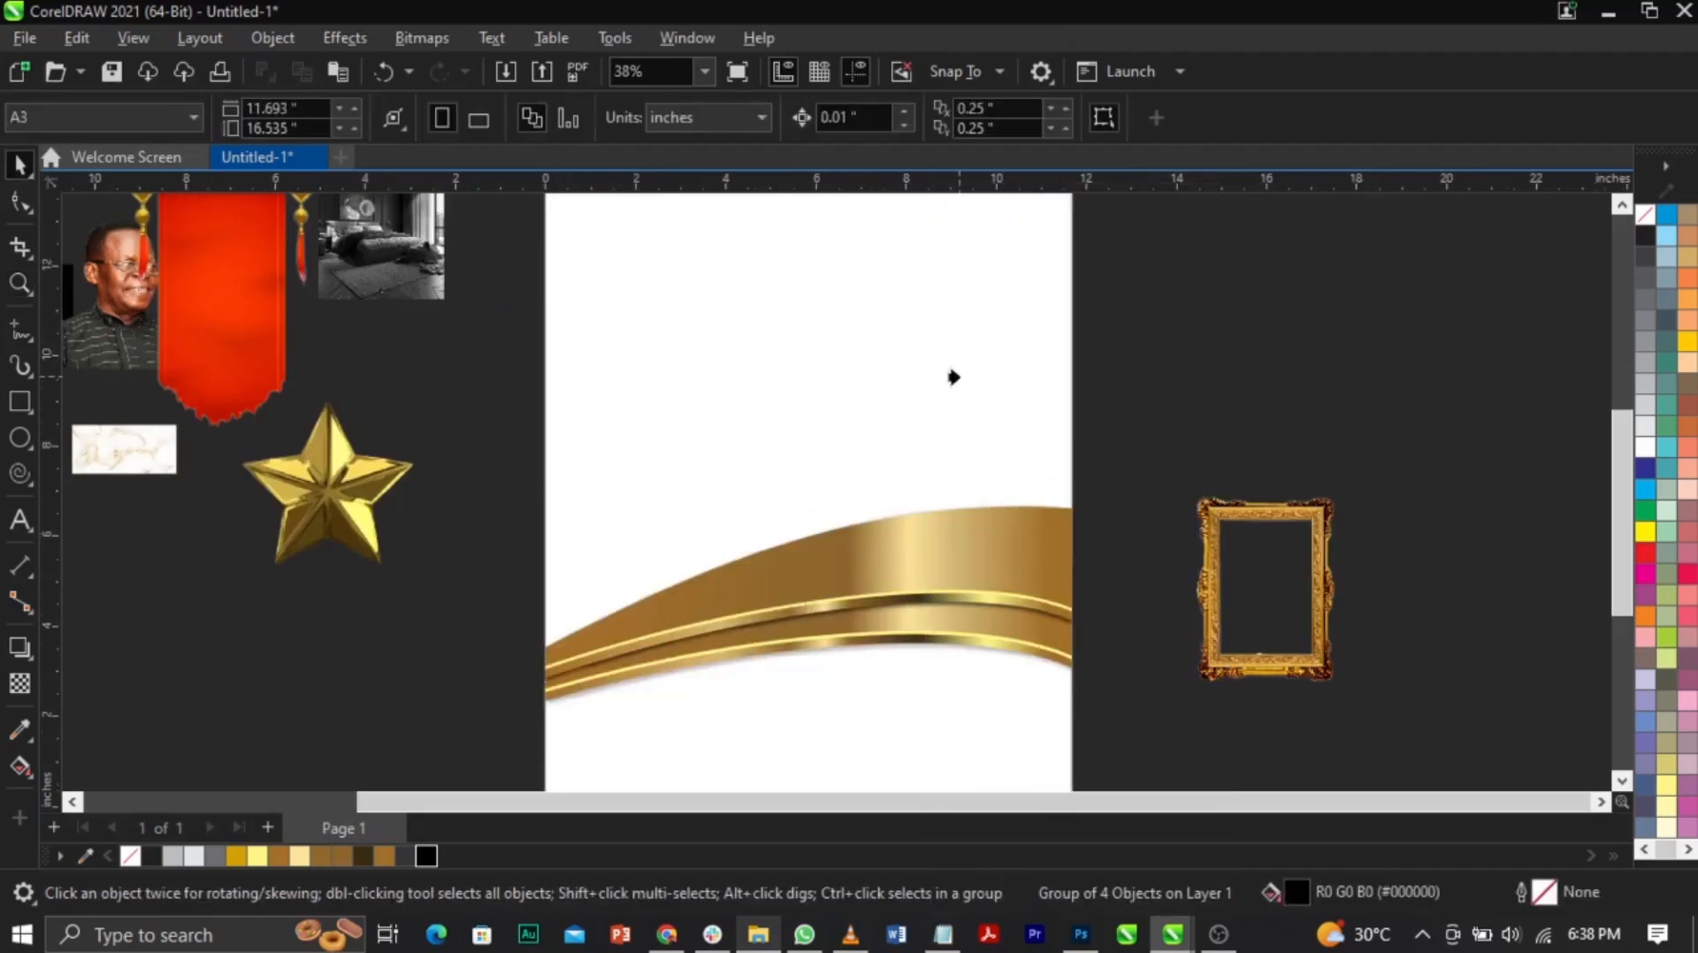
key(z)
right_click(844, 539)
Step: Fill the clipped rectangle with white and centre it on the page
key(space)
drag(845, 539, 1334, 538)
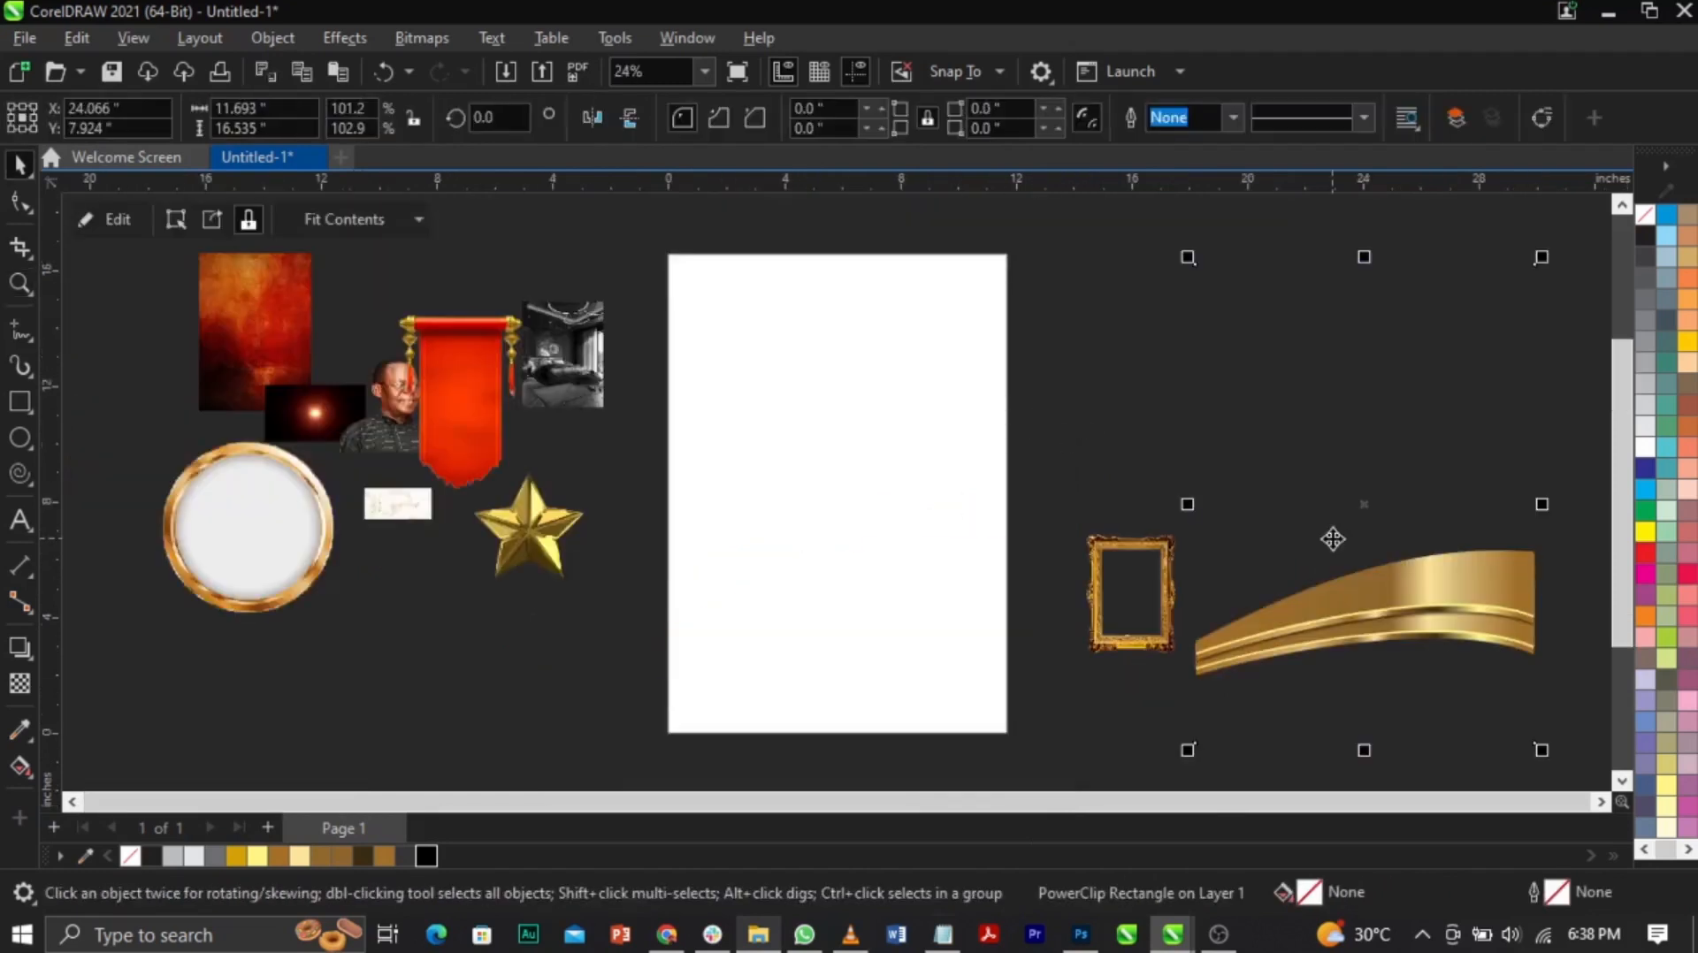
click(1667, 475)
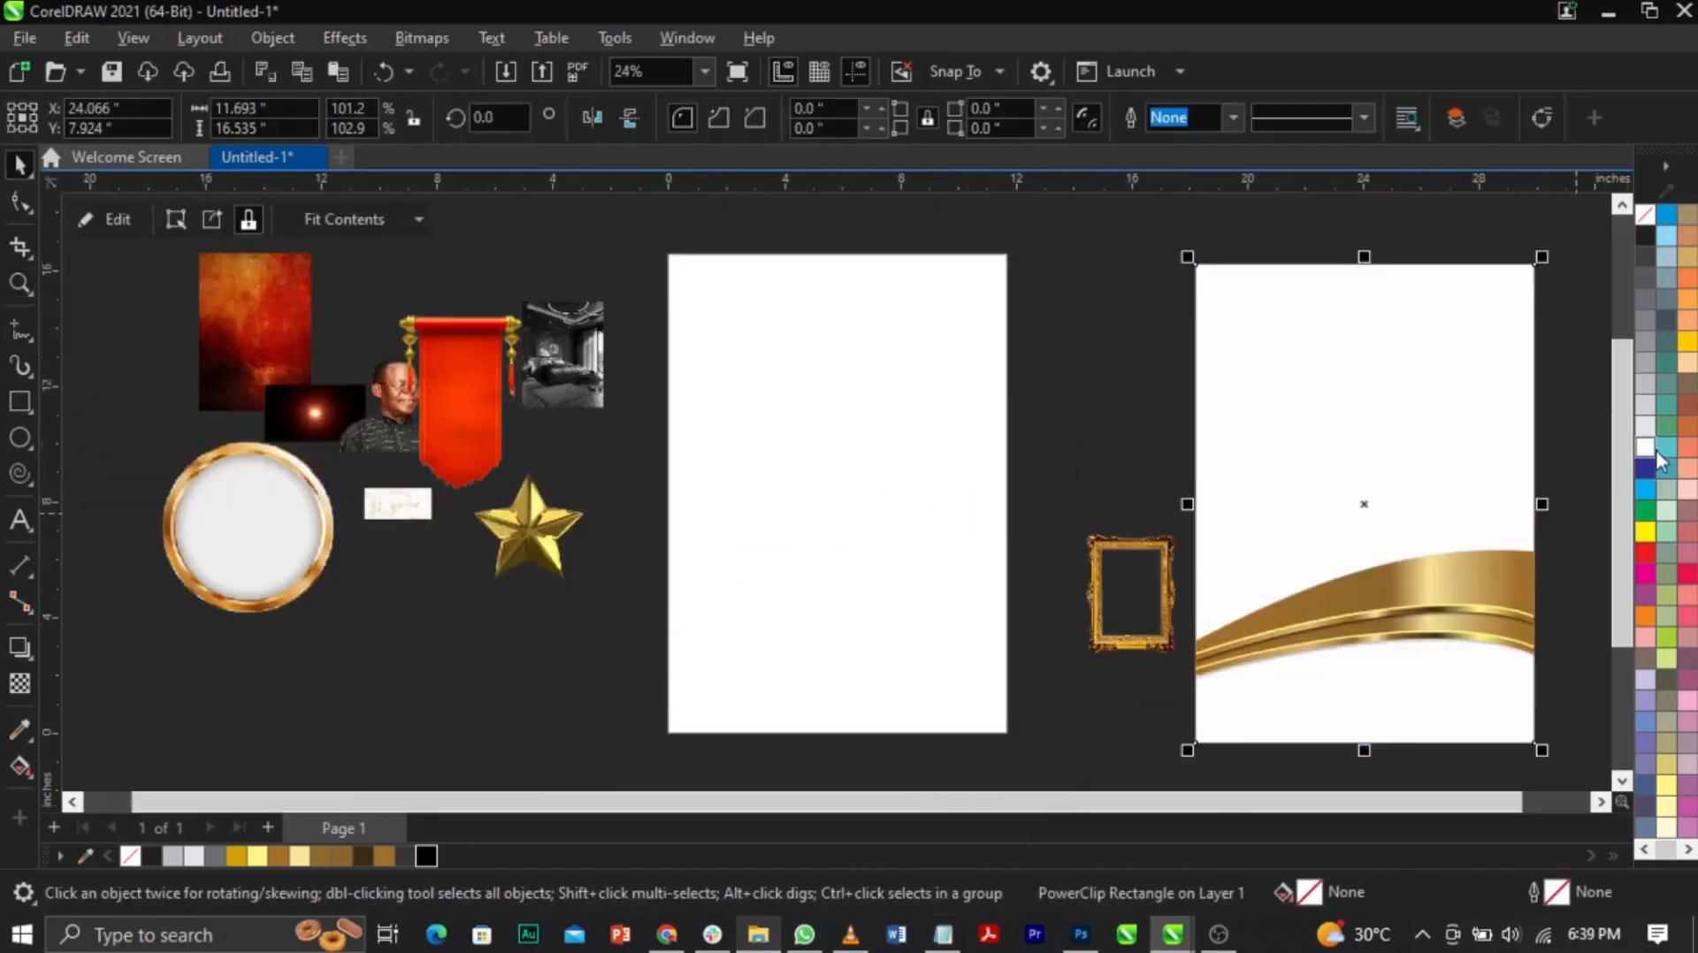
click(1579, 463)
drag(1391, 545, 1354, 498)
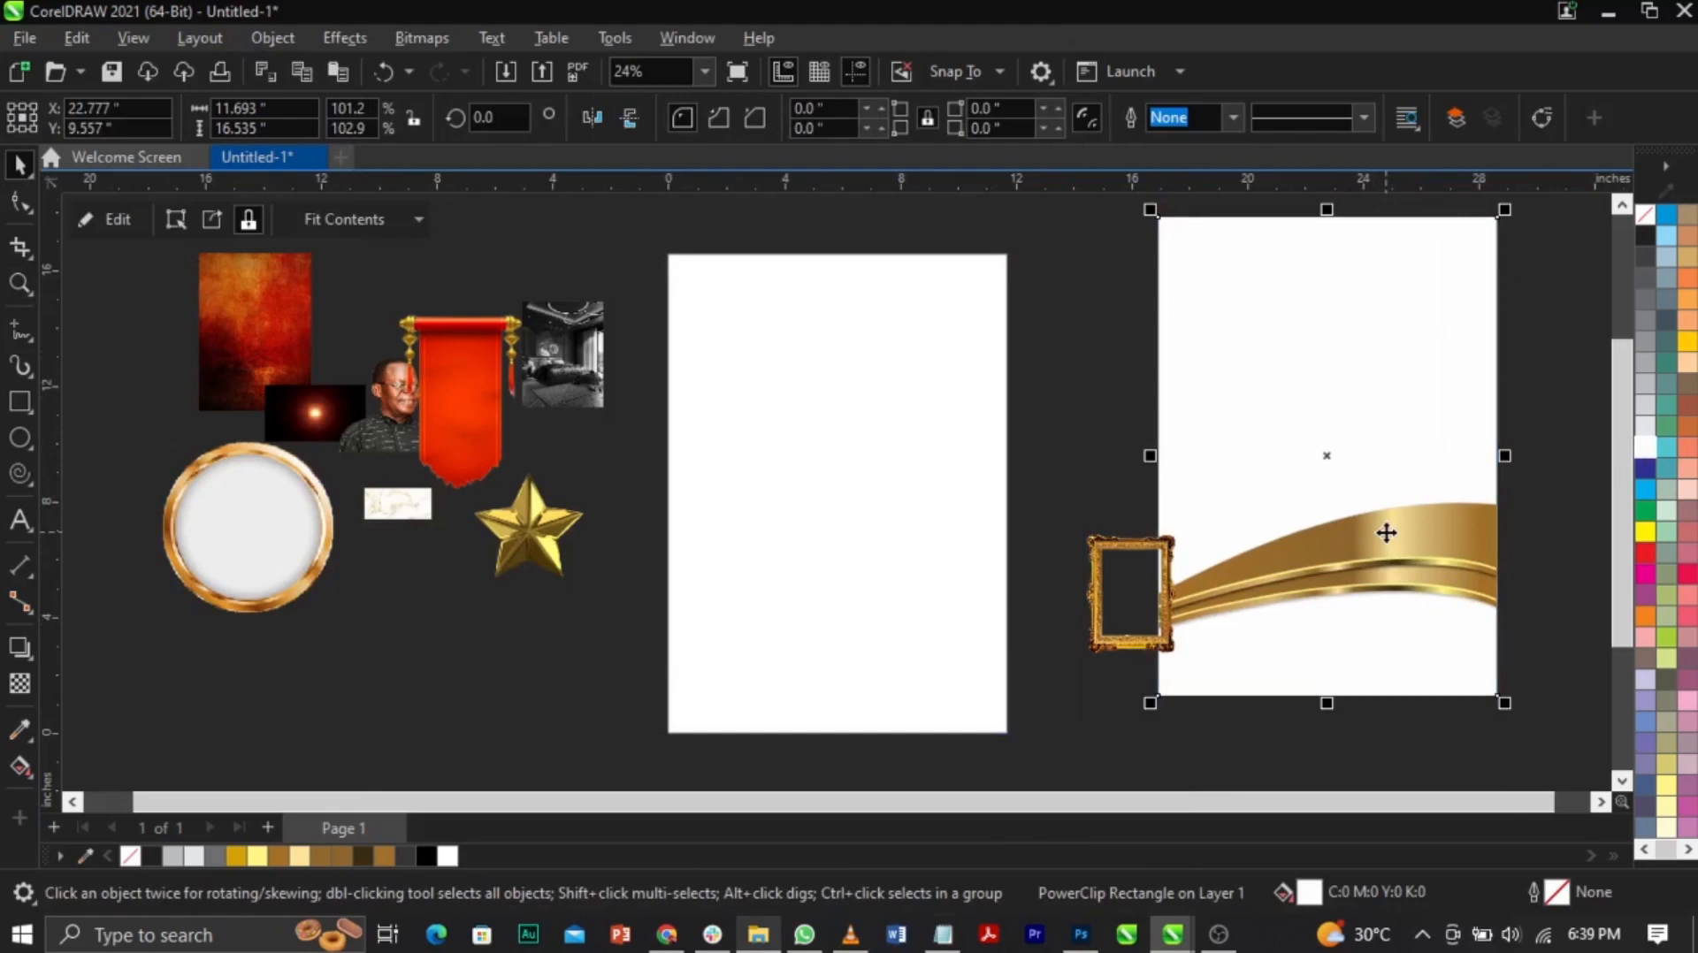
key(p)
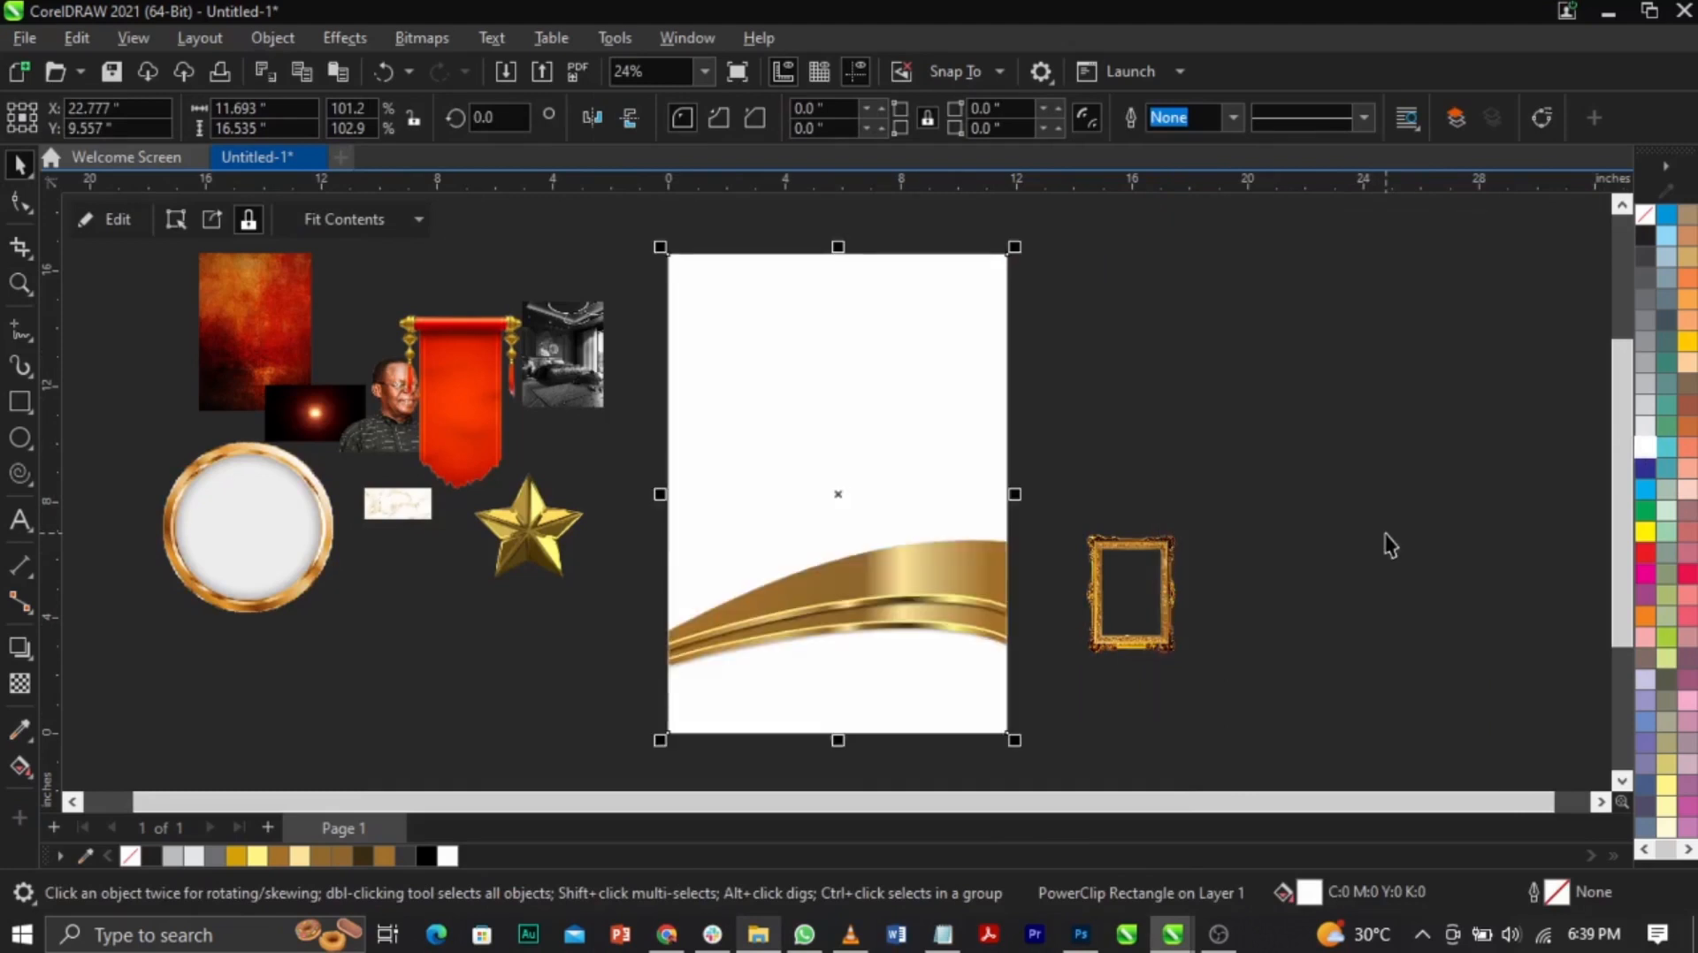
click(1390, 545)
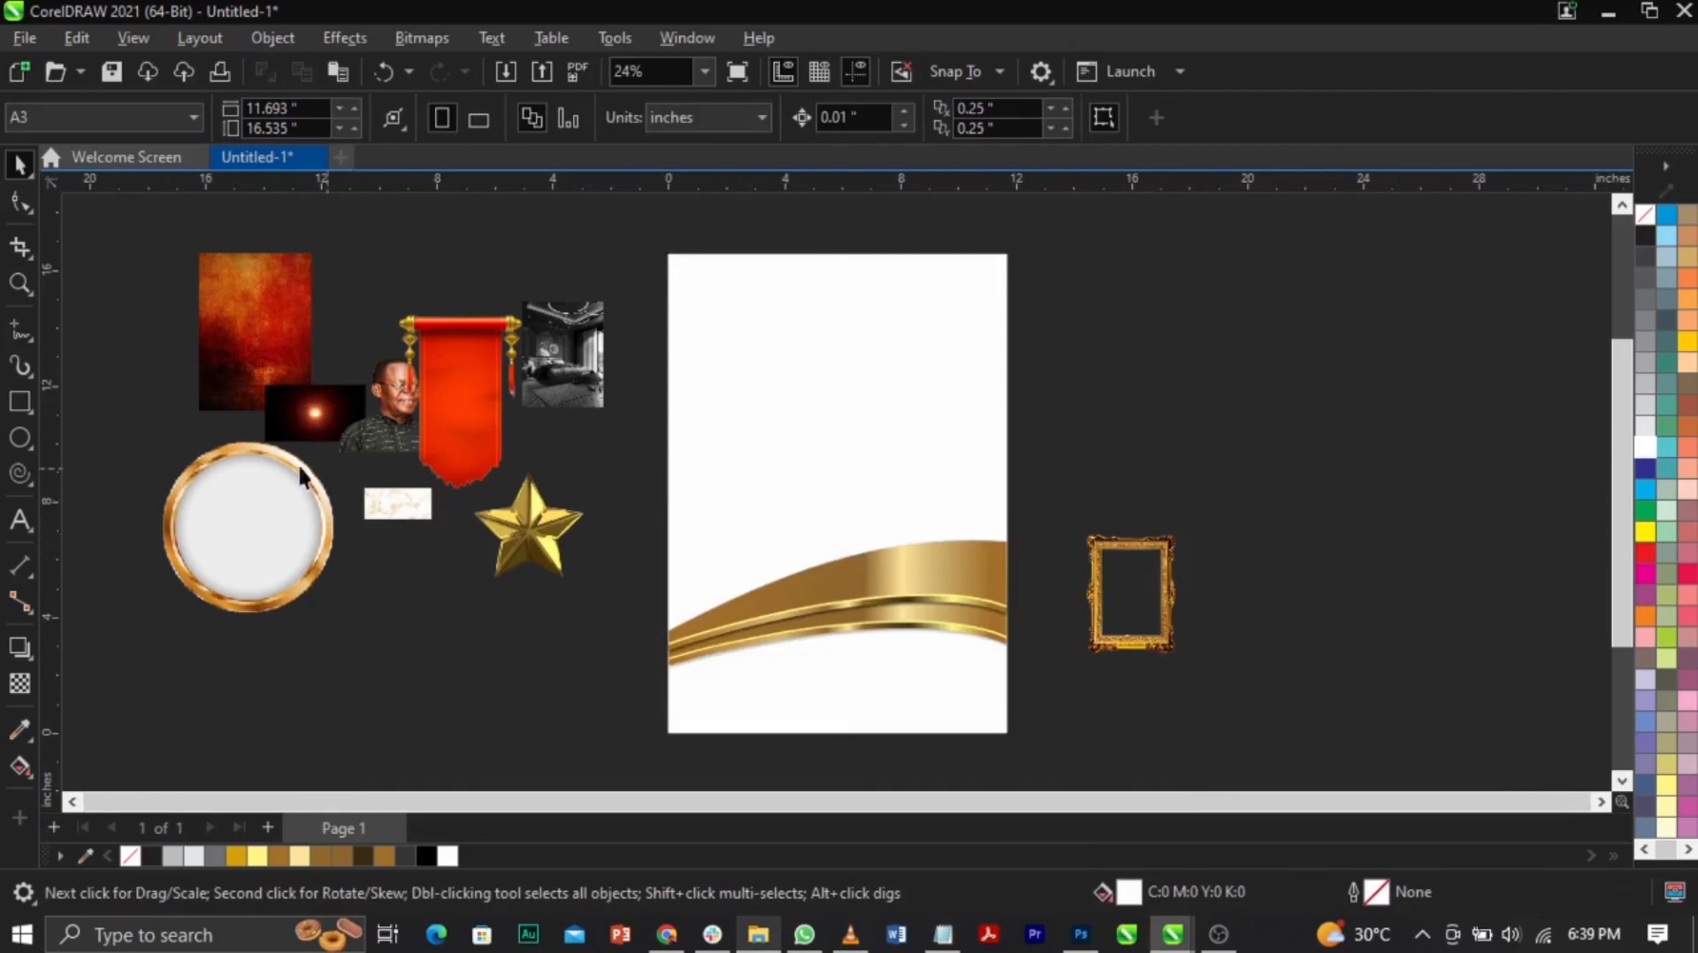
Step: Bring the orange texture image onto the page, enlarge it, and move it to the right edge
drag(262, 316, 840, 519)
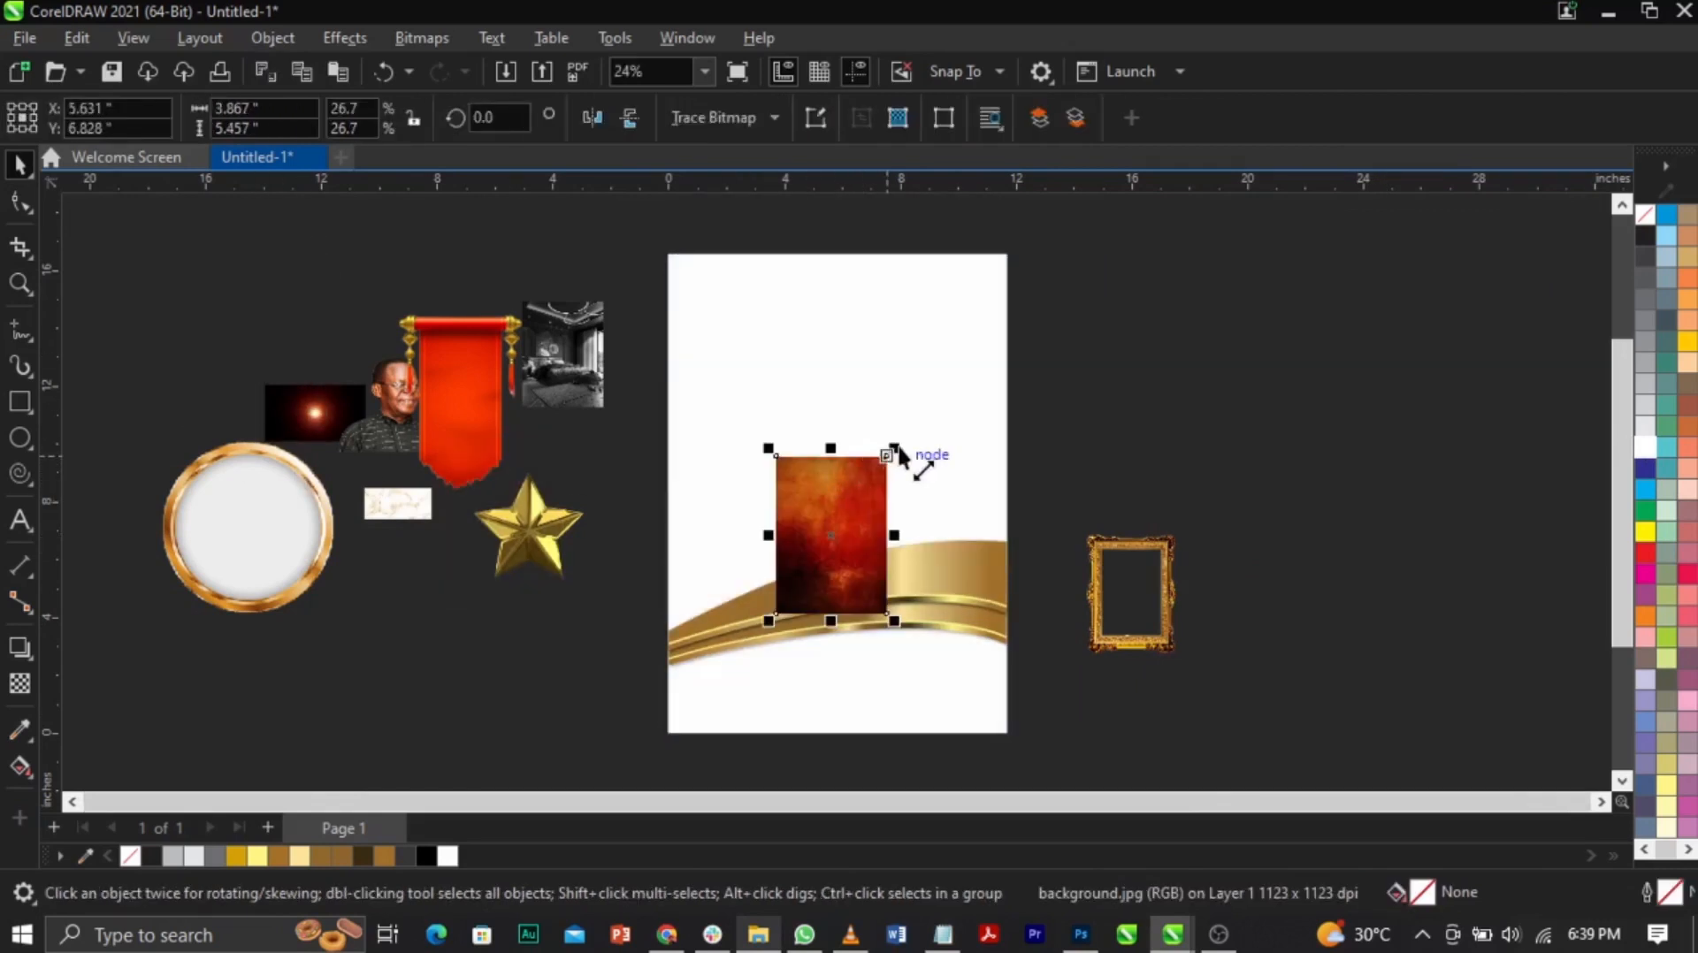
drag(898, 447, 1000, 330)
drag(895, 449, 926, 389)
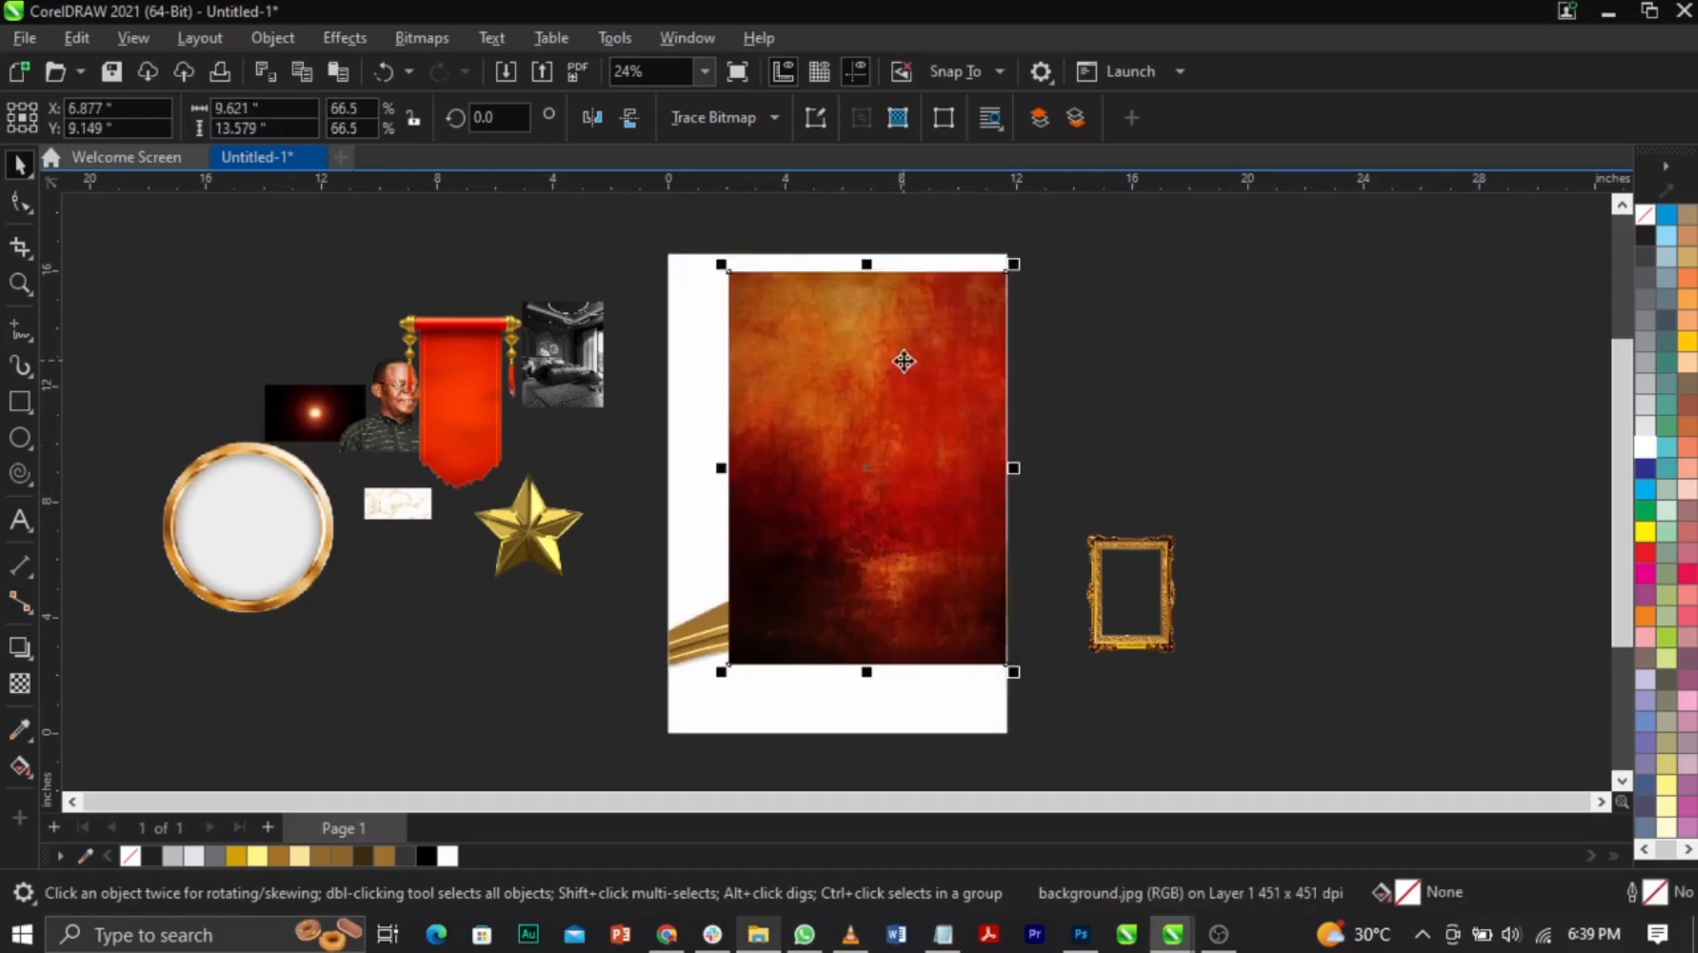
Step: Apply a Gaussian blur with a 144.5-pixel radius to the texture
click(347, 39)
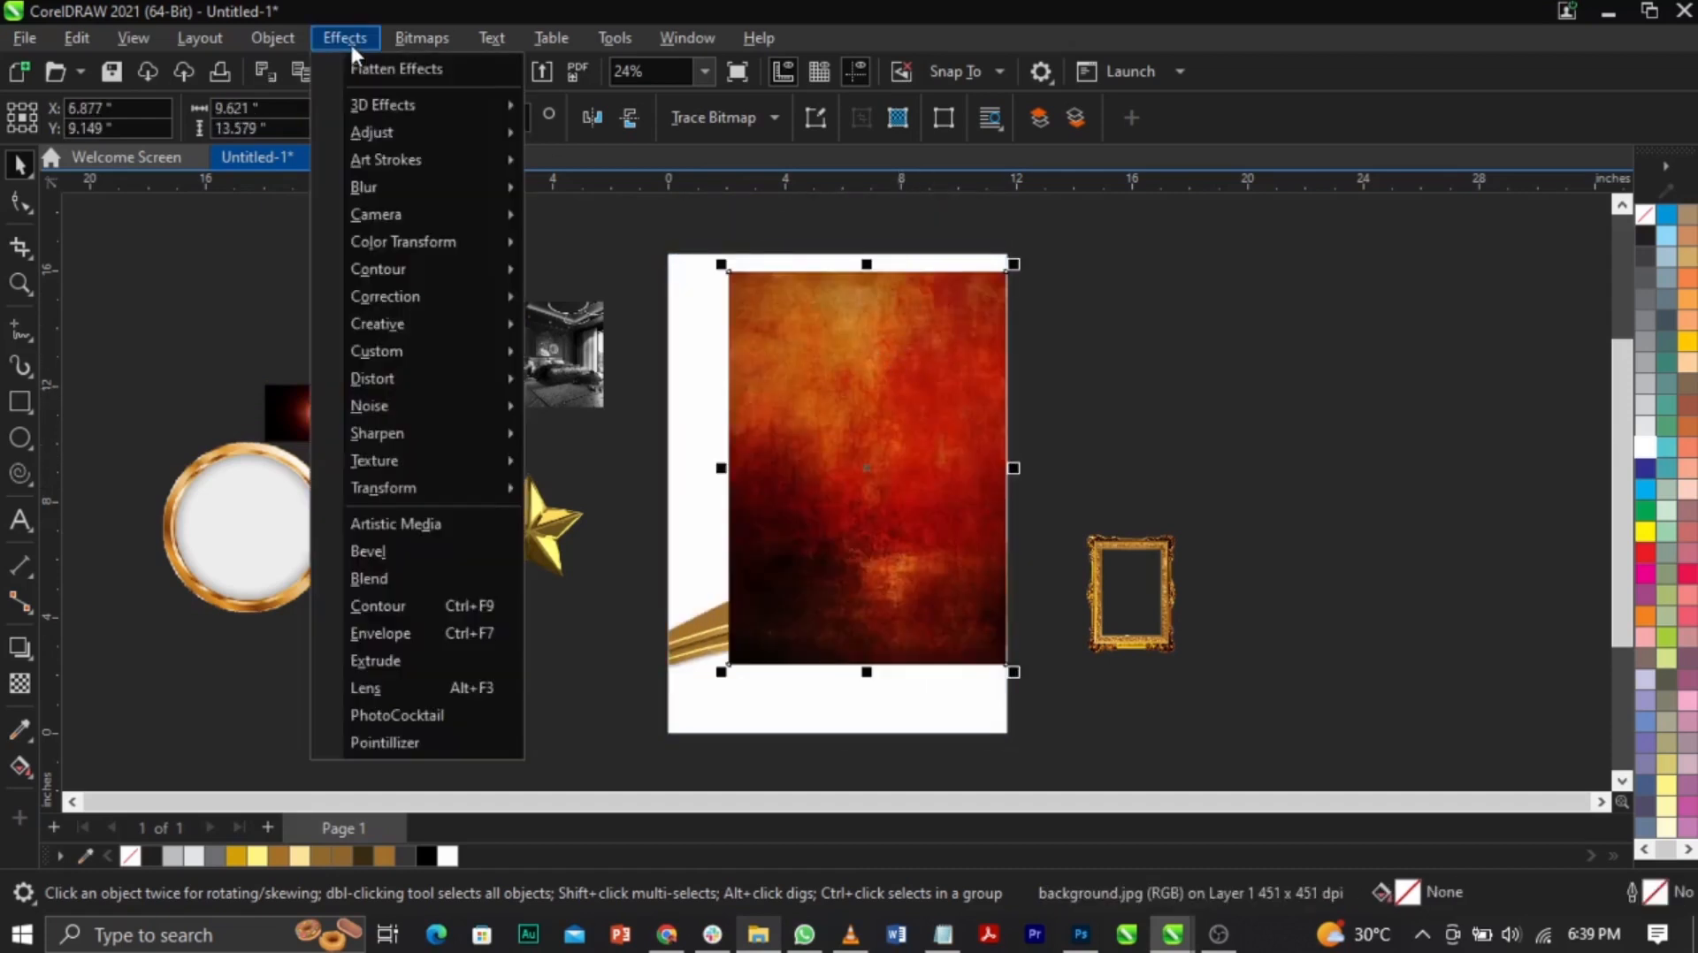
mouse_move(404, 181)
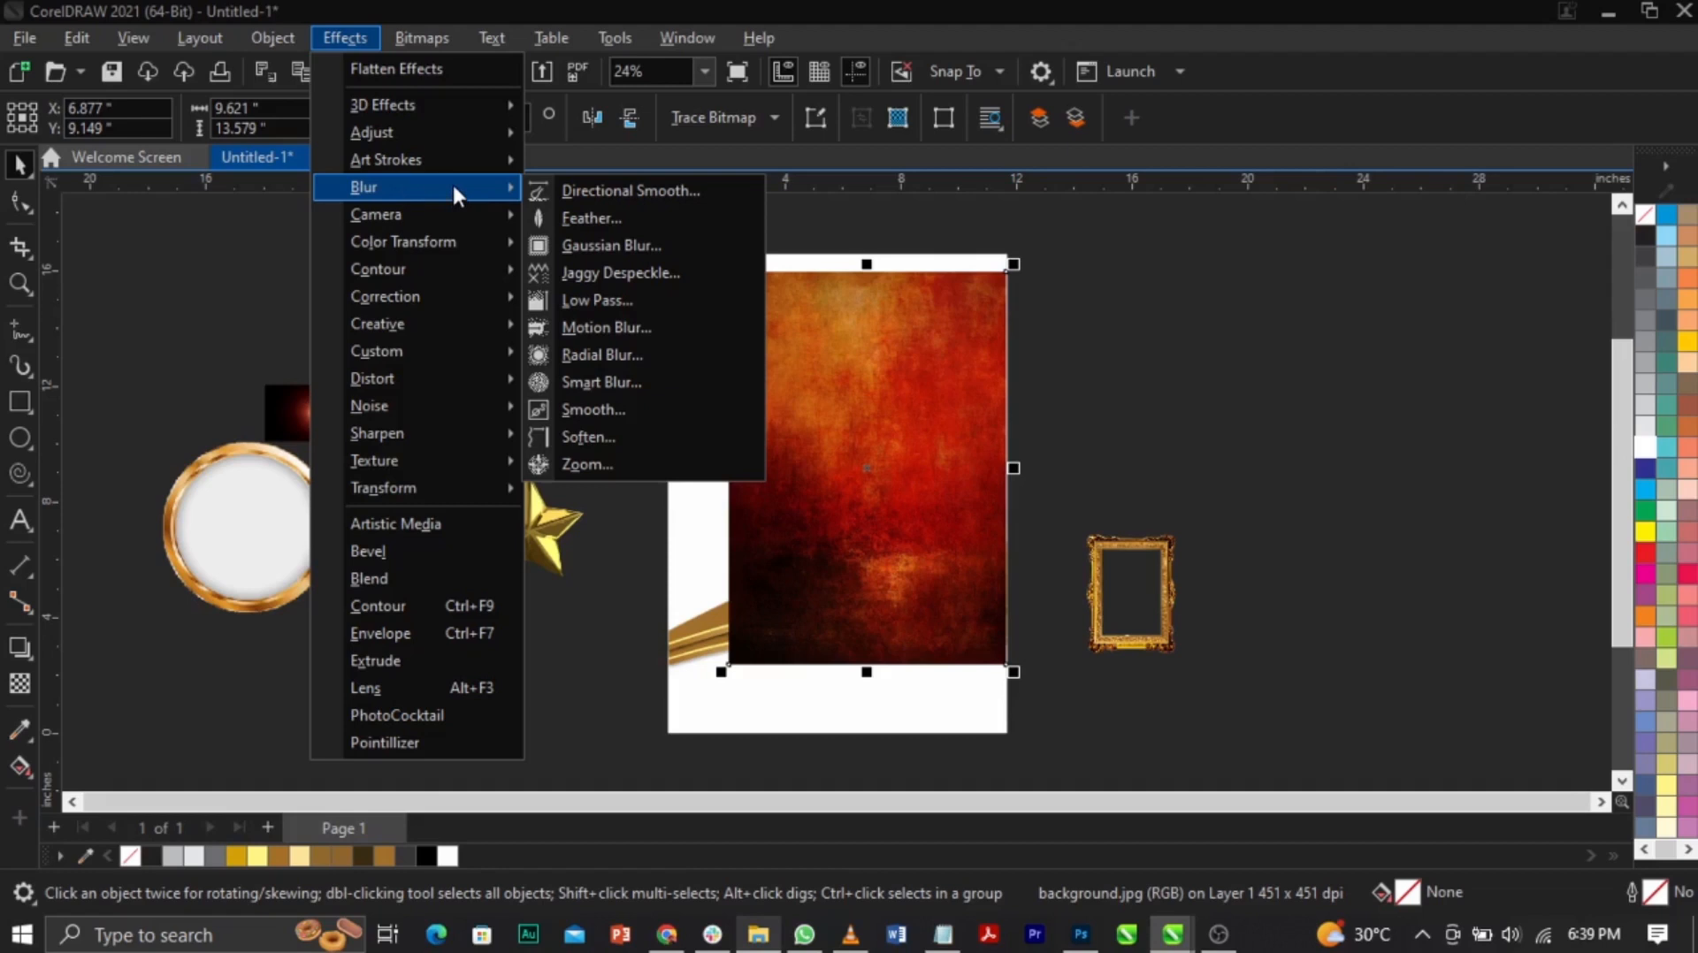
click(656, 242)
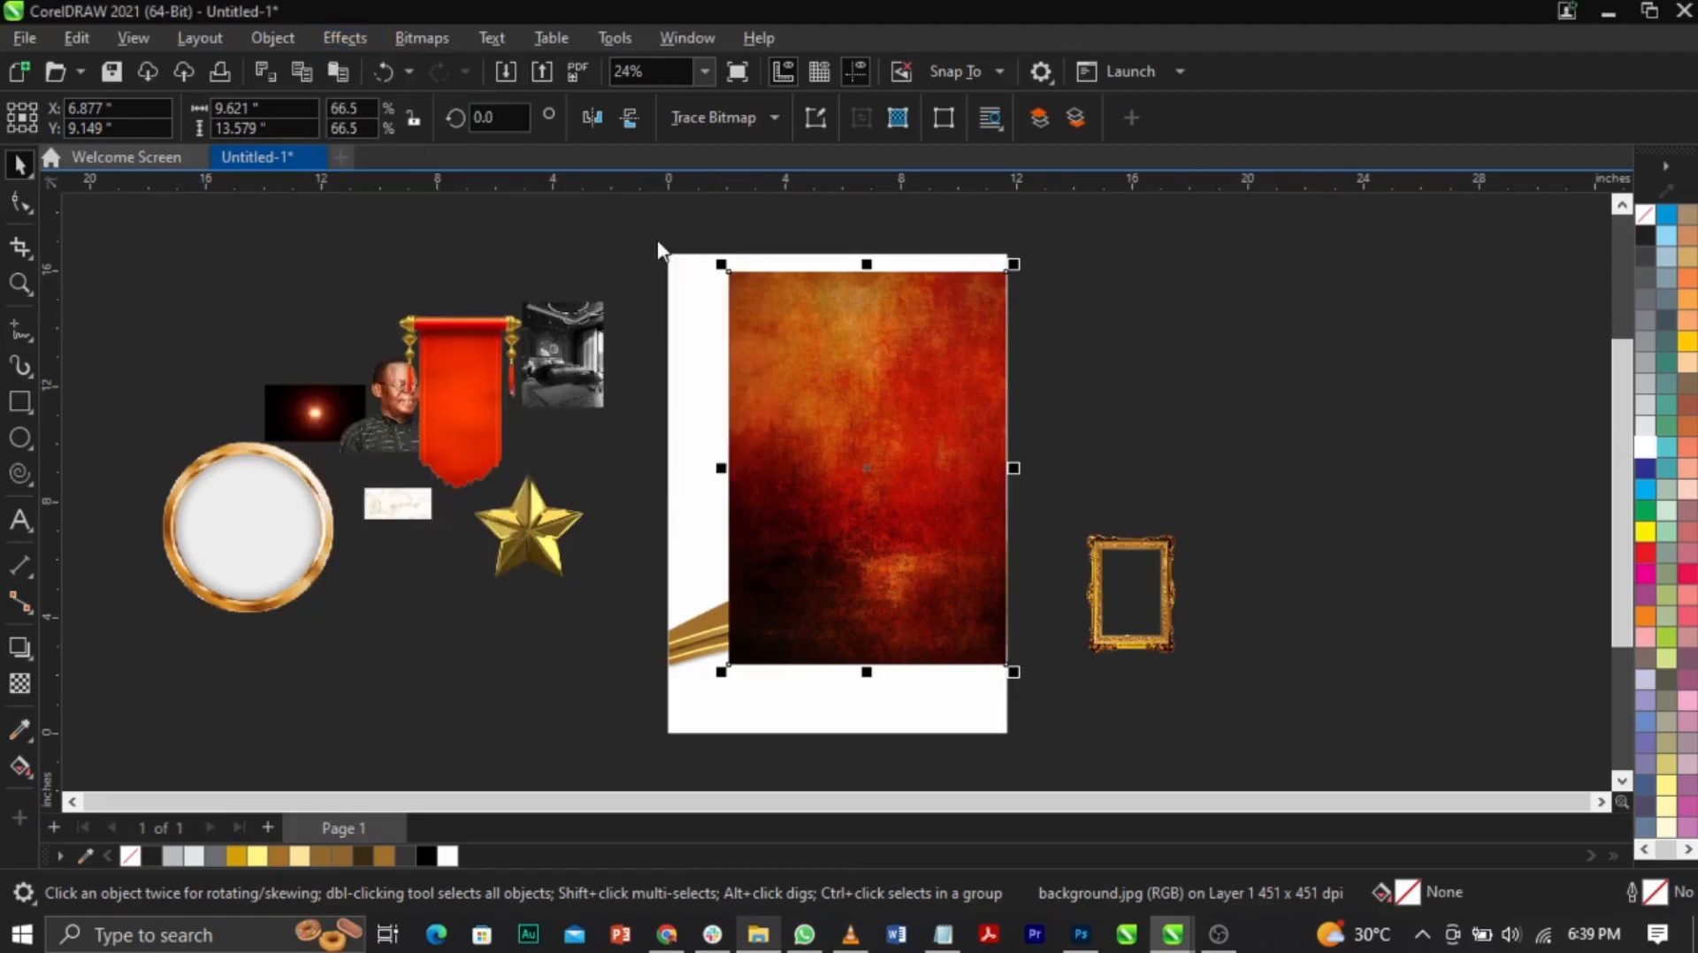
drag(764, 365, 1138, 207)
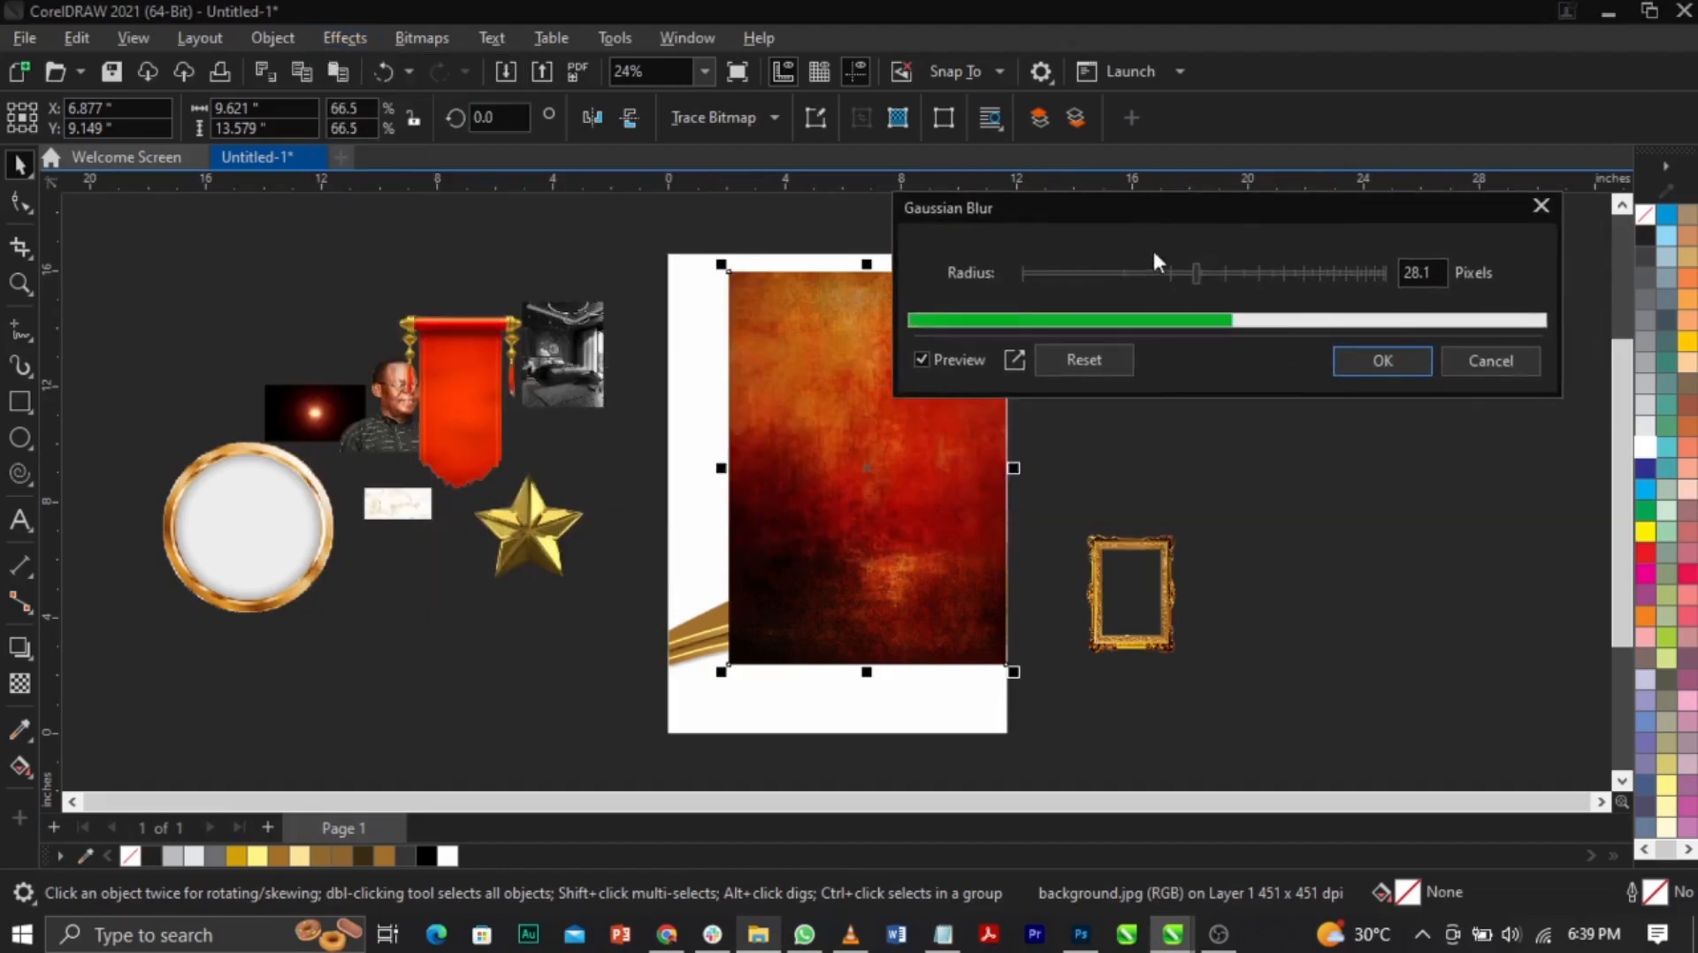
drag(1202, 268, 1272, 267)
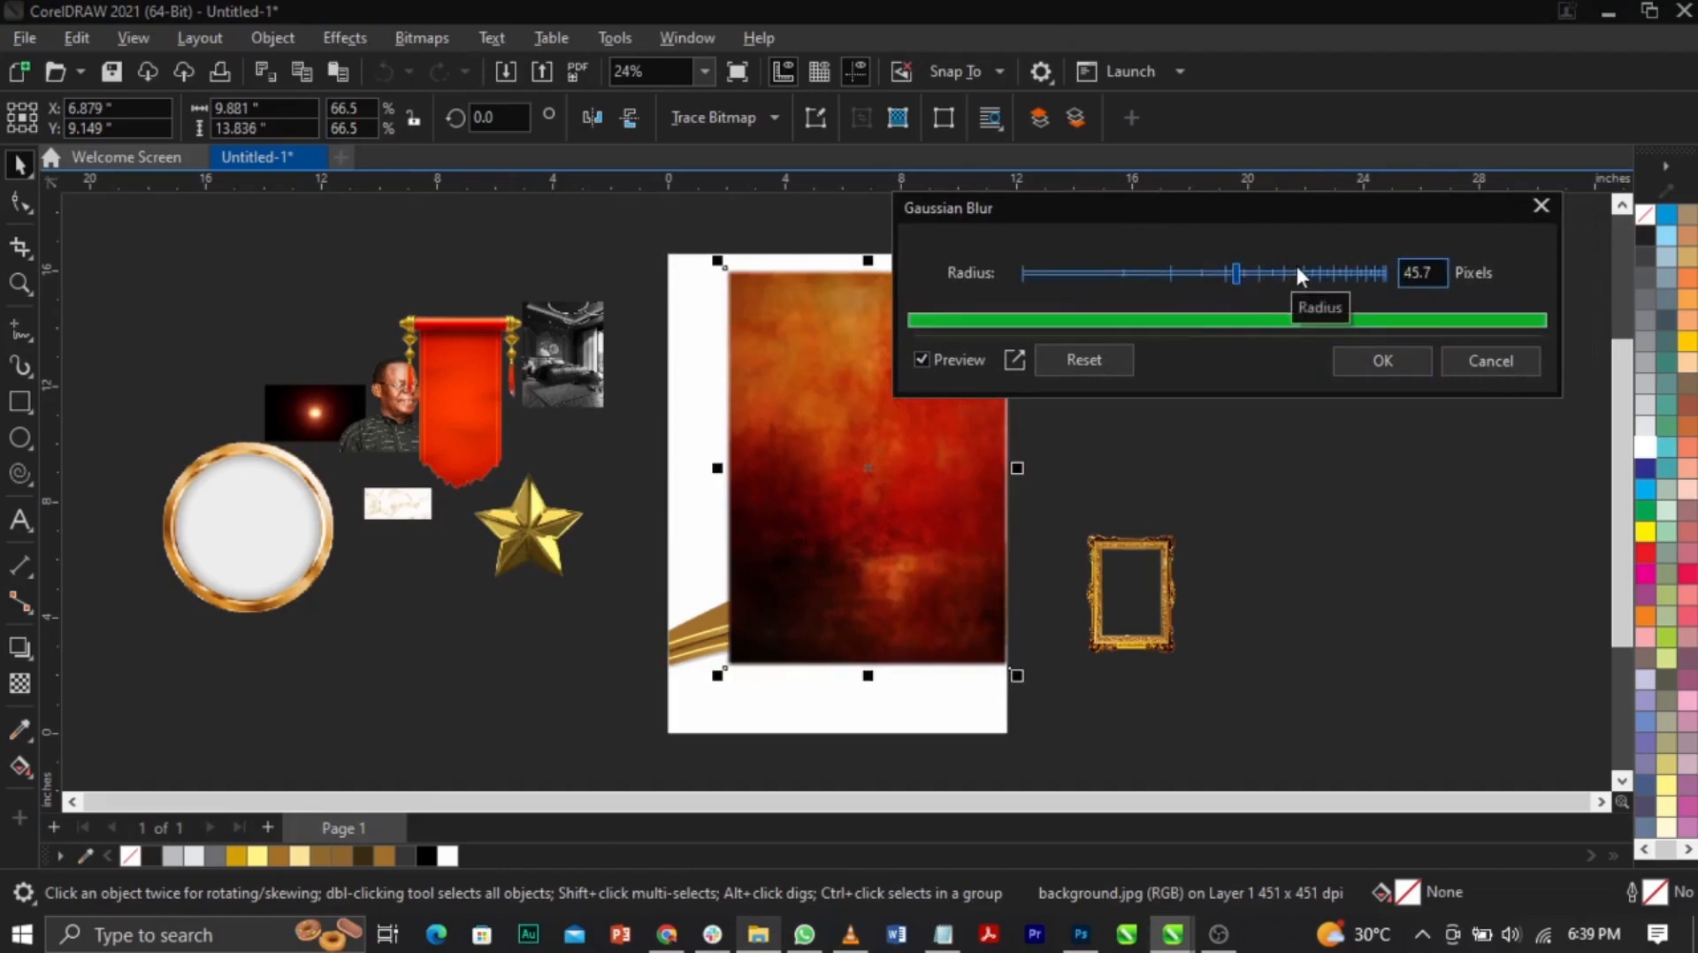
click(1286, 272)
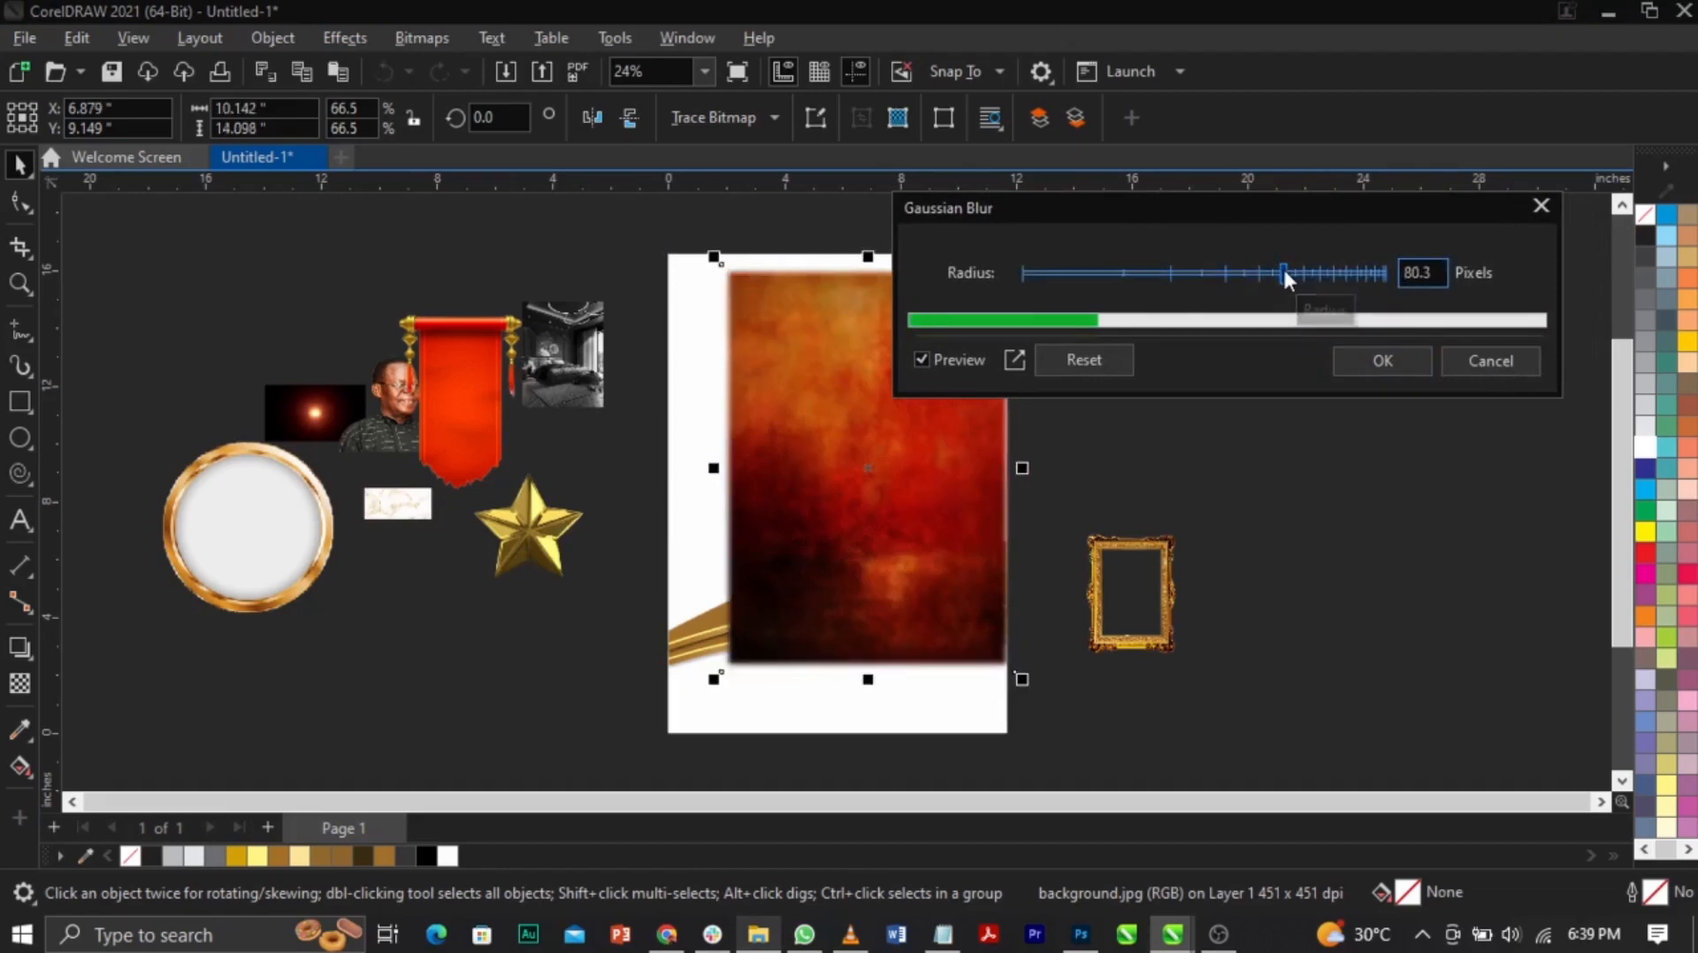
drag(1287, 267, 1308, 268)
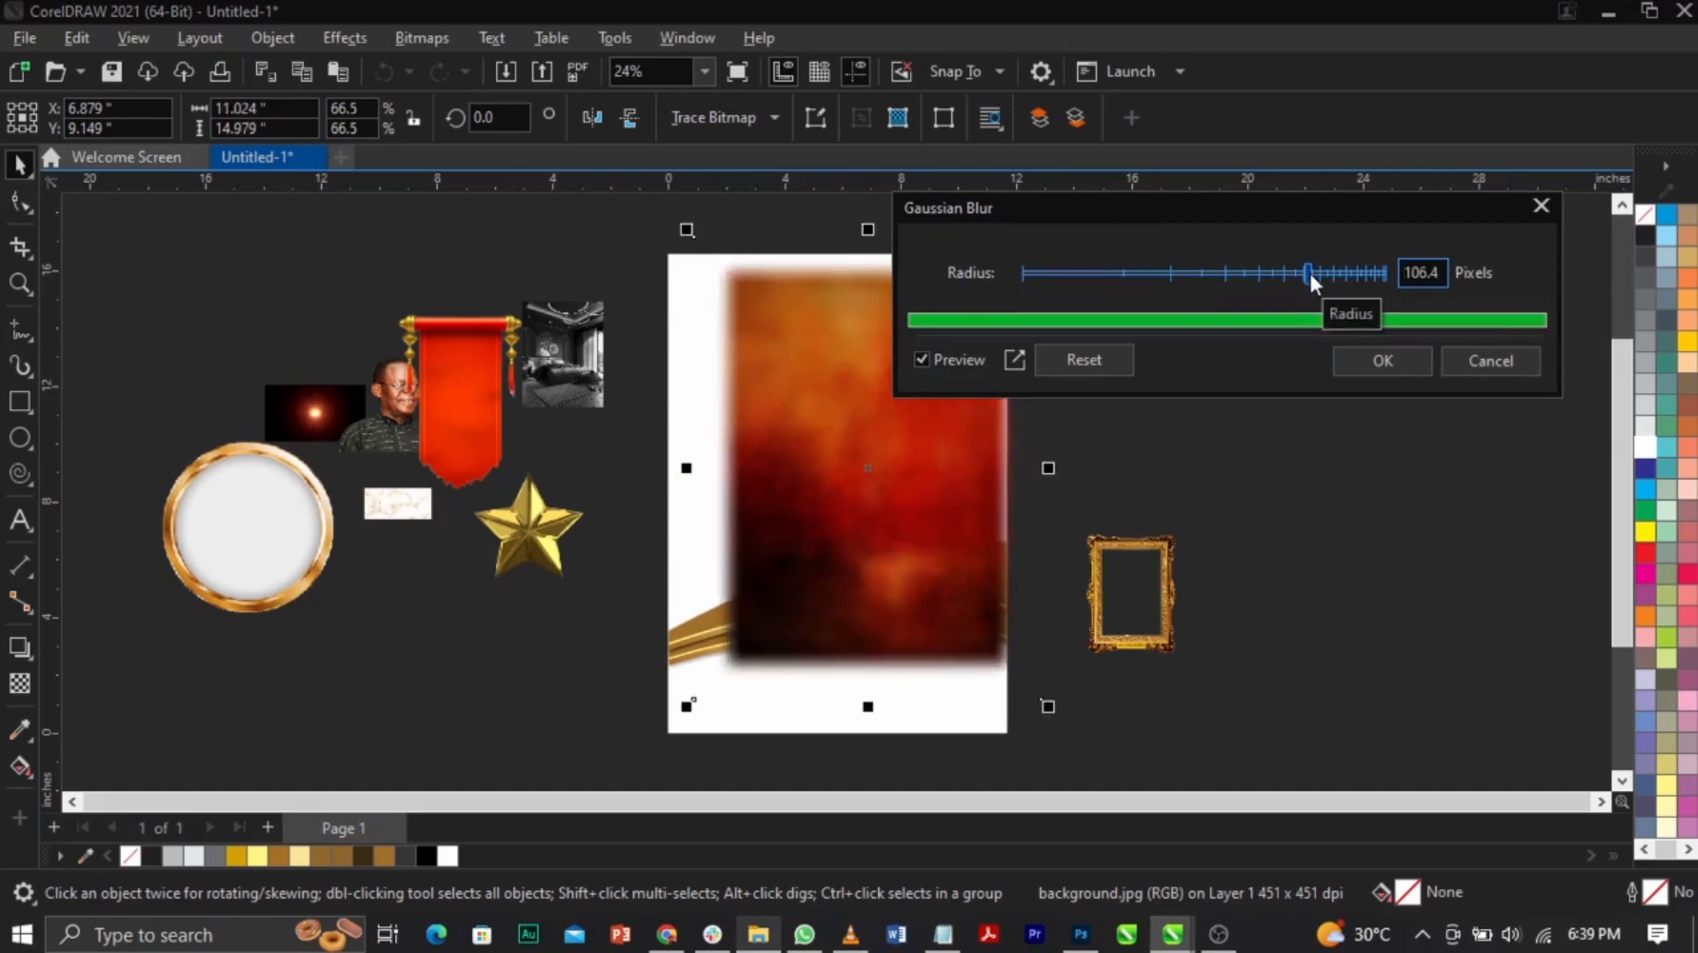
drag(1314, 273, 1334, 280)
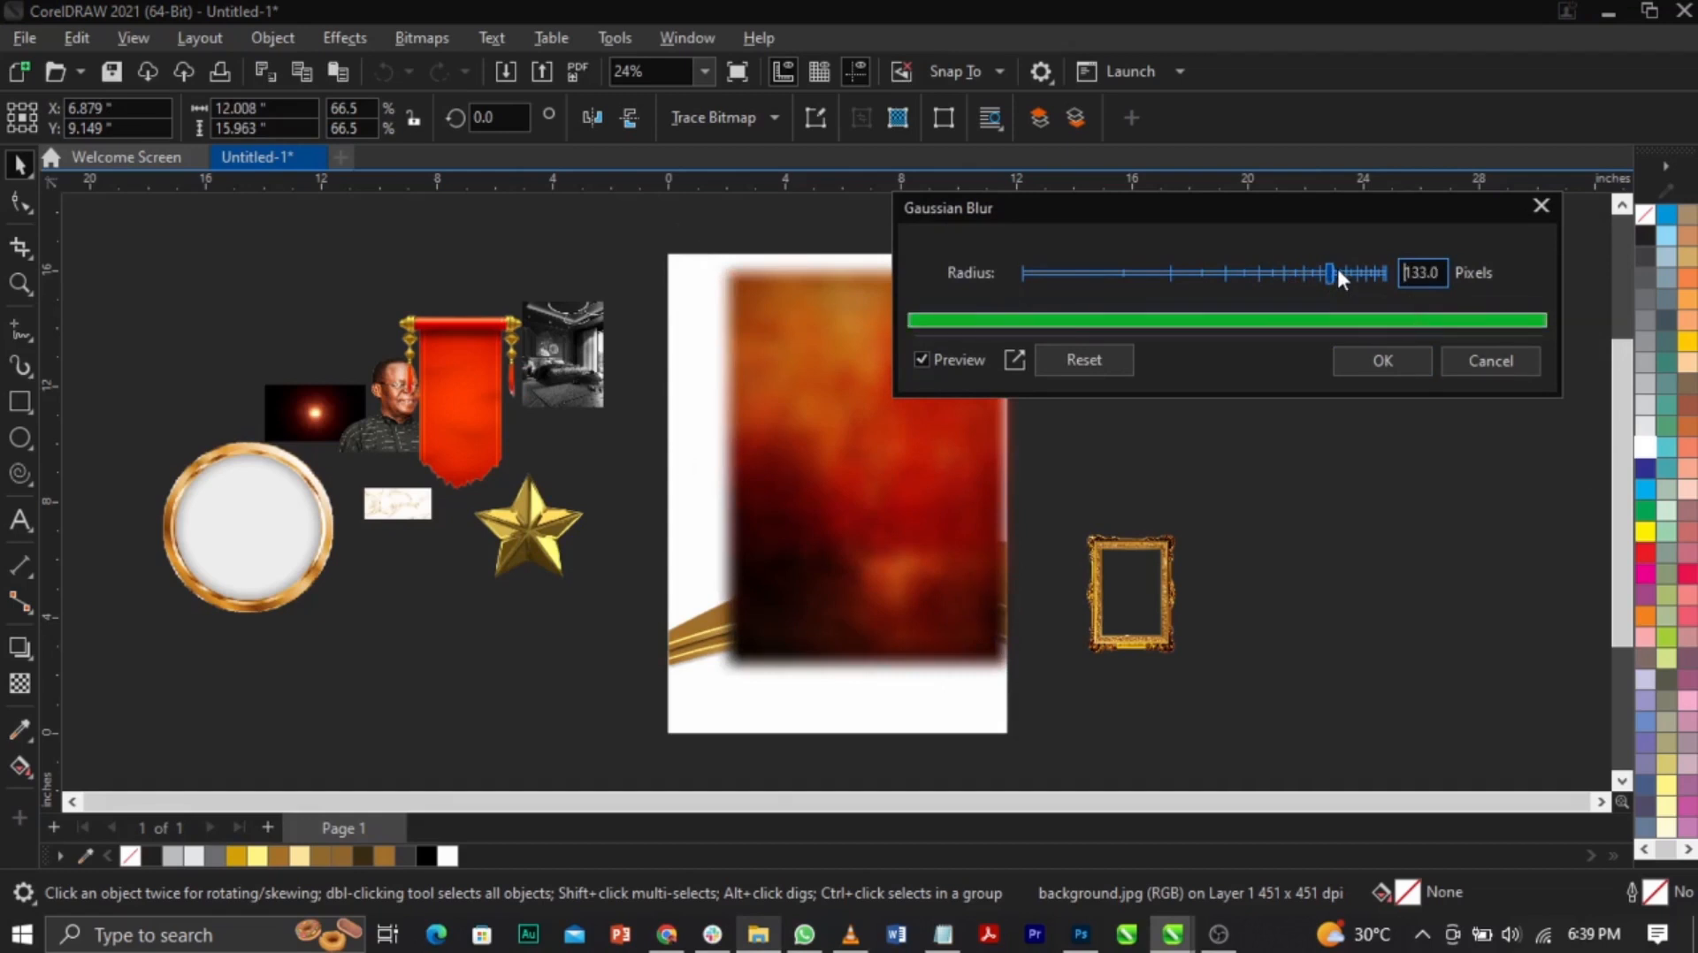
drag(1335, 266, 1335, 267)
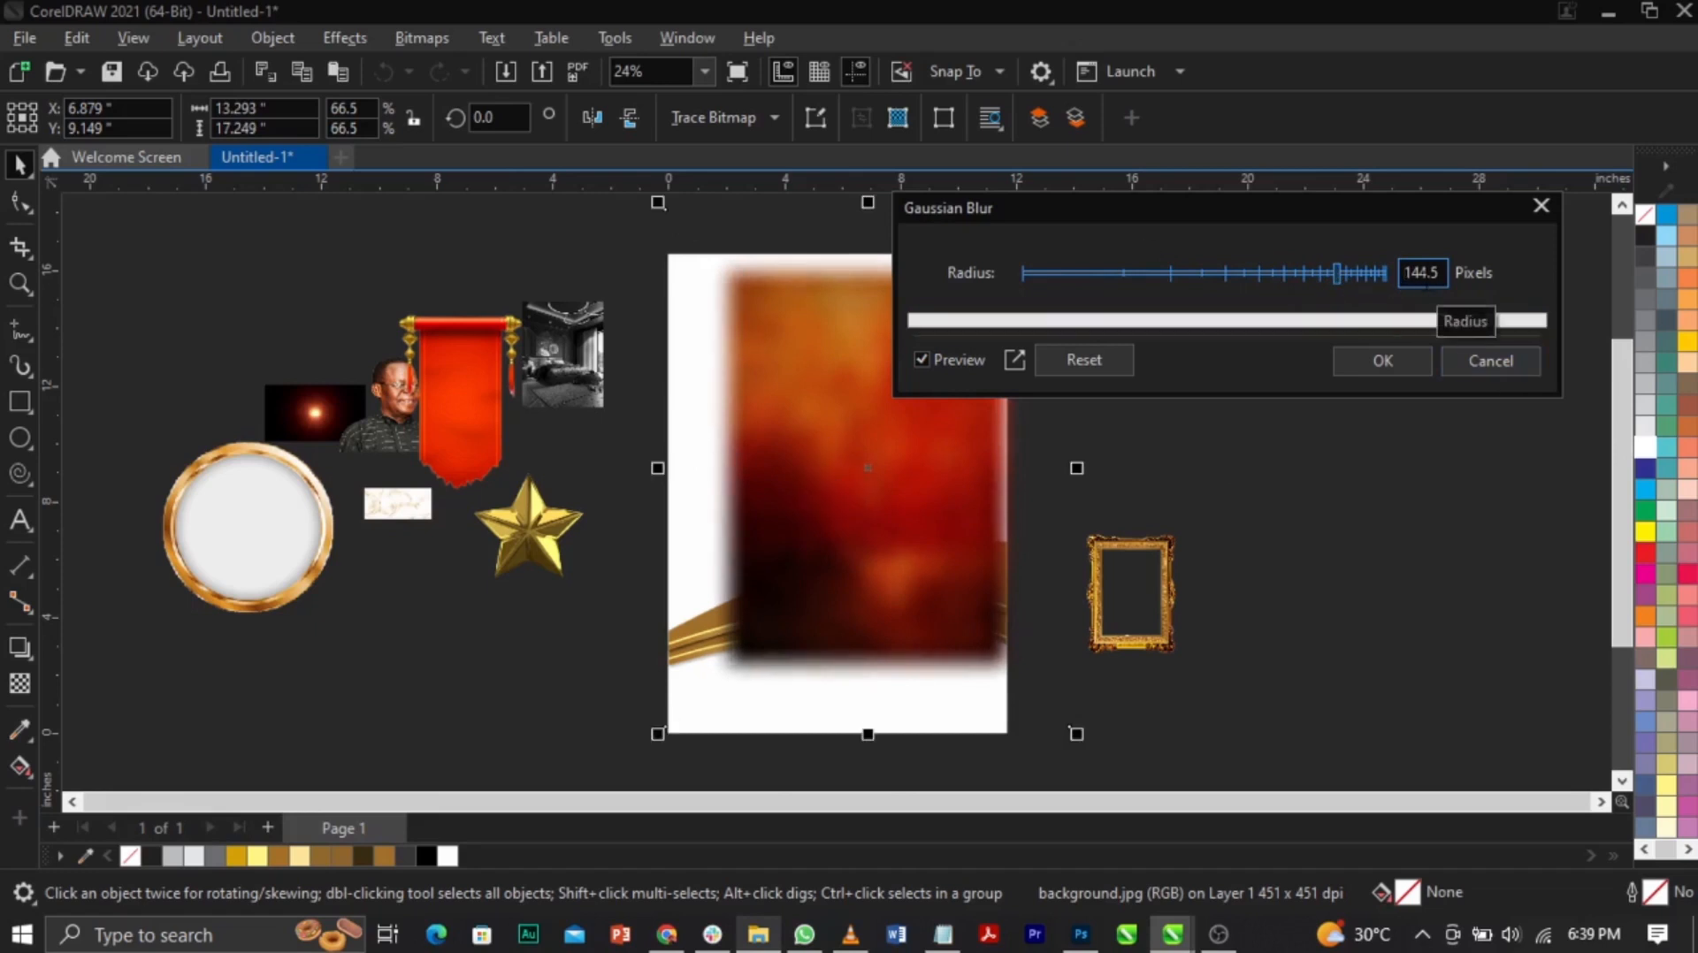
click(1381, 361)
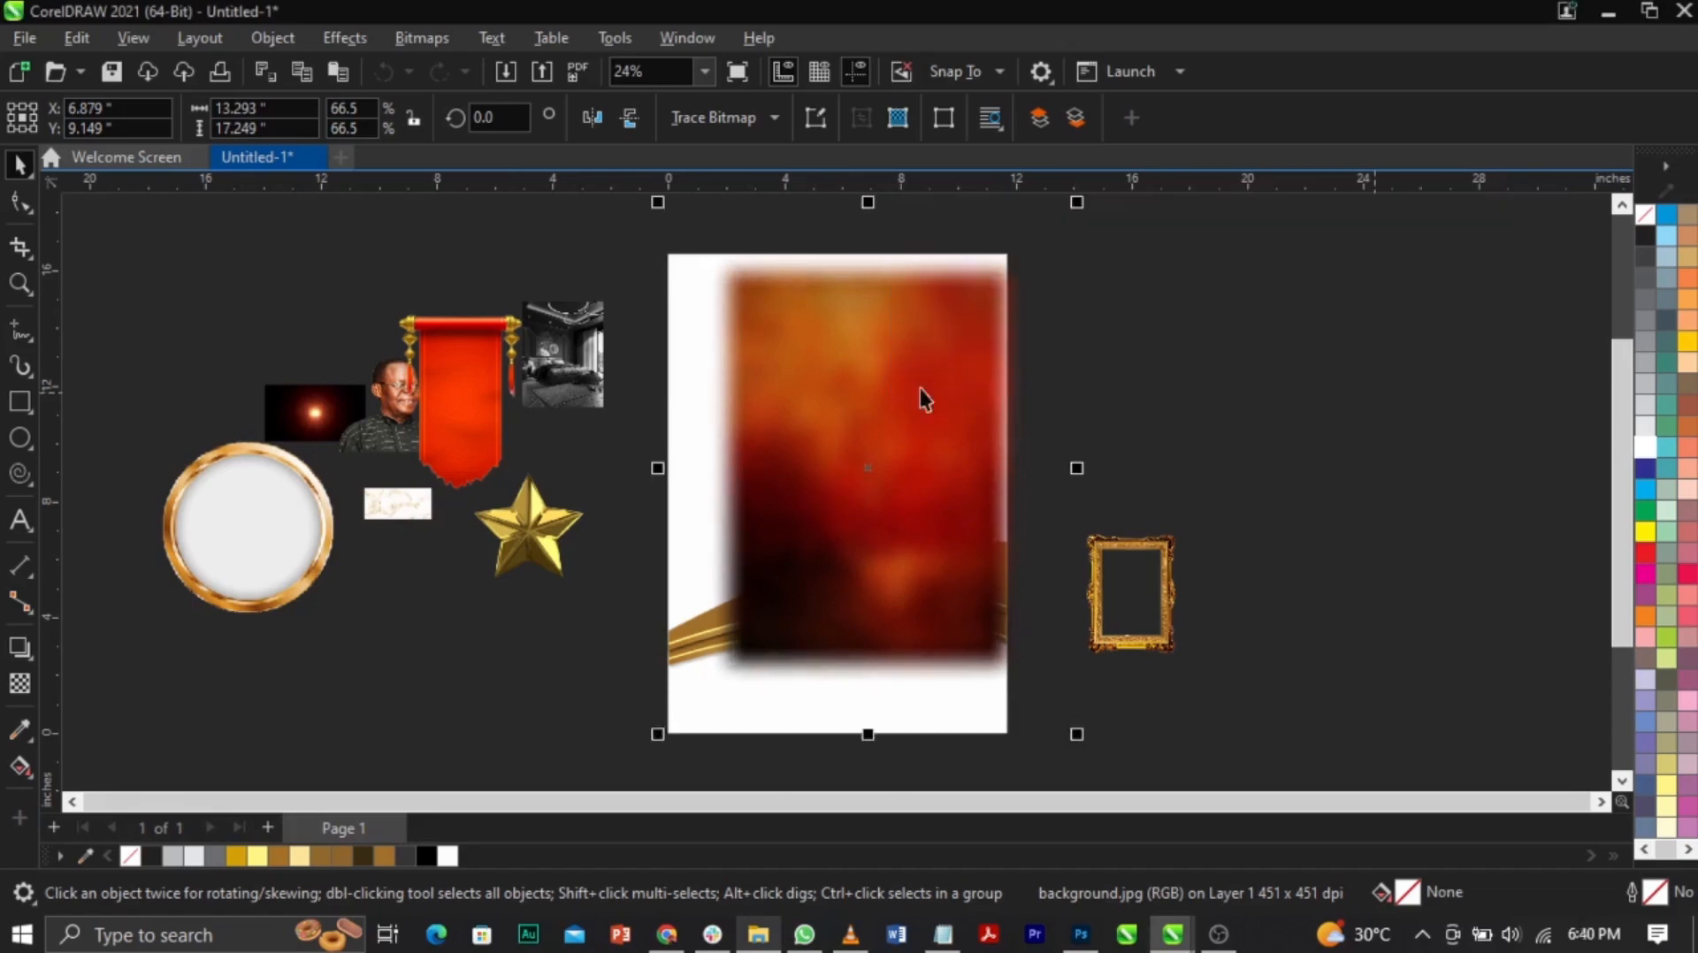
drag(841, 371, 1109, 375)
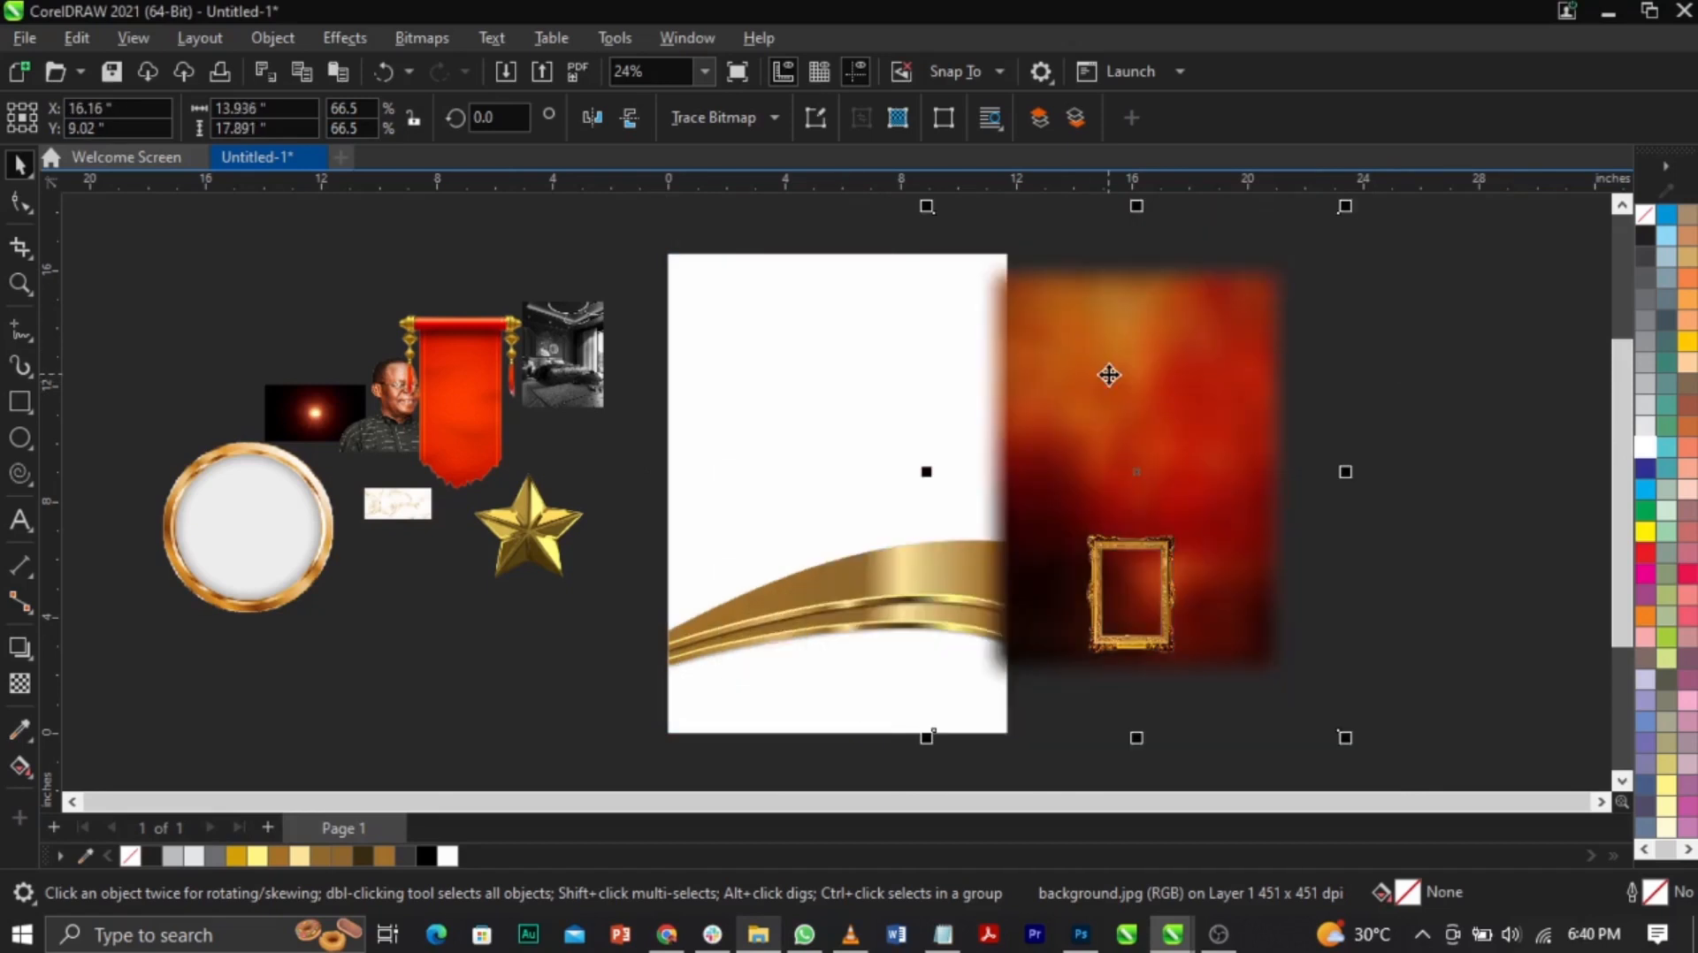
Step: PowerClip the blurred texture inside the white page panel holding the gold band
right_click(1109, 375)
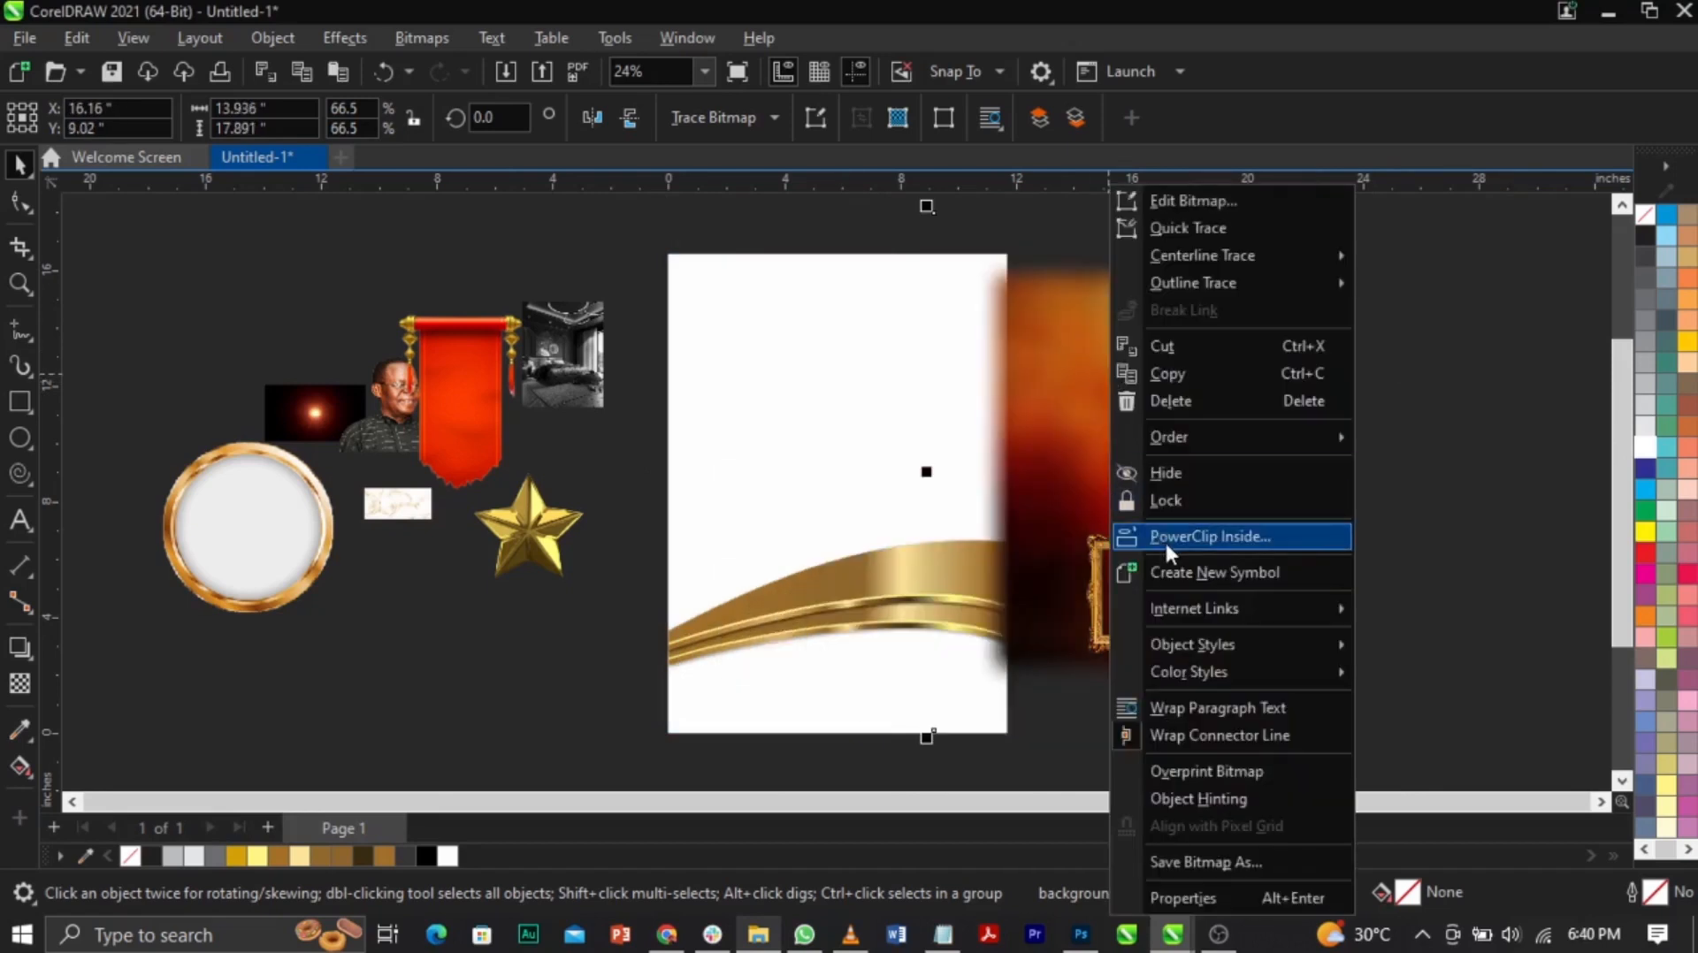
click(1165, 537)
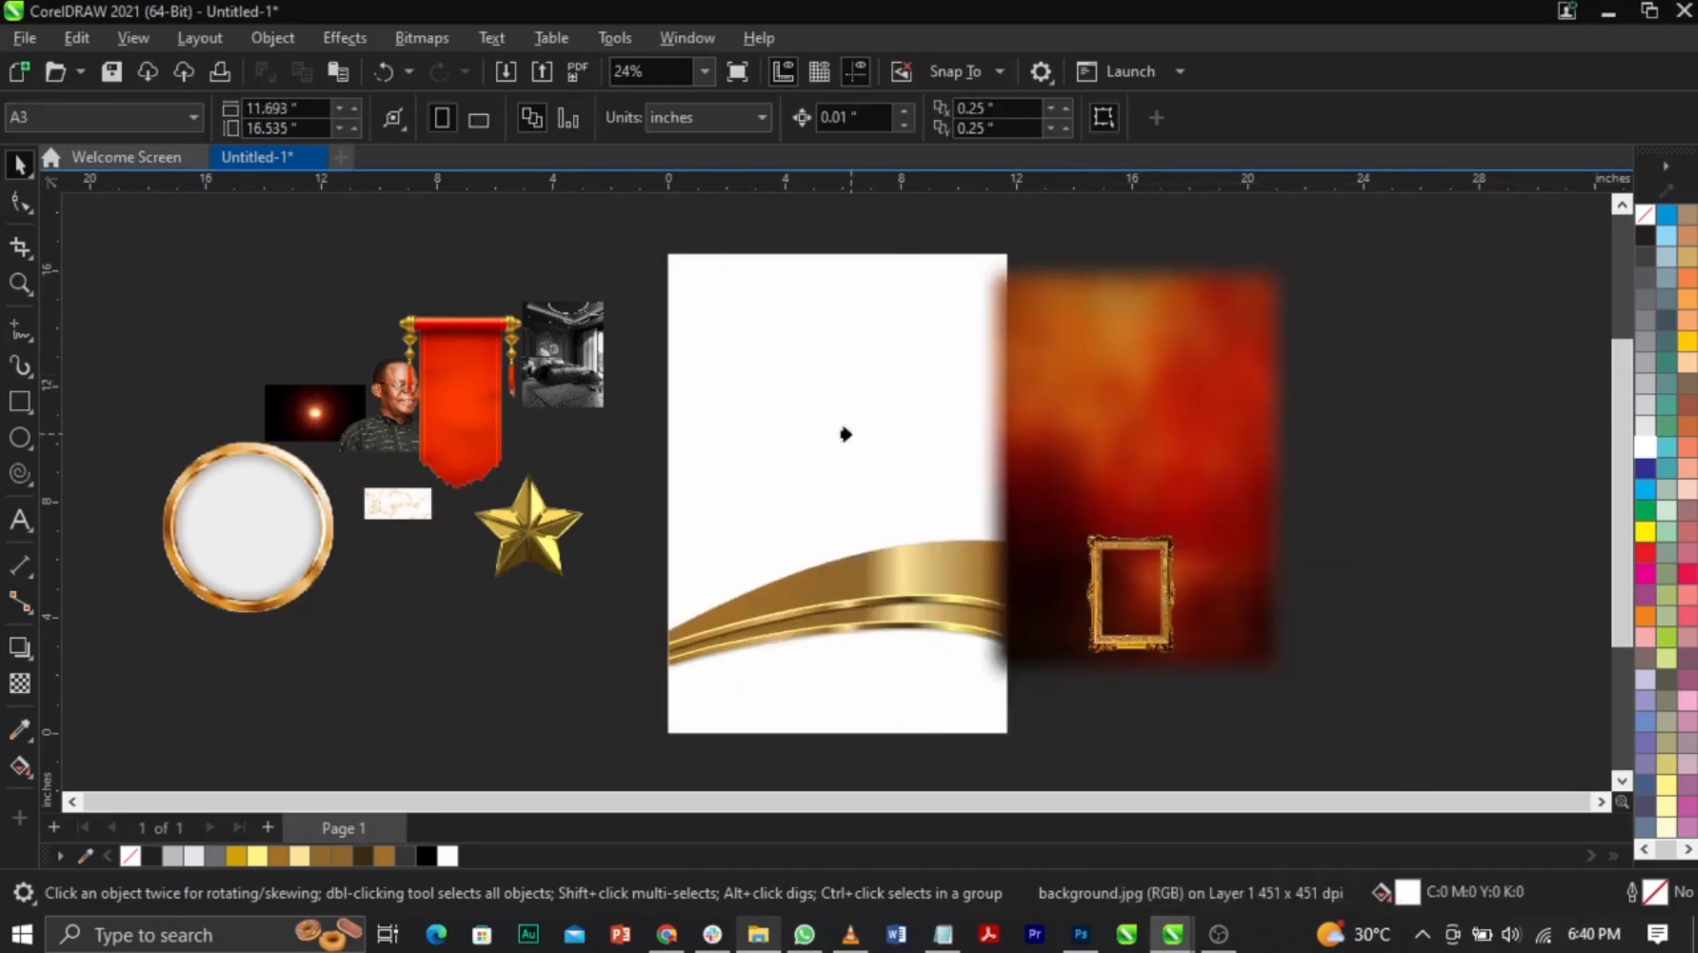
click(708, 459)
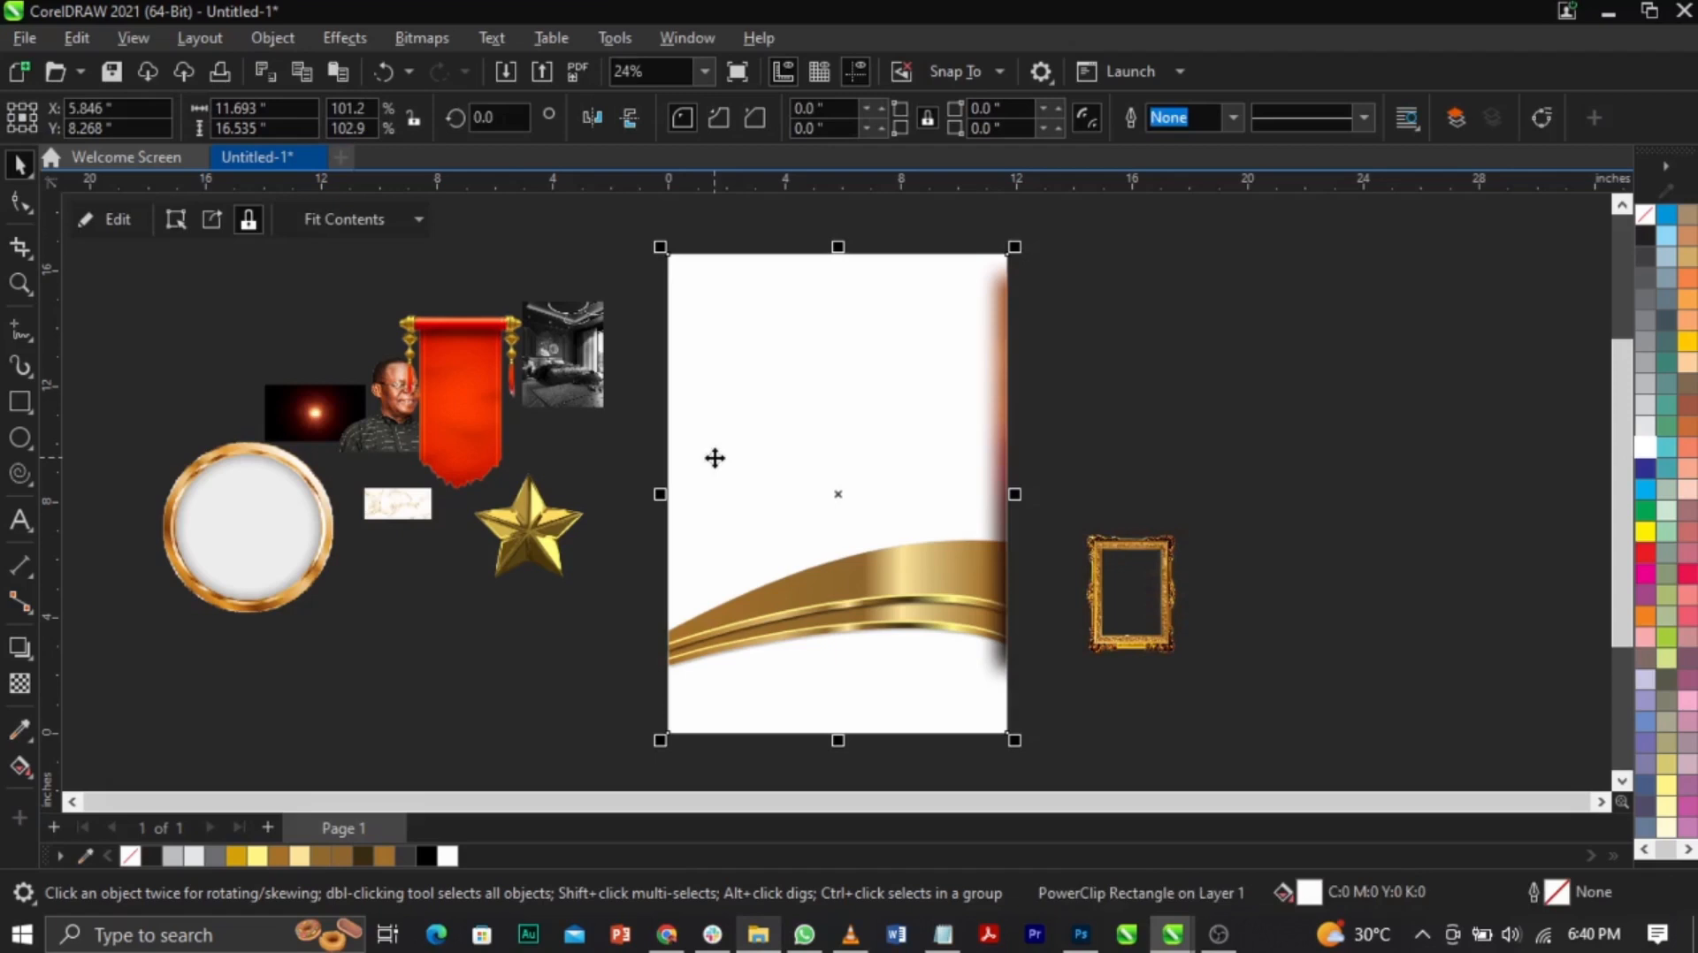
click(1021, 434)
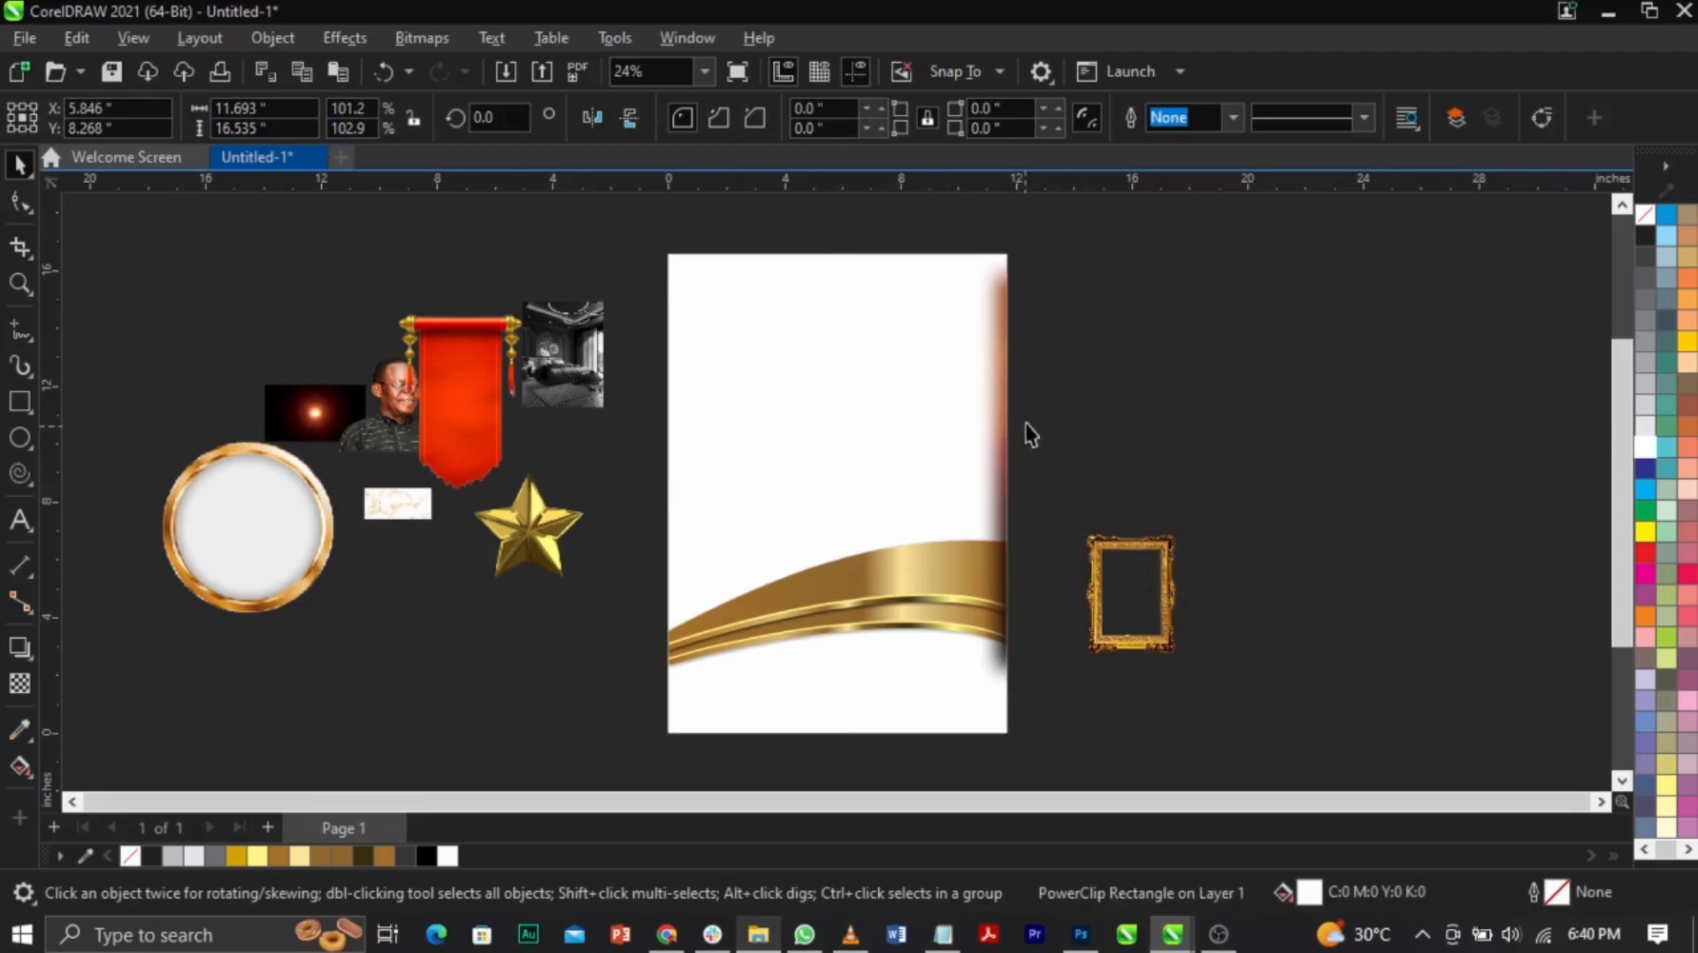
click(1001, 391)
click(1084, 422)
click(990, 396)
click(915, 396)
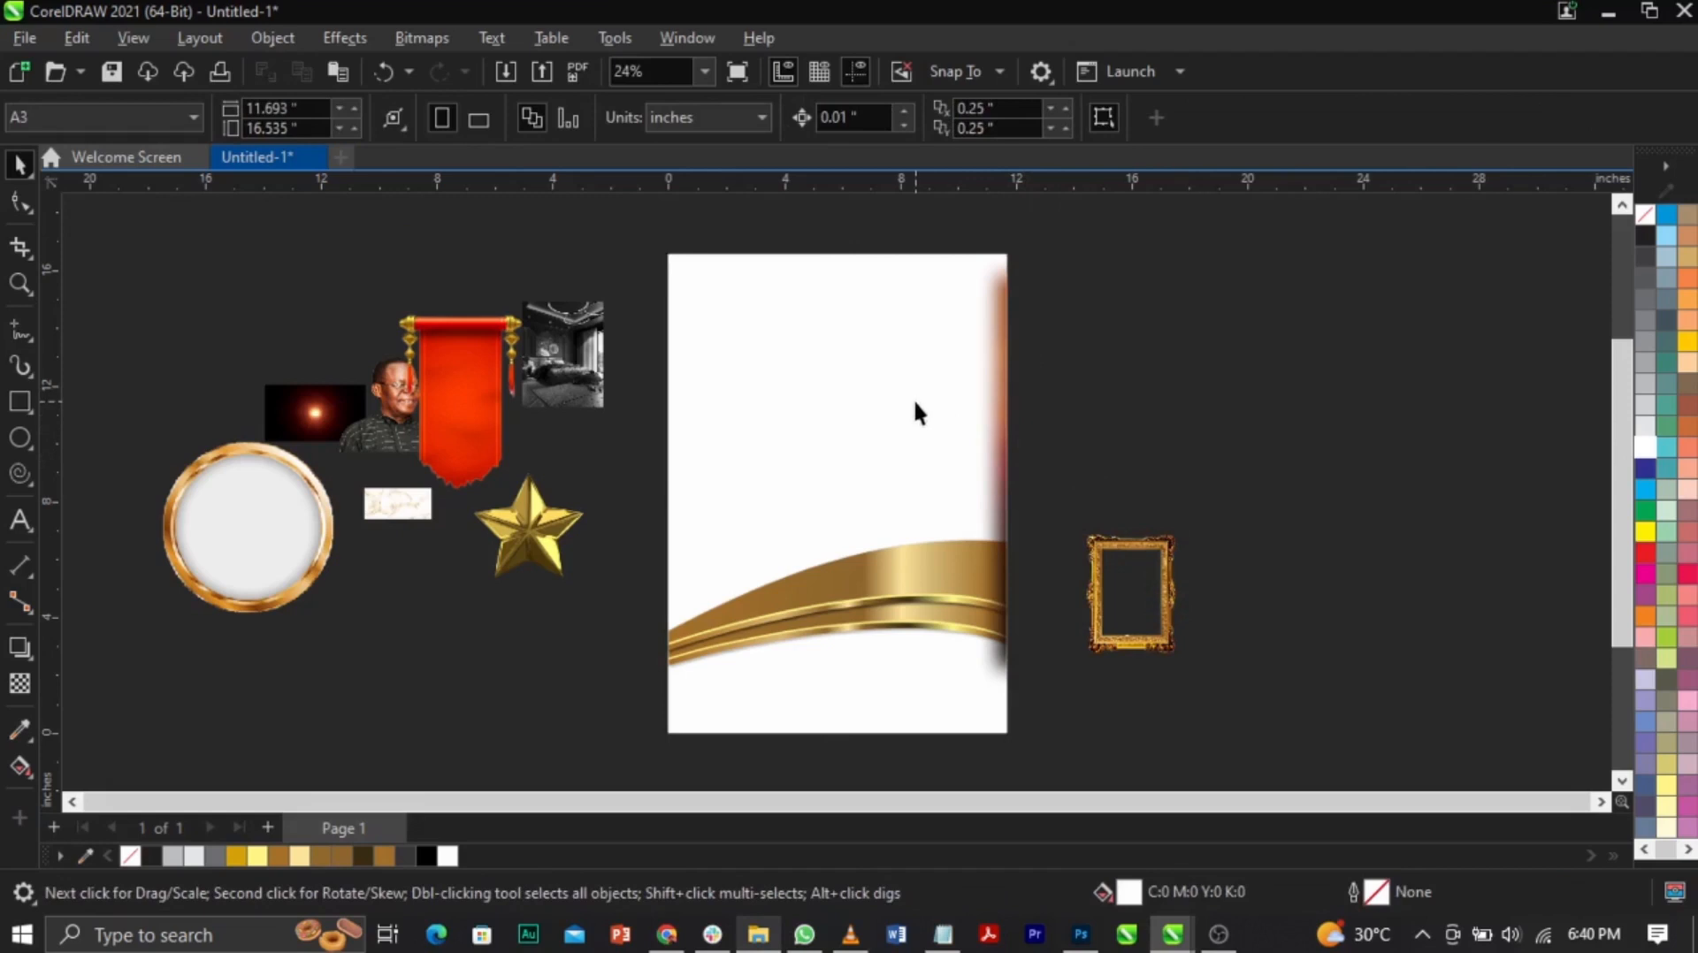
Step: Edit the panel's PowerClip, enlarge the texture to cover the page, and send it to back
right_click(914, 400)
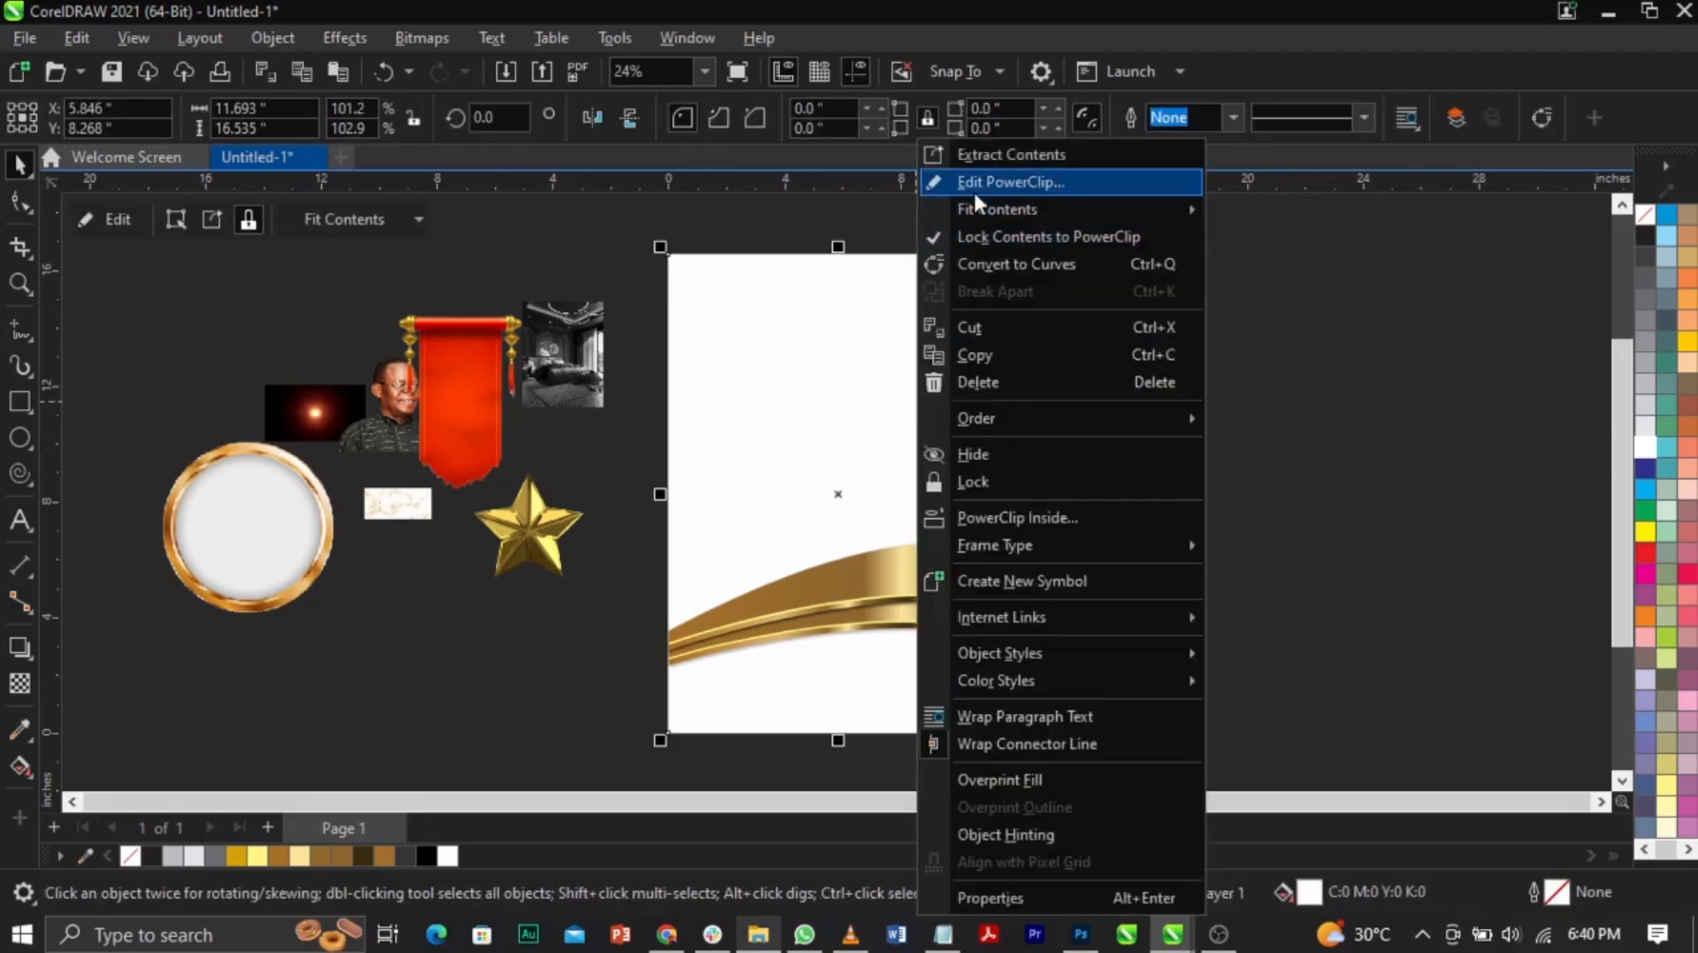
click(976, 183)
click(1091, 469)
drag(1091, 468, 951, 397)
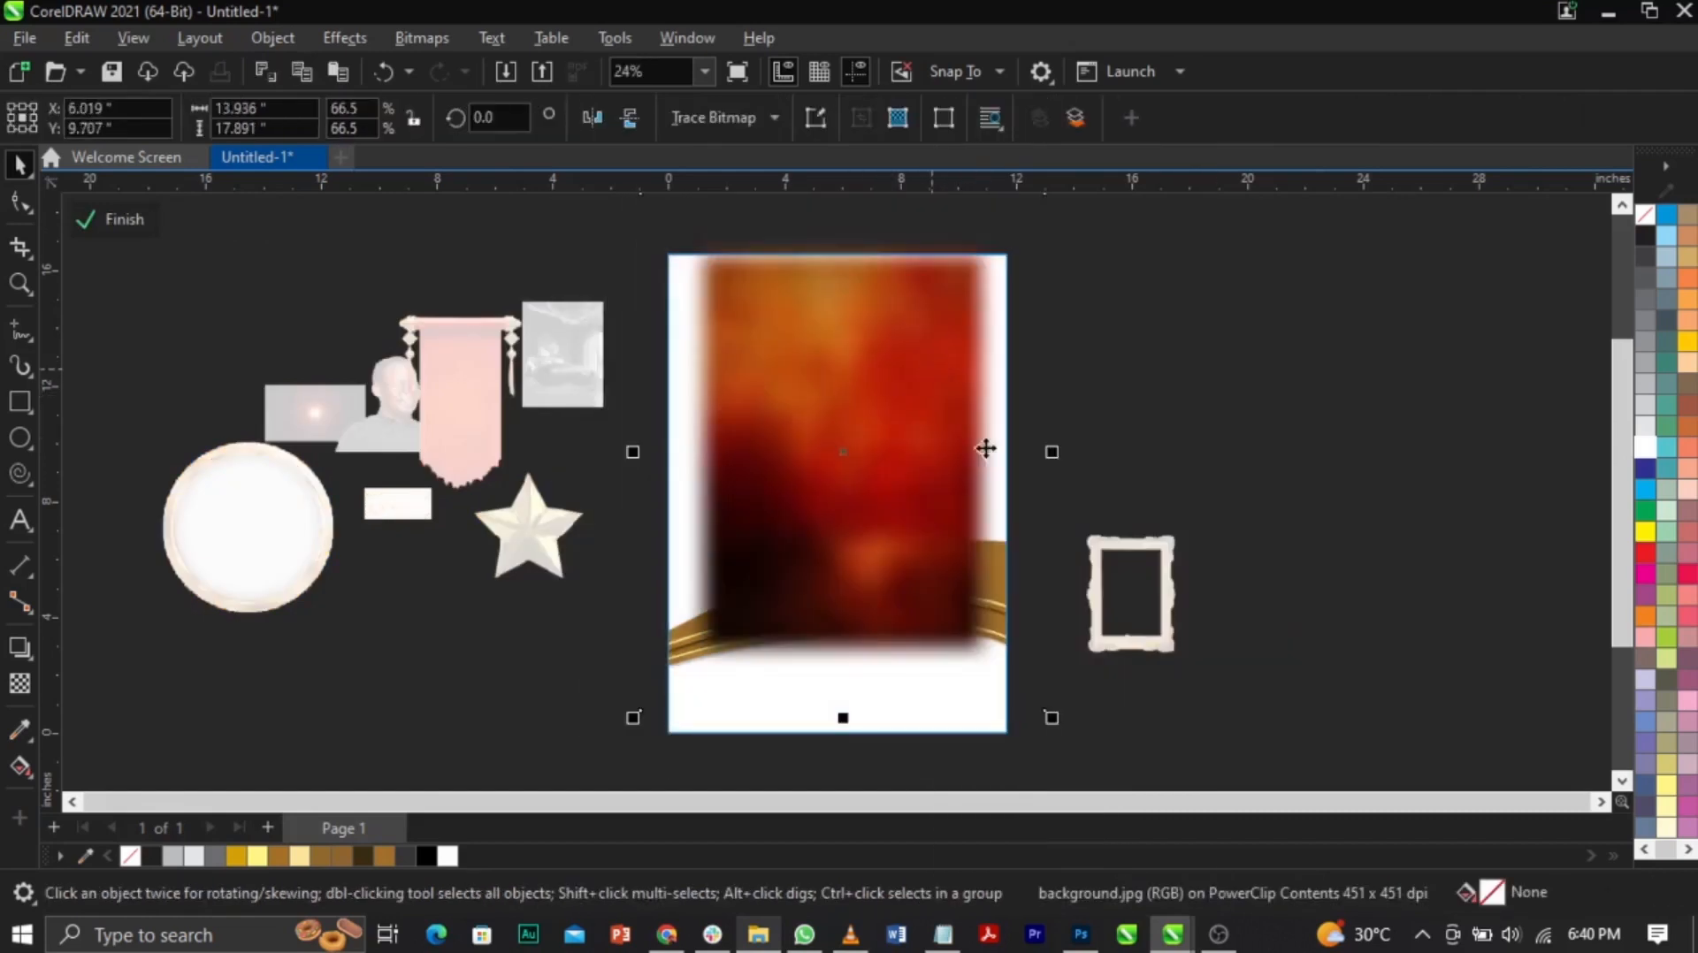
drag(1052, 717, 1129, 777)
drag(1054, 588, 1053, 580)
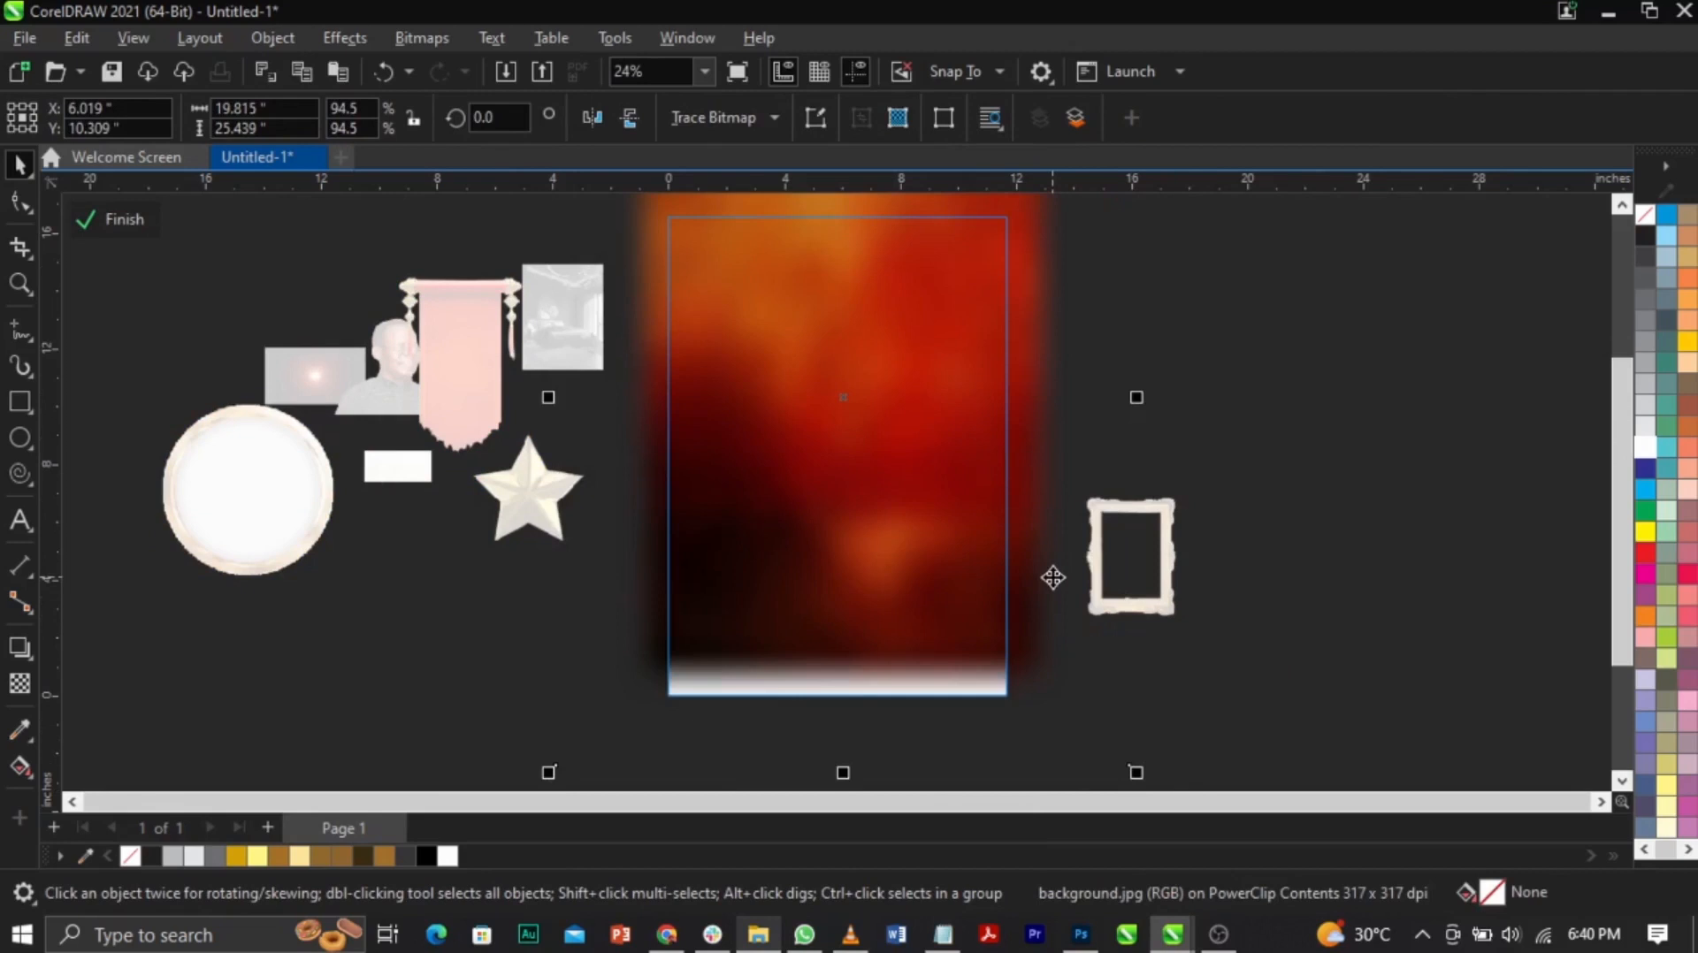
key(shift+Page_Down)
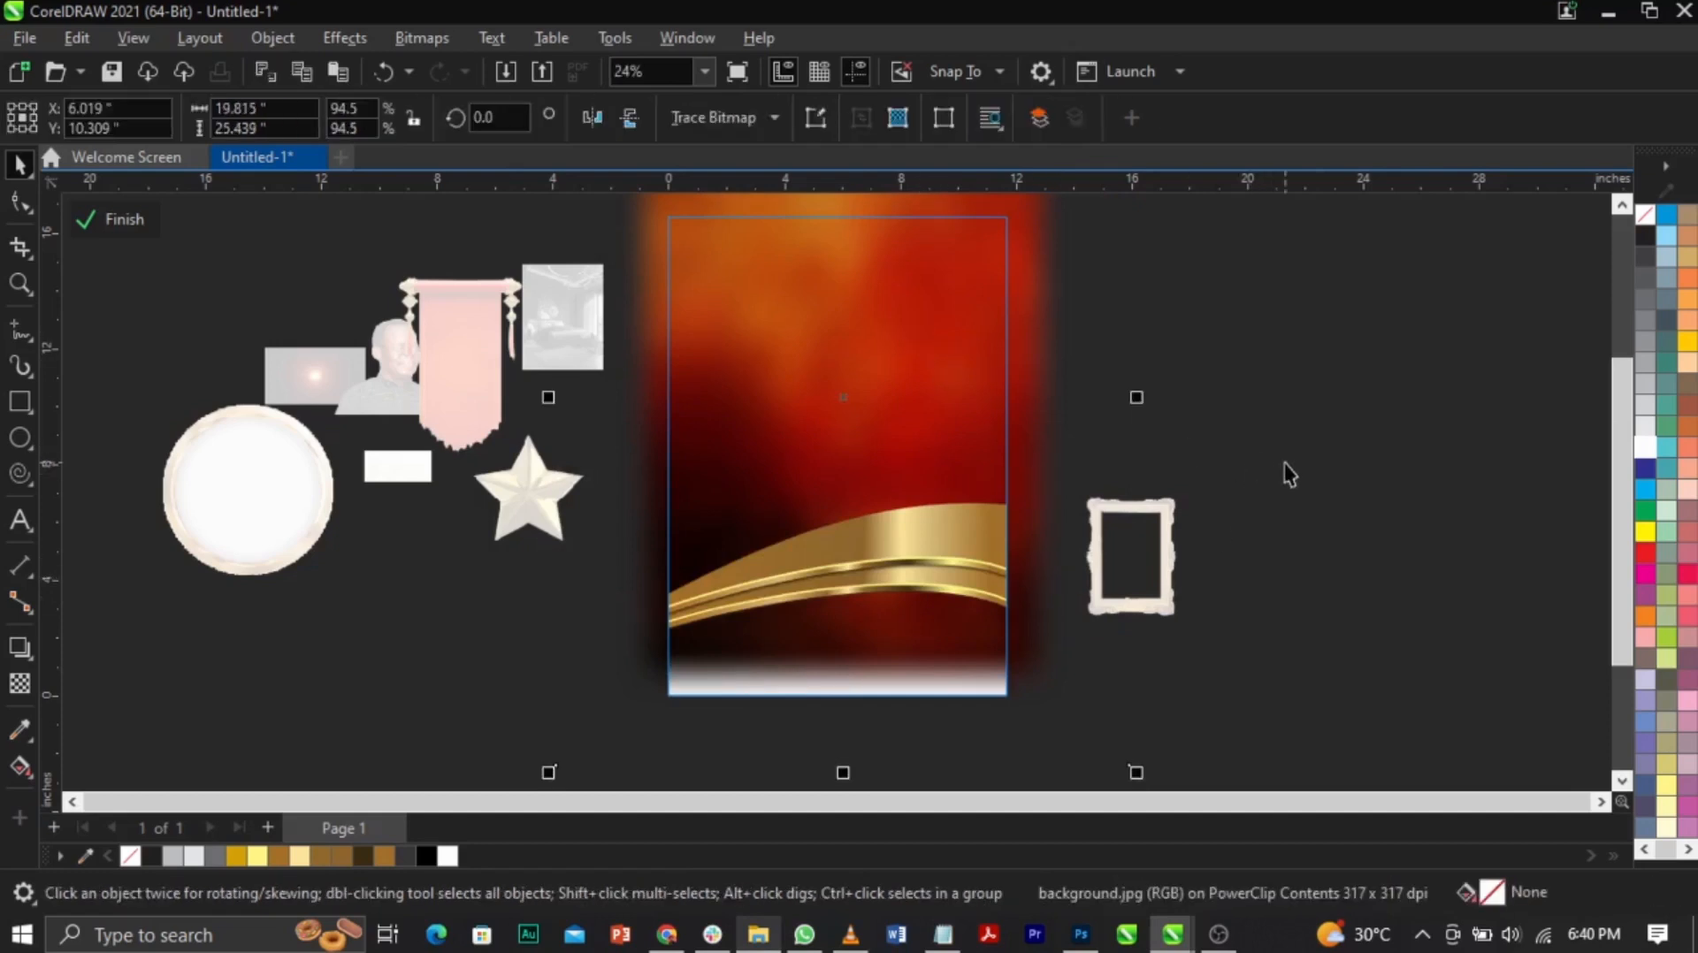
click(1256, 462)
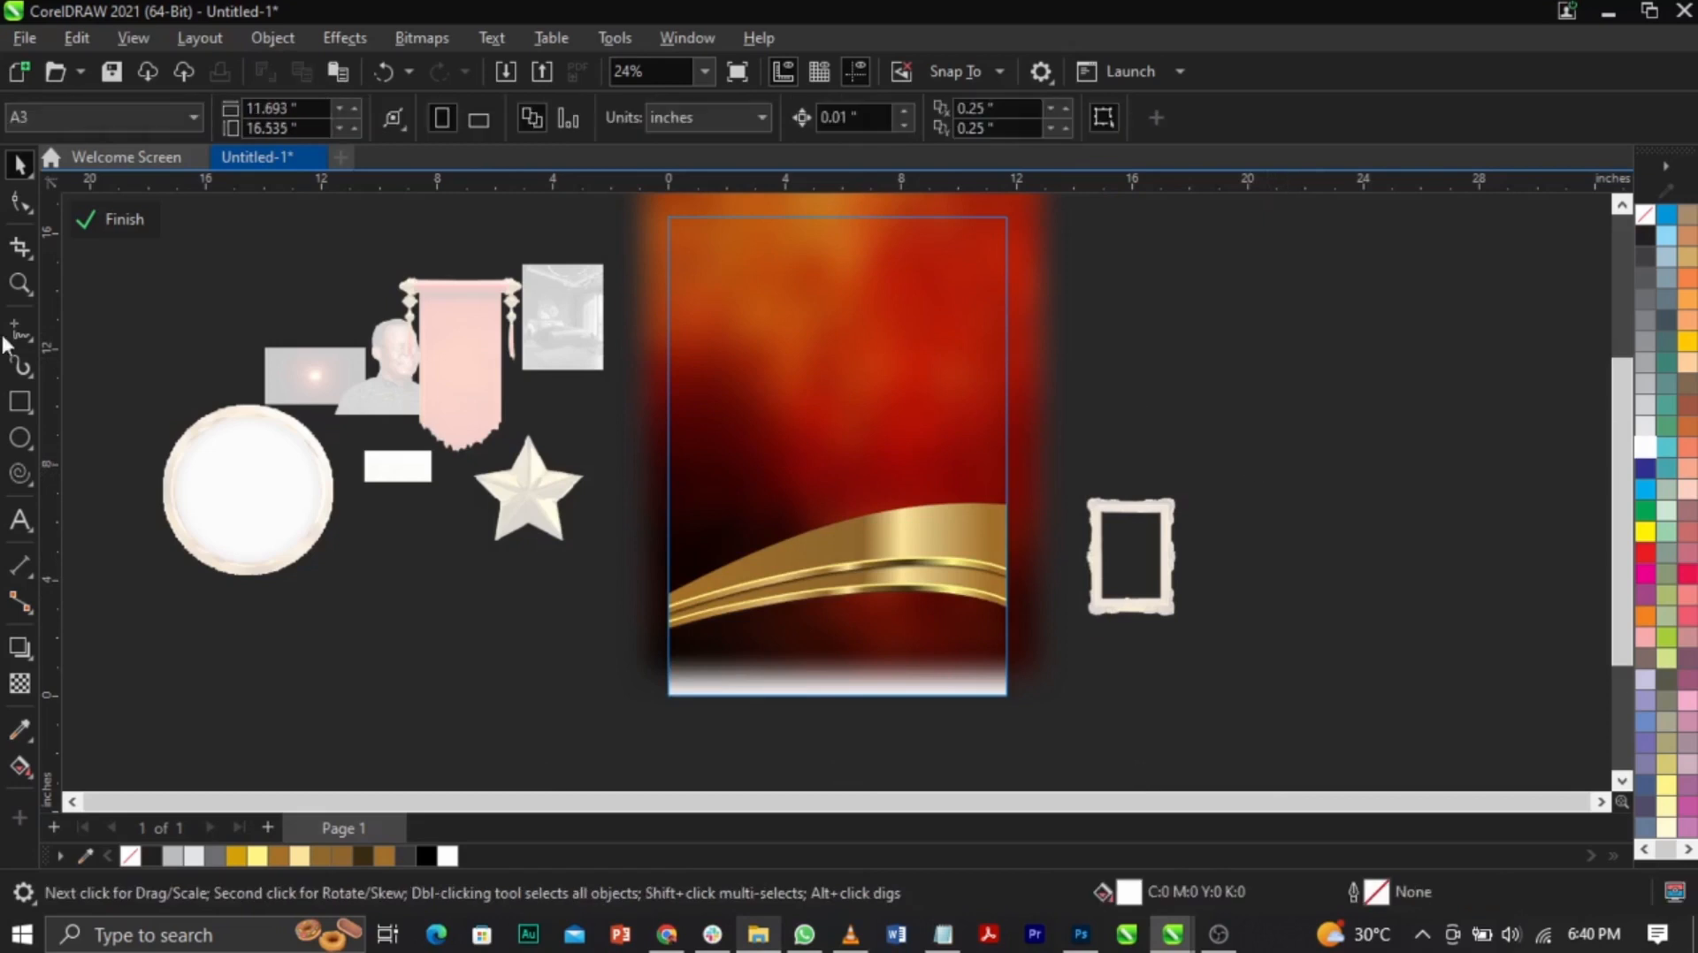
Step: Draw a rectangle over the lower page, stretch its top to the gold wave, and convert it to curves
click(22, 403)
drag(667, 601, 1042, 704)
key(z)
drag(513, 370, 1146, 741)
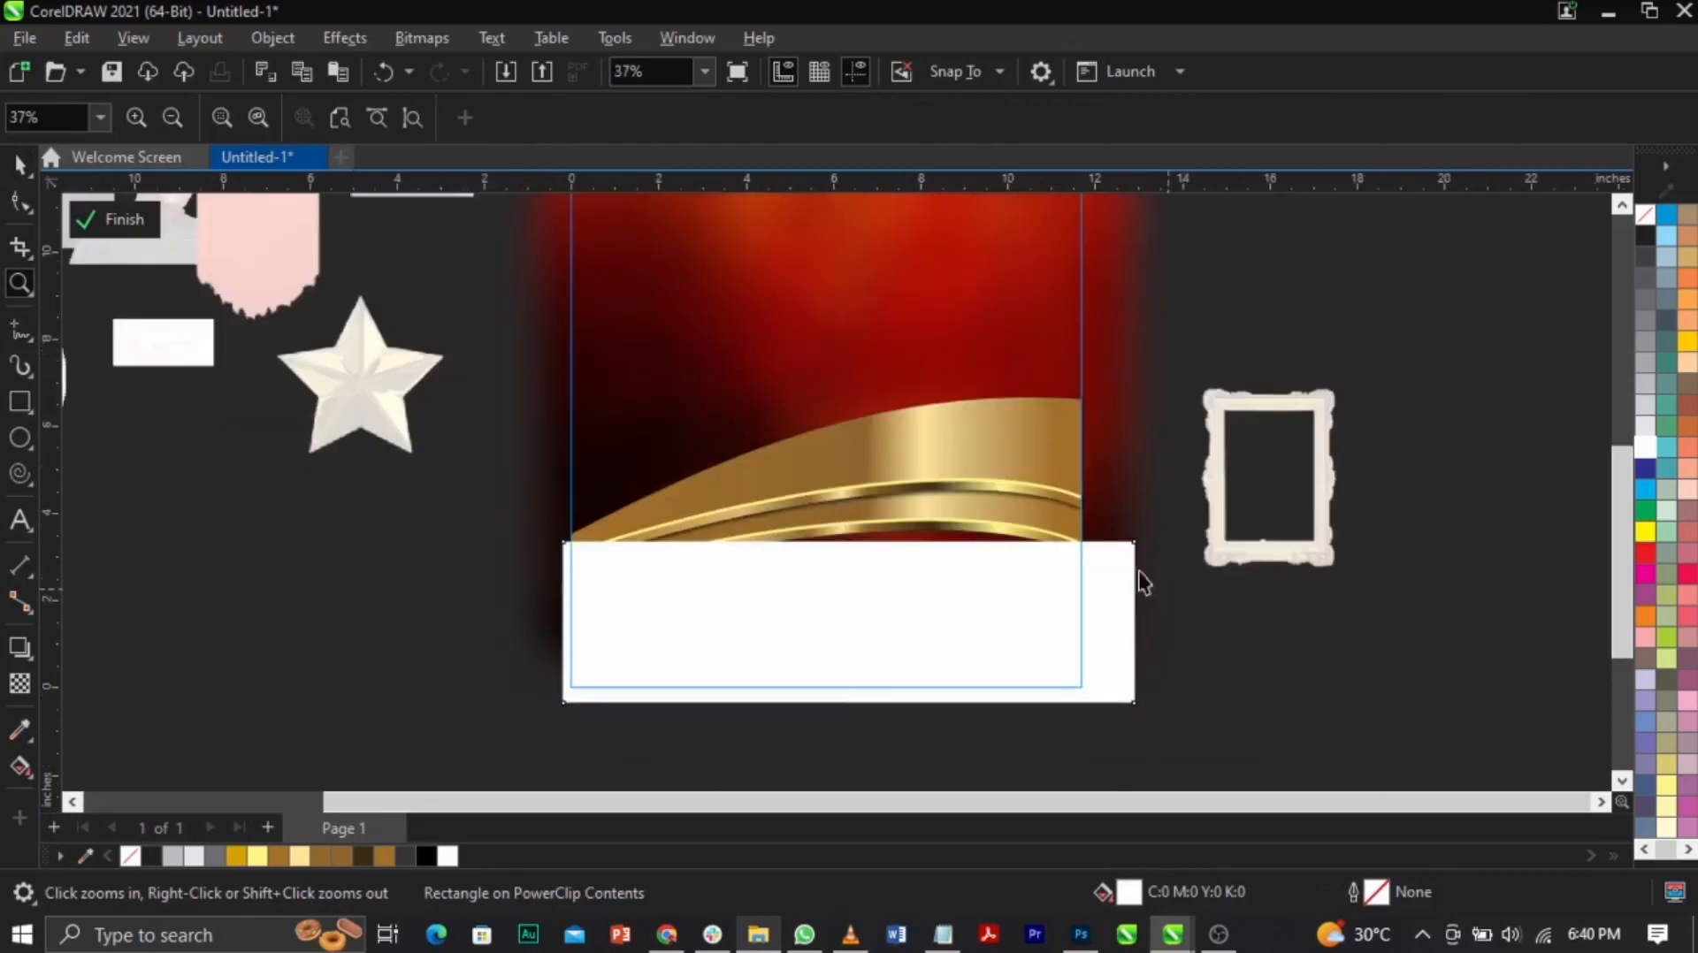
key(space)
drag(853, 538, 851, 492)
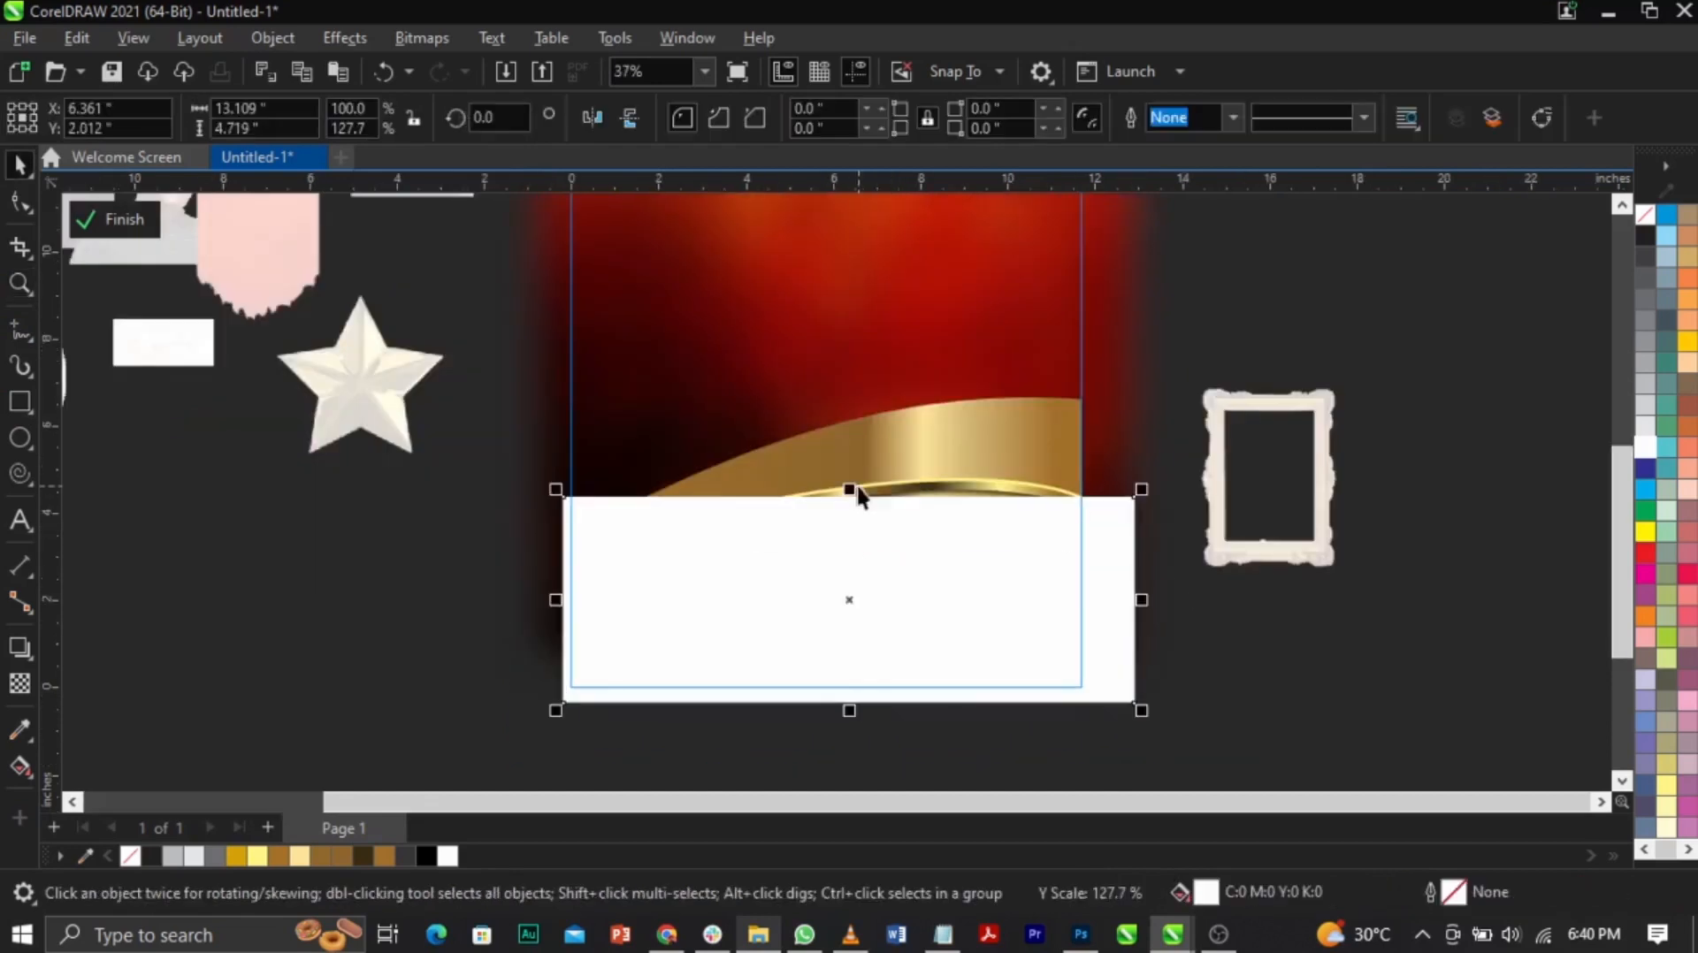
click(25, 202)
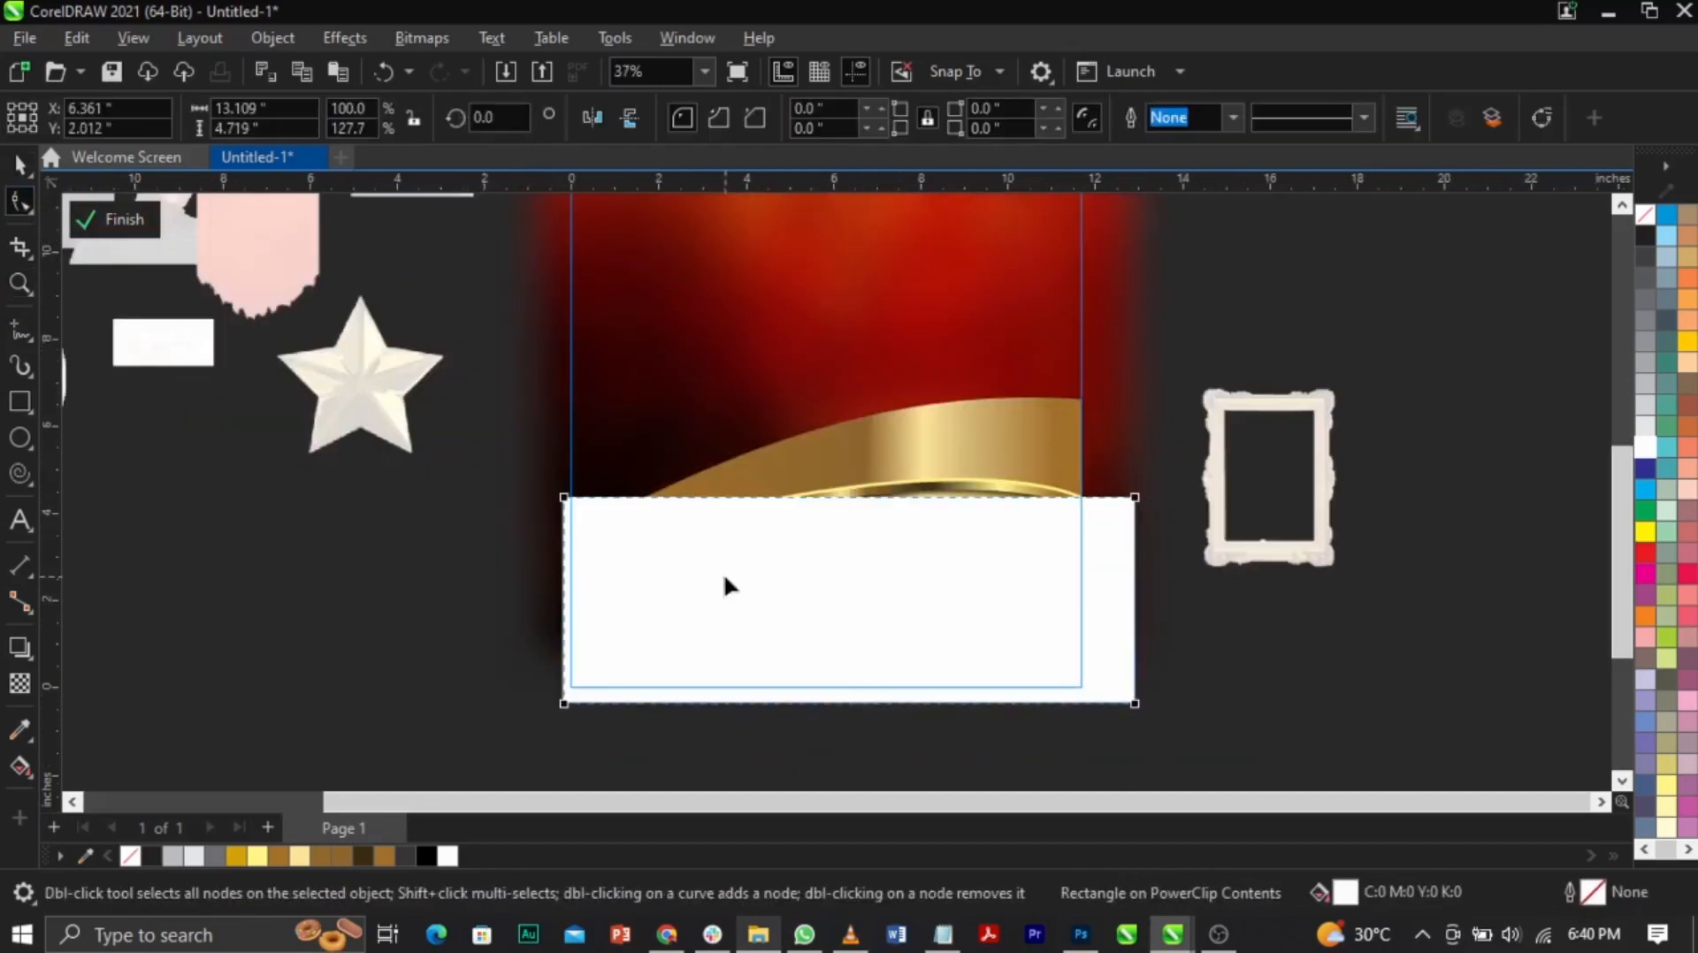
right_click(970, 534)
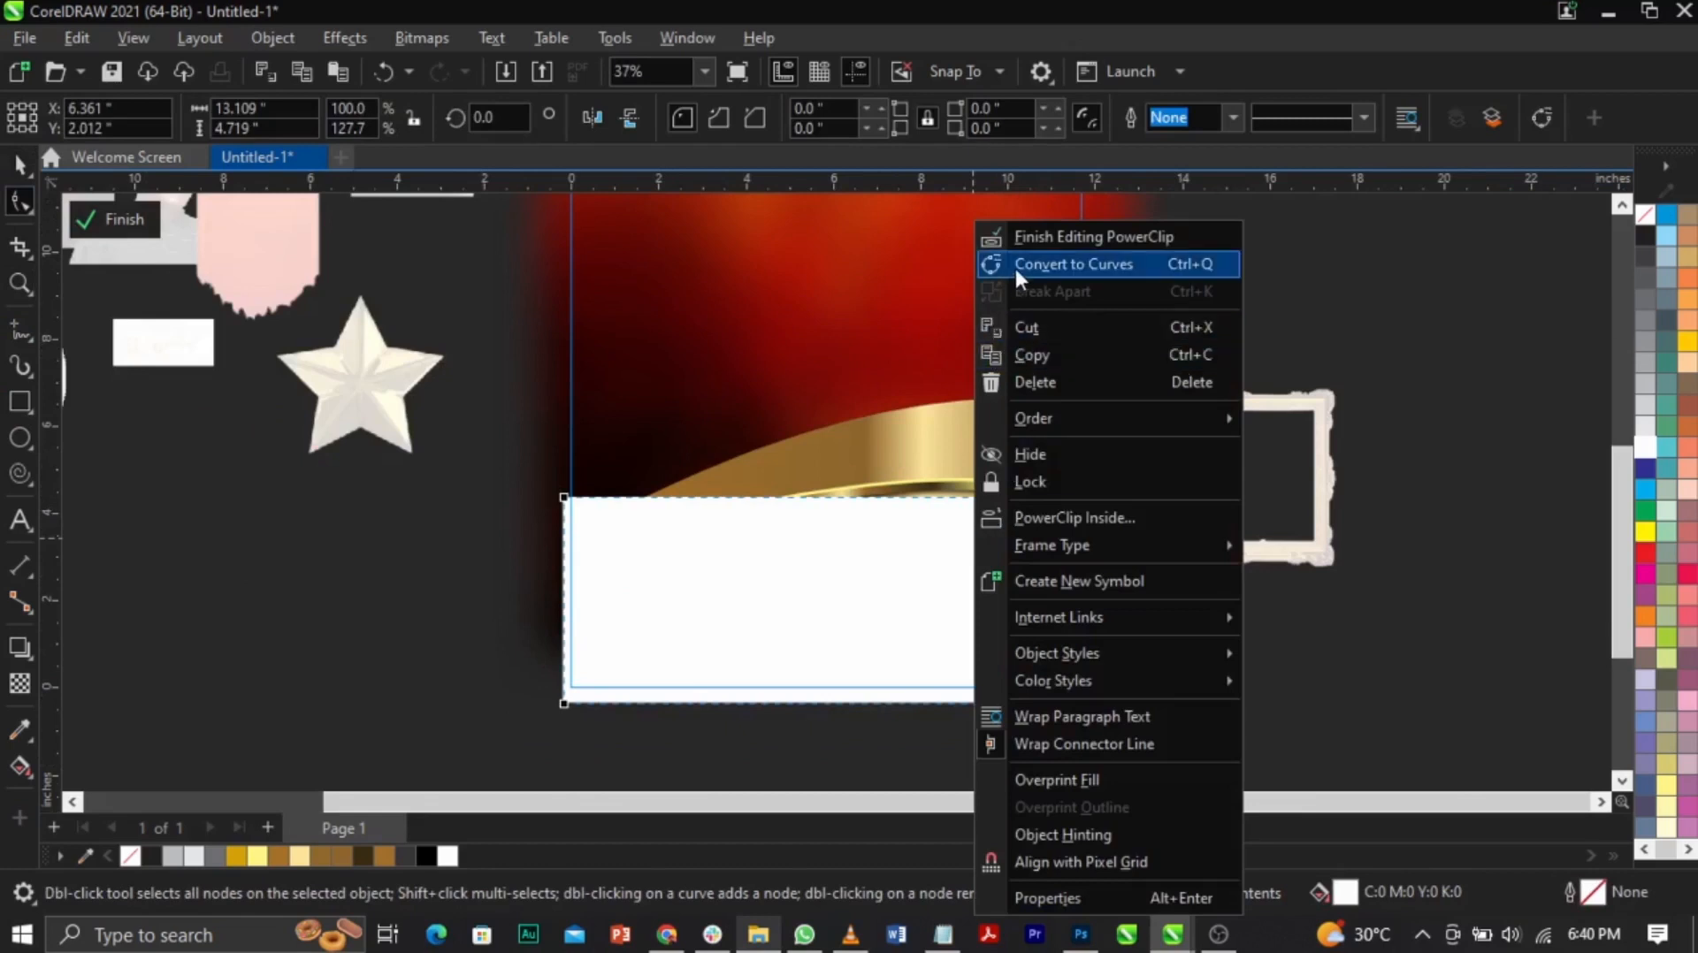
click(1015, 265)
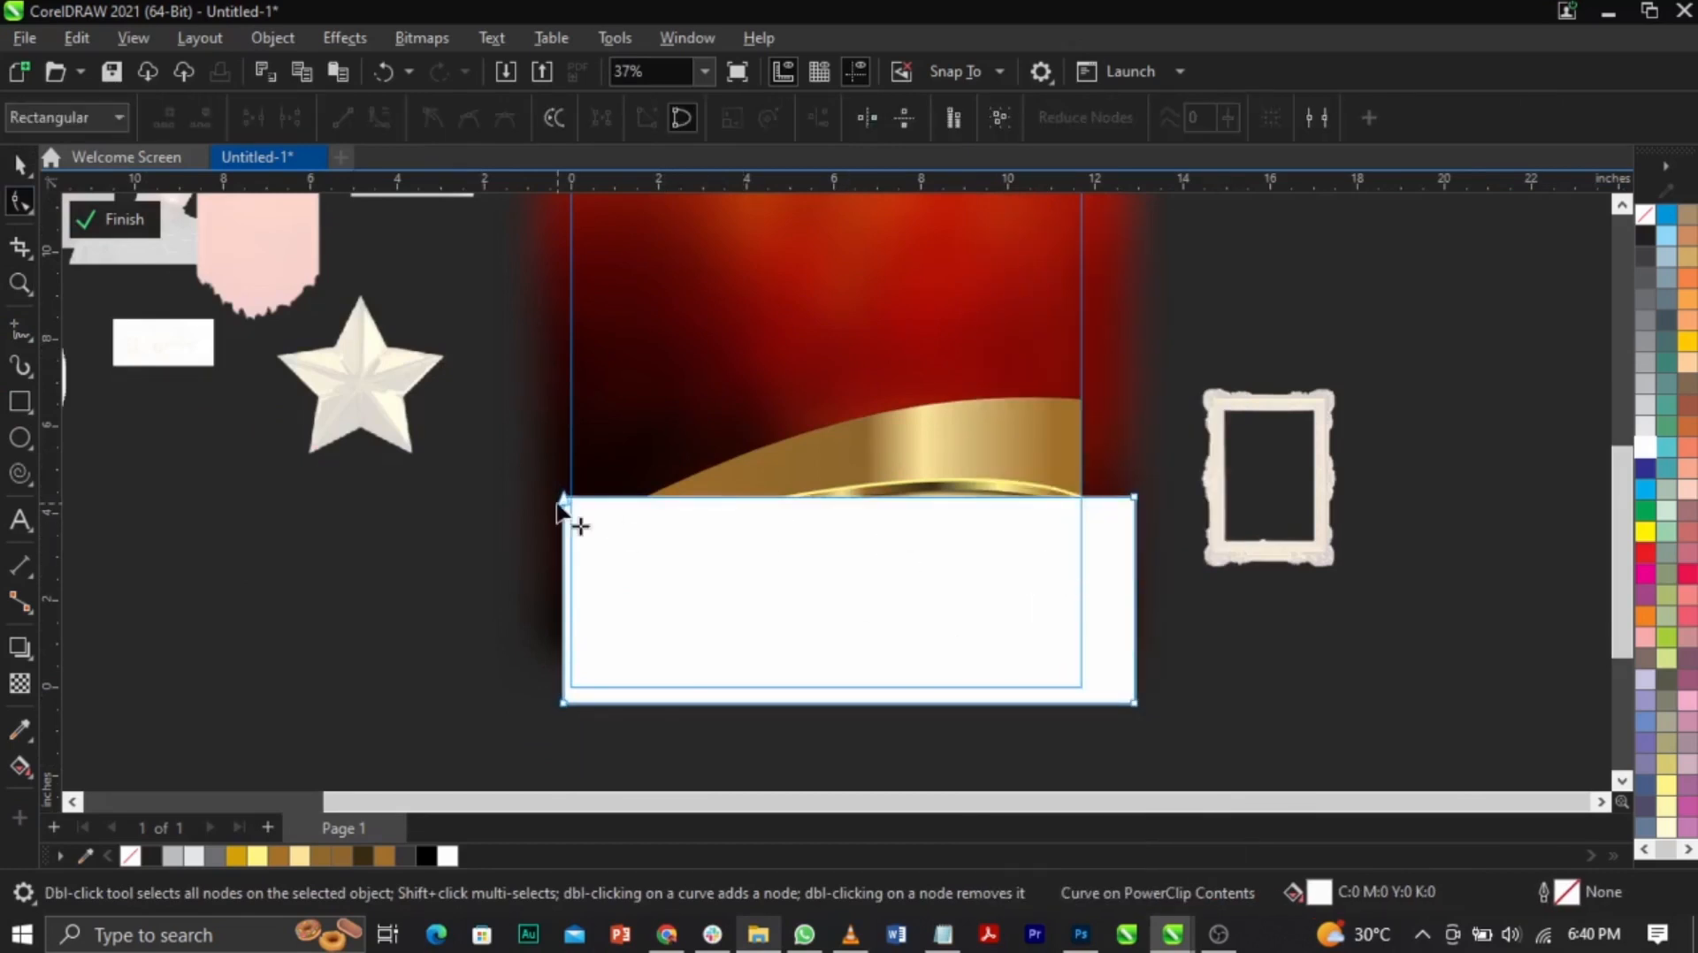
Step: Bring the gold band pieces in front of the white area
key(space)
click(1169, 422)
key(ctrl+z)
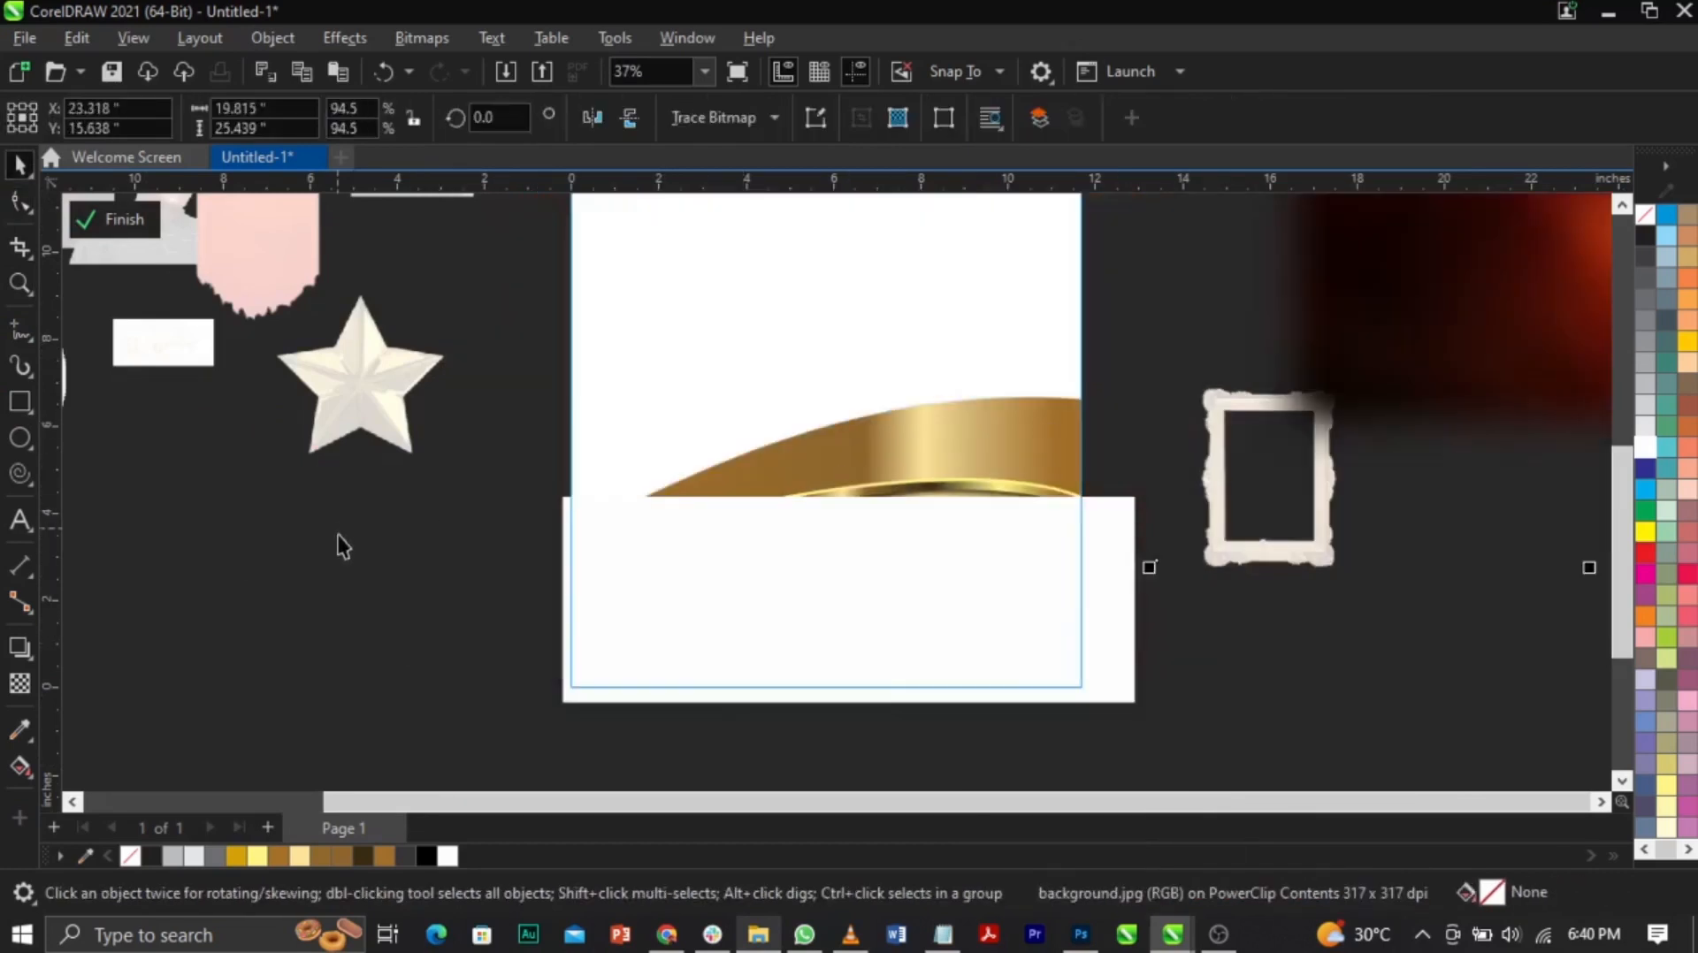
drag(1419, 303, 440, 674)
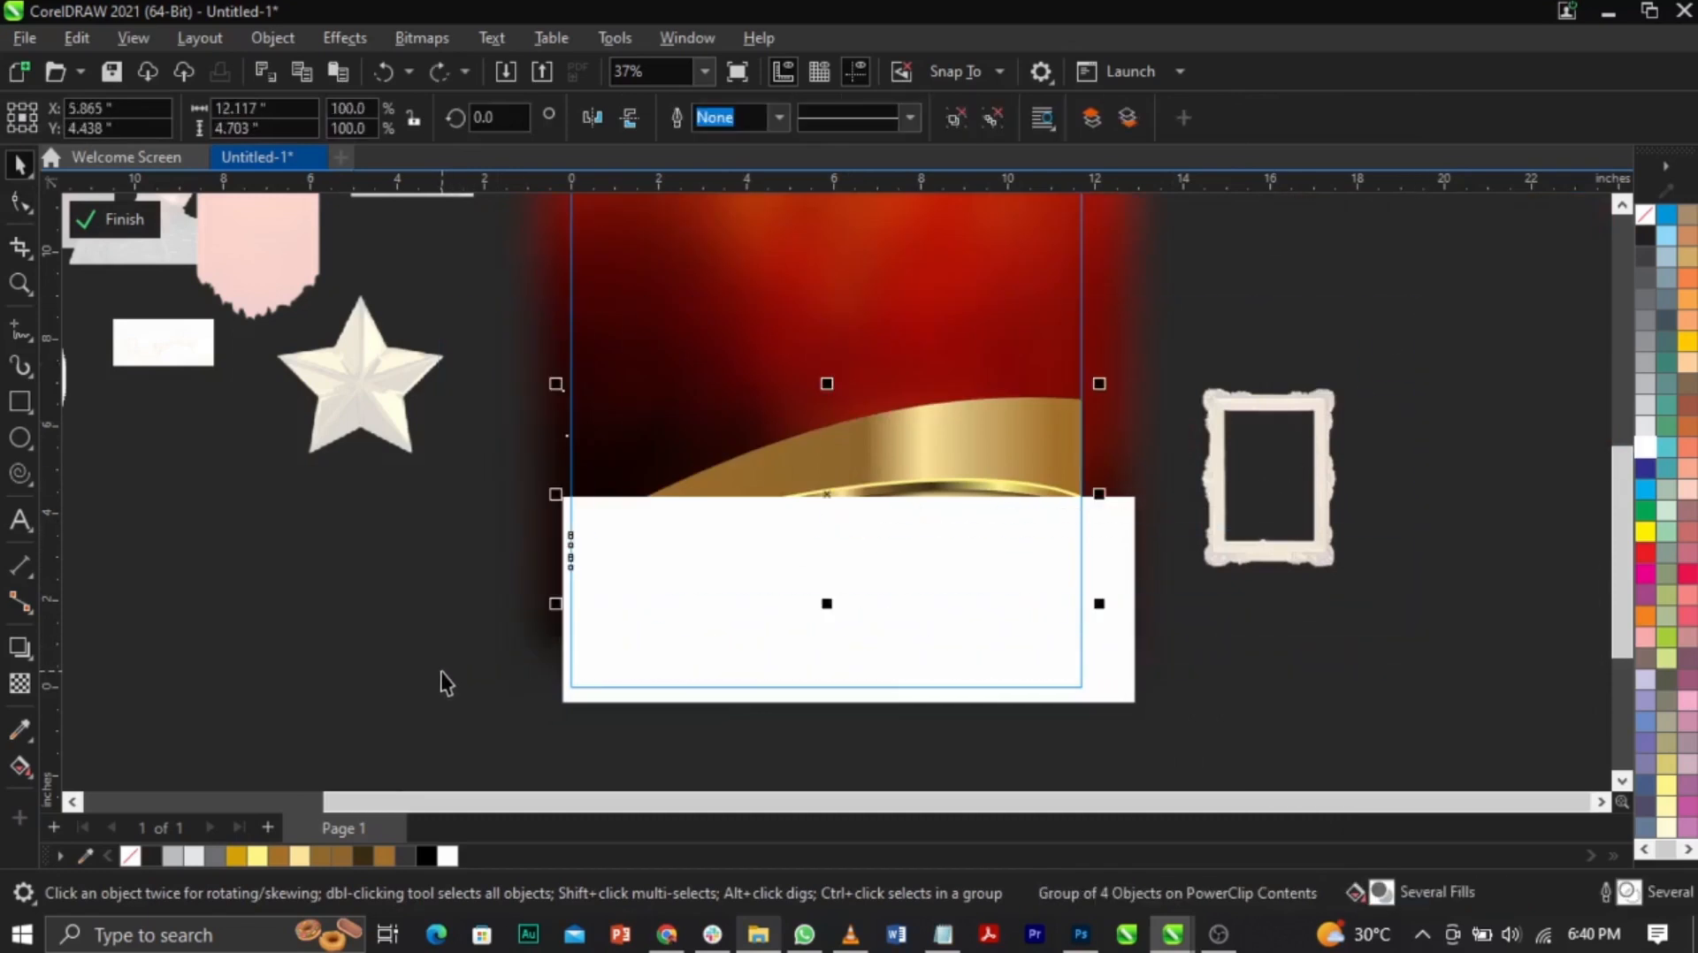
key(shift+Page_Up)
Step: Add a node on the white area's top edge and pull its corner down along the gold band
click(788, 694)
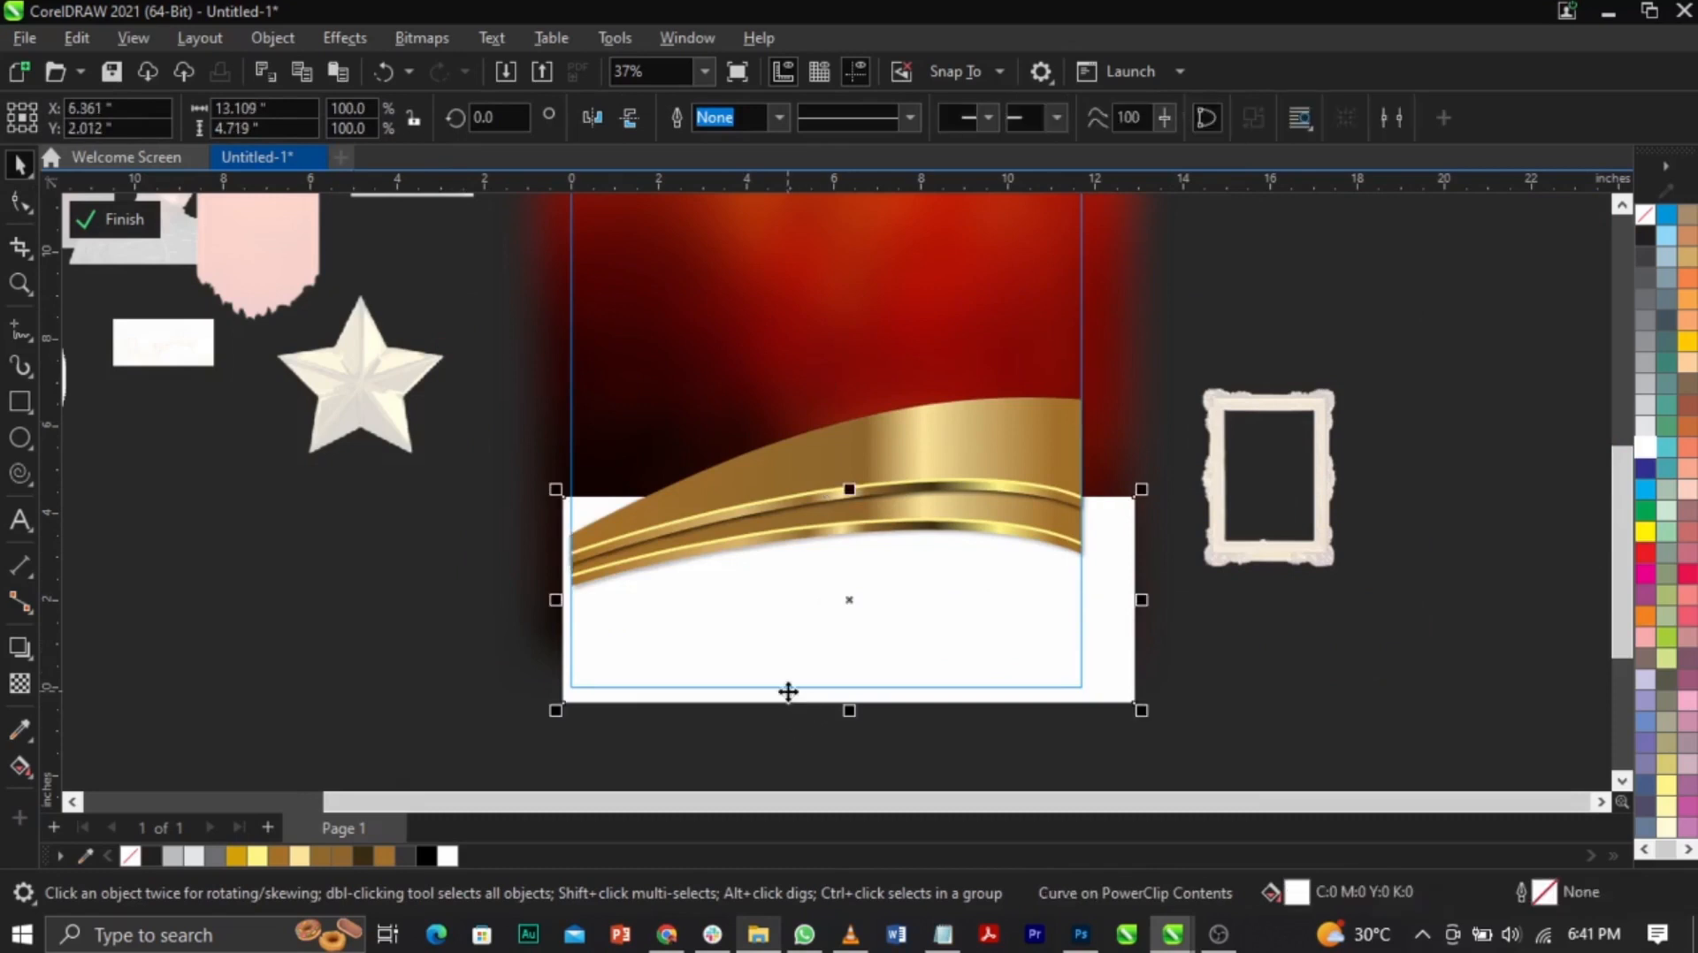
click(20, 201)
double_click(755, 497)
drag(568, 501, 563, 560)
Step: Finish editing the PowerClip contents and view the whole page
key(space)
click(1213, 639)
click(1103, 665)
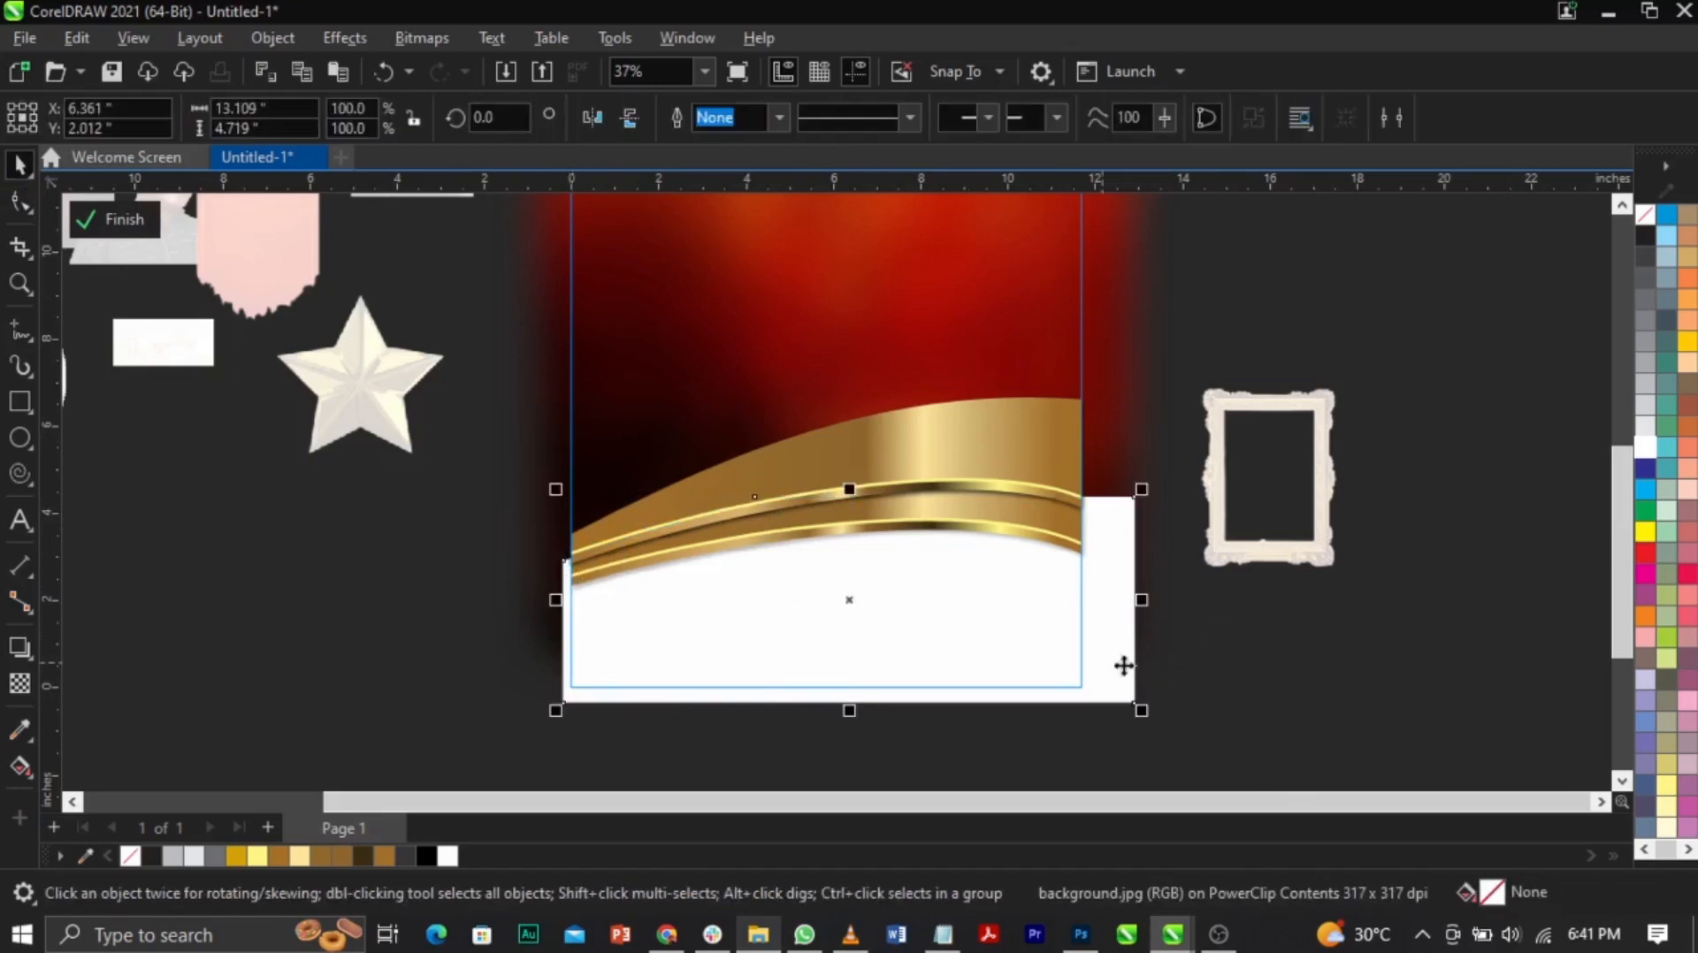
key(Escape)
click(118, 232)
key(Escape)
scroll(823, 442, down, 2)
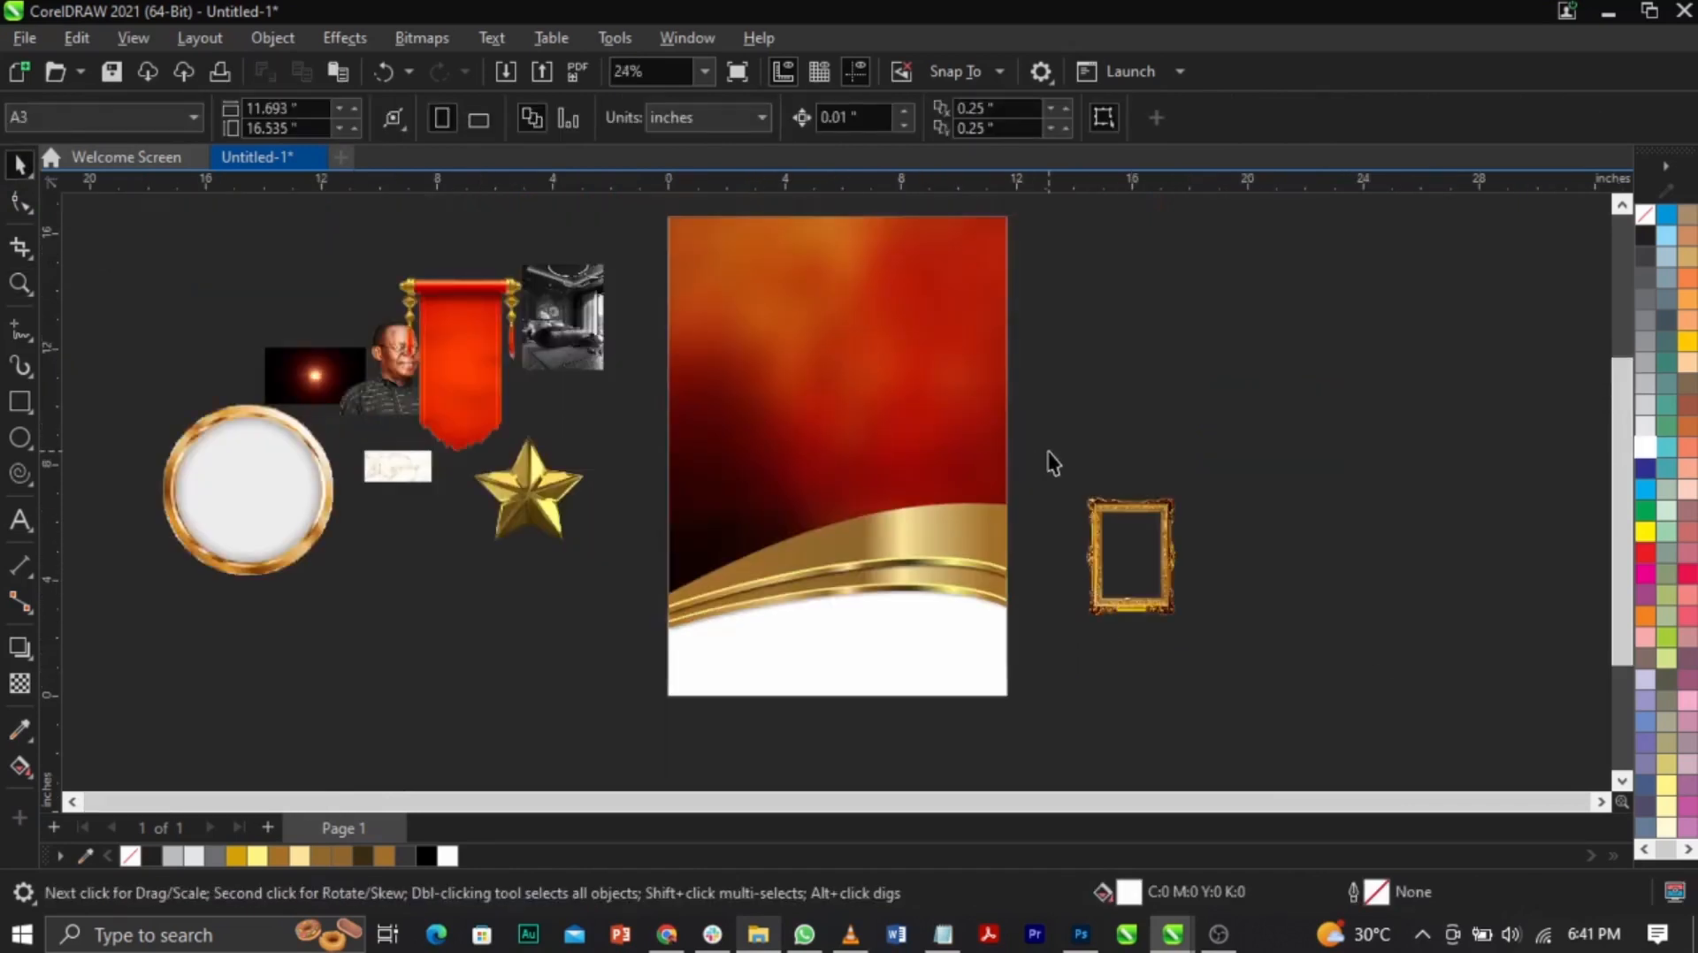
Step: Enlarge the portrait nearly threefold, move it onto the red background, and PowerClip it into the poster
click(353, 400)
drag(353, 400, 535, 756)
drag(587, 611, 807, 413)
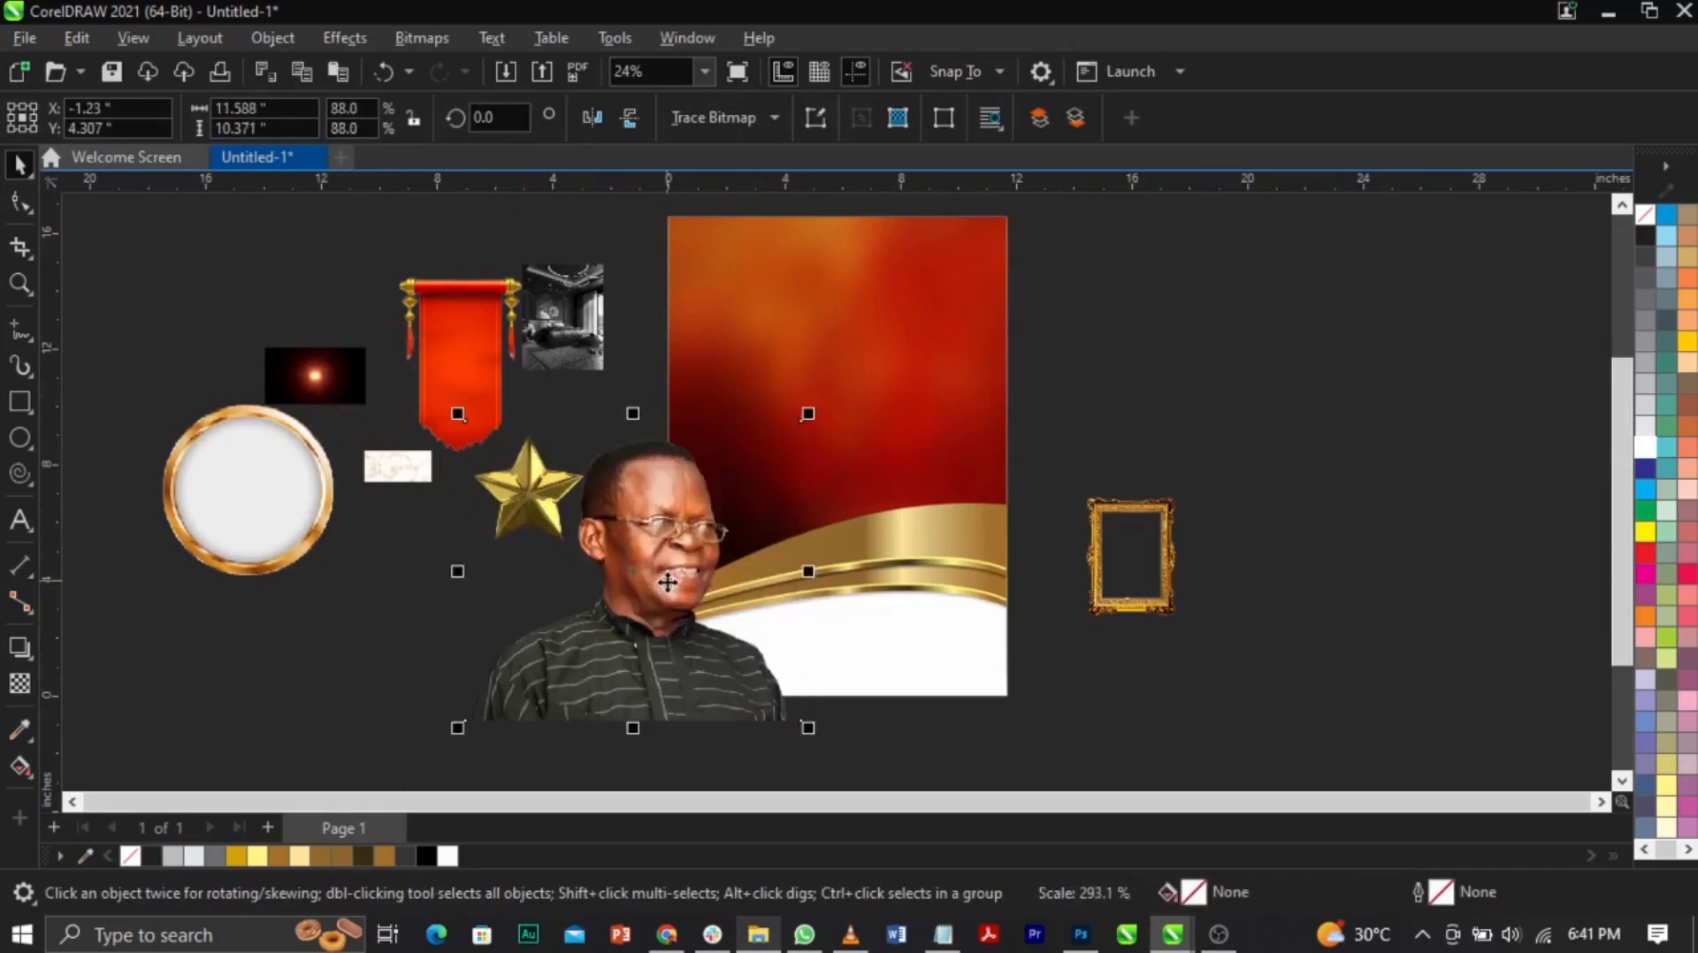
drag(667, 582, 654, 452)
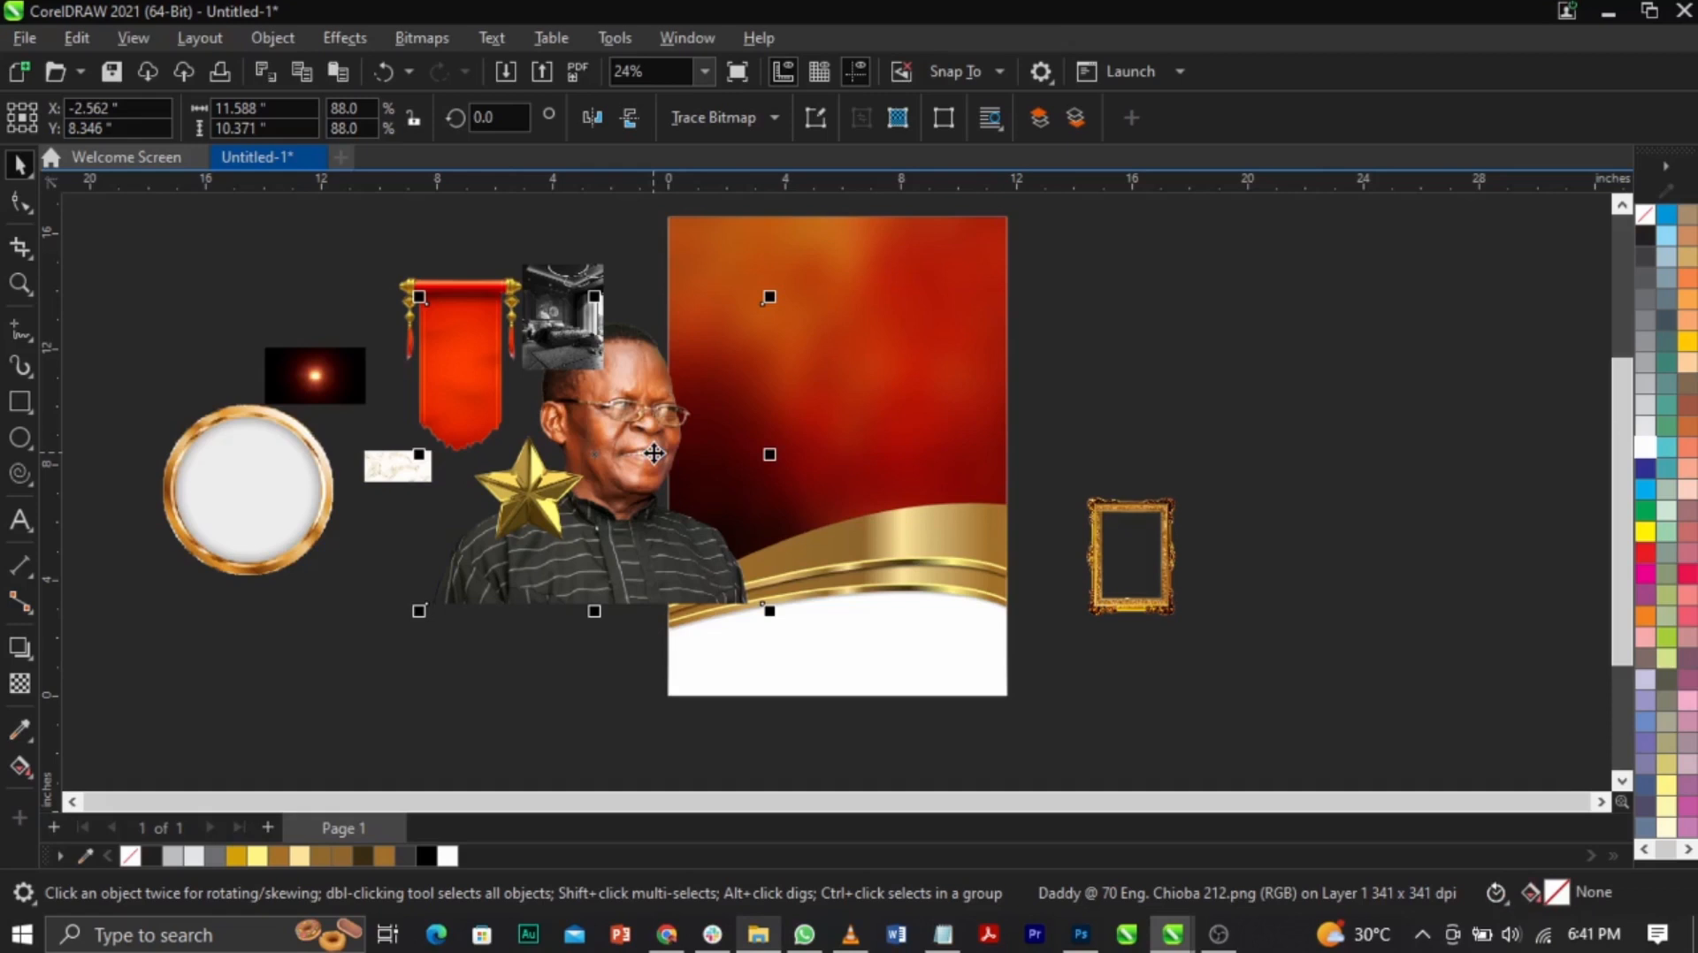
right_click(653, 454)
click(794, 537)
click(952, 309)
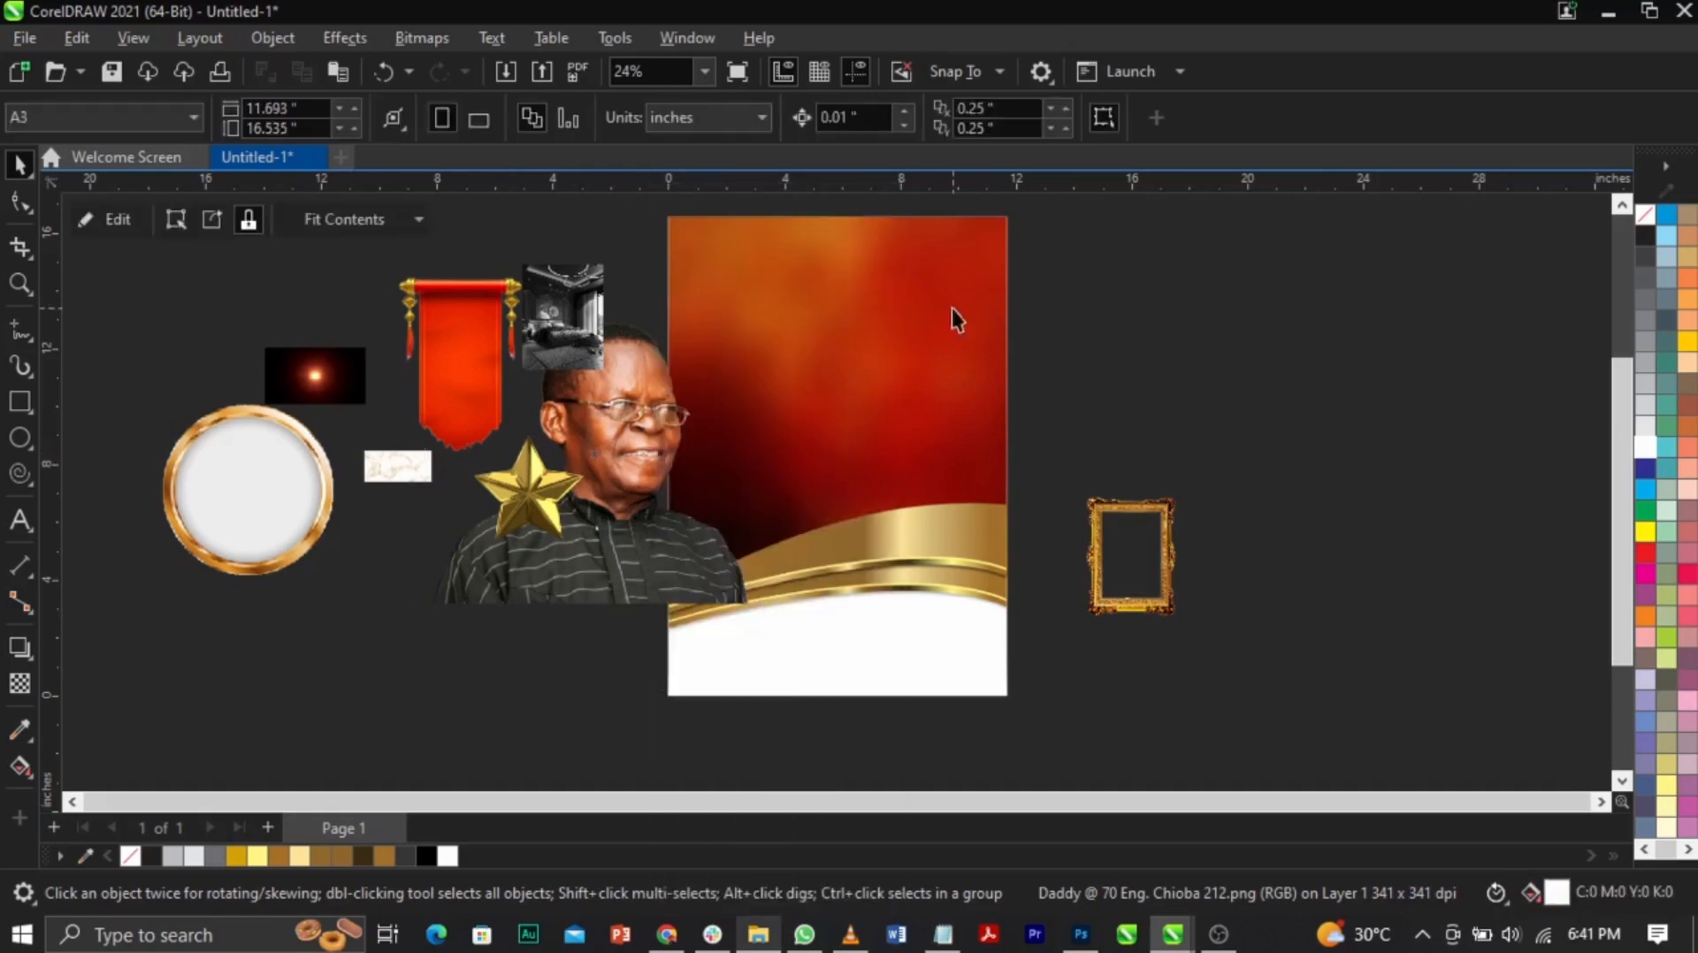
Step: Edit the poster's PowerClip and enlarge the portrait, shifting it left and lower
right_click(867, 382)
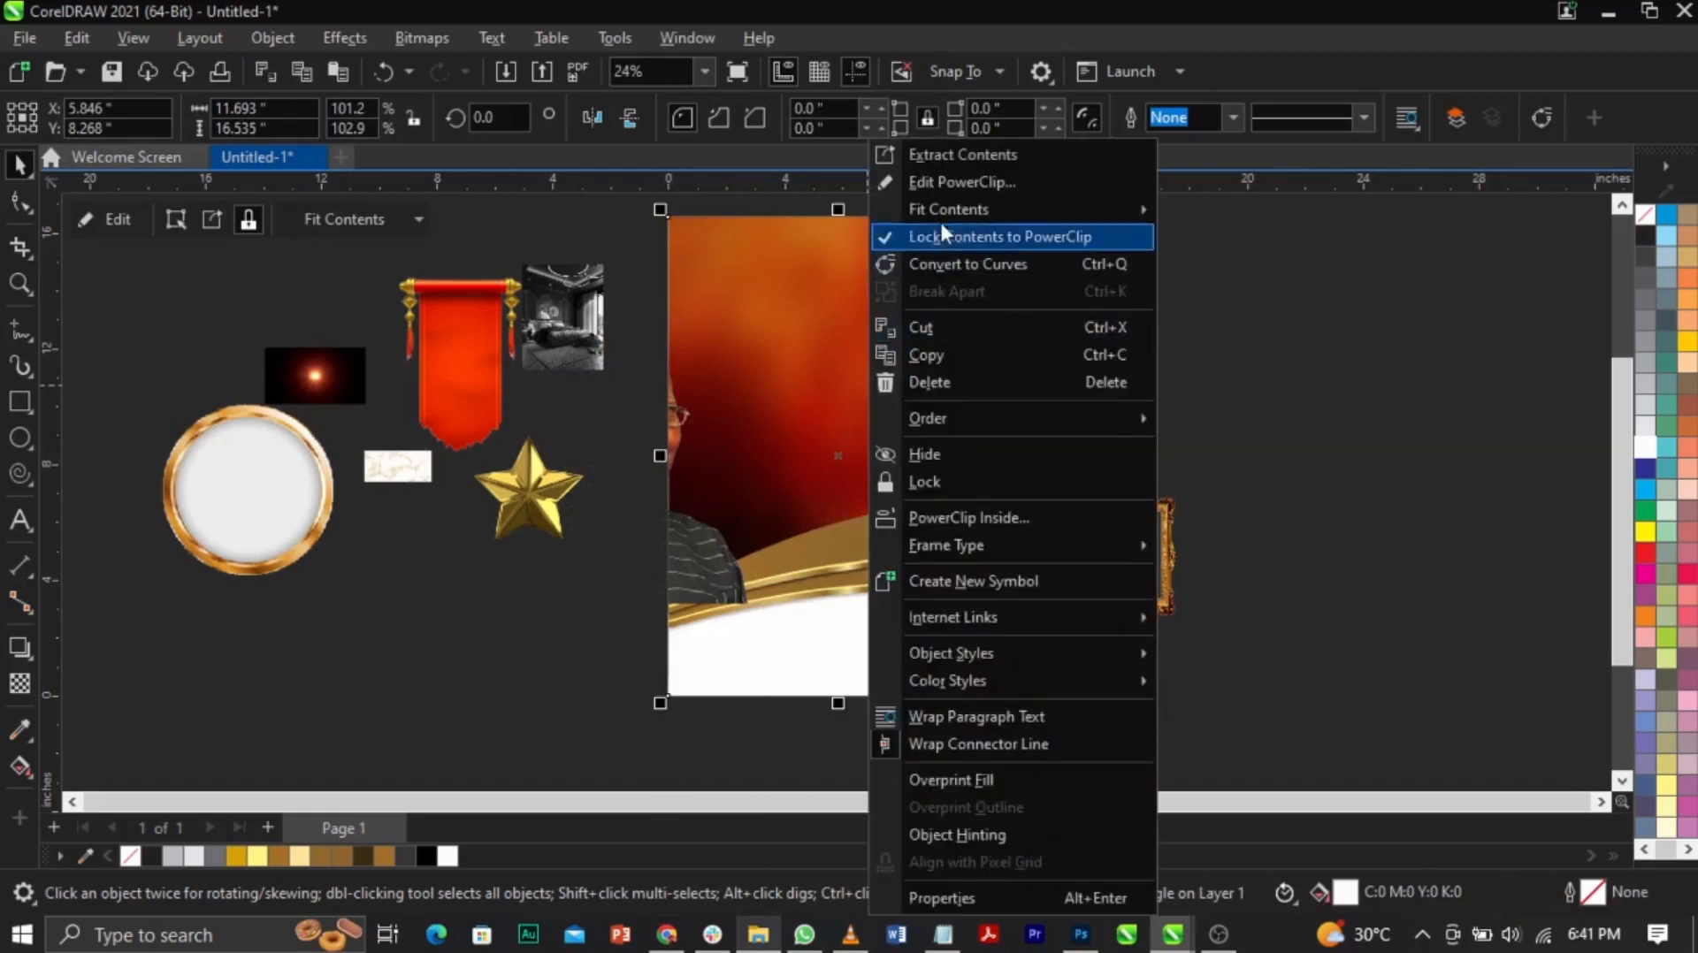
click(939, 181)
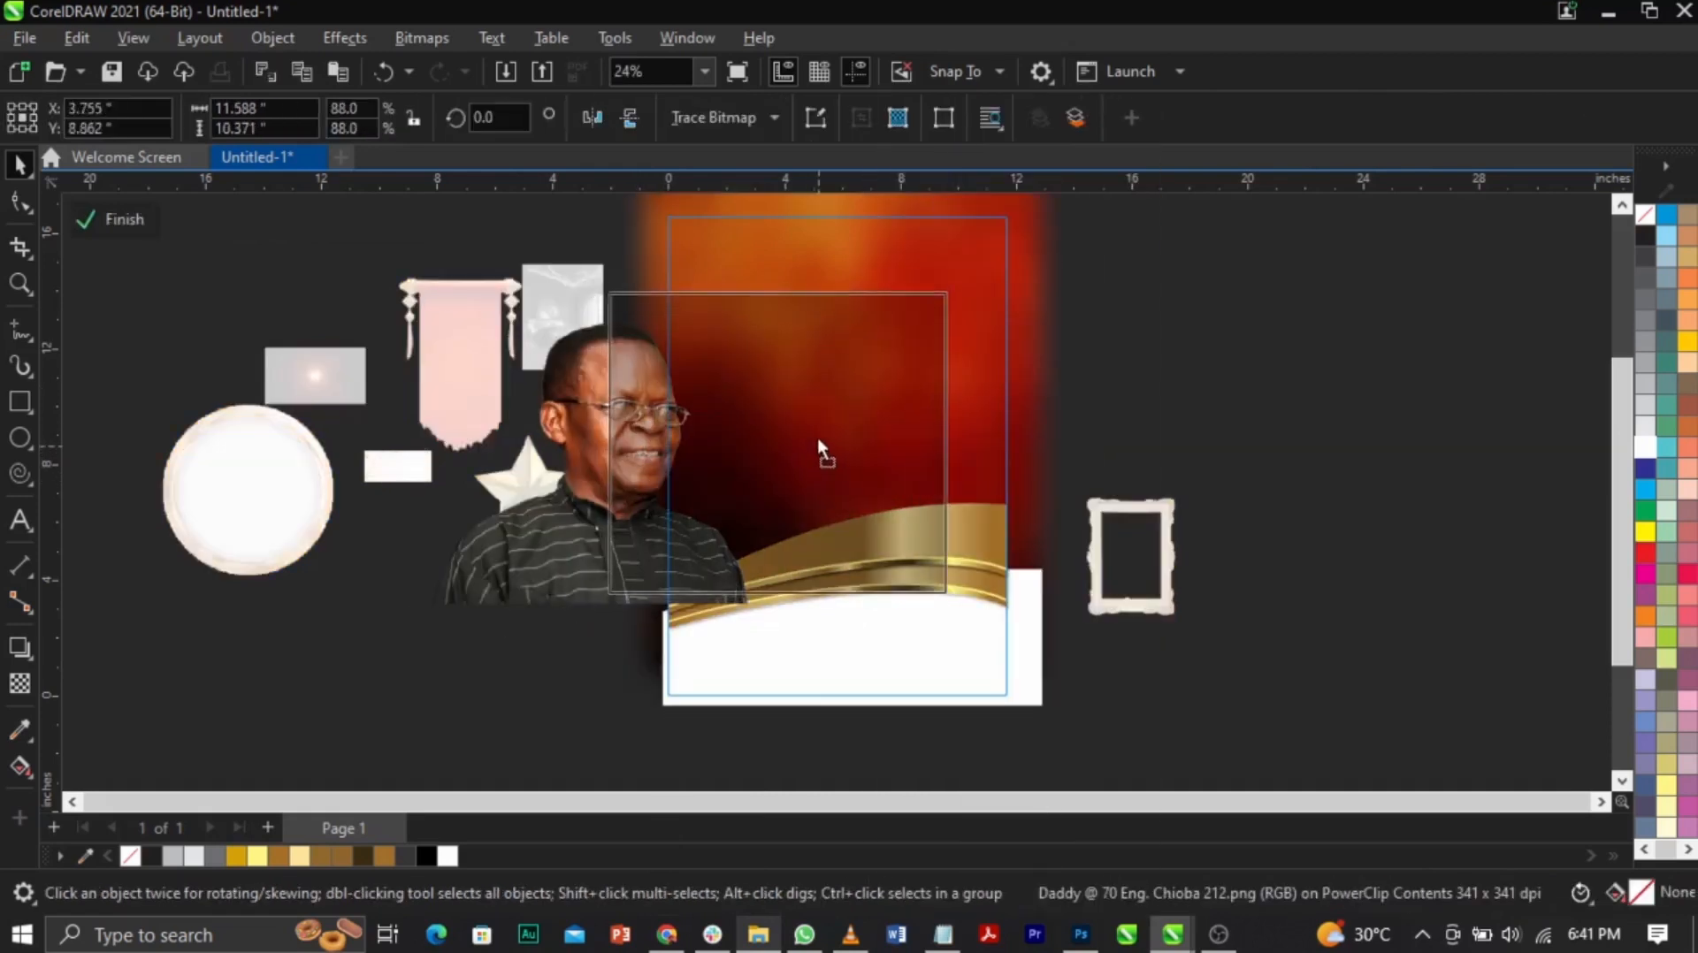
drag(820, 455, 818, 444)
drag(944, 281, 1013, 207)
drag(906, 382, 824, 373)
drag(948, 557, 964, 572)
mouse_move(884, 522)
mouse_down()
mouse_move(879, 537)
mouse_move(883, 521)
mouse_up()
Step: Fine-tune the portrait behind the gold band to about 14.359 by 12.851 inches
drag(1286, 424, 497, 790)
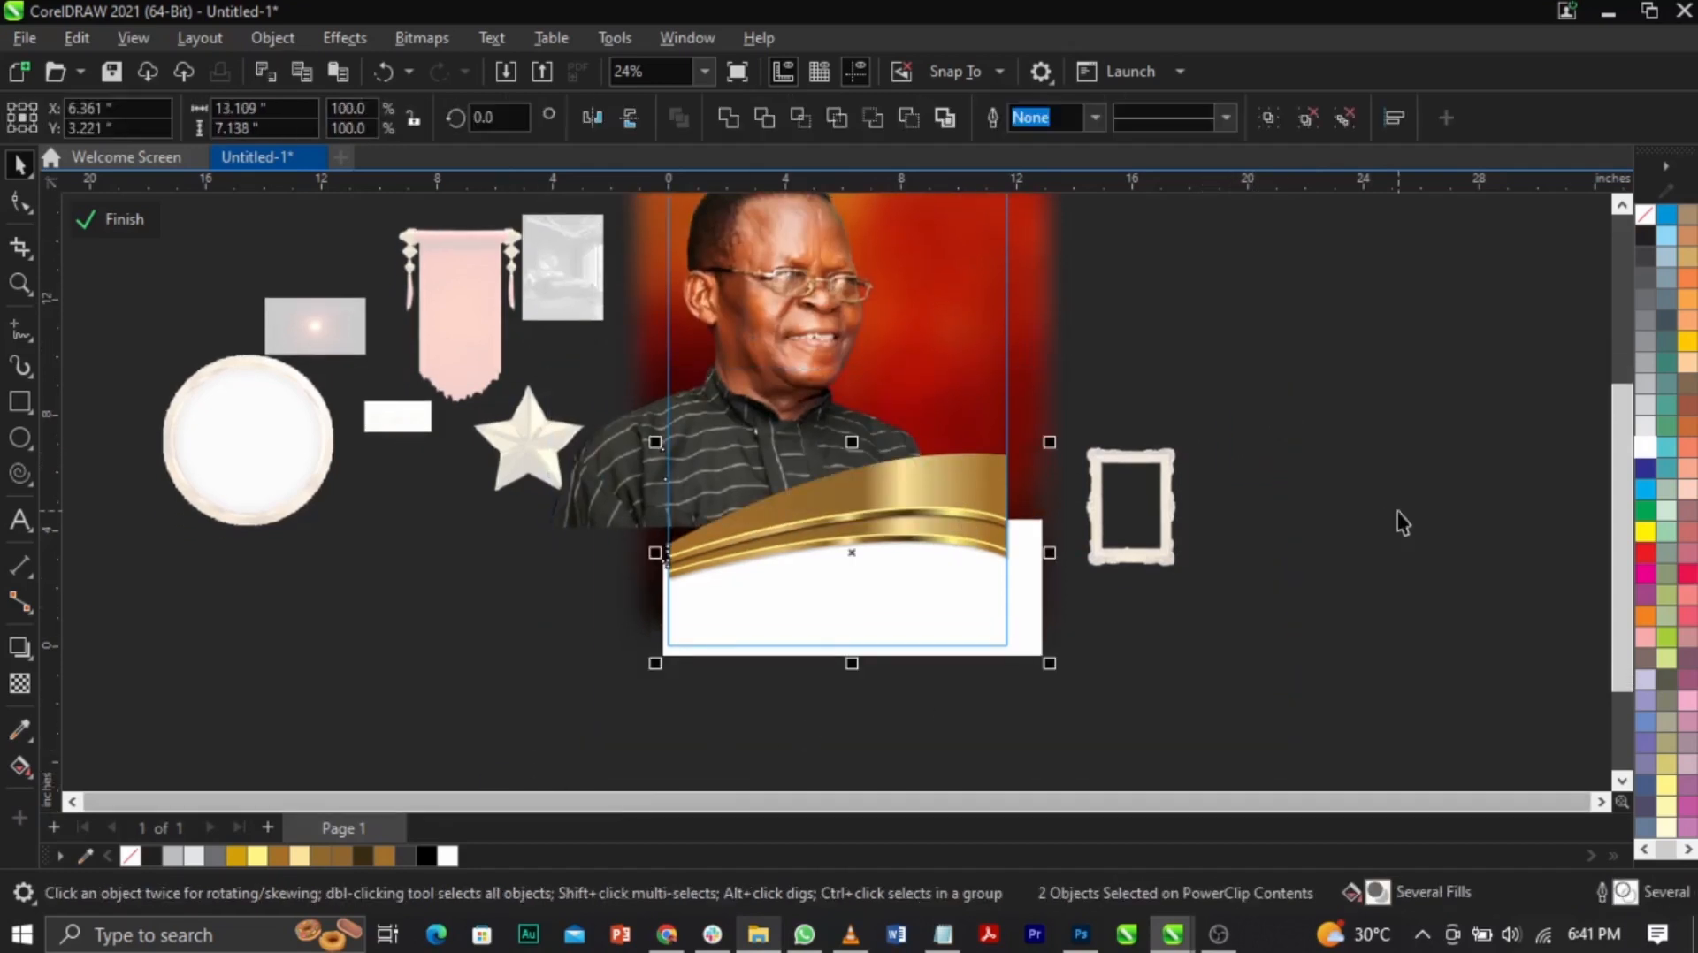
key(z)
key(F3)
drag(701, 325, 943, 576)
key(space)
drag(816, 315, 823, 328)
drag(1035, 202, 1015, 221)
drag(913, 354, 919, 354)
drag(1024, 662, 1028, 666)
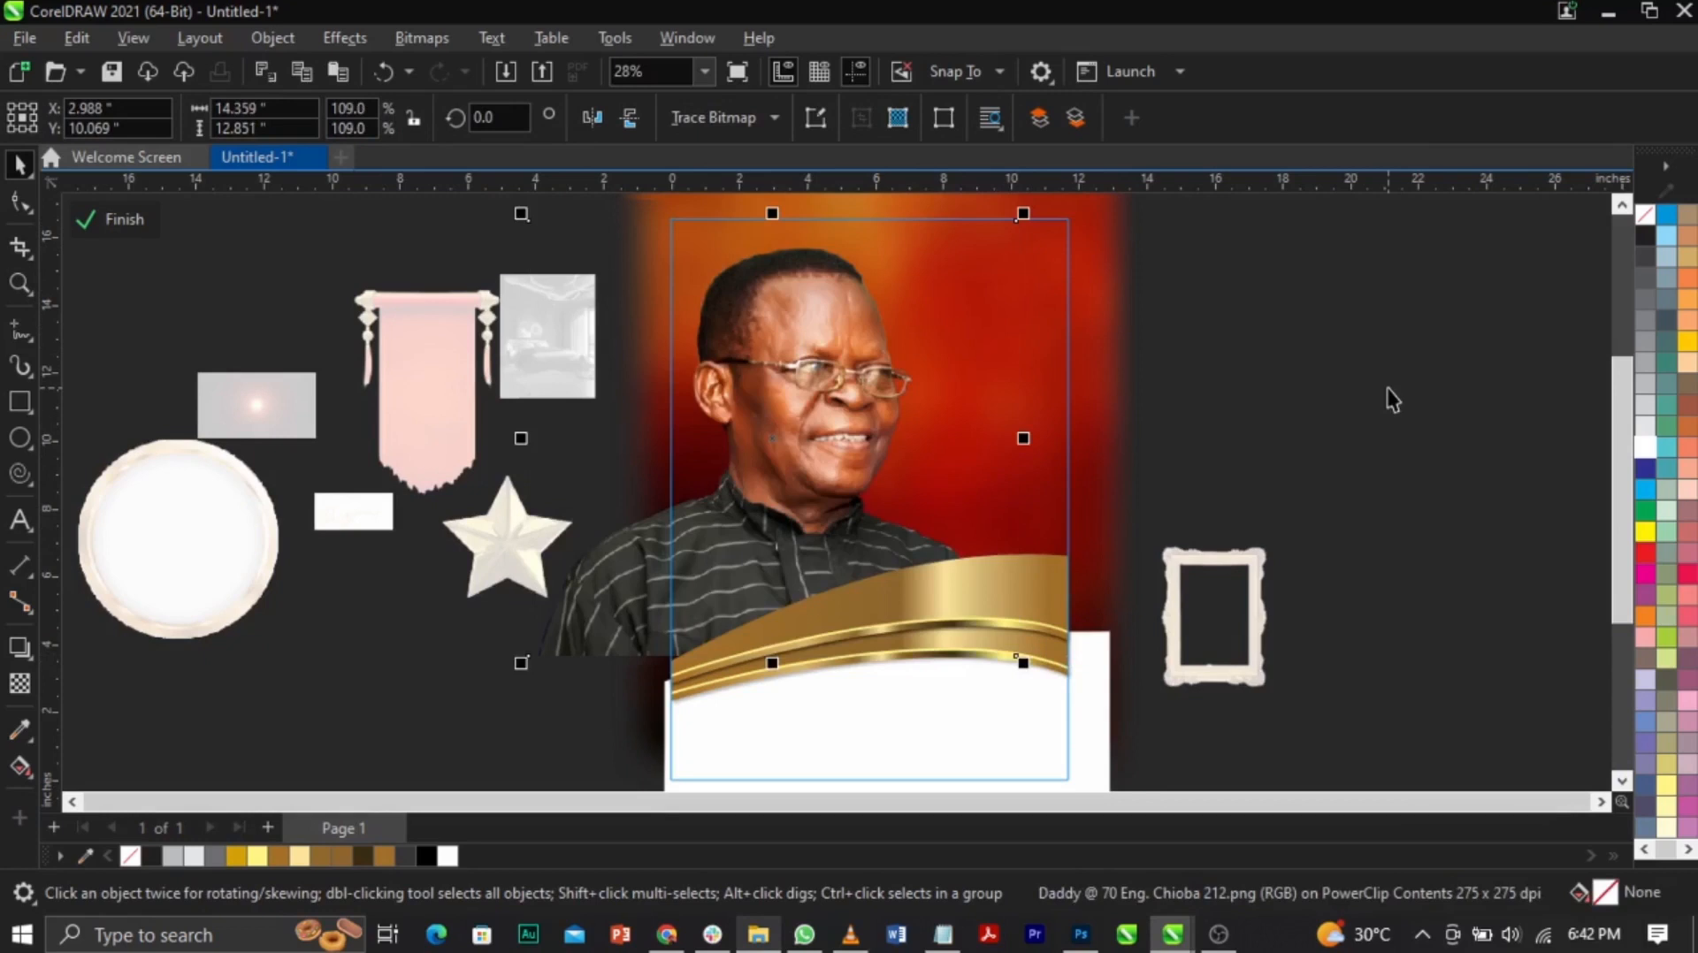
Step: Apply Brightness/Contrast/Intensity to the portrait with contrast 23 and brightness 0
click(332, 37)
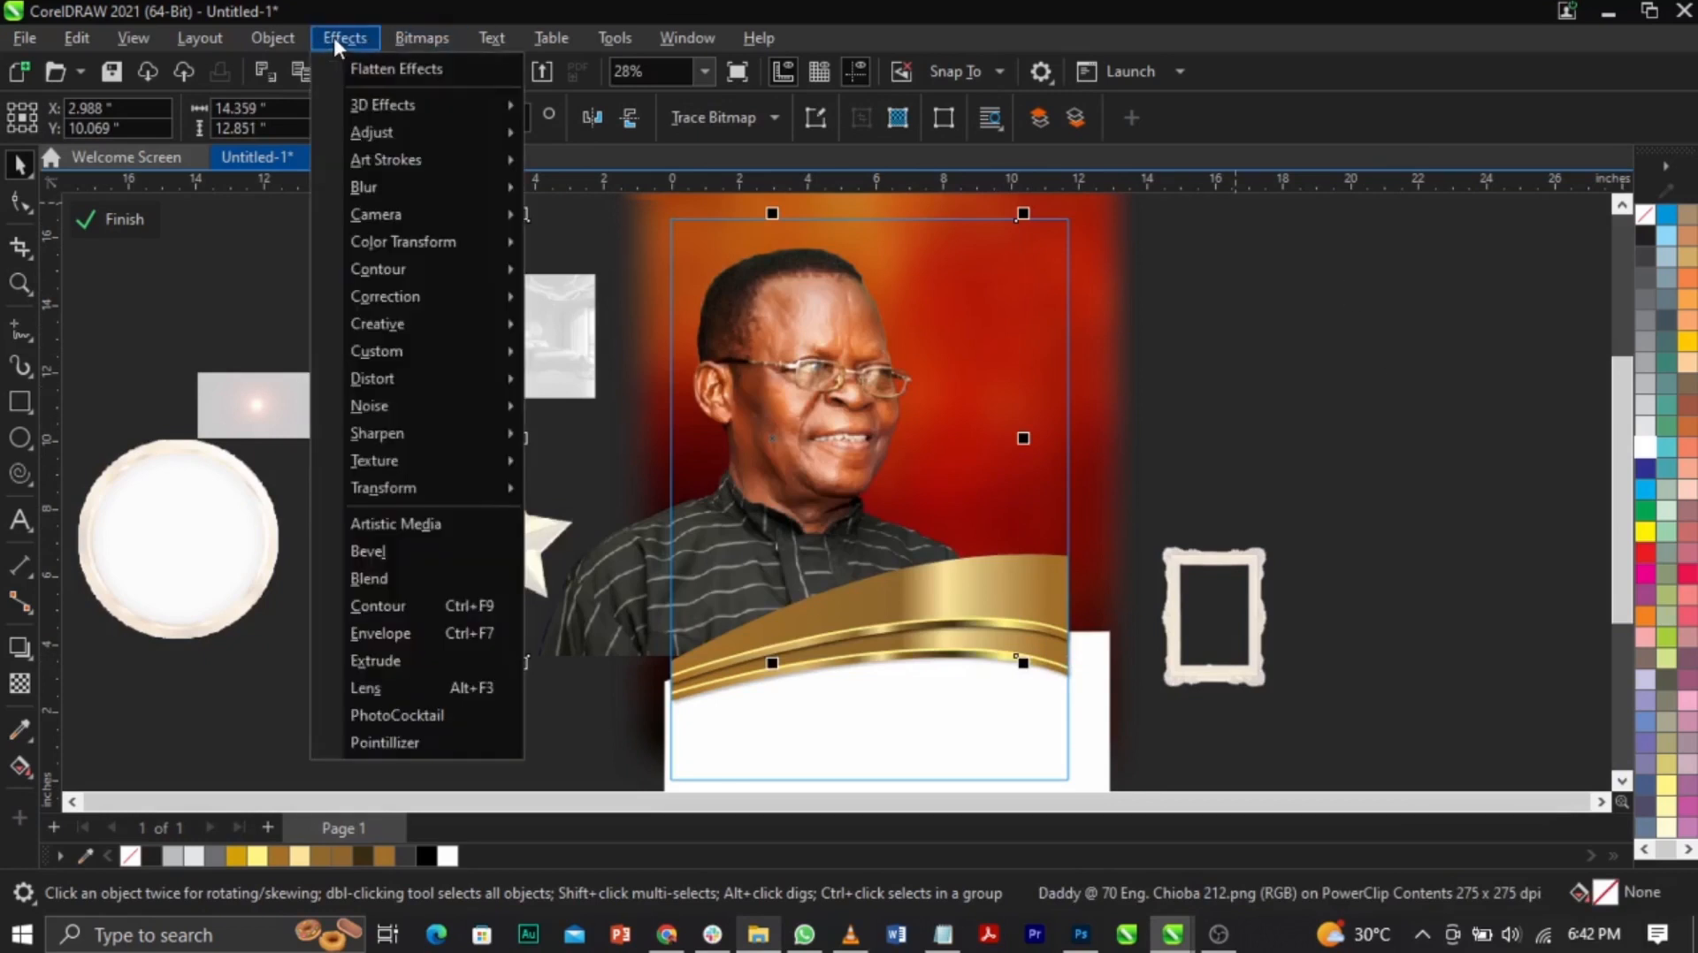
mouse_move(382, 130)
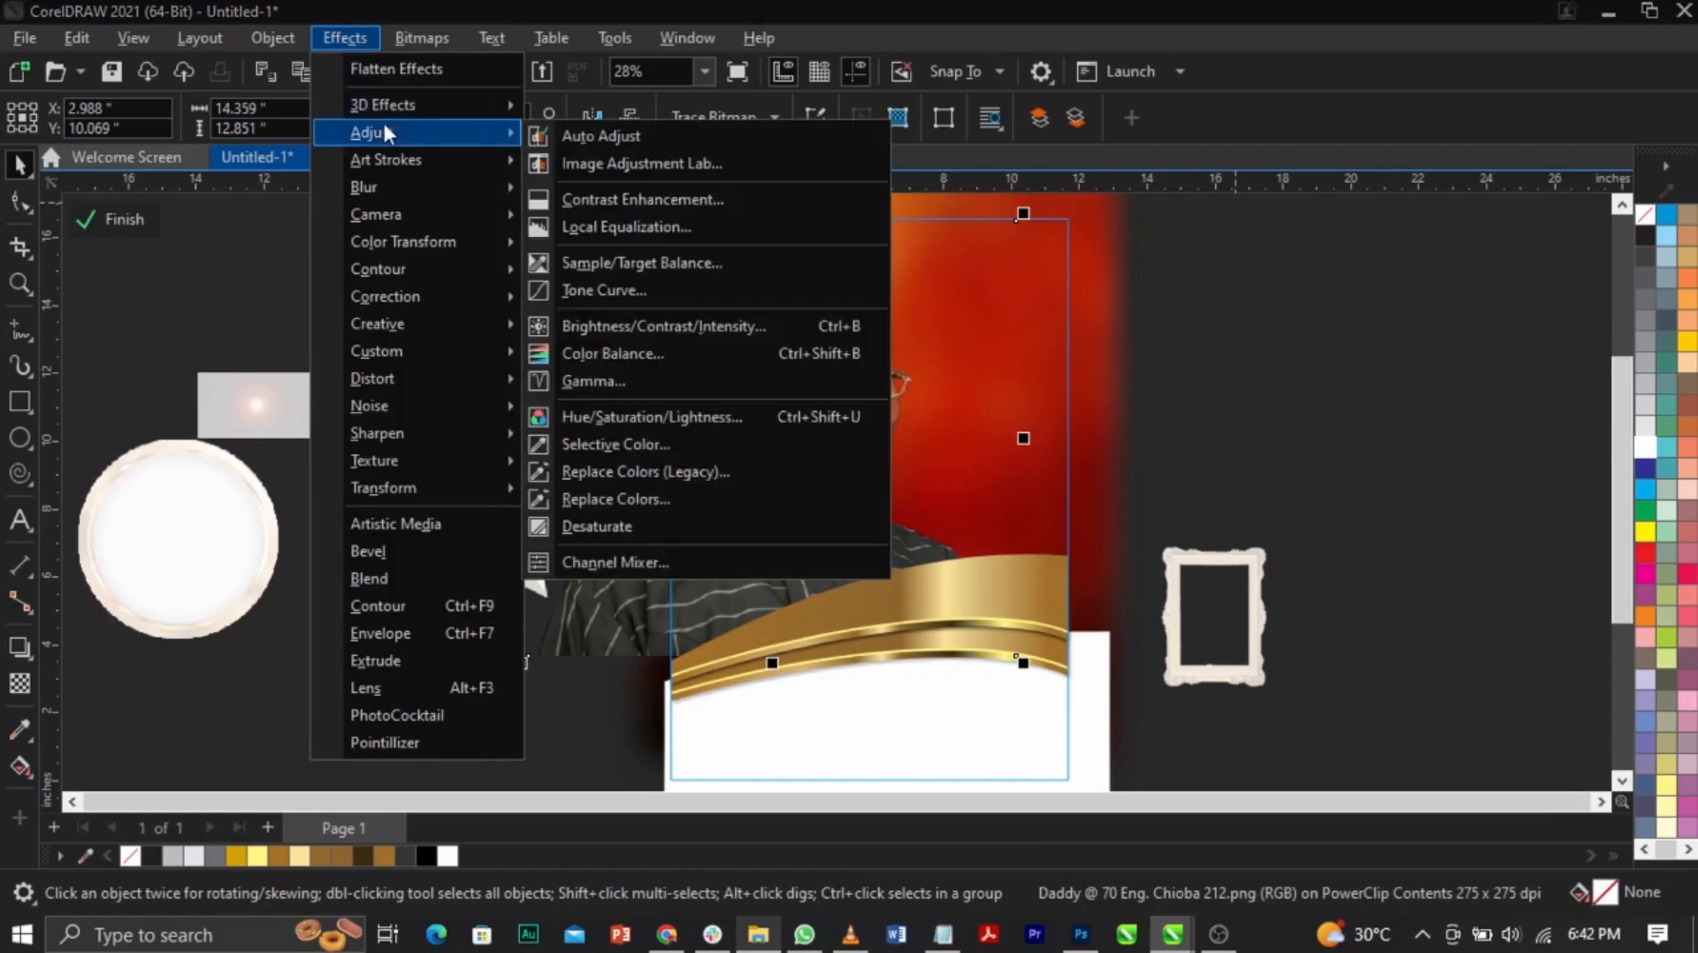
click(746, 327)
drag(897, 333, 430, 215)
click(453, 313)
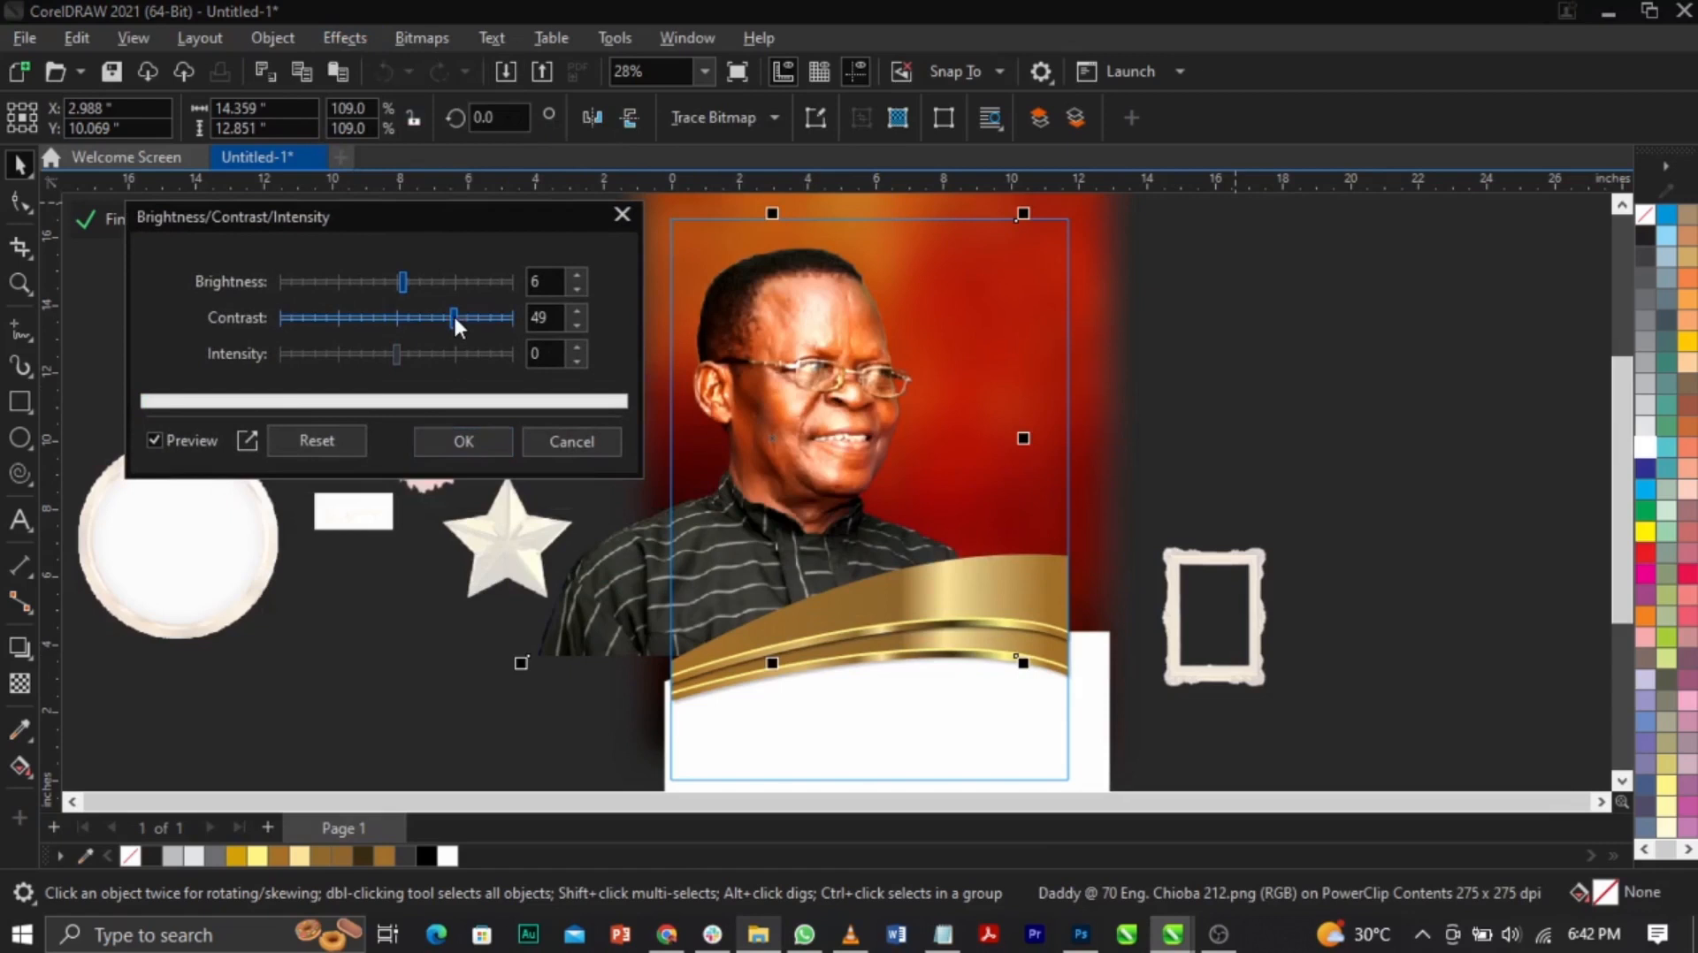
drag(442, 311, 439, 316)
drag(548, 284, 462, 298)
text(0)
click(490, 313)
drag(489, 315, 431, 319)
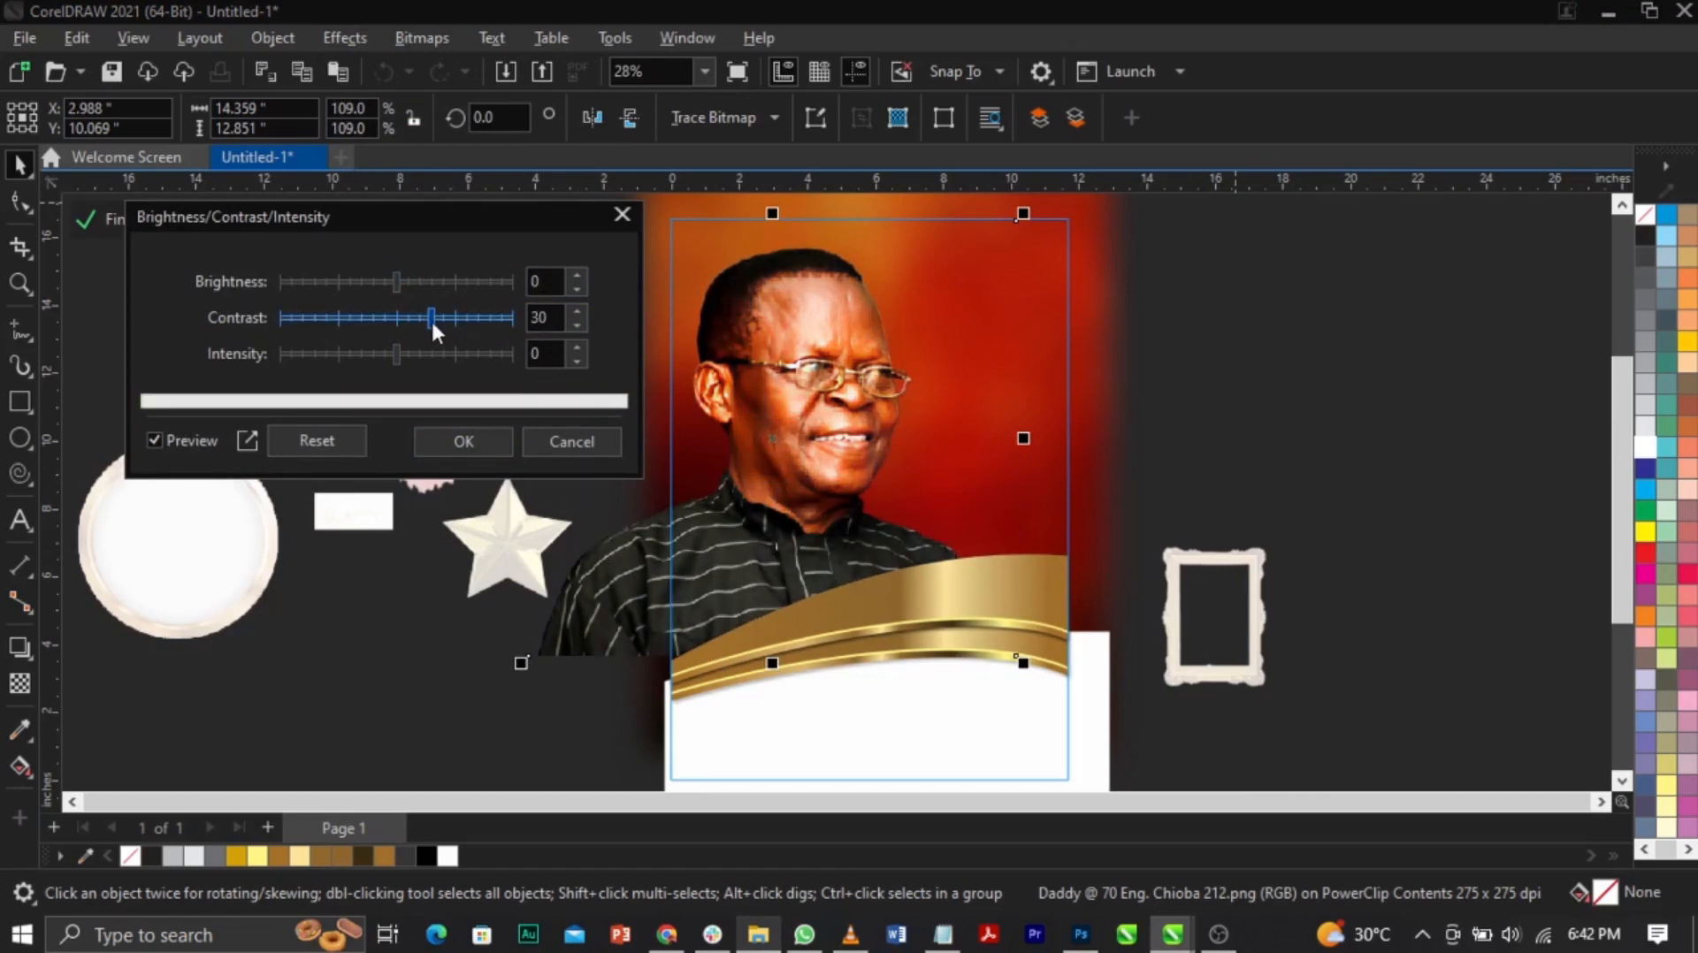
click(425, 318)
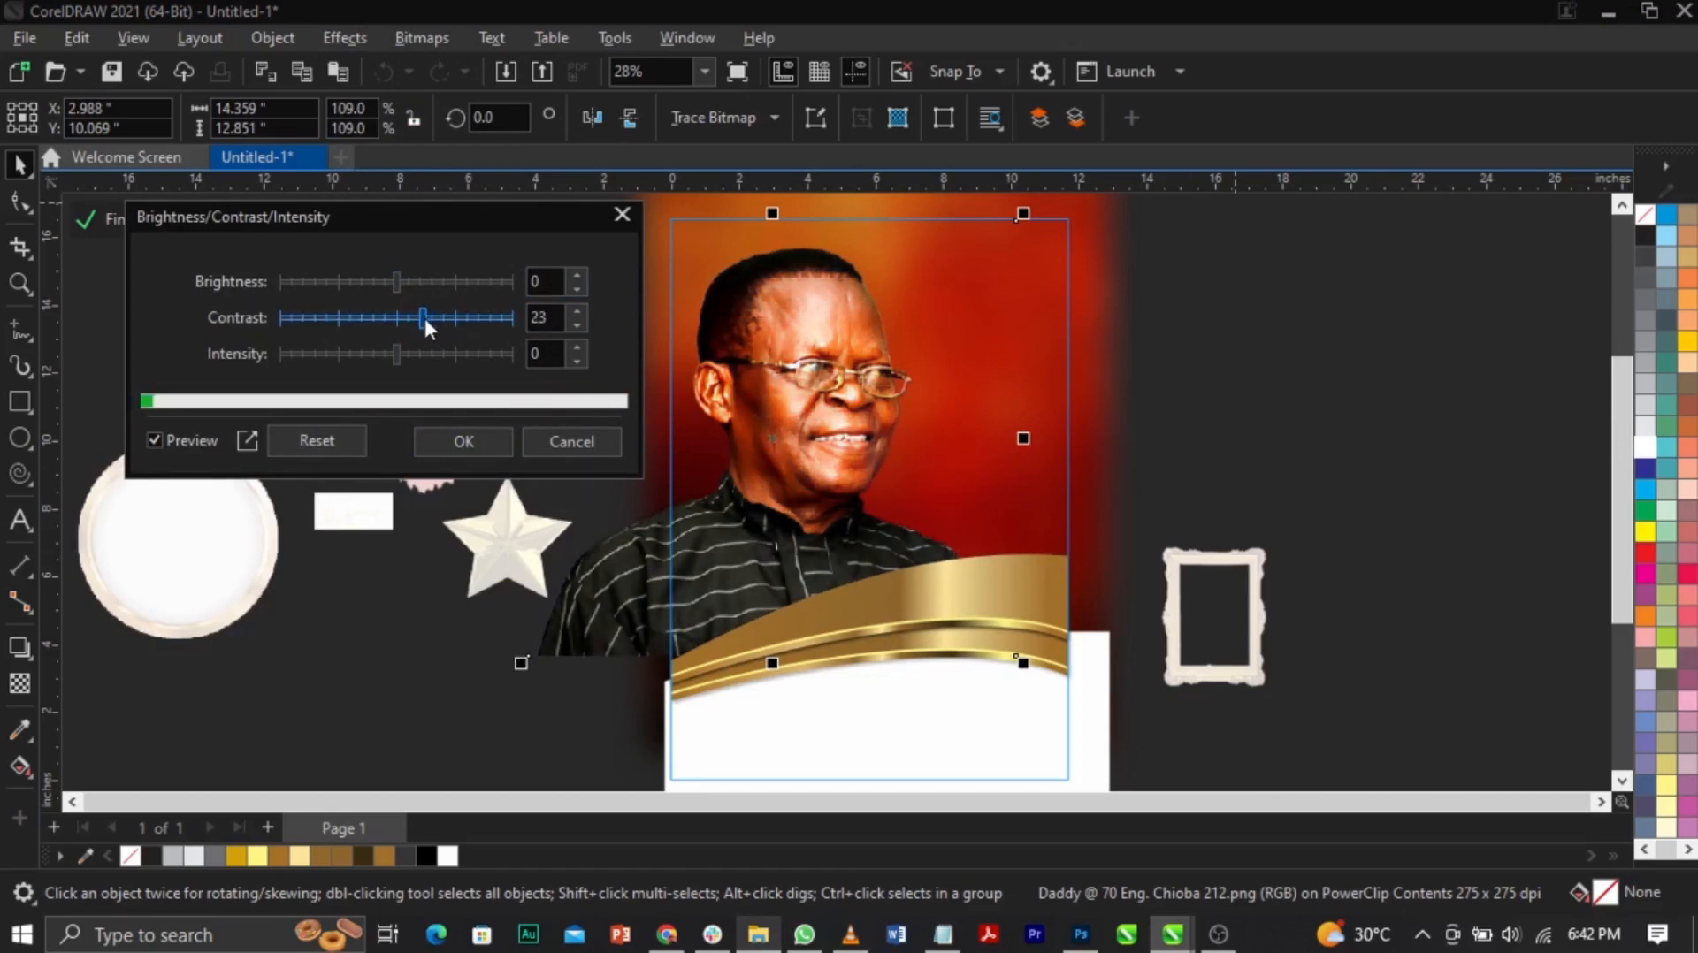
click(498, 440)
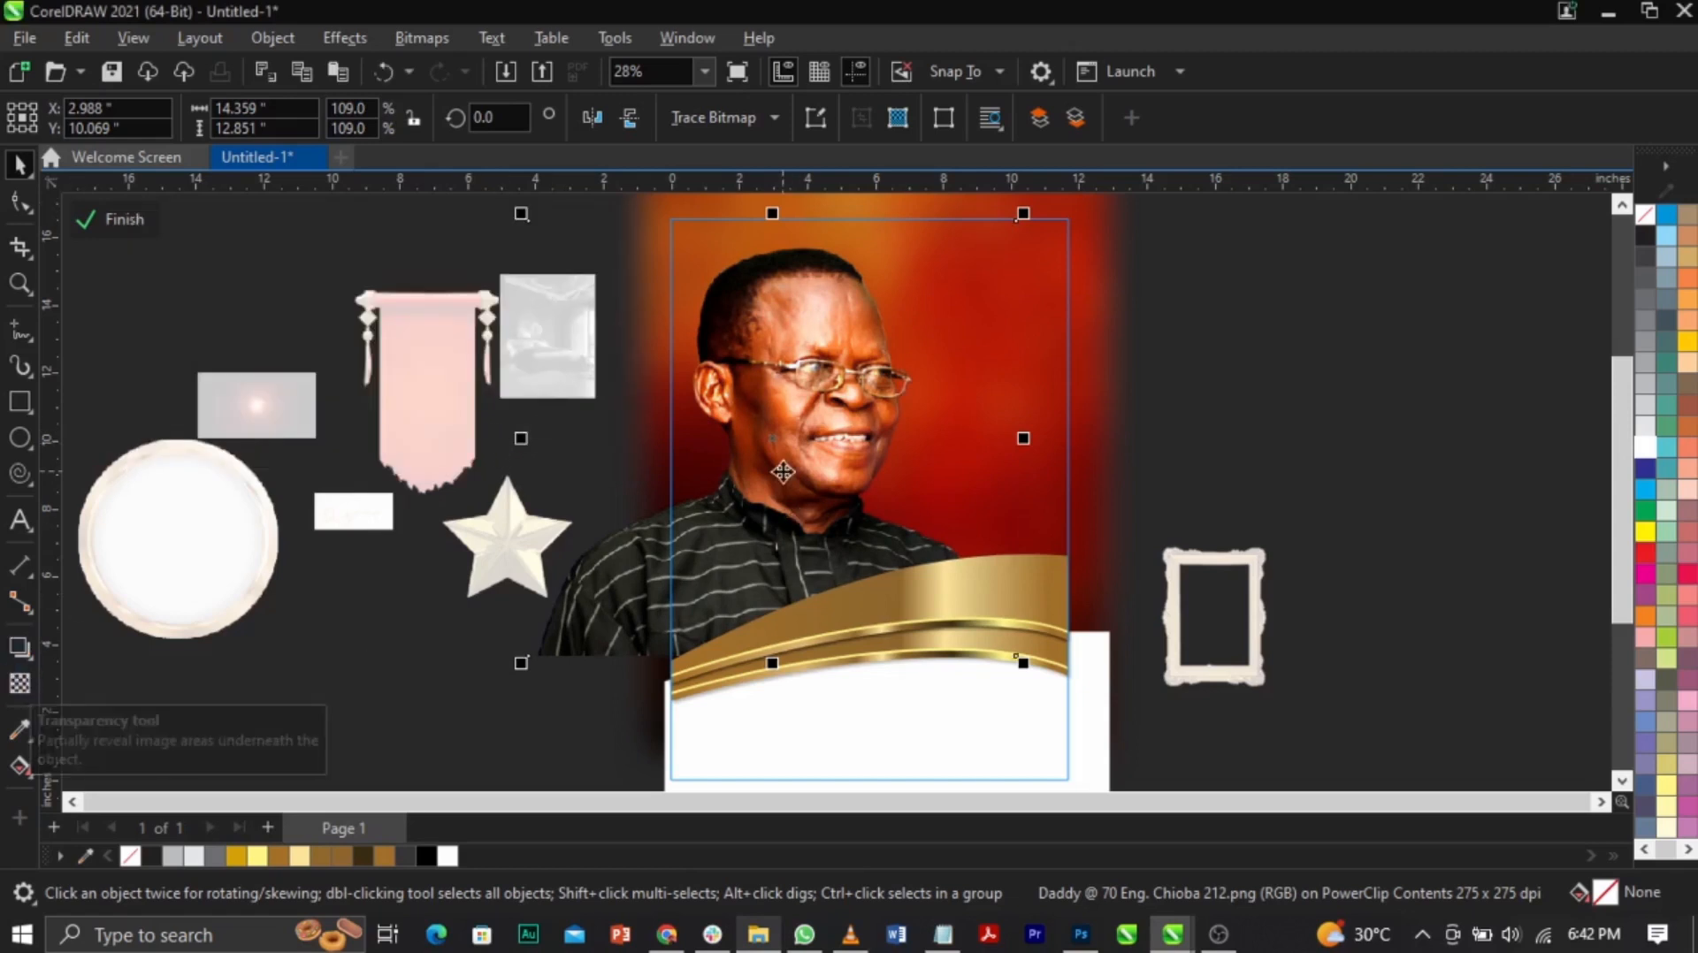
click(20, 283)
Step: Convert the portrait to a 300 dpi bitmap
drag(662, 349, 933, 552)
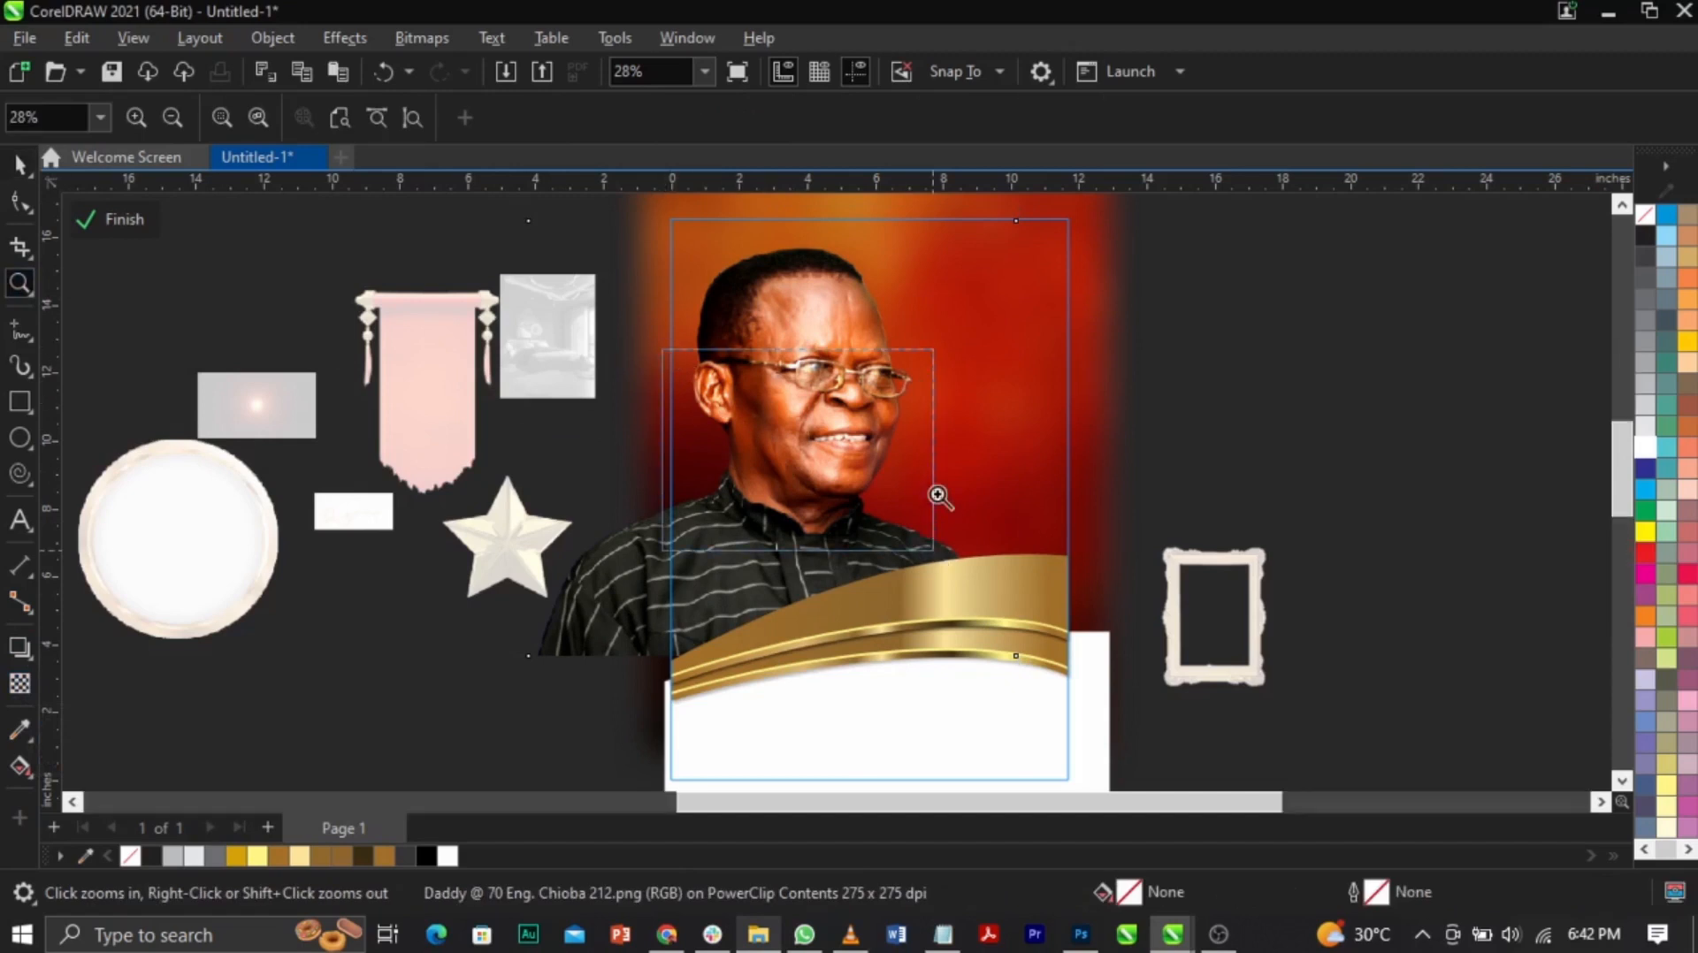
key(F3)
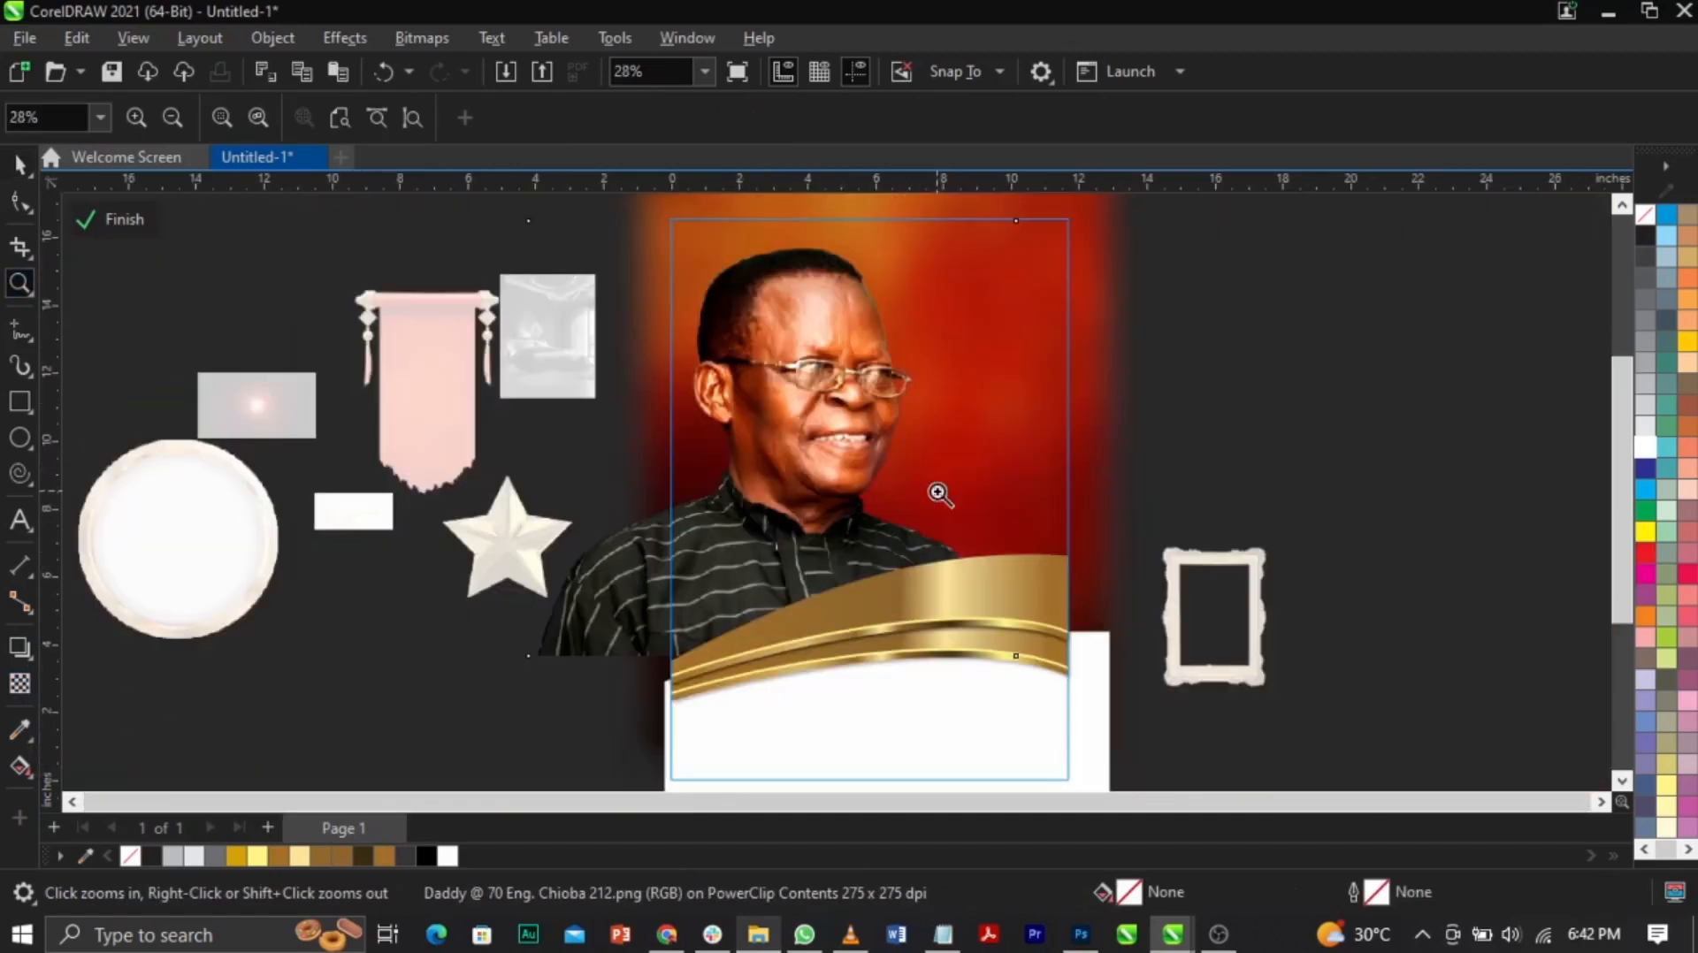
key(space)
click(421, 38)
click(477, 68)
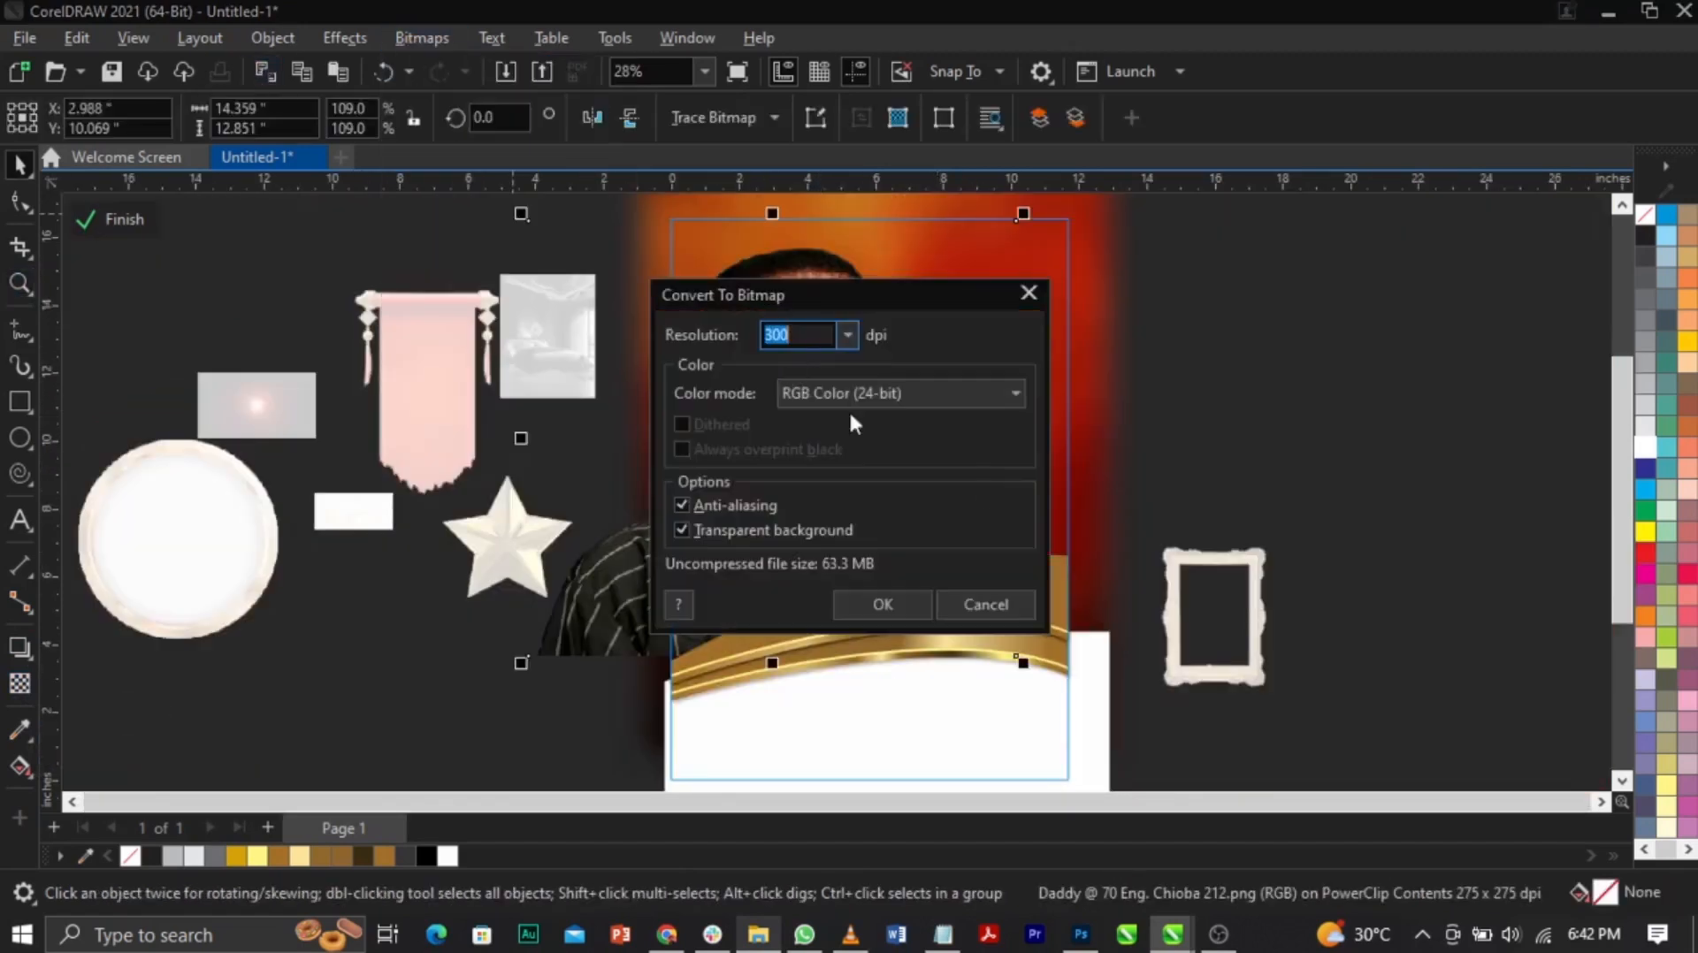
click(880, 607)
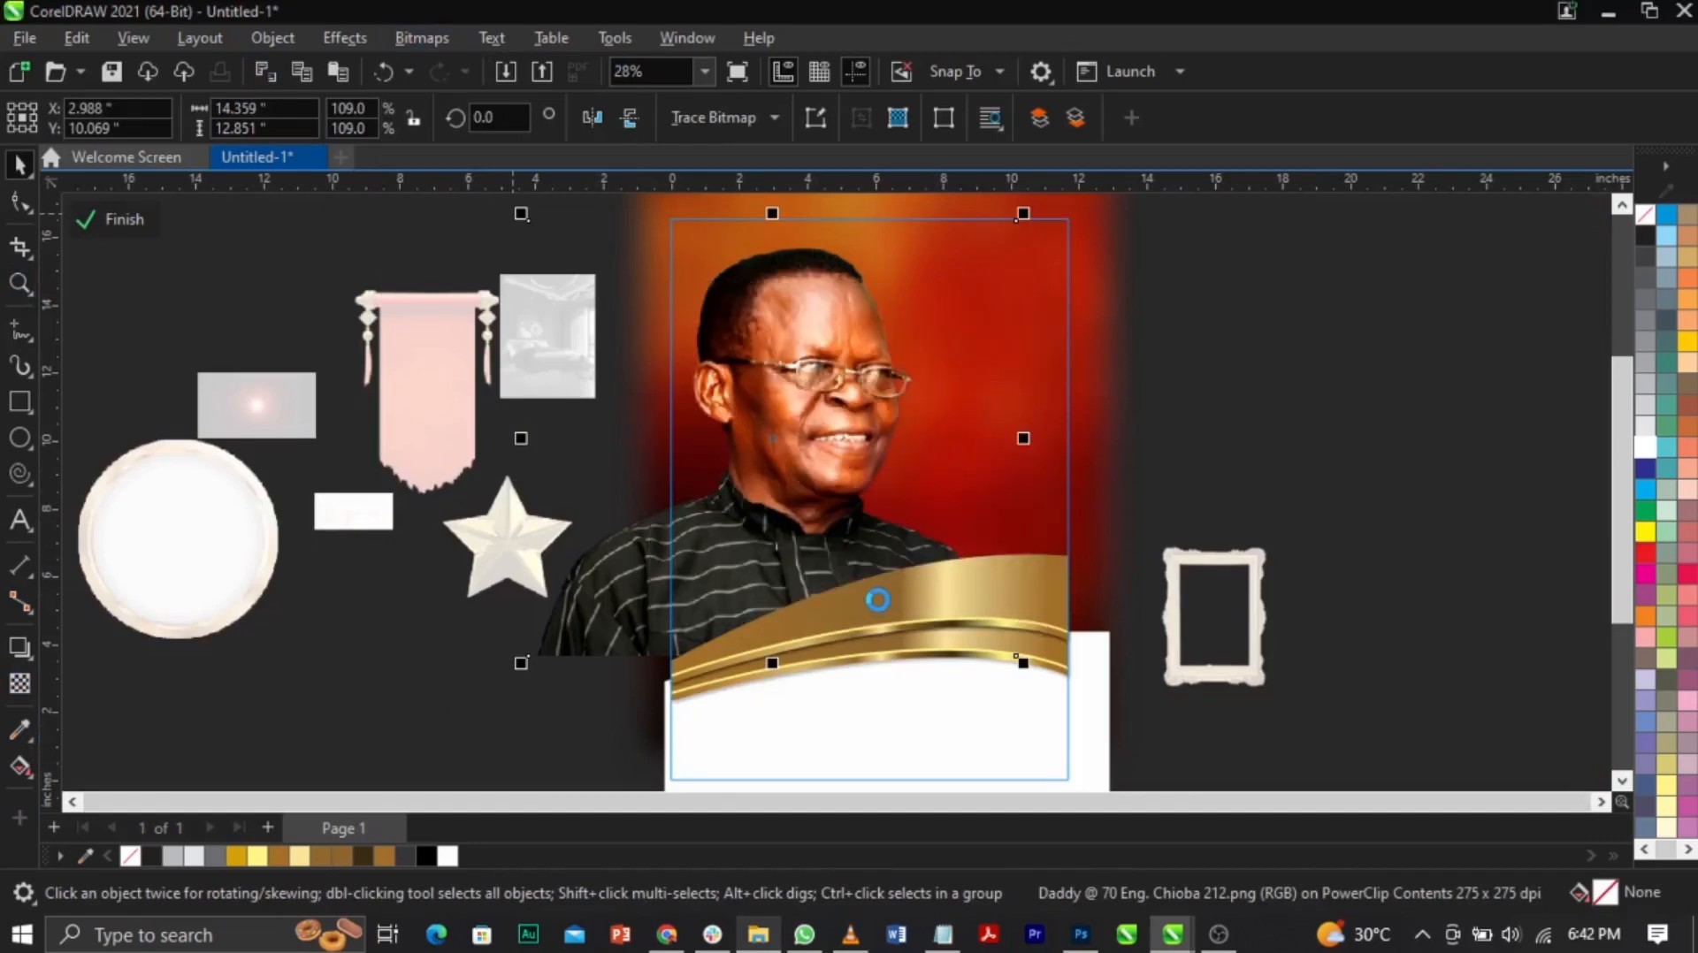
Step: Zoom into the poster's lower part and select the portrait with the Transparency tool
click(1204, 488)
key(z)
drag(412, 353, 1270, 791)
key(space)
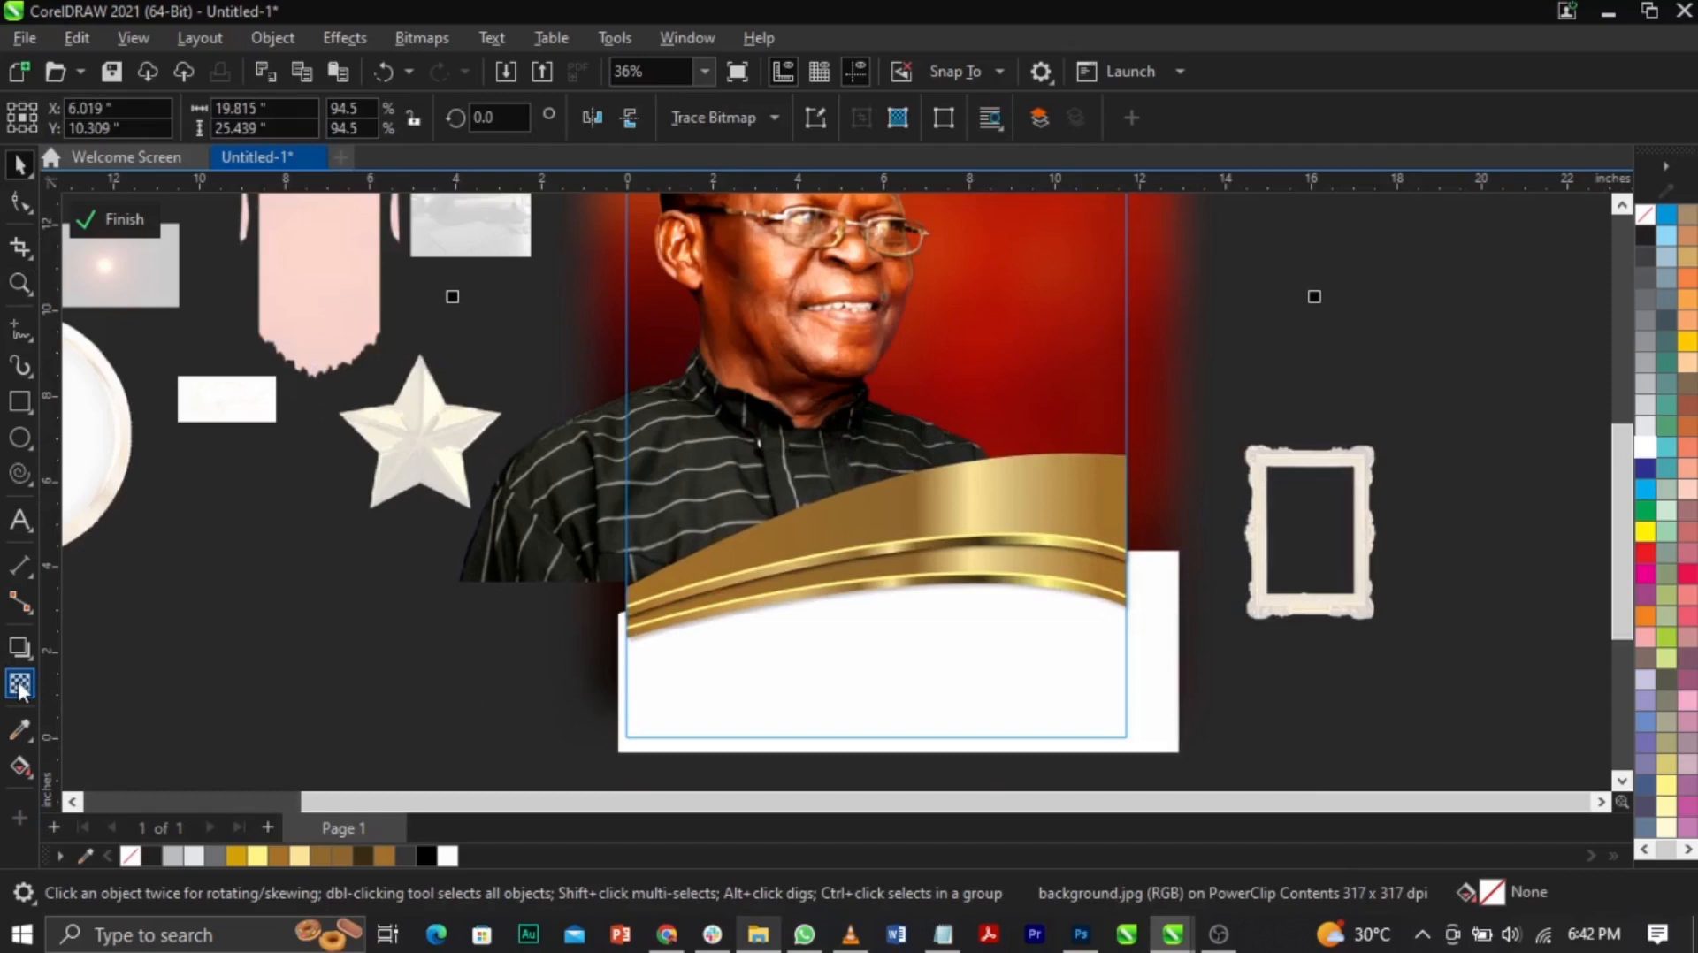
click(20, 685)
click(773, 418)
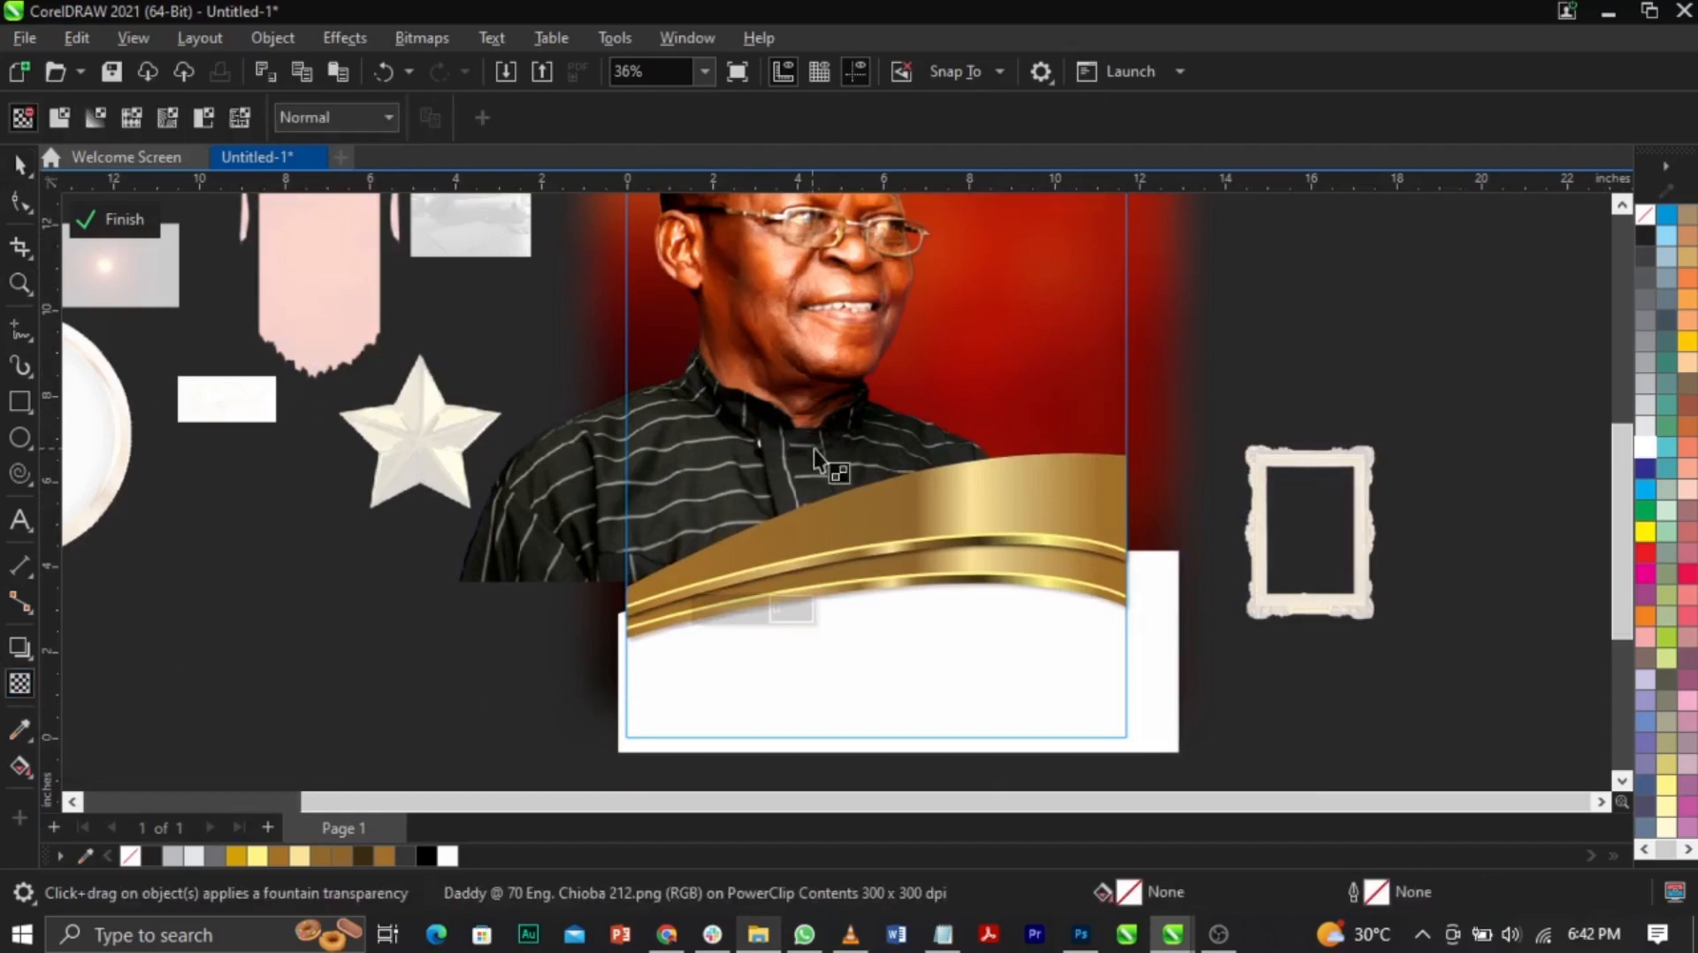
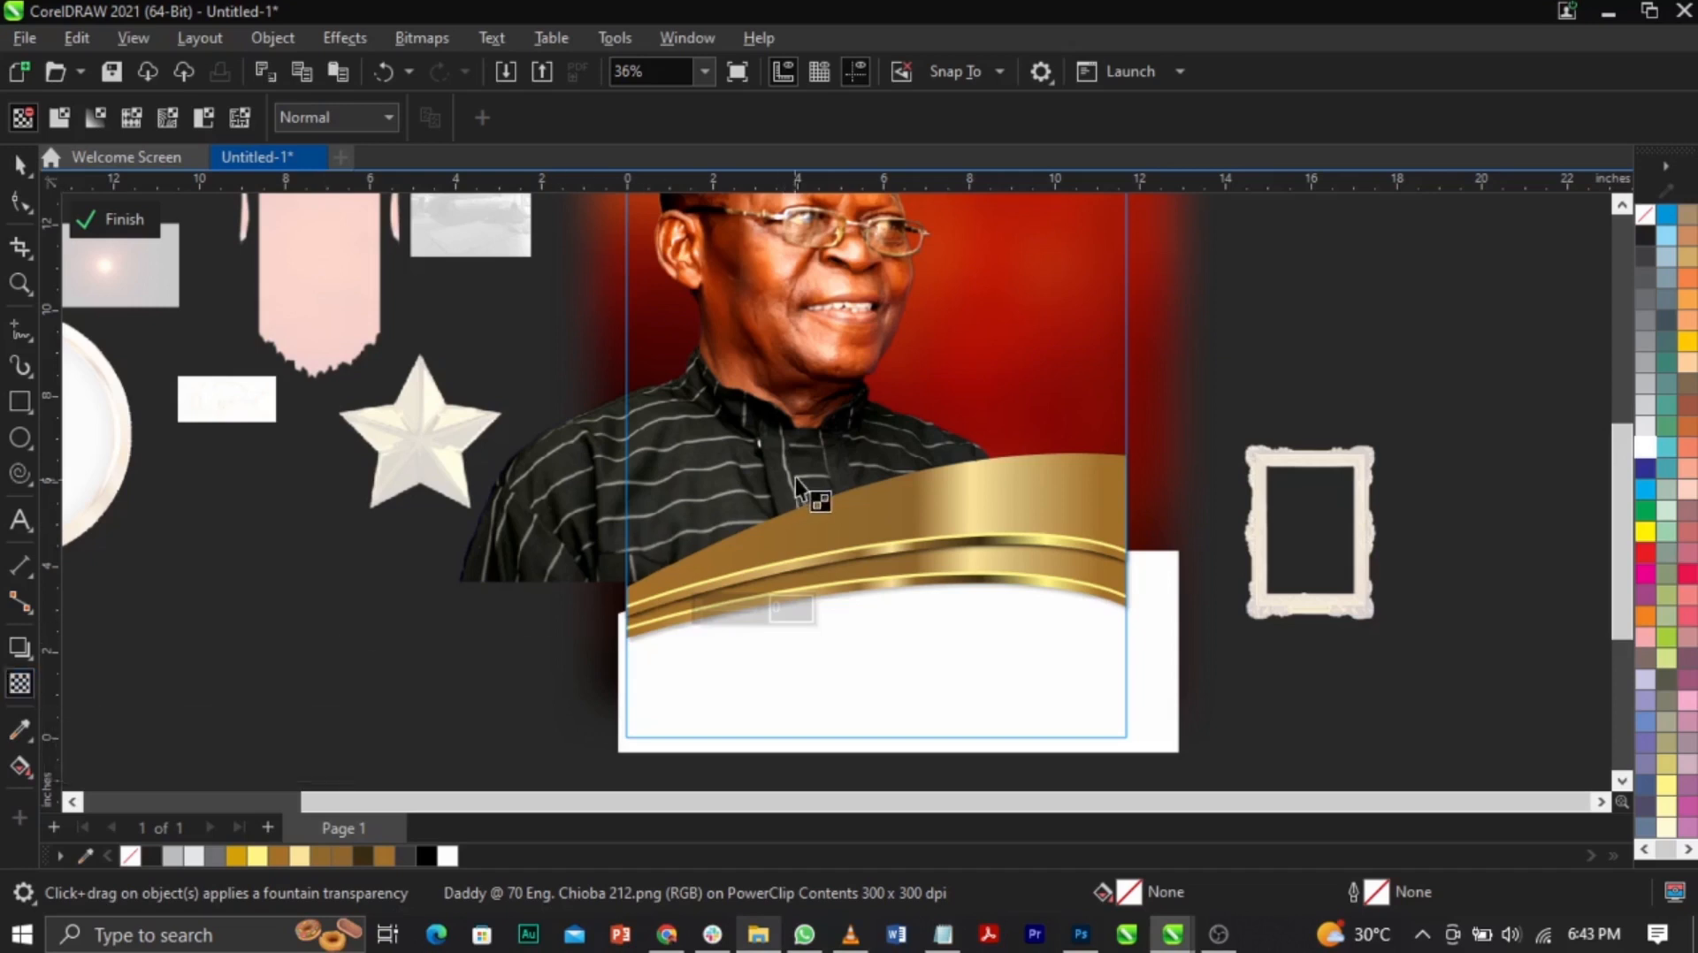
Step: Adjust the portrait's fountain transparency so its bottom fades into the gold band, then finish the PowerClip
drag(802, 533, 807, 544)
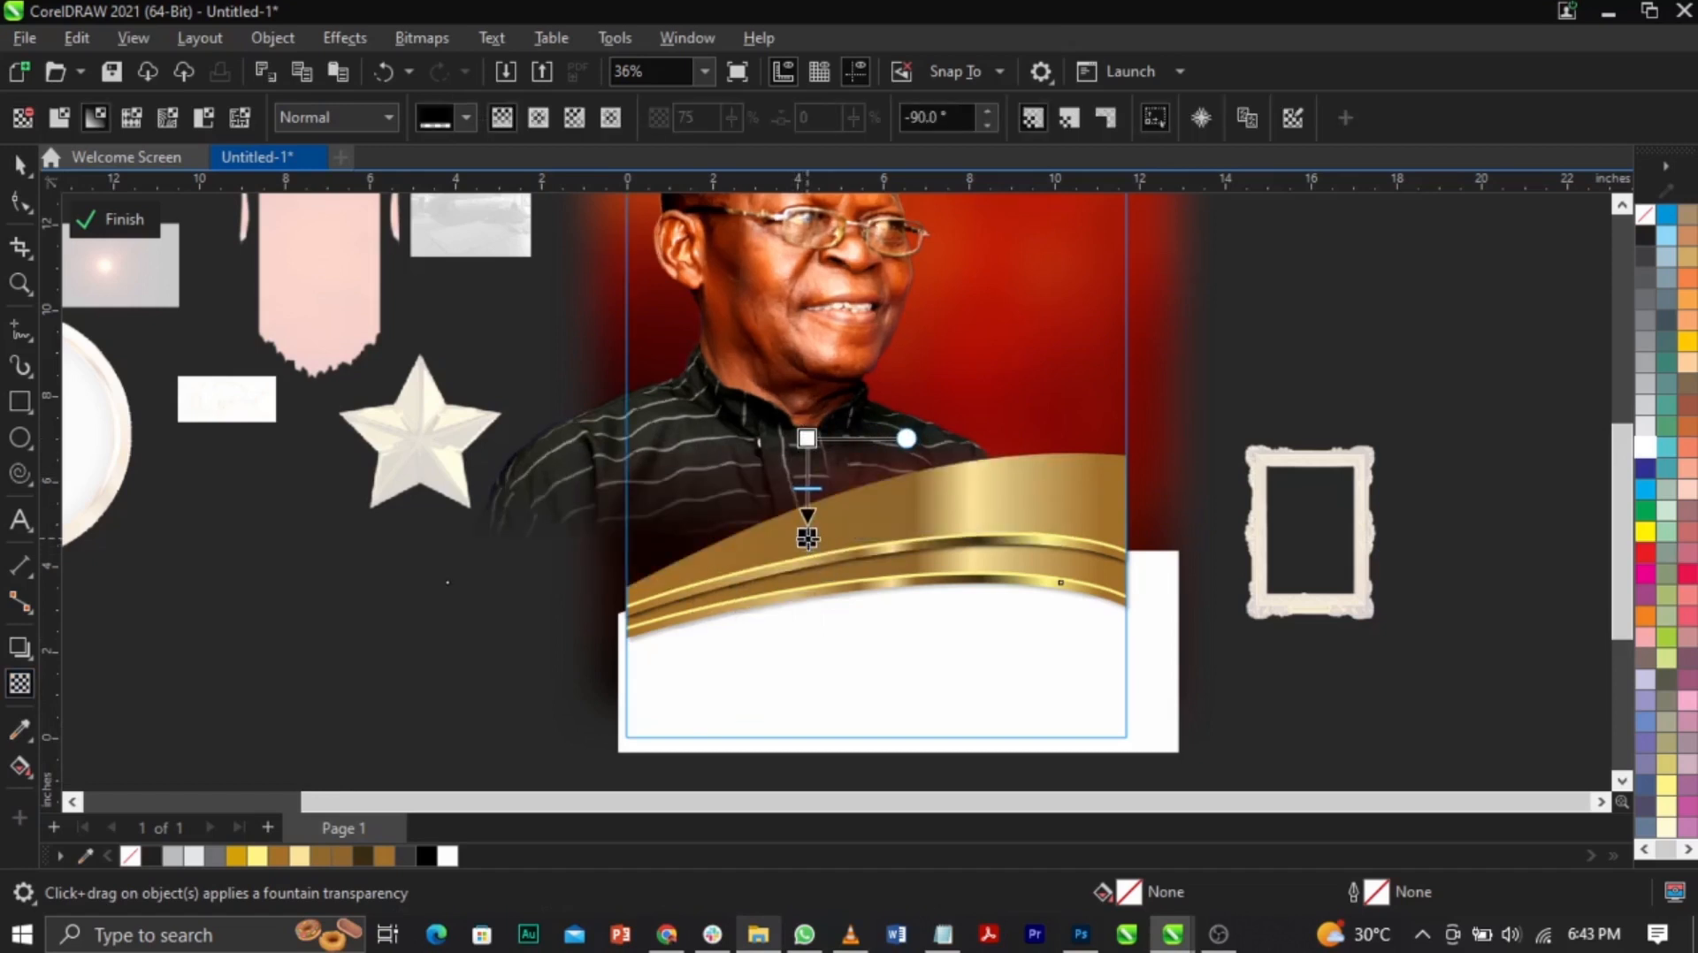
drag(807, 438, 808, 429)
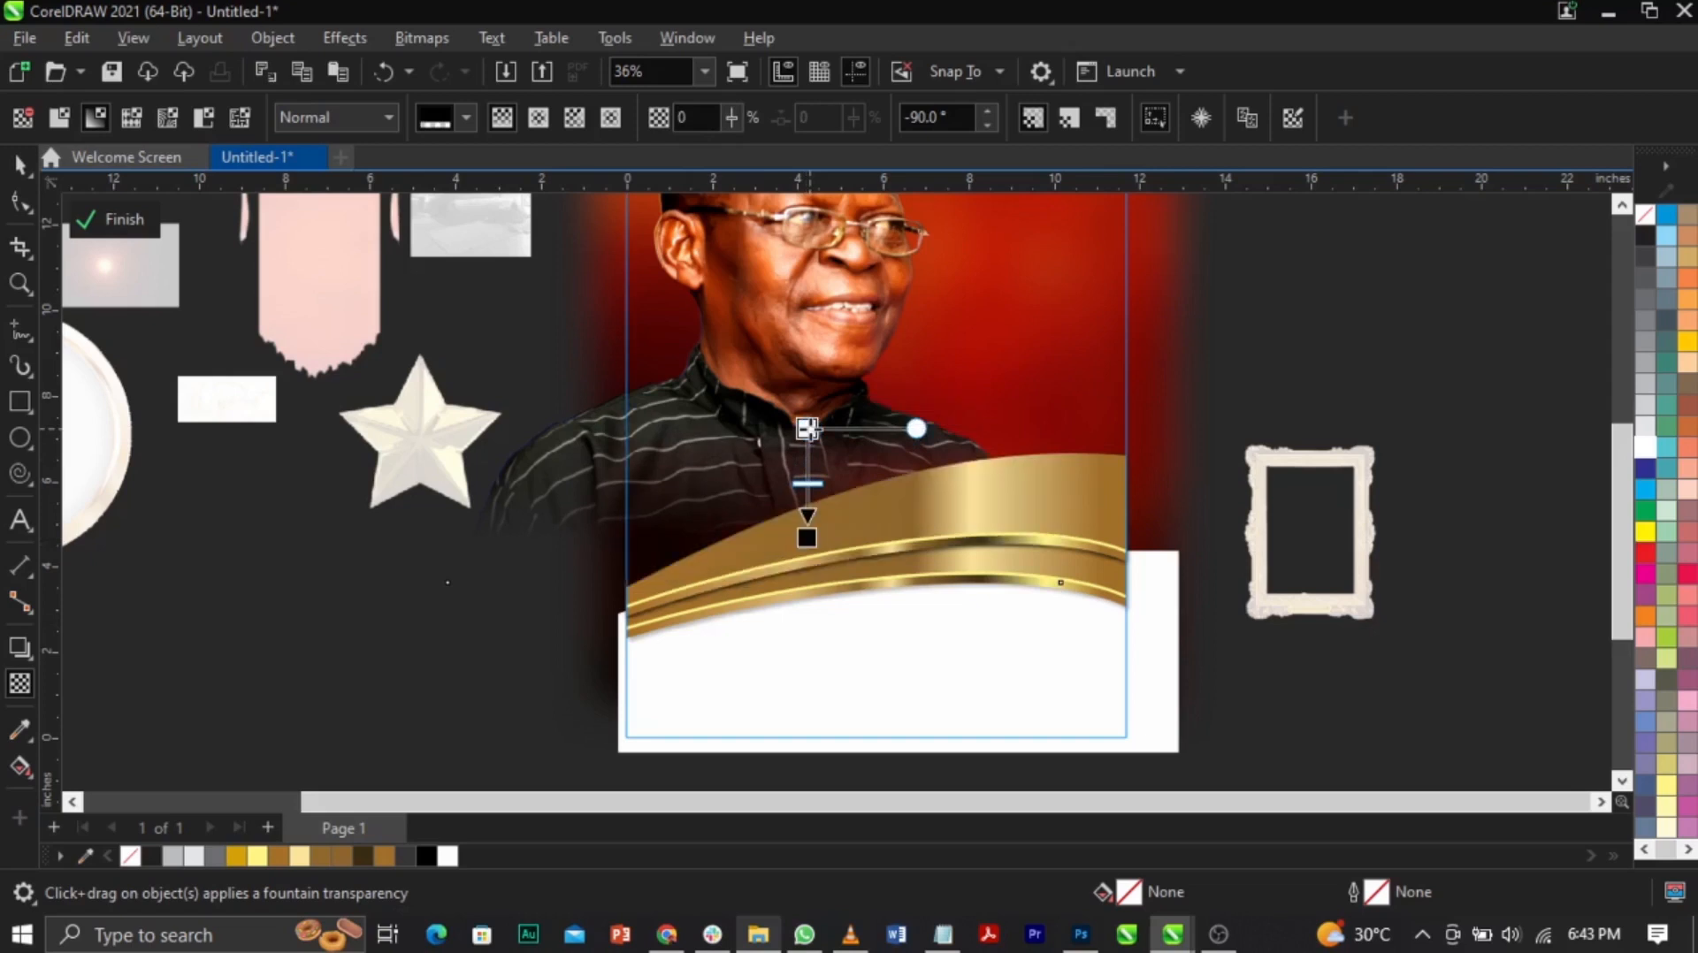
click(808, 518)
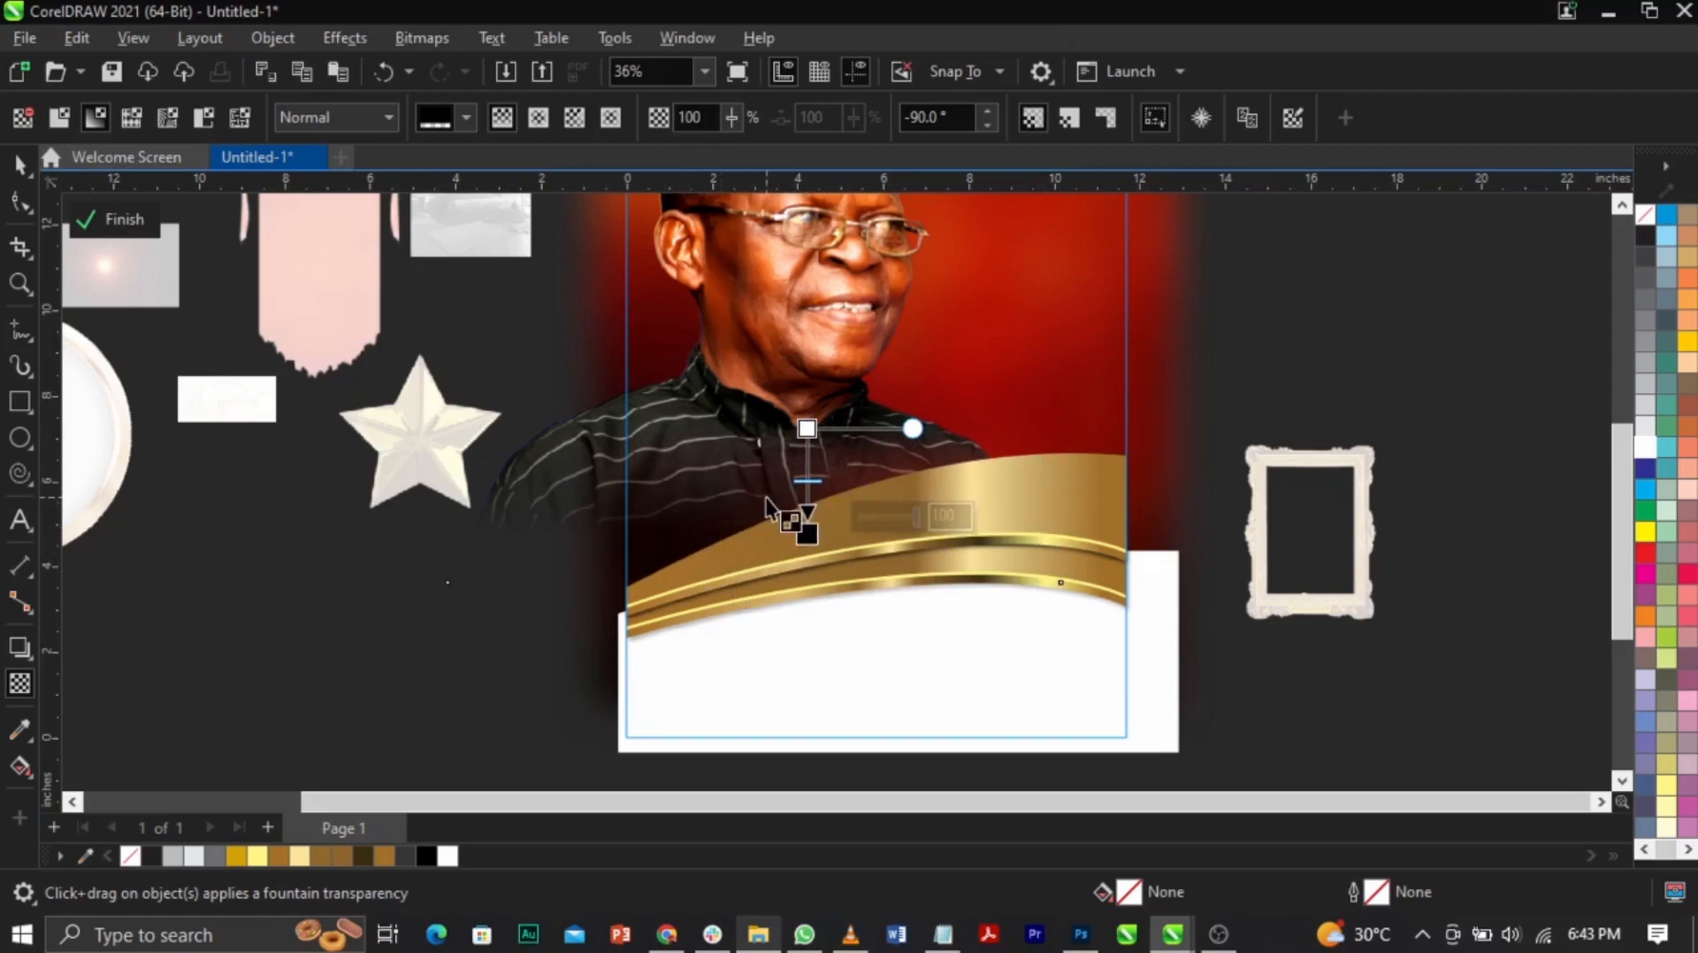
drag(807, 531, 808, 517)
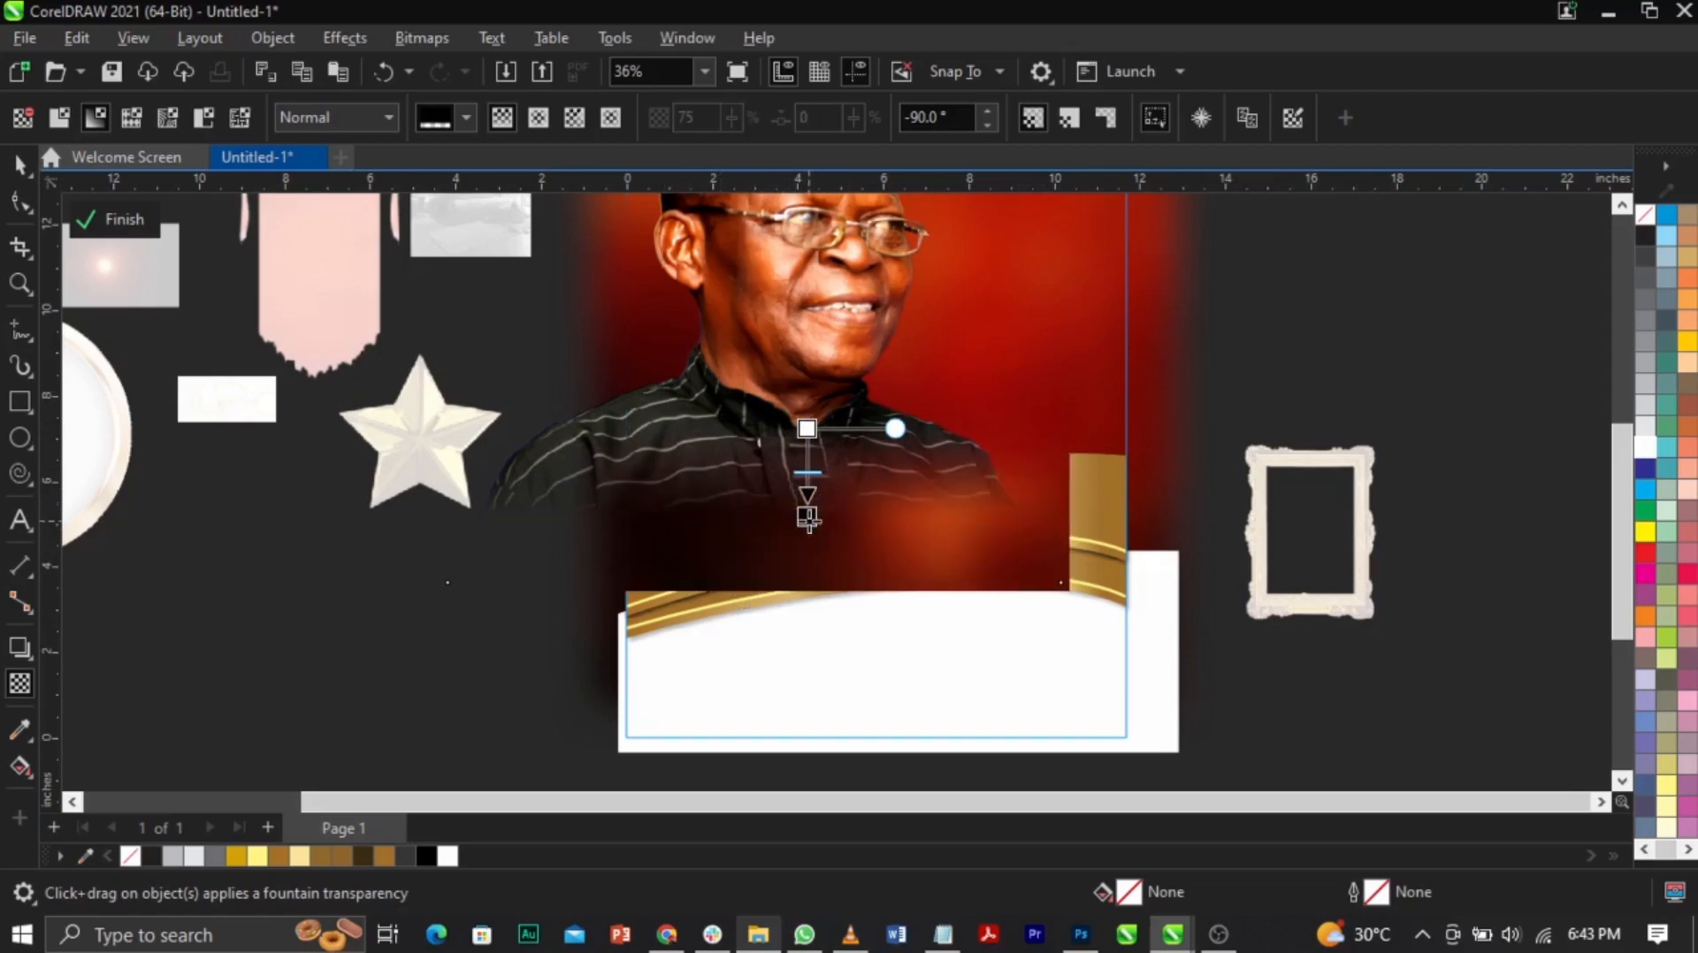
click(1430, 370)
key(space)
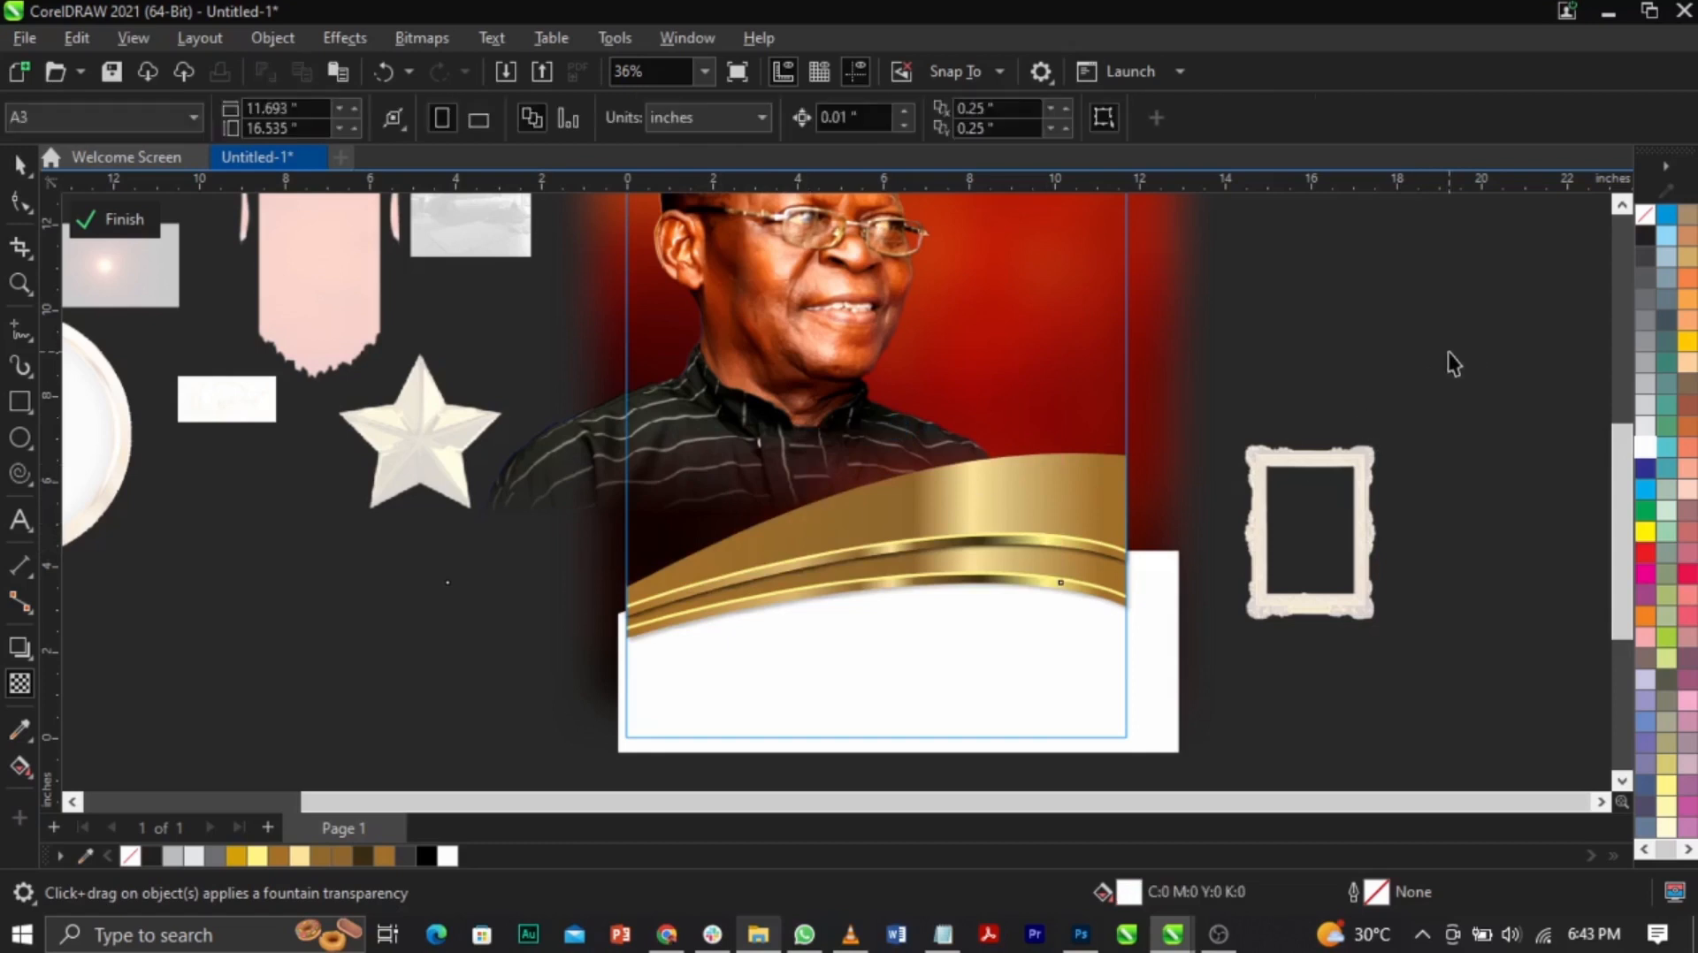
click(115, 220)
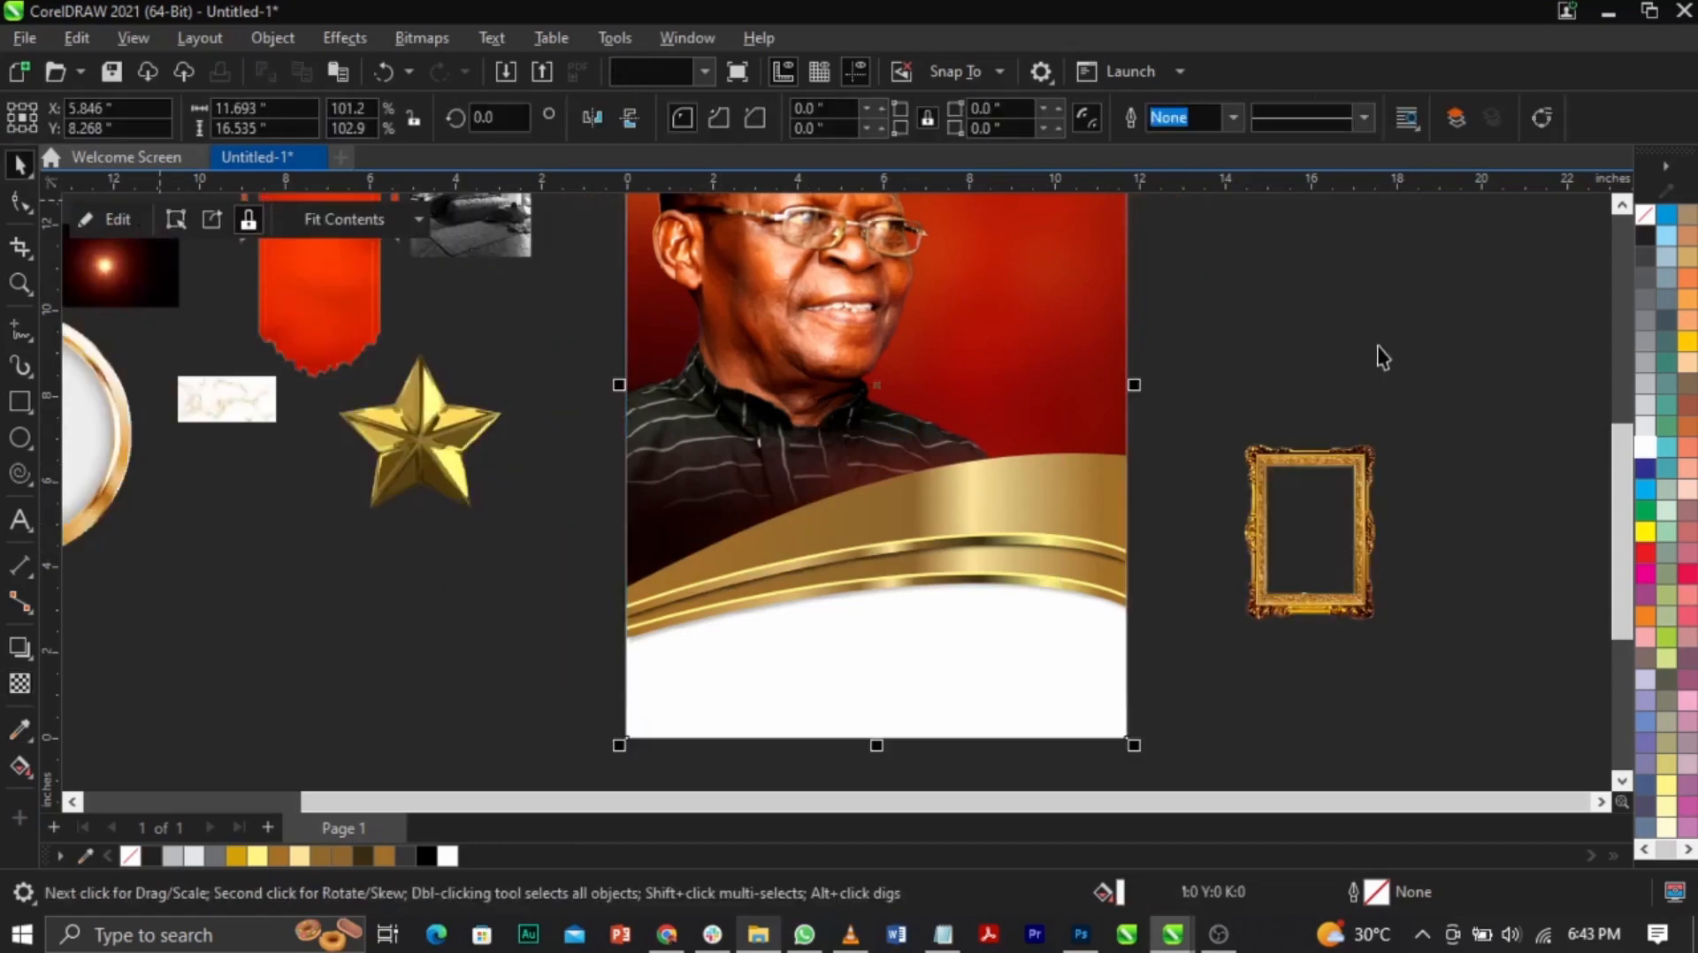
Step: Scale up the gold marble image, cut it, and open the poster's PowerClip contents for editing
key(z)
key(F3)
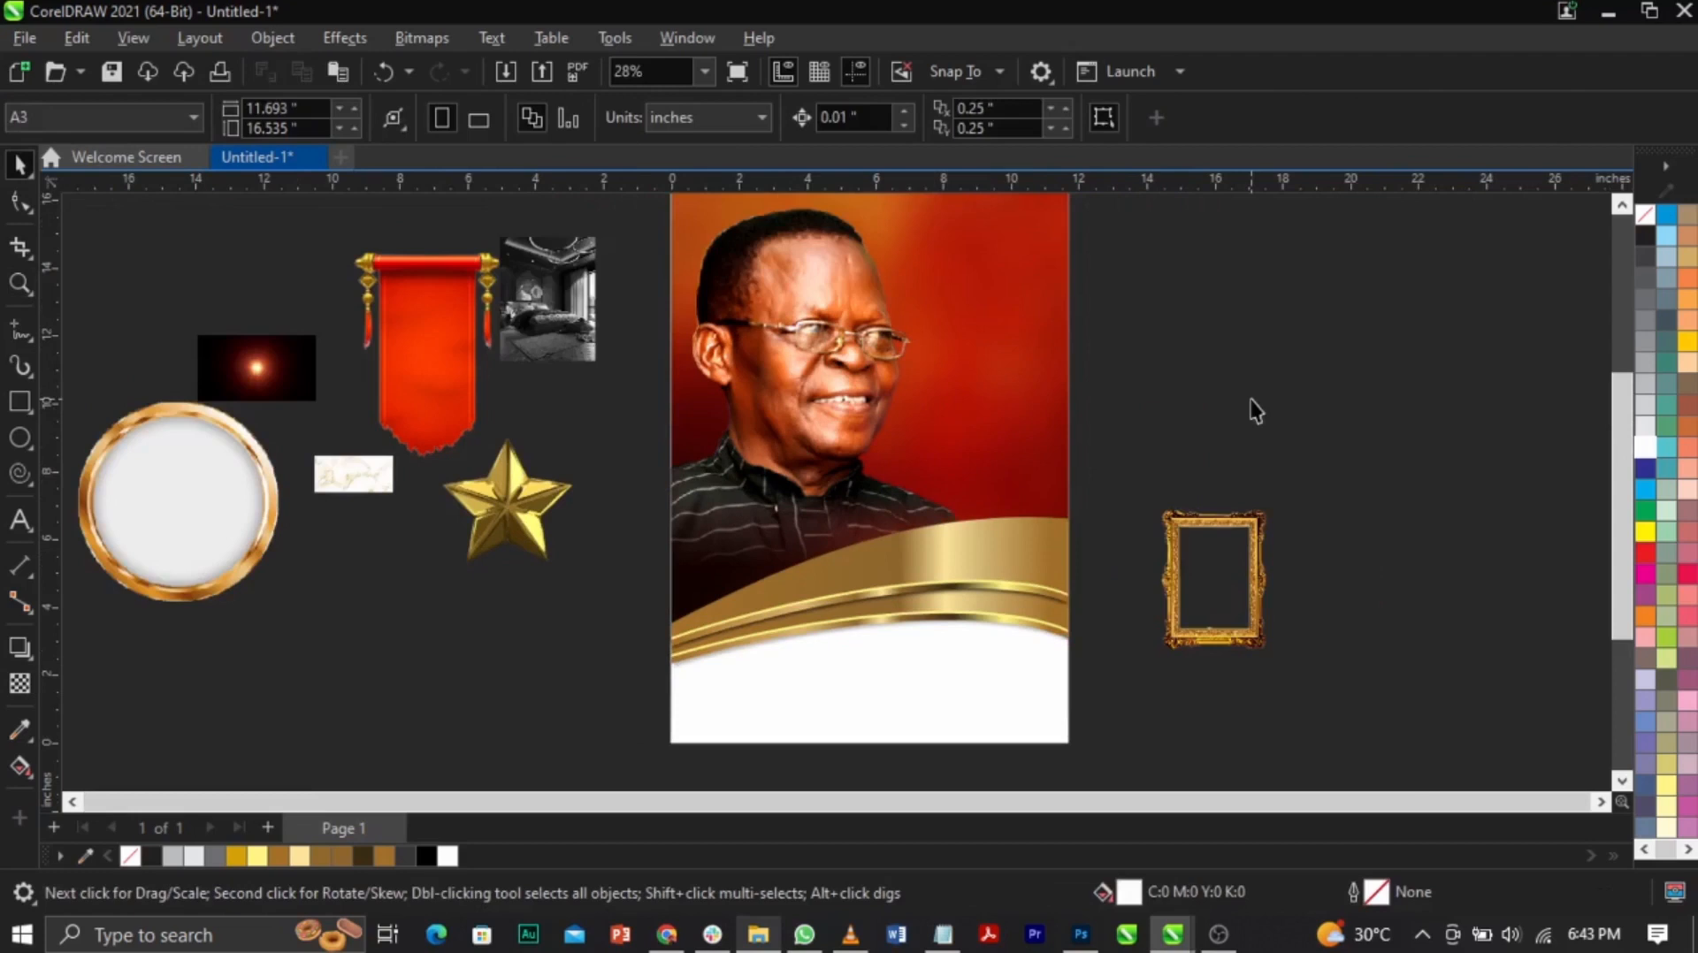
key(z)
drag(634, 221, 869, 350)
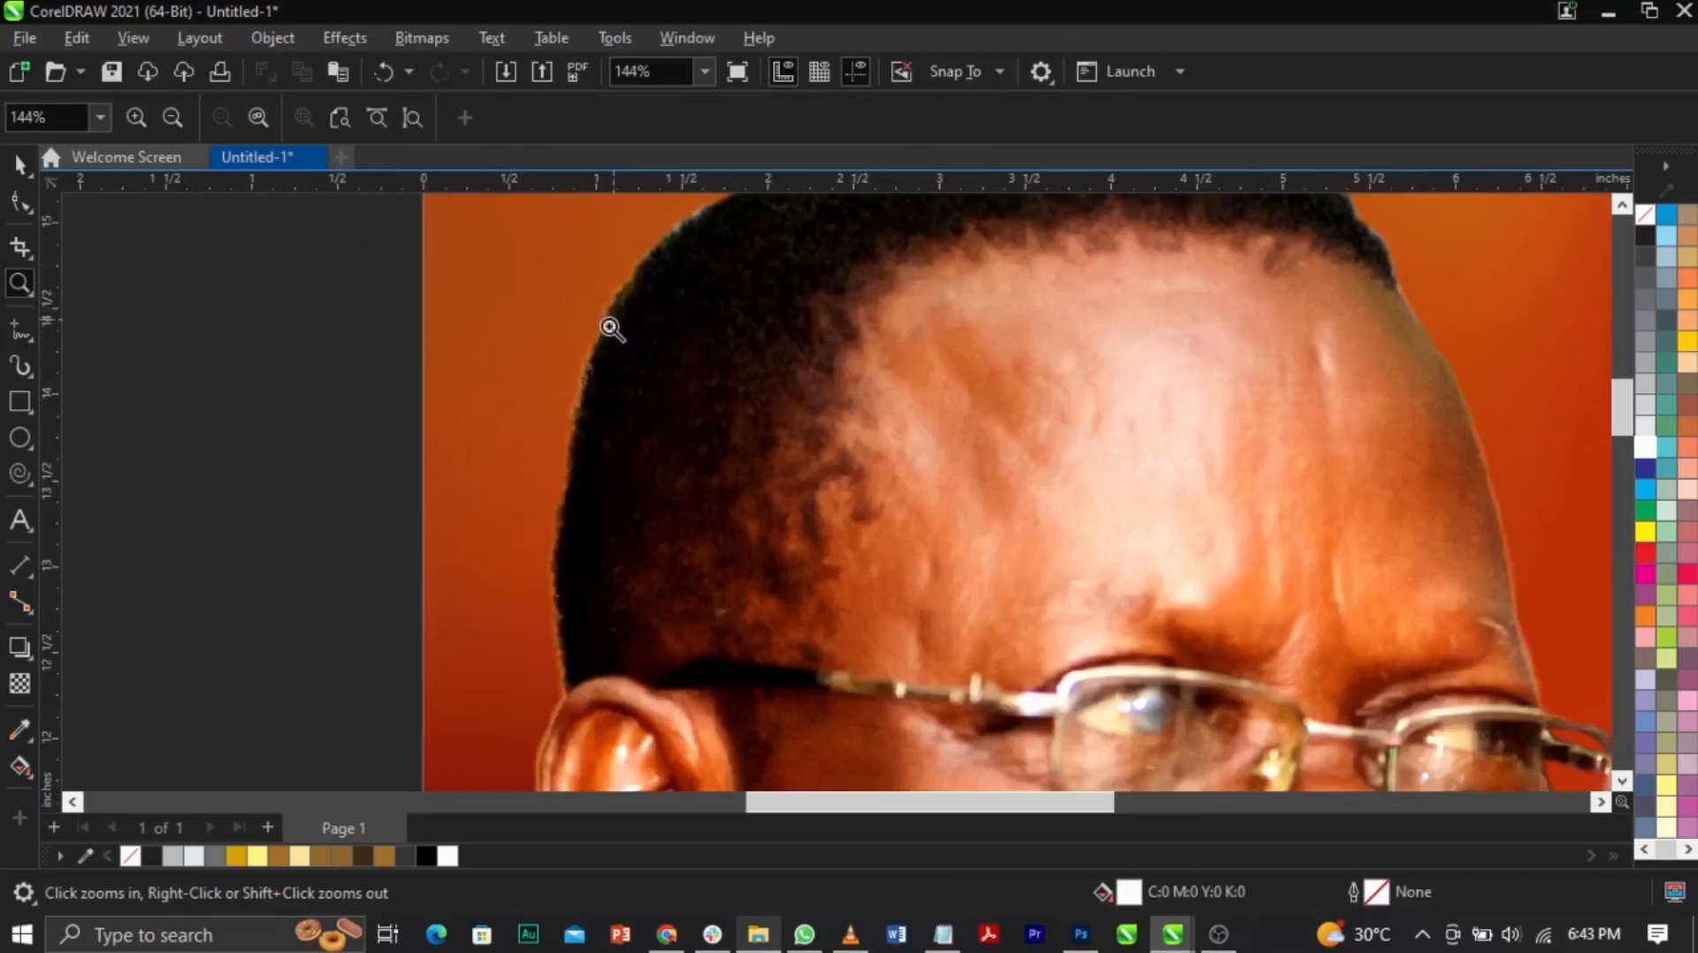
right_click(672, 534)
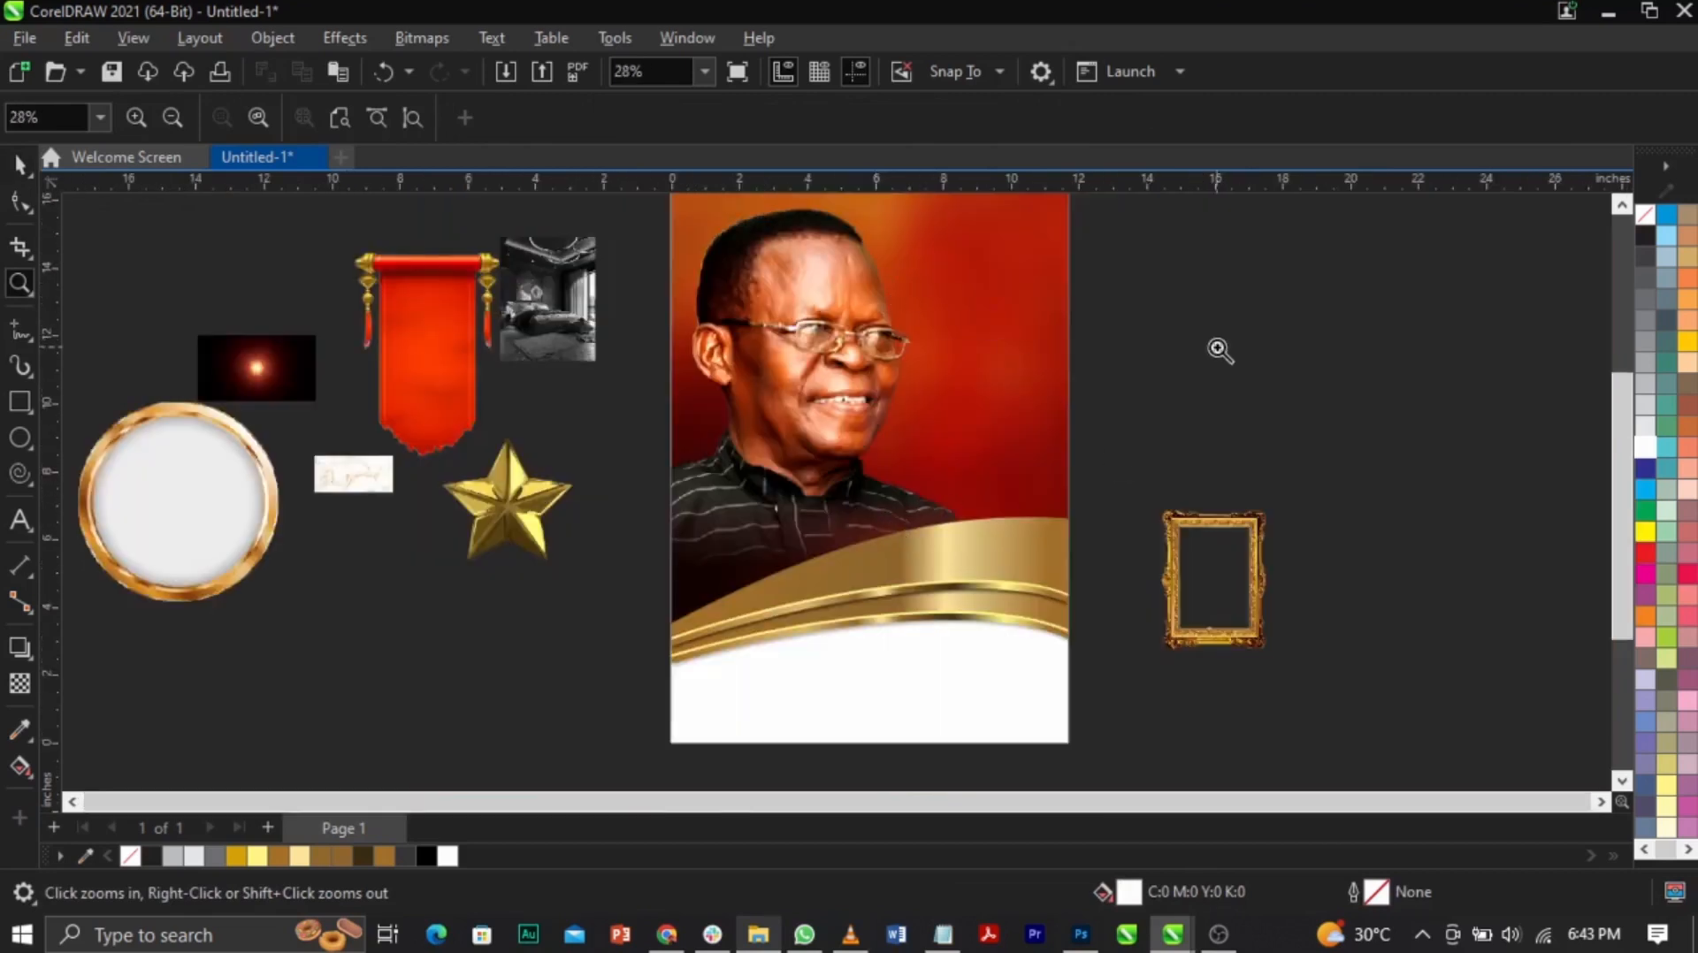
key(space)
click(390, 482)
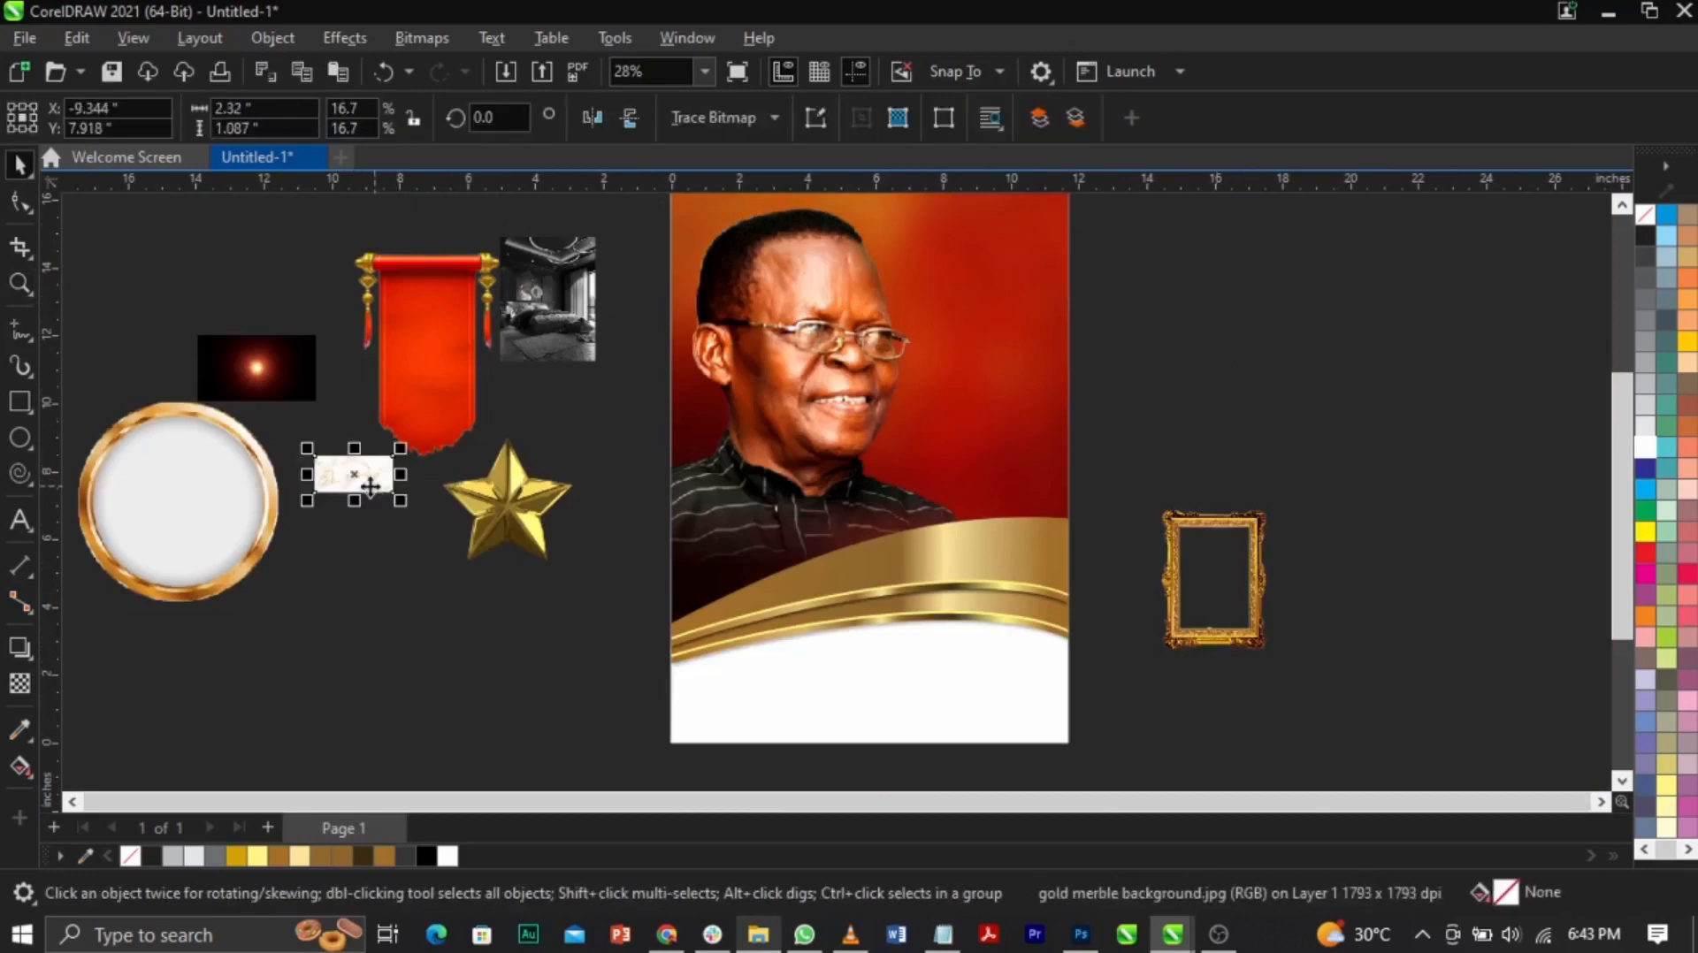
drag(400, 500, 777, 687)
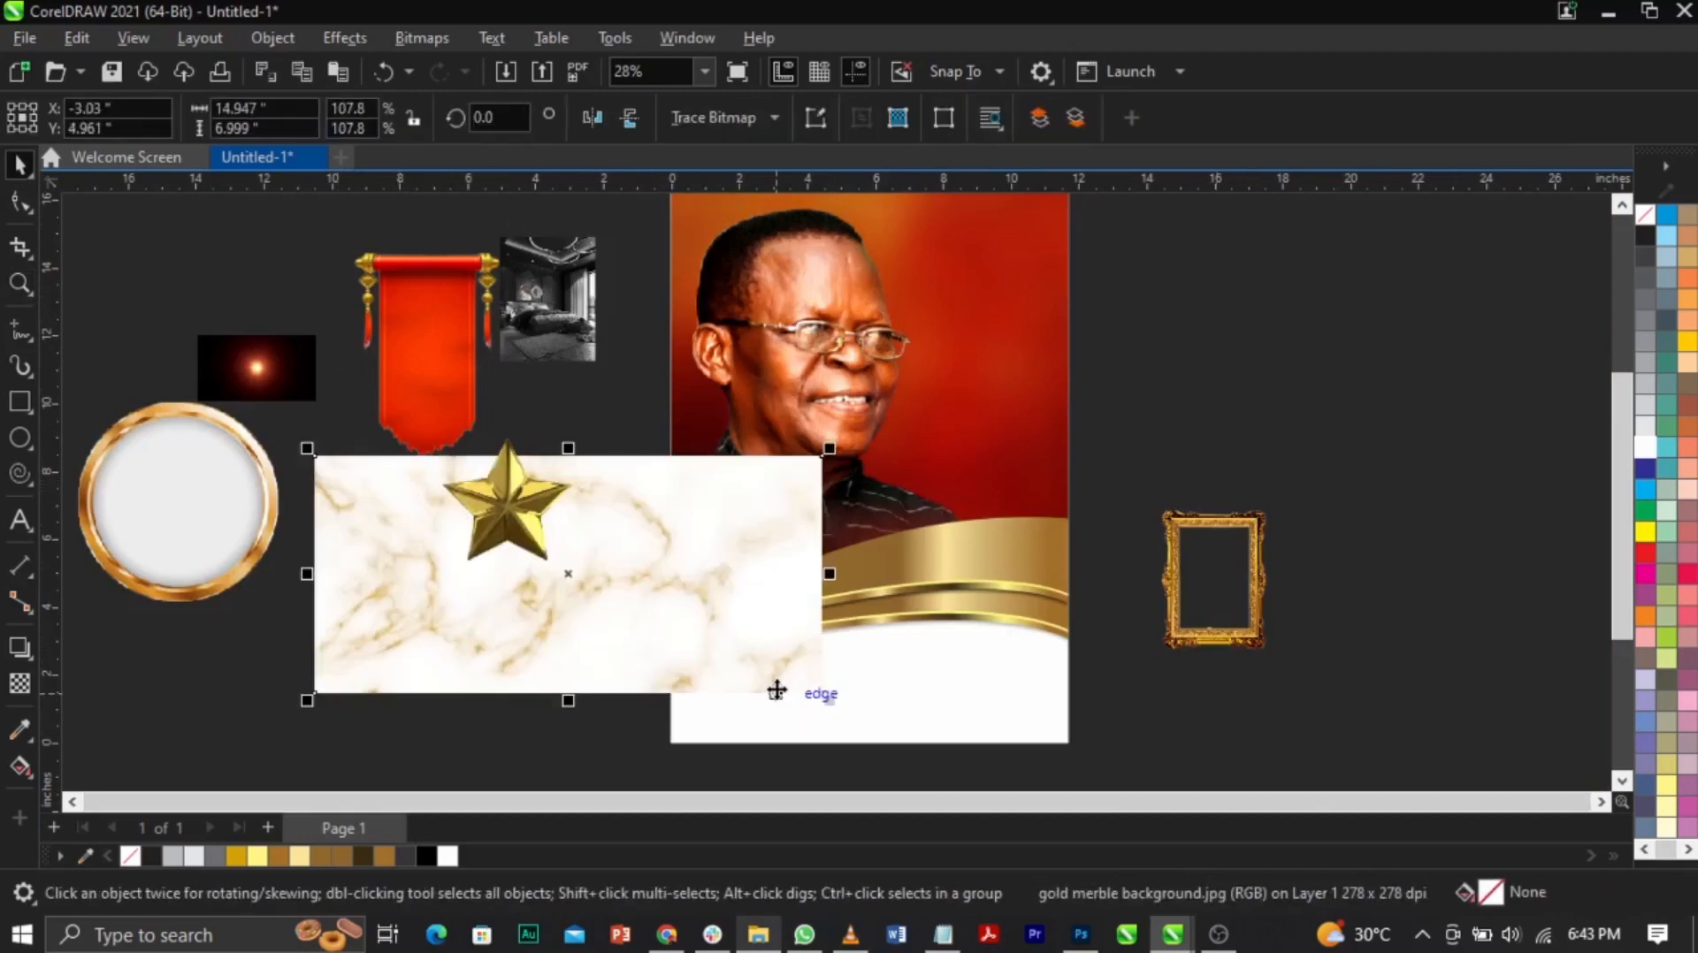
key(Delete)
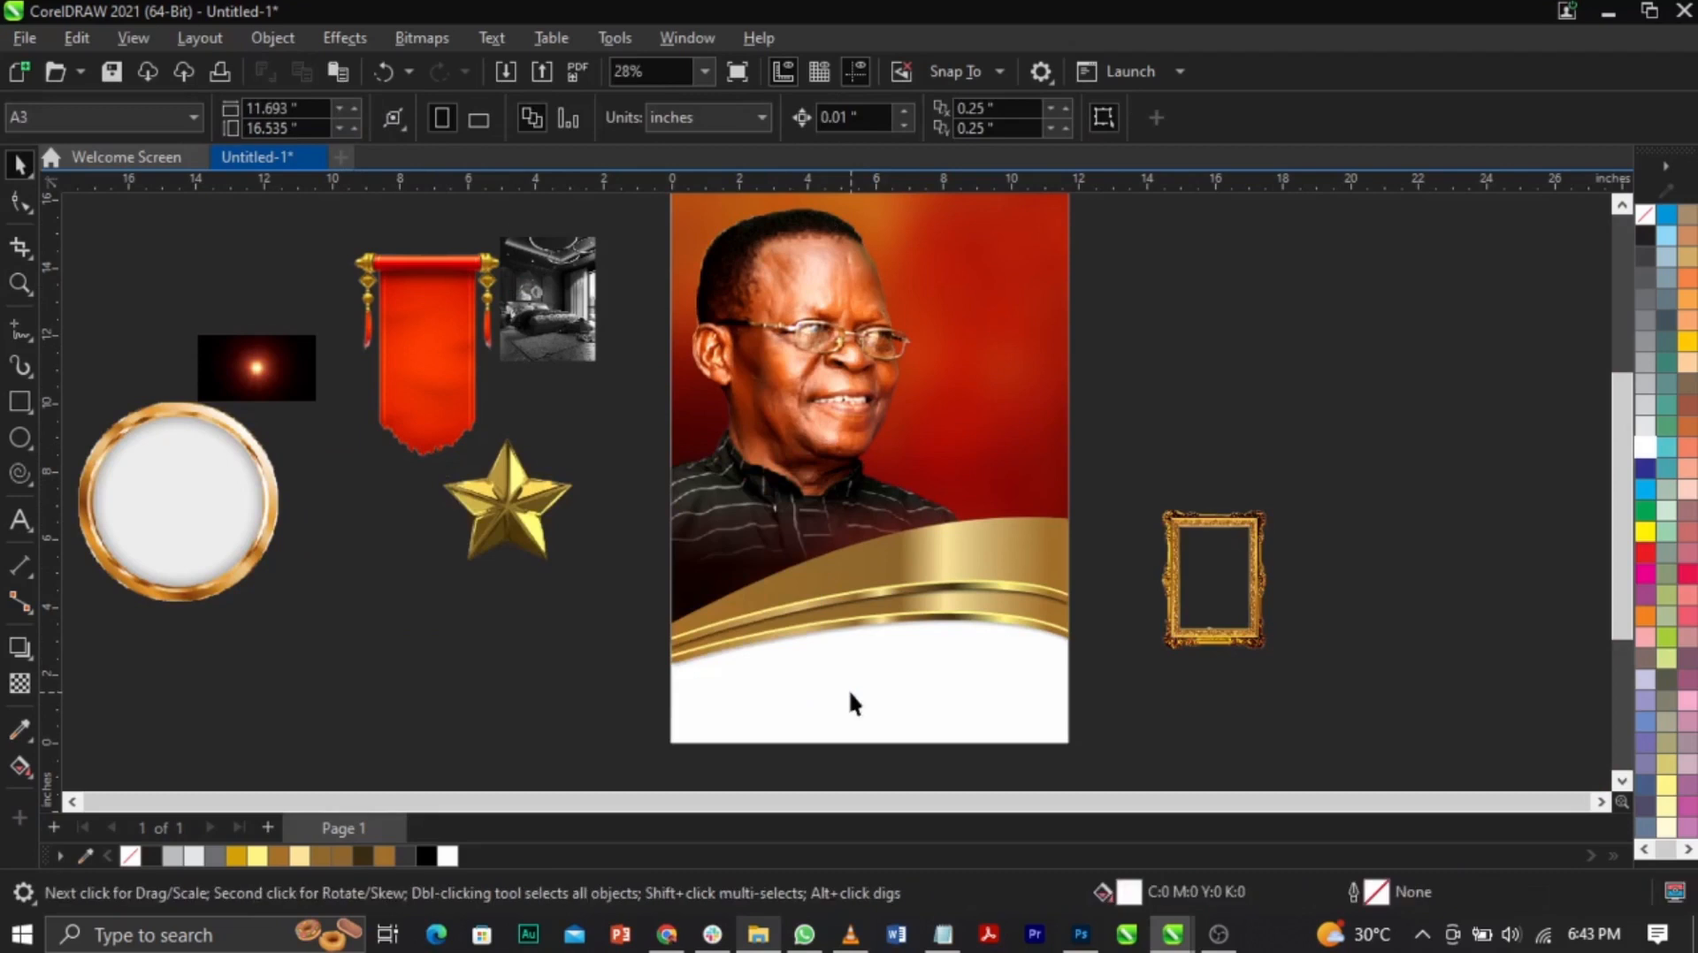
double_click(850, 693)
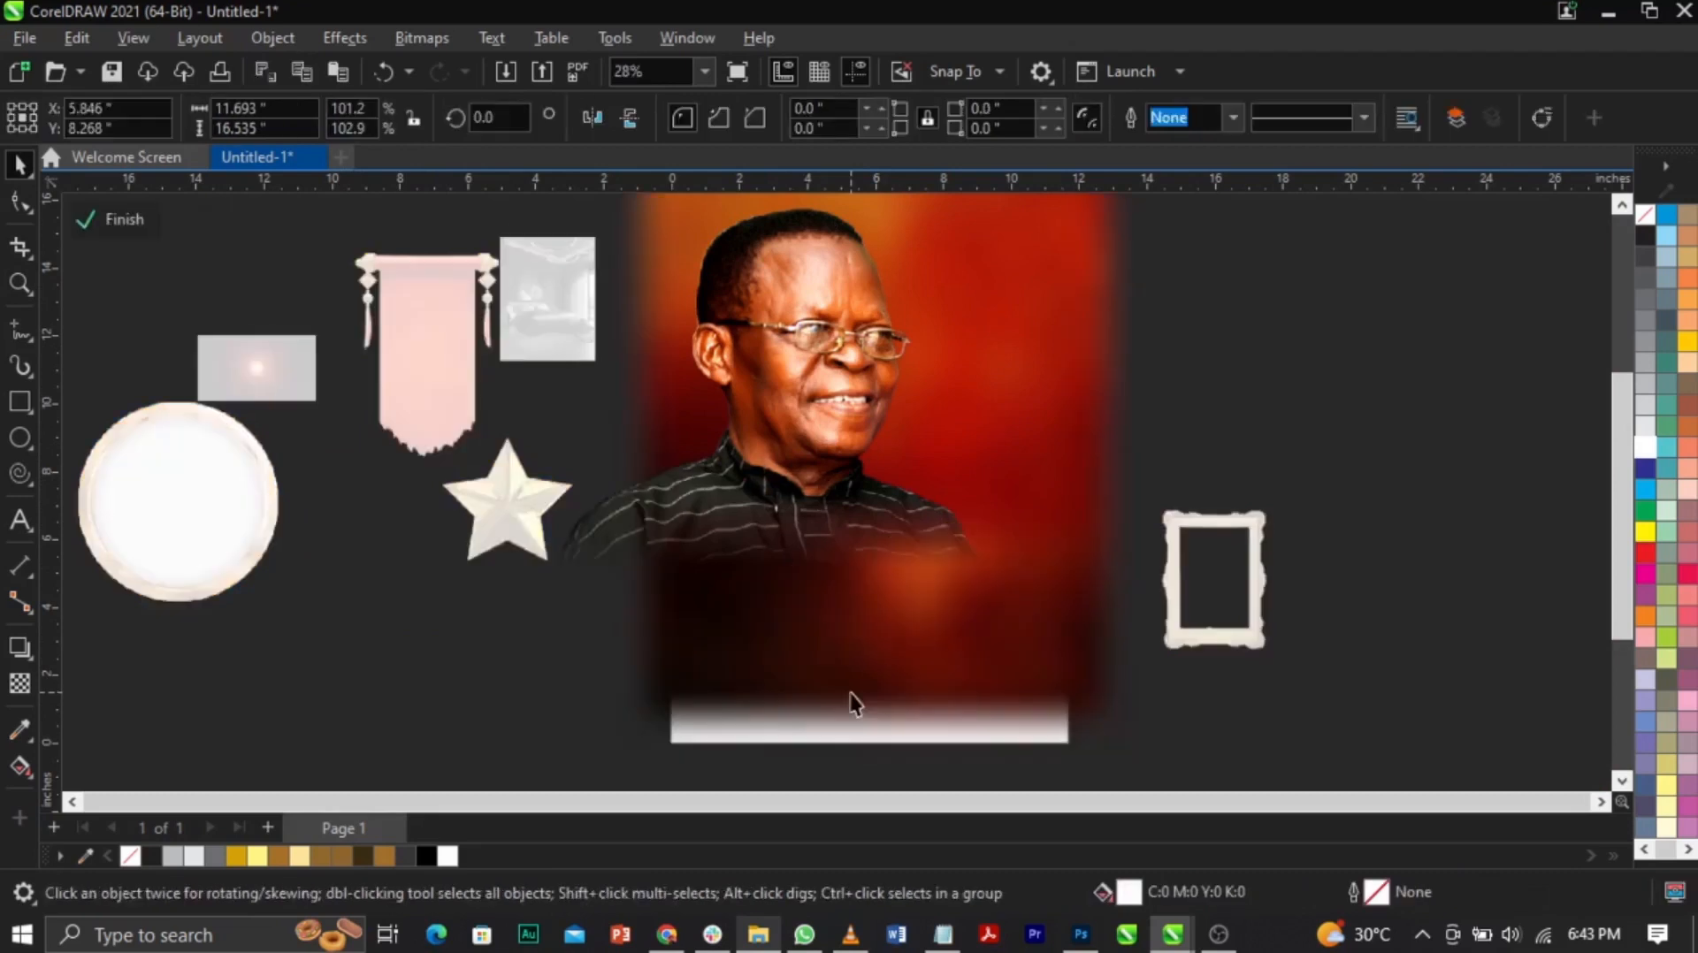
Step: Paste the gold marble into the poster's clip and PowerClip it inside the bottom white curve
ctrl+click(1268, 695)
right_click(926, 597)
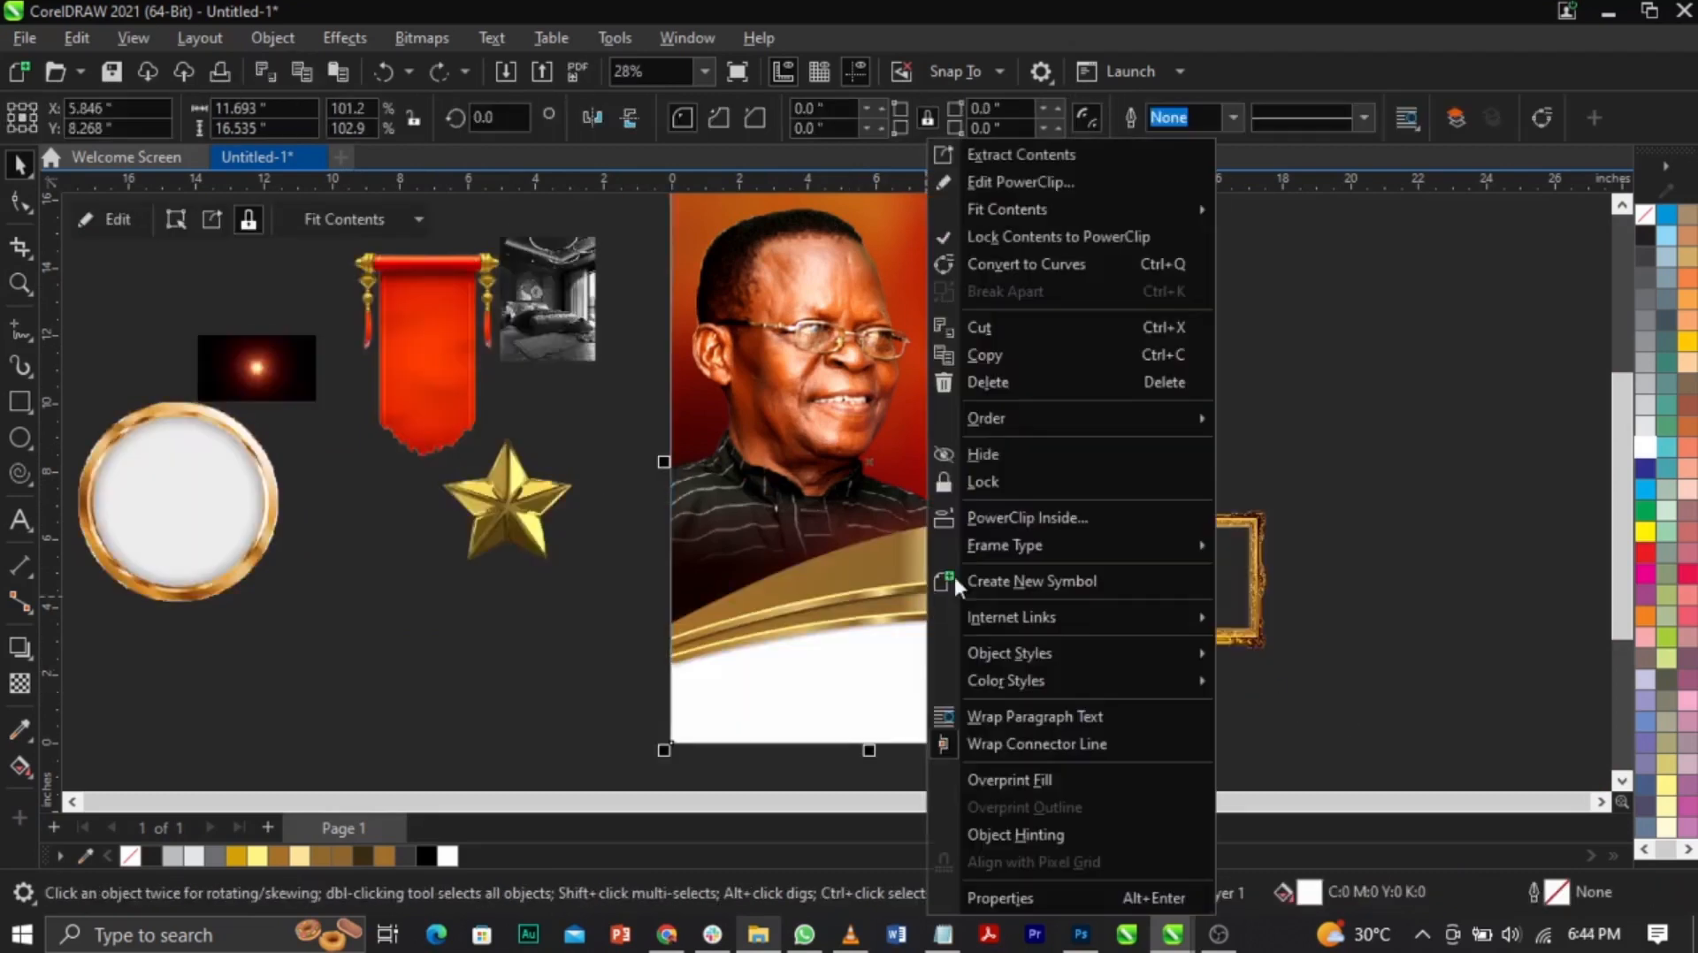
click(1000, 181)
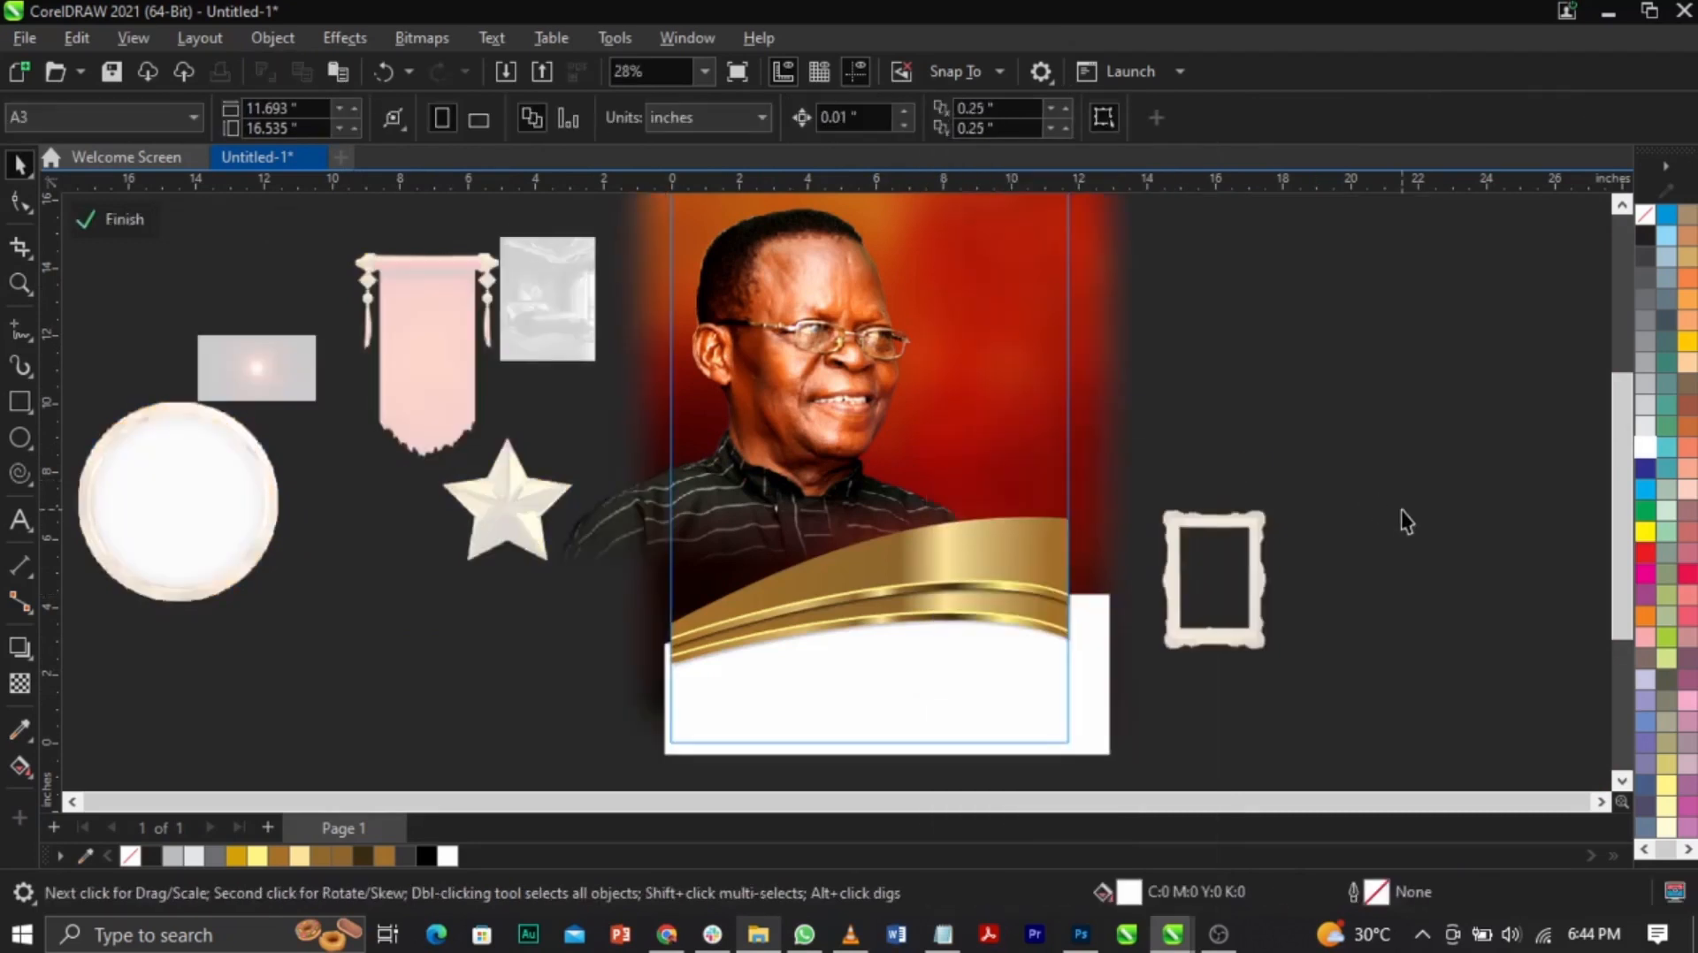
key(ctrl+v)
right_click(634, 622)
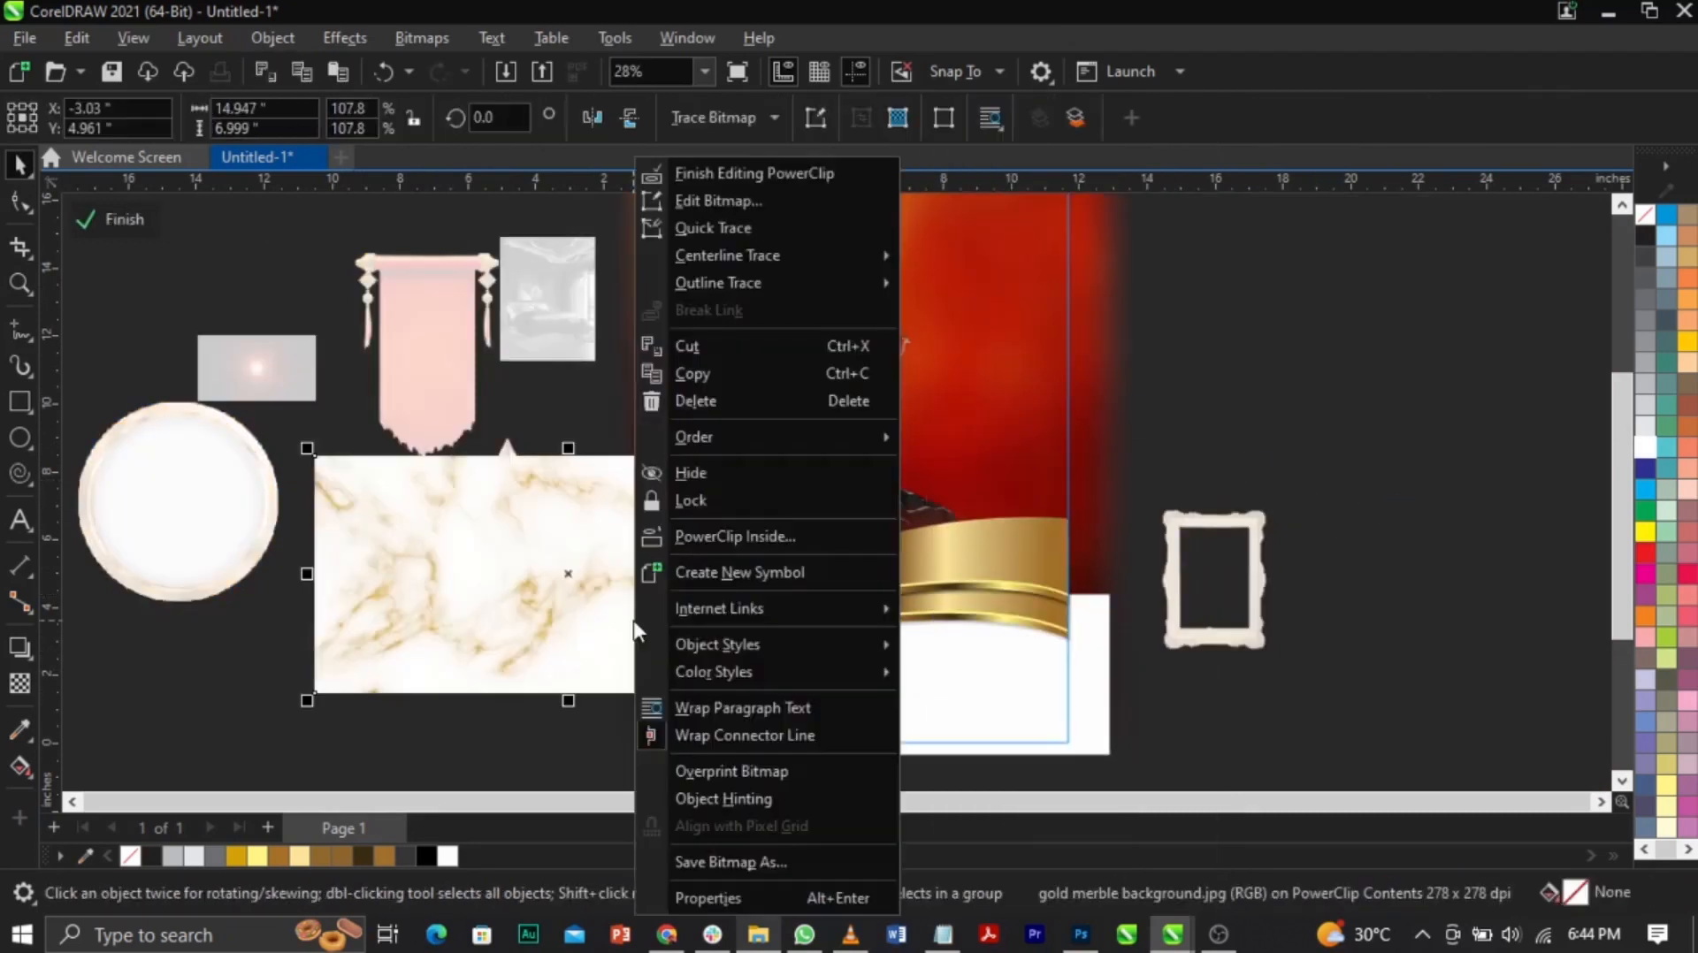
click(734, 537)
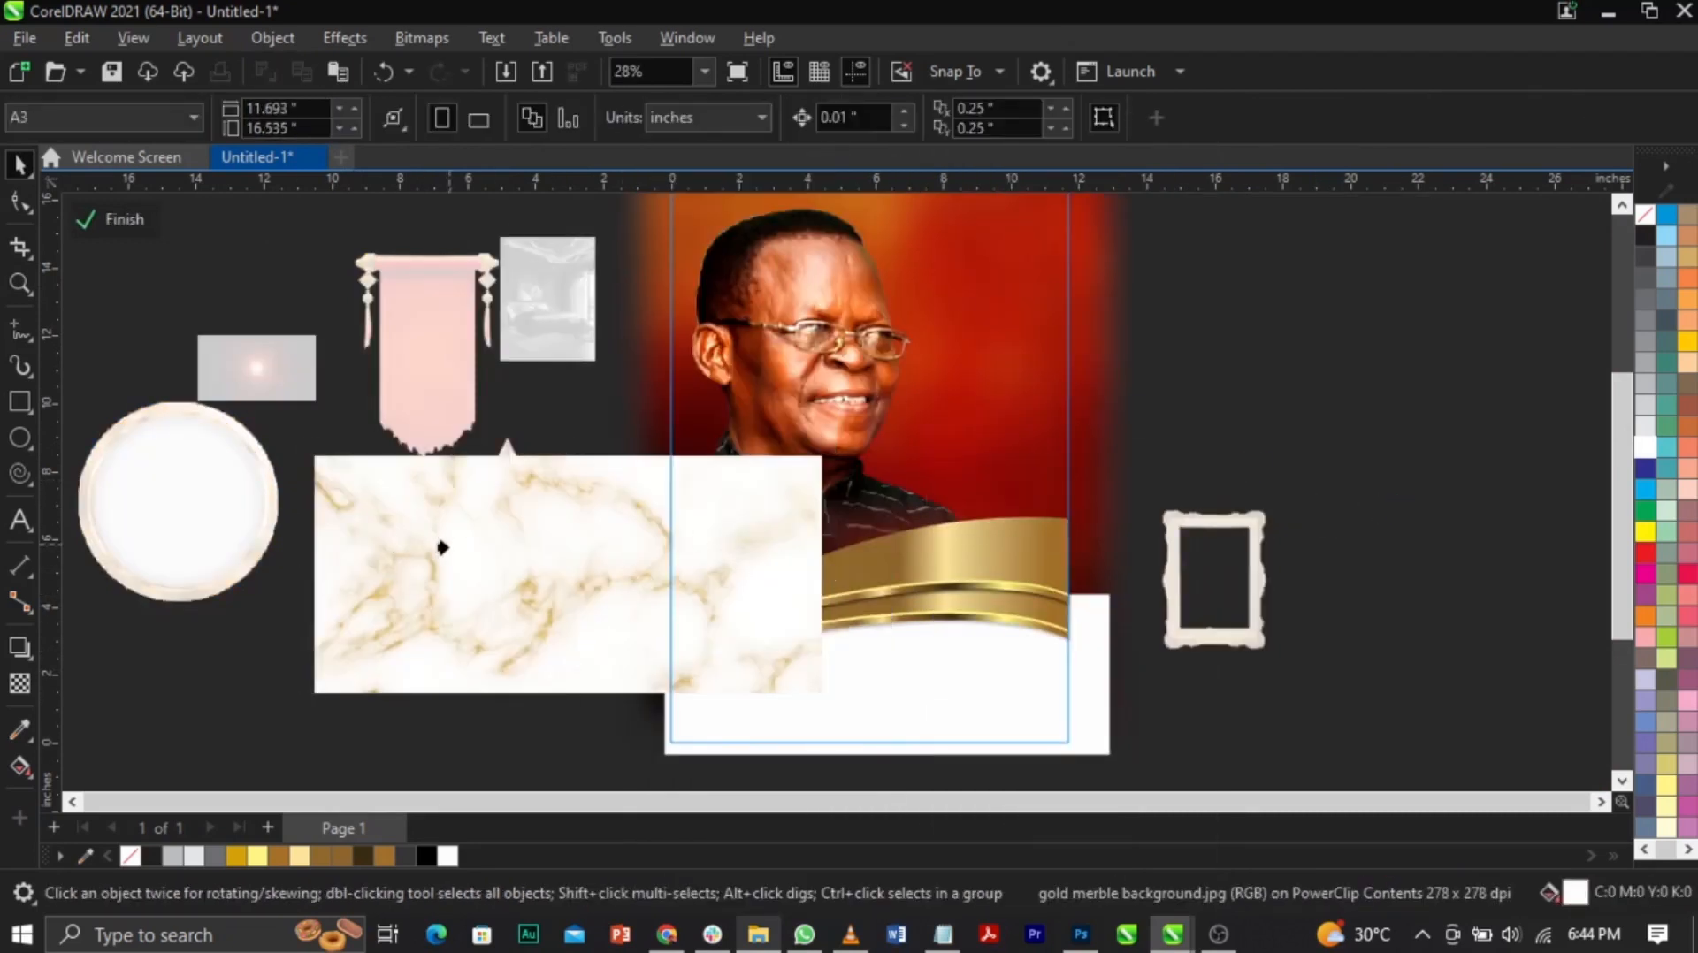
click(969, 745)
Step: Edit the bottom curve's contents and centre the marble so it fills the curve
key(z)
drag(501, 539, 1244, 781)
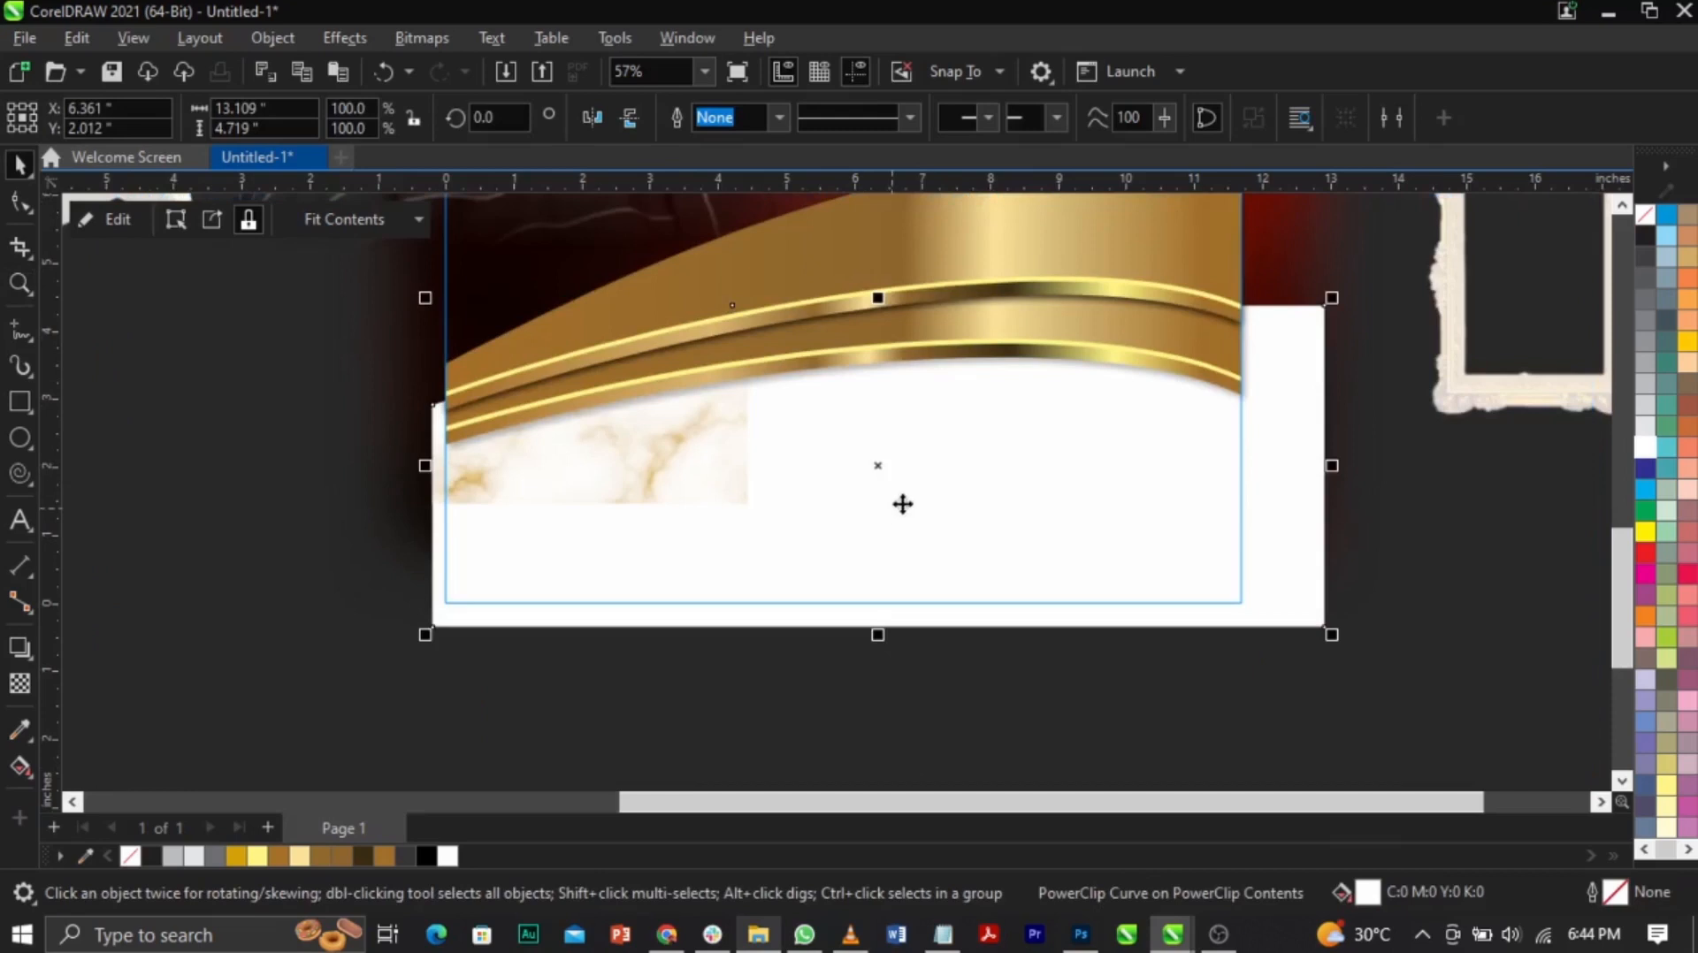
right_click(934, 495)
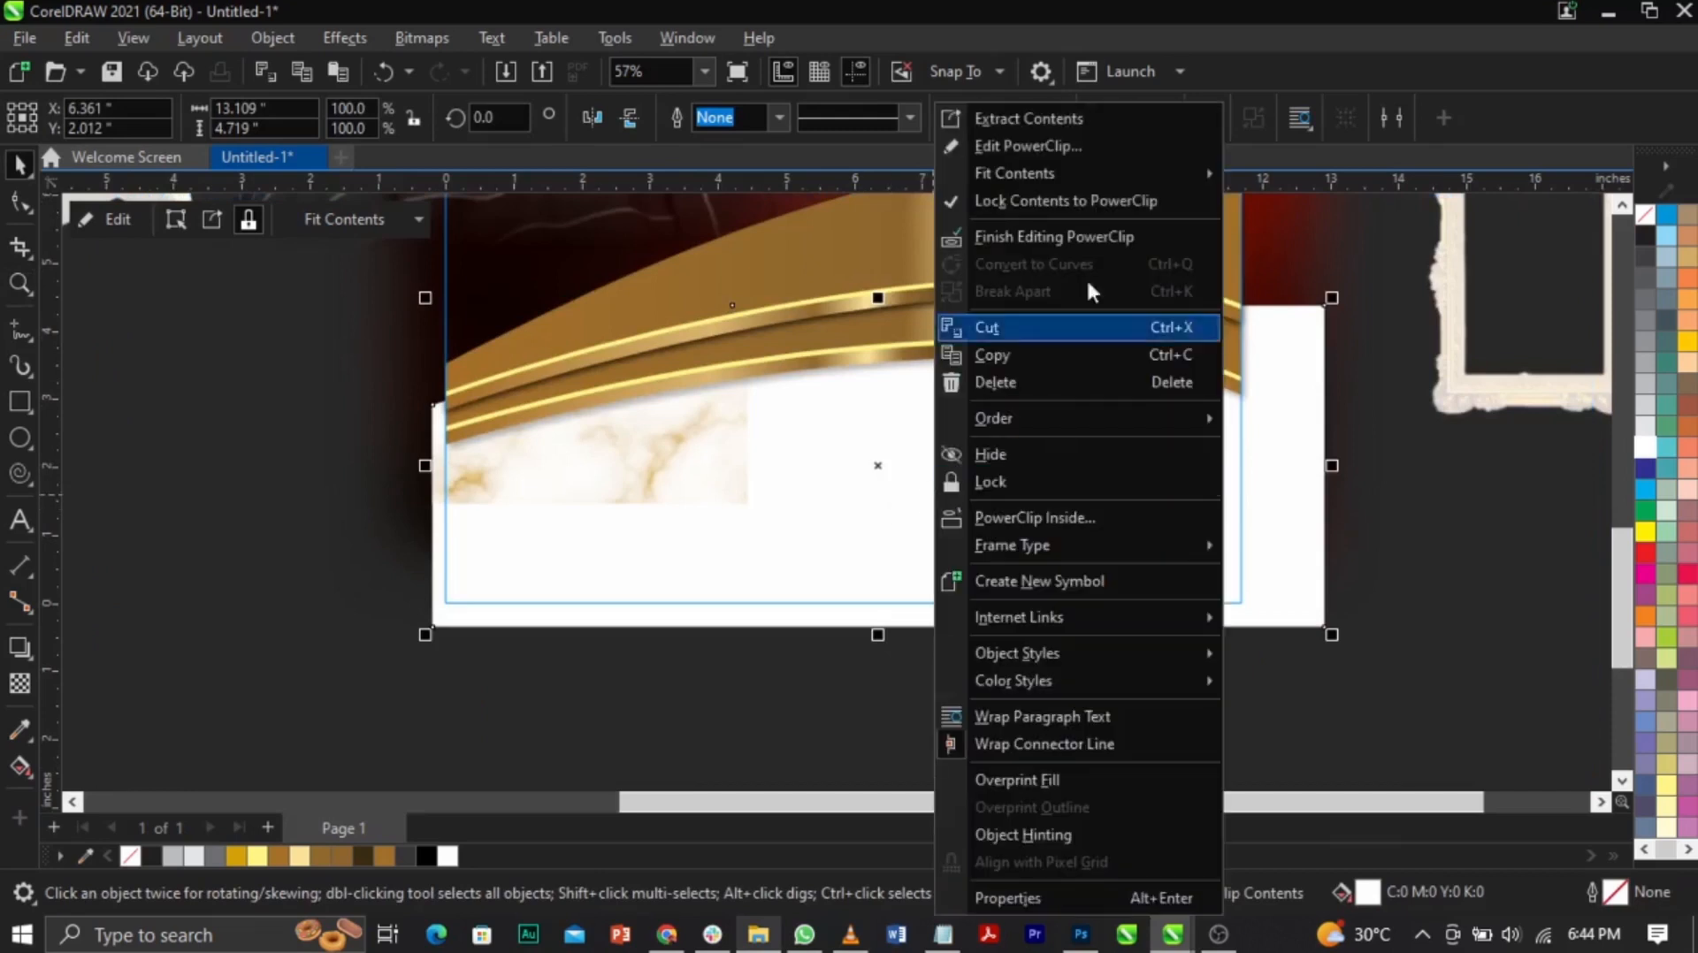
click(1049, 150)
drag(655, 509, 1132, 647)
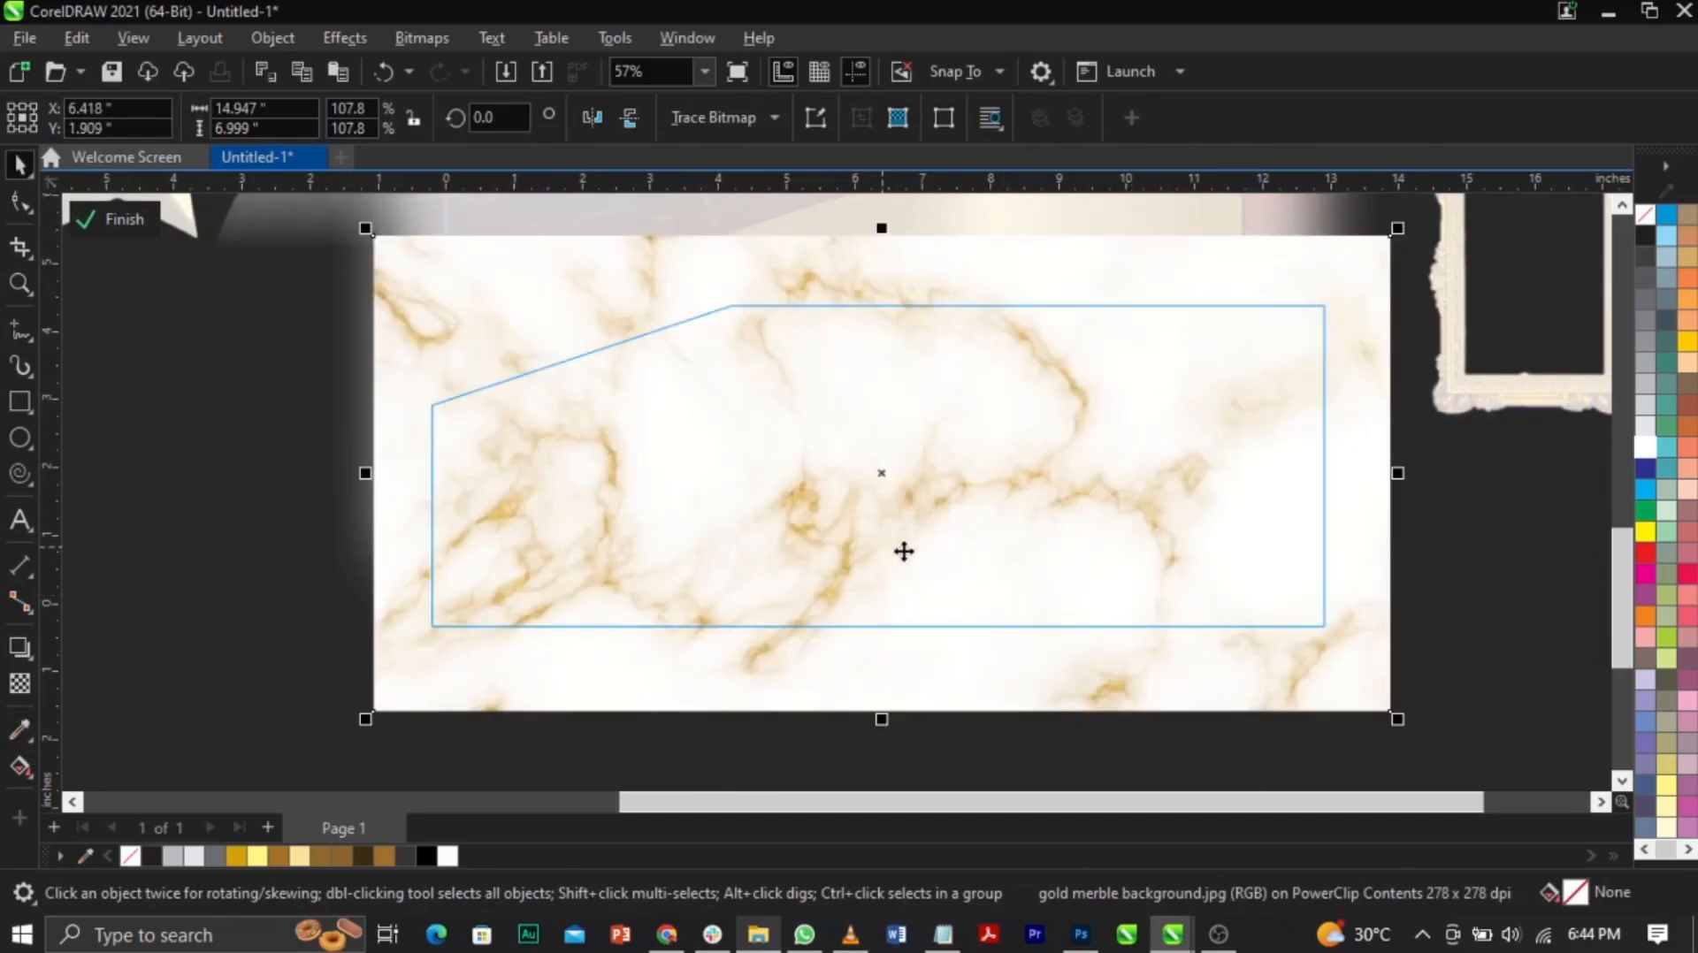
Step: Set the marble's transparency to 70, finish both PowerClip edits, and zoom out
click(21, 684)
click(867, 737)
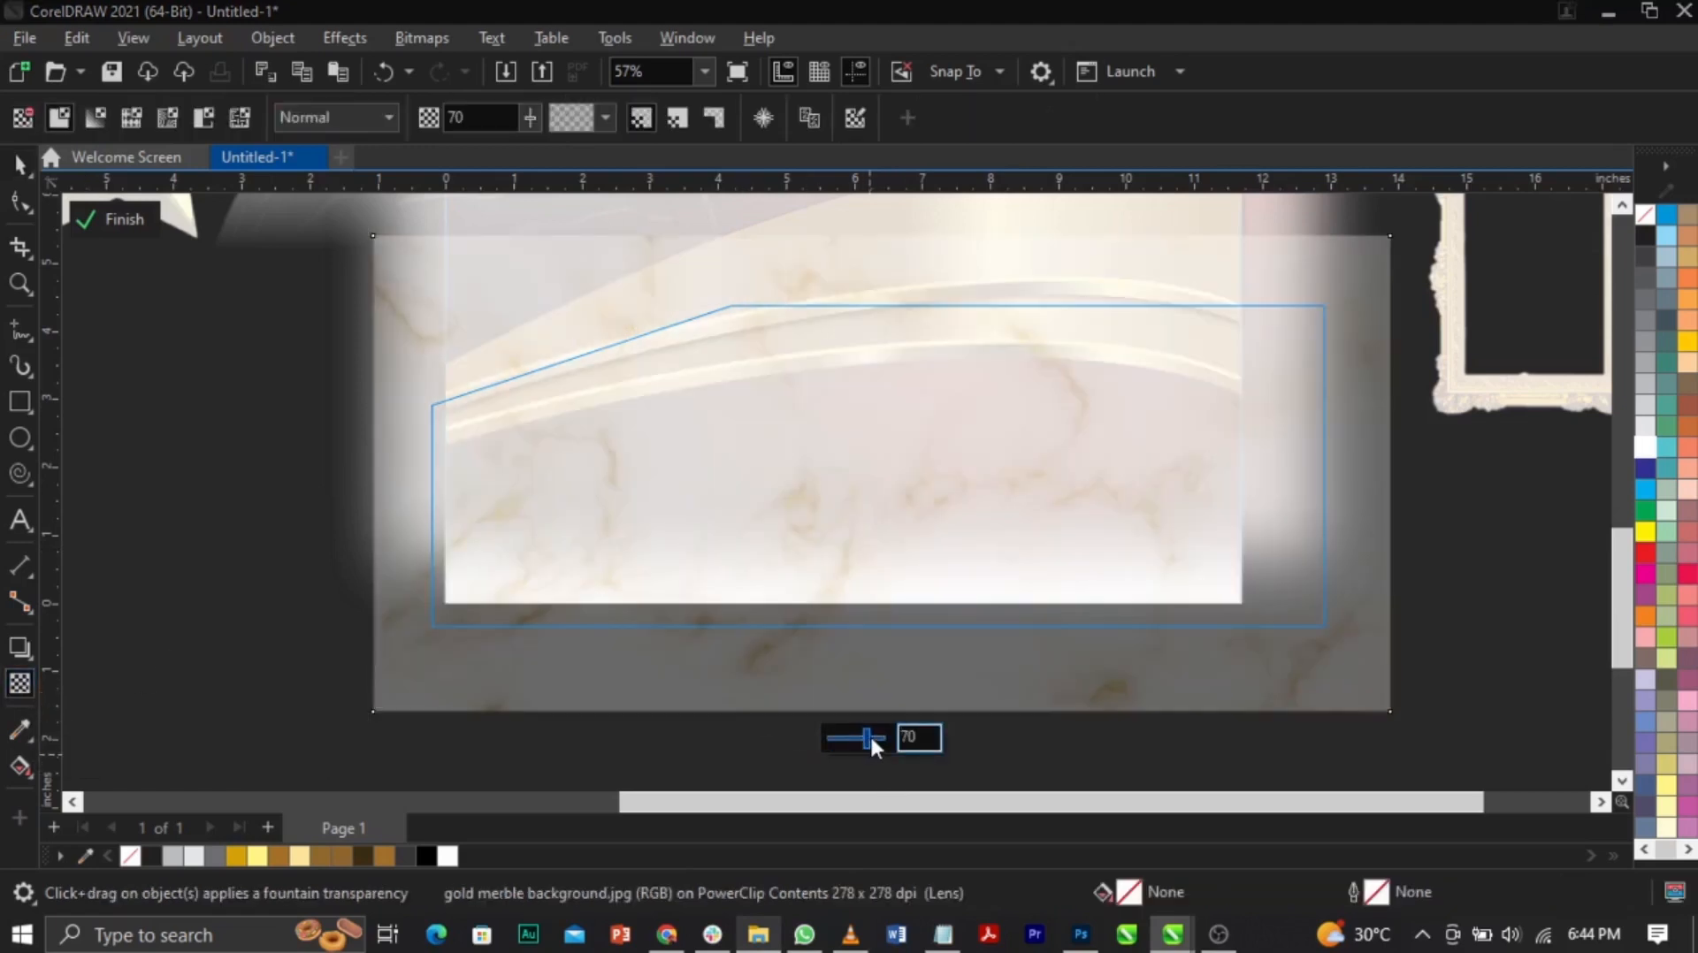
click(121, 219)
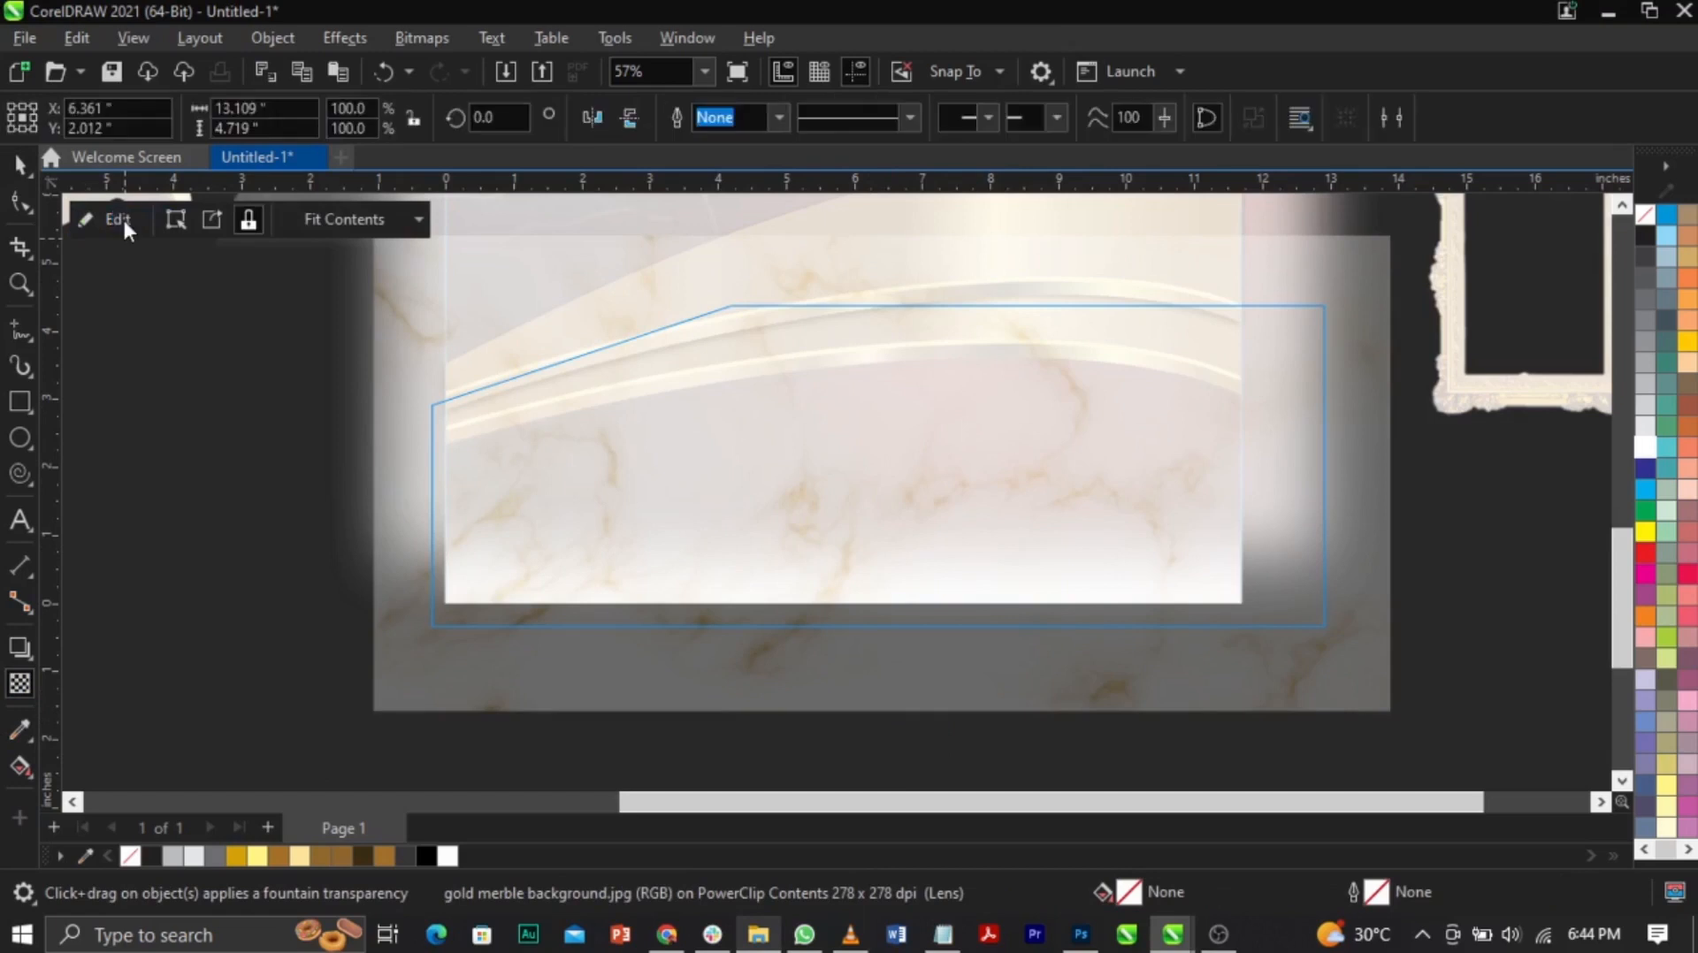
click(128, 217)
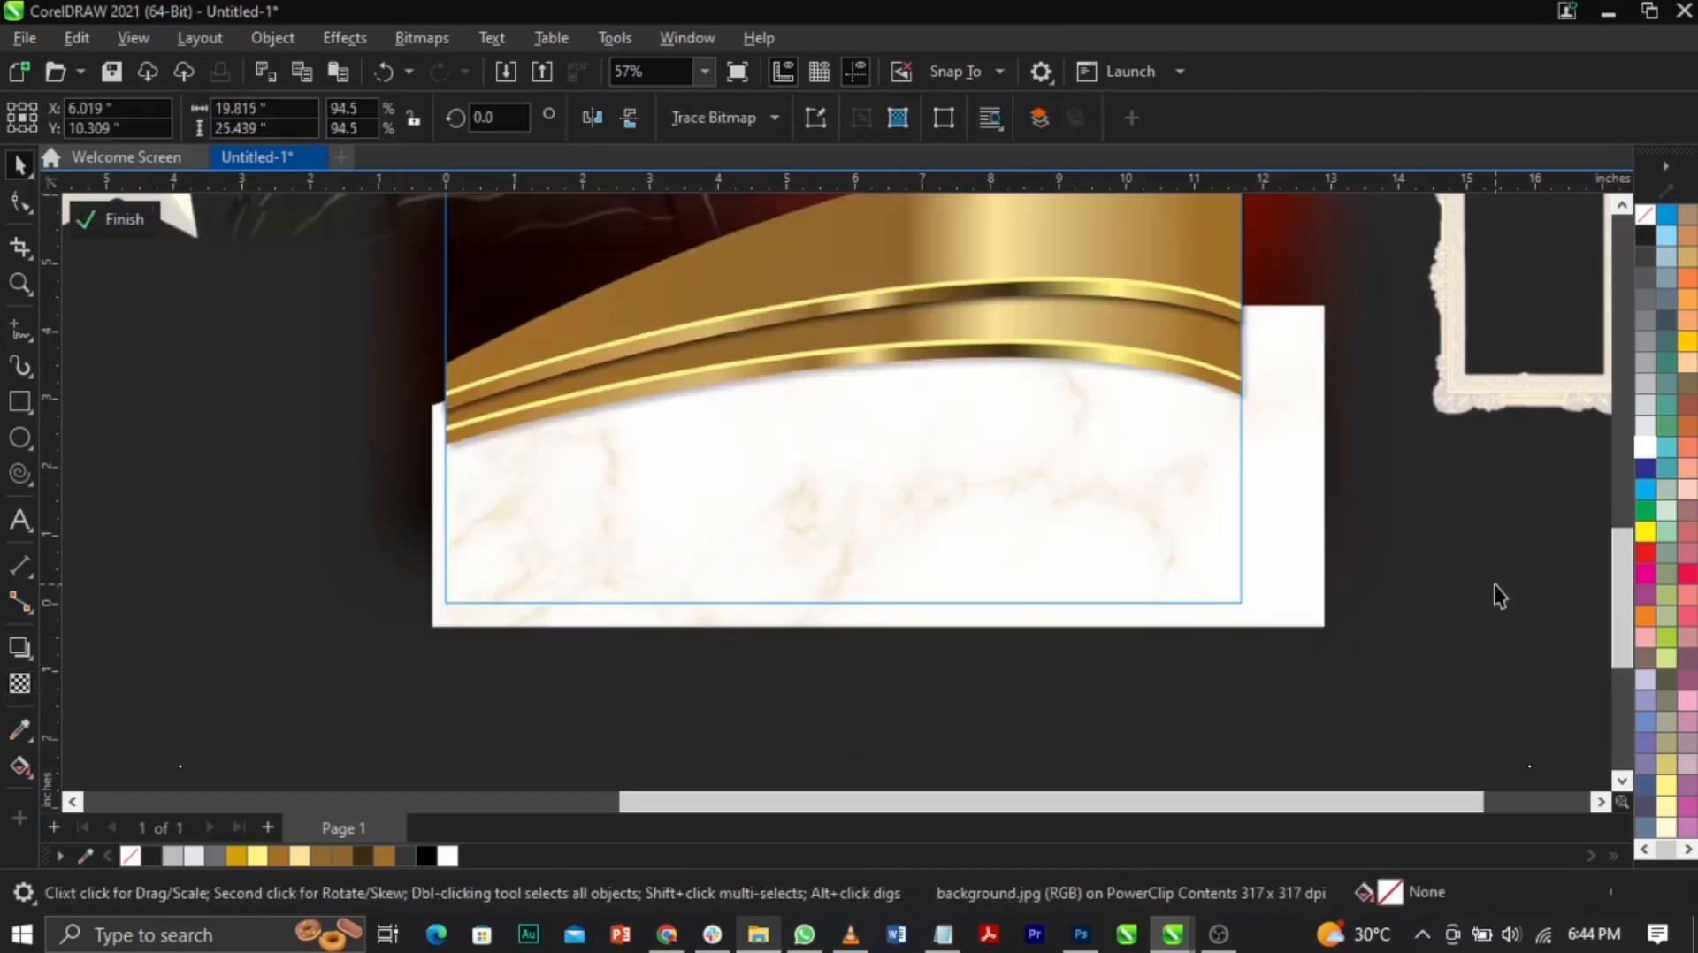
click(161, 571)
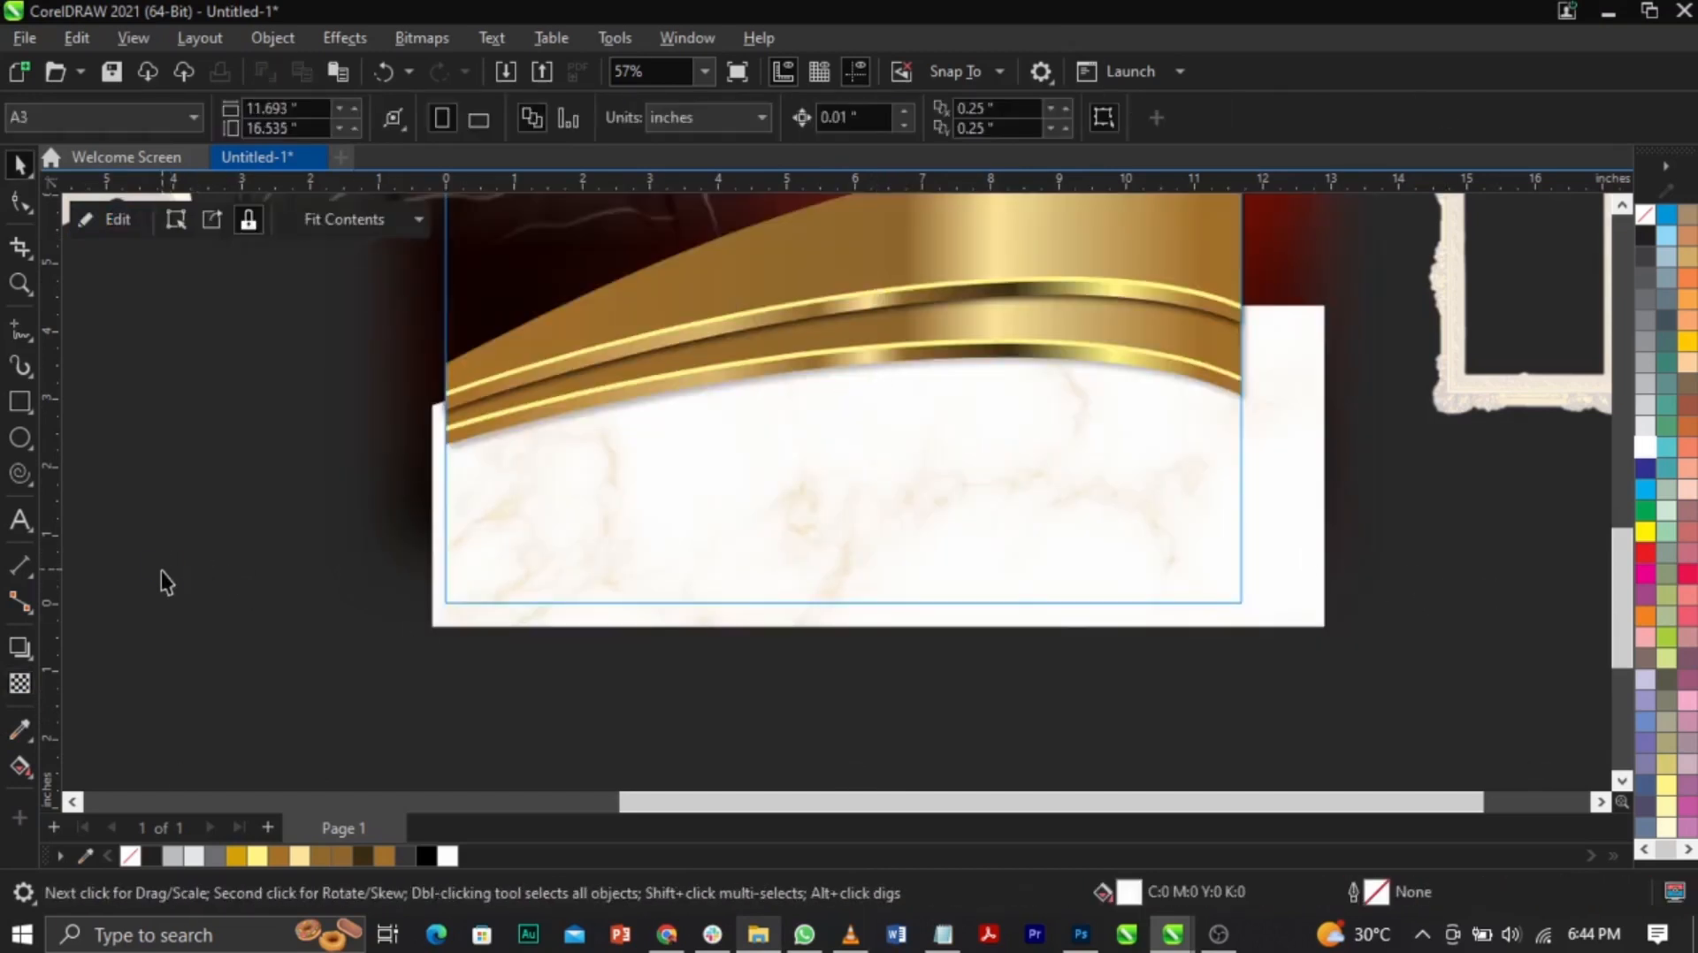
key(z)
right_click(992, 604)
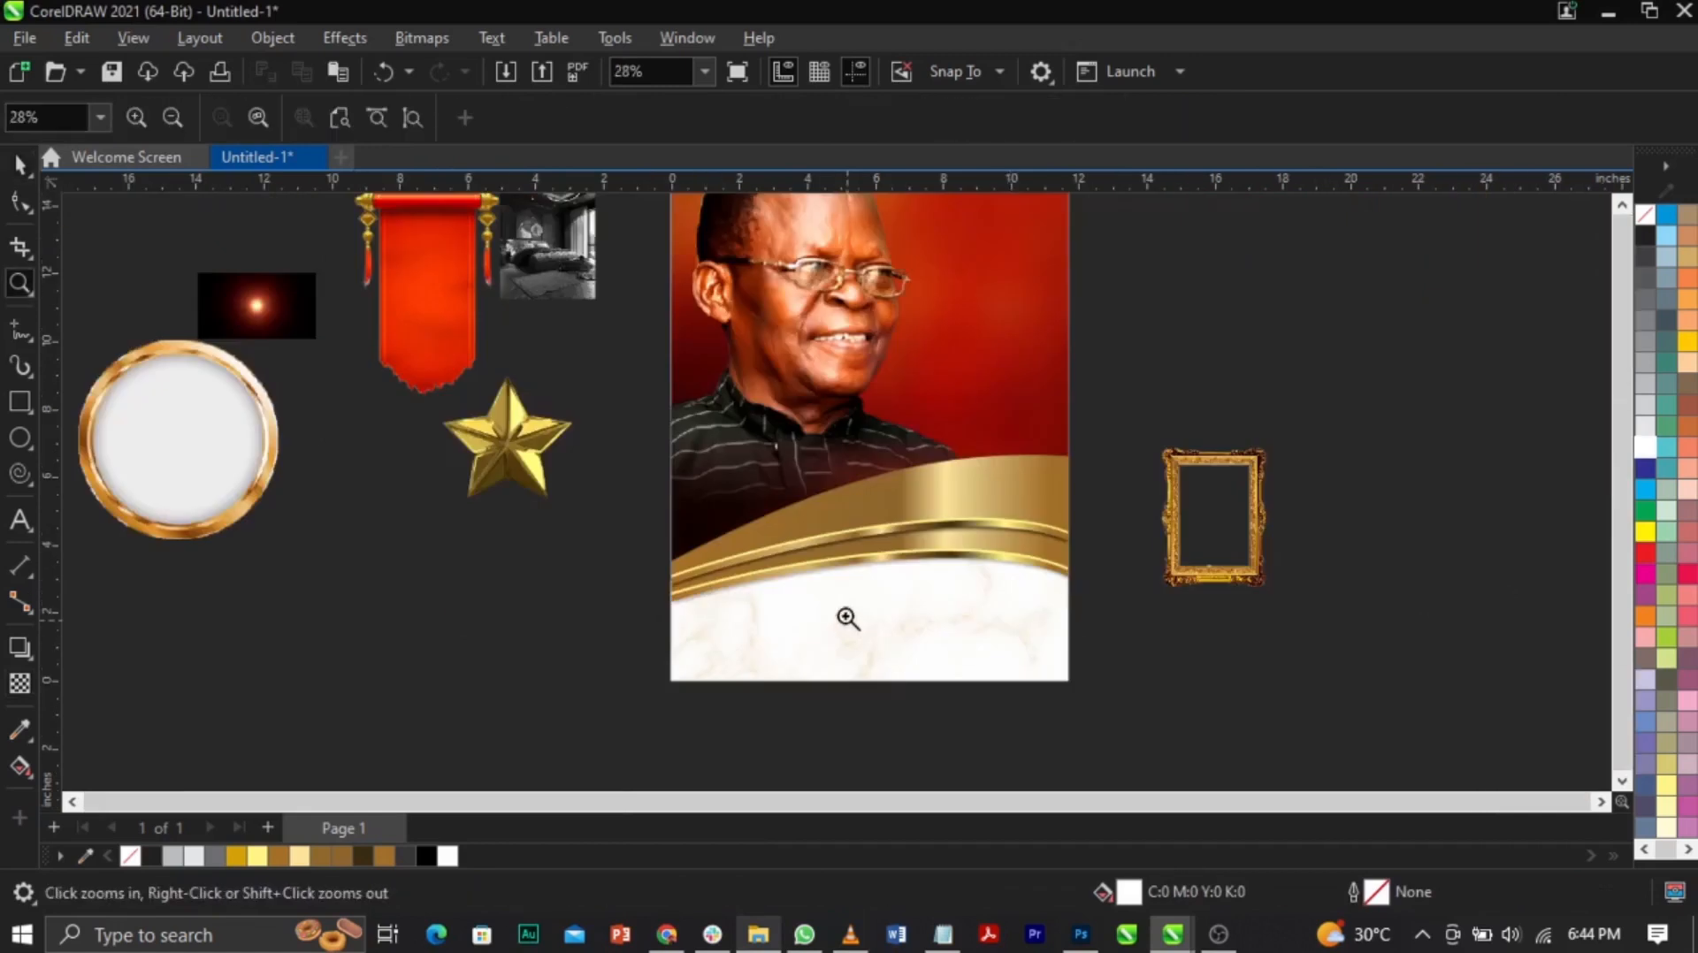
Step: Move the gold frame to sit below the red banner beside the poster
right_click(851, 620)
drag(527, 300, 1048, 599)
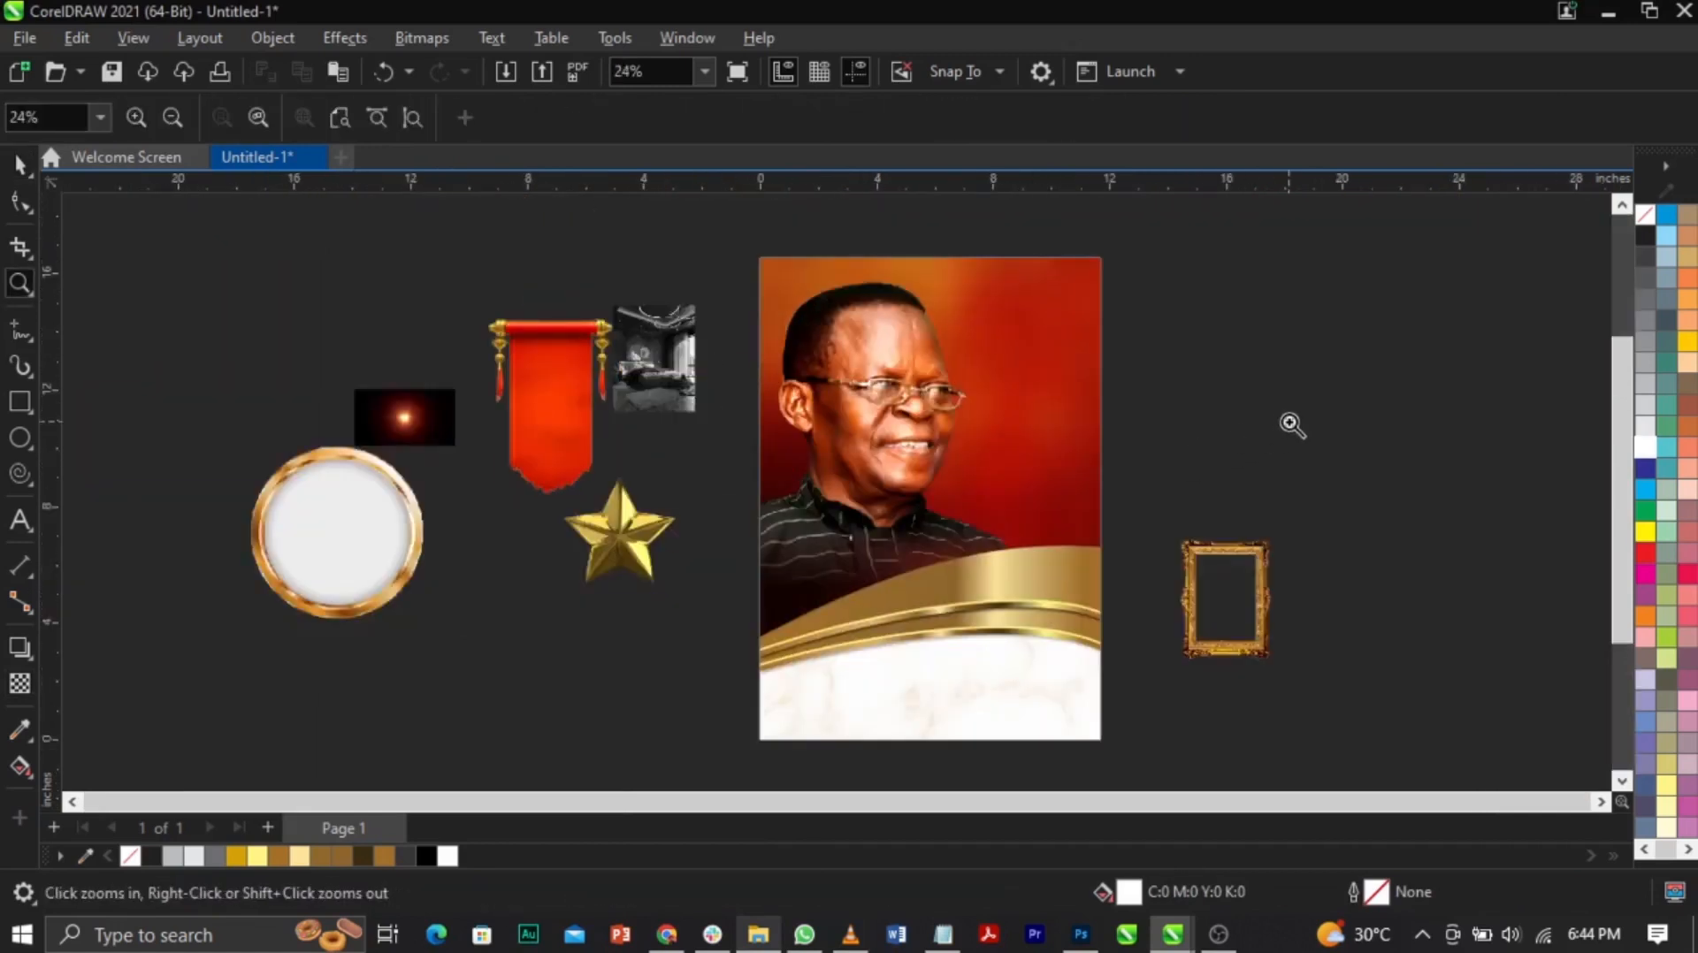
click(1292, 425)
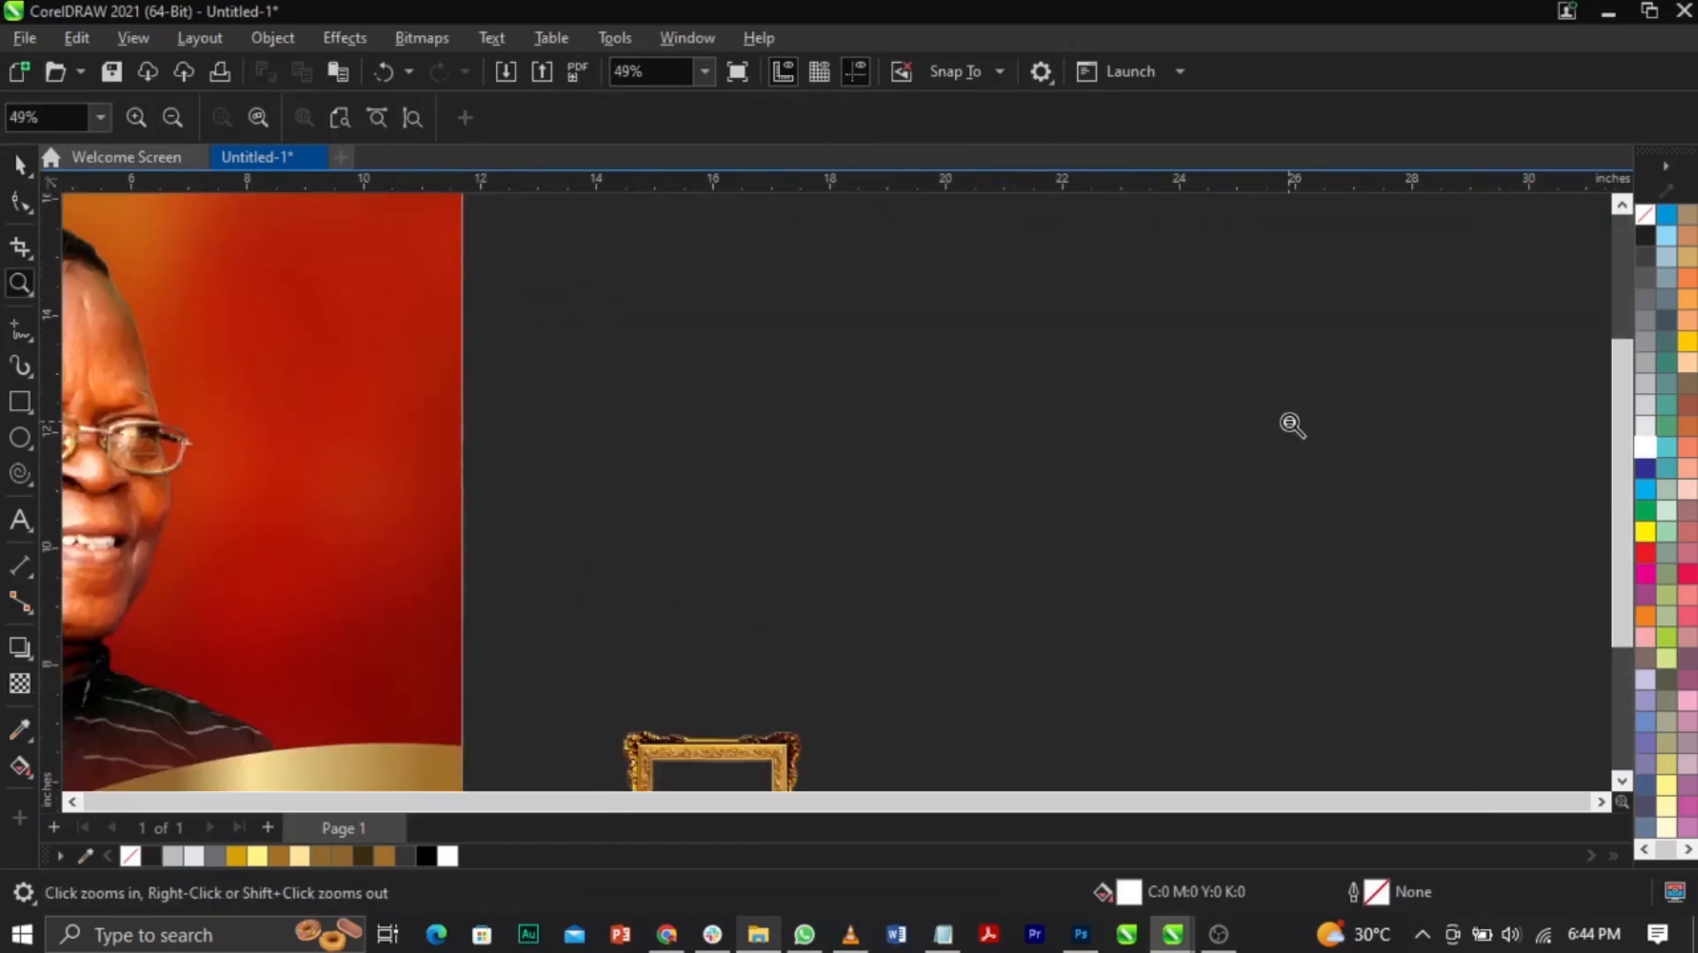
right_click(1290, 424)
key(space)
click(1164, 585)
drag(1164, 585, 444, 625)
click(1149, 544)
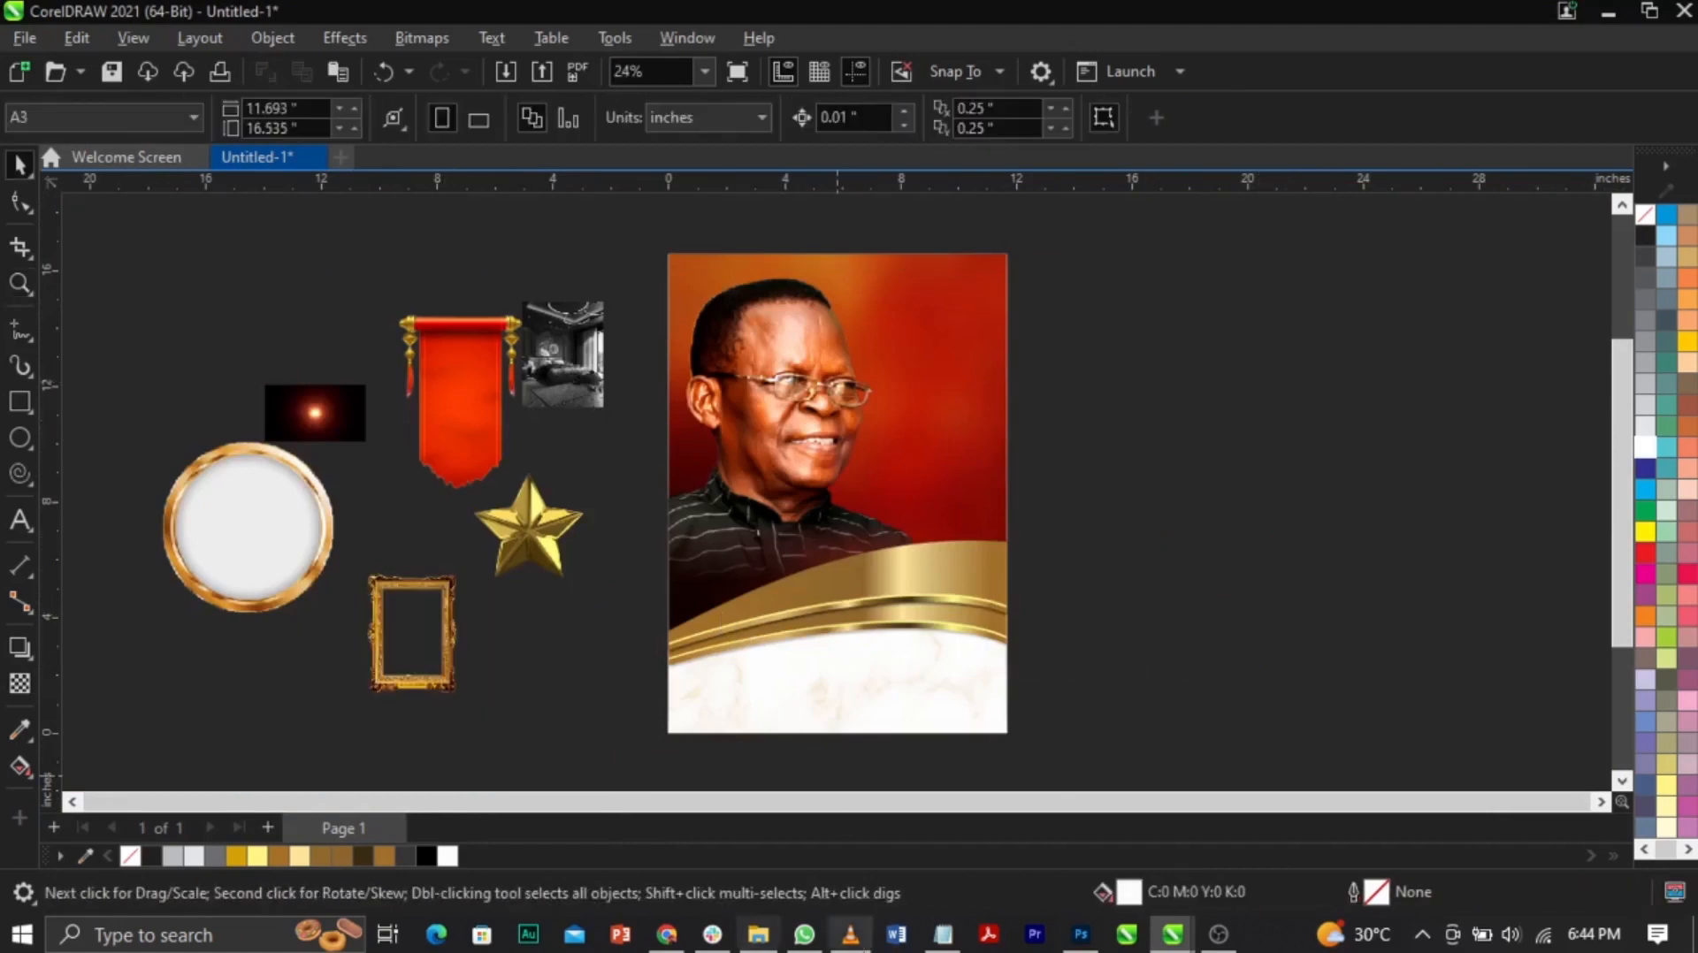
Step: Try moving the red banner onto the portrait, then undo the move
click(492, 436)
drag(485, 379, 958, 336)
key(ctrl+z)
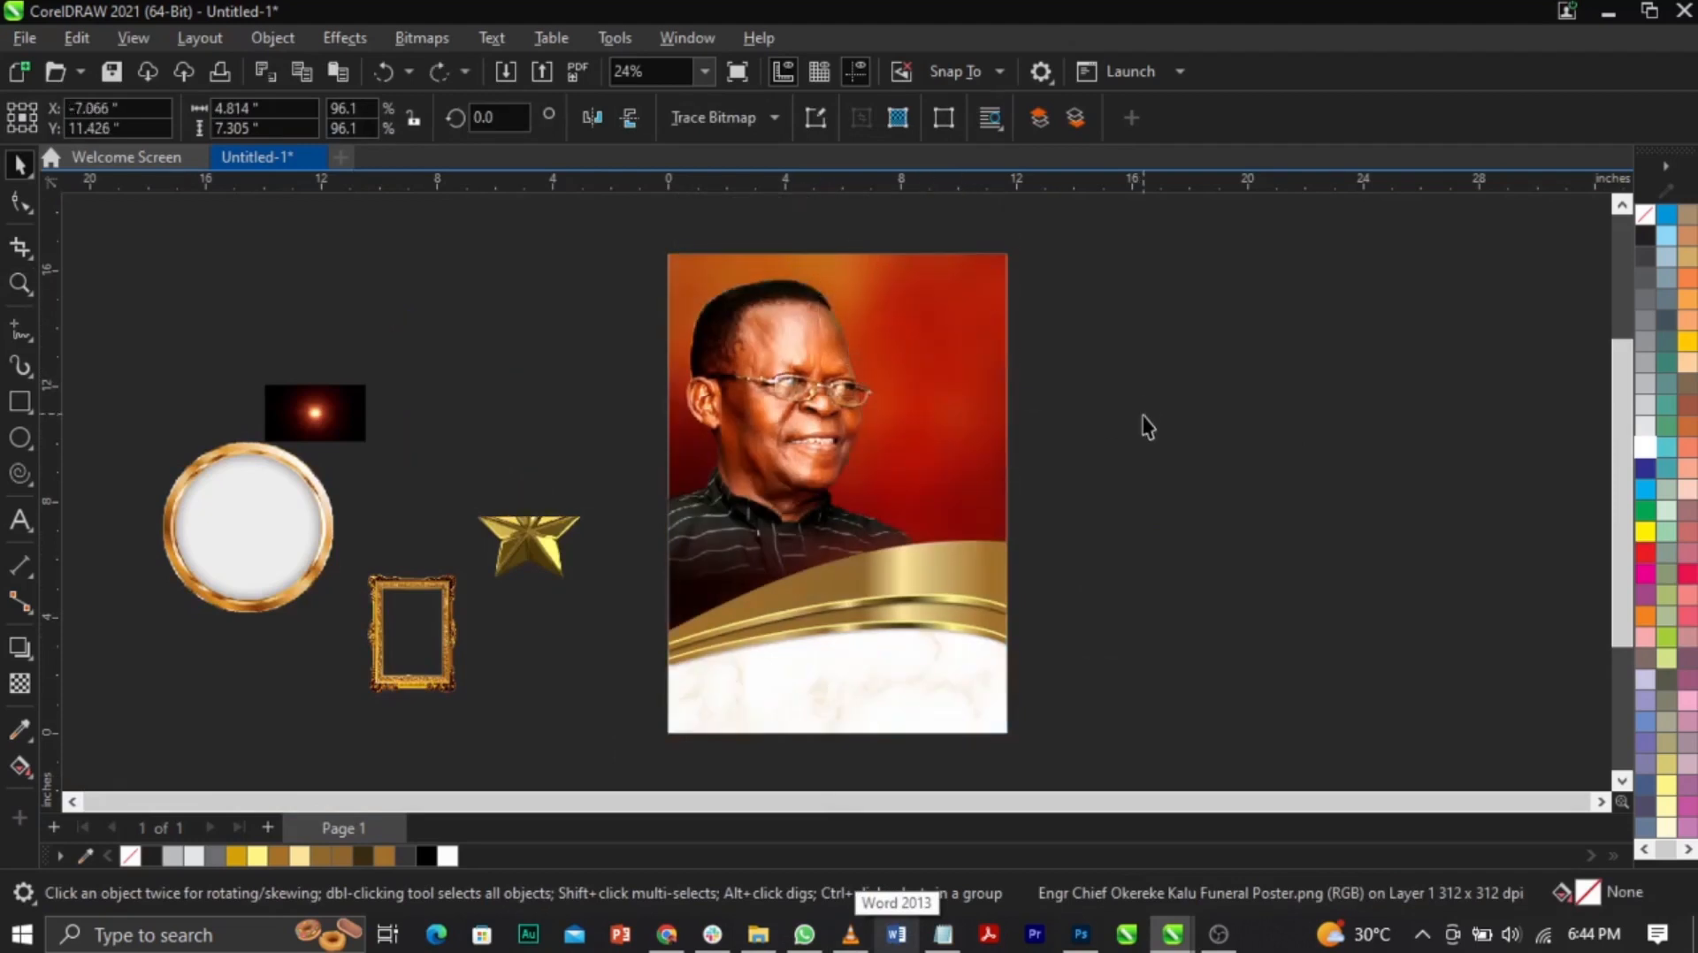
click(1126, 419)
Step: In the TEXT notes in Notepad, select the tribute paragraph starting 'Exit of an icon'
click(943, 935)
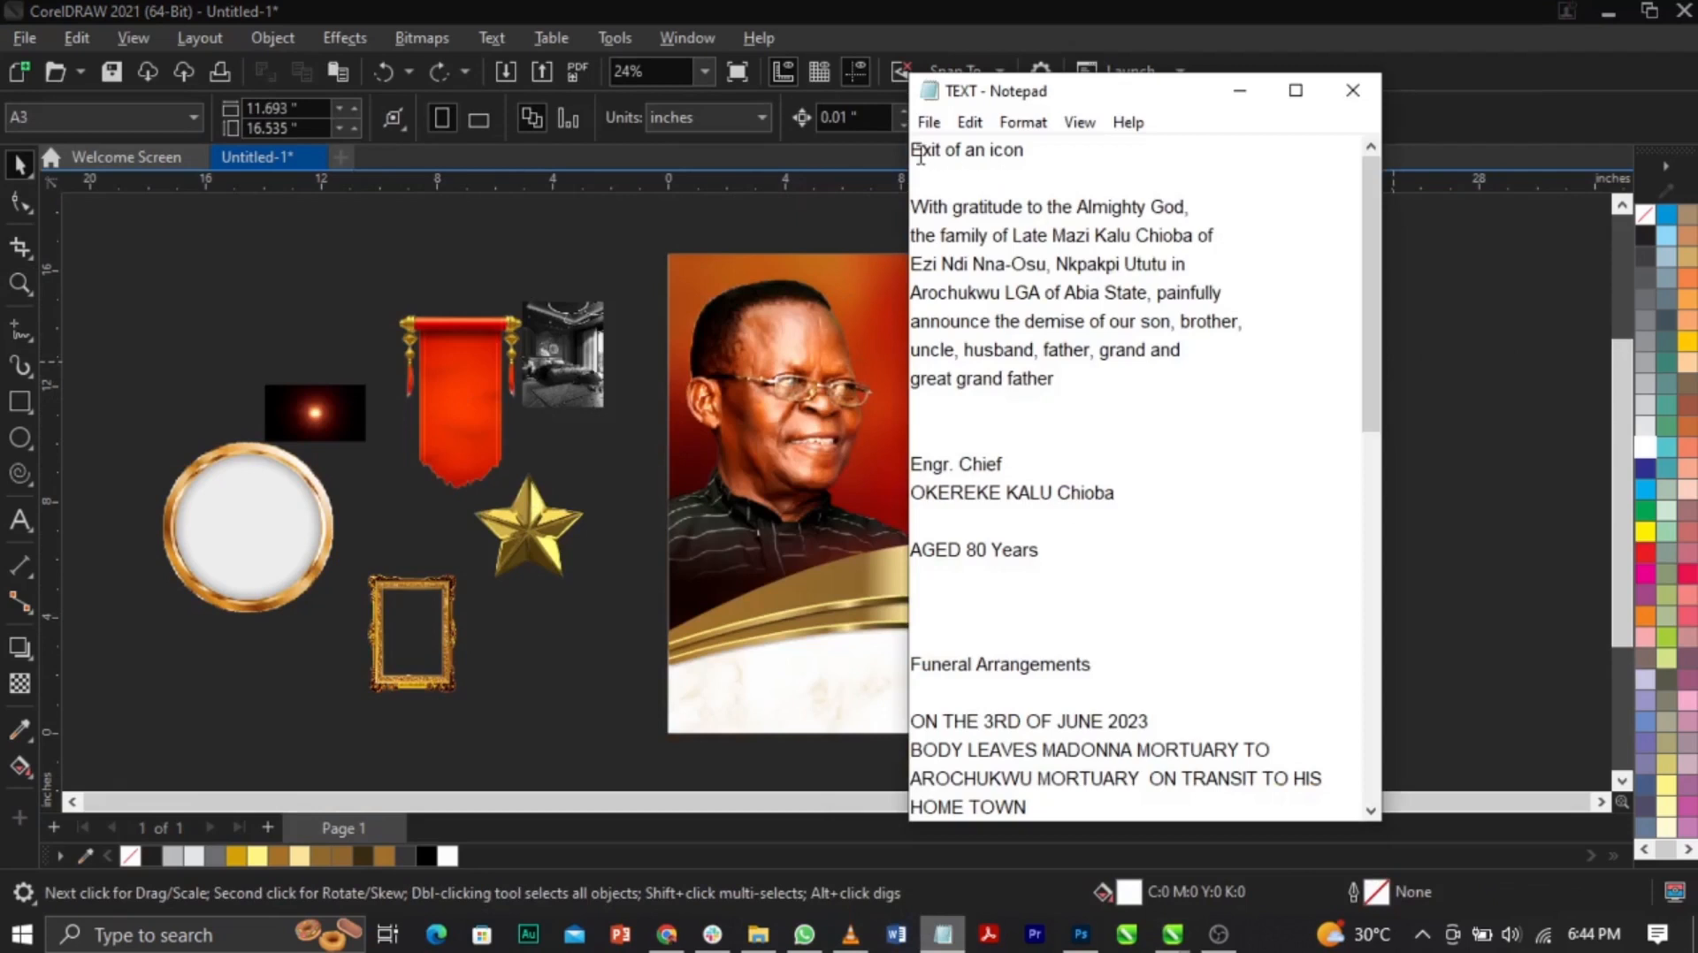
drag(915, 153, 1246, 378)
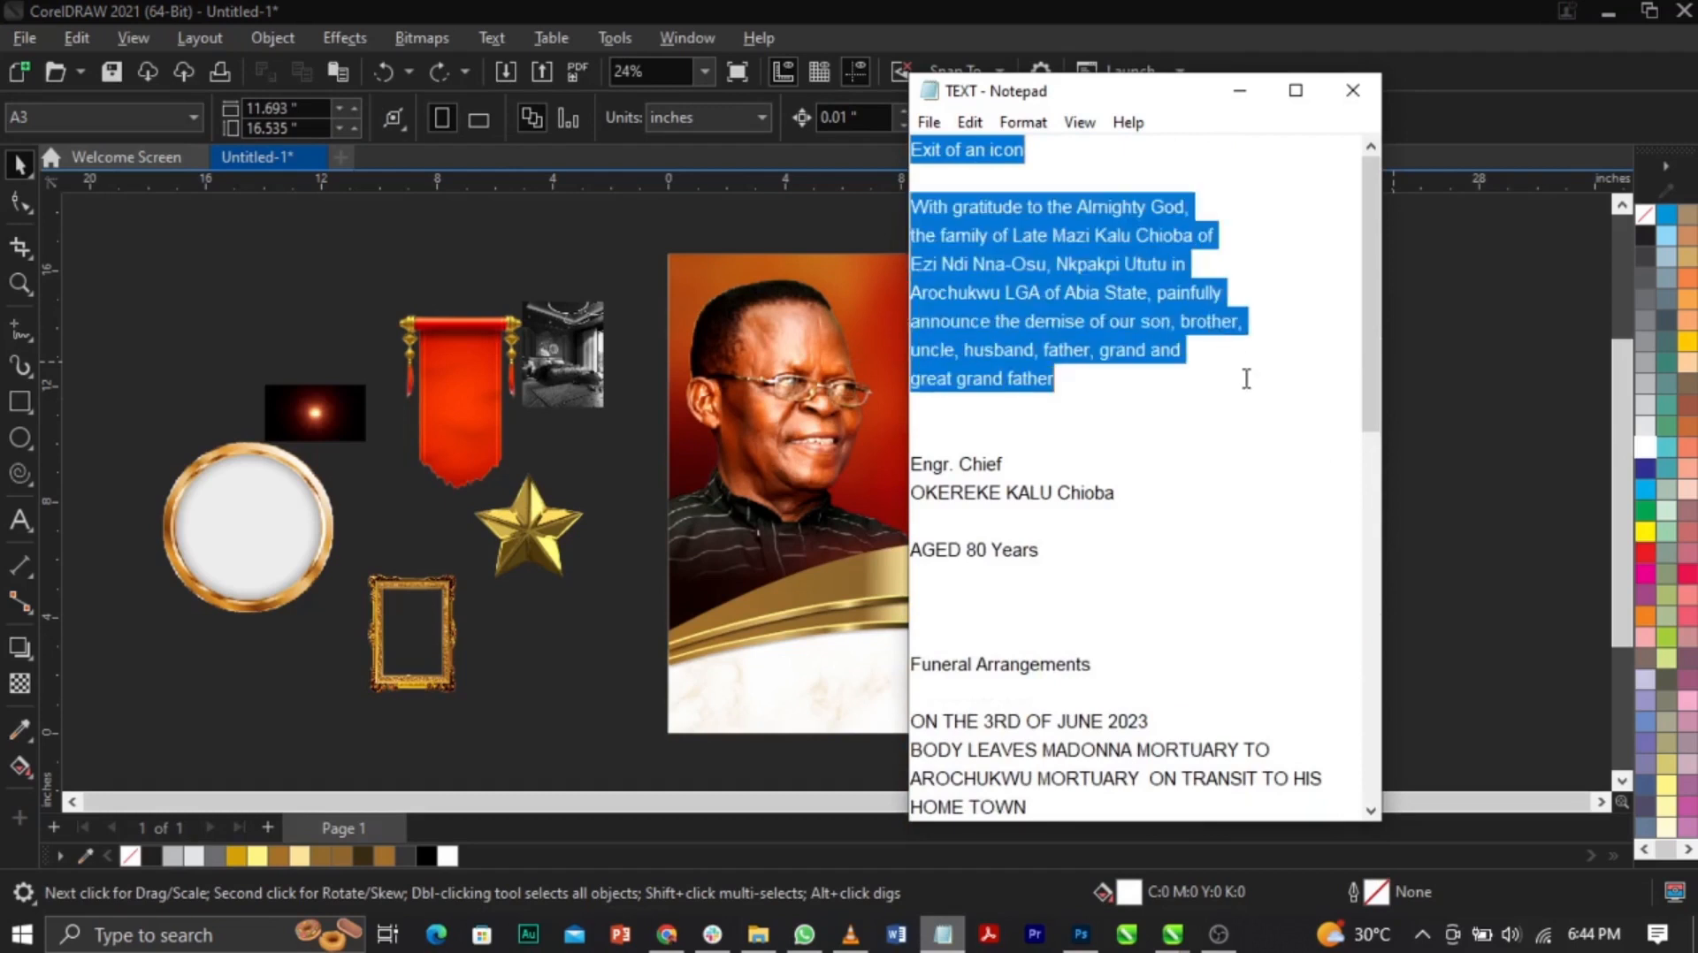
click(649, 480)
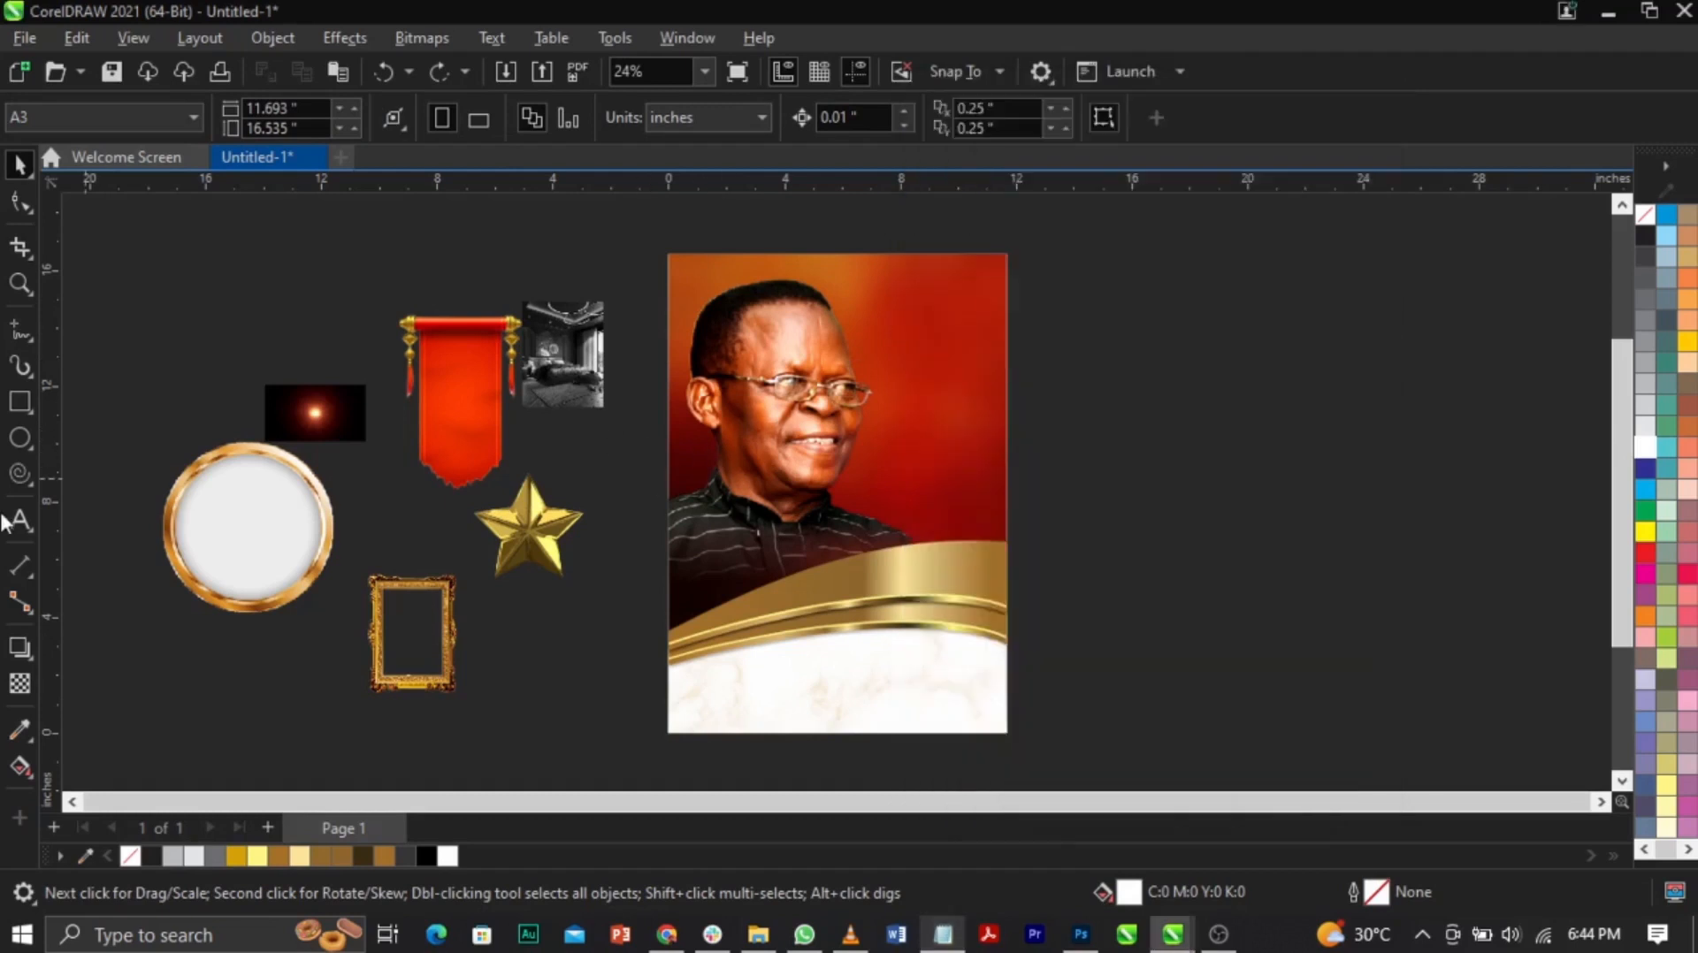
Step: Paste the 'Exit of an icon' tribute as a text block right of the poster, then zoom in
click(19, 521)
click(1220, 398)
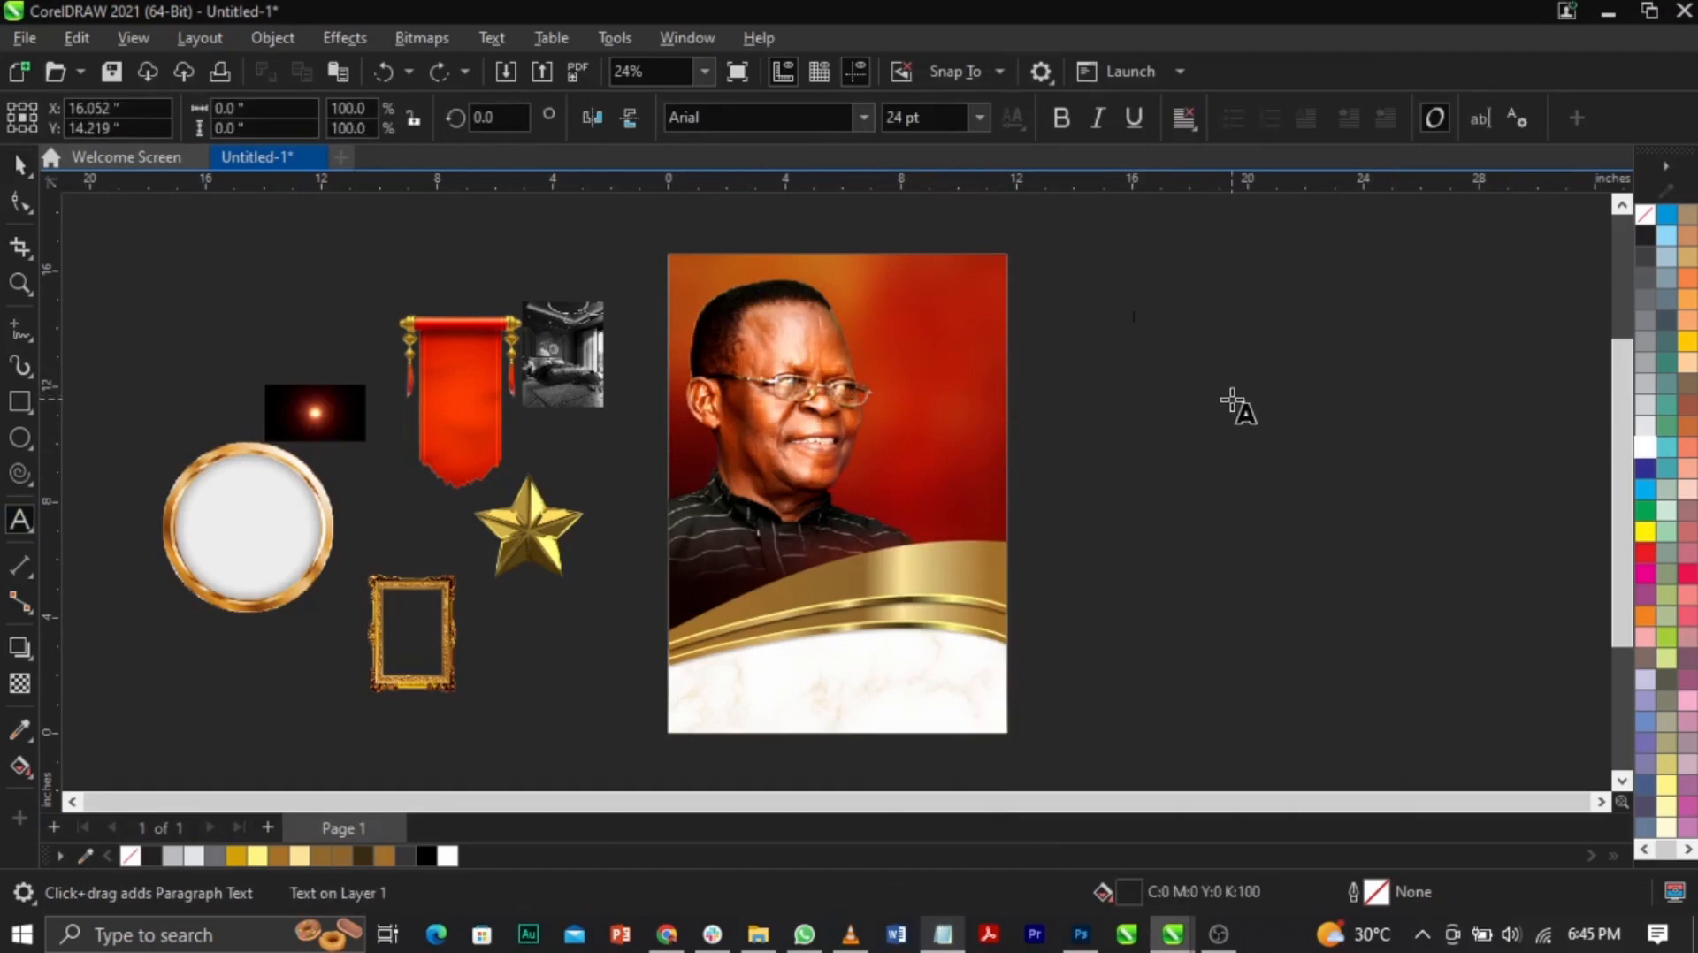
key(ctrl+v)
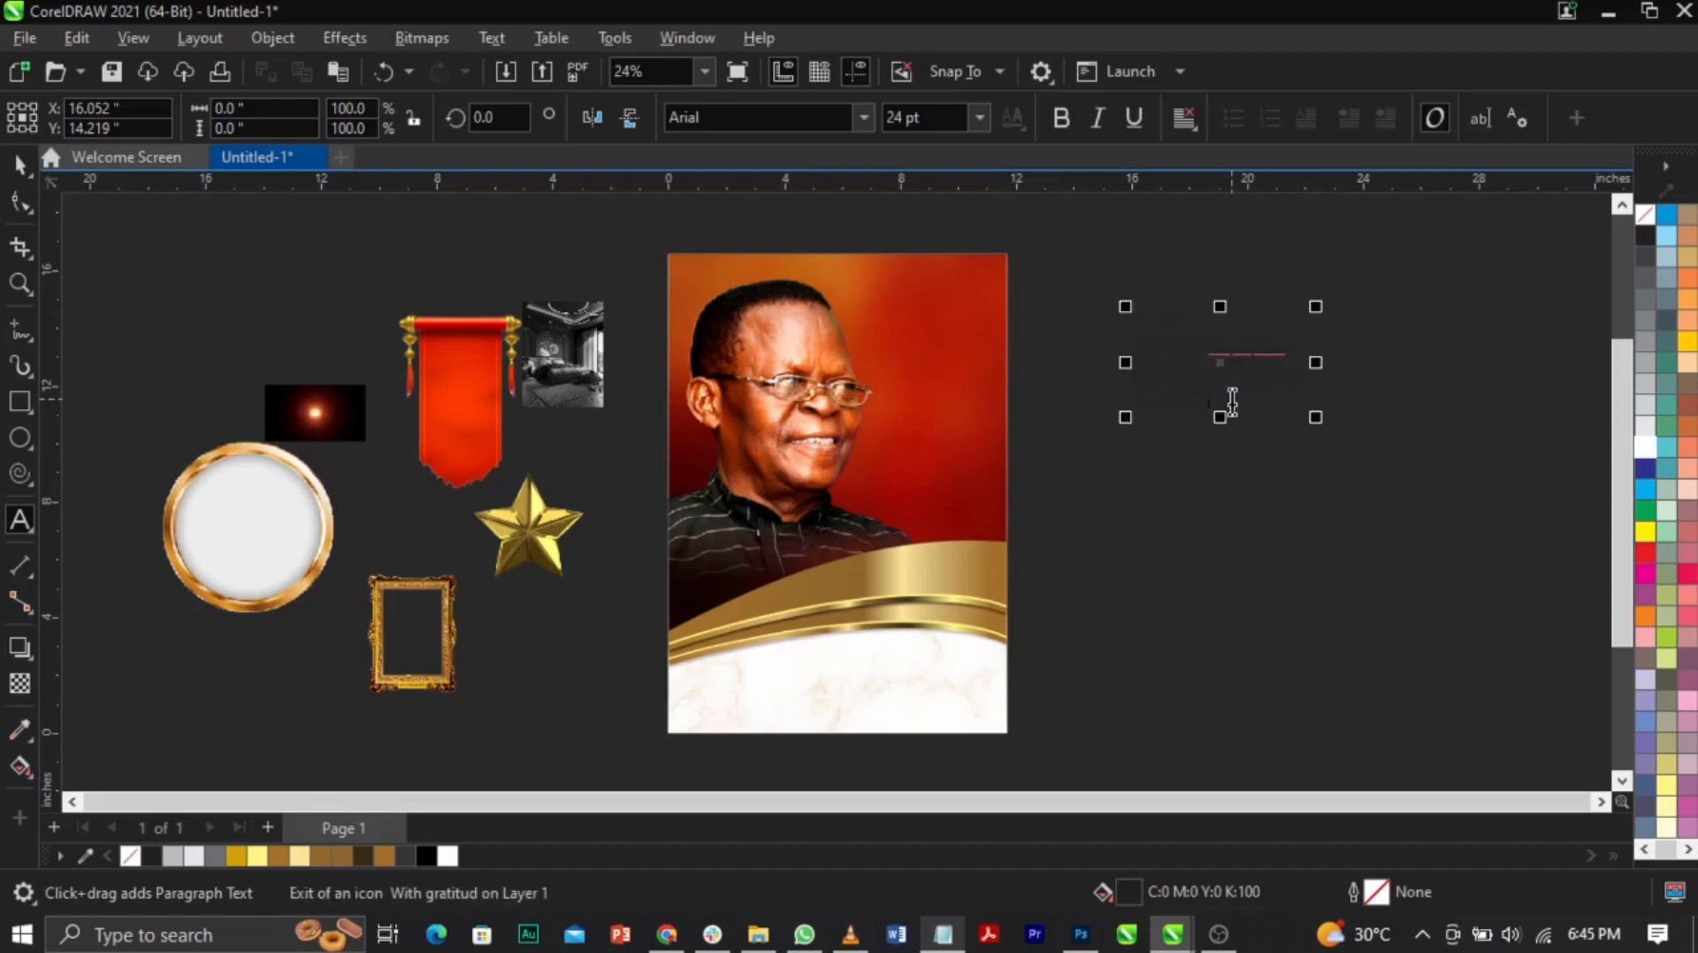
key(ctrl+space)
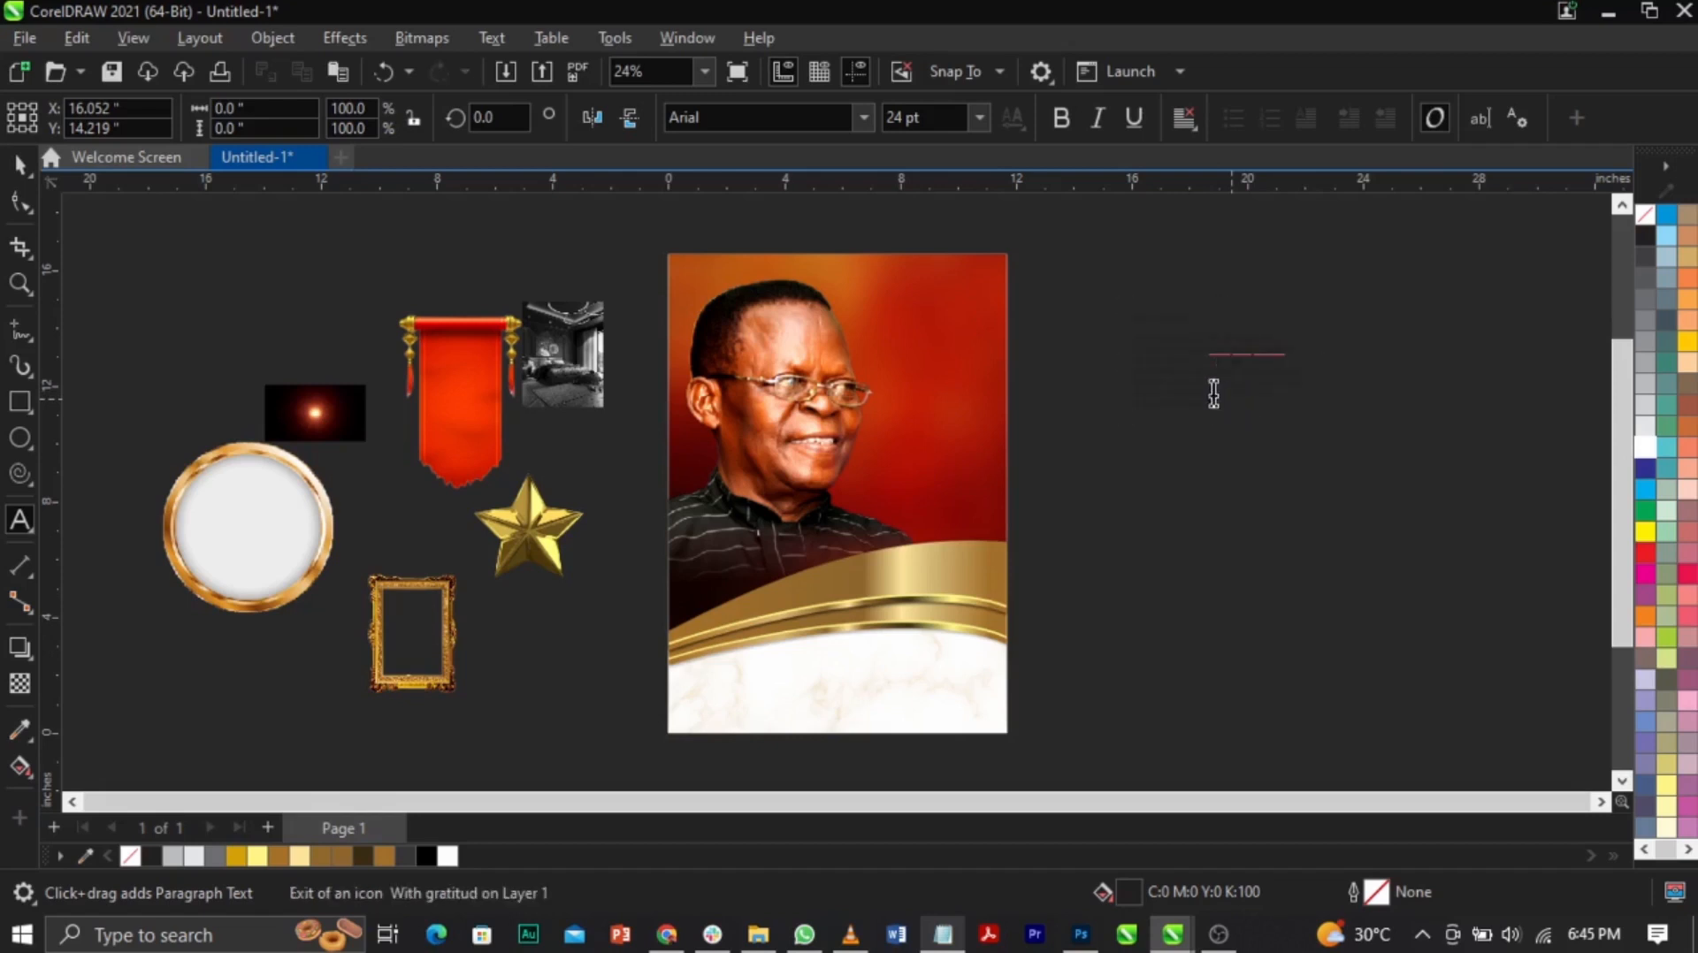
drag(1234, 370, 1172, 376)
key(ctrl+k)
click(1171, 380)
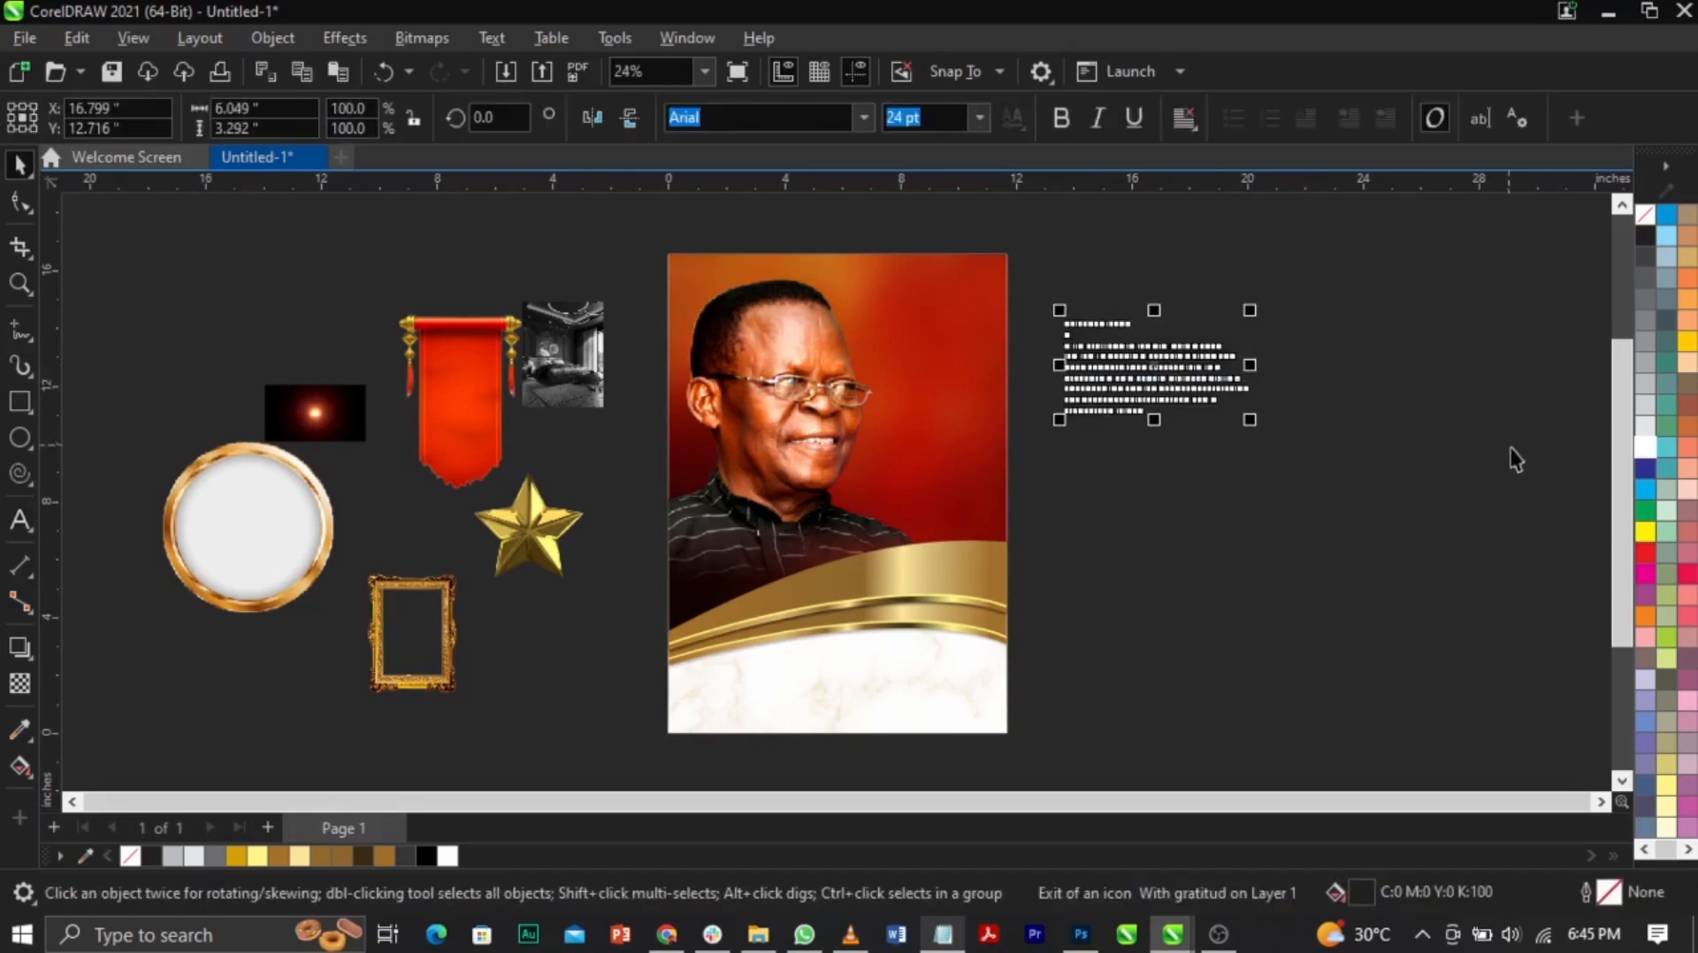
key(Escape)
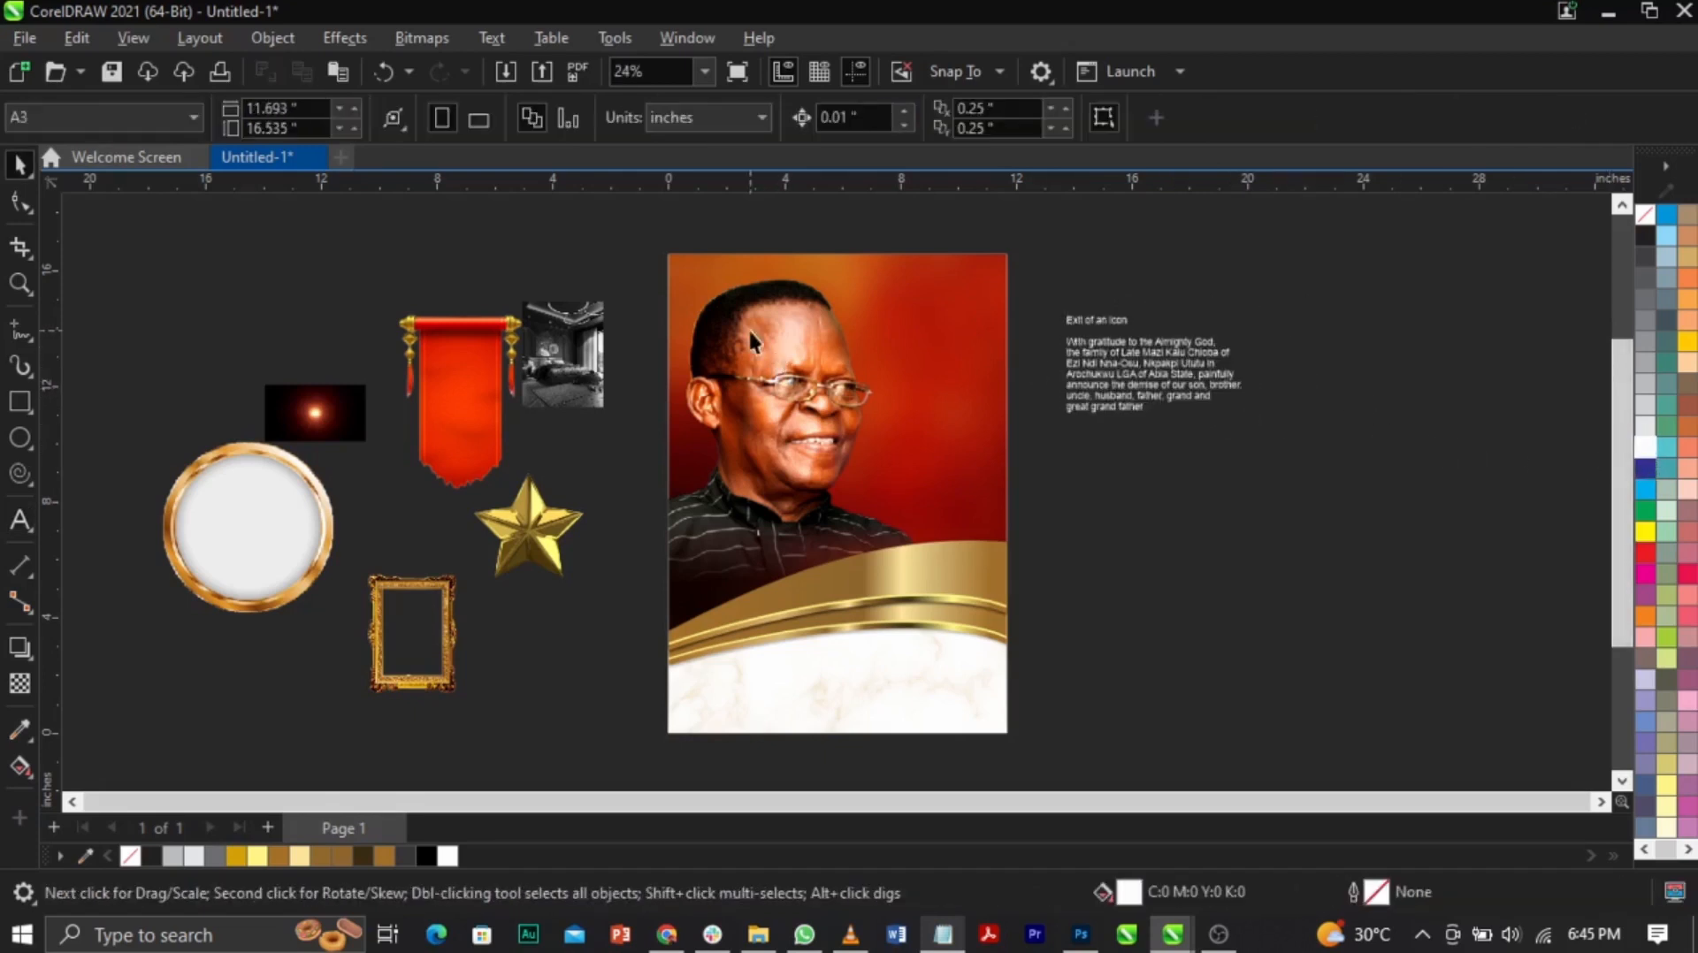
key(z)
drag(383, 235, 1255, 535)
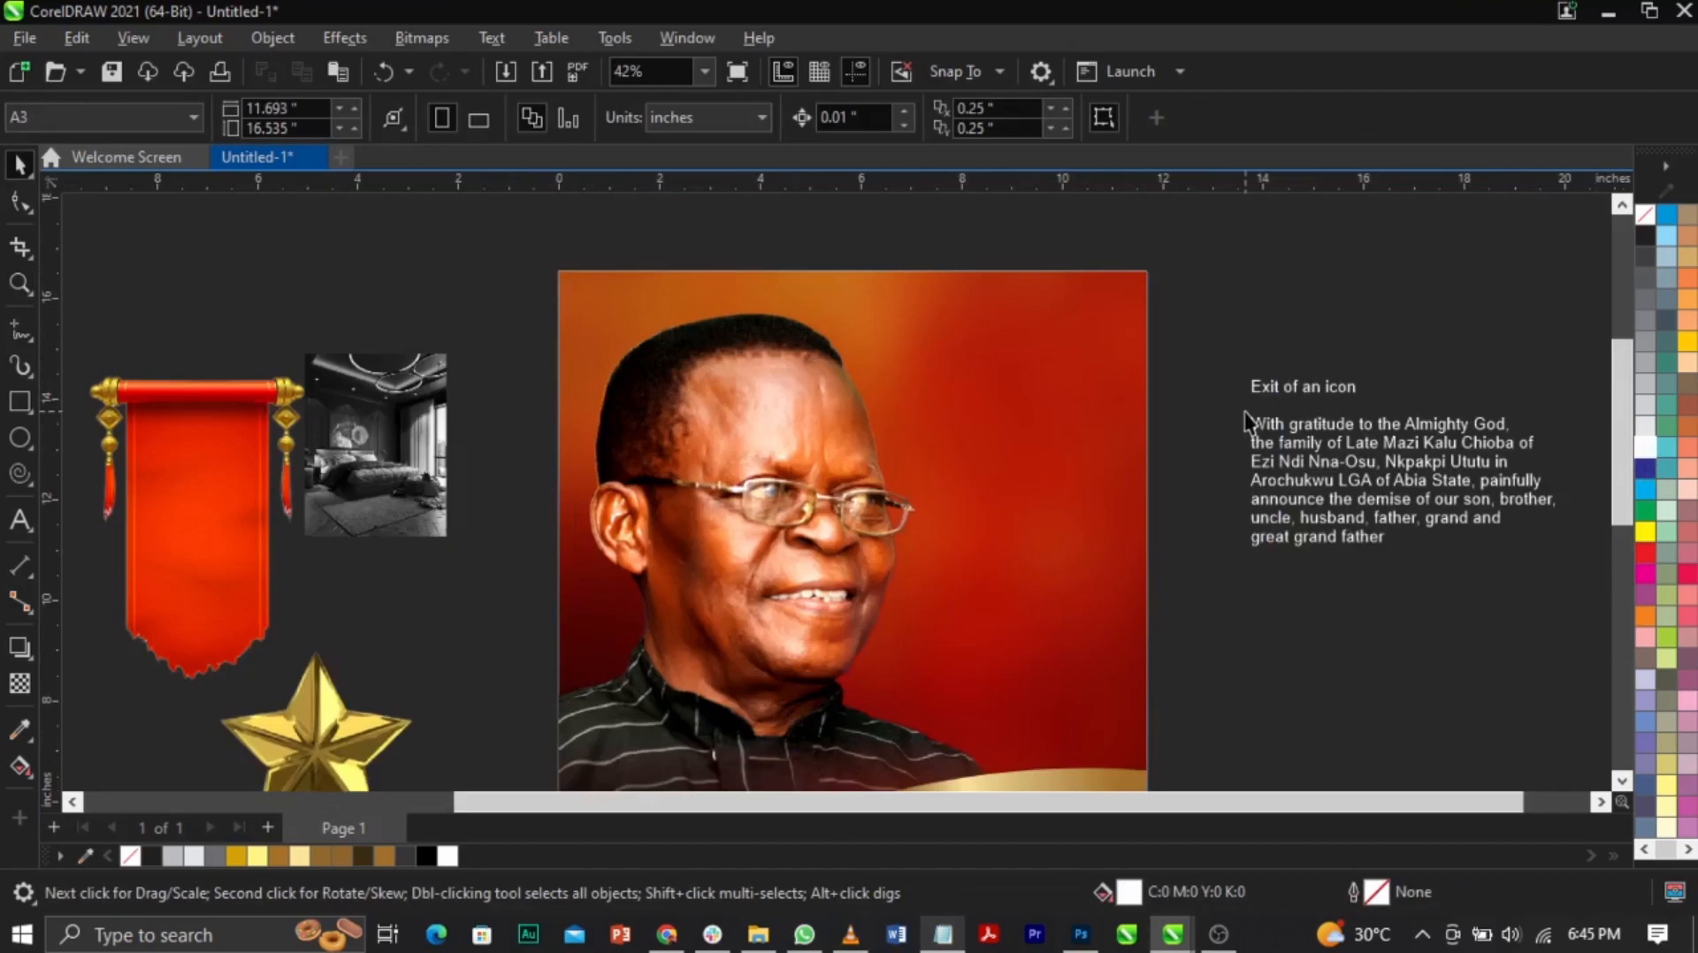
Step: Place the red banner on the photo's upper right, scaled to about 80%
drag(274, 504, 1066, 440)
drag(1145, 279, 1125, 308)
mouse_move(1049, 432)
mouse_down()
mouse_move(1057, 400)
mouse_move(1068, 409)
mouse_up()
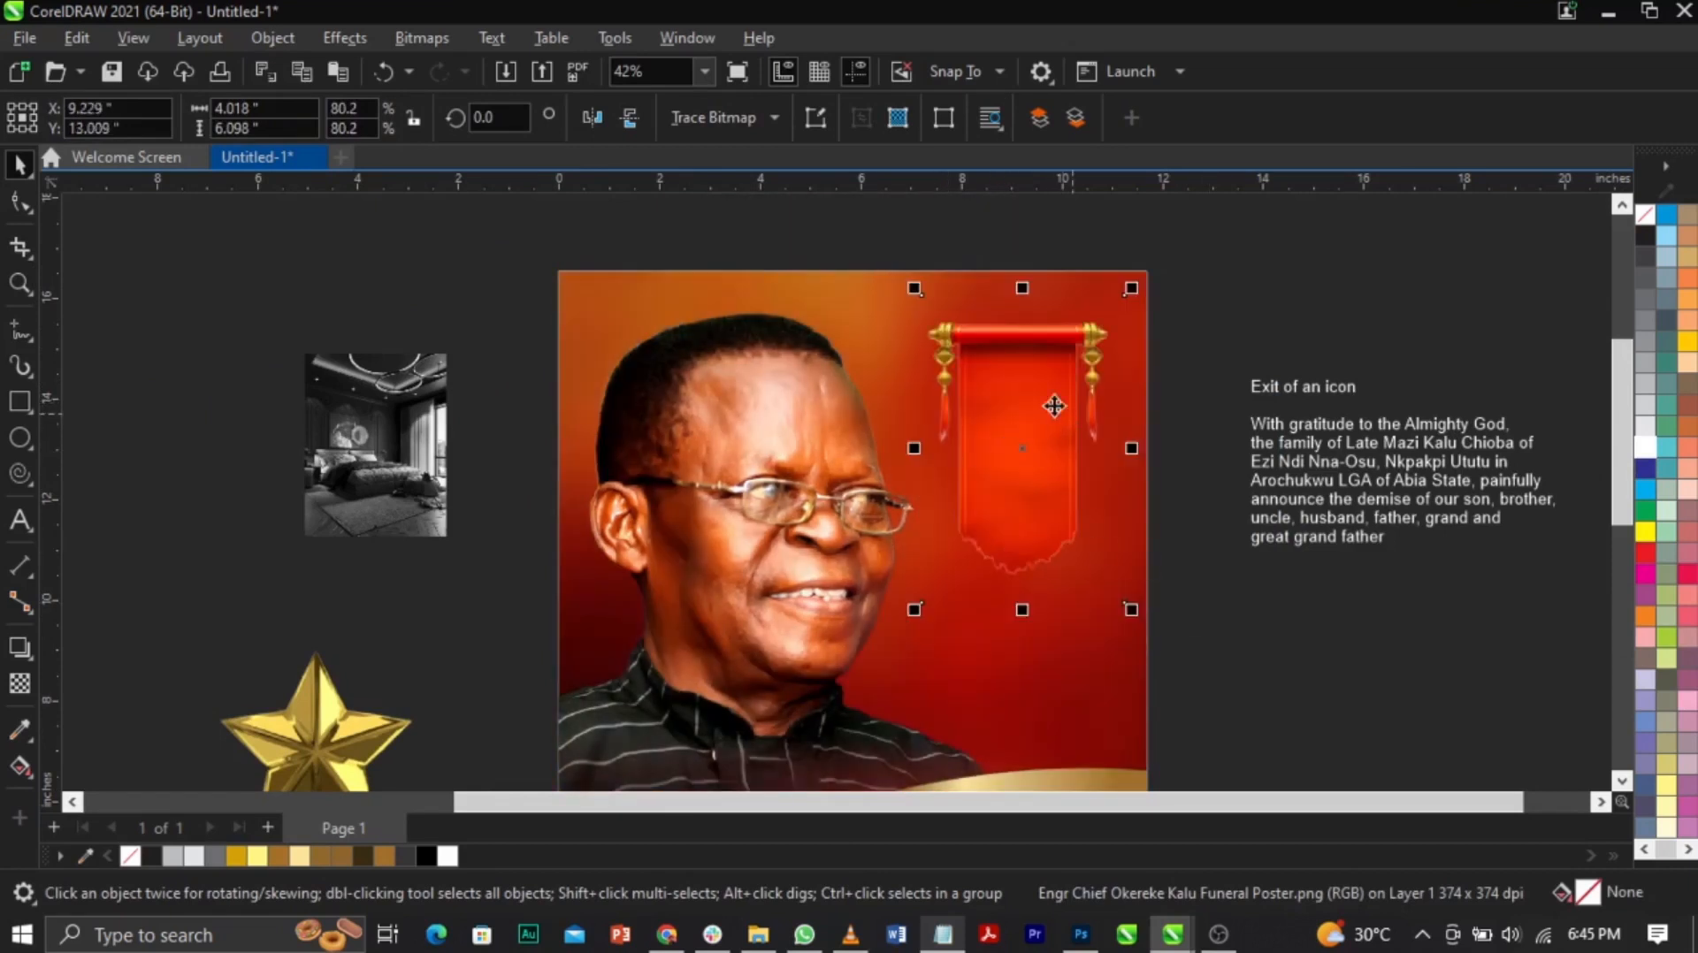
Step: Give the banner a fountain transparency that fades it out toward the bottom
click(18, 682)
drag(1023, 448, 1021, 543)
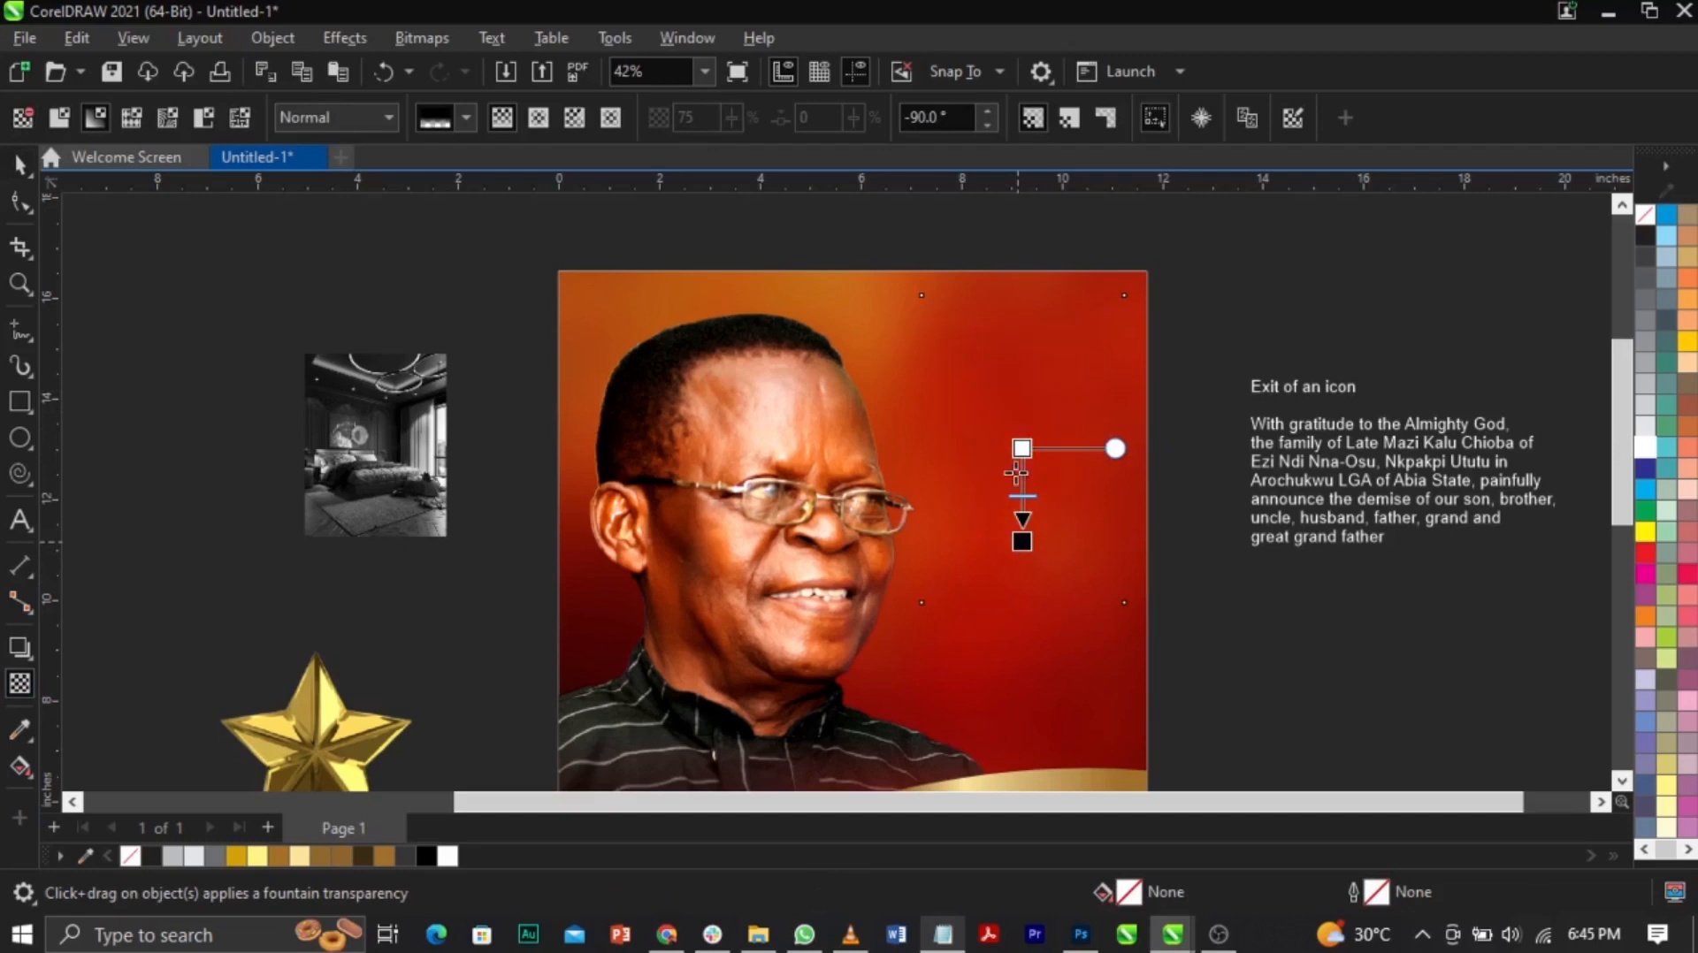
drag(1021, 448, 1024, 428)
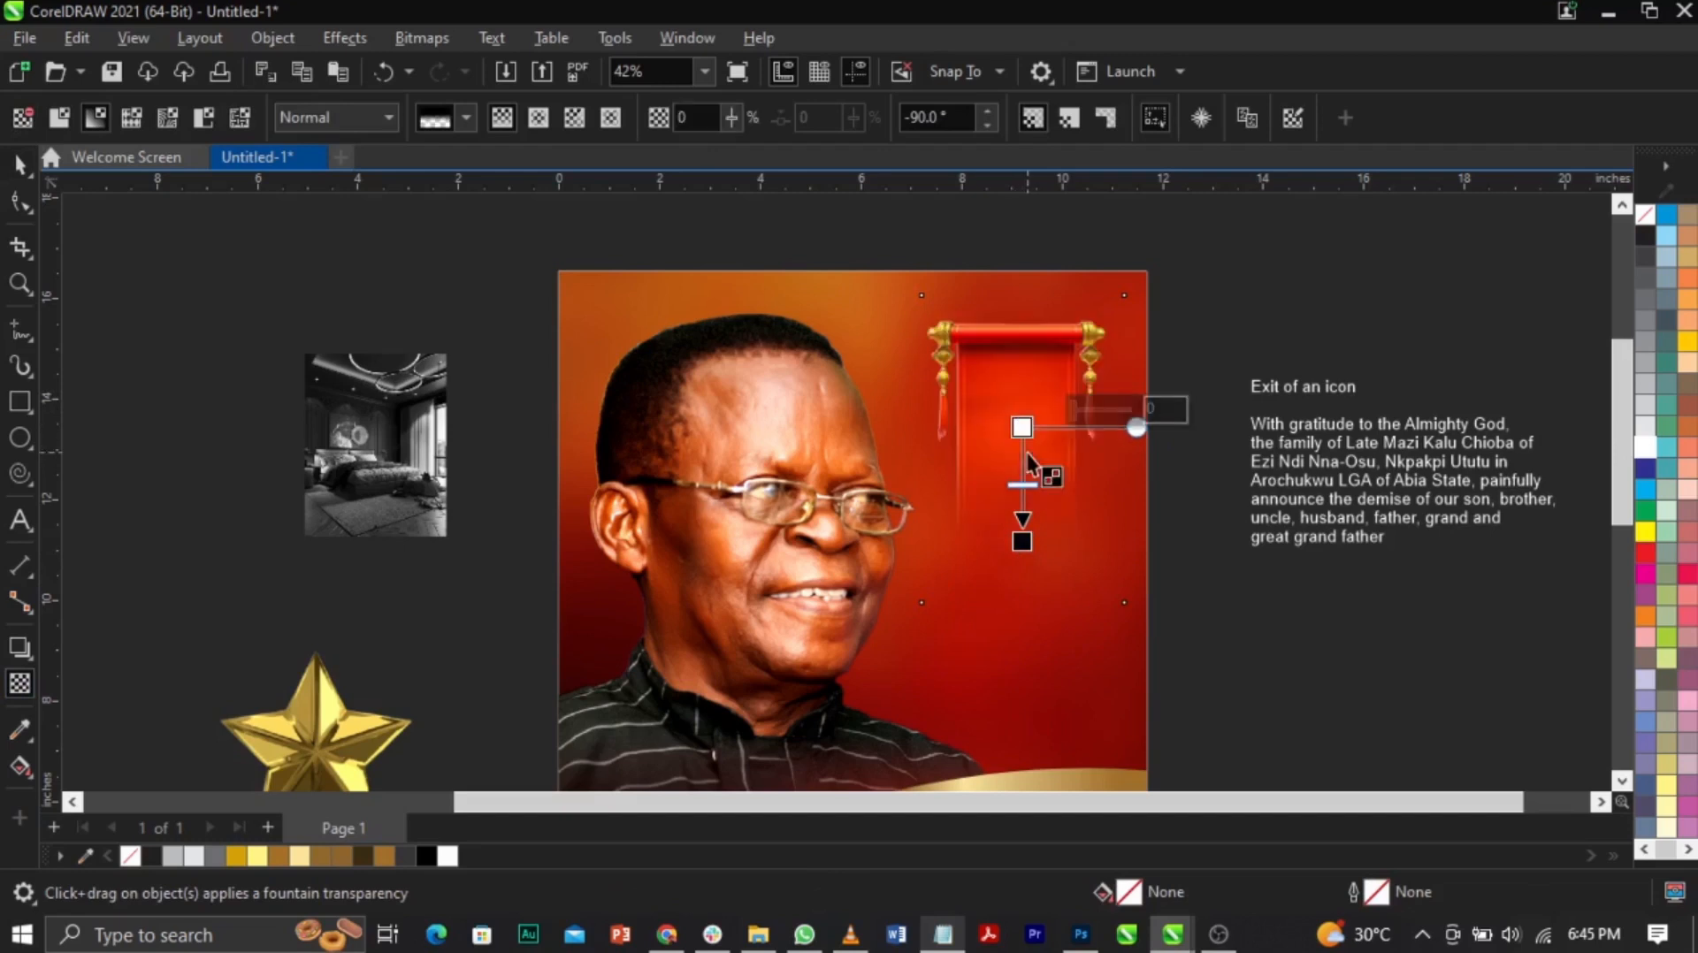
key(space)
Step: Shift the banner slightly left and cut the grey room image
drag(1008, 451, 993, 449)
click(1216, 672)
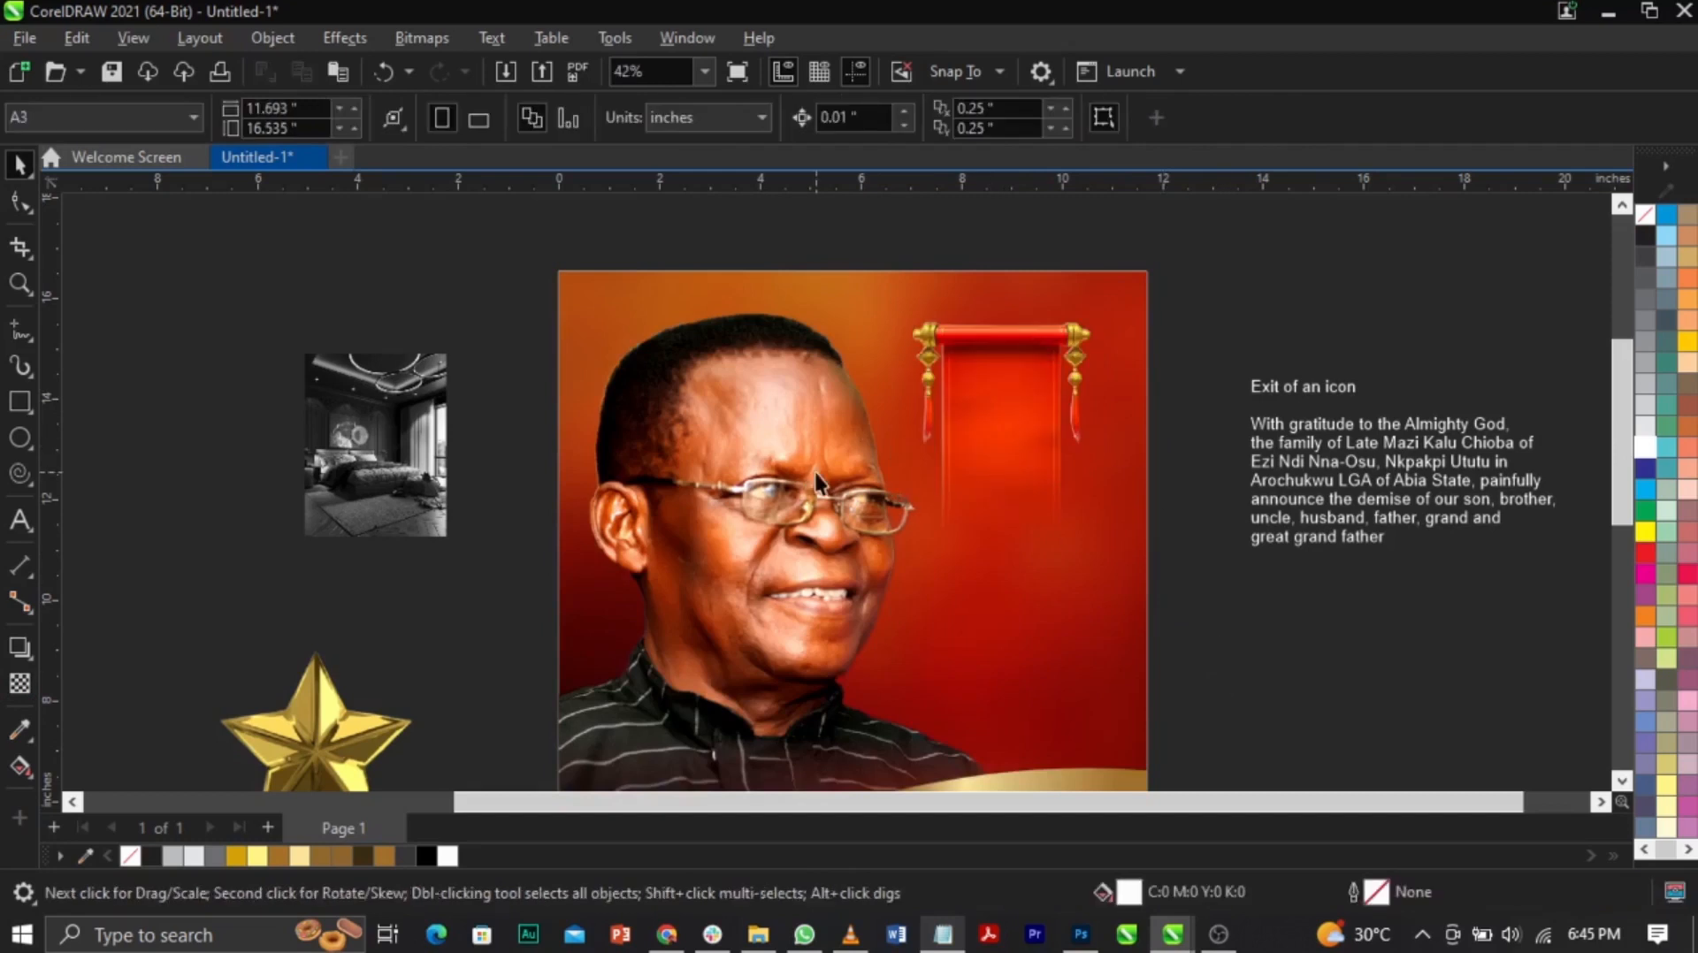
click(421, 475)
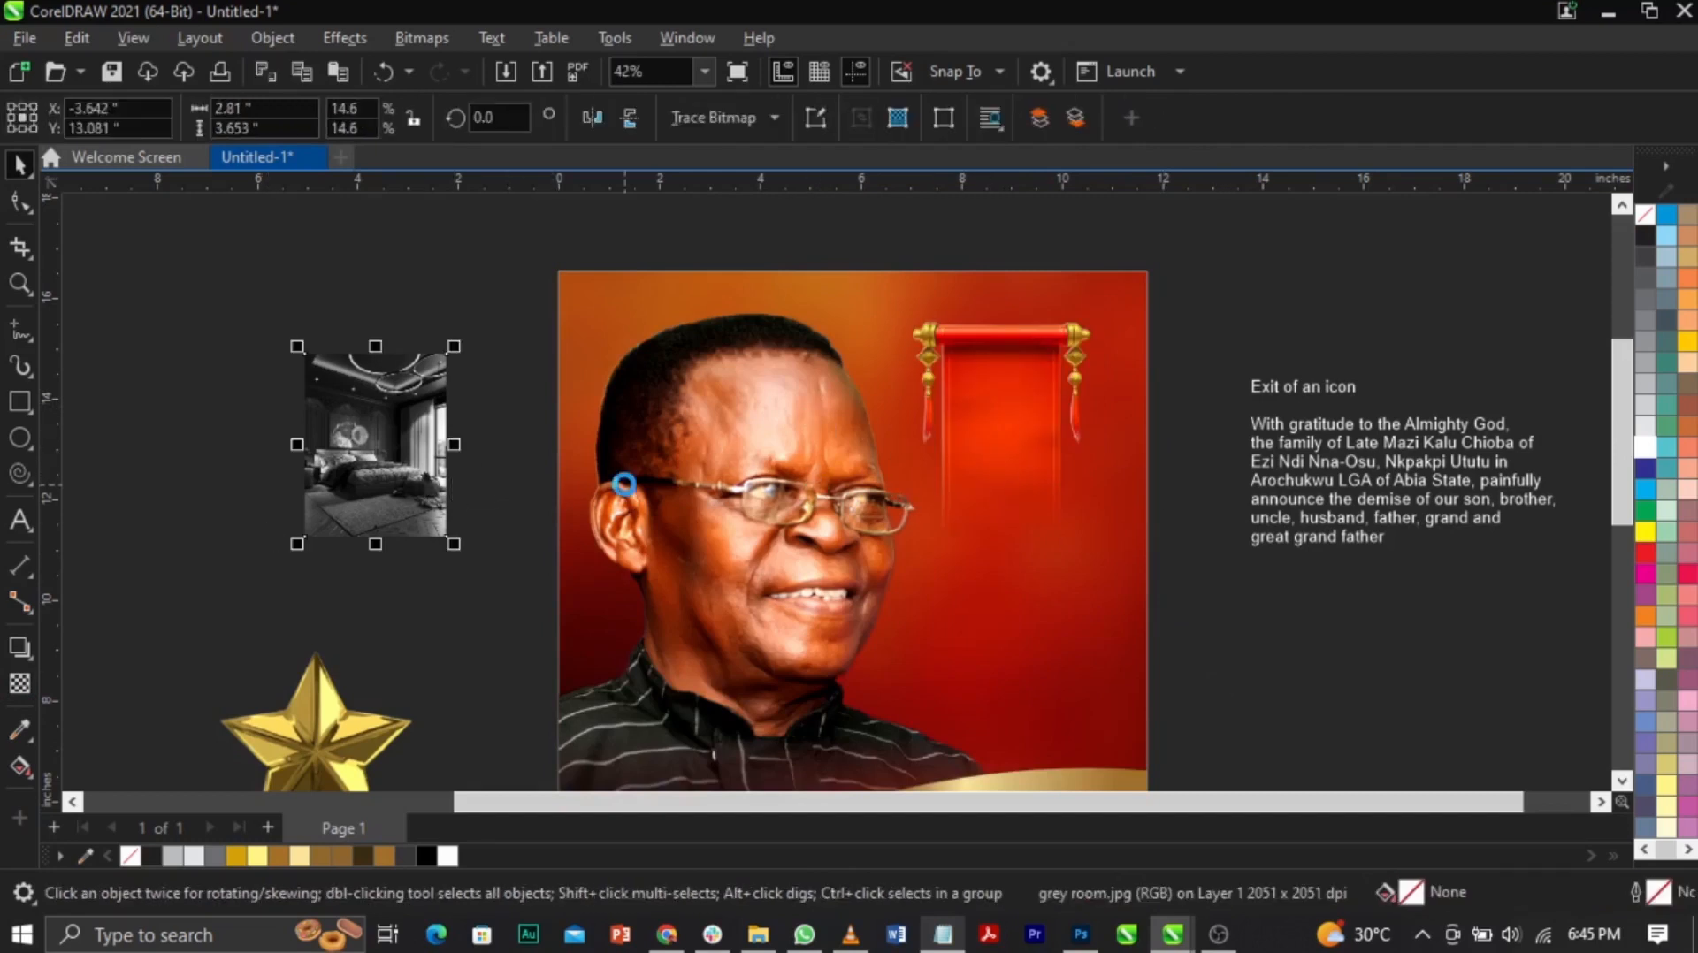
key(Delete)
key(ctrl+z)
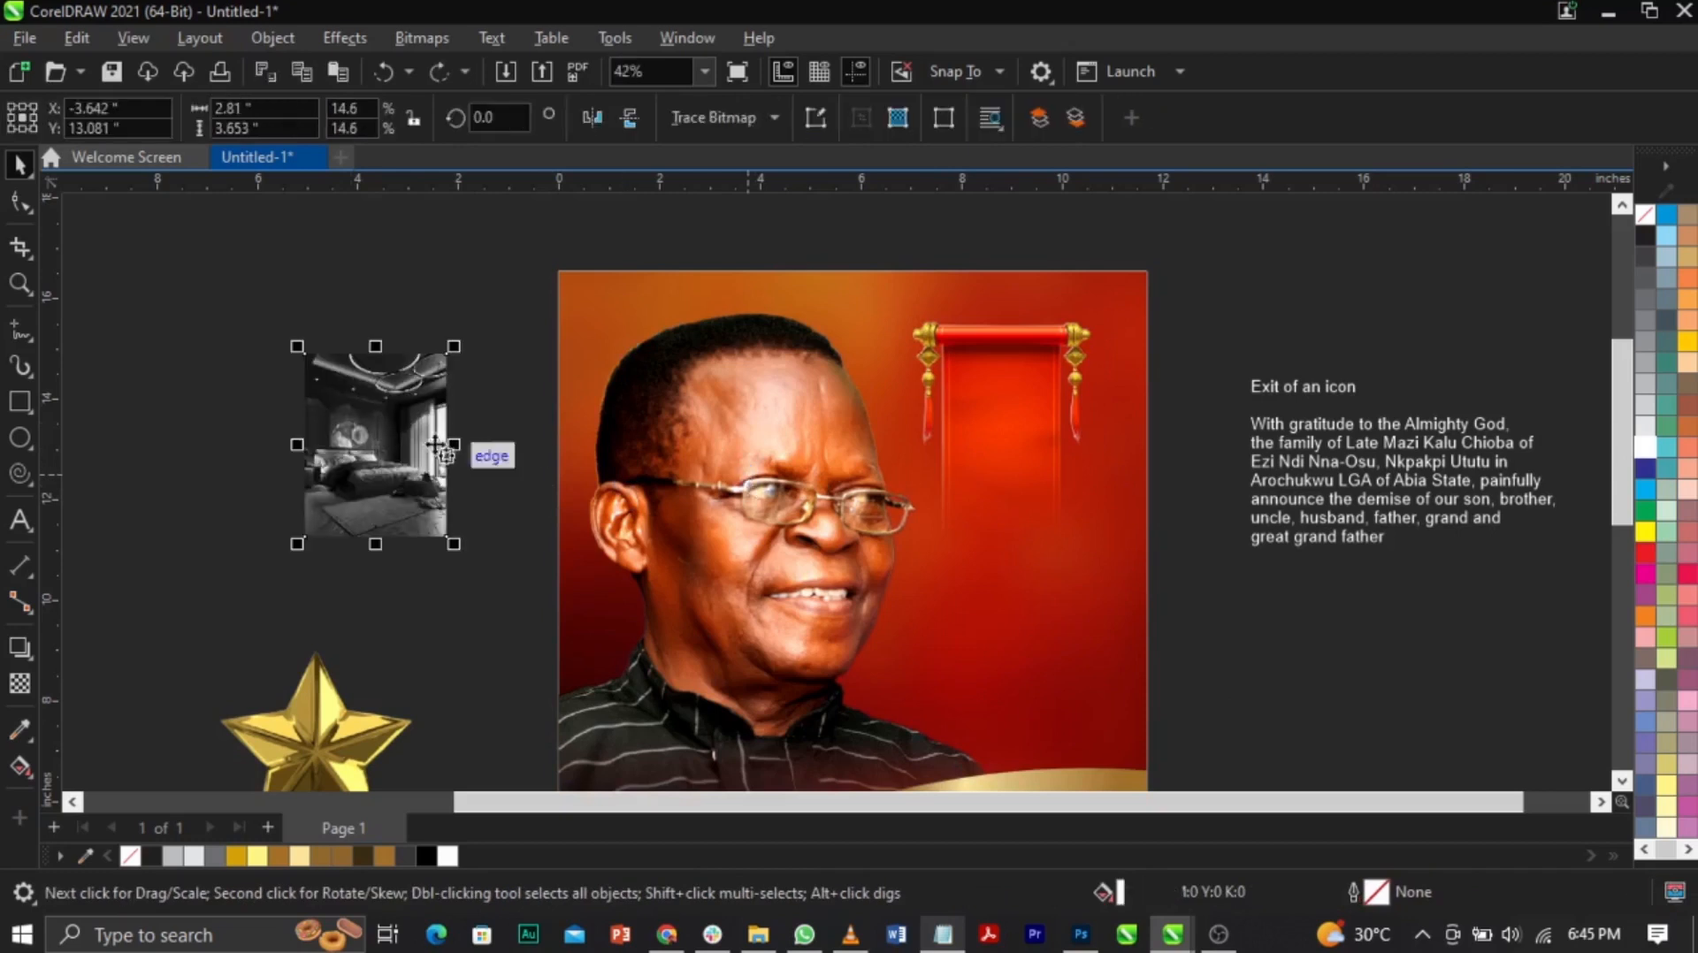
key(Delete)
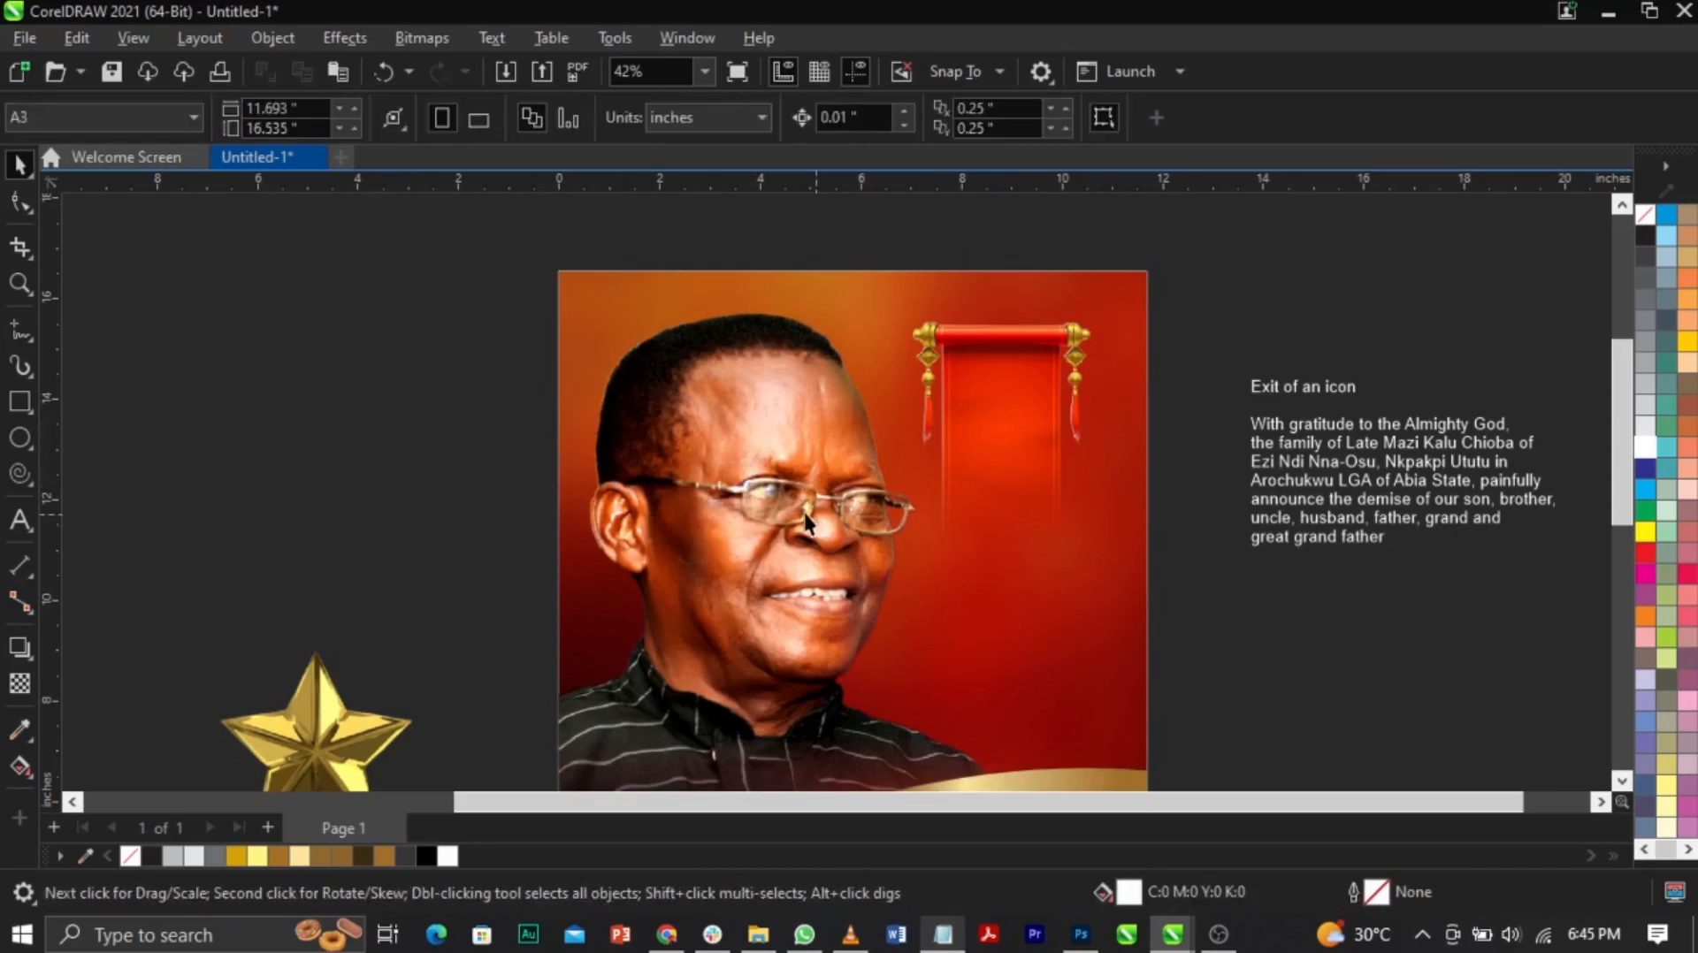
Step: Open the portrait frame's PowerClip contents and select the grey room image inside
right_click(818, 444)
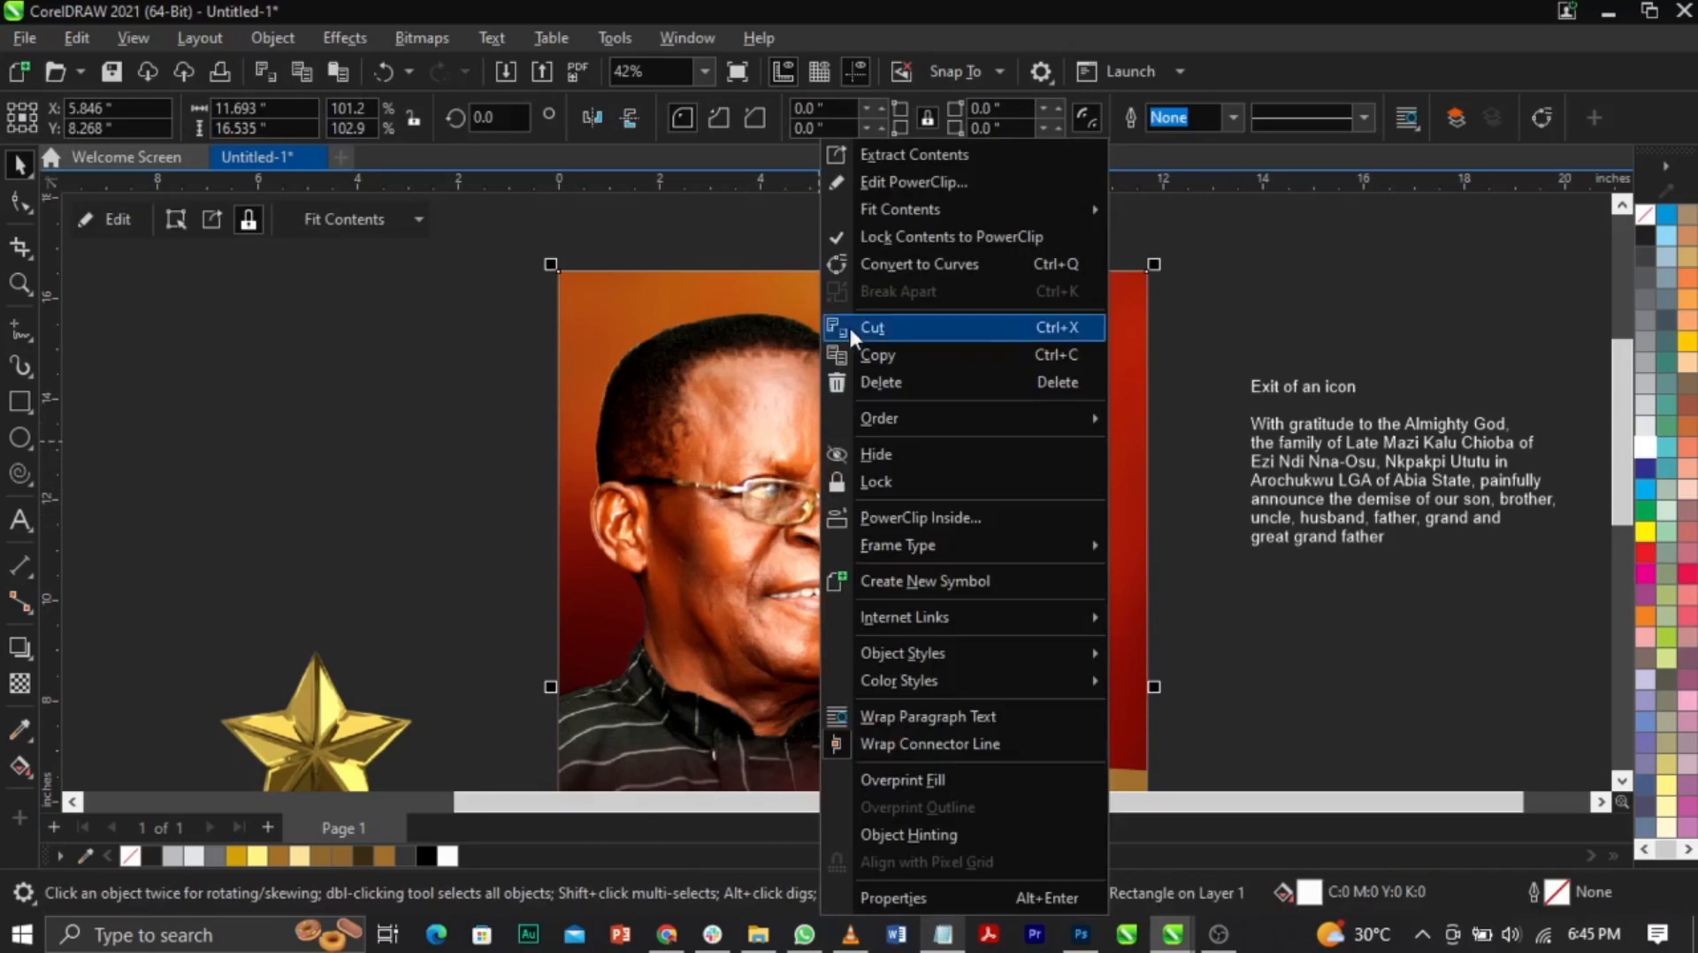
click(1021, 186)
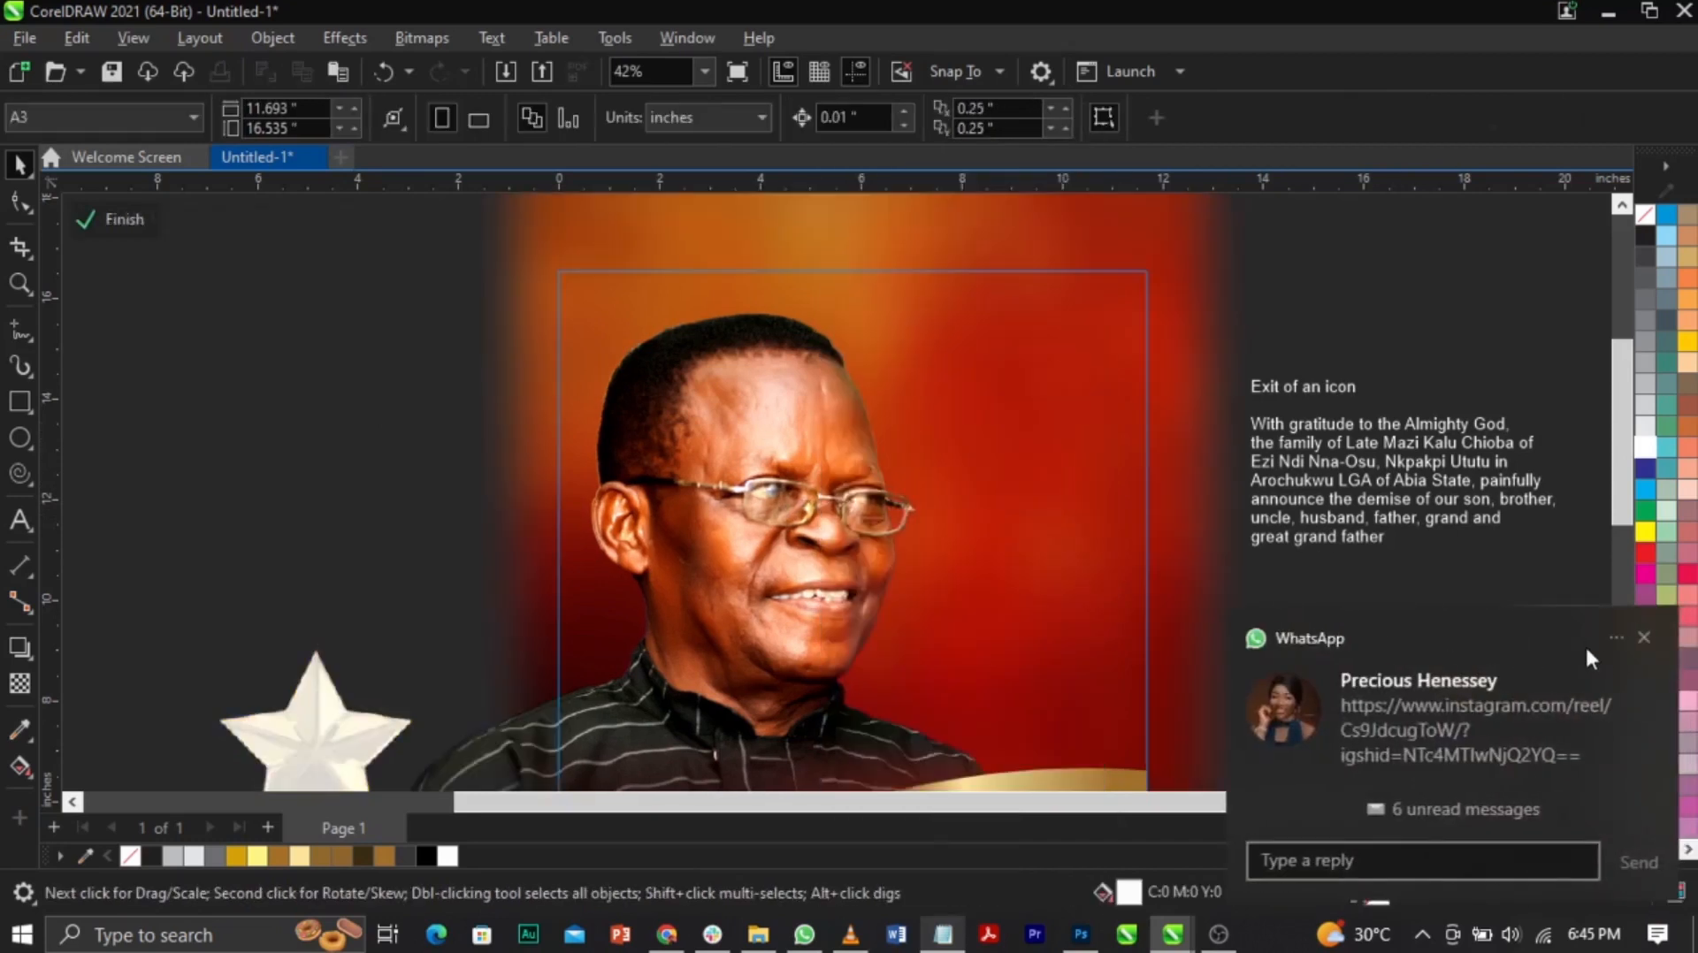
click(1642, 636)
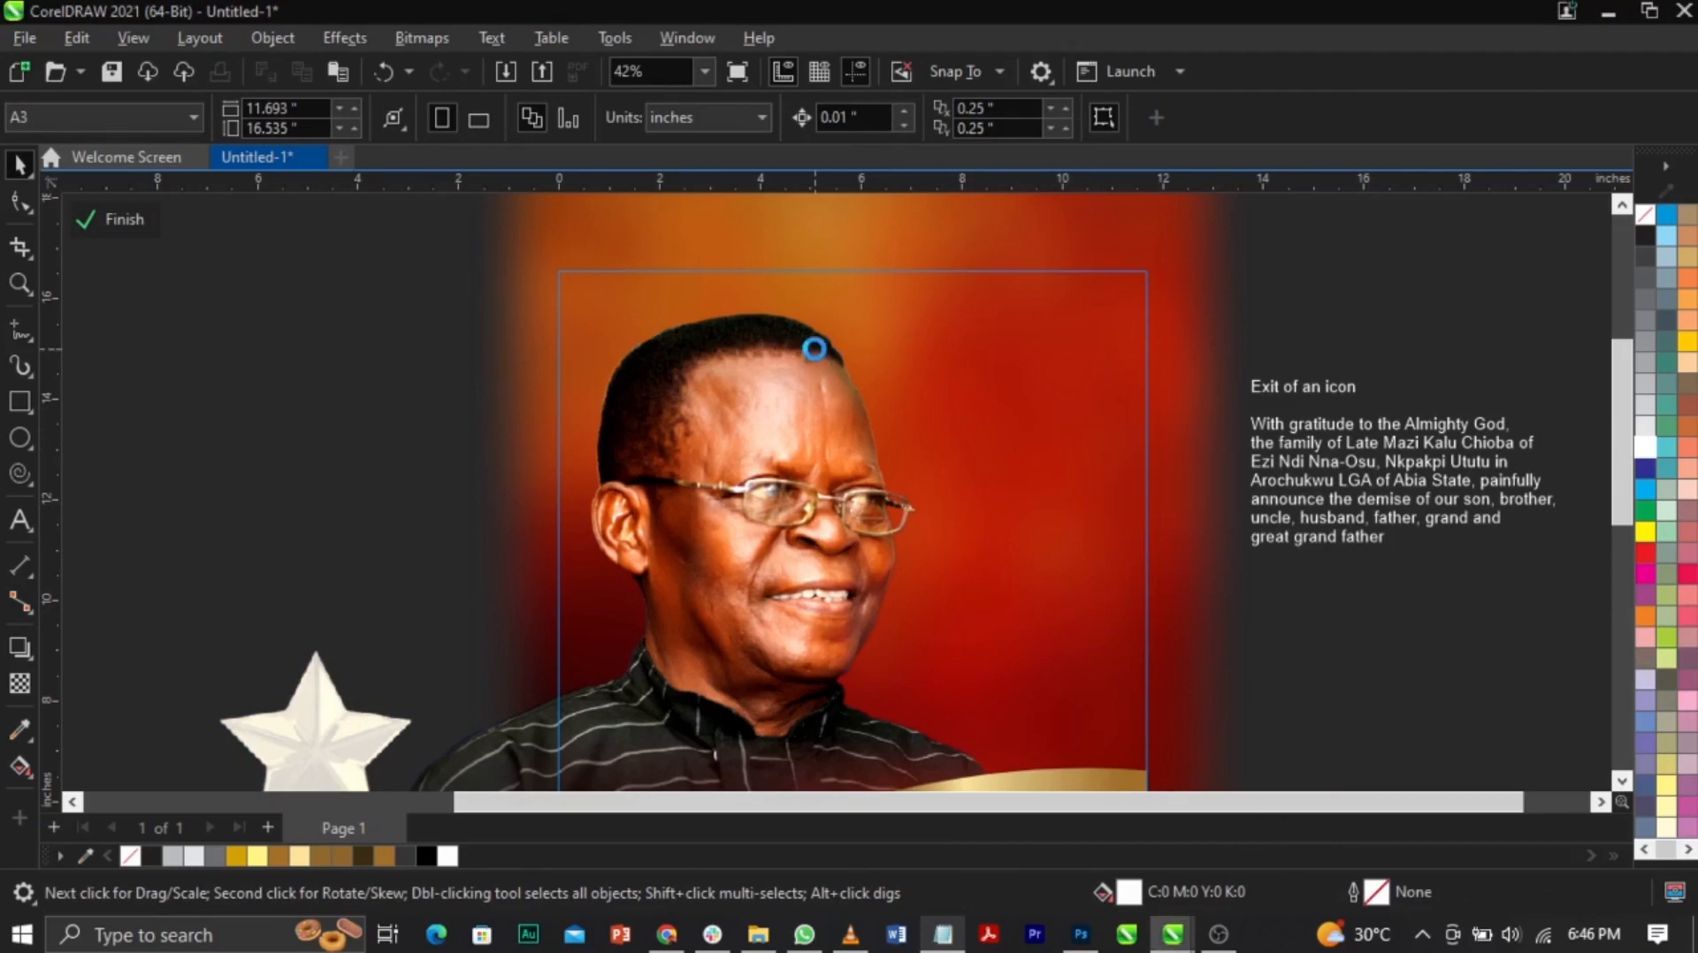
click(813, 348)
scroll(814, 348, down, 2)
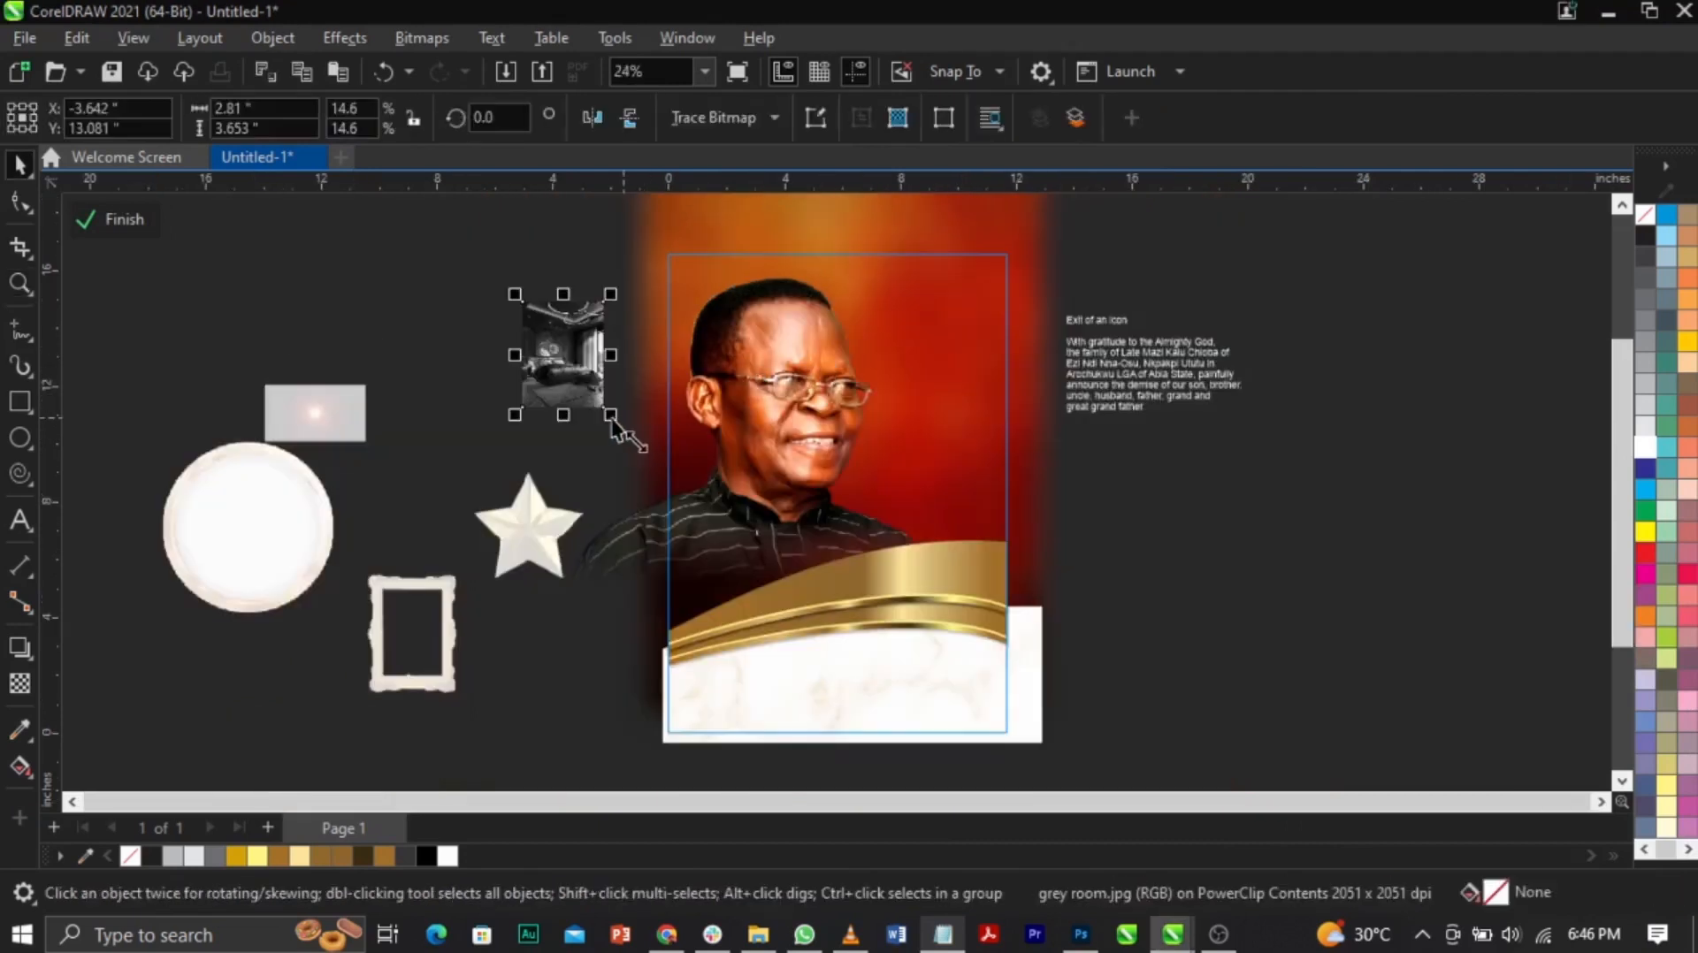
Step: Enlarge the grey room image to about 68% and move it over the poster
drag(701, 508, 744, 565)
drag(543, 306, 828, 427)
drag(1023, 258, 1072, 232)
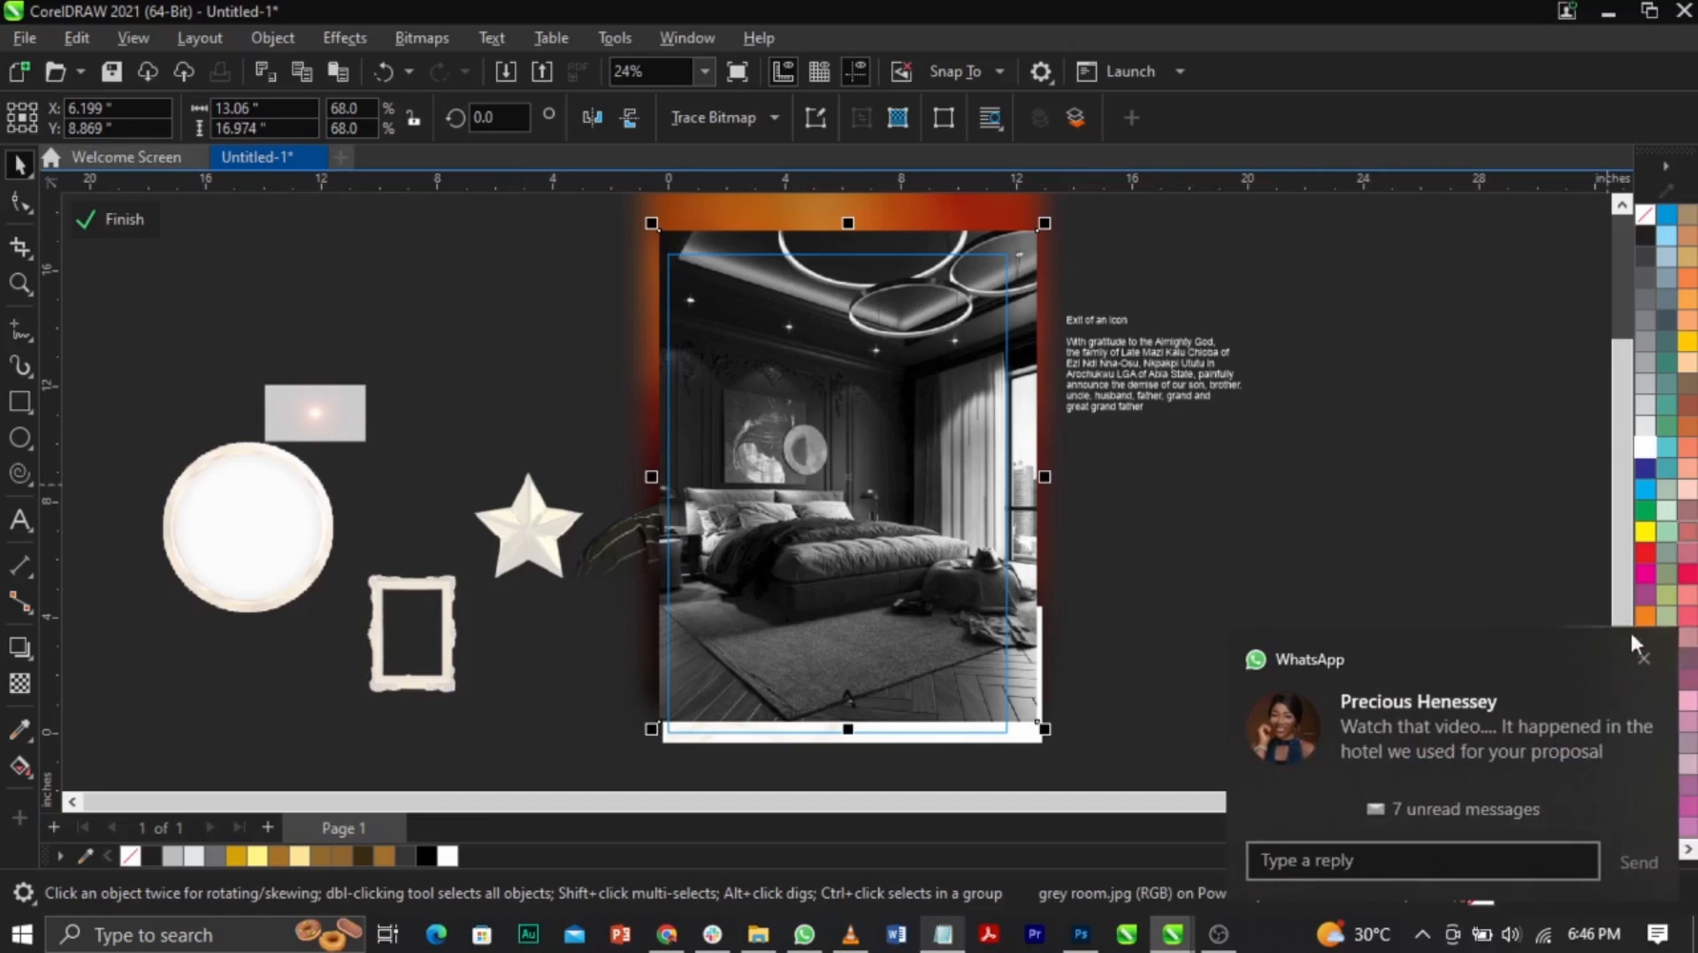
click(1644, 659)
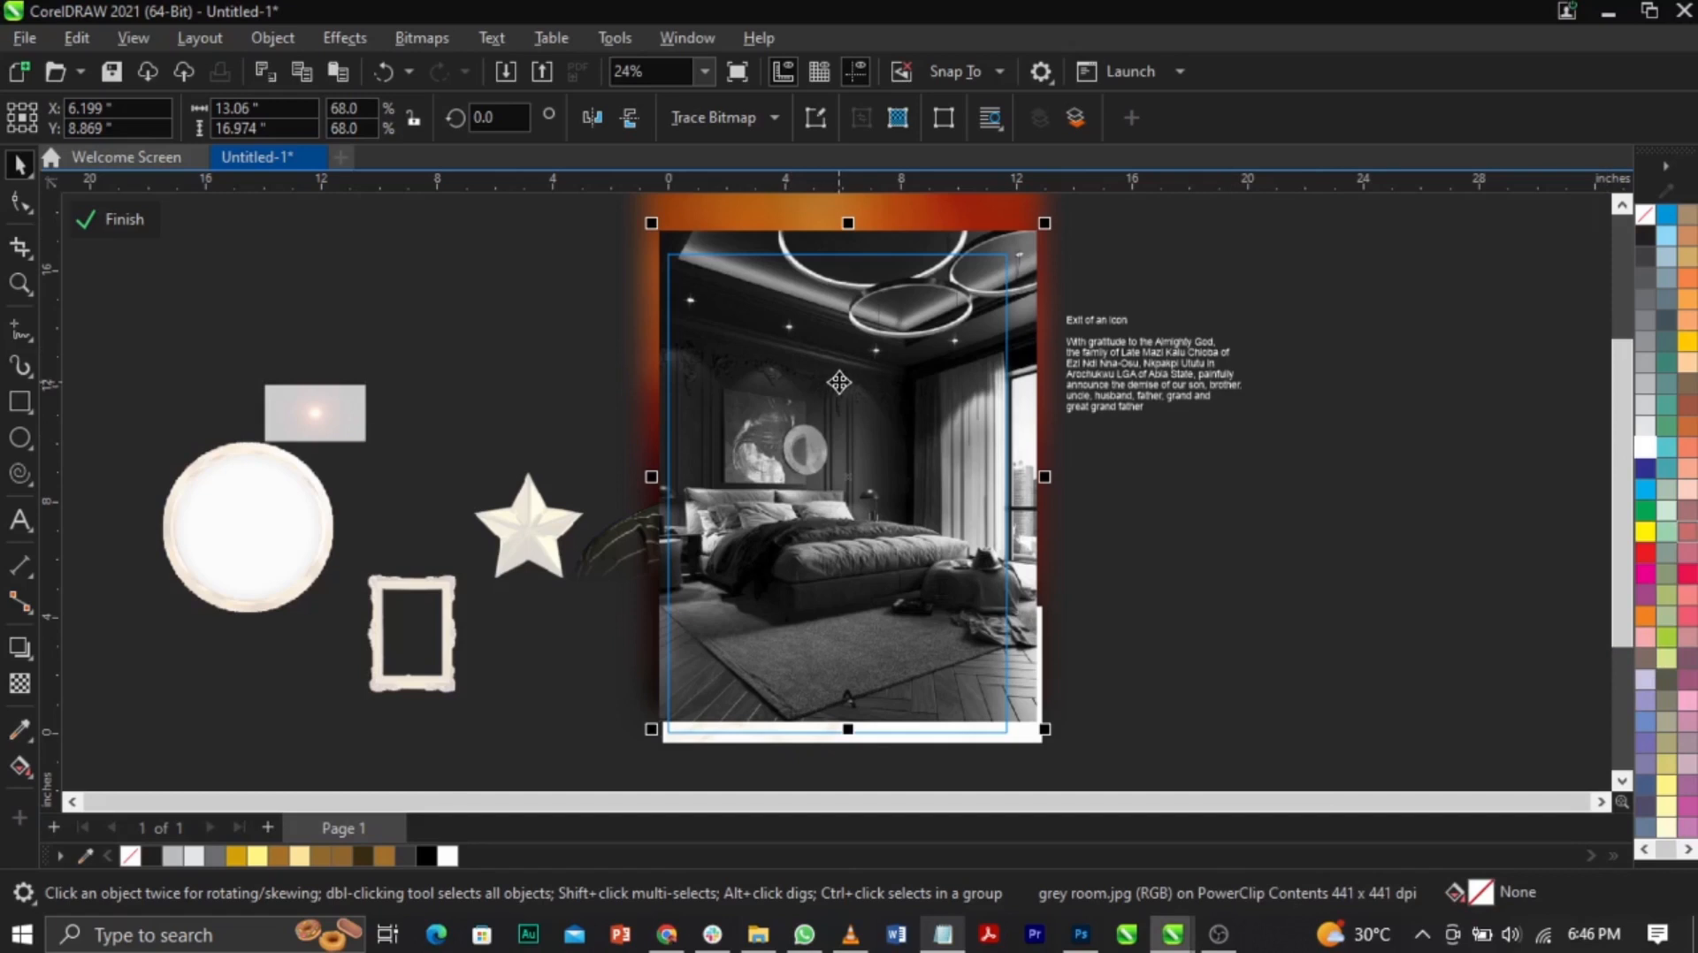
Step: Convert the room image to Grayscale (8-bit) via Bitmaps > Mode
click(425, 41)
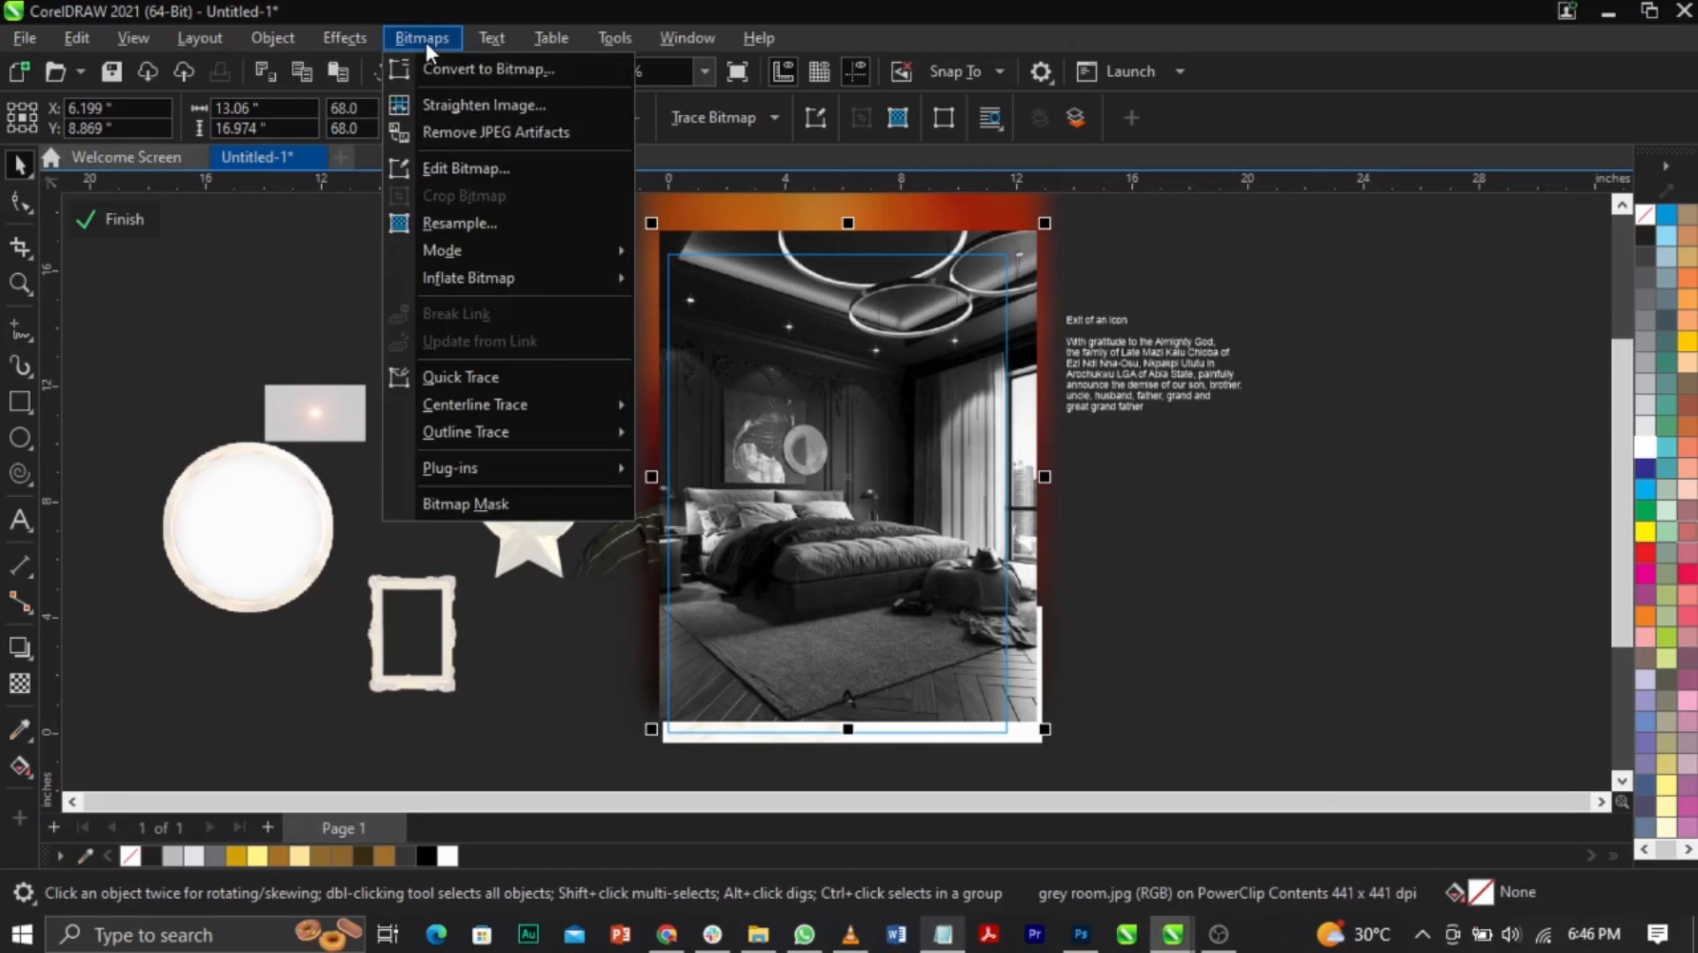
mouse_move(507, 255)
click(696, 284)
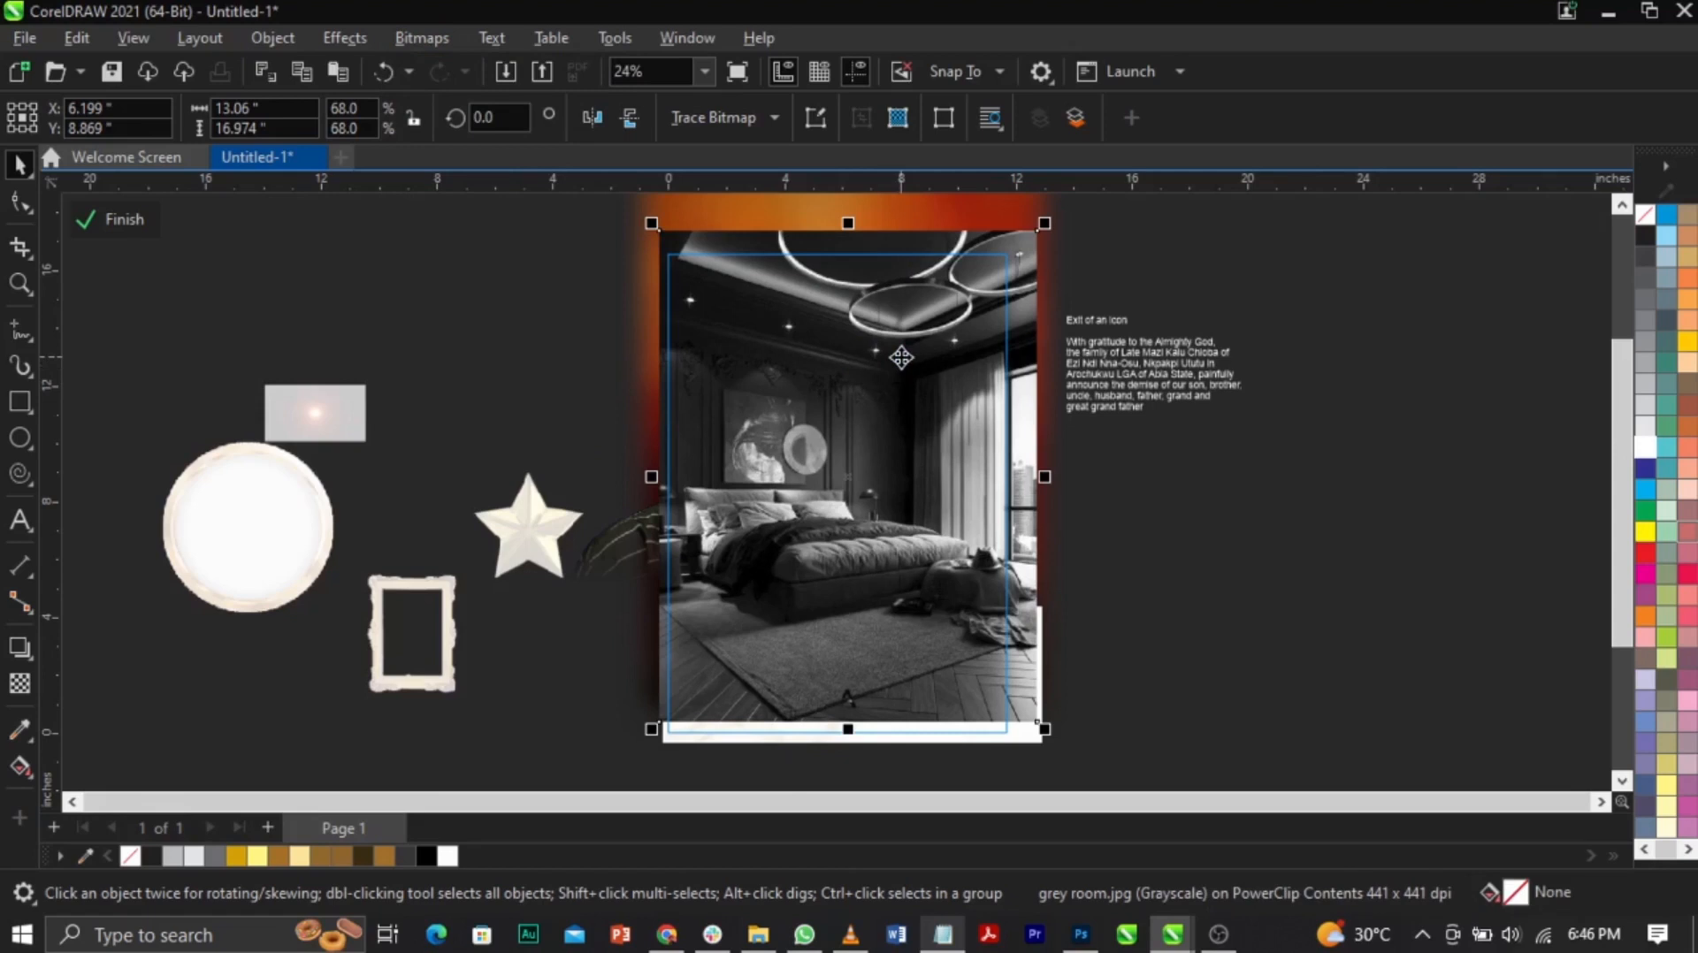
Step: Apply a vertical fountain transparency to the room image using Overlay merge mode
click(19, 683)
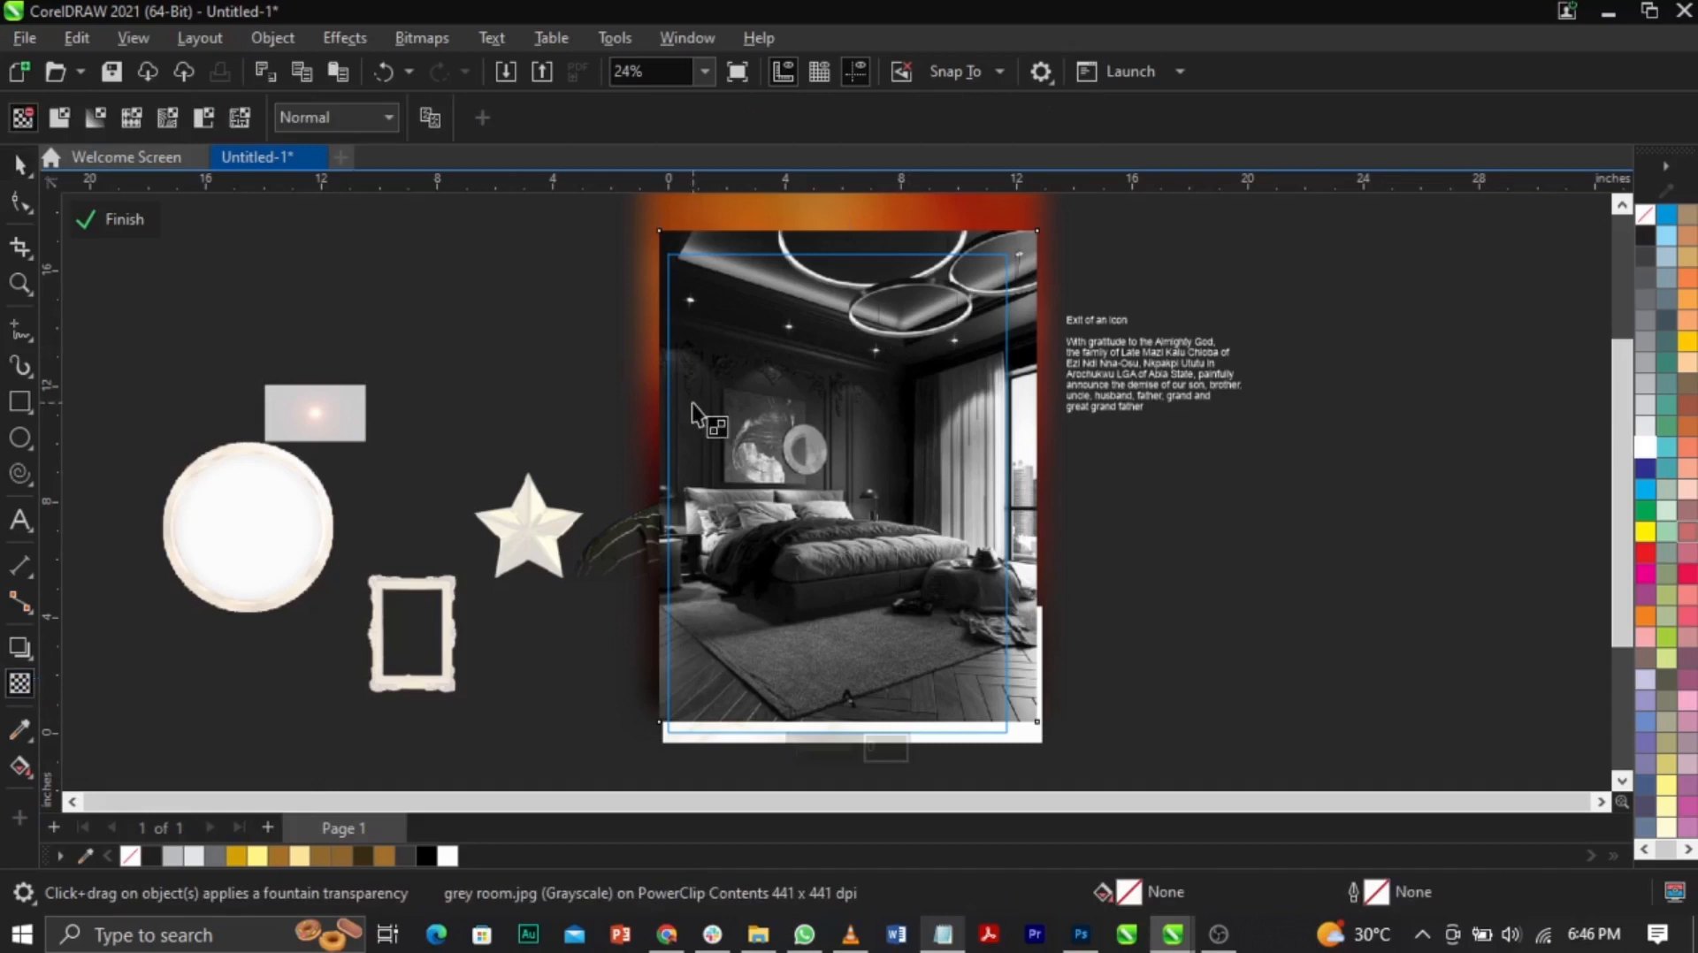
drag(881, 323, 868, 477)
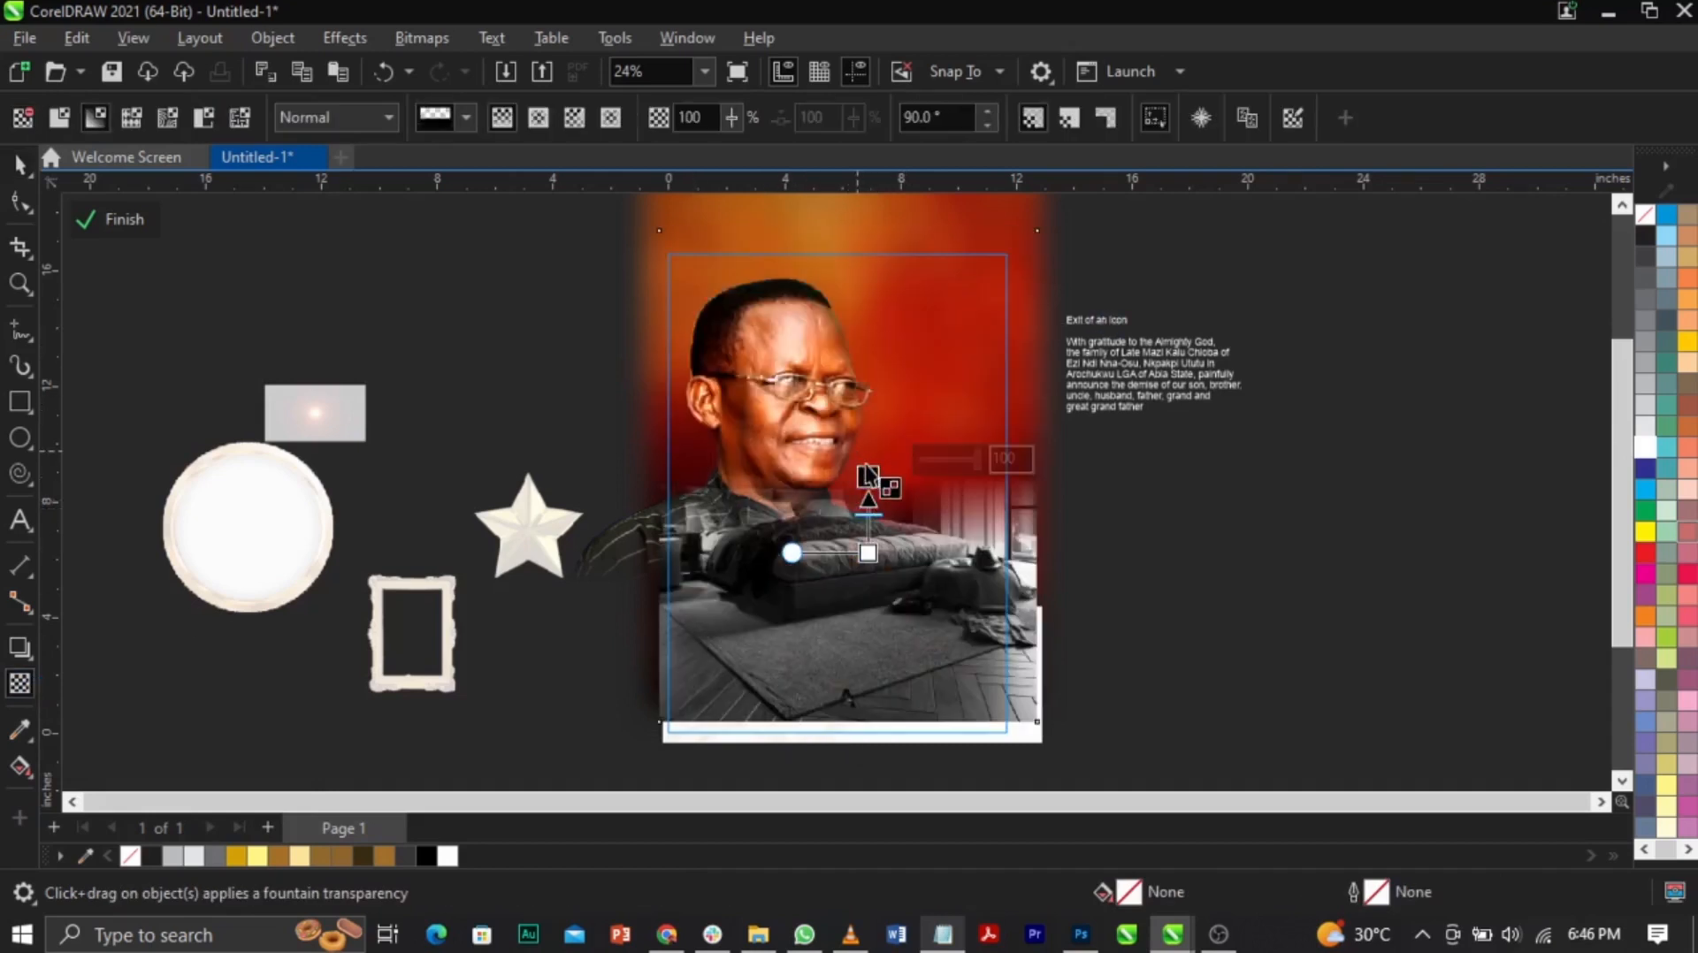
key(ctrl+z)
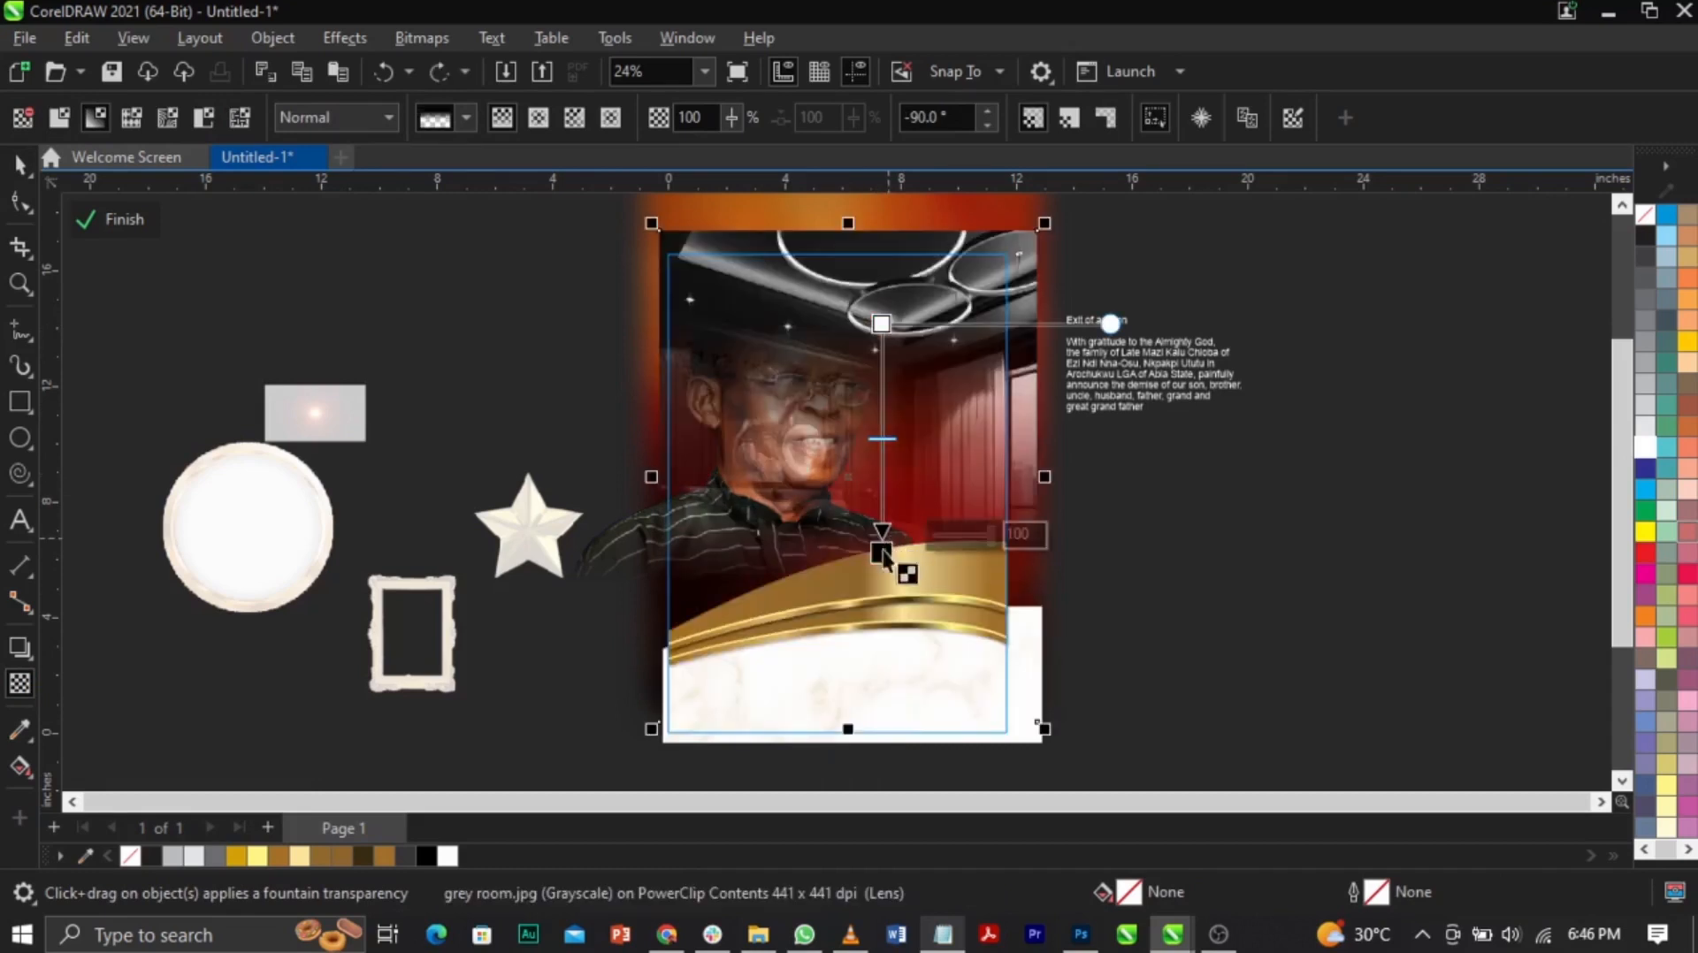
click(882, 509)
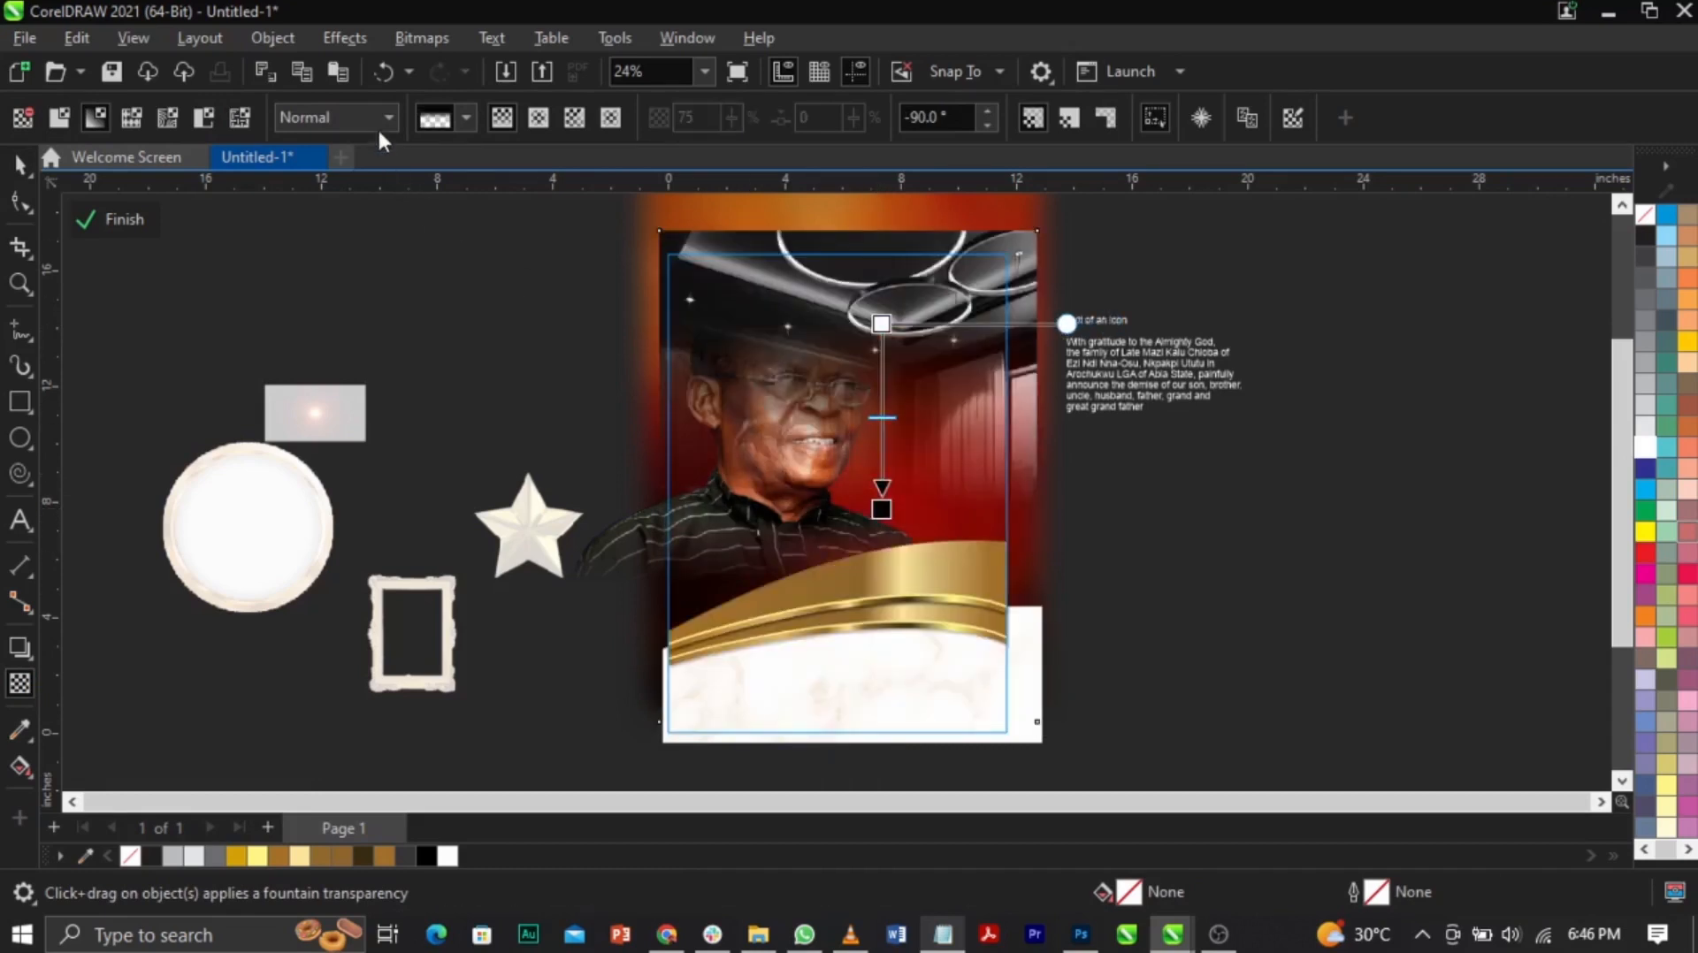
click(373, 116)
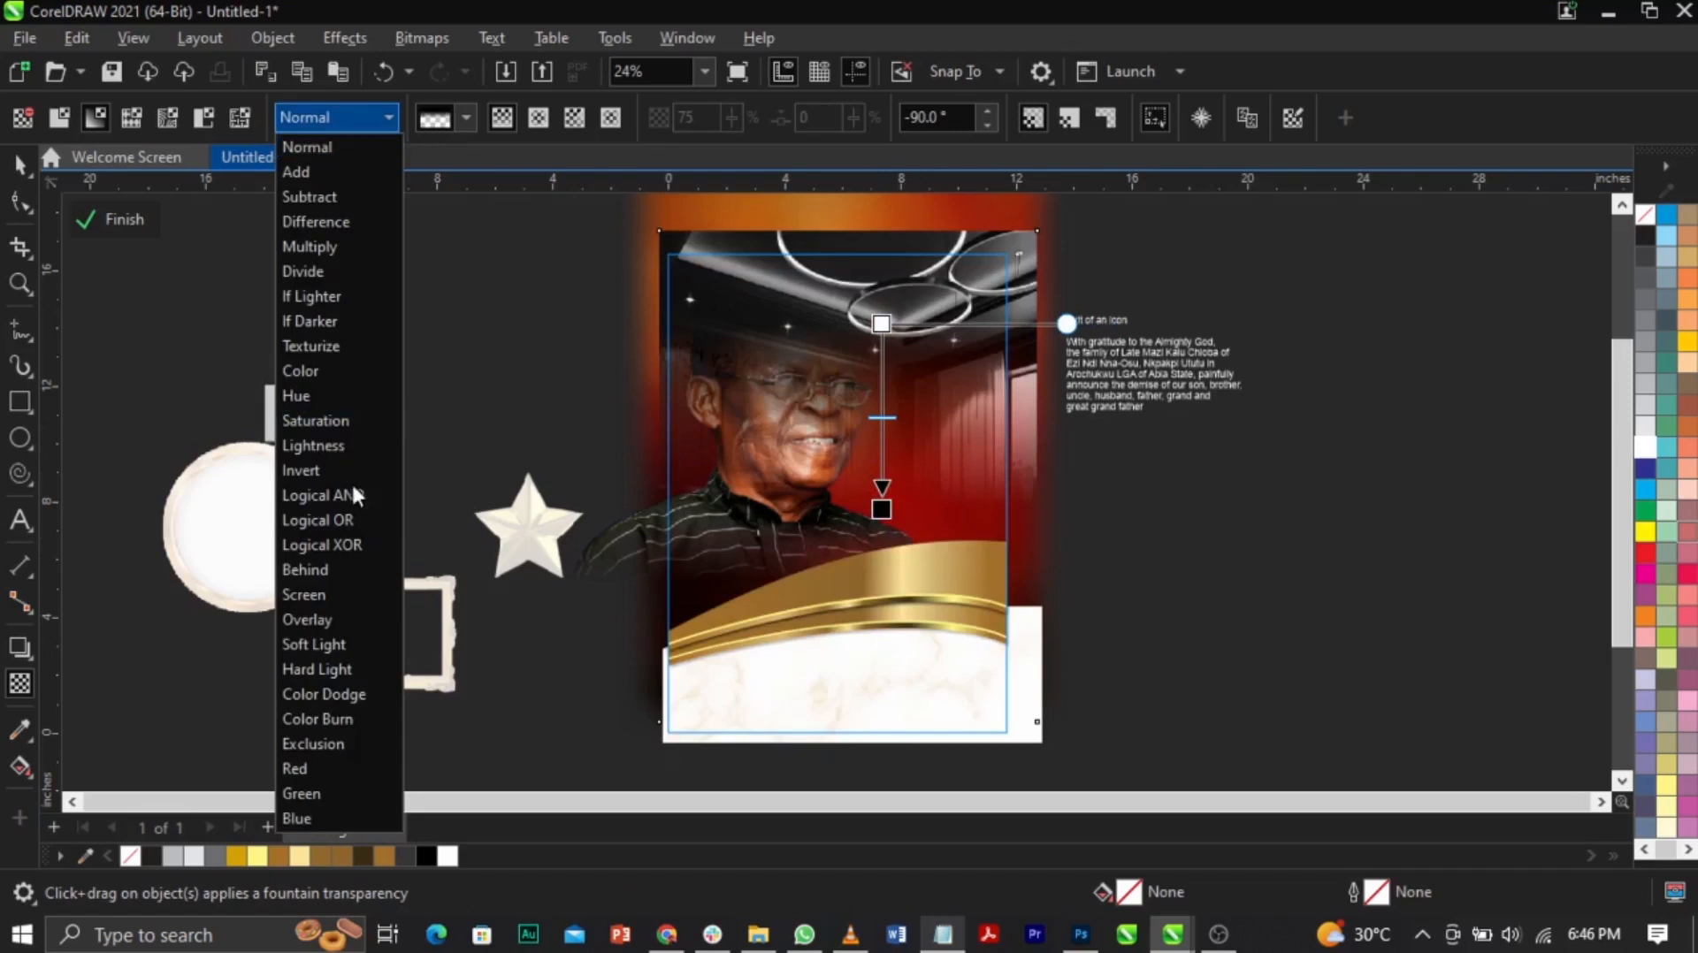
click(345, 619)
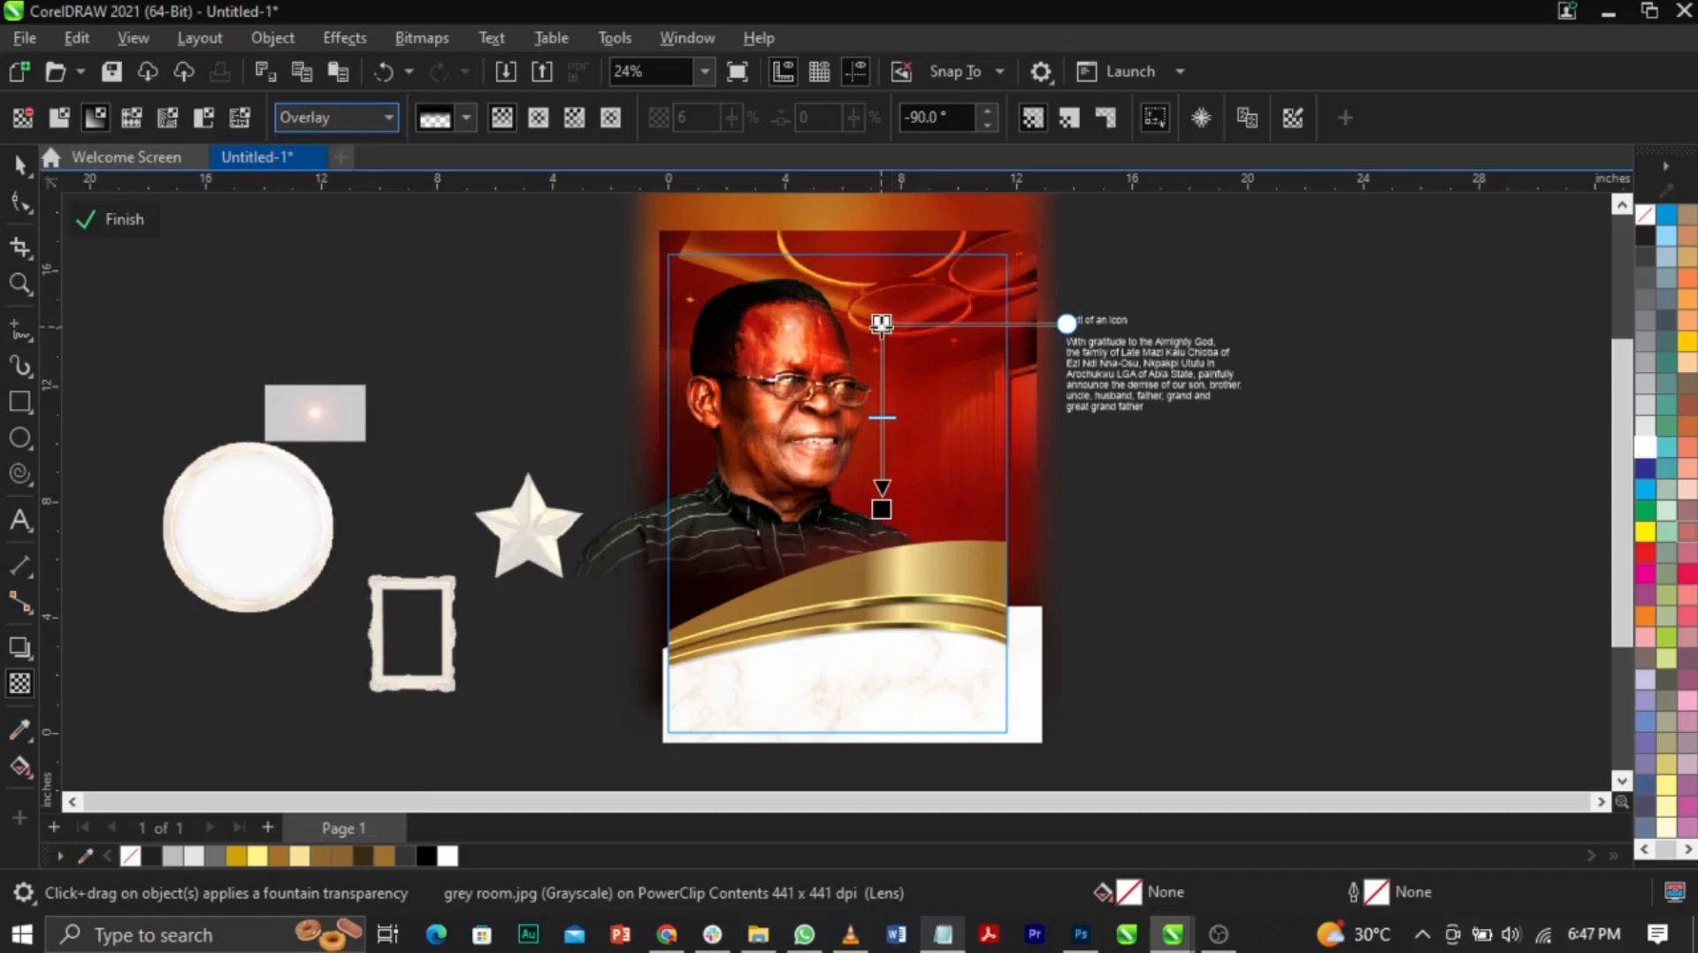
Step: Raise the start transparency to 60, then send the image To Back and Forward One
click(880, 324)
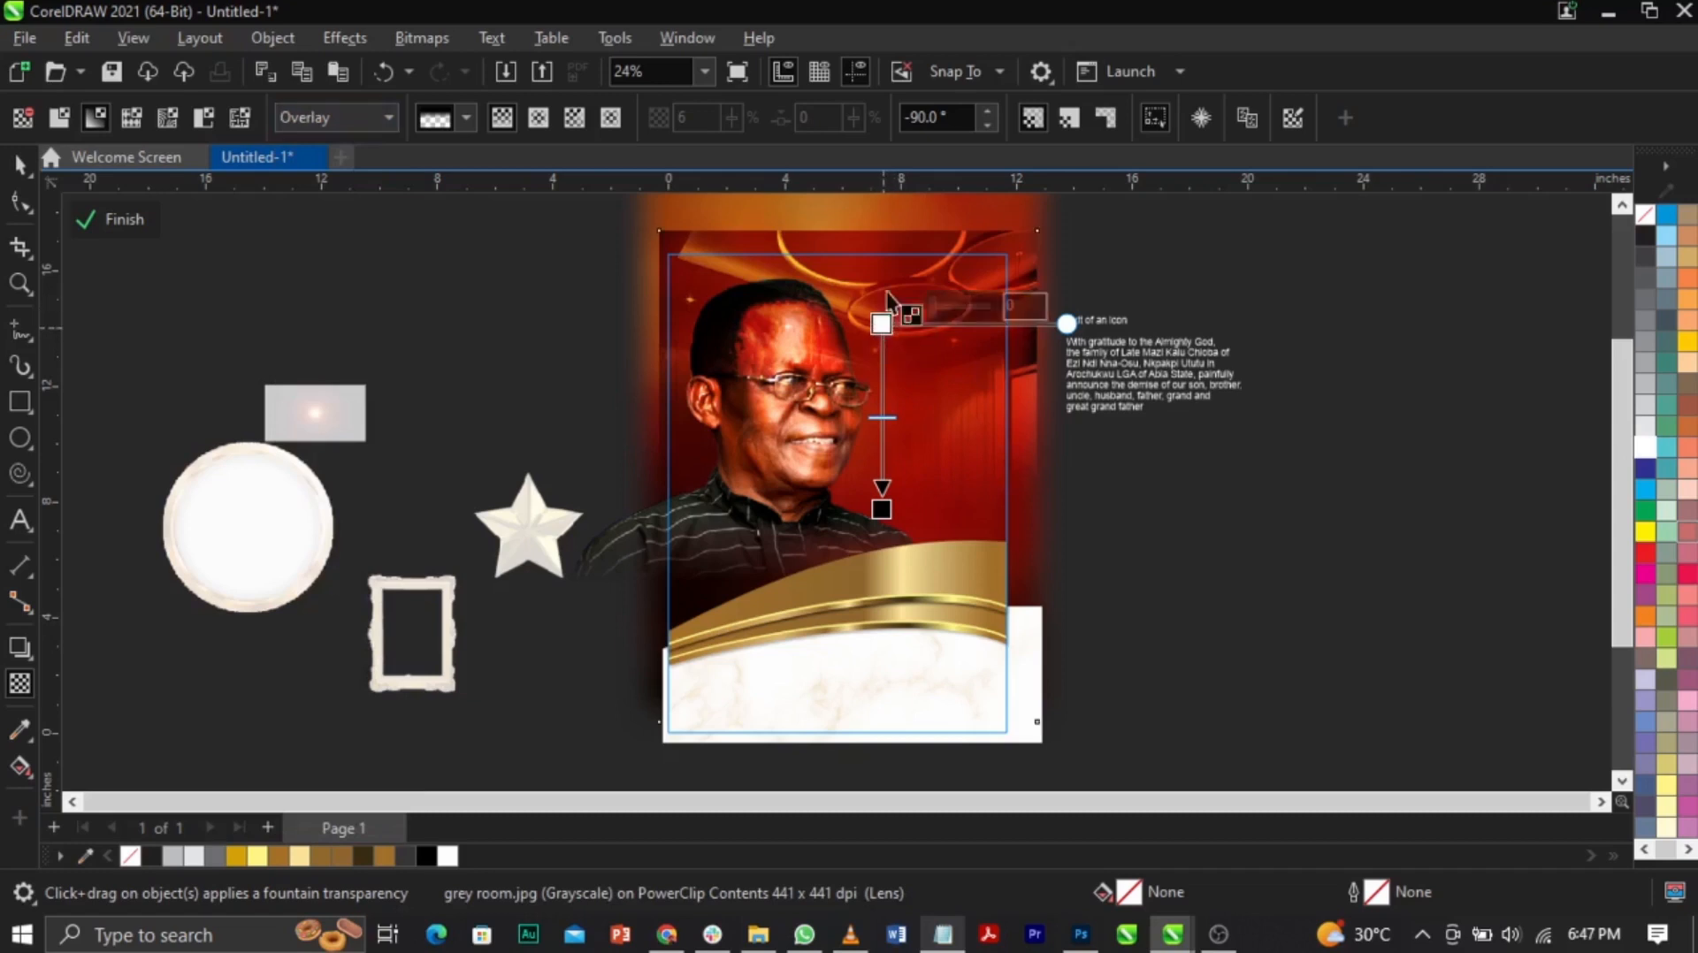
drag(948, 306, 968, 306)
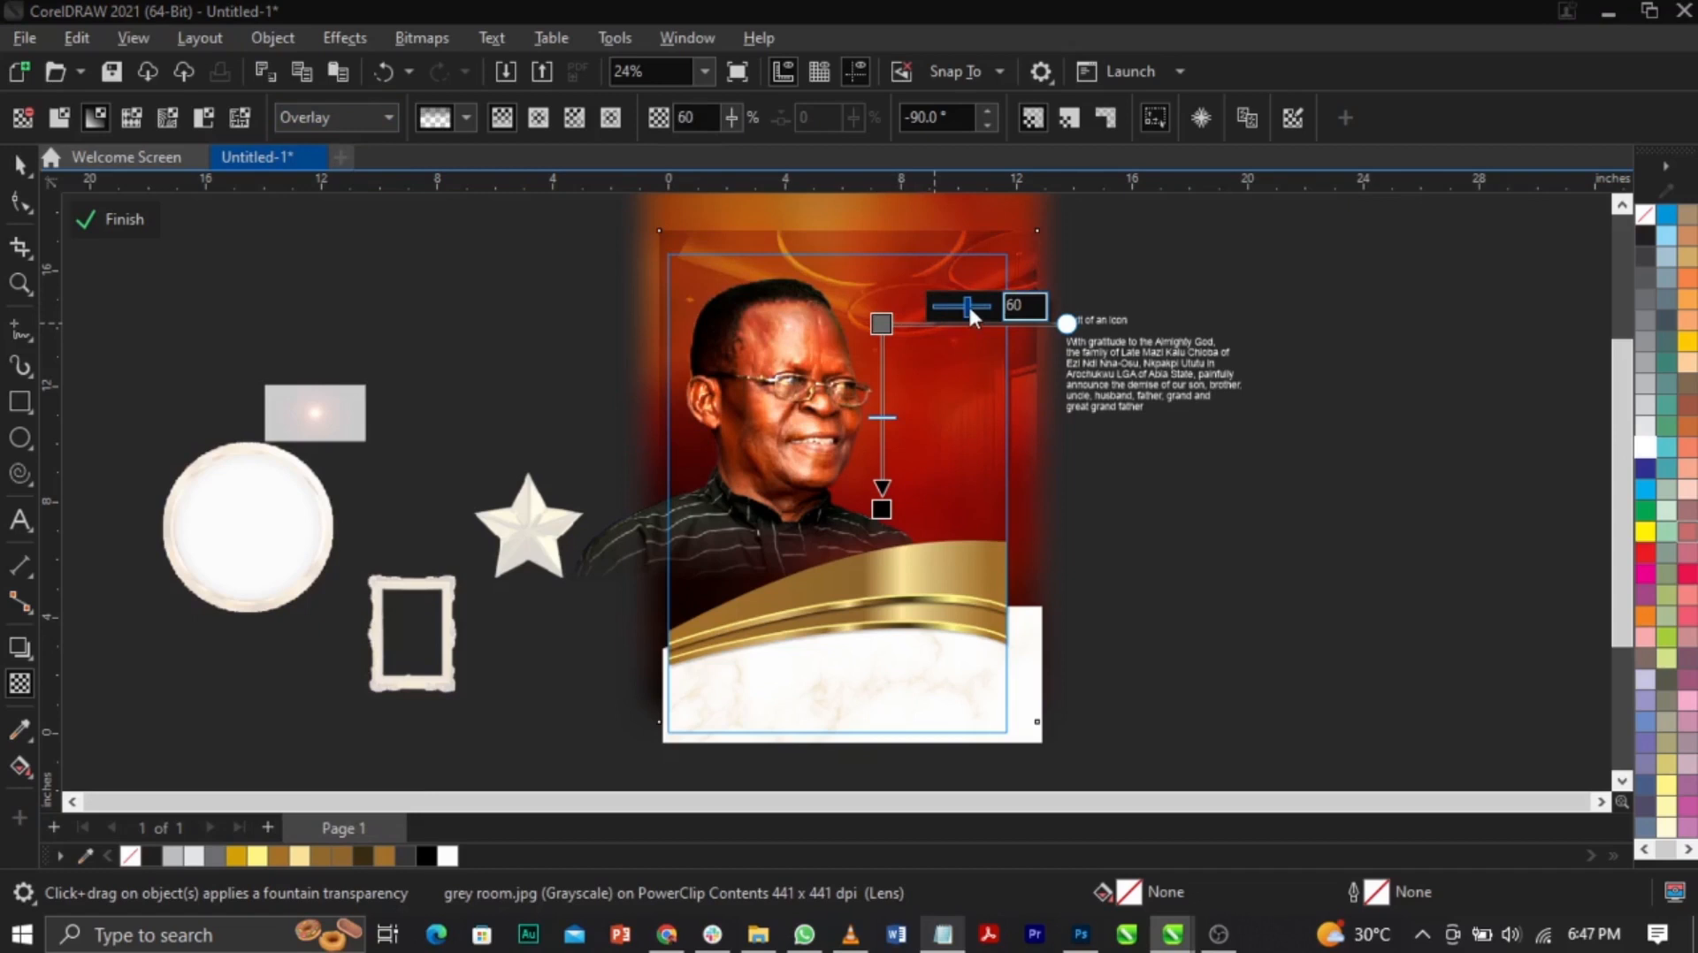
key(space)
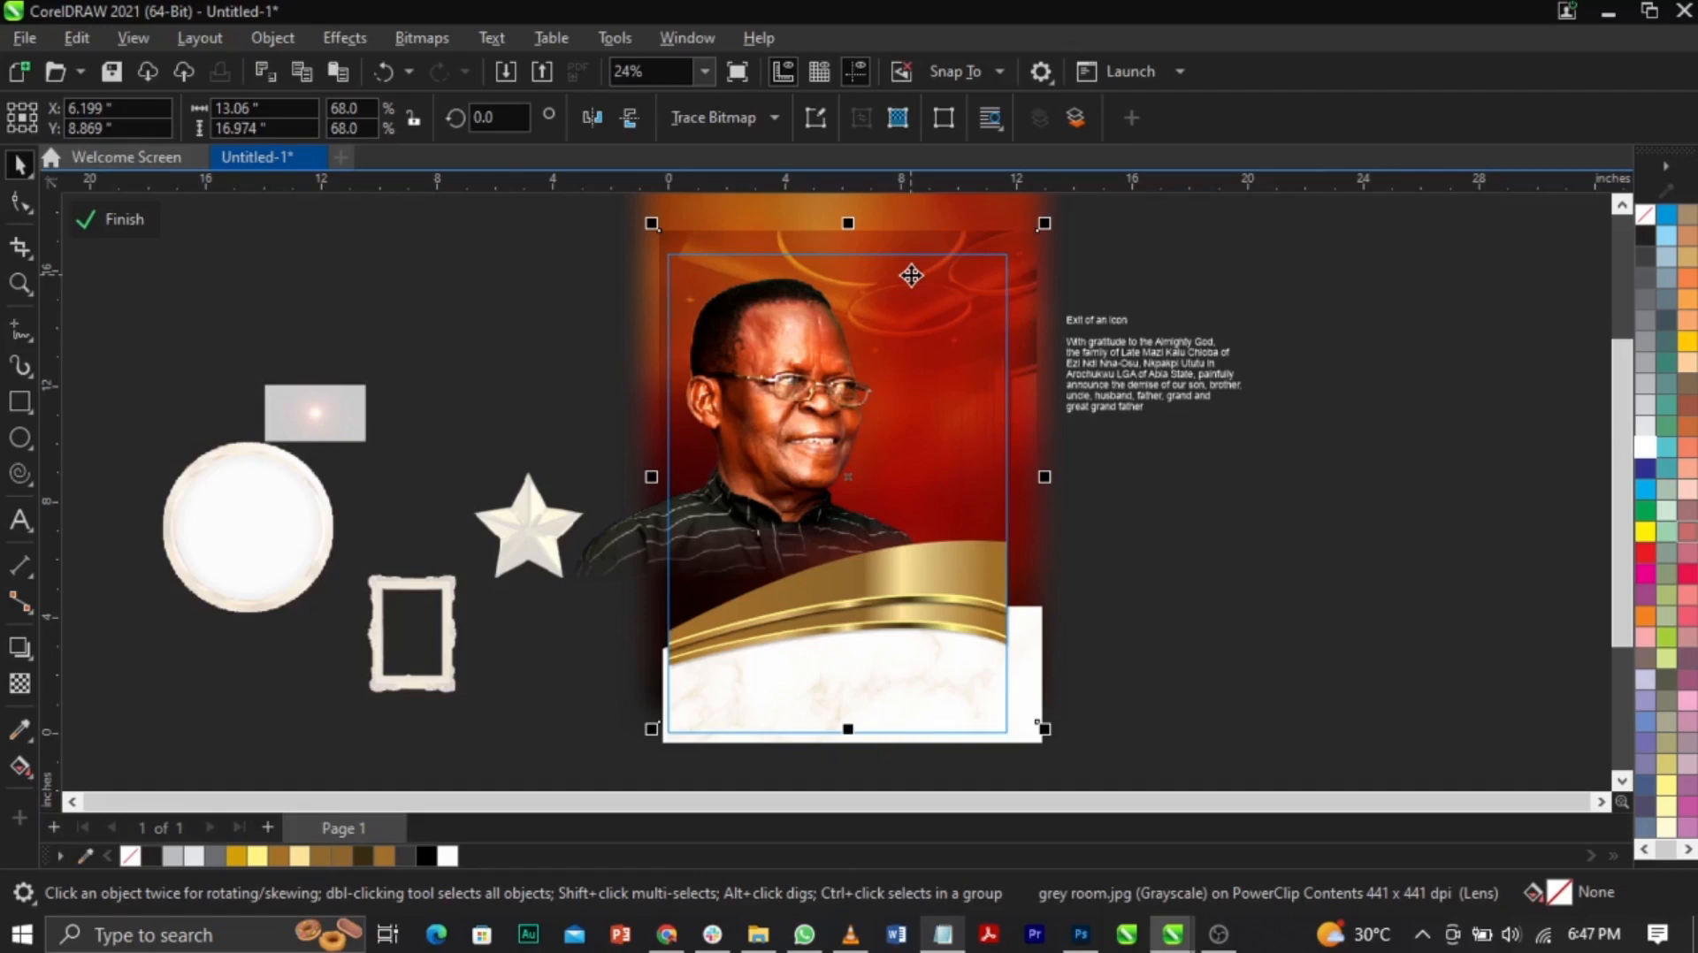
key(shift+Page_Down)
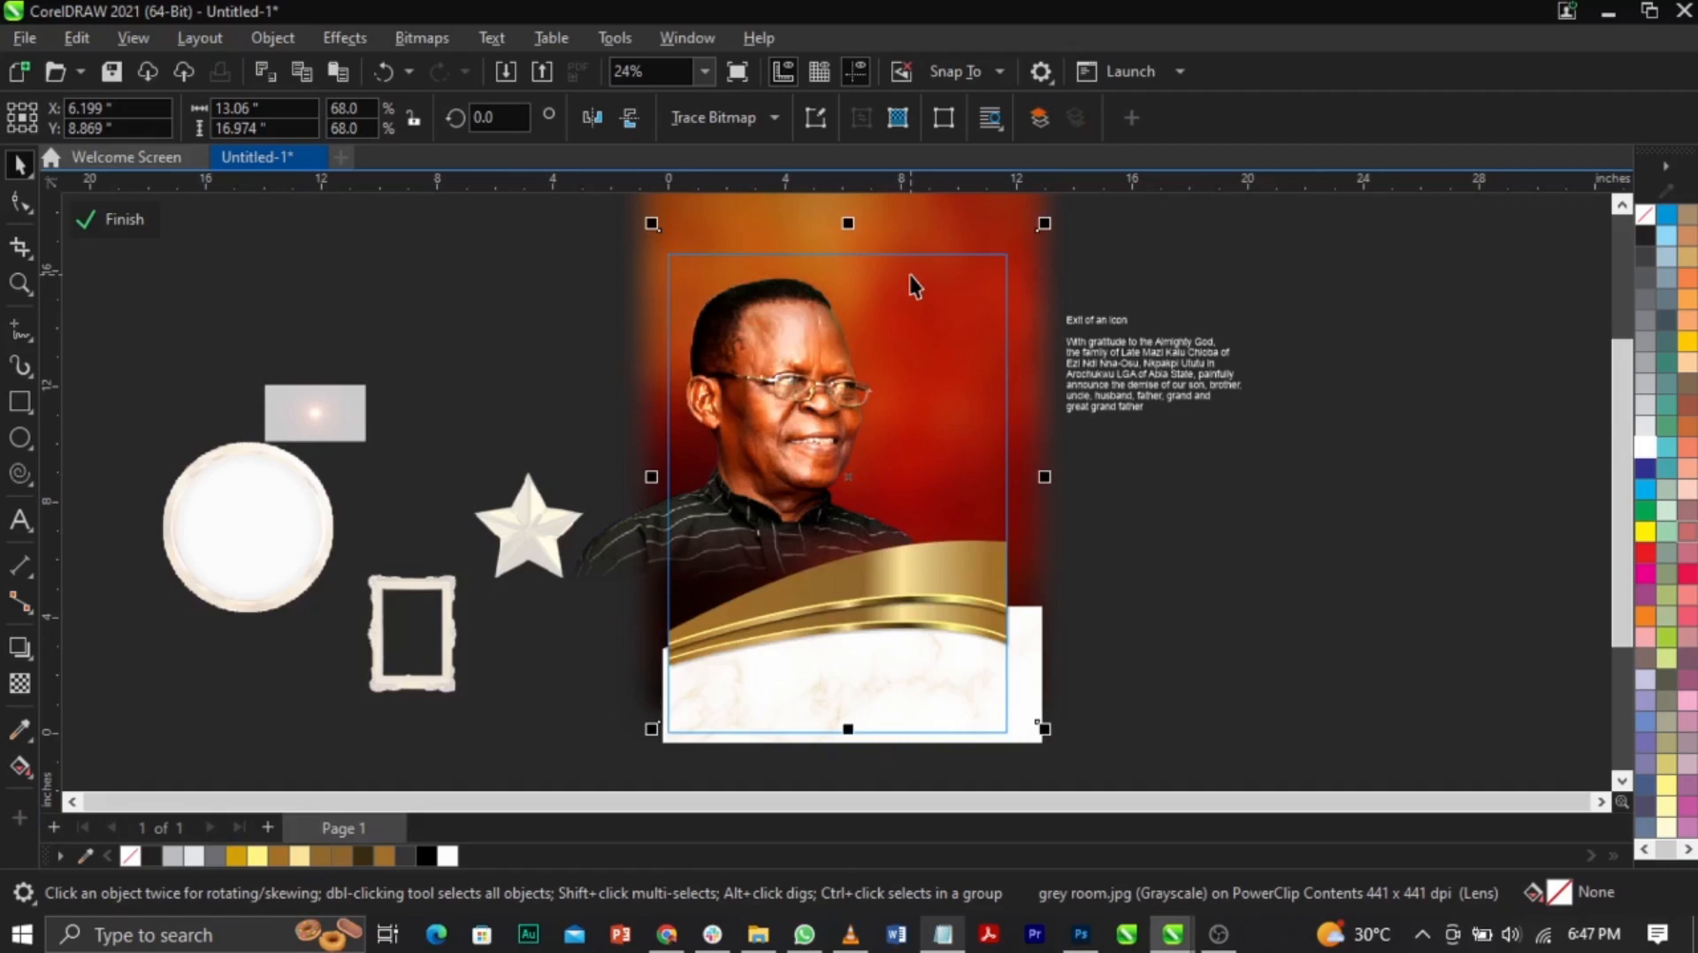
key(ctrl+Page_Up)
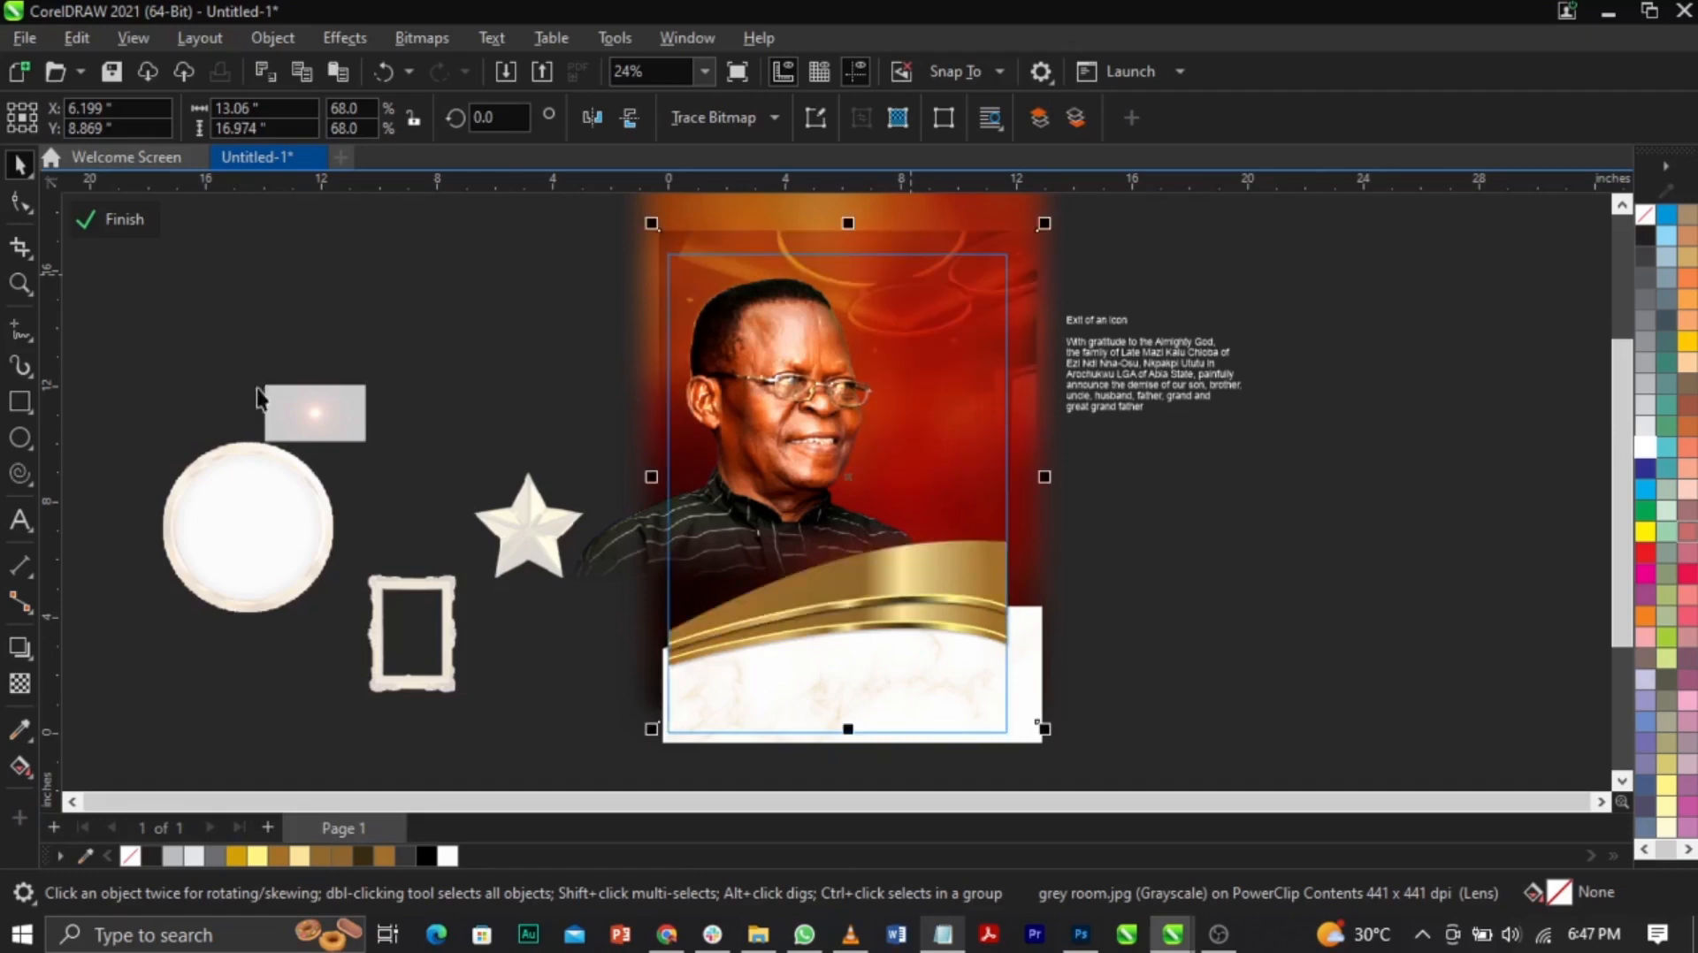
Step: Finish the PowerClip edit and zoom in around the portrait and red banner
click(127, 229)
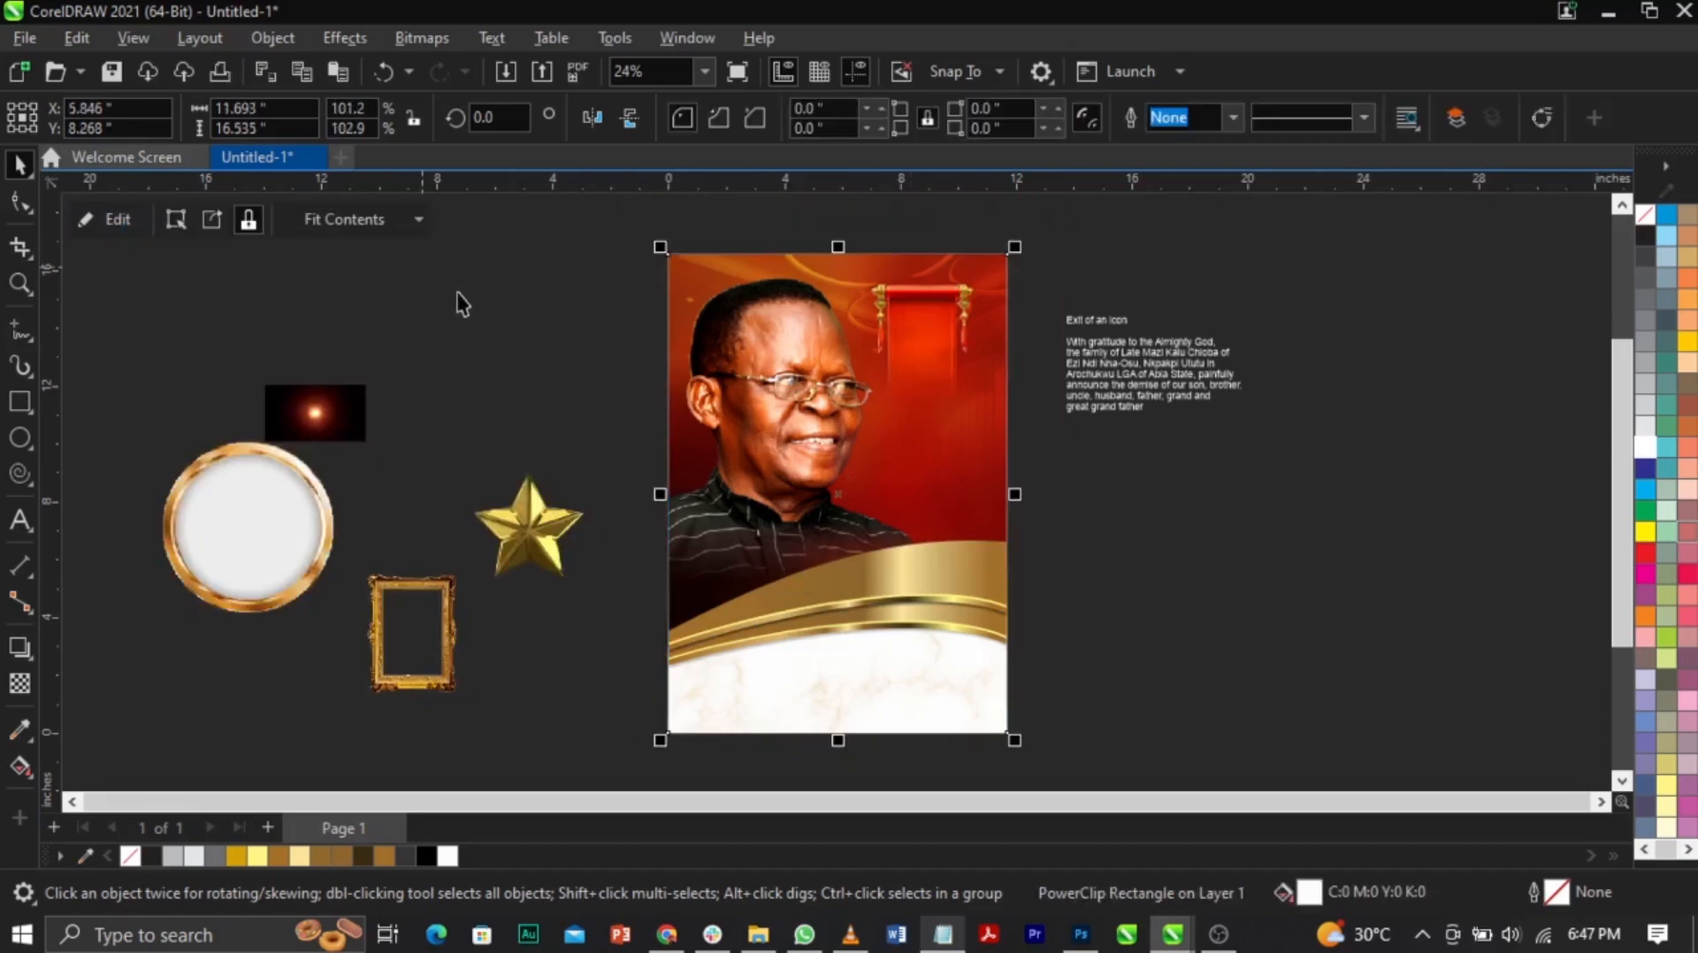
click(1089, 532)
key(F2)
drag(636, 236, 1087, 550)
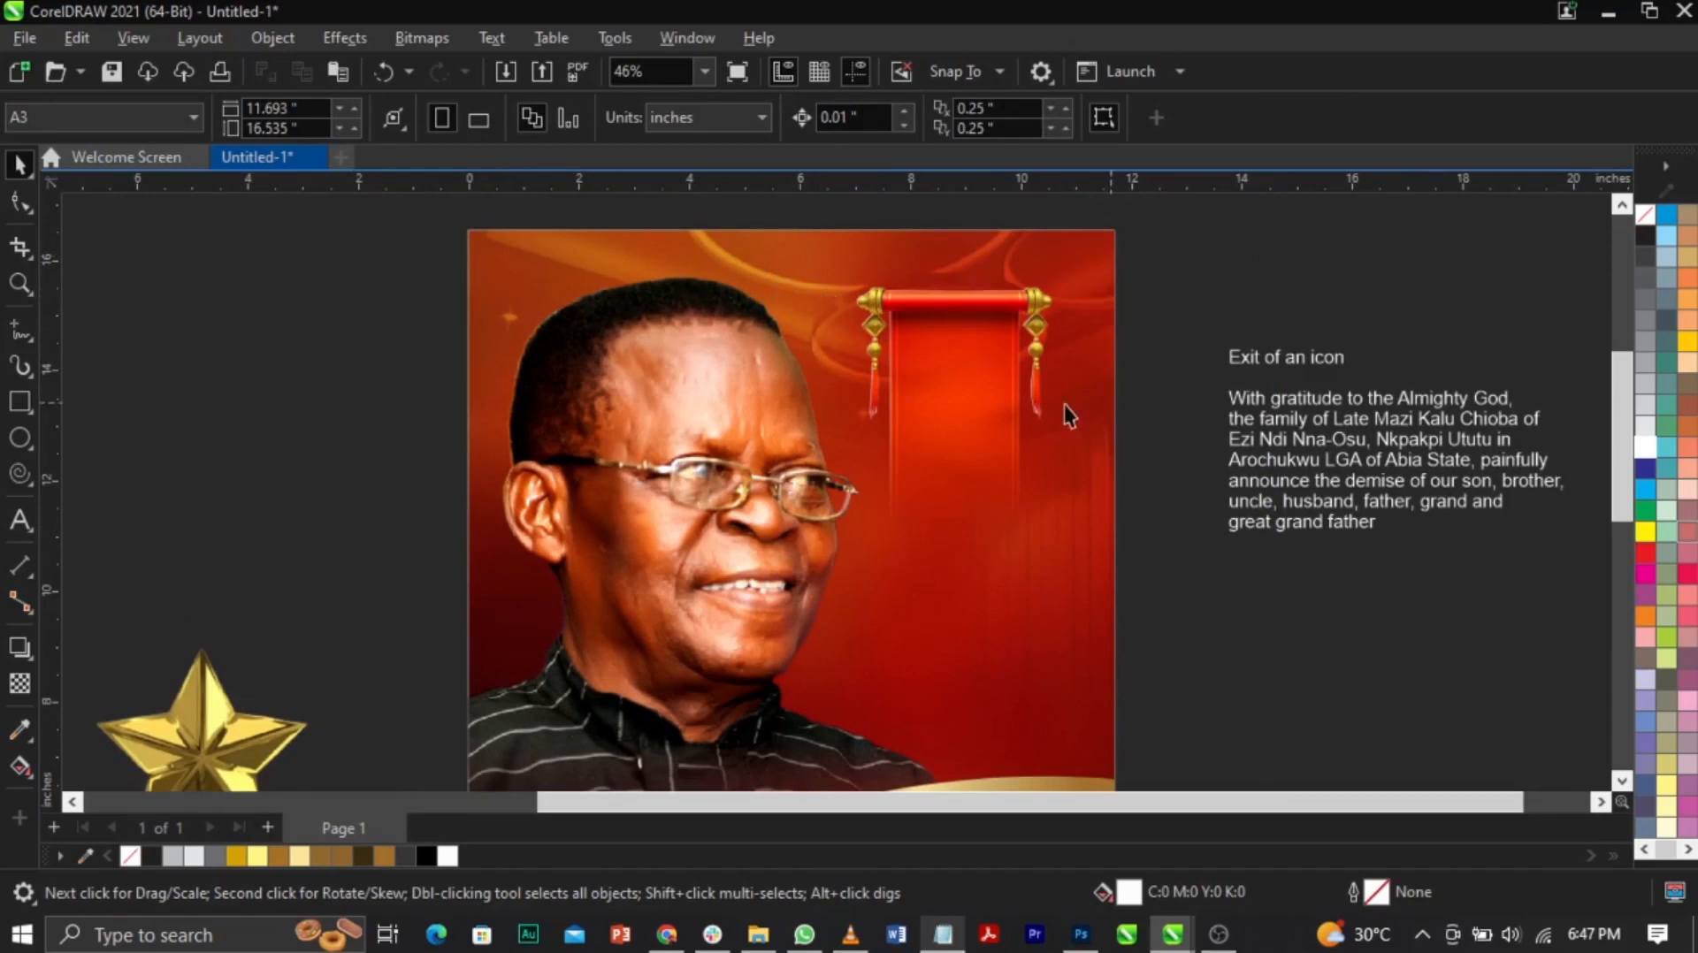
click(1006, 392)
Step: Cut the heading 'Exit of an icon' from the paragraph and paste it onto the banner
double_click(1322, 363)
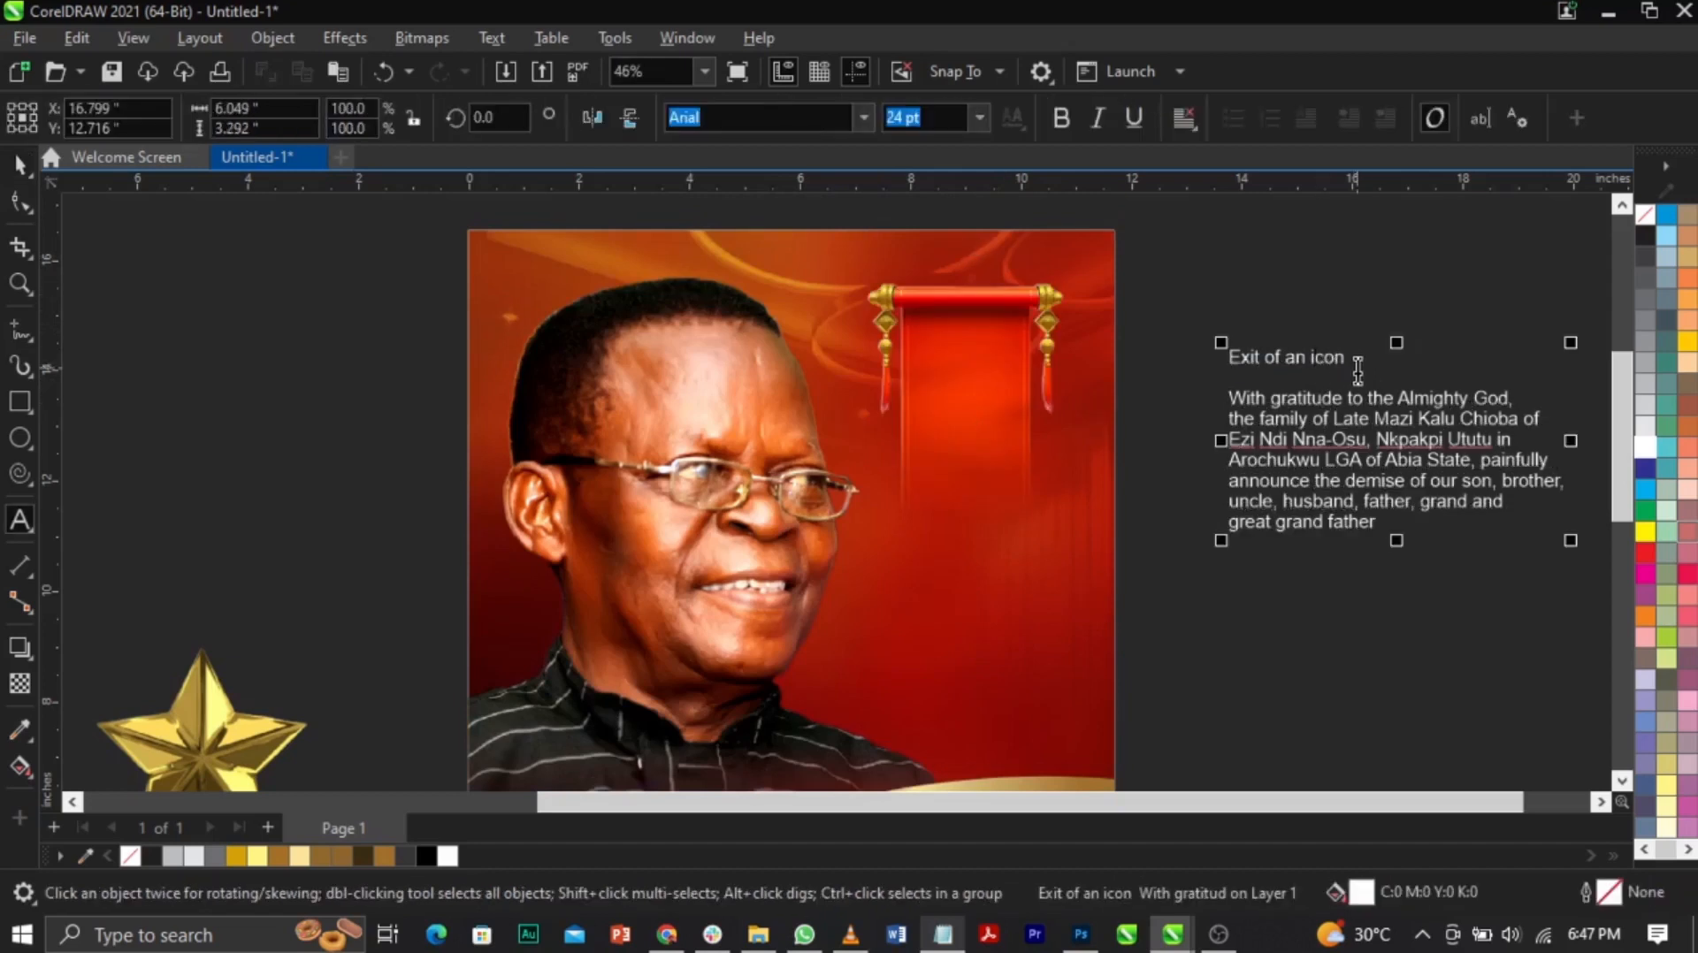
drag(1358, 369, 1205, 367)
key(ctrl+c)
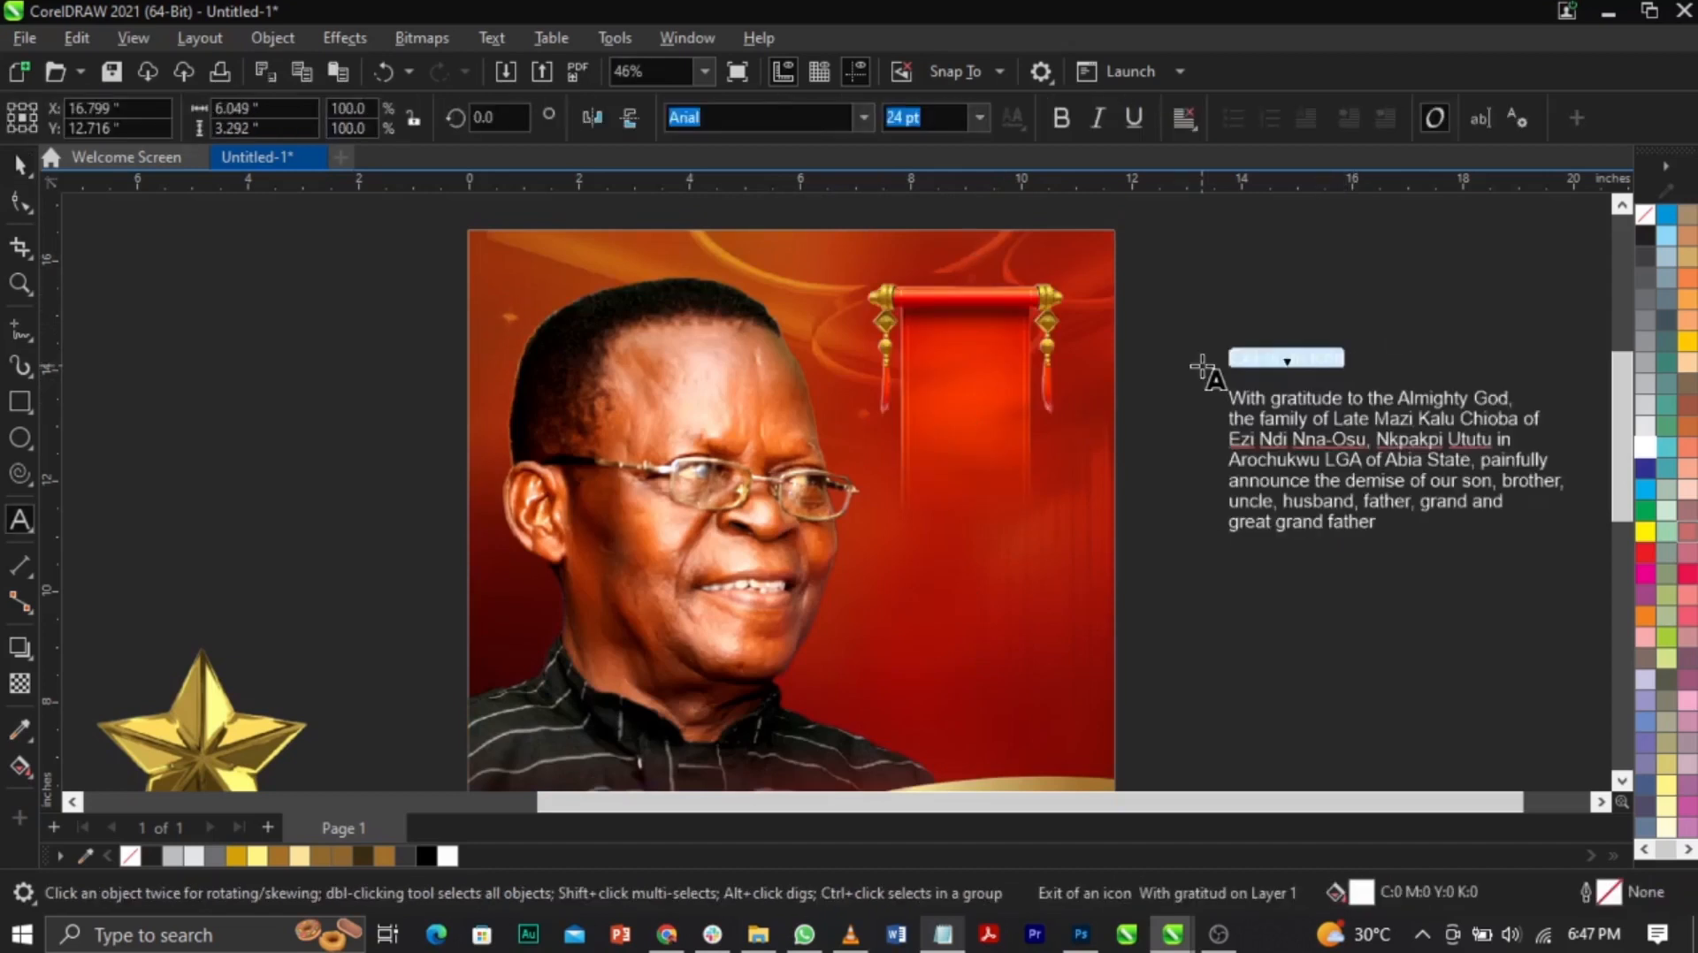
key(Delete)
click(932, 363)
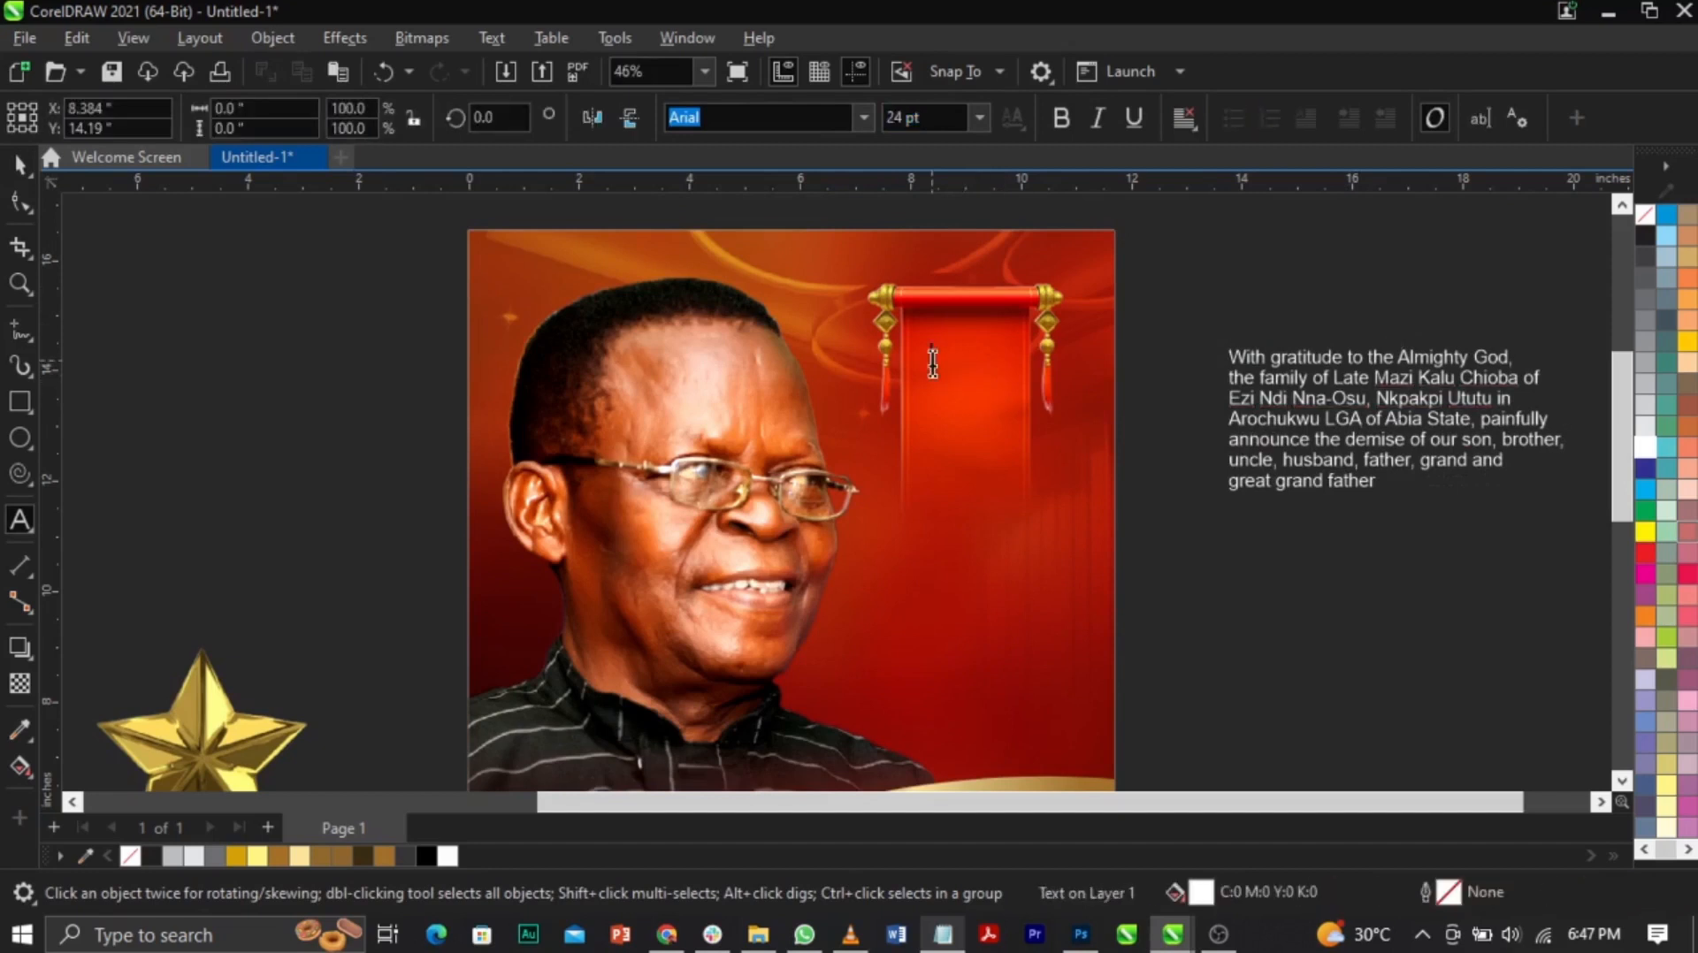
key(ctrl+v)
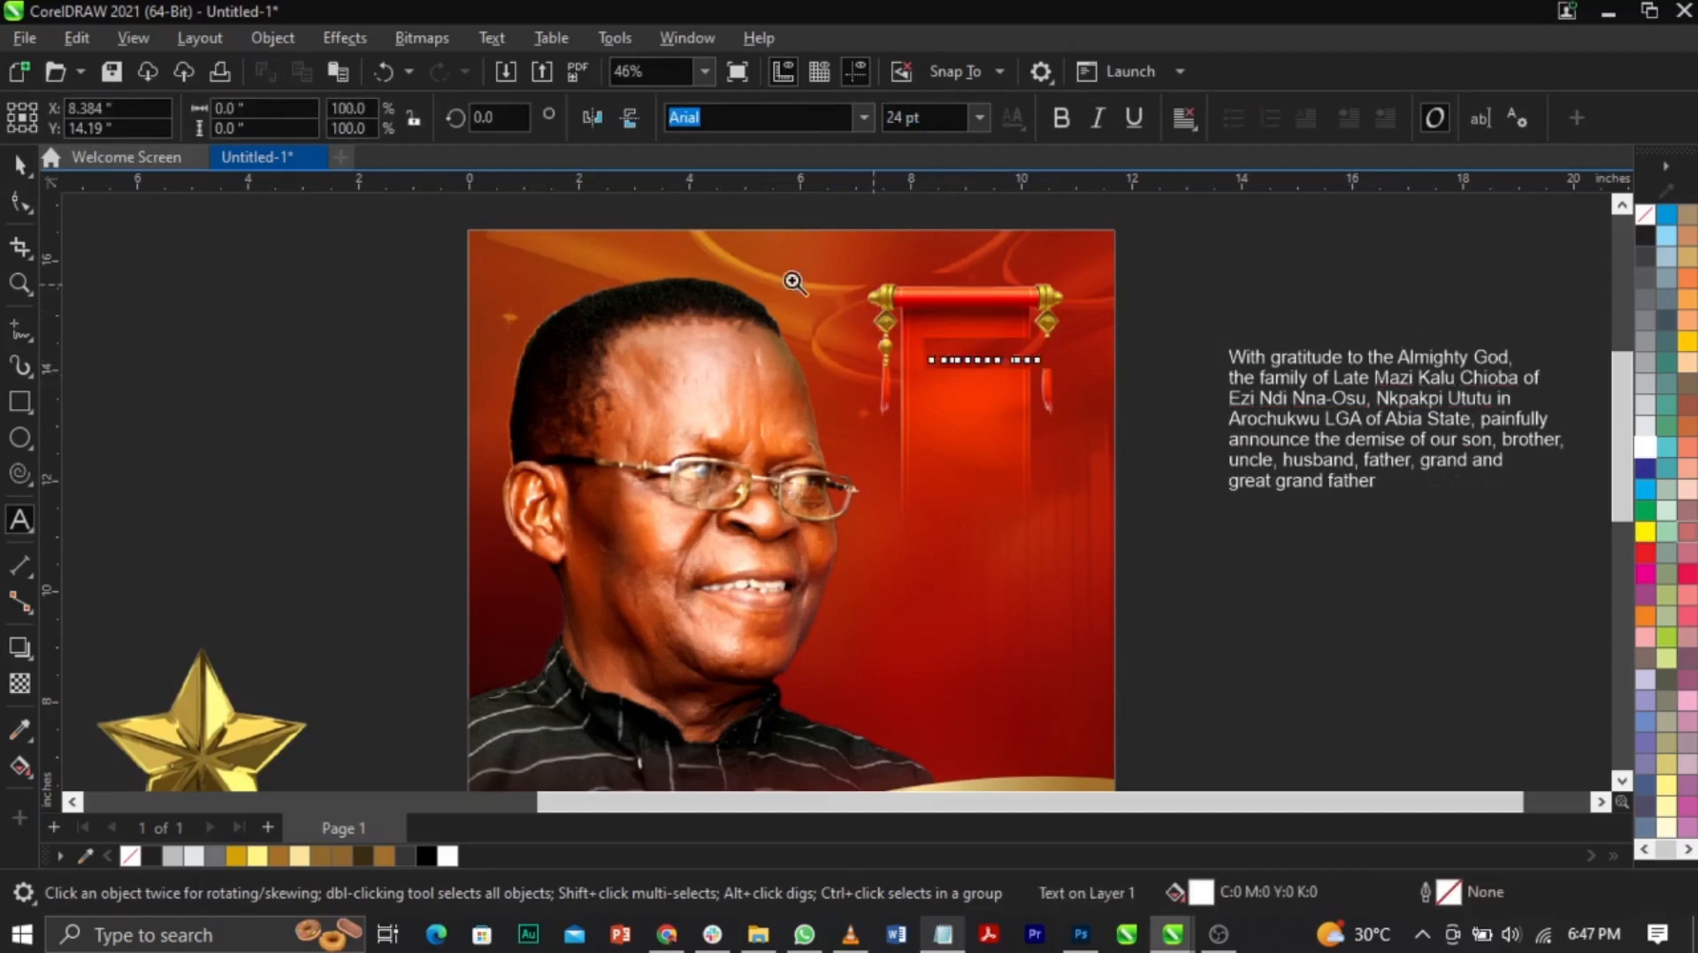
Step: Zoom in on the banner, select the pasted heading, and switch back to Notepad
key(z)
drag(785, 273, 1181, 589)
key(space)
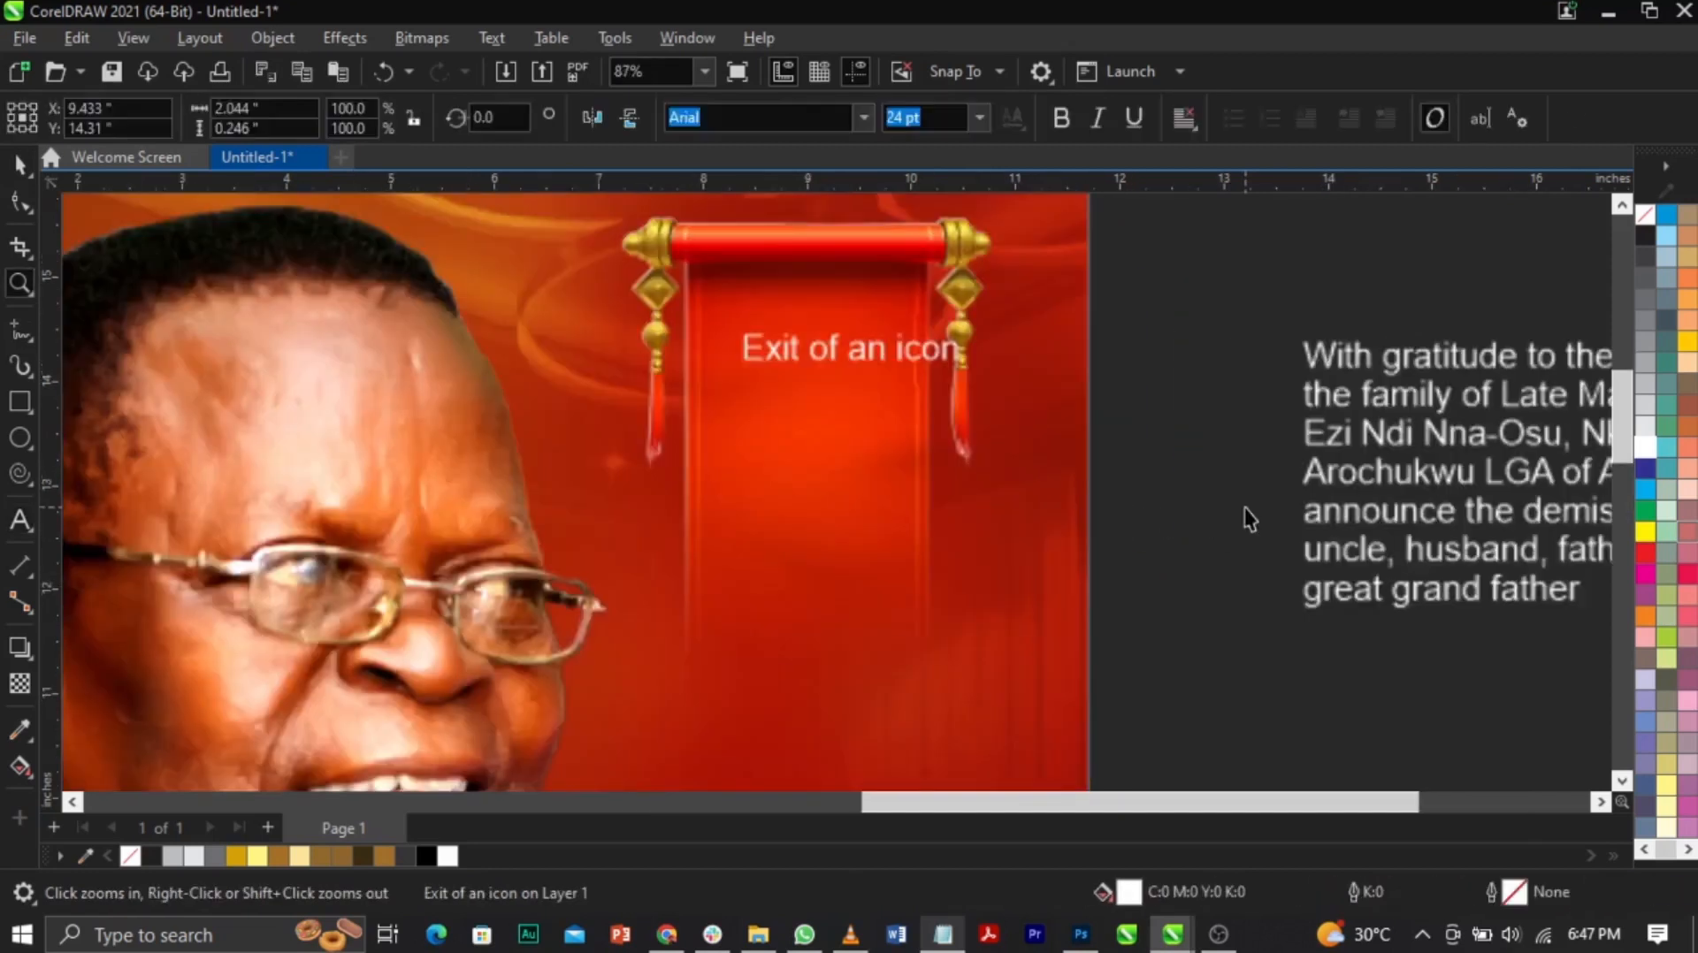
click(1244, 506)
click(807, 580)
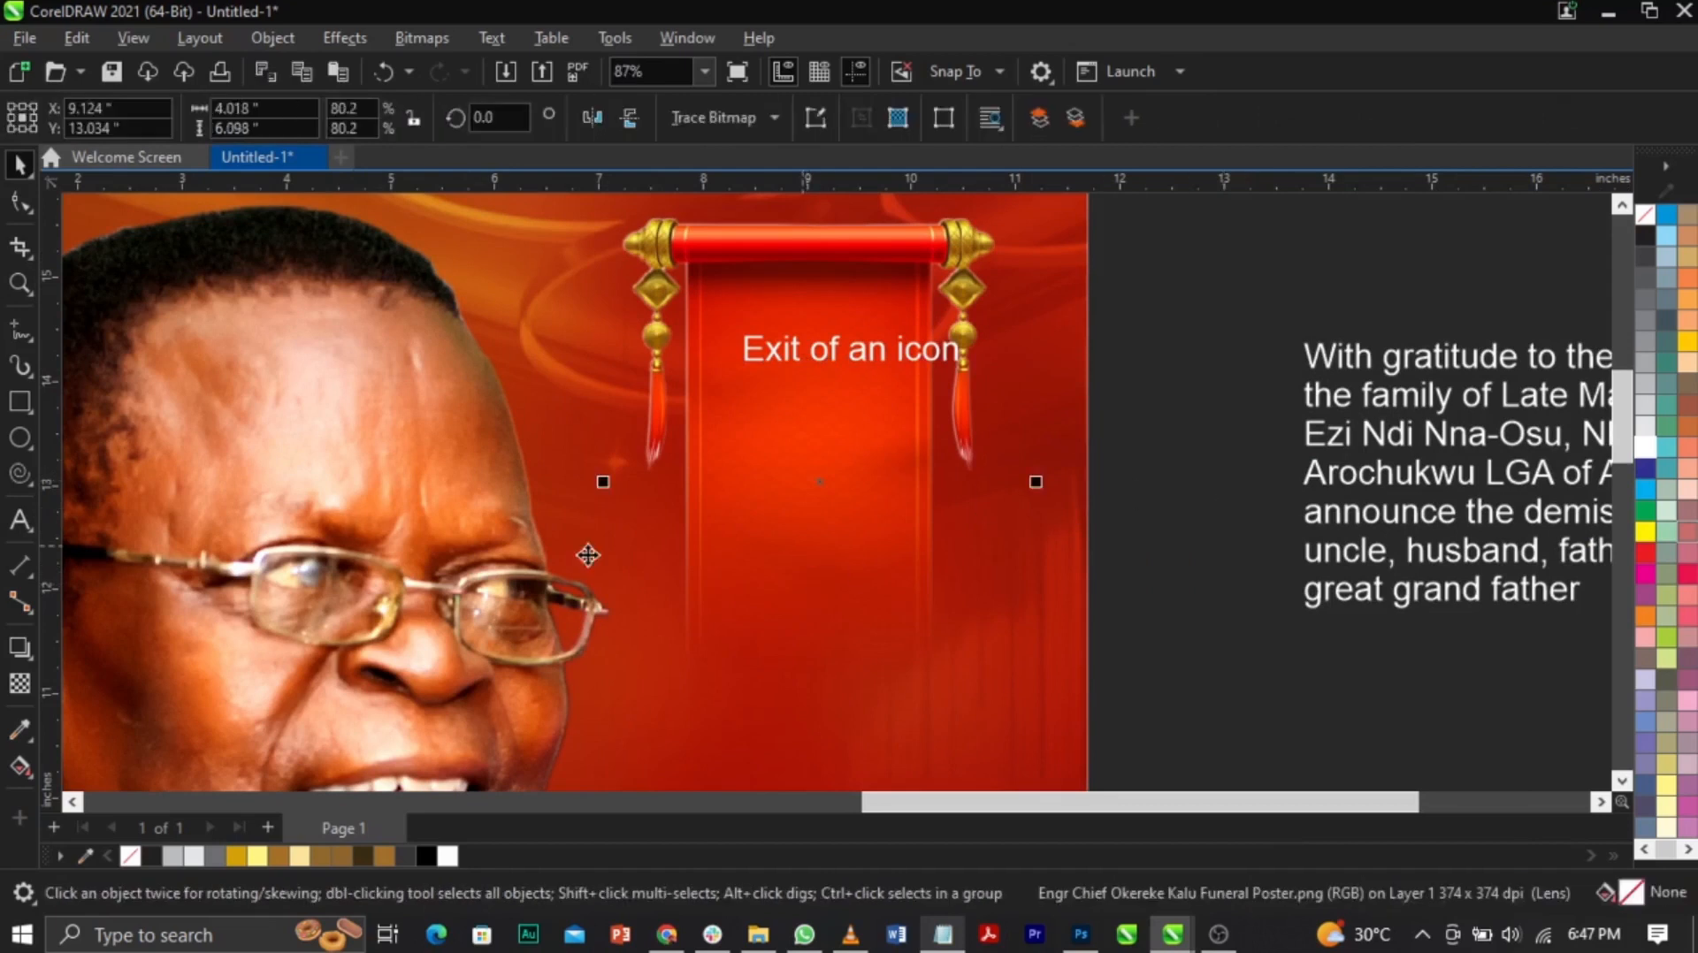
click(830, 358)
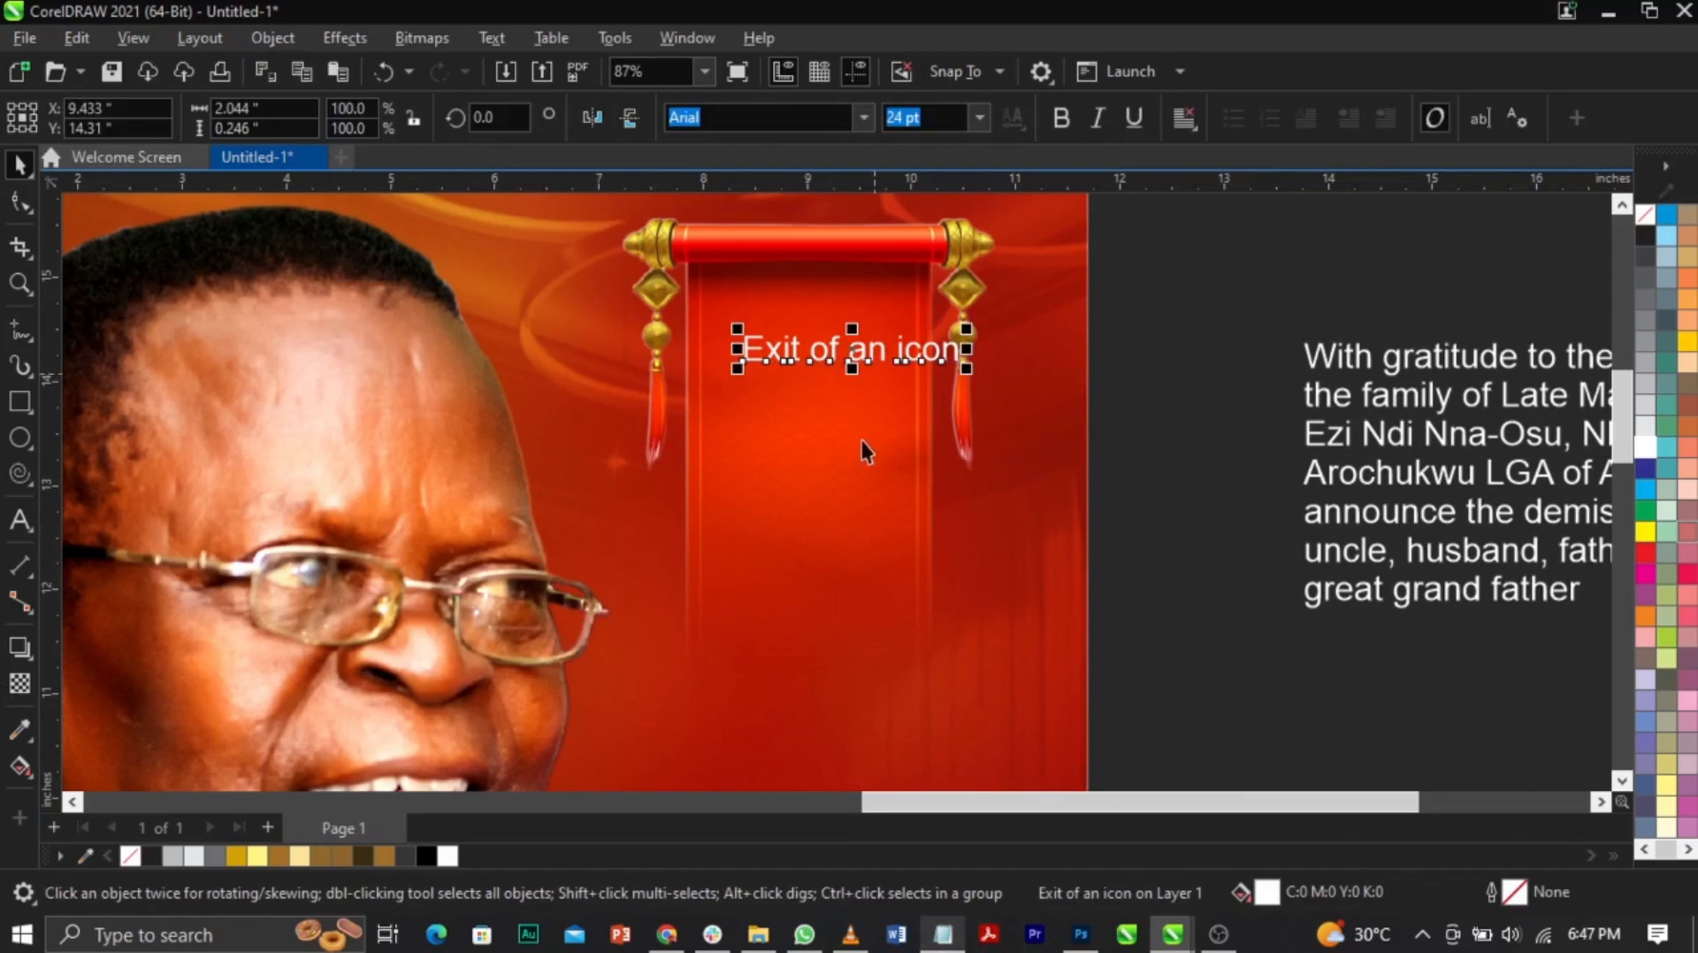
key(alt+Tab)
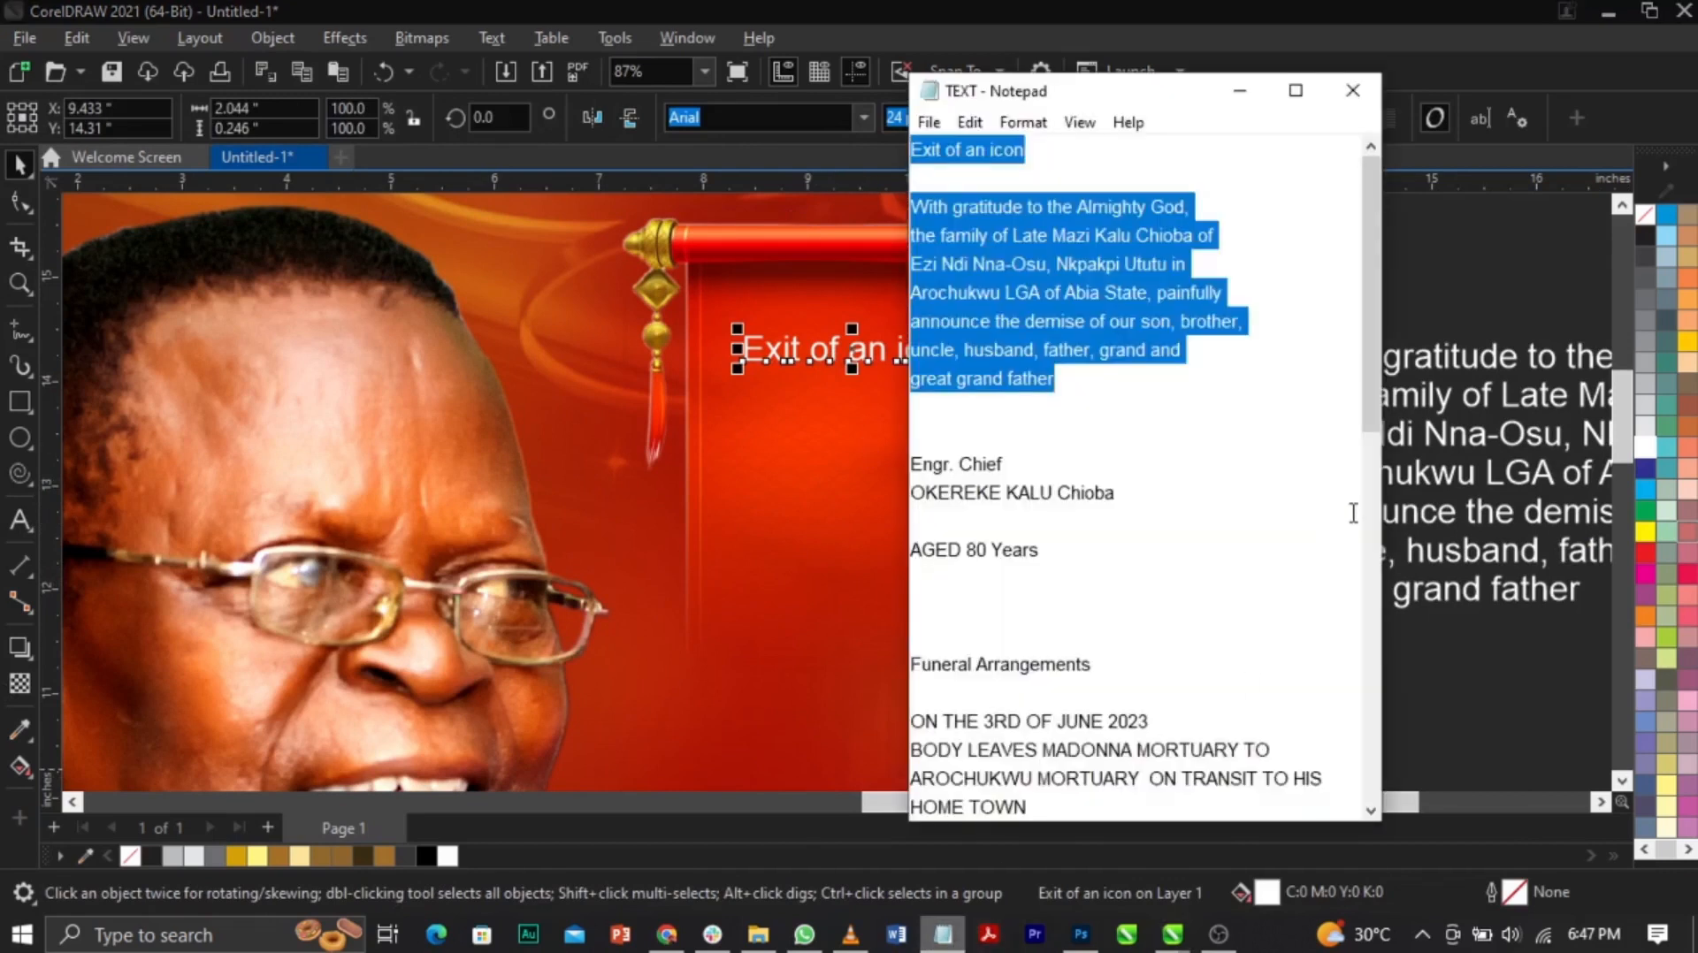
Step: Highlight the font name Agency FB in Notepad's FONT USED list
scroll(1352, 513, down, 2)
scroll(1353, 513, up, 2)
scroll(1304, 375, down, 10)
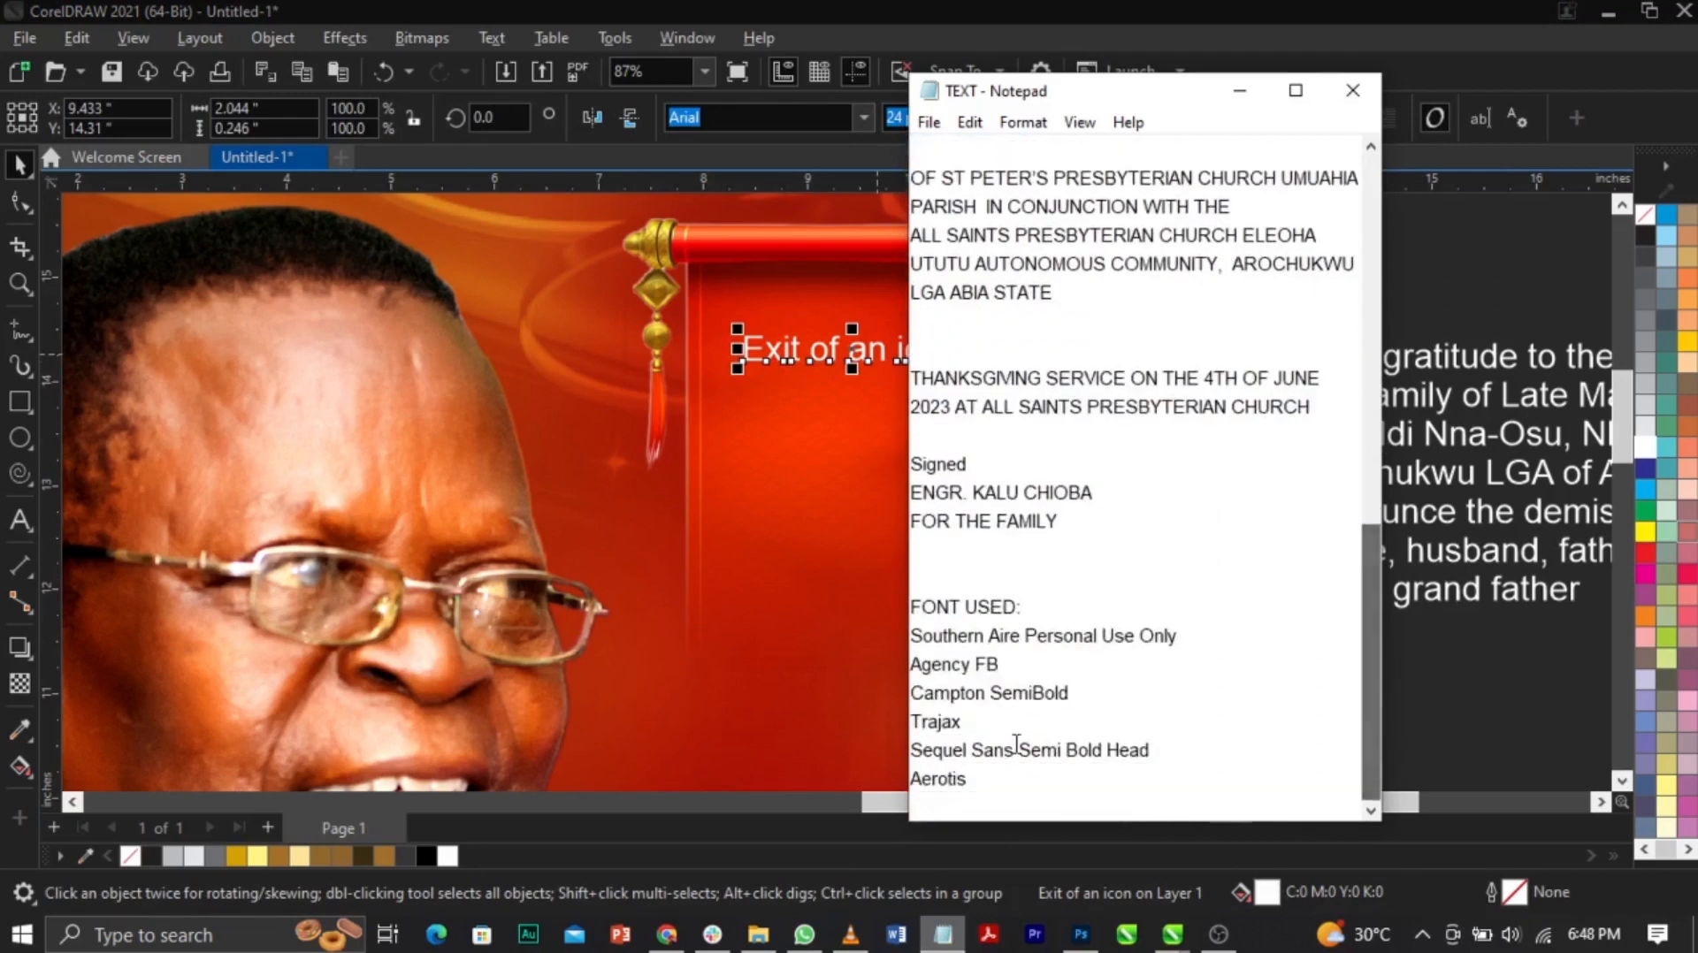
drag(1001, 665, 896, 677)
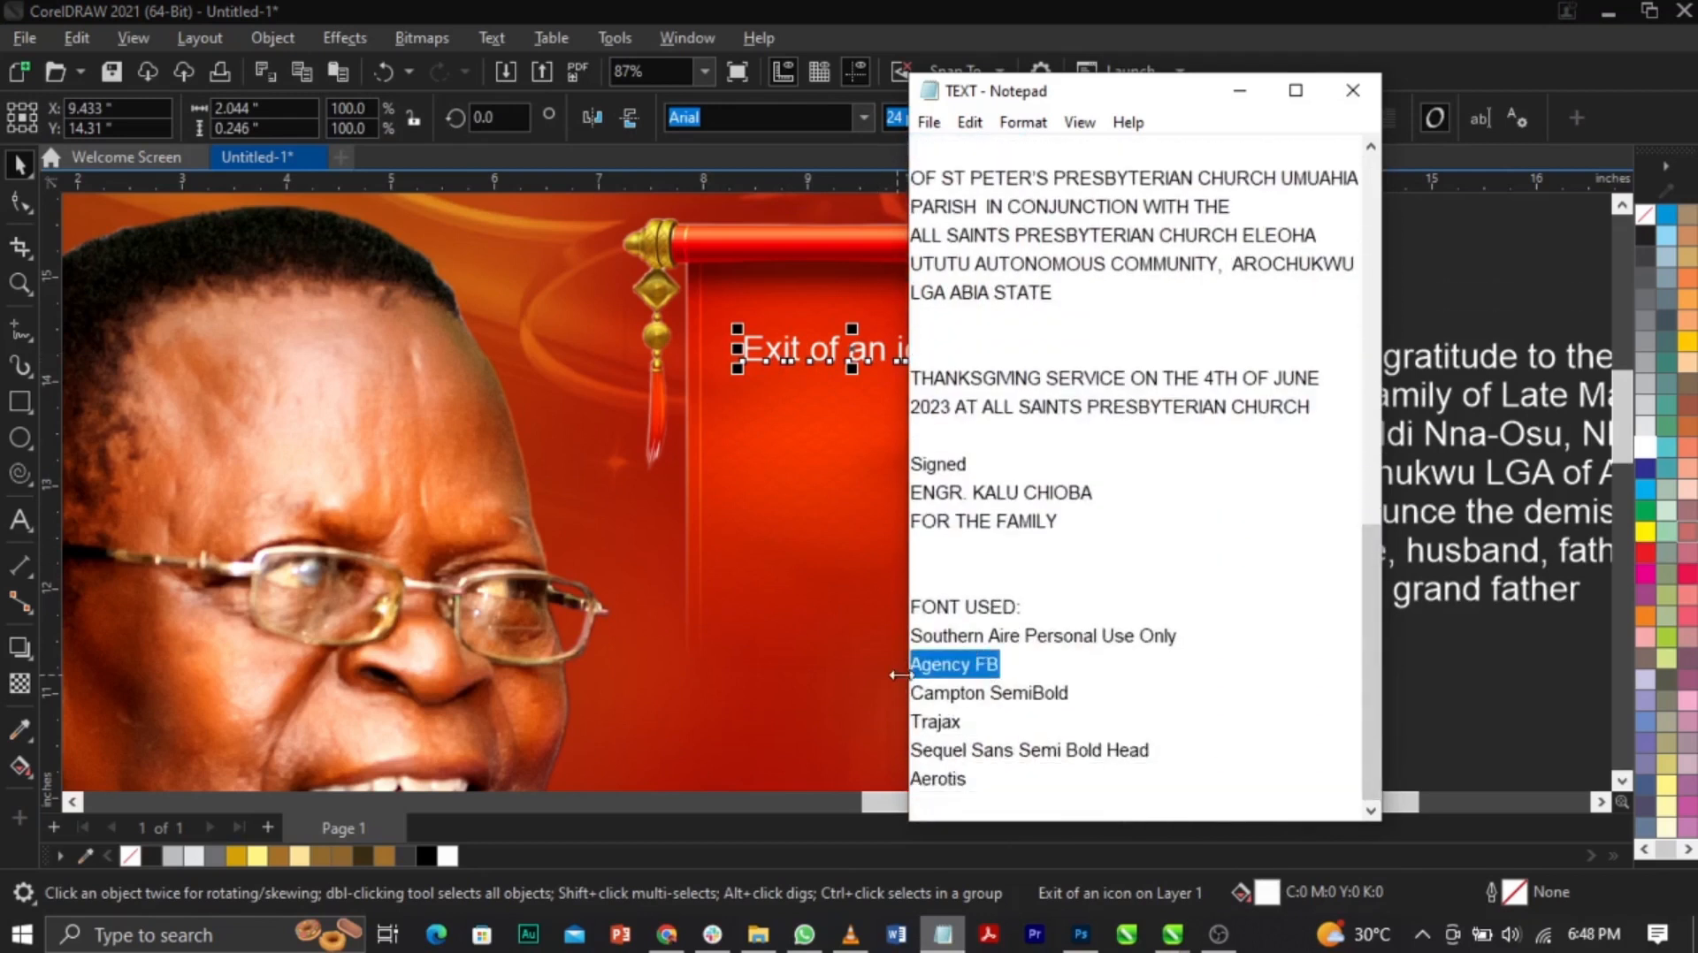
Step: Set the heading 'Exit of an icon' in the Agency FB font
click(774, 347)
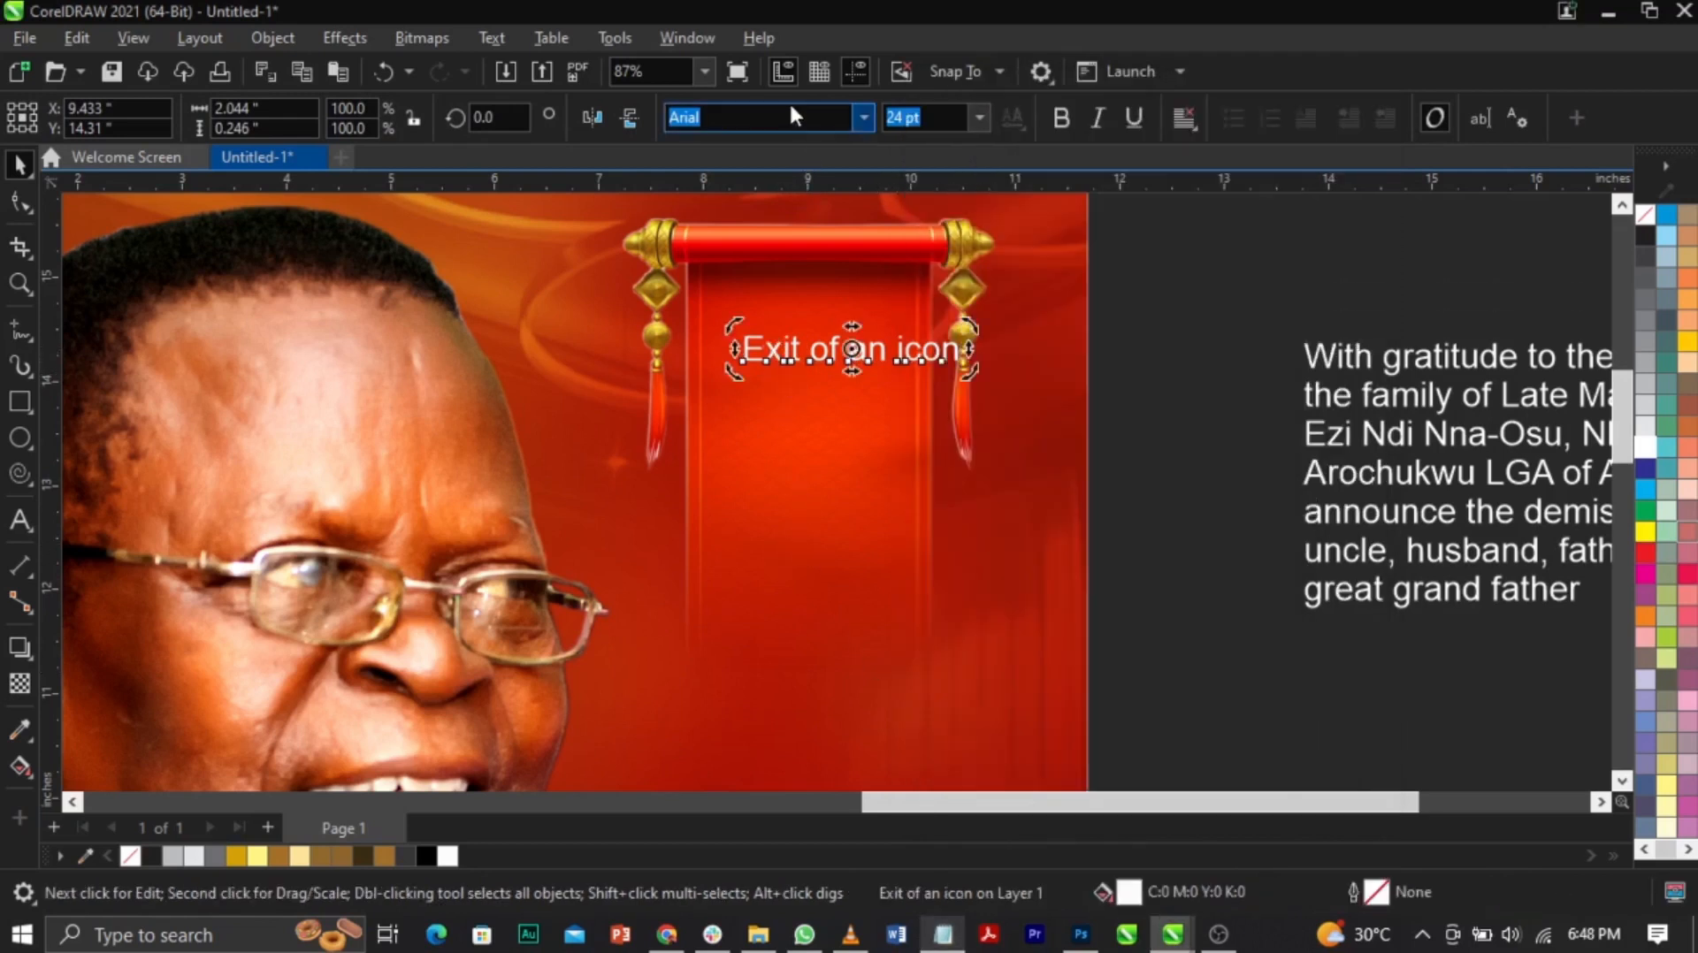
text(a)
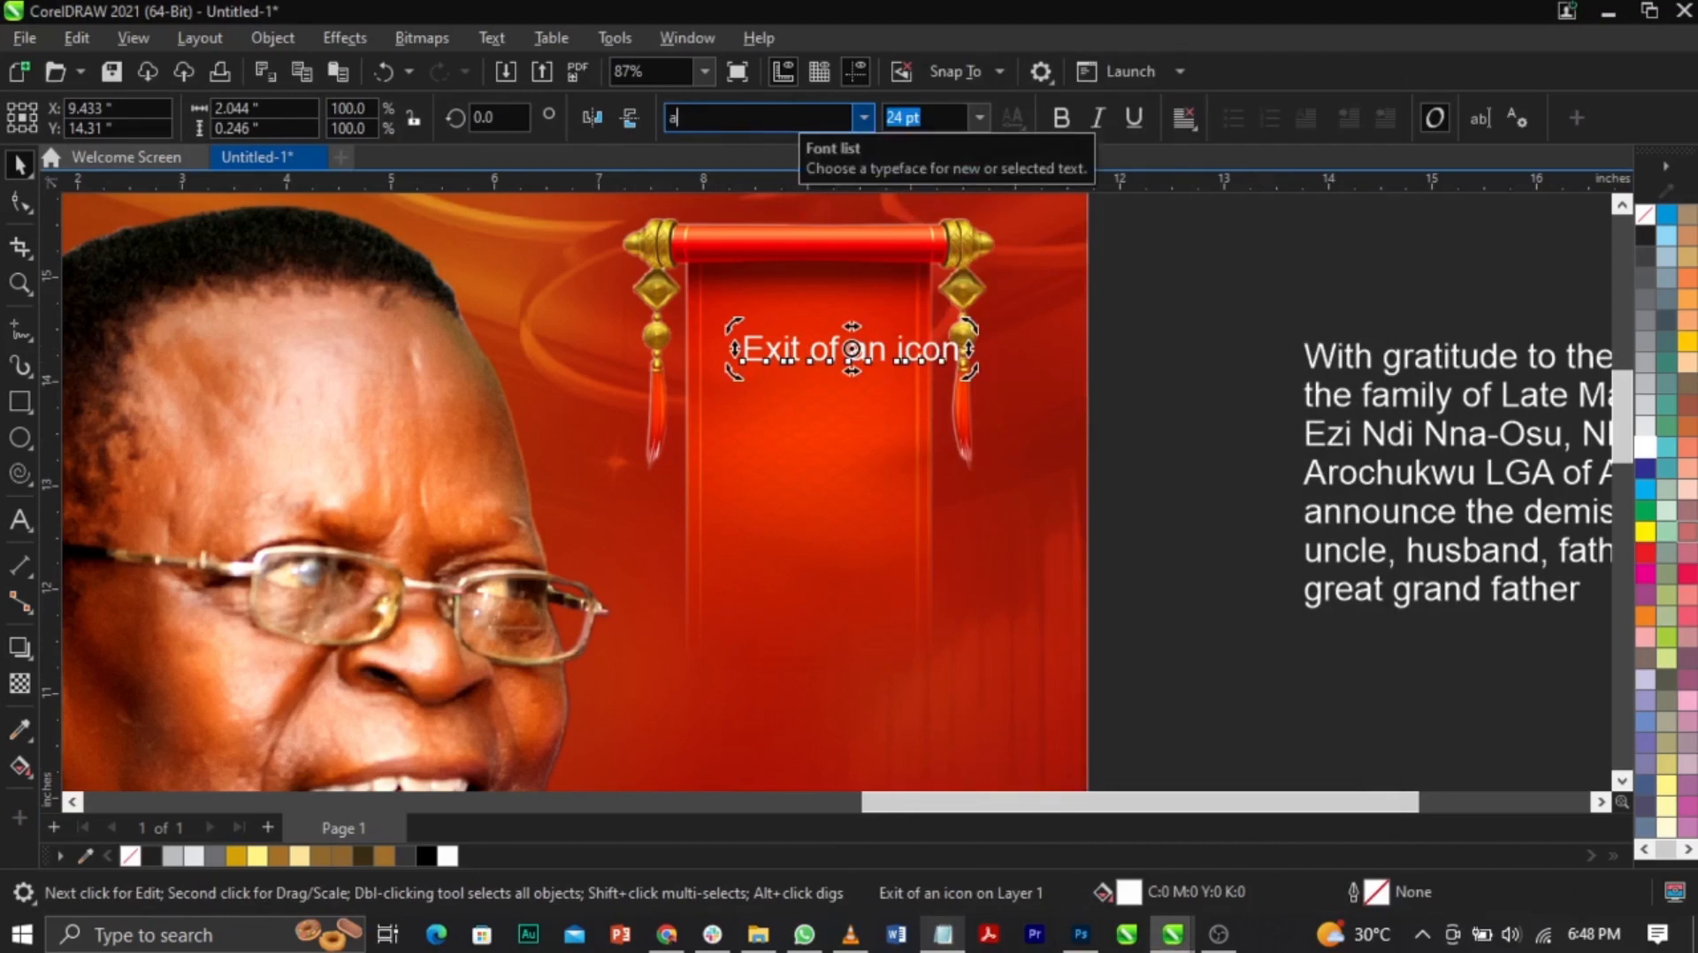
text(gency FB)
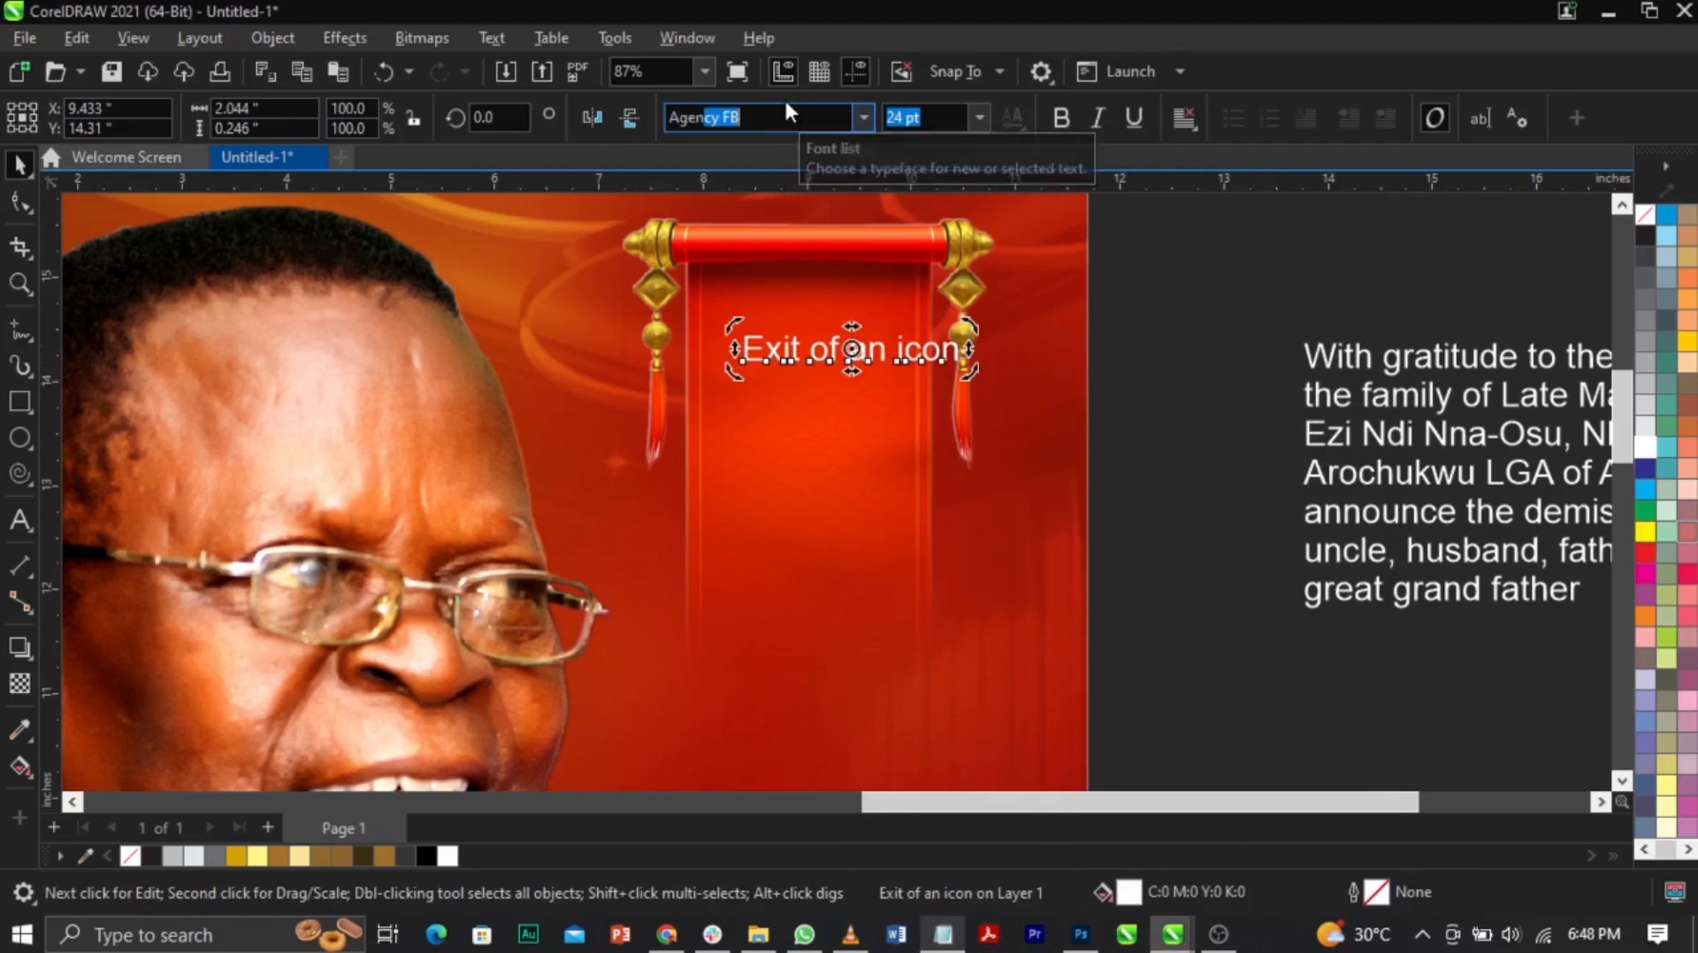
key(Return)
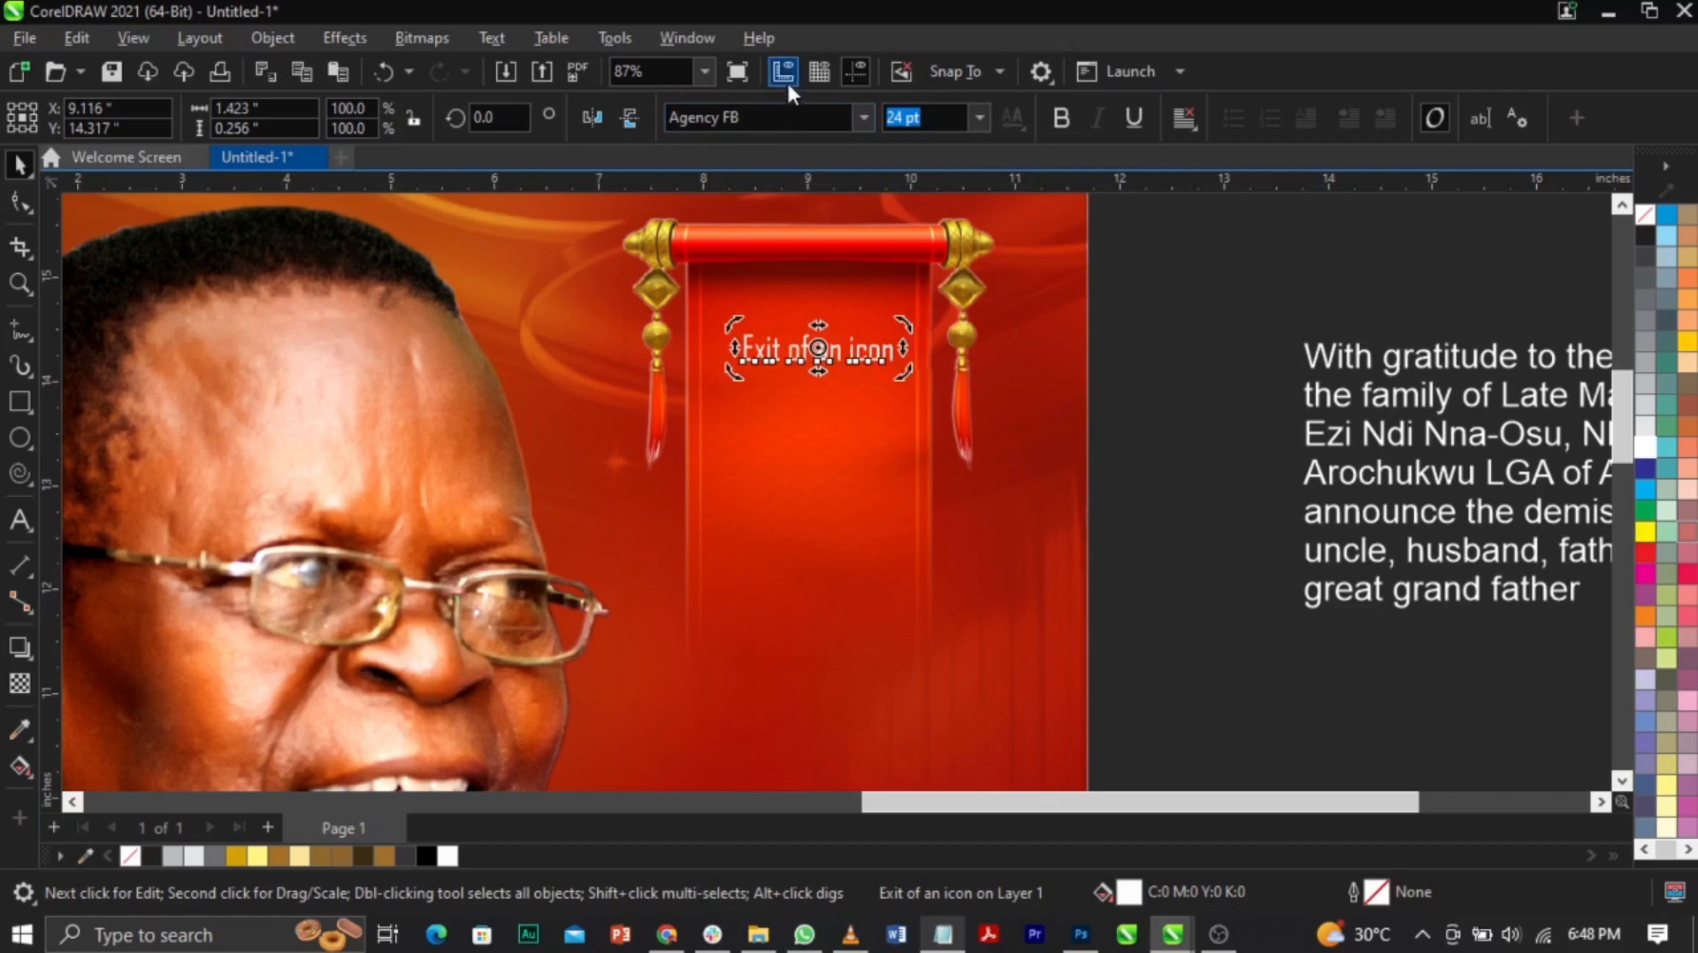
click(1107, 435)
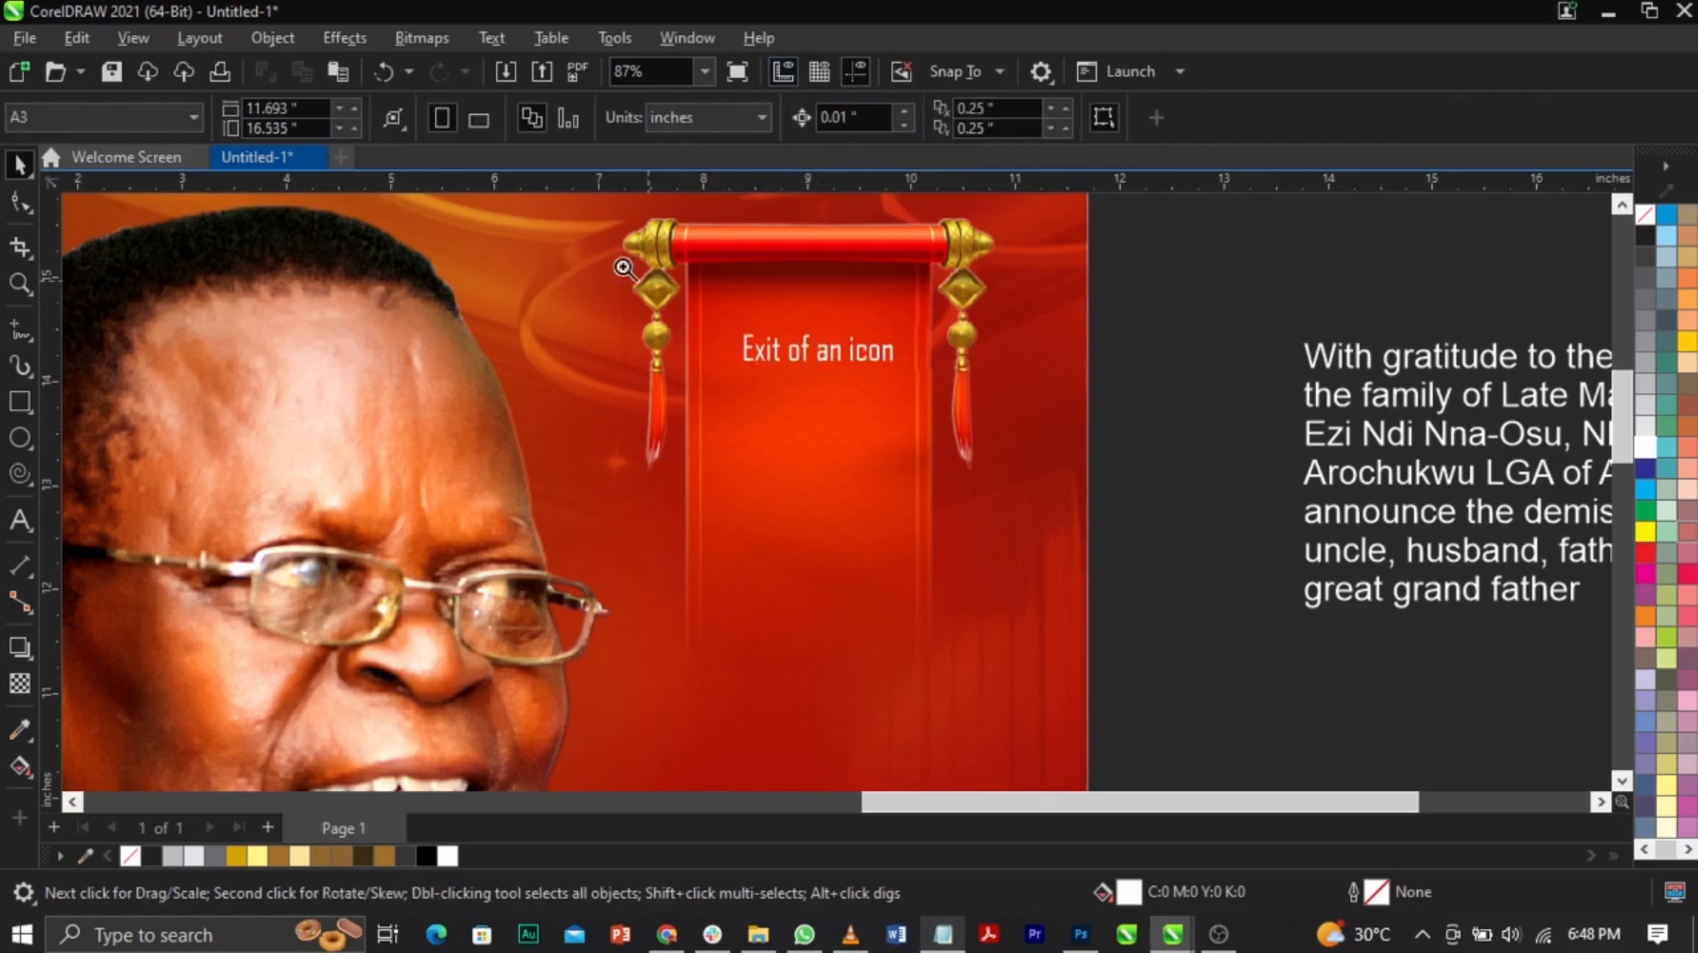
Step: Zoom in on the banner and enter editing mode on the heading text
key(z)
drag(560, 227, 1121, 624)
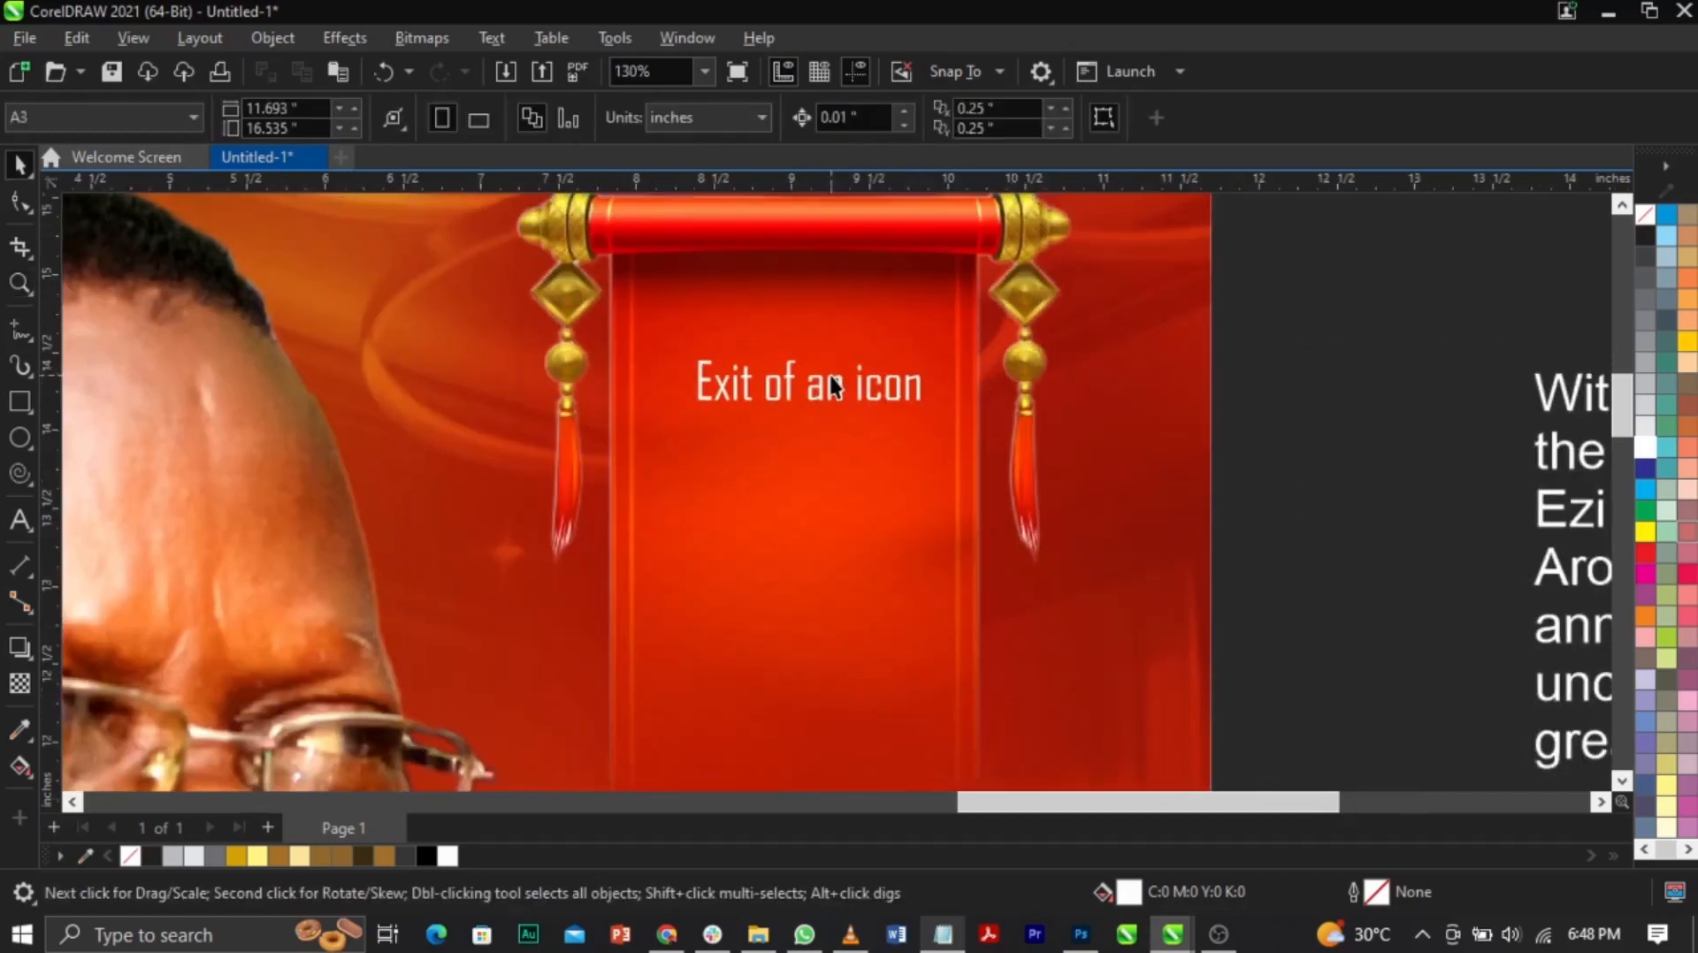
click(831, 395)
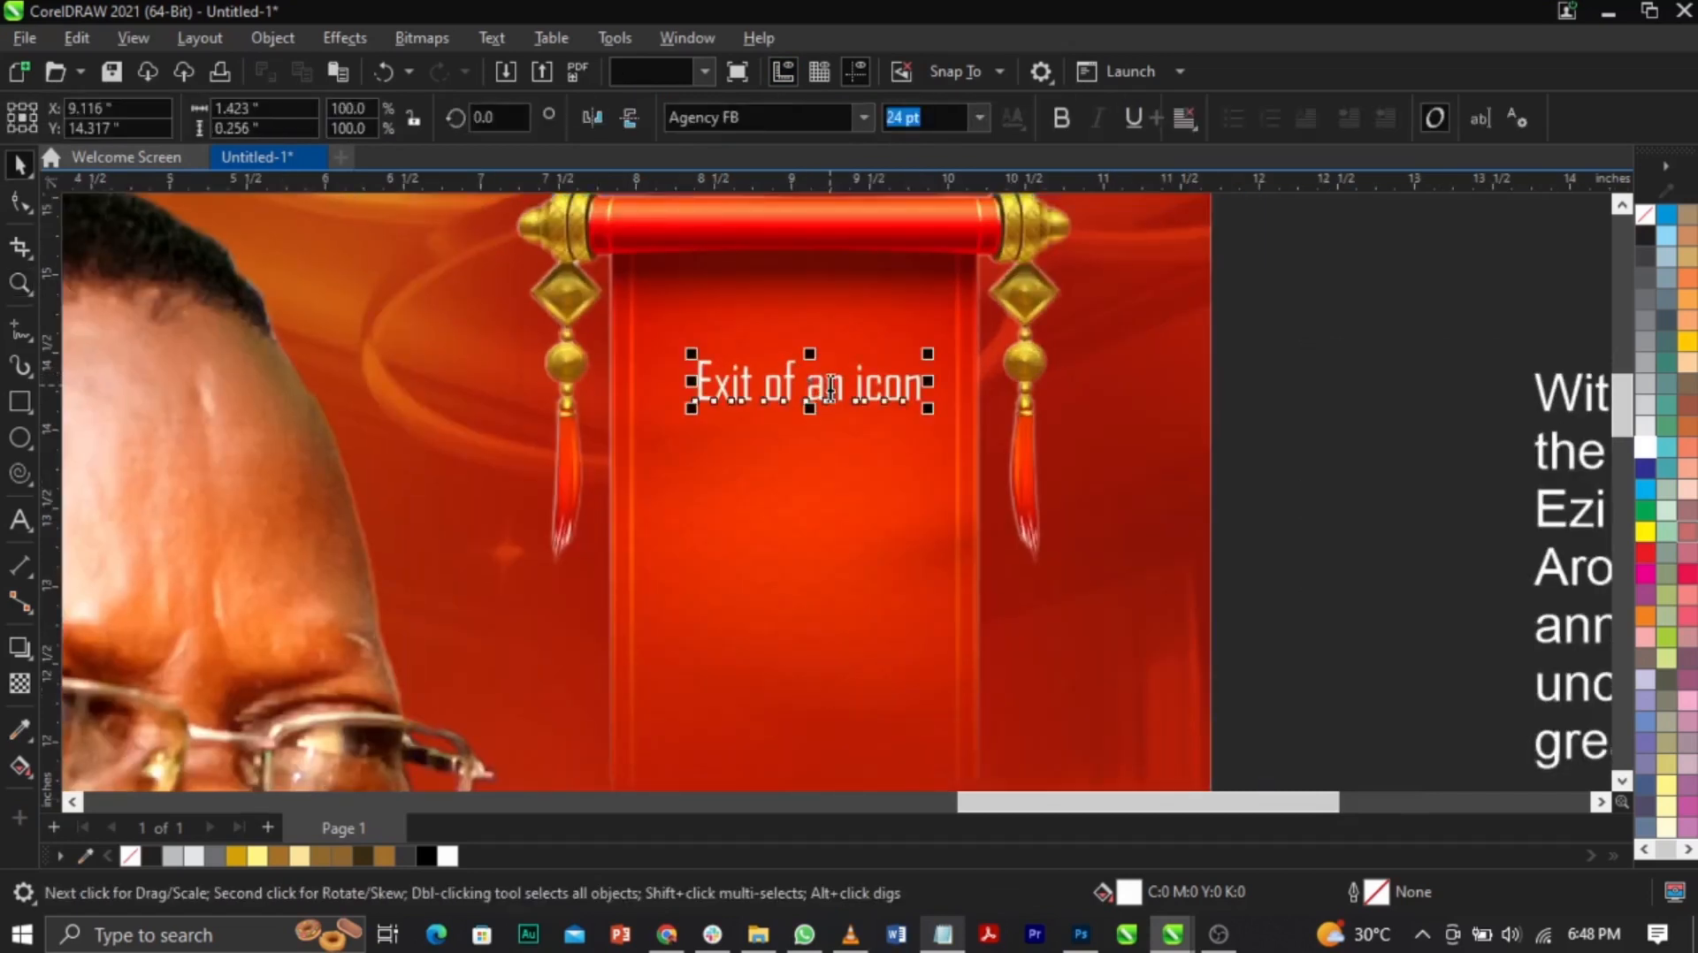
double_click(831, 395)
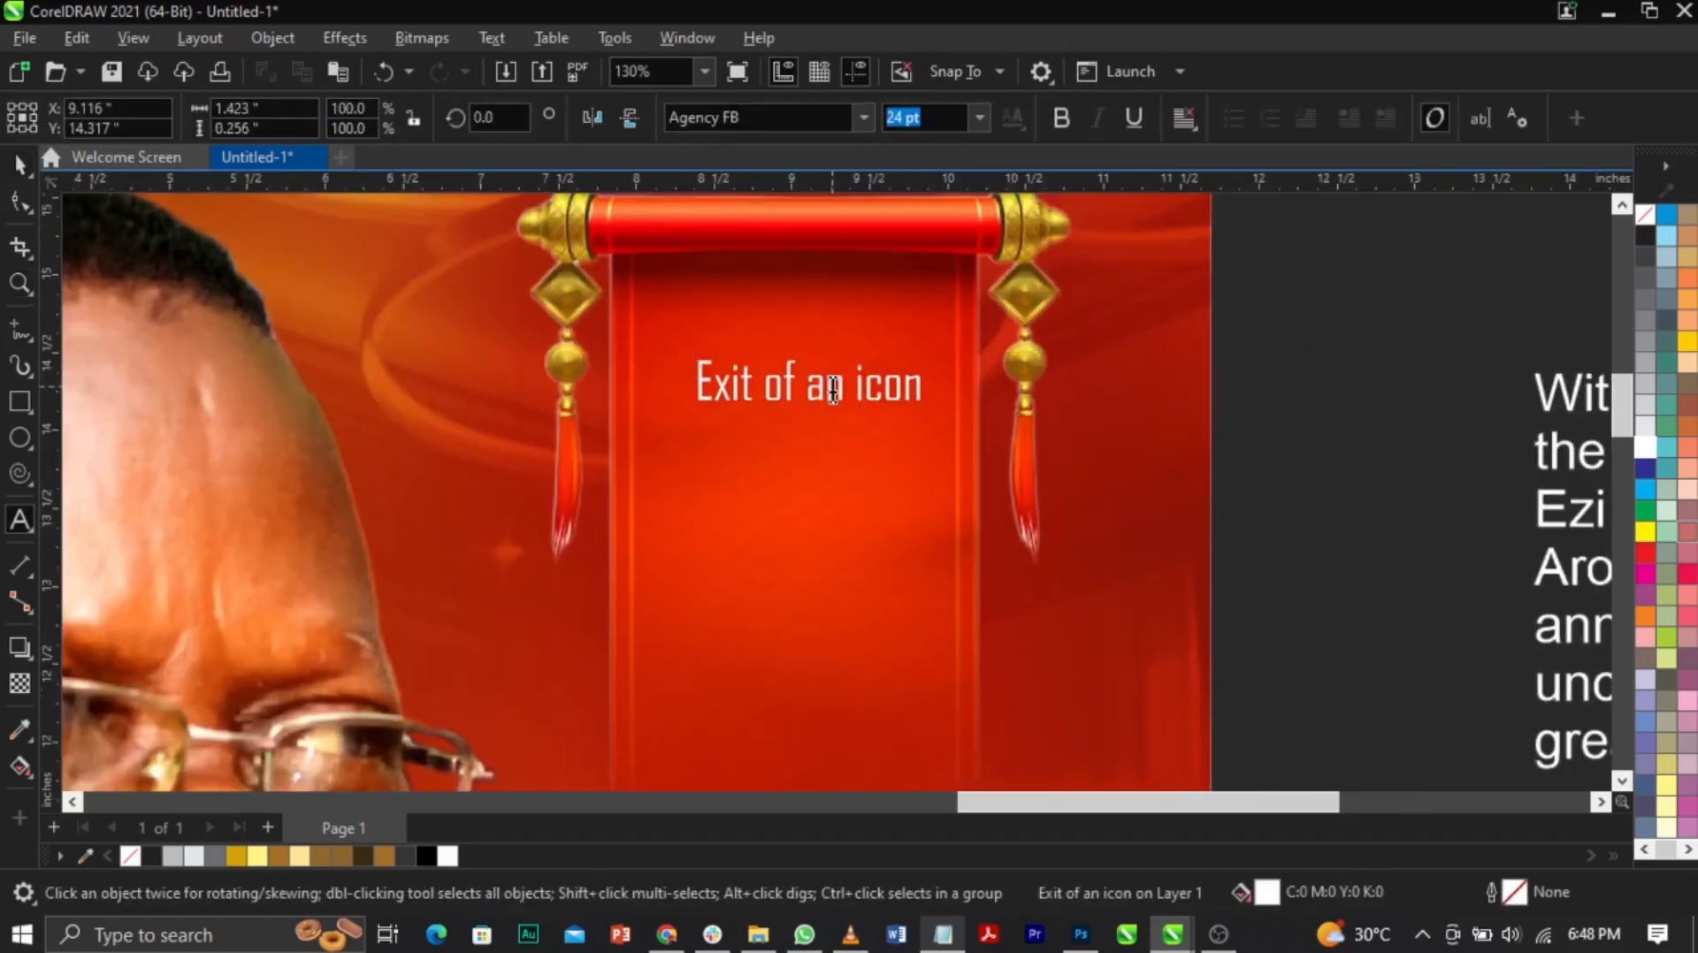
Step: Convert all of the heading text to UPPERCASE with Text > Change Case
key(ctrl+a)
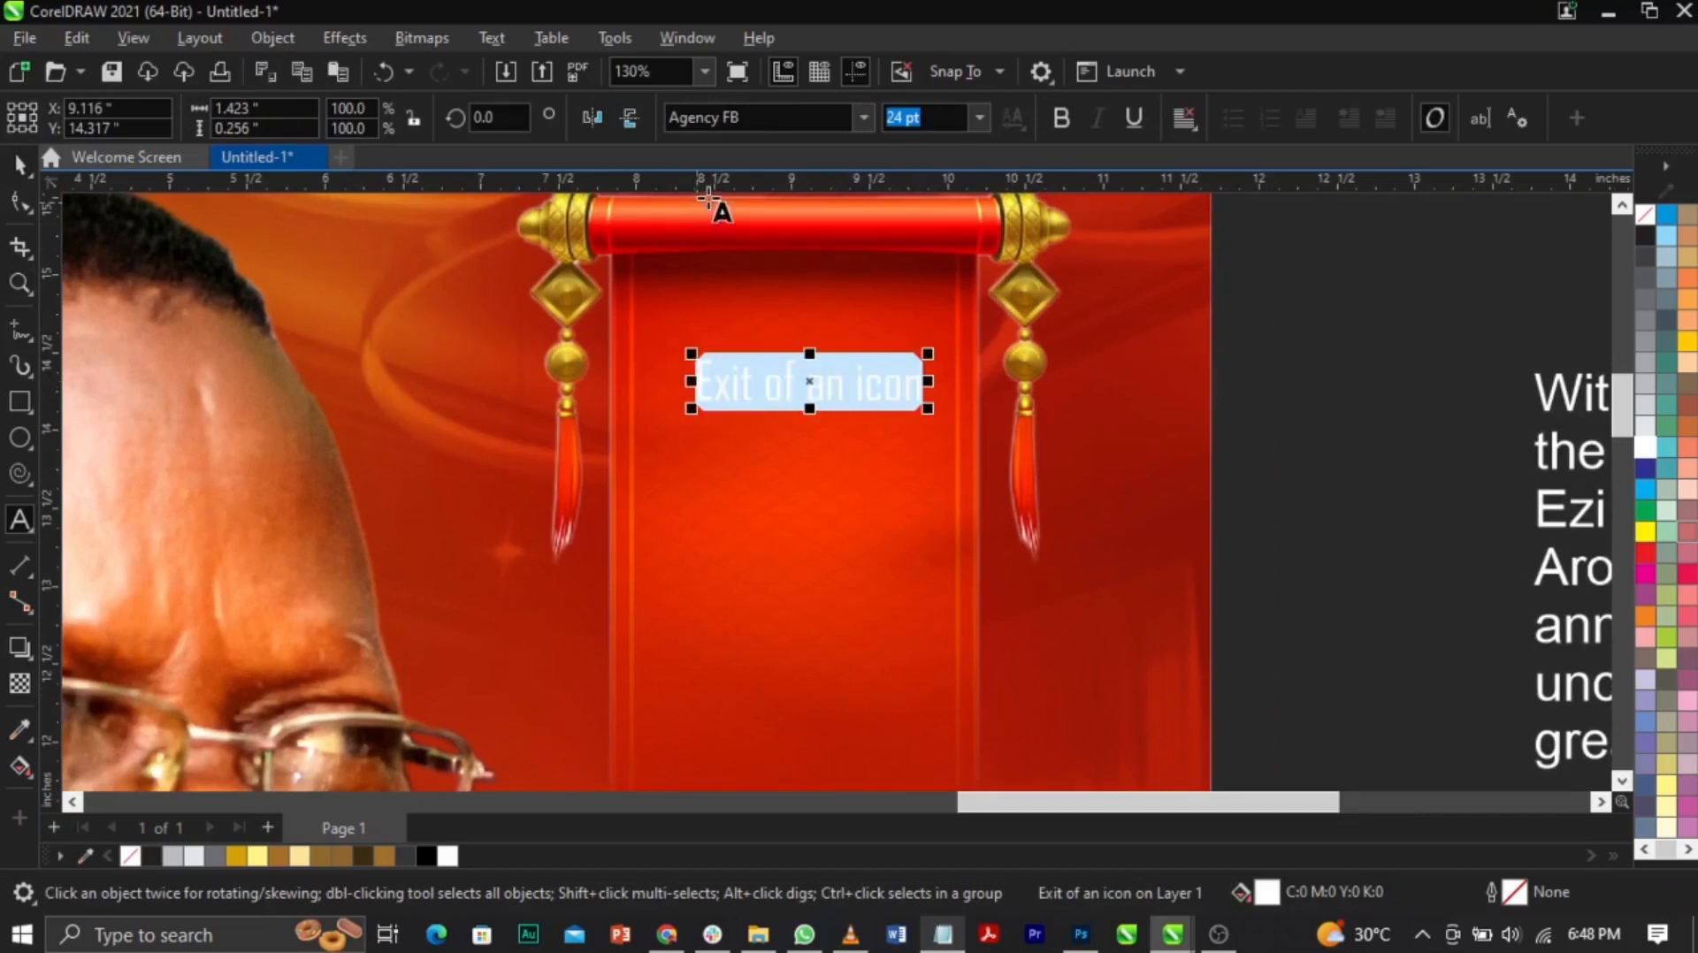
click(492, 39)
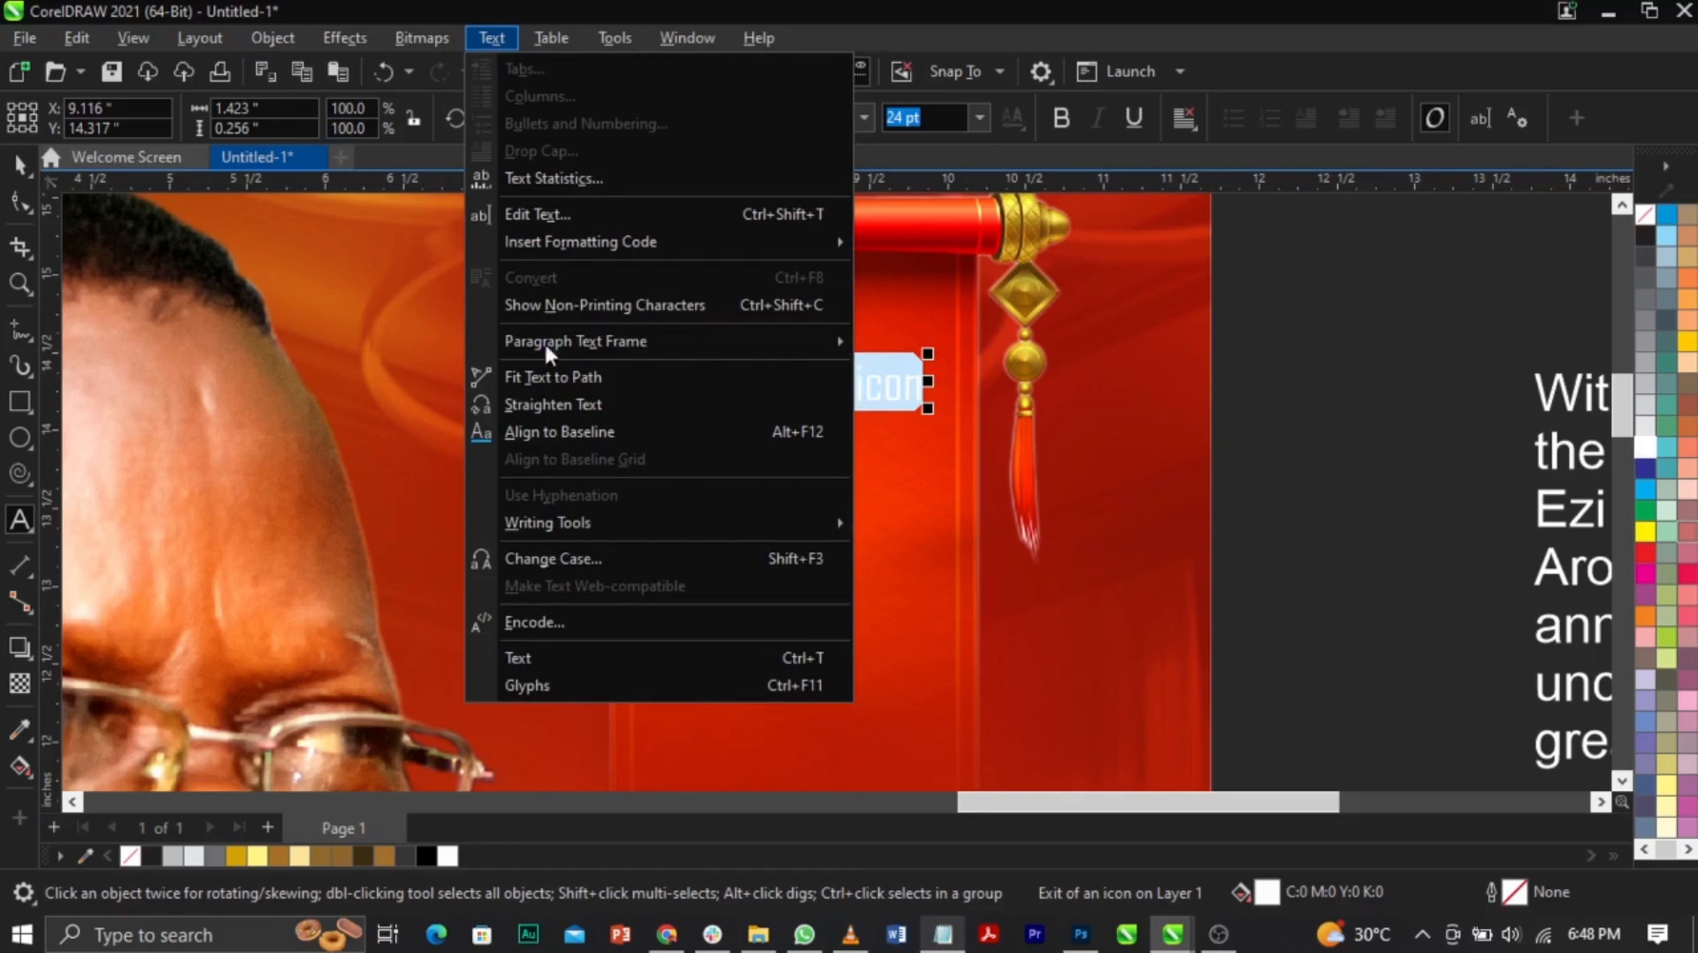
click(799, 573)
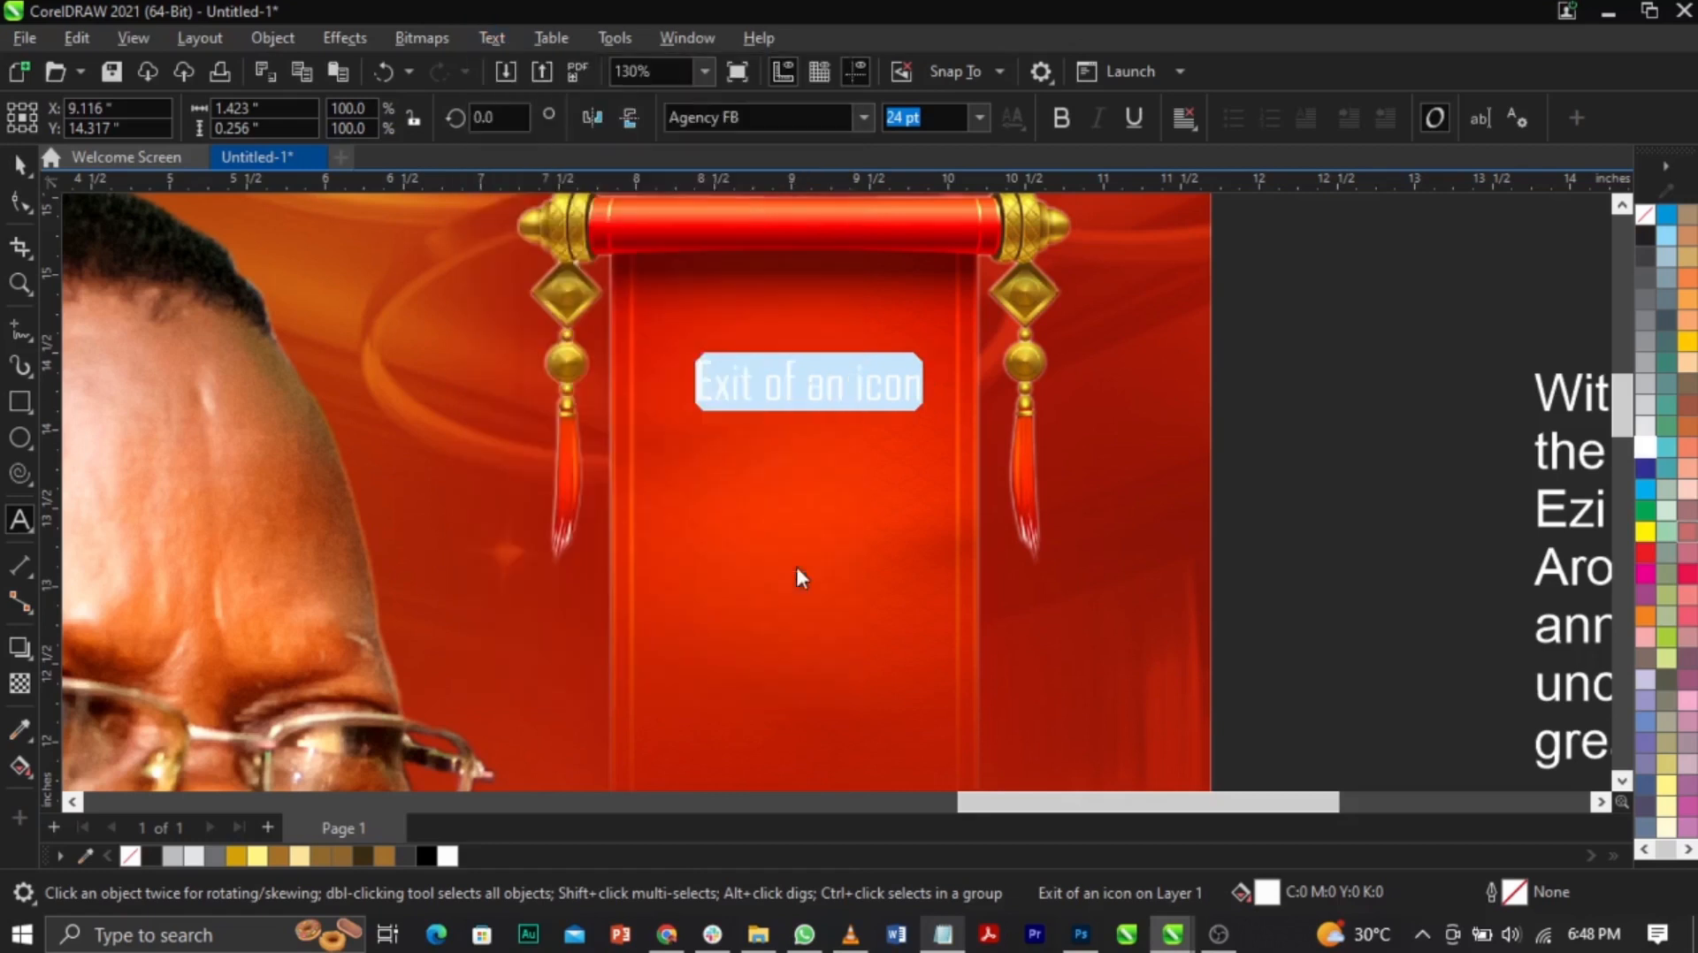
drag(814, 379, 409, 317)
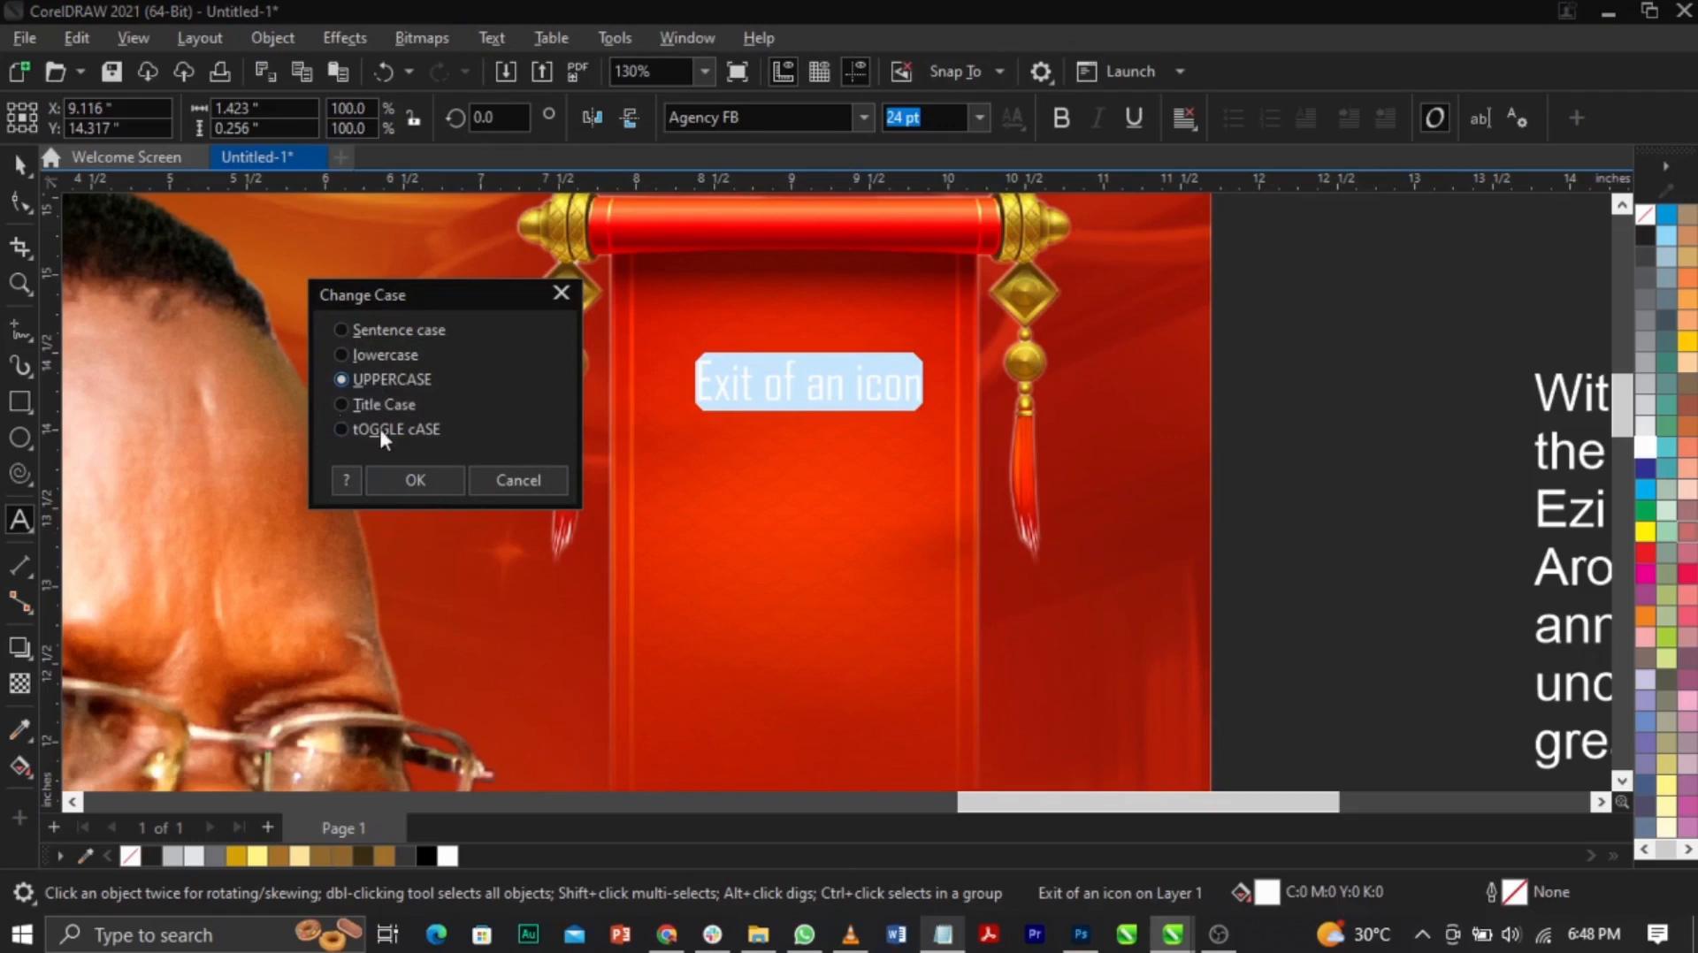
click(409, 480)
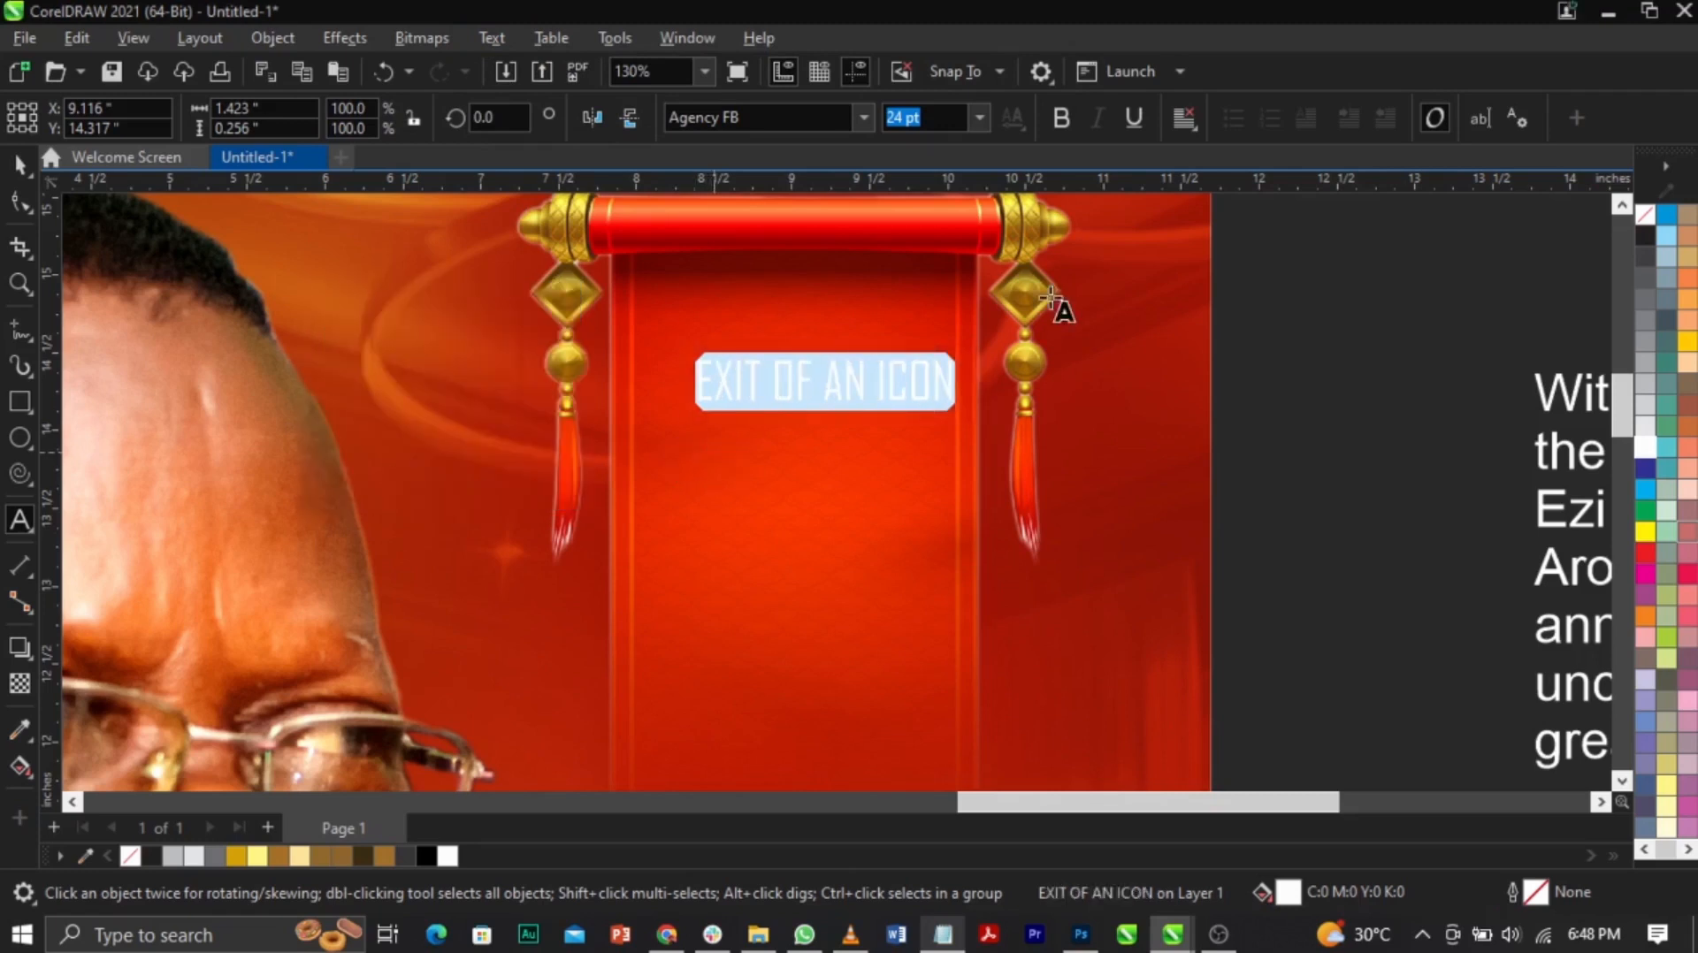
key(Escape)
Step: Make the title bold and break it onto three lines: EXIT, OF AN, ICON
click(1062, 118)
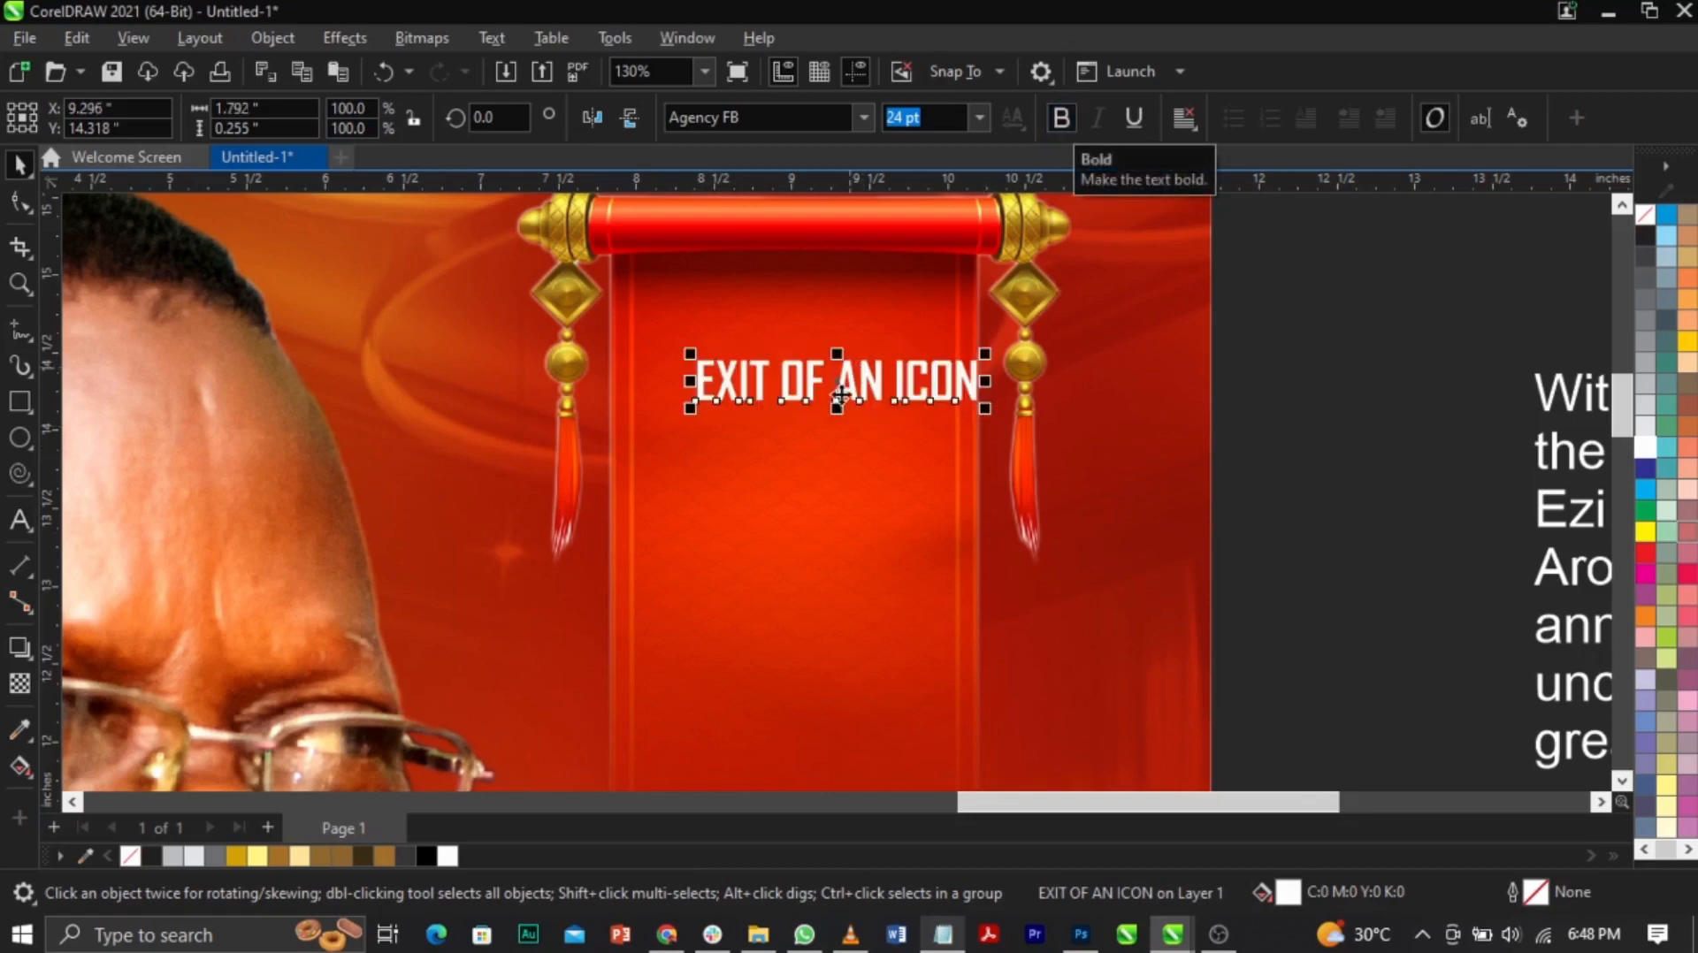
click(838, 400)
click(838, 400)
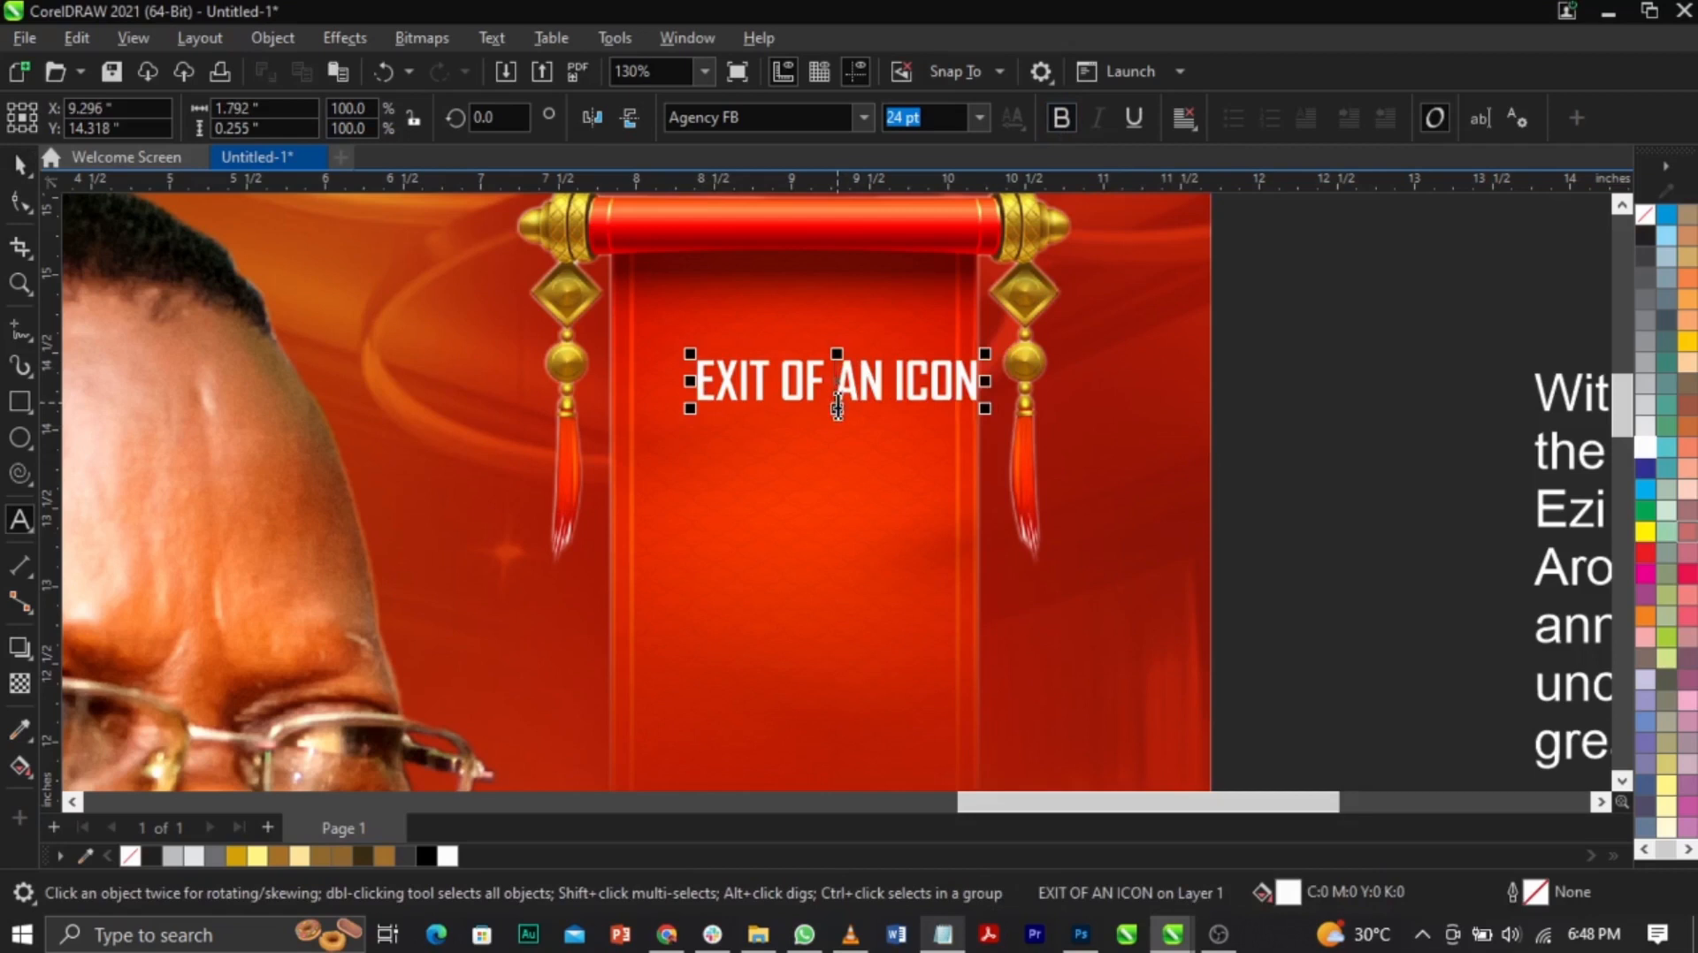
key(Left)
key(Left)
key(Left)
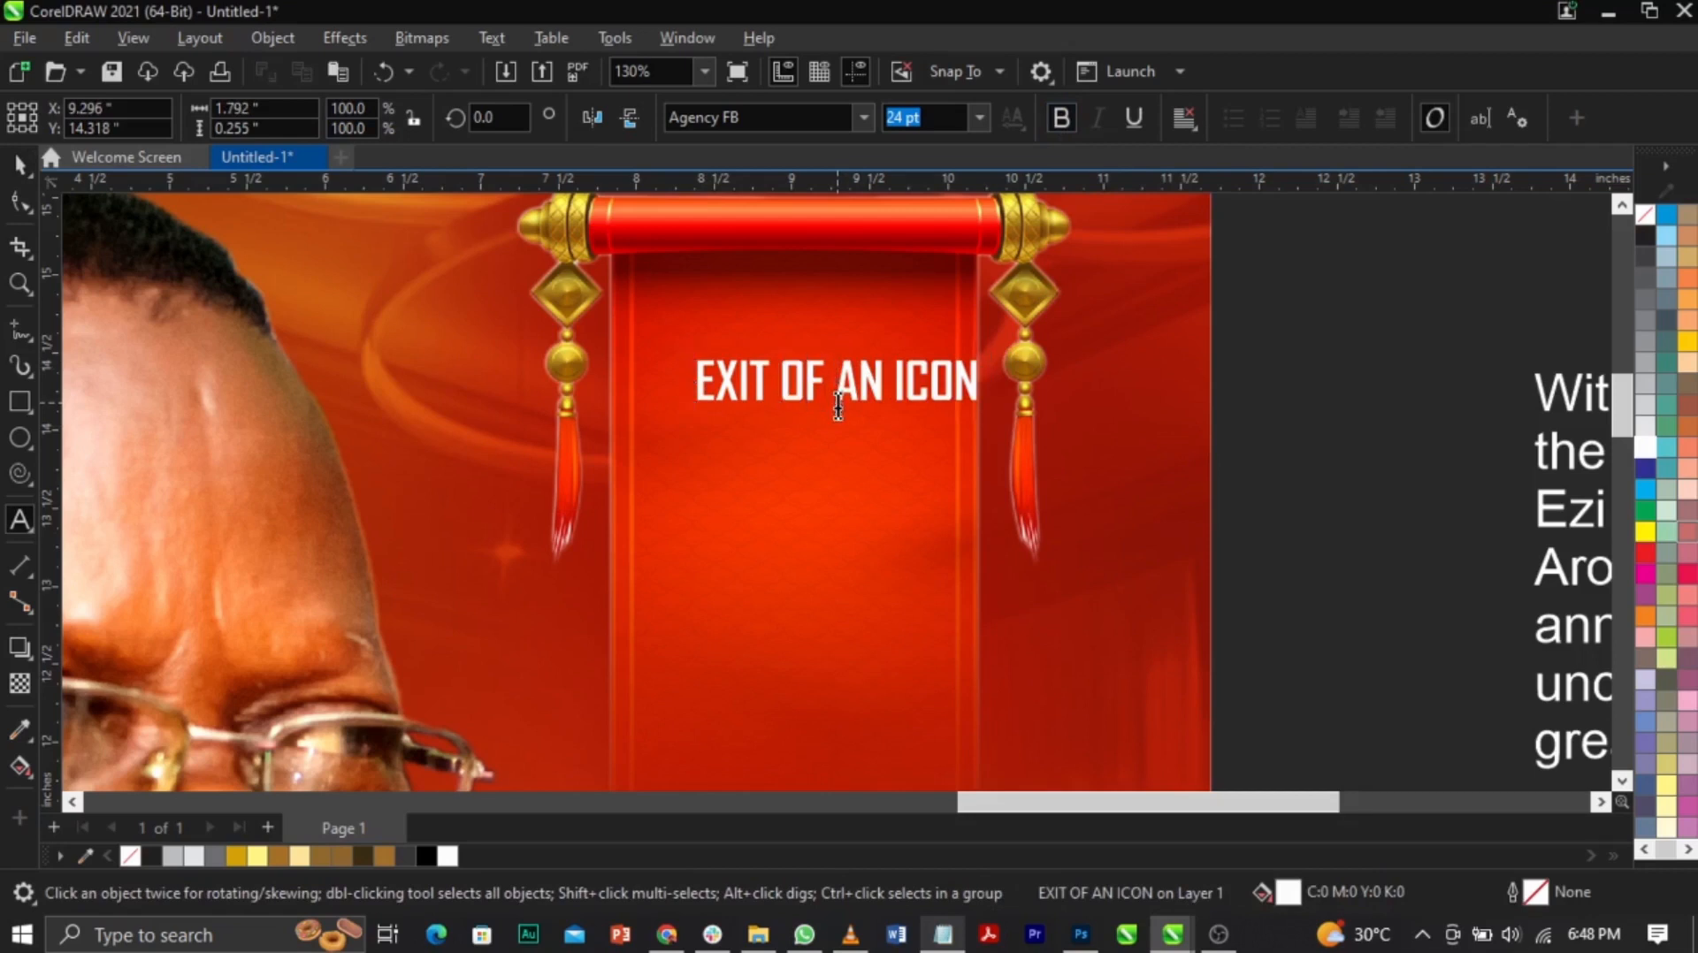
key(Return)
key(Right)
key(Right)
key(Right)
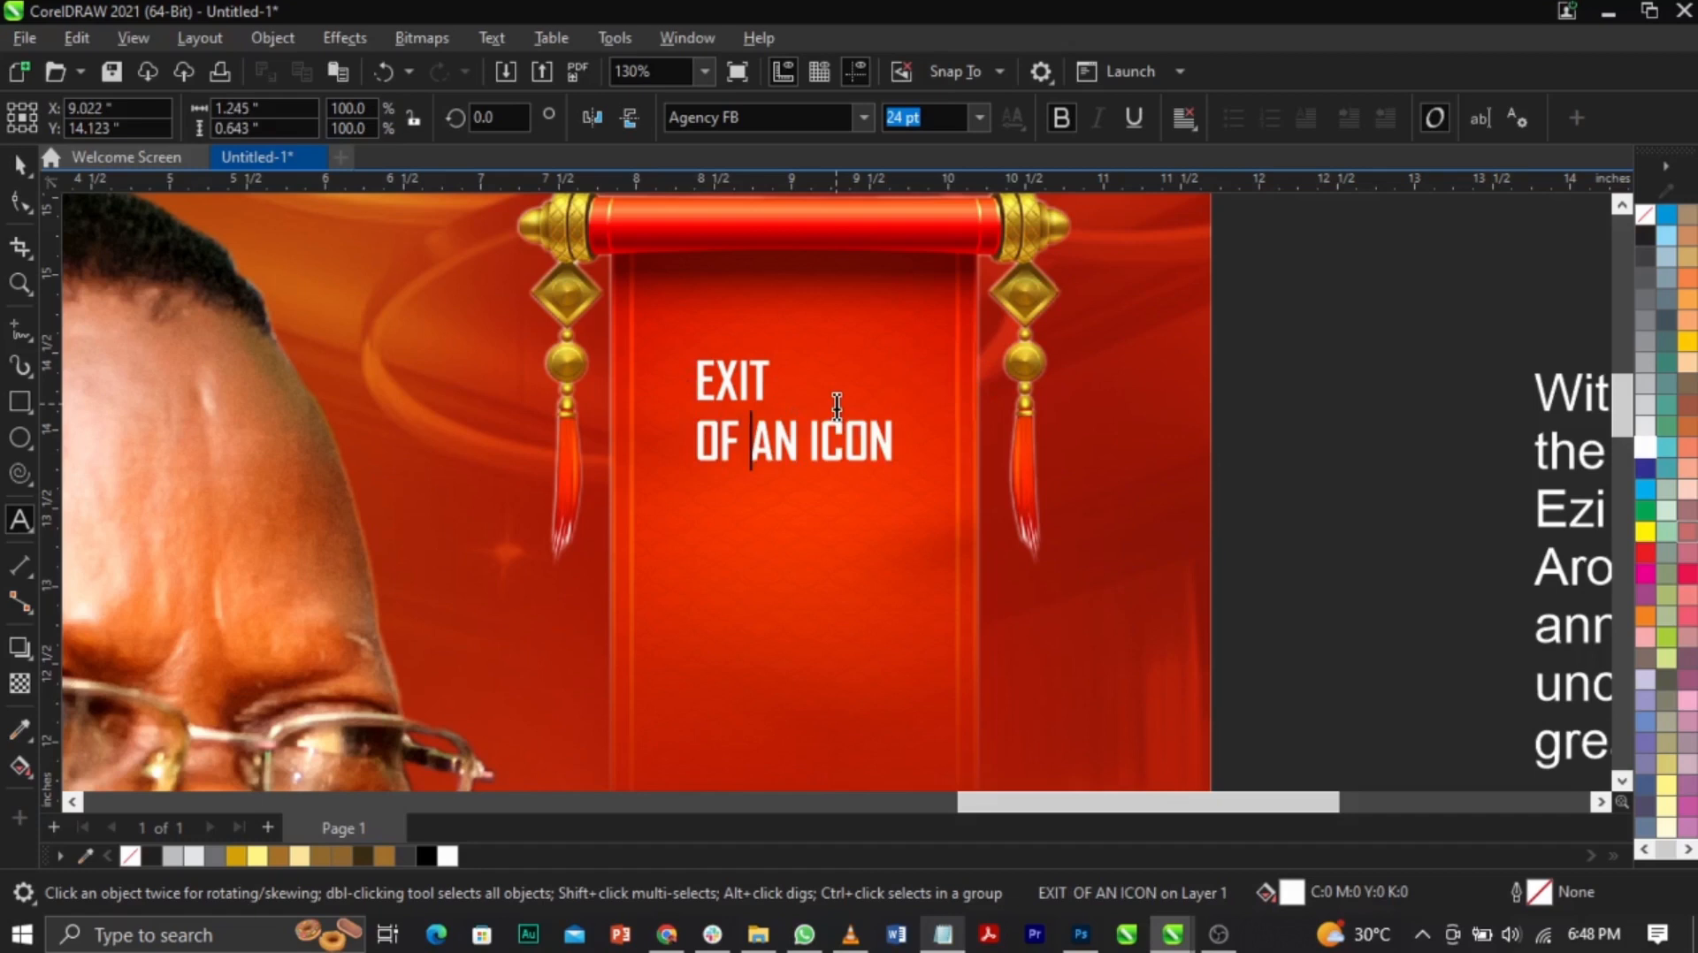
key(Return)
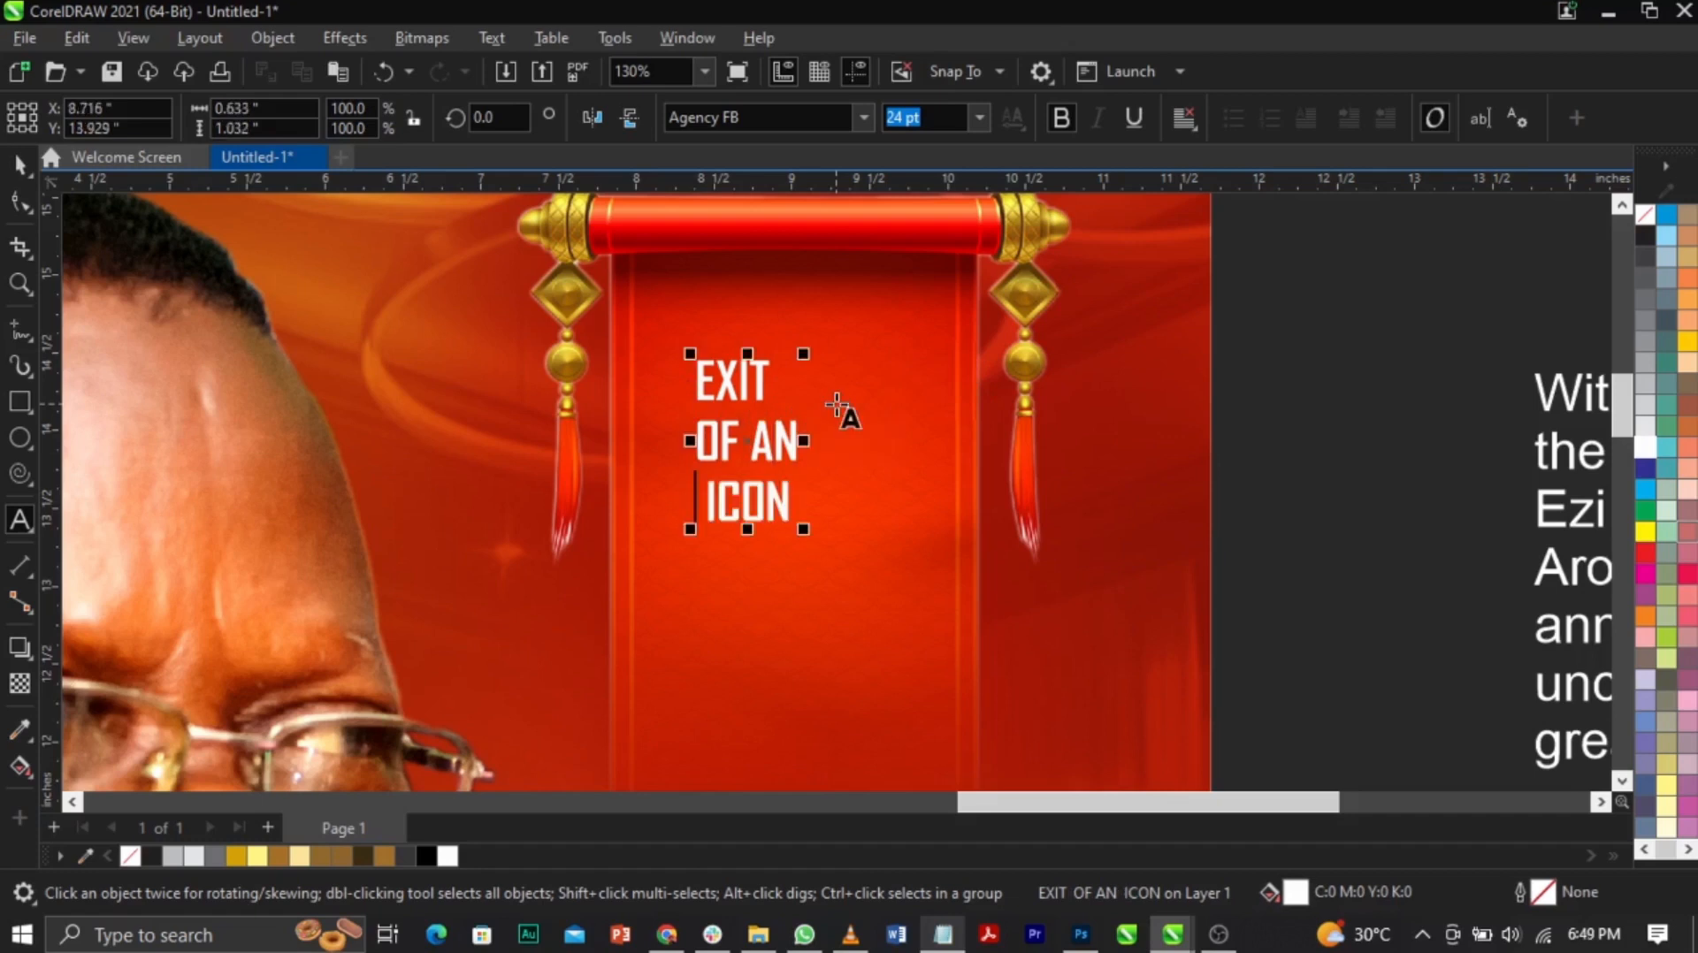
key(Delete)
key(ctrl+space)
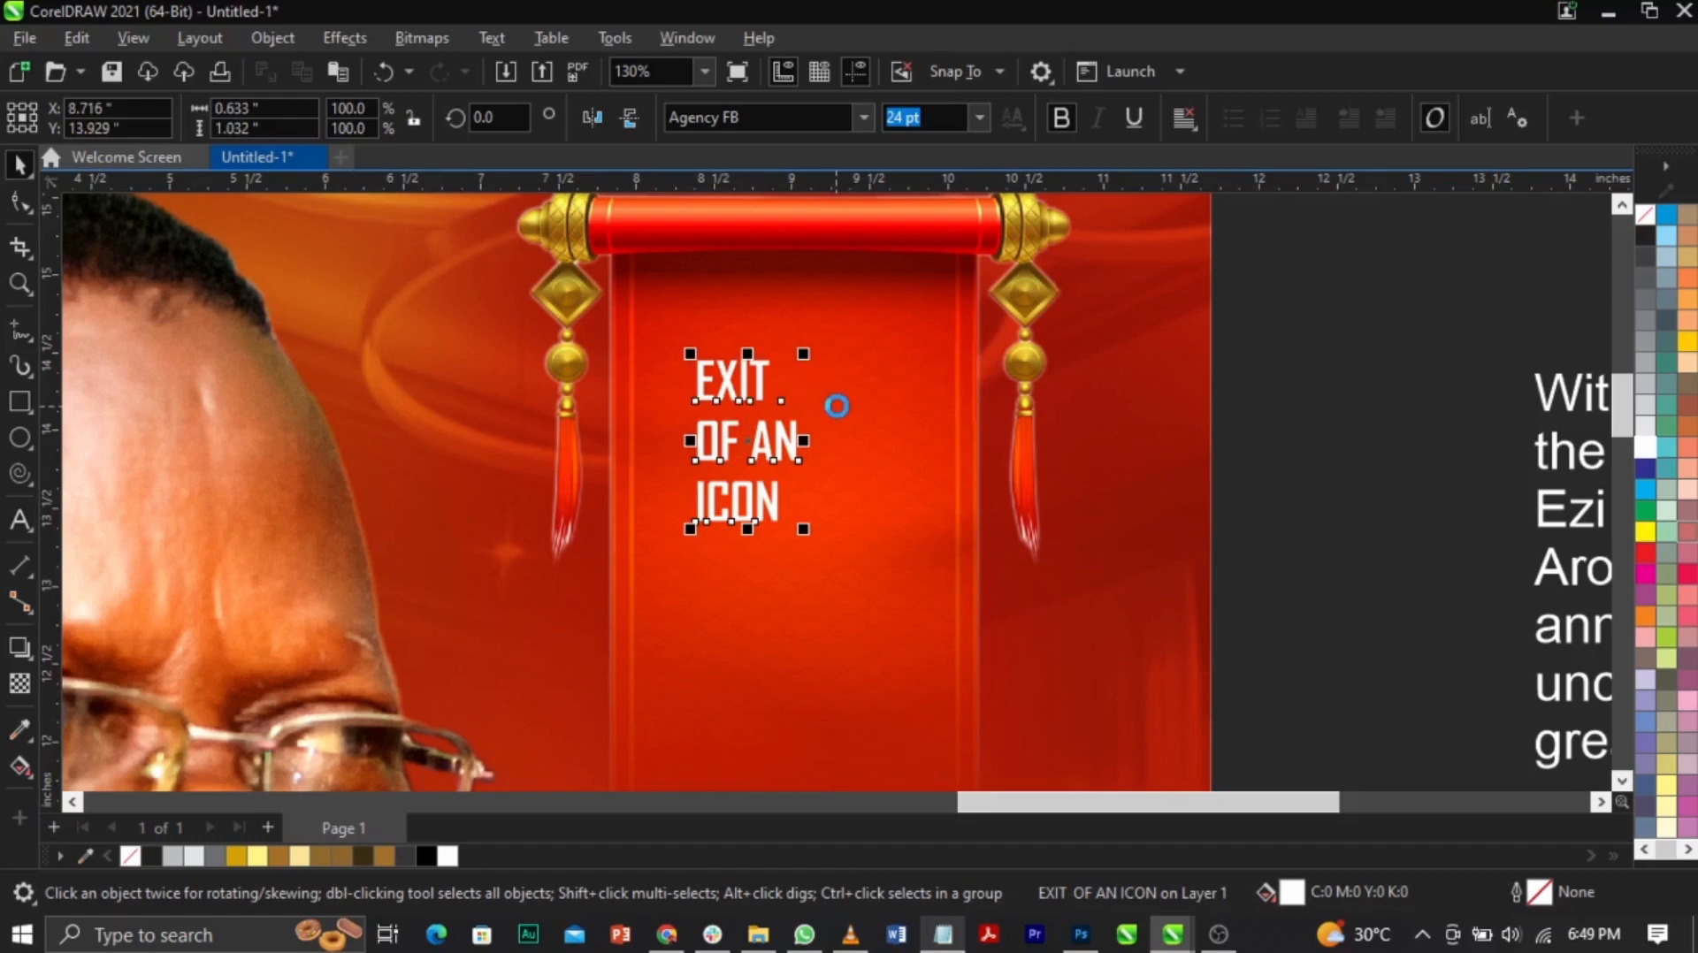
Step: Break Apart the lines, enlarge EXIT to about 280% and place ICON beneath it
key(ctrl+k)
drag(655, 402, 822, 576)
drag(781, 442, 1129, 591)
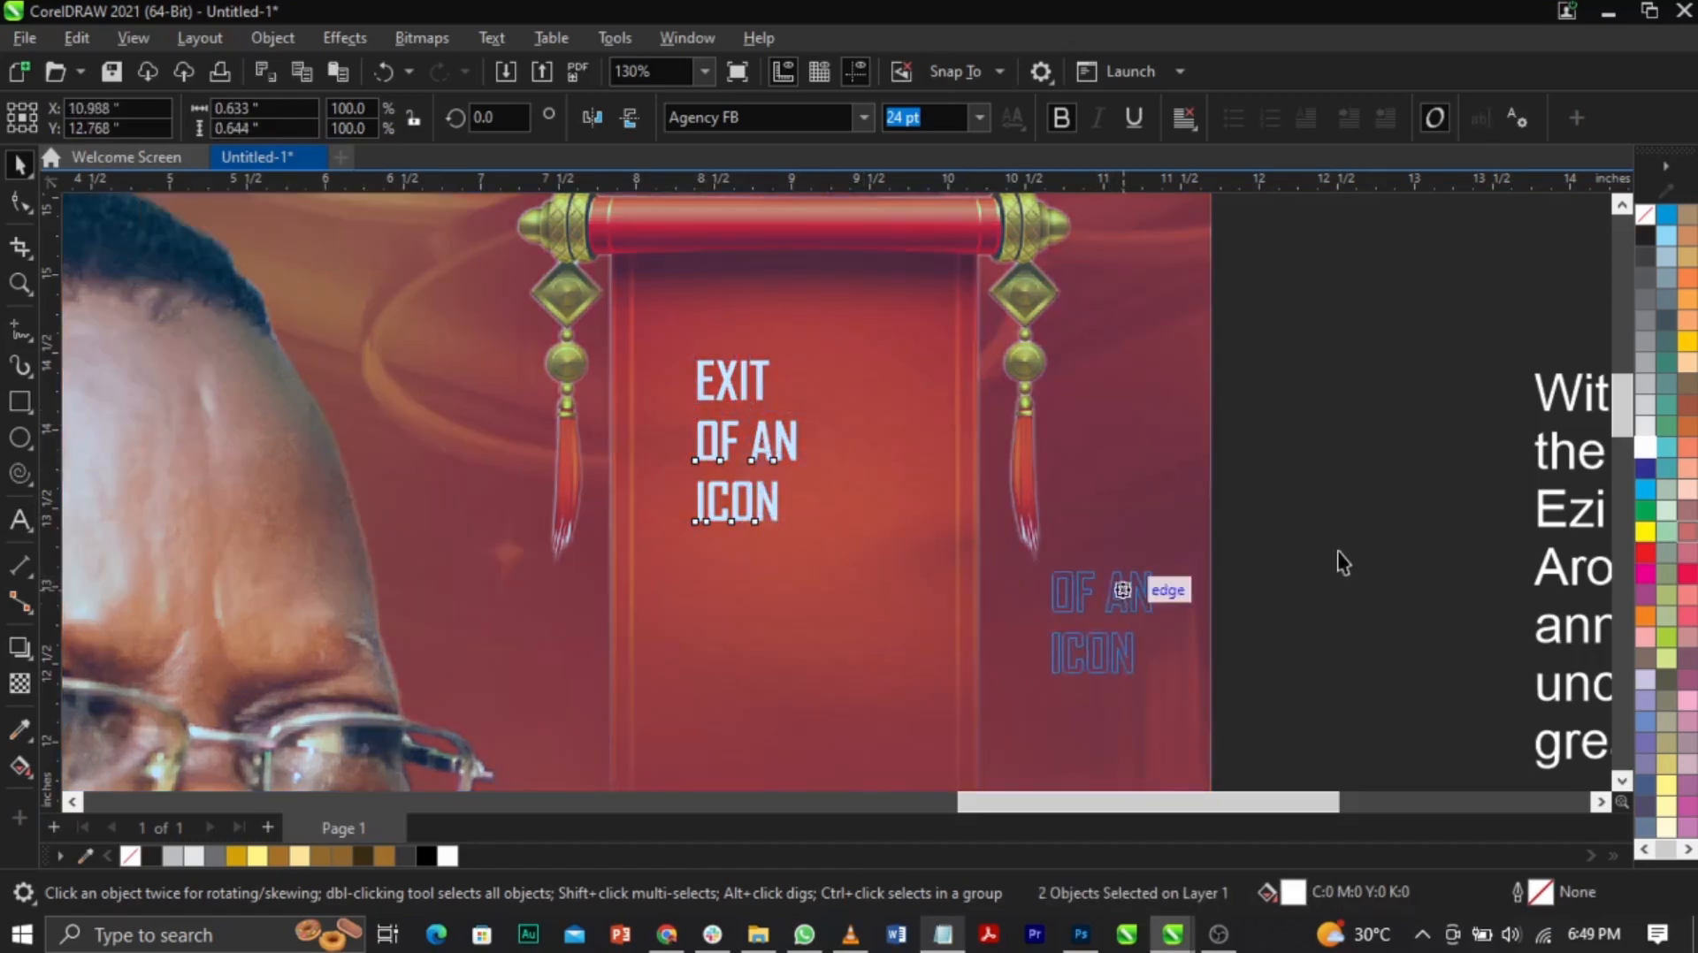
click(1302, 527)
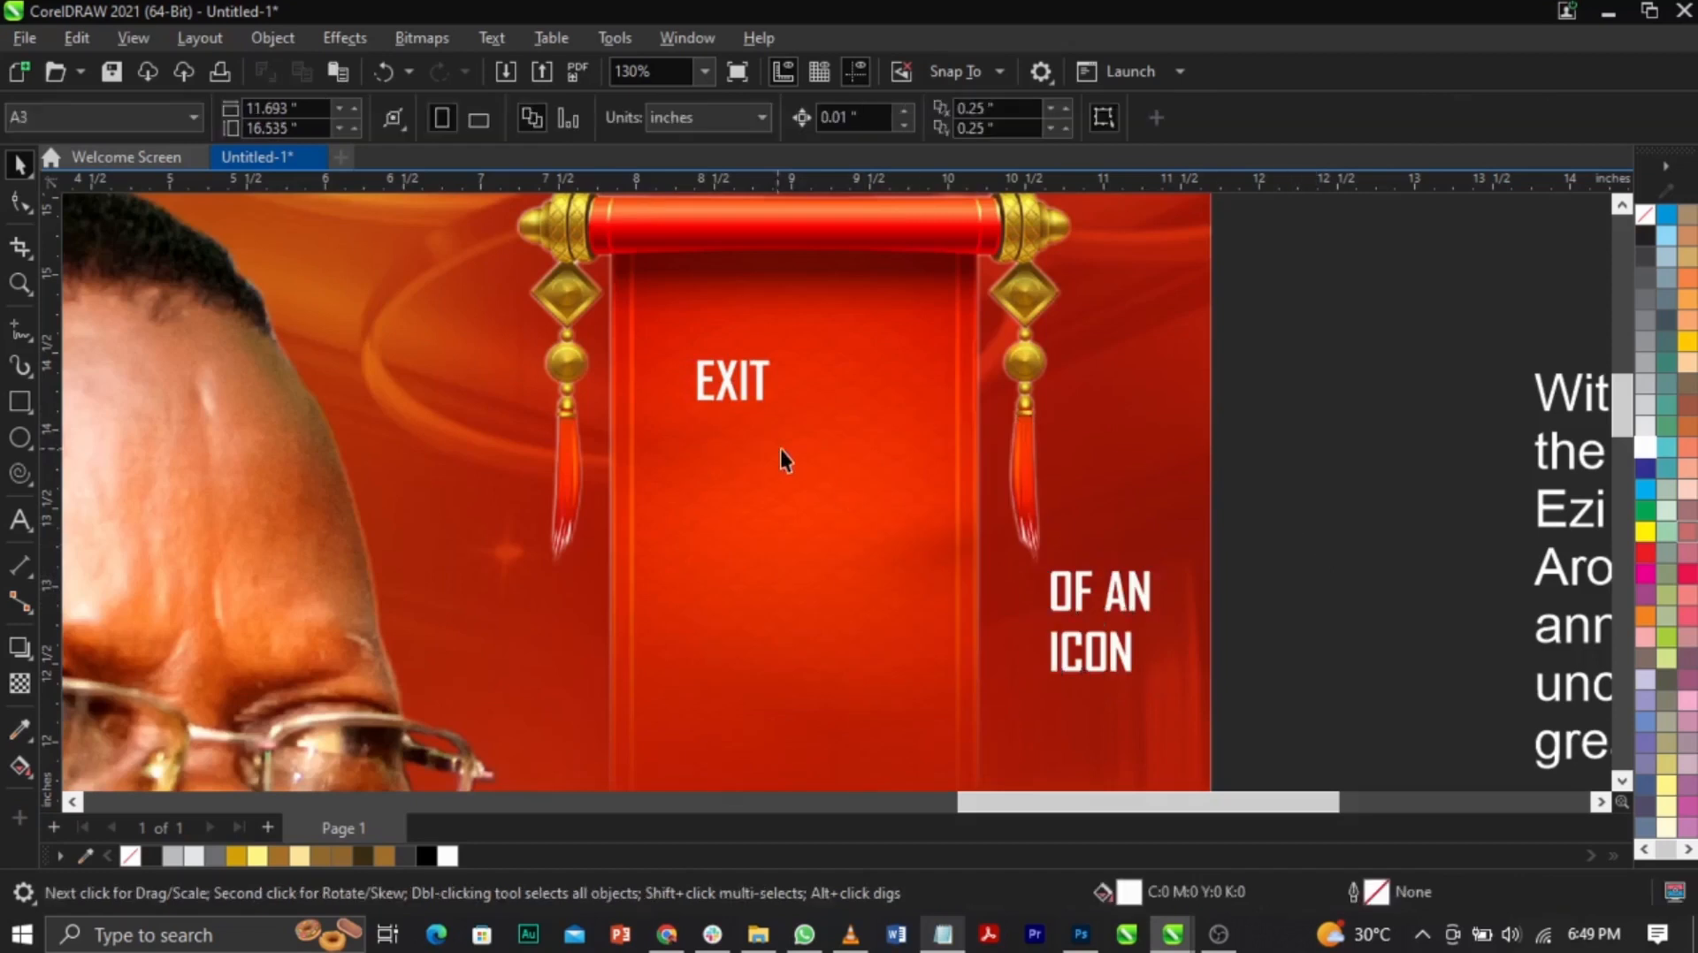
click(756, 382)
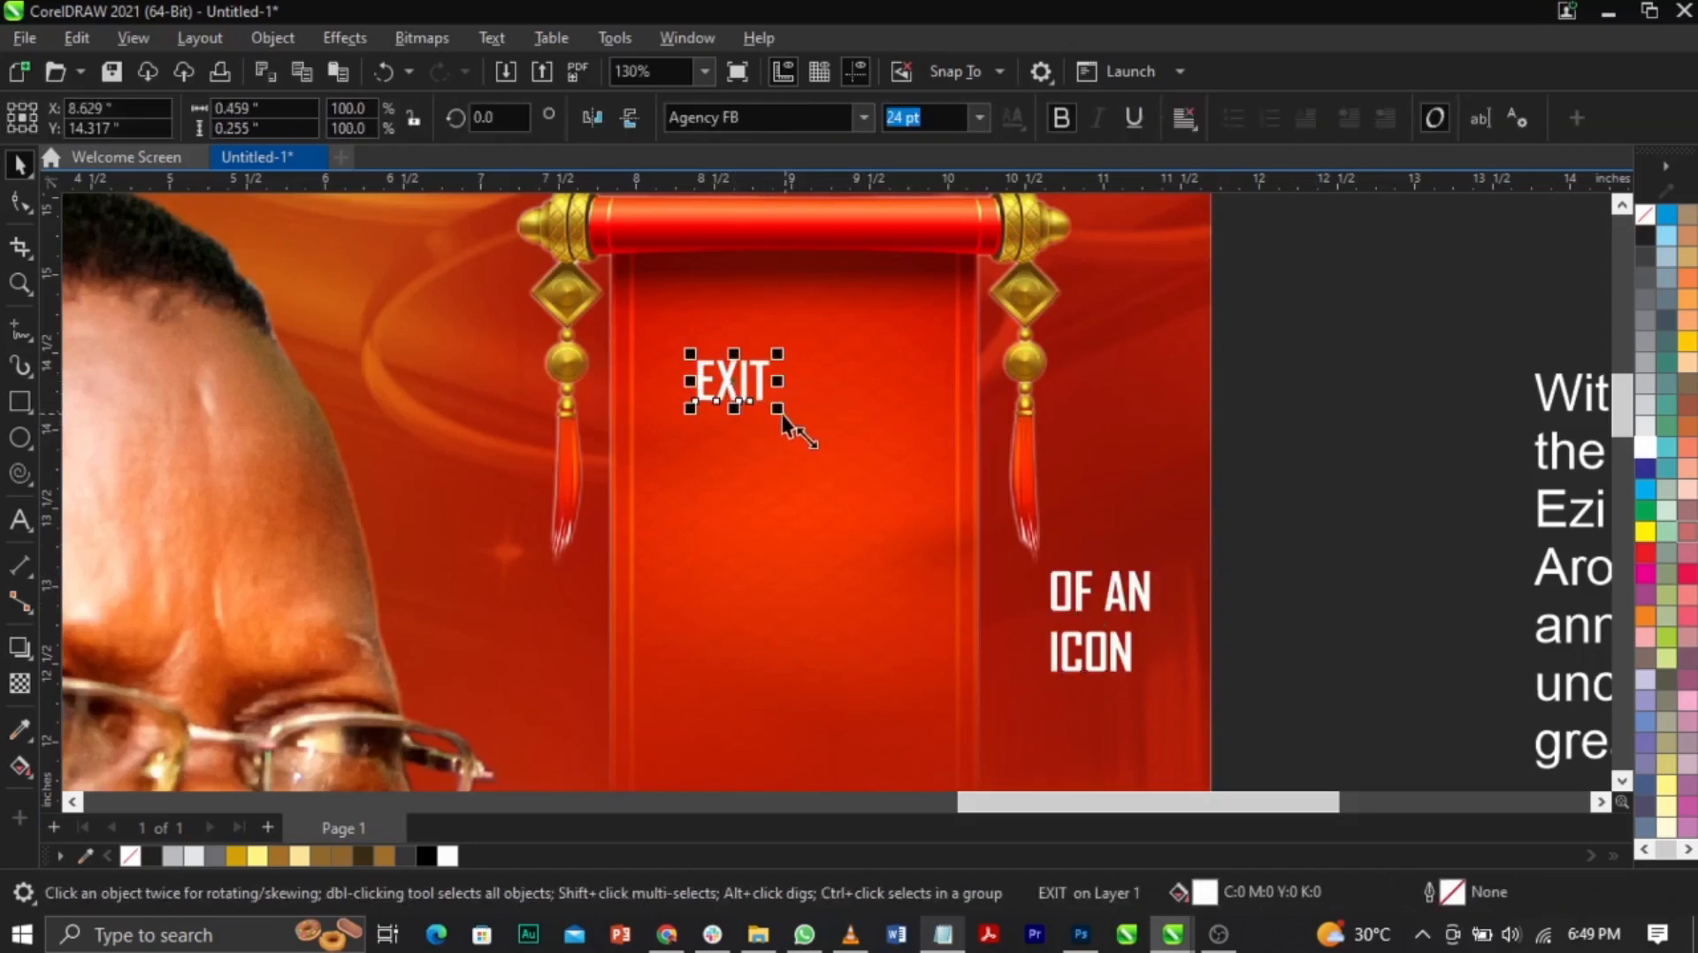
drag(897, 523, 900, 531)
drag(867, 446, 830, 389)
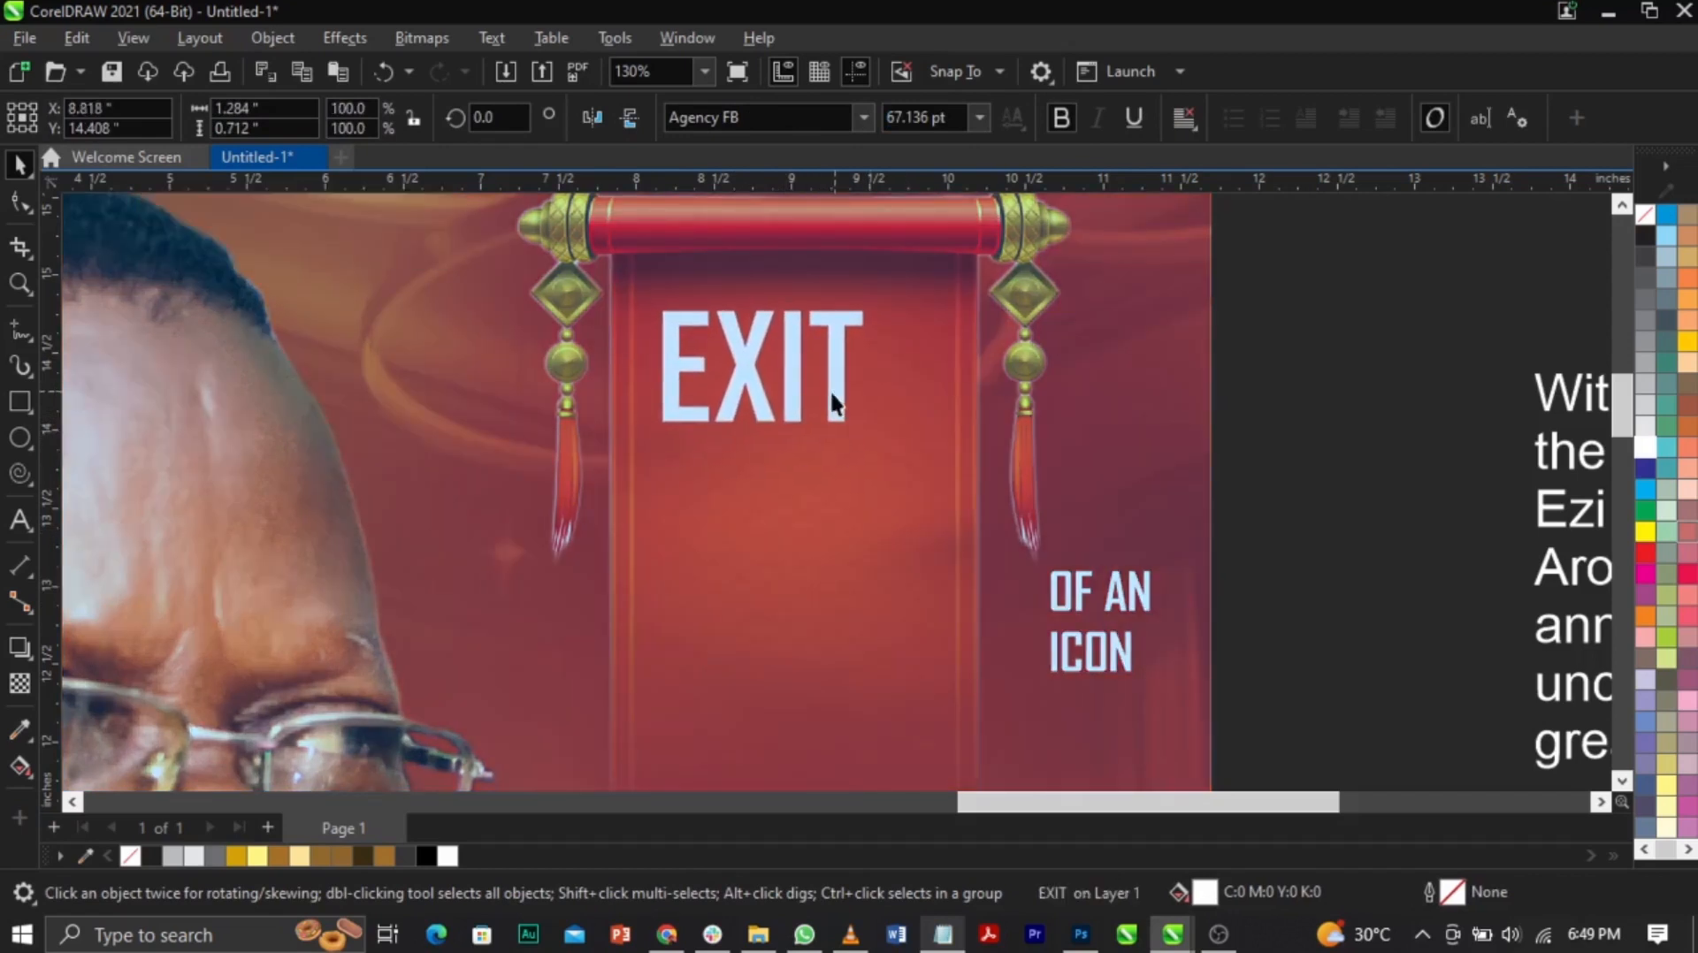
click(1124, 675)
drag(1130, 680, 930, 638)
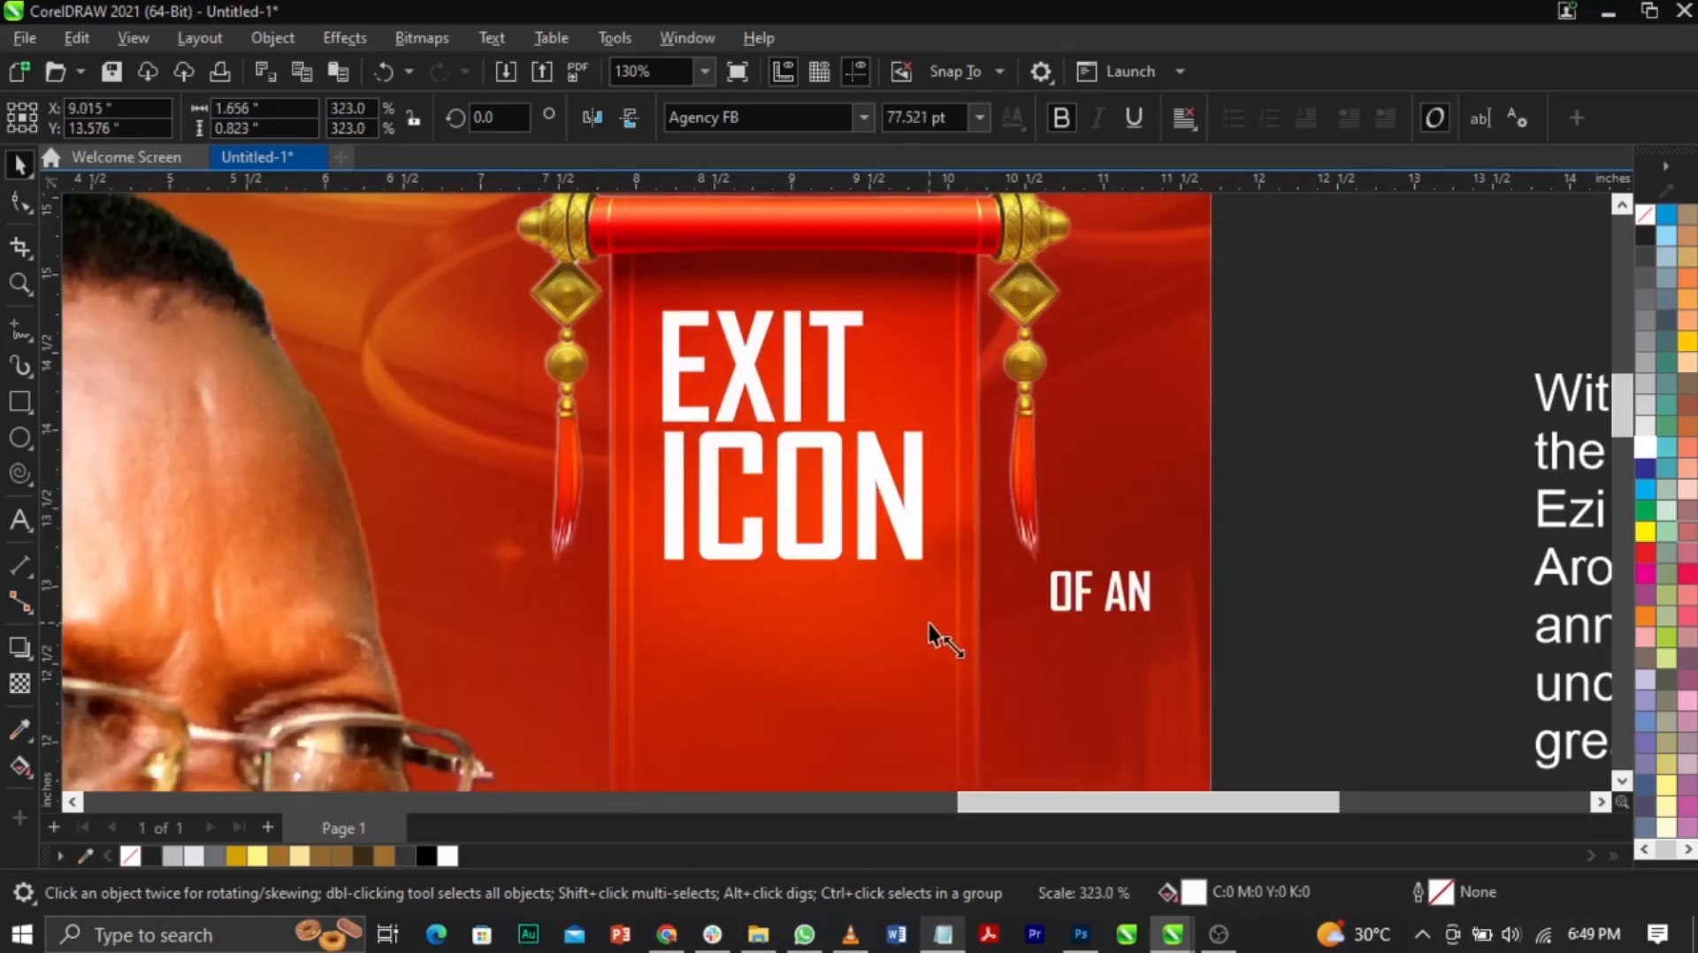
Step: Split OF AN into separate OF and AN objects with AN stacked under OF
click(1134, 612)
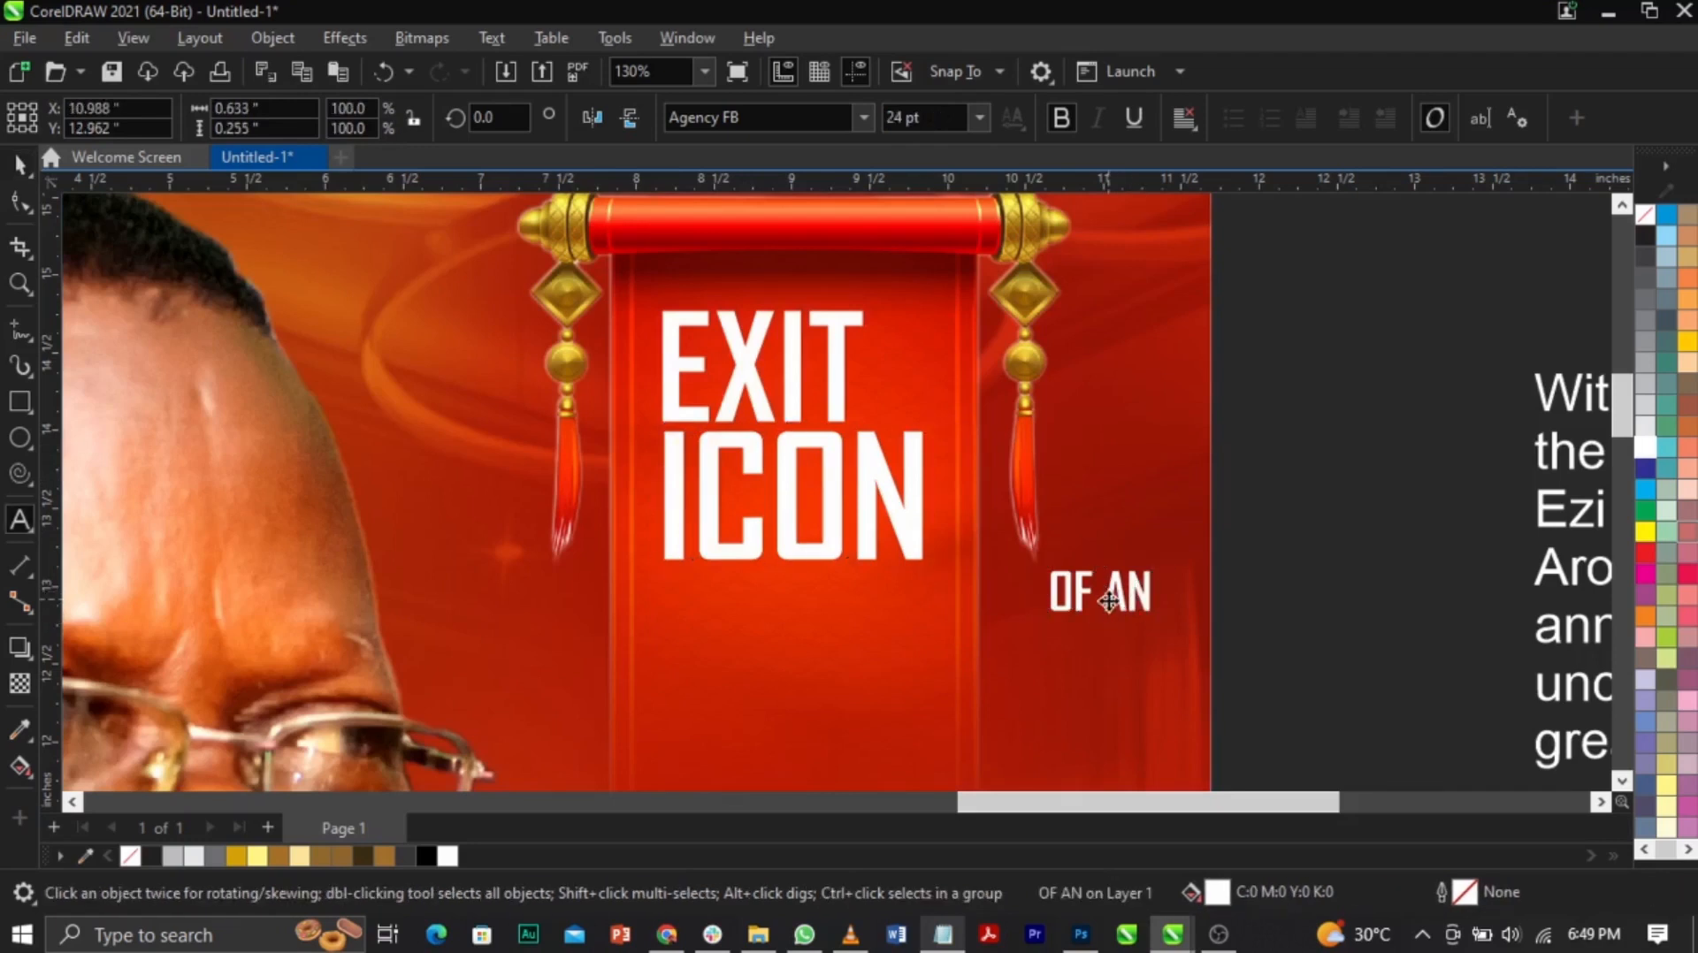
click(1099, 590)
key(Return)
key(ctrl+space)
key(ctrl+k)
key(z)
drag(982, 559, 1122, 702)
drag(991, 591, 994, 529)
Step: Move OF and AN beside EXIT and group them together
shift+click(946, 404)
key(z)
right_click(1048, 500)
key(space)
drag(1083, 576, 1110, 625)
key(z)
key(space)
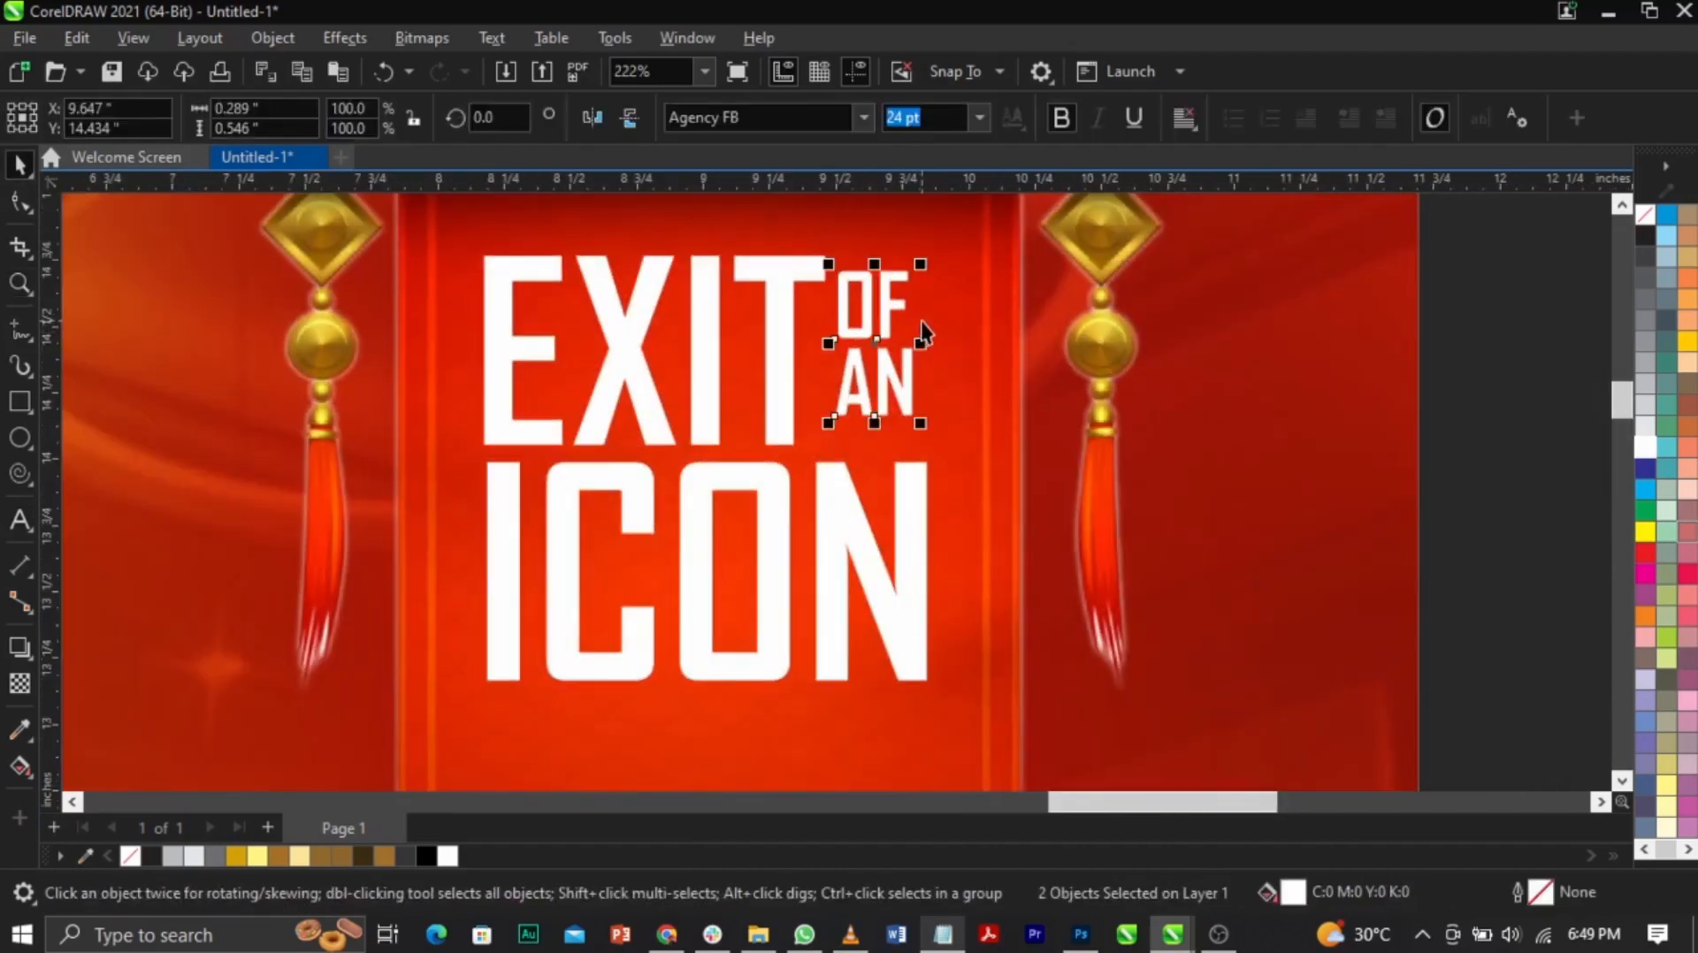
key(ctrl+g)
Step: Top-align OF AN with EXIT, enlarge it to about 126%, and enlarge ICON to match
shift+click(805, 274)
key(t)
click(888, 403)
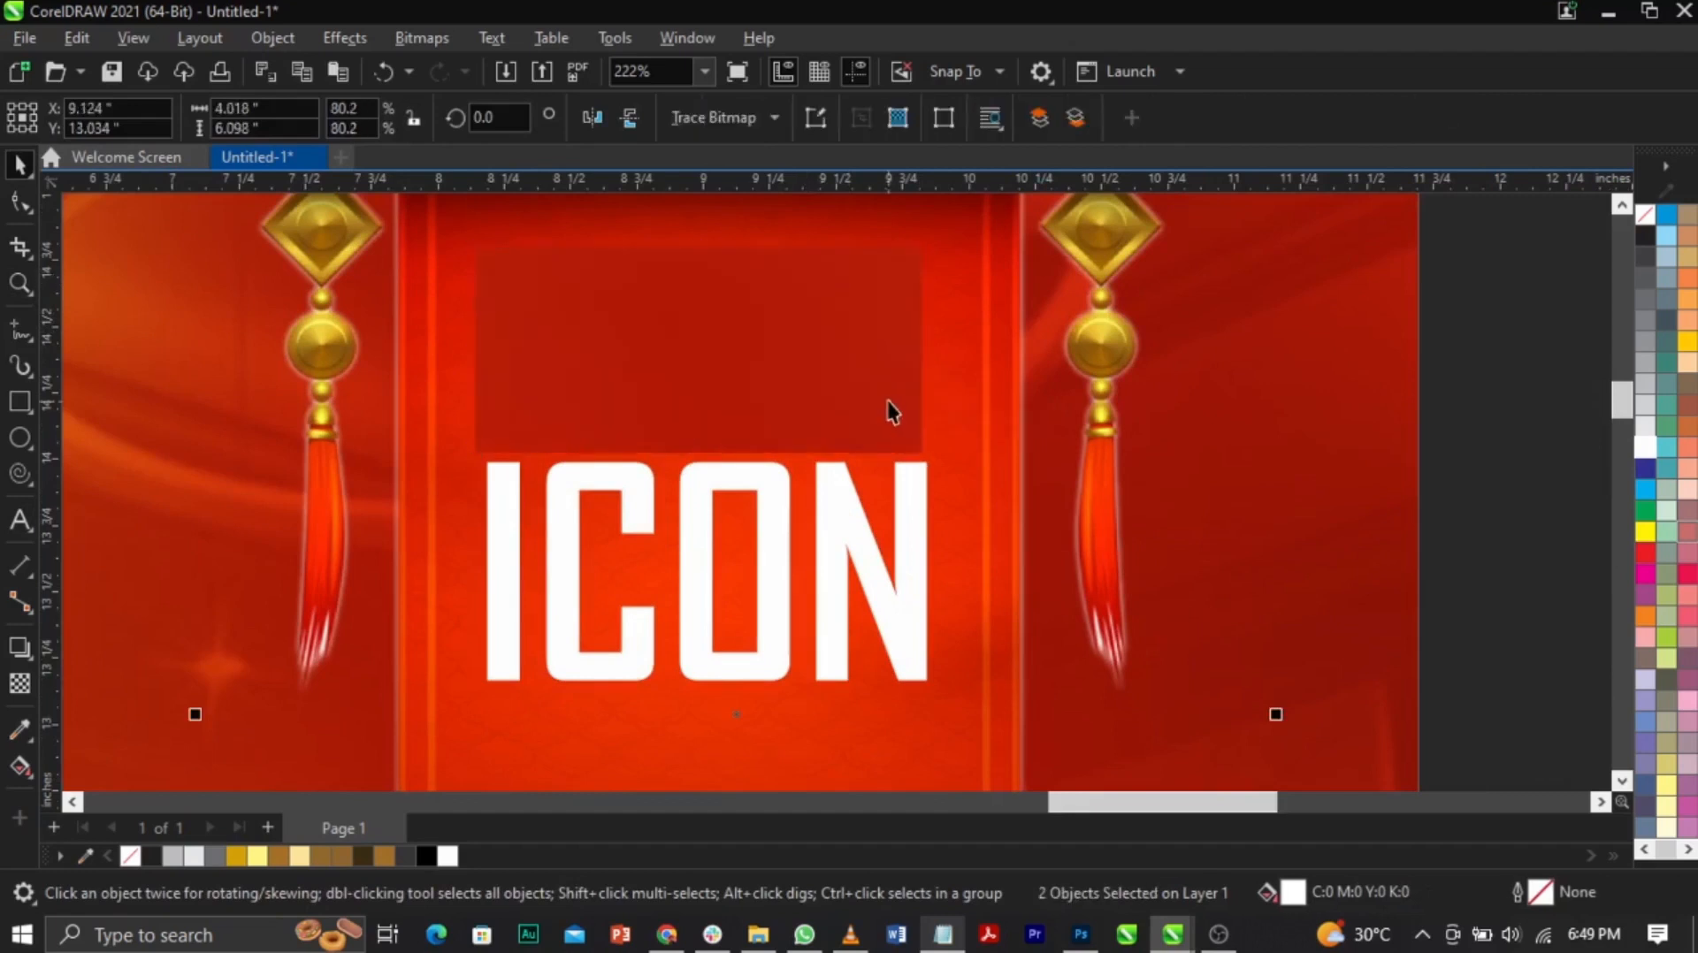
click(902, 396)
drag(921, 414, 928, 498)
click(926, 497)
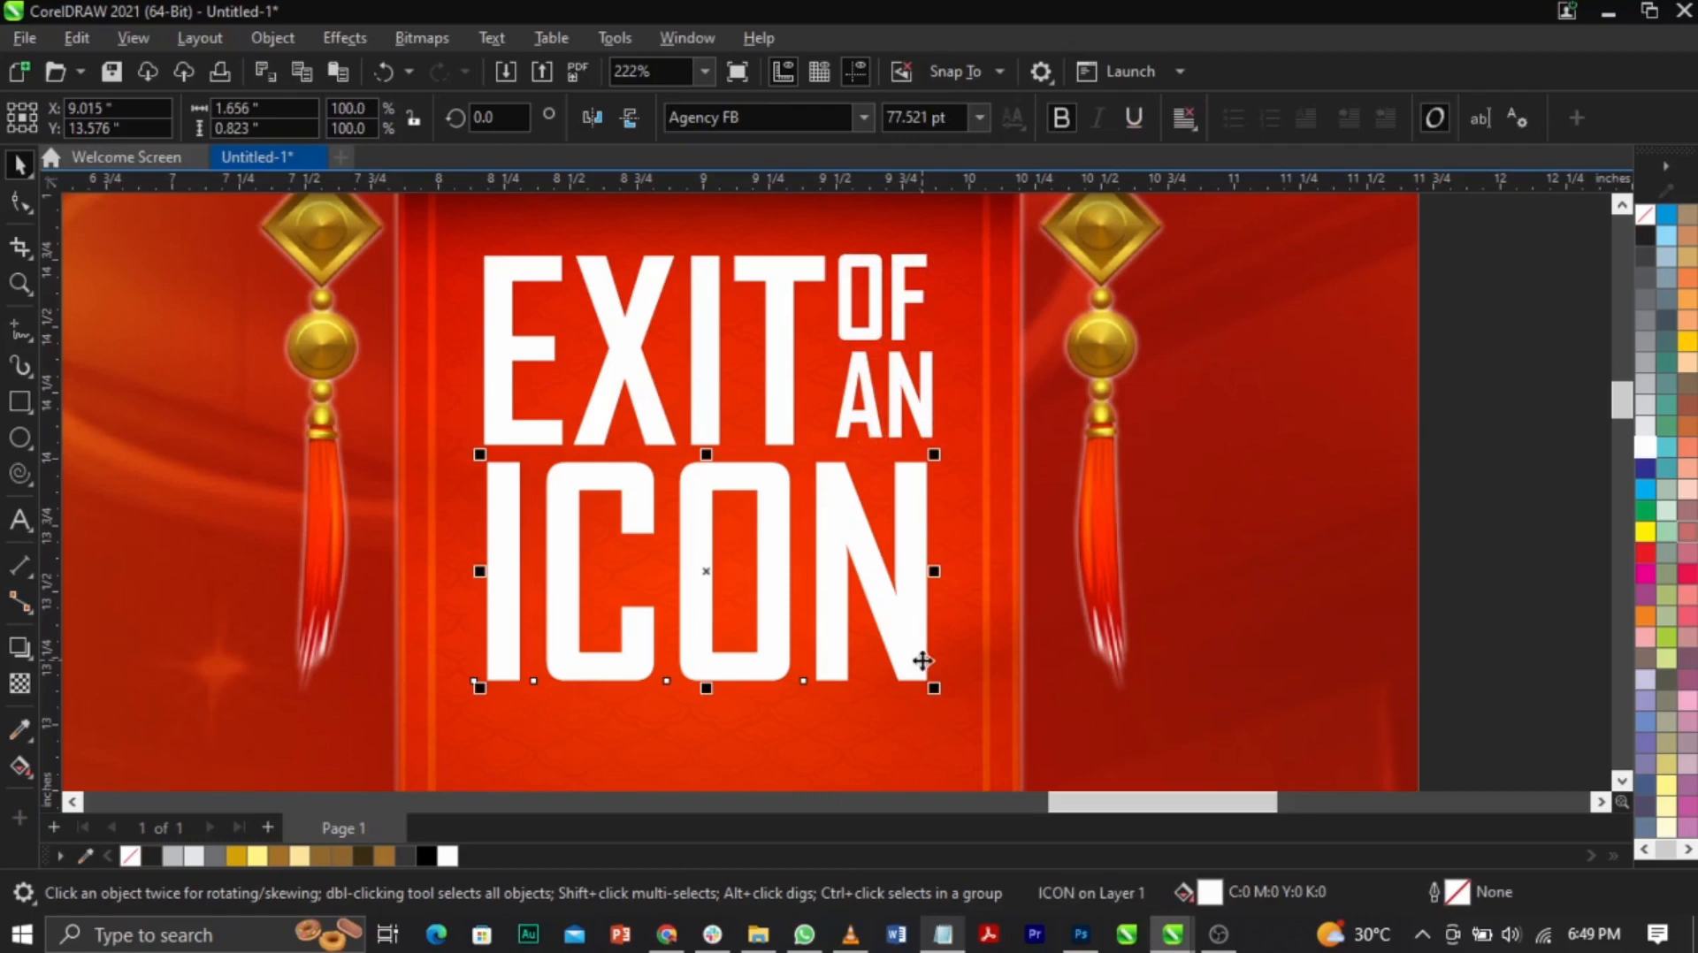
drag(936, 691, 940, 633)
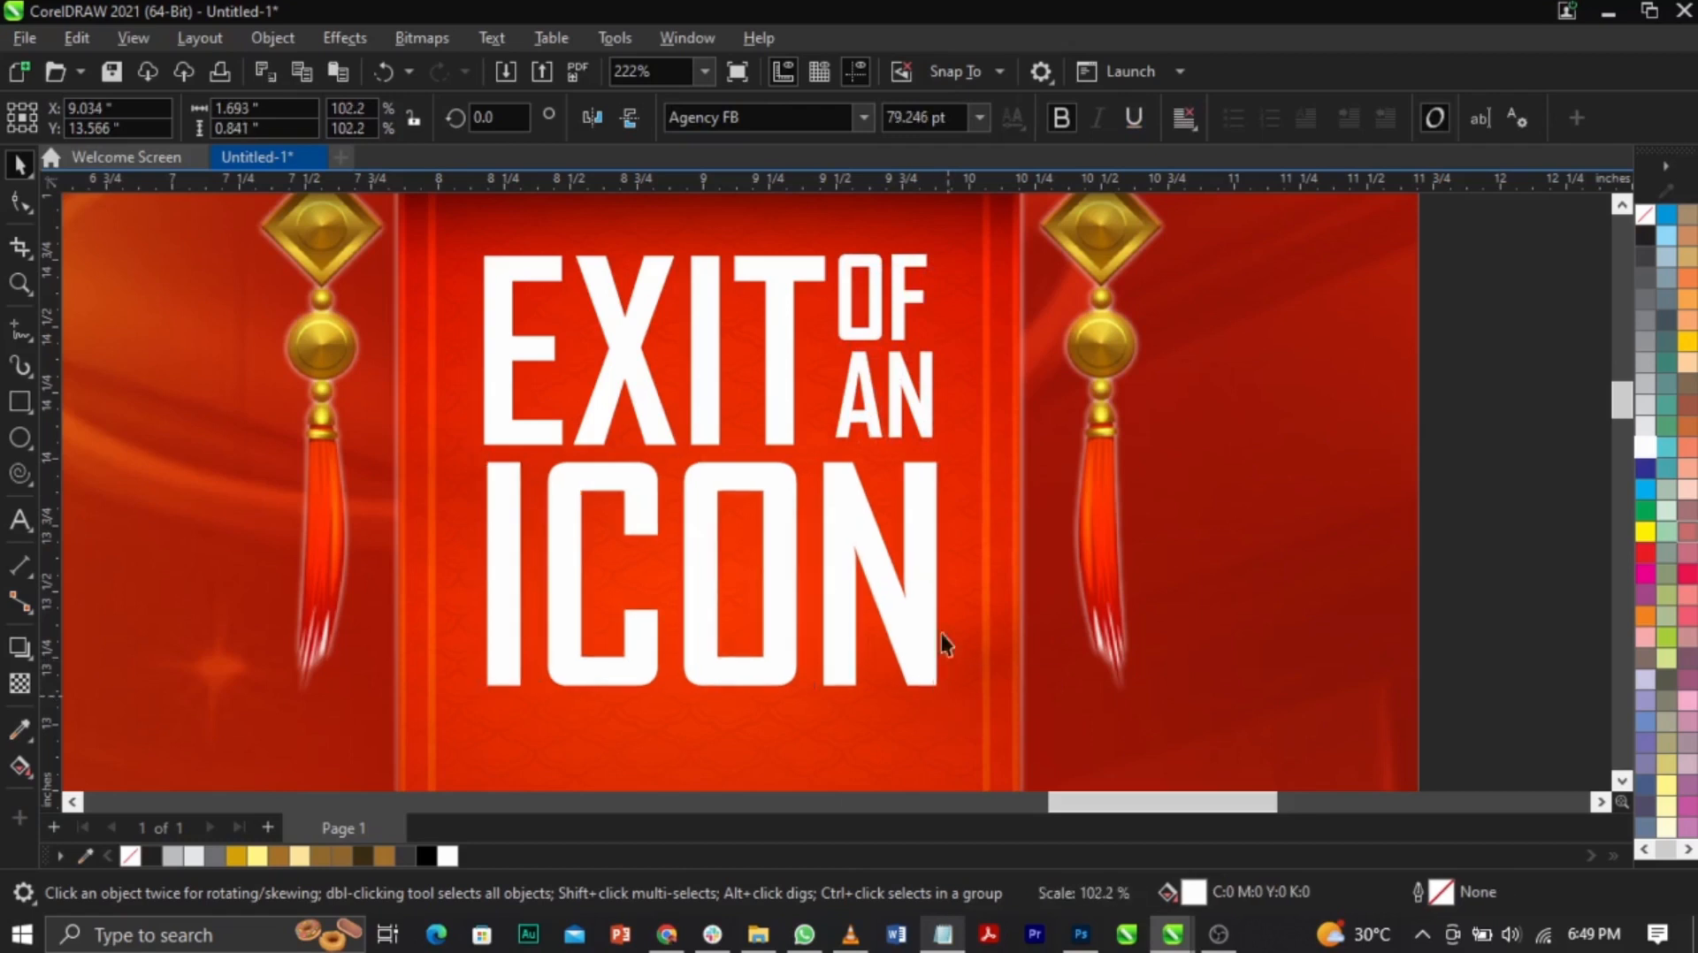
drag(928, 427, 928, 427)
Step: Bottom-align OF AN with EXIT, shrink all three parts slightly, and group them
click(840, 429)
shift+click(782, 429)
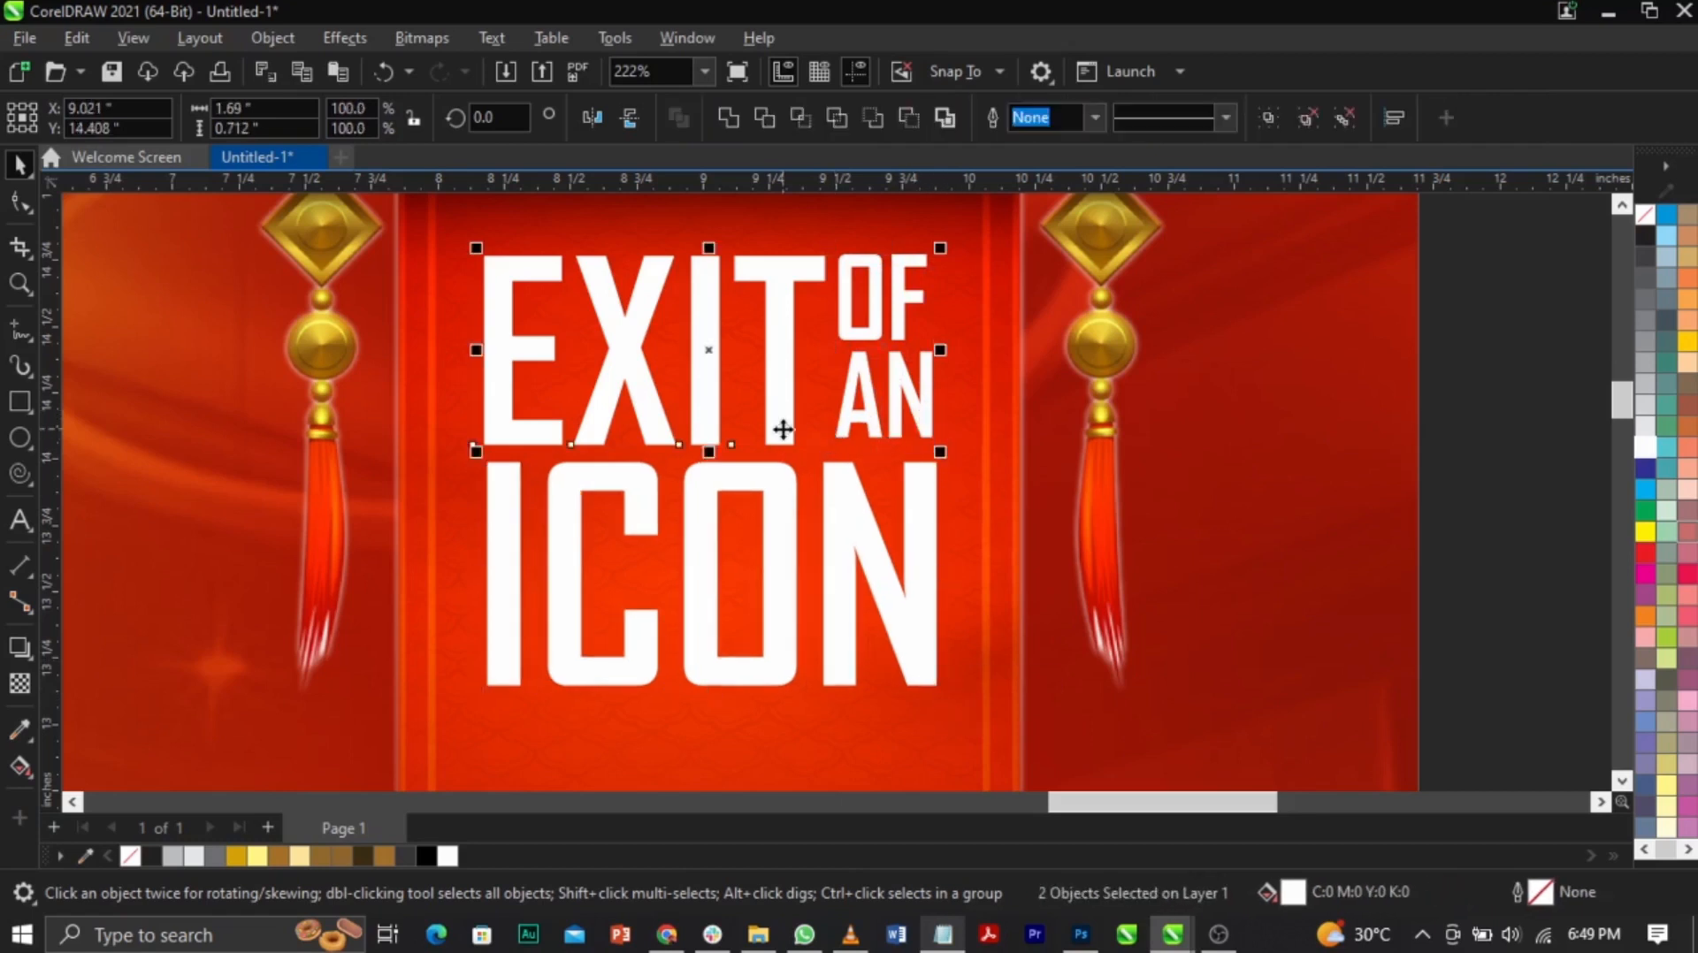
key(b)
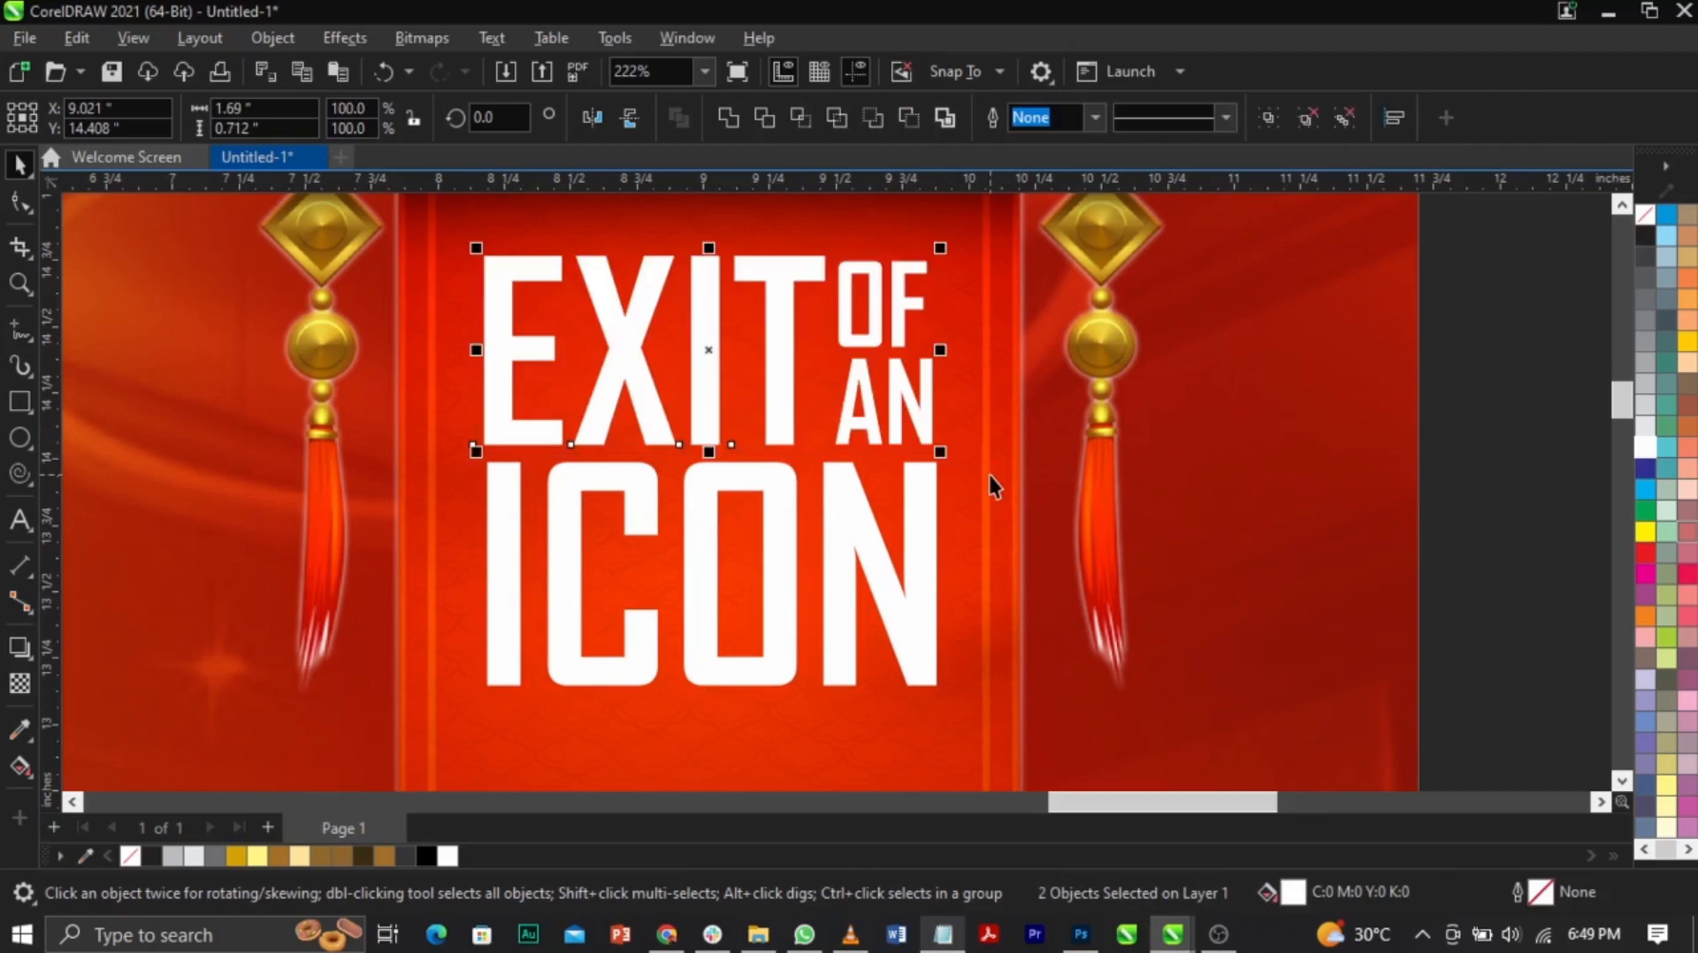
mouse_move(940, 249)
mouse_down()
mouse_move(973, 296)
mouse_move(947, 253)
mouse_up()
click(921, 281)
click(915, 269)
shift+click(784, 292)
shift+click(909, 580)
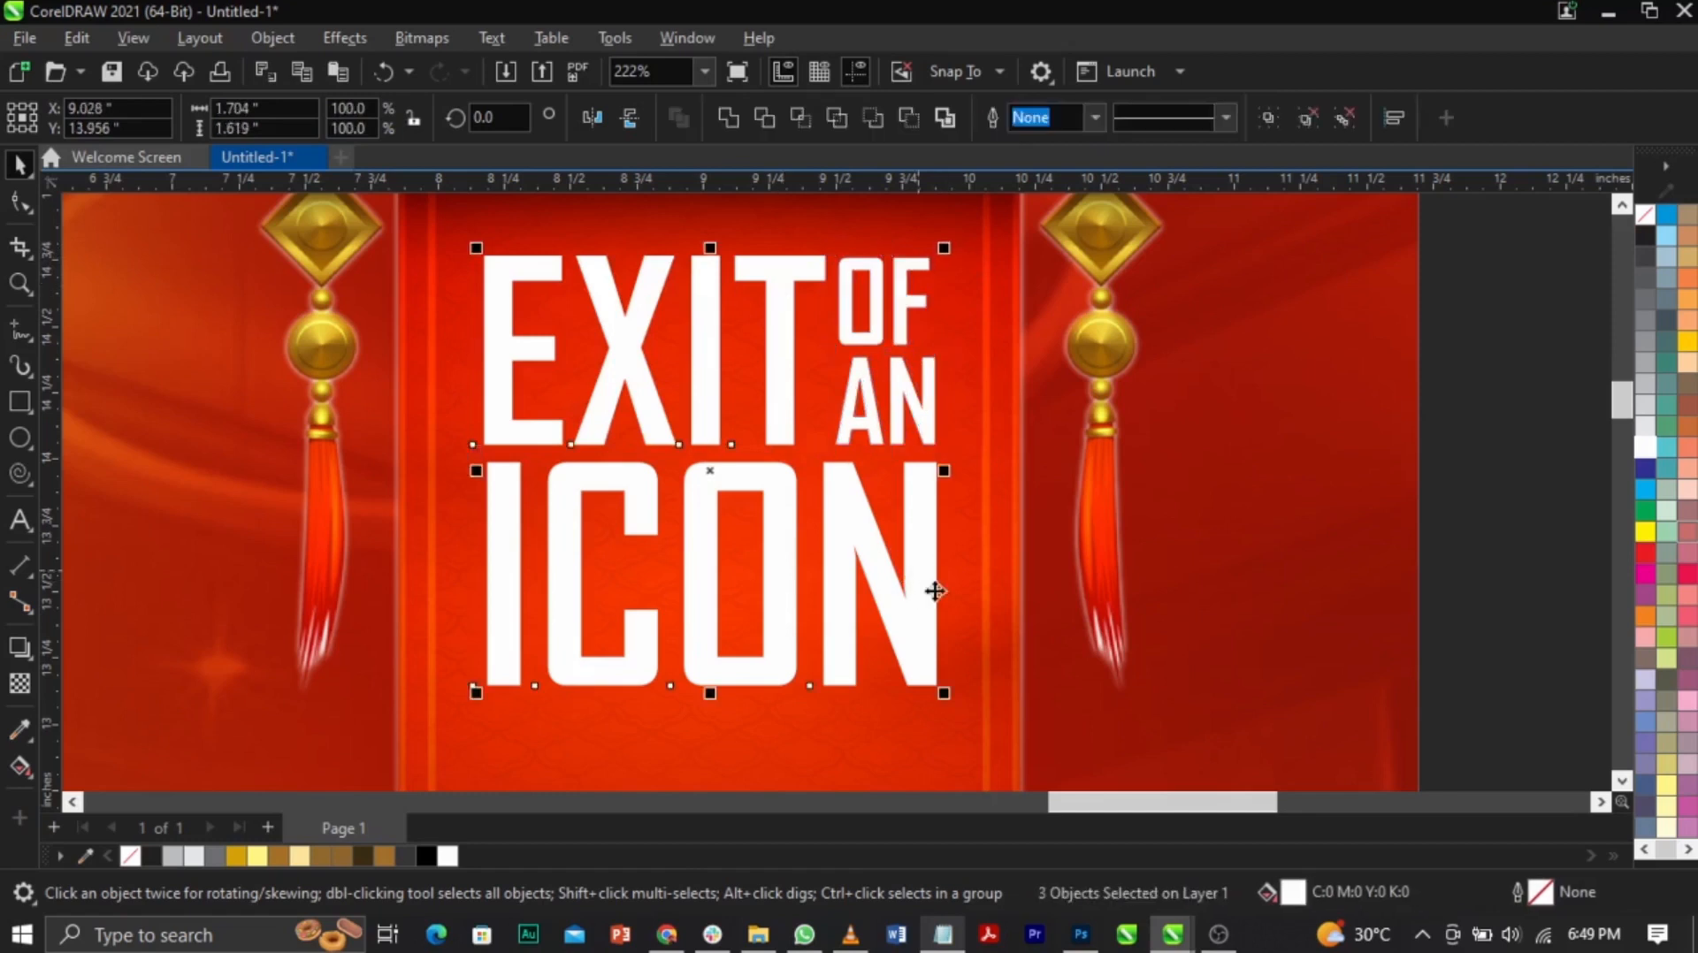
drag(943, 693, 946, 659)
key(ctrl+g)
drag(918, 595, 919, 593)
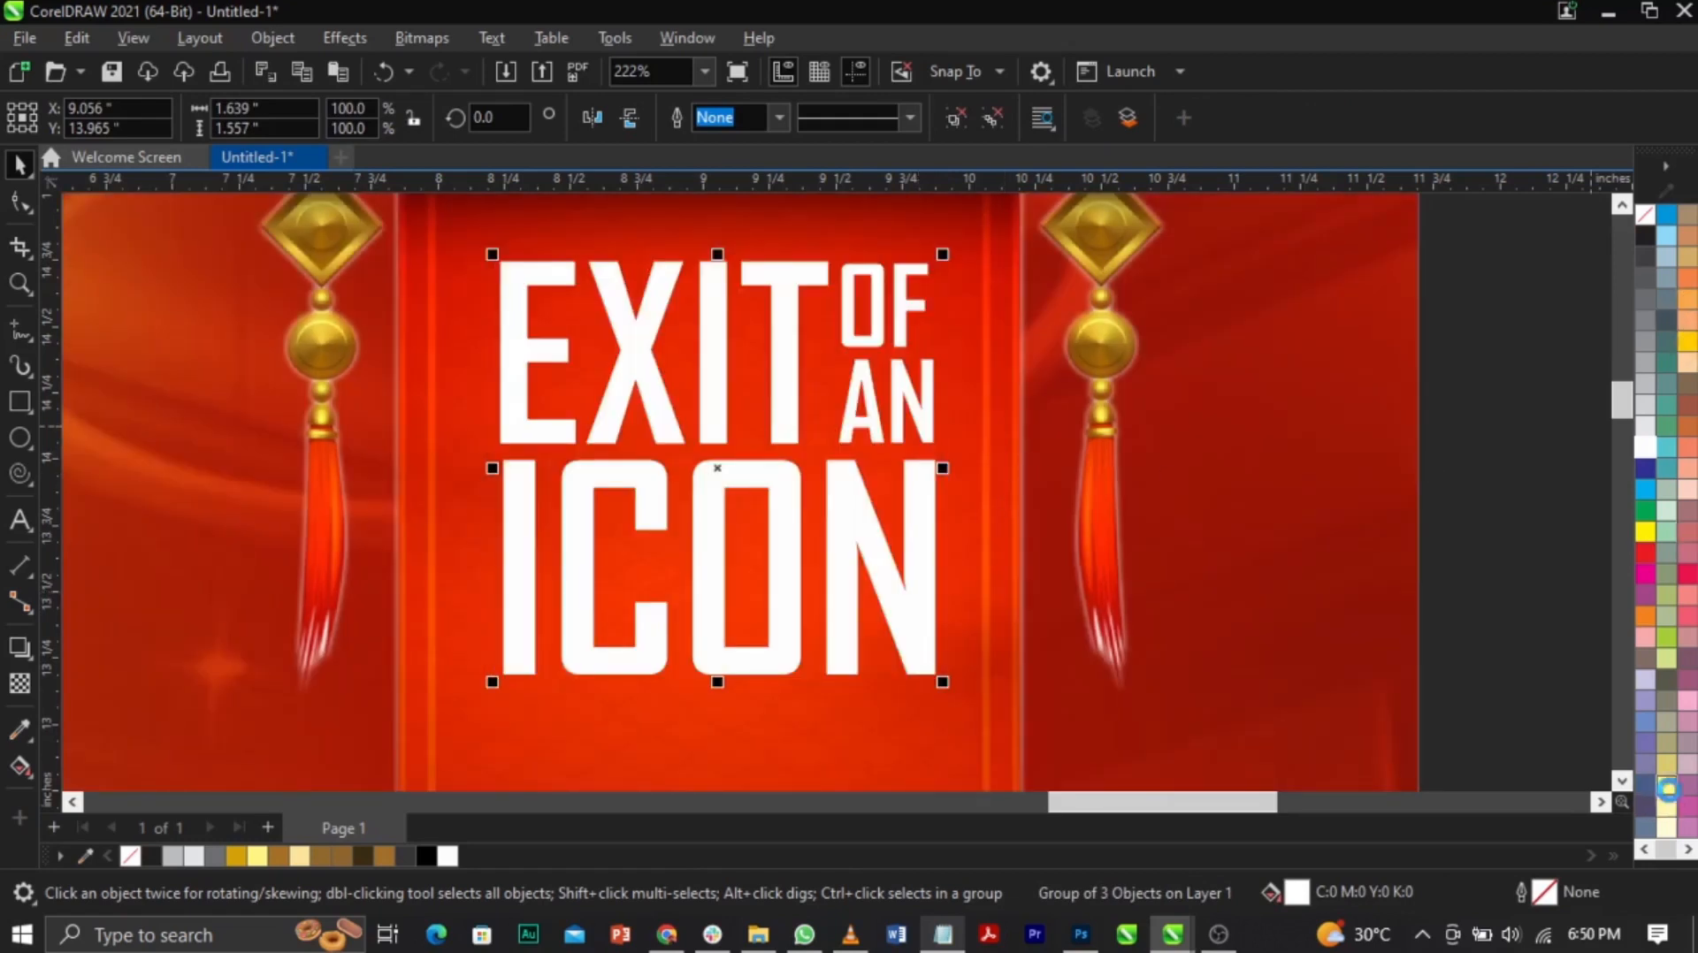
Step: Fill the title group light yellow and shrink it to about 92%
click(1666, 787)
key(z)
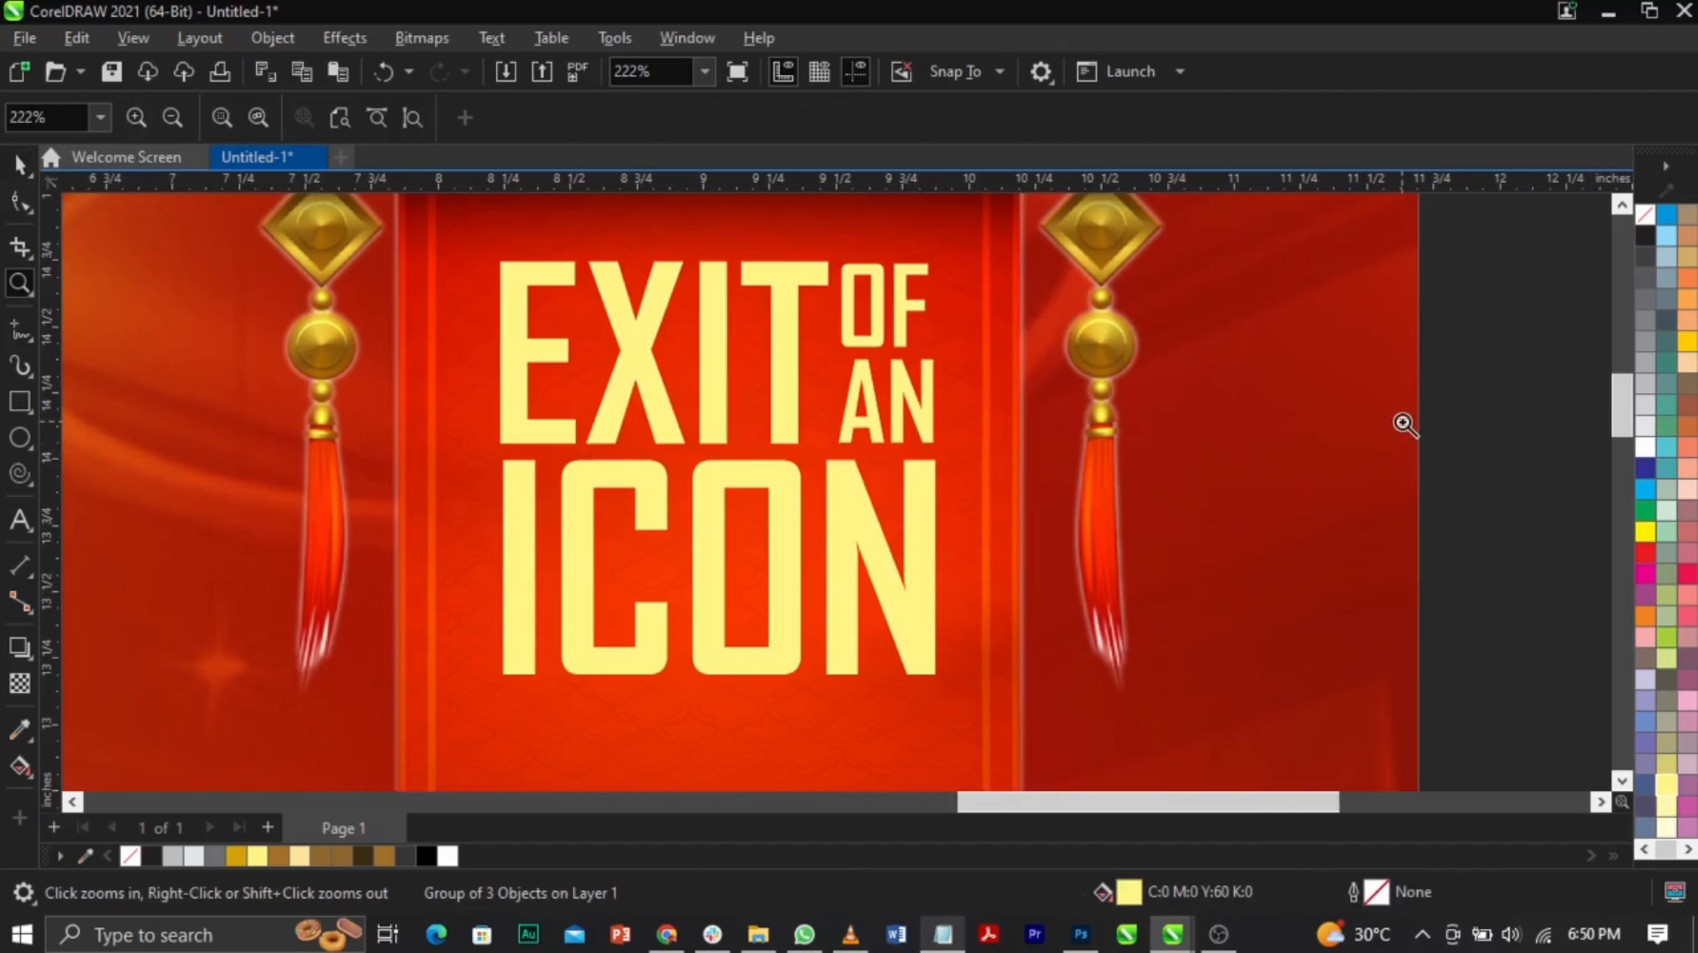
right_click(1403, 424)
key(space)
drag(921, 562, 925, 556)
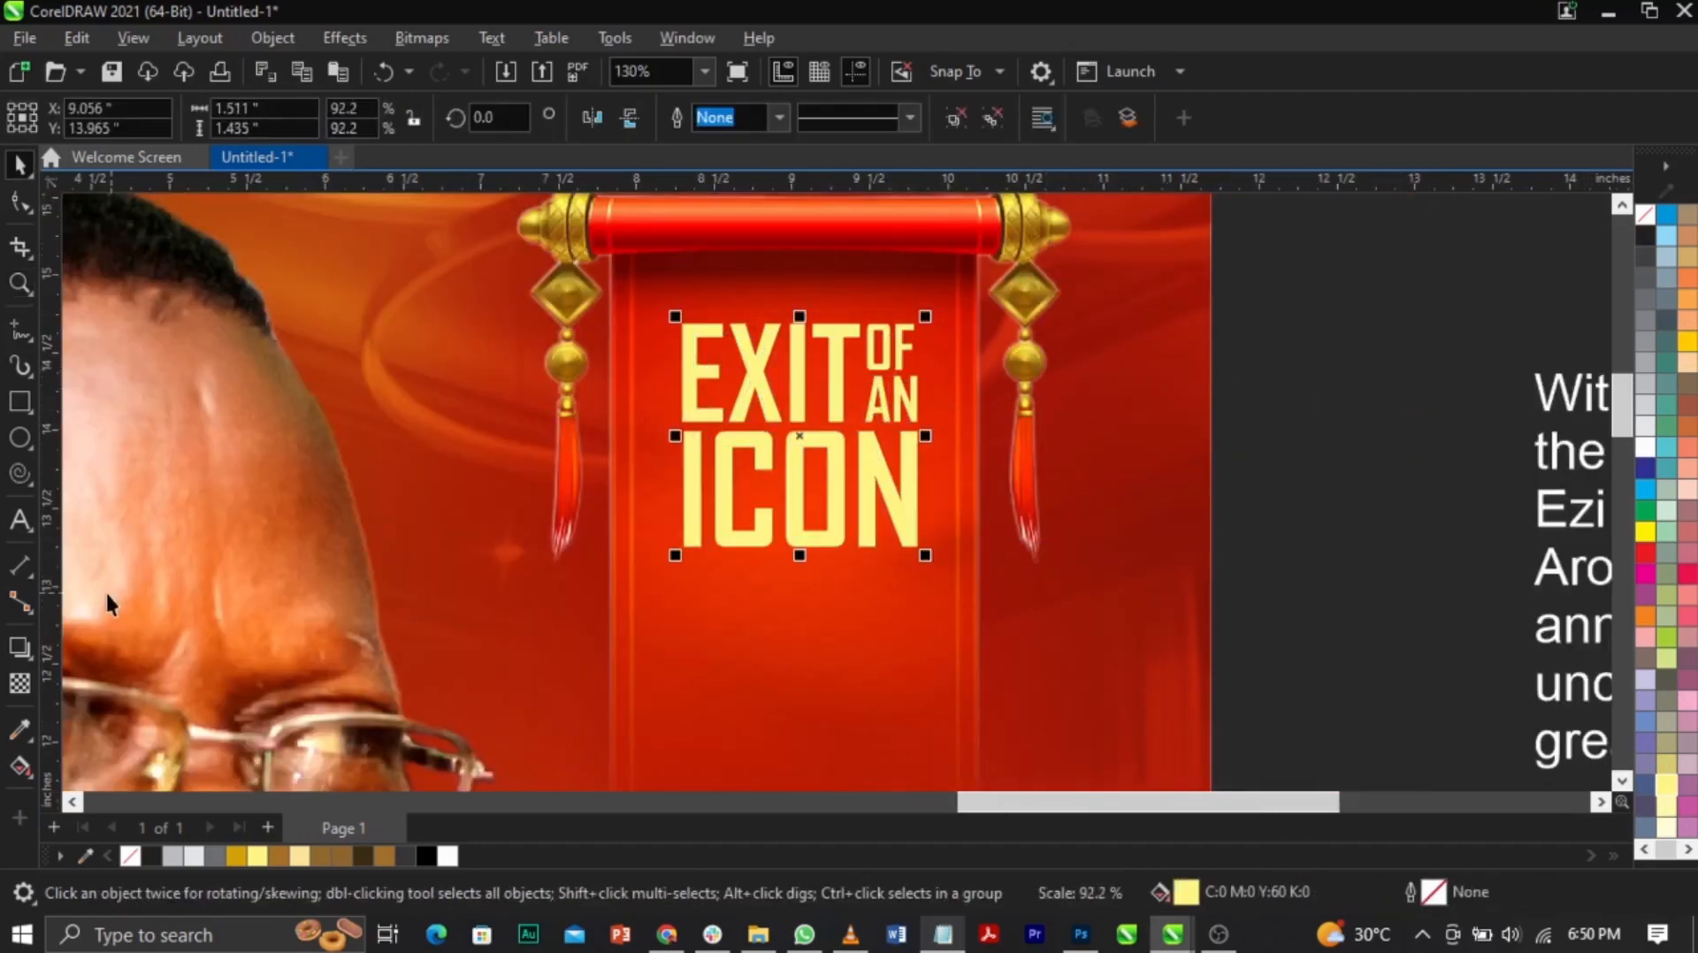
Step: Add a drop shadow to the title with lowered opacity and feathering of 10
click(20, 646)
drag(691, 373, 917, 426)
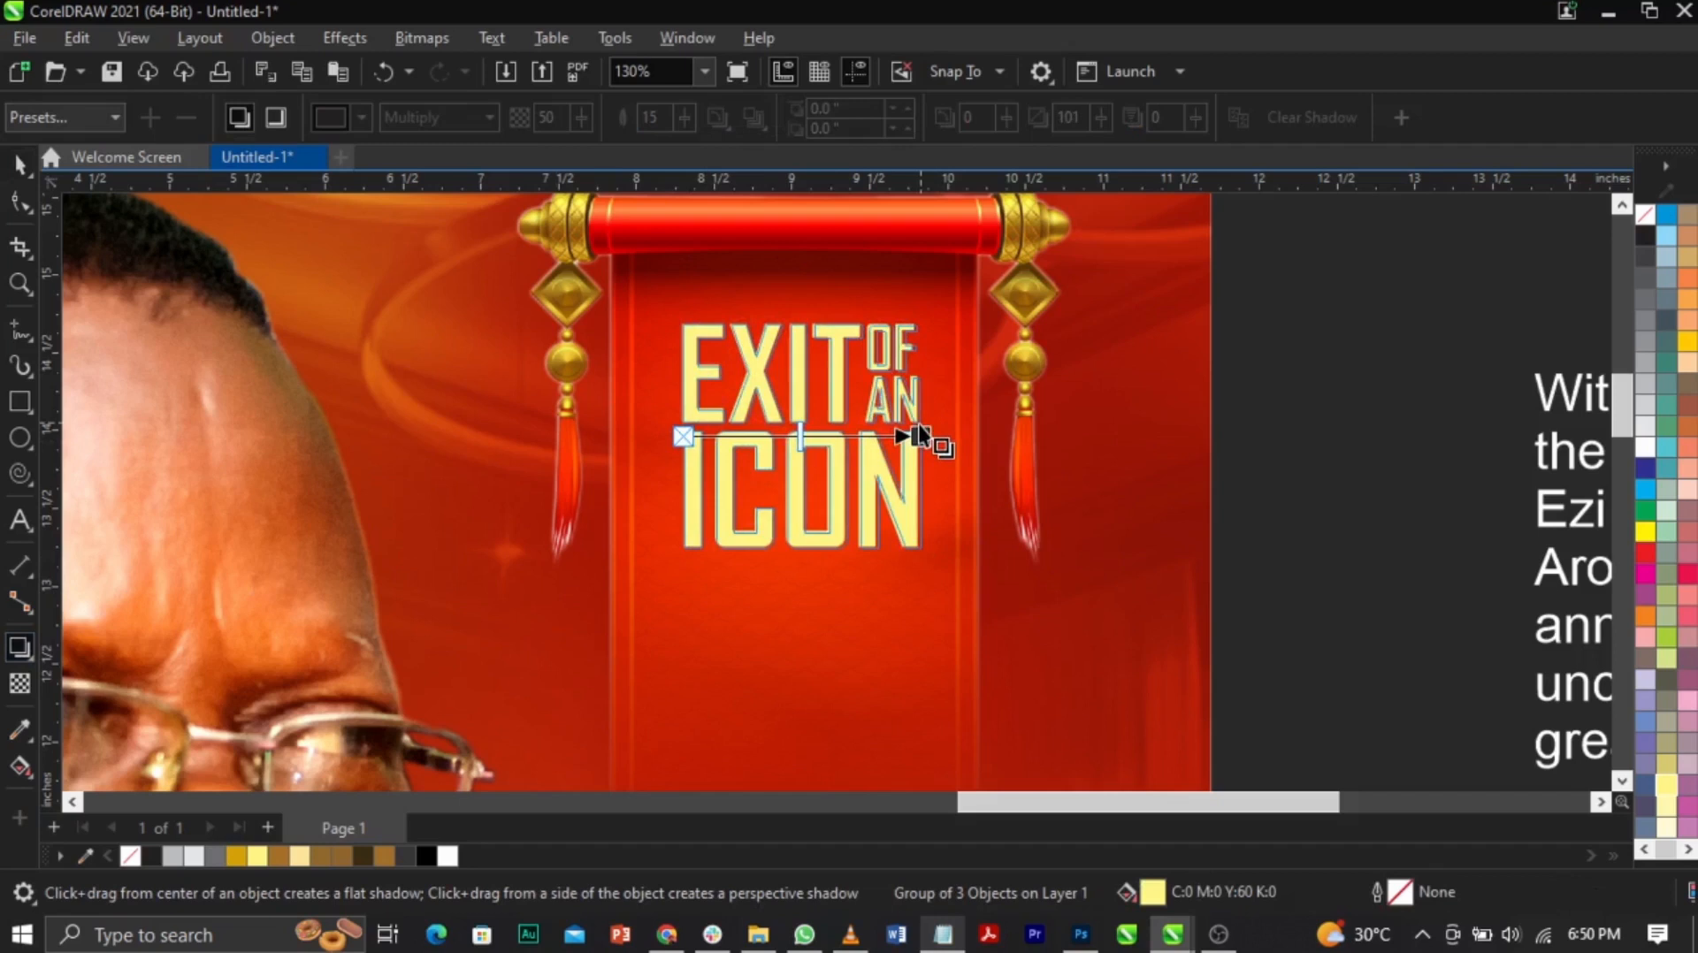
drag(800, 435, 745, 442)
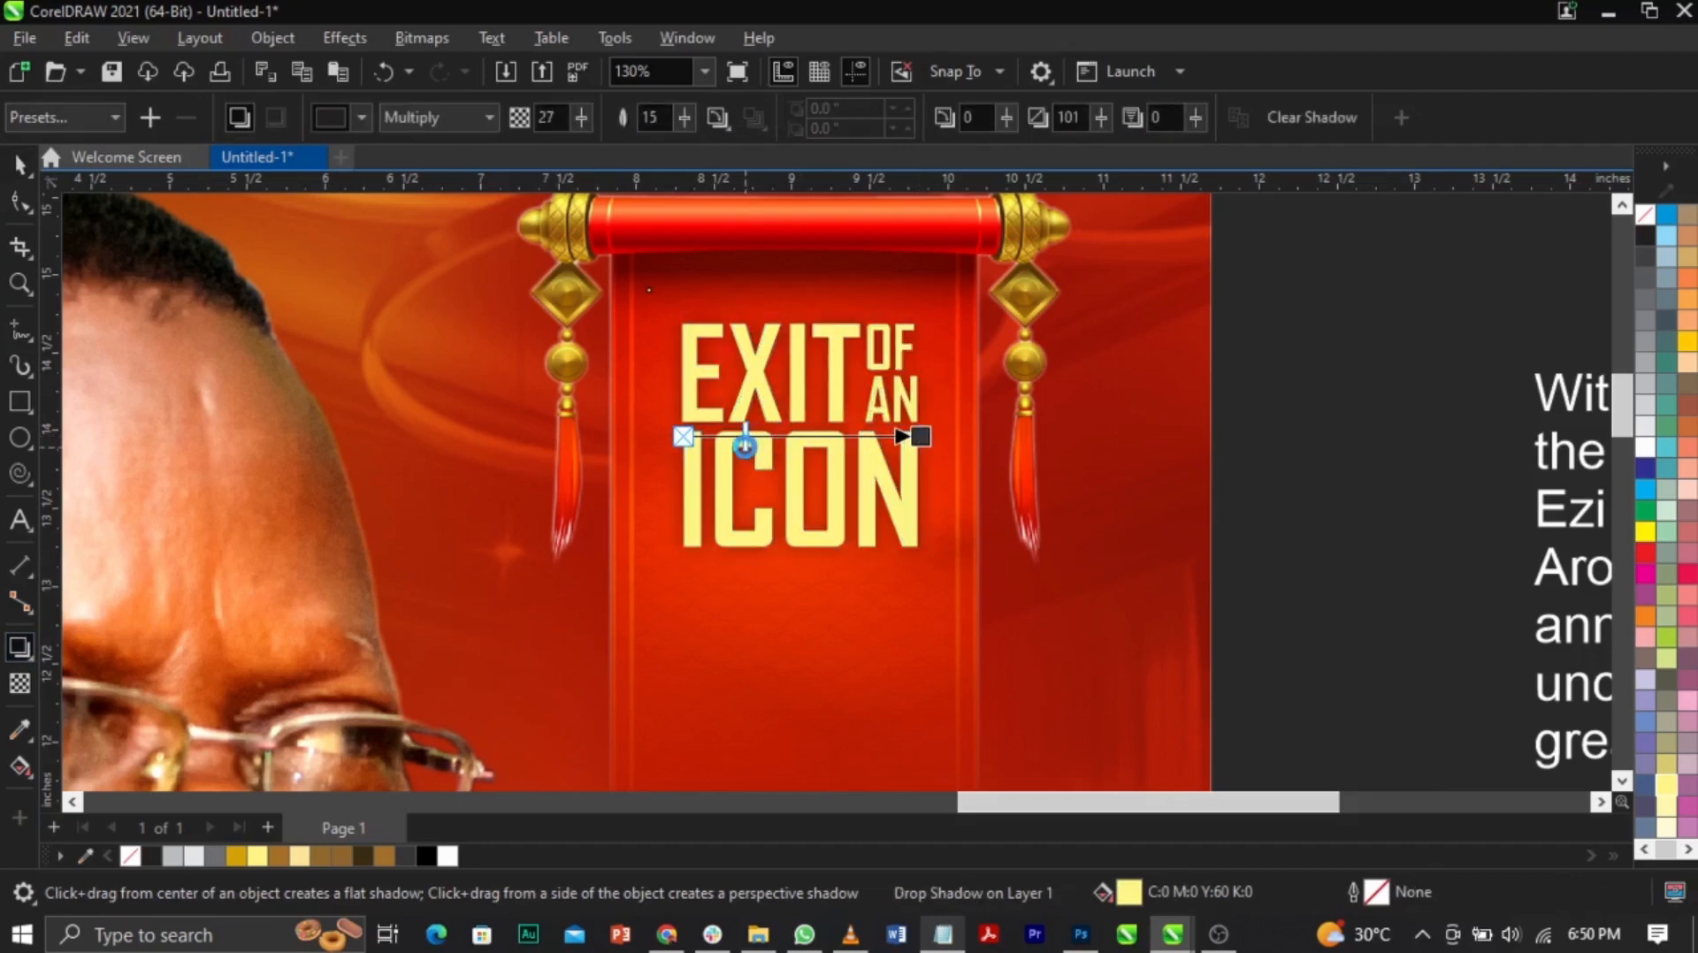
text(1)
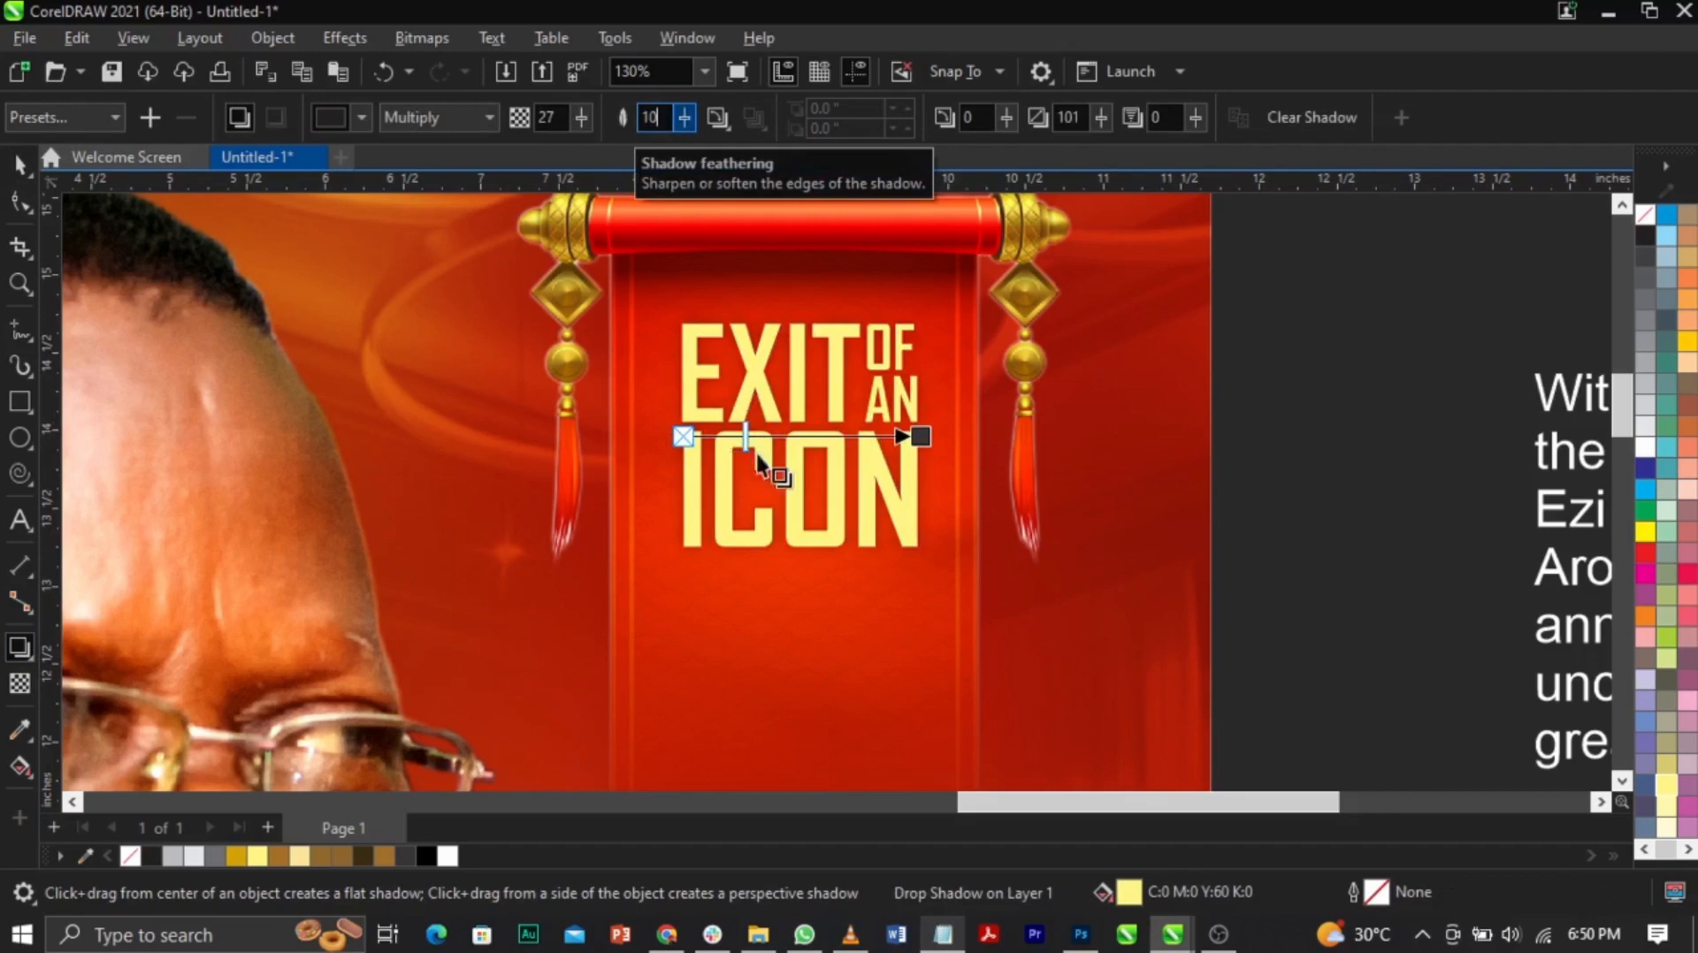
text(0)
key(Return)
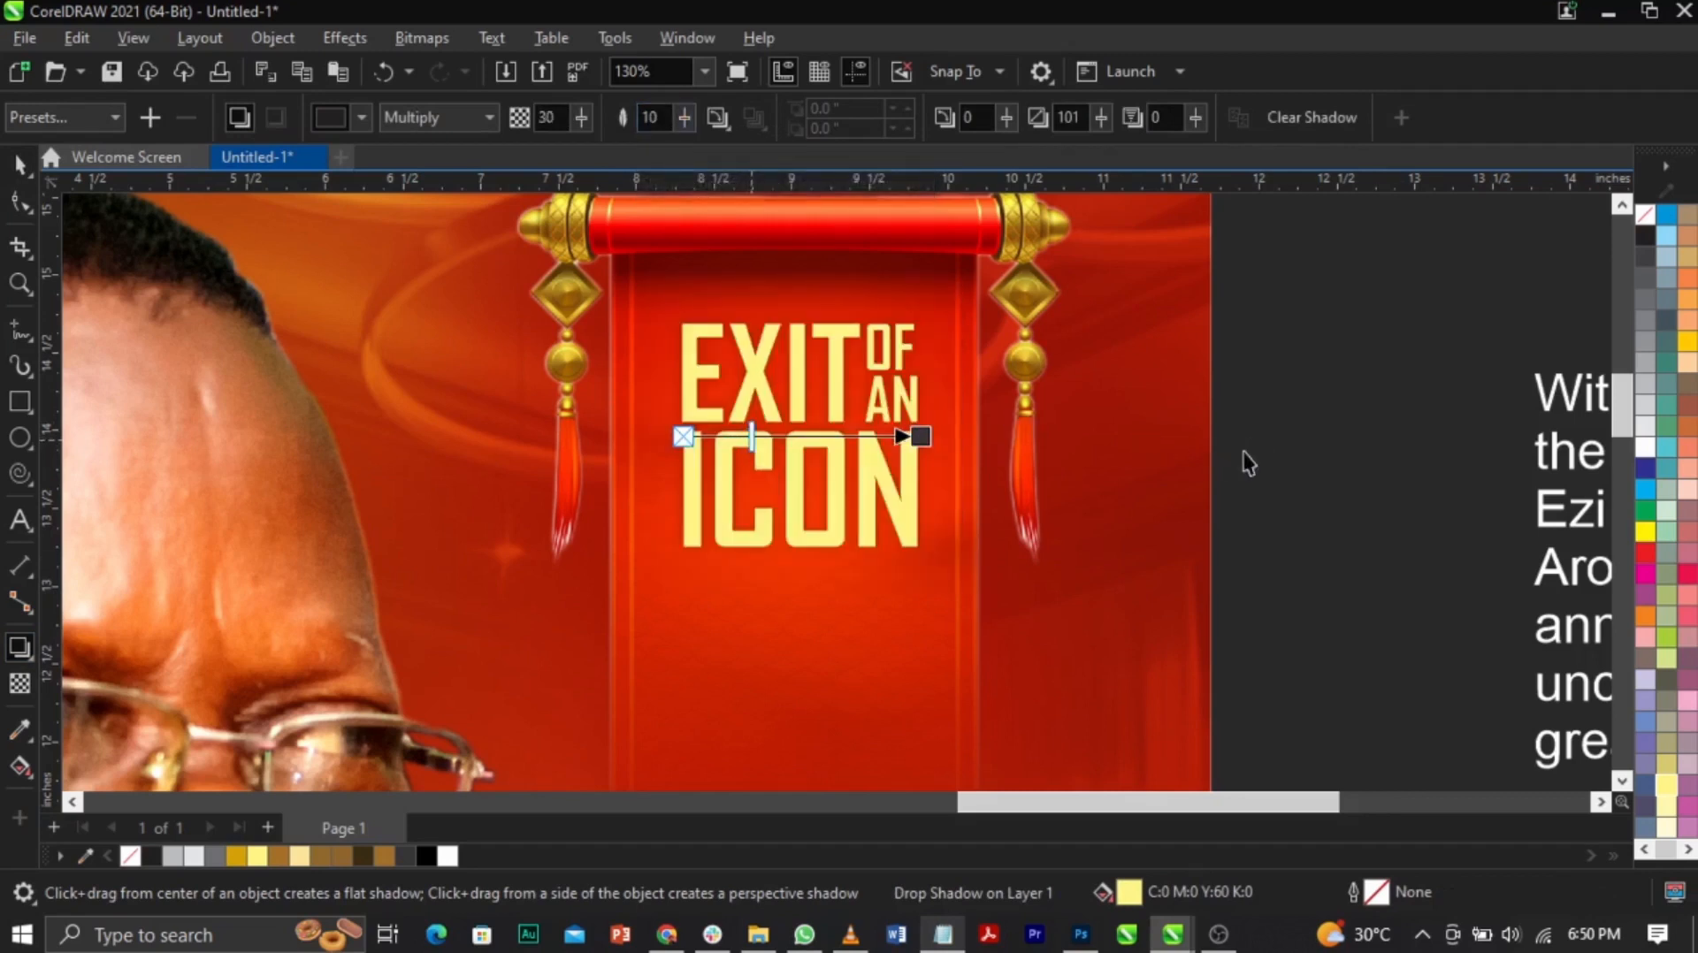
key(space)
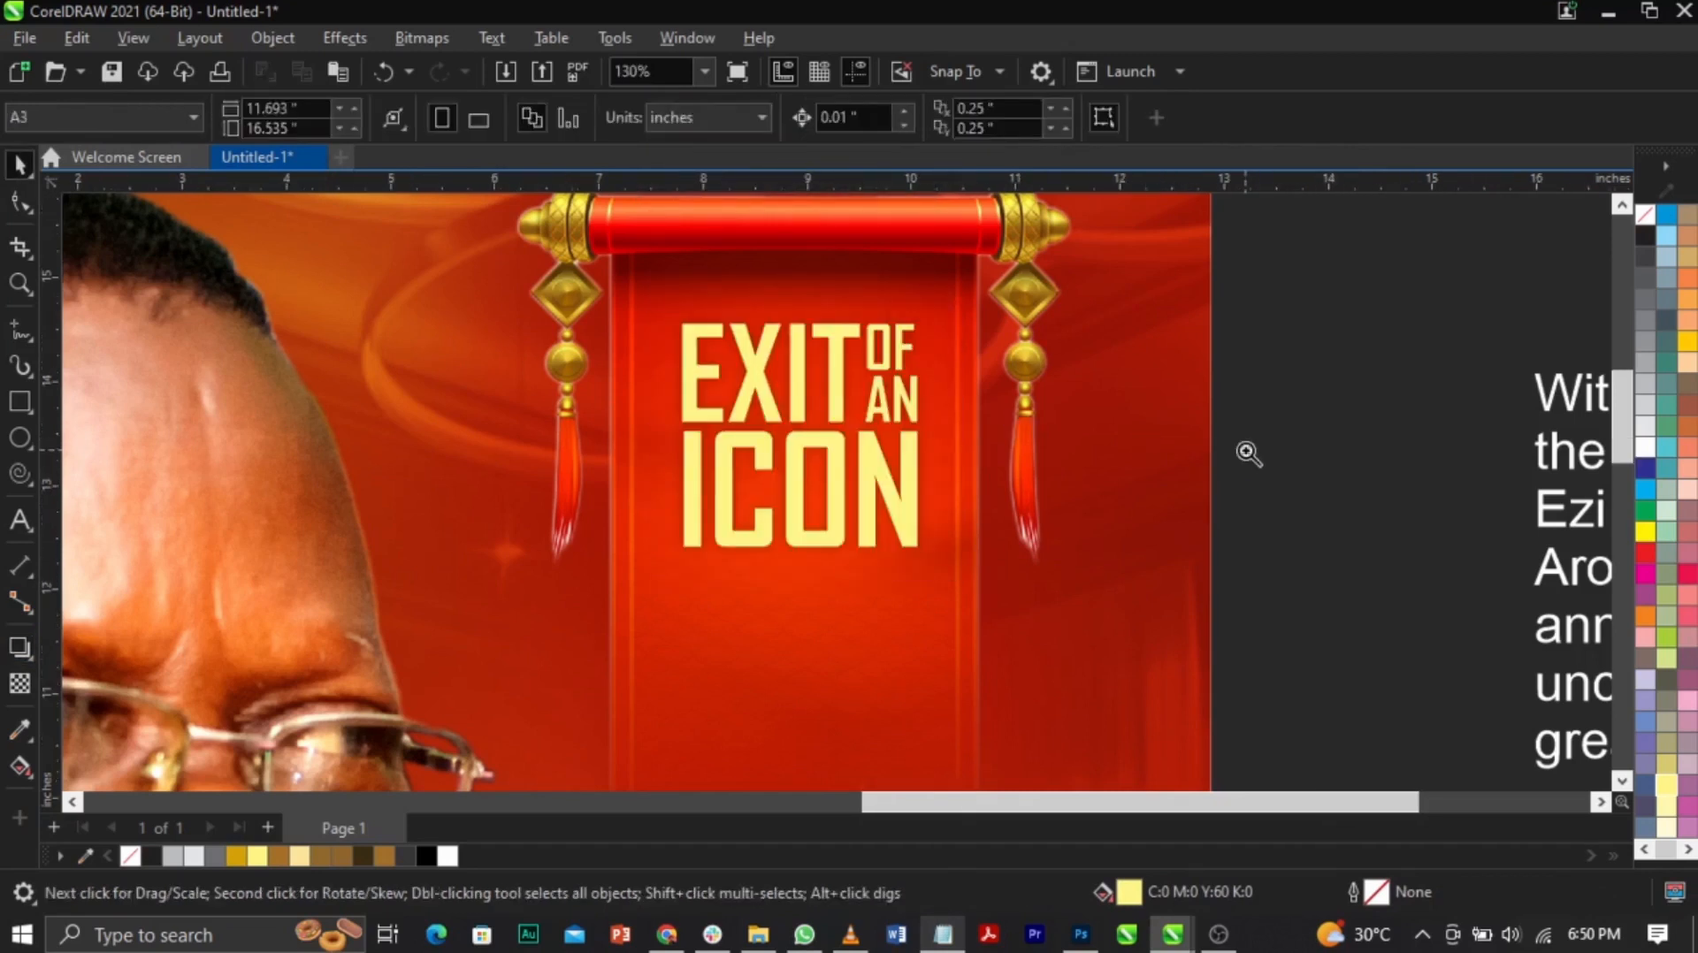
key(z)
scroll(1247, 454, down, 5)
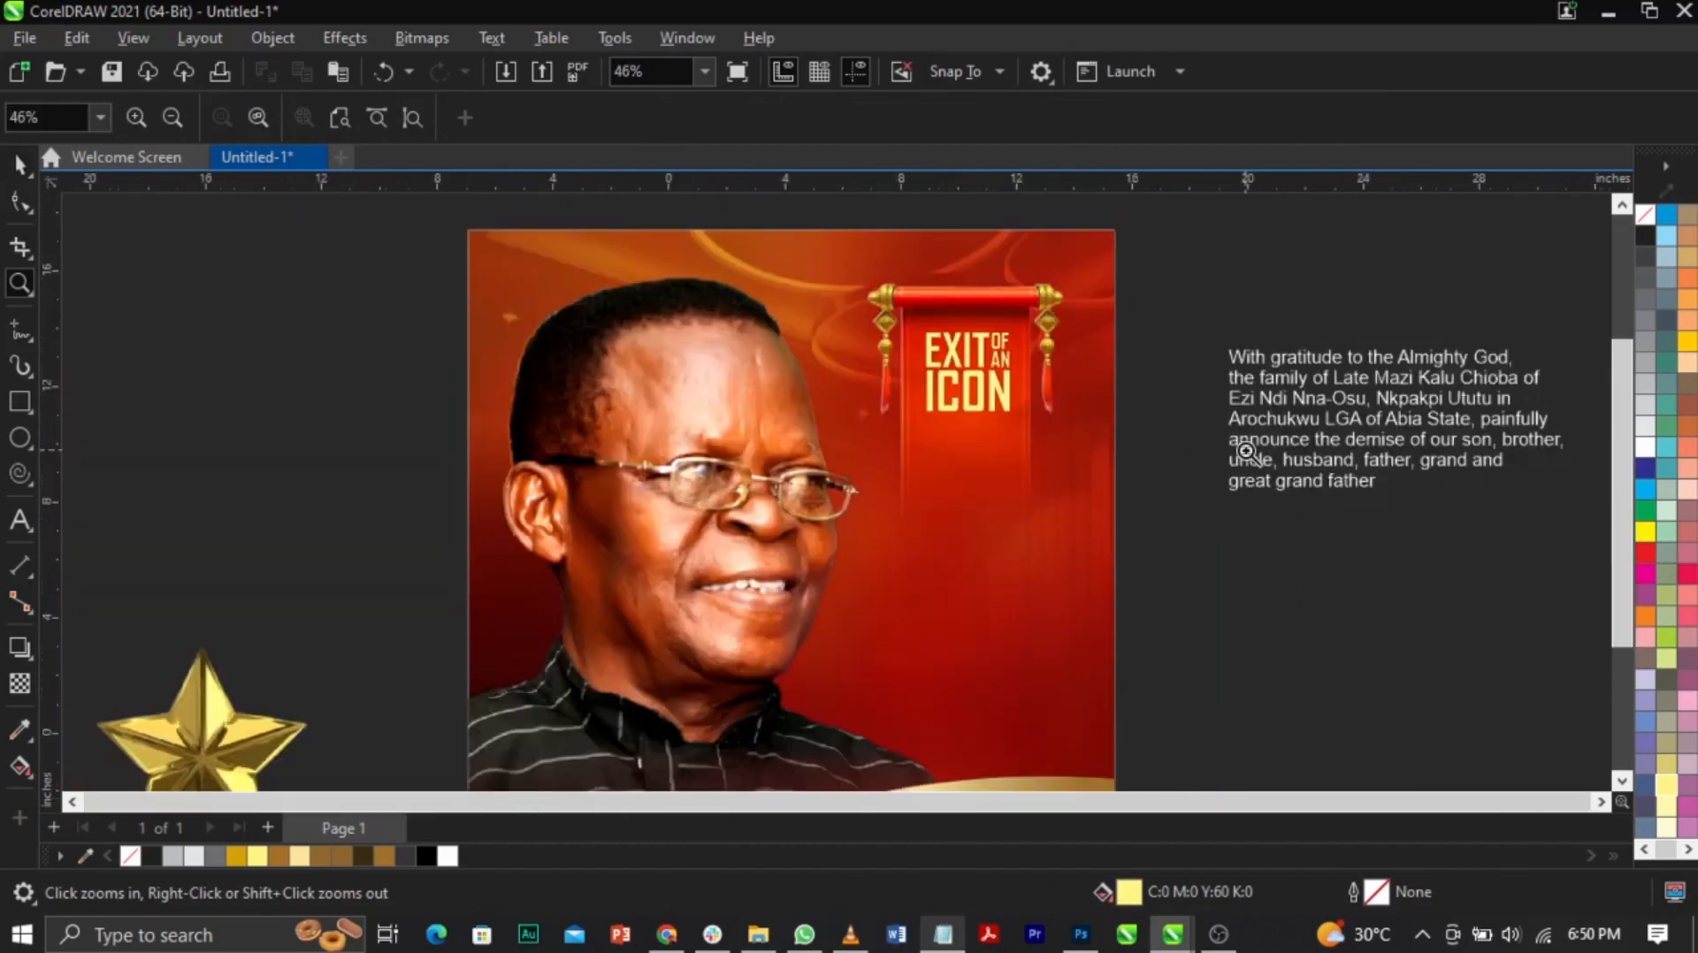
key(shift+F4)
key(space)
key(z)
drag(645, 239, 1023, 746)
key(space)
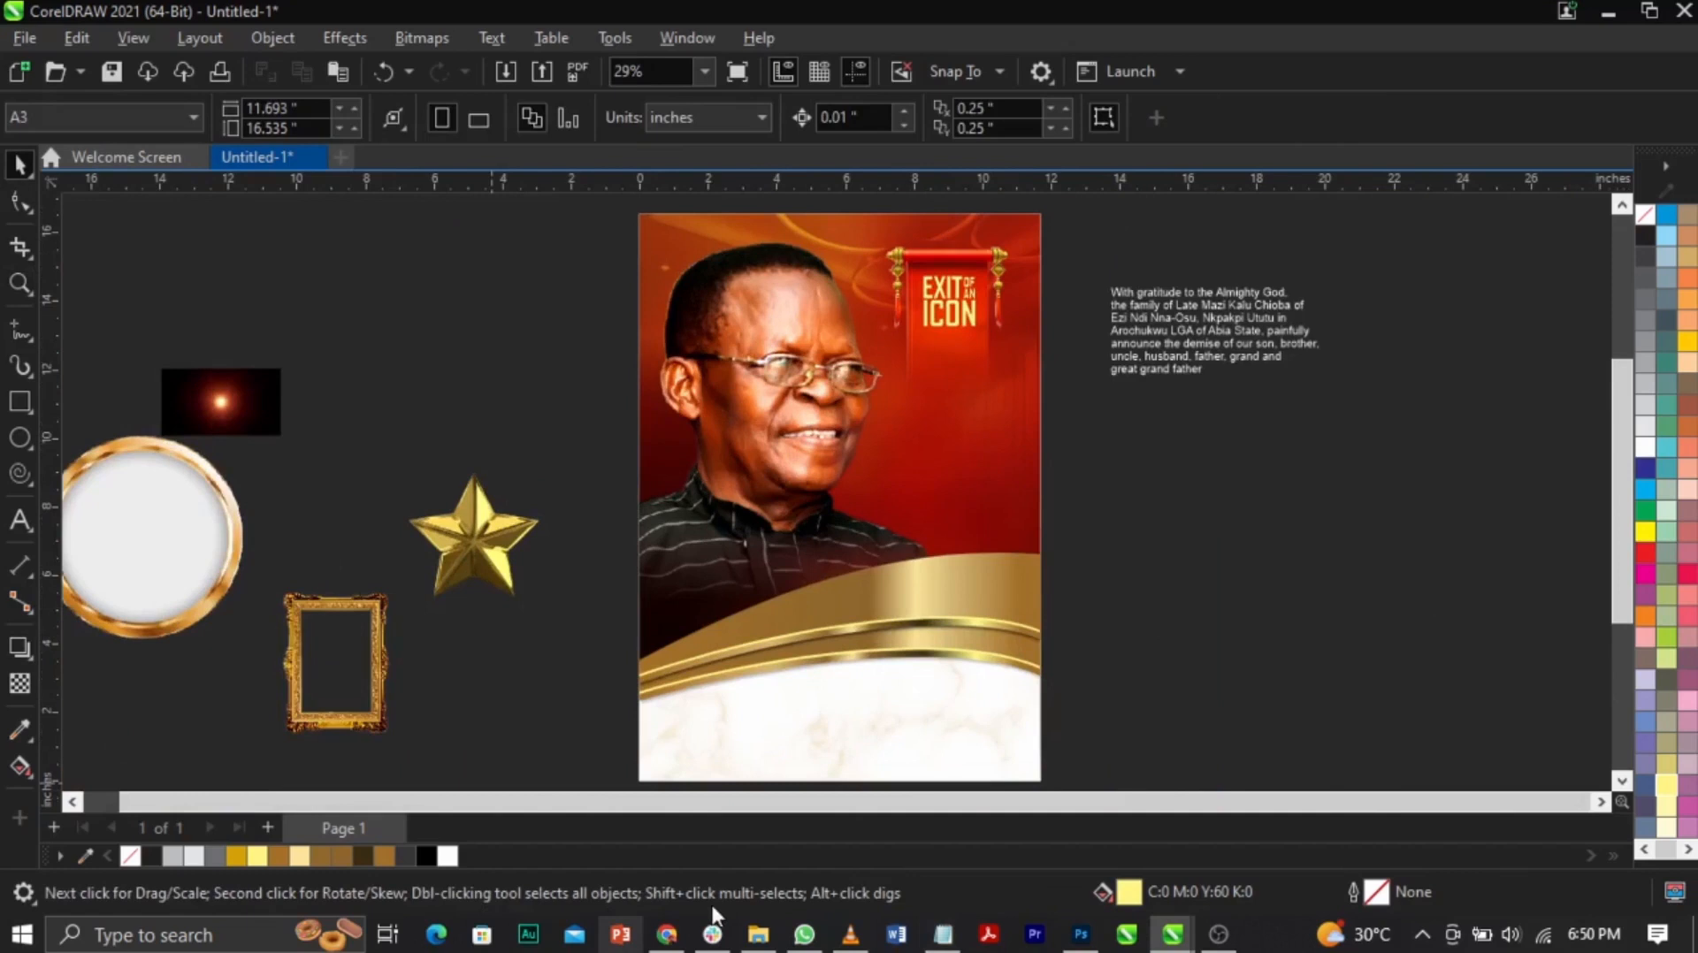
click(758, 934)
click(757, 934)
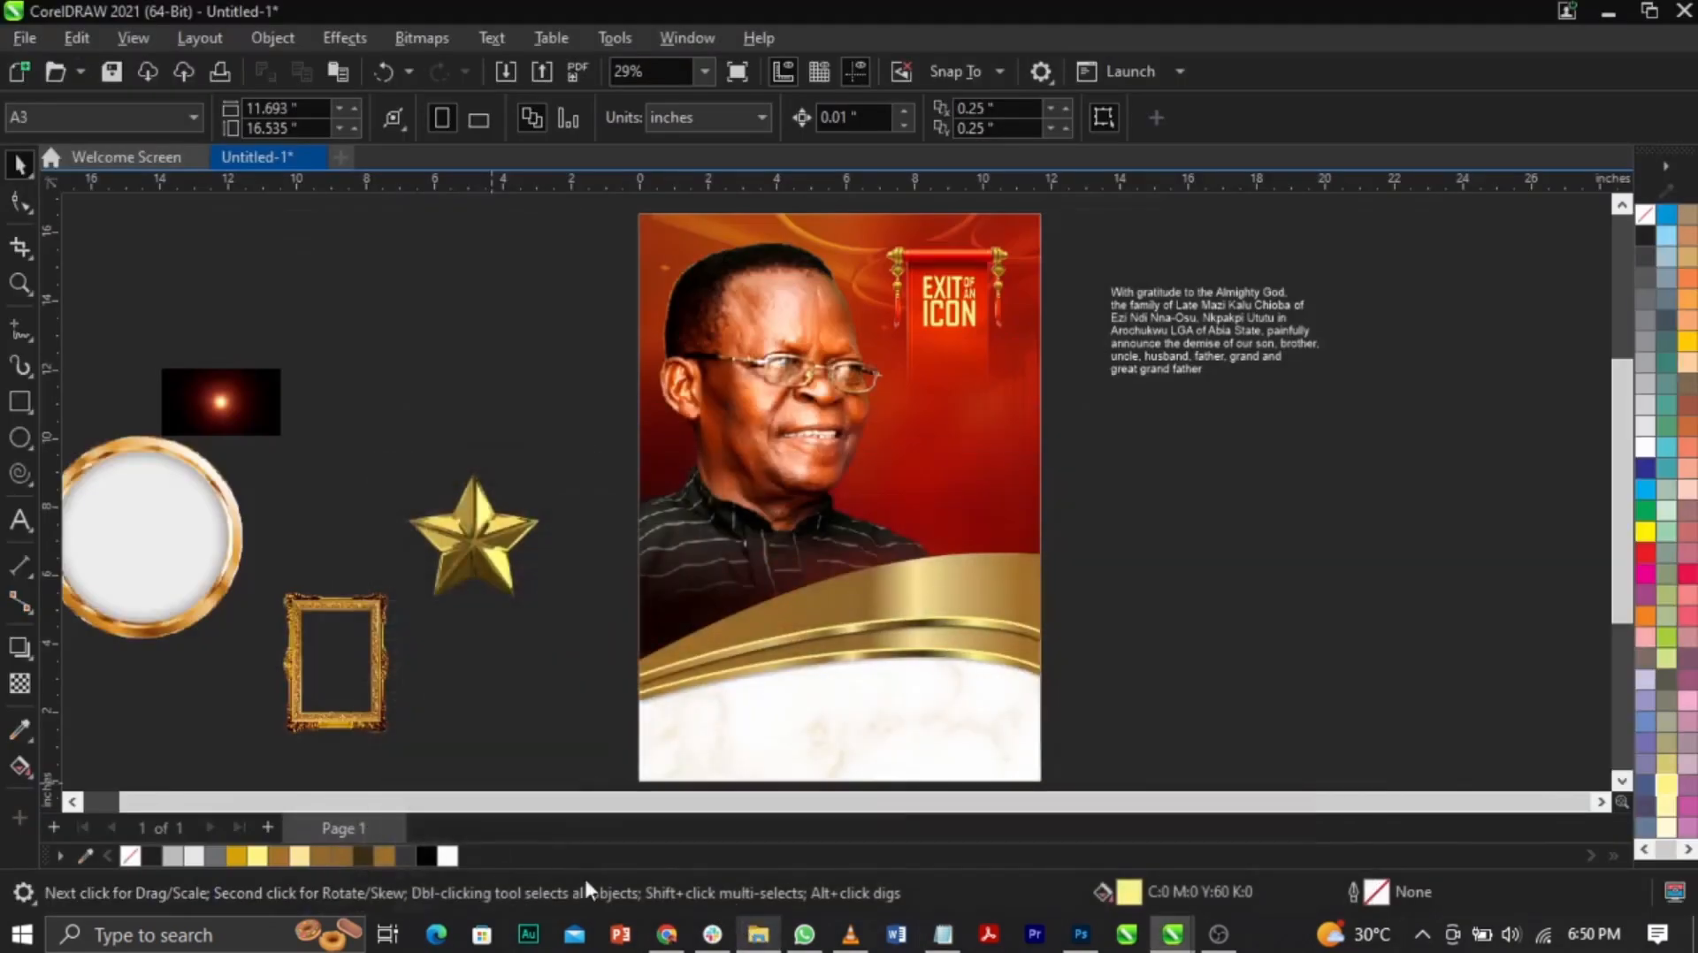
Step: Open the Pinterest site in a new Chrome tab through a web search
click(669, 937)
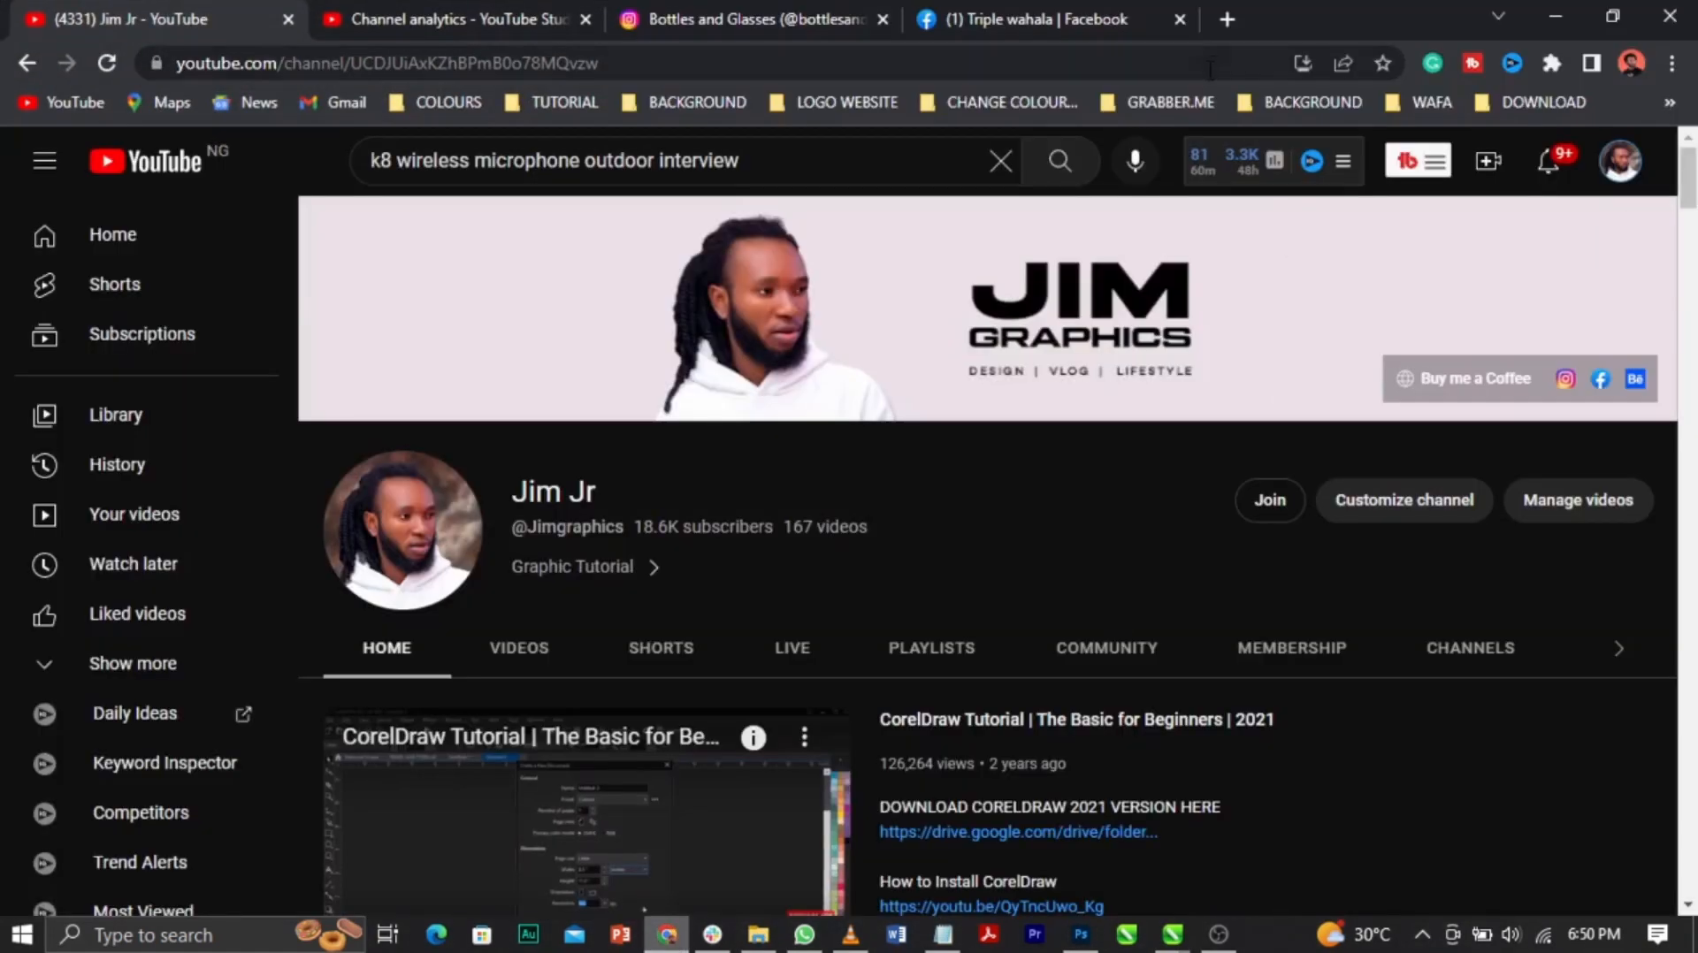
click(1228, 20)
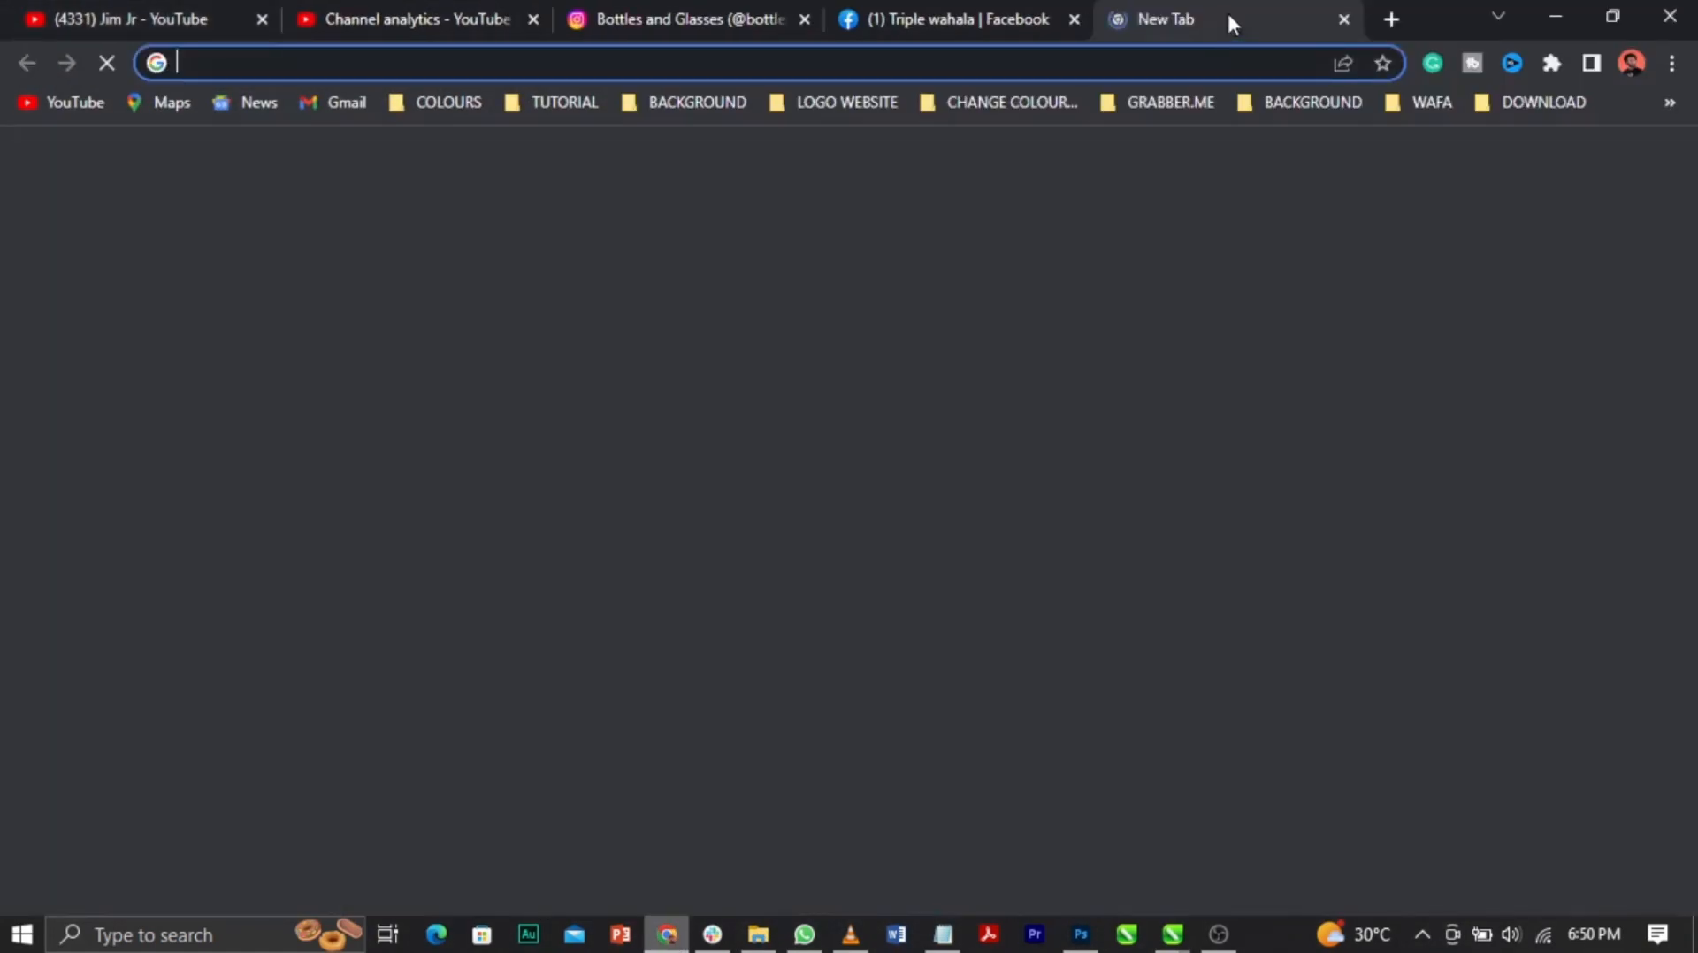
text(print)
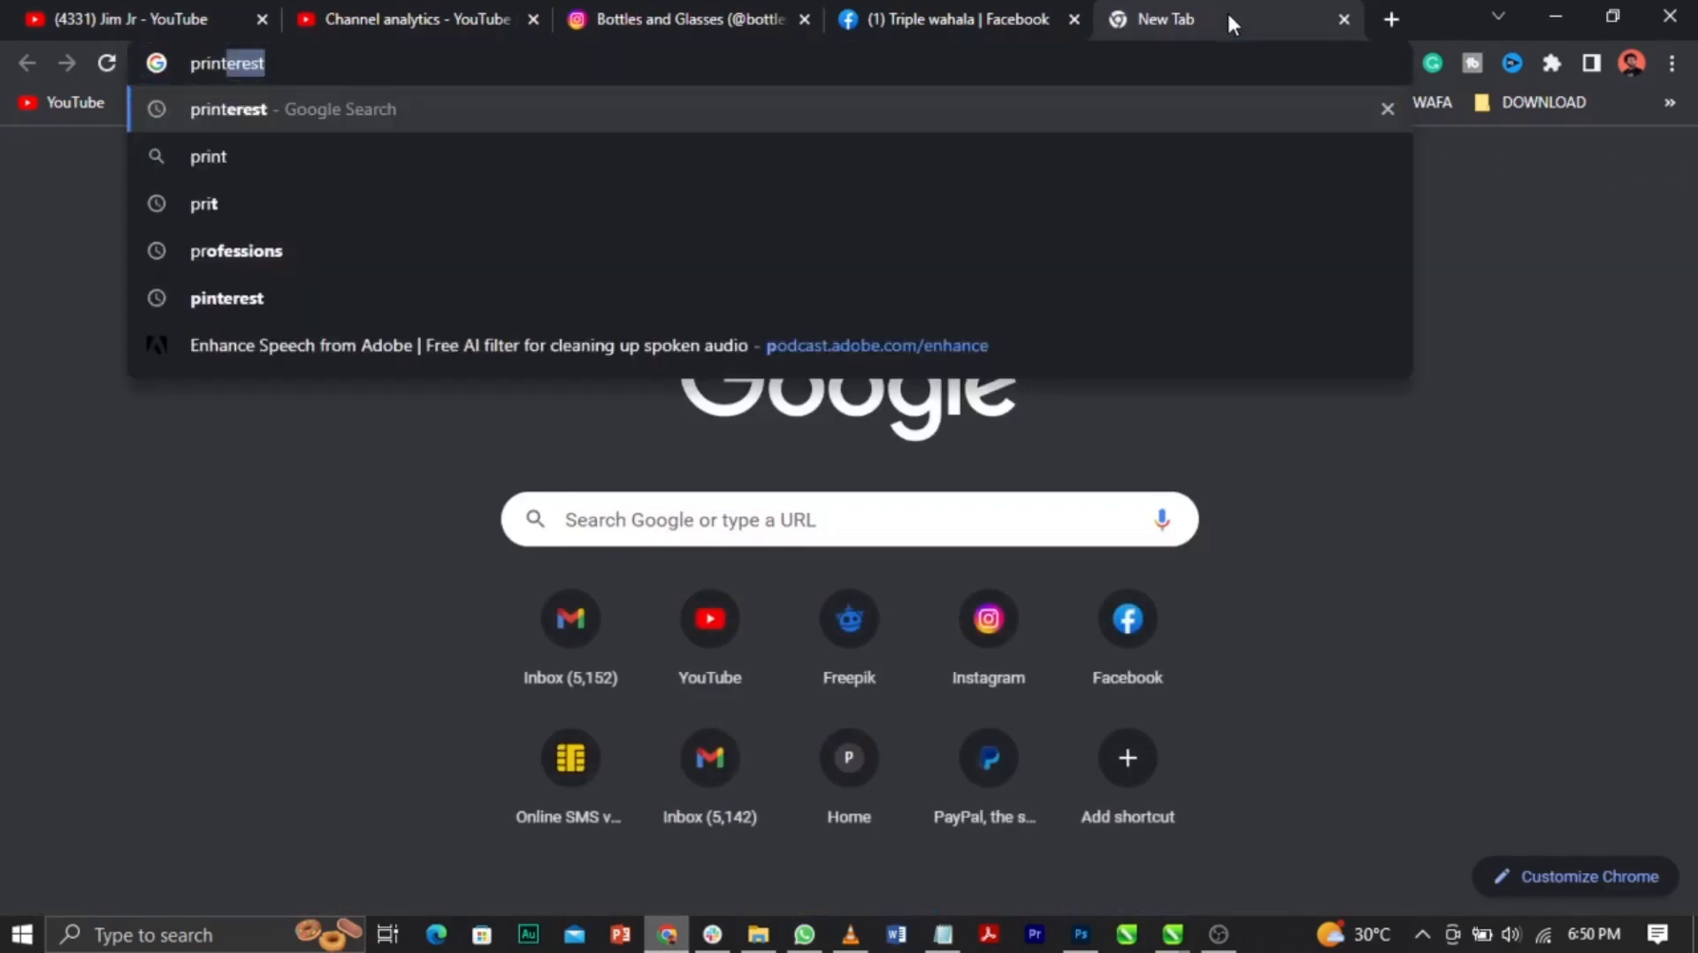
key(Return)
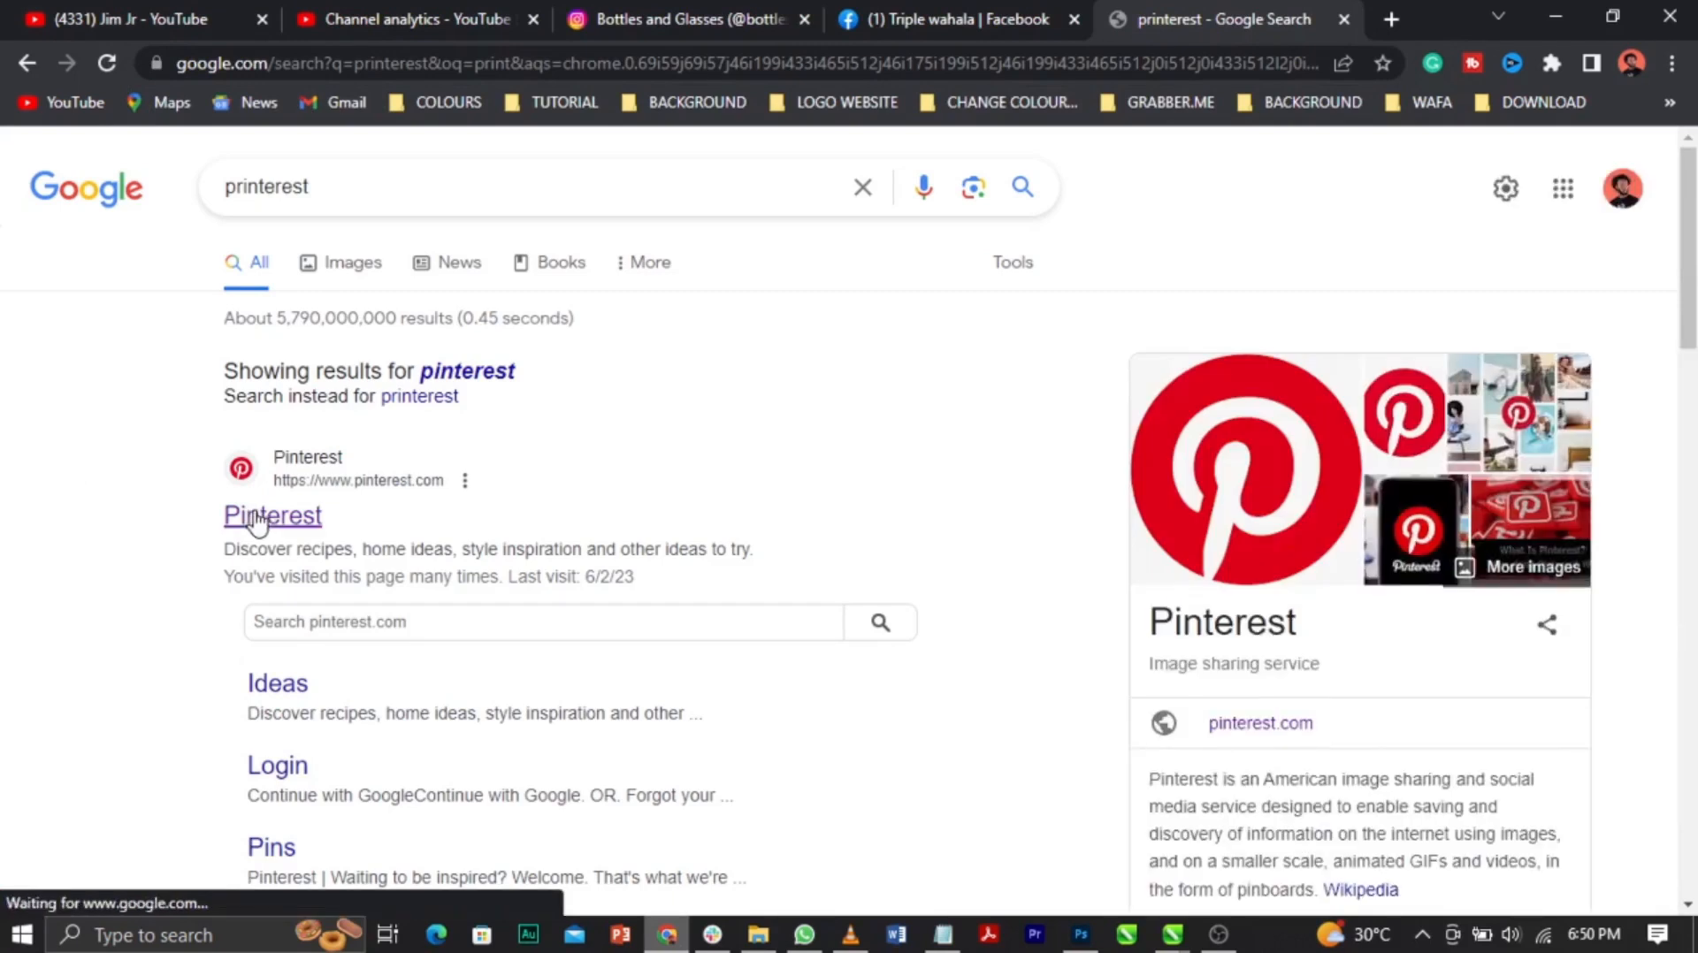
click(1555, 16)
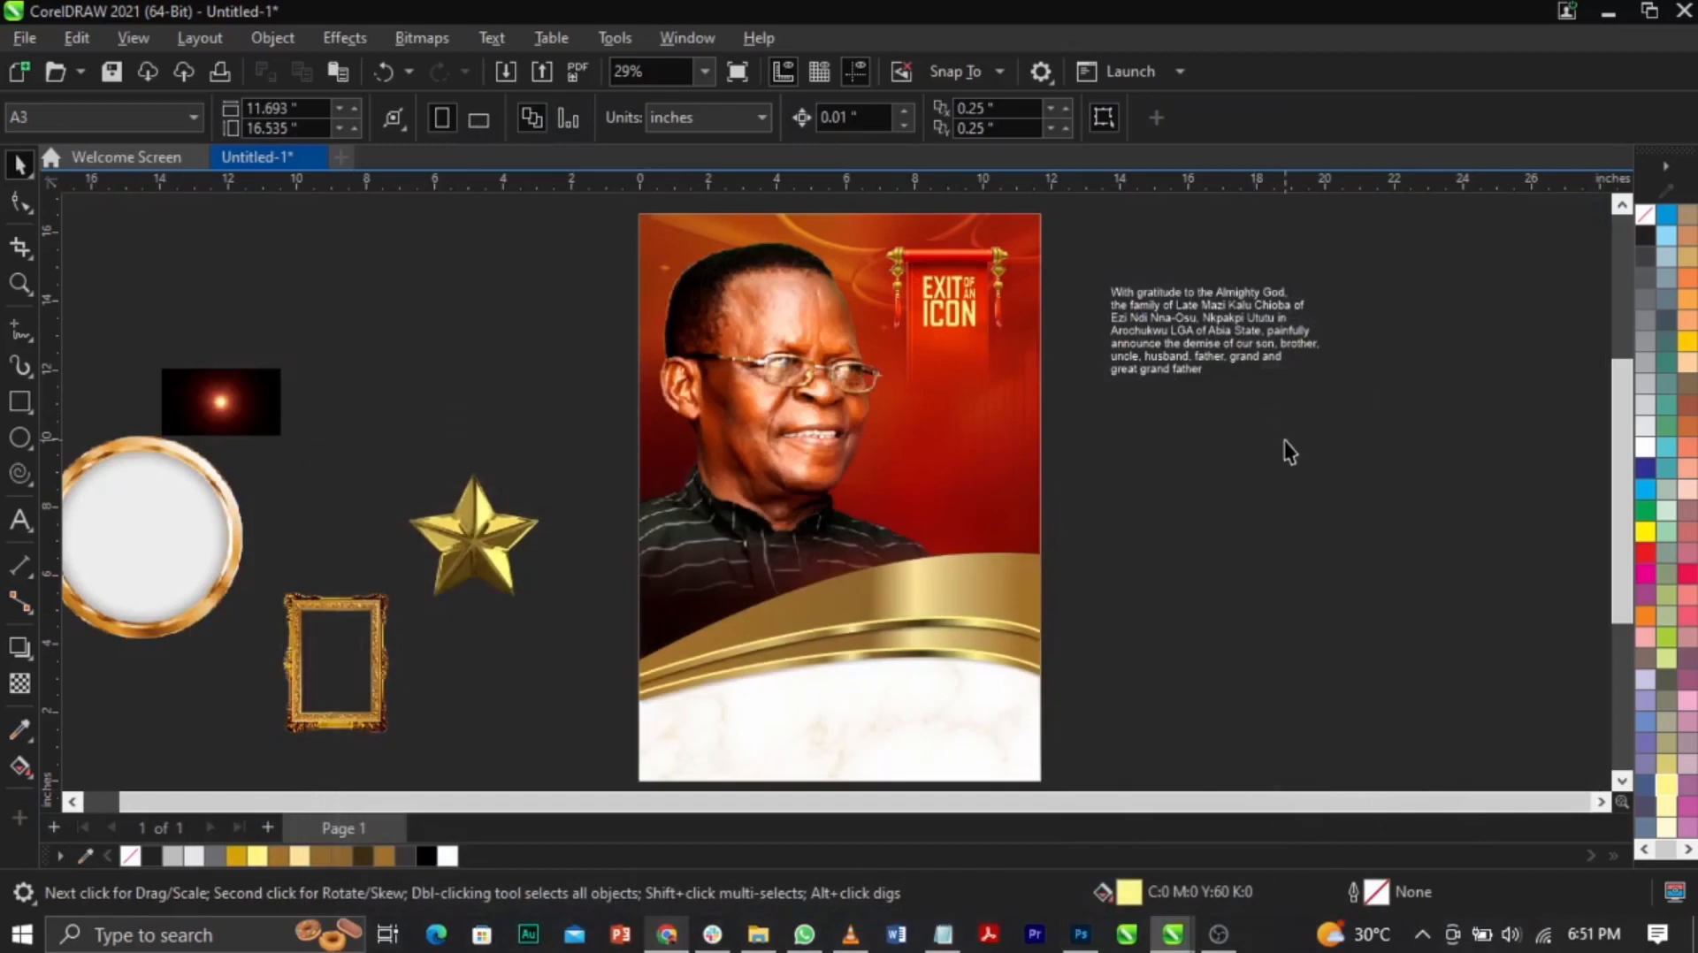
Step: Shrink the gratitude paragraph to about two-thirds and set it in Campton Book
click(1149, 364)
drag(1103, 379, 939, 427)
key(z)
drag(564, 332, 1138, 487)
key(space)
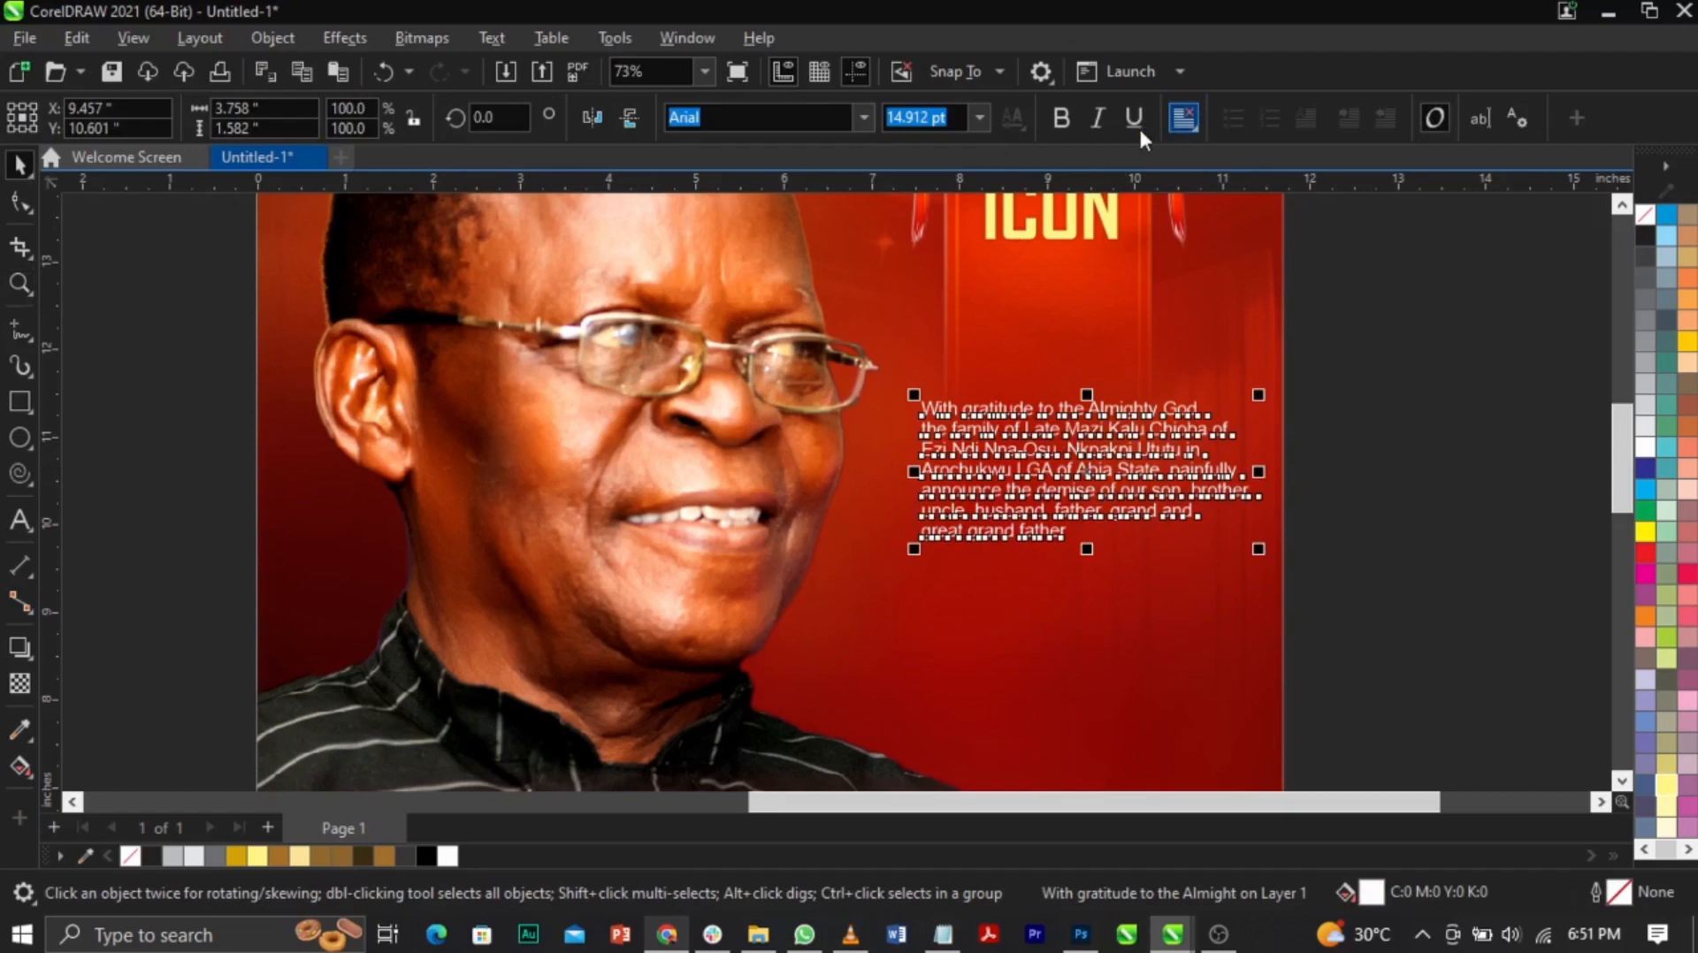
text(Campton Book)
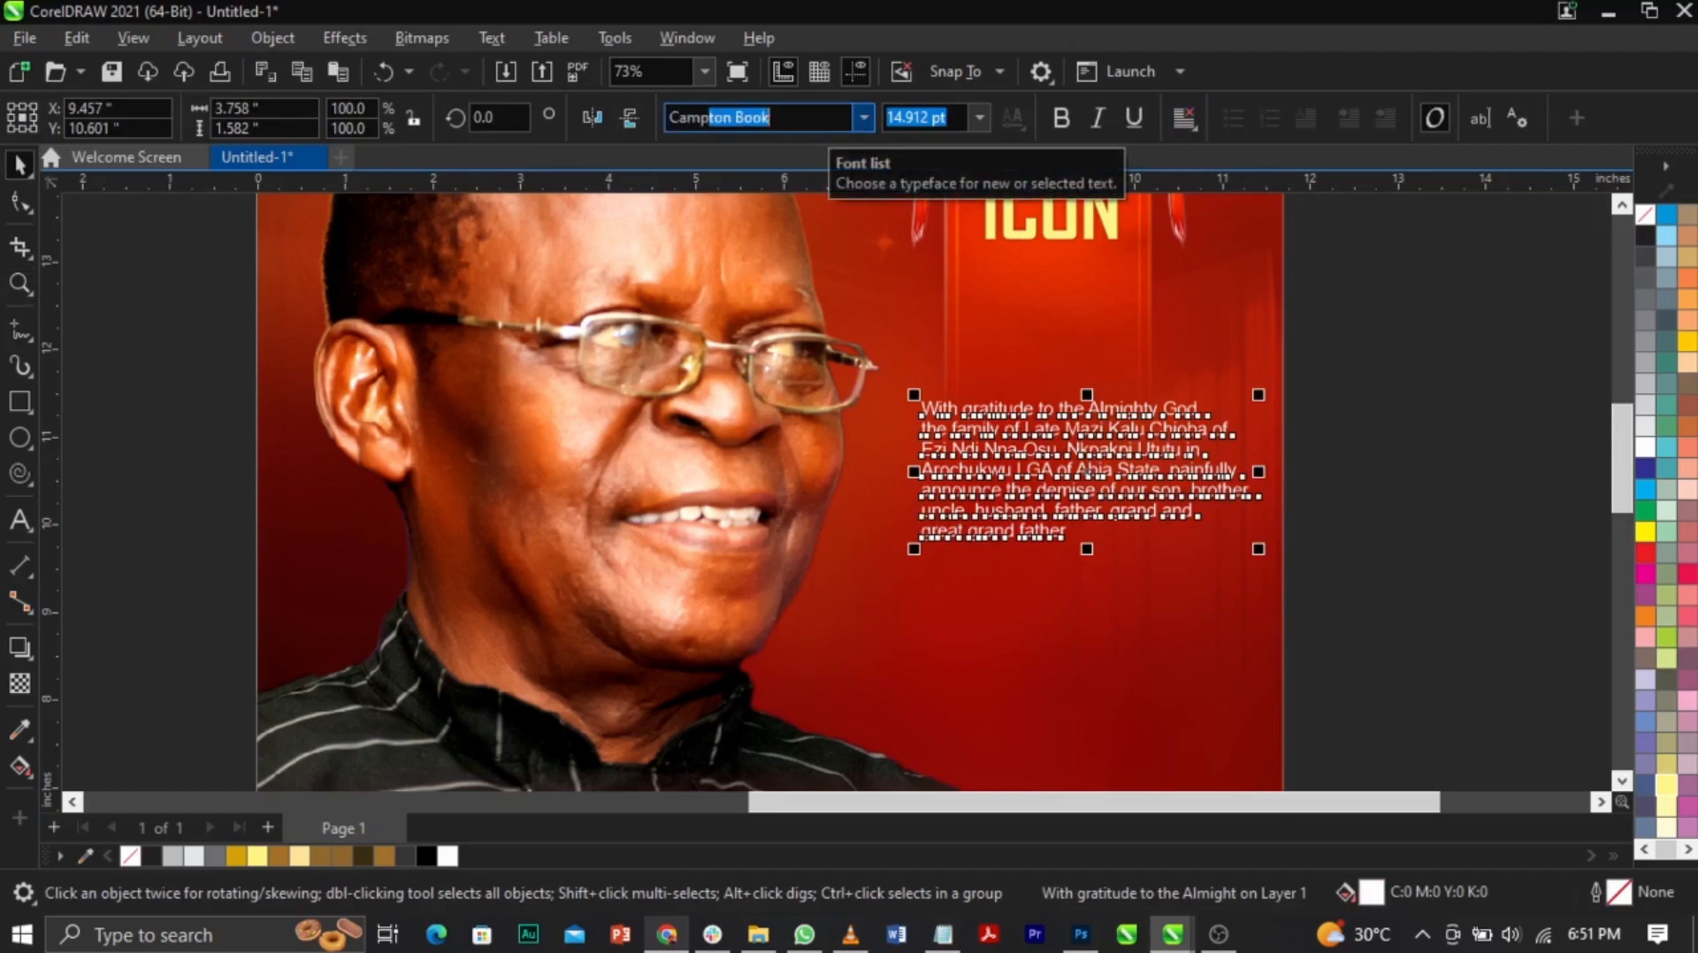
key(Return)
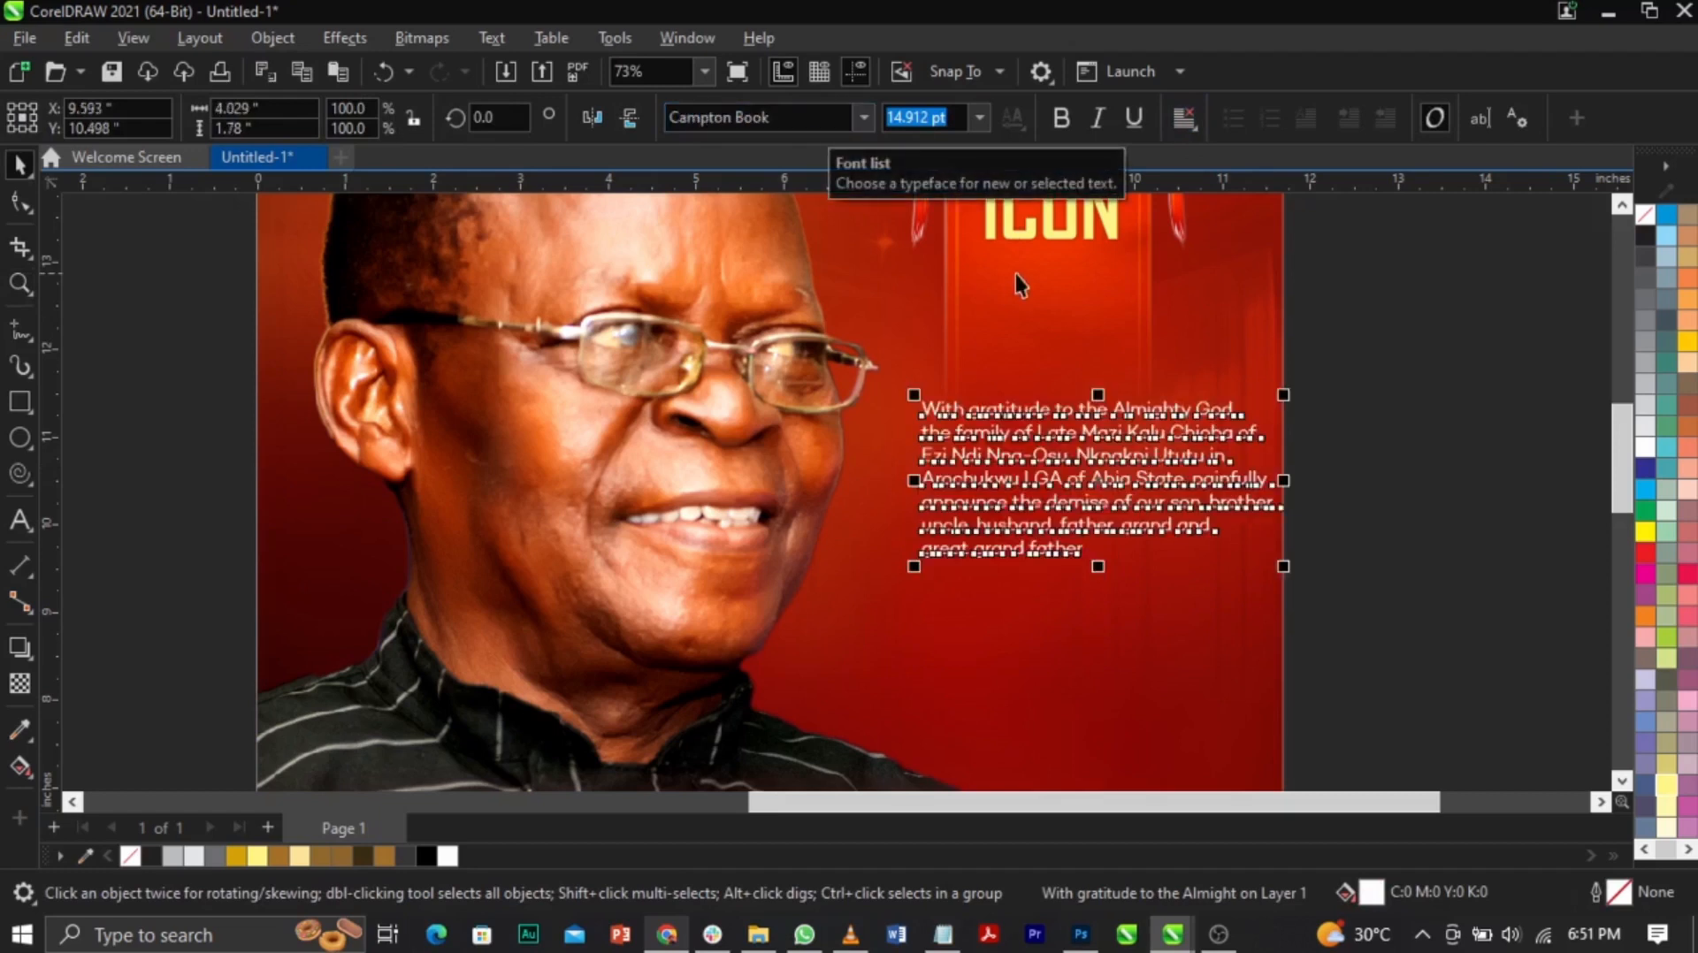
Step: Right-align the gratitude paragraph and fine-tune its size and position under the banner
drag(1283, 567, 1241, 570)
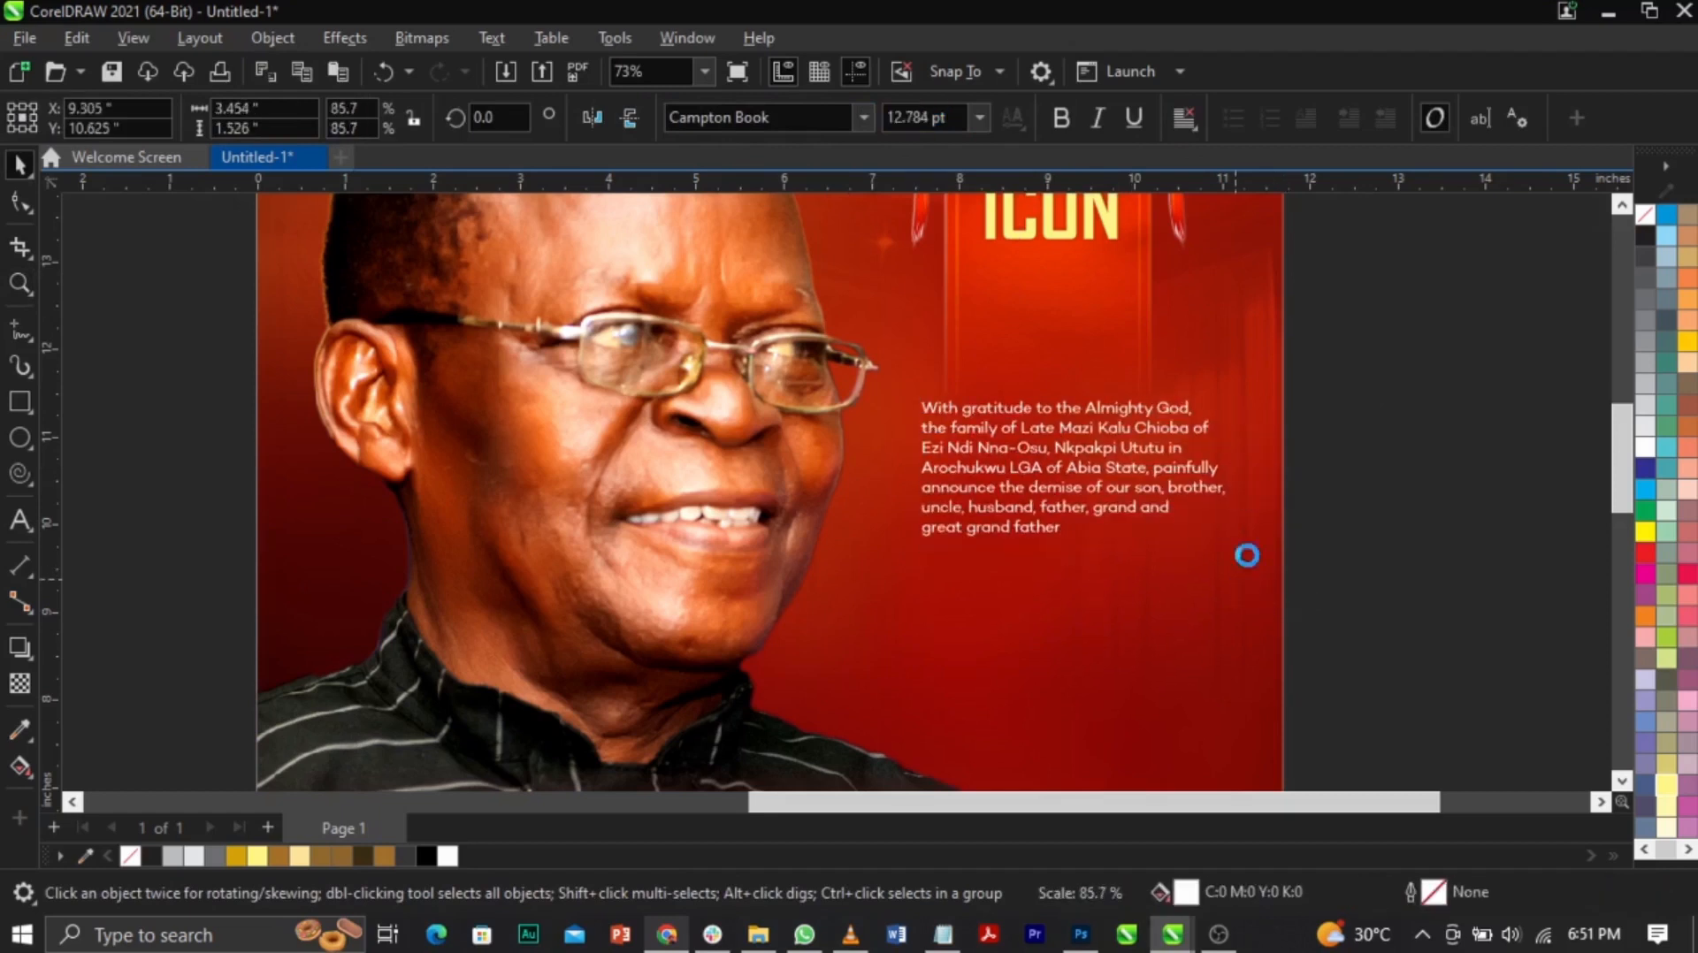
click(1183, 118)
click(1260, 230)
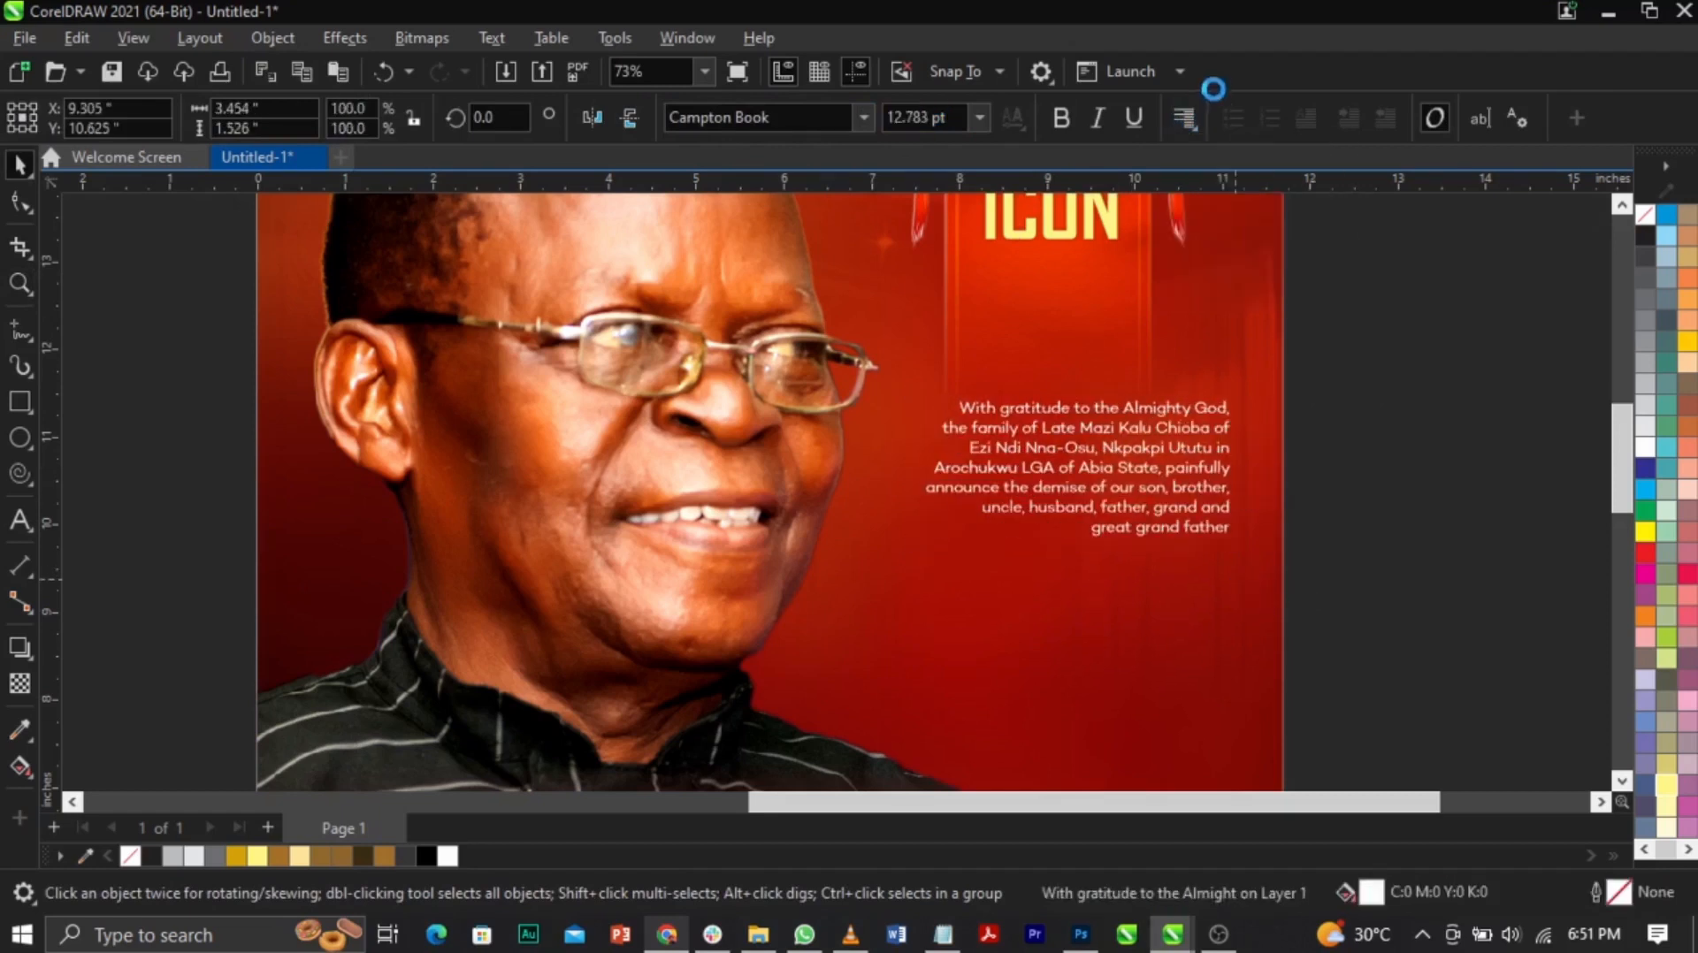
mouse_move(1153, 453)
mouse_down()
mouse_move(1117, 465)
mouse_move(1122, 451)
mouse_up()
drag(1218, 544, 1233, 568)
click(1343, 517)
key(F2)
key(shift+F4)
key(F2)
drag(477, 261, 1159, 651)
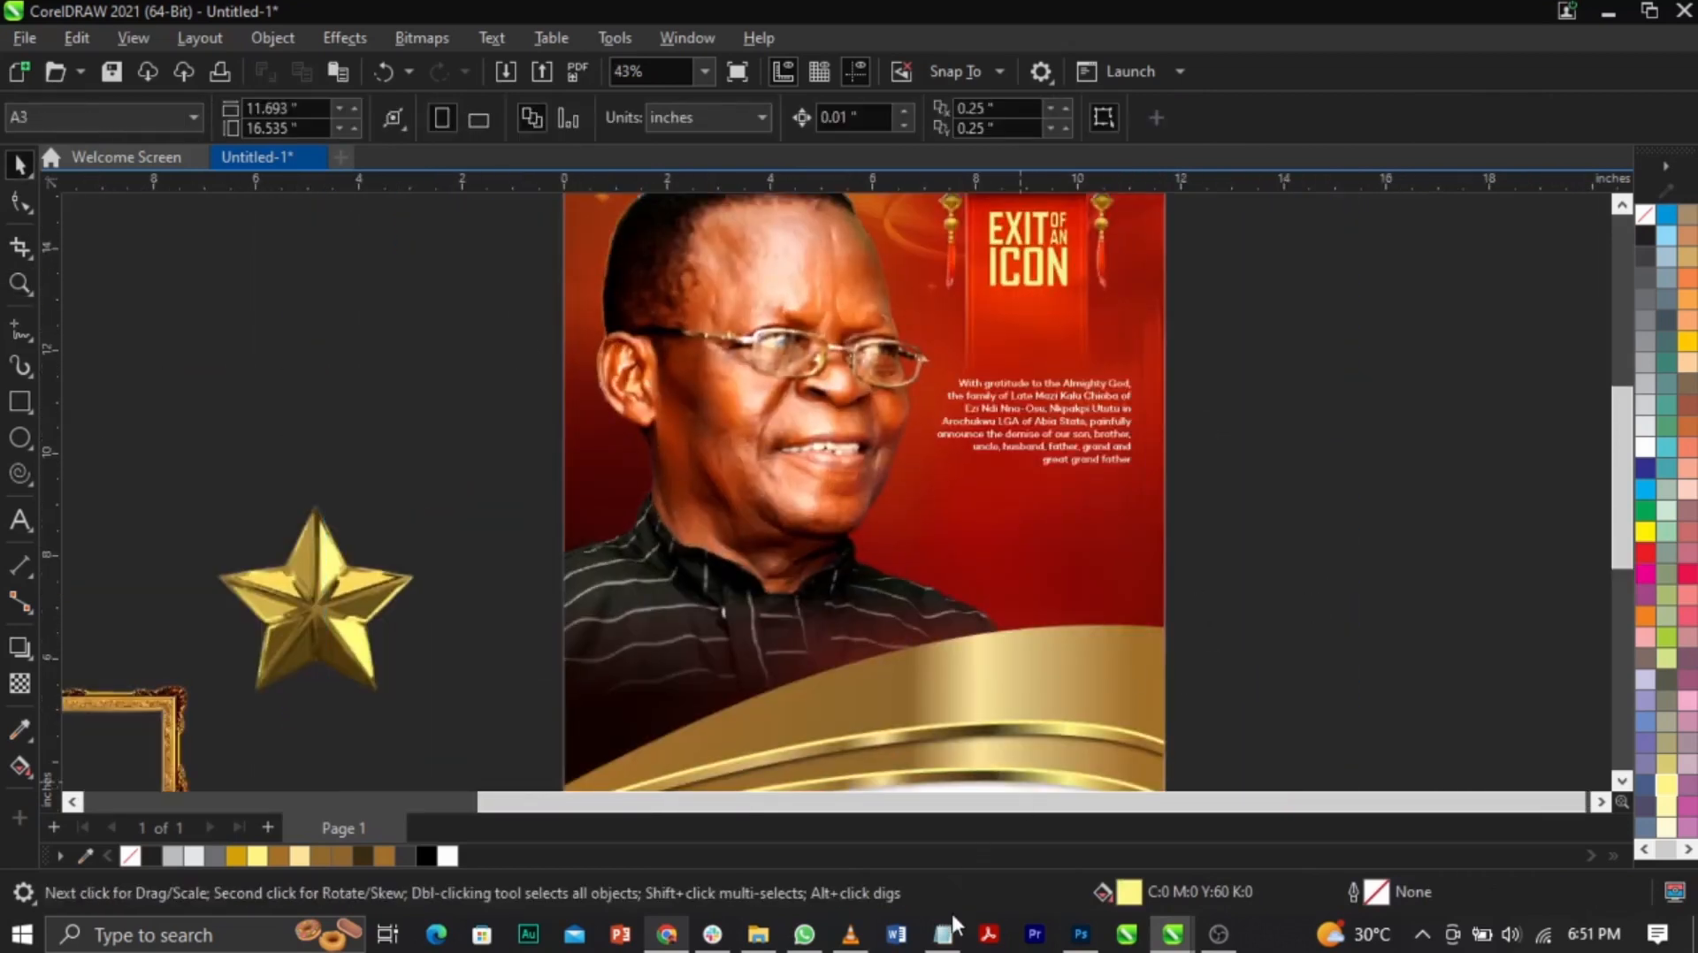
Step: Copy the title and name lines from the Notepad notes and paste them as poster text
click(946, 926)
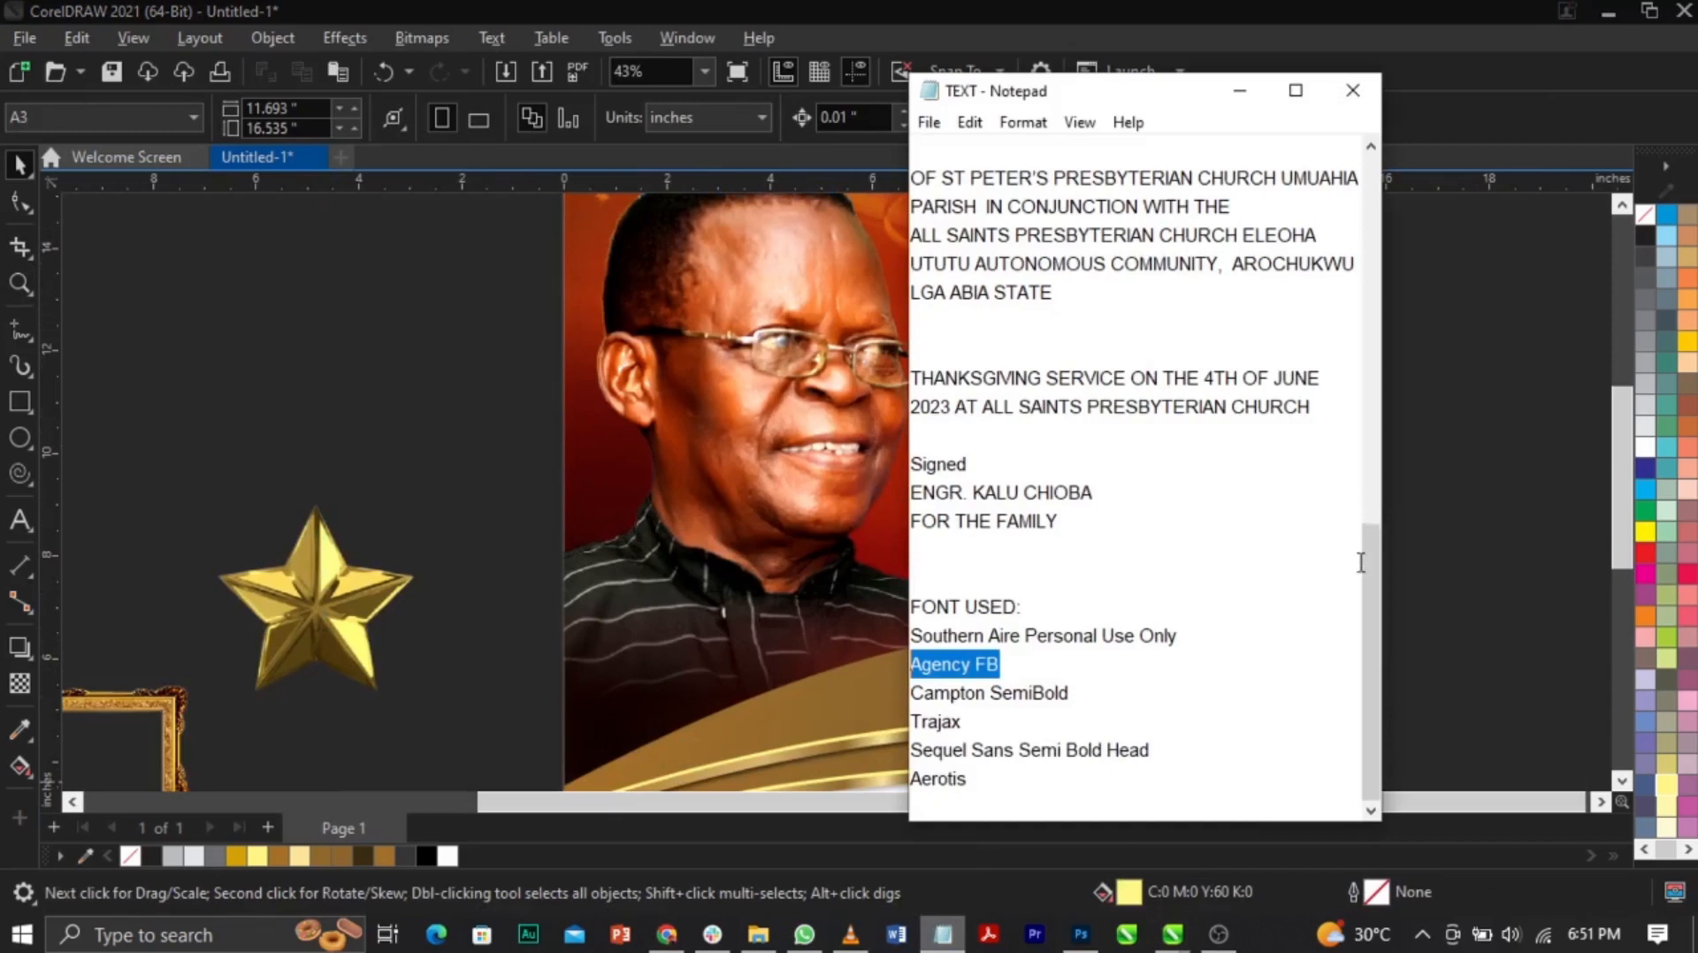
drag(1370, 645, 1375, 309)
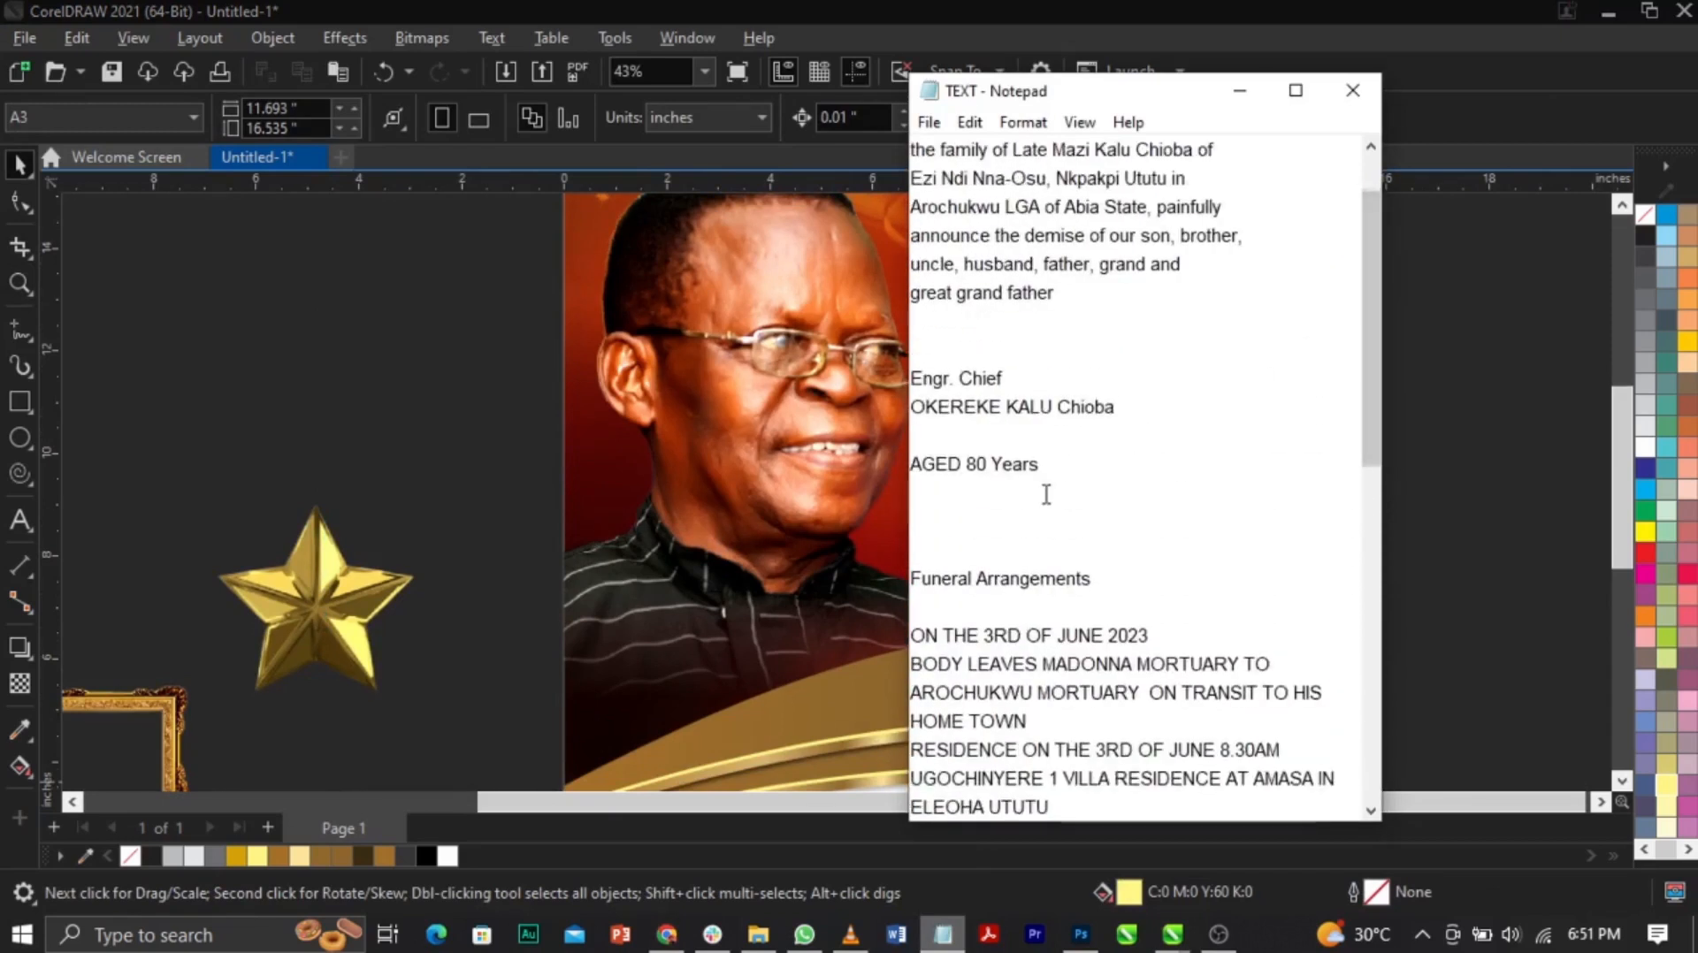
drag(1150, 406, 911, 377)
key(ctrl+c)
click(878, 400)
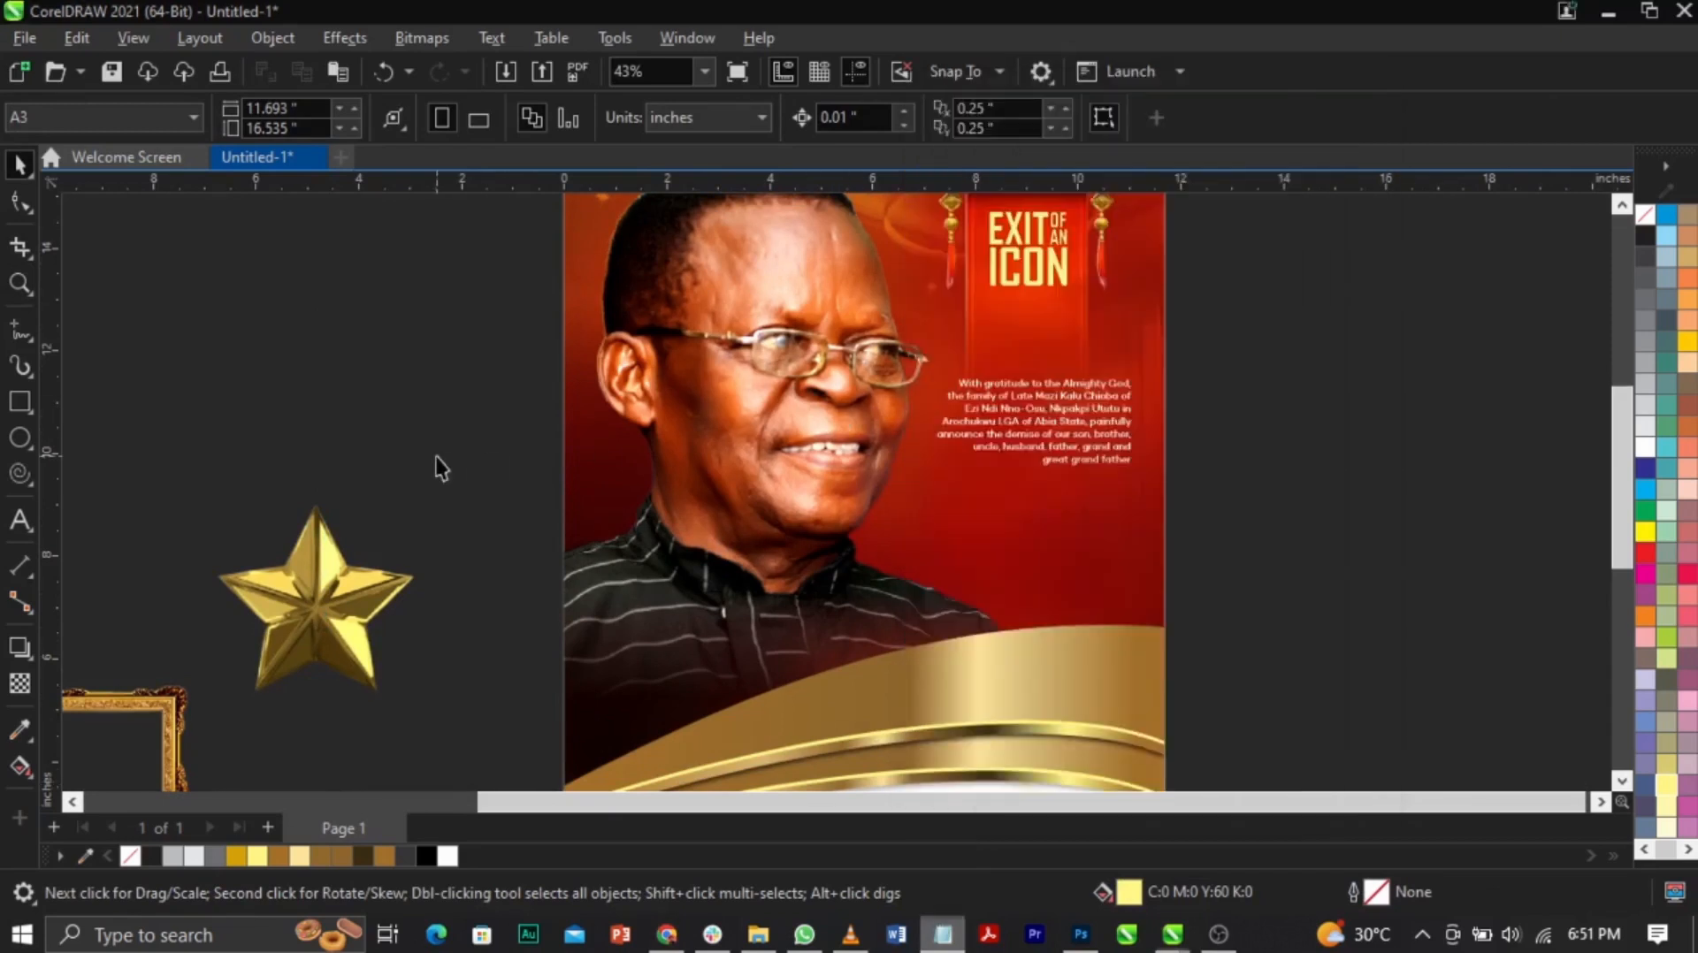
click(19, 522)
click(920, 553)
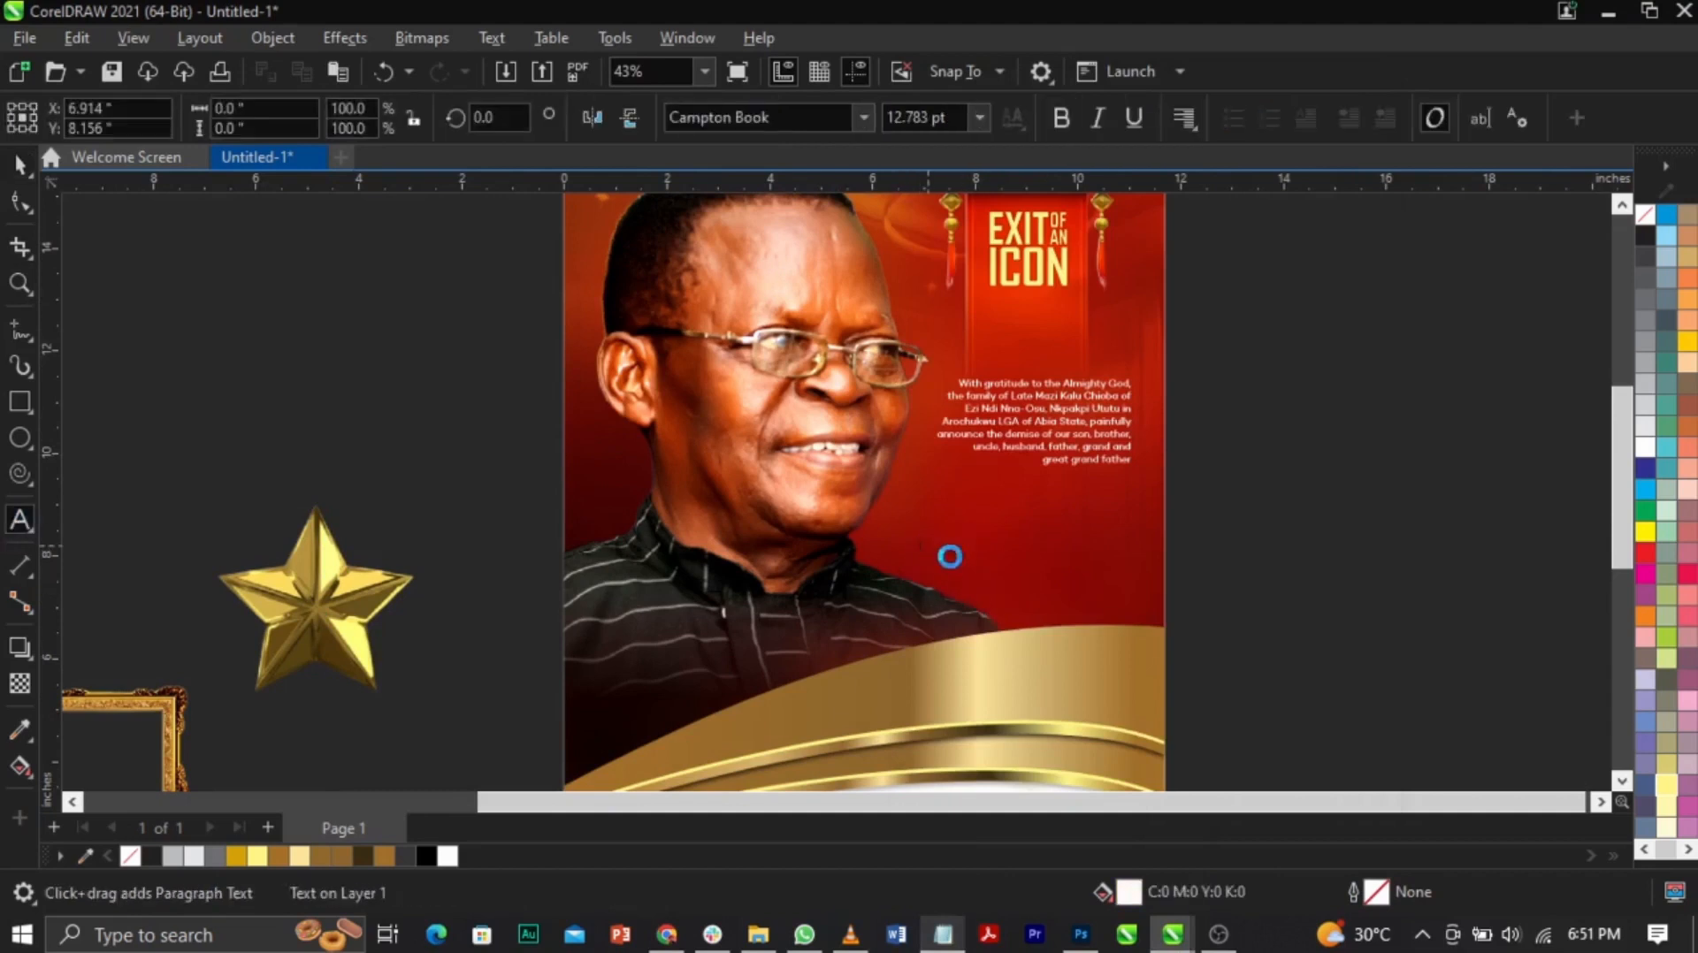
key(ctrl+v)
Step: Place the name text below the paragraph, Break Apart it, and put the surname on its own line
key(z)
drag(478, 408, 1299, 735)
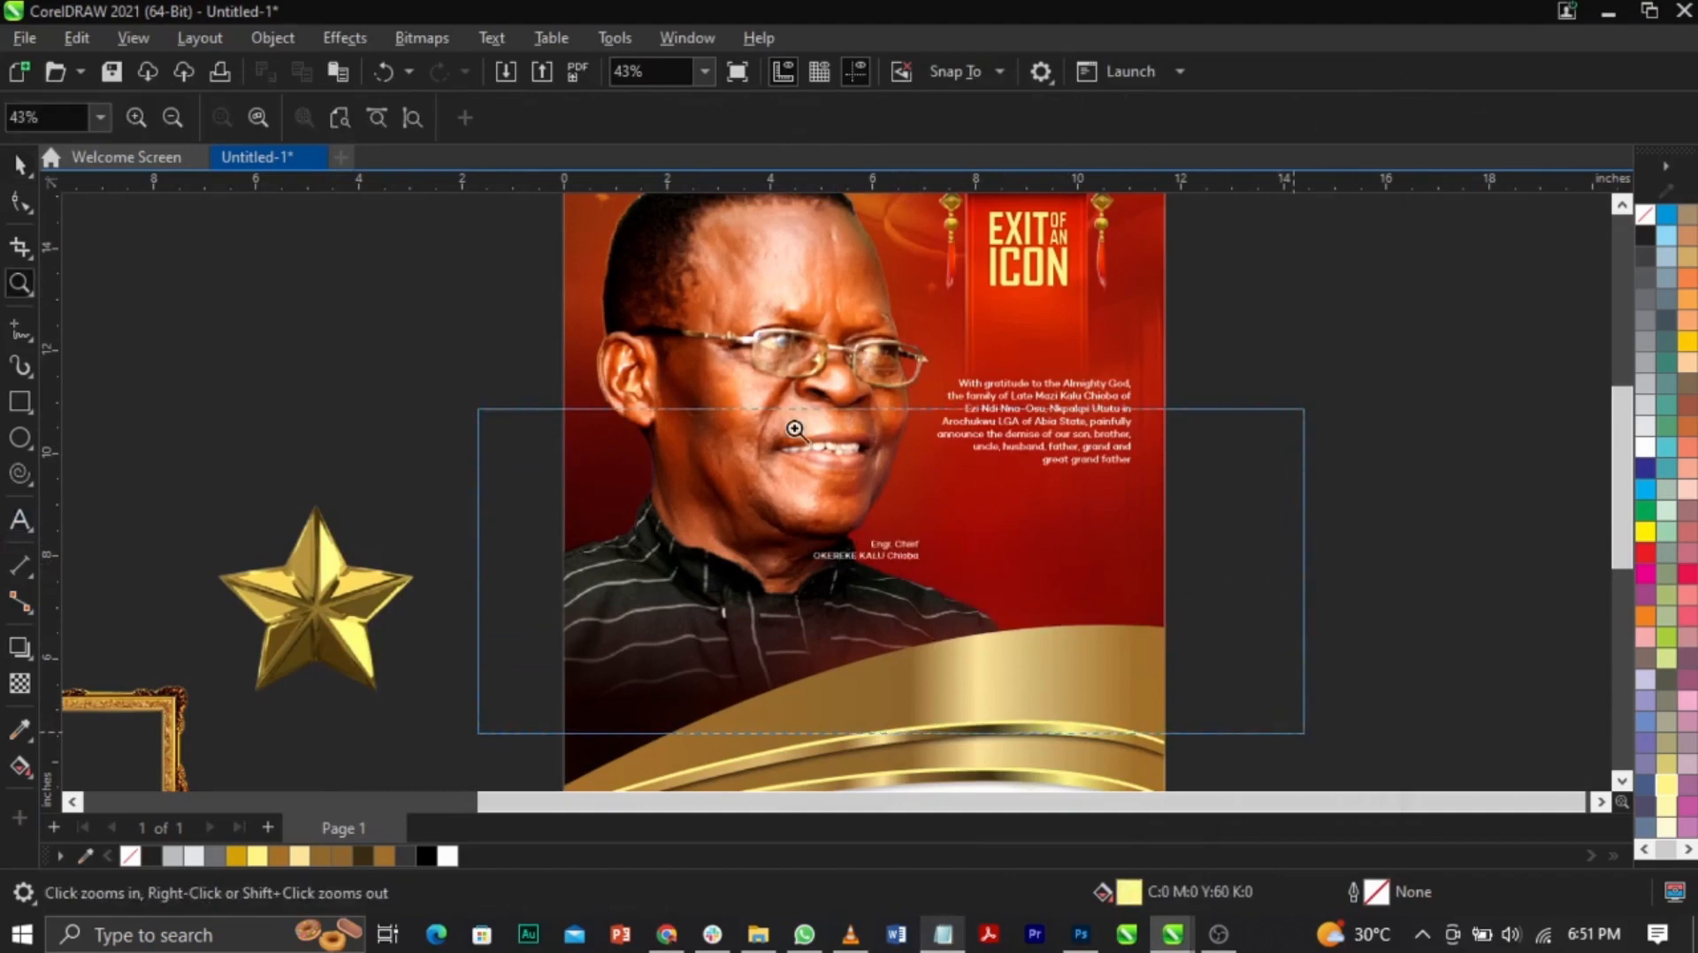
click(817, 456)
click(823, 452)
drag(1164, 401, 1164, 402)
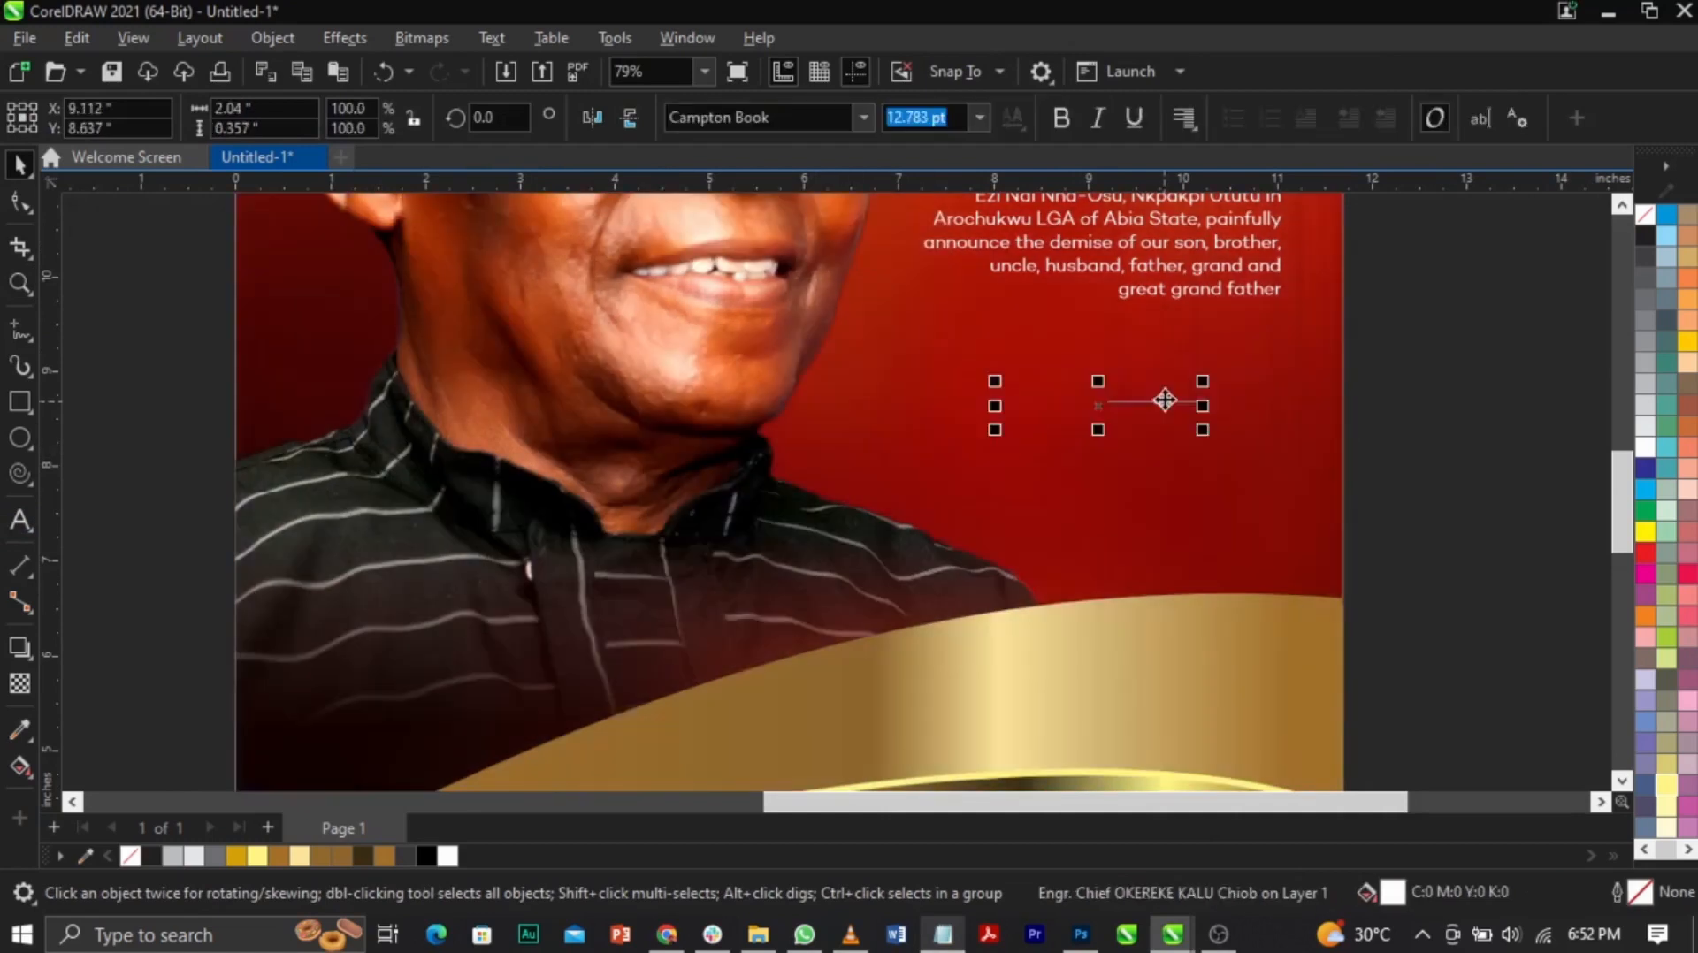
key(ctrl+k)
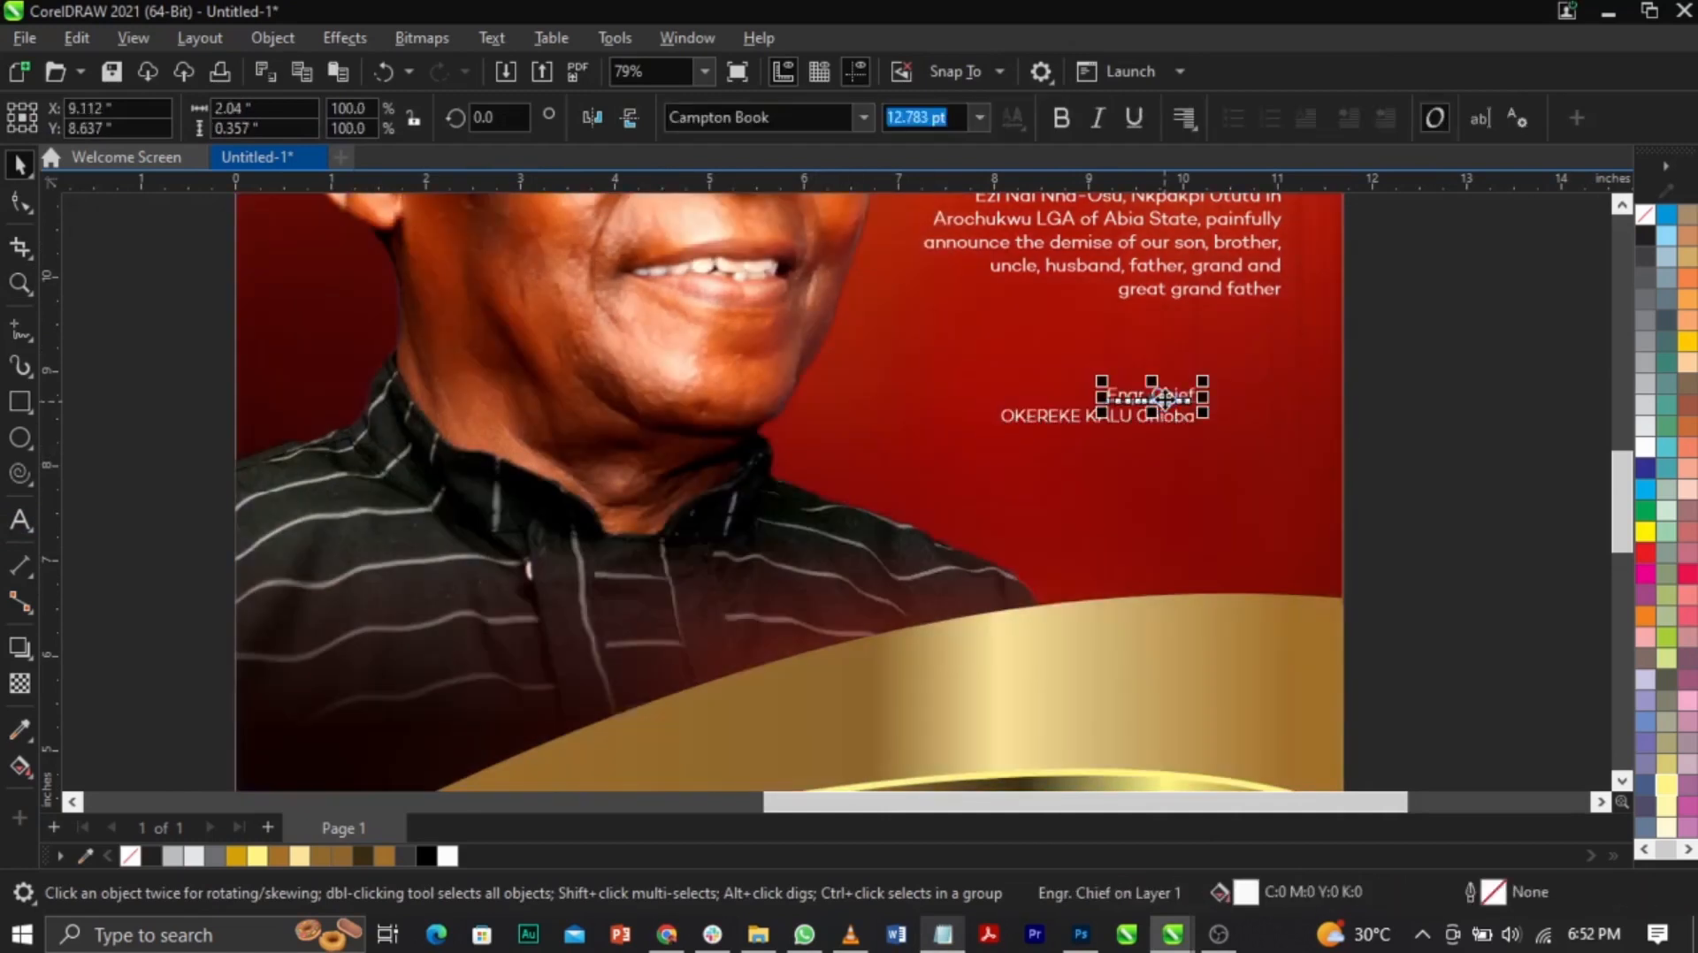
drag(1180, 418, 1196, 479)
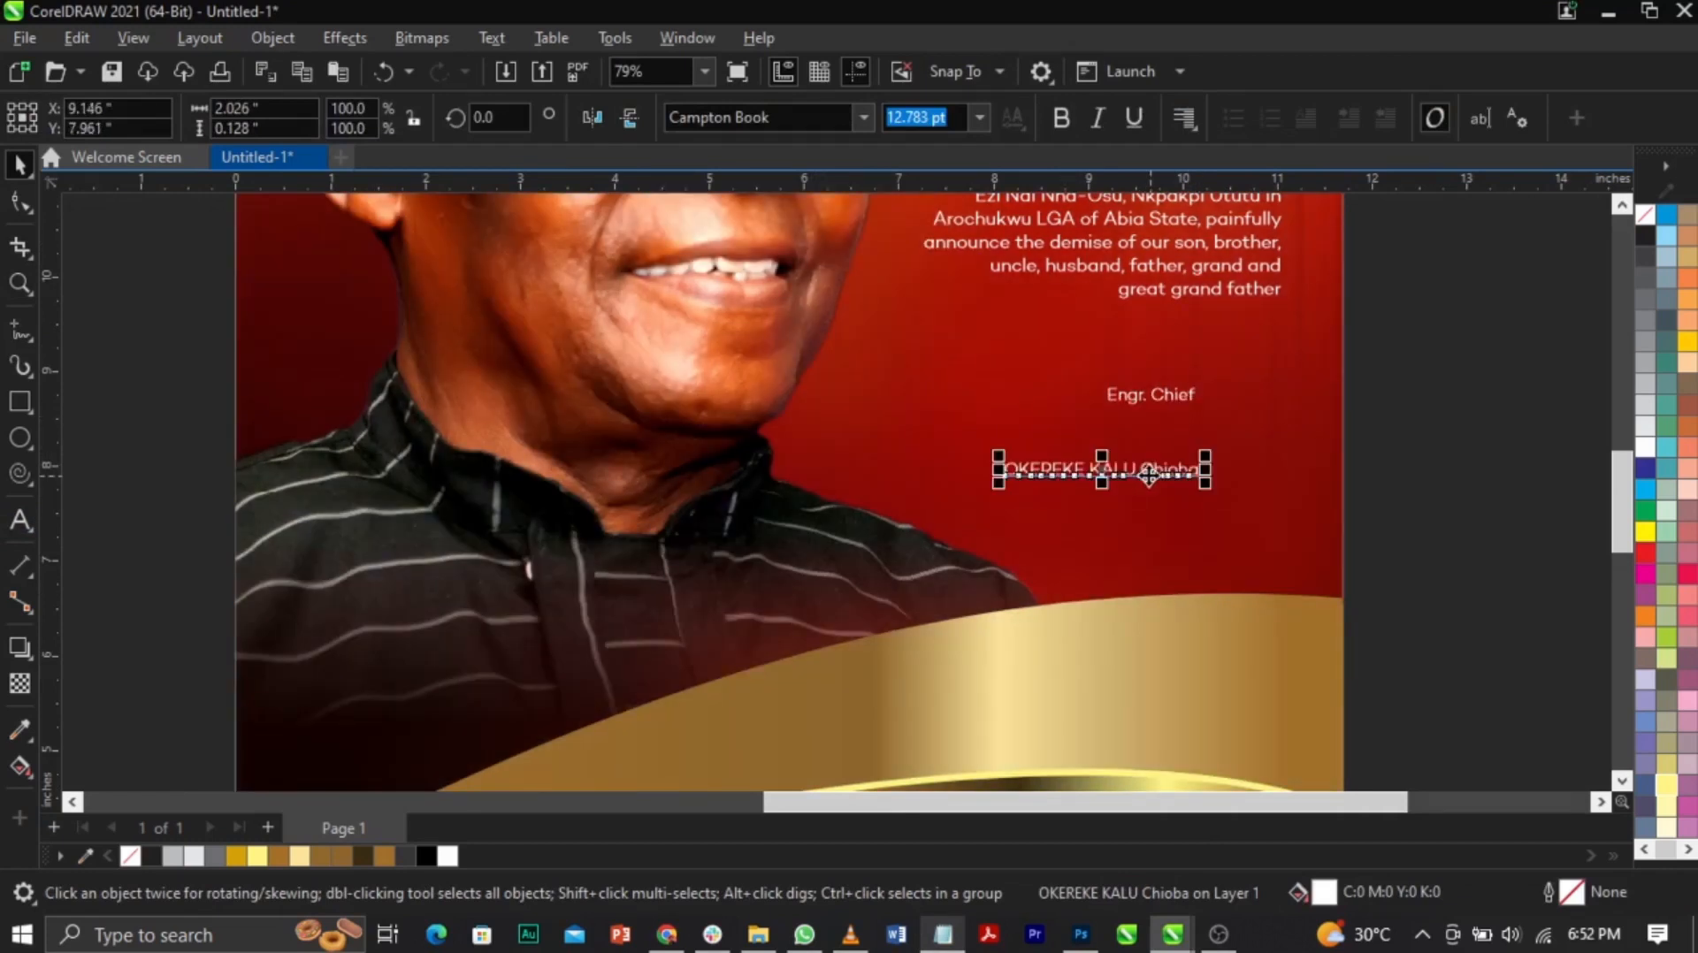
double_click(1143, 474)
key(Return)
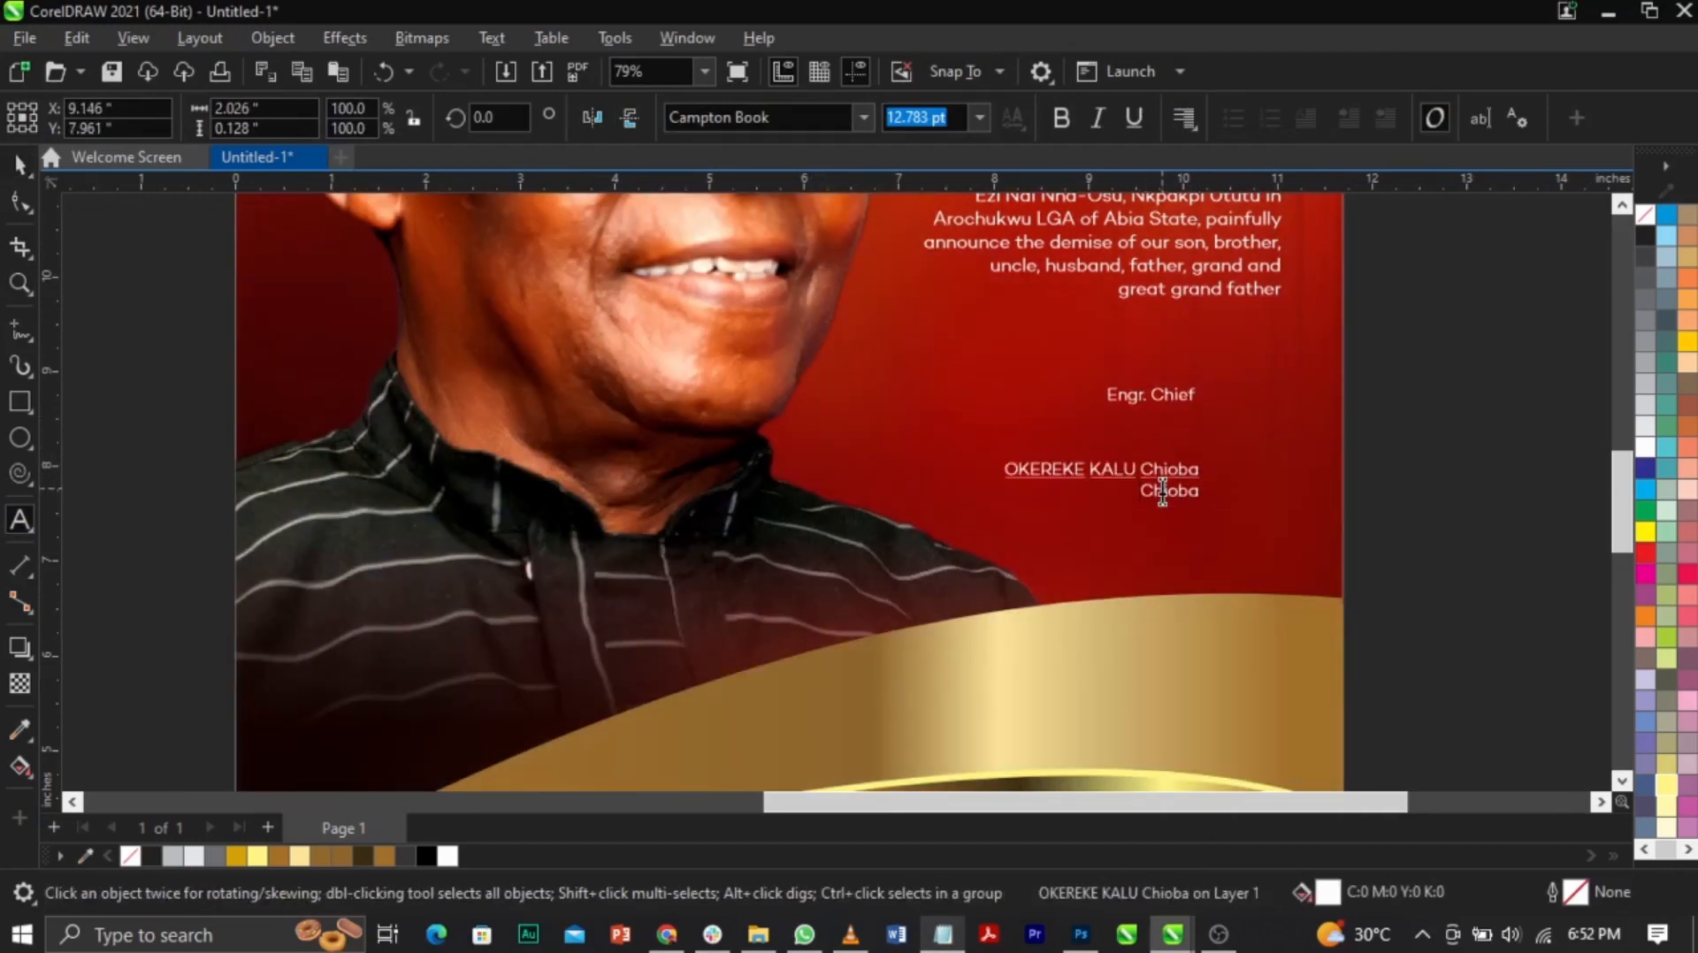
key(ctrl+space)
click(1427, 427)
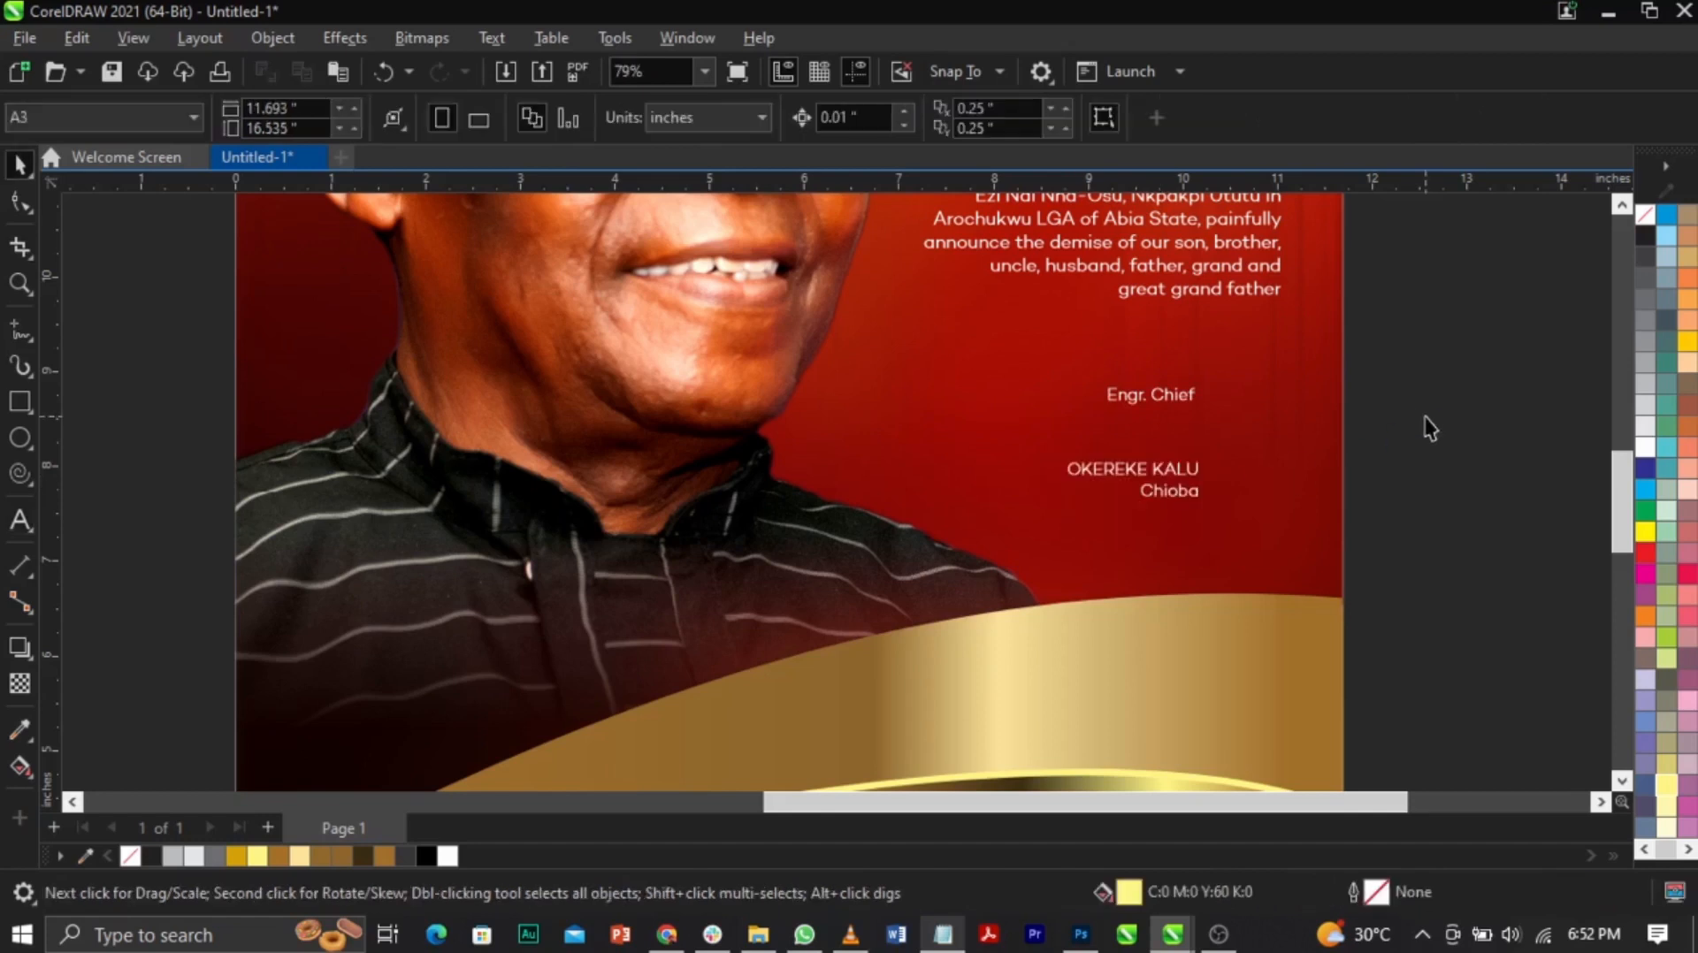
Step: Set the Engr. Chief title in Southern Aire and enlarge it about 3.5 times
click(1159, 400)
click(827, 116)
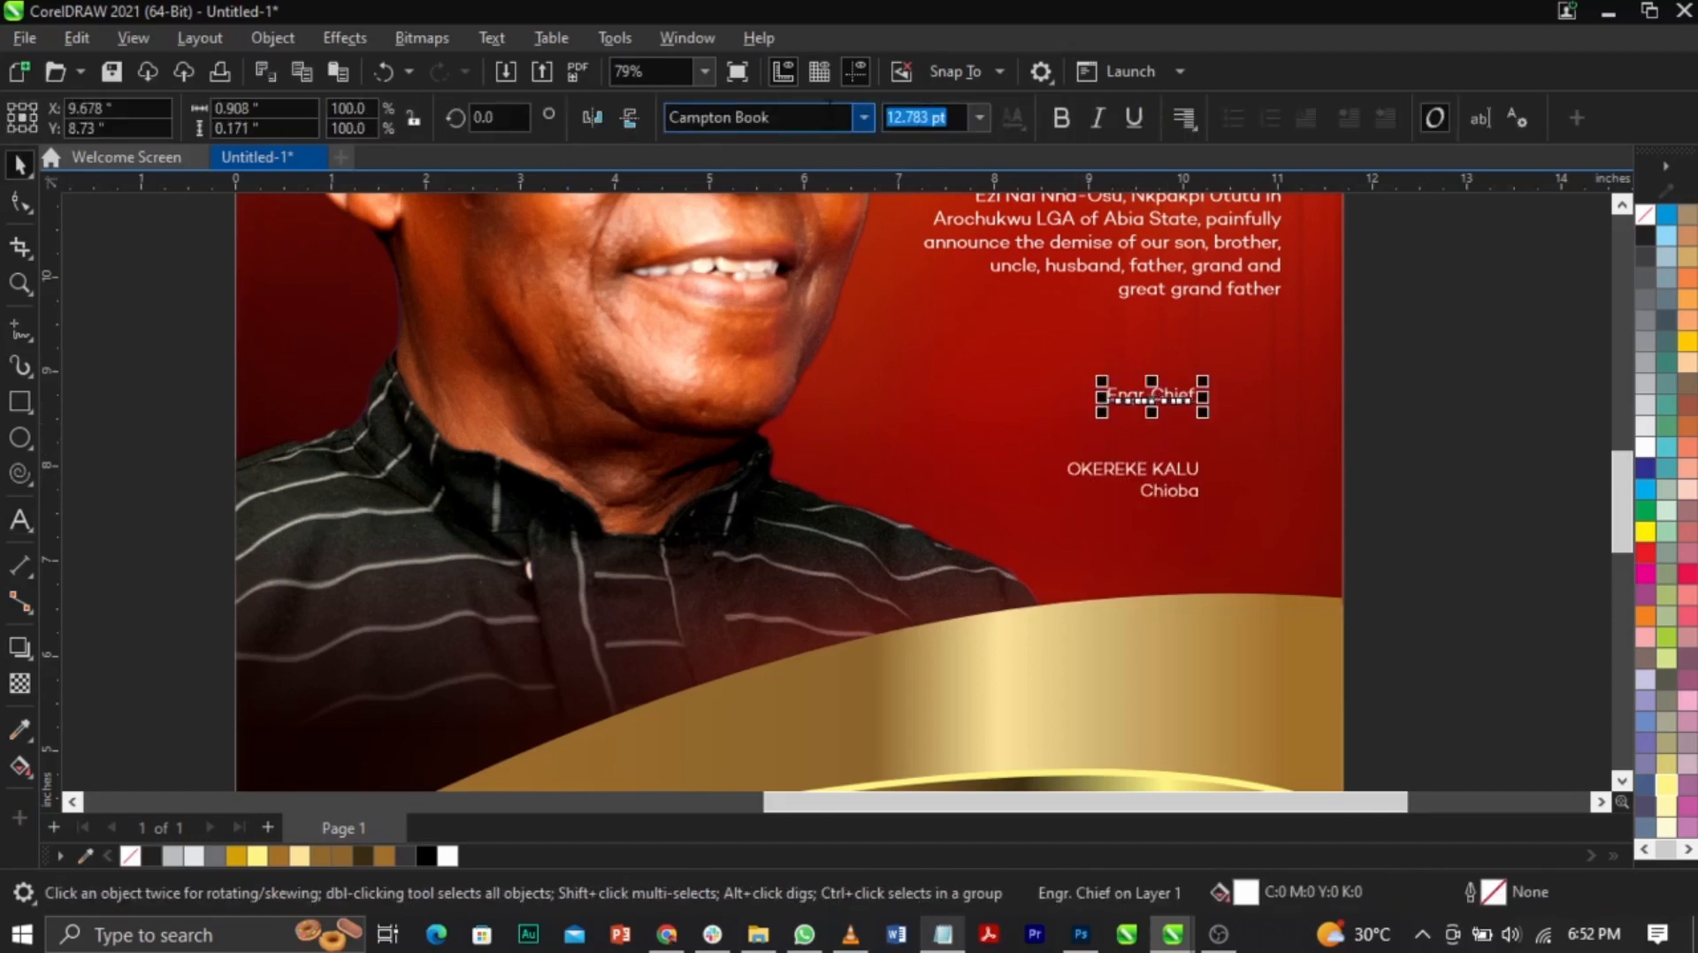
text(So)
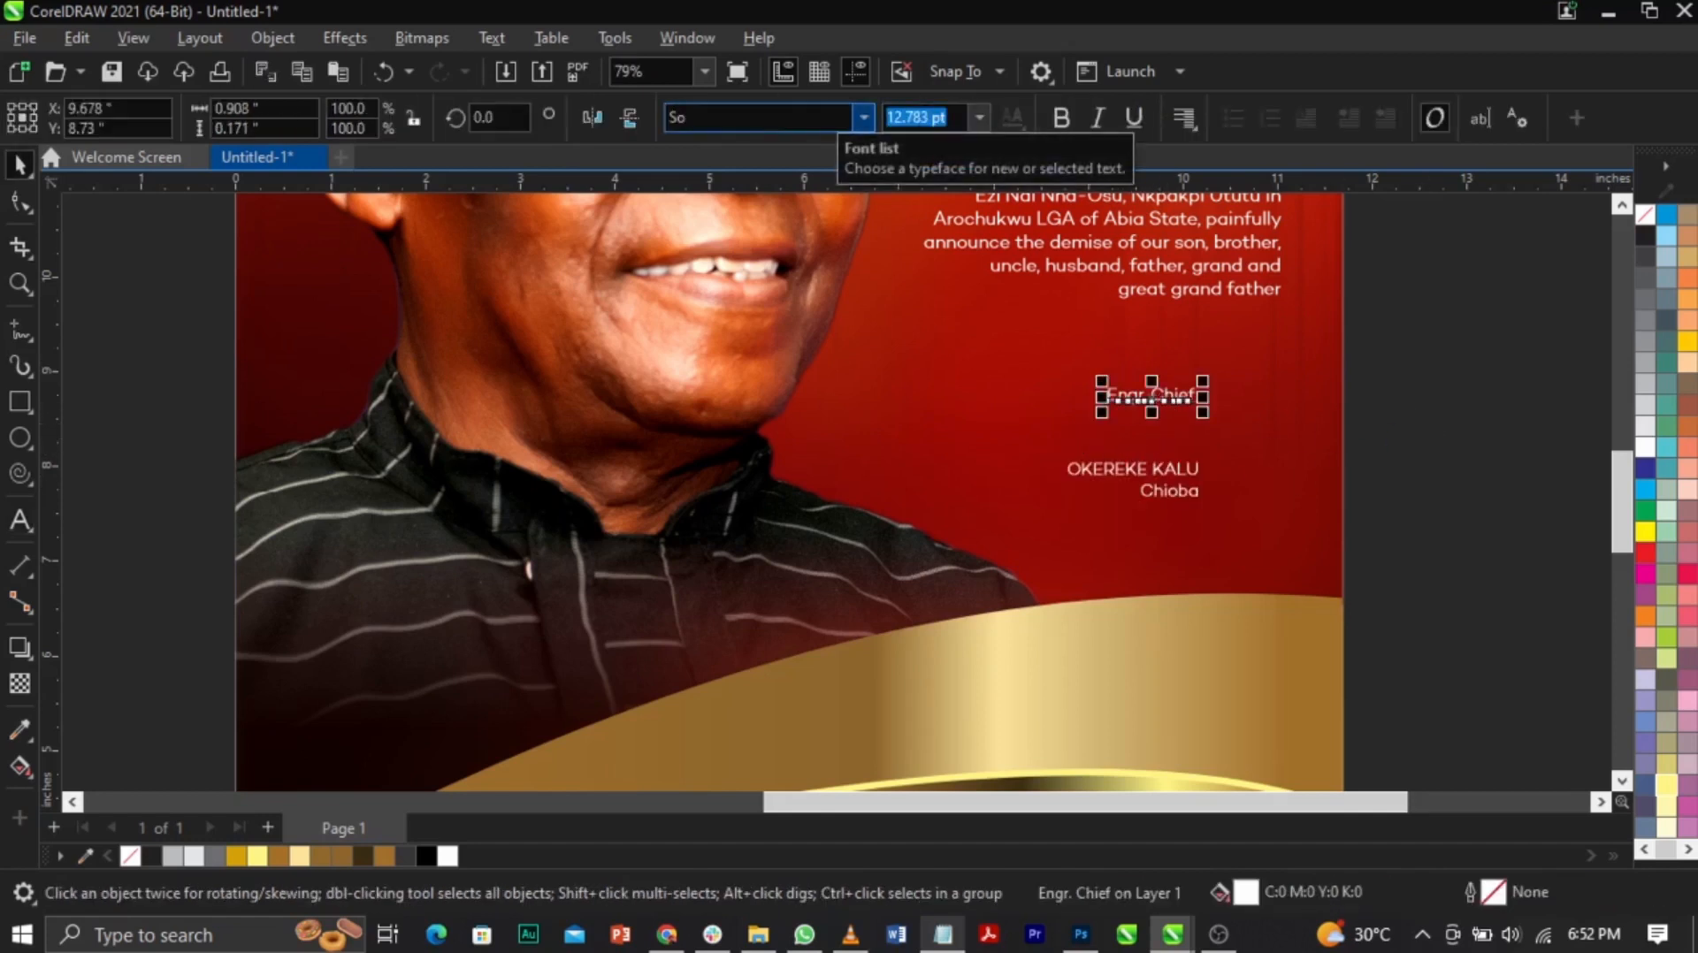
key(Down)
key(Down)
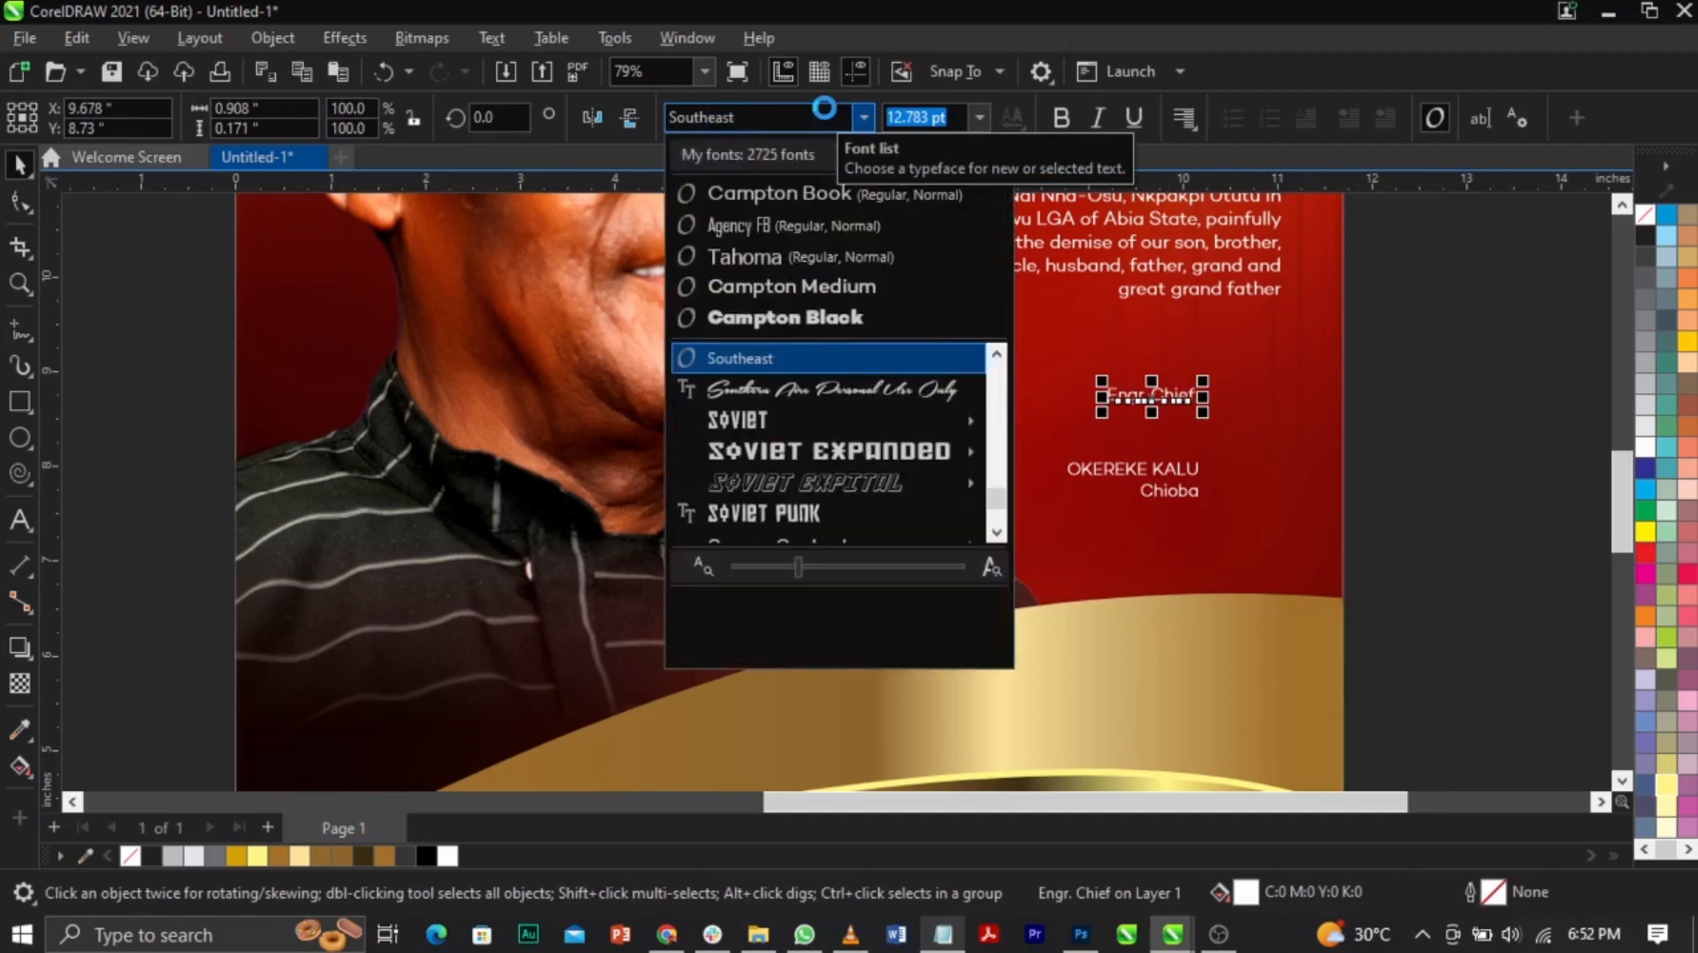
key(Return)
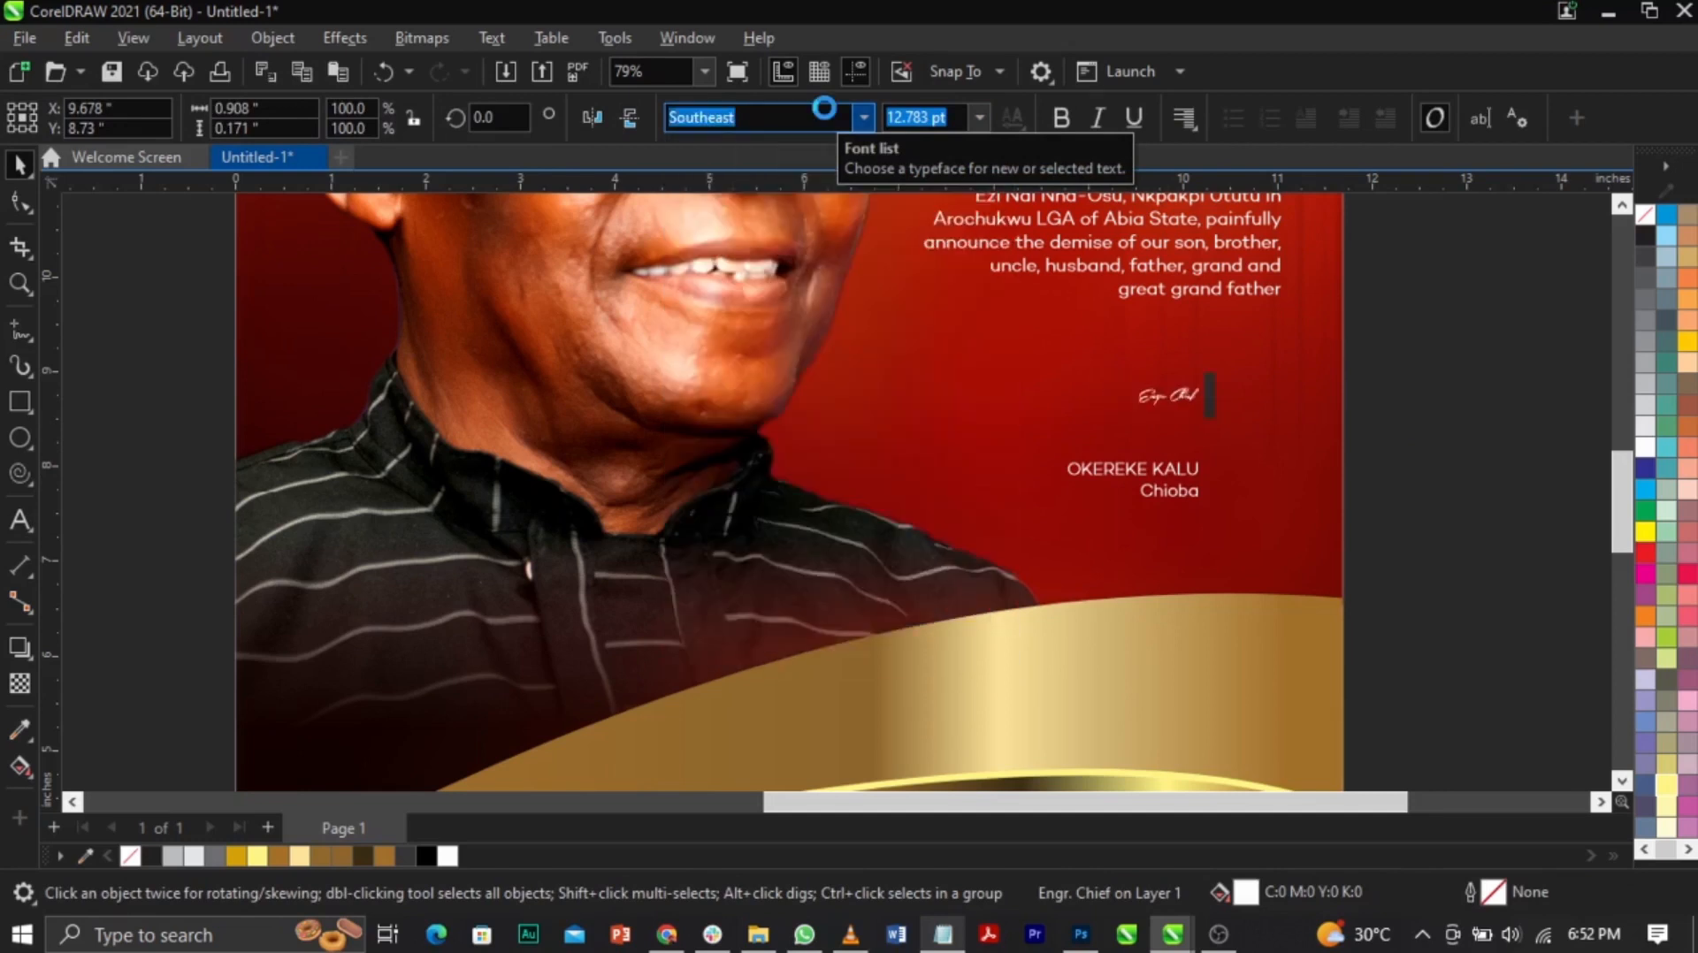
drag(1132, 412, 970, 478)
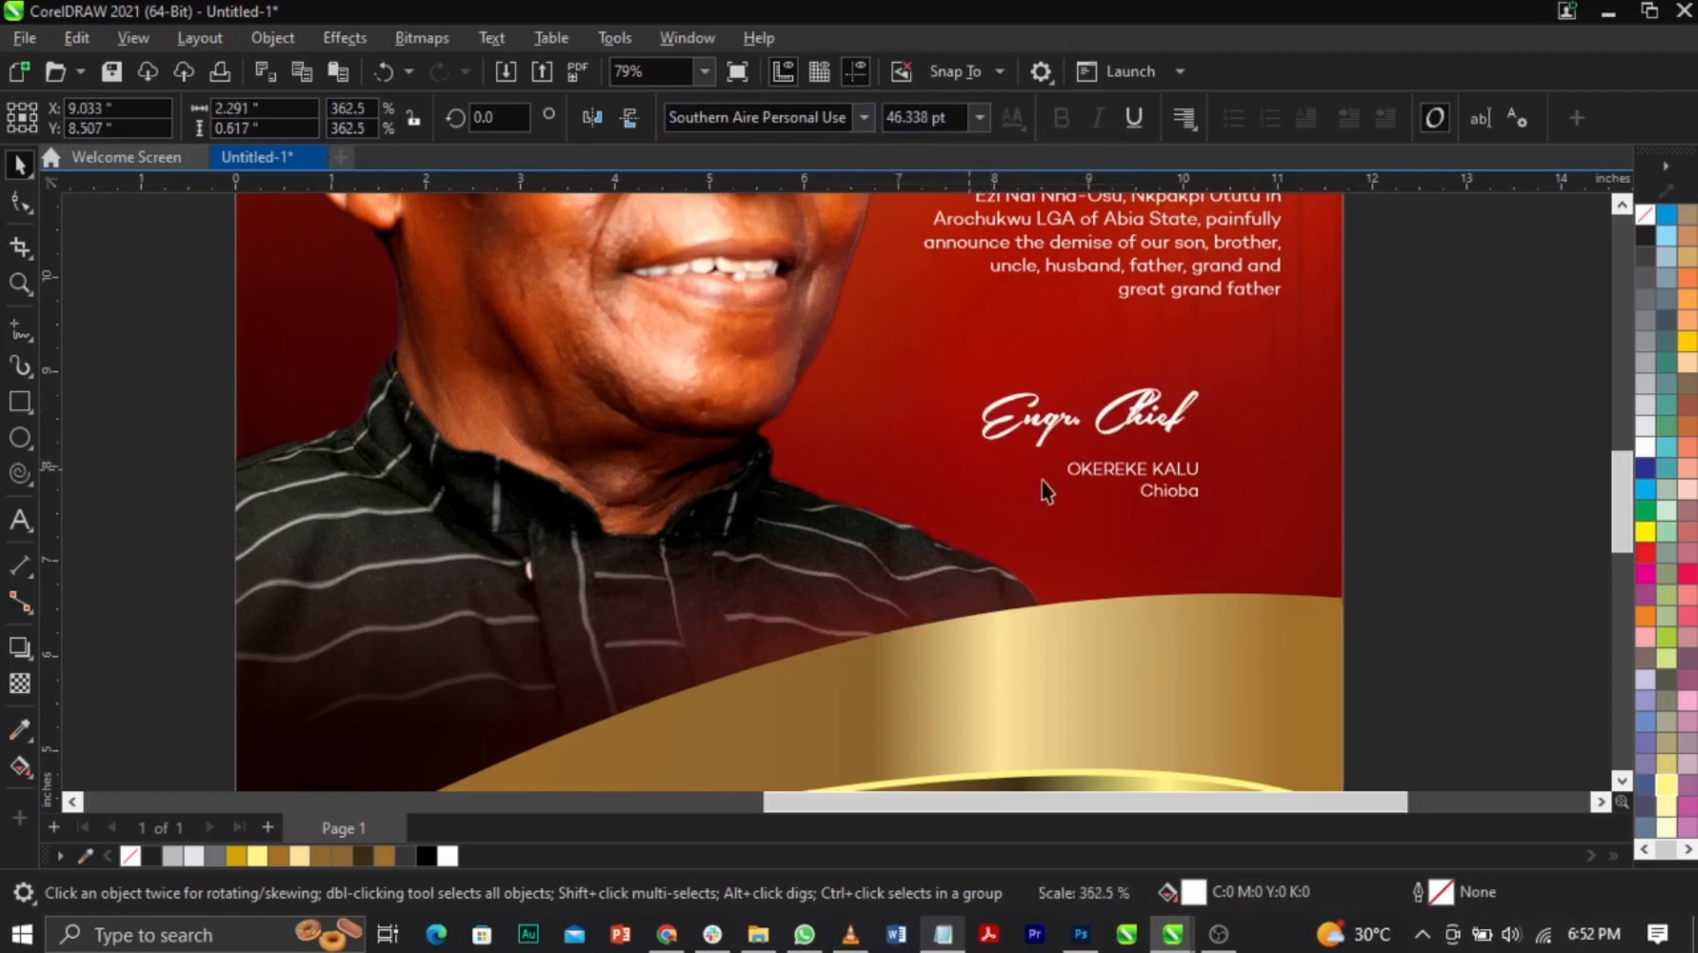
click(1169, 470)
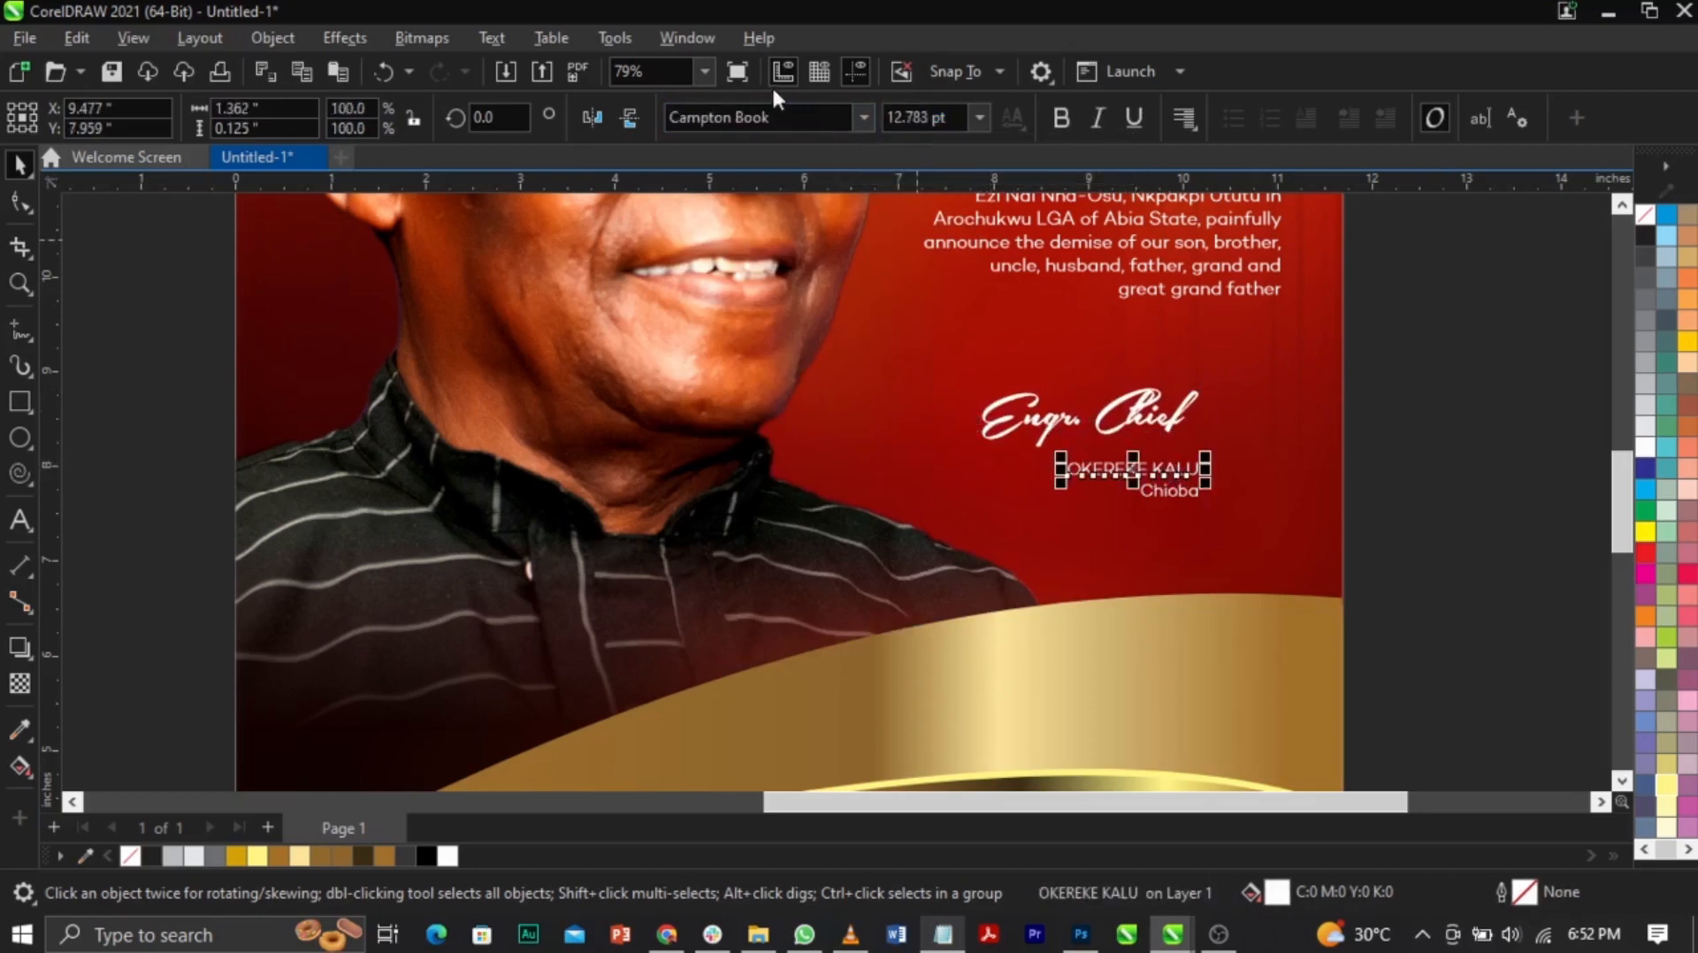
click(862, 118)
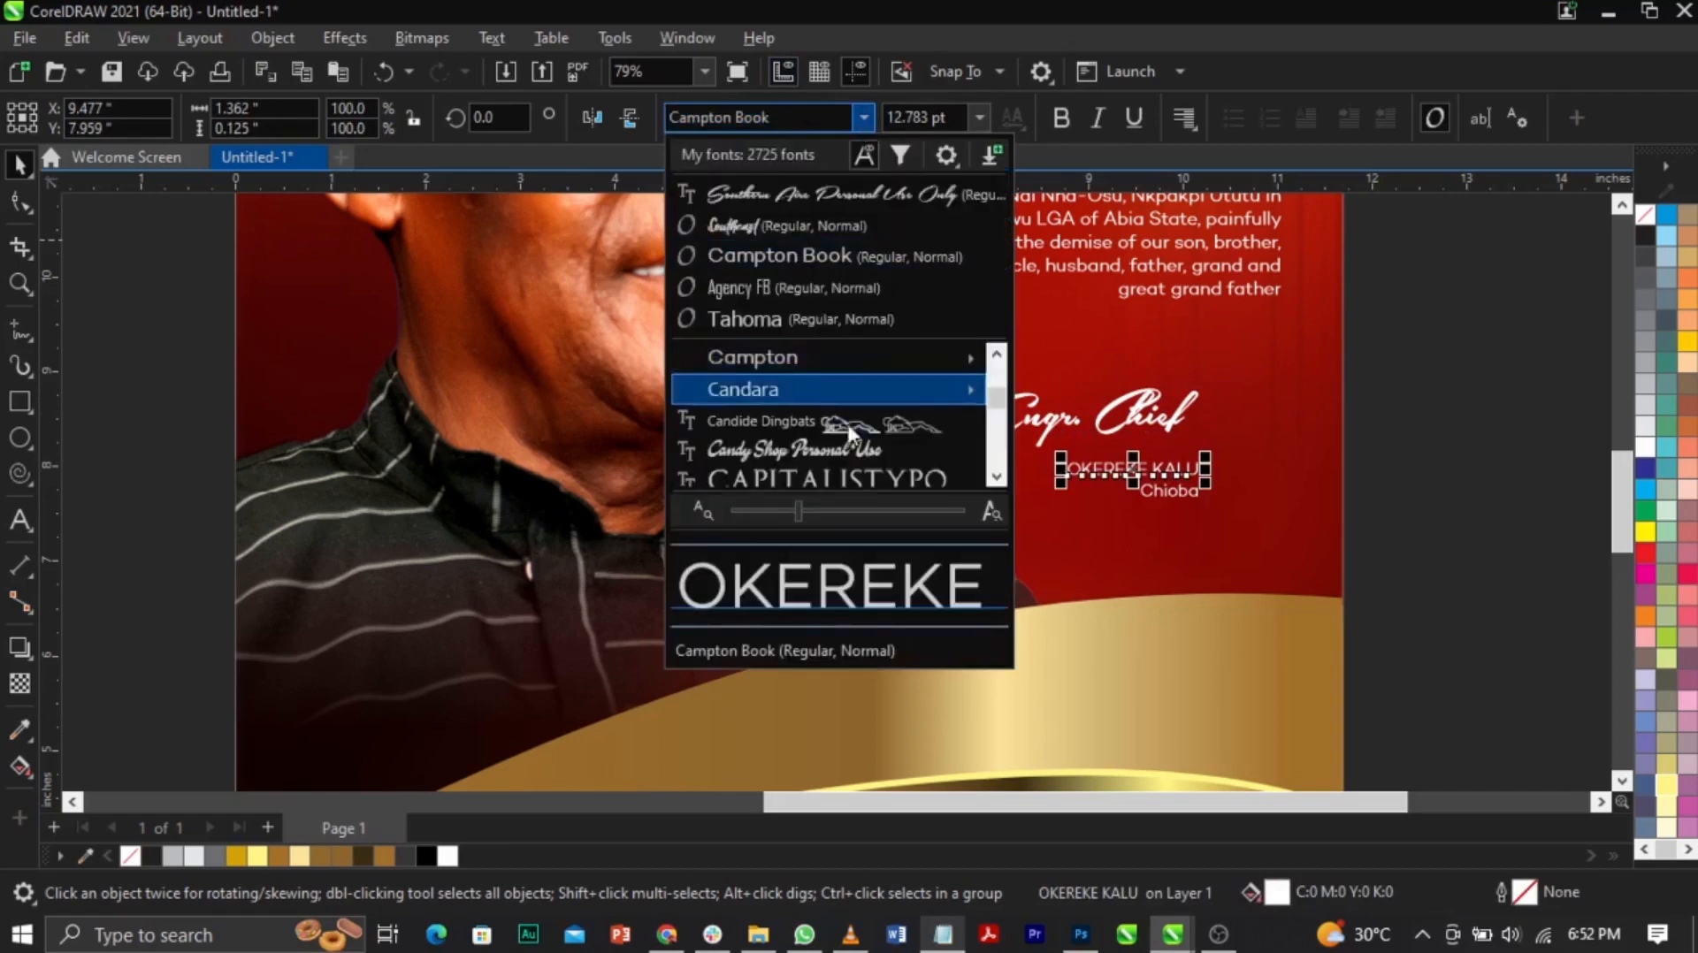
mouse_move(812, 371)
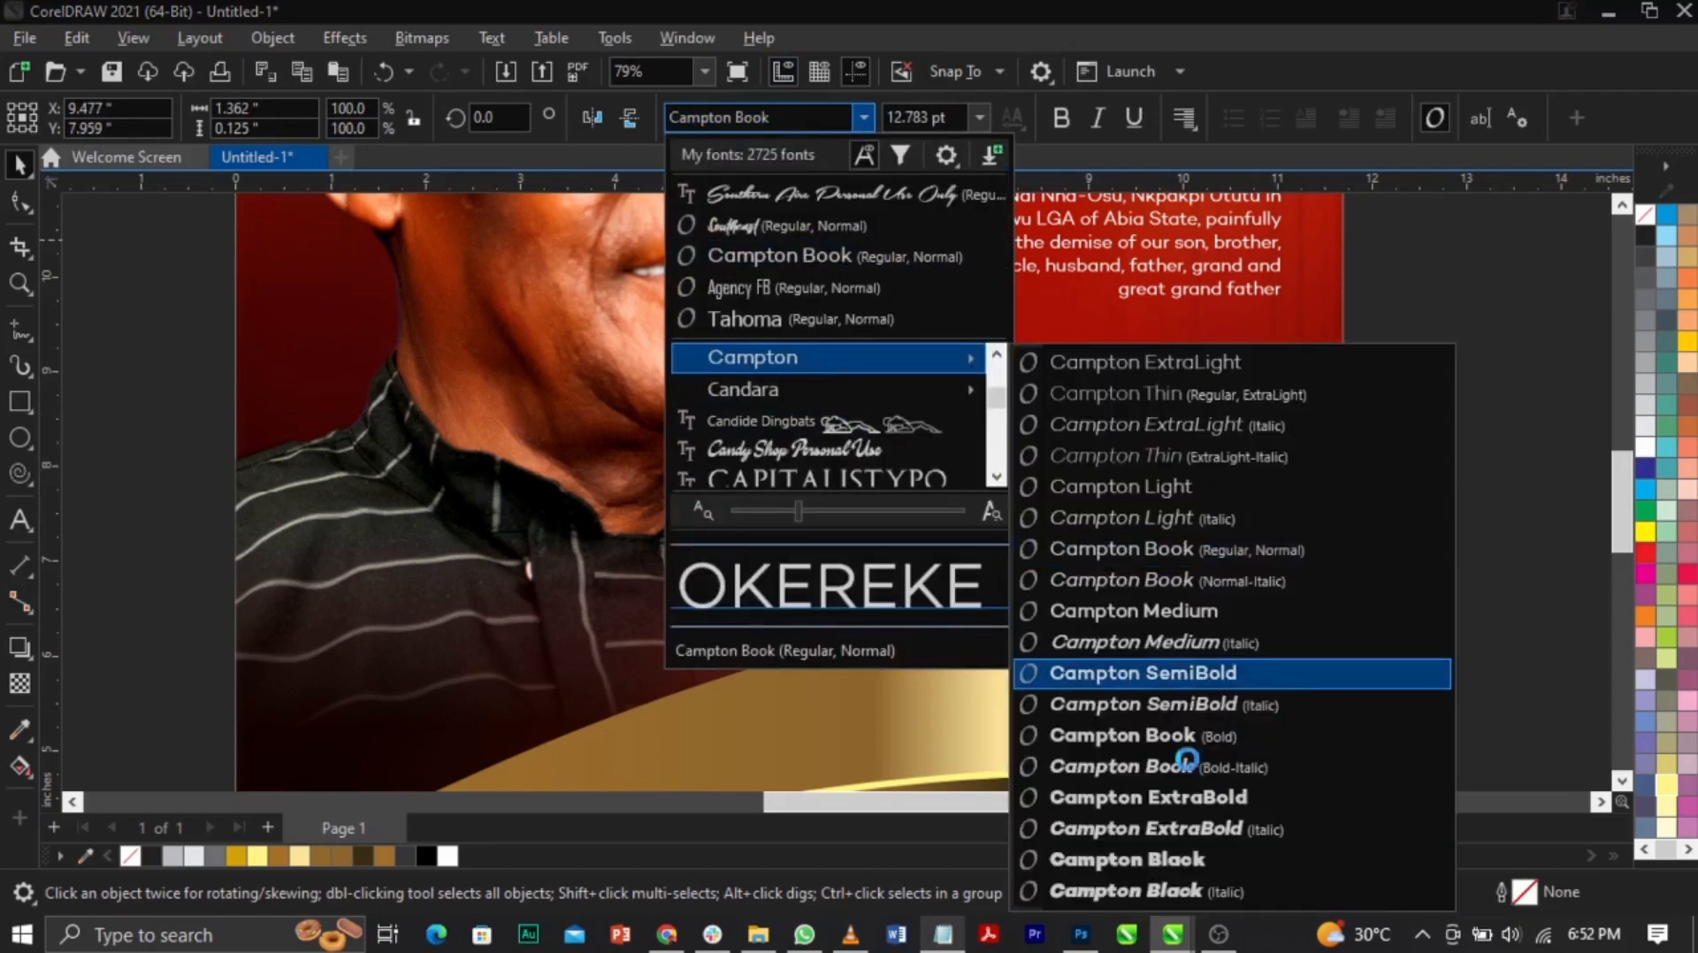
click(1170, 800)
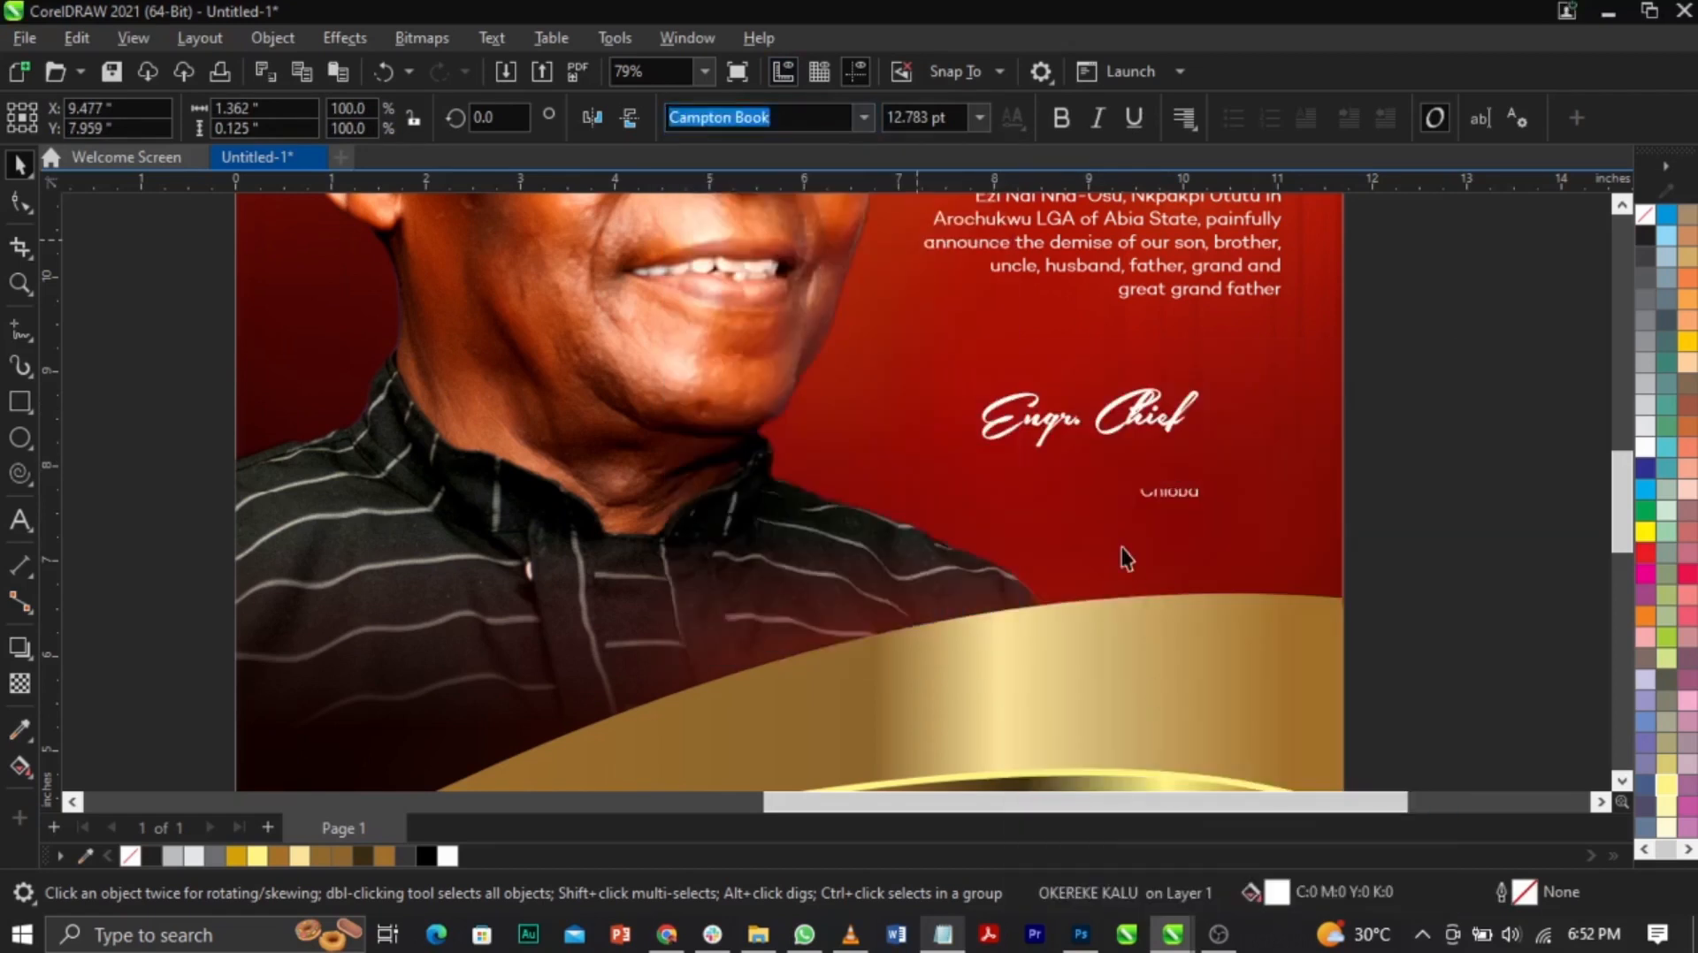
click(1185, 493)
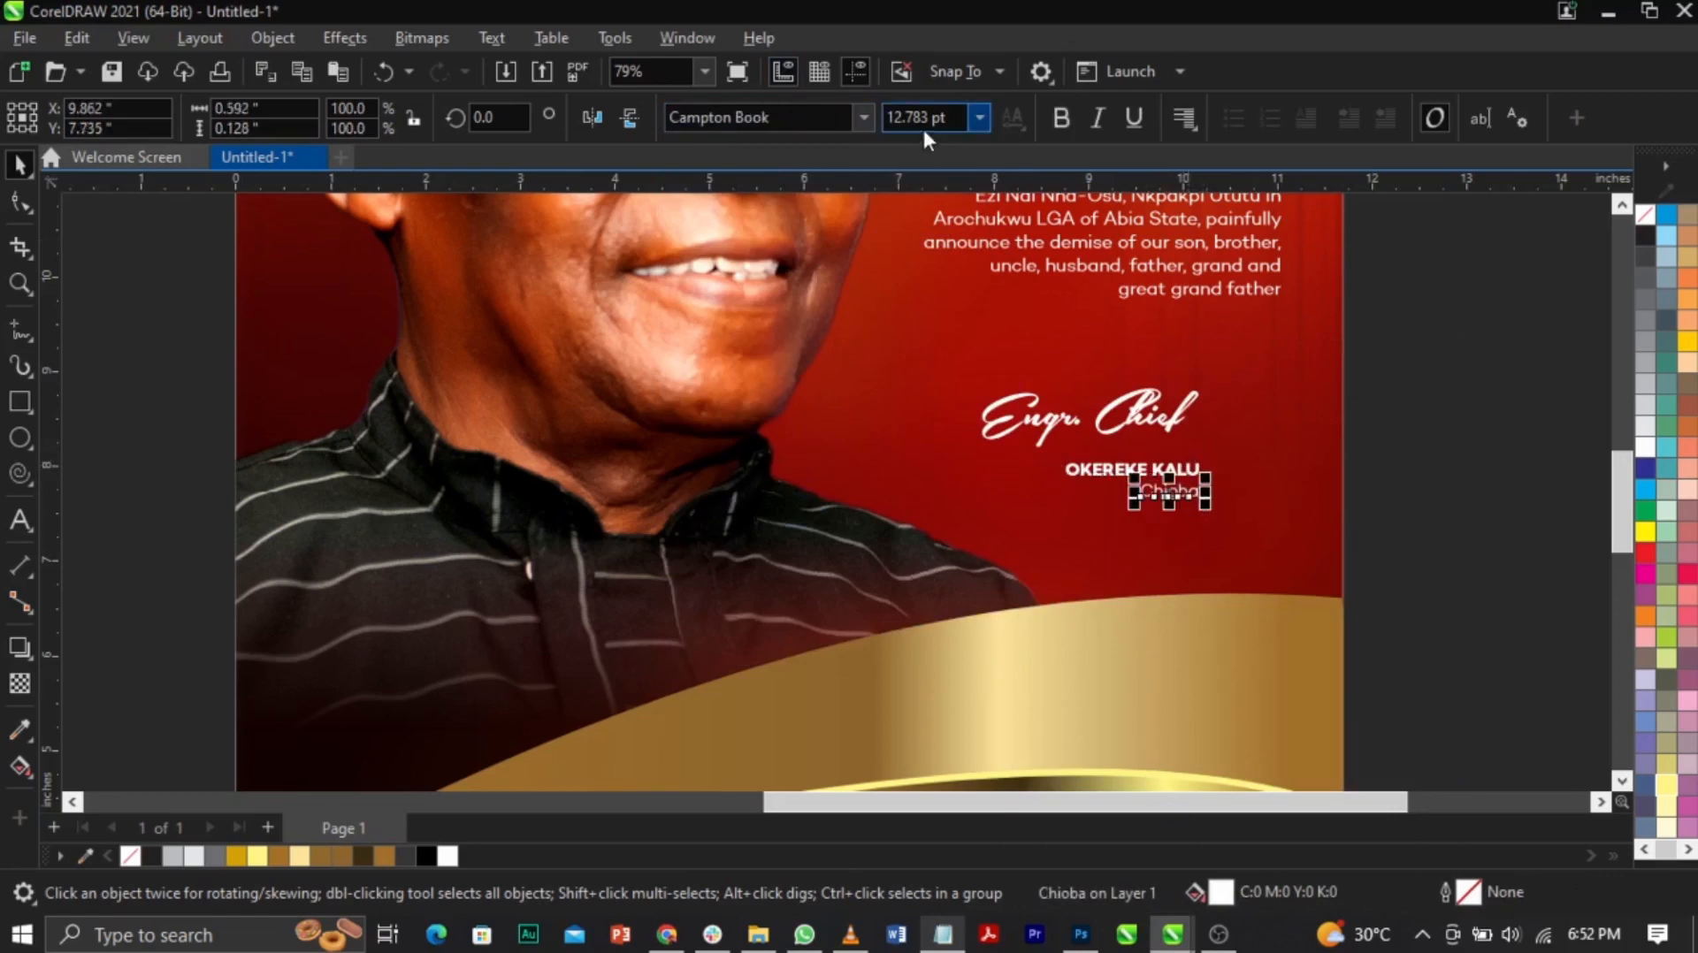
click(862, 118)
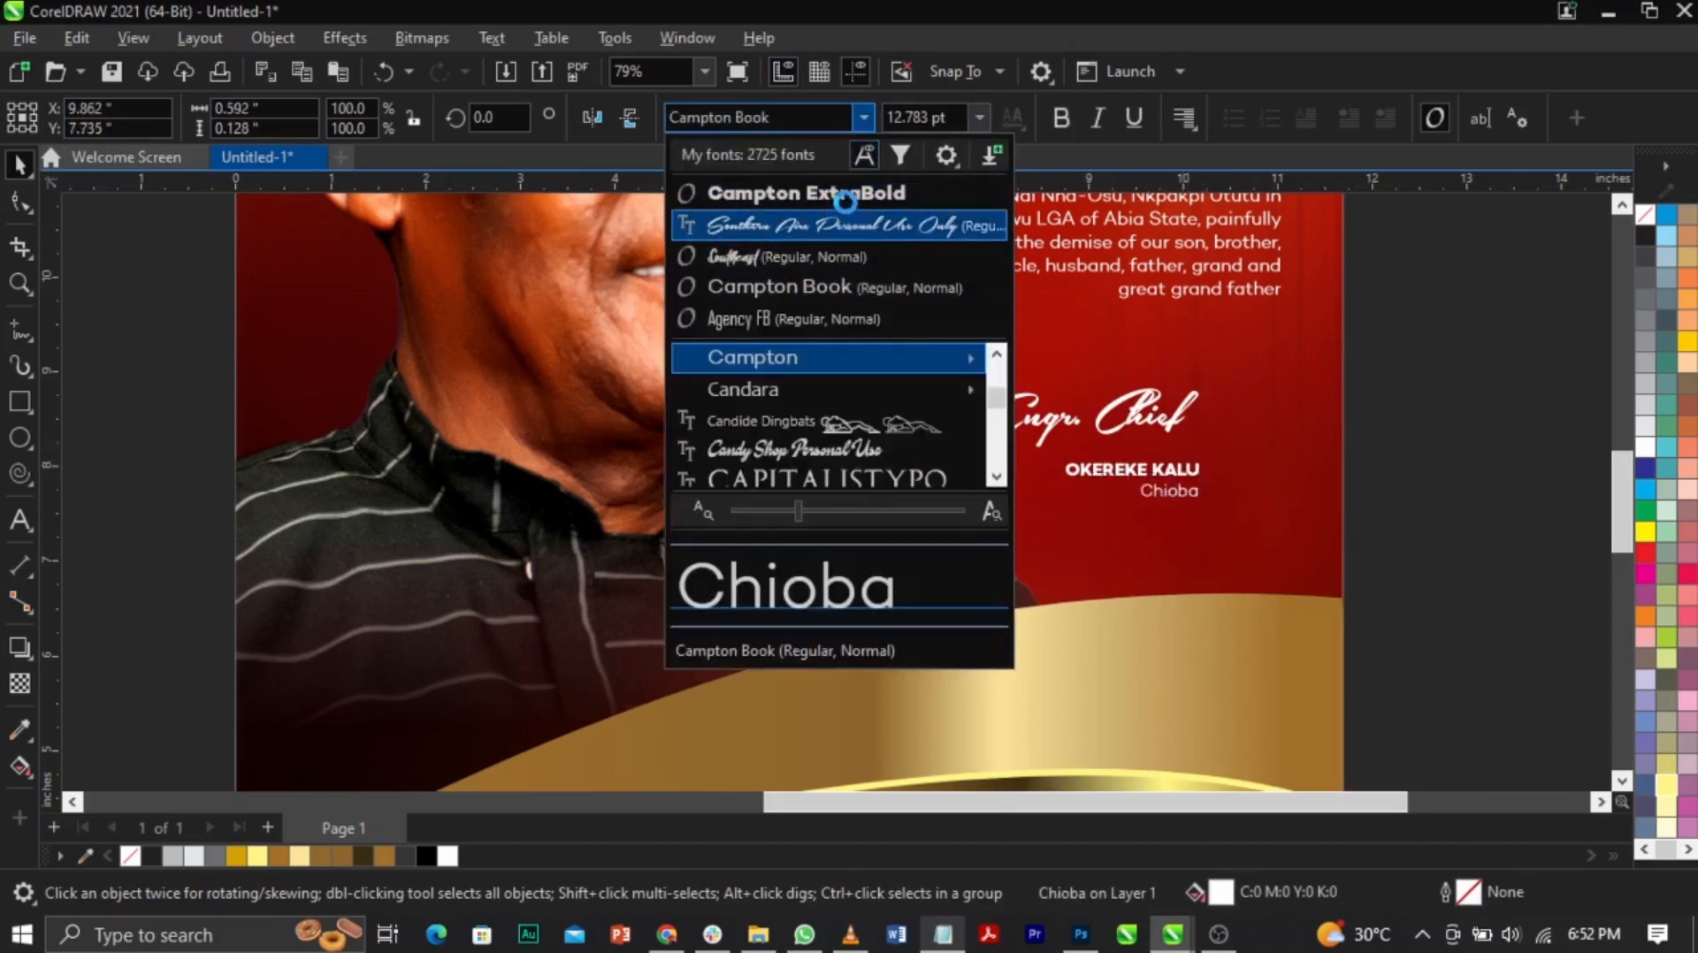
click(845, 201)
Step: Enlarge Chioba about five times and change it to UPPERCASE
drag(1141, 517, 893, 591)
double_click(1129, 517)
key(shift+F3)
click(766, 441)
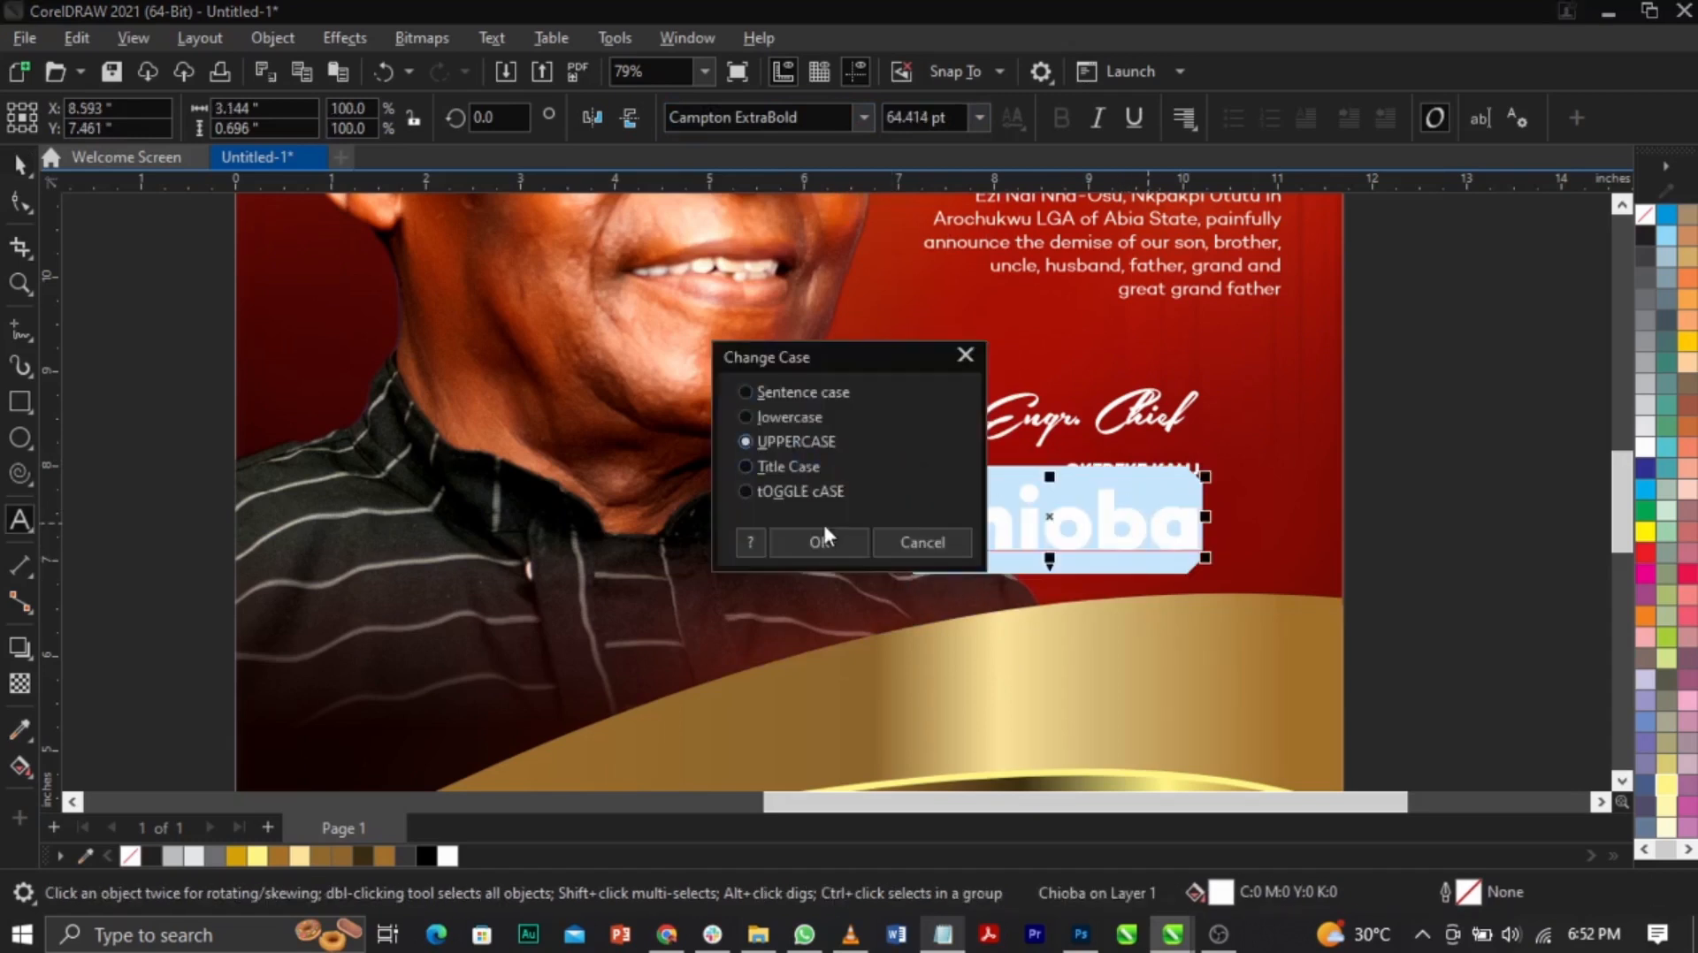
click(863, 541)
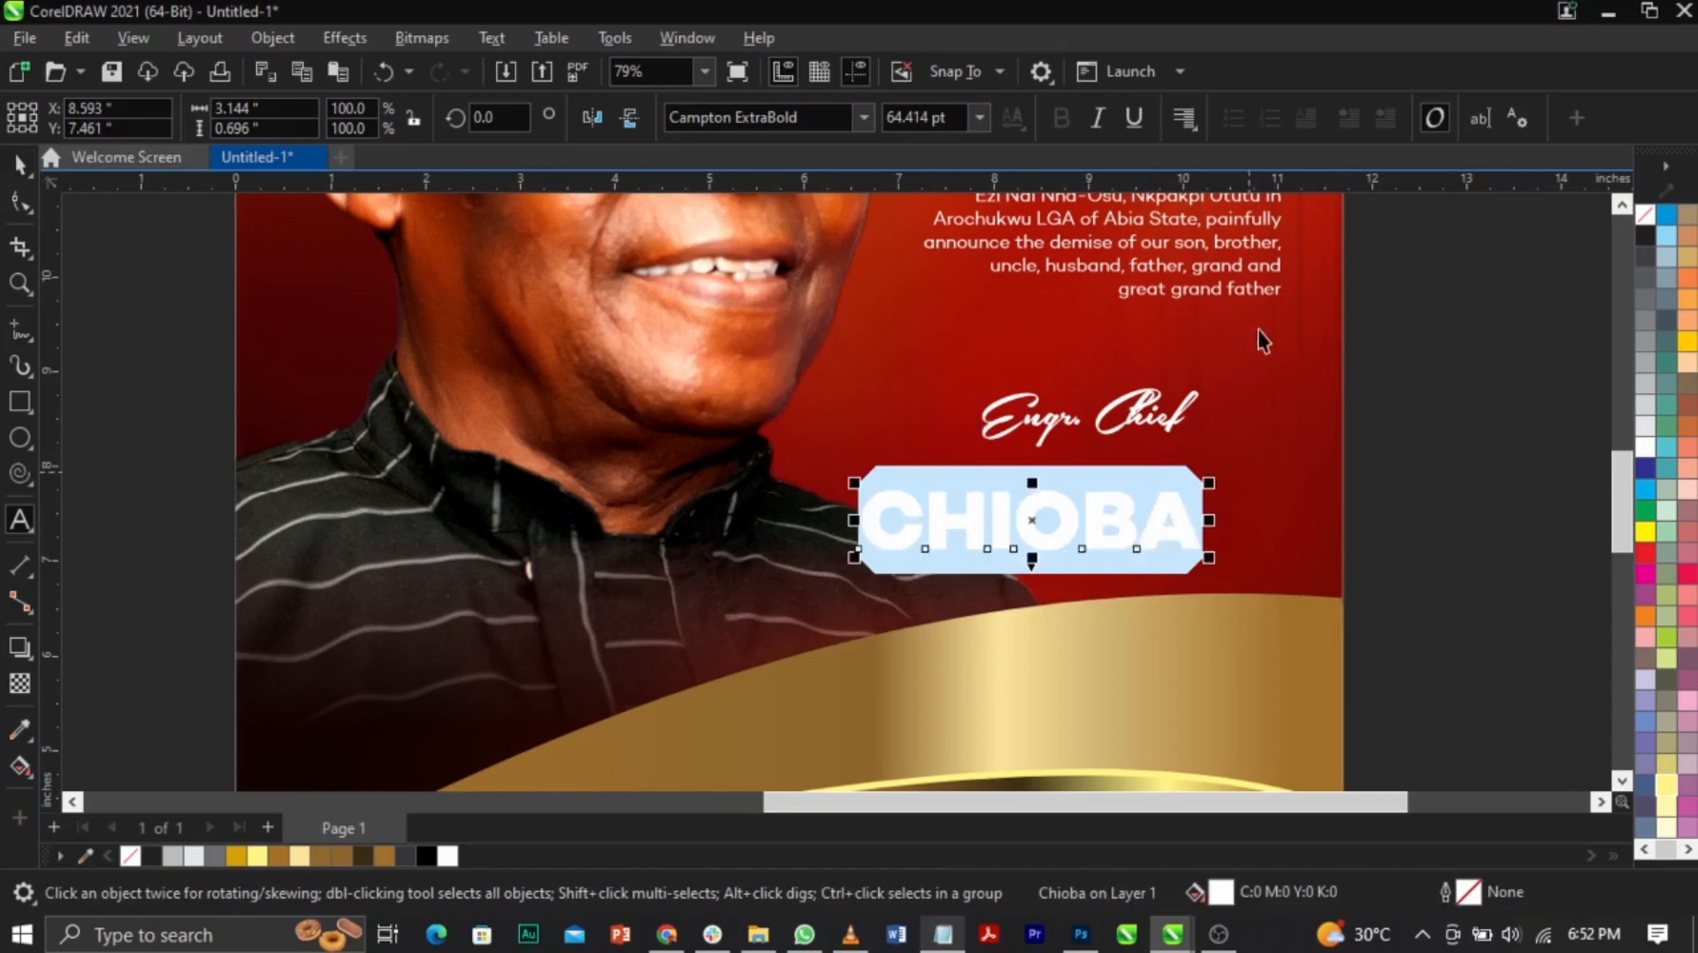
key(ctrl+space)
Step: Right-align CHIOBA with the paragraph text
shift+click(1259, 292)
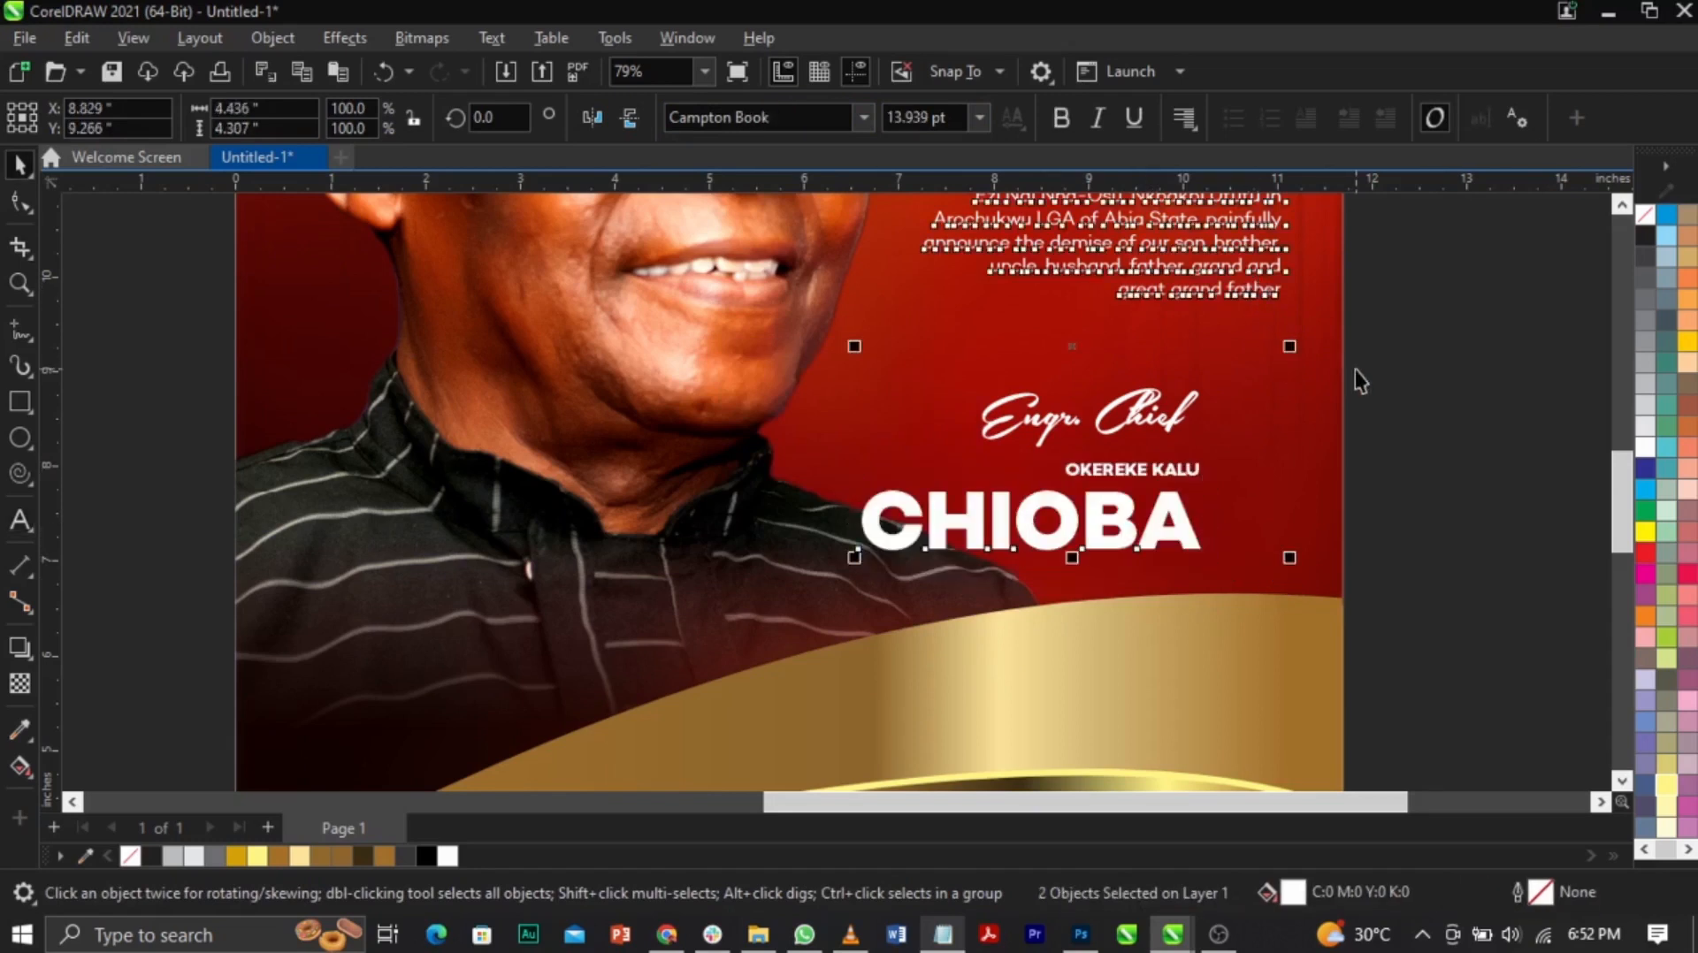
key(r)
click(1447, 459)
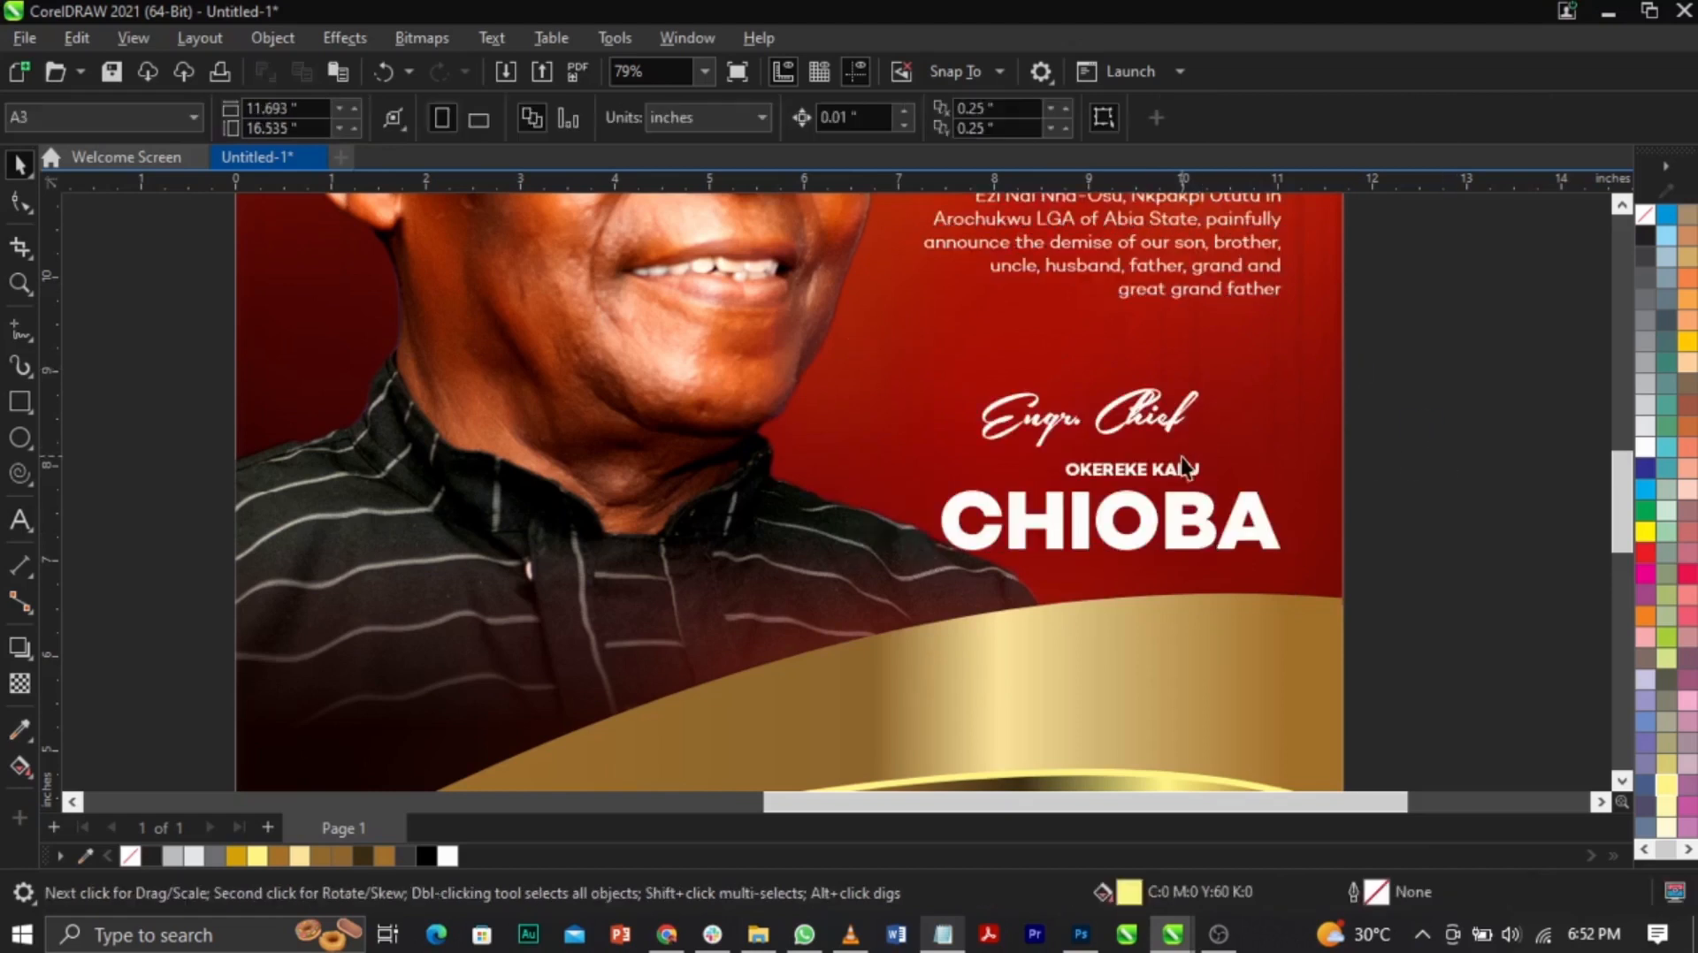
click(1183, 482)
drag(1204, 459, 1282, 447)
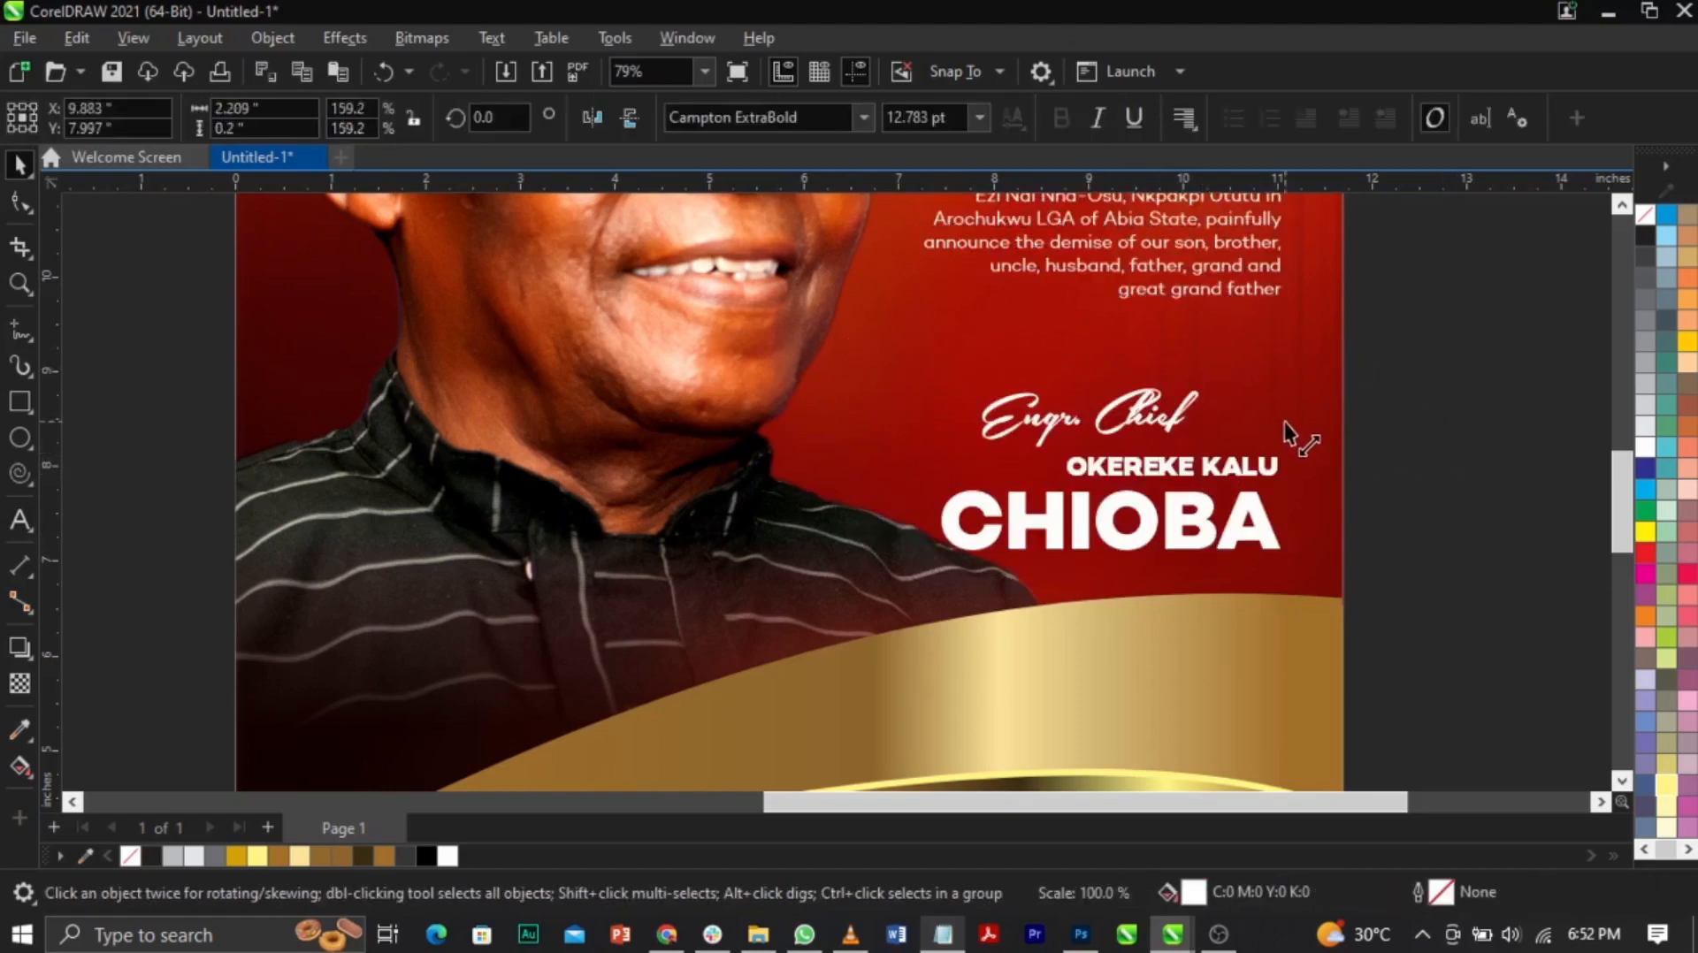
click(1062, 485)
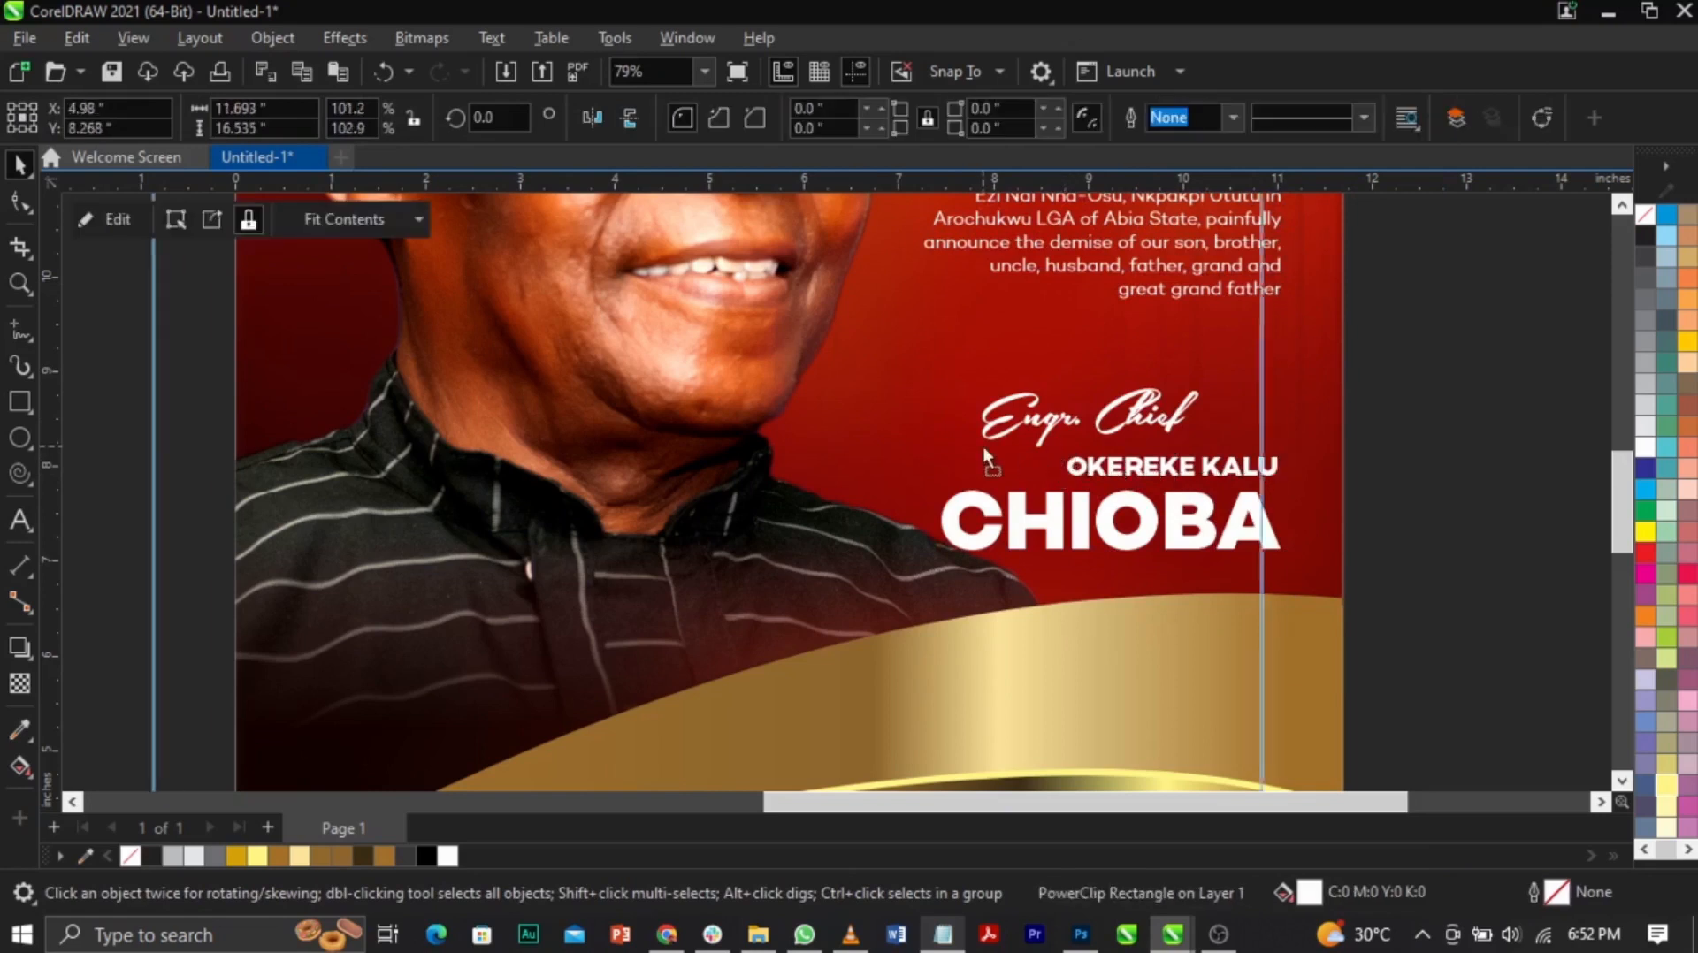
double_click(1115, 473)
key(ctrl+z)
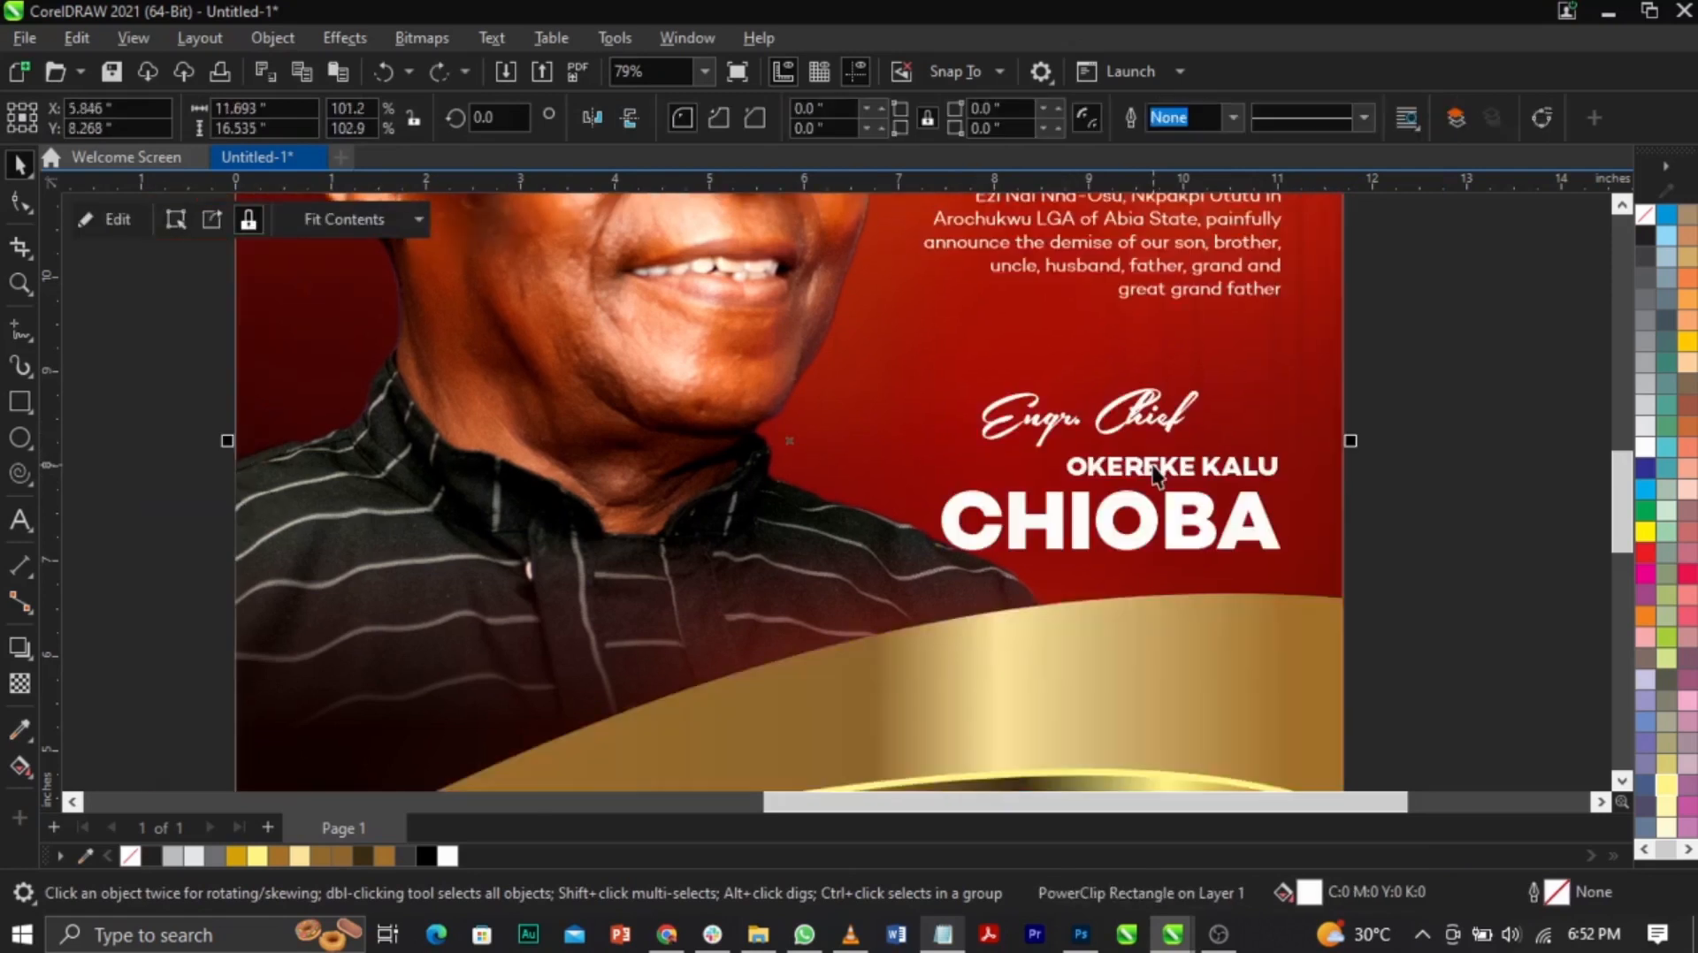
click(1153, 467)
drag(1060, 456, 939, 427)
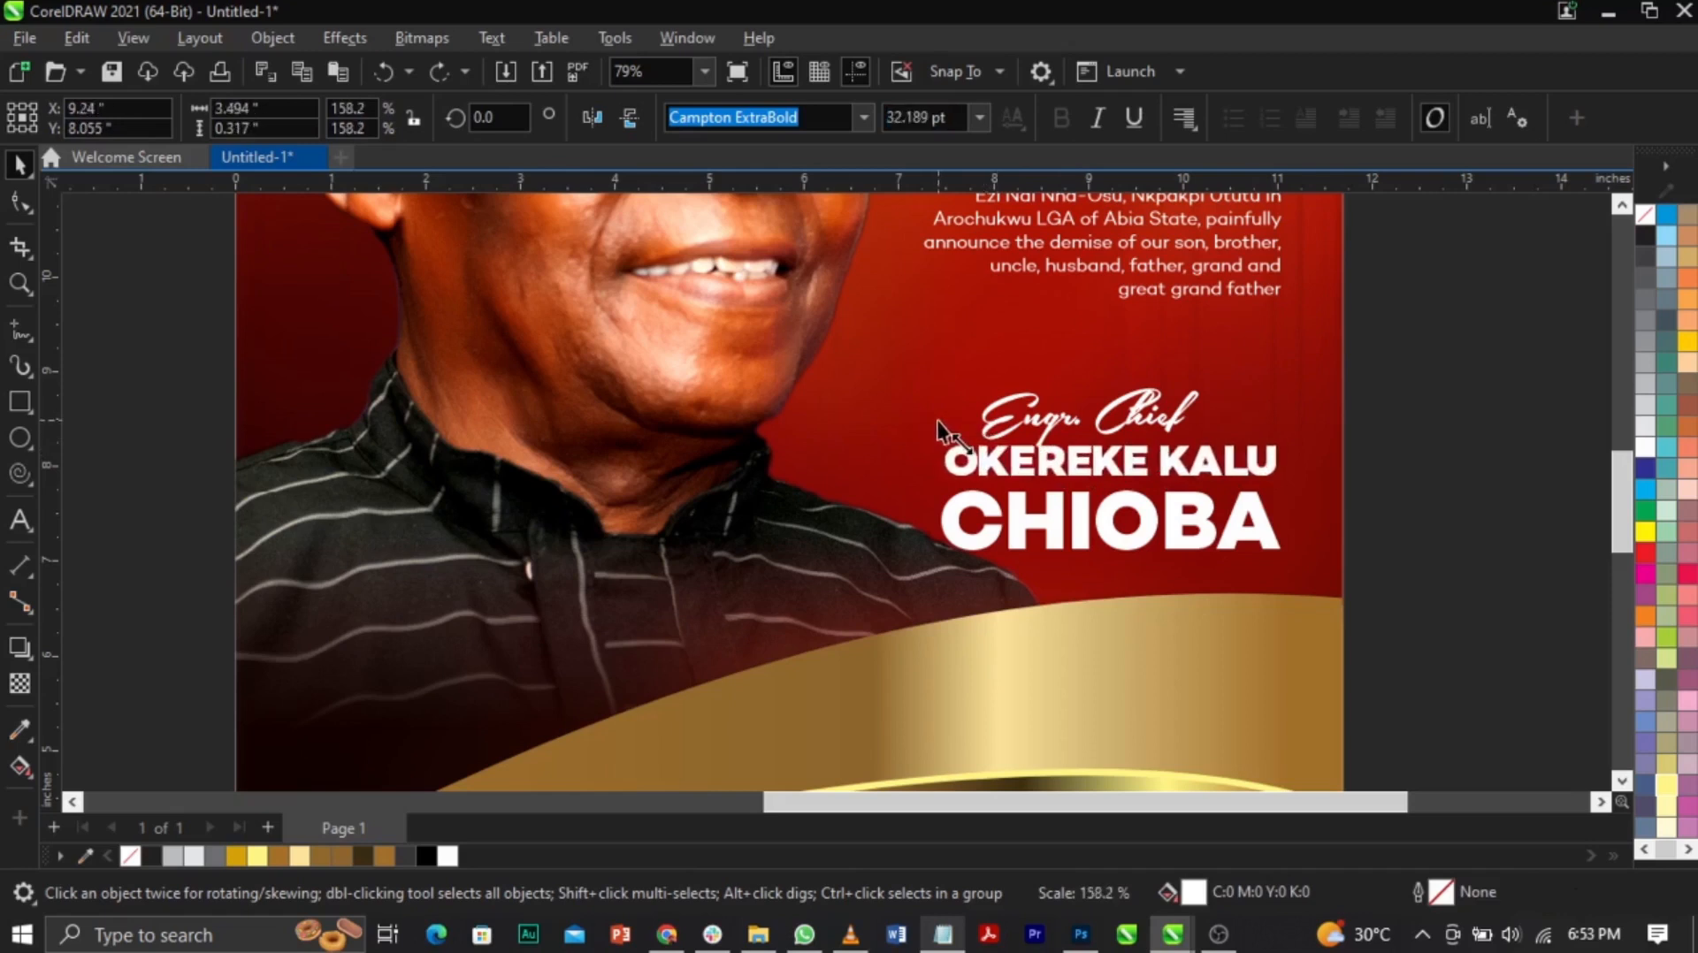
Step: Zoom in on the name text and move the Engr. Chief title left and up
click(1262, 535)
key(z)
drag(887, 378, 1271, 576)
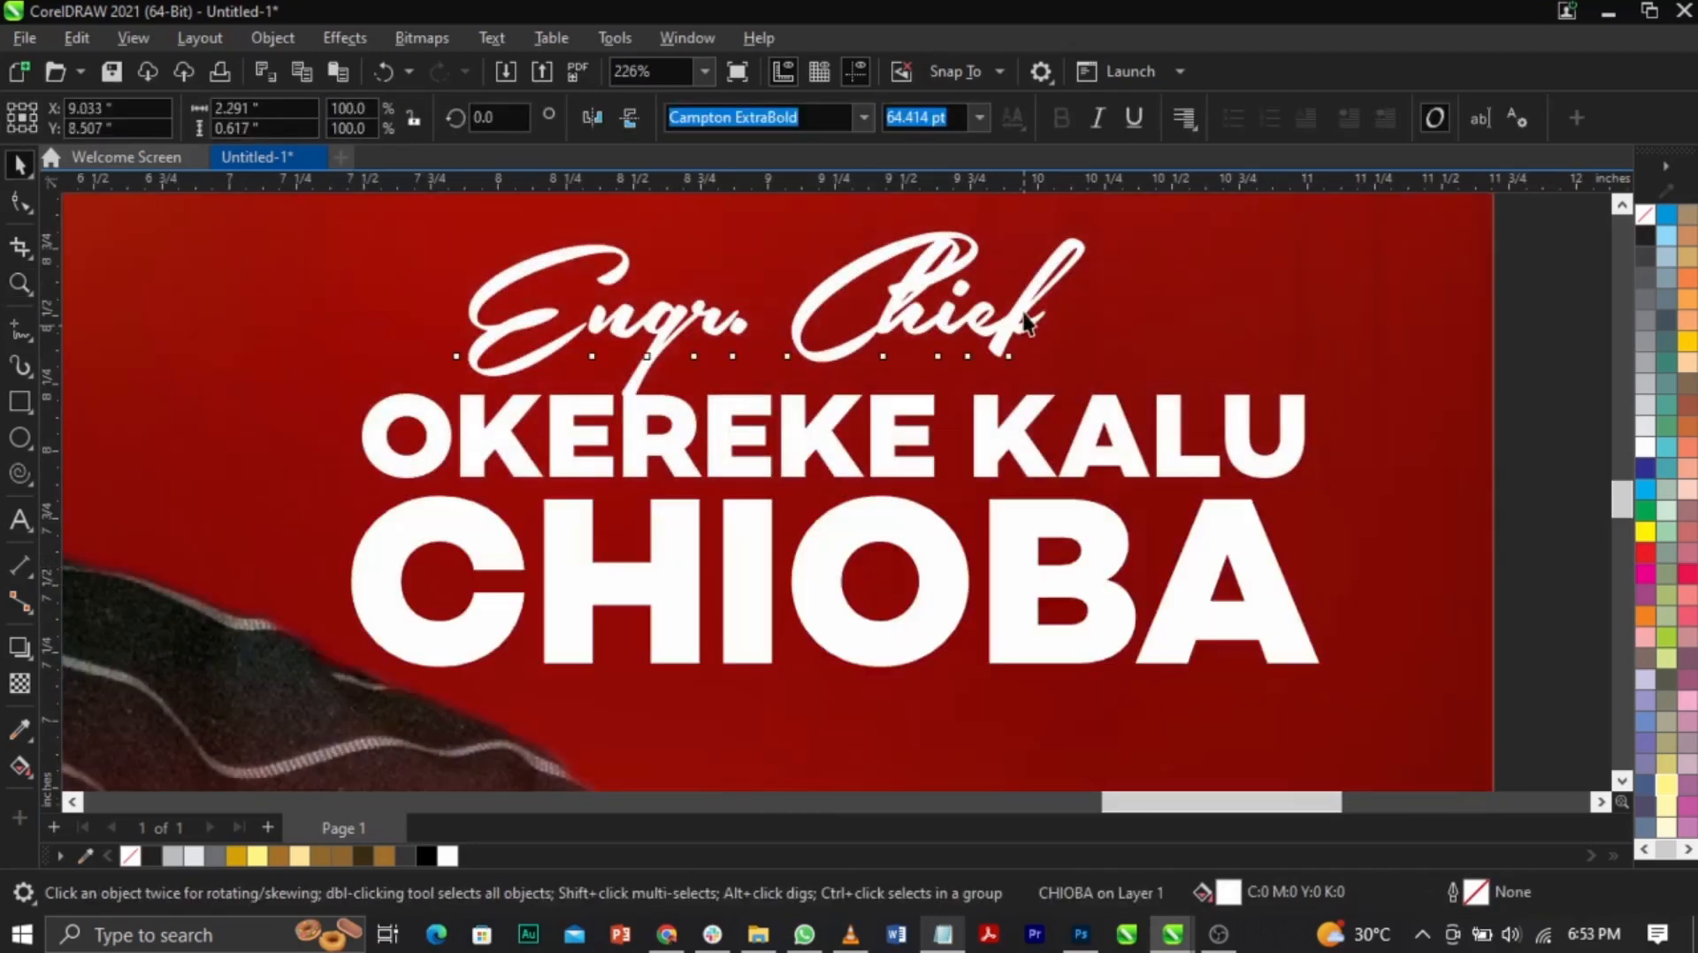
drag(1026, 320, 939, 306)
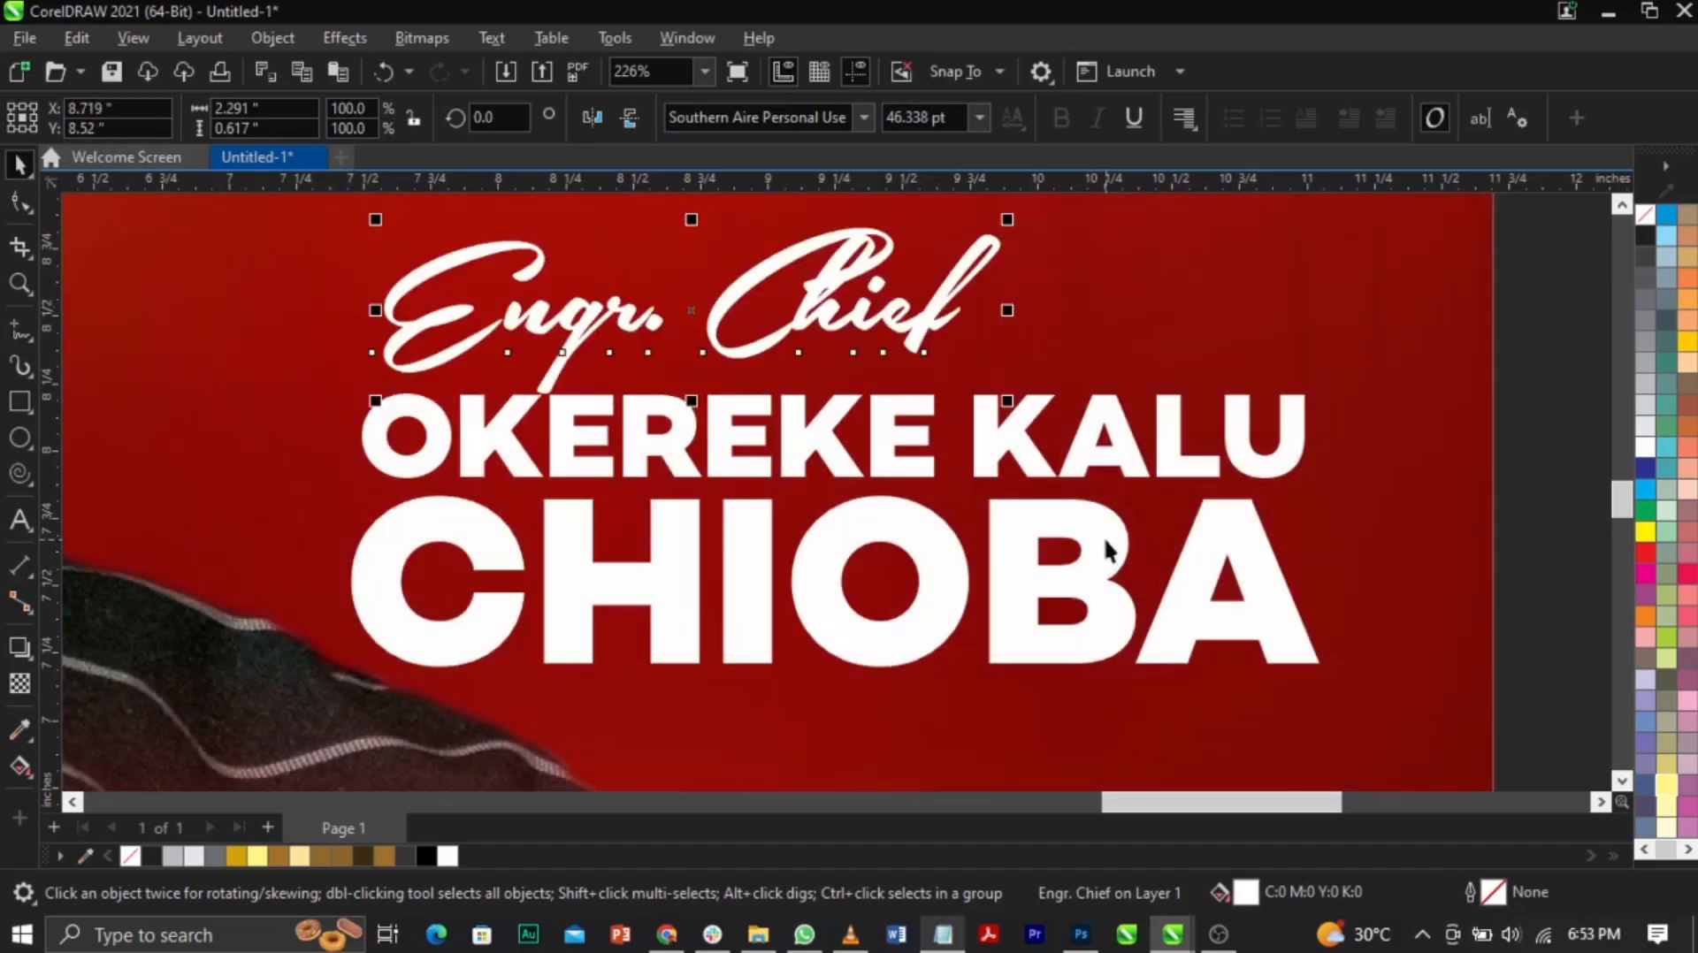
Step: Move all three name lines higher and enlarge them together
shift+click(1106, 539)
shift+click(1134, 470)
drag(1135, 440, 1137, 395)
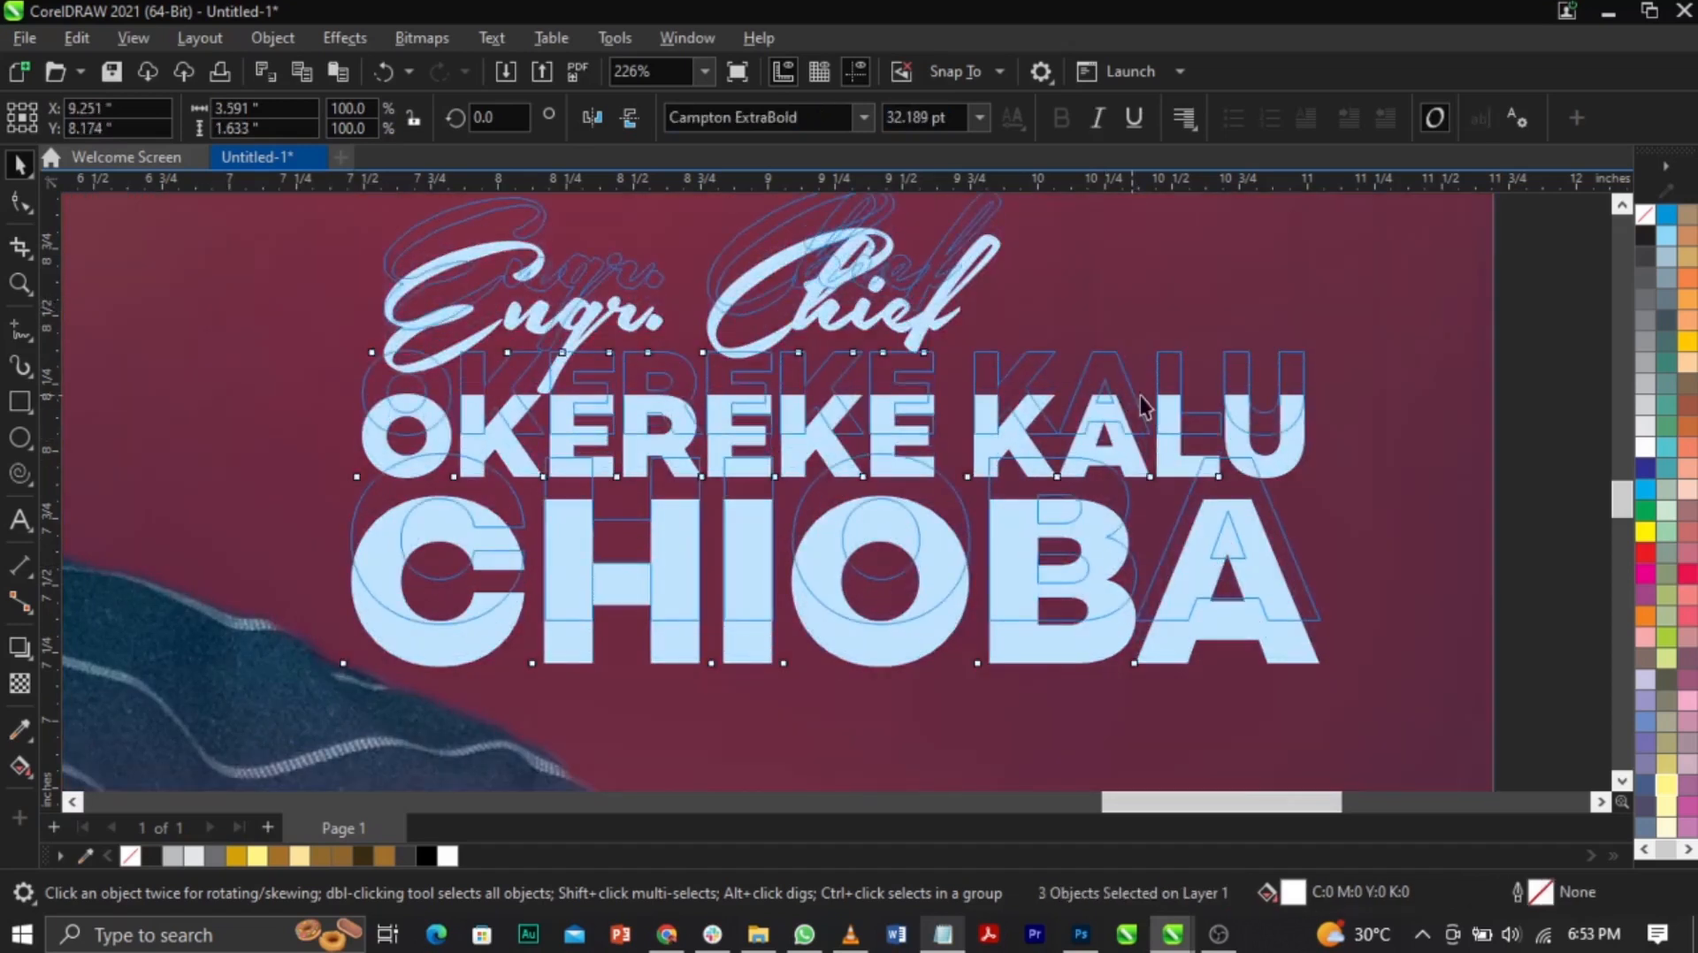
scroll(1139, 396, down, 2)
scroll(1145, 401, down, 3)
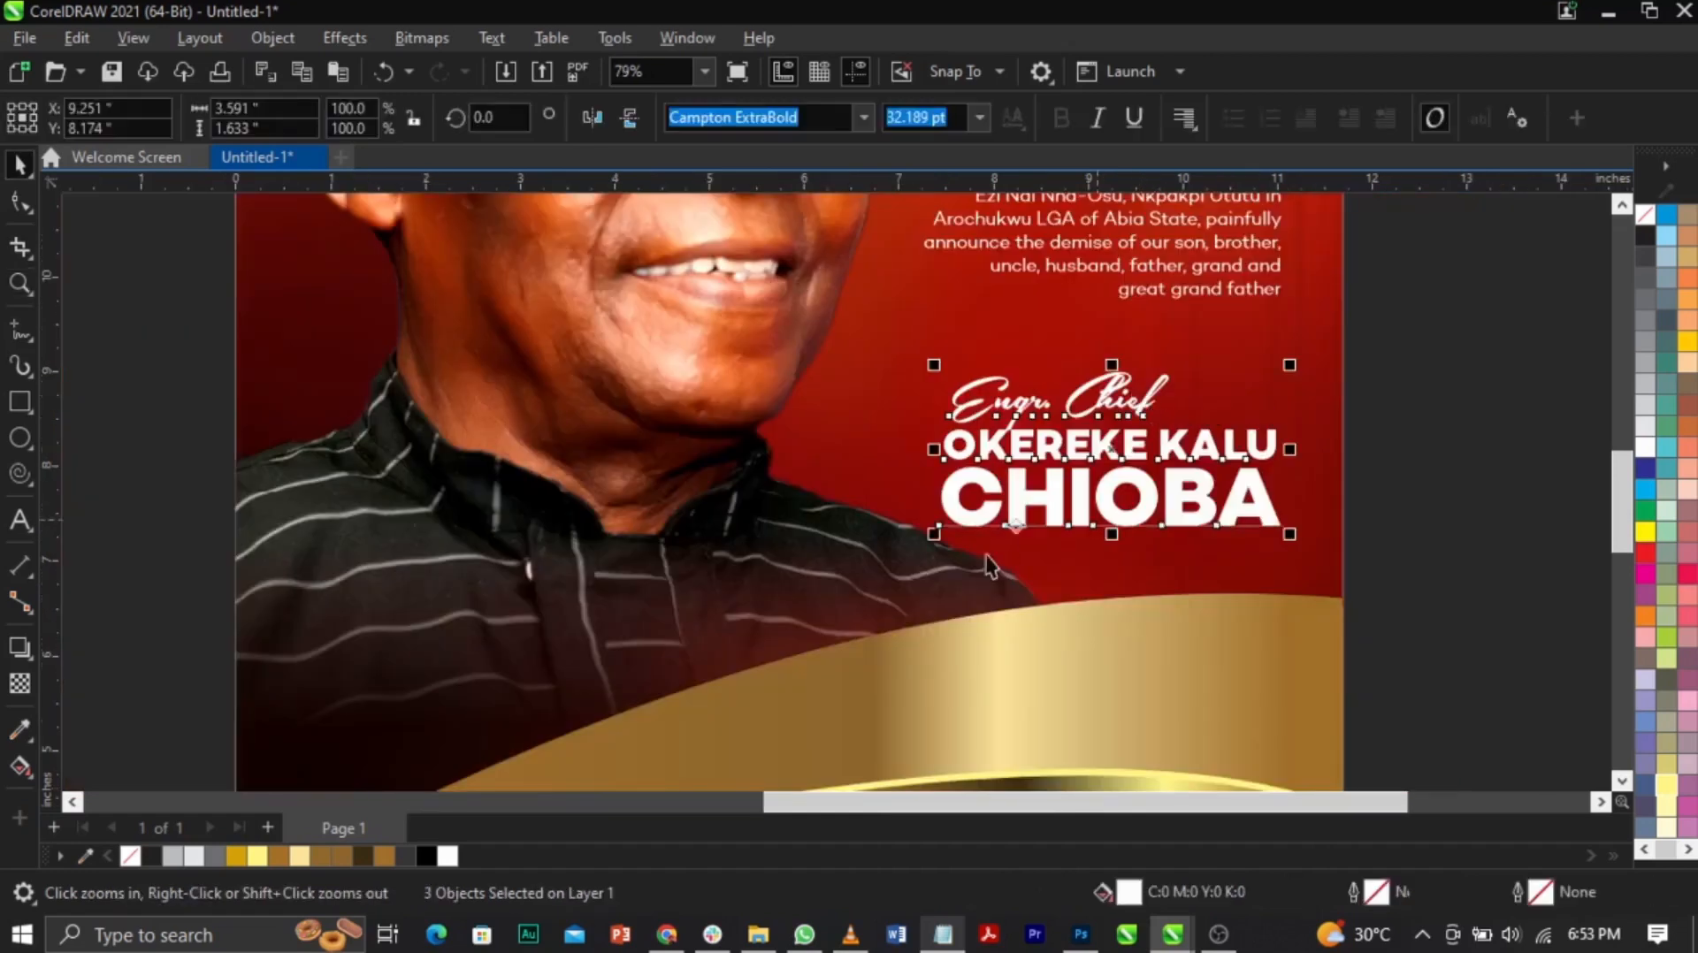
drag(902, 560, 895, 564)
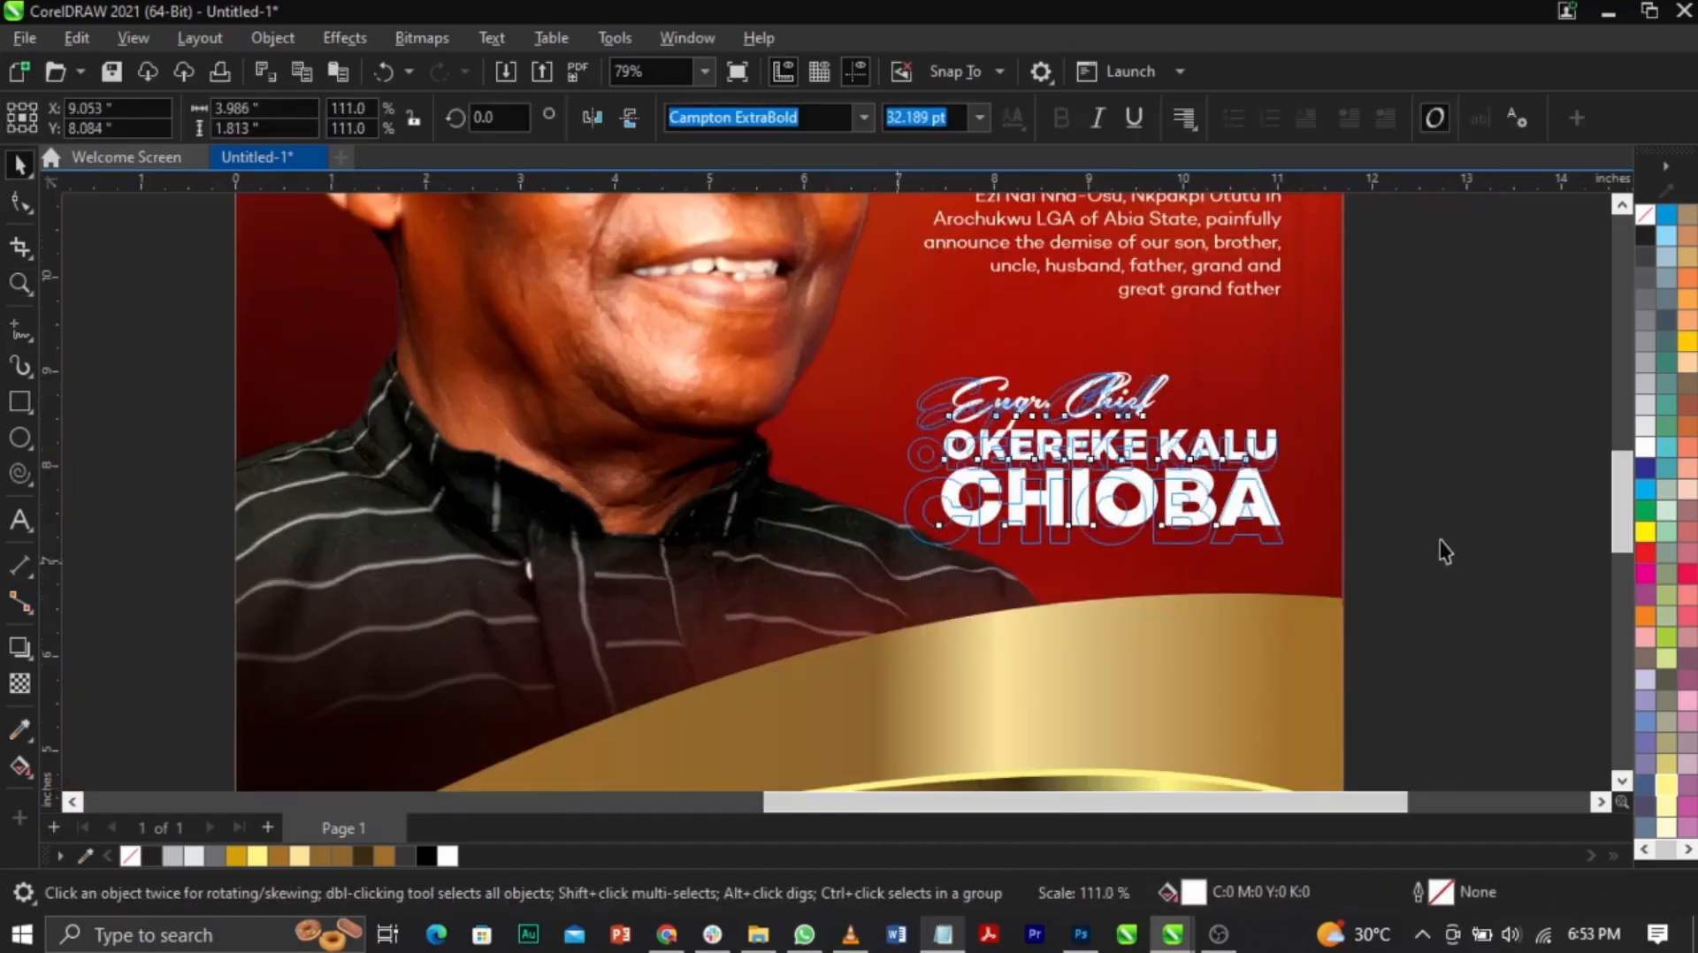
Step: Select CHIOBA, restore it after an accidental deletion, and zoom out to the whole poster
click(1160, 535)
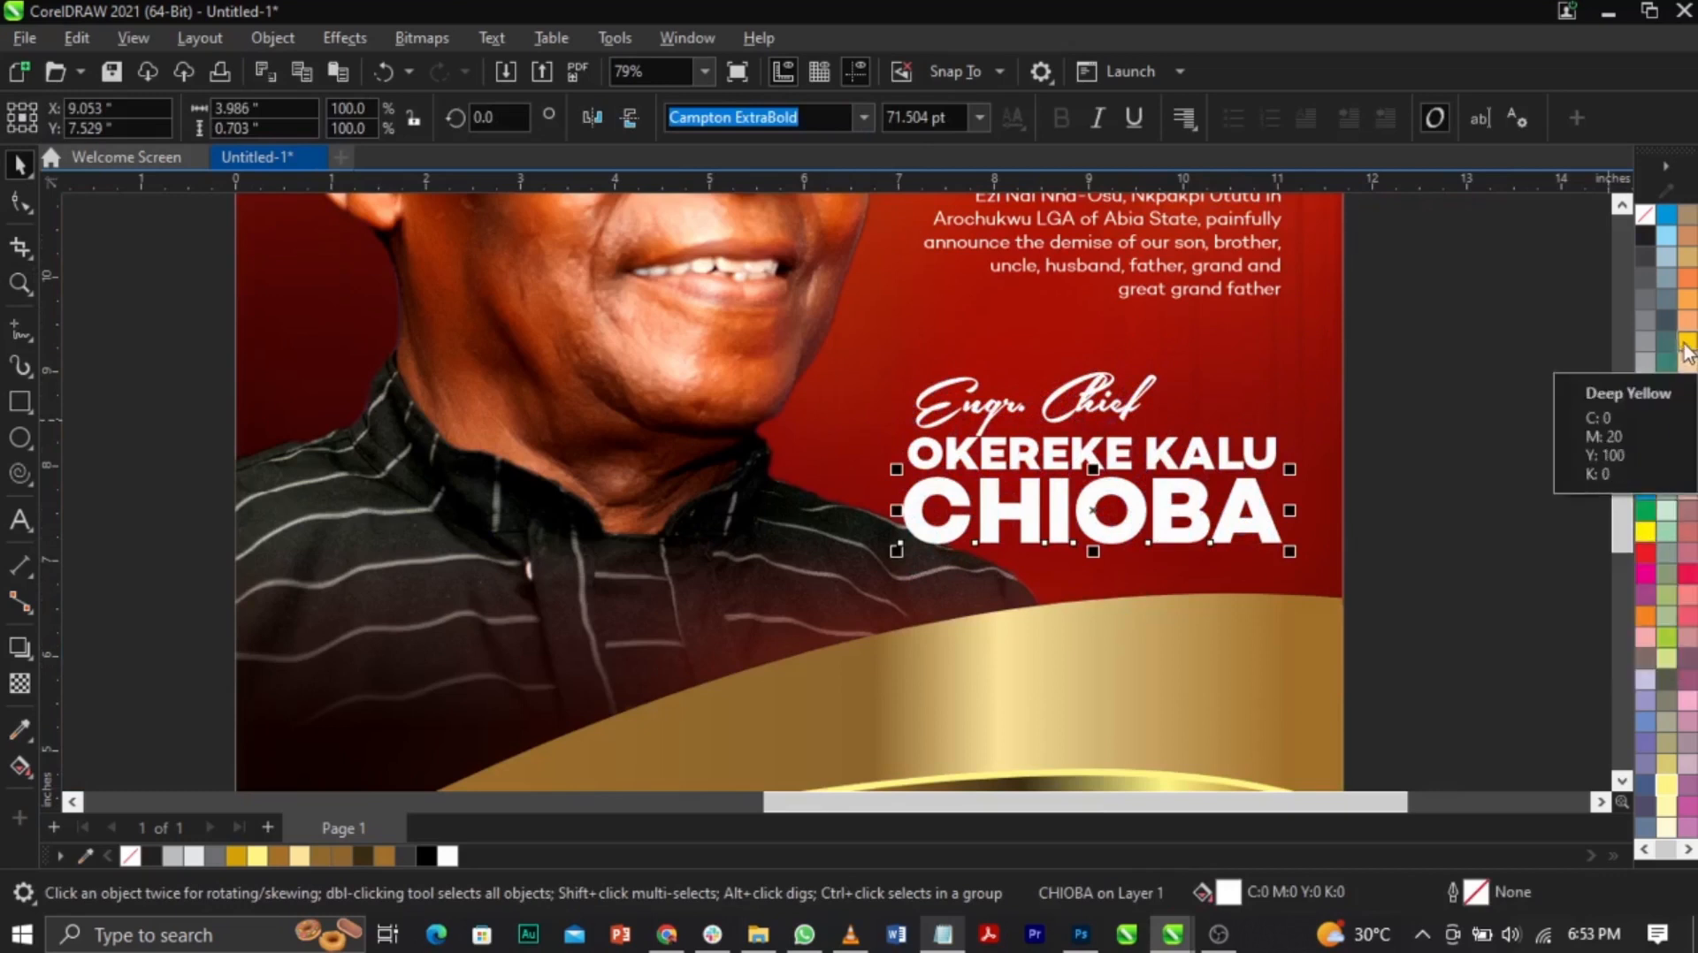
key(Delete)
key(ctrl+z)
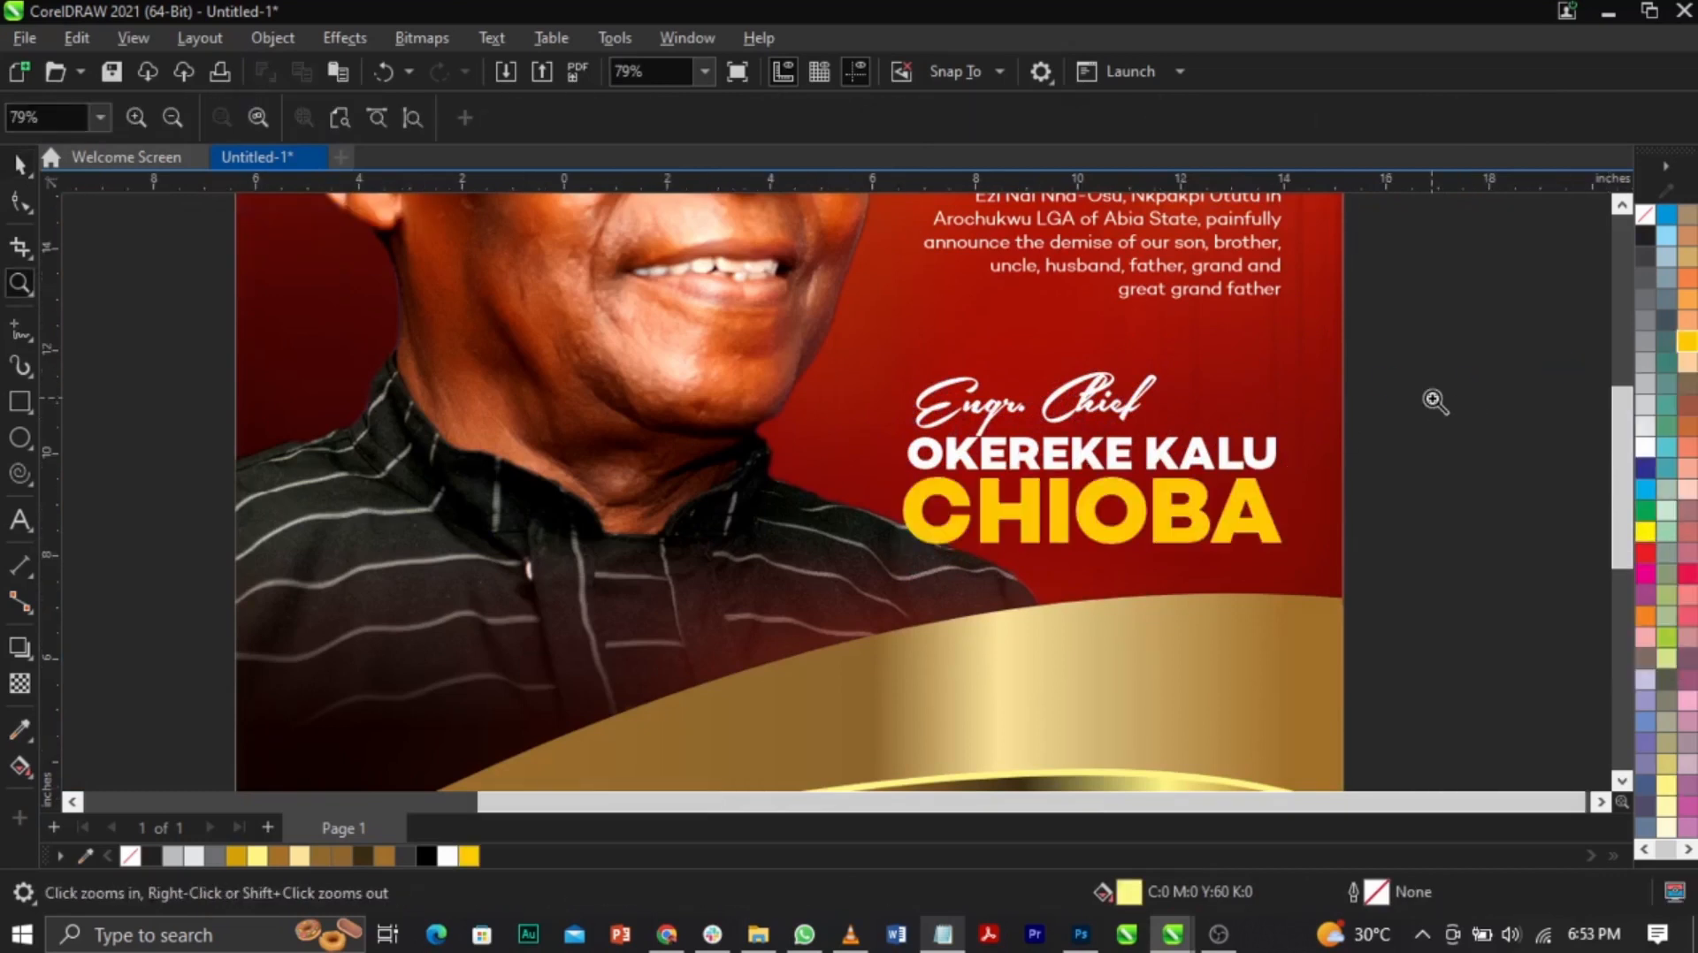
scroll(1432, 403, down, 2)
key(z)
key(shift+F4)
key(space)
click(667, 933)
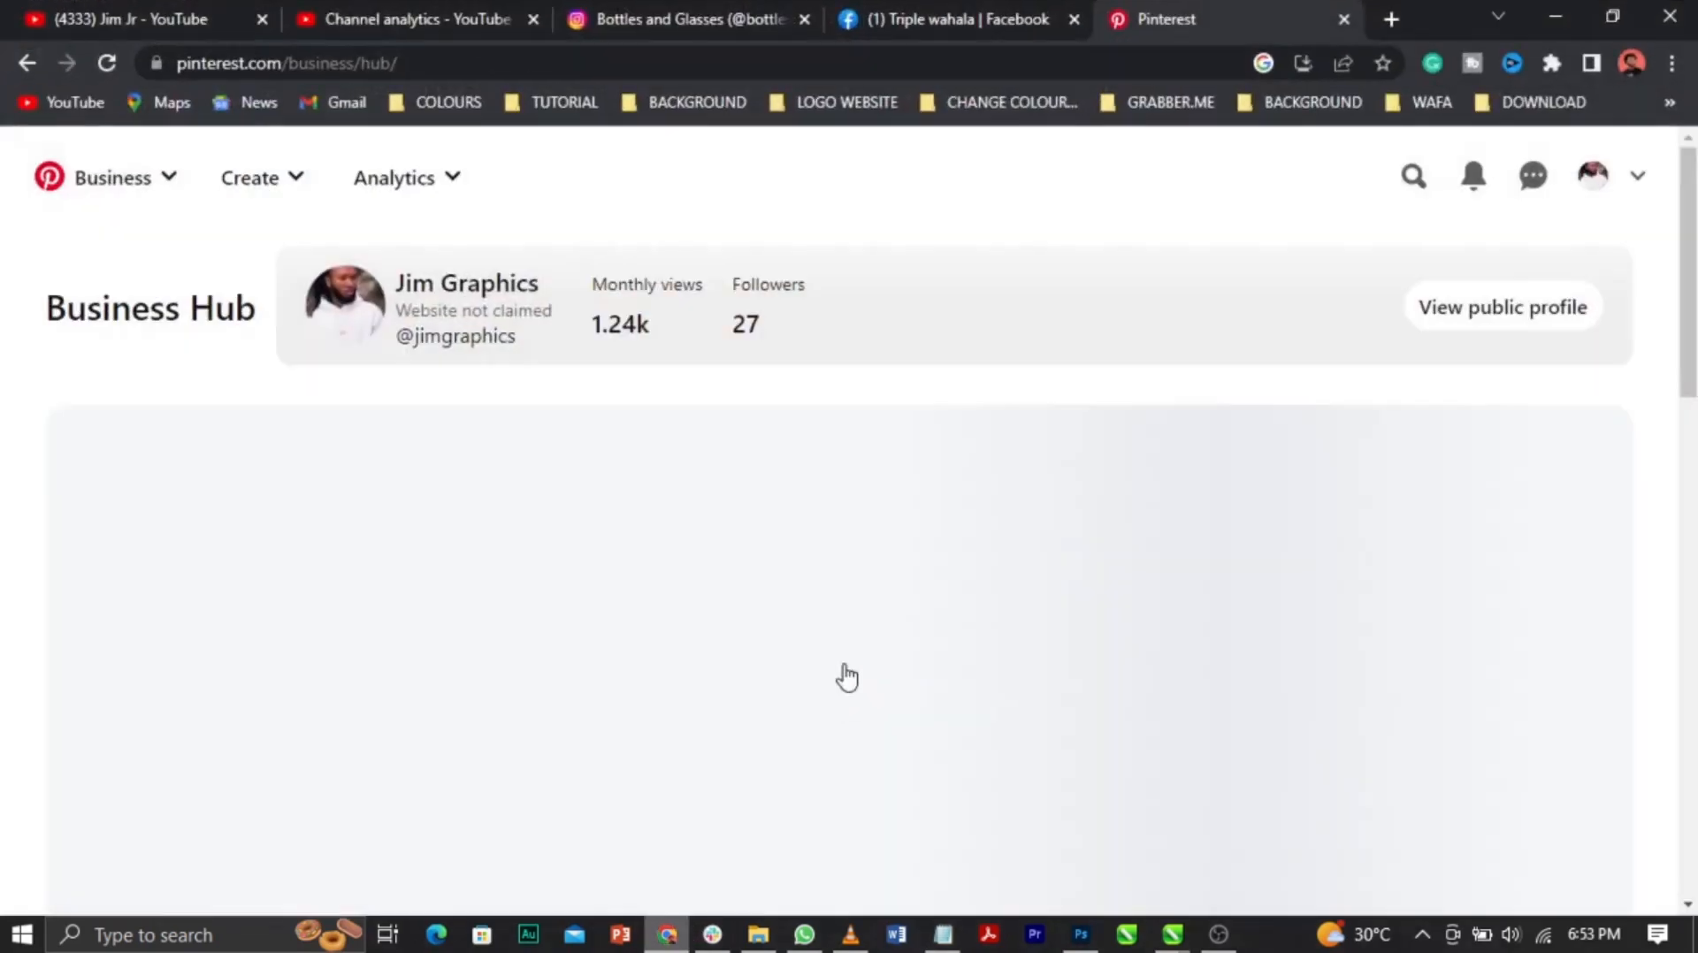
click(1406, 185)
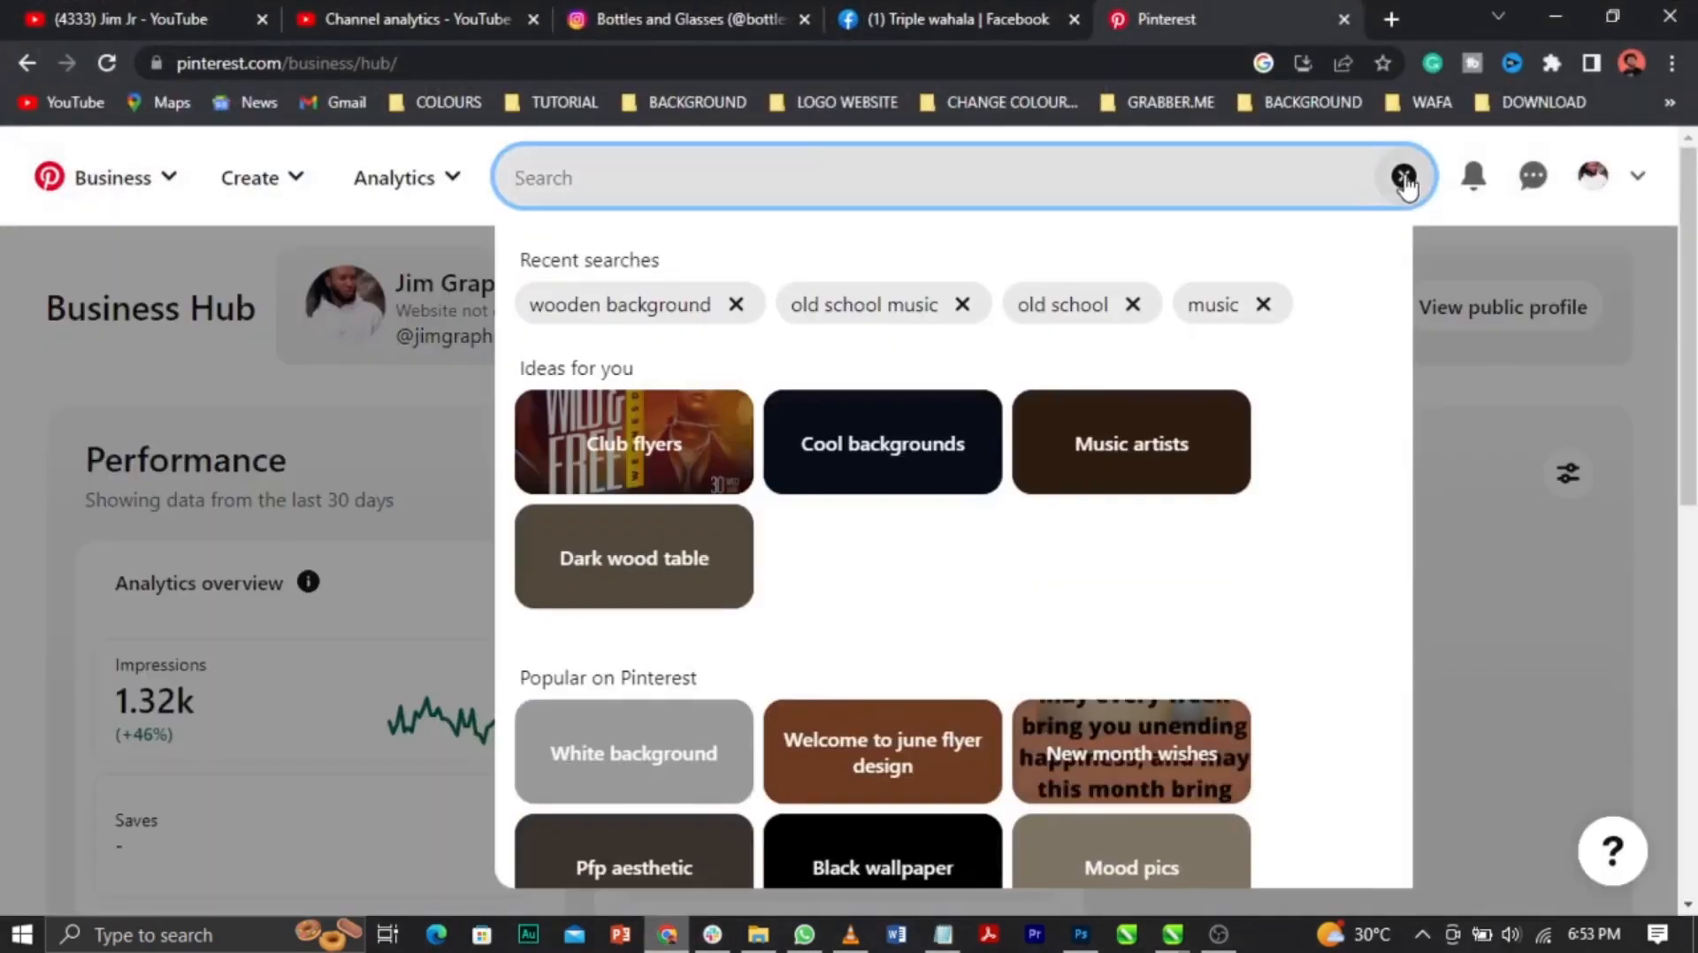
text(gold background)
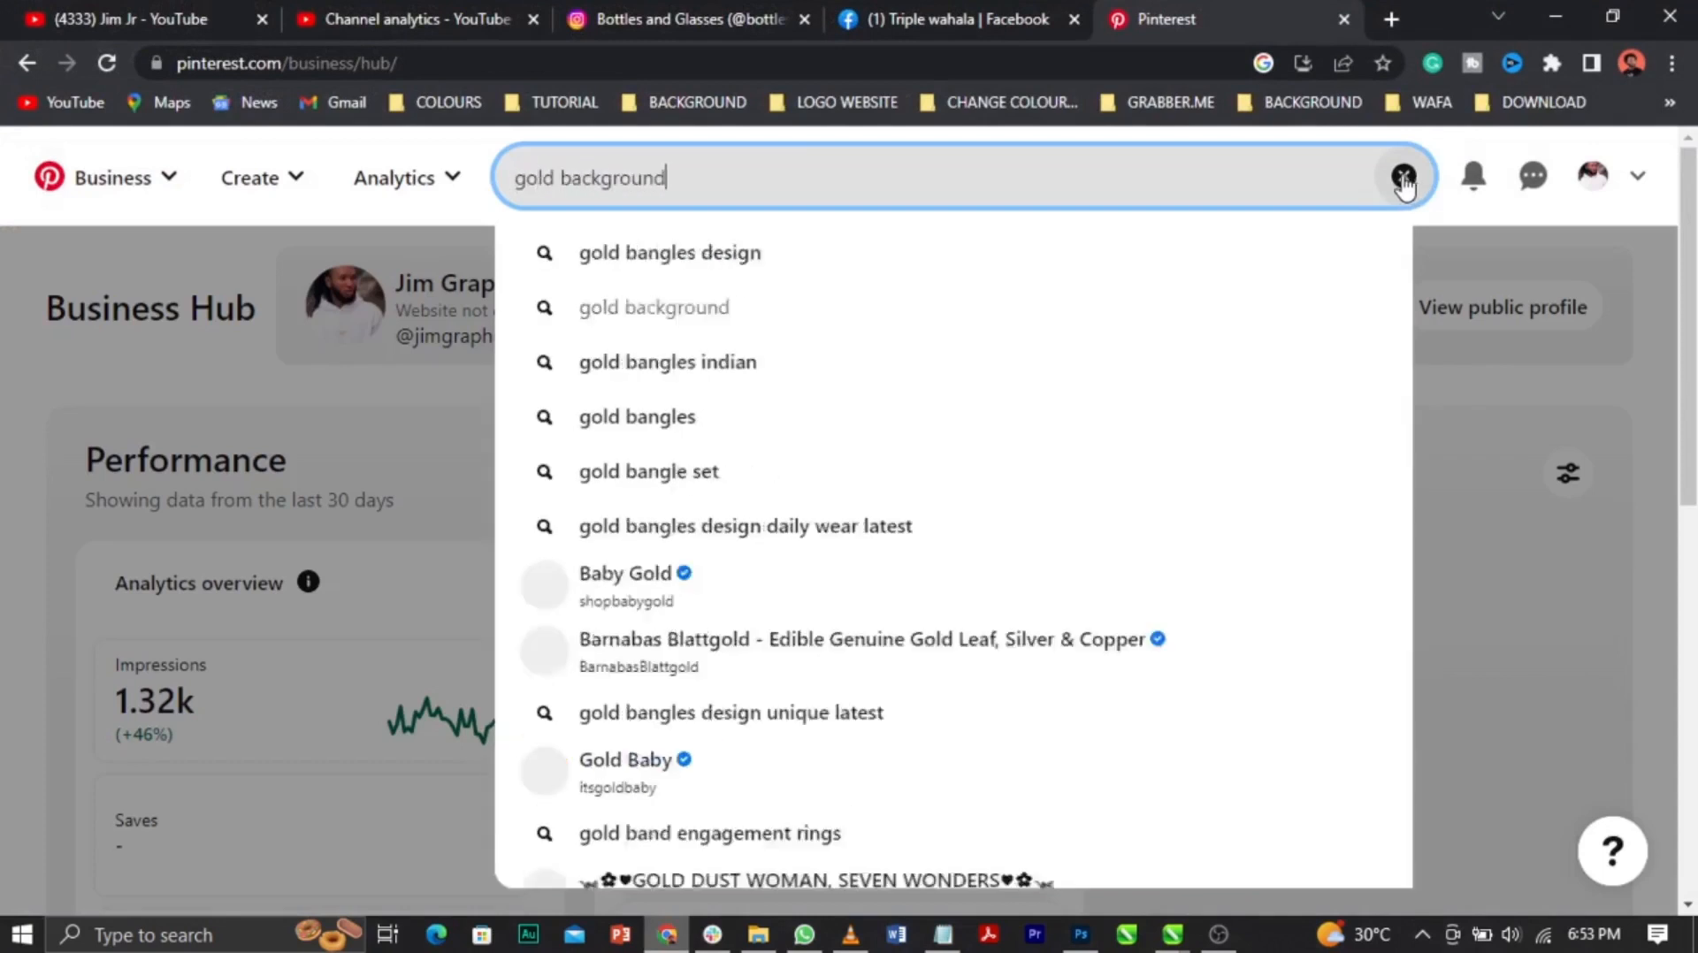
key(Return)
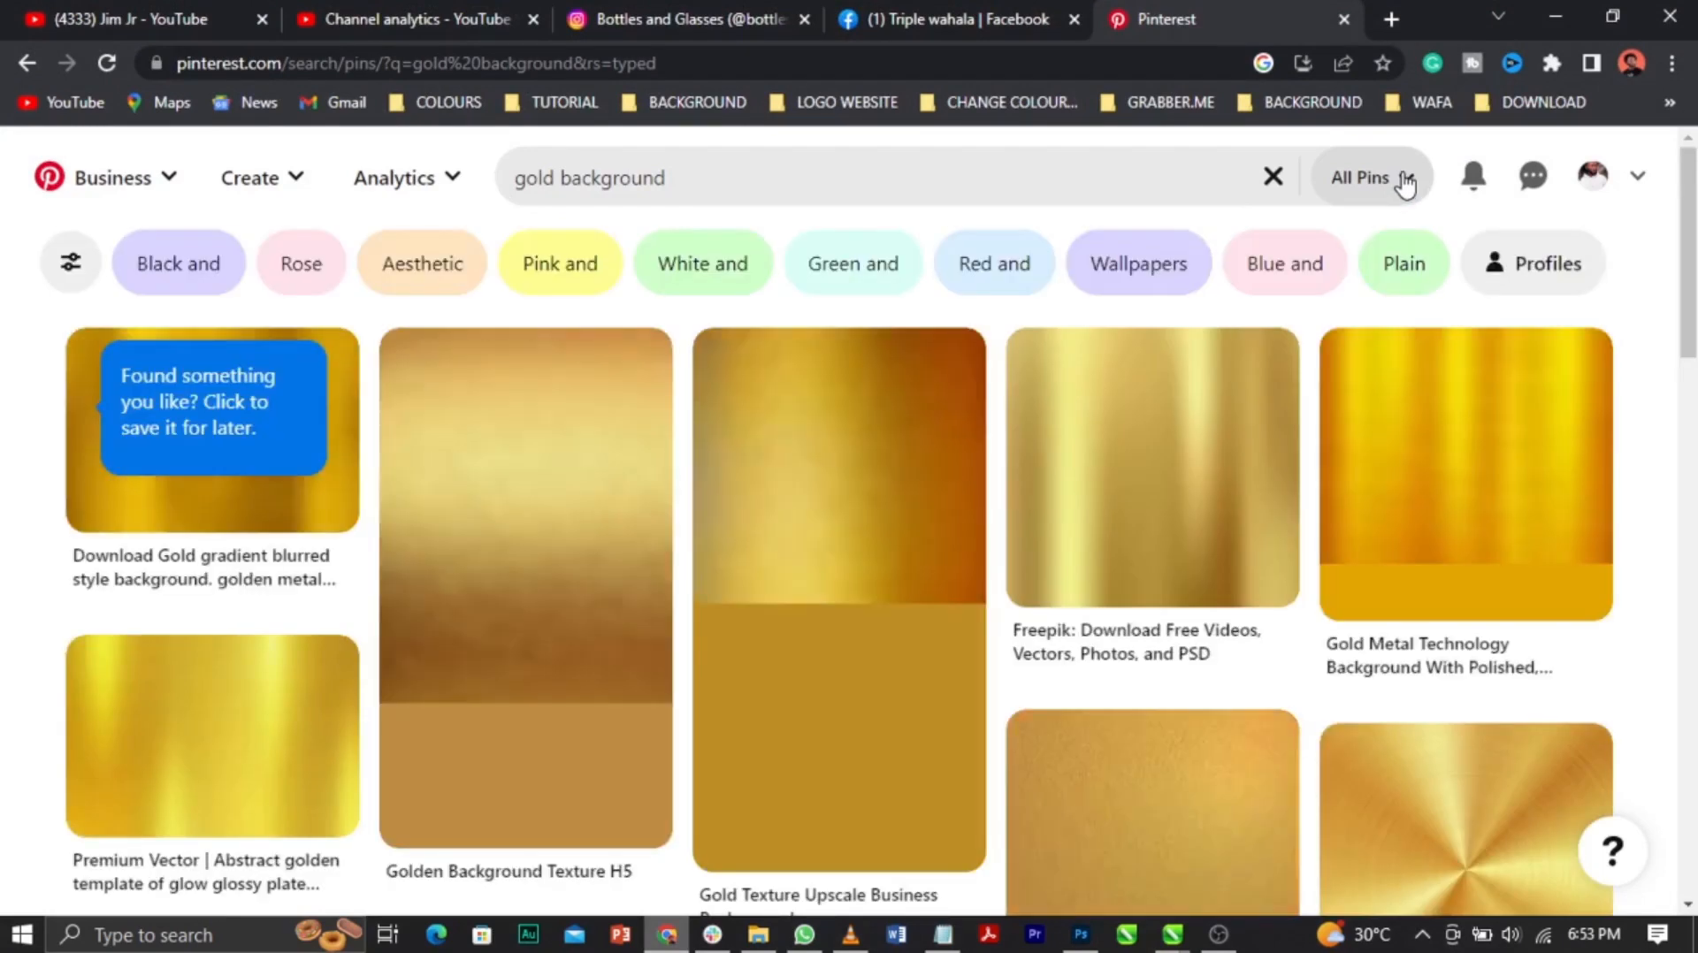
drag(1690, 245, 1690, 392)
click(512, 544)
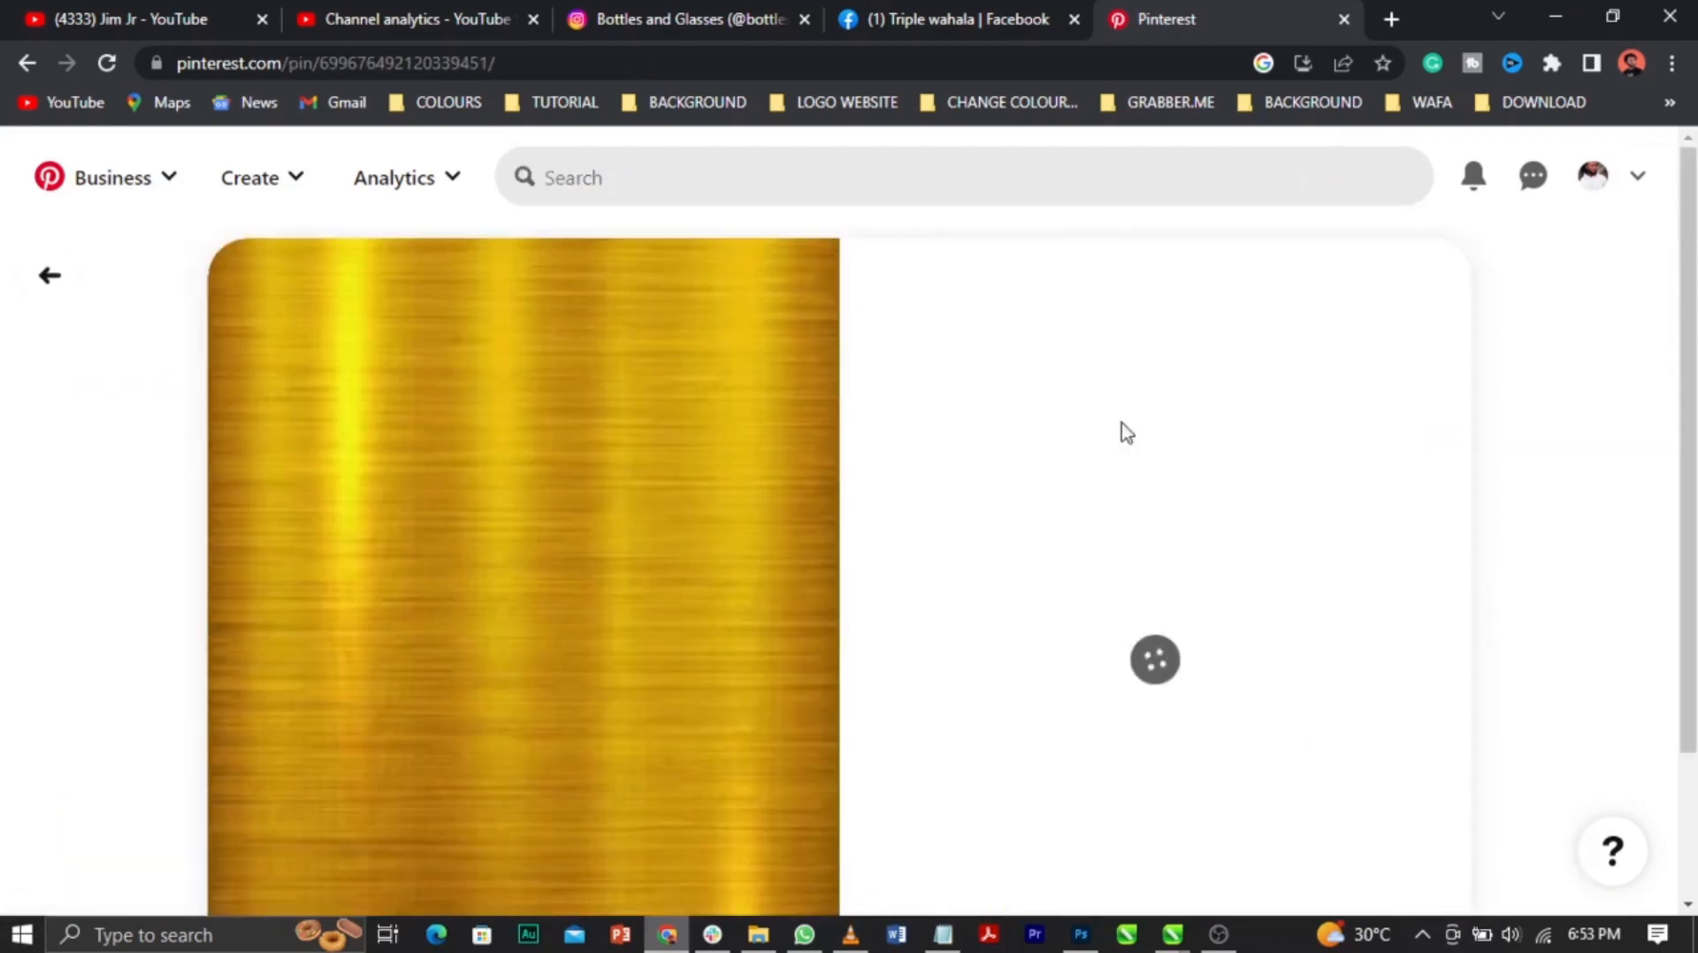
drag(1688, 265, 1688, 376)
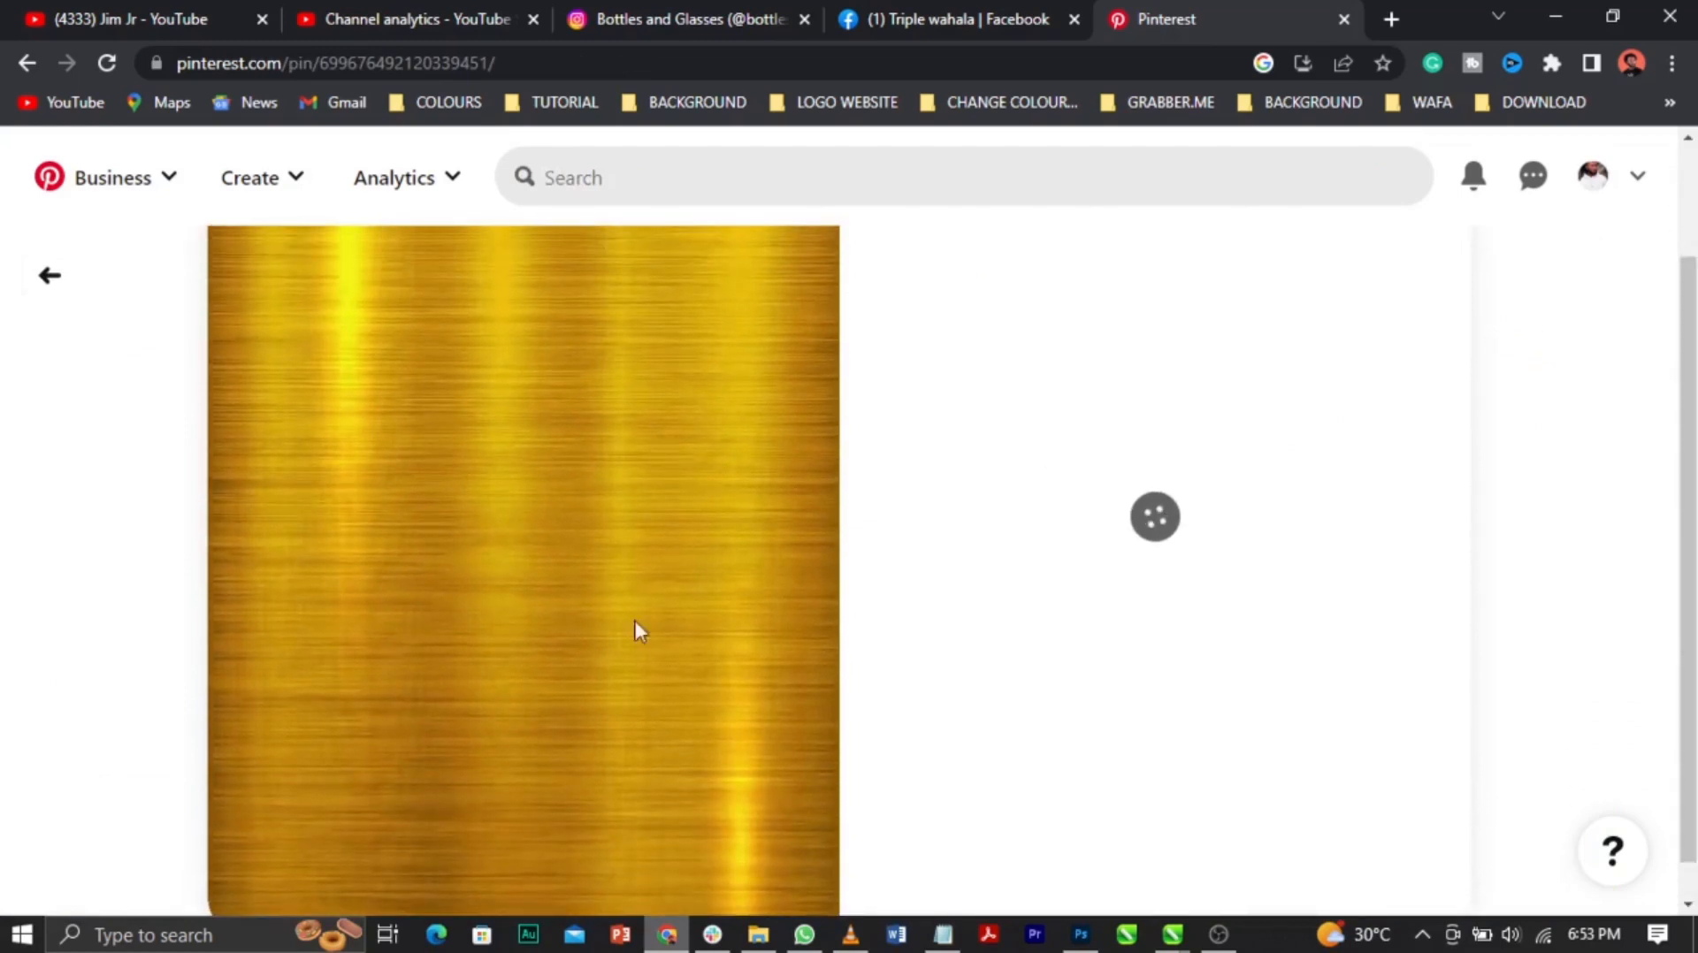
right_click(646, 533)
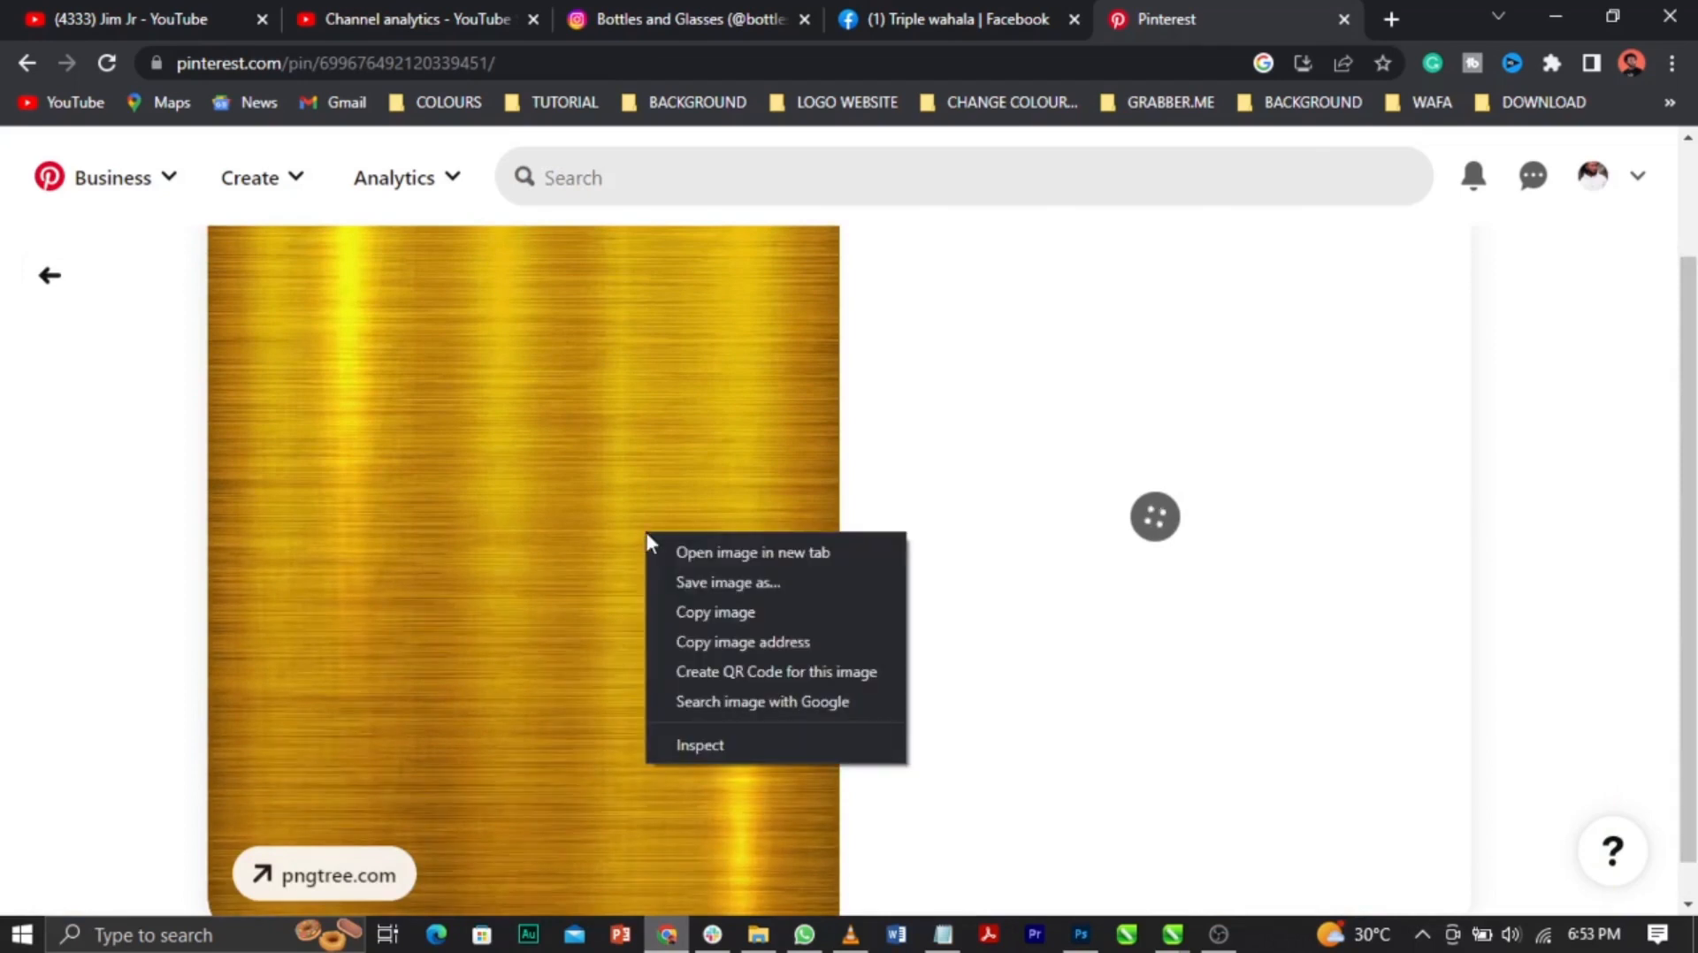
click(706, 585)
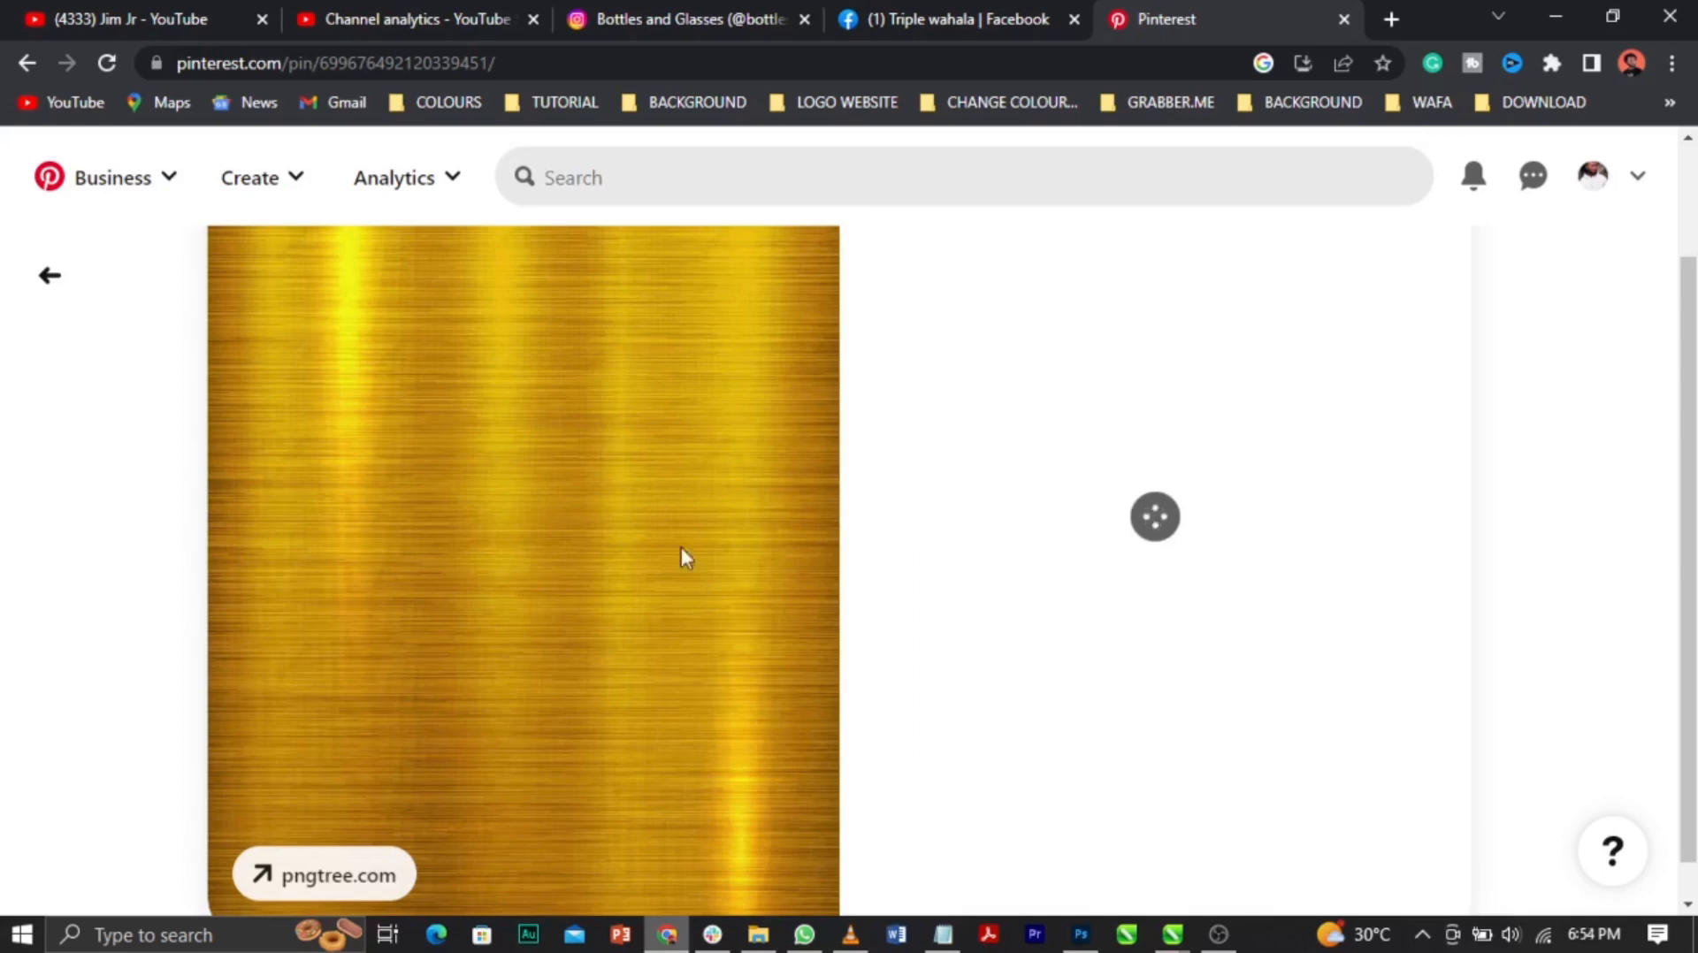
right_click(586, 468)
click(638, 547)
Step: Paste the gold texture, shrink it to about a quarter, and park it at the poster's right edge
click(1547, 19)
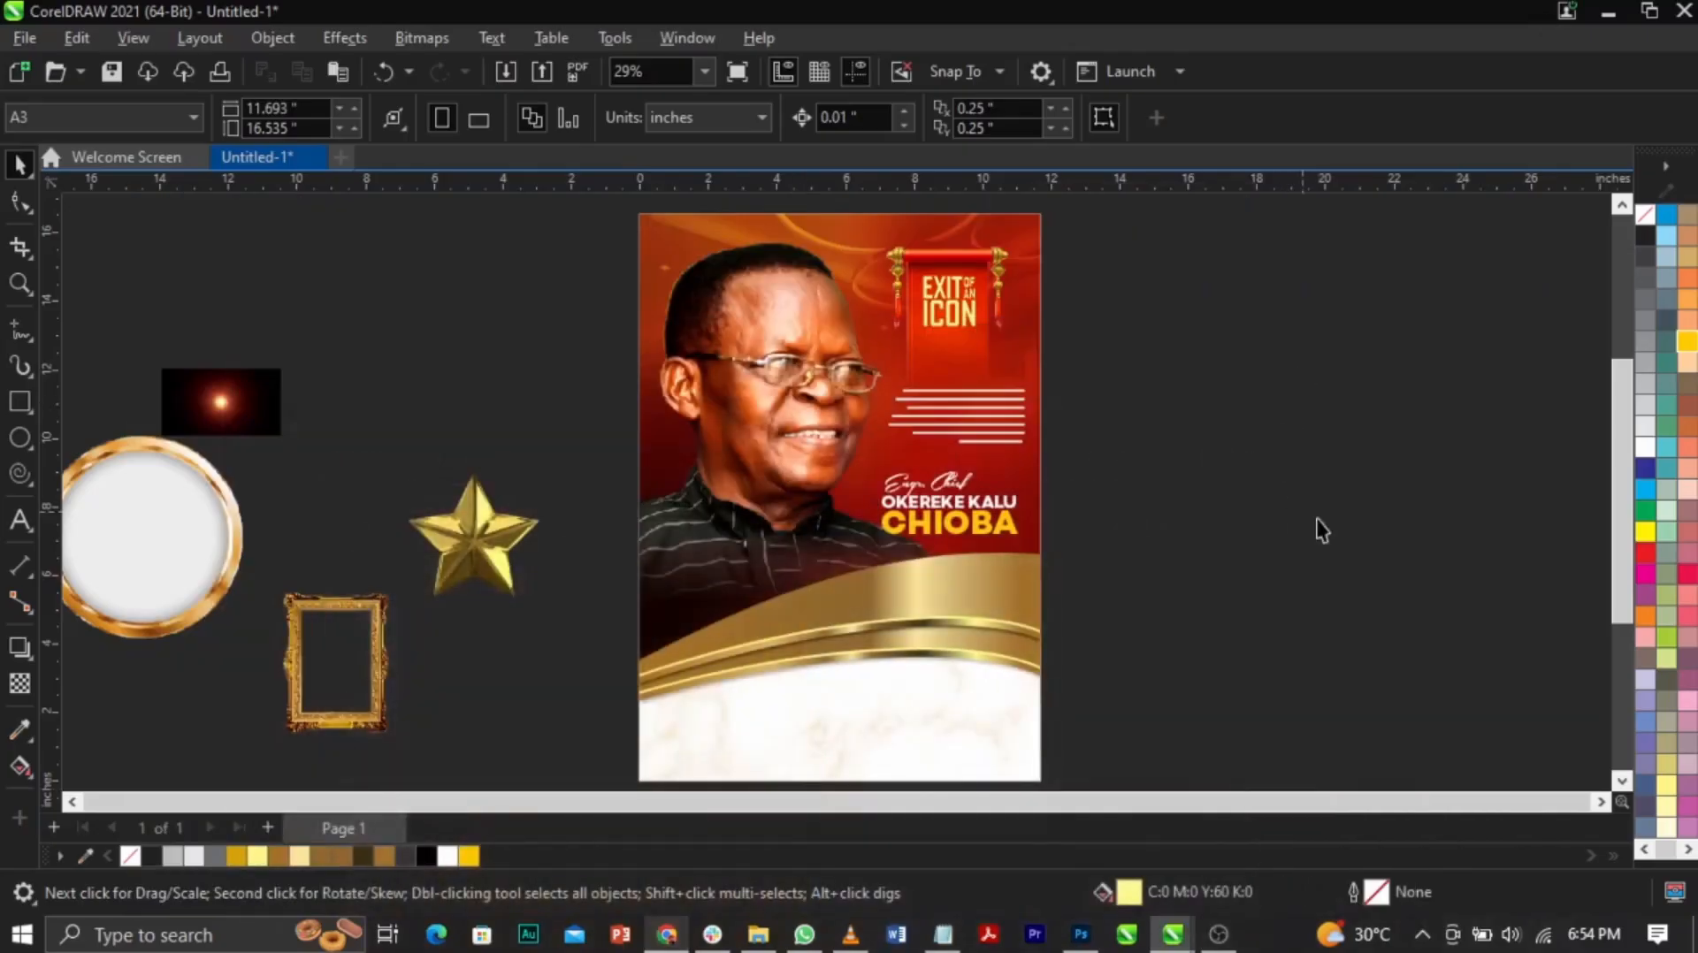
key(ctrl+v)
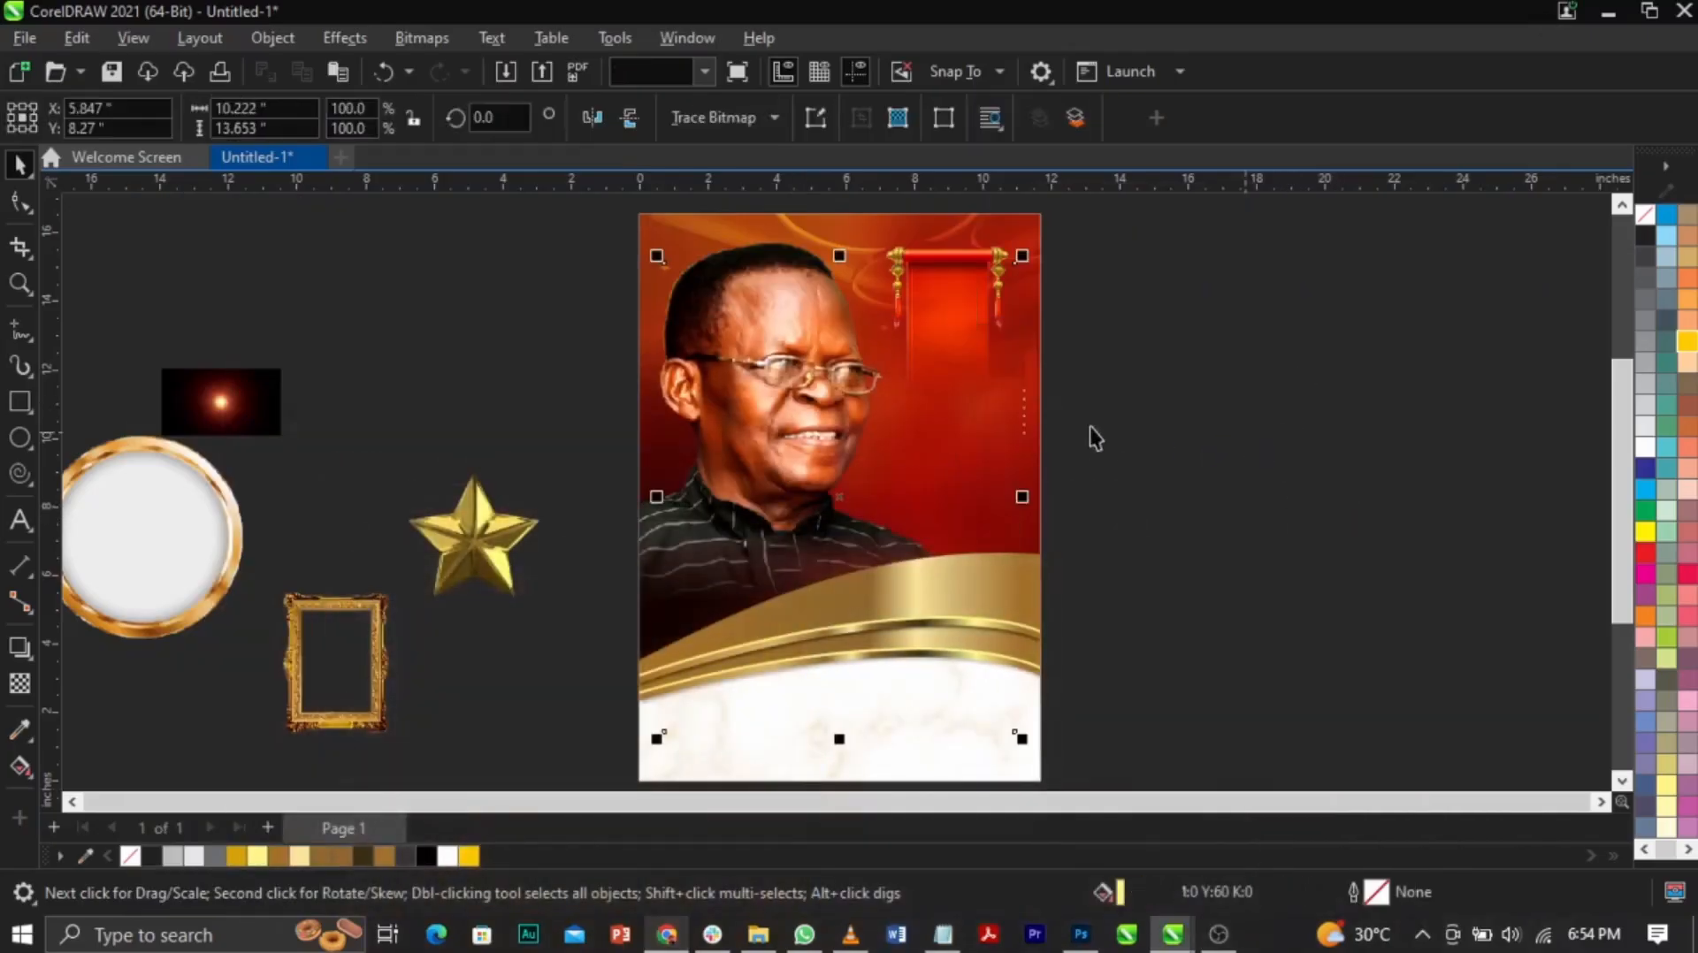
drag(1023, 262, 895, 432)
drag(847, 508, 1047, 292)
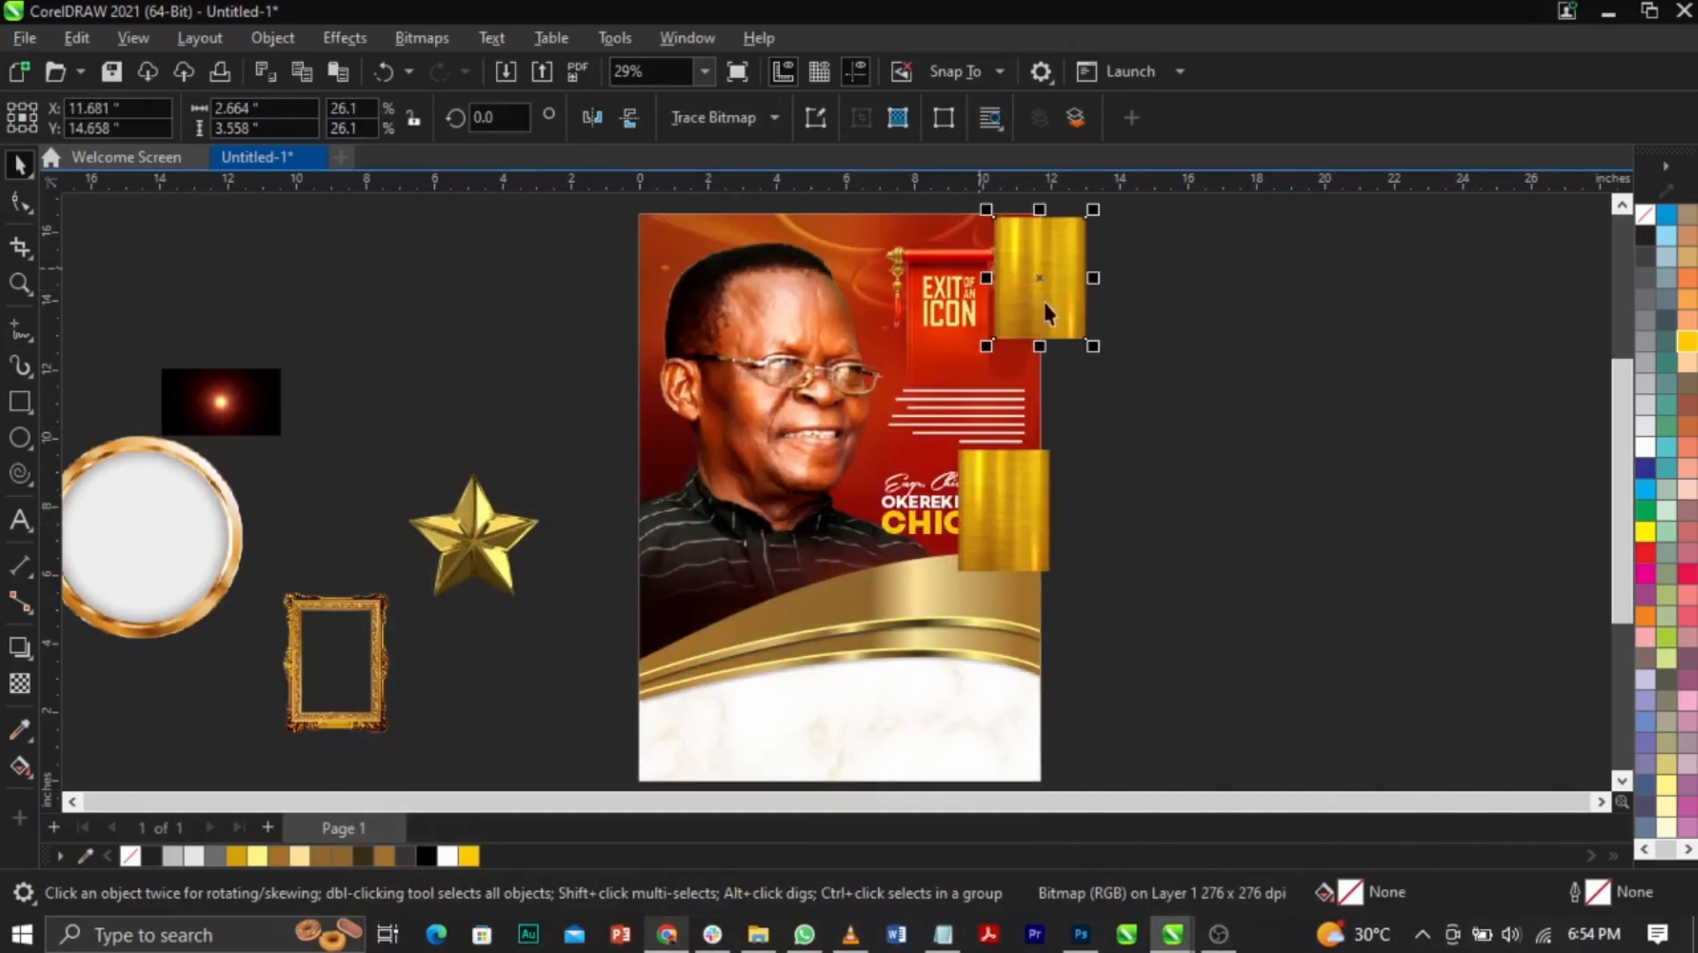
key(z)
drag(840, 220, 1110, 390)
key(space)
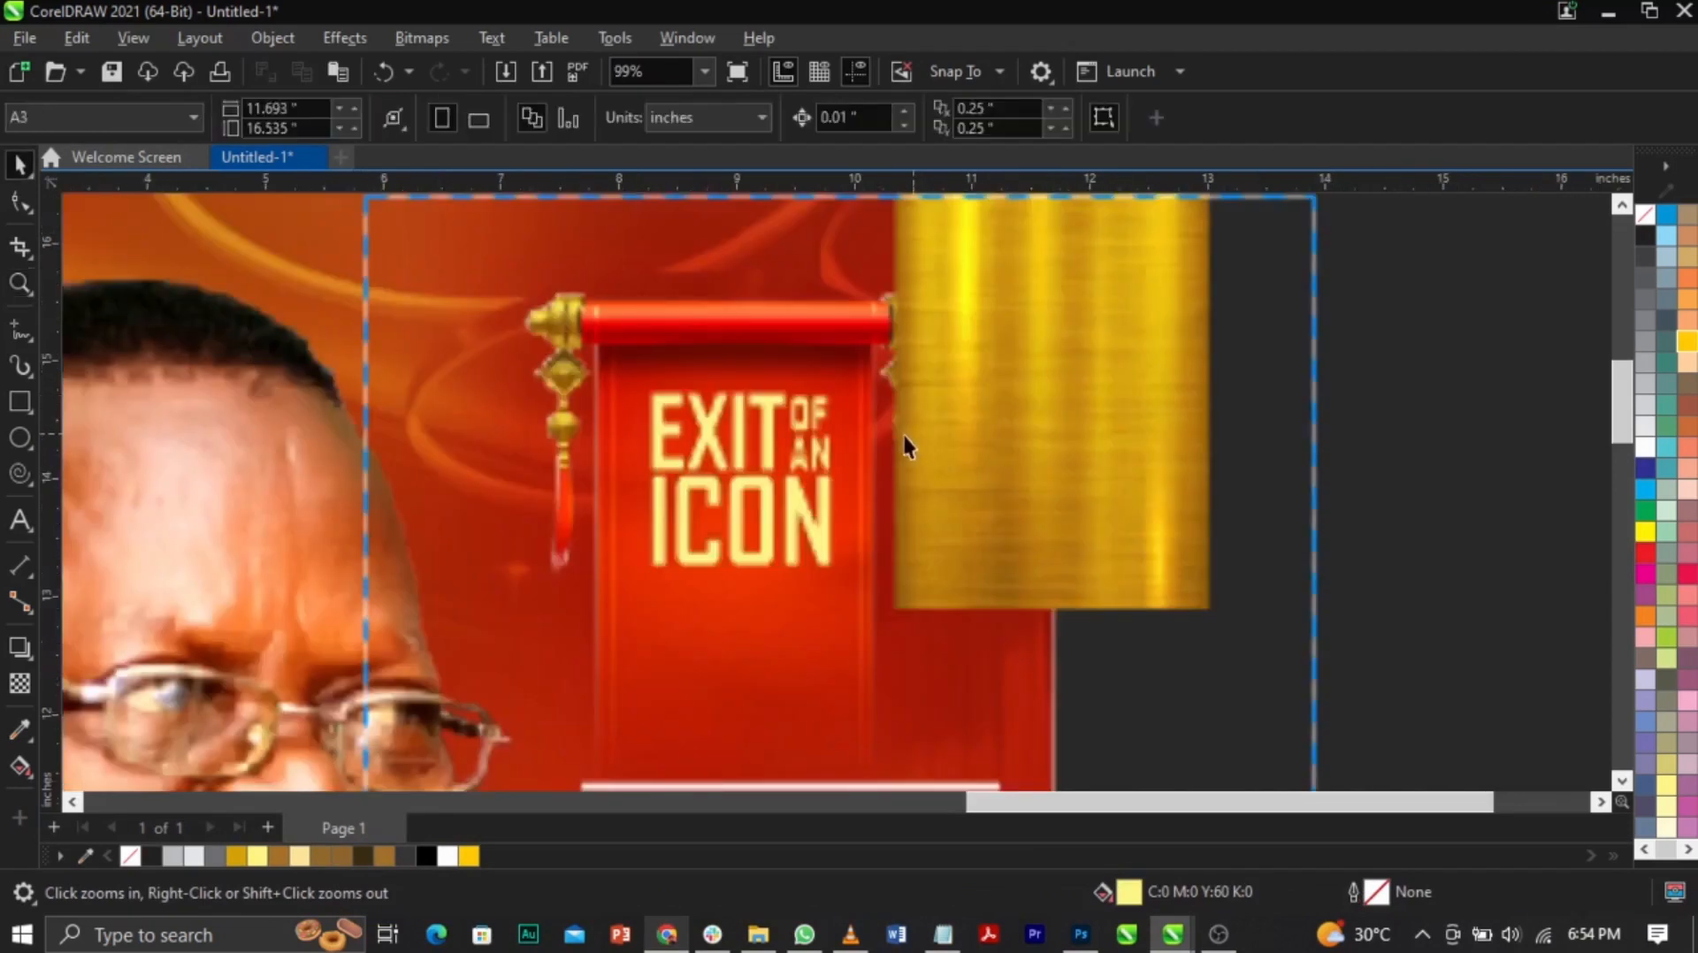
Step: Break the drop shadow off the EXIT OF AN ICON text and ungroup it to isolate OF AN
click(1394, 379)
click(809, 410)
click(1180, 456)
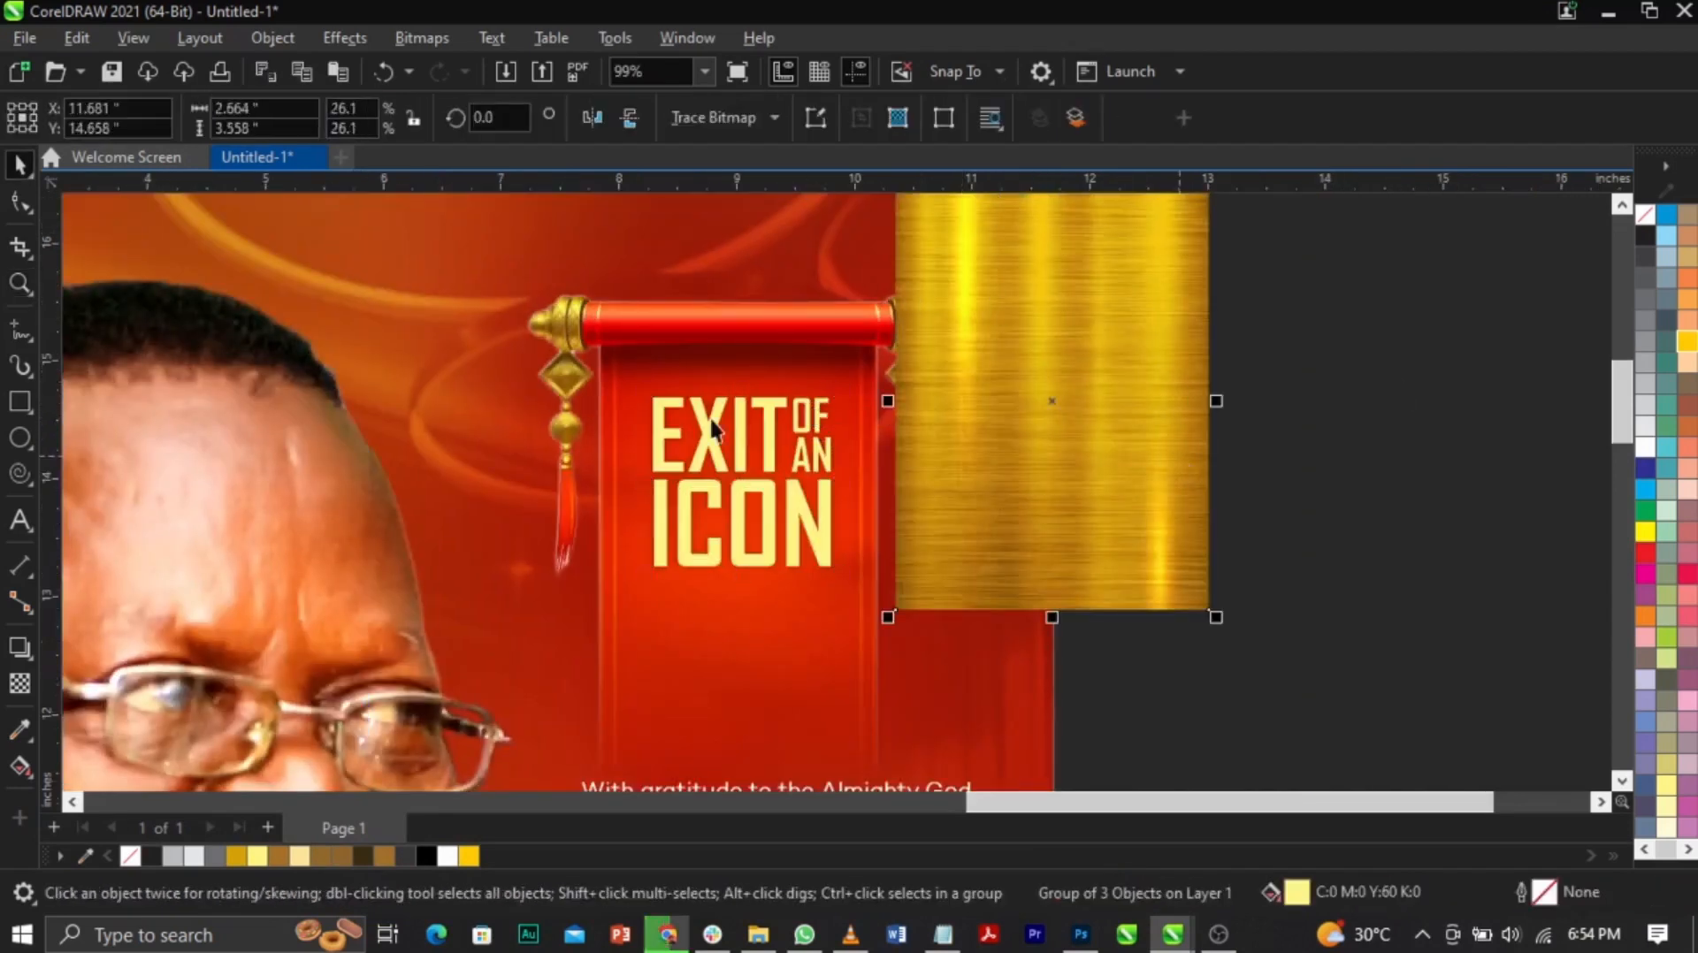
click(767, 417)
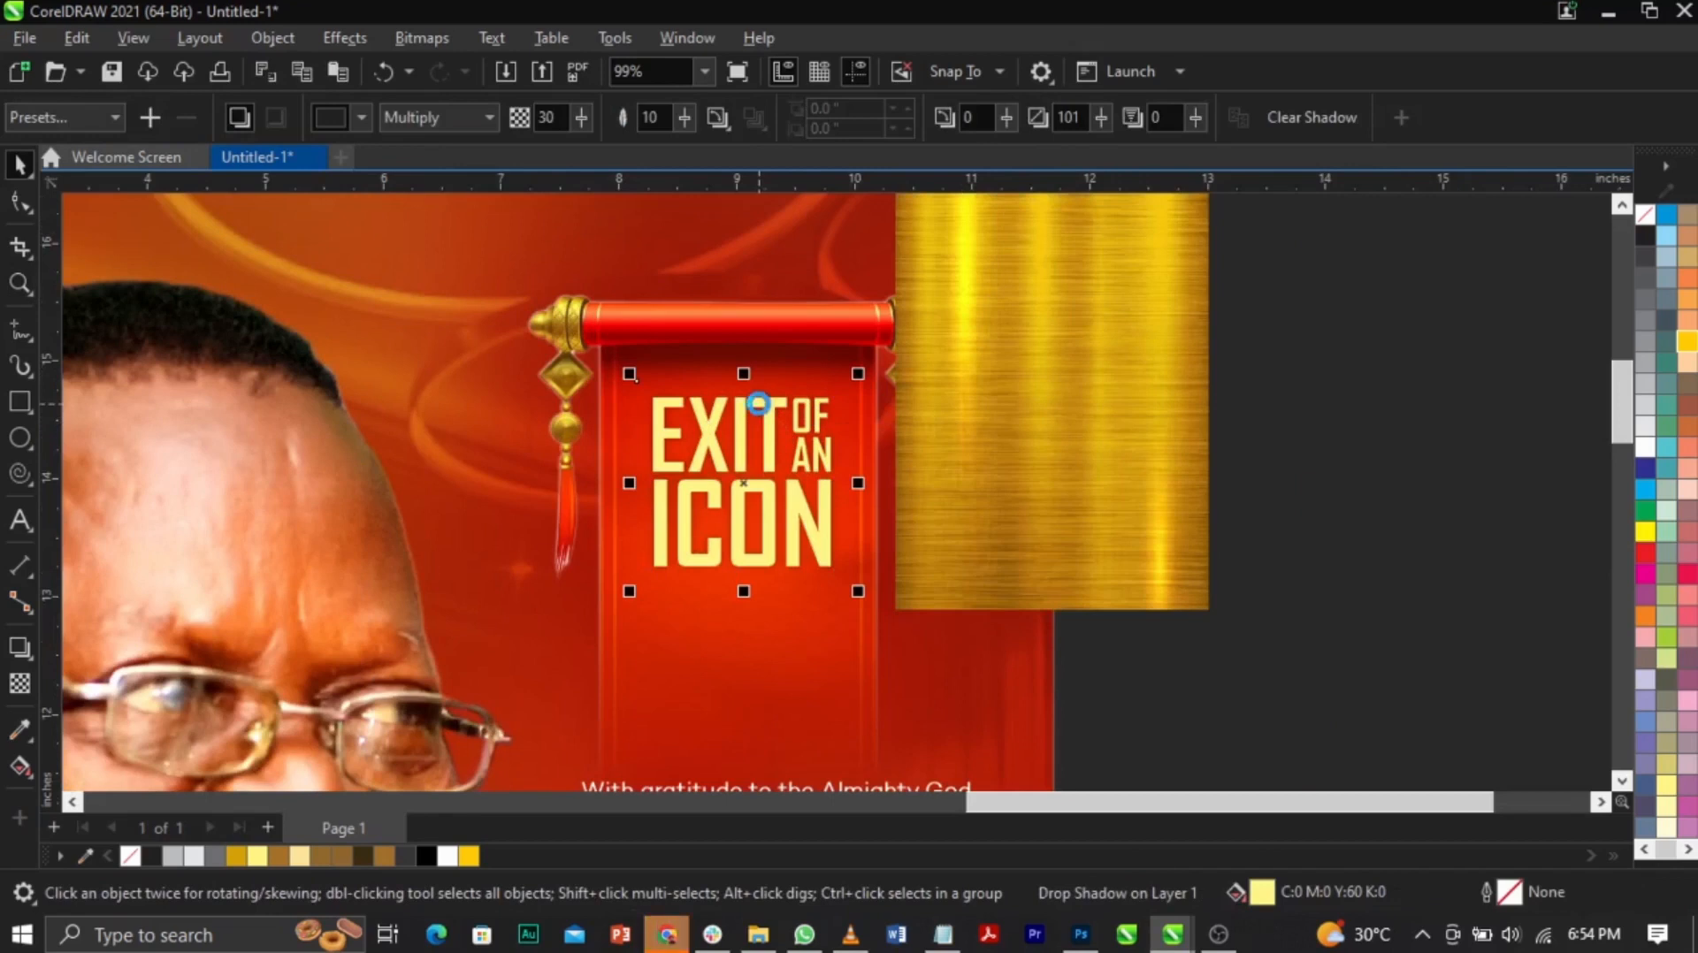
key(ctrl+k)
click(1360, 472)
click(769, 427)
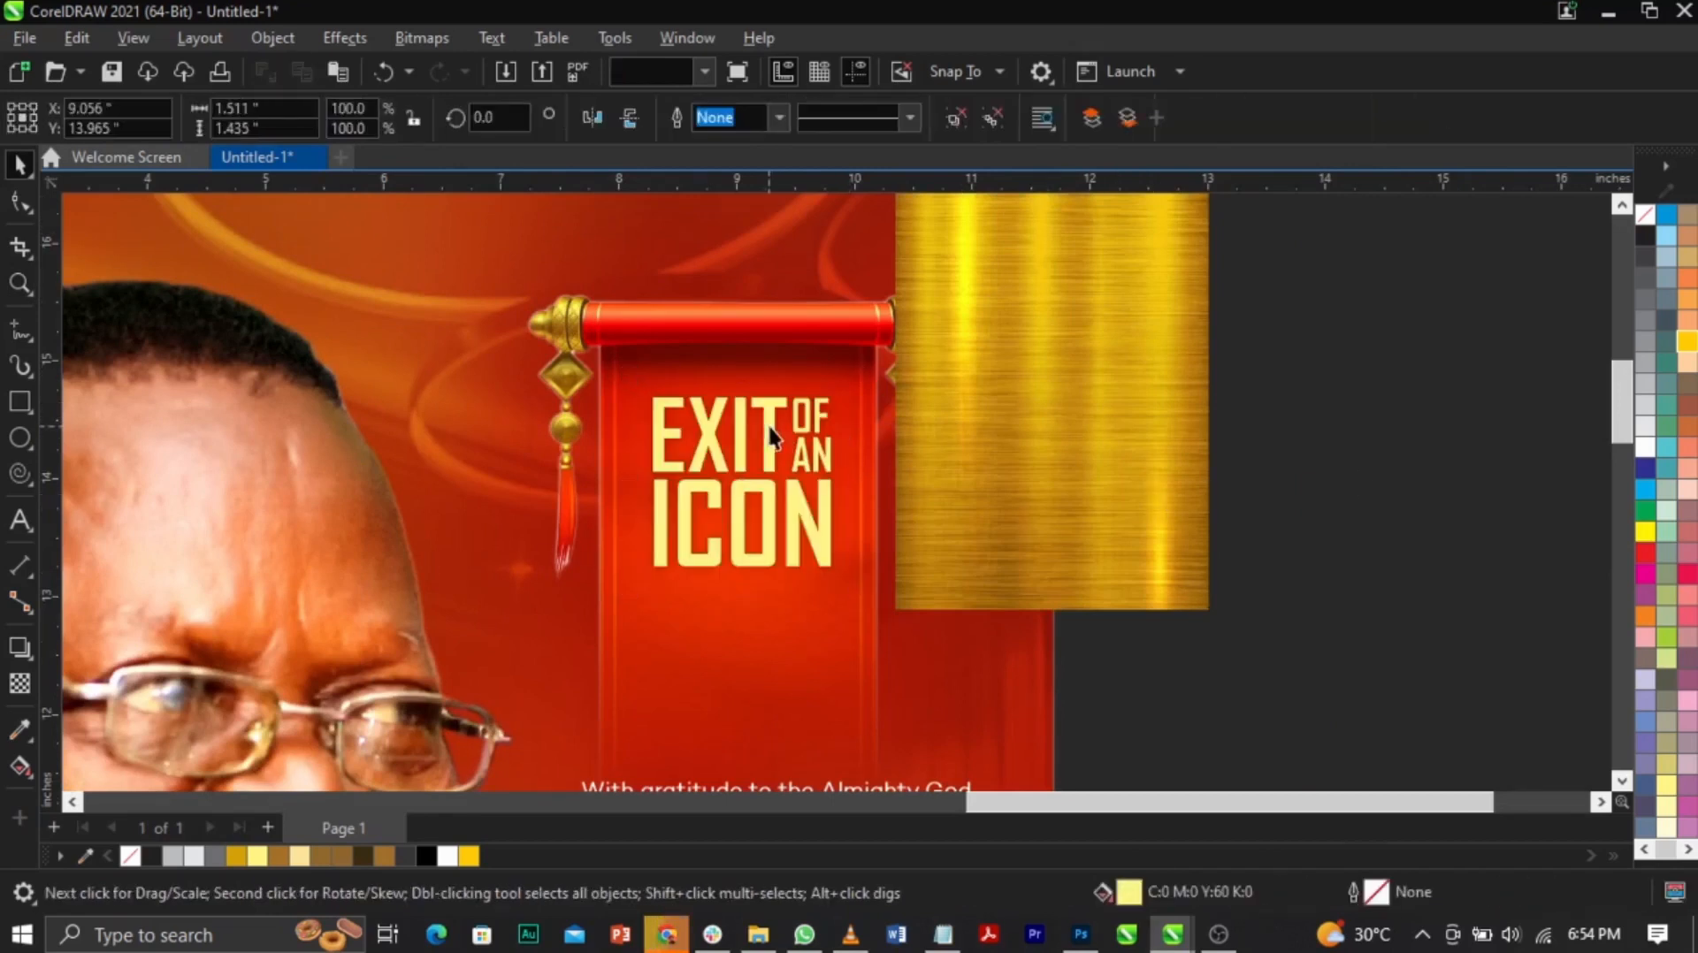
click(957, 118)
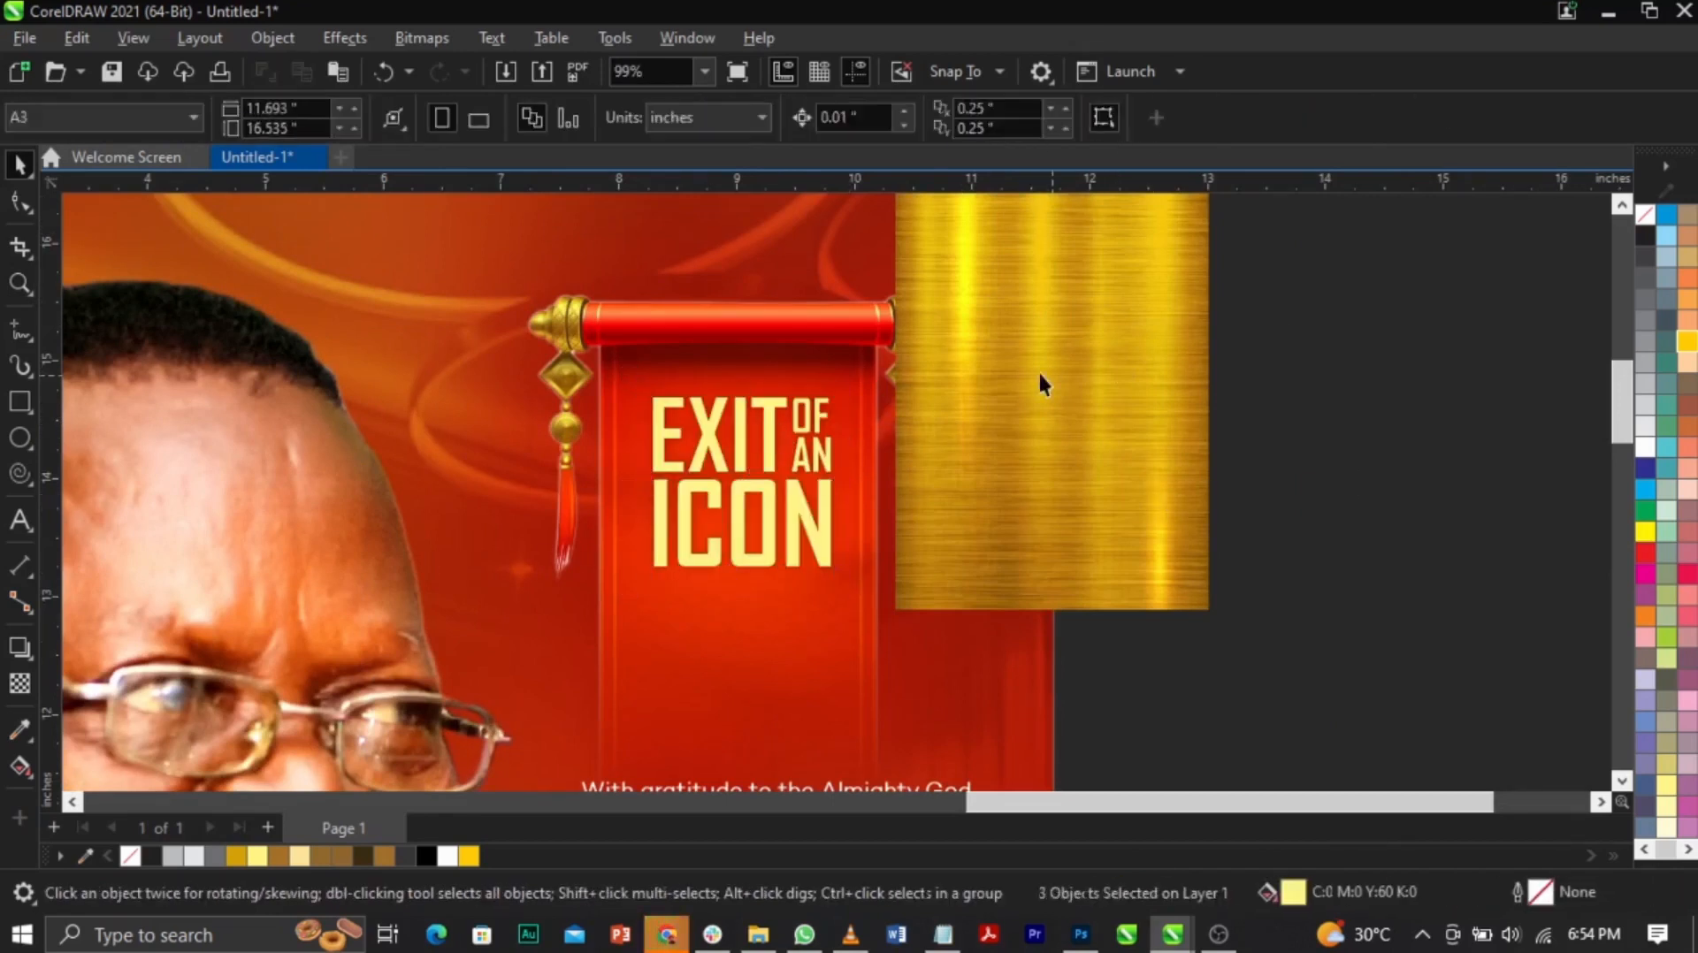
Step: PowerClip the gold texture inside the OF AN text
click(1041, 382)
right_click(956, 367)
click(1045, 536)
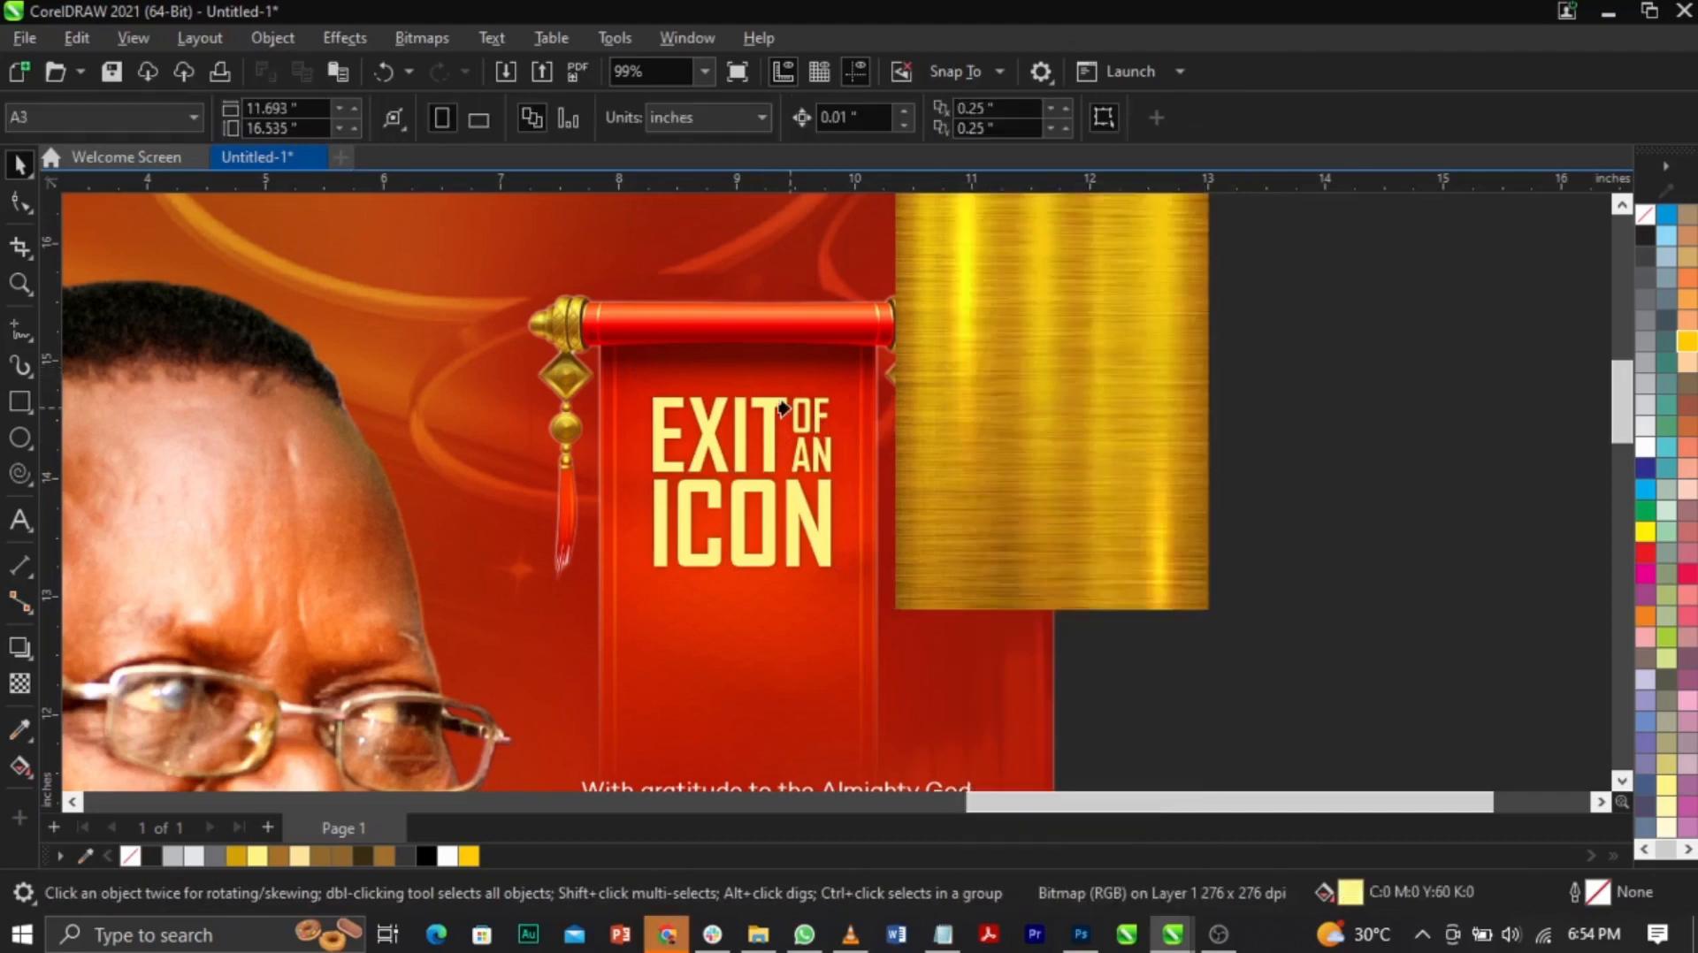
click(786, 411)
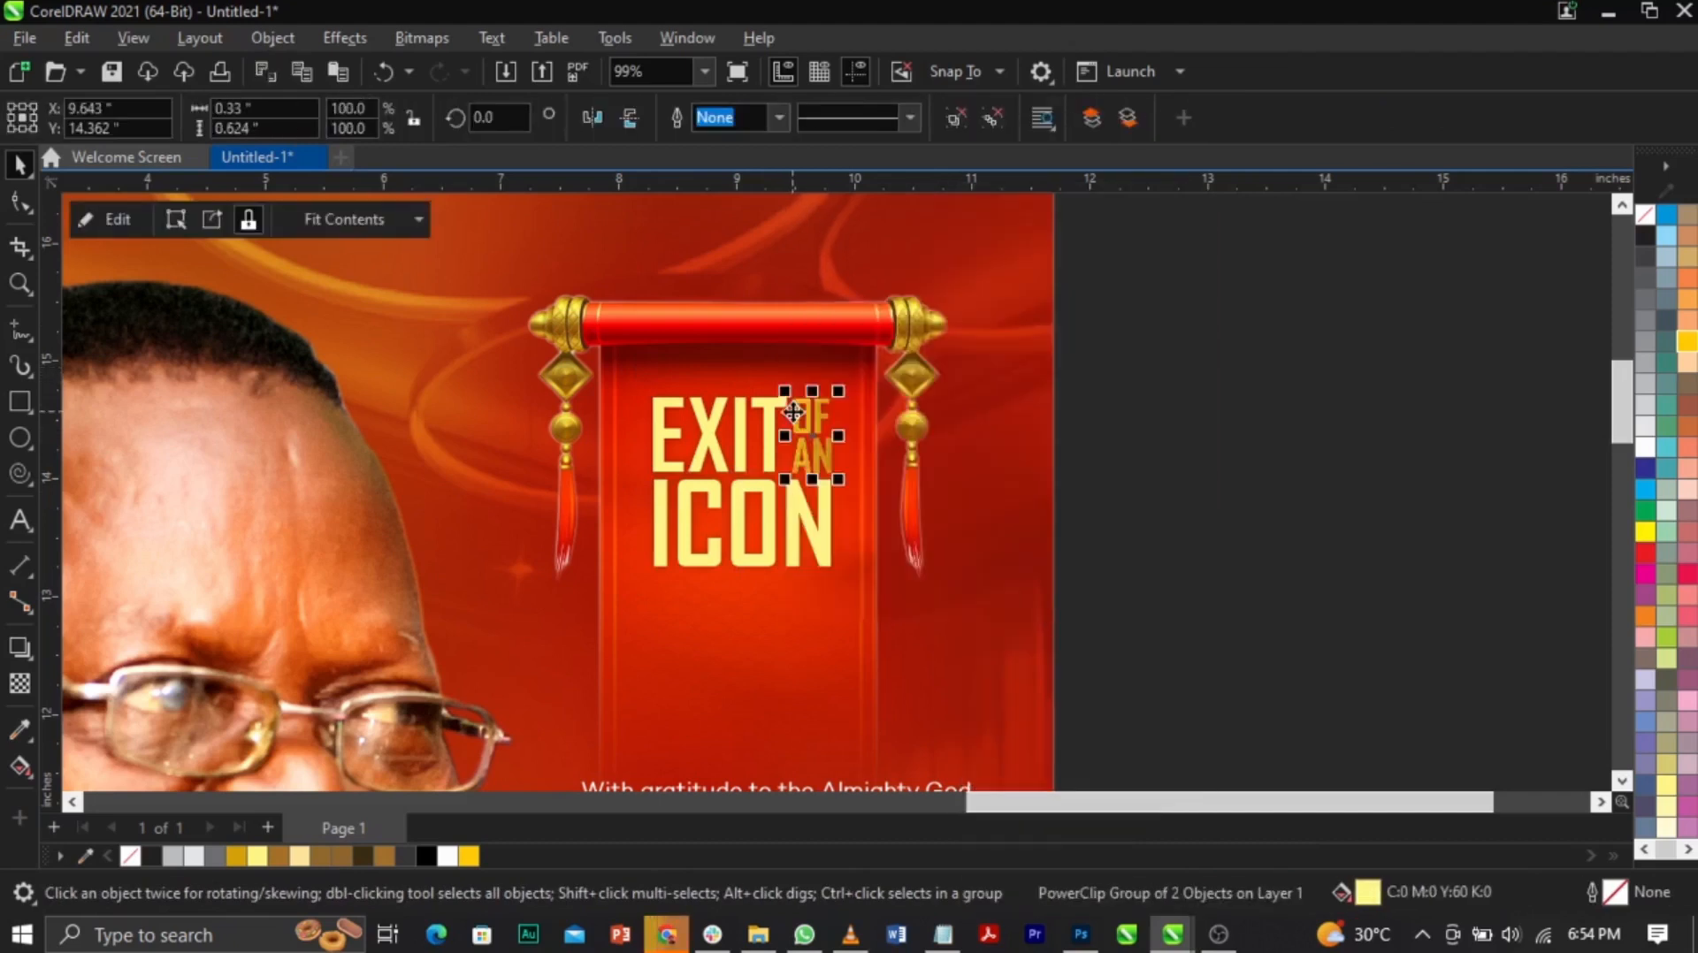
Step: Move the clipped texture over the OF AN letters and rotate it to about 341 degrees
double_click(809, 414)
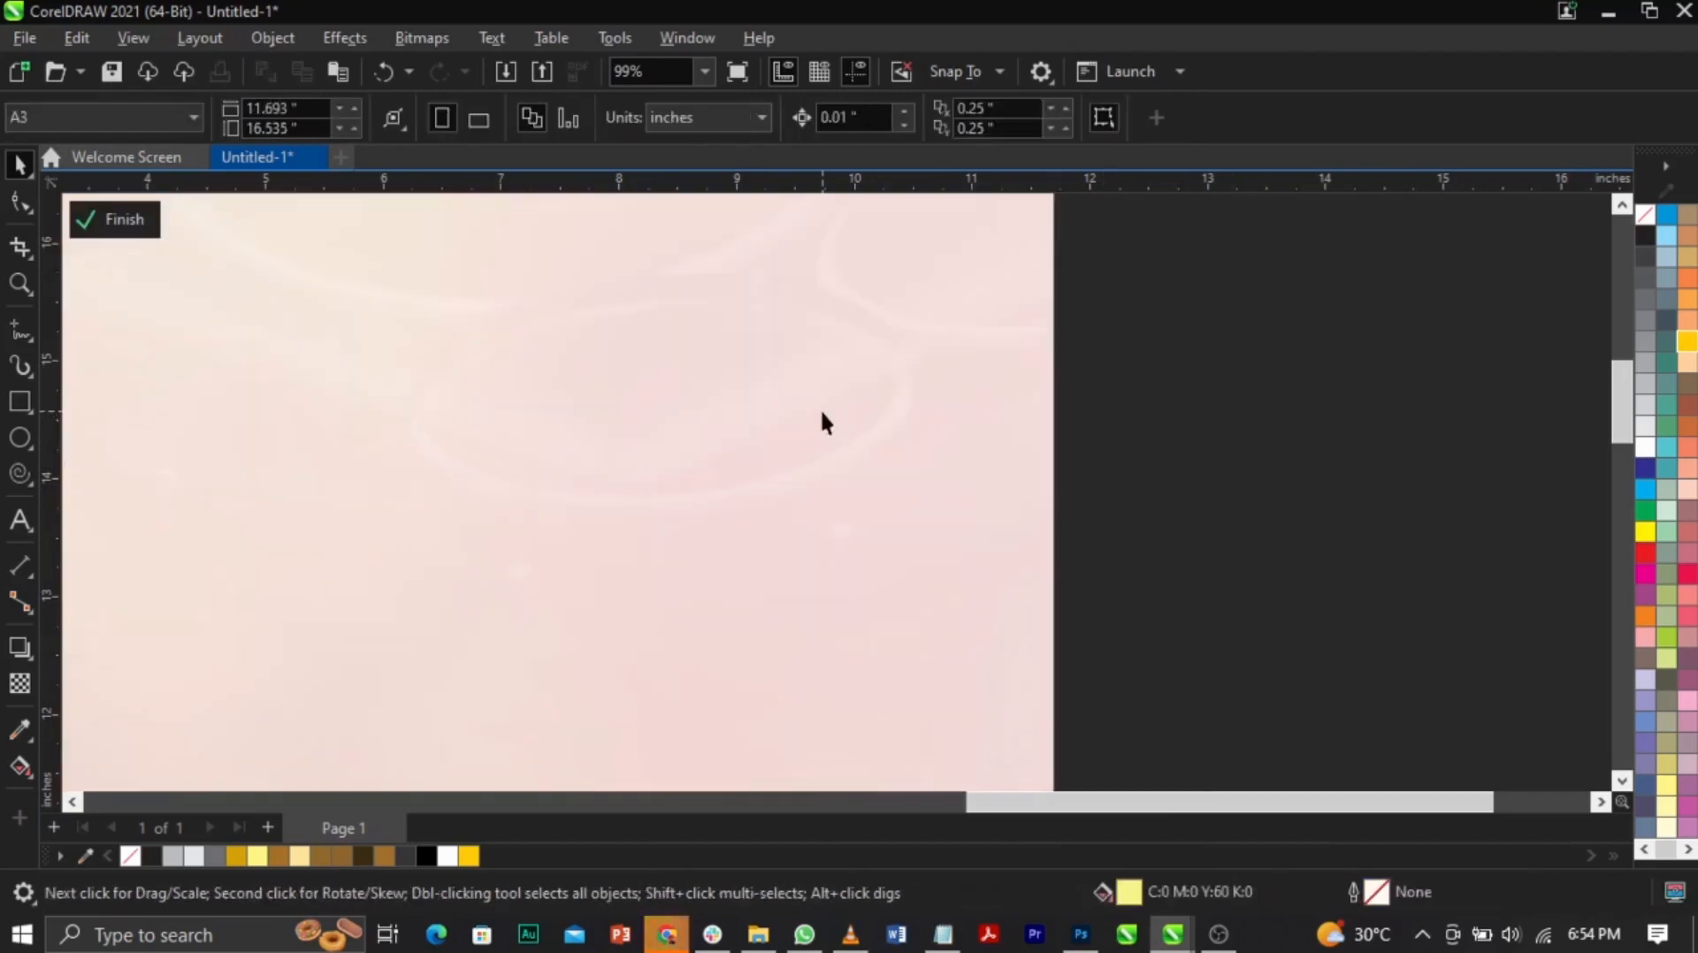
drag(908, 536, 1003, 650)
drag(1065, 338, 1074, 465)
ctrl+click(1196, 463)
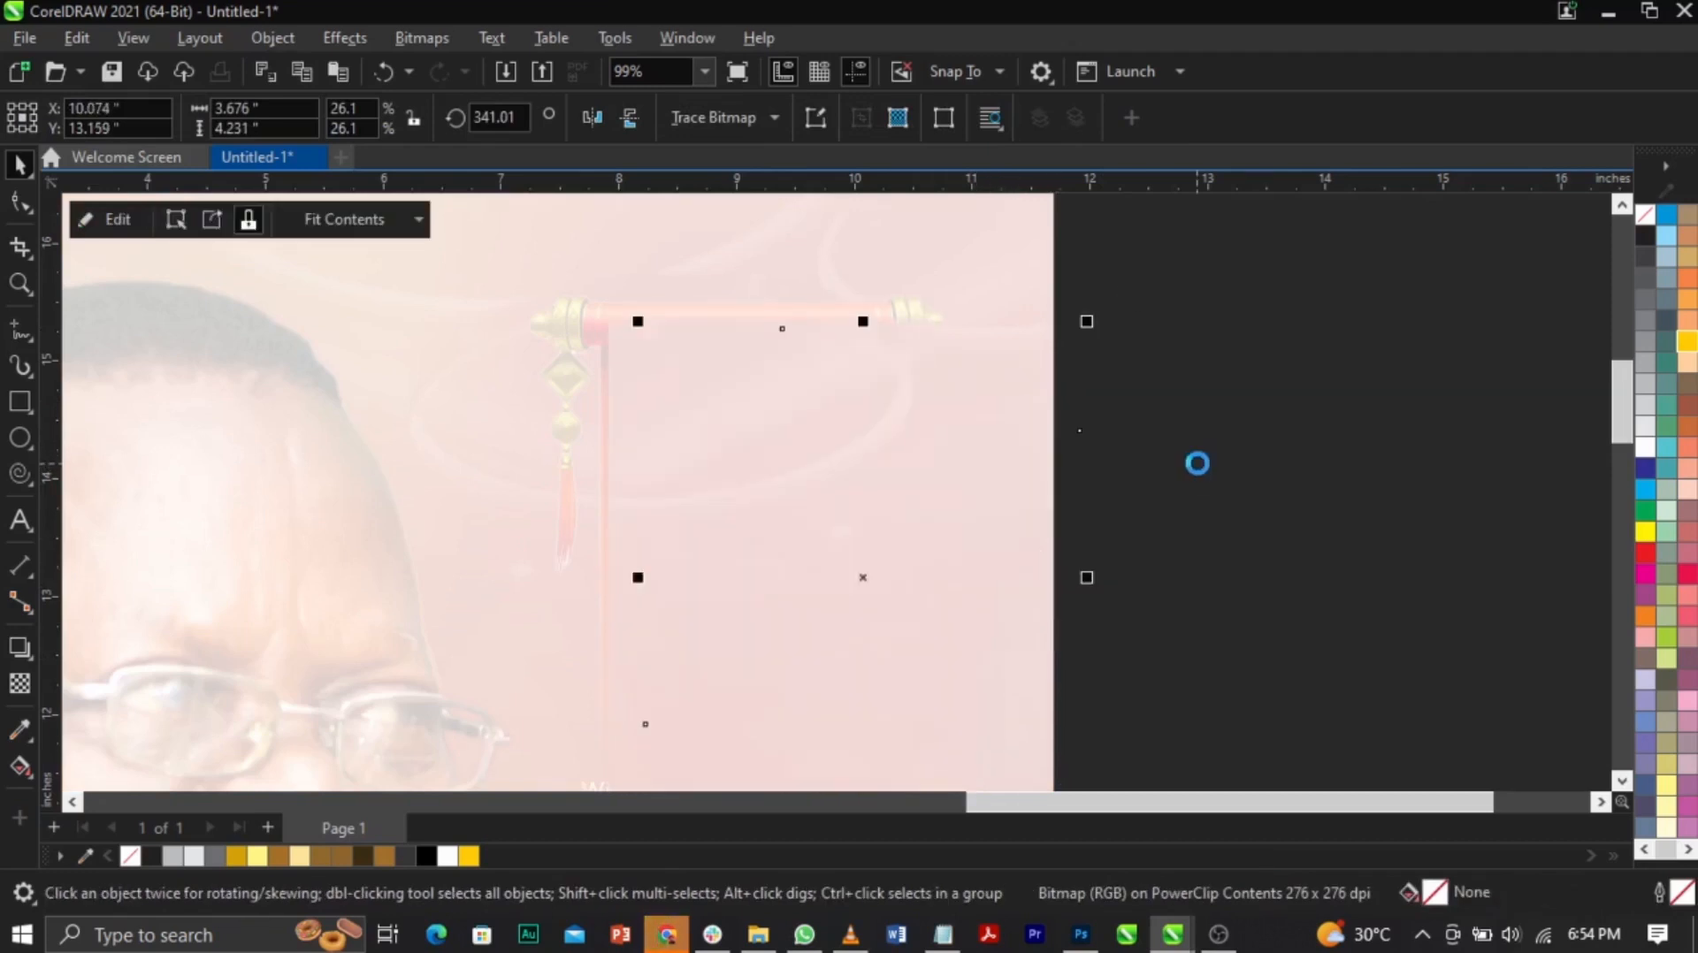
click(1196, 464)
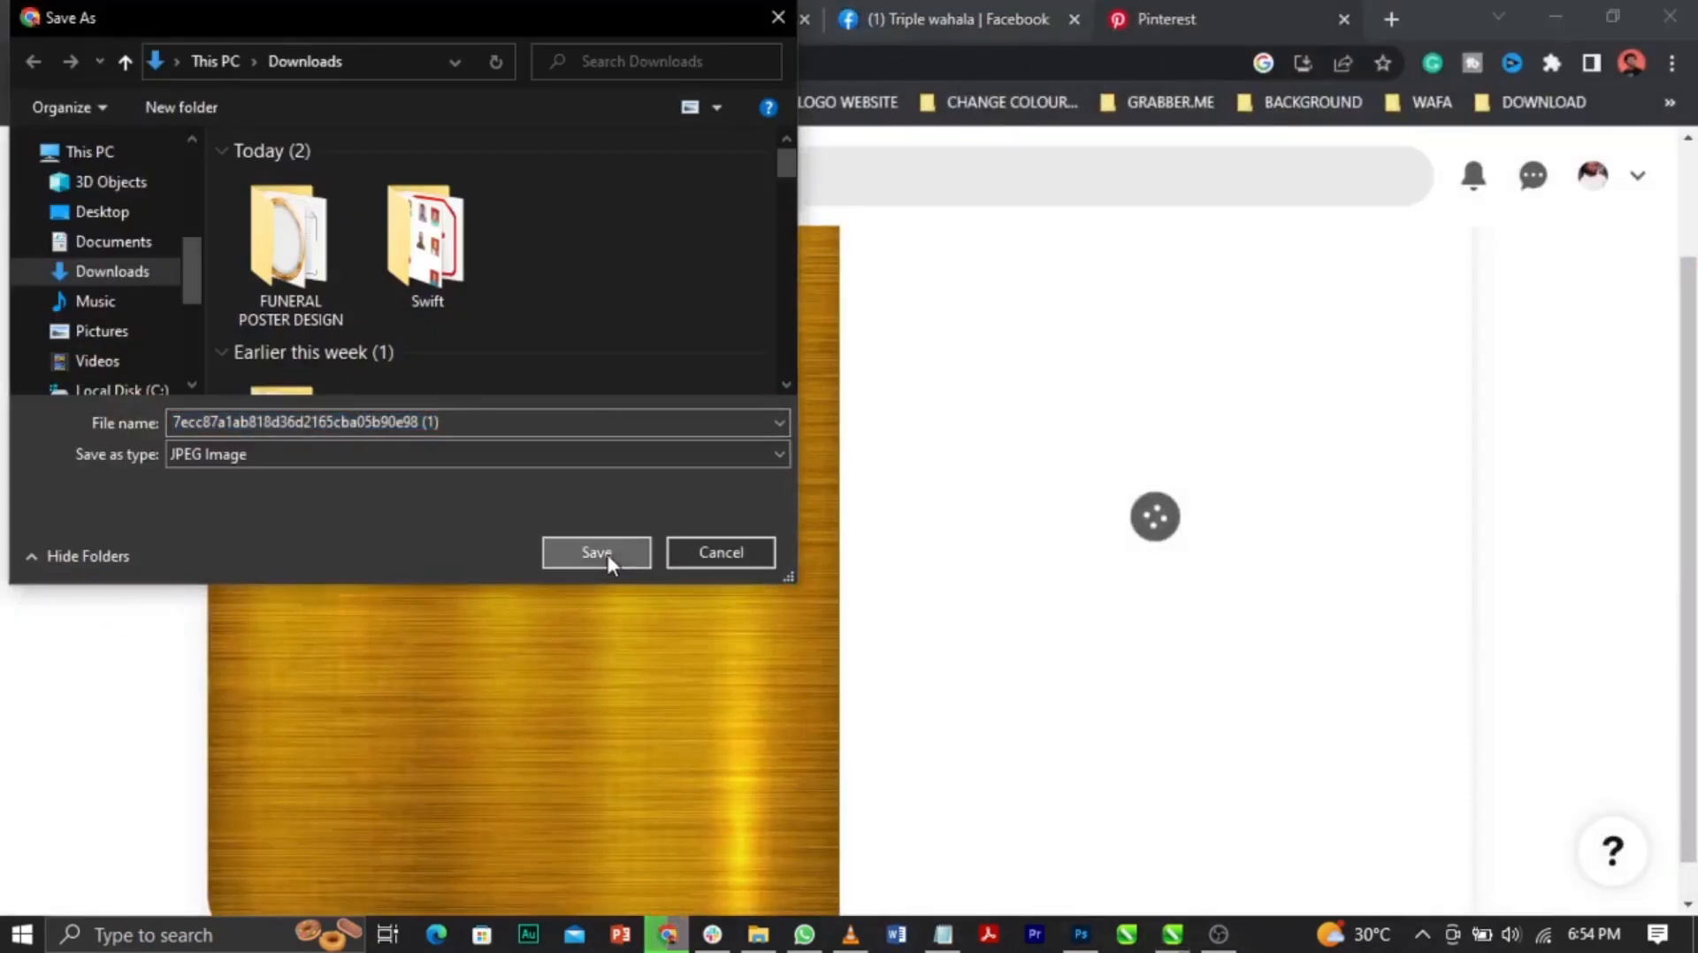
Step: Save the gold texture image and return to the poster, zoomed on the name area
click(596, 553)
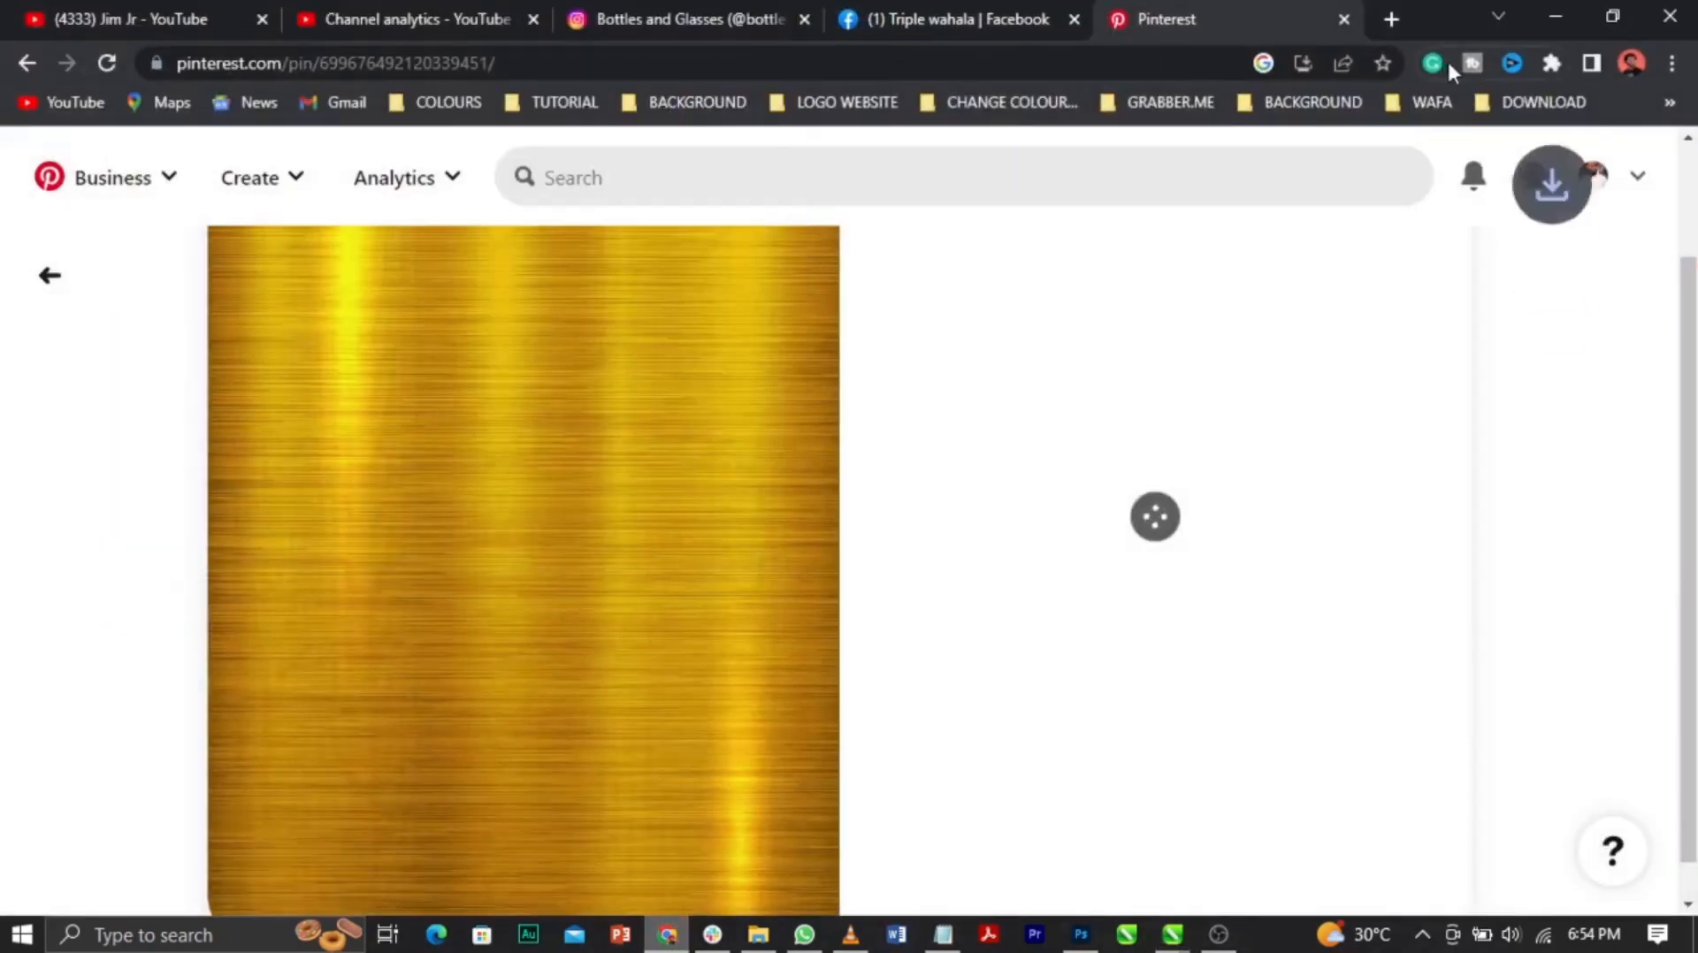
click(1556, 11)
key(shift+F4)
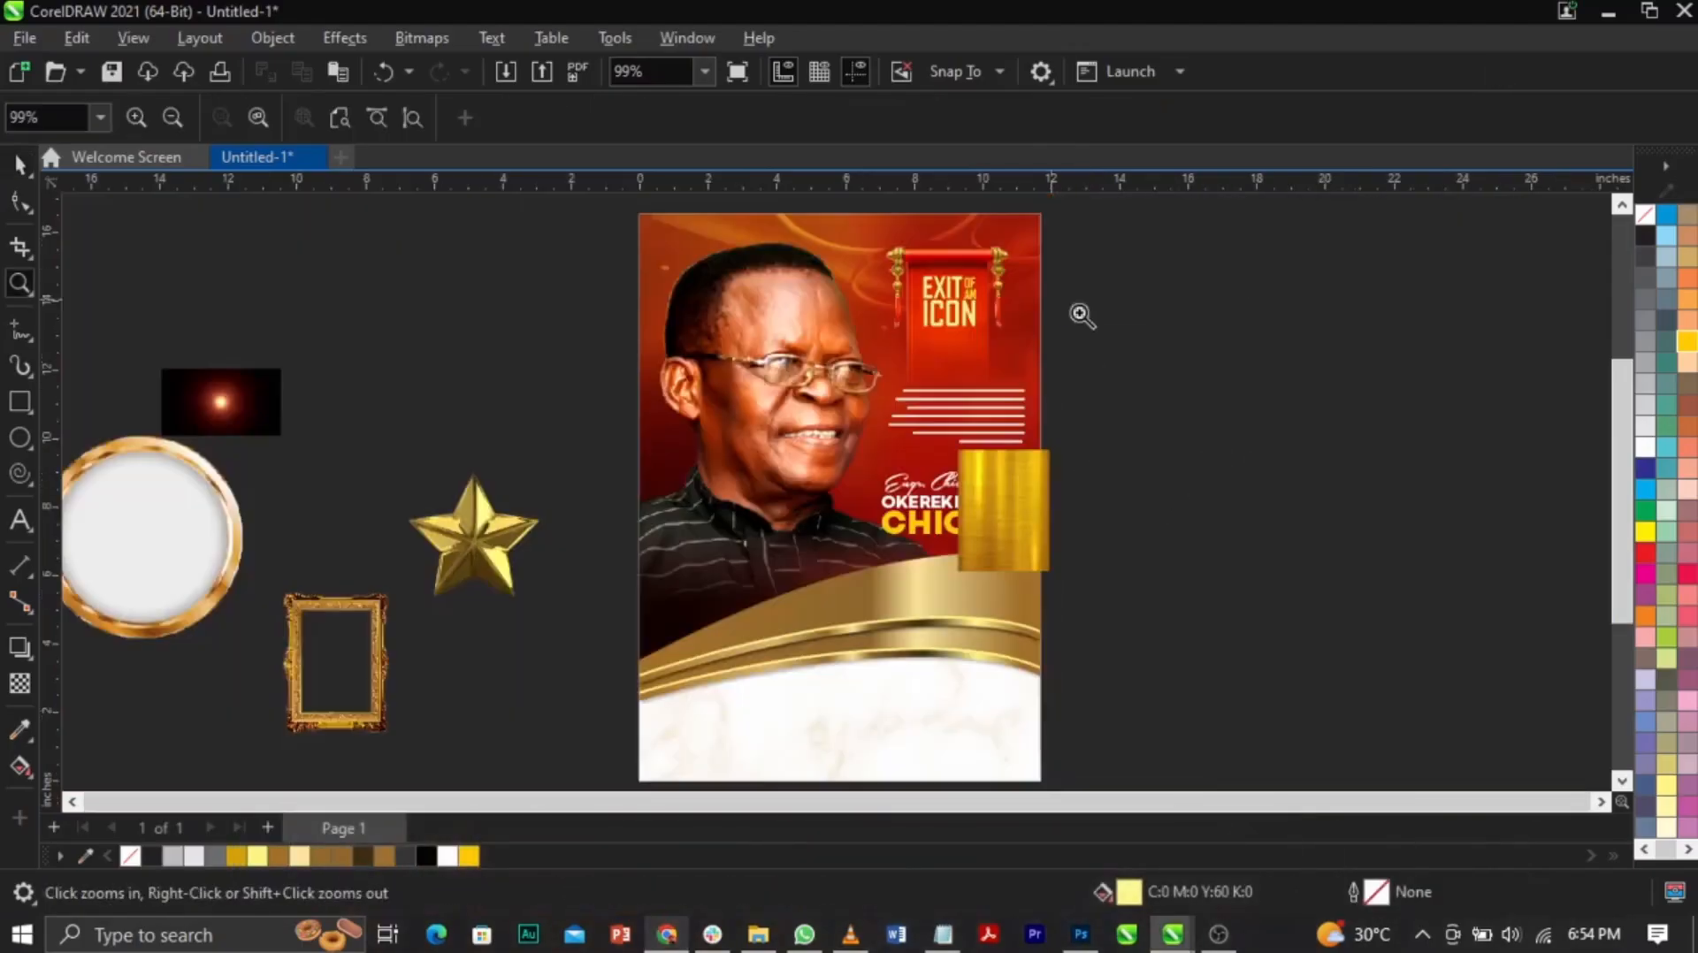
drag(733, 434, 1078, 591)
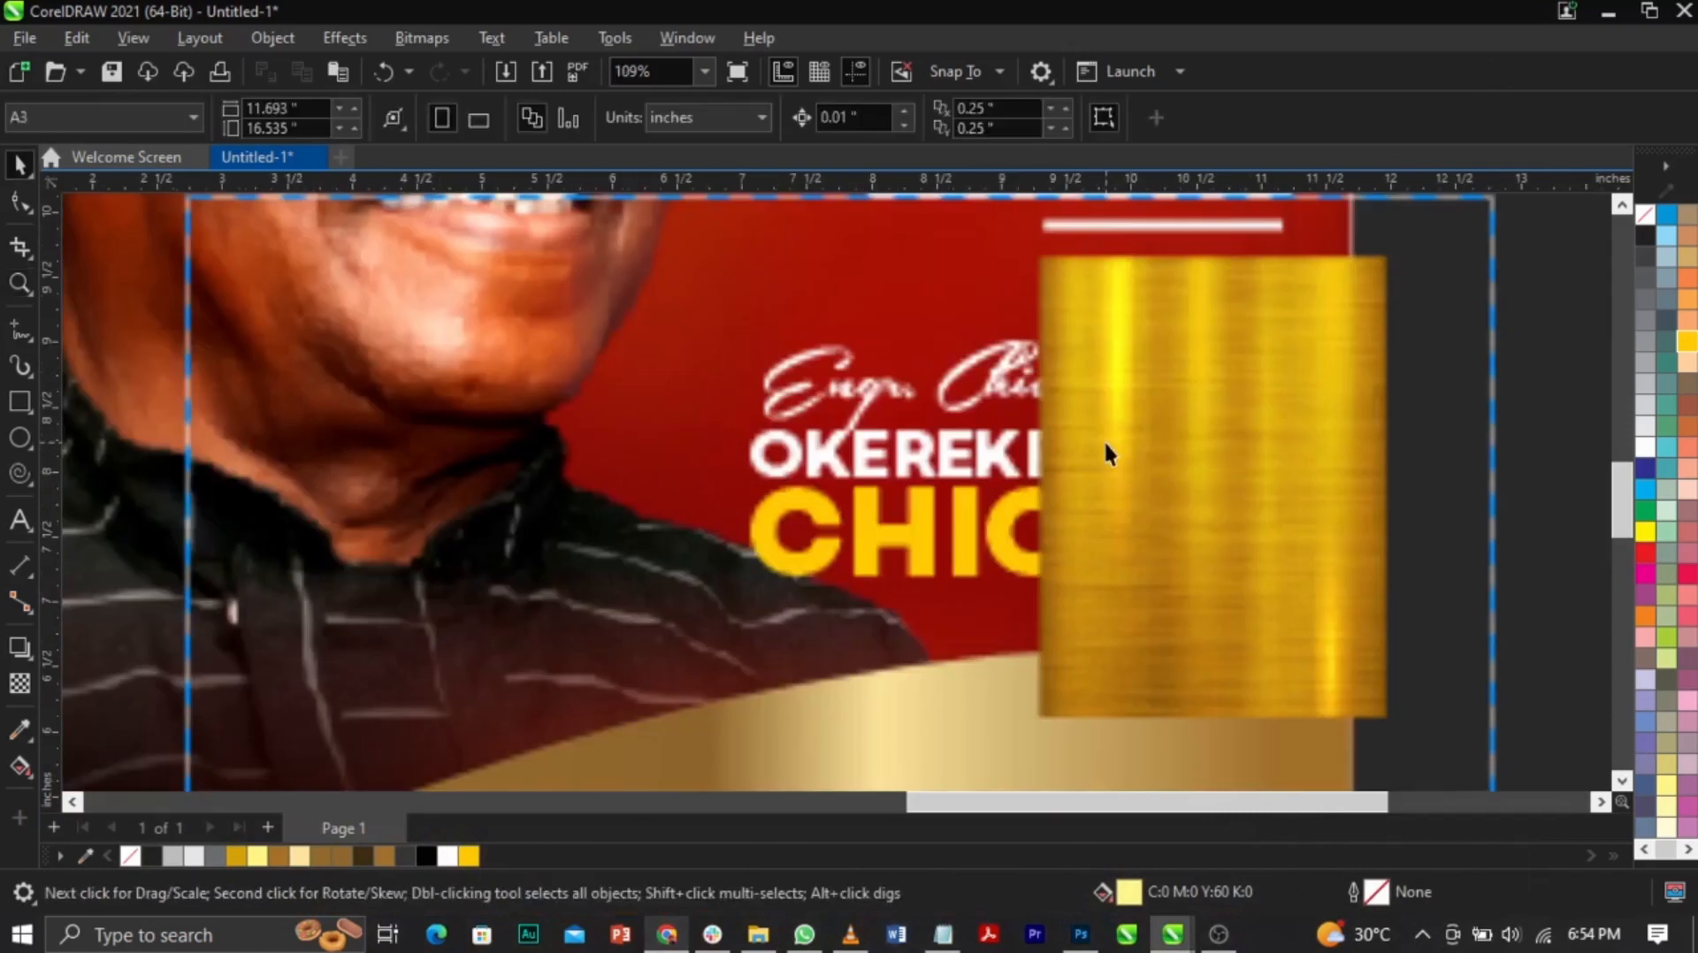
Step: PowerClip the remaining gold texture inside CHIOBA and open its contents for editing
click(1106, 444)
right_click(1106, 444)
click(1171, 536)
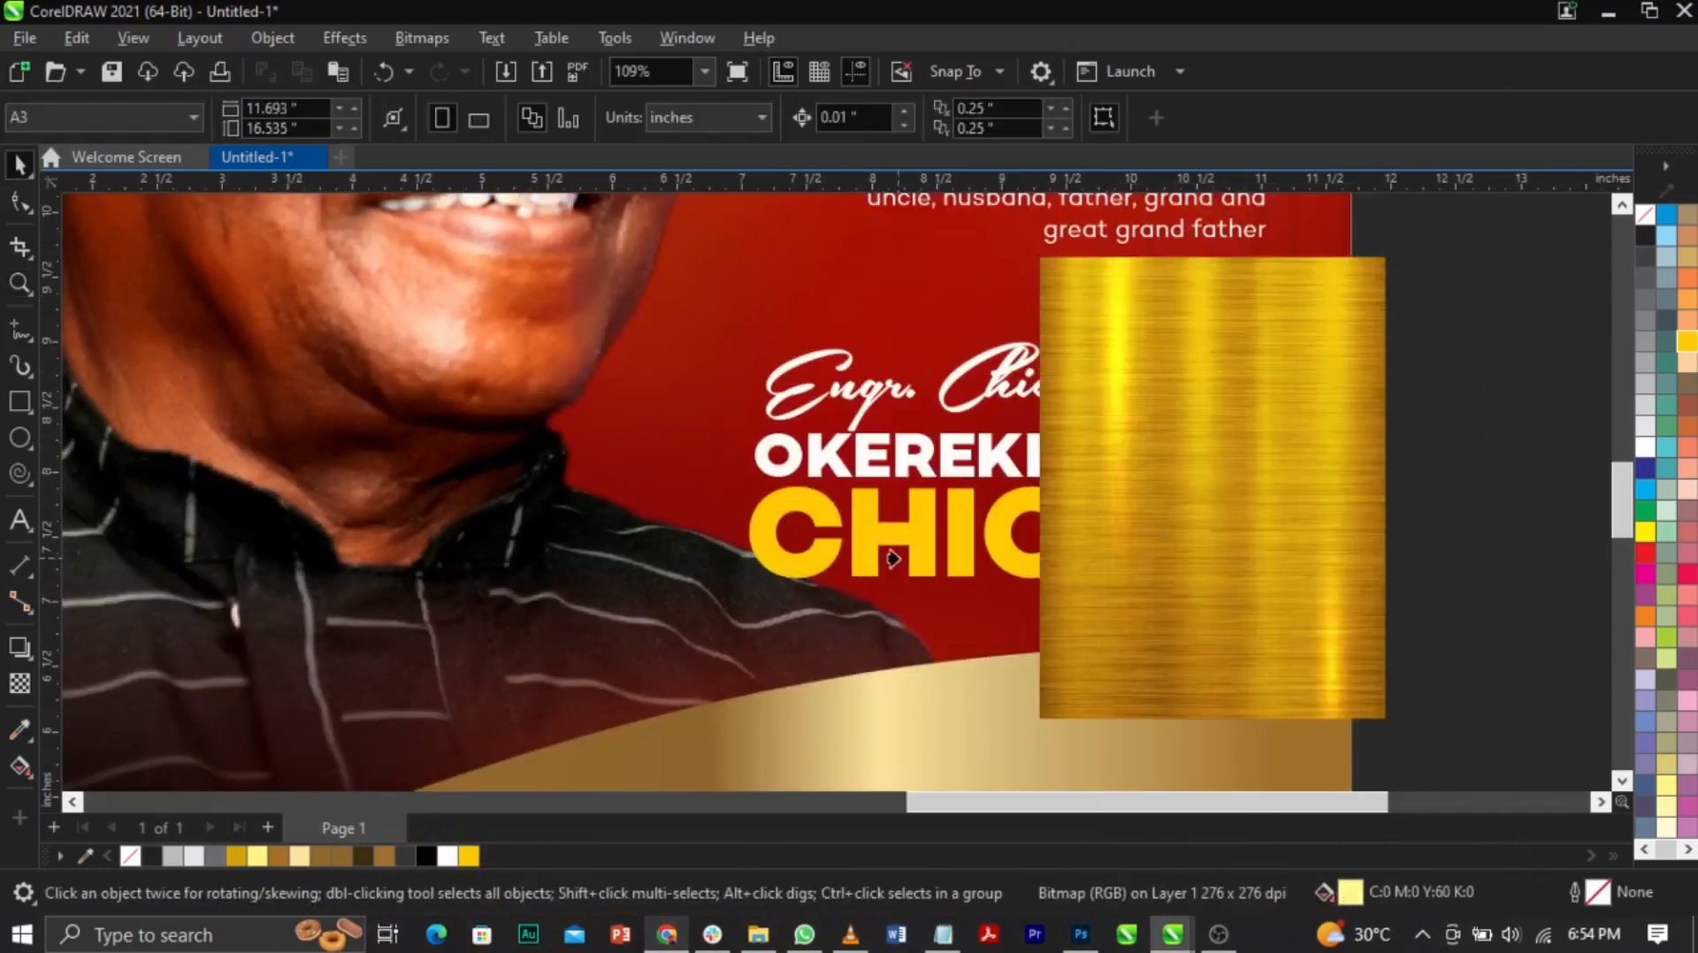
click(922, 549)
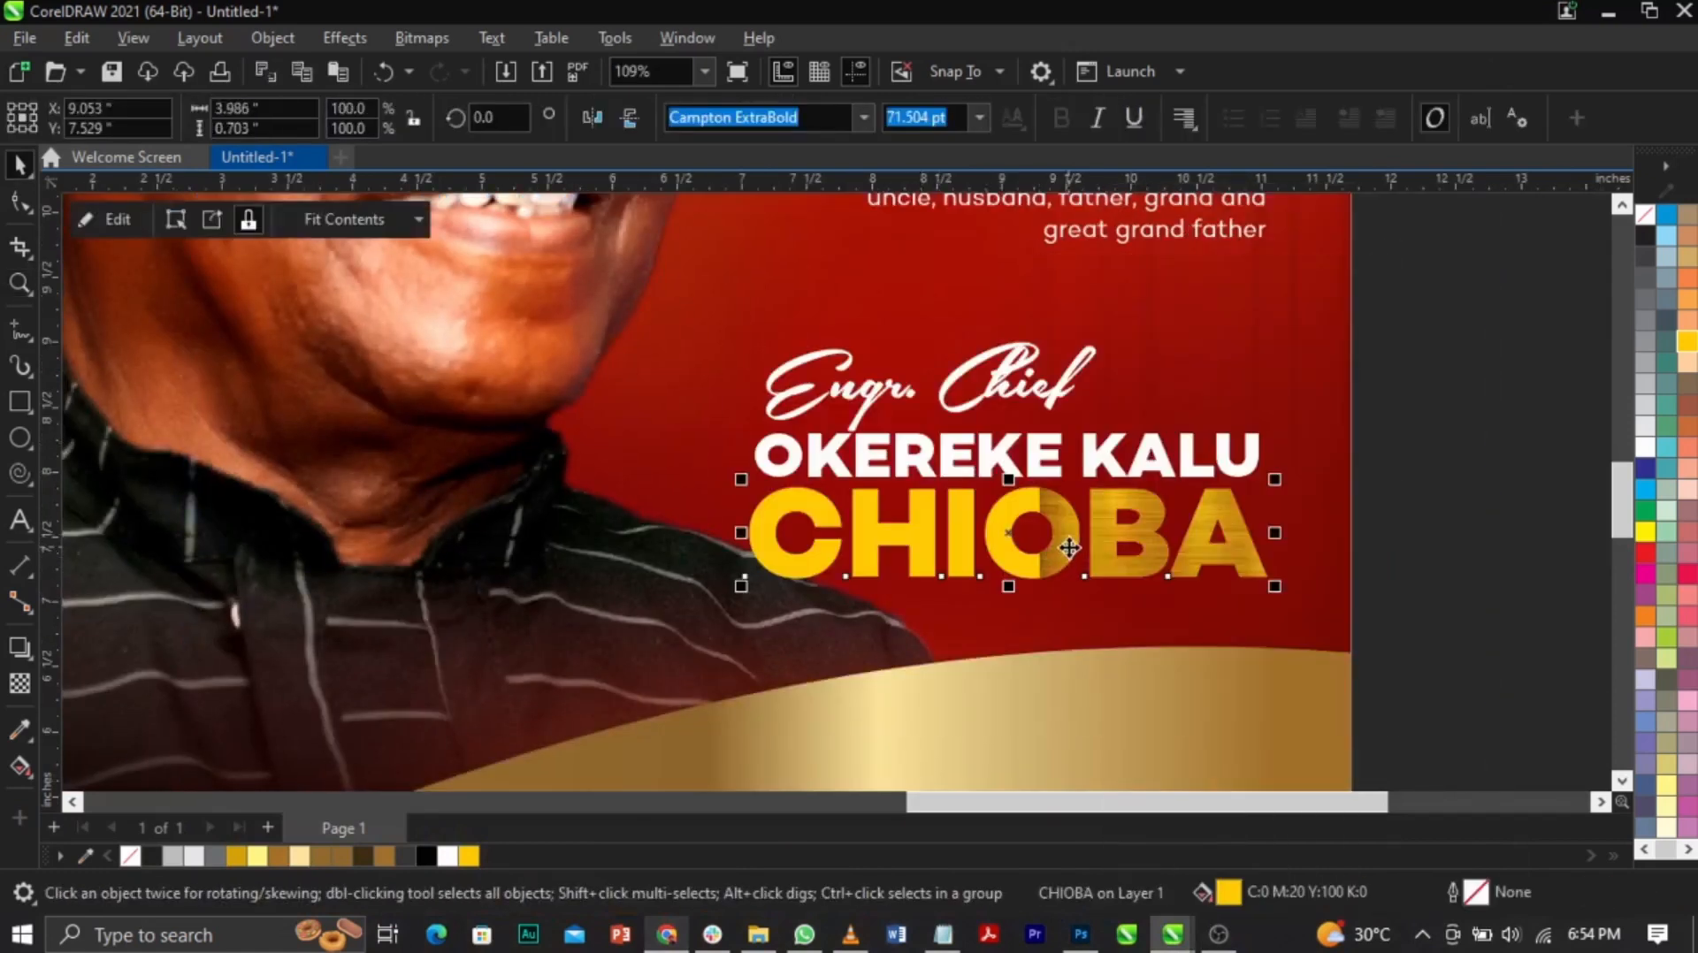
right_click(1069, 546)
click(1167, 307)
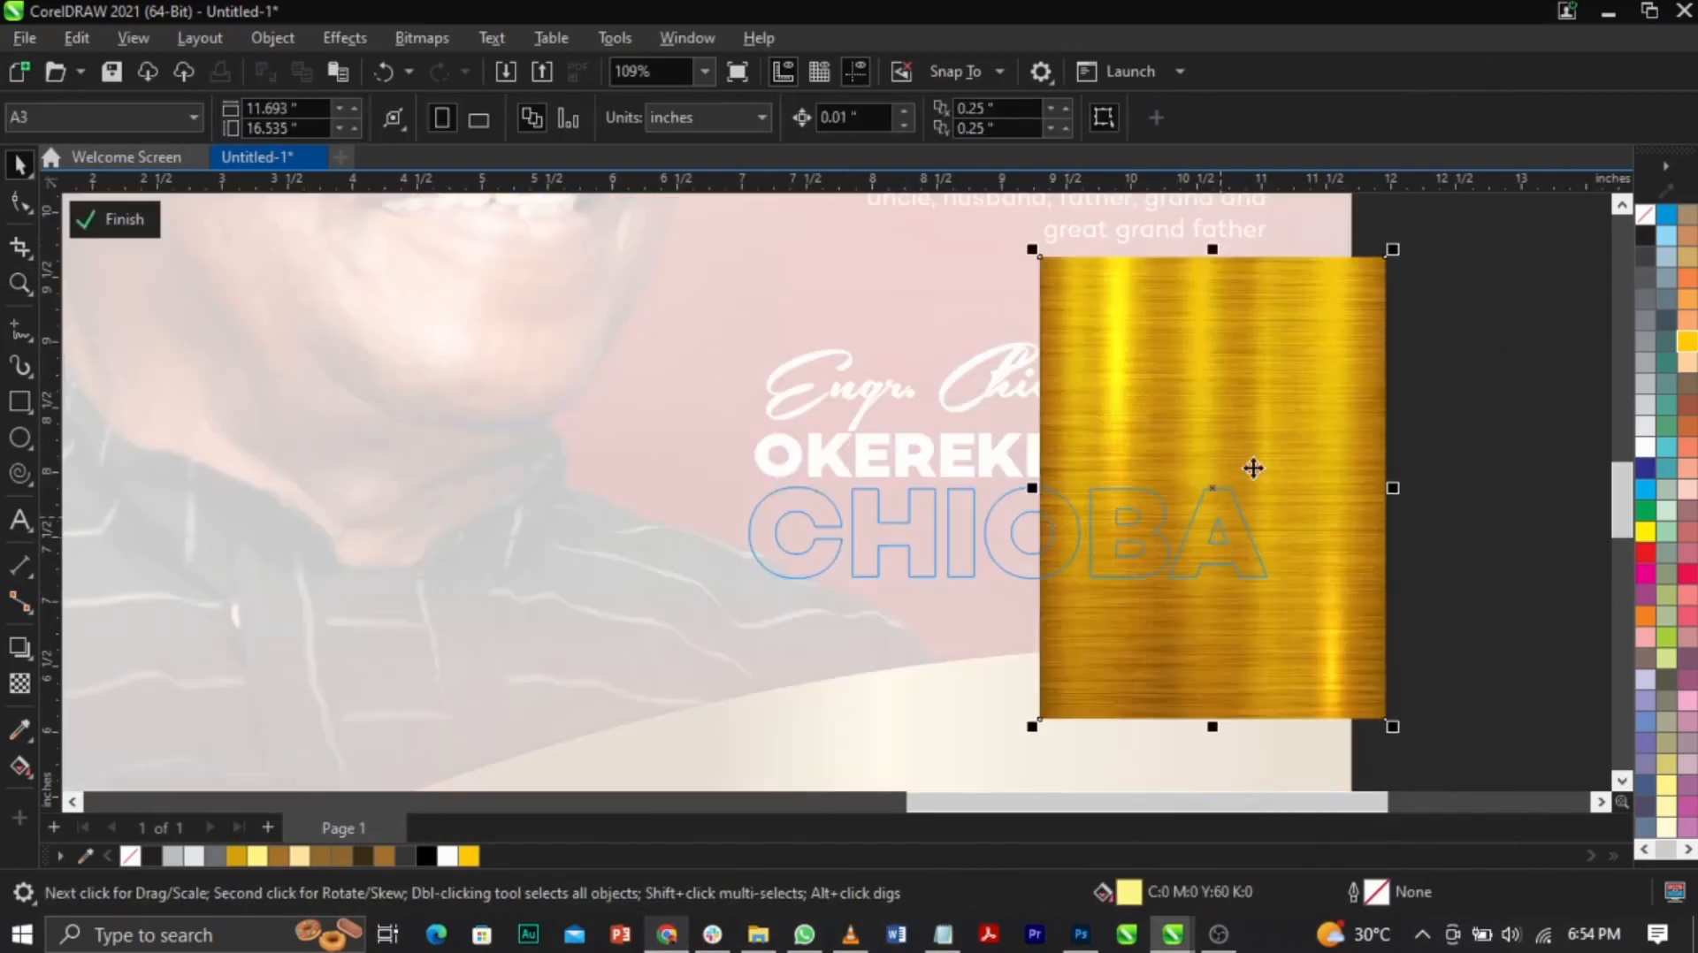
Step: Move and enlarge the gold texture so it fully covers the CHIOBA letters
drag(1253, 468, 1041, 640)
drag(1179, 424, 1236, 564)
click(1147, 477)
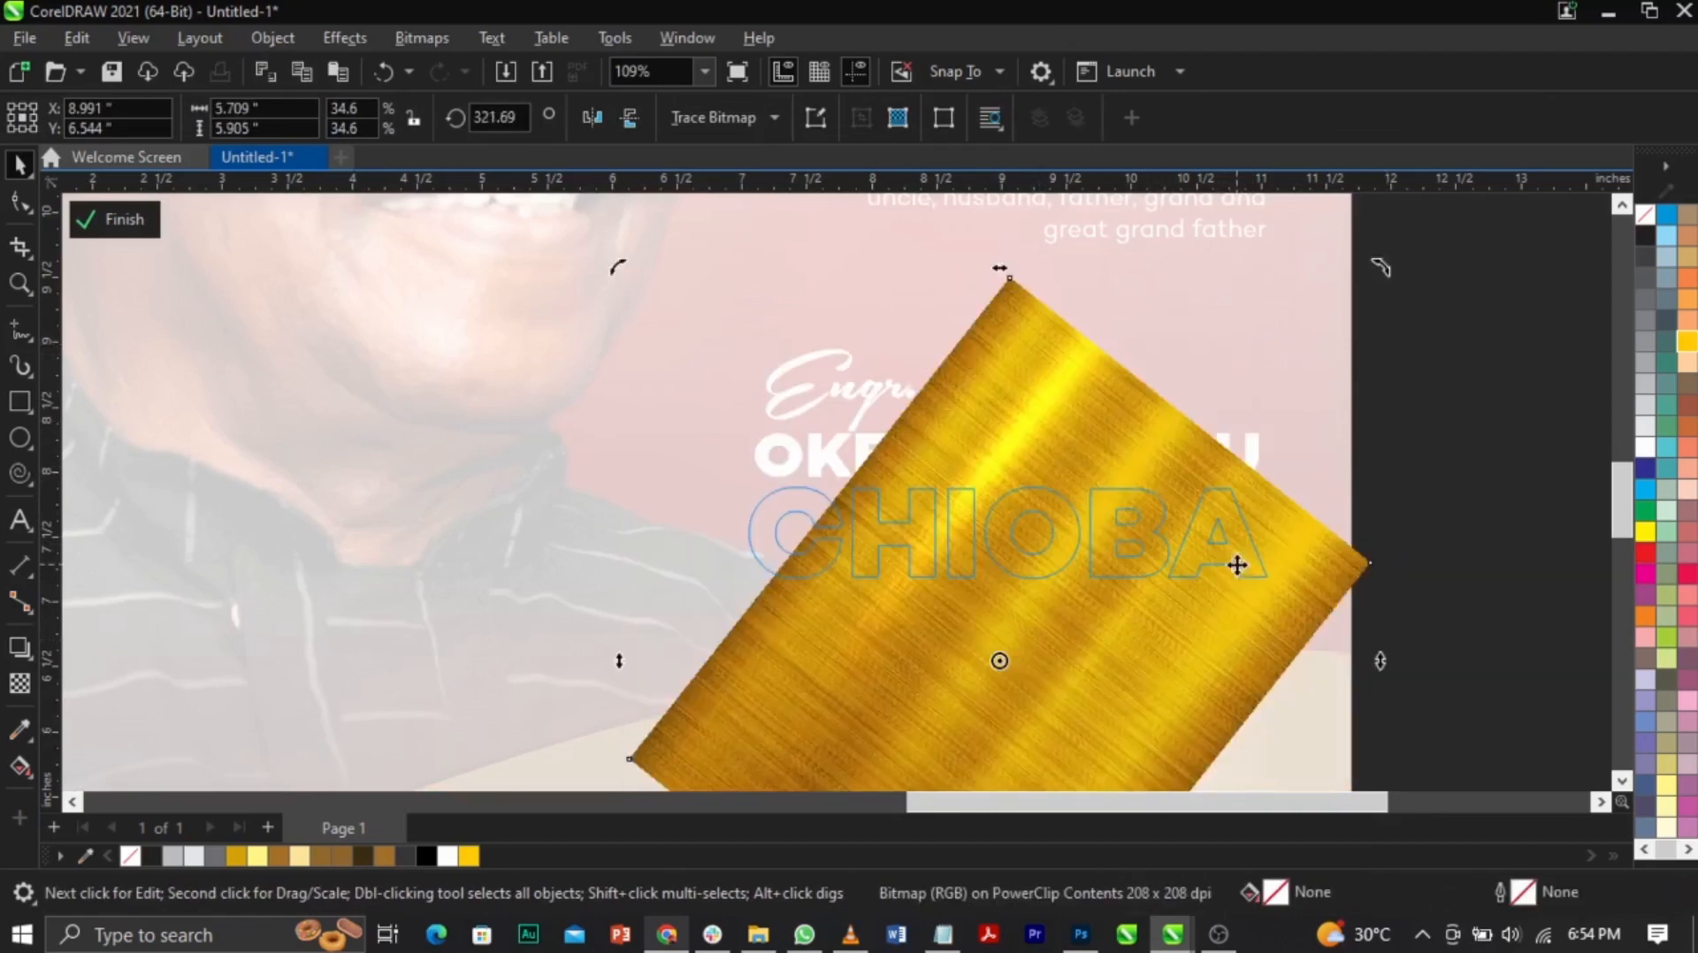
click(1140, 448)
key(shift+F4)
click(1011, 486)
click(977, 510)
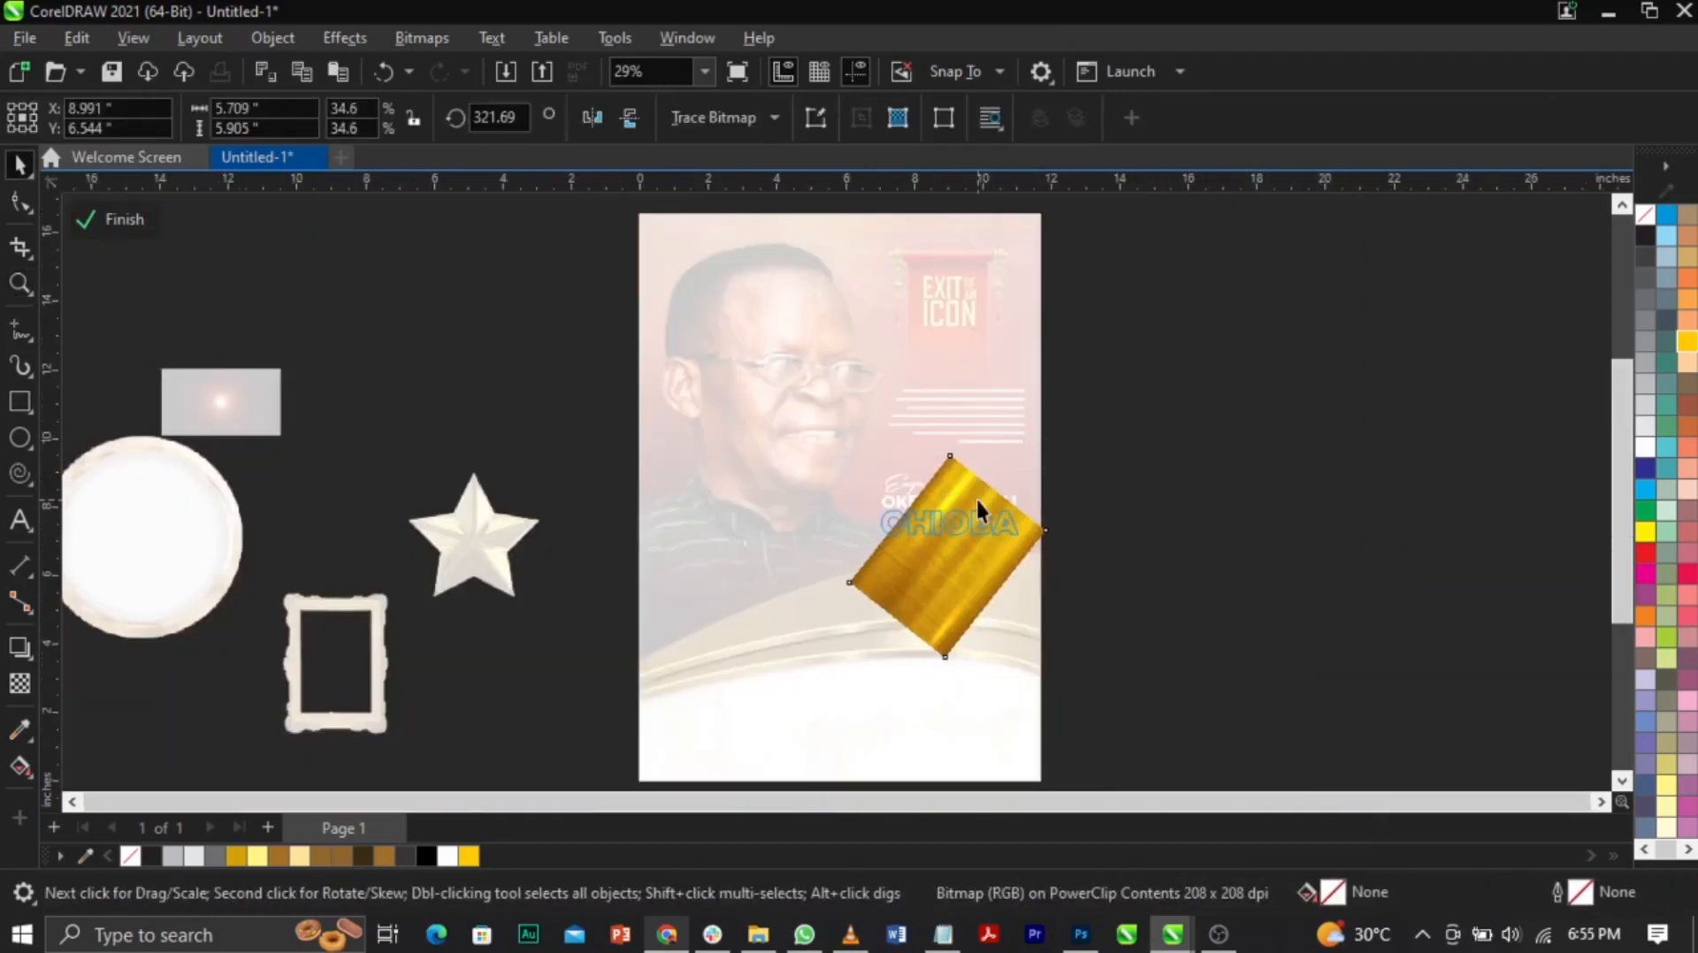
click(977, 510)
drag(1045, 455, 1110, 389)
drag(1015, 527, 1011, 573)
ctrl+click(1185, 575)
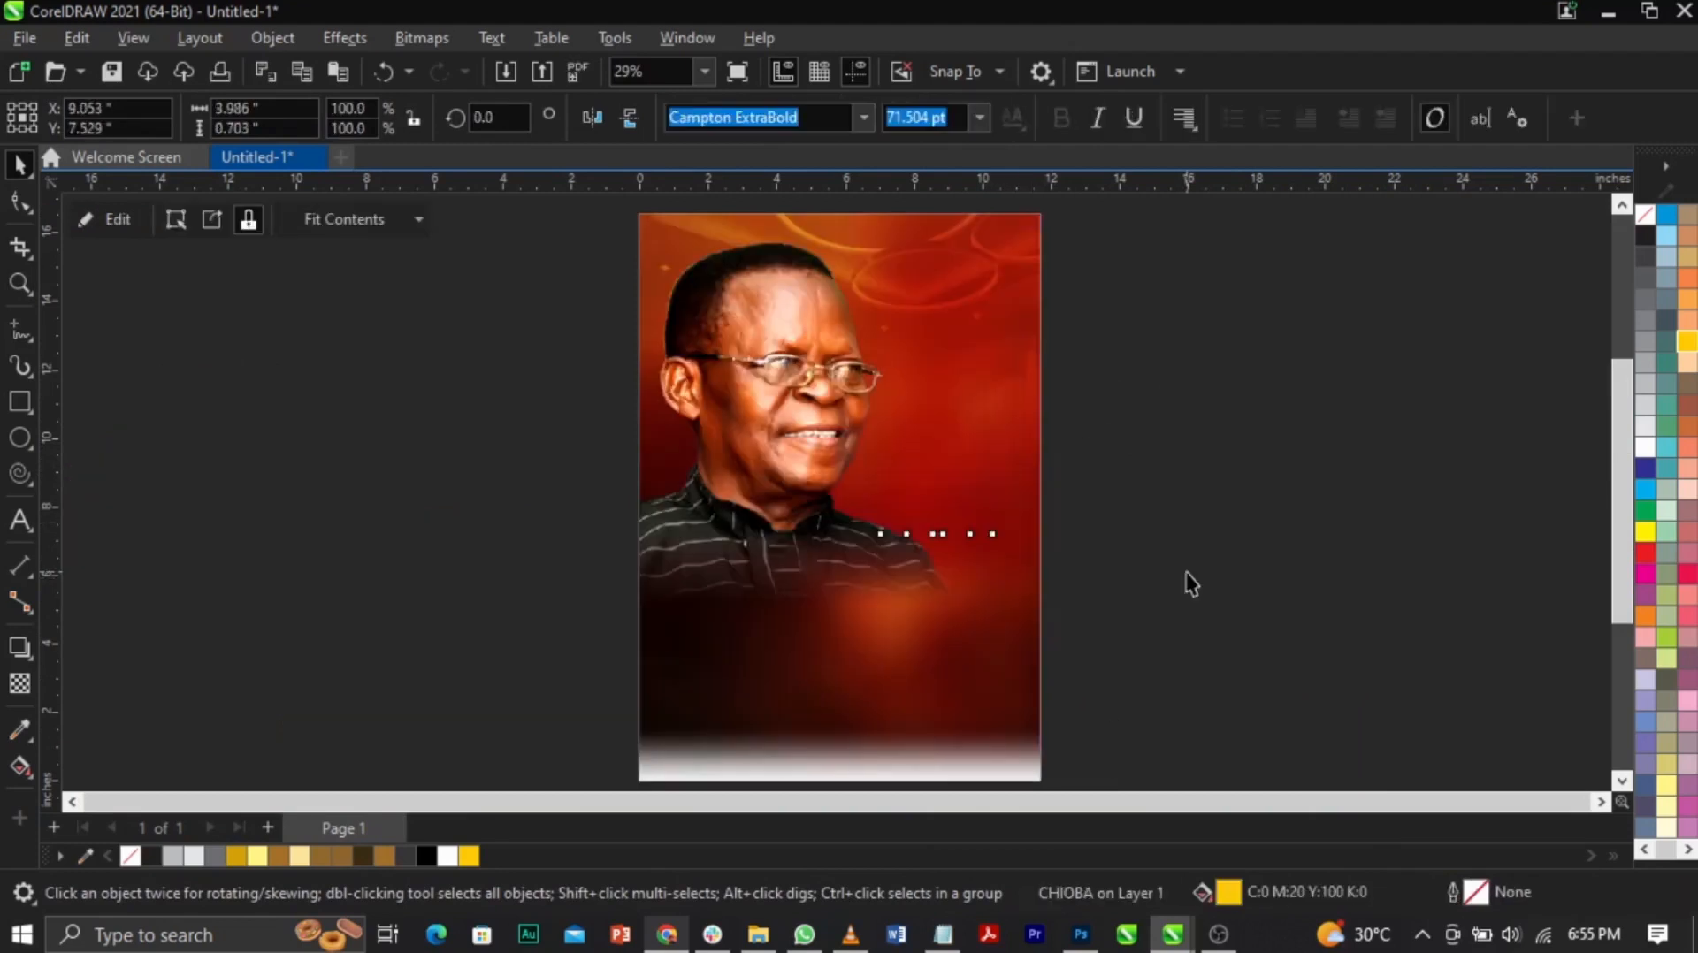
Step: Check the gold-filled CHIOBA up close and move the tribute paragraph text down
key(z)
drag(800, 485, 1141, 593)
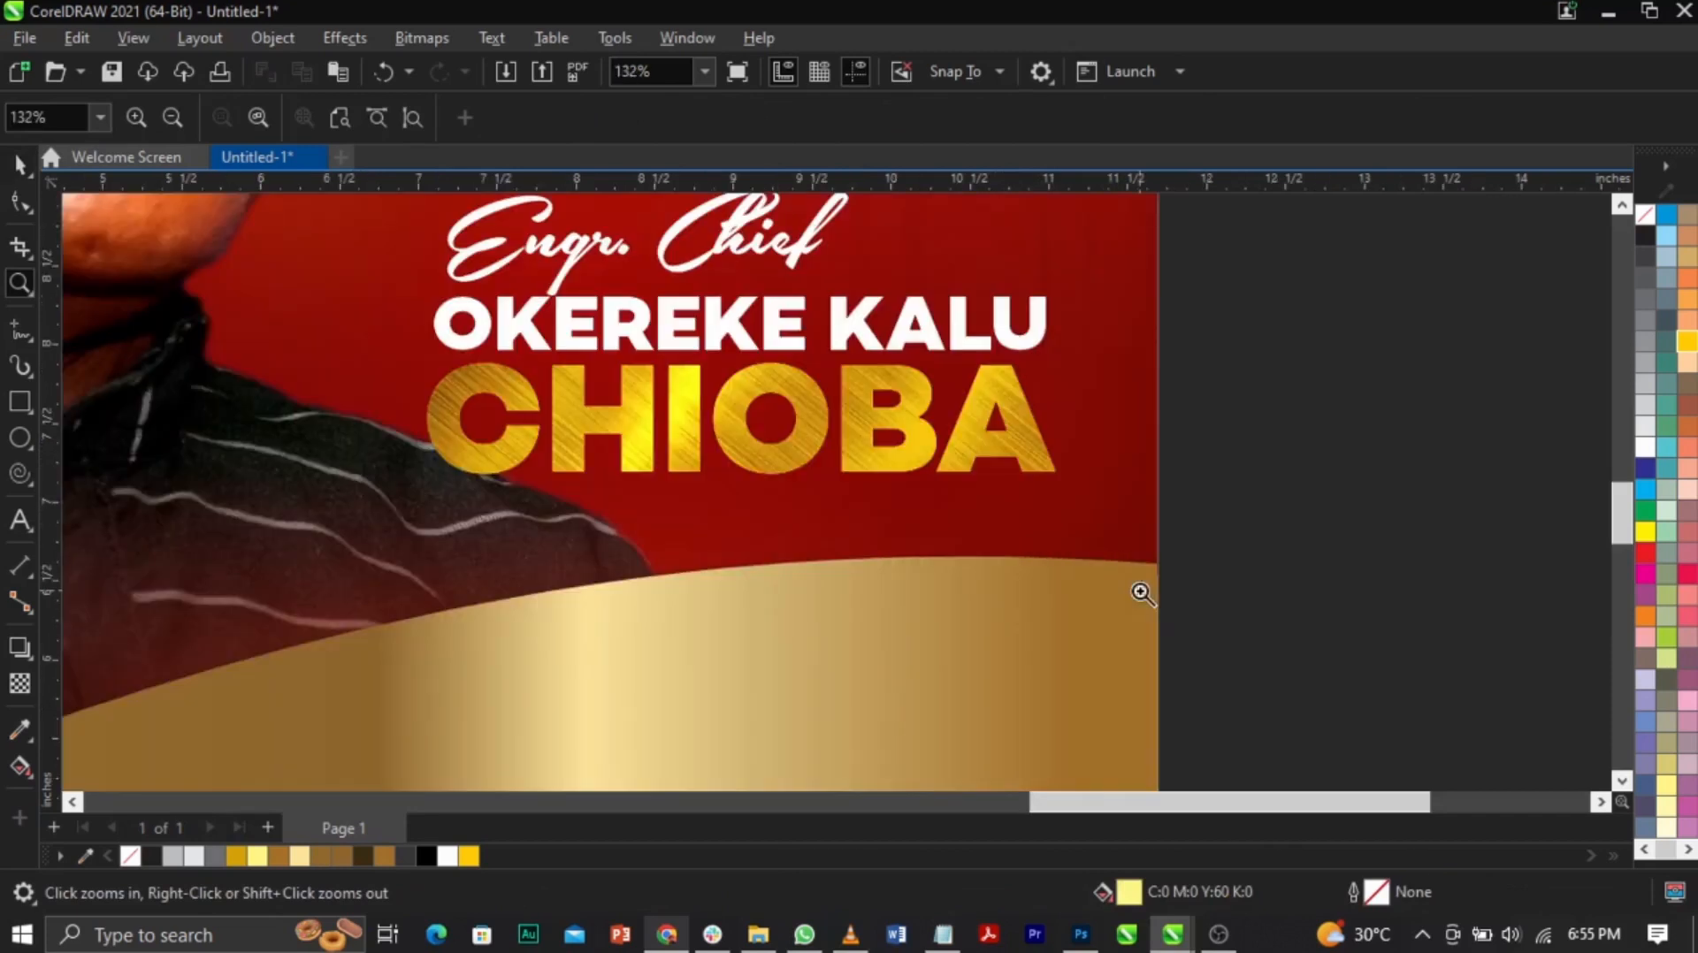
key(F3)
key(F2)
drag(780, 484, 1073, 589)
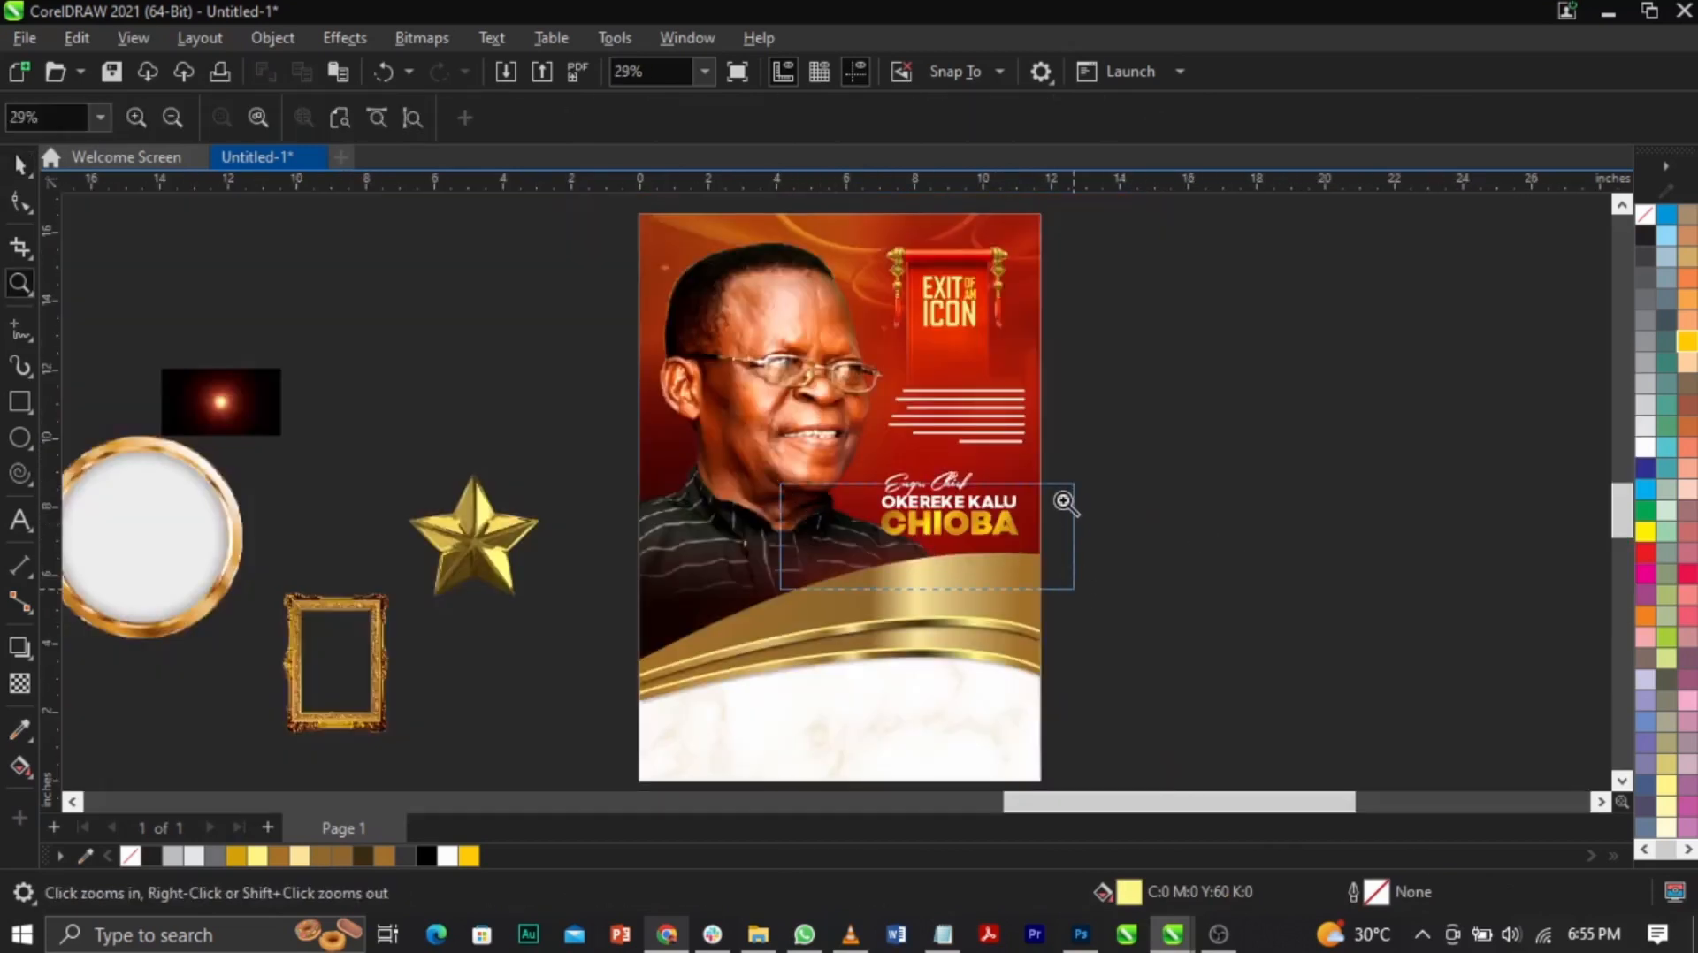
key(F3)
key(space)
drag(1173, 458, 836, 581)
drag(771, 436, 1069, 580)
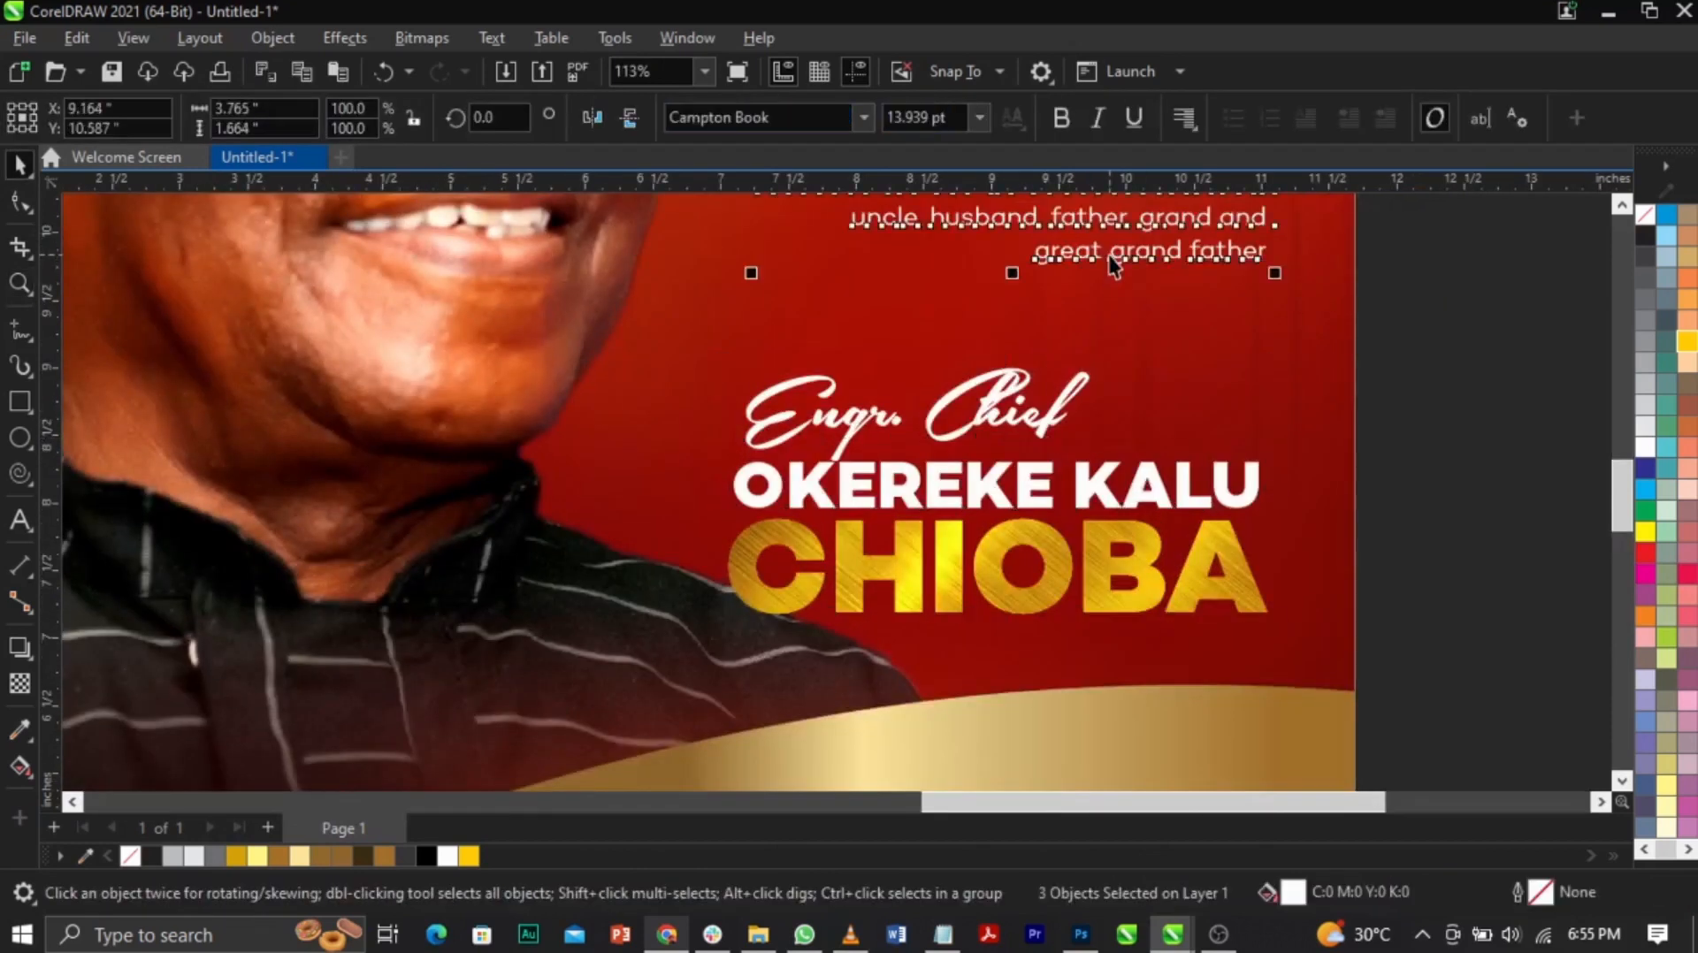
drag(1107, 255, 1127, 289)
key(z)
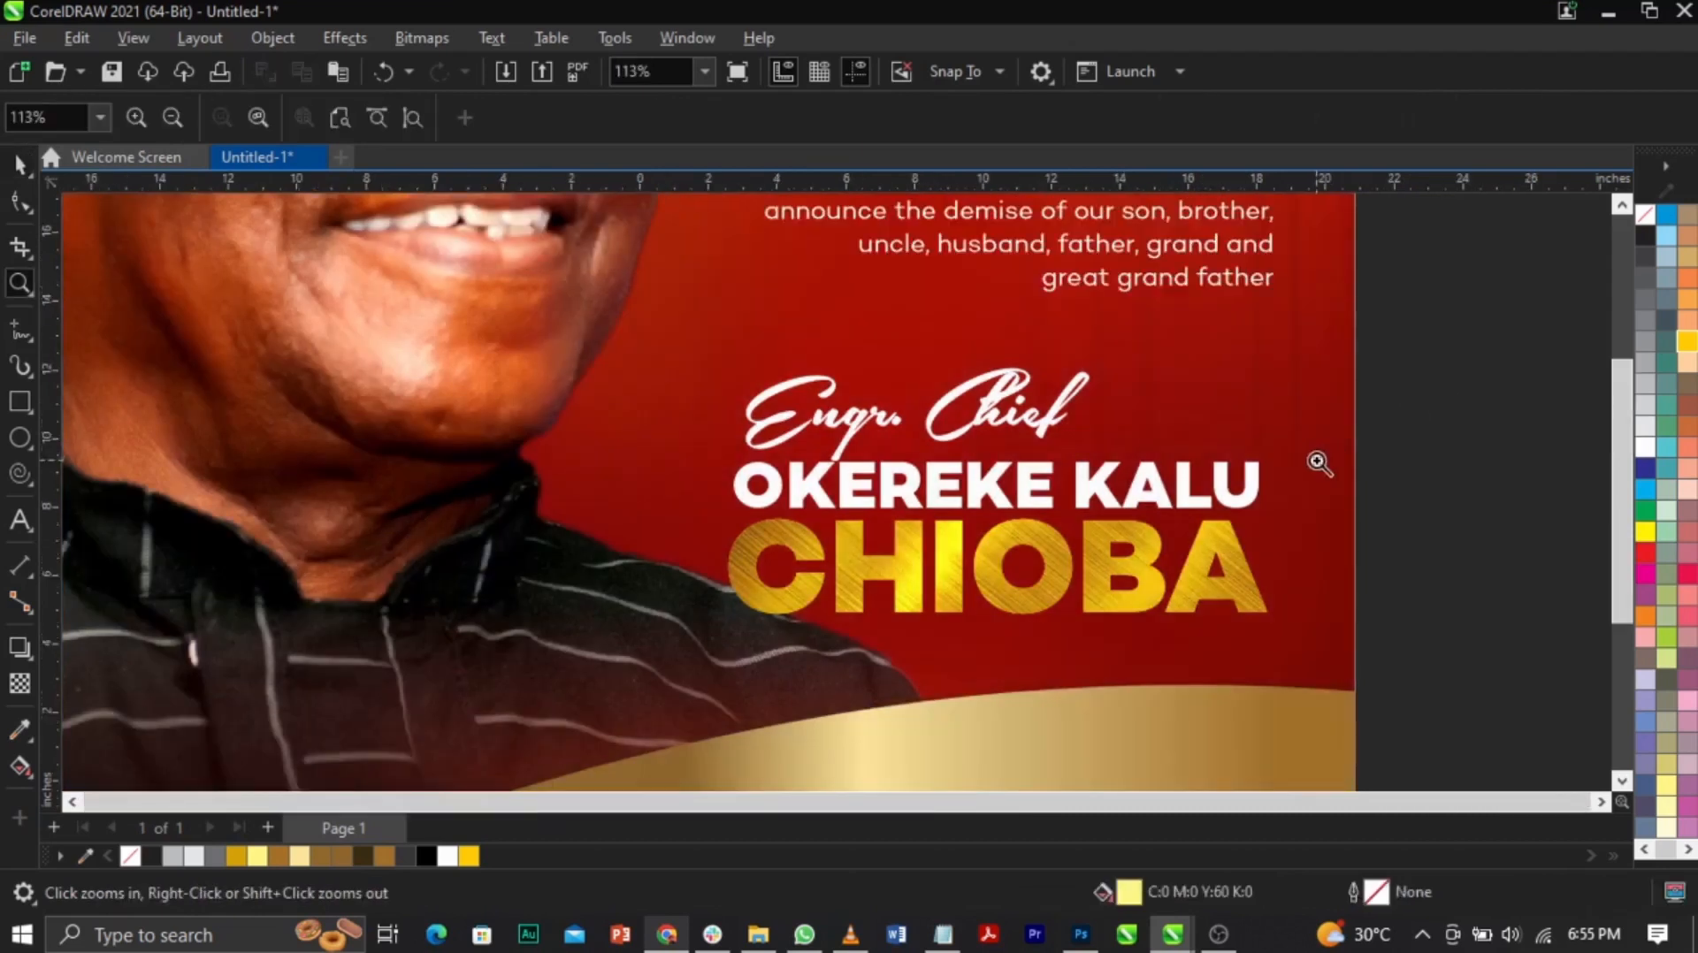
right_click(1316, 461)
Step: Place the gold star on the lower-right wave, tilt it about 21 degrees, and enlarge it slightly
key(z)
drag(350, 353, 1119, 754)
drag(492, 440, 1238, 638)
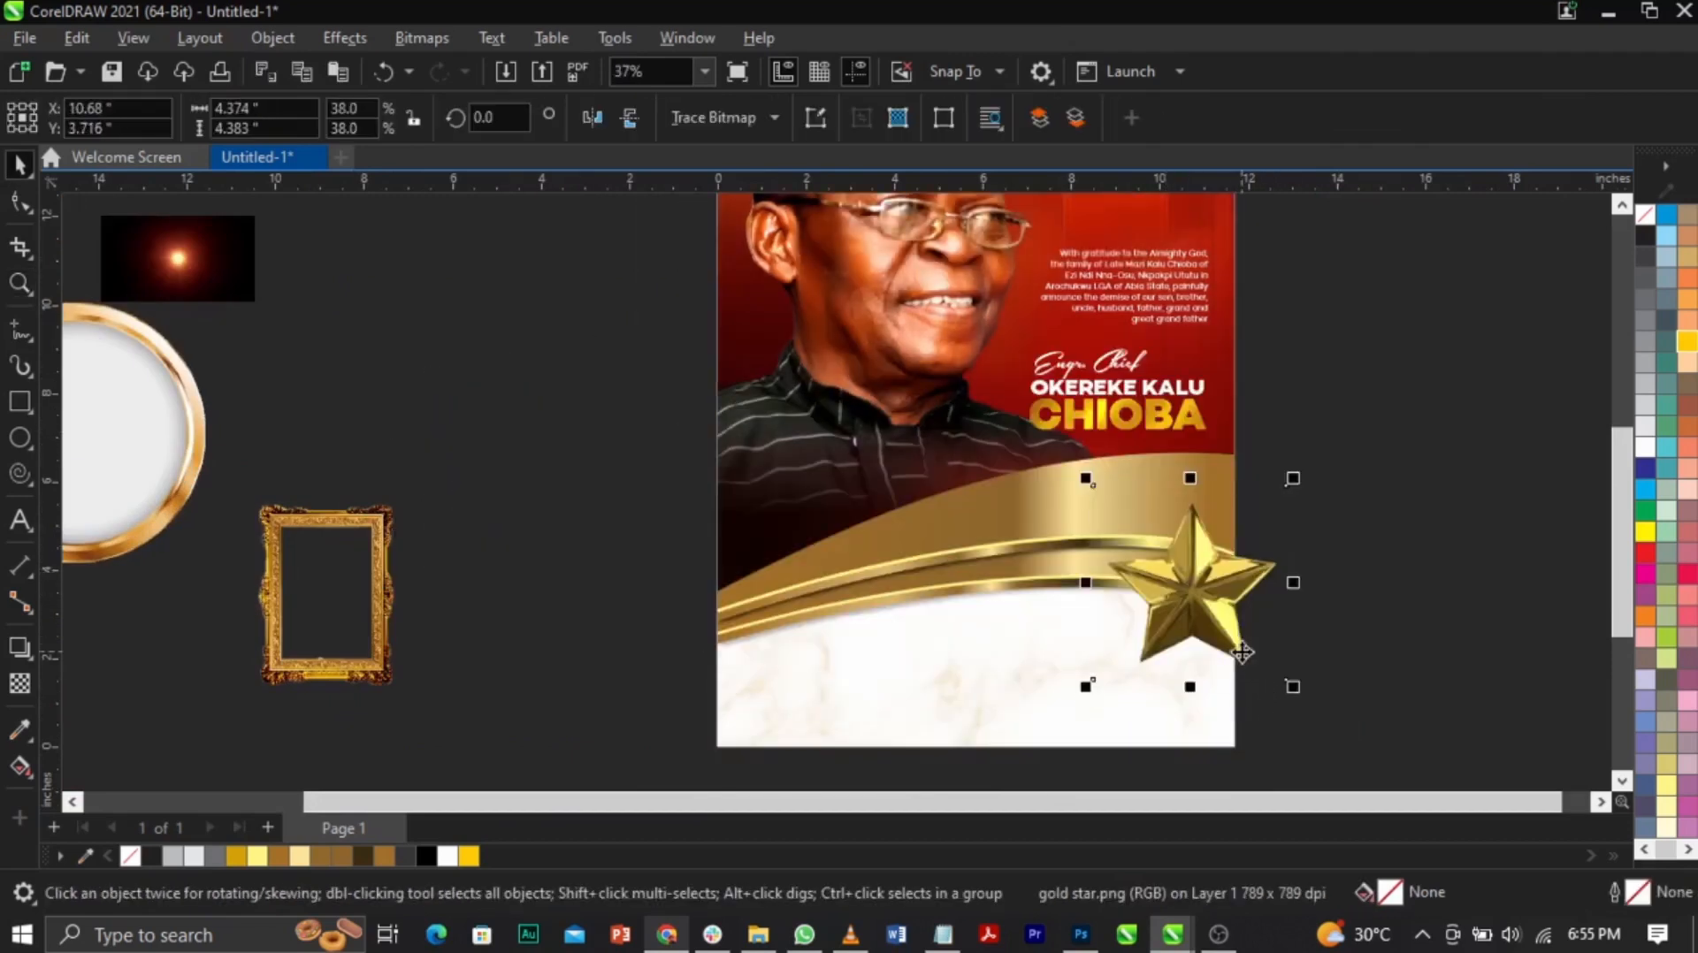
drag(828, 427, 1432, 750)
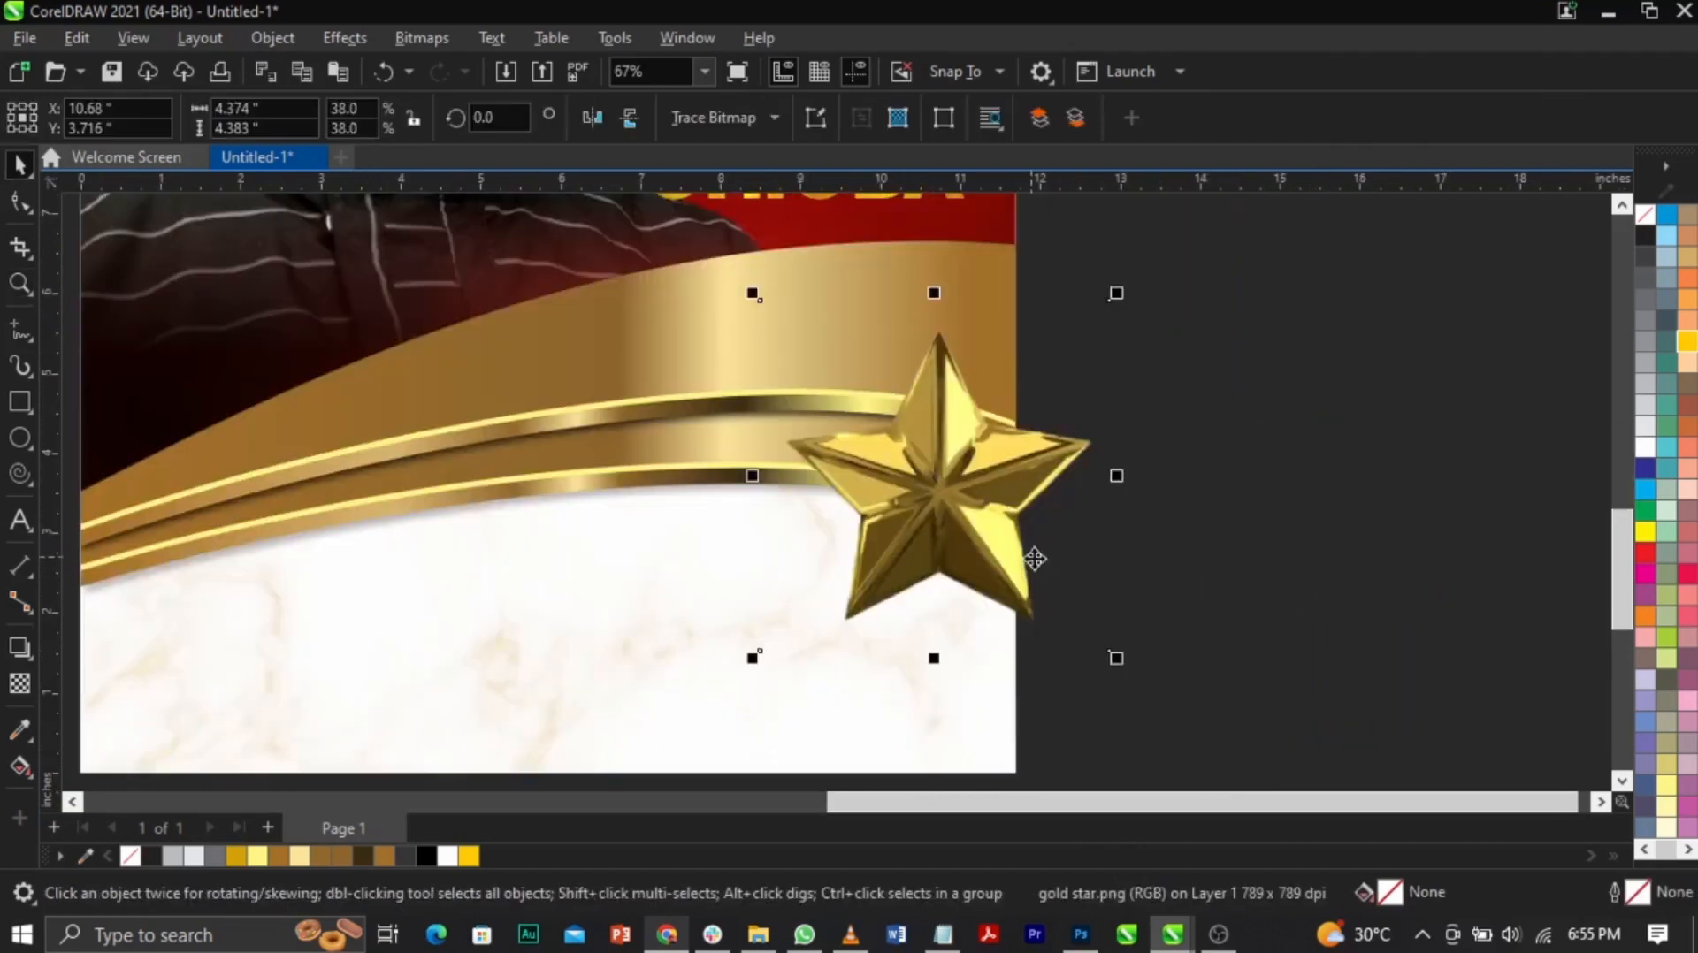
click(1001, 591)
drag(1112, 670, 1191, 598)
drag(999, 543, 1017, 541)
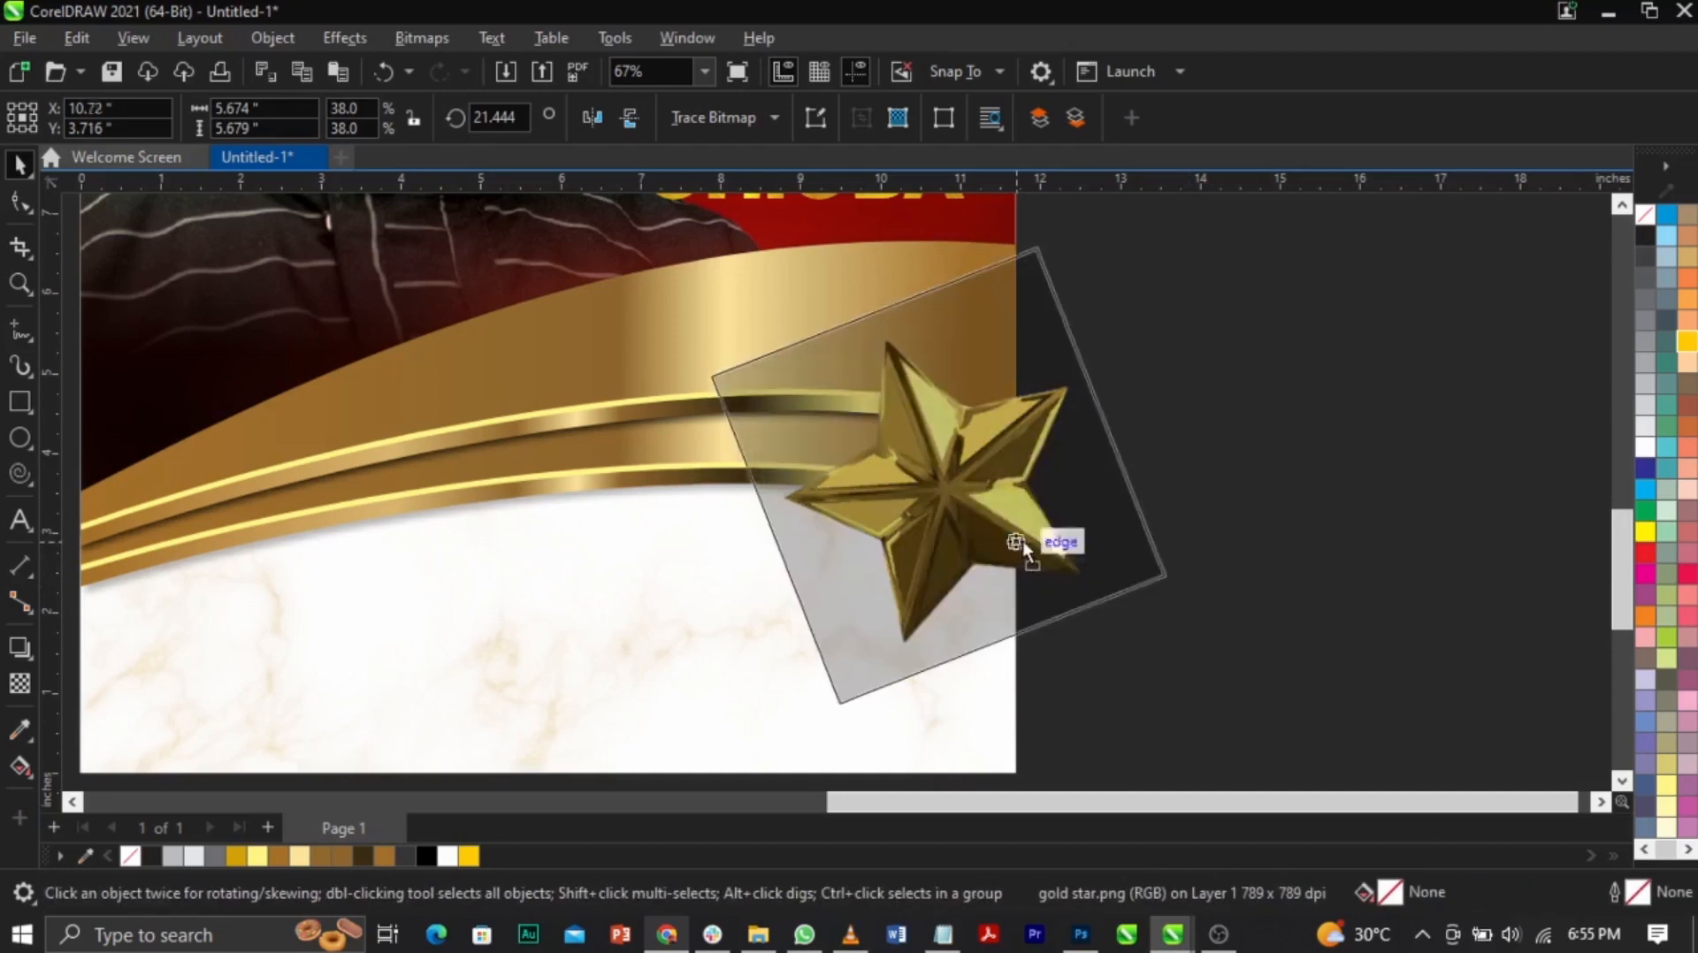
drag(1186, 709, 1197, 730)
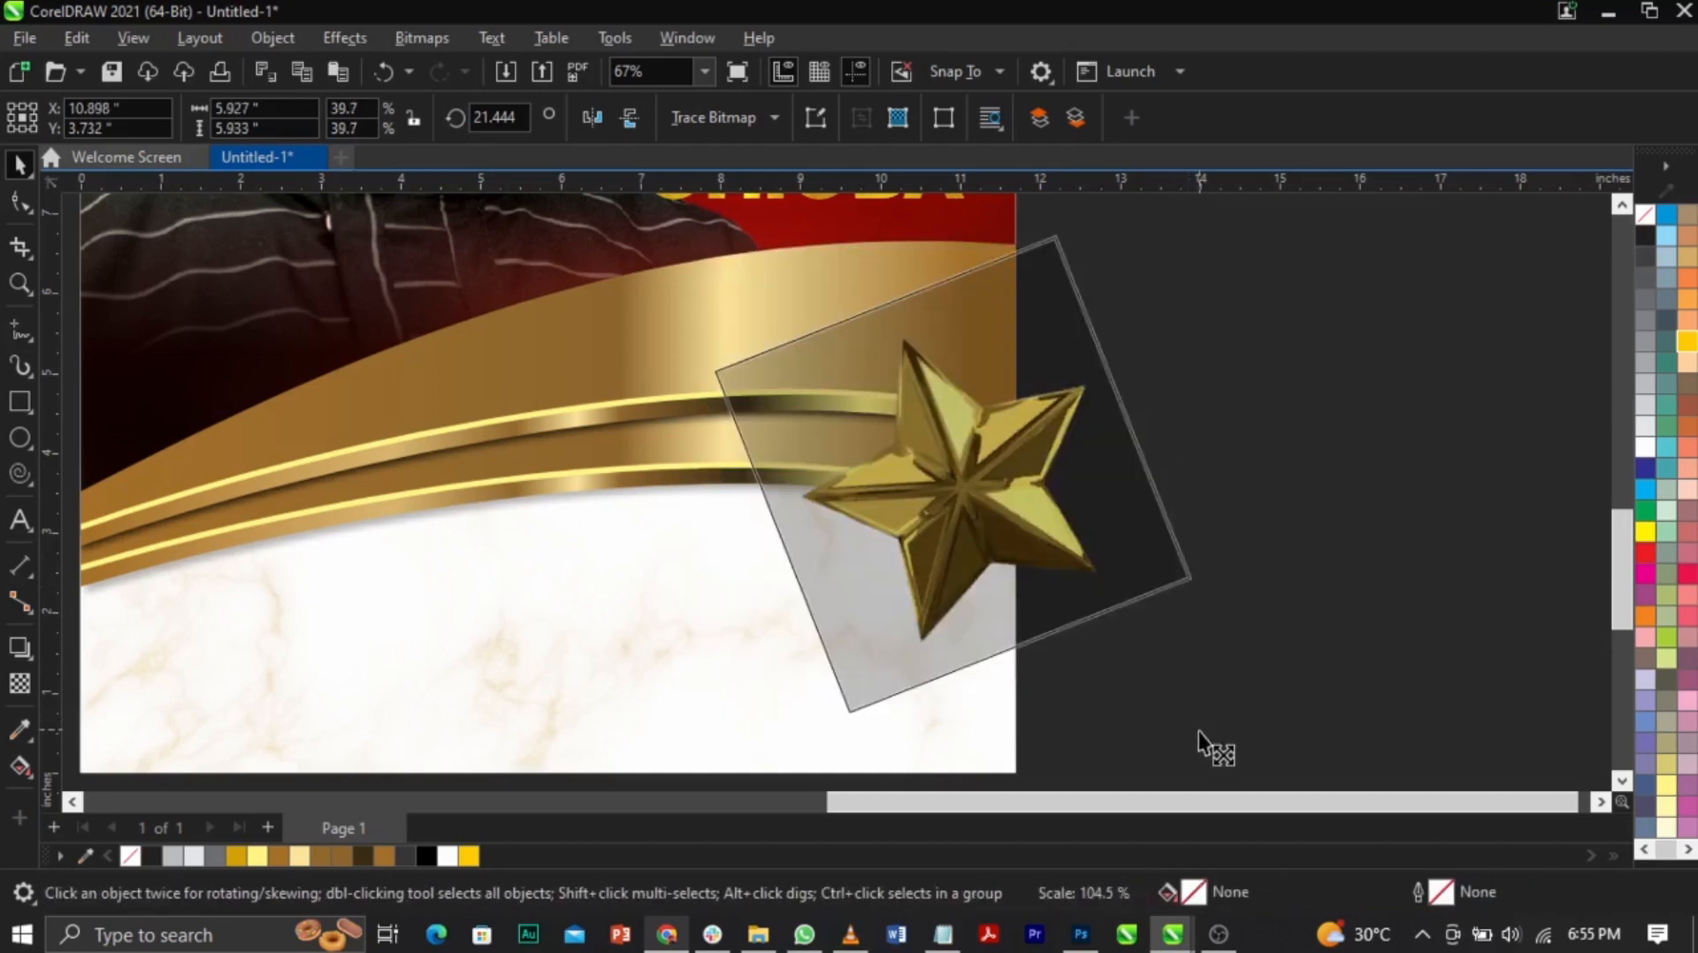
drag(1053, 566, 1086, 534)
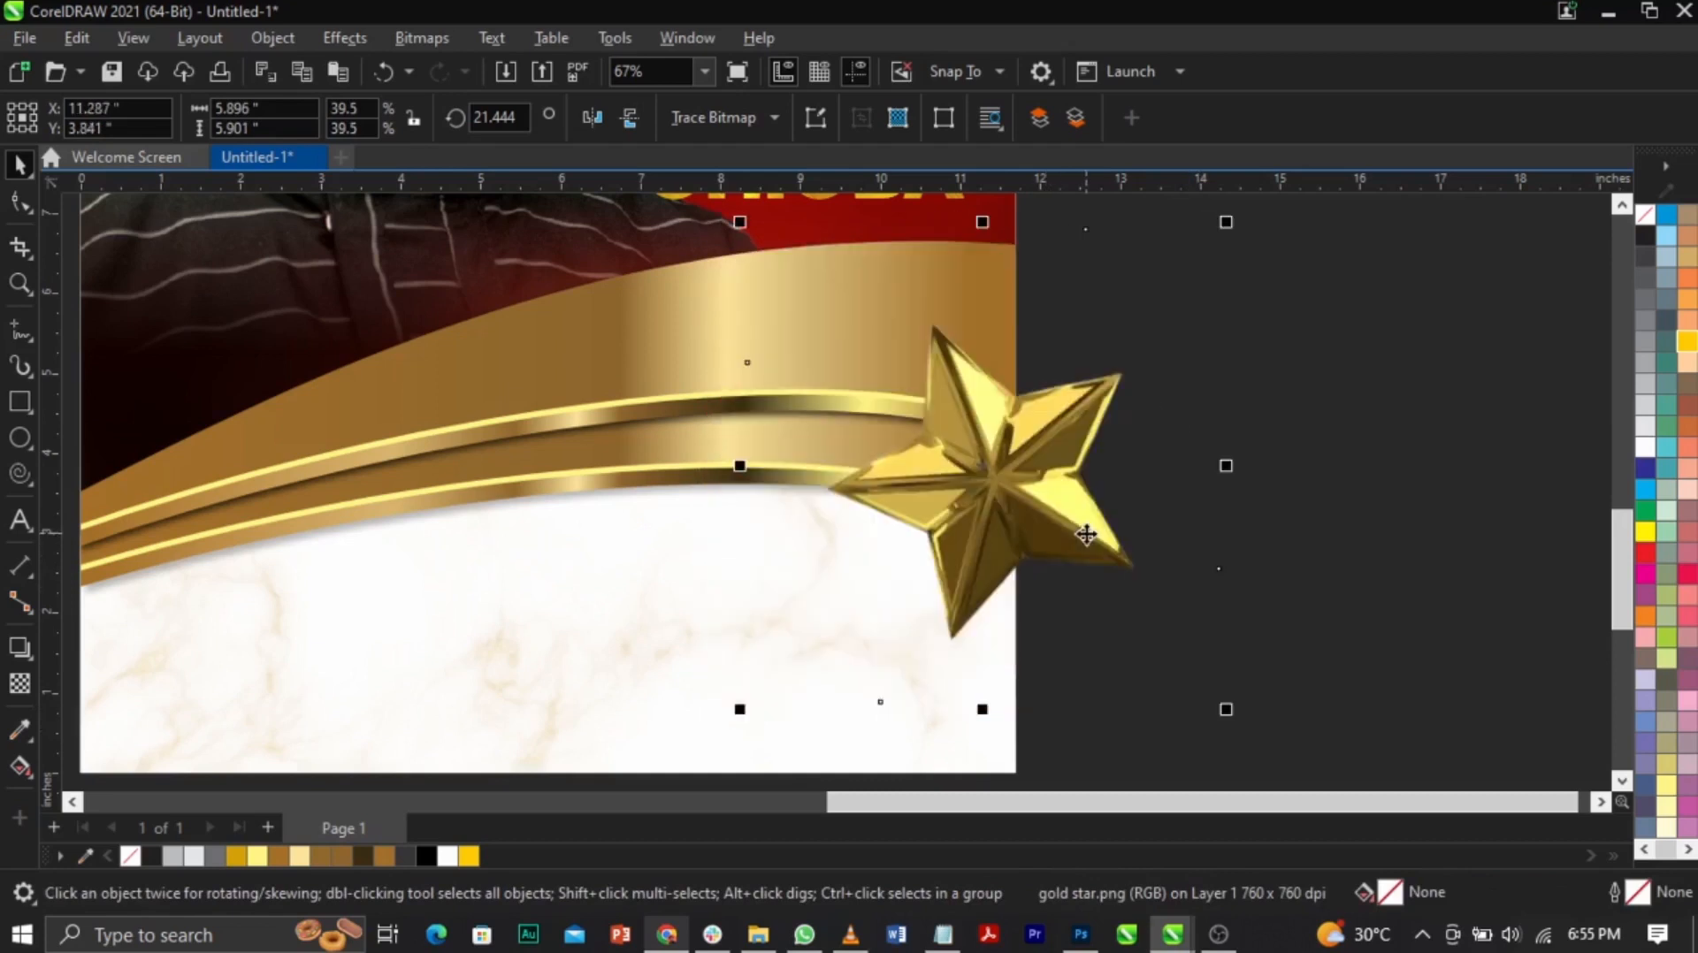
Step: PowerClip the gold star inside the poster rectangle
right_click(1086, 535)
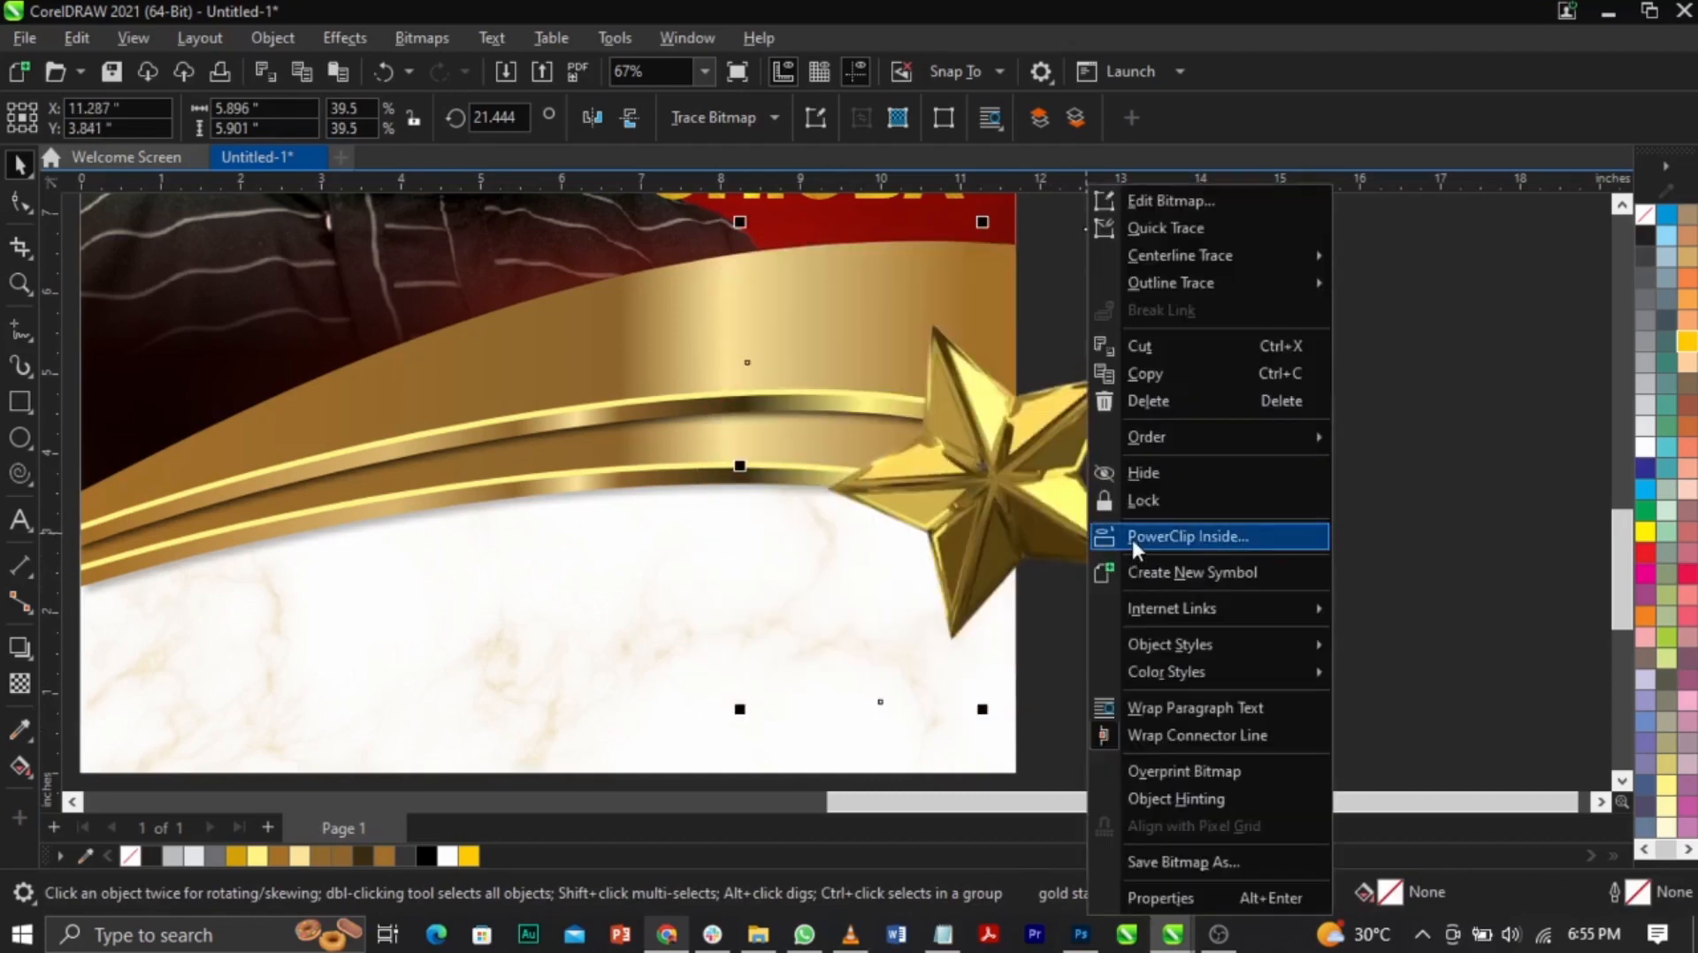
click(1186, 535)
click(651, 527)
click(1196, 500)
key(F3)
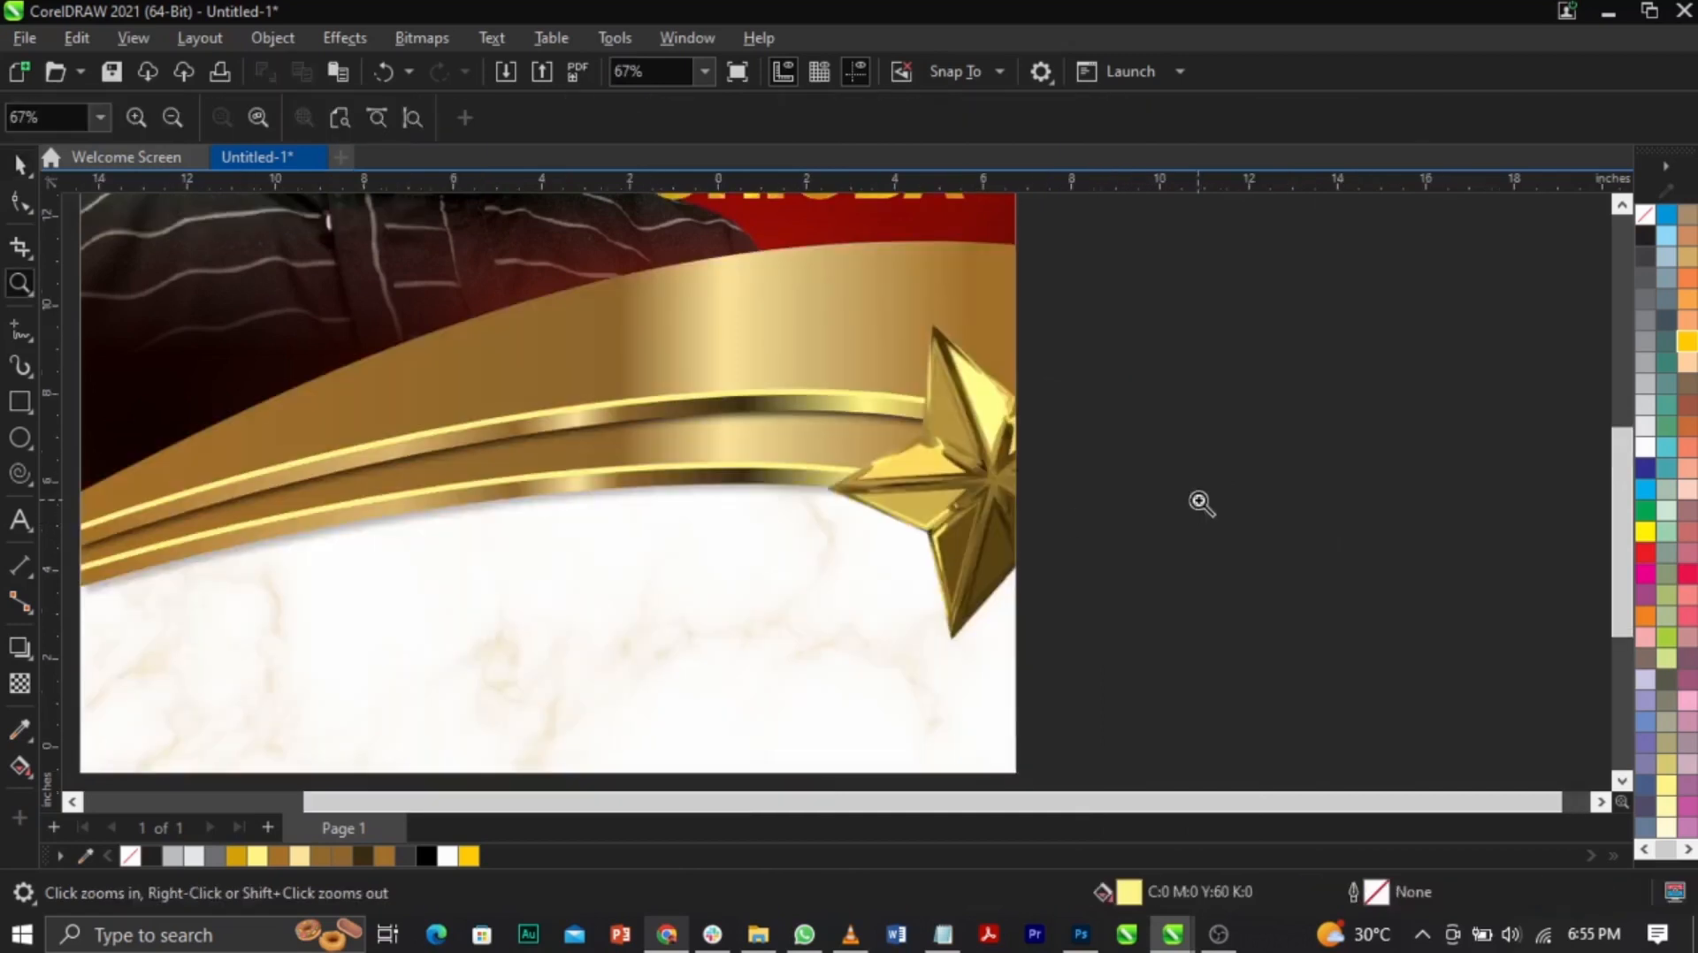
Step: Cut the orange flare image and paste it into the rectangle's clipped contents
click(205, 255)
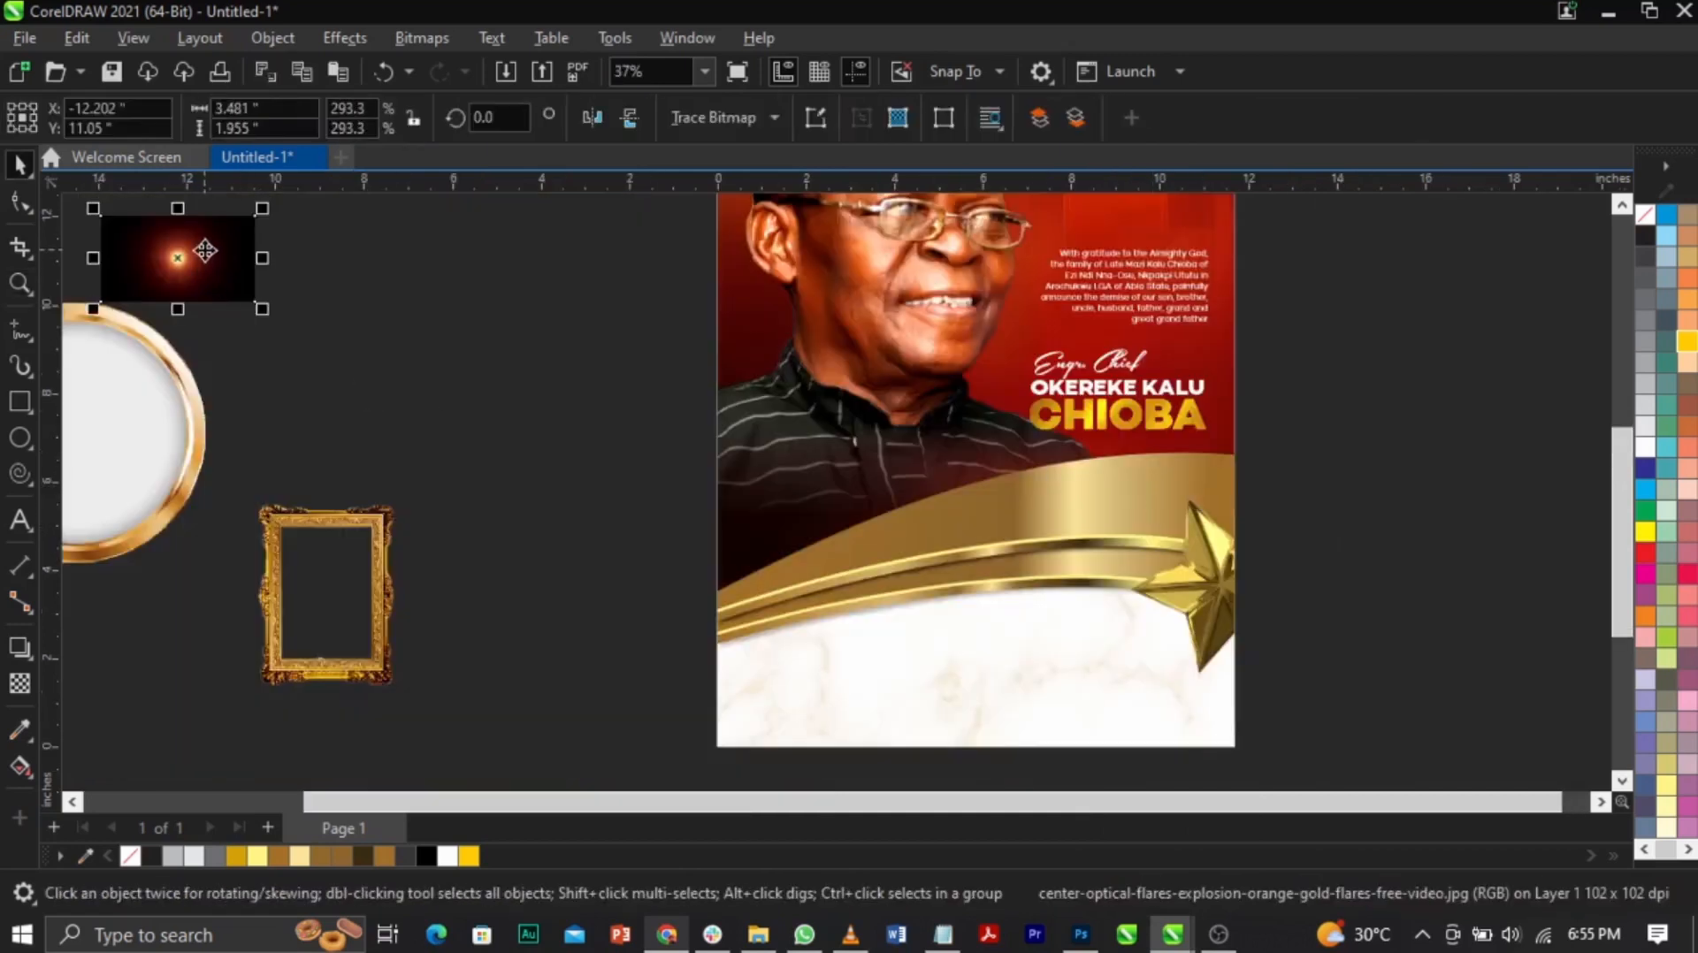
key(ctrl+x)
double_click(895, 570)
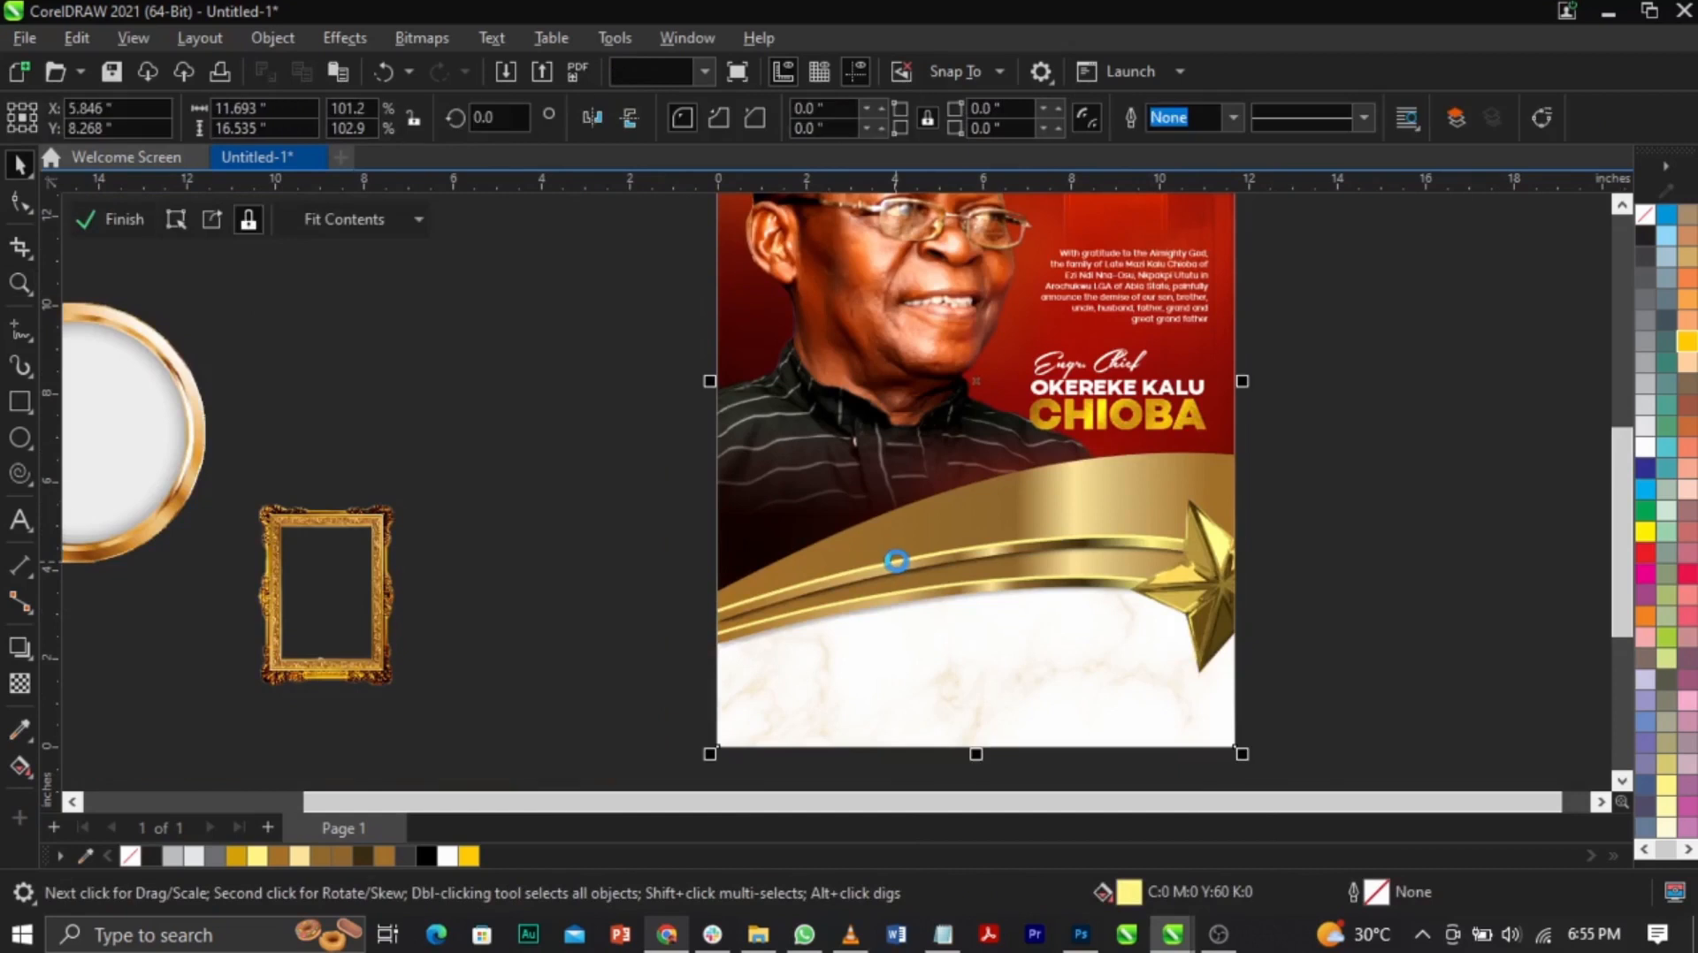
key(ctrl+v)
drag(223, 269, 944, 557)
Step: Give the gold star a downward Multiply drop shadow at 50 opacity with feather 10
click(1247, 613)
click(959, 562)
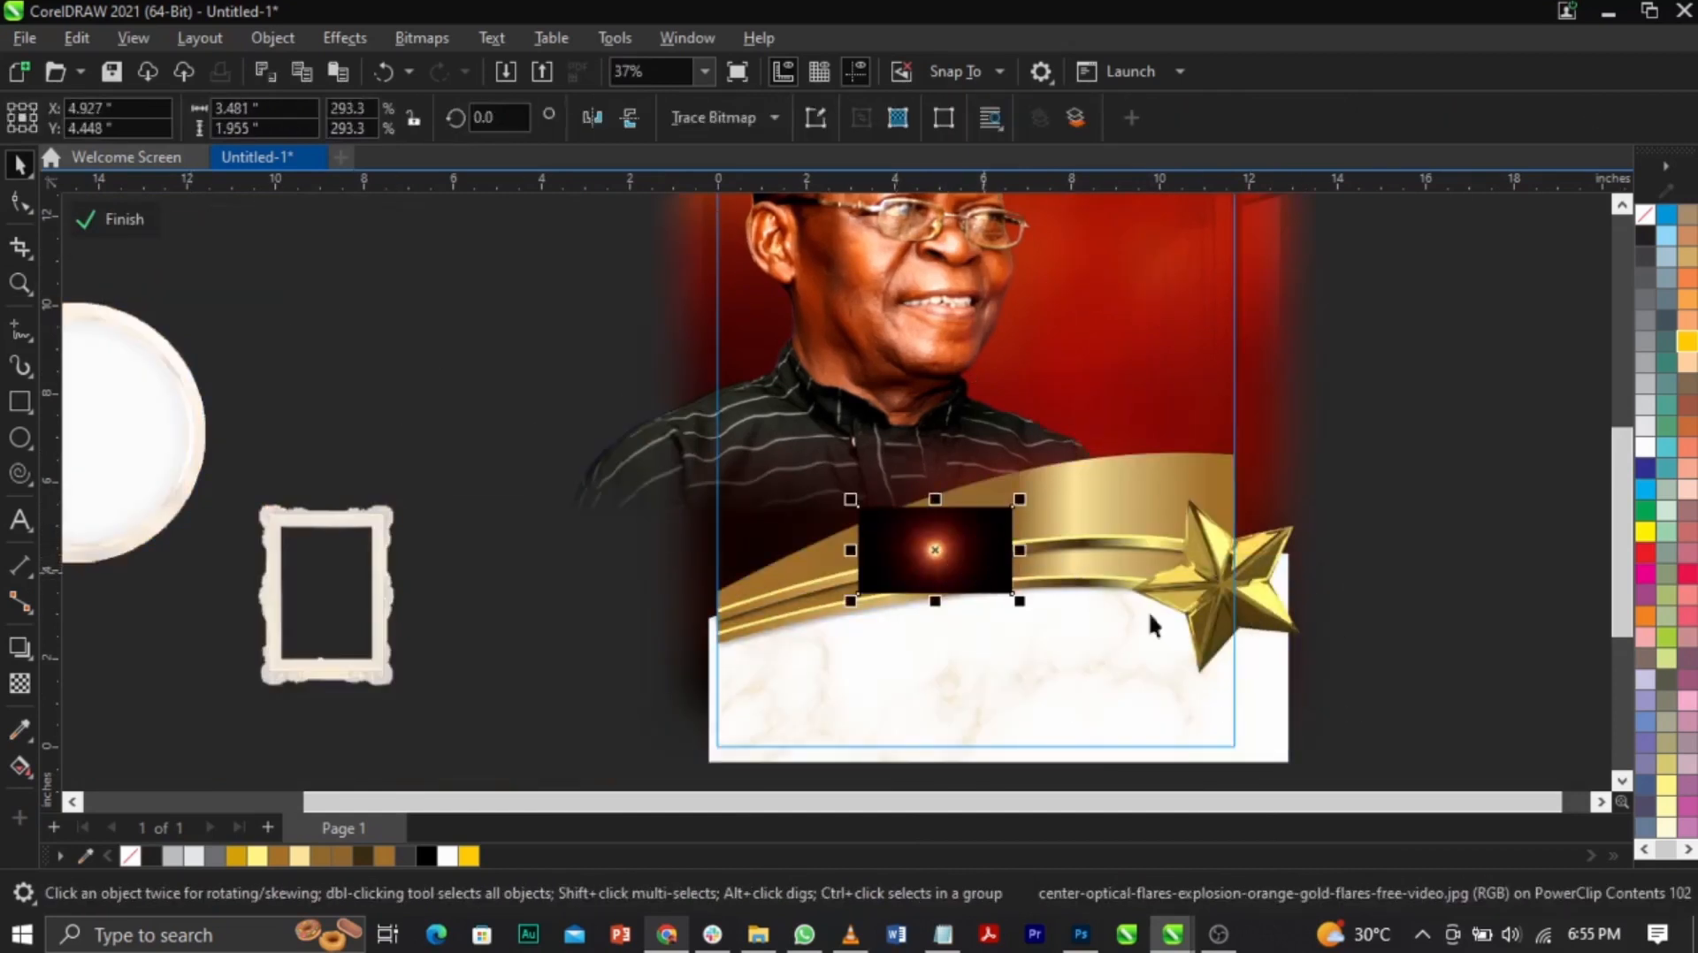
click(1193, 614)
click(21, 649)
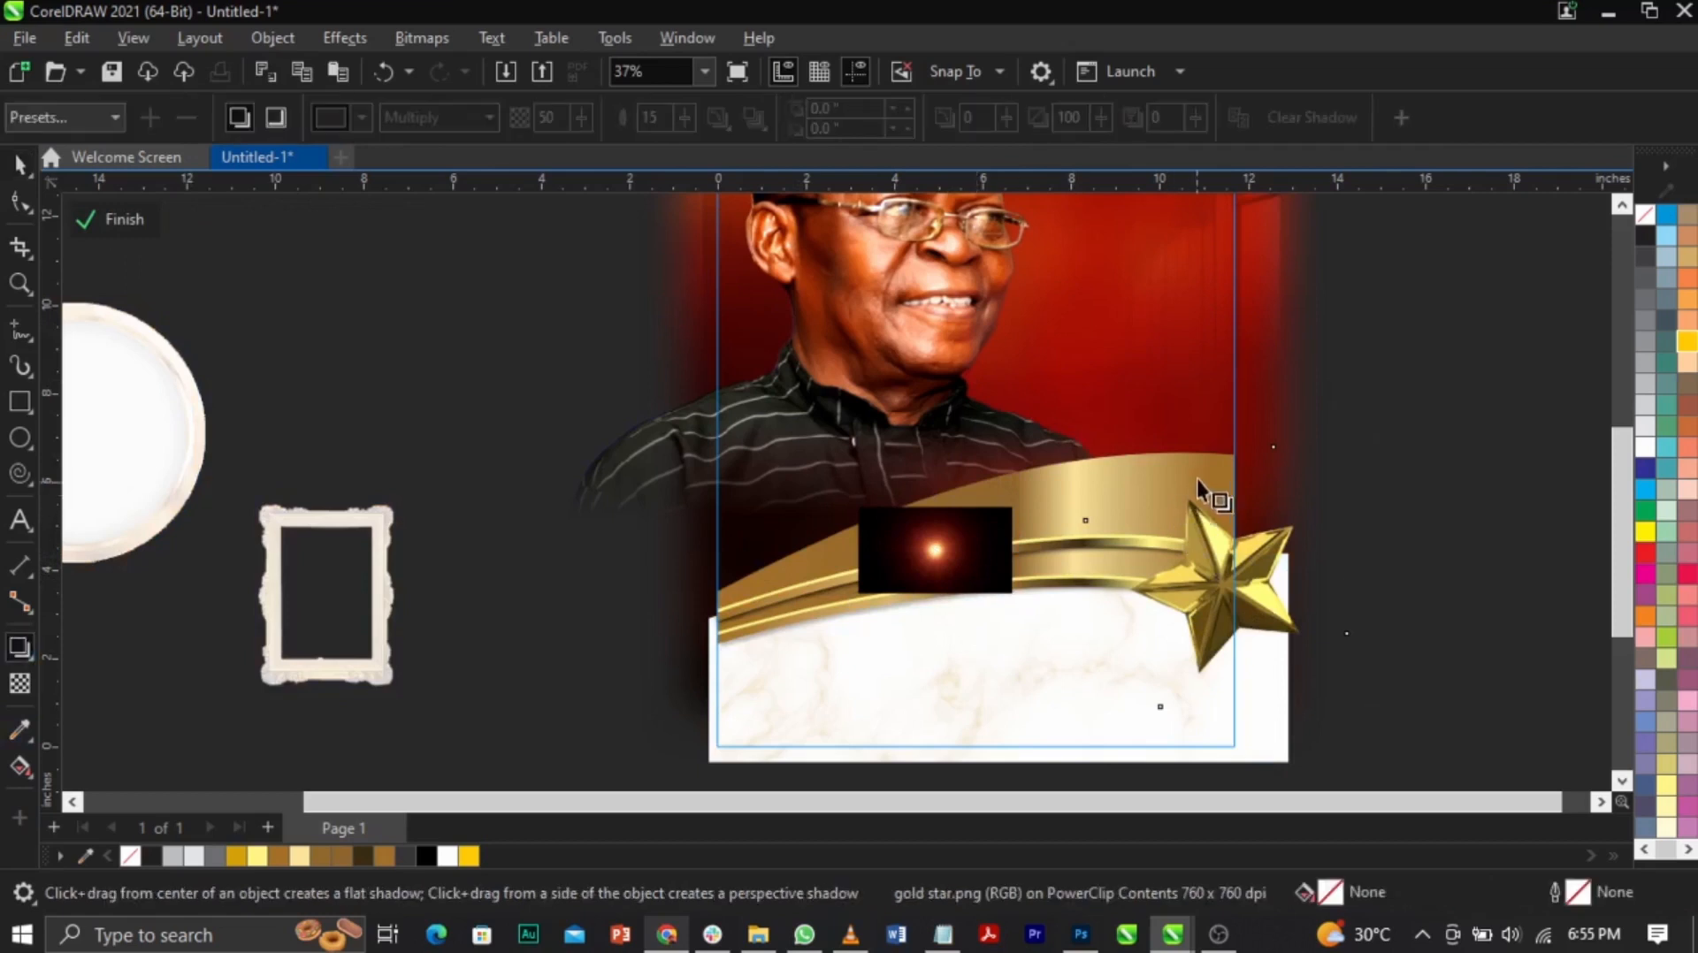
drag(1192, 454, 1217, 705)
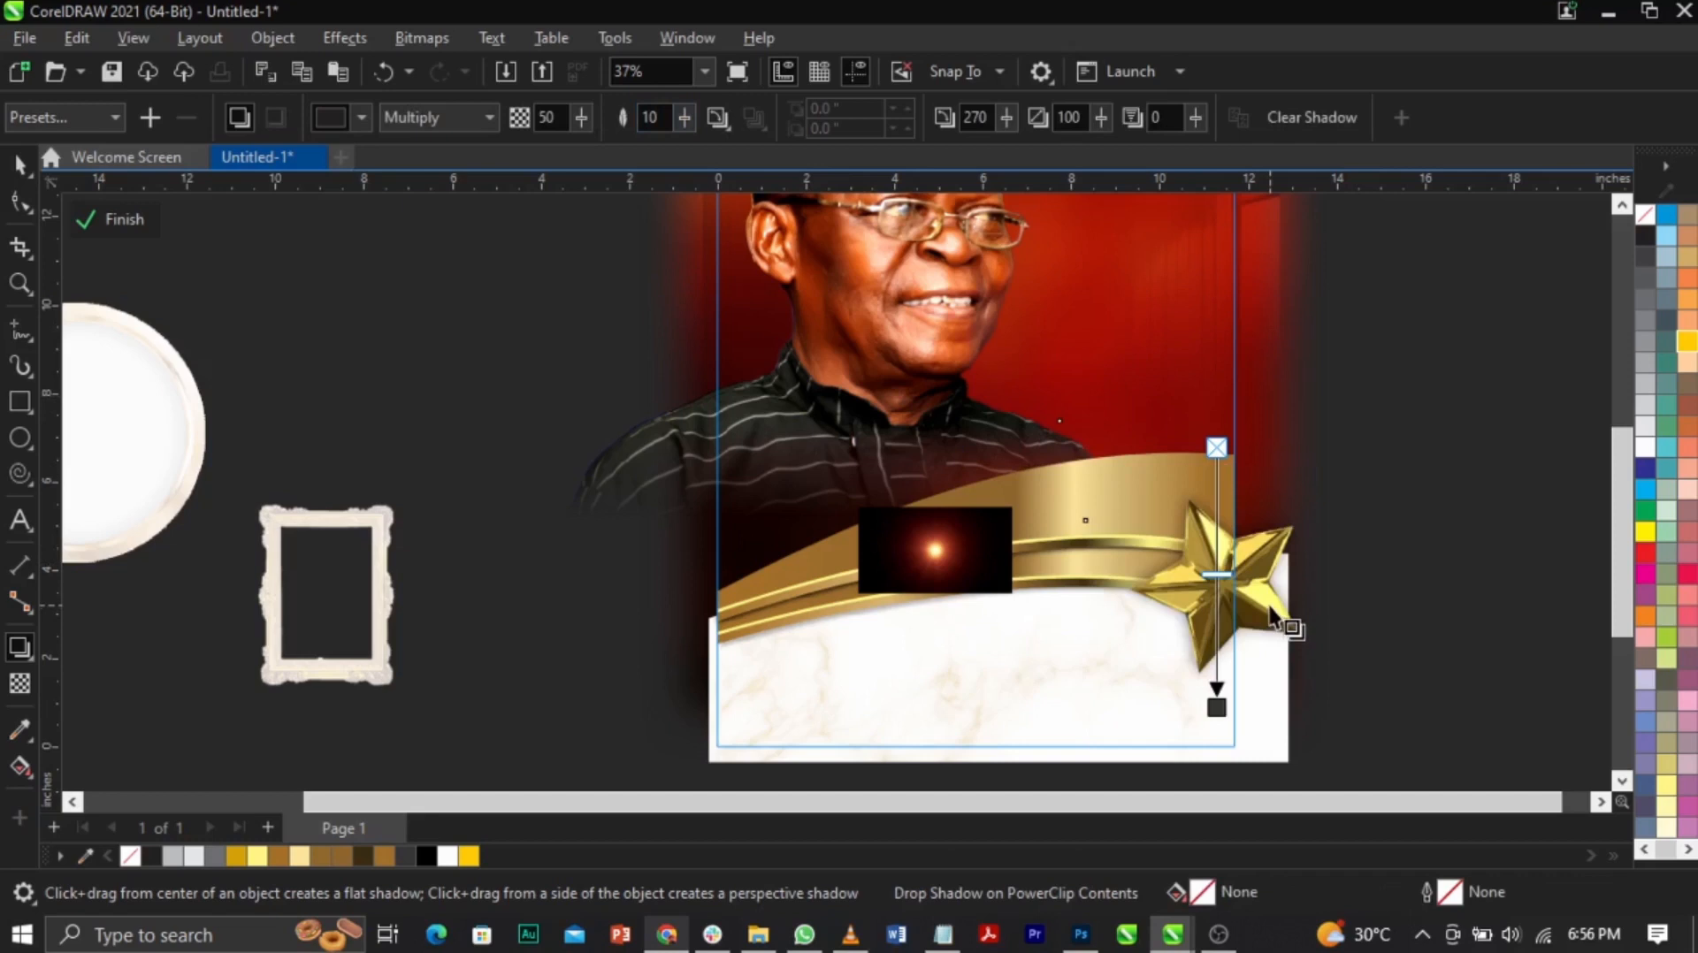
key(space)
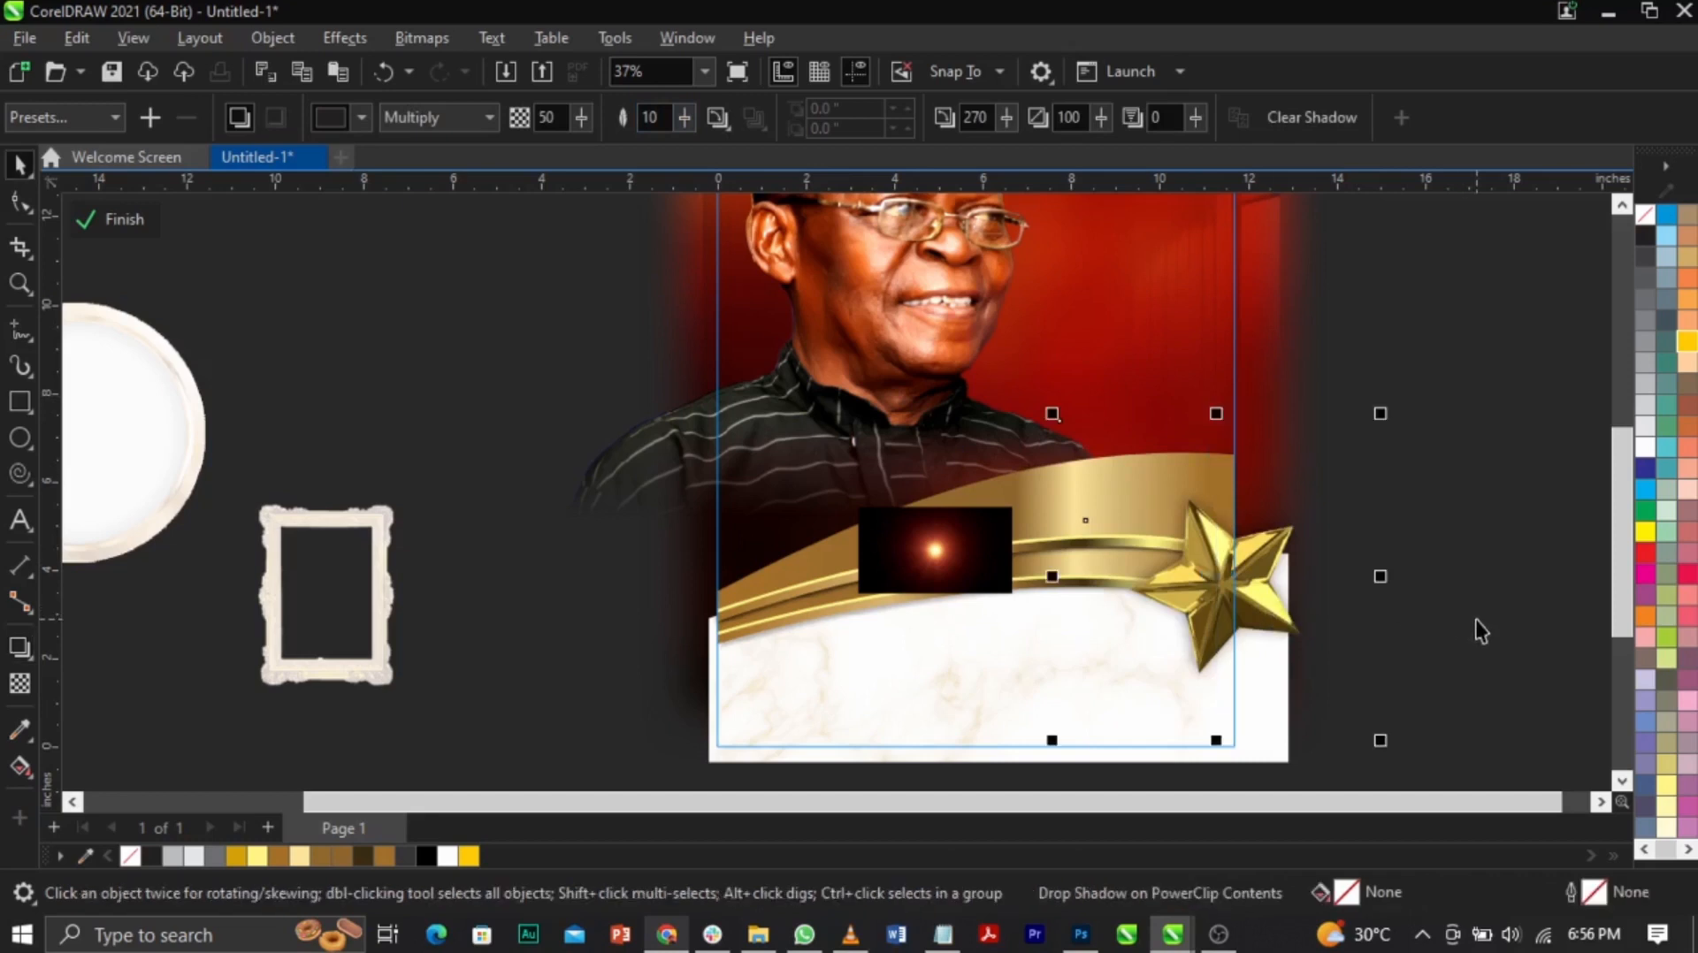
click(1481, 612)
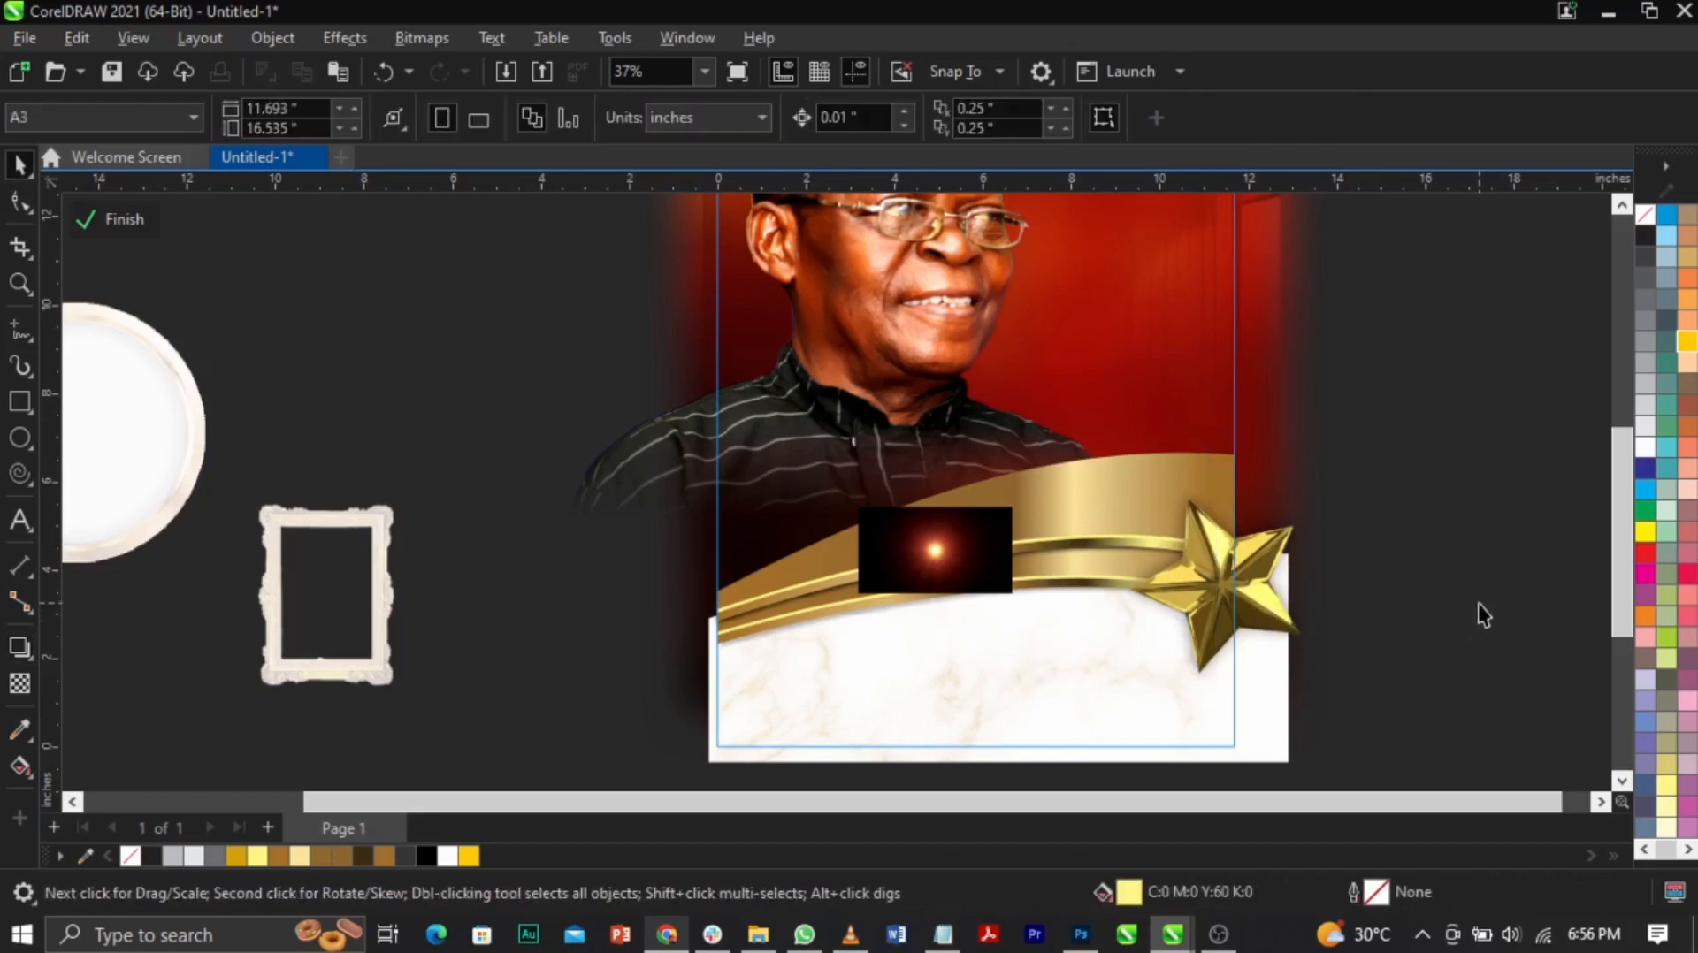
Step: Adjust the gold star's drop shadow position and nudge the lens rectangle over the artwork
click(1199, 677)
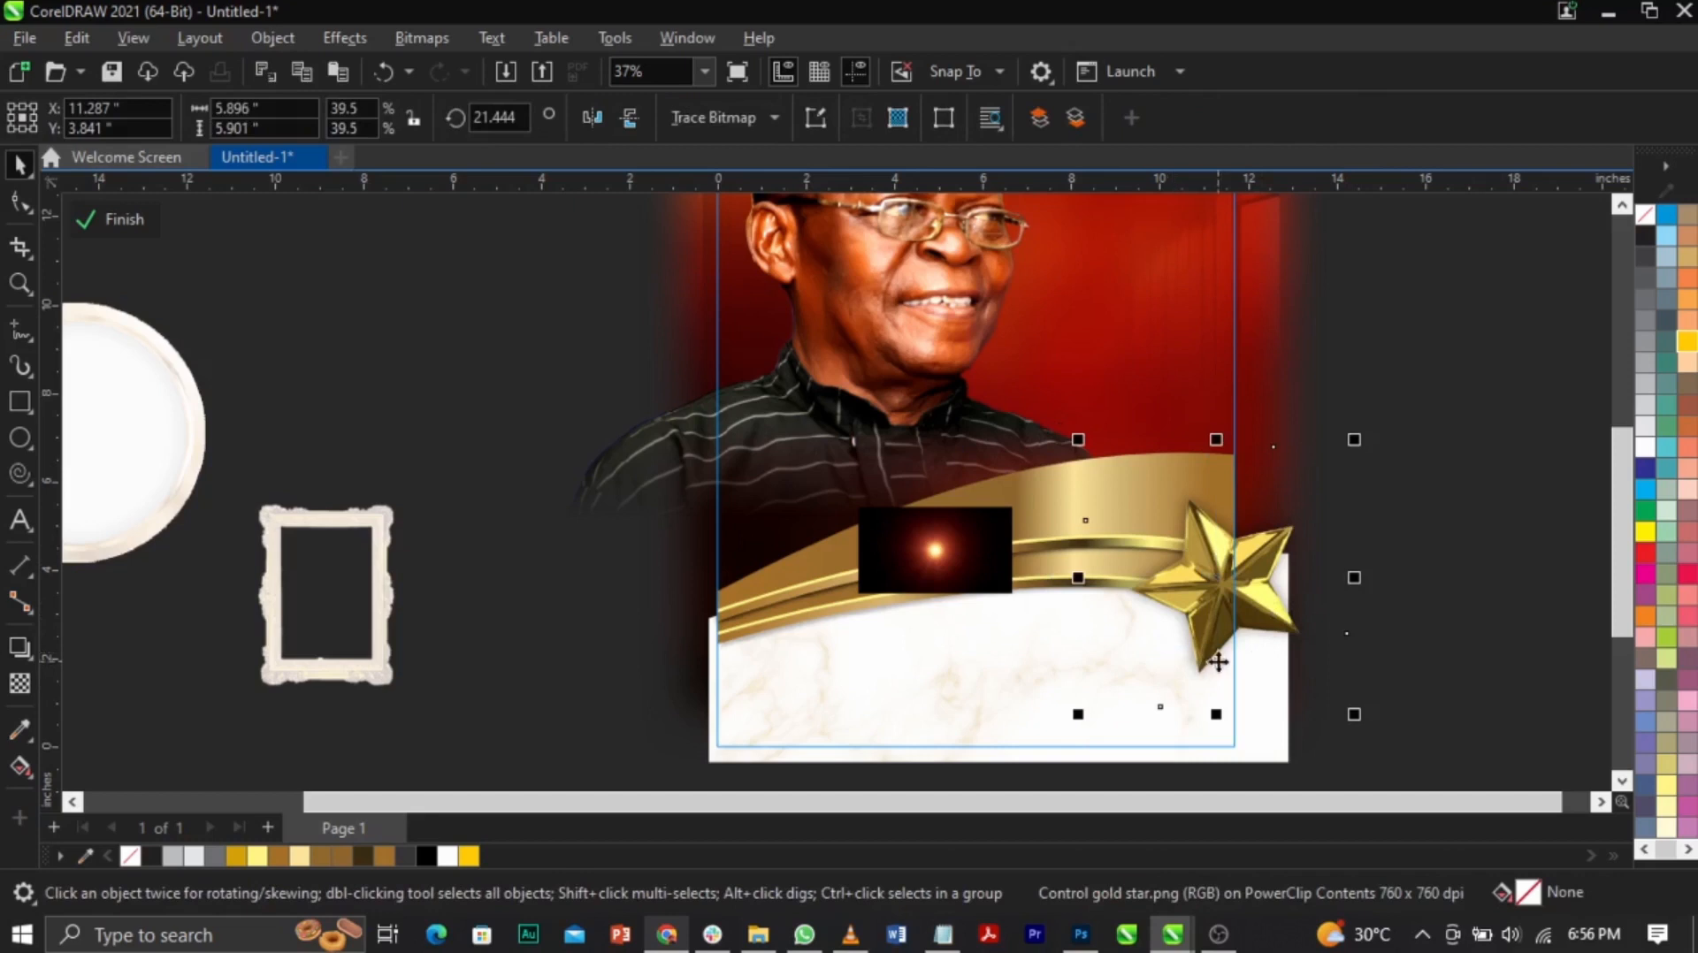
click(1462, 651)
click(1181, 634)
click(1097, 647)
drag(1099, 647, 1089, 643)
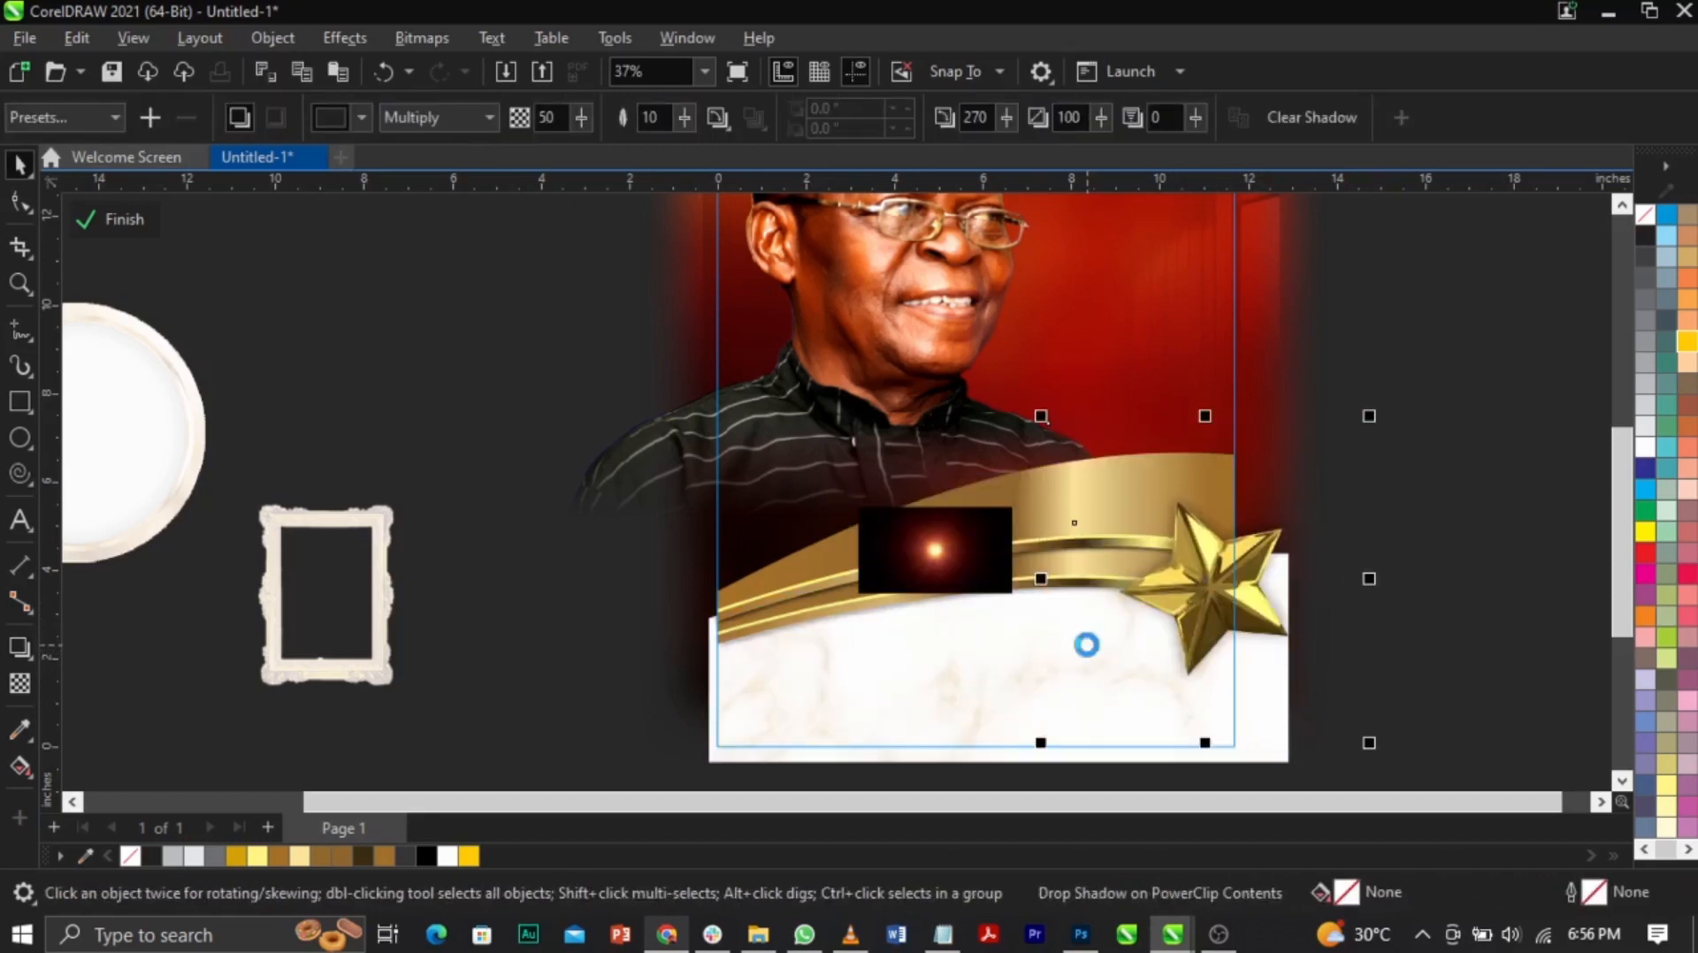
click(1489, 611)
click(1112, 642)
drag(1103, 640, 1091, 653)
key(F2)
drag(963, 526, 1373, 761)
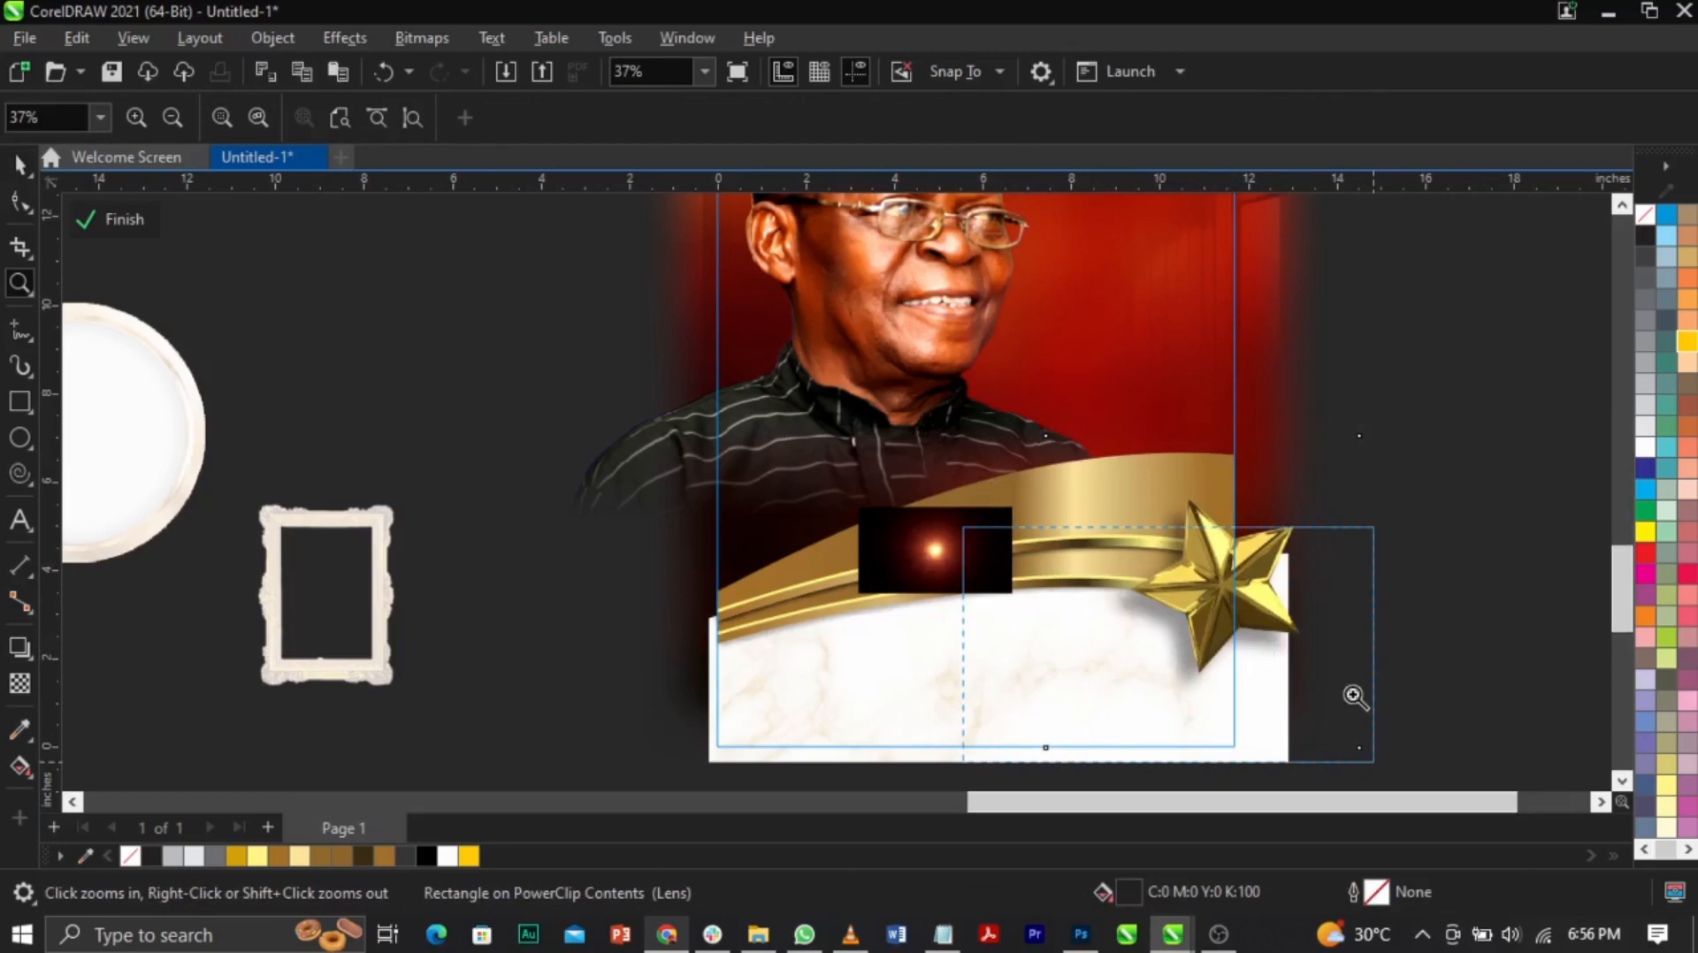
drag(679, 497, 685, 494)
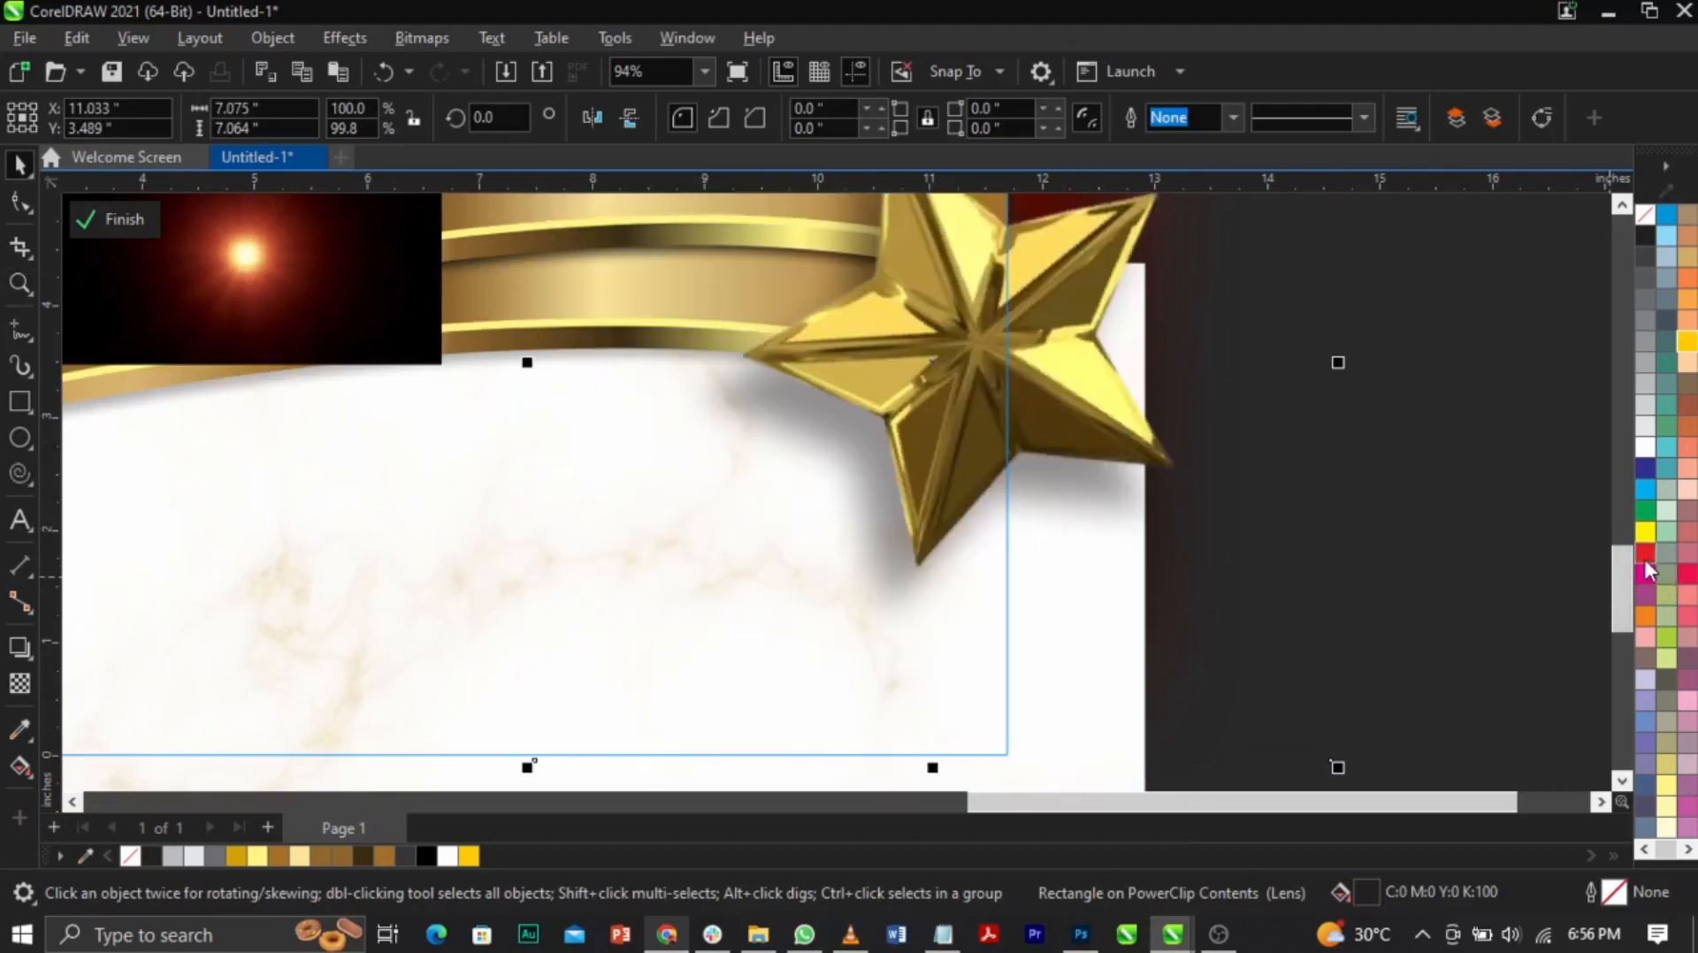
click(1527, 366)
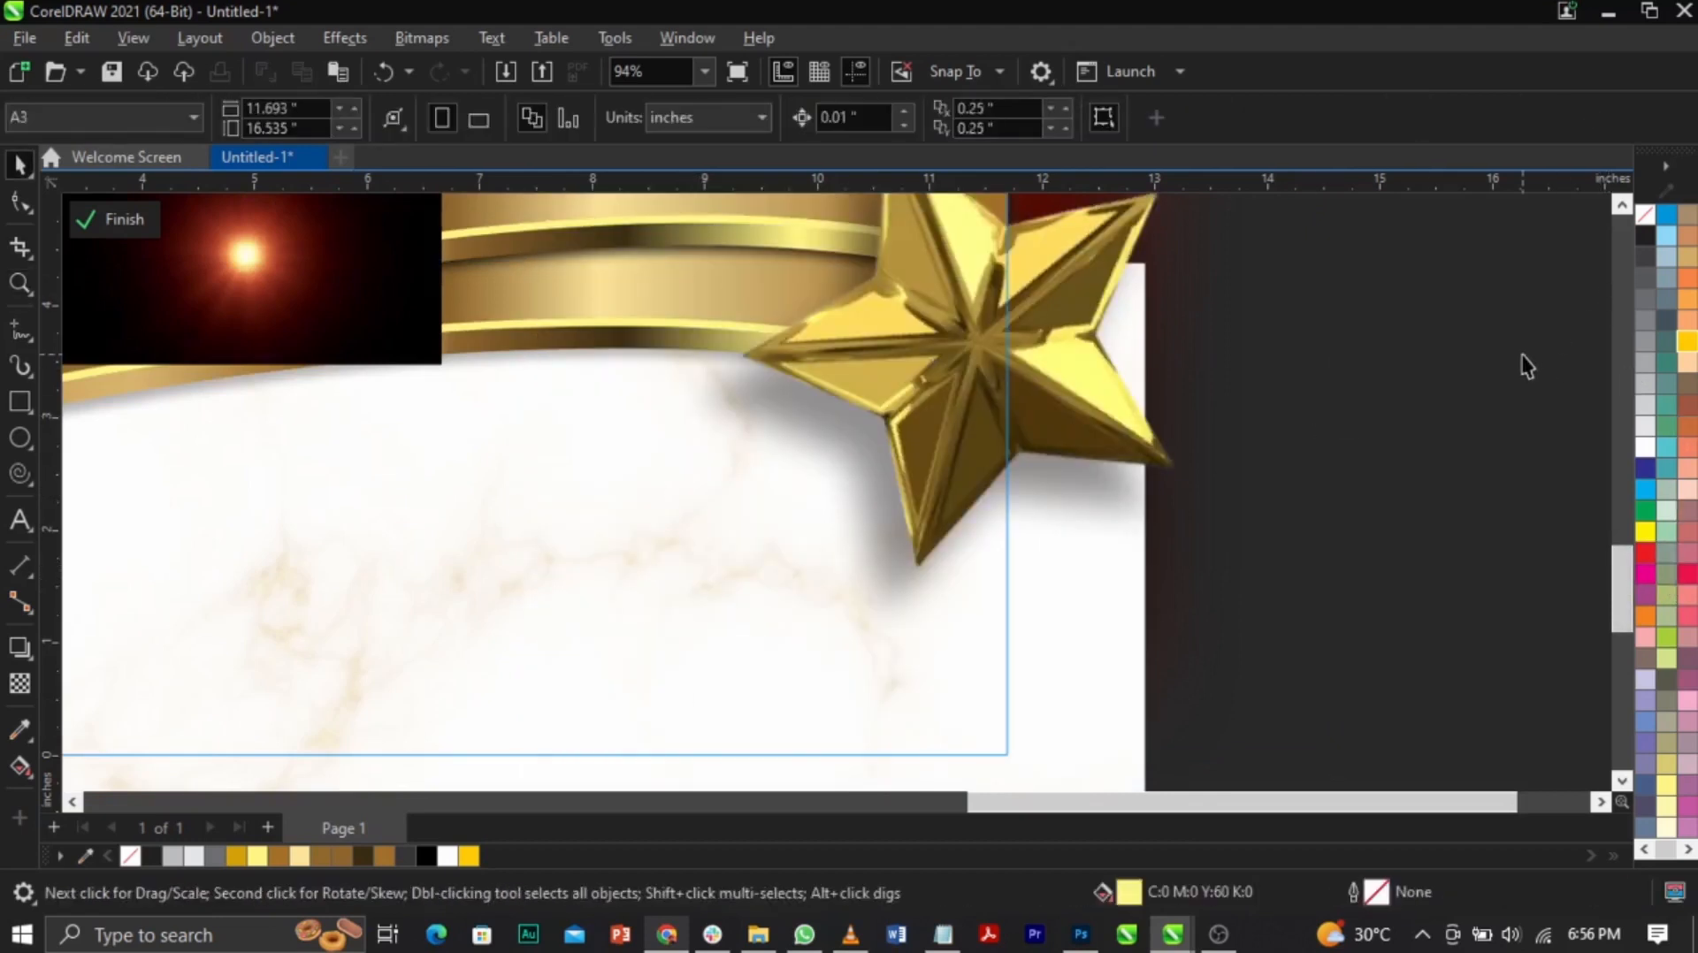
Step: Lay the flare image over the star, blend it in Screen mode and enlarge it
drag(330, 308, 1049, 352)
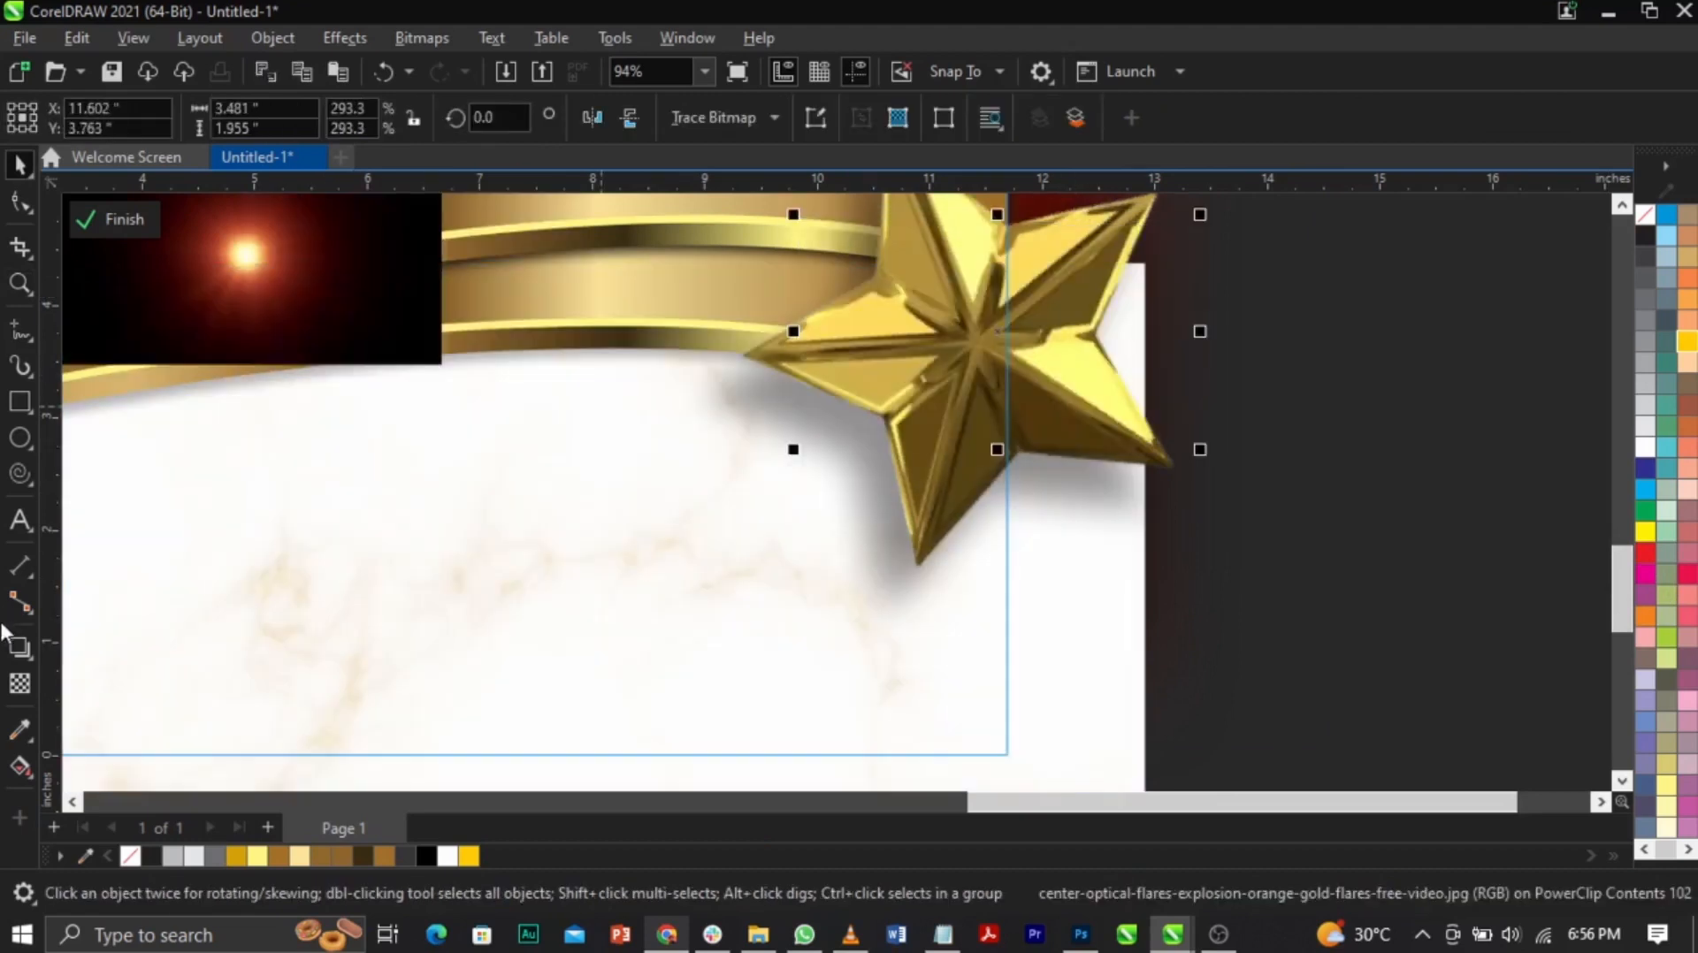
click(24, 682)
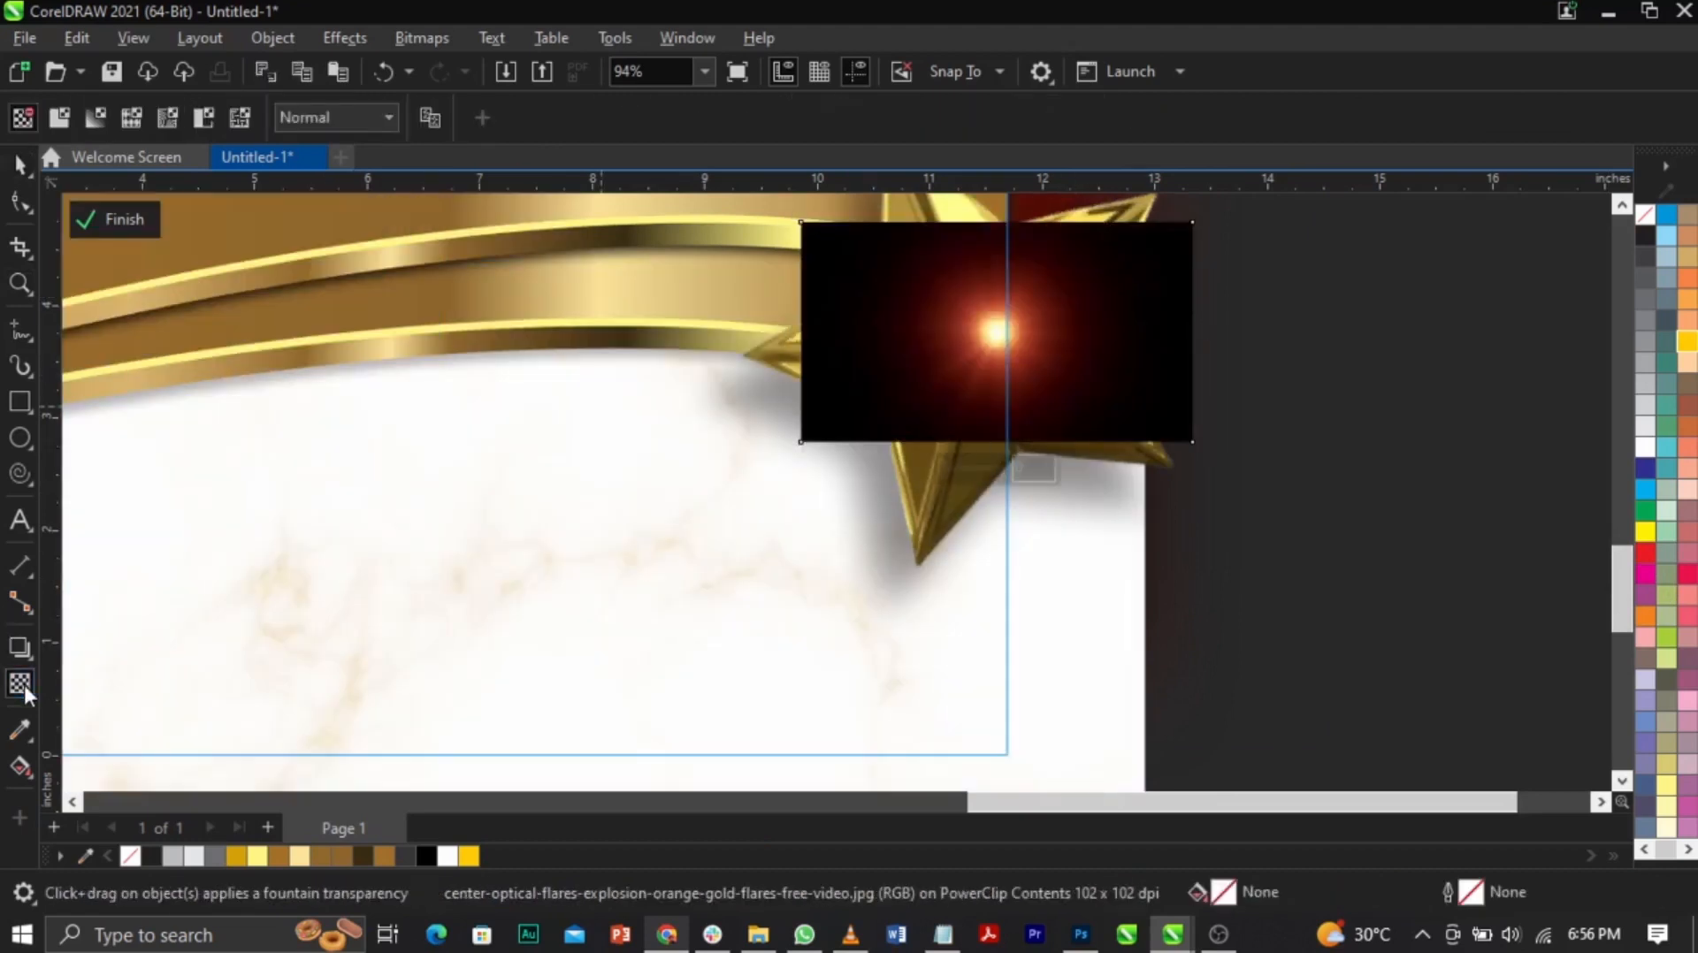
click(327, 120)
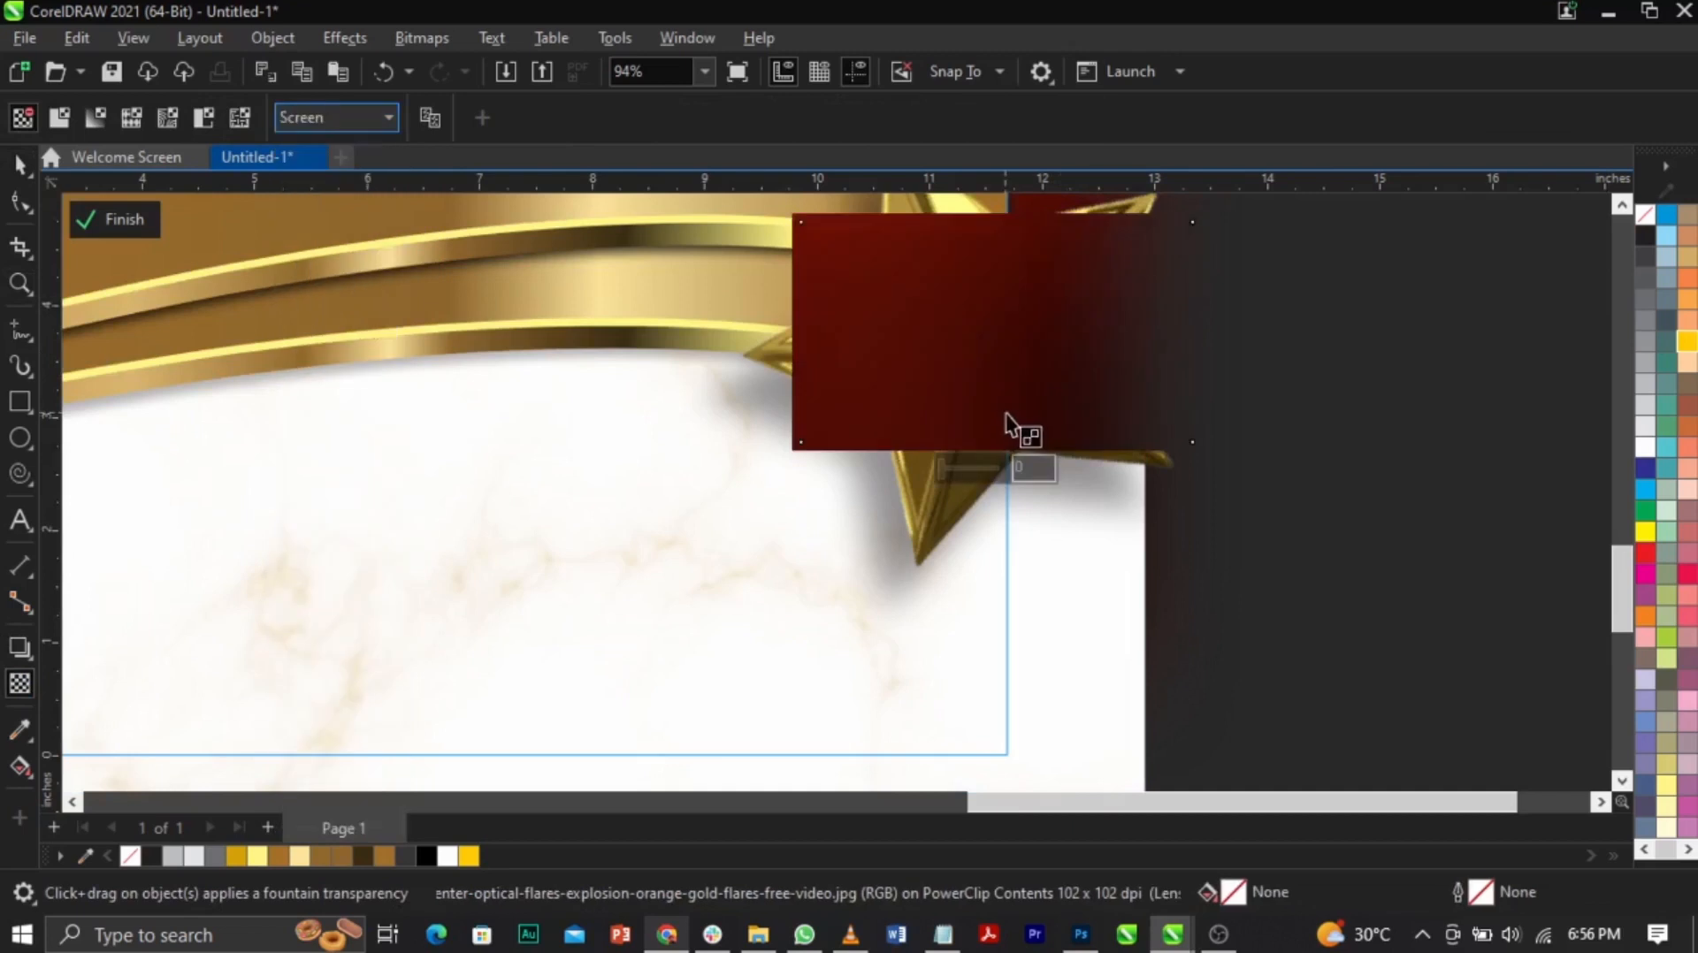
key(space)
drag(1200, 450, 1517, 627)
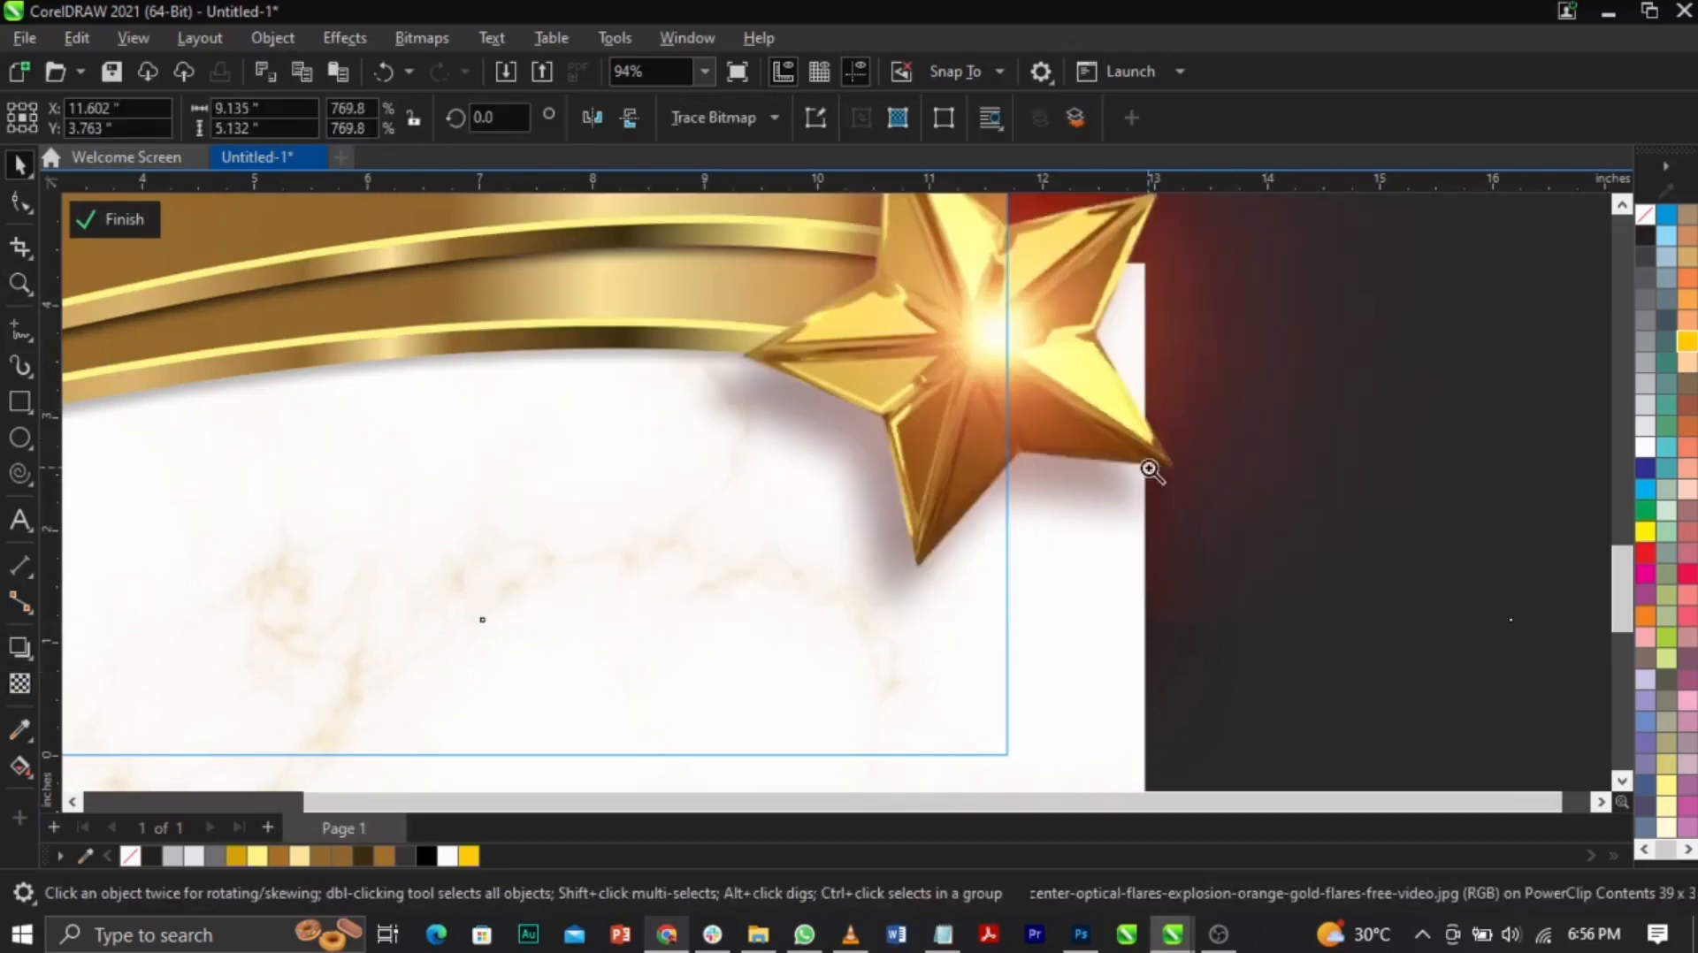
scroll(1148, 469, down, 3)
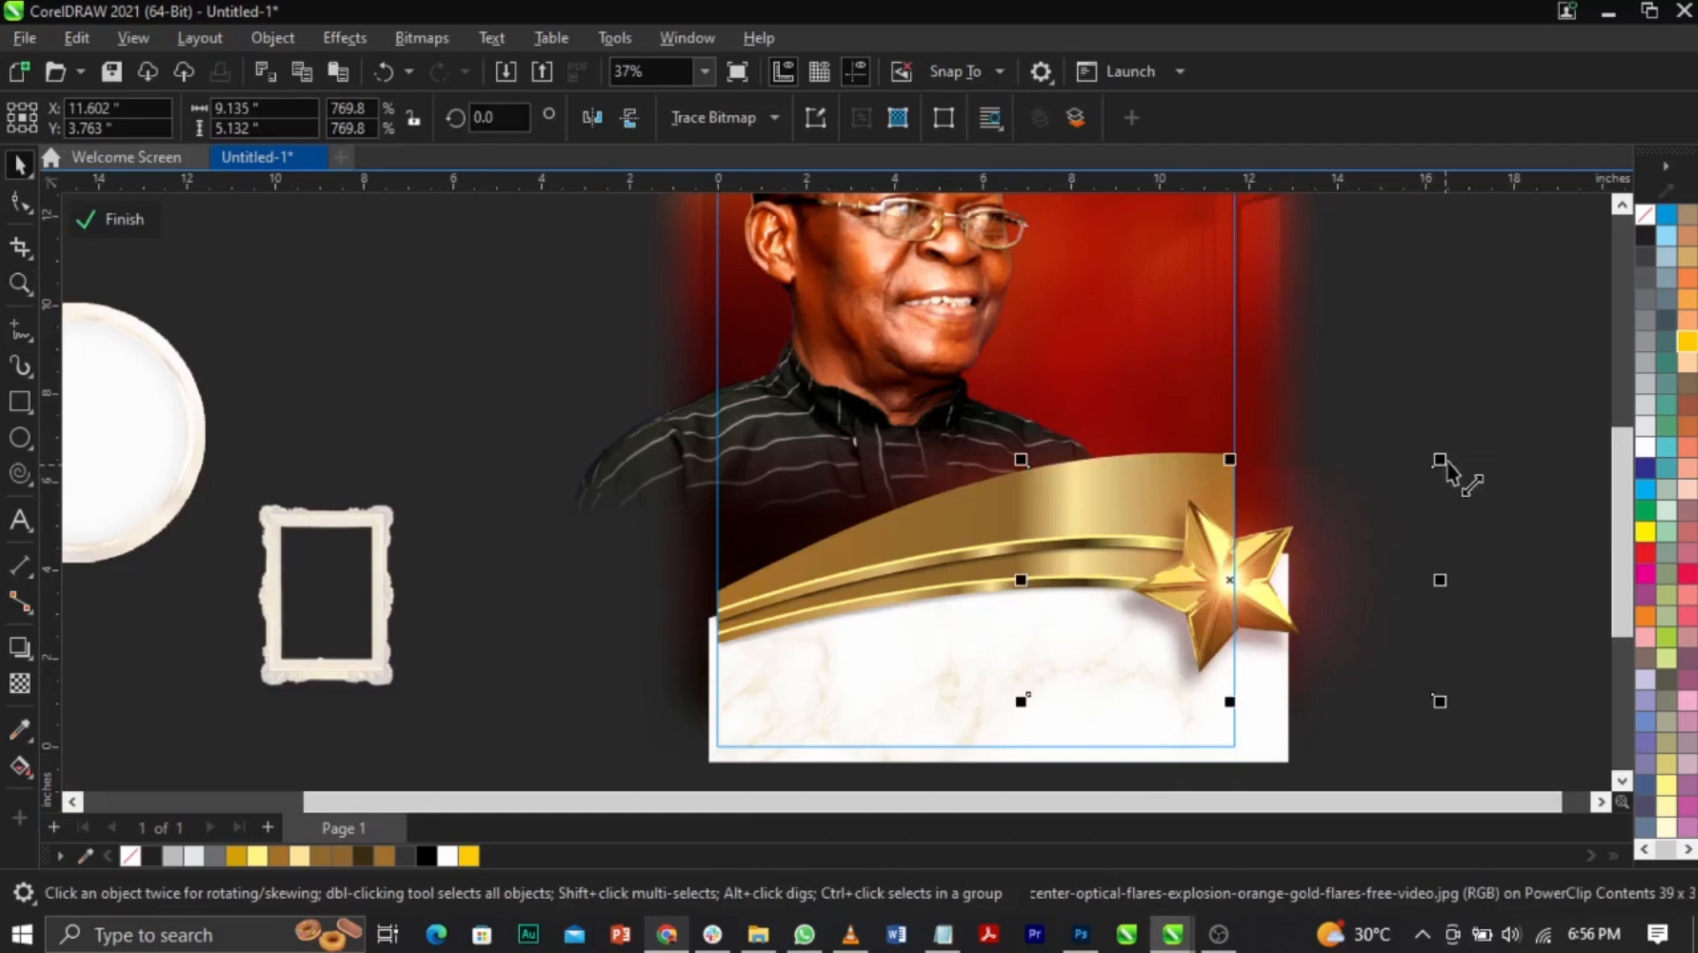
drag(1440, 460, 1538, 409)
mouse_move(1281, 595)
mouse_down()
mouse_move(1316, 595)
mouse_move(1297, 600)
mouse_up()
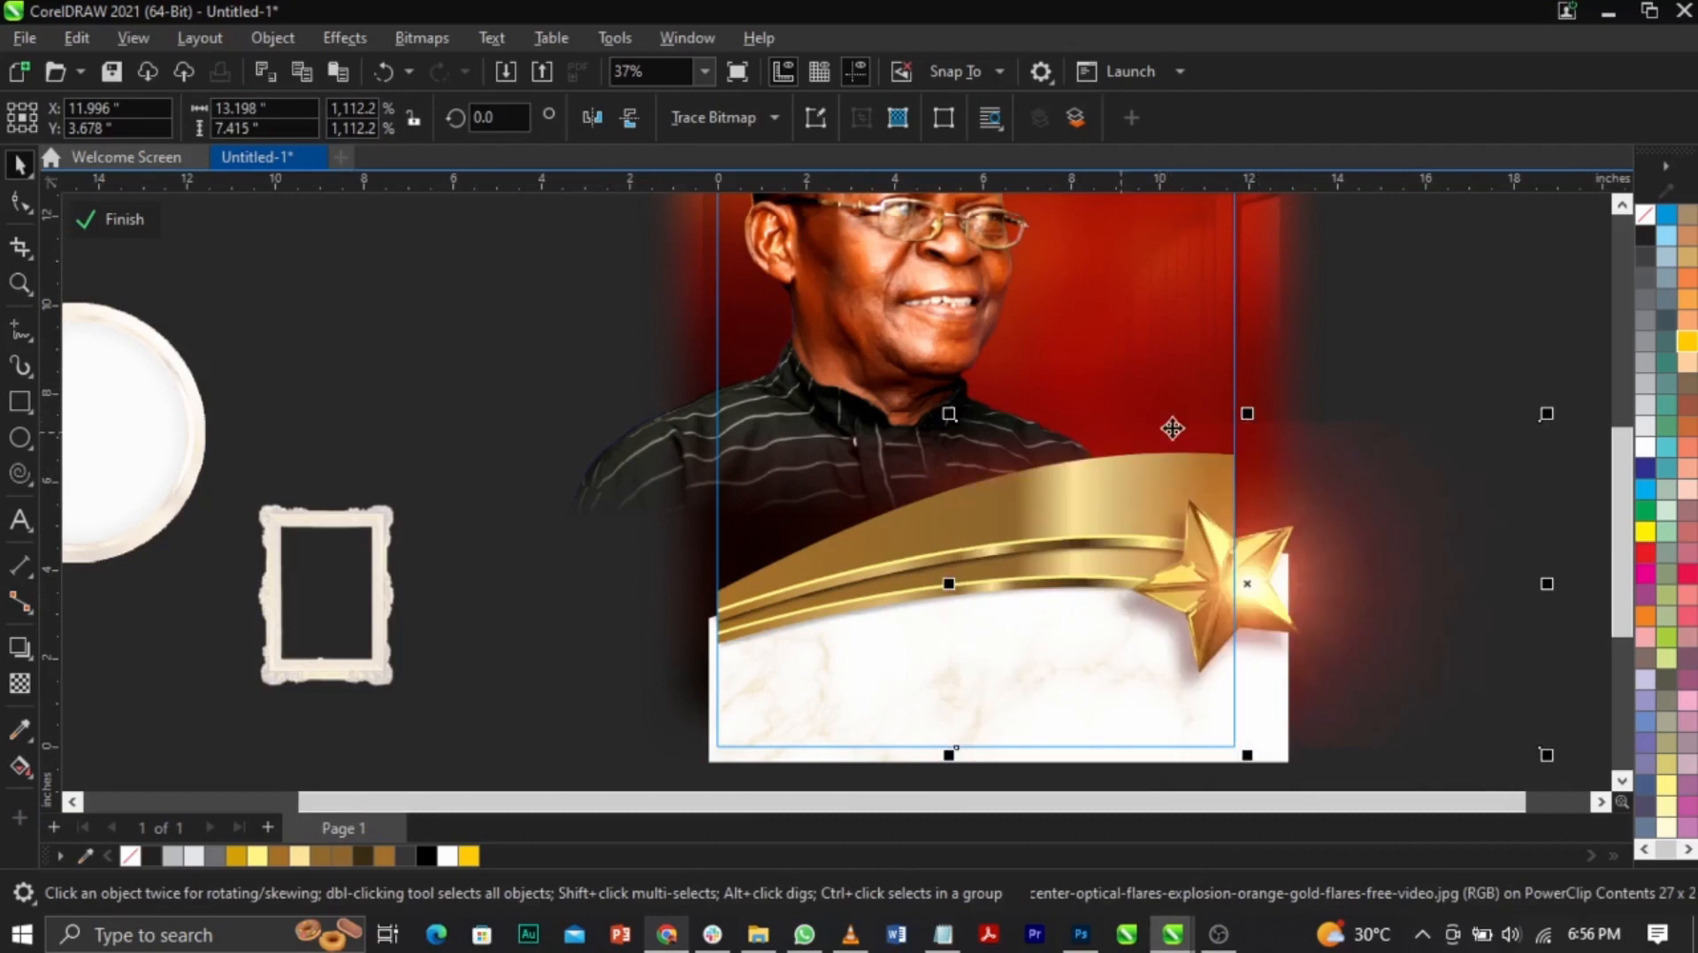
Step: Fade the flare with a vertical fountain transparency
click(10, 684)
drag(1238, 536, 1238, 434)
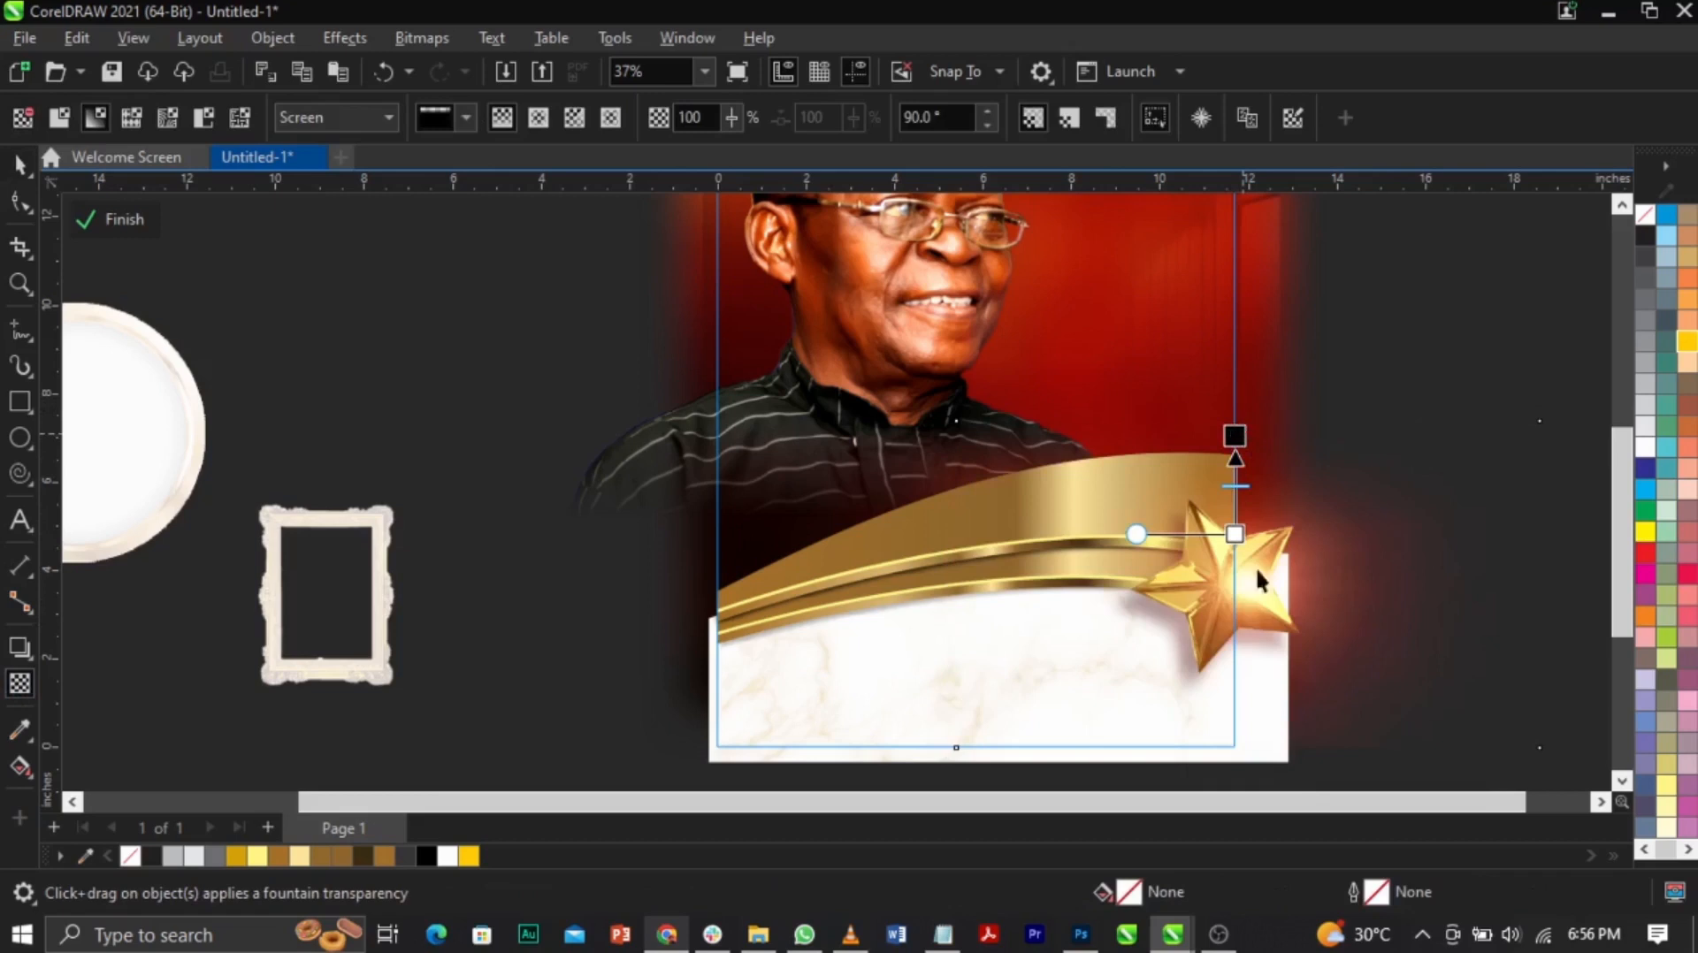
key(space)
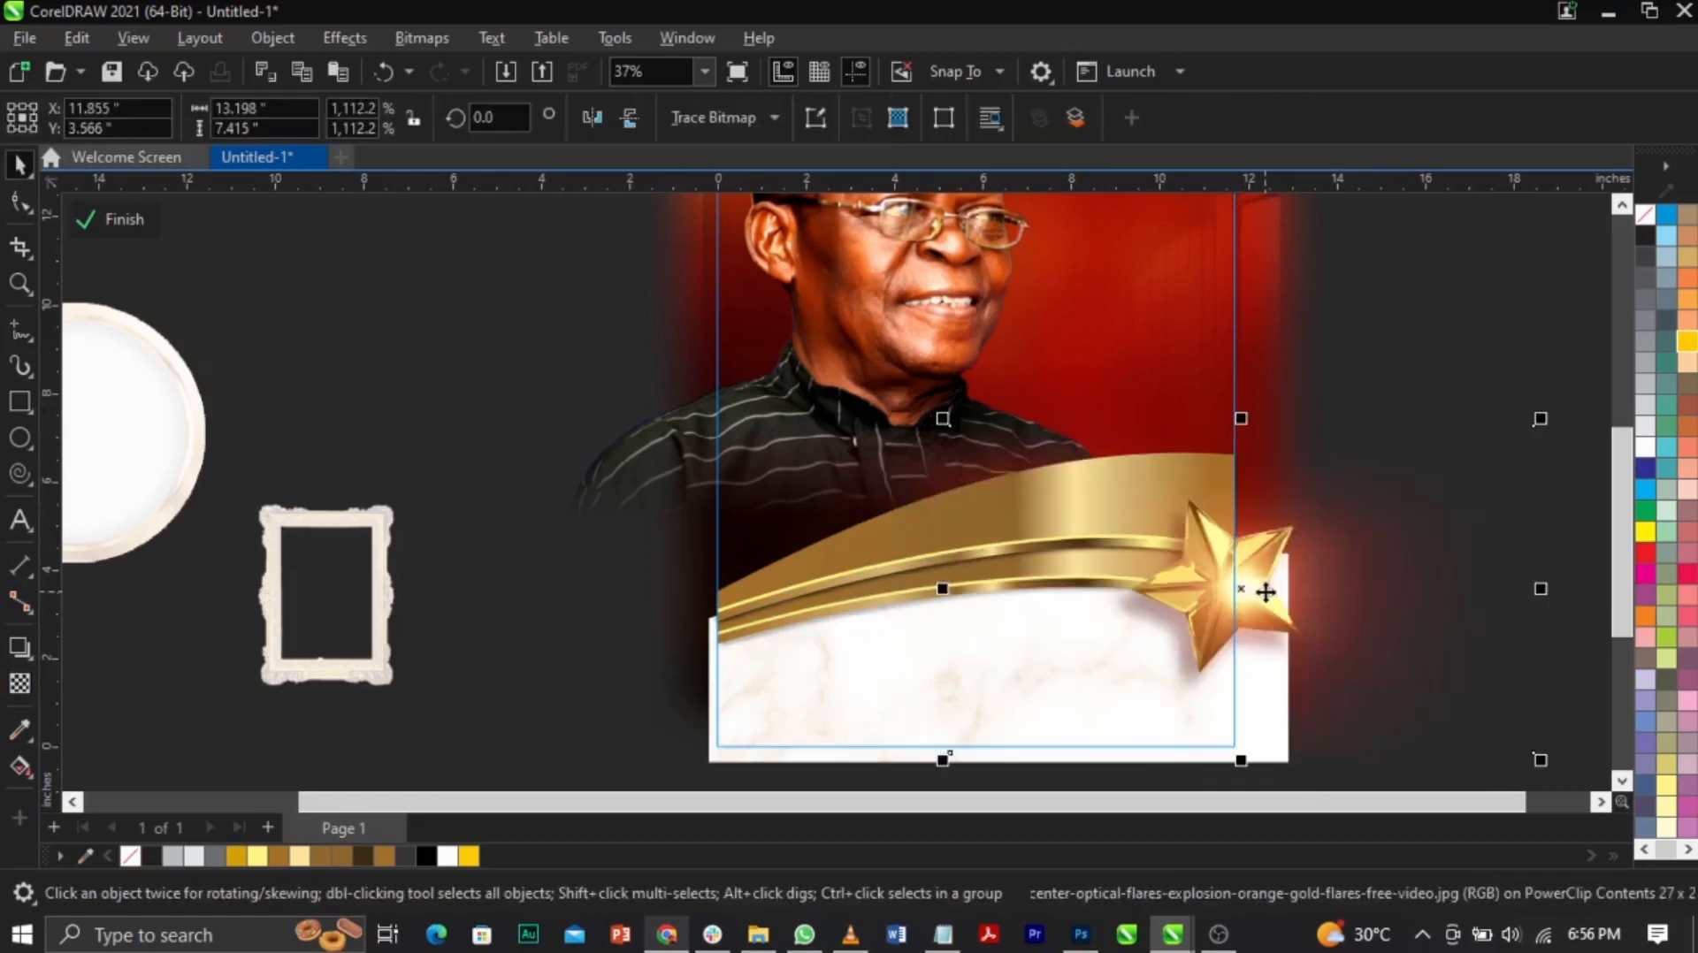
click(170, 234)
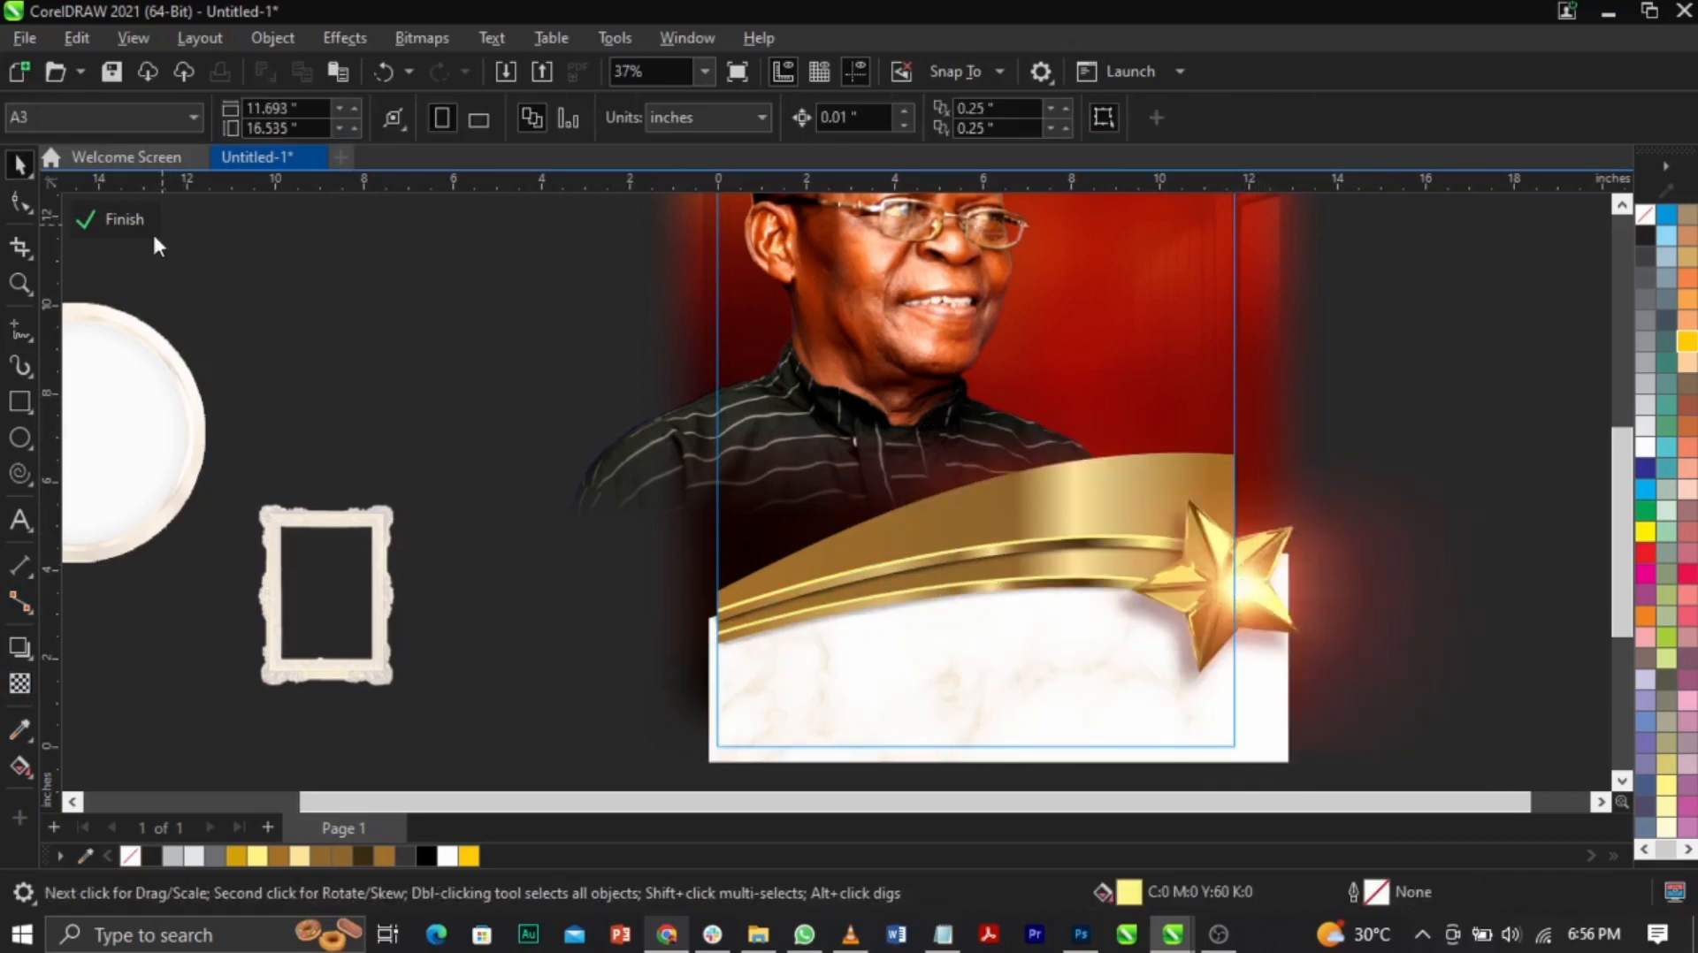
Step: Finish editing the clipped contents and fit the whole poster page in view
click(122, 220)
click(1379, 554)
key(F2)
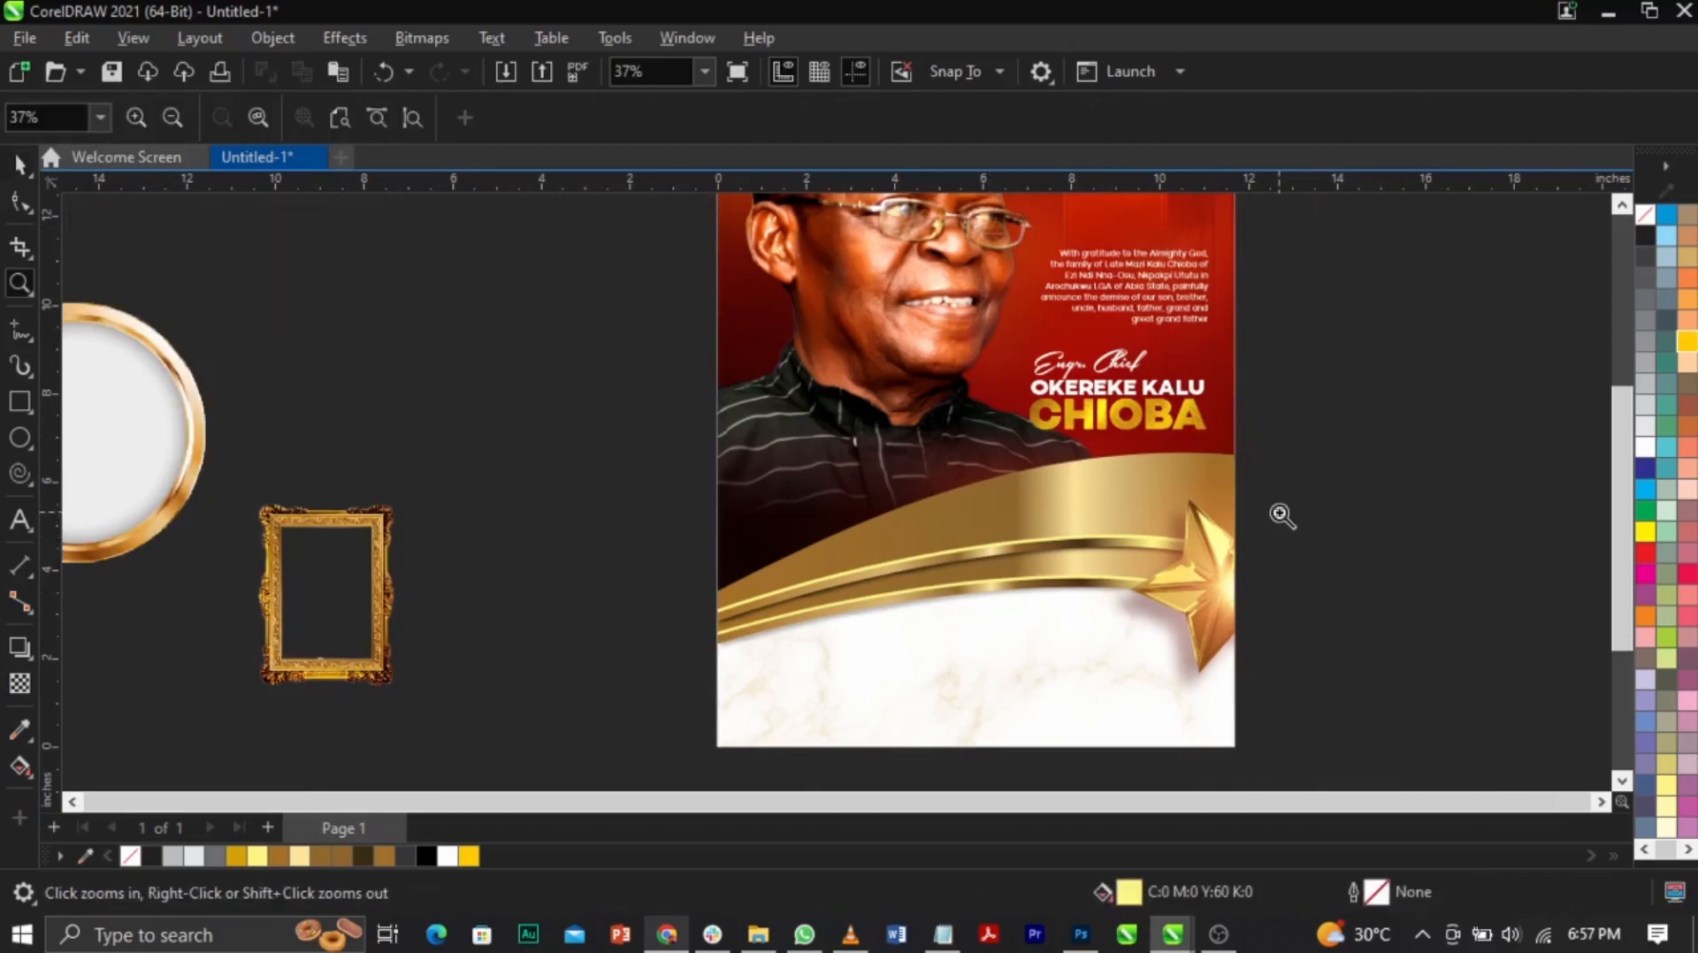
right_click(1248, 503)
key(F2)
drag(398, 374, 1133, 739)
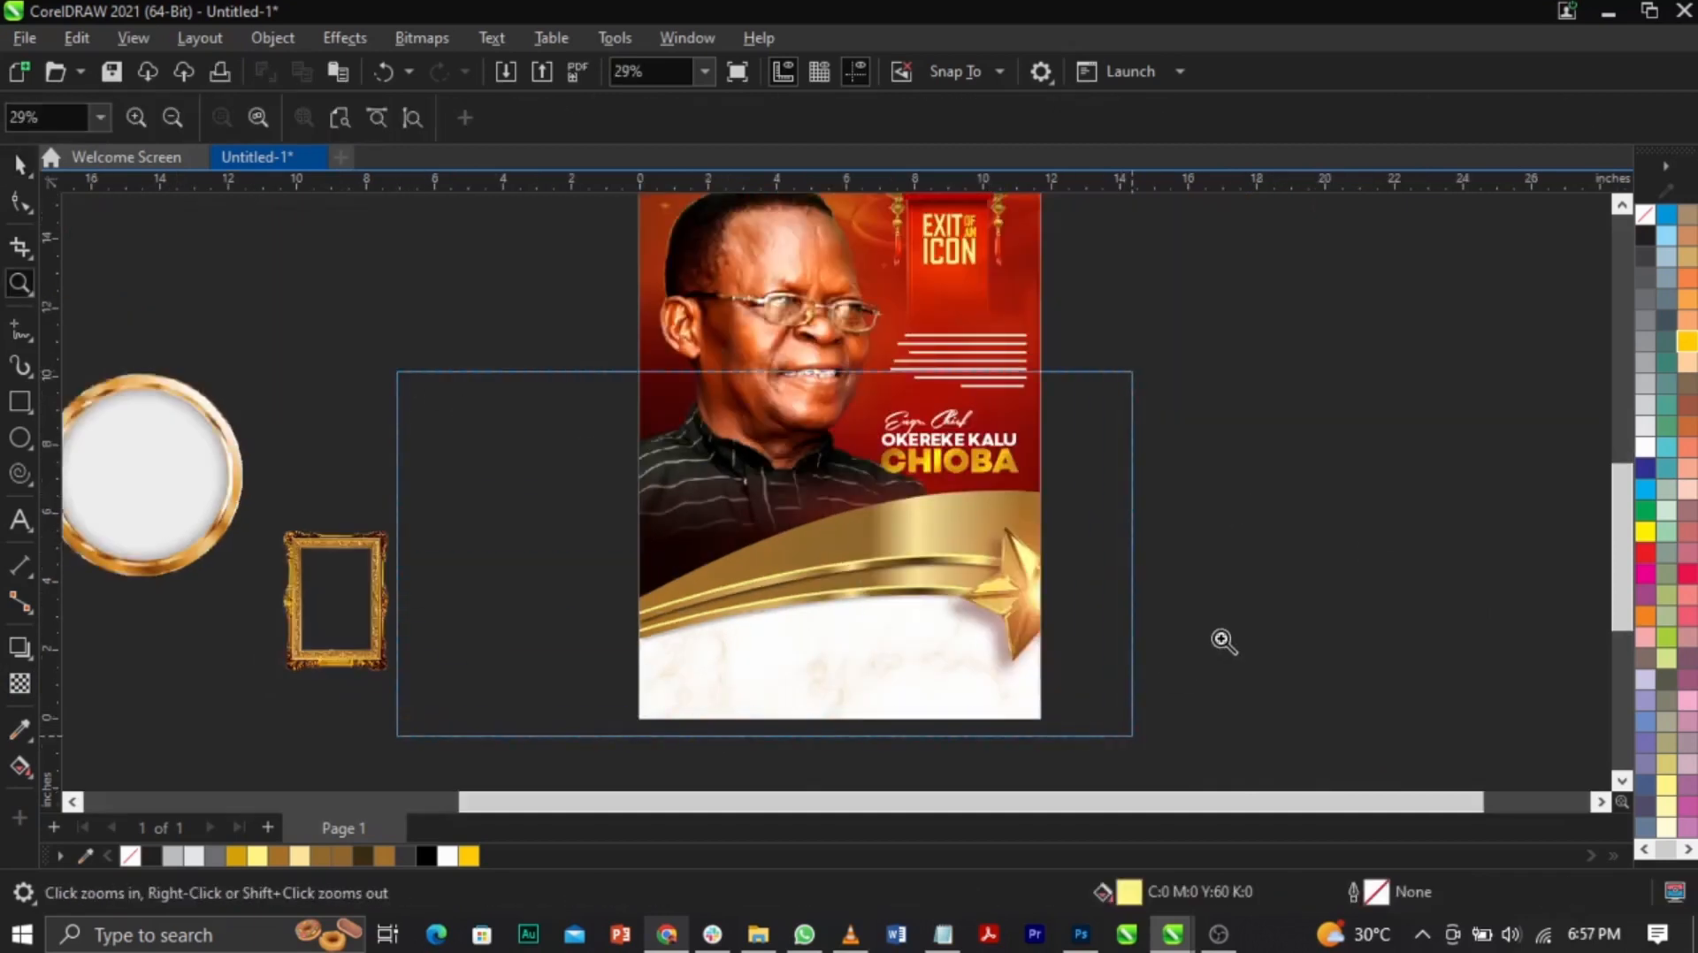
key(F2)
right_click(1212, 566)
key(F2)
right_click(851, 365)
drag(637, 254, 1011, 721)
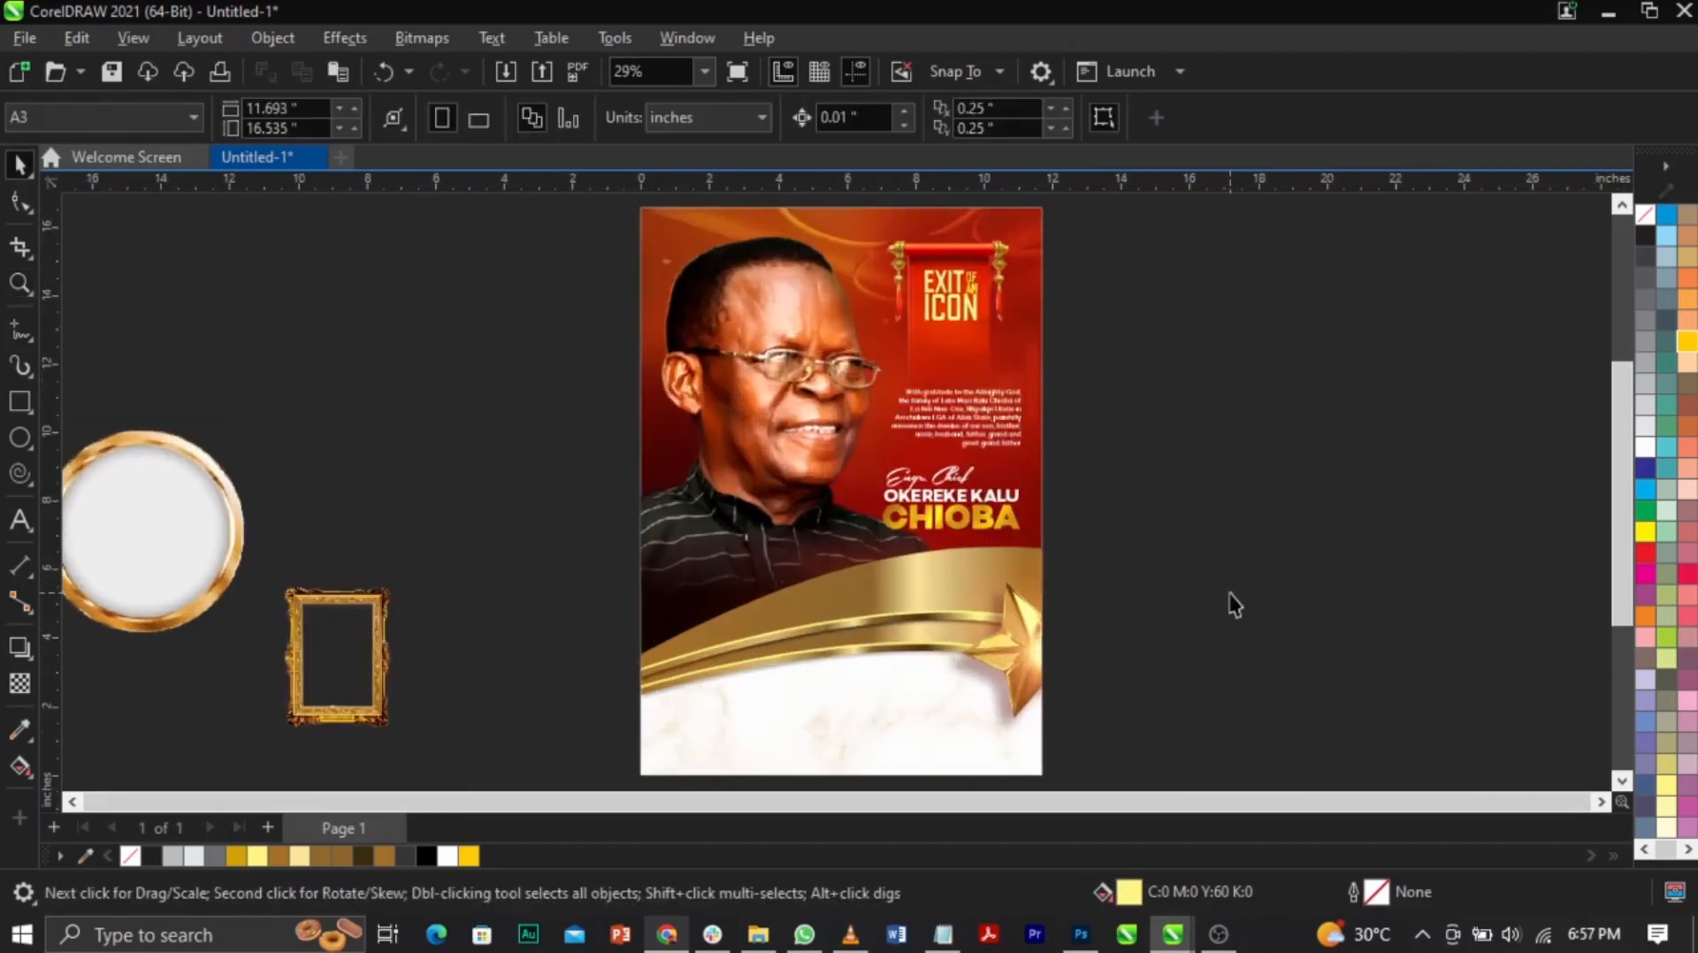
Step: Bring the gold frame onto the poster, scale it to 28.7% and place it over the gold wave's left side
click(292, 612)
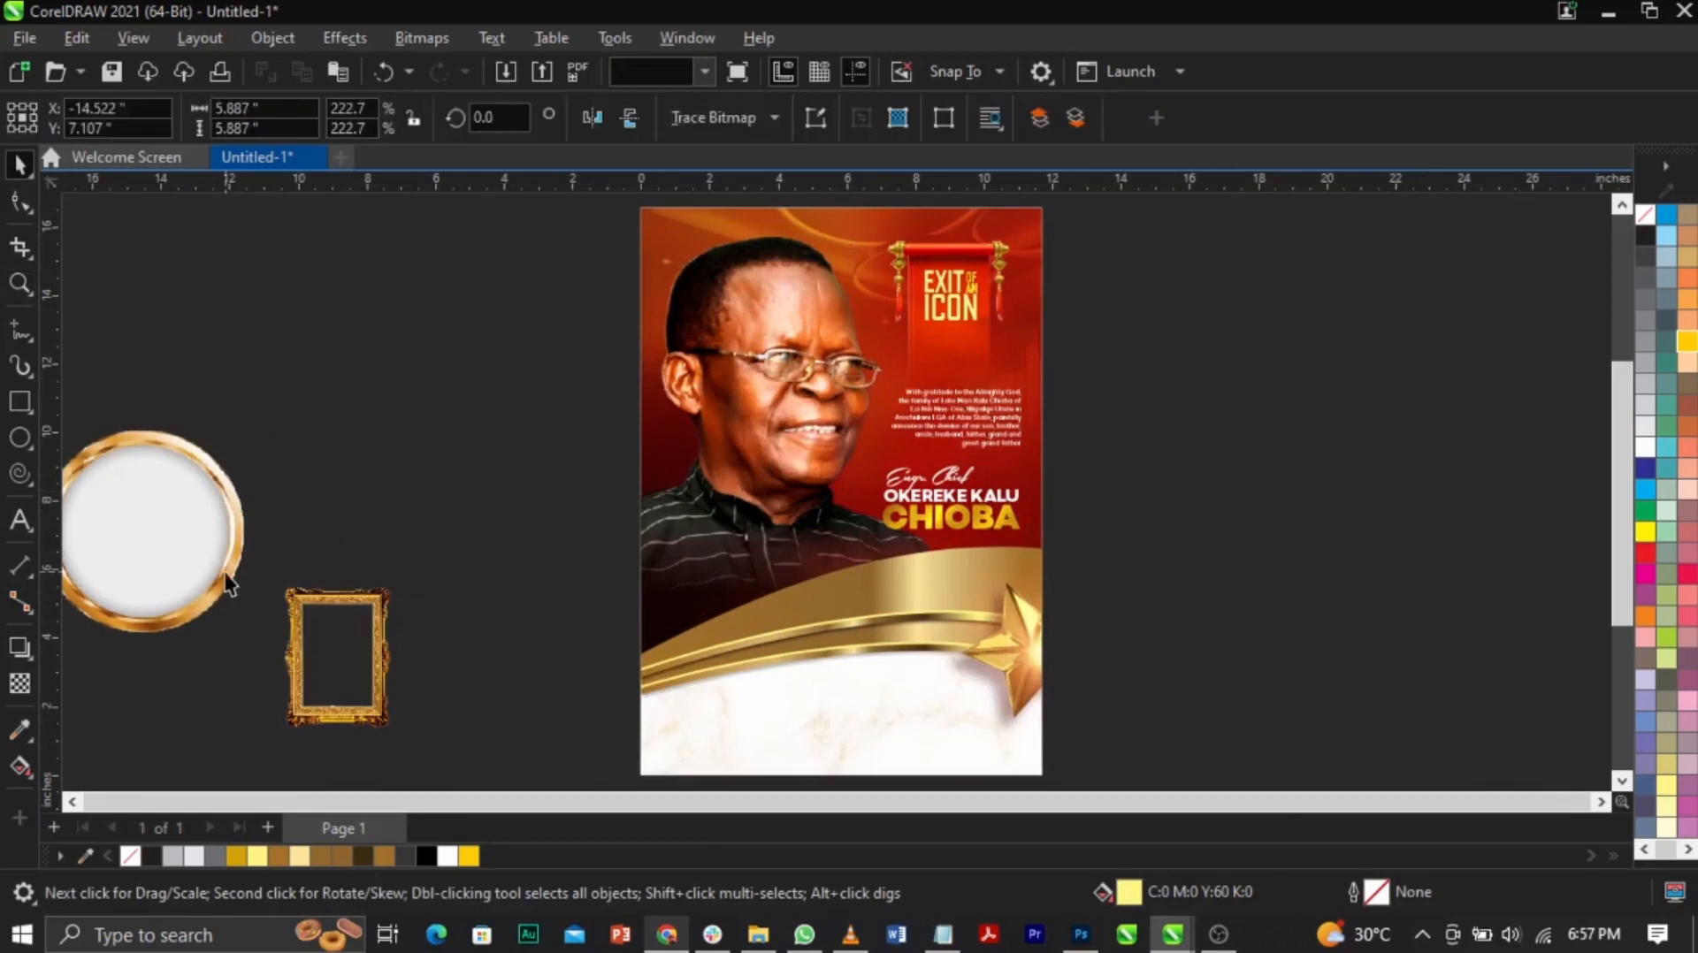
drag(333, 693, 750, 666)
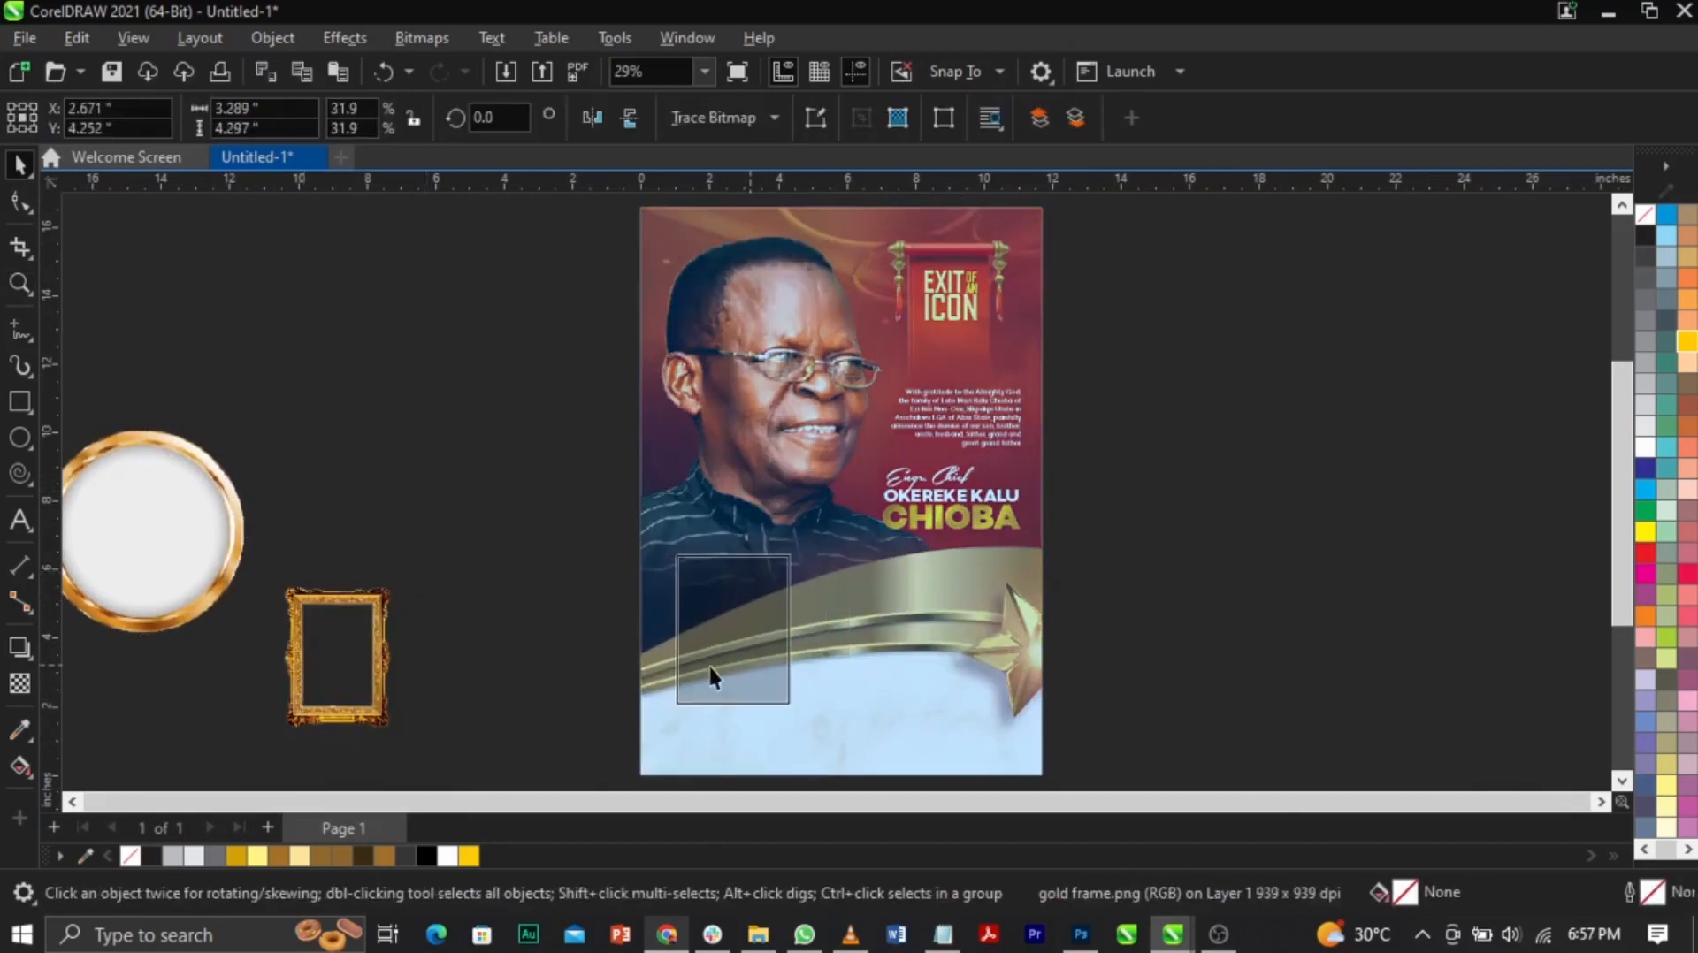
key(F2)
drag(436, 404, 1138, 811)
drag(888, 648, 870, 644)
drag(838, 533, 860, 521)
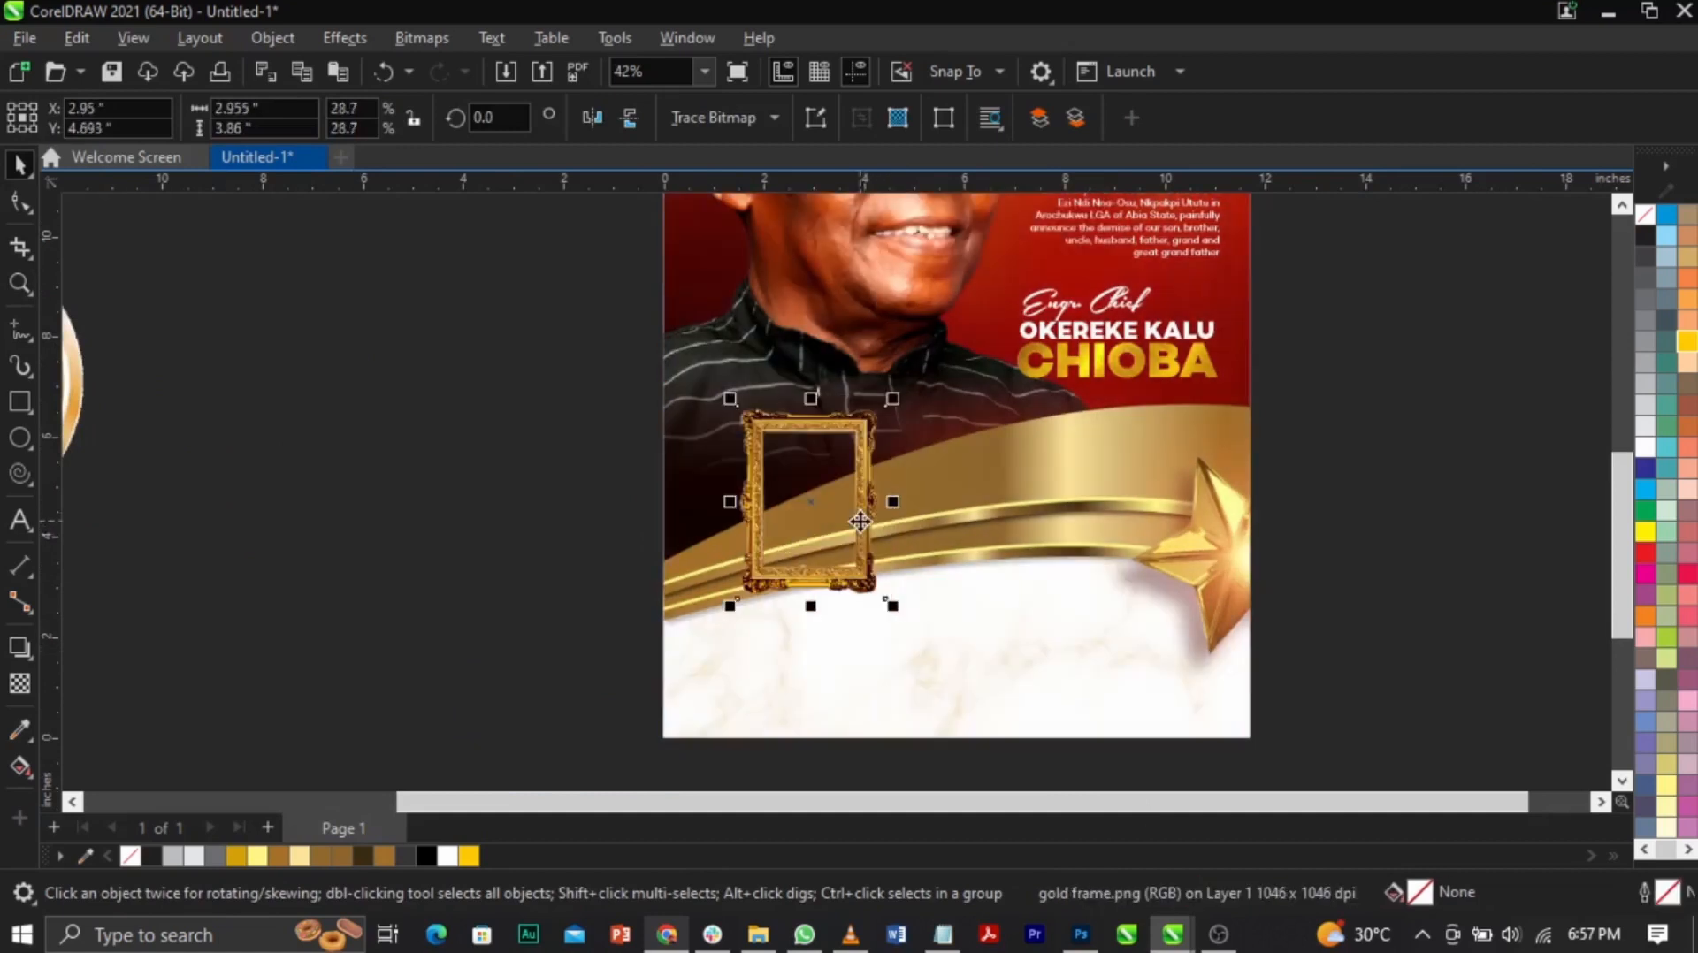
click(814, 273)
Step: Copy the man's photo from the background PowerClip, scale it to 34.9% and move it left of the page
ctrl+click(815, 273)
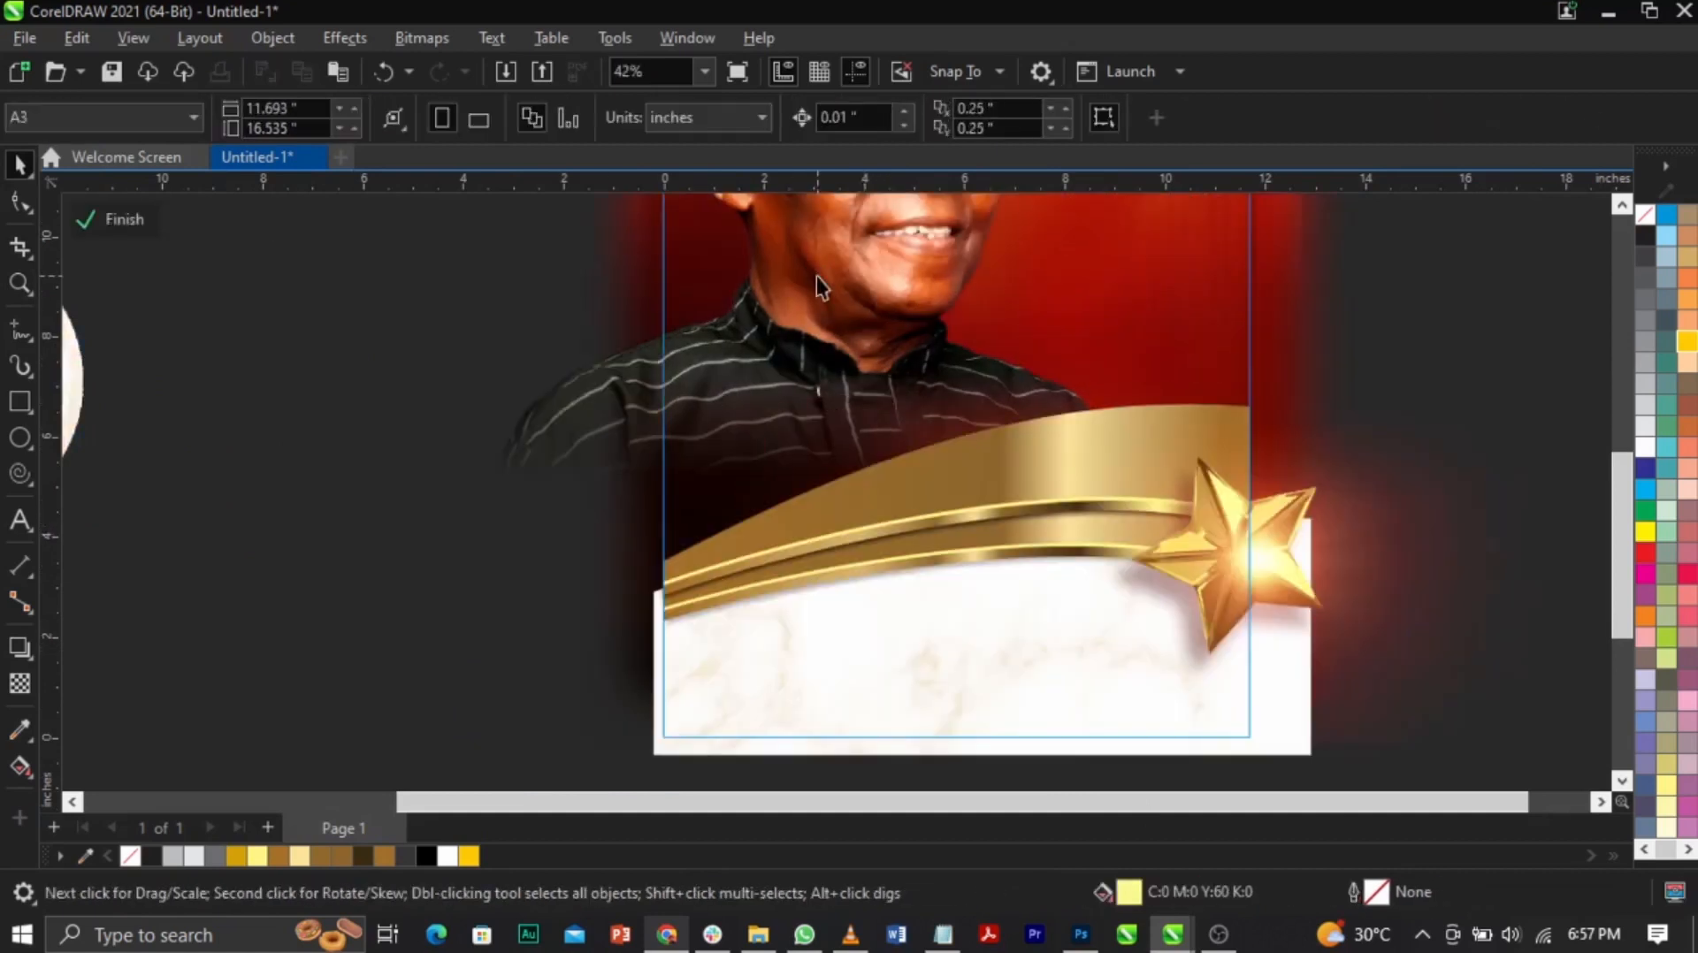
ctrl+click(420, 411)
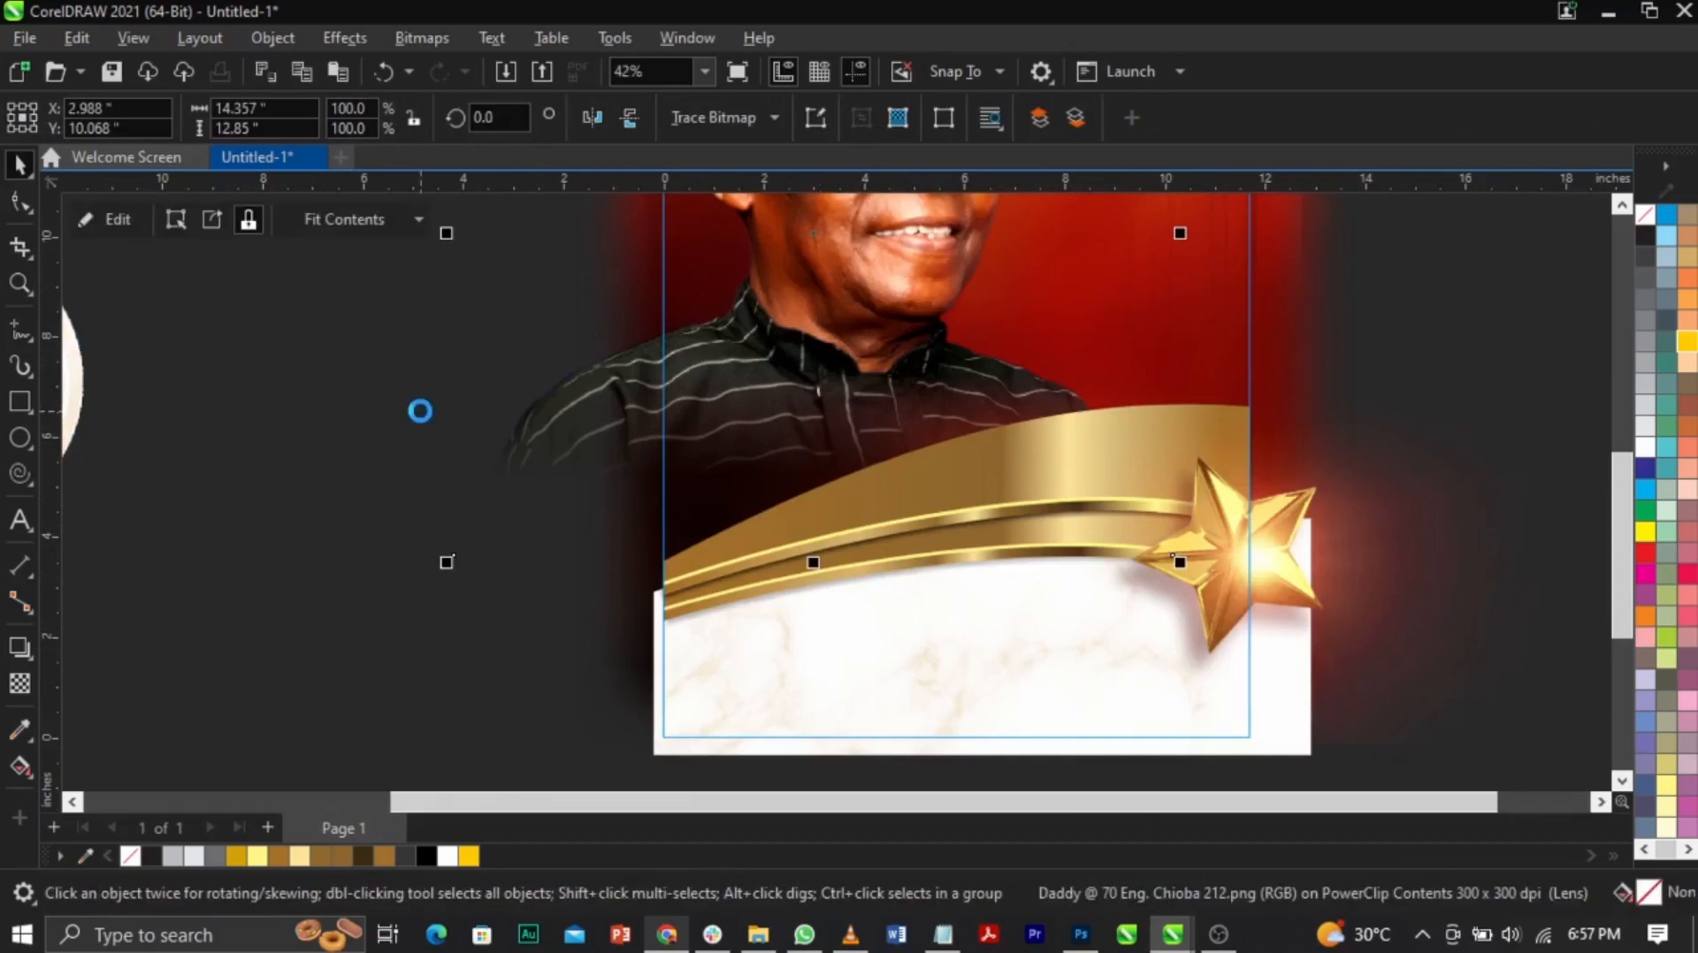
ctrl+click(868, 439)
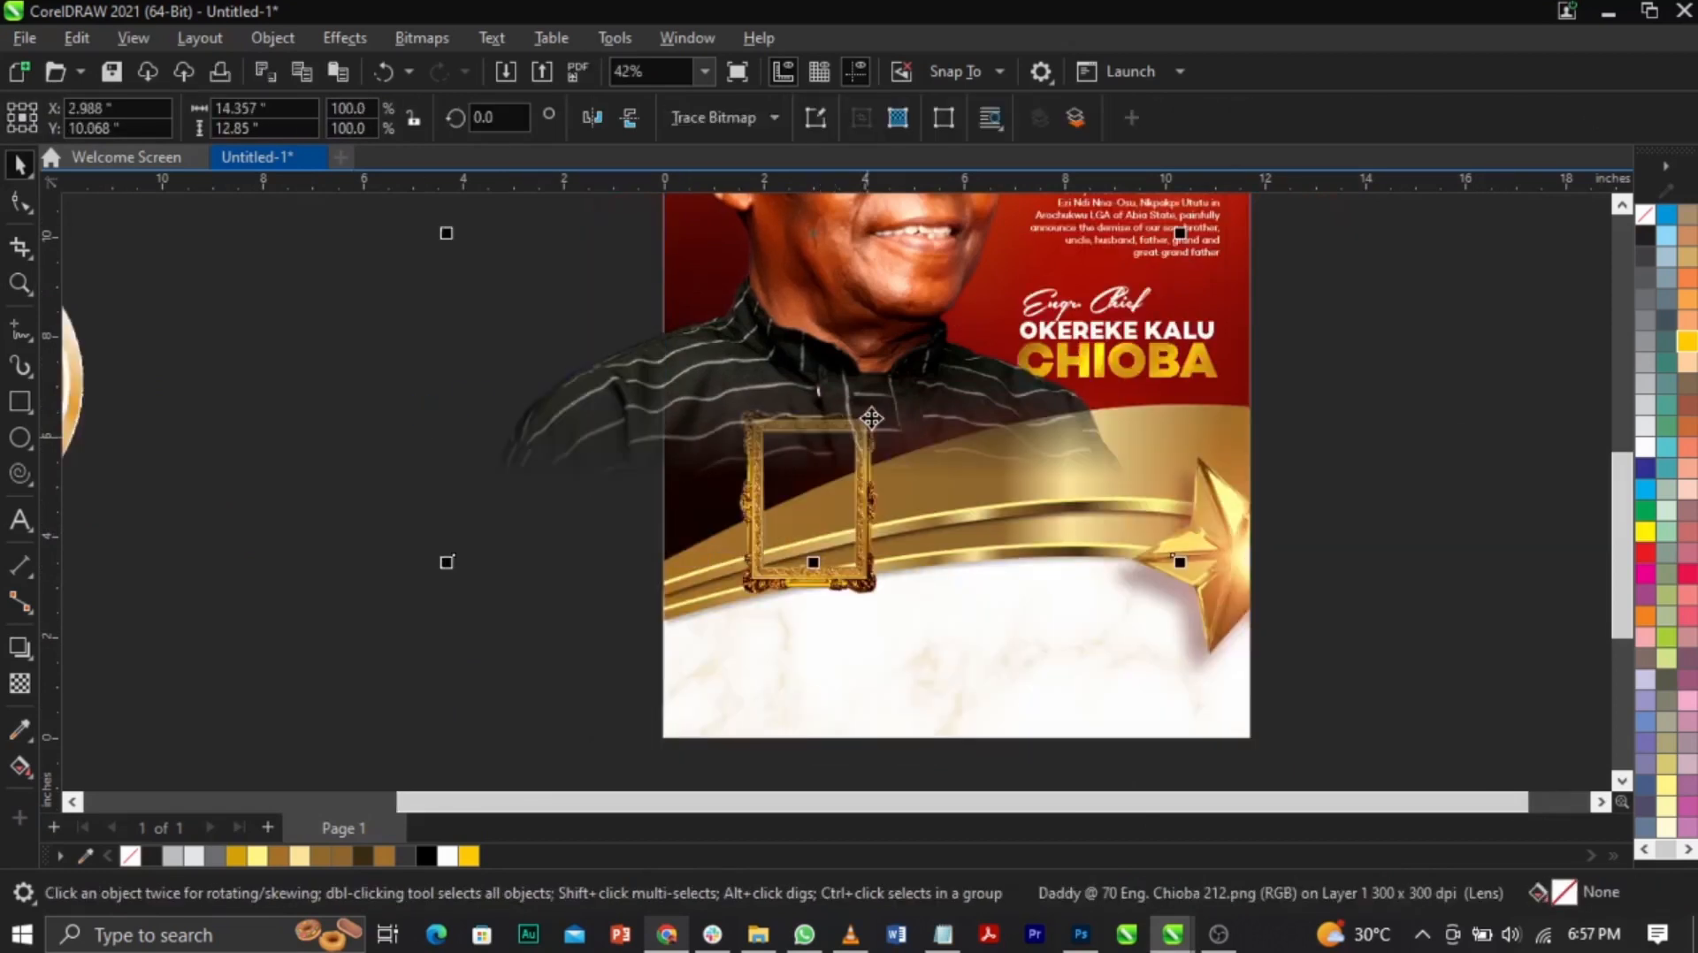
drag(447, 562, 680, 352)
drag(843, 265, 617, 513)
Step: Clear the photo's fountain transparency so it is fully opaque
key(z)
drag(411, 348, 1057, 637)
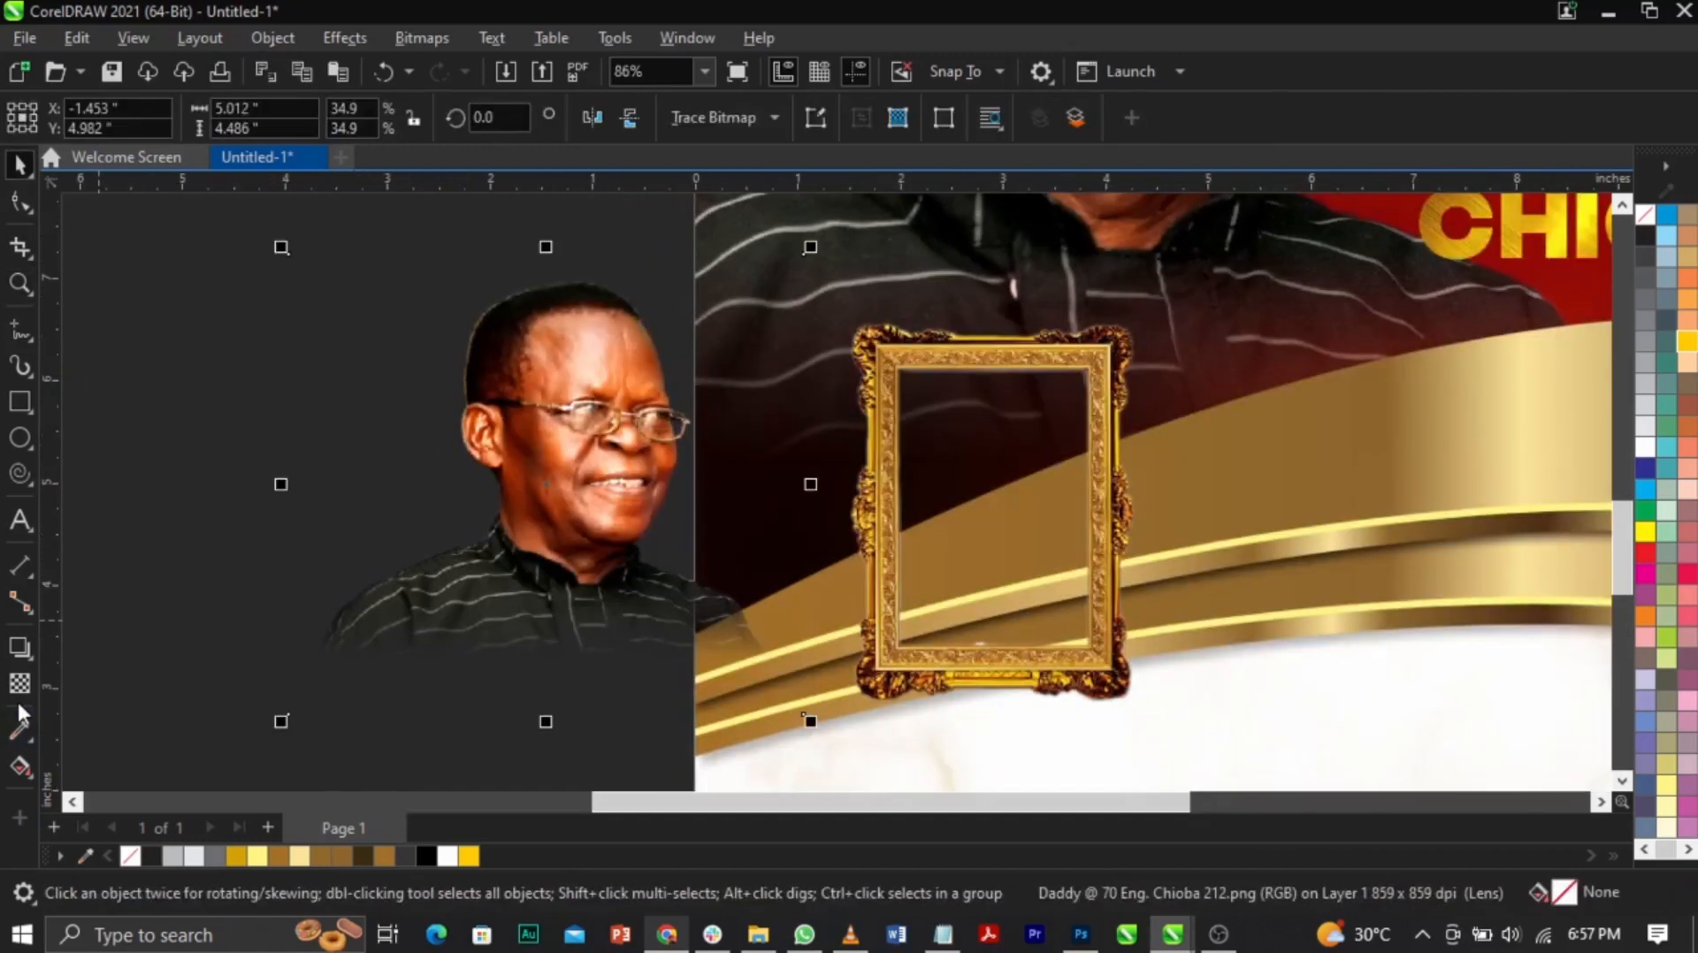
click(20, 685)
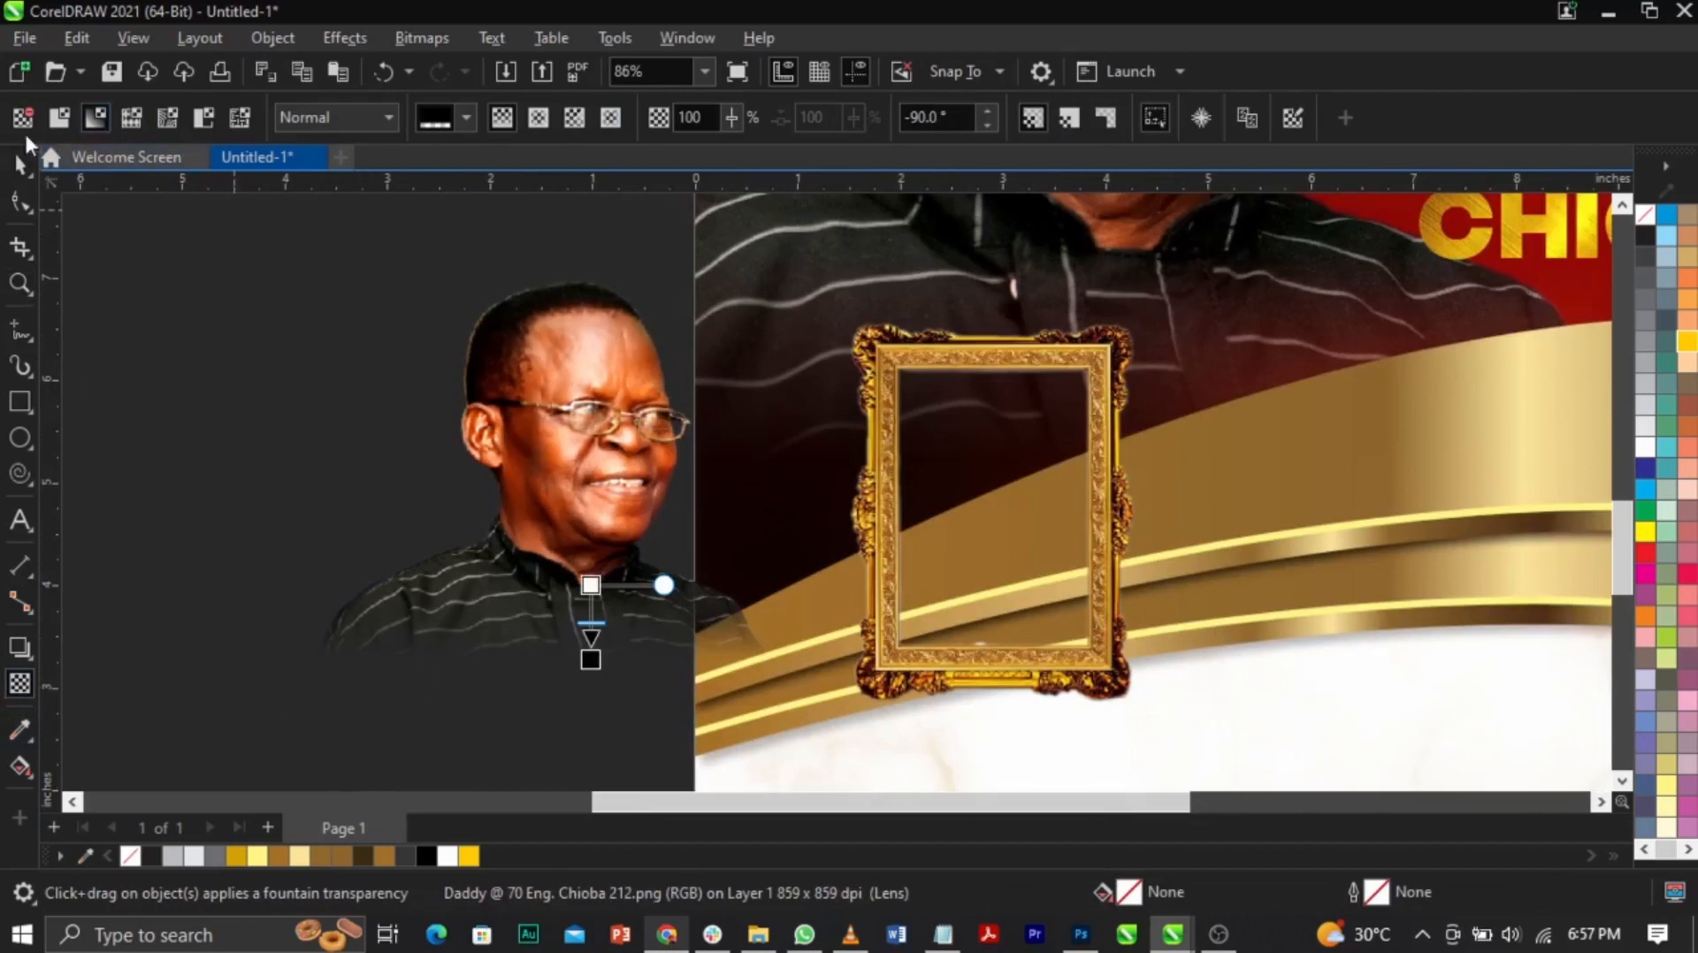
click(22, 119)
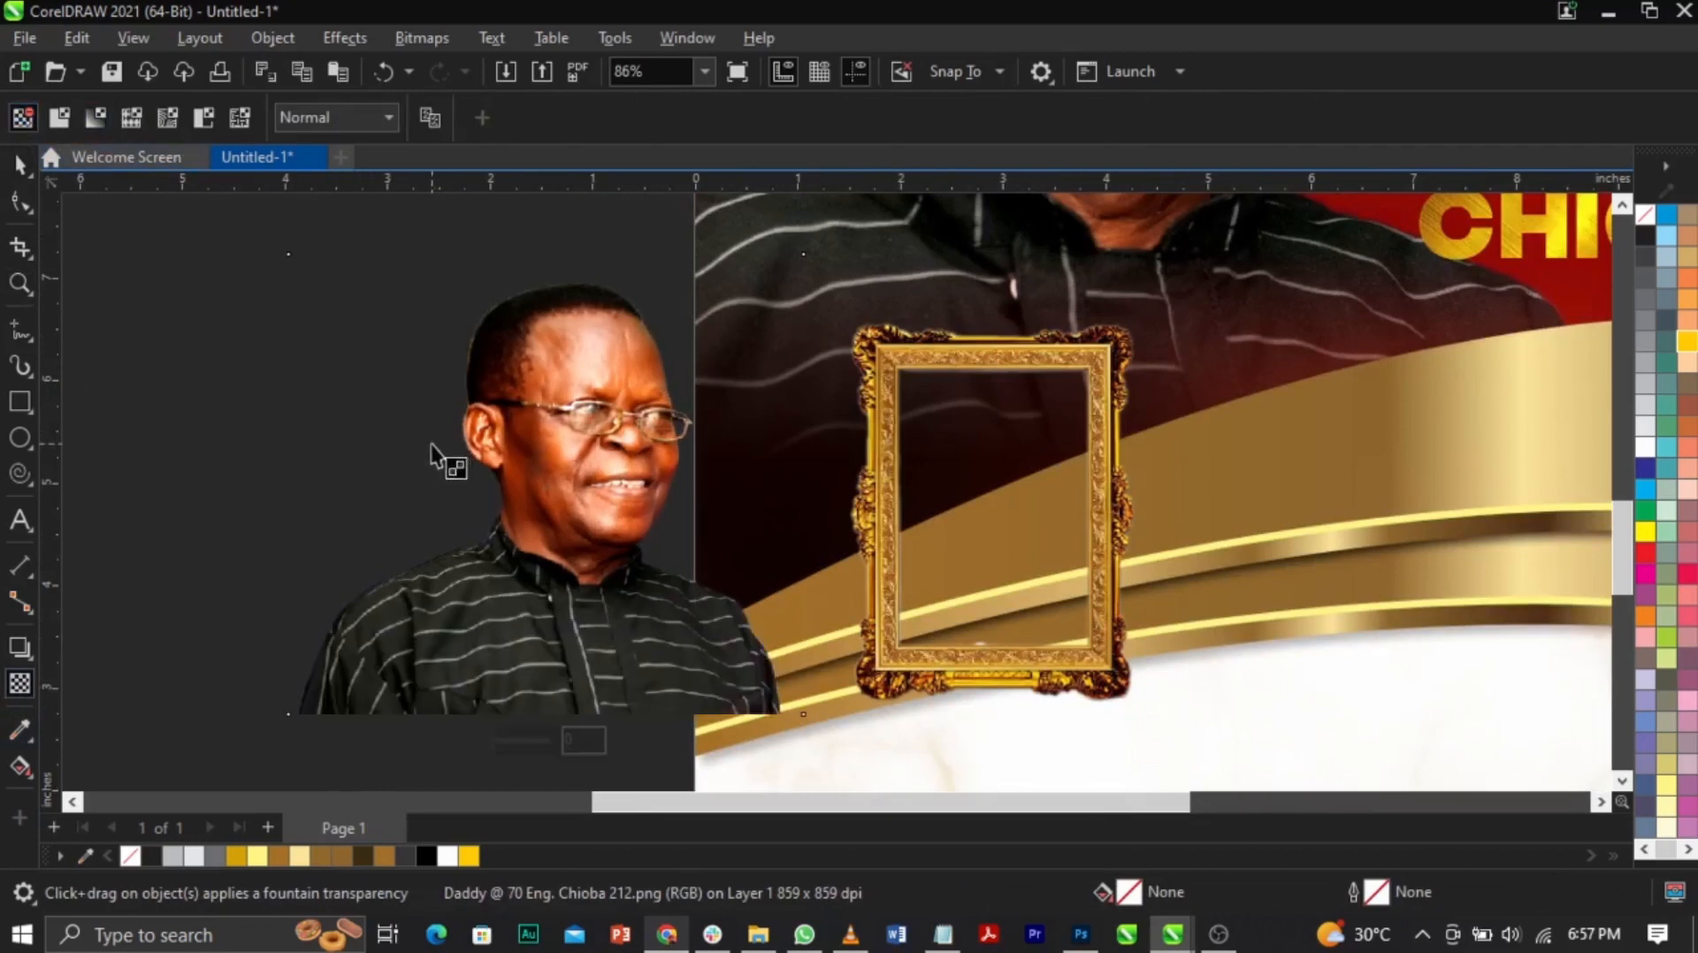
key(space)
click(21, 403)
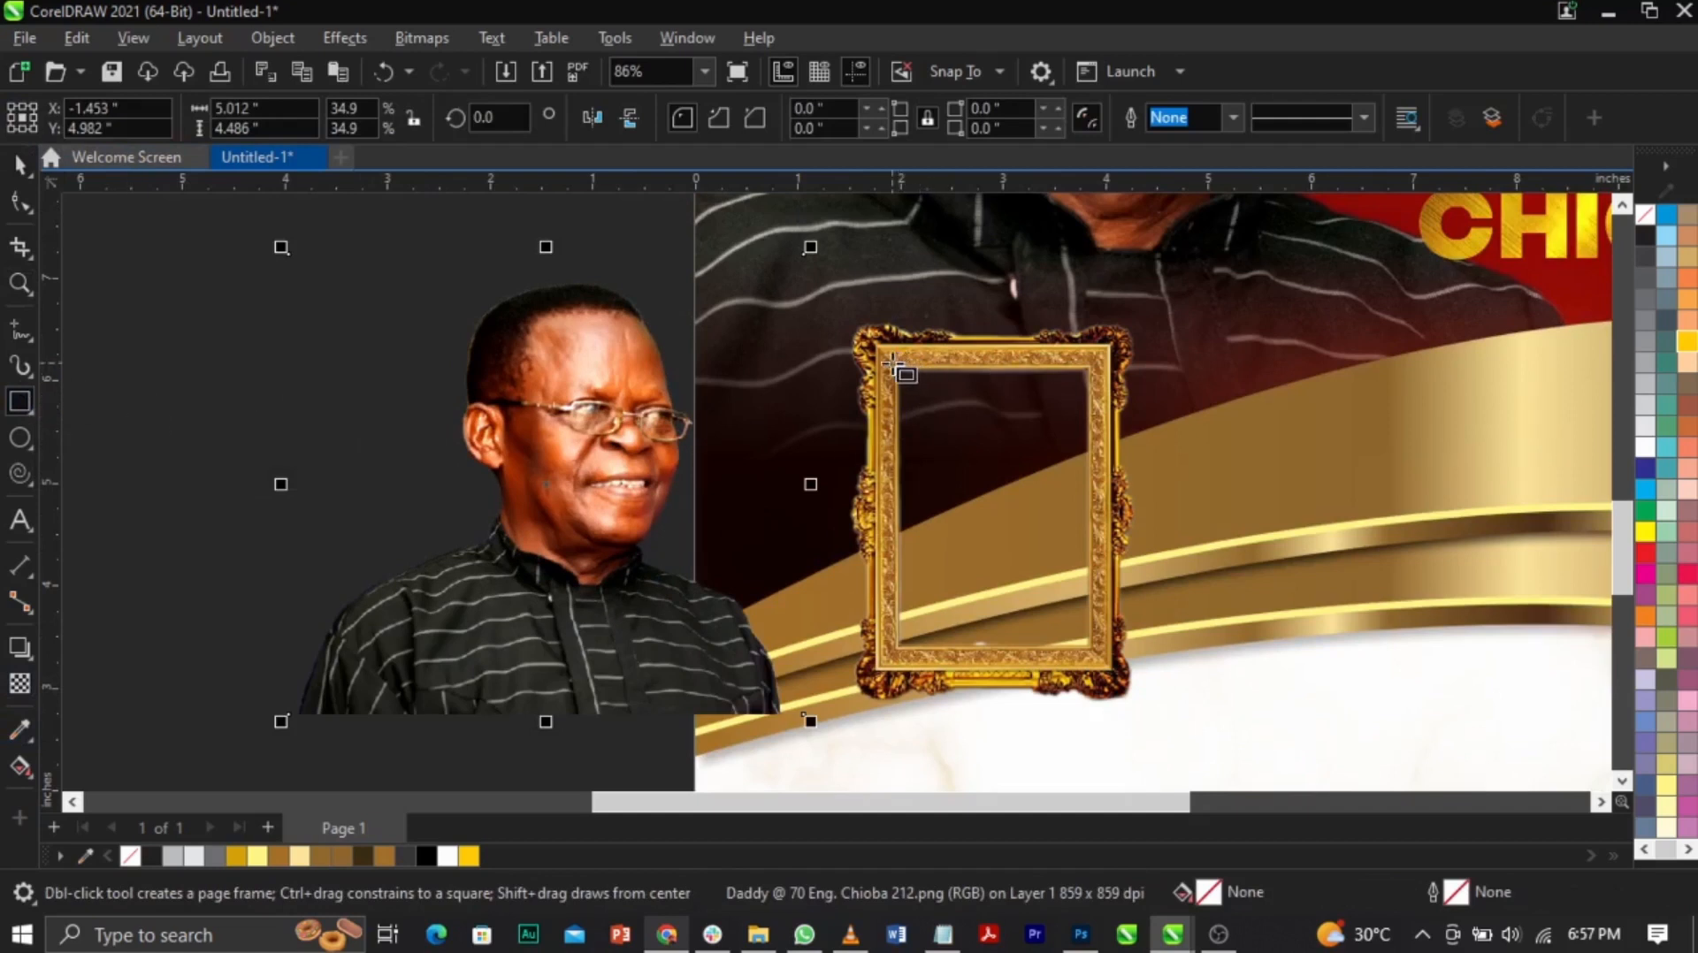
Step: Draw a white-filled rectangle inside the gold frame's opening
drag(893, 358, 1105, 665)
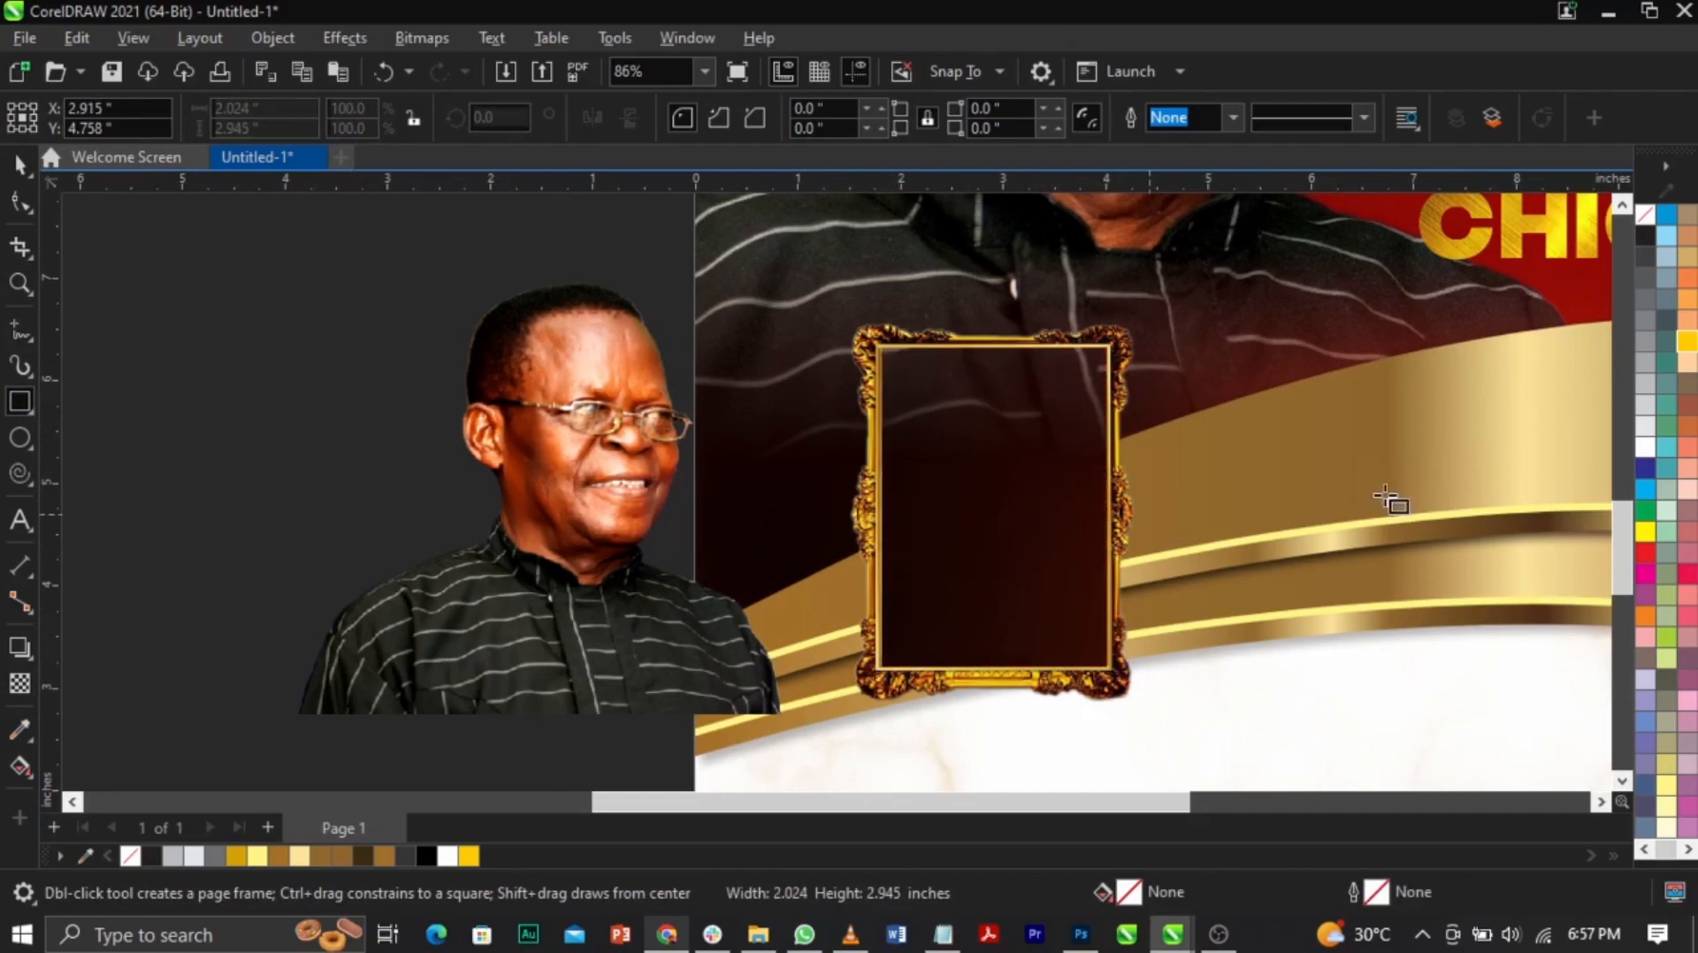
click(1640, 445)
key(space)
click(1643, 445)
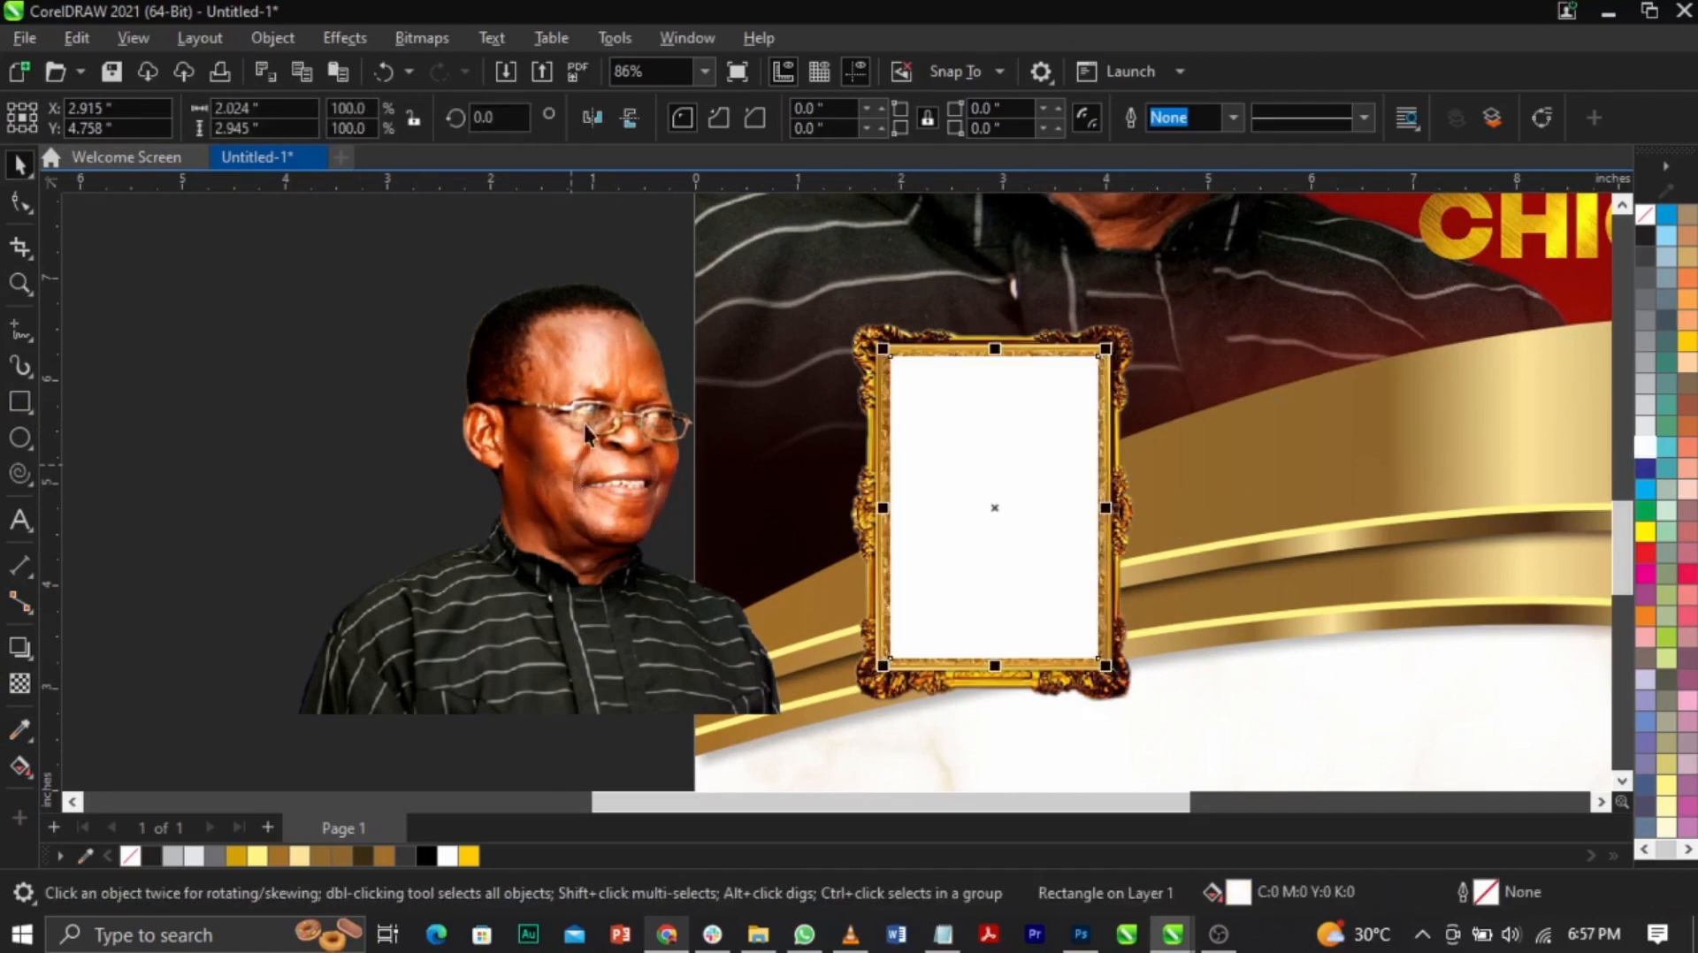
Step: Convert the man's photo to Grayscale mode and then to a bitmap
click(569, 466)
click(402, 39)
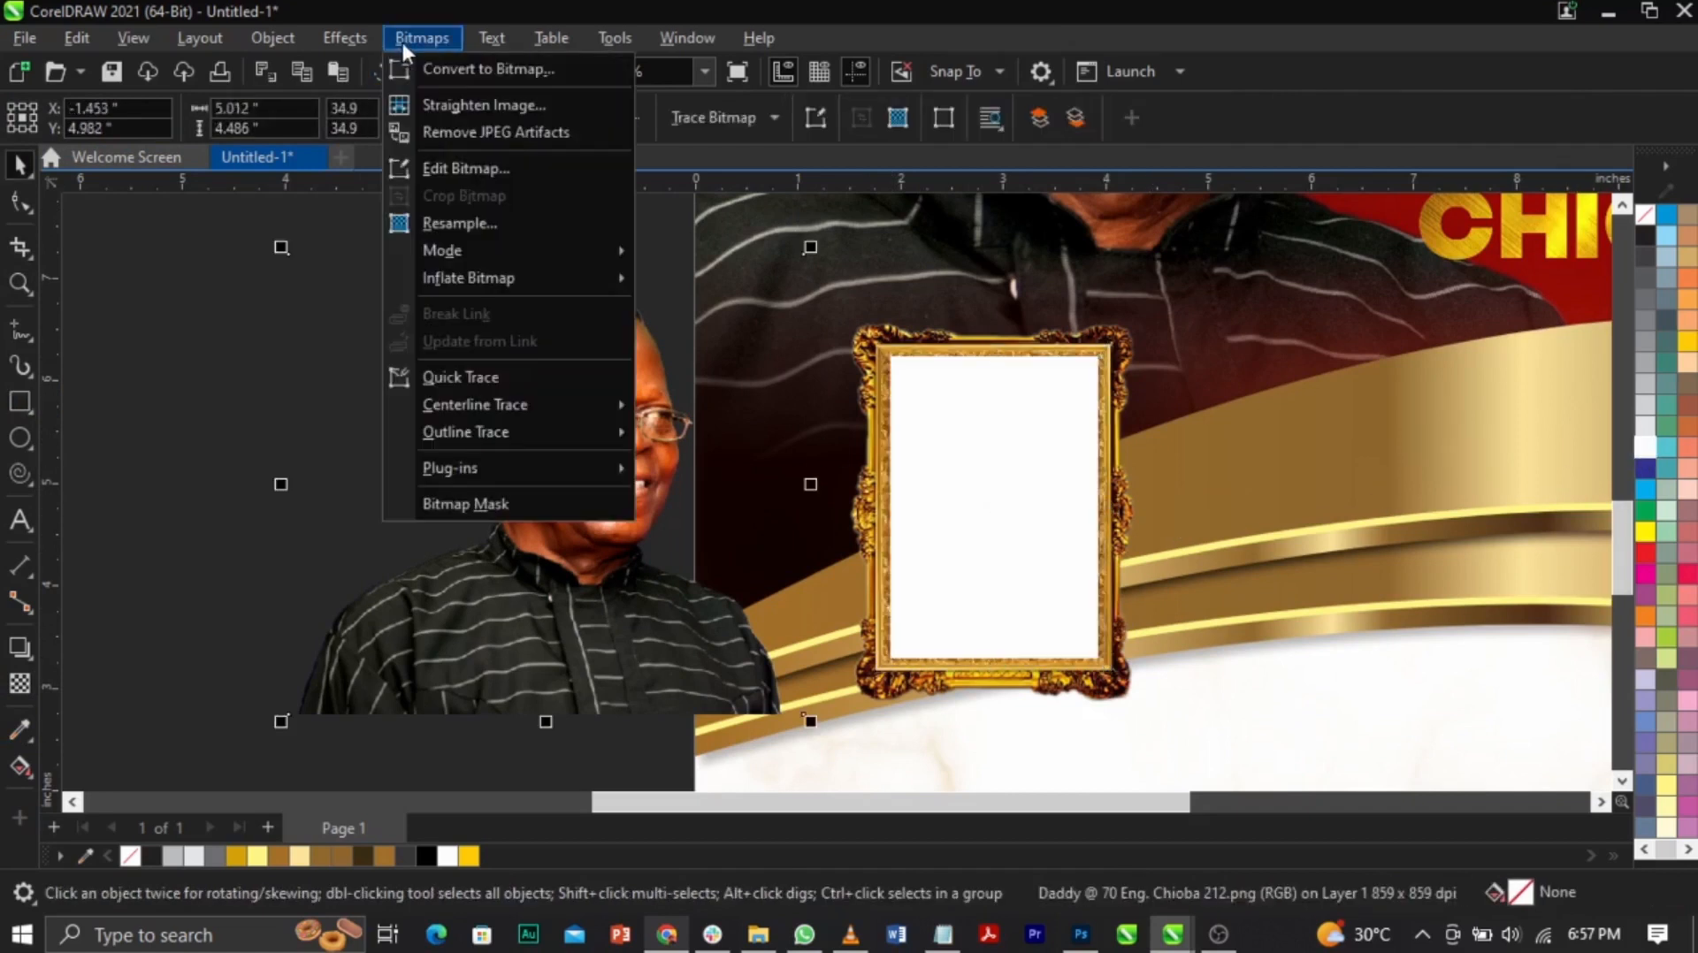
mouse_move(453, 242)
click(707, 281)
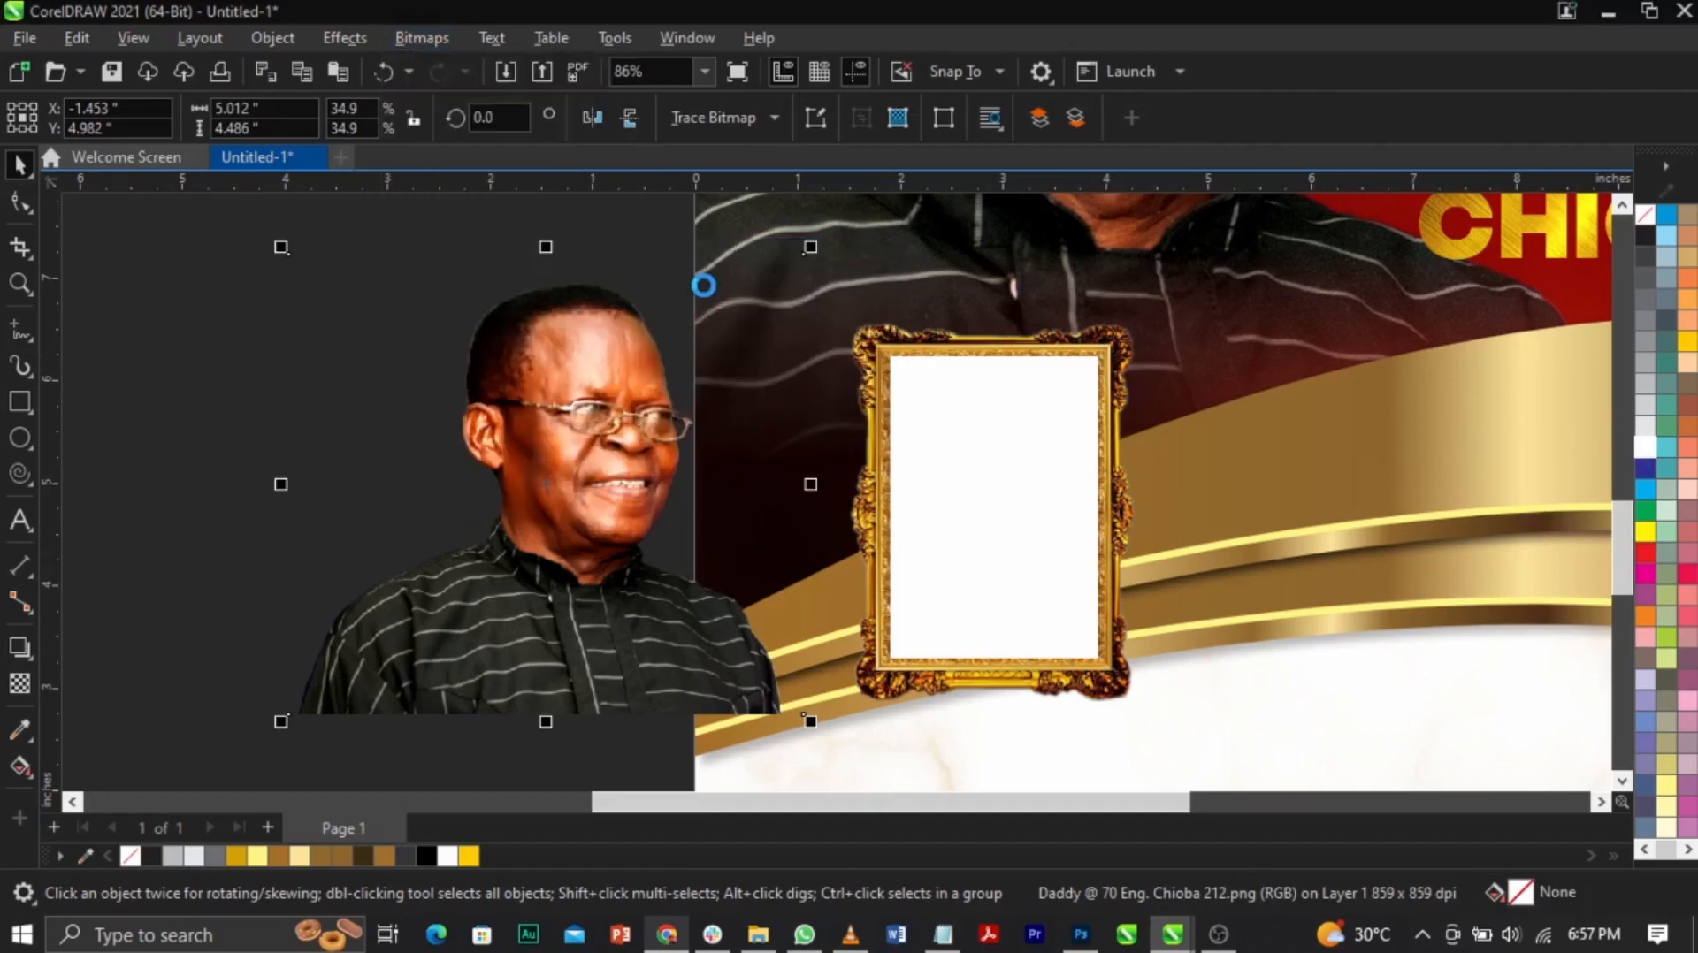
click(435, 40)
click(432, 61)
click(905, 594)
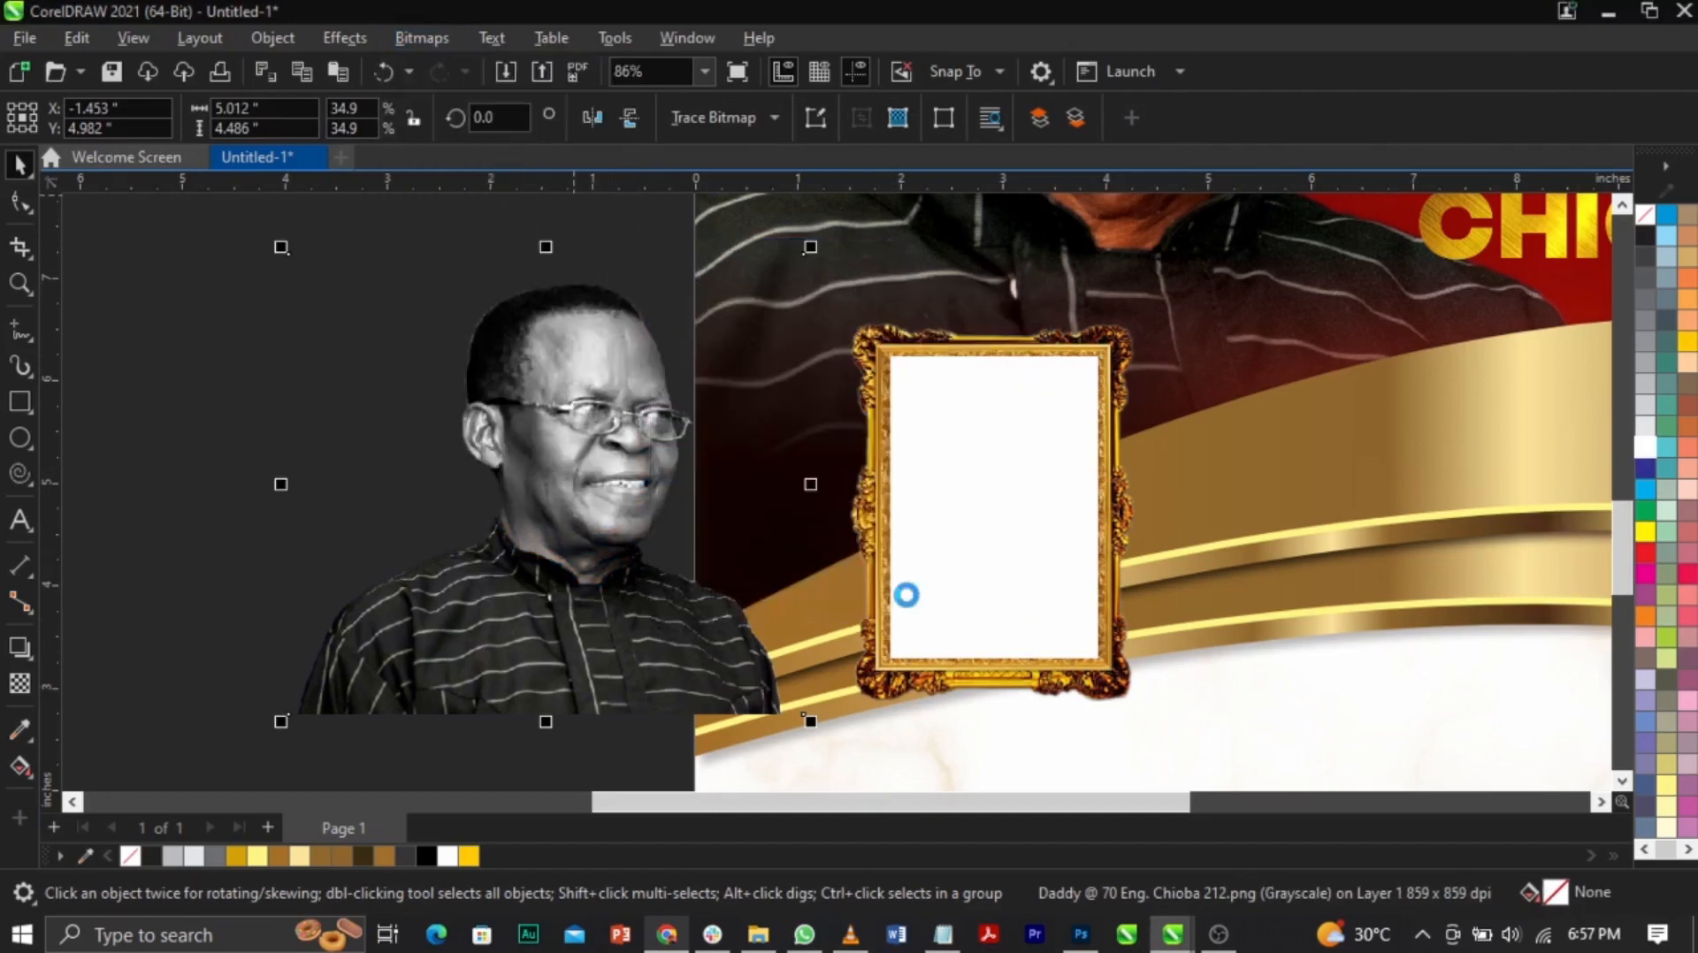
right_click(541, 441)
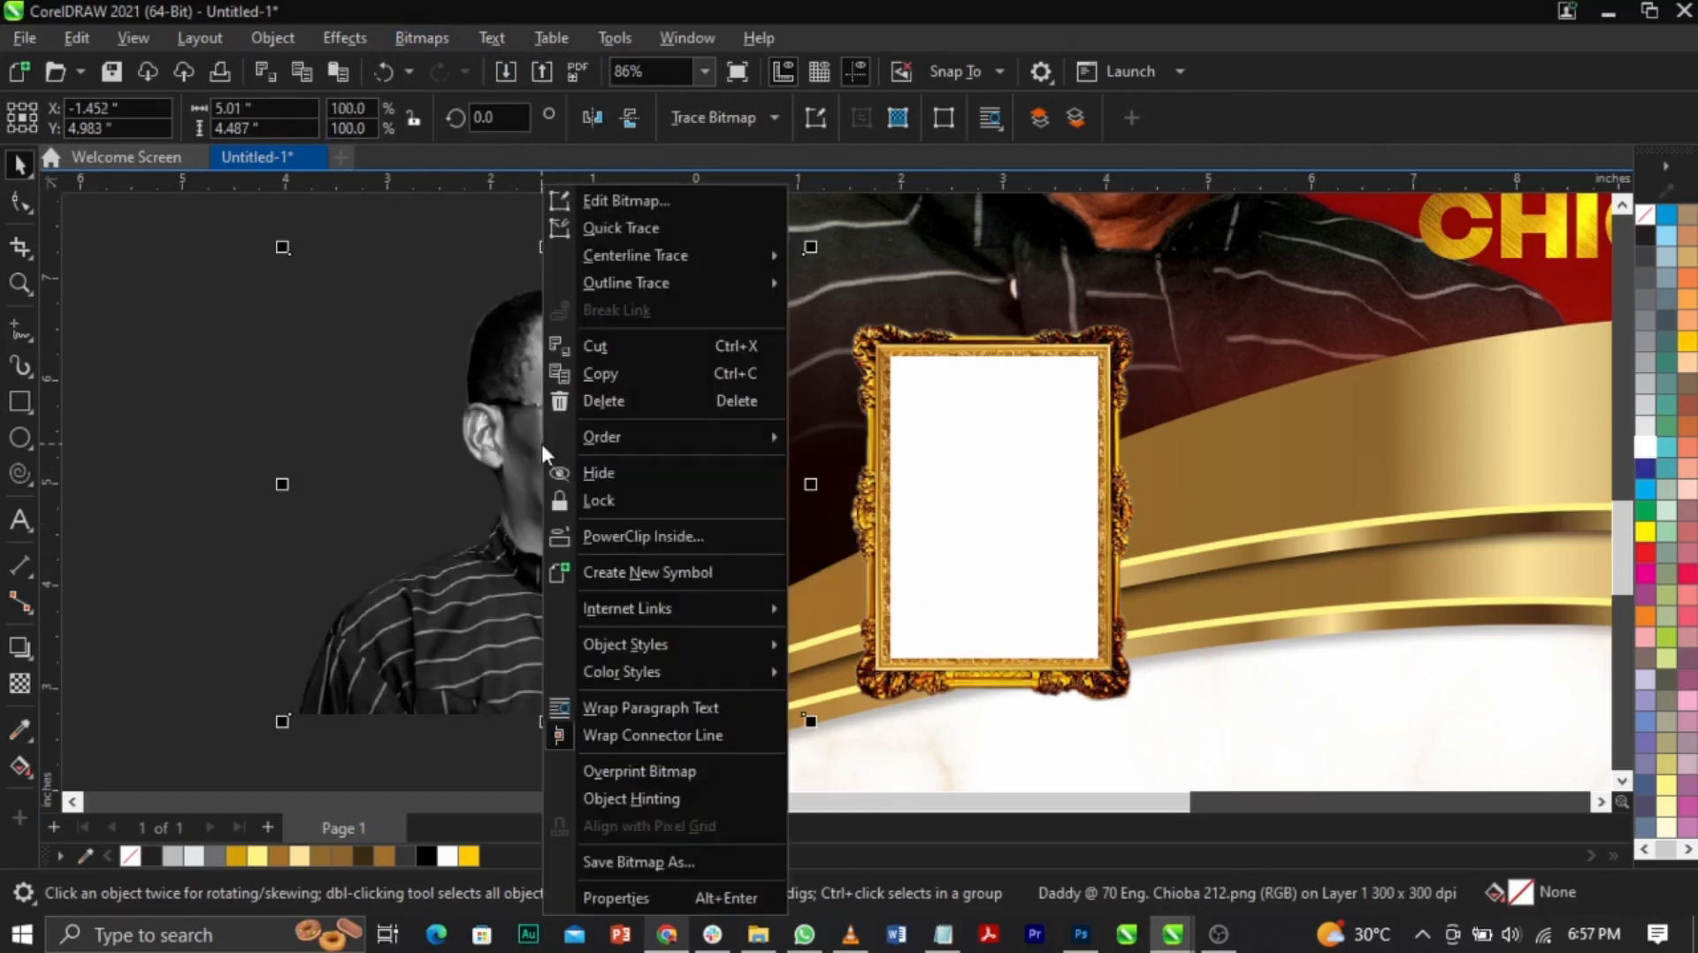
Step: PowerClip the grayscale photo inside the white rectangle, shrinking it and centring the face
click(630, 536)
click(950, 529)
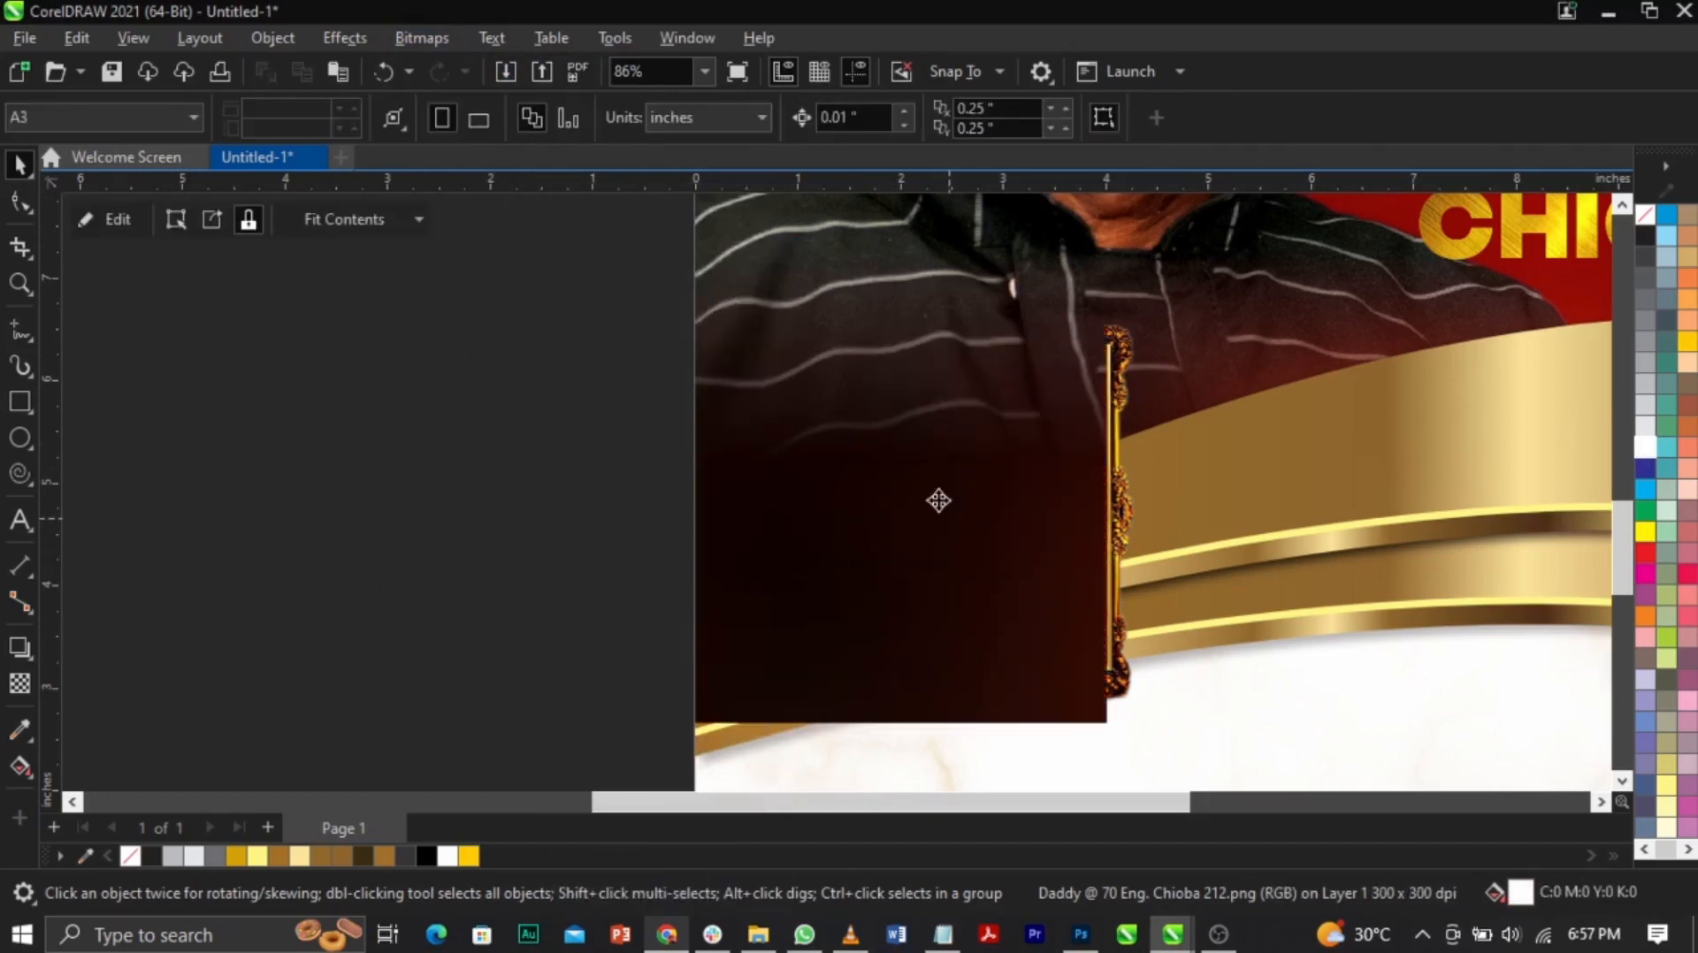
right_click(989, 506)
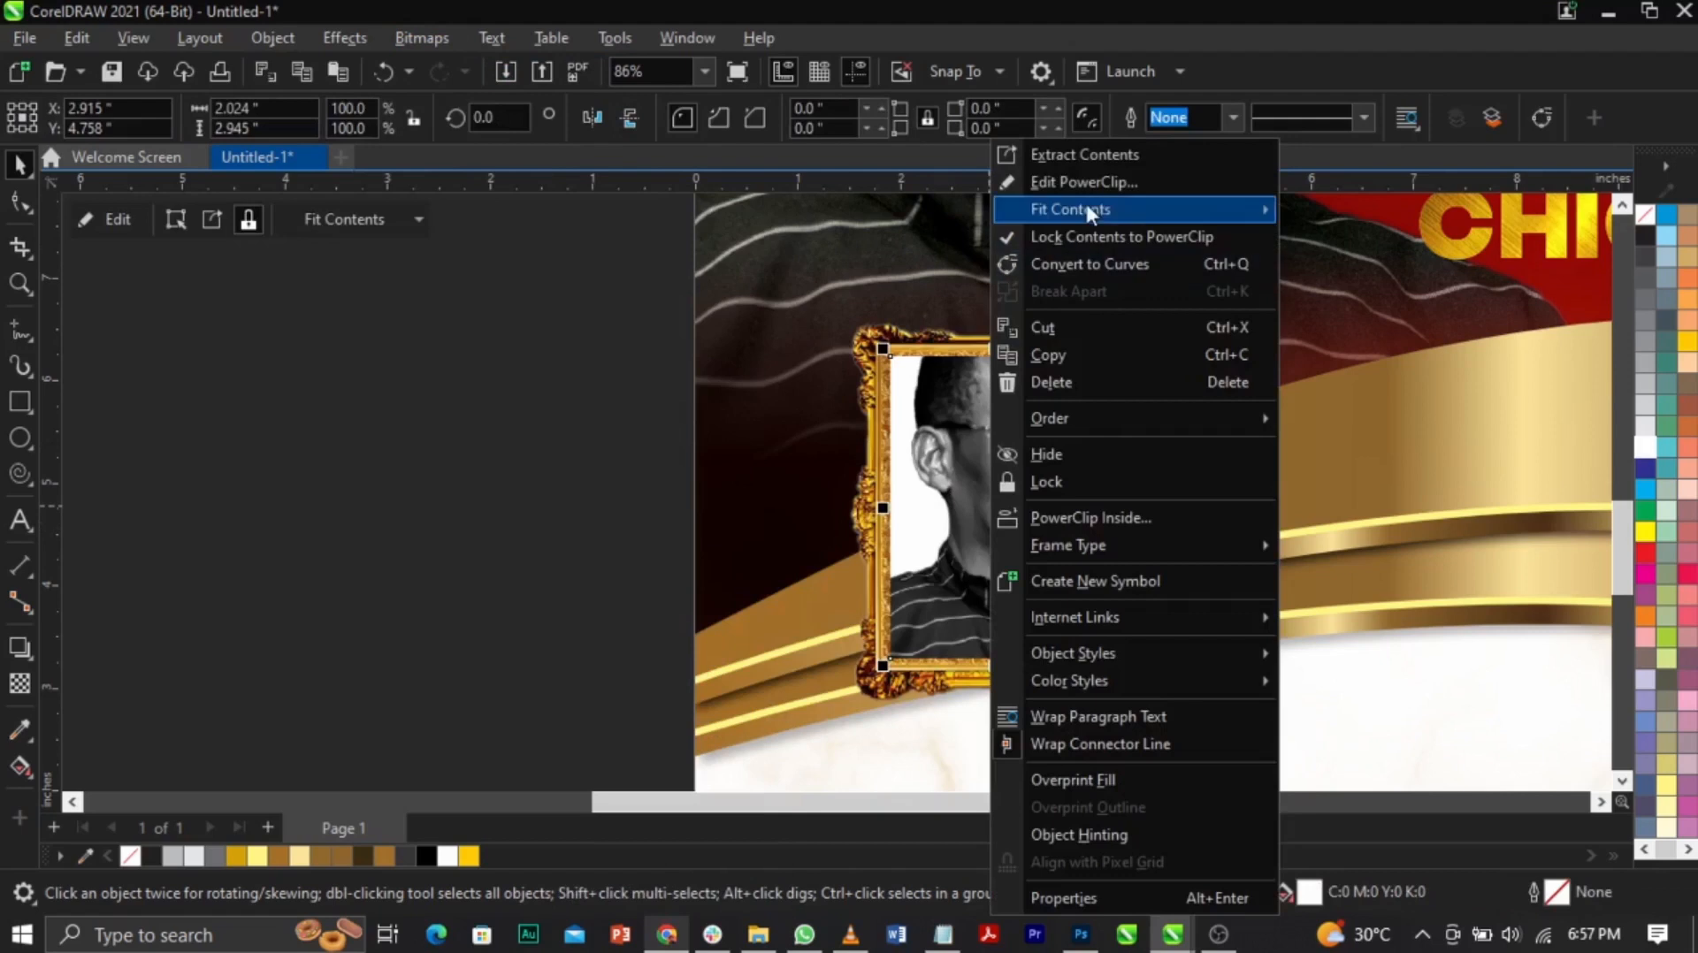
click(1085, 187)
click(1061, 440)
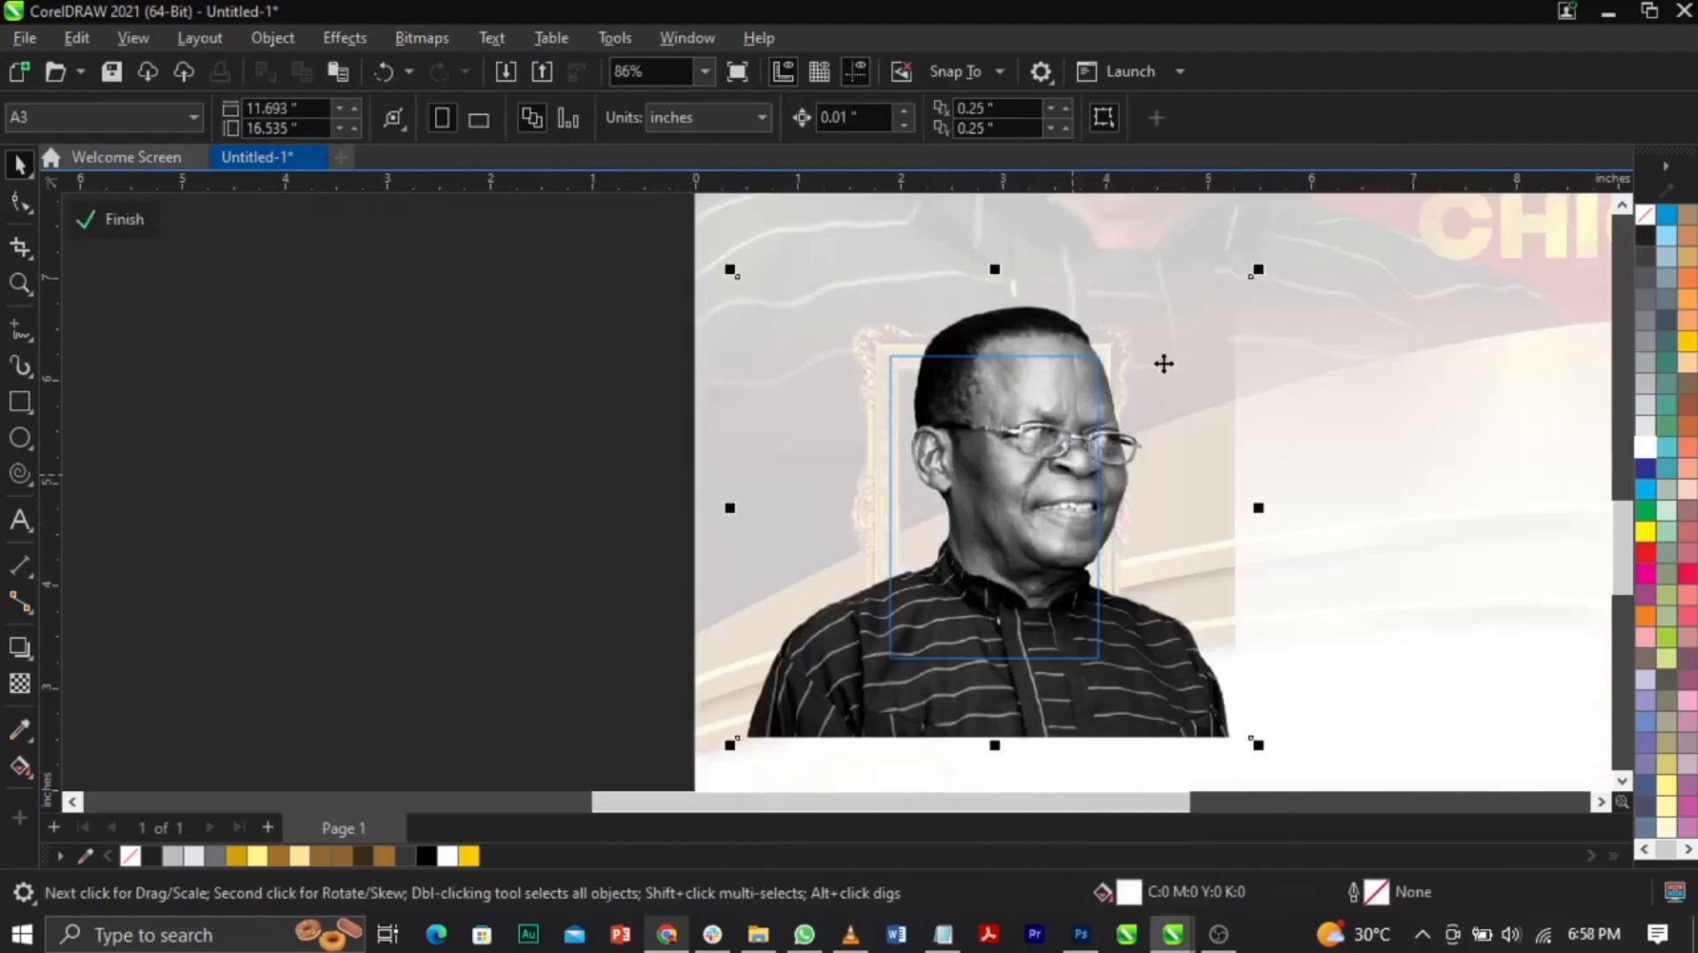
drag(1262, 275, 1192, 366)
drag(1045, 539, 1057, 524)
click(102, 225)
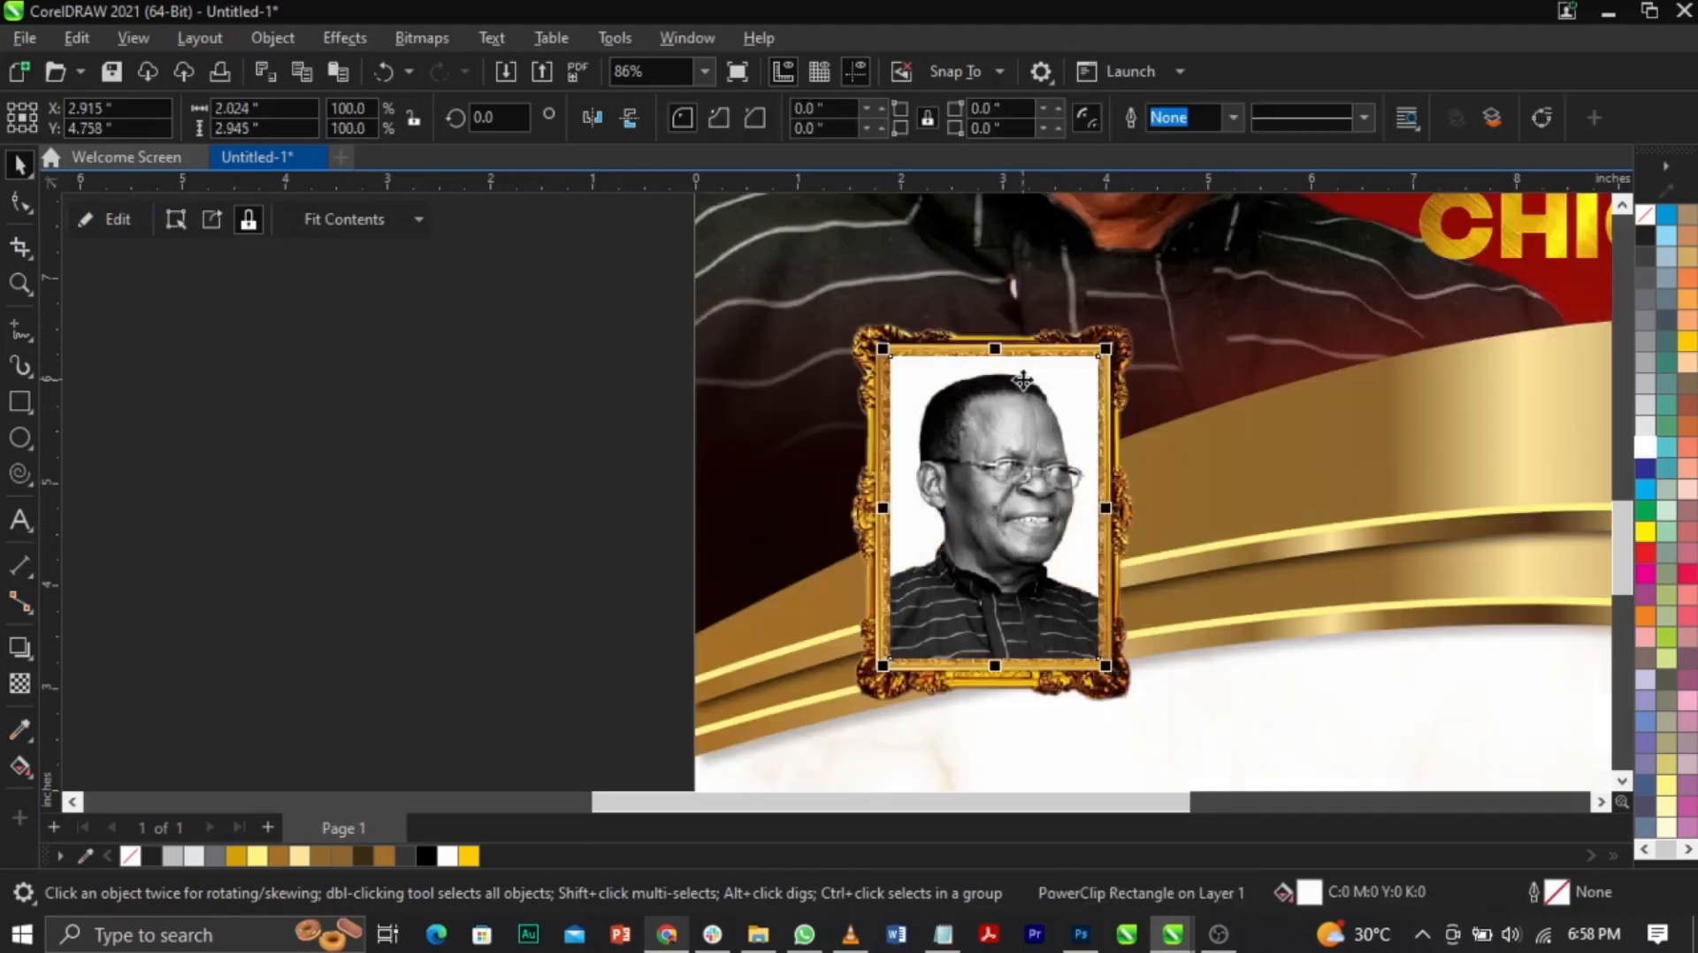
Step: Bring the gold frame to front, scale frame and photo to 85.9%, and group them
click(1126, 345)
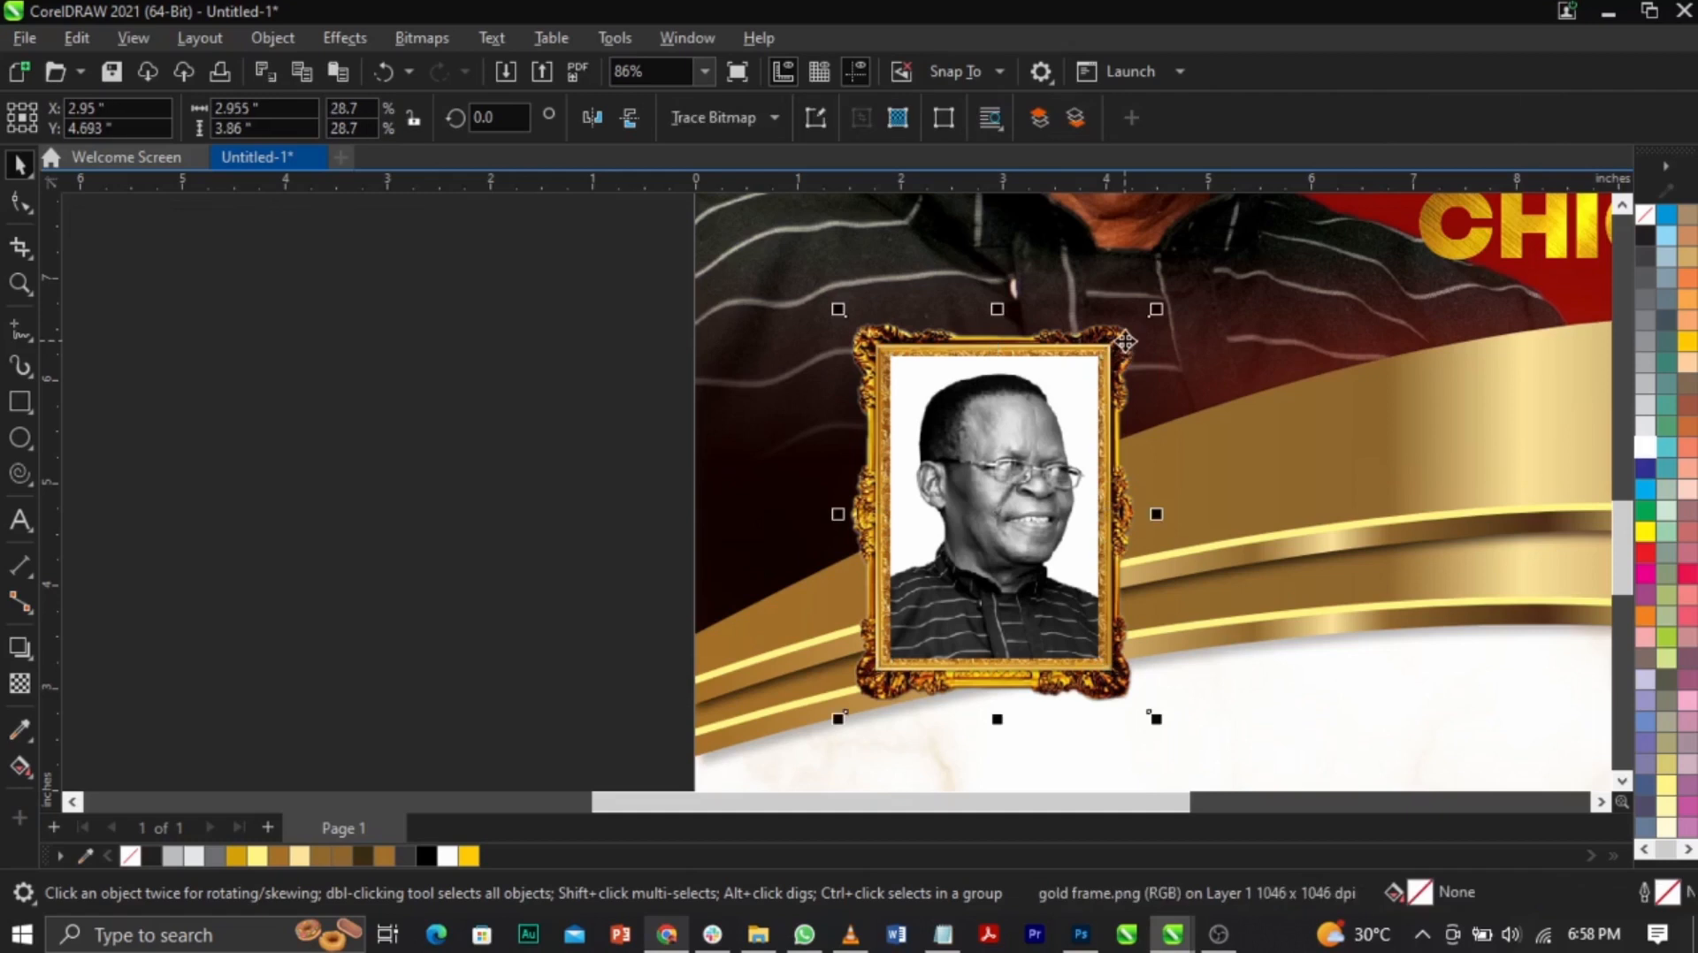
key(shift+Page_Up)
drag(638, 254, 1252, 774)
drag(1164, 723, 1142, 724)
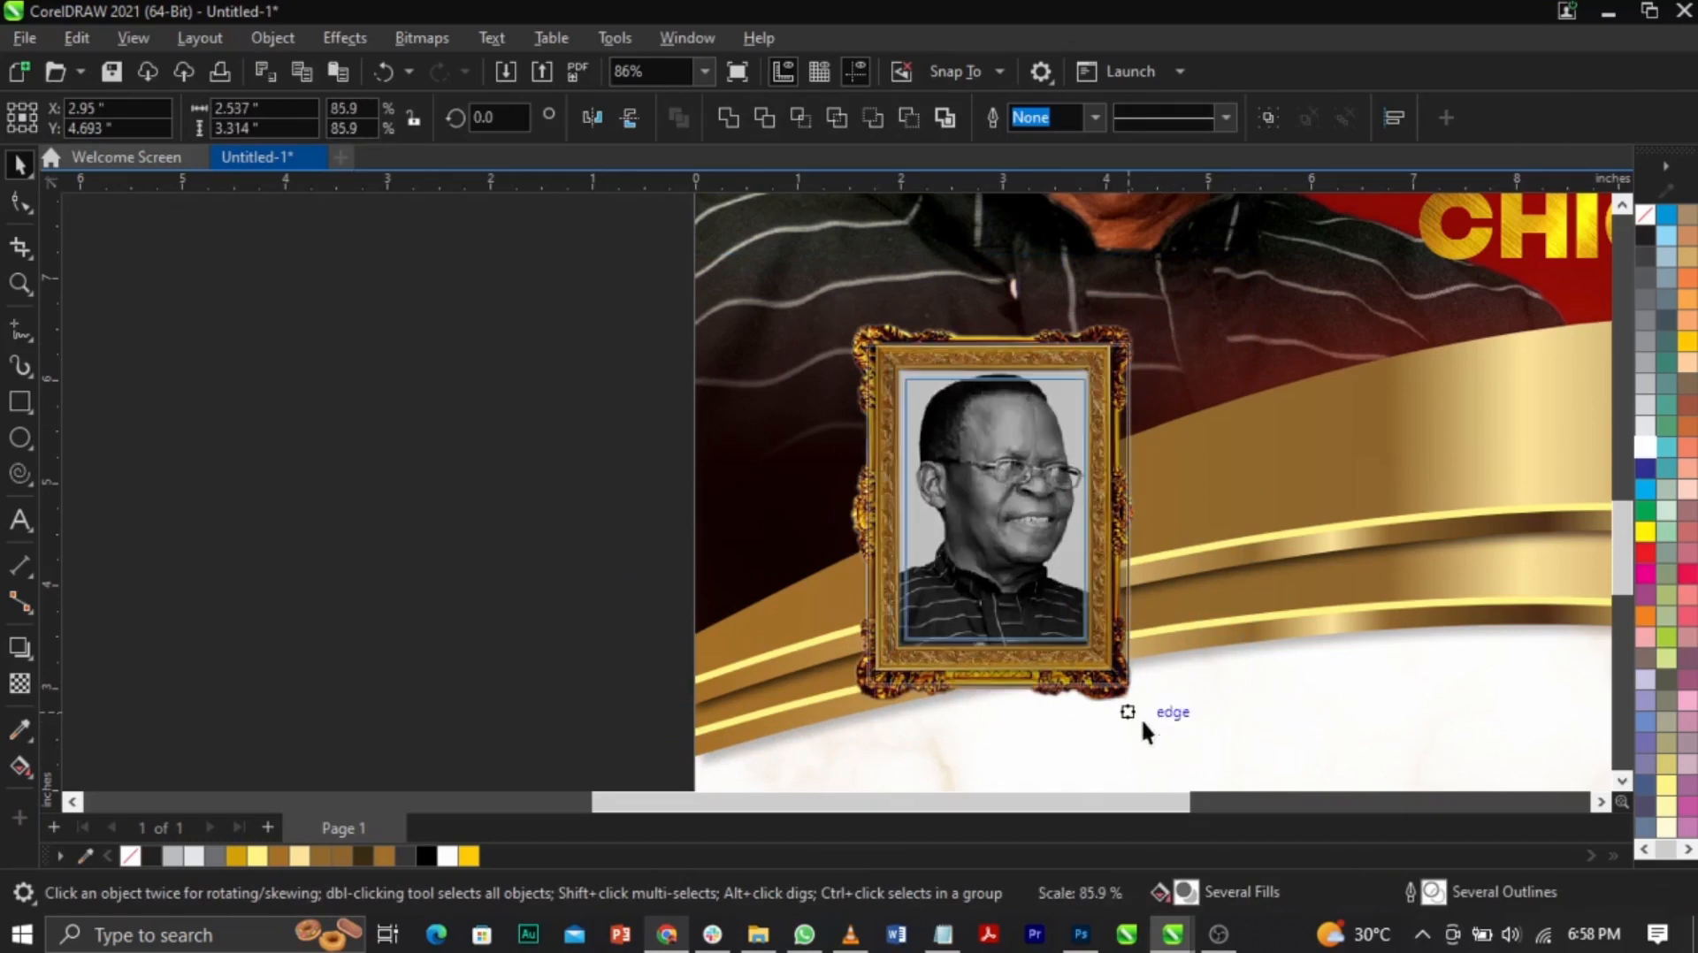
drag(1144, 630, 1144, 625)
key(ctrl+g)
Step: Put the framed portrait group in rotation mode, undoing an accidental background change
key(z)
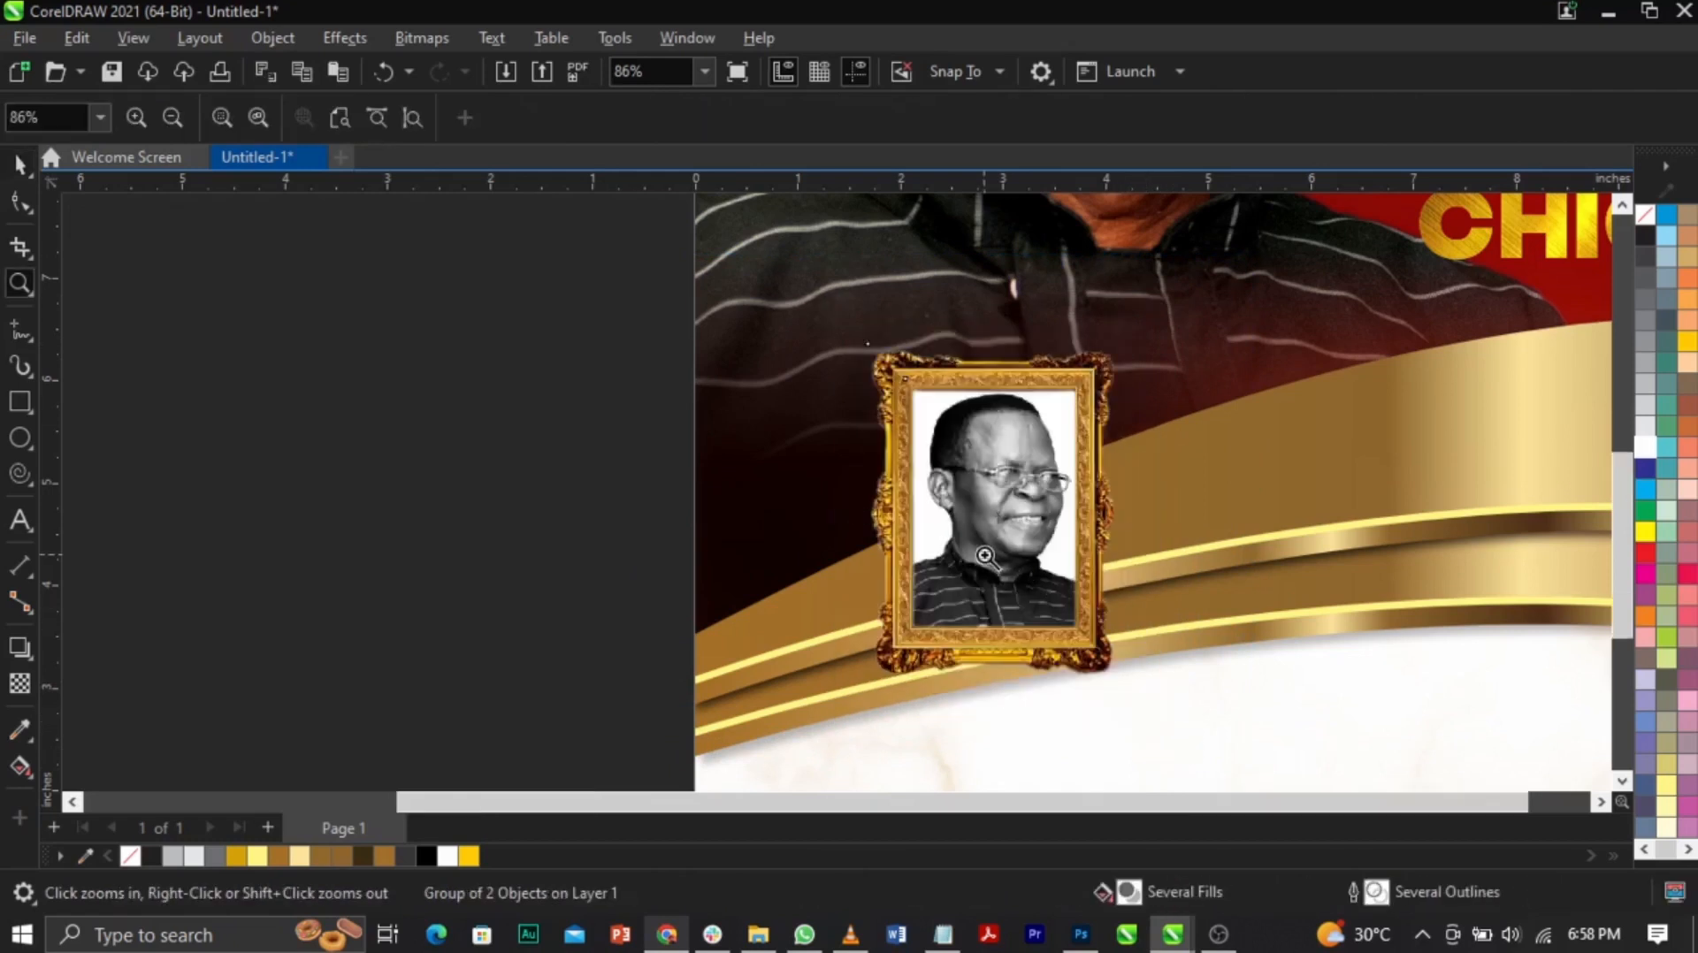
right_click(897, 502)
drag(478, 325, 1415, 665)
key(space)
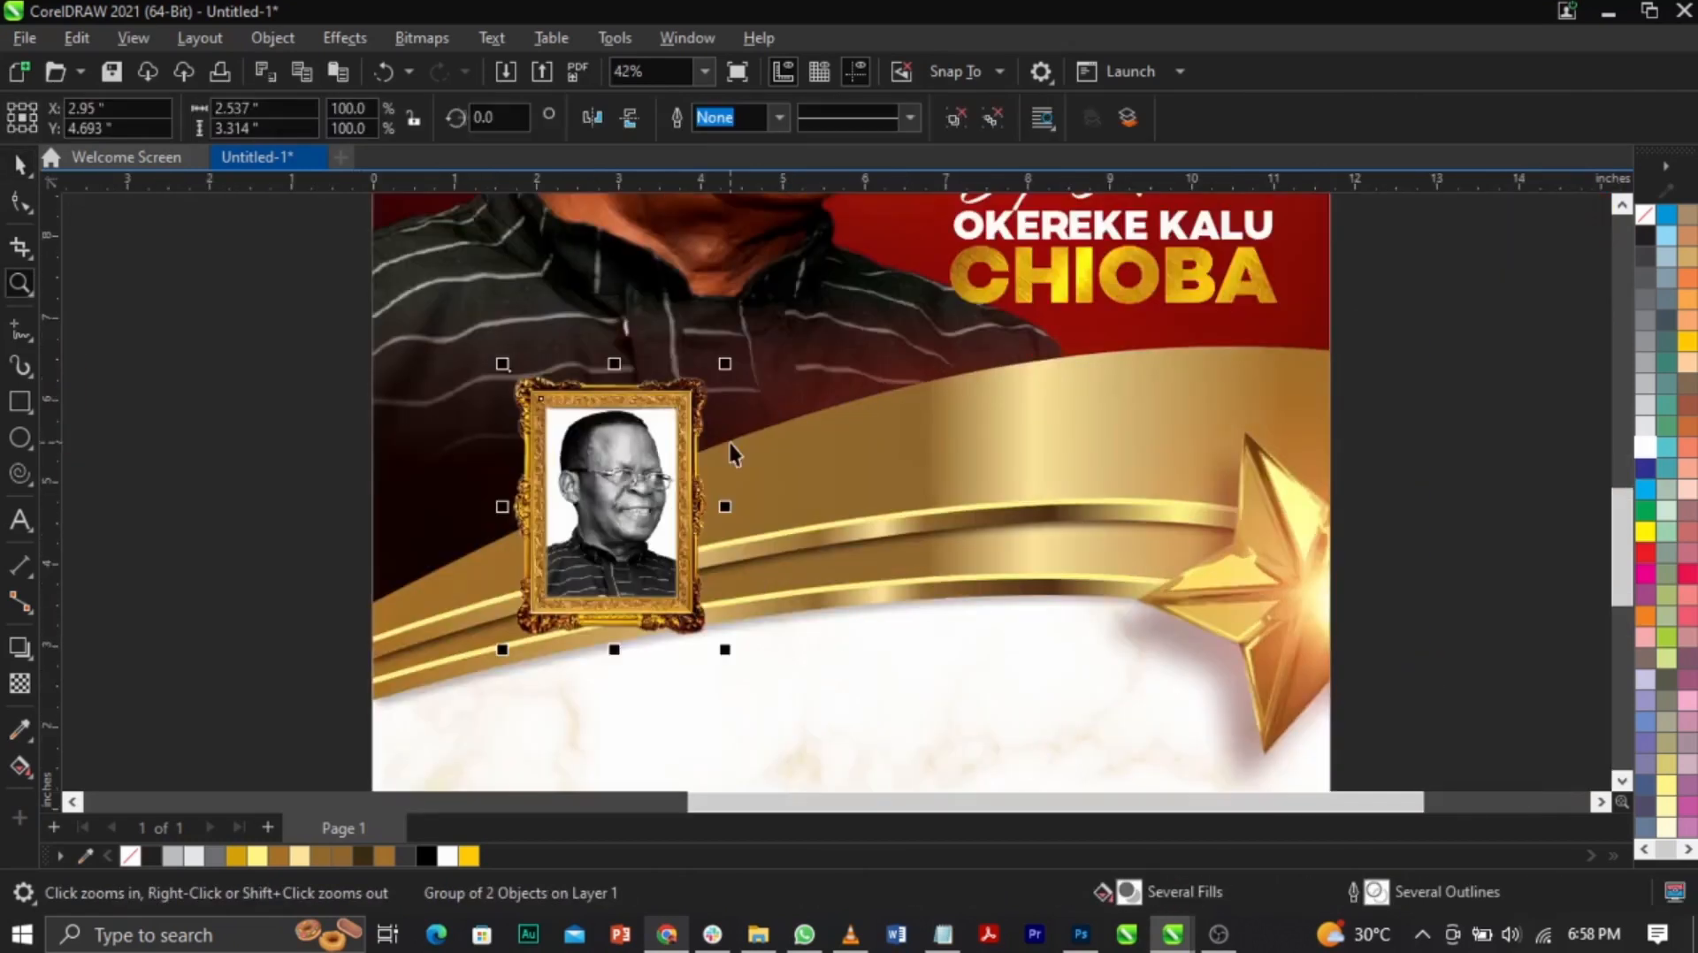
click(201, 484)
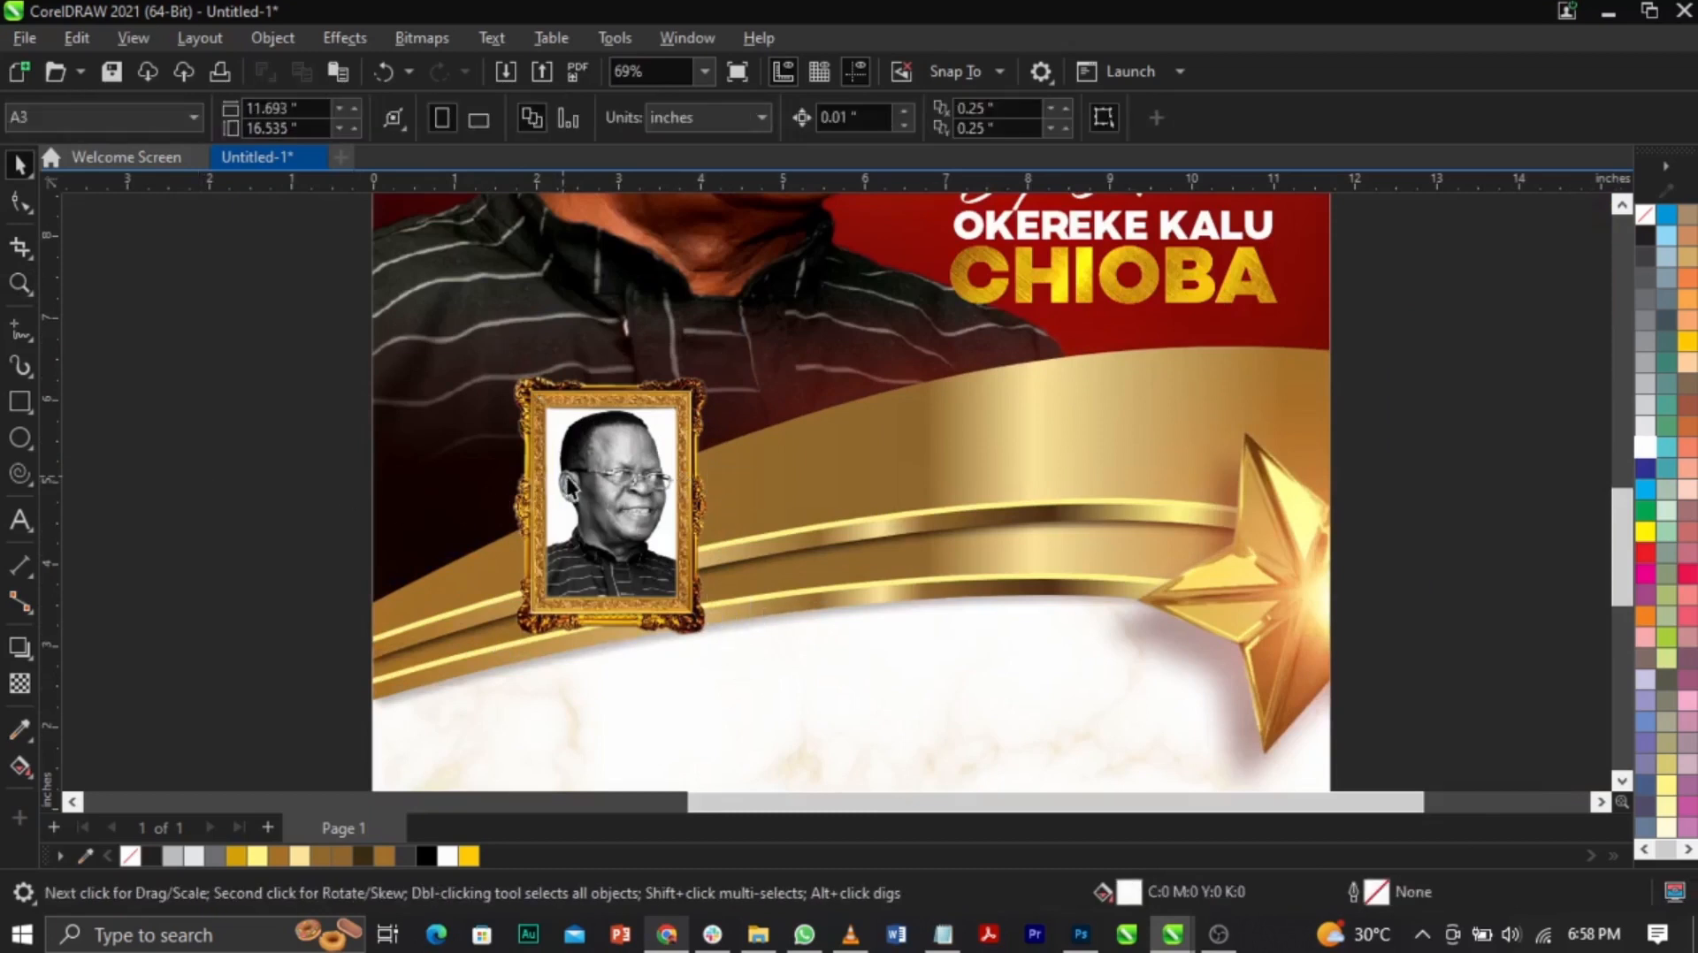
click(574, 482)
click(574, 477)
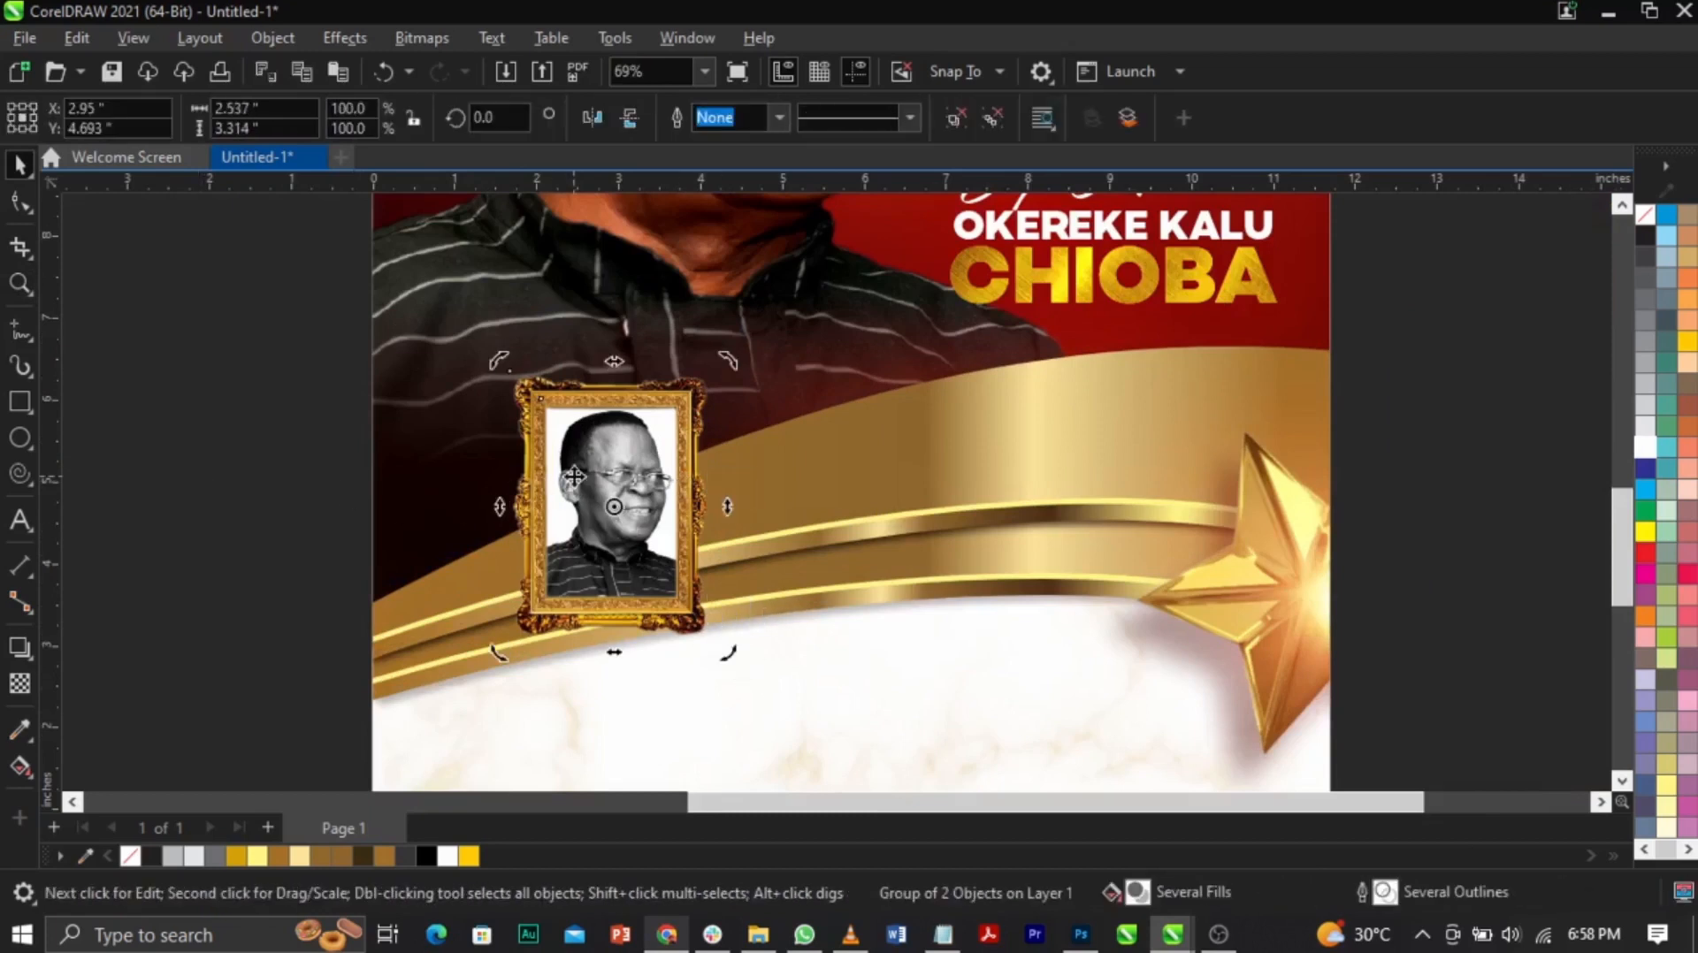
click(737, 659)
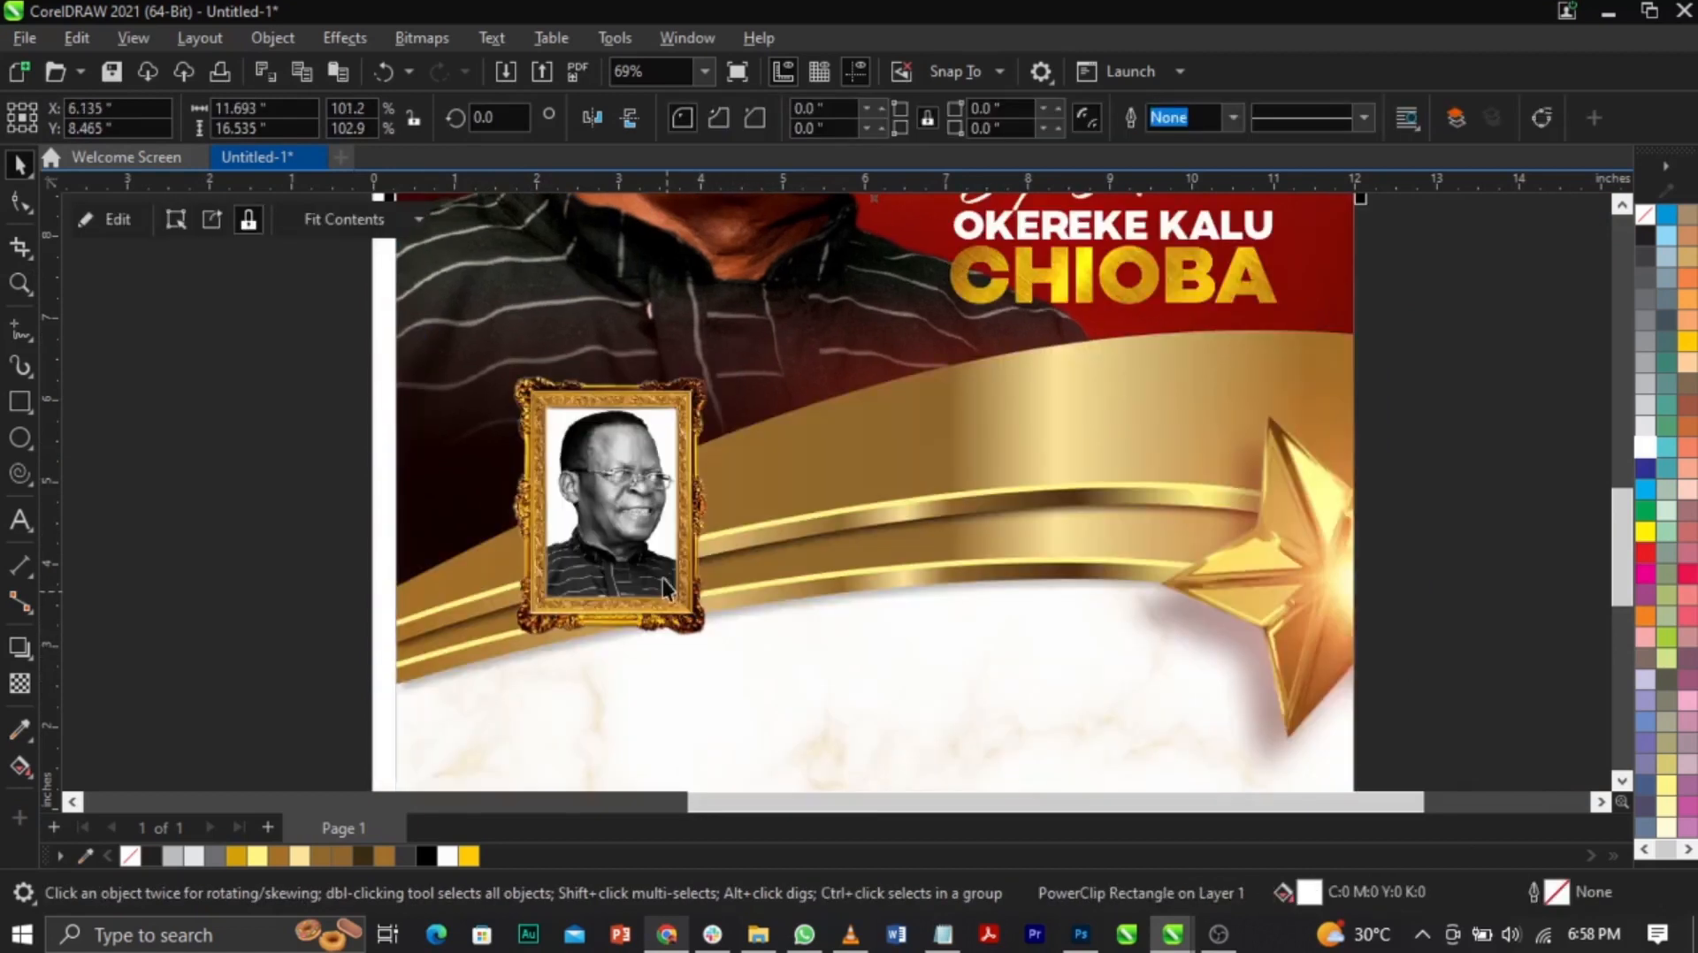
key(ctrl+z)
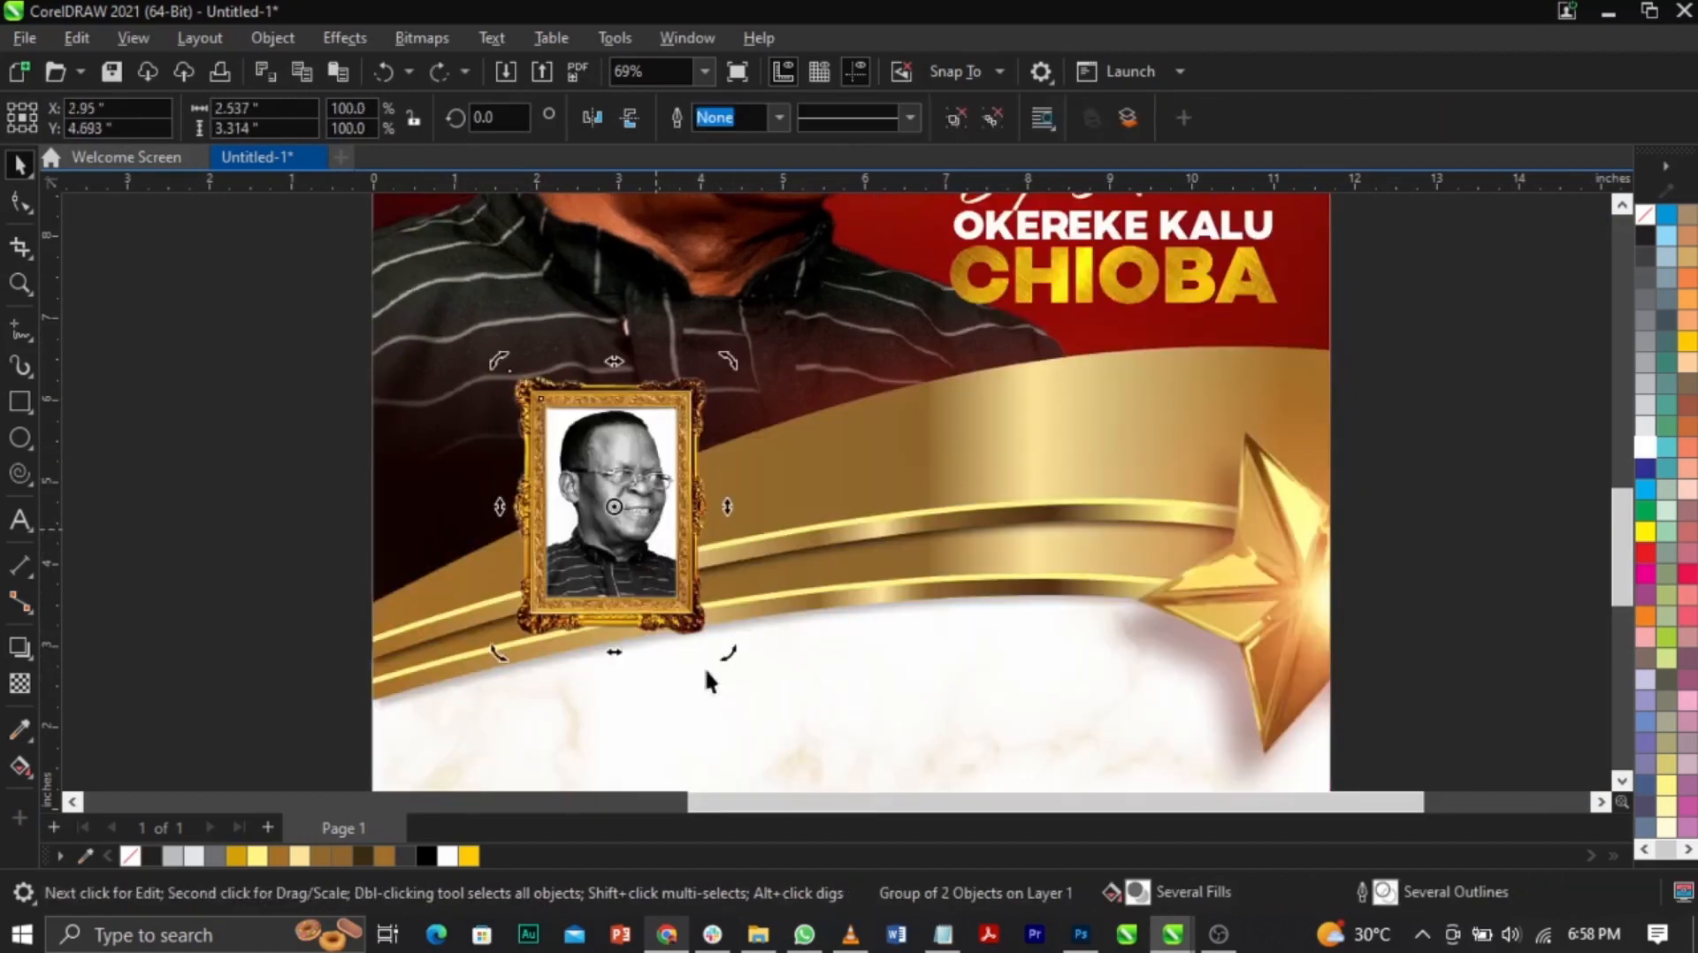
Step: Tilt the framed portrait about 14.6 degrees counter-clockwise and move it up
drag(729, 659, 798, 718)
drag(698, 630, 695, 628)
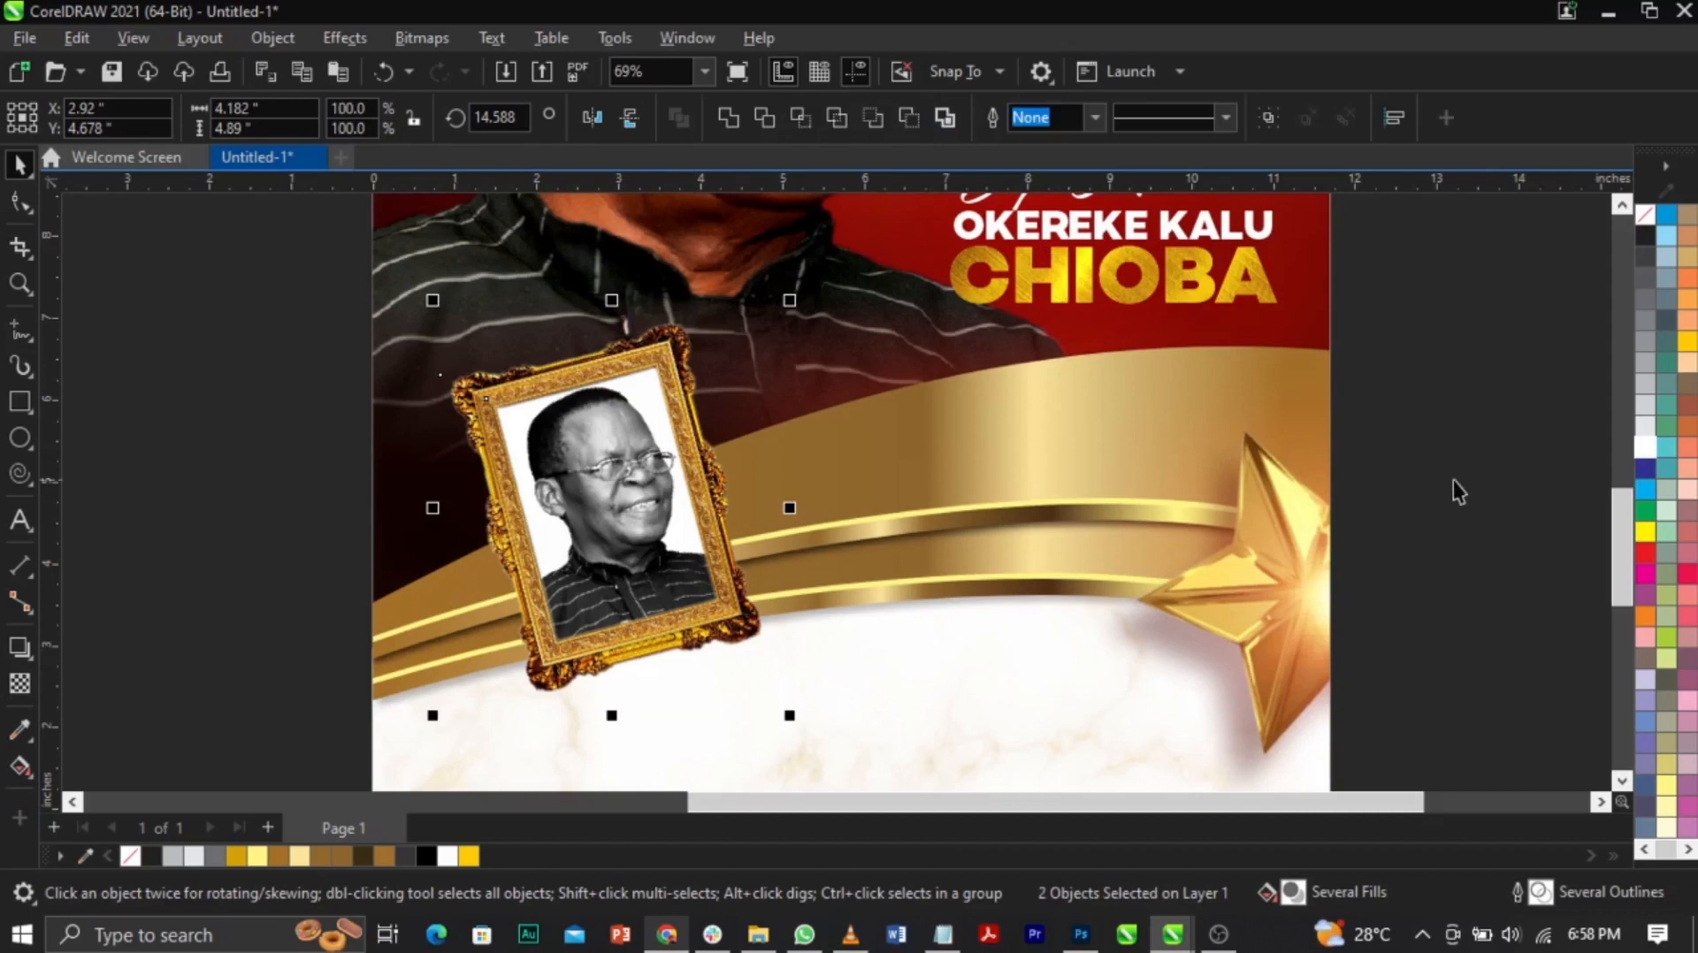
key(Escape)
Step: Cast a drop shadow down from the gold frame with shadow feathering 10
click(21, 648)
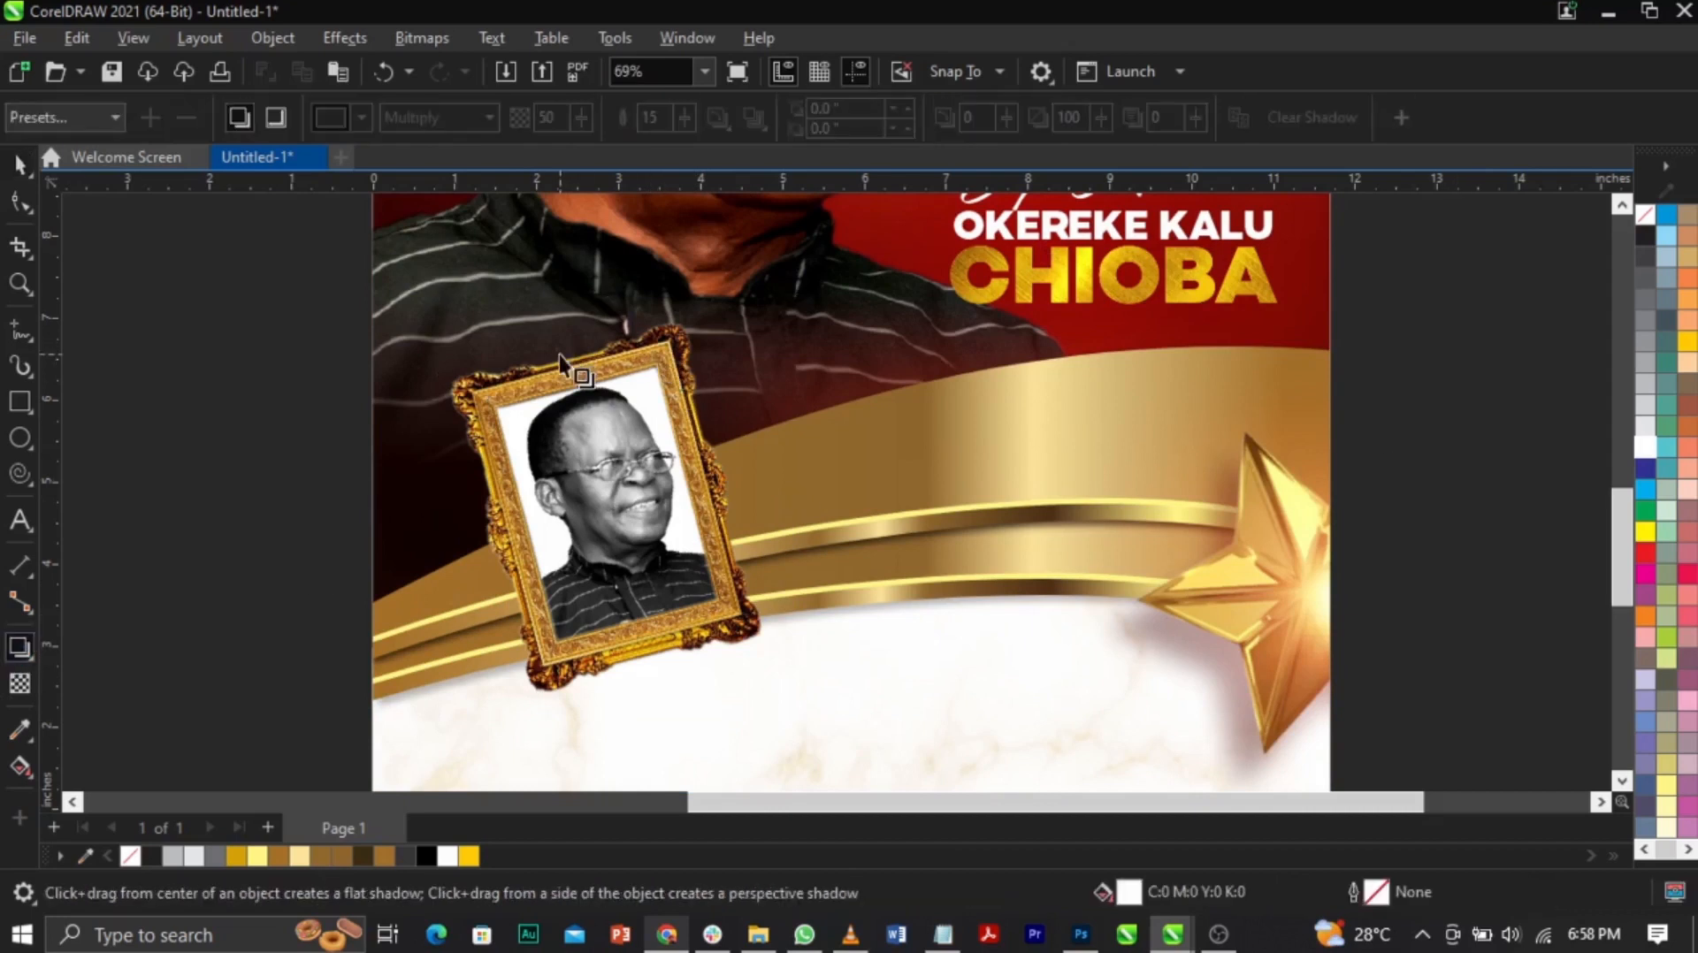
click(619, 634)
drag(552, 360, 616, 717)
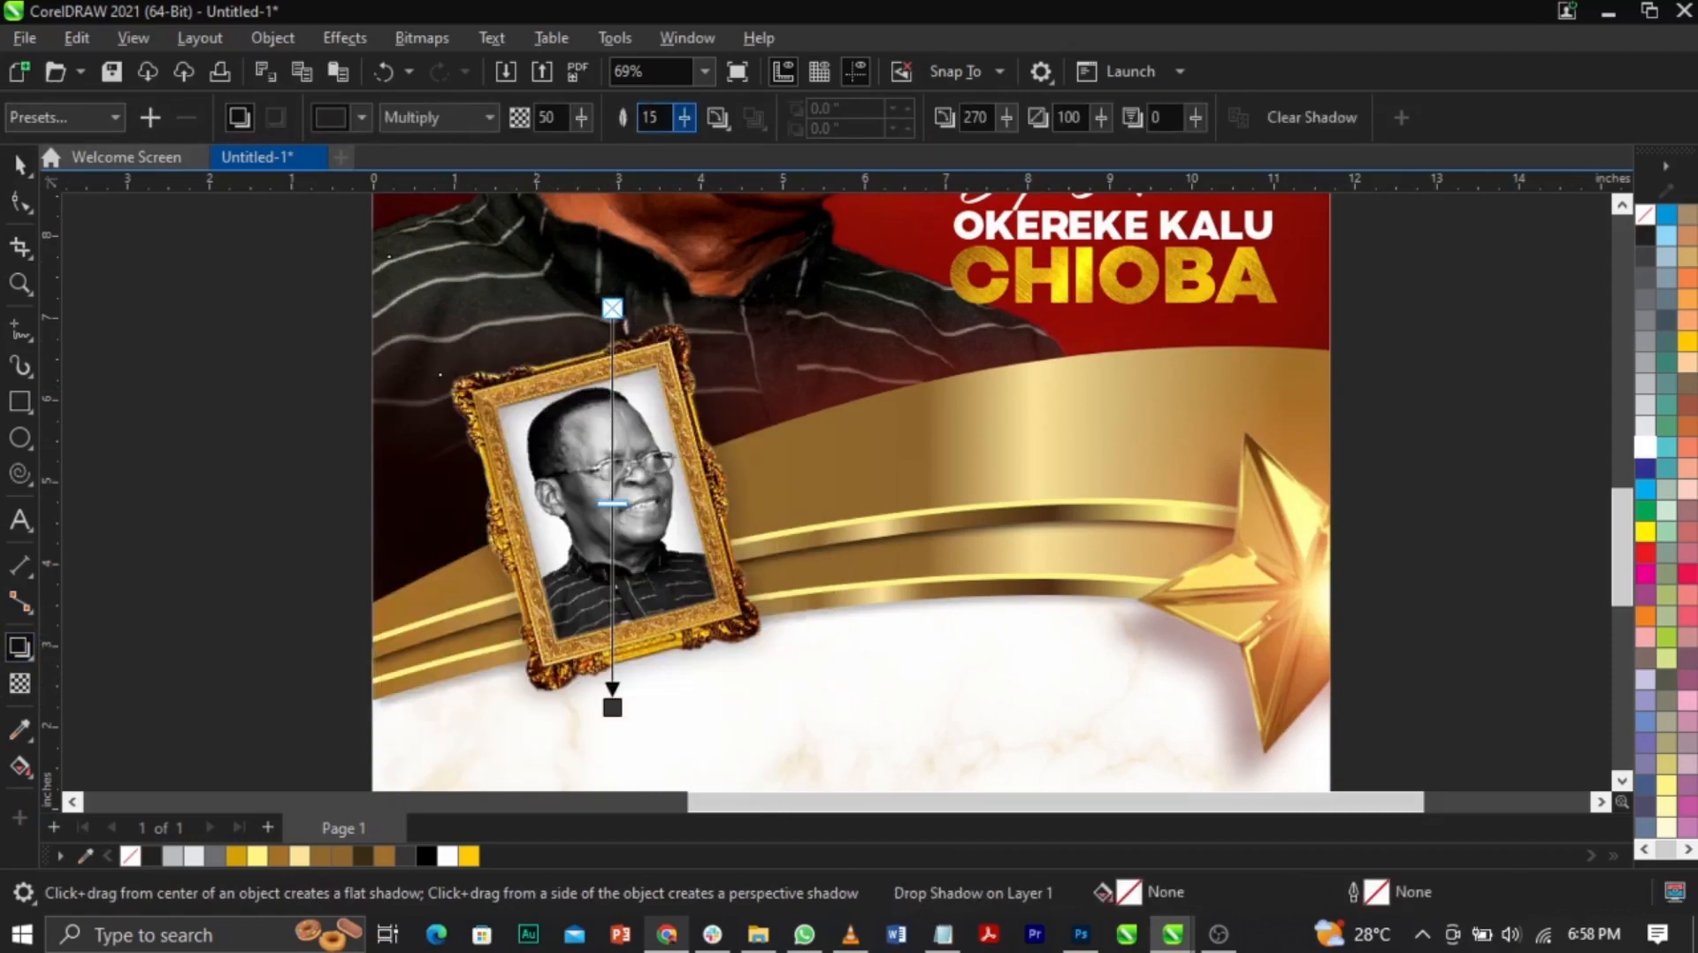
text(10)
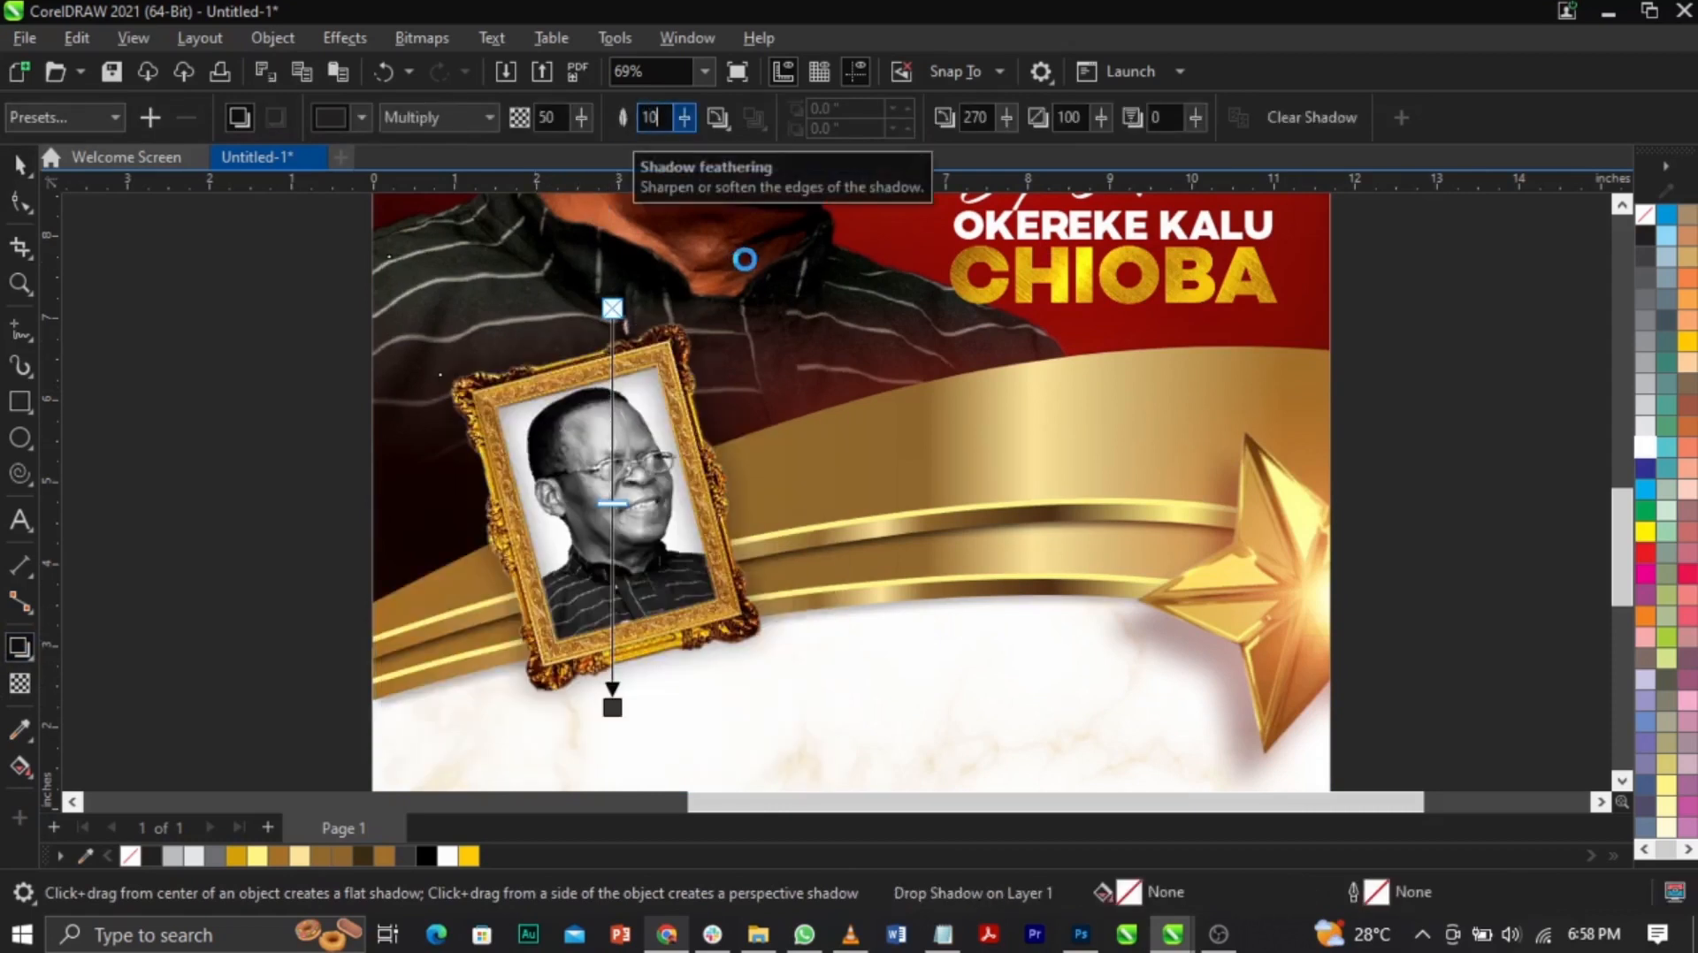
key(Return)
key(space)
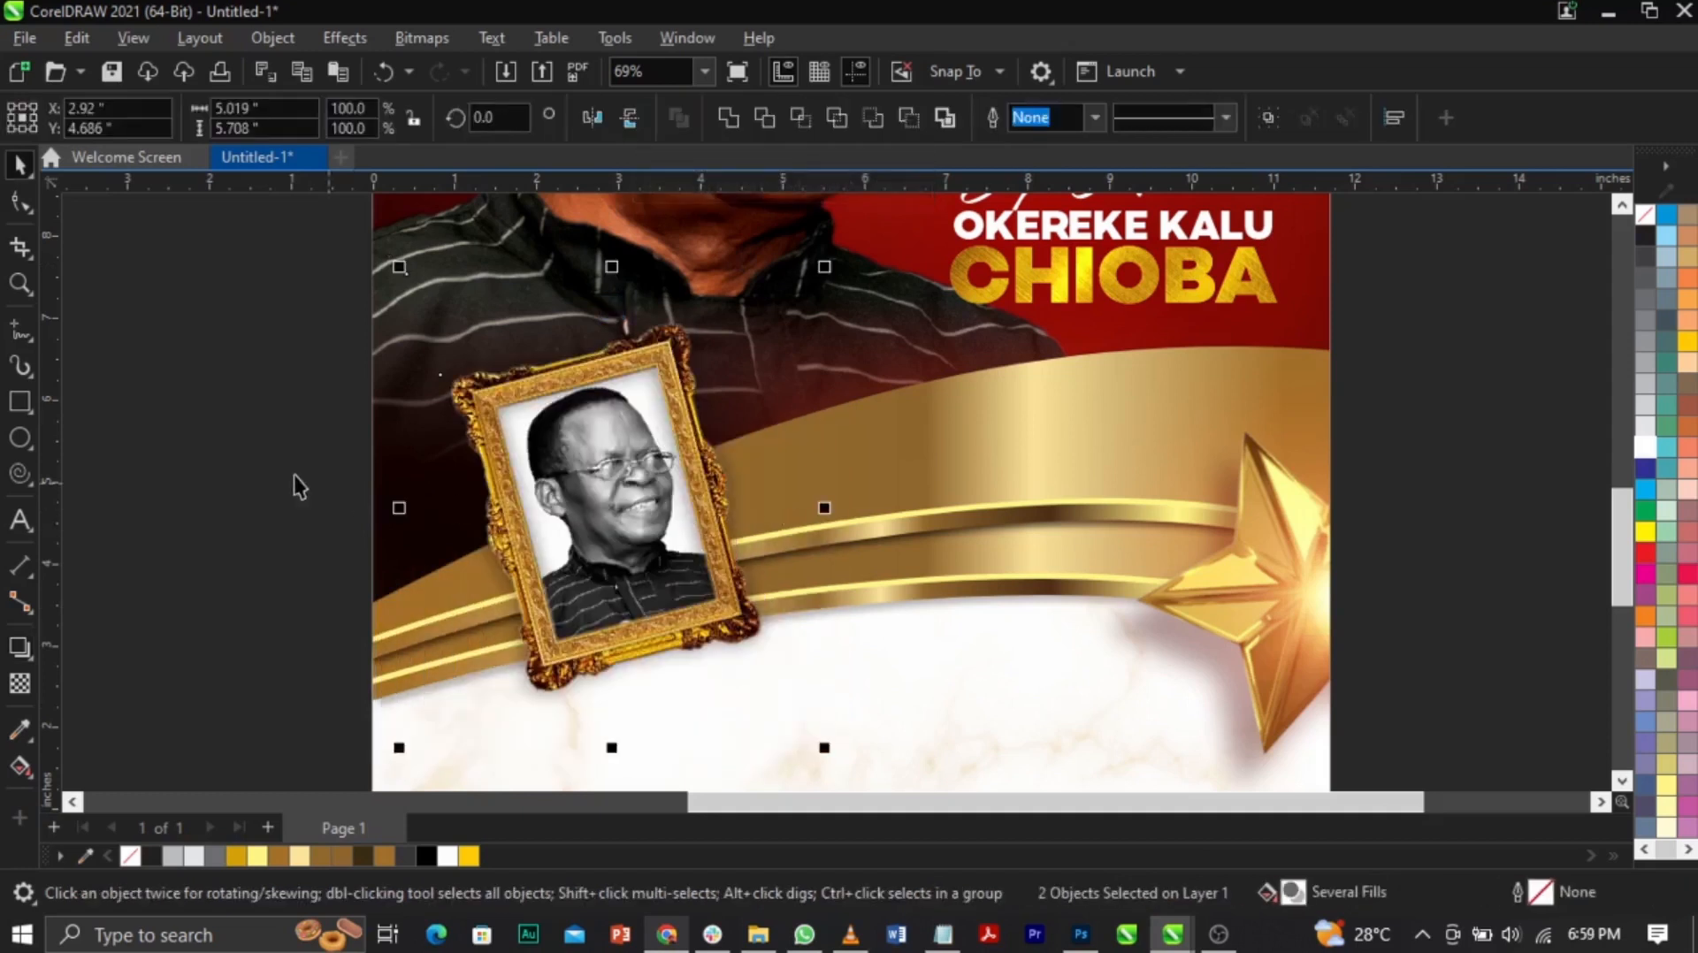
Step: Open the poster's PowerClip contents and select the star and gold ribbon
click(297, 486)
click(729, 699)
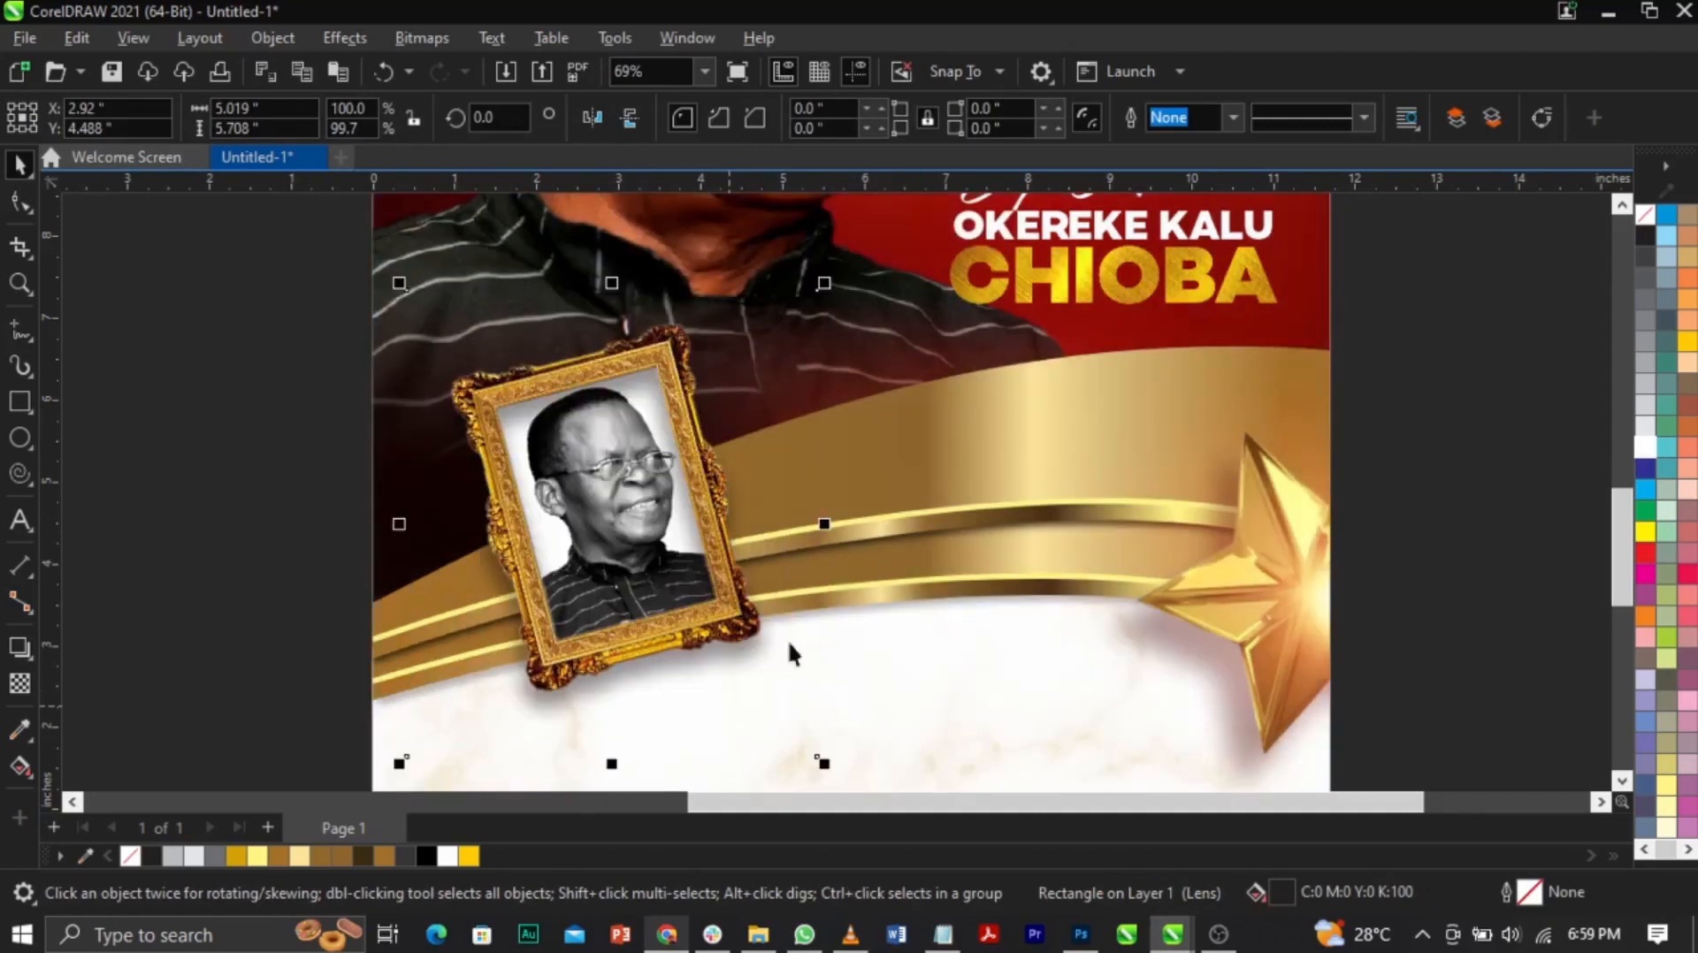
scroll(993, 439, down, 3)
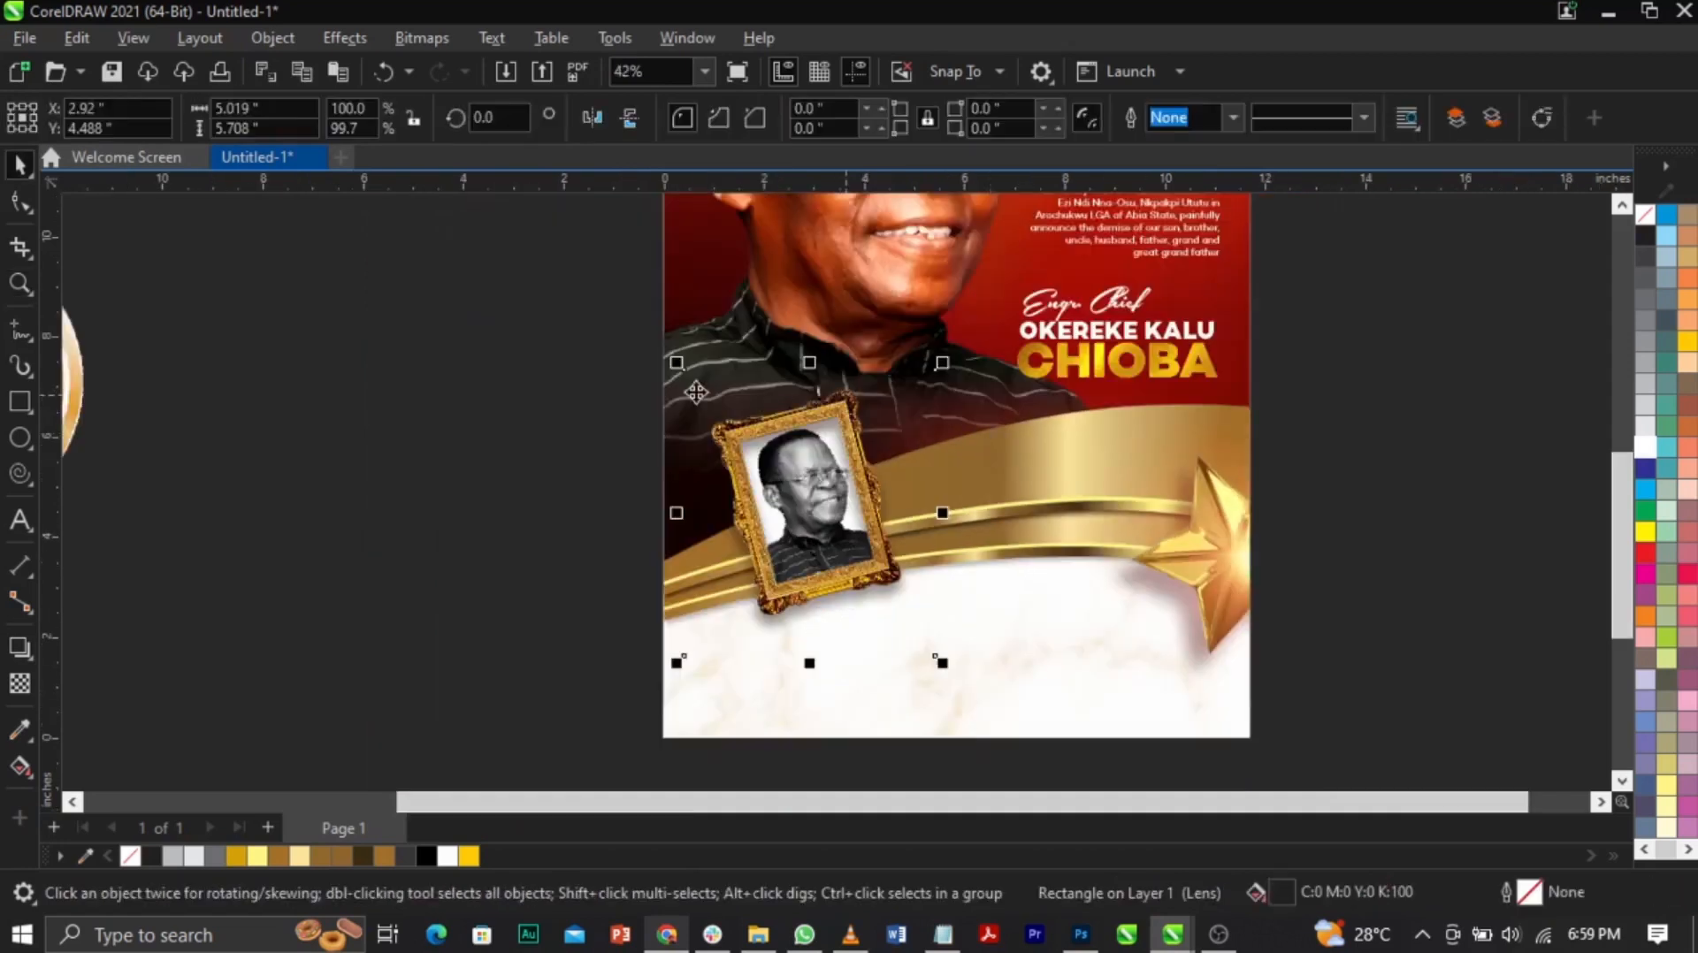
drag(505, 289, 1070, 789)
double_click(1171, 628)
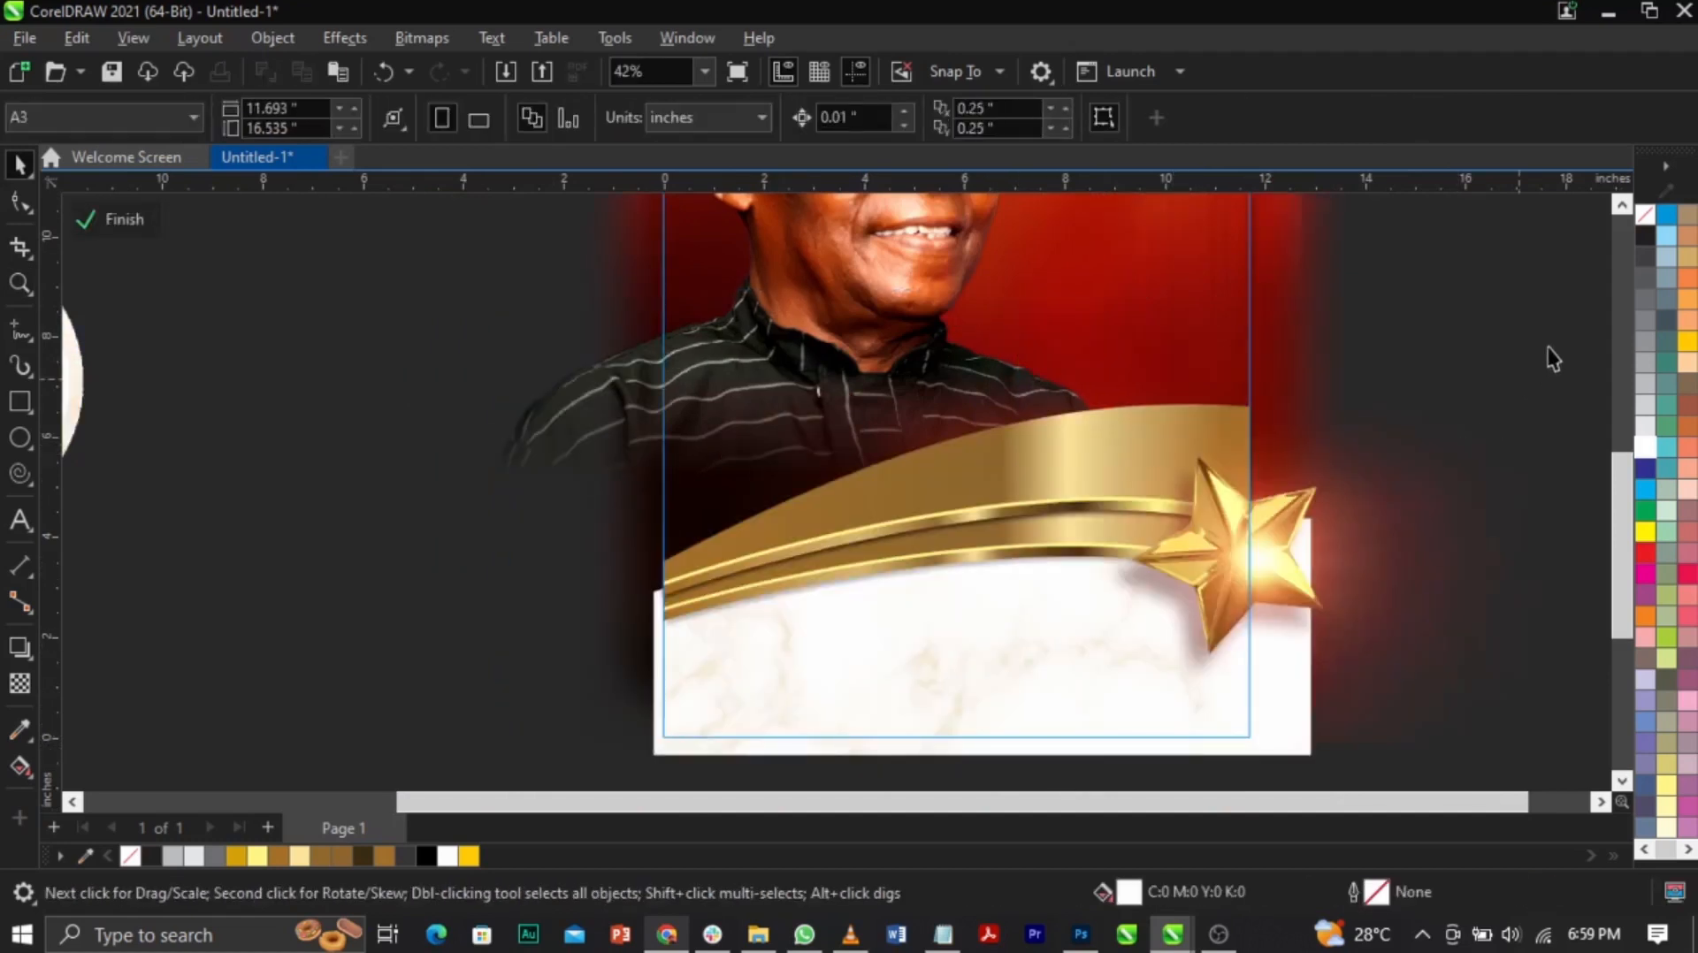
drag(1570, 331, 1015, 770)
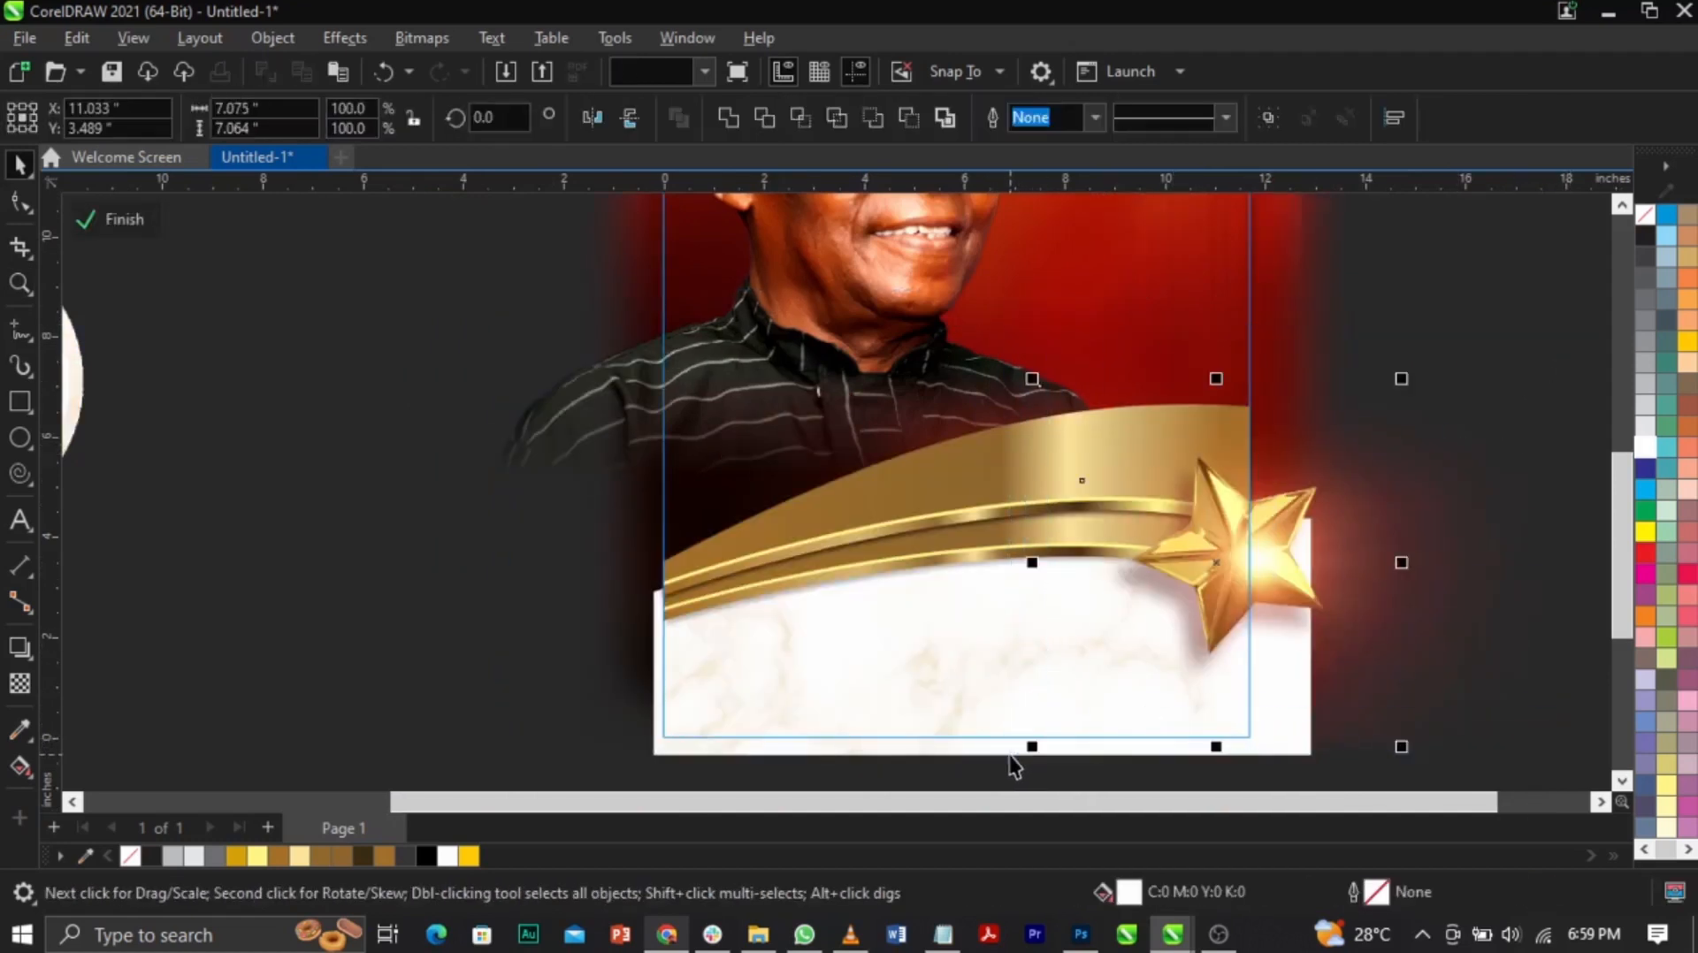
drag(1264, 587, 1195, 573)
key(ctrl+z)
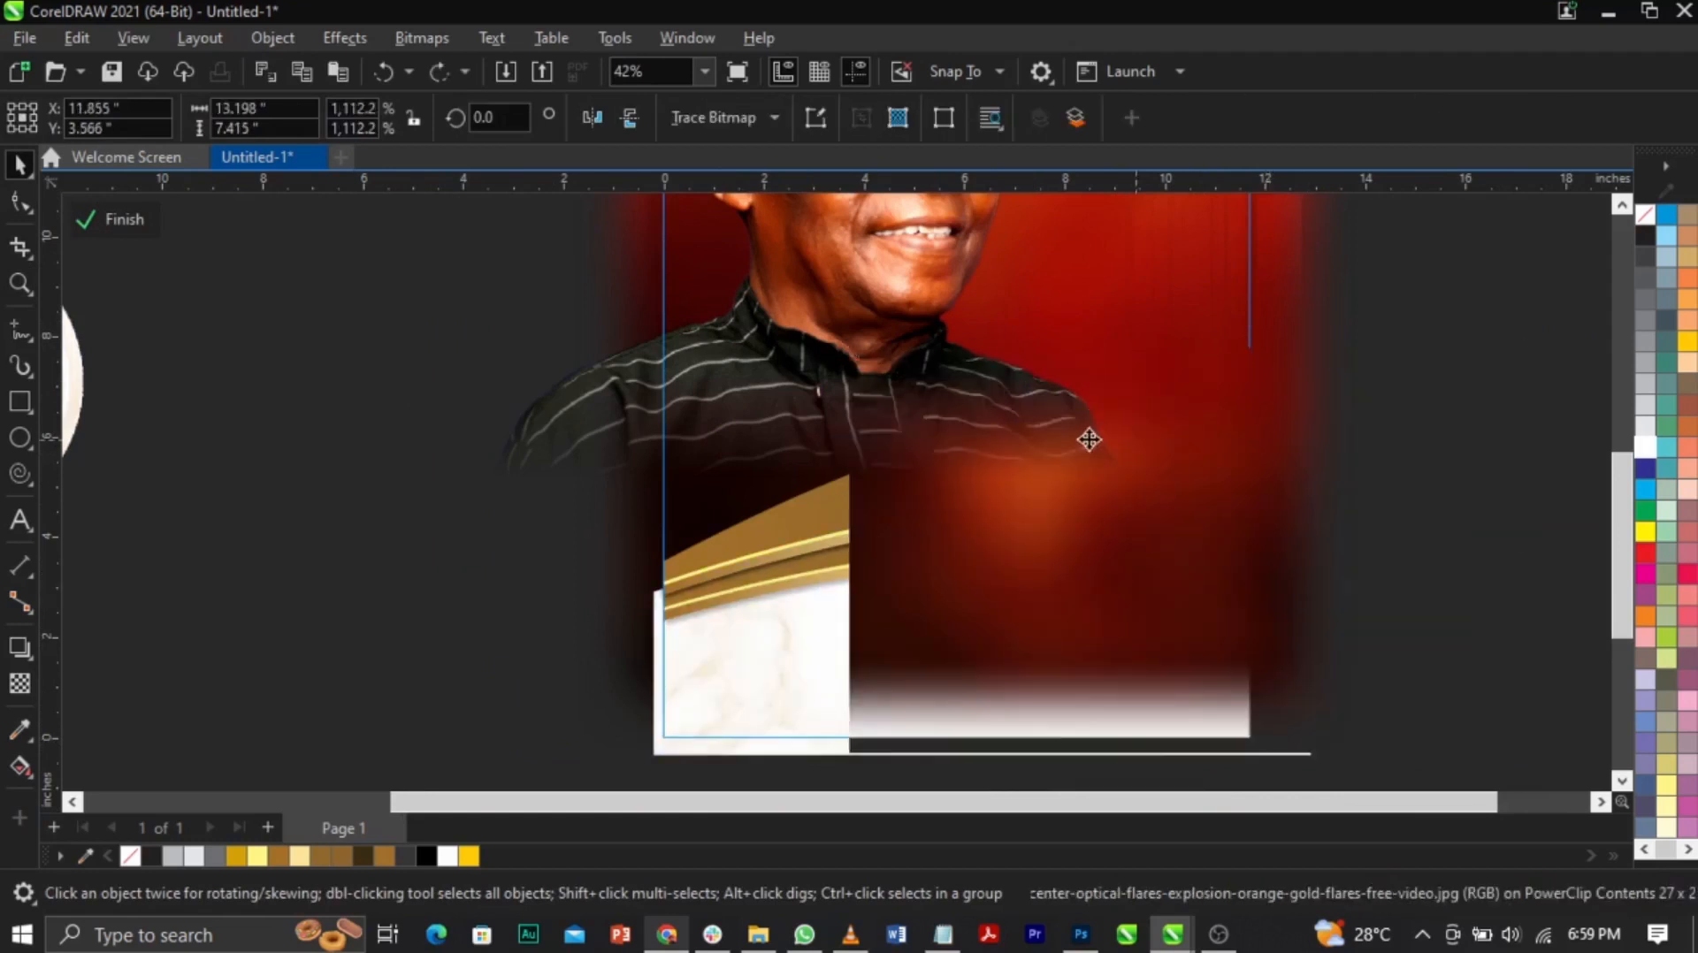
drag(1026, 367, 1375, 732)
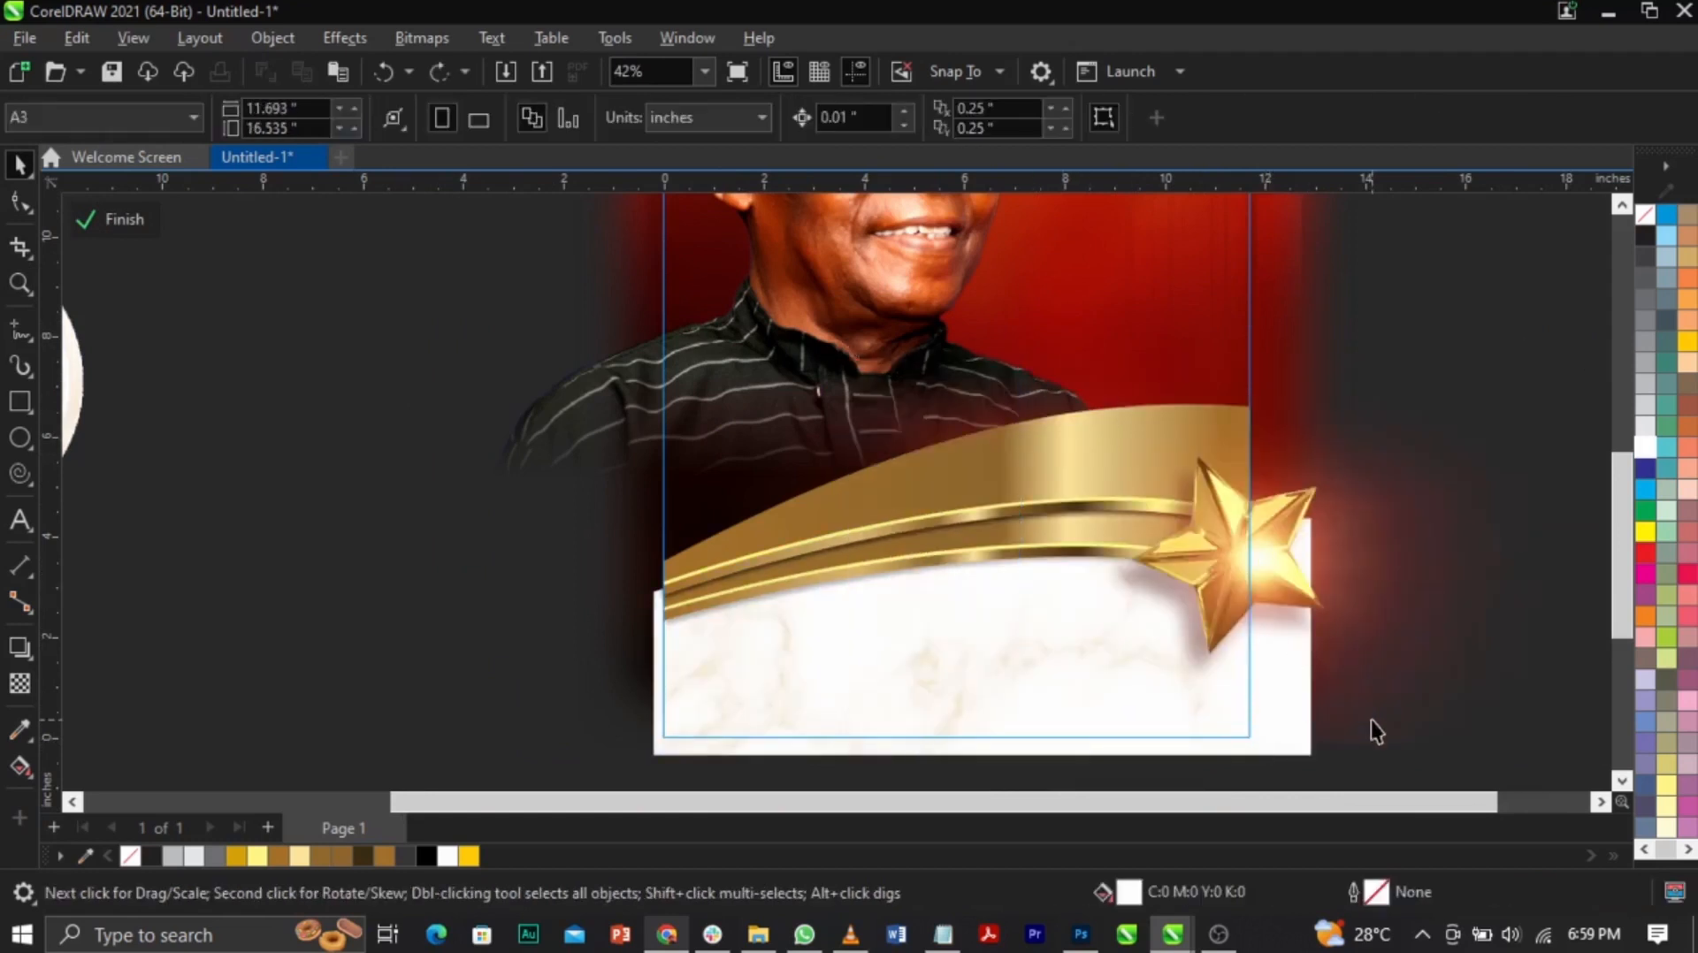
Step: Copy the ribbon, star and flare together and finish editing the PowerClip
click(1249, 587)
key(z)
scroll(1121, 526, down, 1)
key(space)
drag(1503, 387, 738, 763)
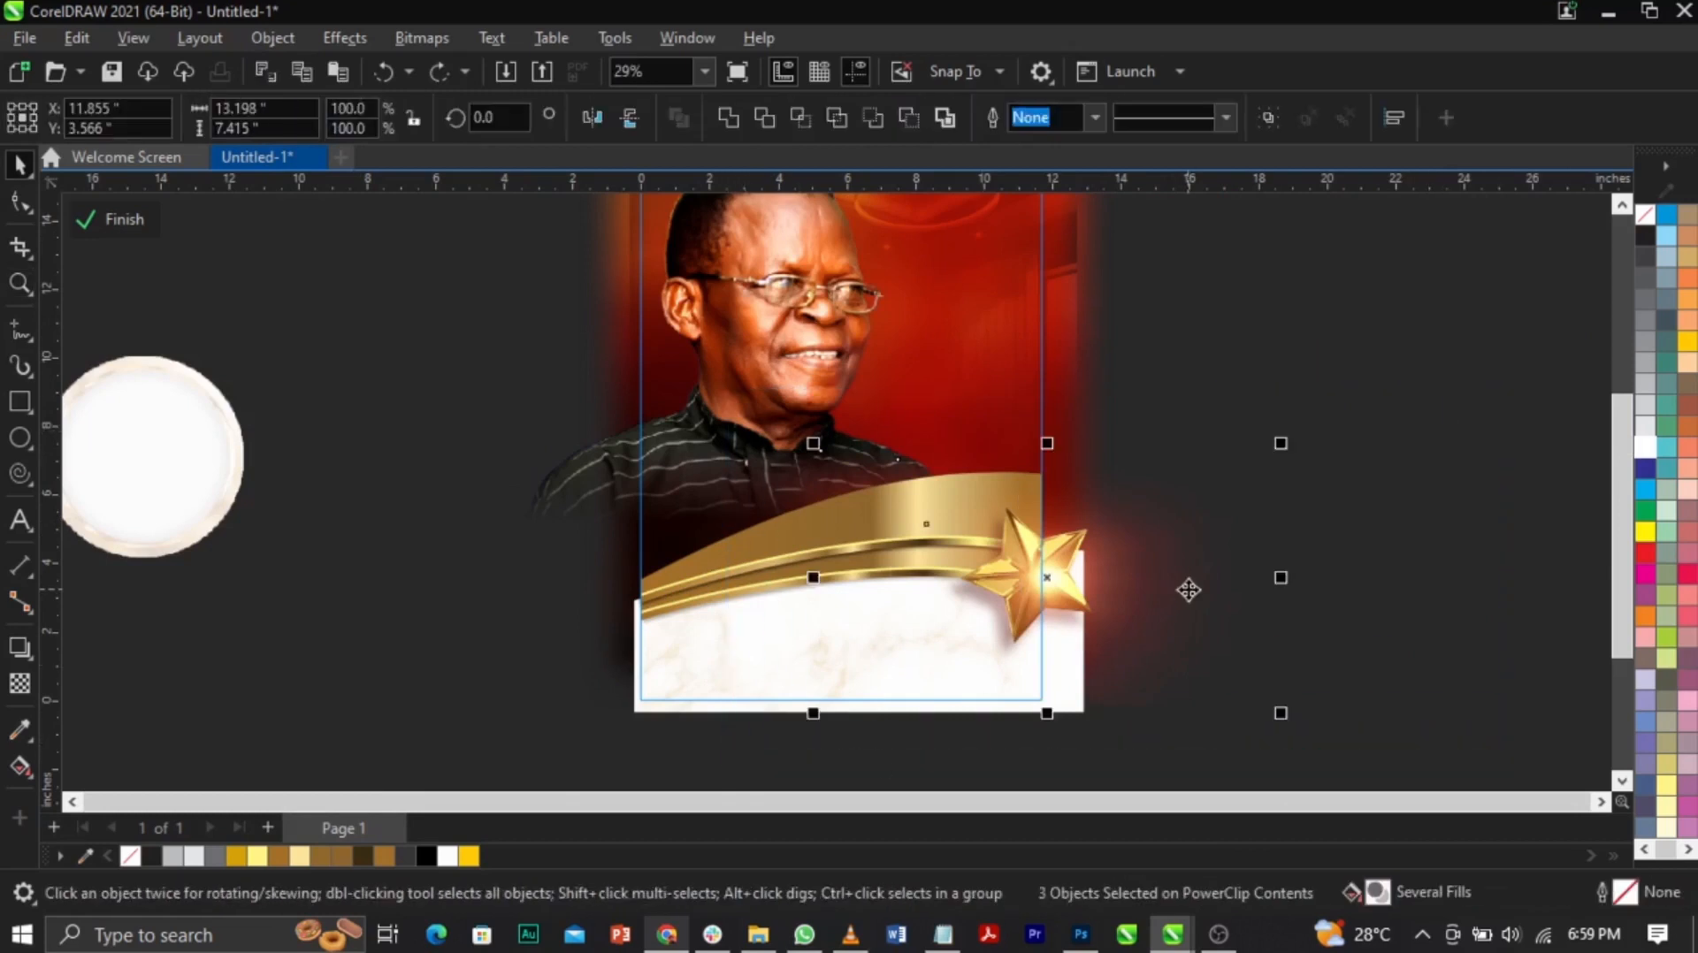
ctrl+click(1386, 579)
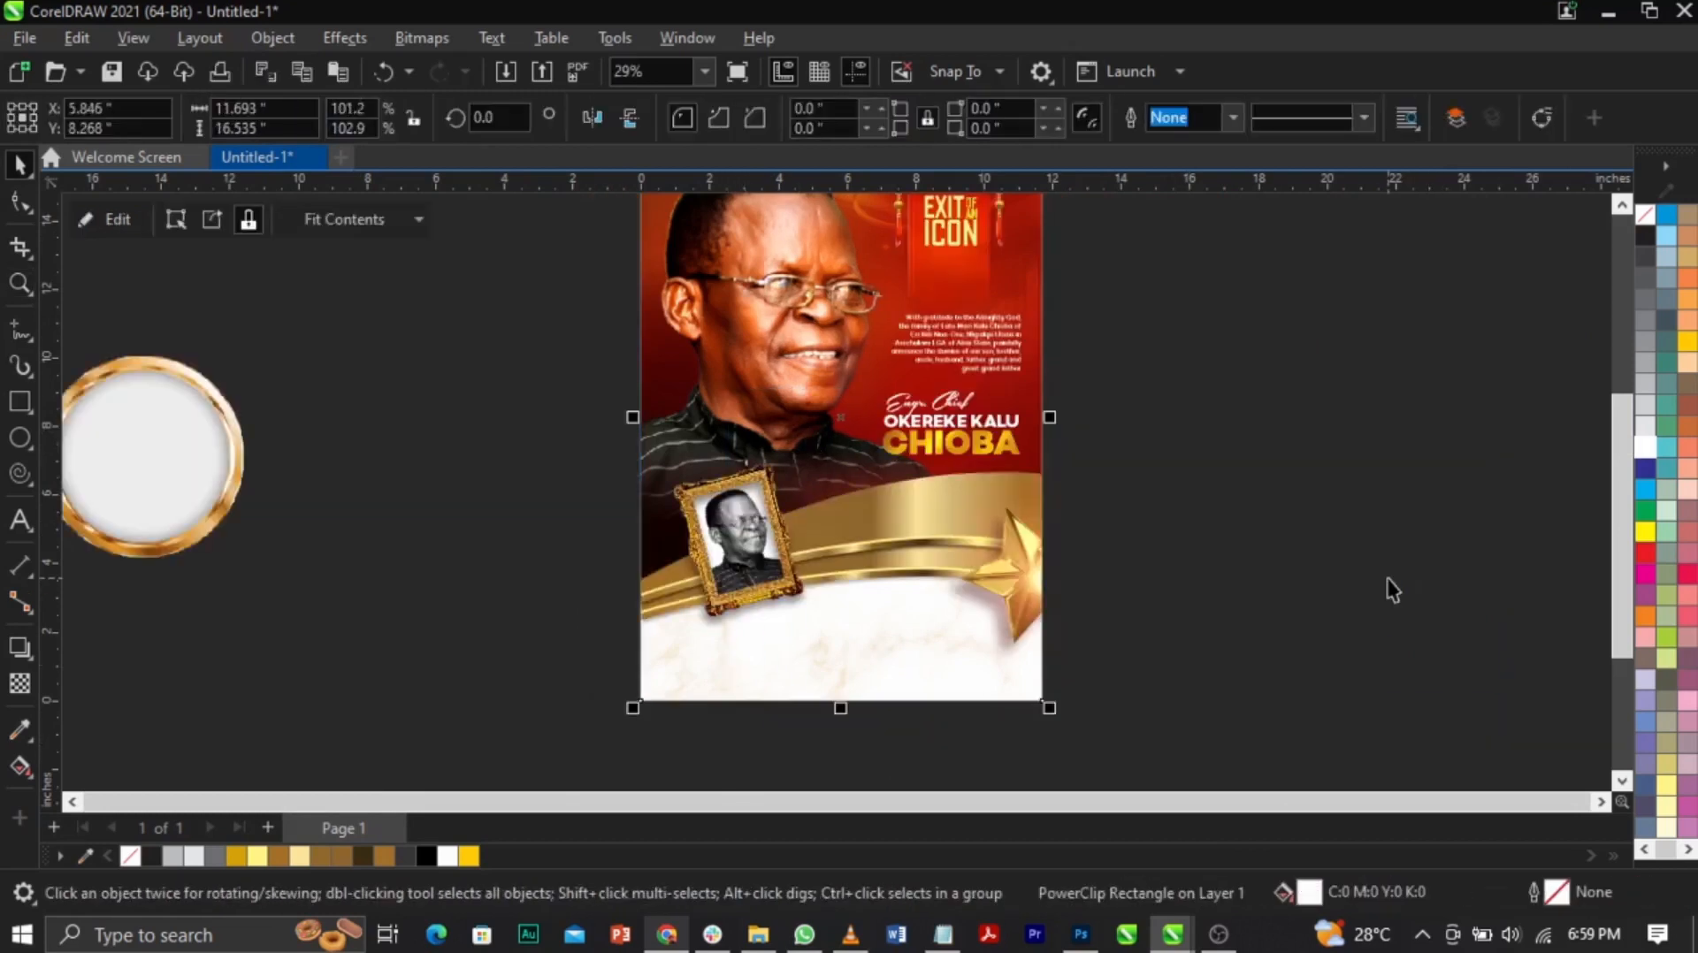
Step: Paste the ribbon, star and flare as a group, scale it to 27.7%, and place it at the frame's lower corner
key(ctrl+v)
key(ctrl+g)
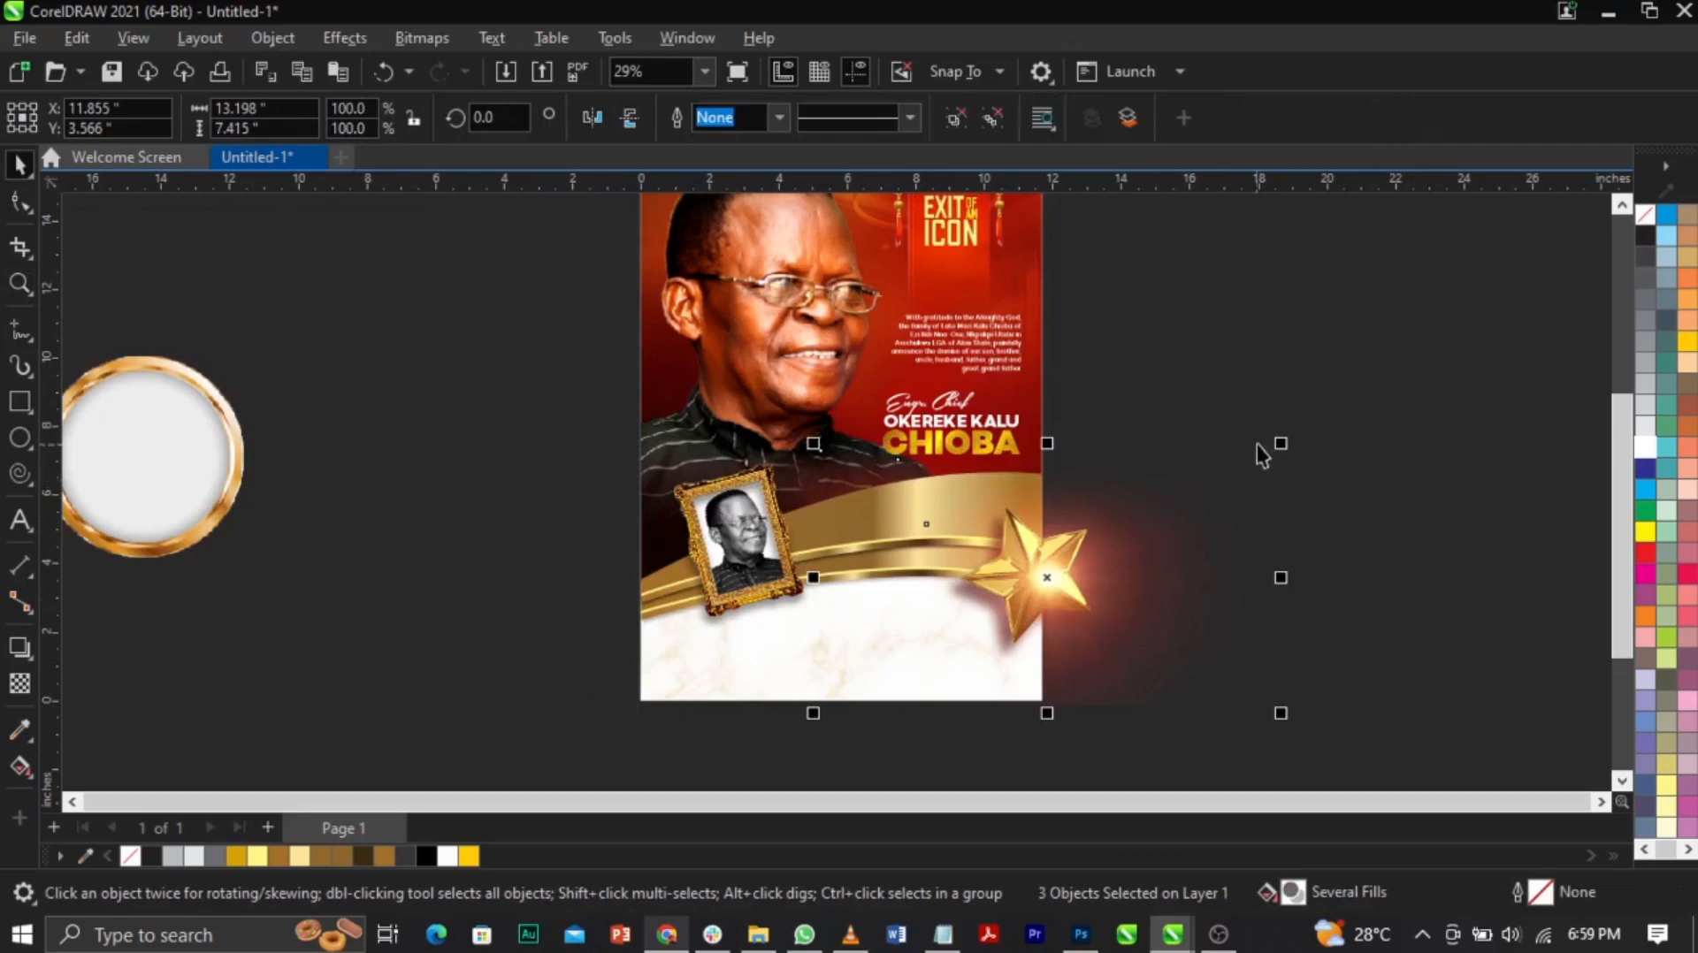
drag(1281, 445, 1271, 546)
drag(1057, 583, 703, 560)
key(z)
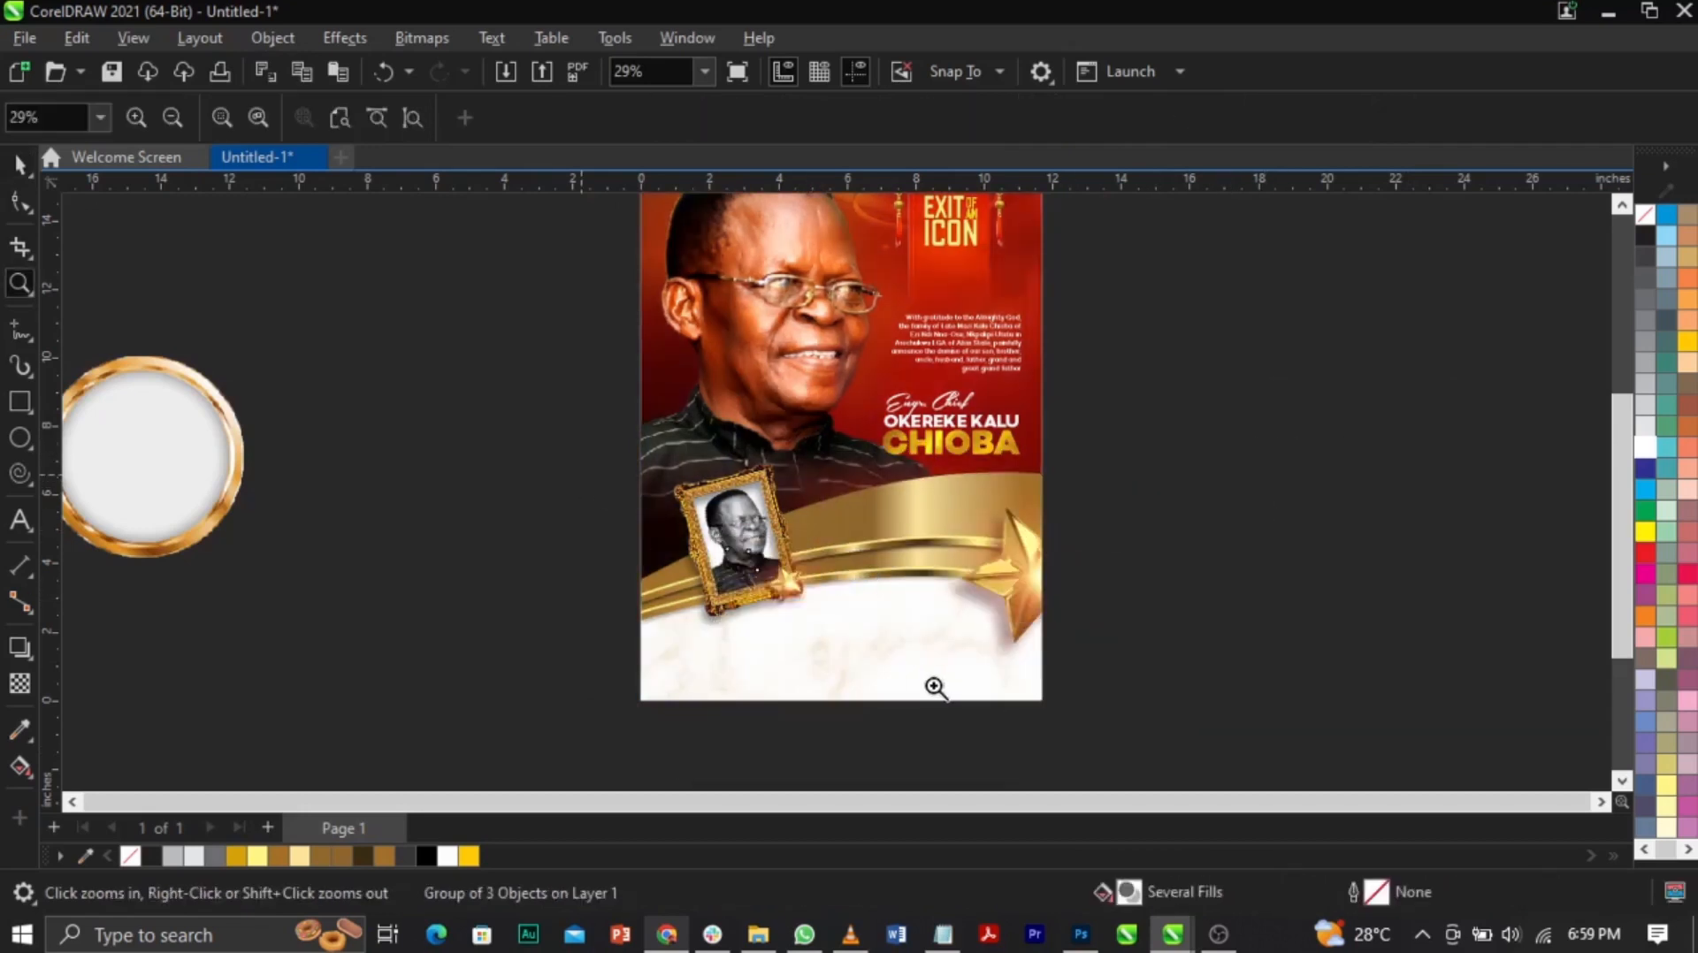
click(974, 624)
key(space)
drag(894, 610, 973, 560)
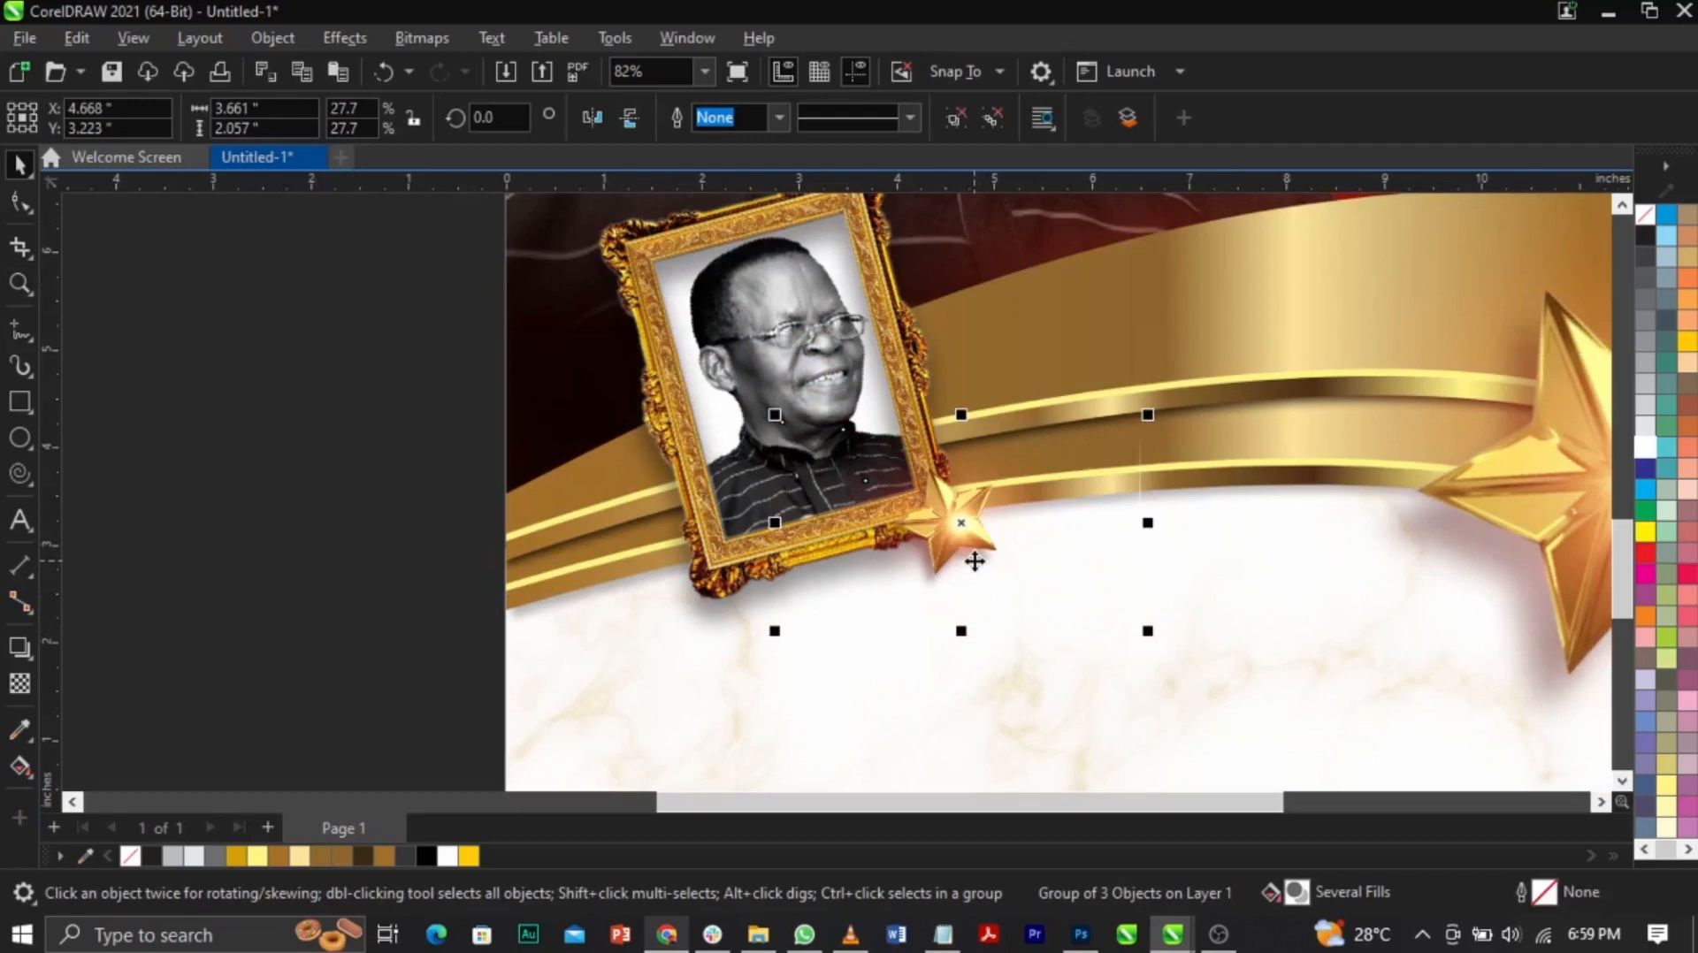
key(z)
right_click(973, 563)
key(space)
click(512, 449)
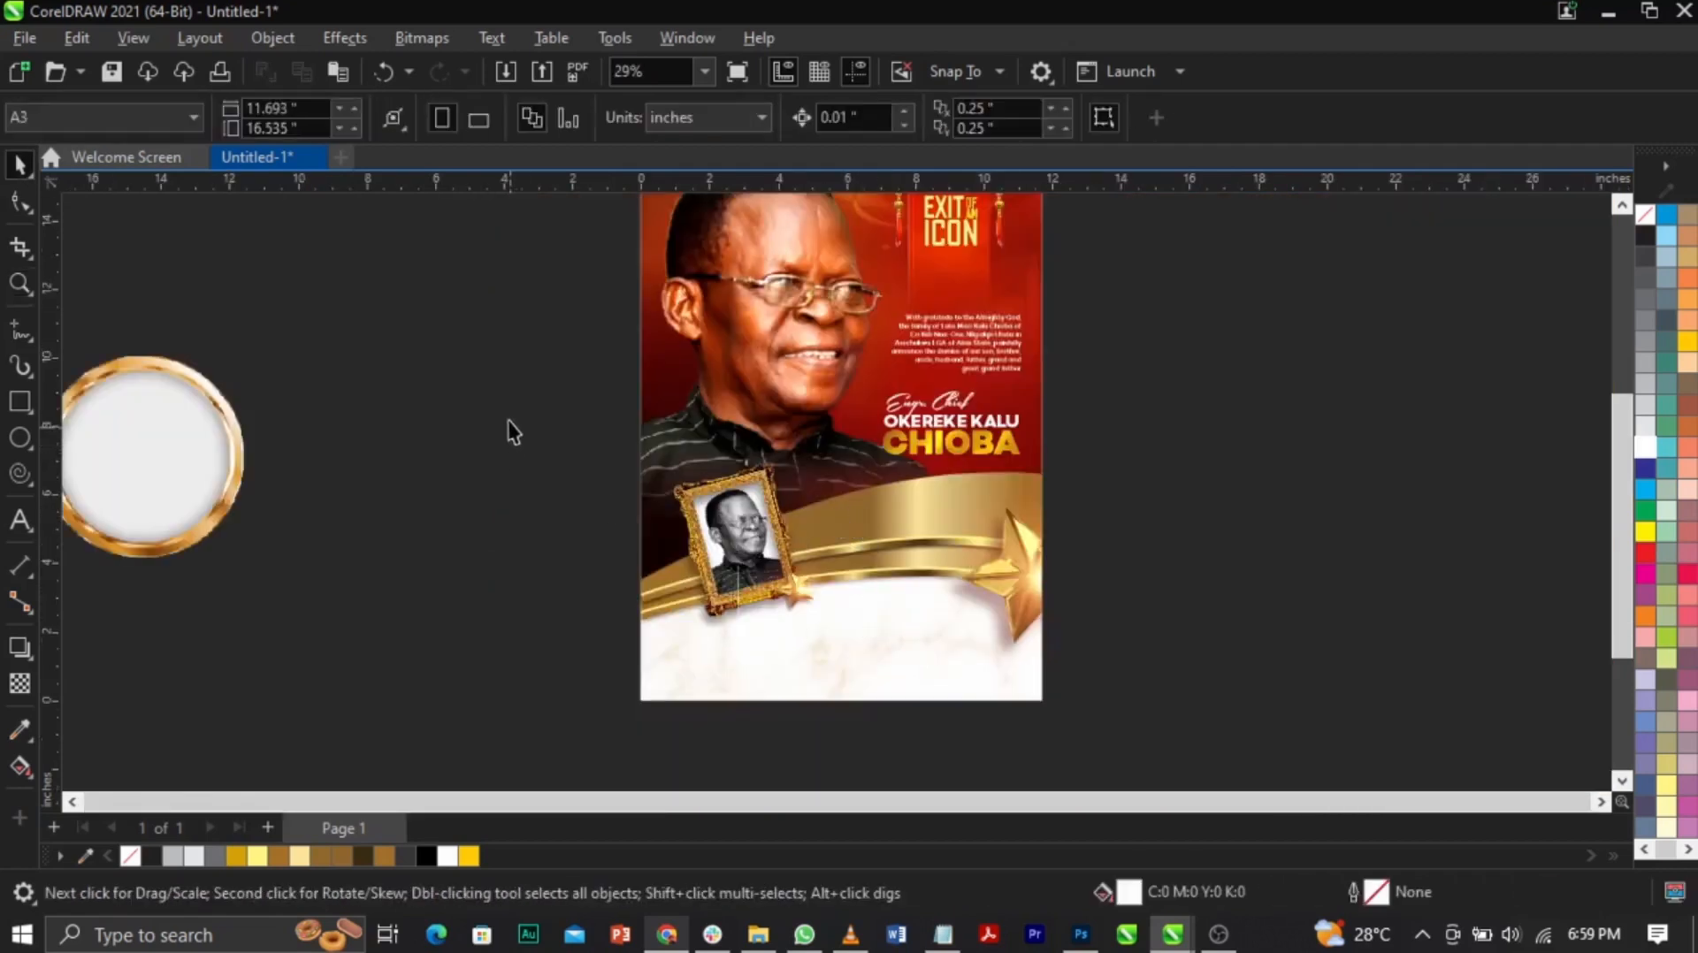
Step: PowerClip the framed portrait and small star inside the poster rectangle
drag(503, 382, 888, 719)
drag(773, 588, 682, 586)
key(ctrl+z)
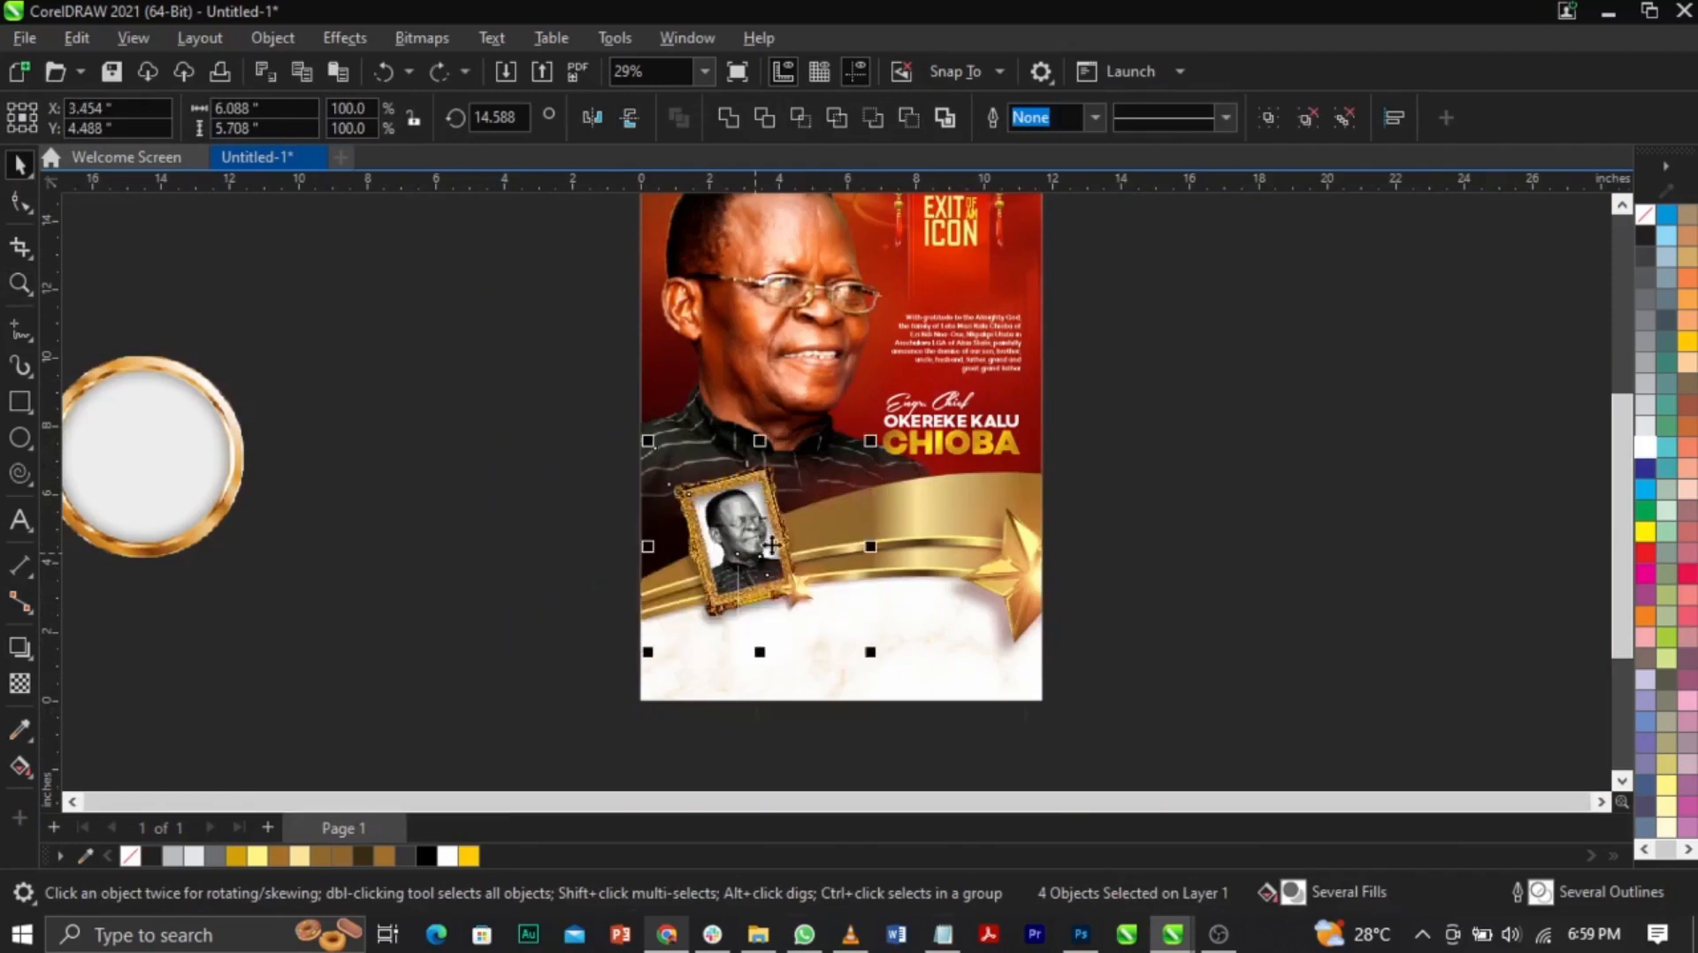
right_click(756, 552)
click(856, 581)
click(1008, 531)
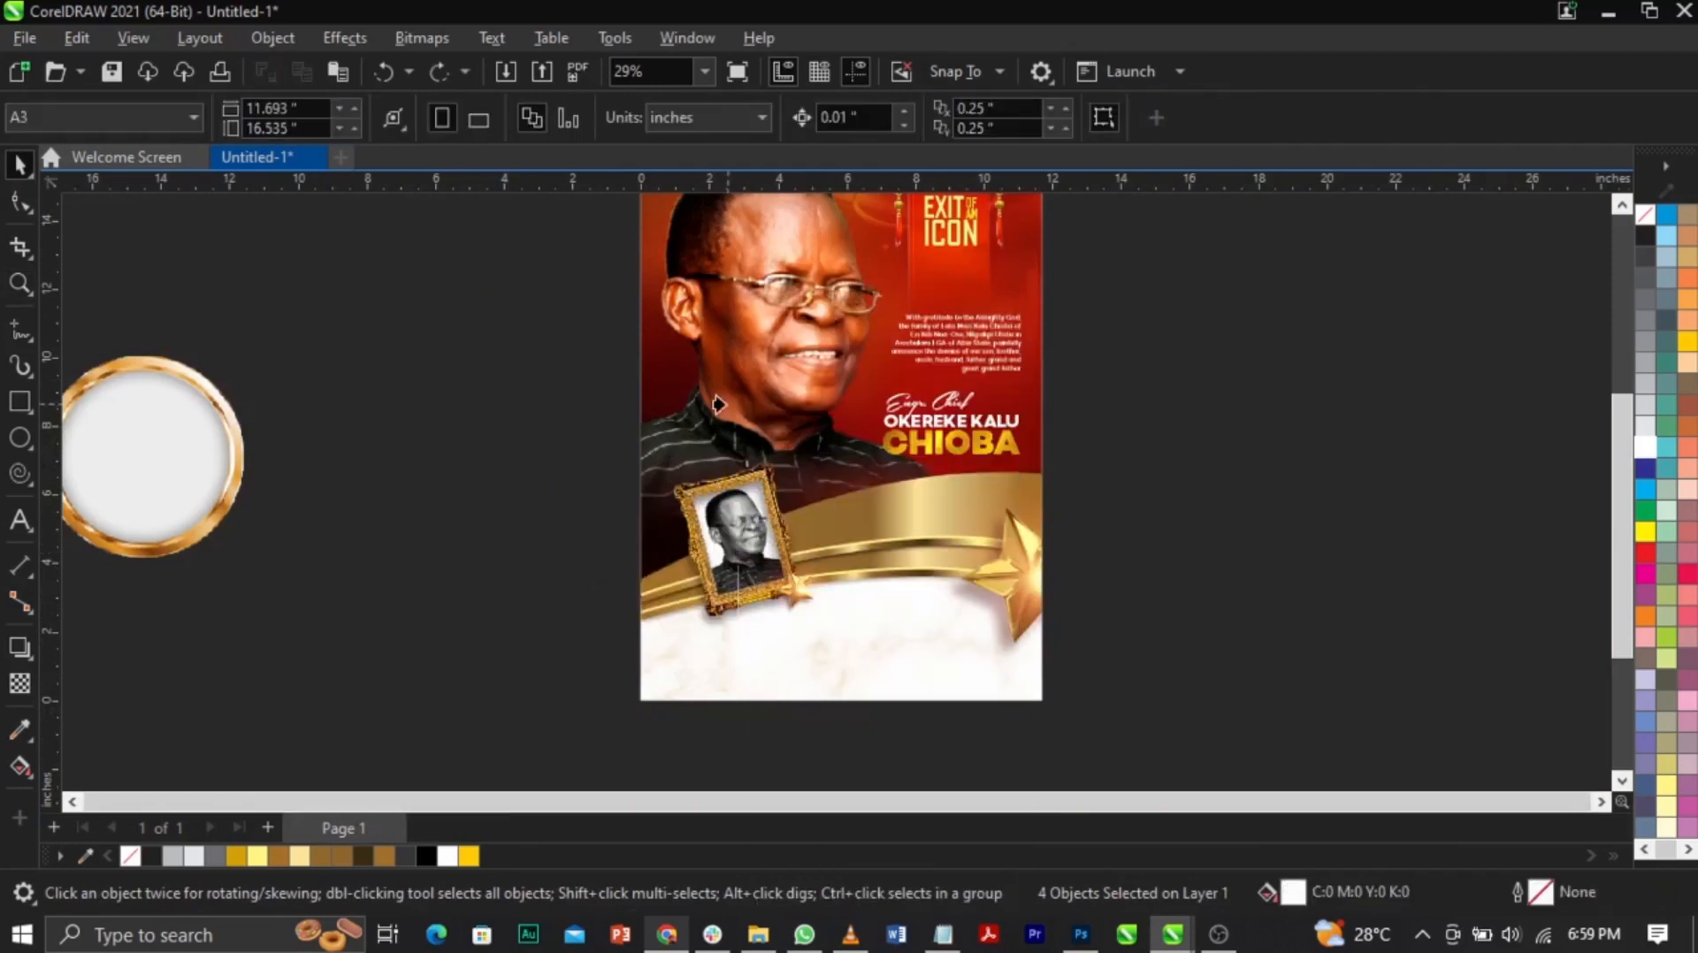
click(1156, 483)
click(820, 564)
drag(796, 554, 1176, 580)
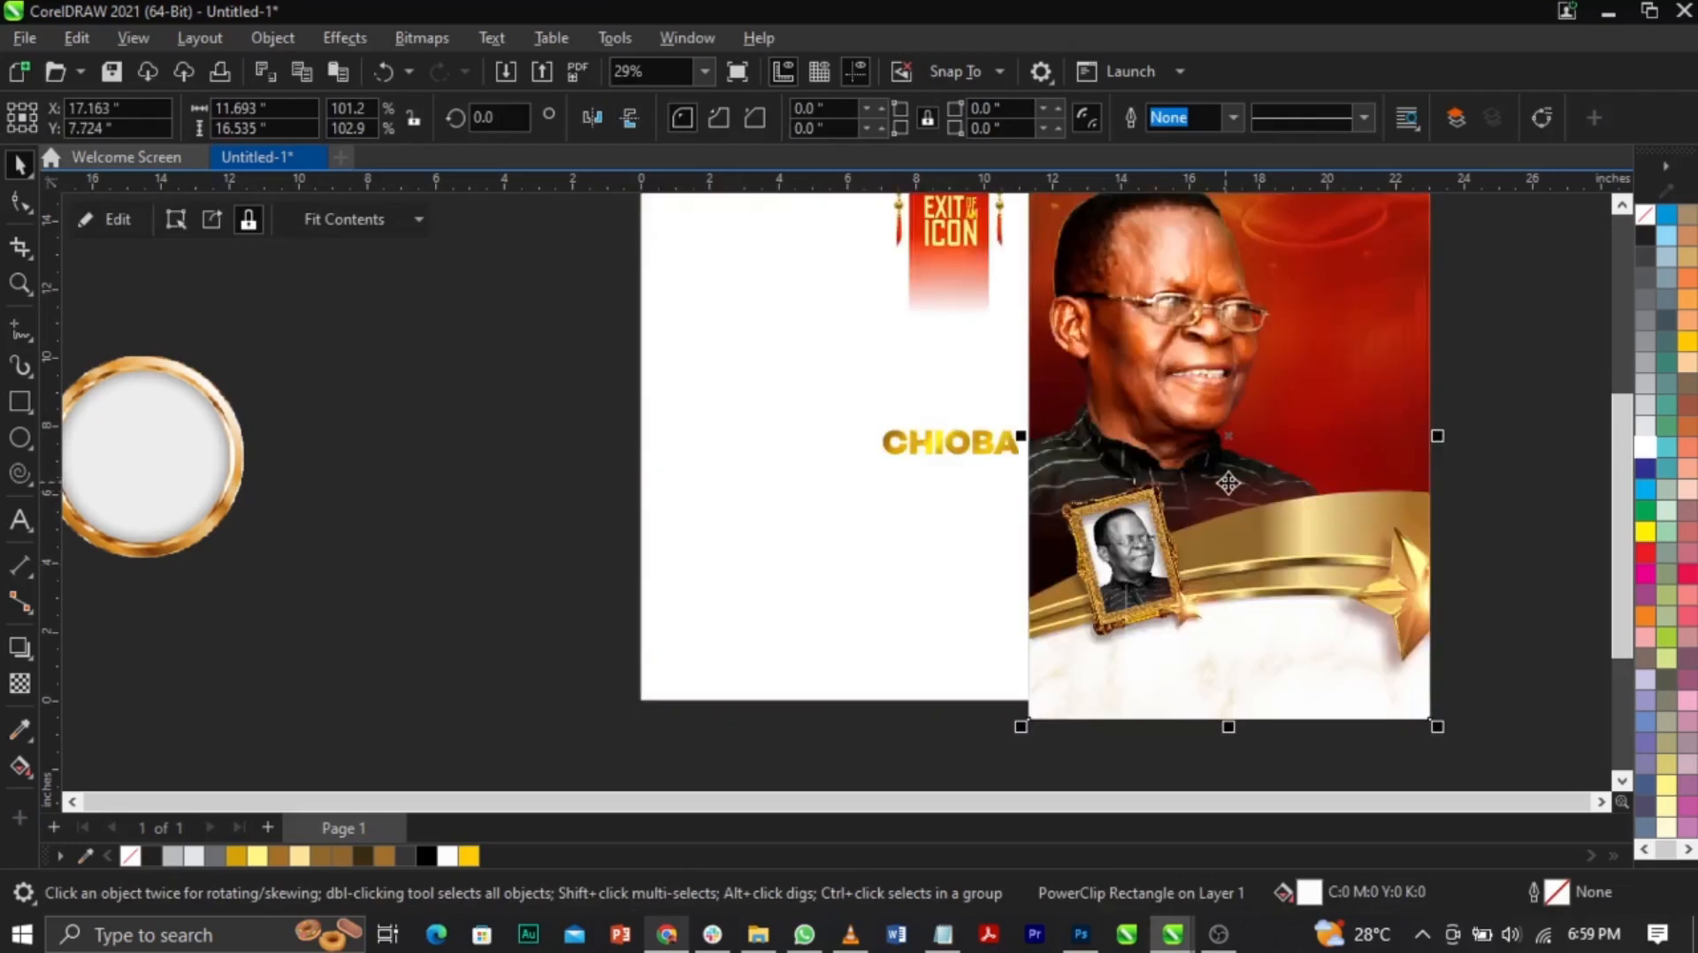
key(ctrl+z)
key(Escape)
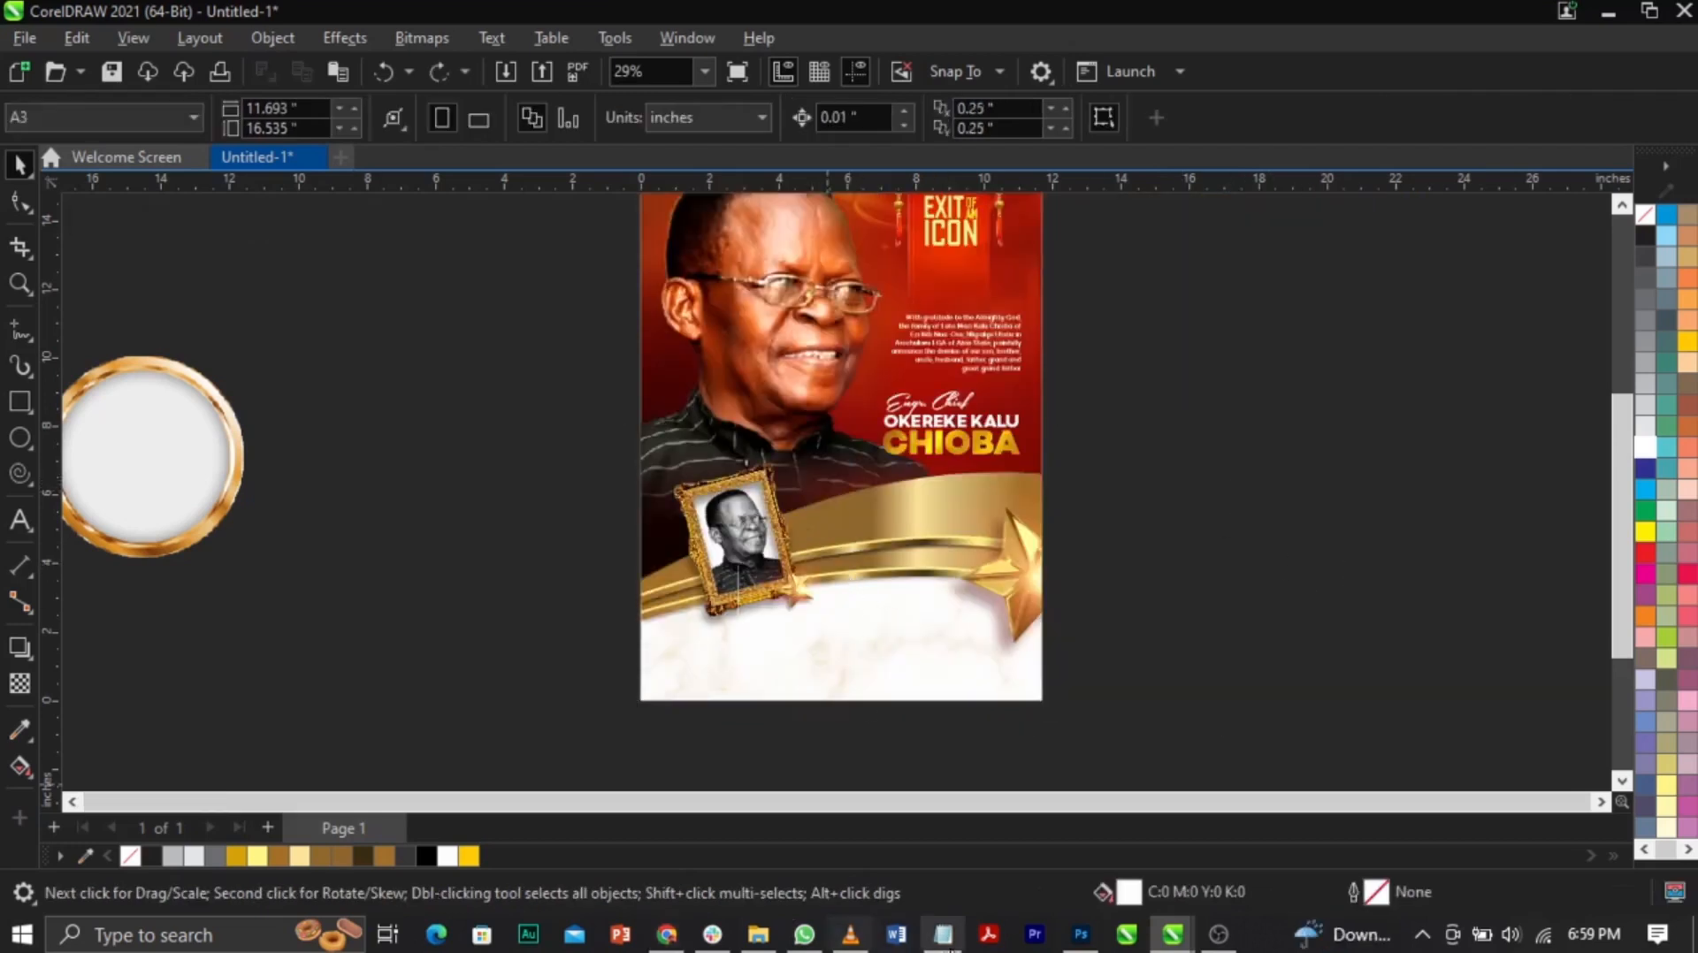
Step: Check the Funeral Arrangements line in the text notes, then zoom in on the poster's lower part
click(943, 935)
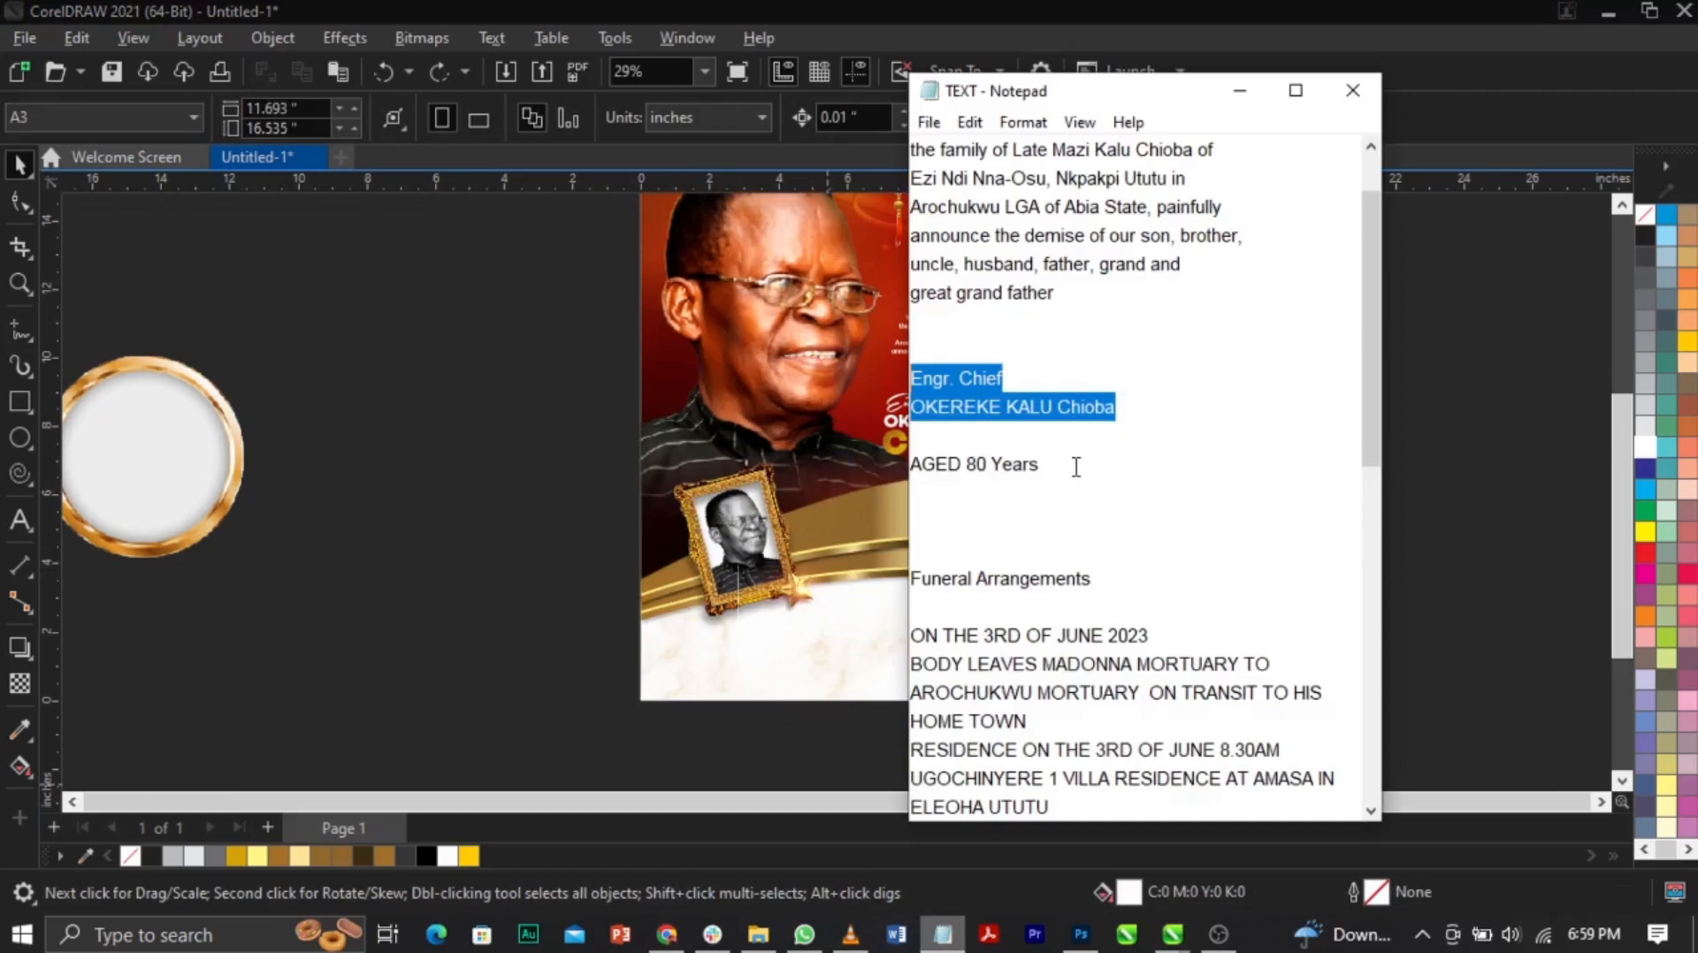
drag(914, 584, 1144, 583)
key(ctrl+c)
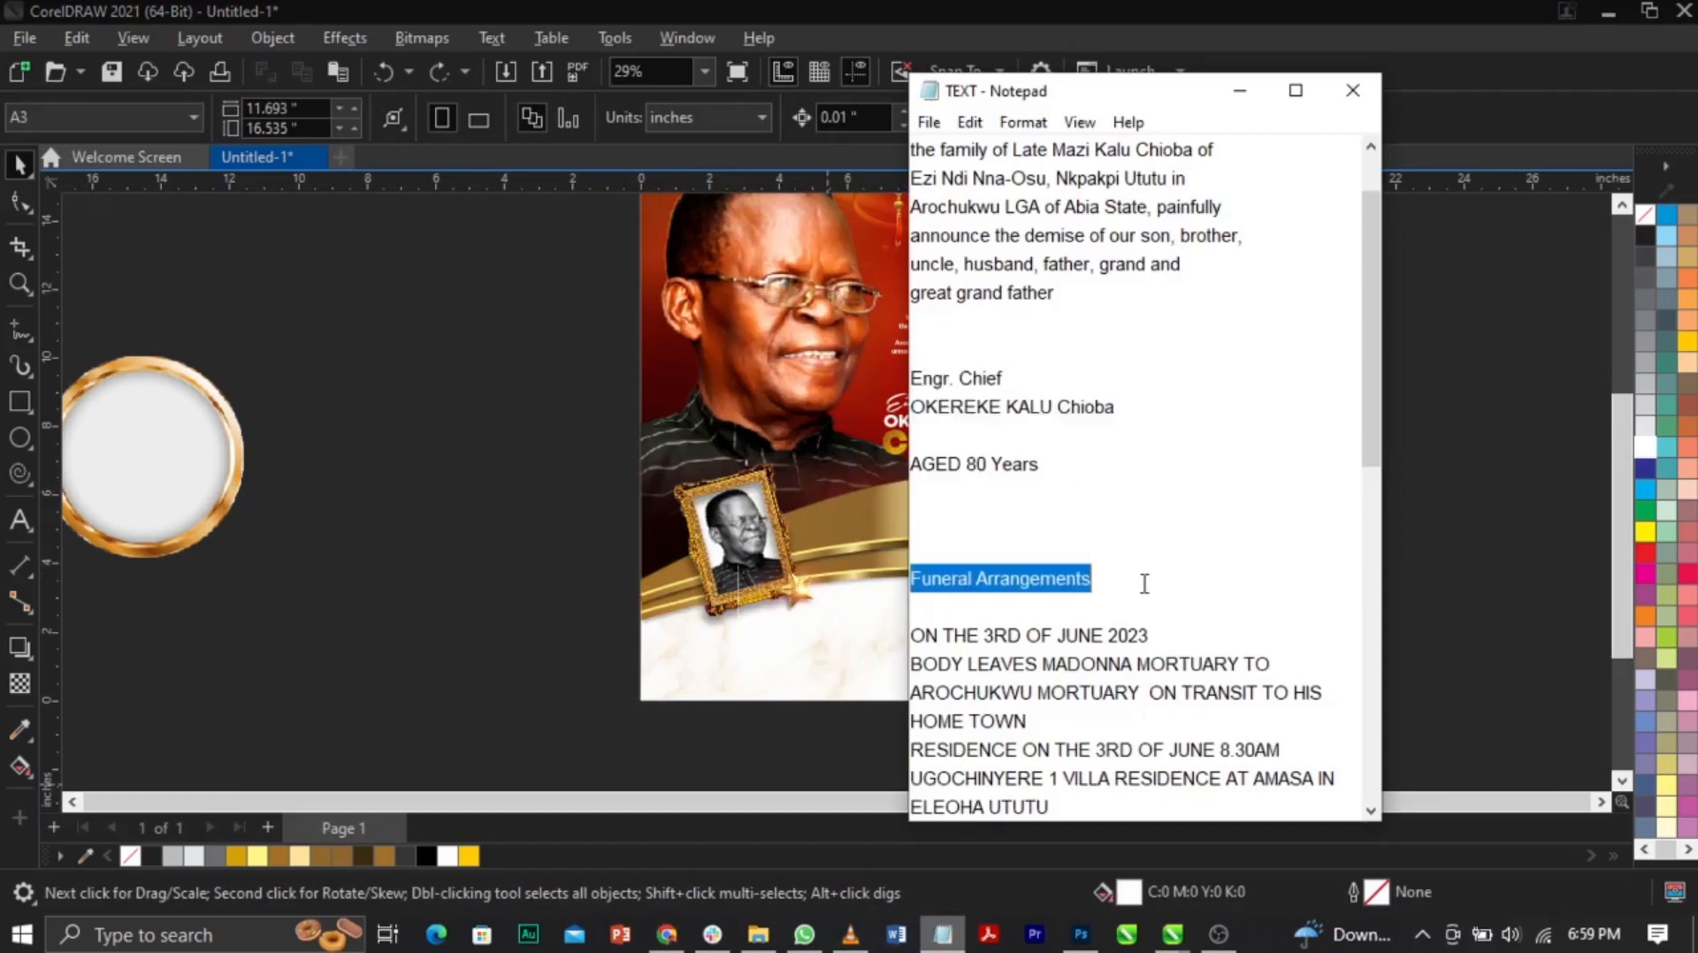
click(799, 654)
key(z)
drag(504, 398, 1045, 701)
Step: Paste the yellow heading 'Funeral Arrangements' as text on the marble area below the band
key(space)
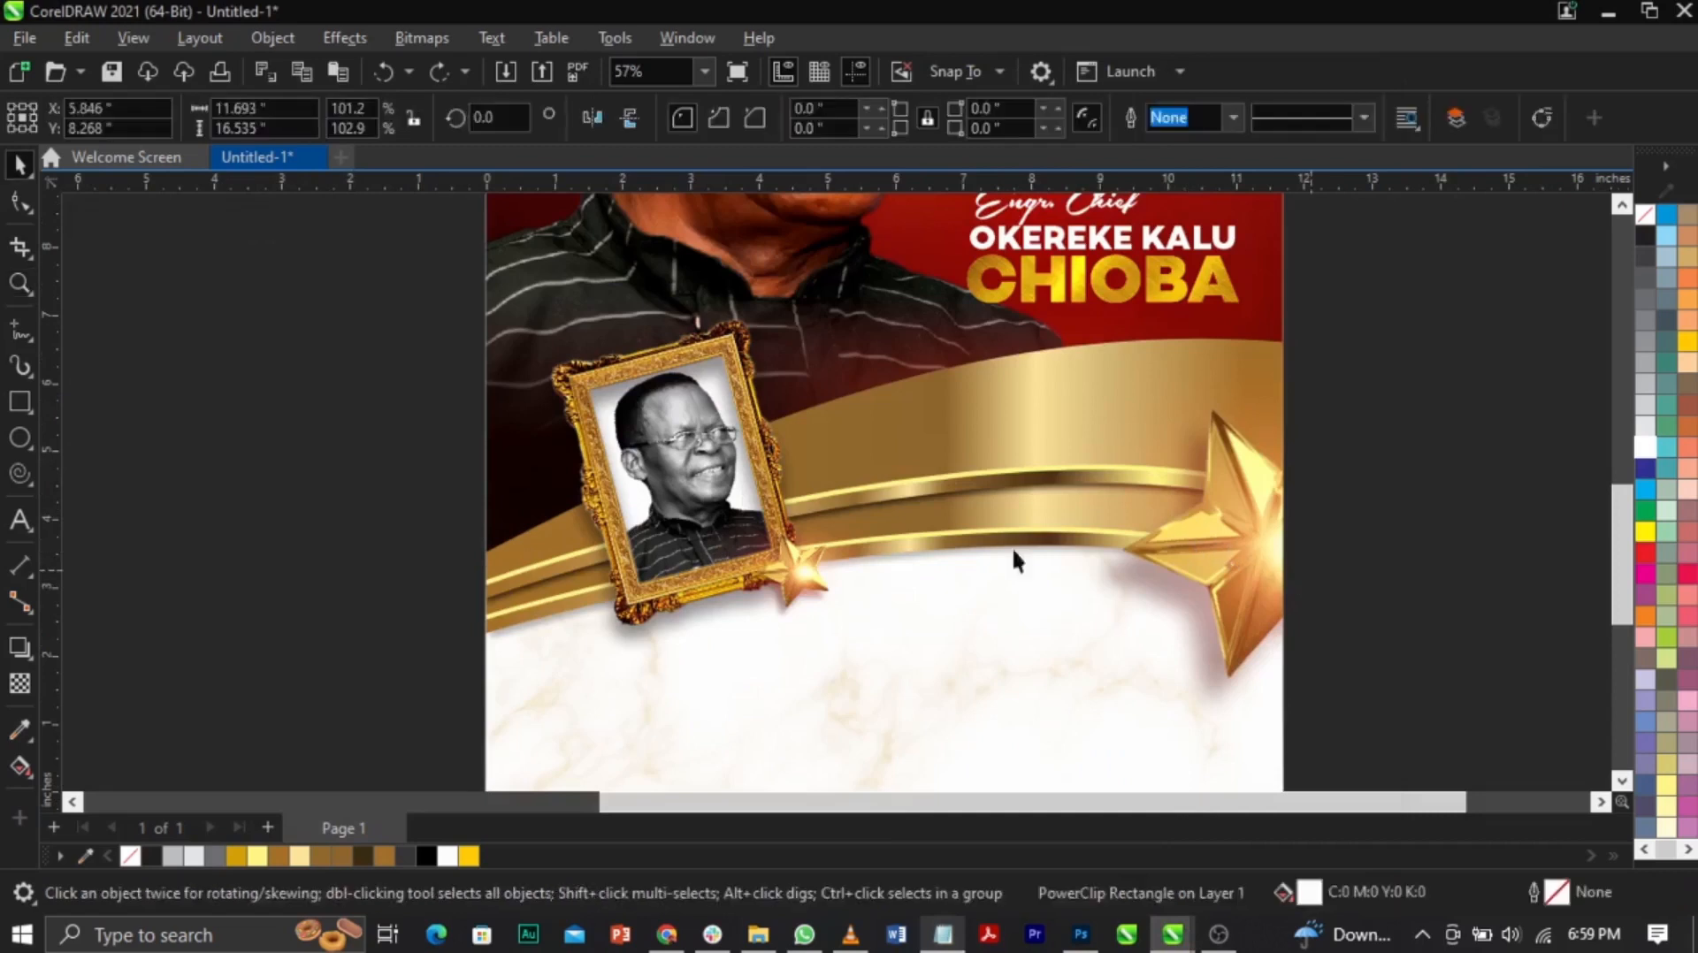
click(19, 520)
click(704, 698)
key(ctrl+v)
key(ctrl+space)
Step: Inside the poster's PowerClip, select all the band artwork and nudge it slightly upward
key(z)
right_click(873, 624)
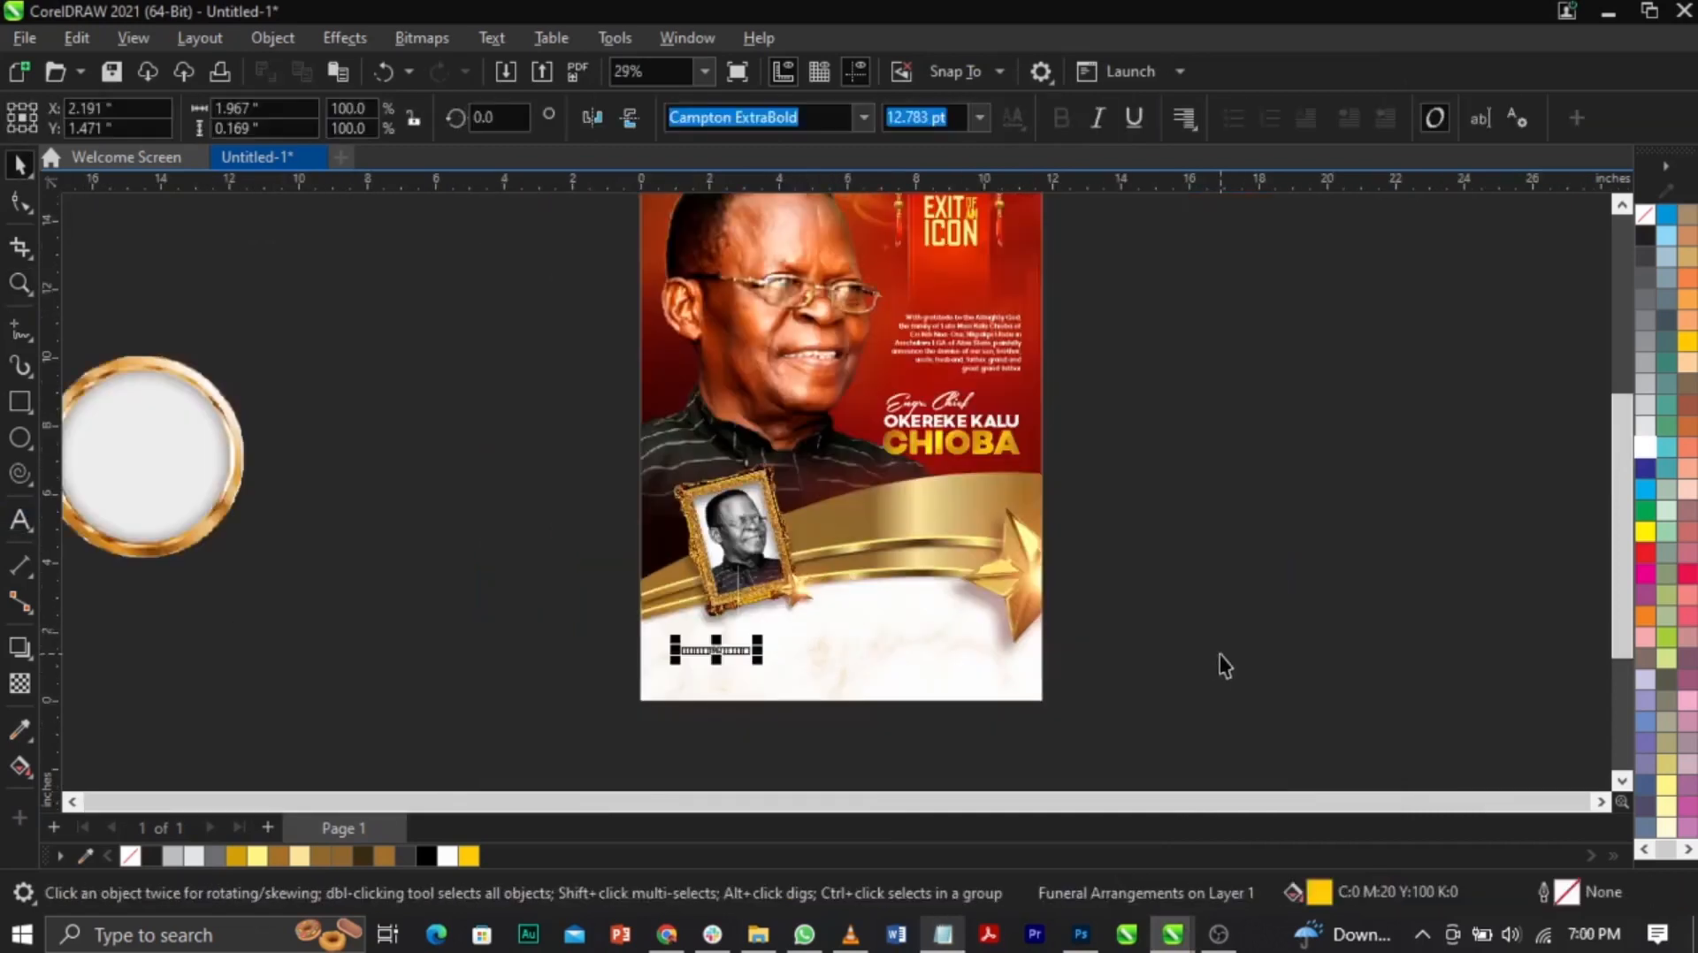
drag(583, 522, 1122, 720)
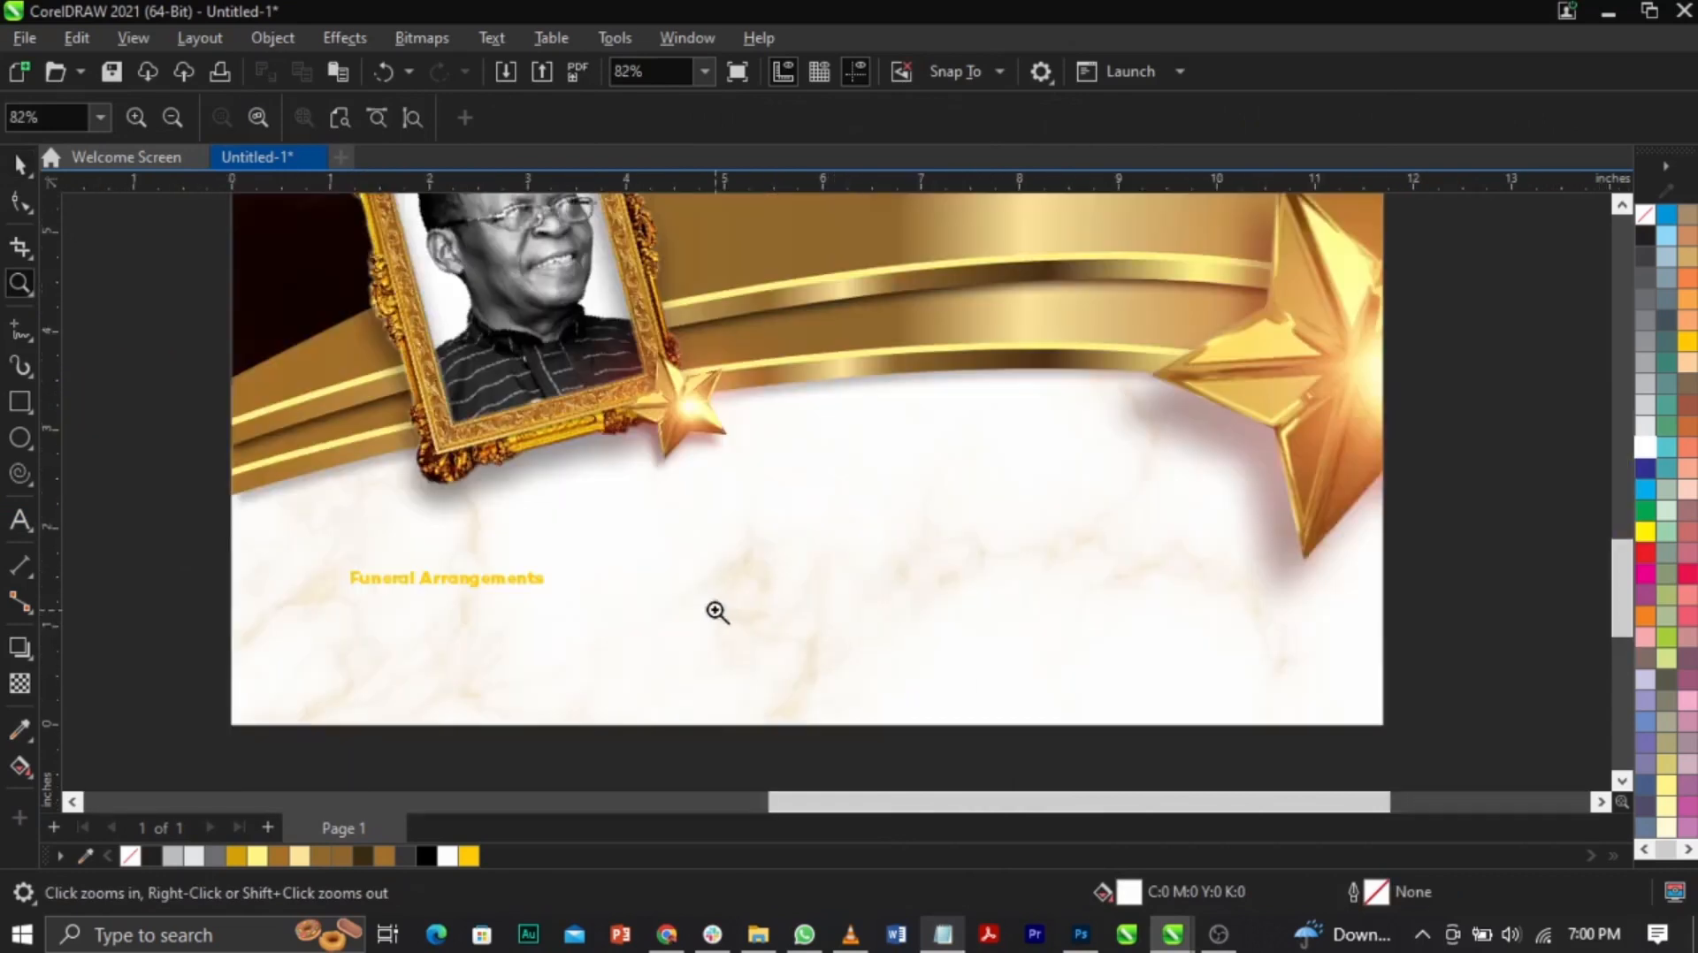
right_click(860, 606)
key(space)
double_click(690, 369)
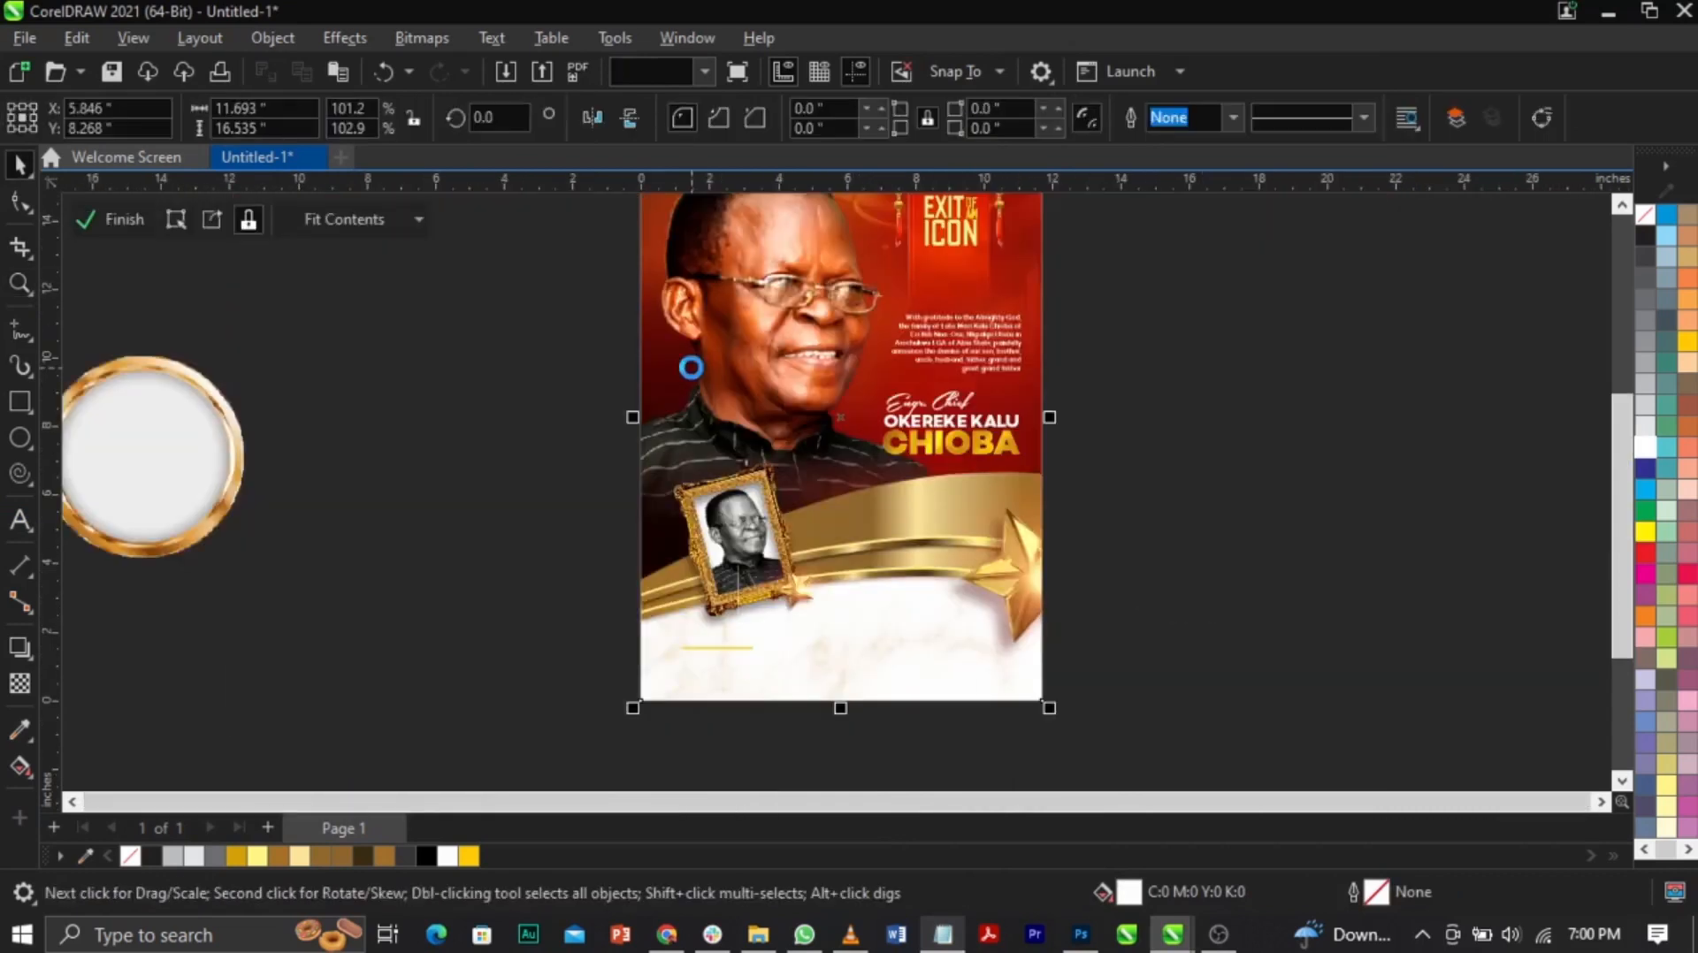
drag(402, 299, 1266, 792)
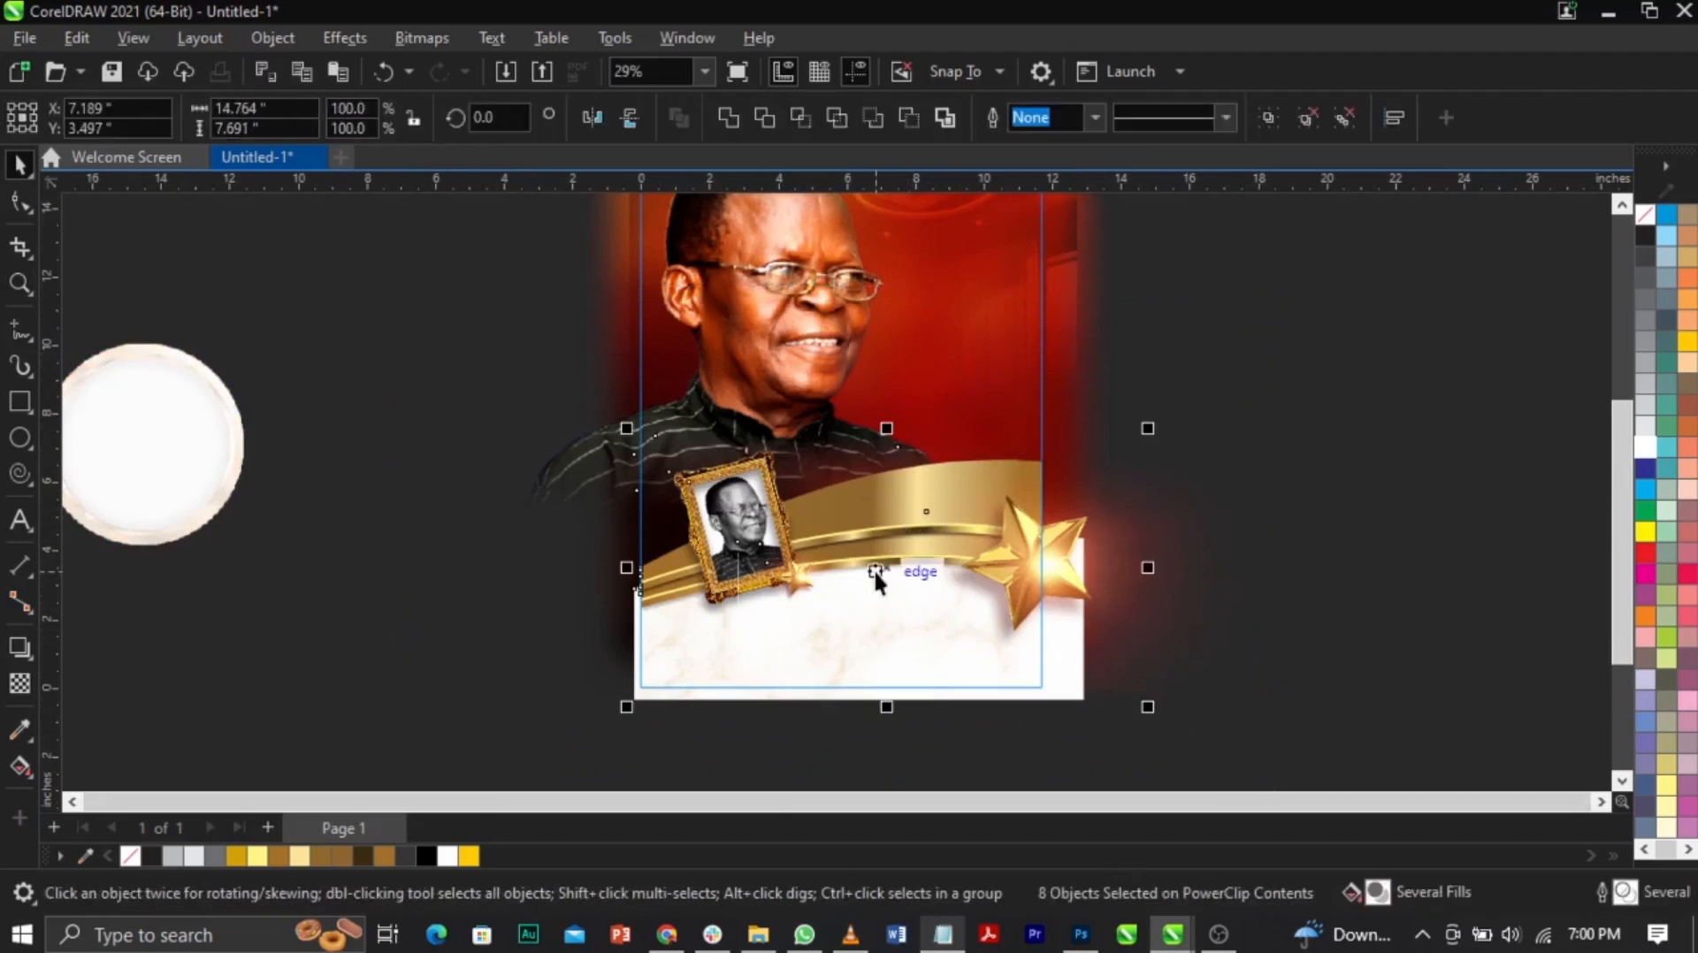
drag(884, 557, 887, 538)
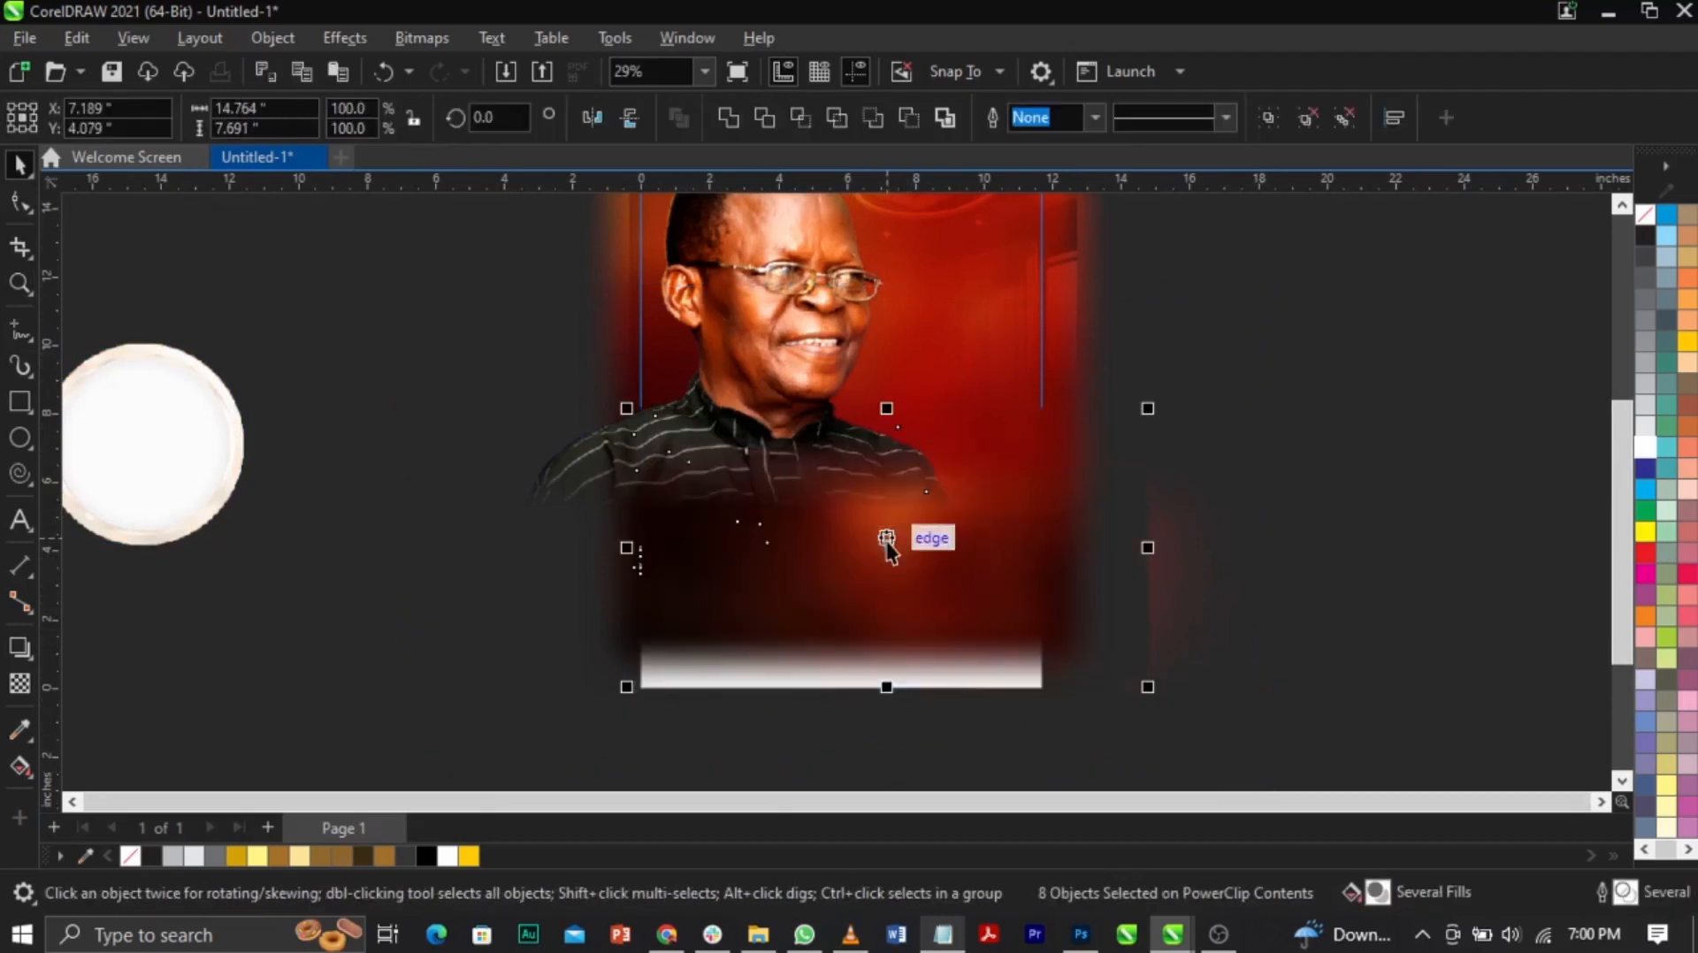
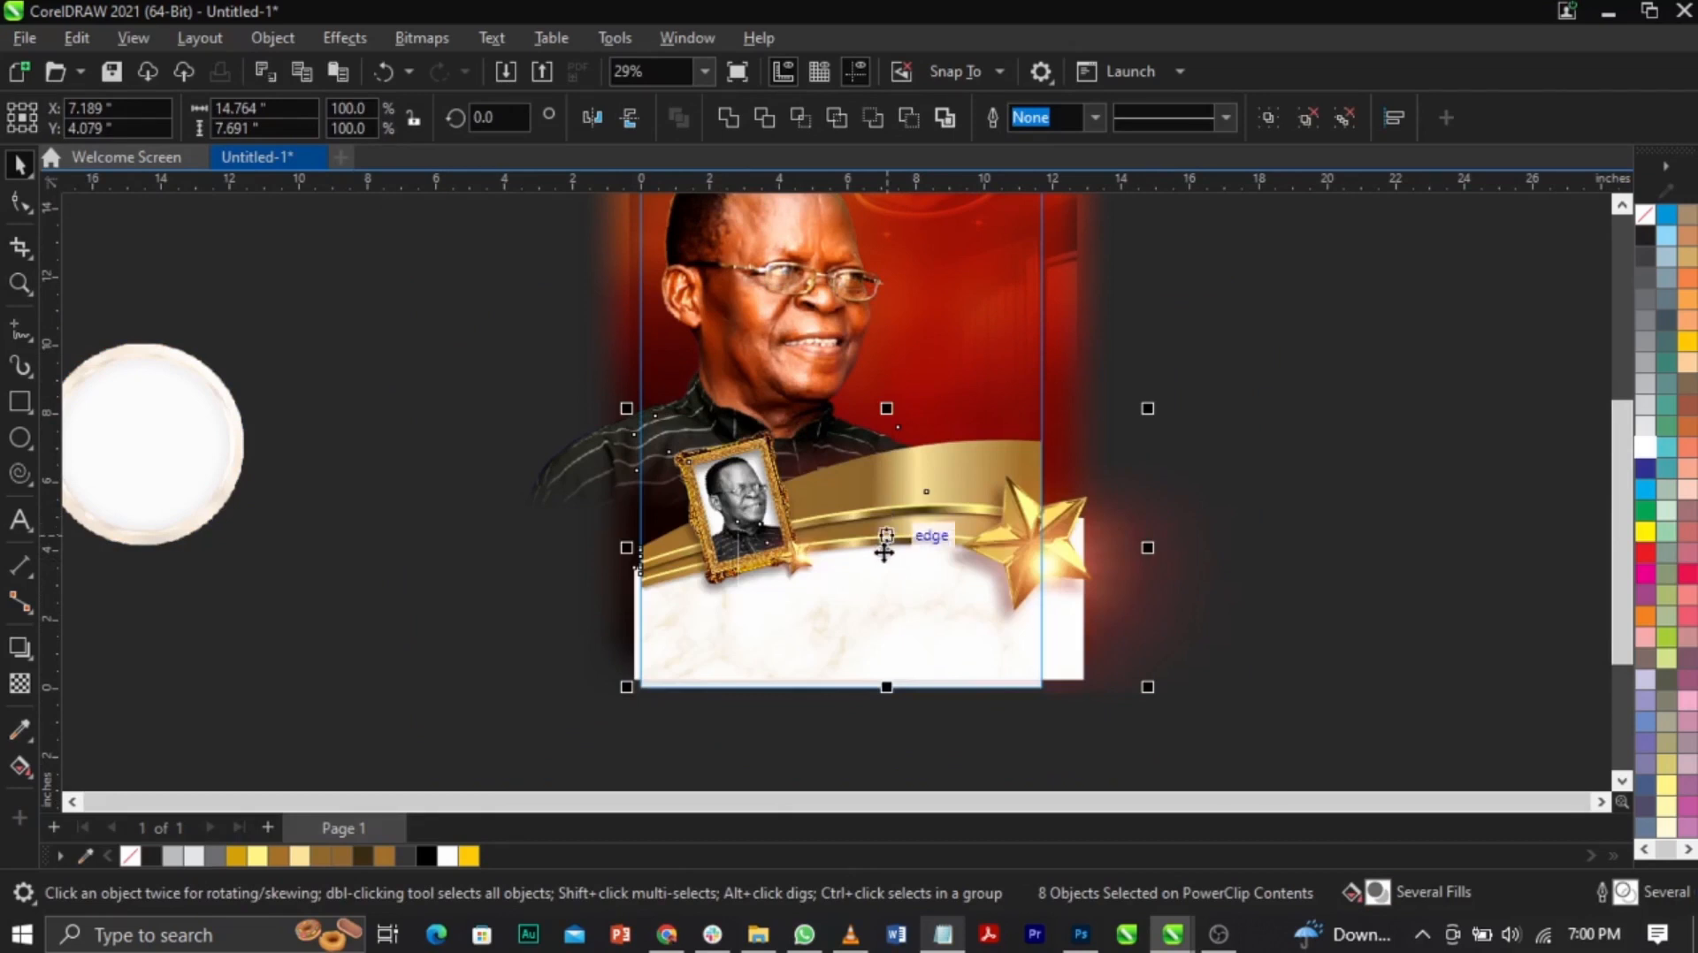
Step: Drag the white marble panel's bottom nodes down to reach the page bottom
click(826, 613)
click(824, 614)
click(761, 656)
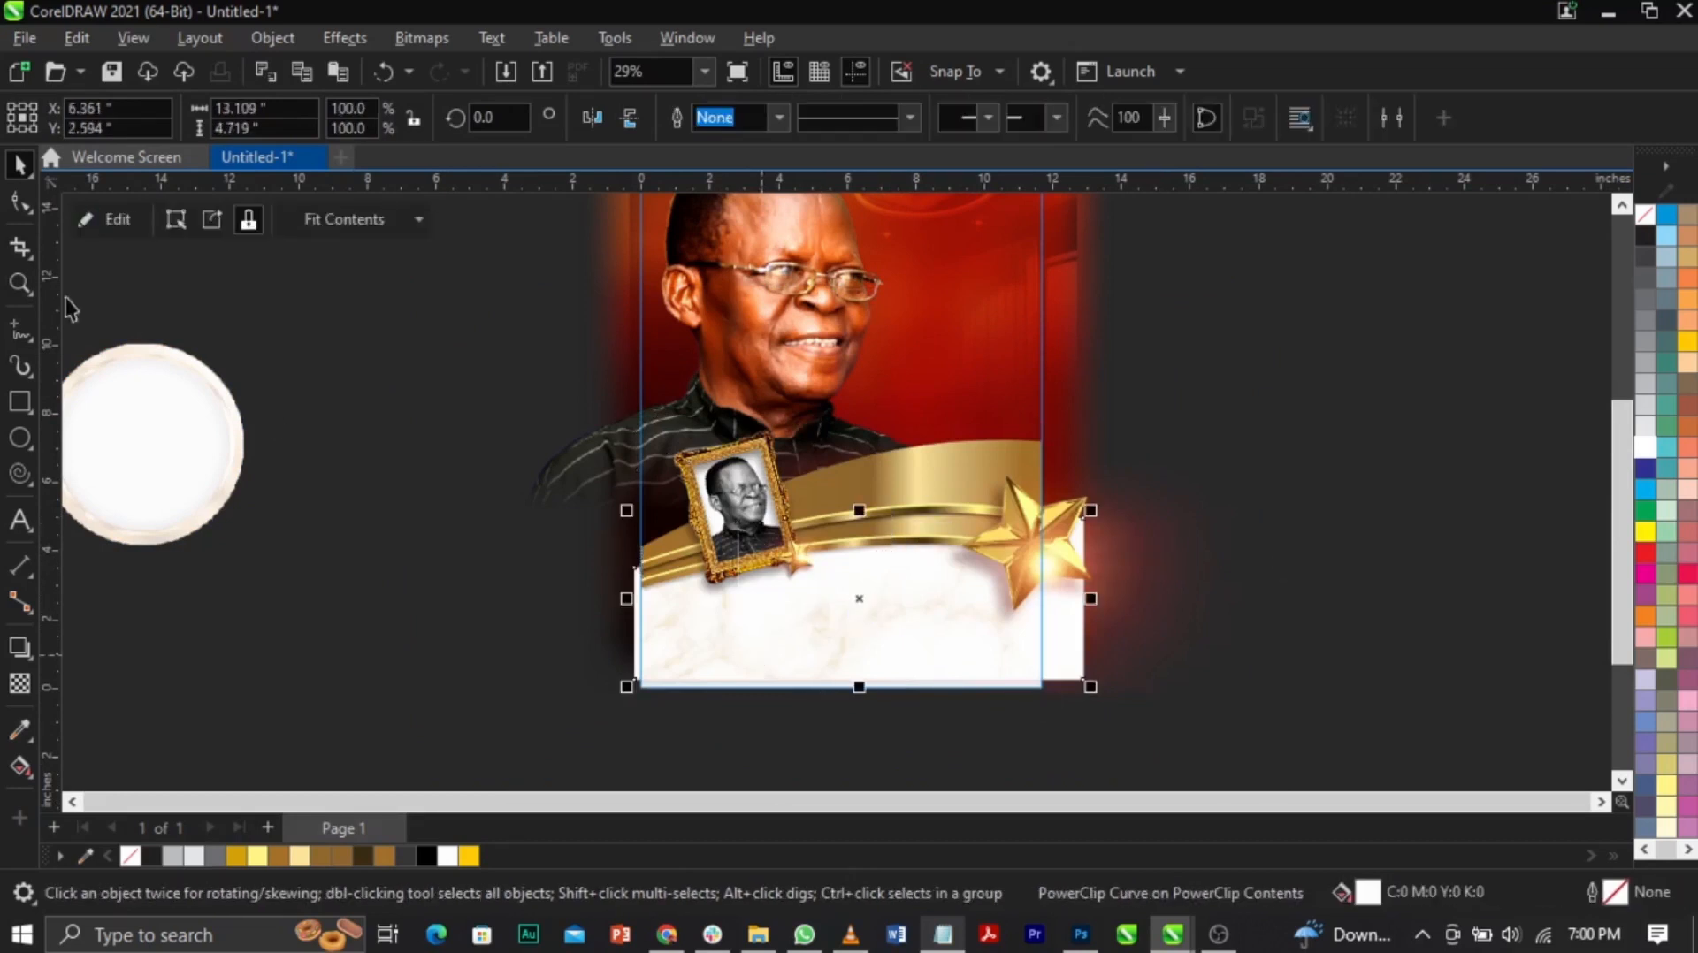
click(19, 203)
drag(619, 661, 1207, 771)
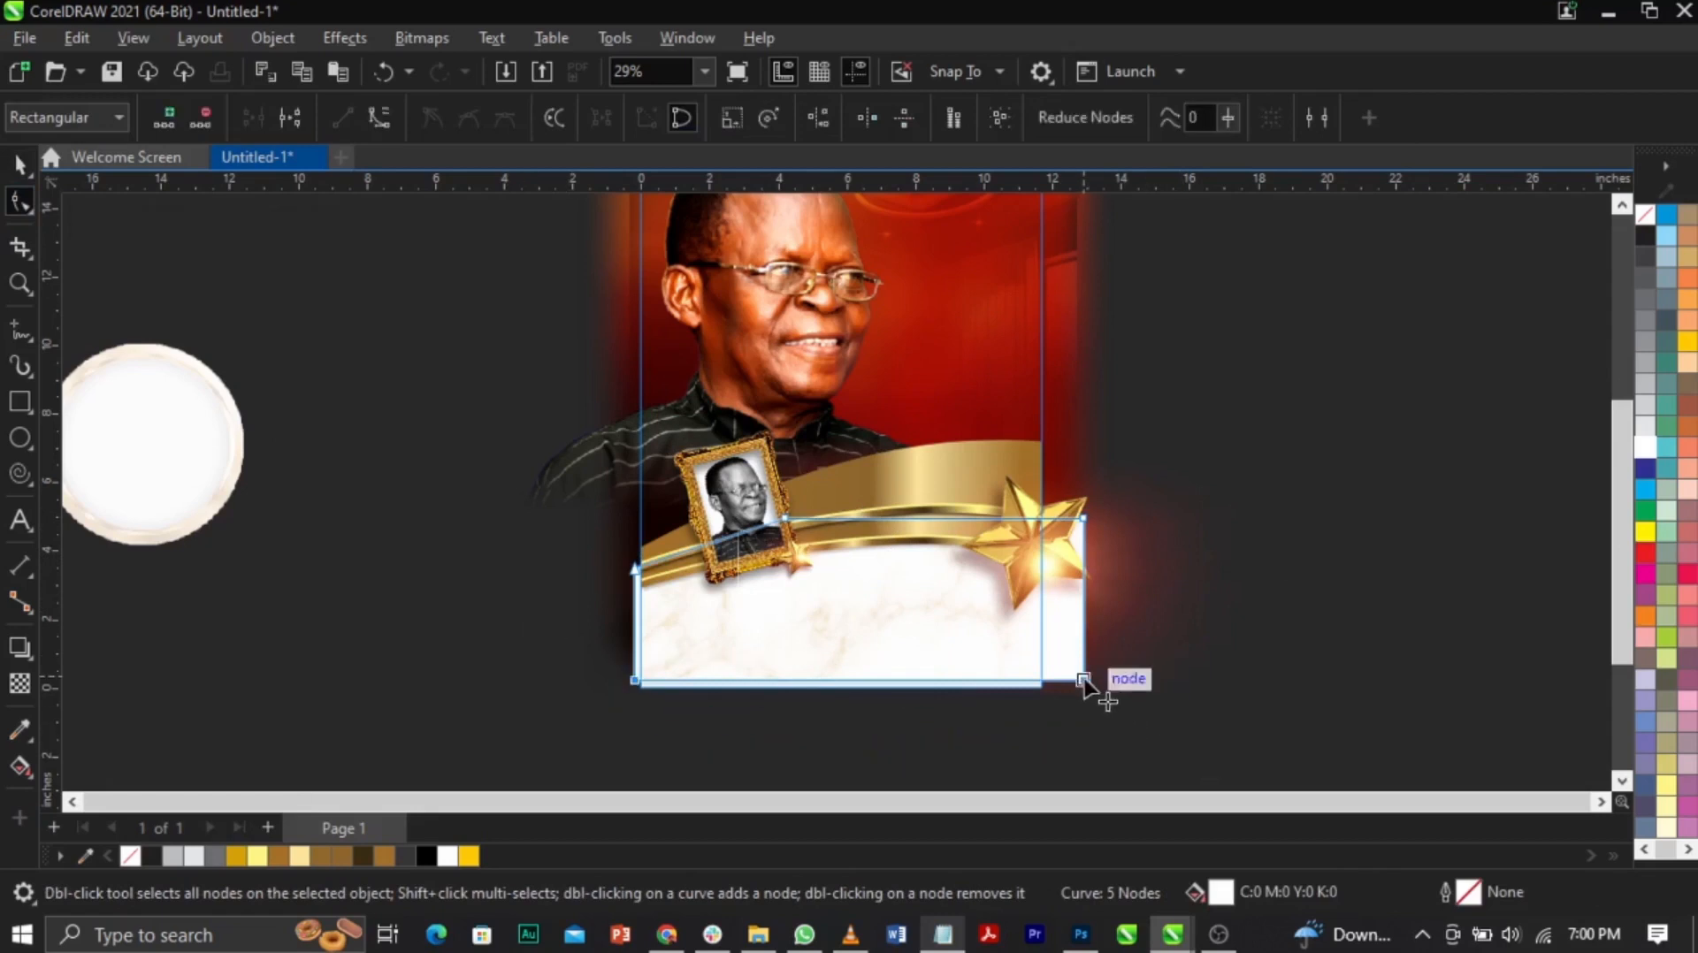
drag(1084, 680, 1084, 692)
Step: Inside the background PowerClip, raise the portrait photo slightly, then finish editing
key(space)
click(932, 474)
click(737, 322)
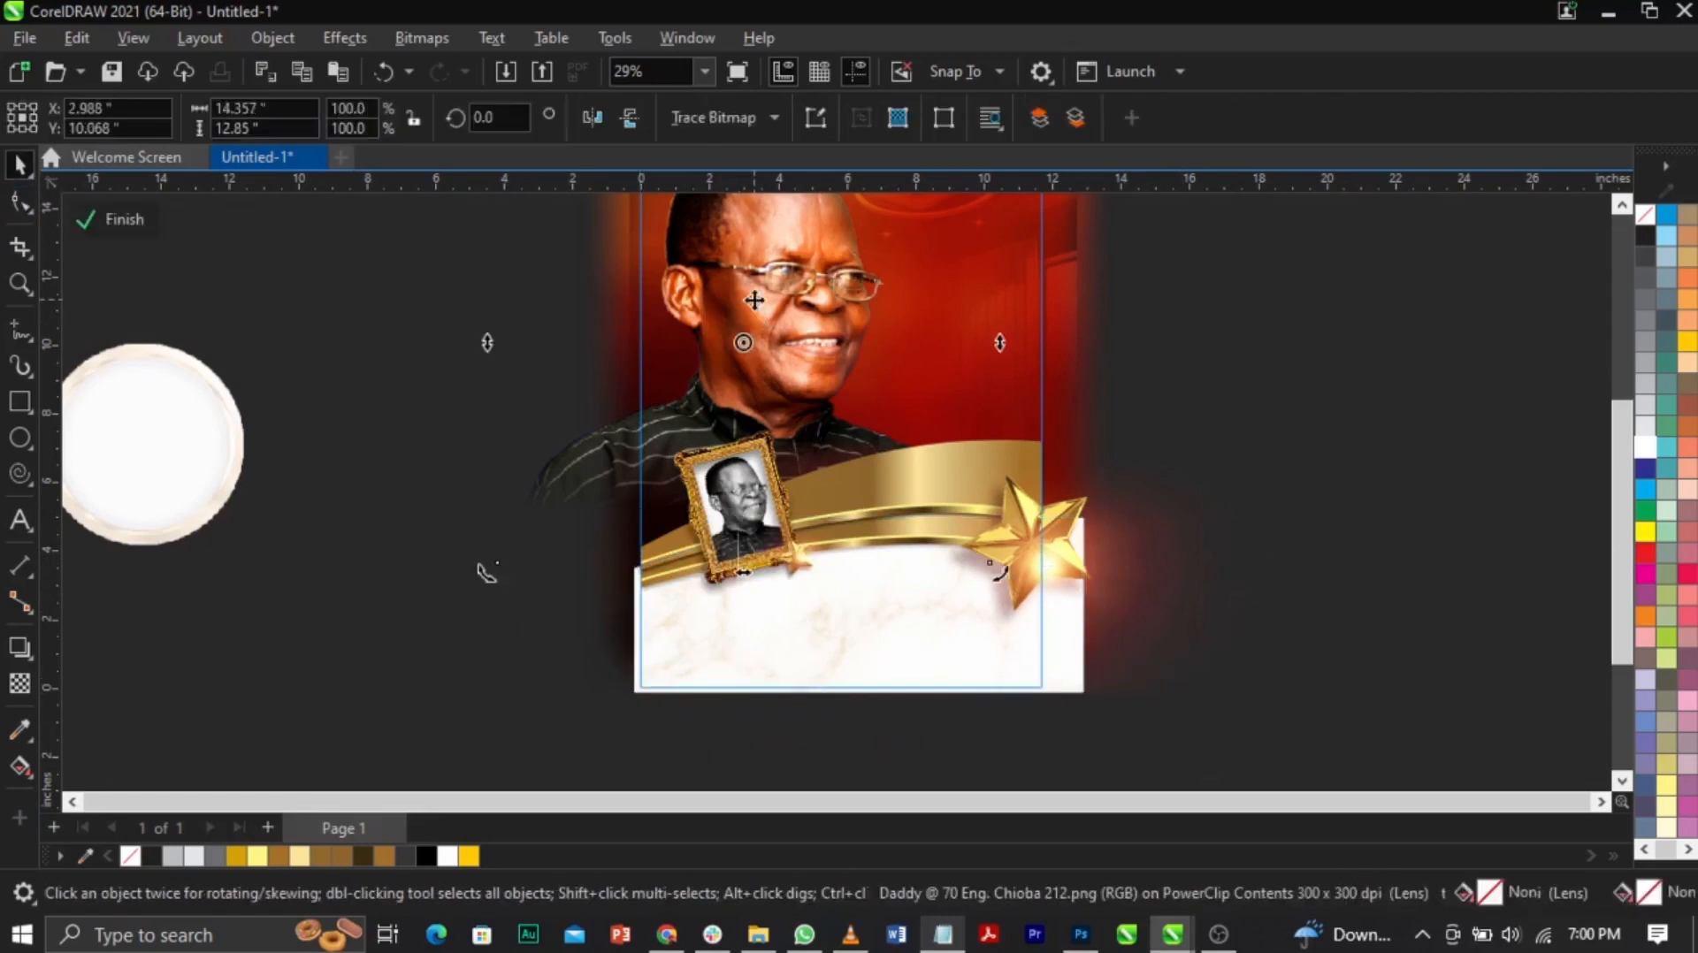
scroll(774, 323, down, 1)
drag(792, 343, 793, 333)
ctrl+click(1309, 497)
click(1307, 498)
Step: Move the three name lines higher on the poster
key(z)
drag(618, 266, 1105, 458)
drag(1400, 557, 904, 779)
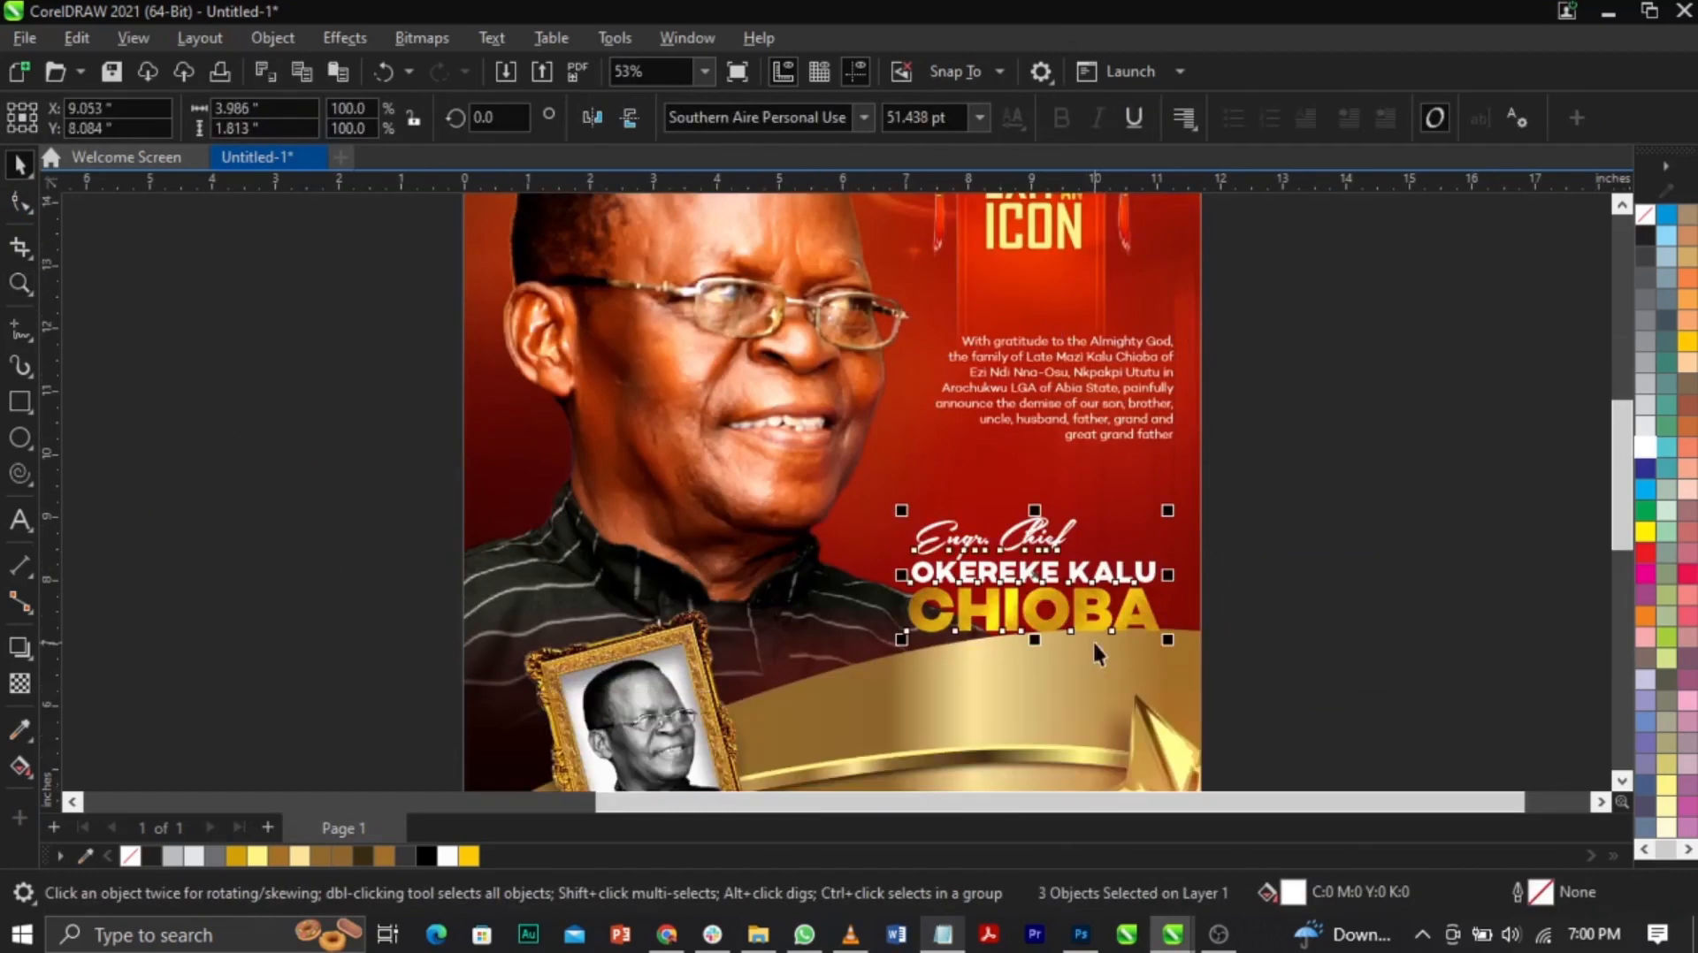
drag(1101, 610, 1102, 567)
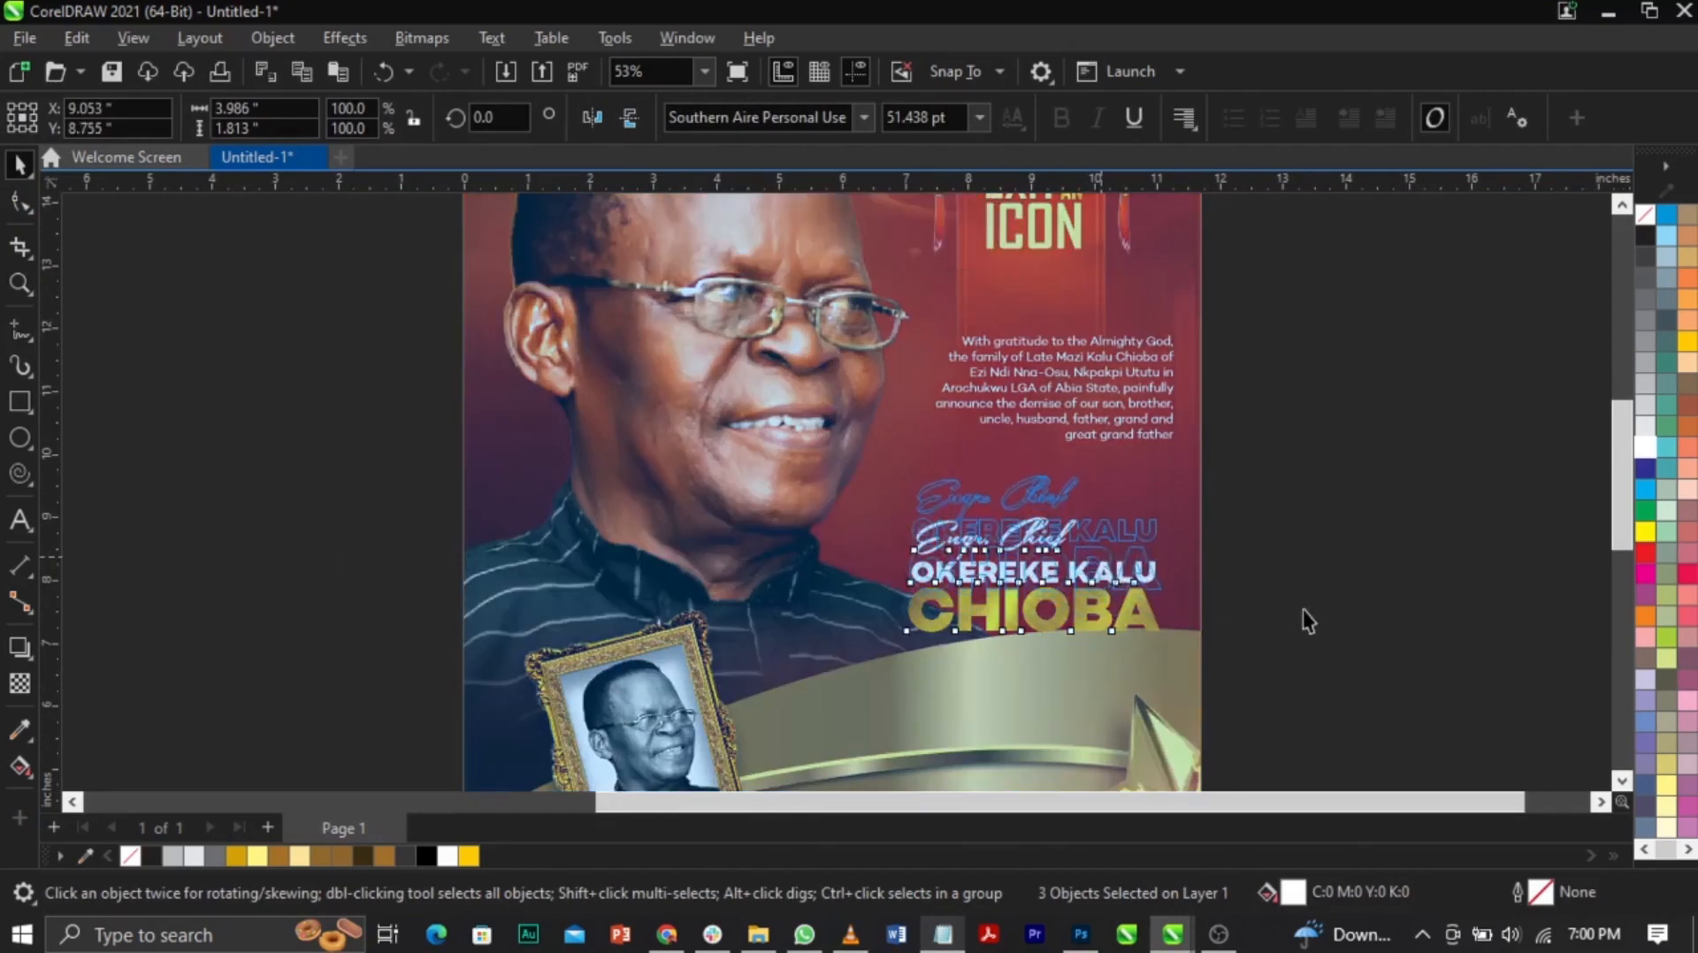
click(1305, 615)
key(z)
drag(822, 541, 1485, 739)
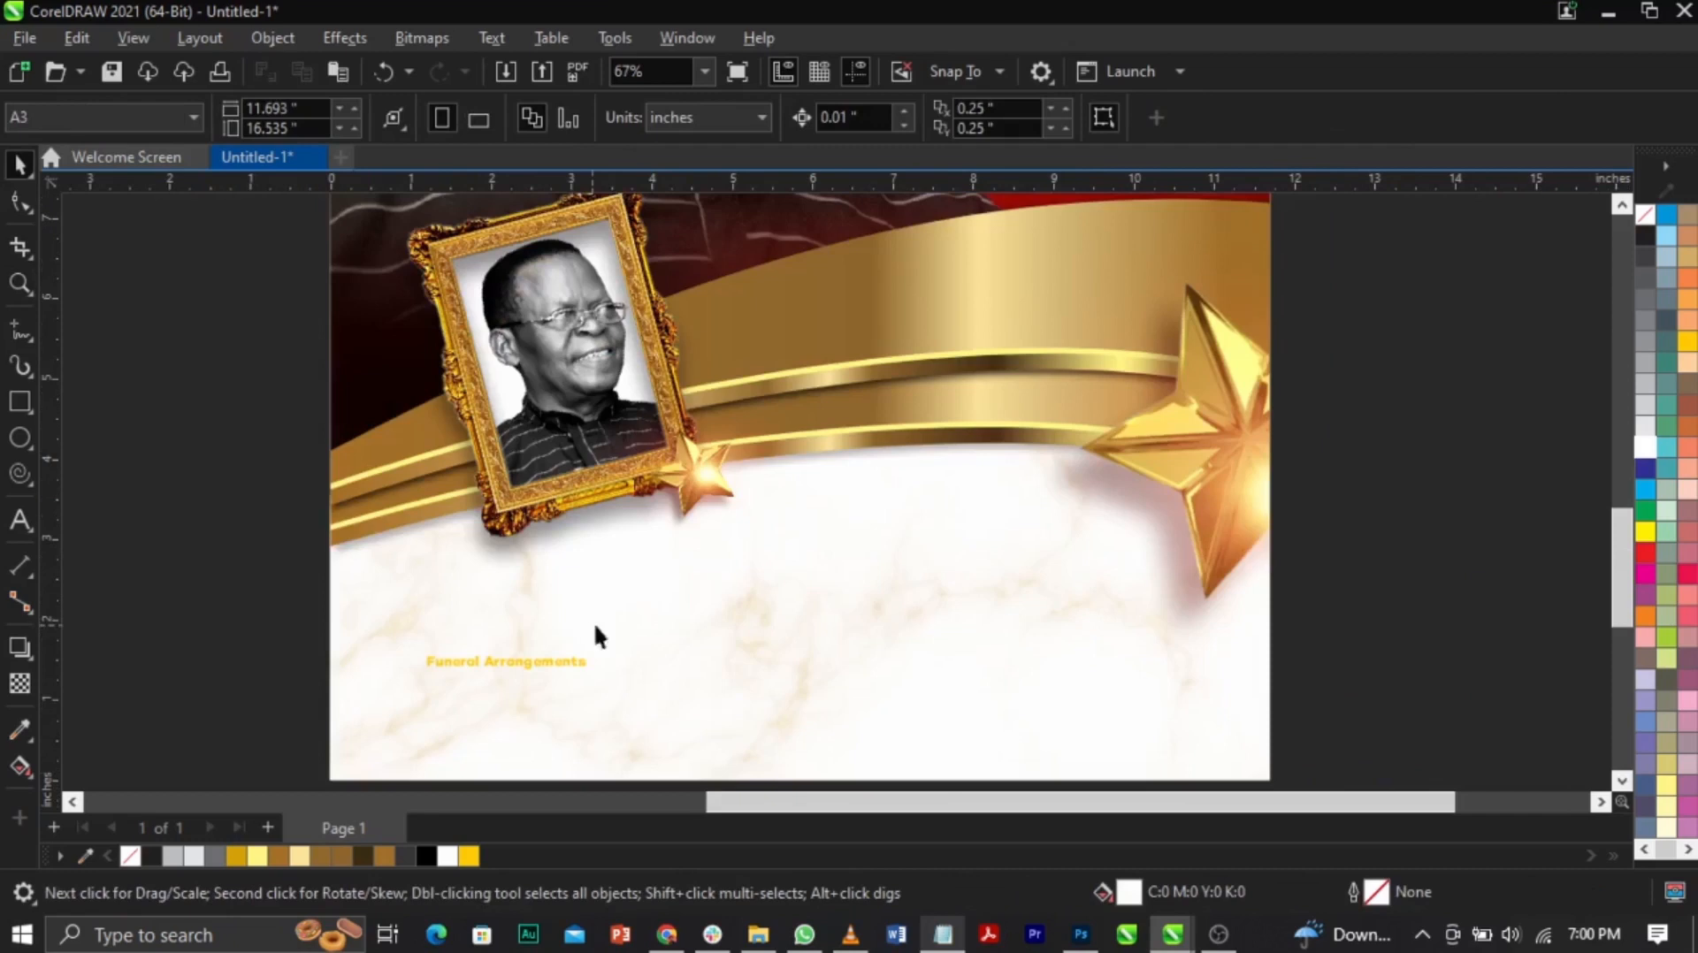
Step: Centre 'Funeral Arrangements' on the panel in black, enlarge it and break it into two lines
drag(566, 672, 875, 575)
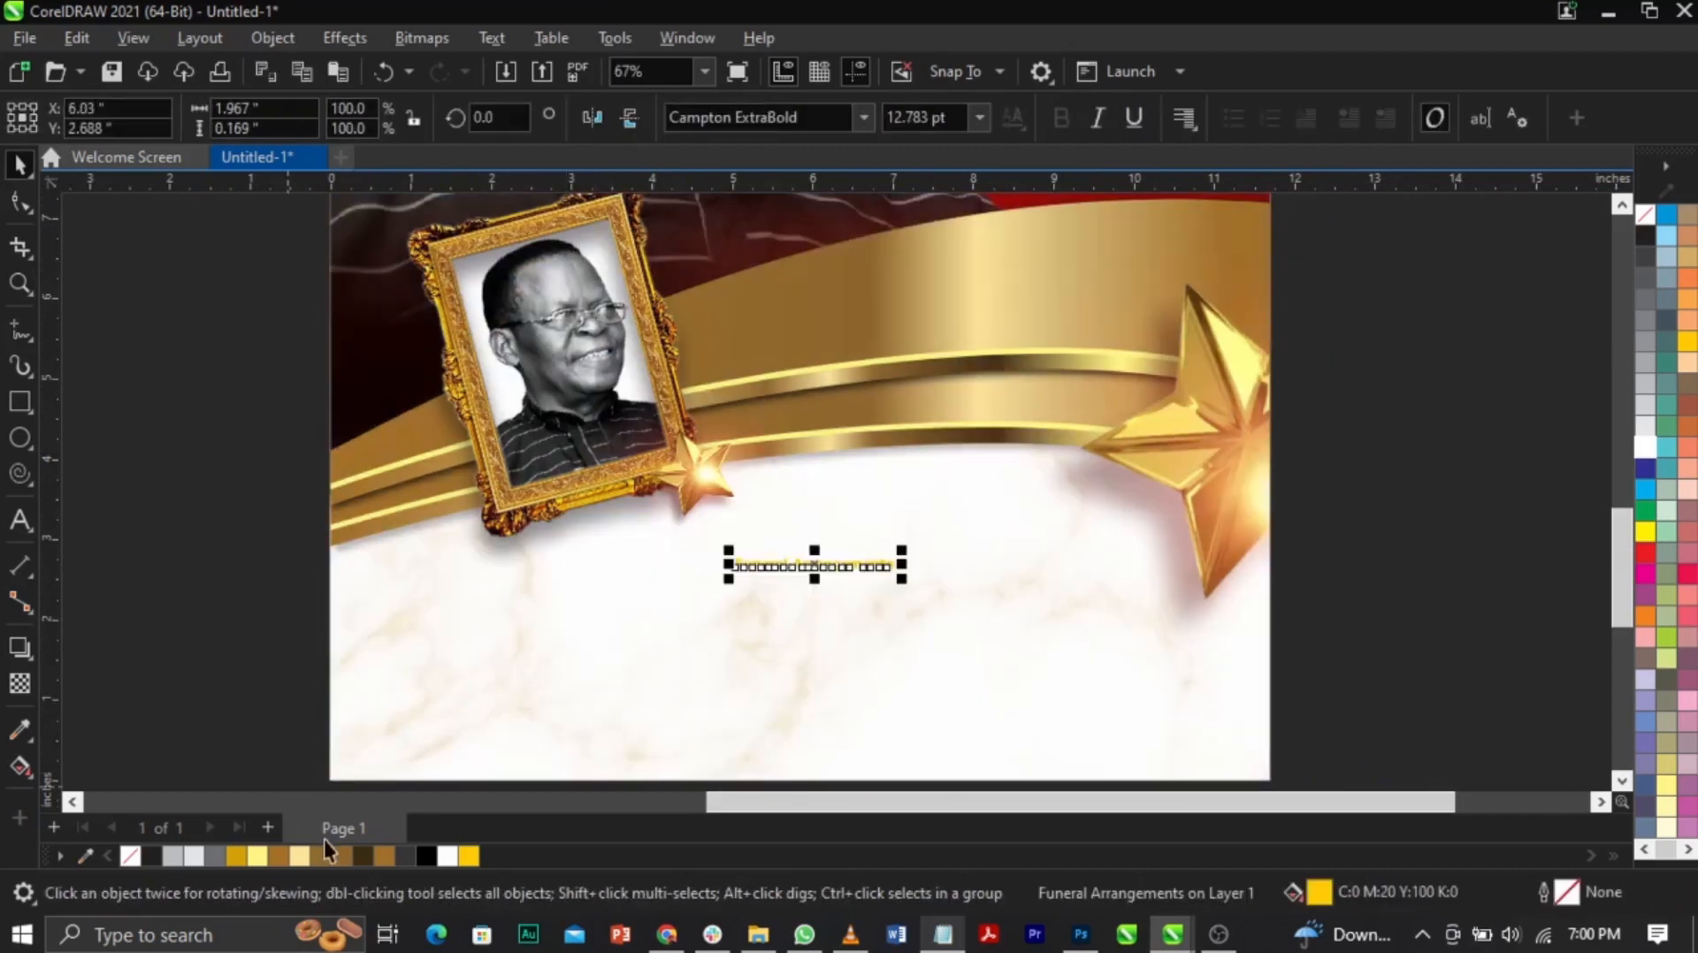
click(423, 860)
drag(902, 579, 988, 590)
double_click(768, 564)
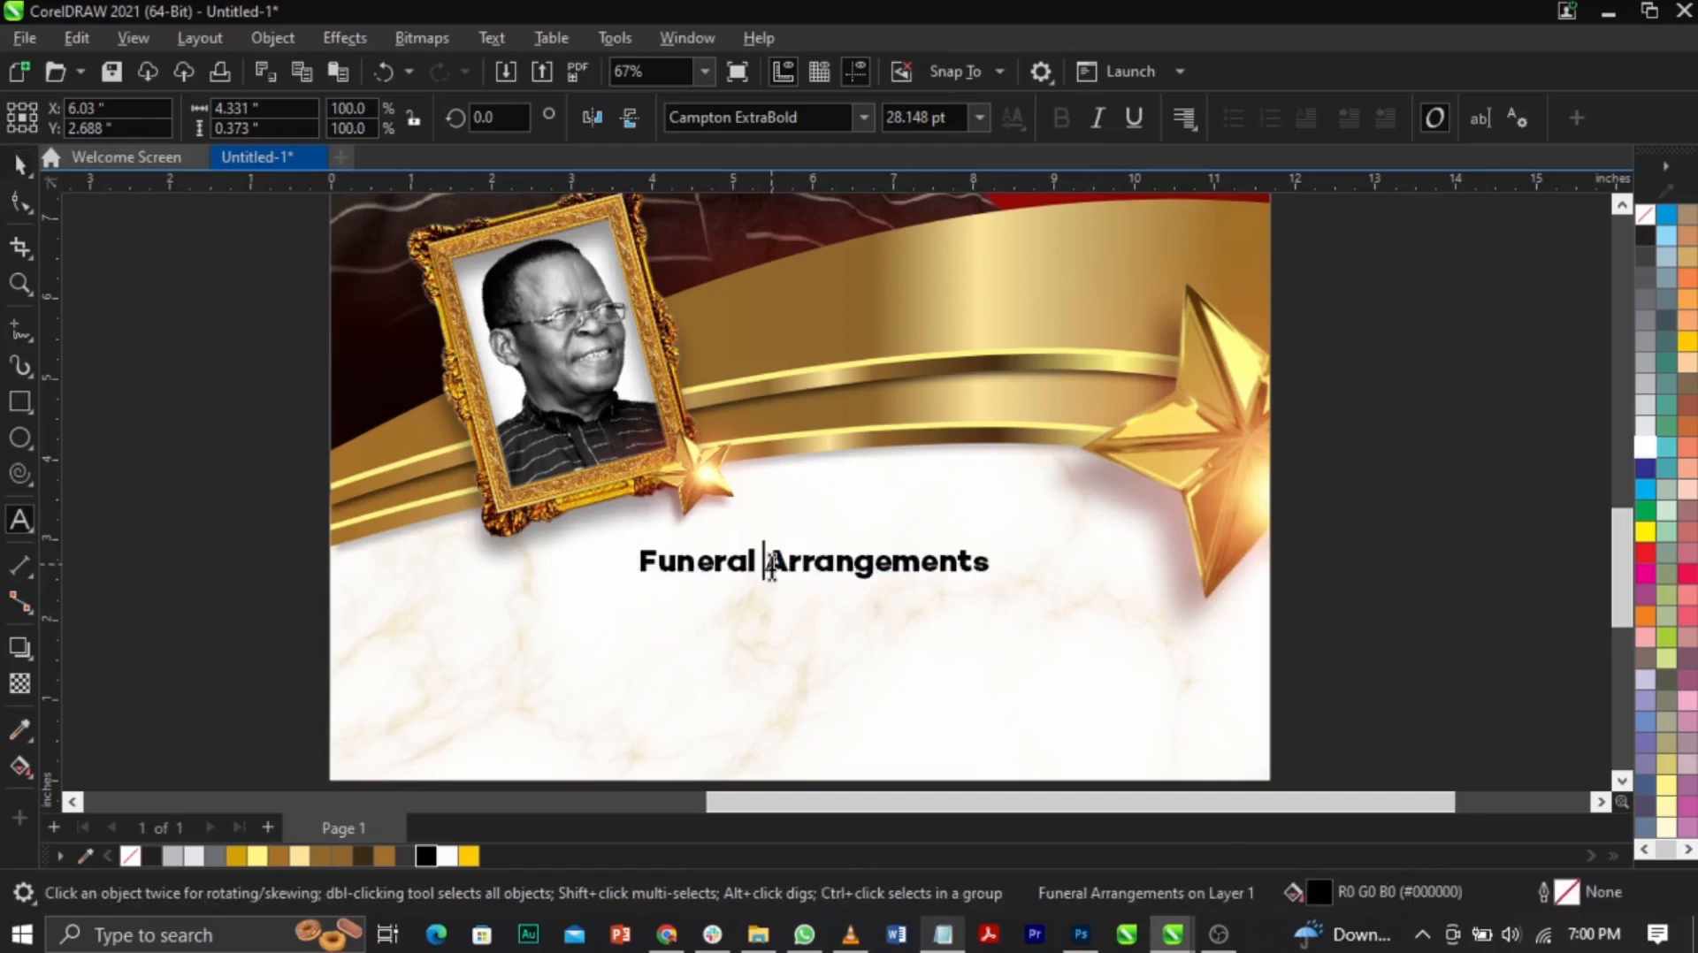
key(Return)
key(ctrl+space)
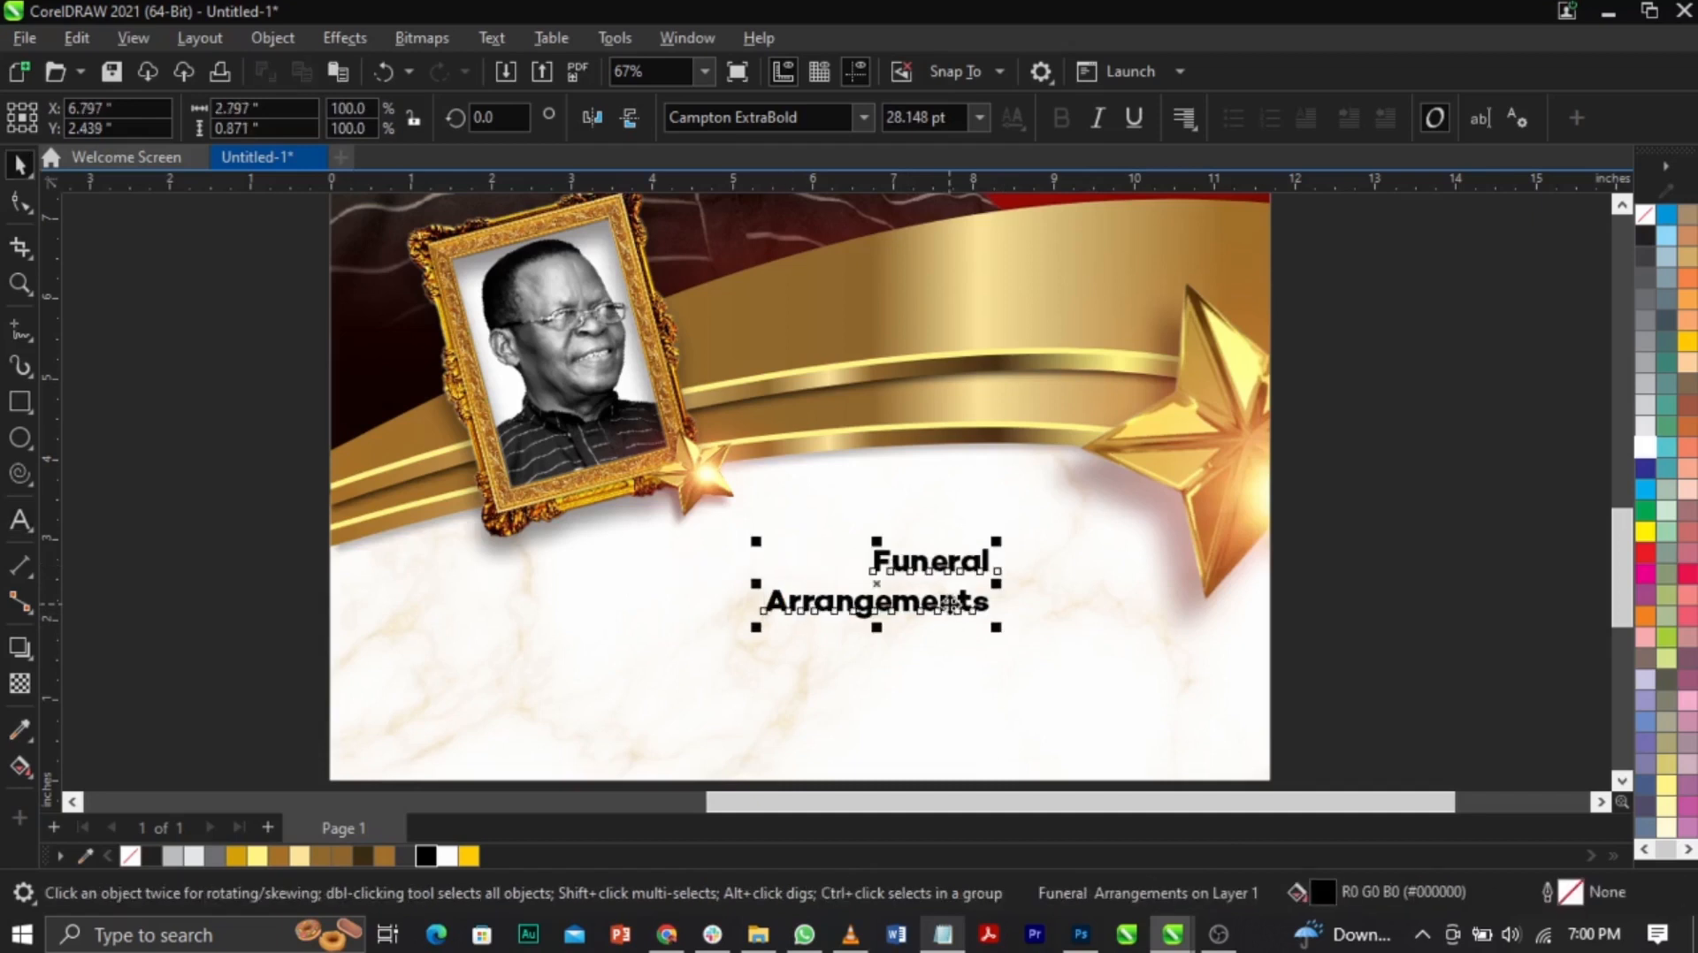
key(ctrl+k)
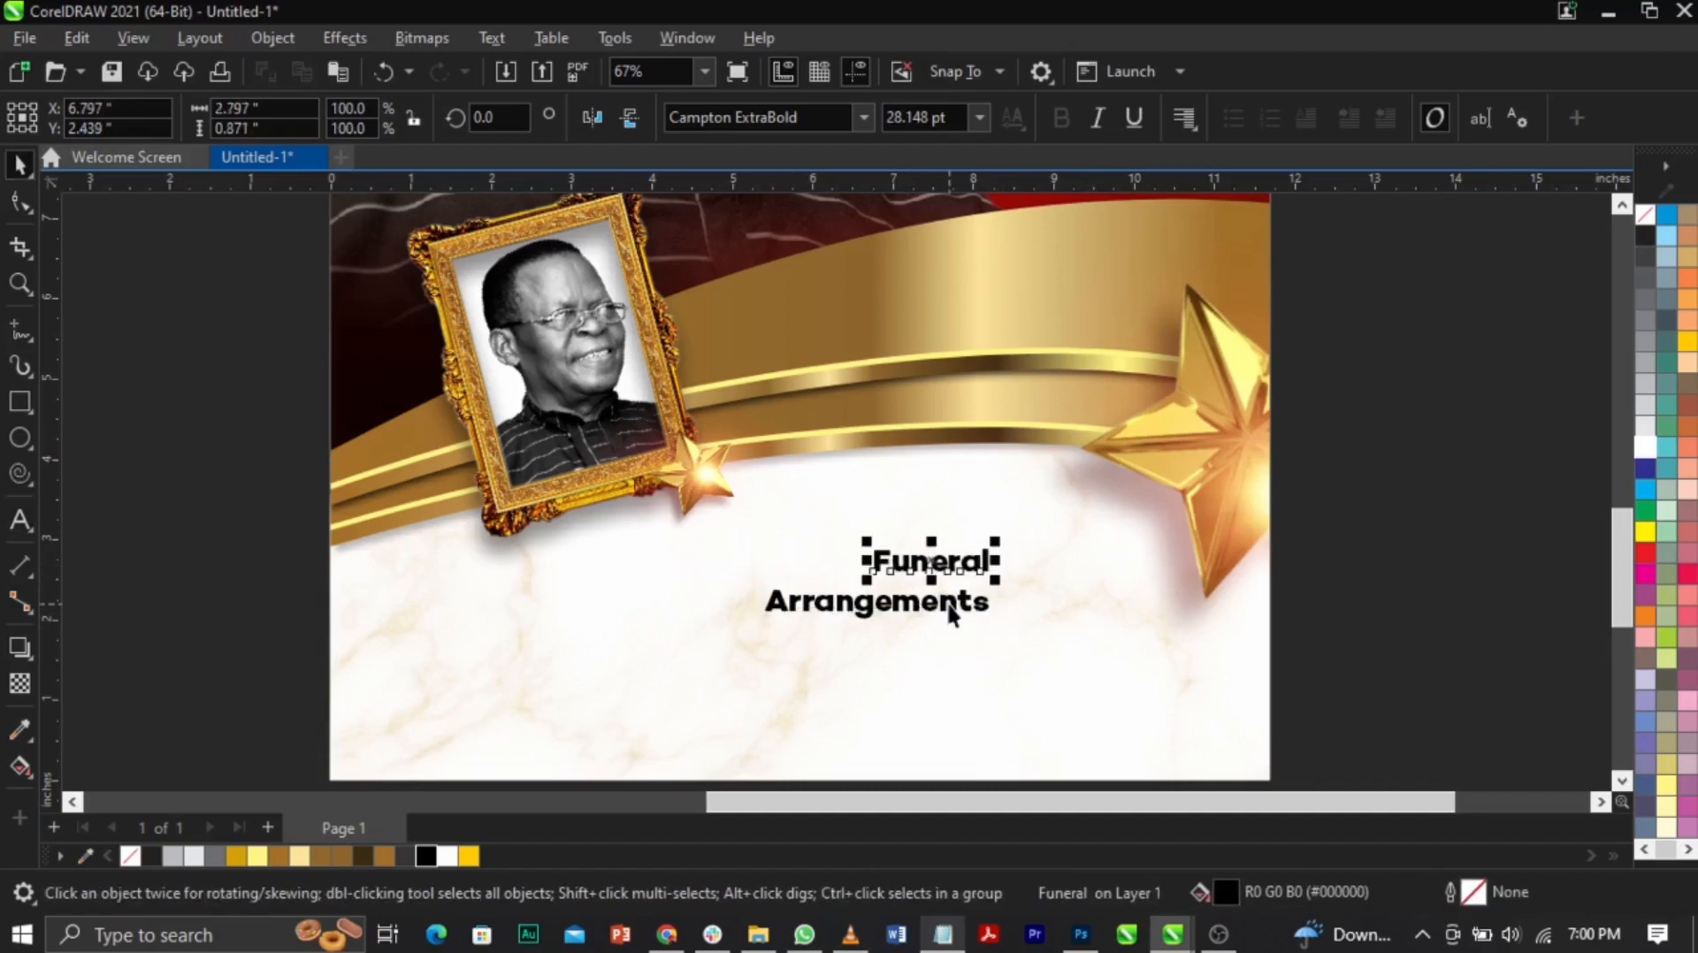
Step: Set 'Funeral' to Southern Aire, centre it on the page and double its size
click(807, 117)
text(Southeast)
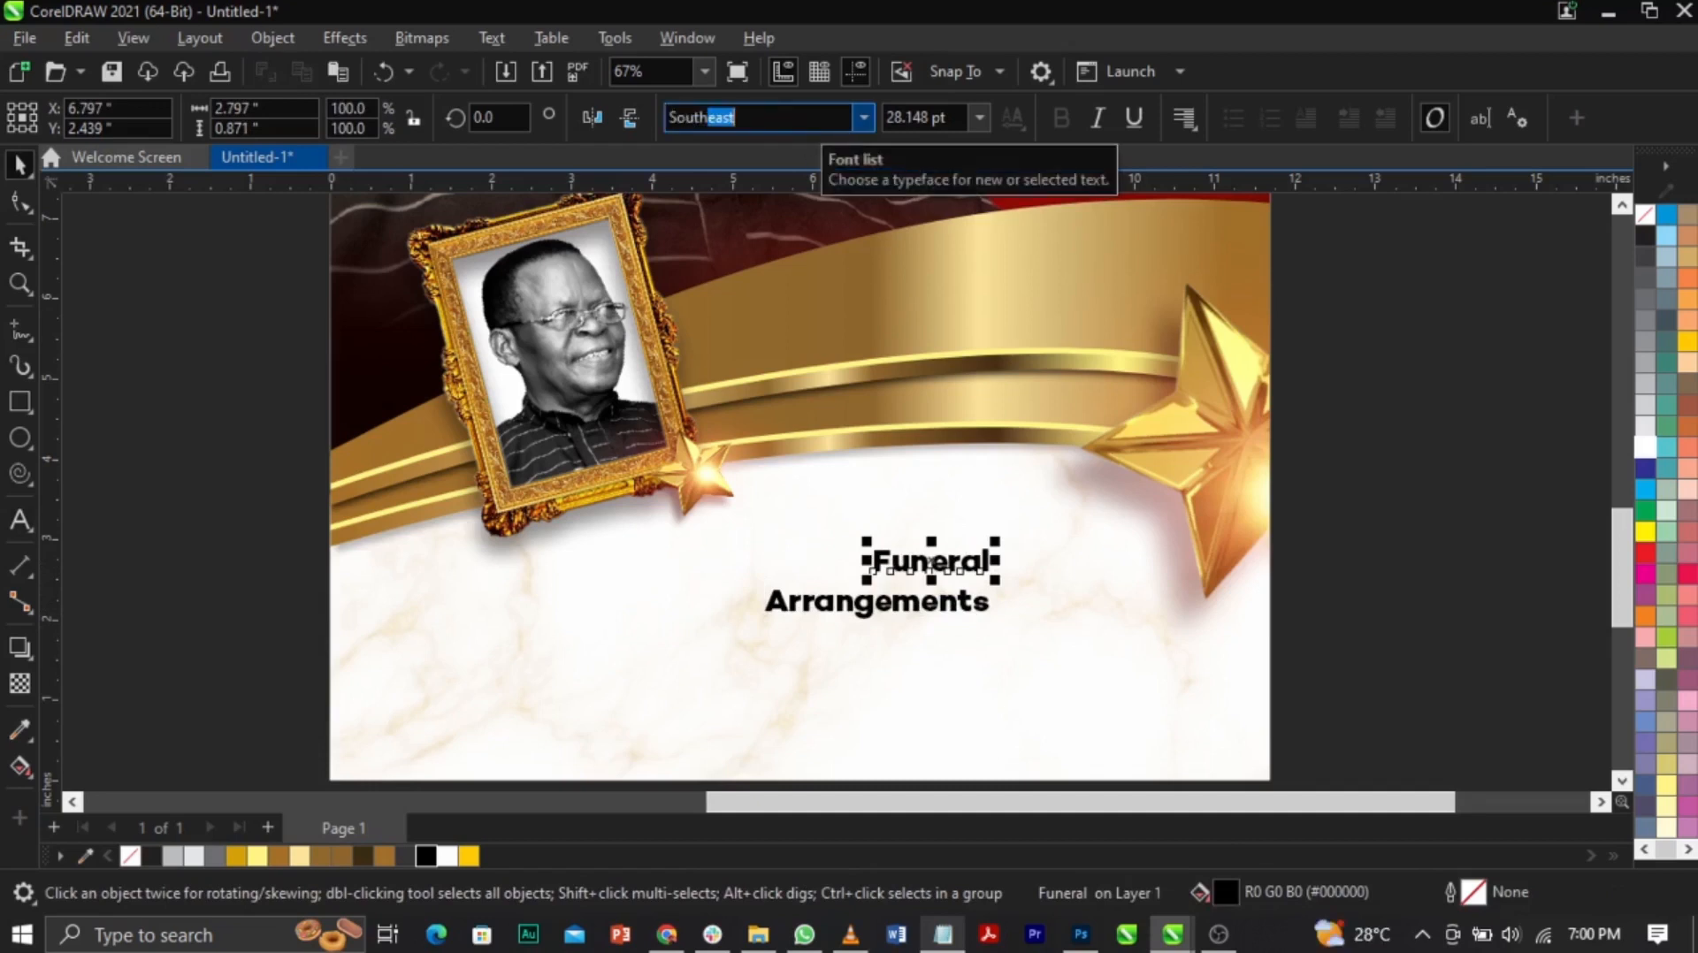
key(Down)
key(Down)
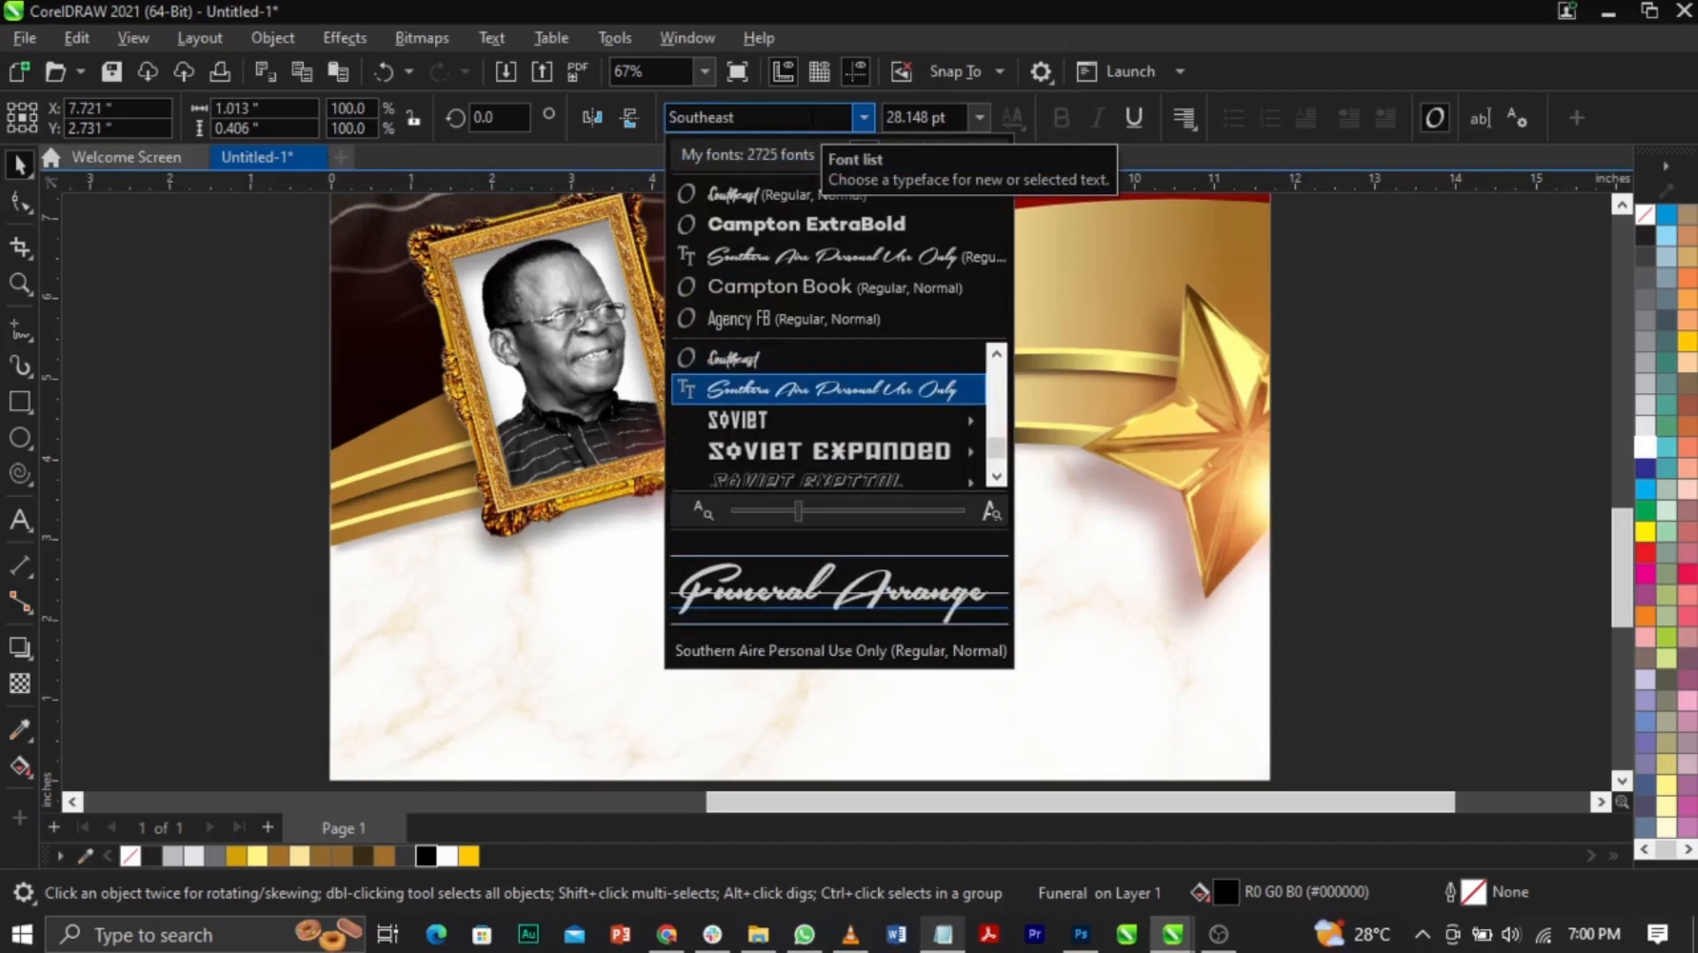
key(Return)
shift+click(1067, 536)
key(c)
click(1402, 574)
click(834, 554)
click(840, 560)
drag(842, 547, 890, 533)
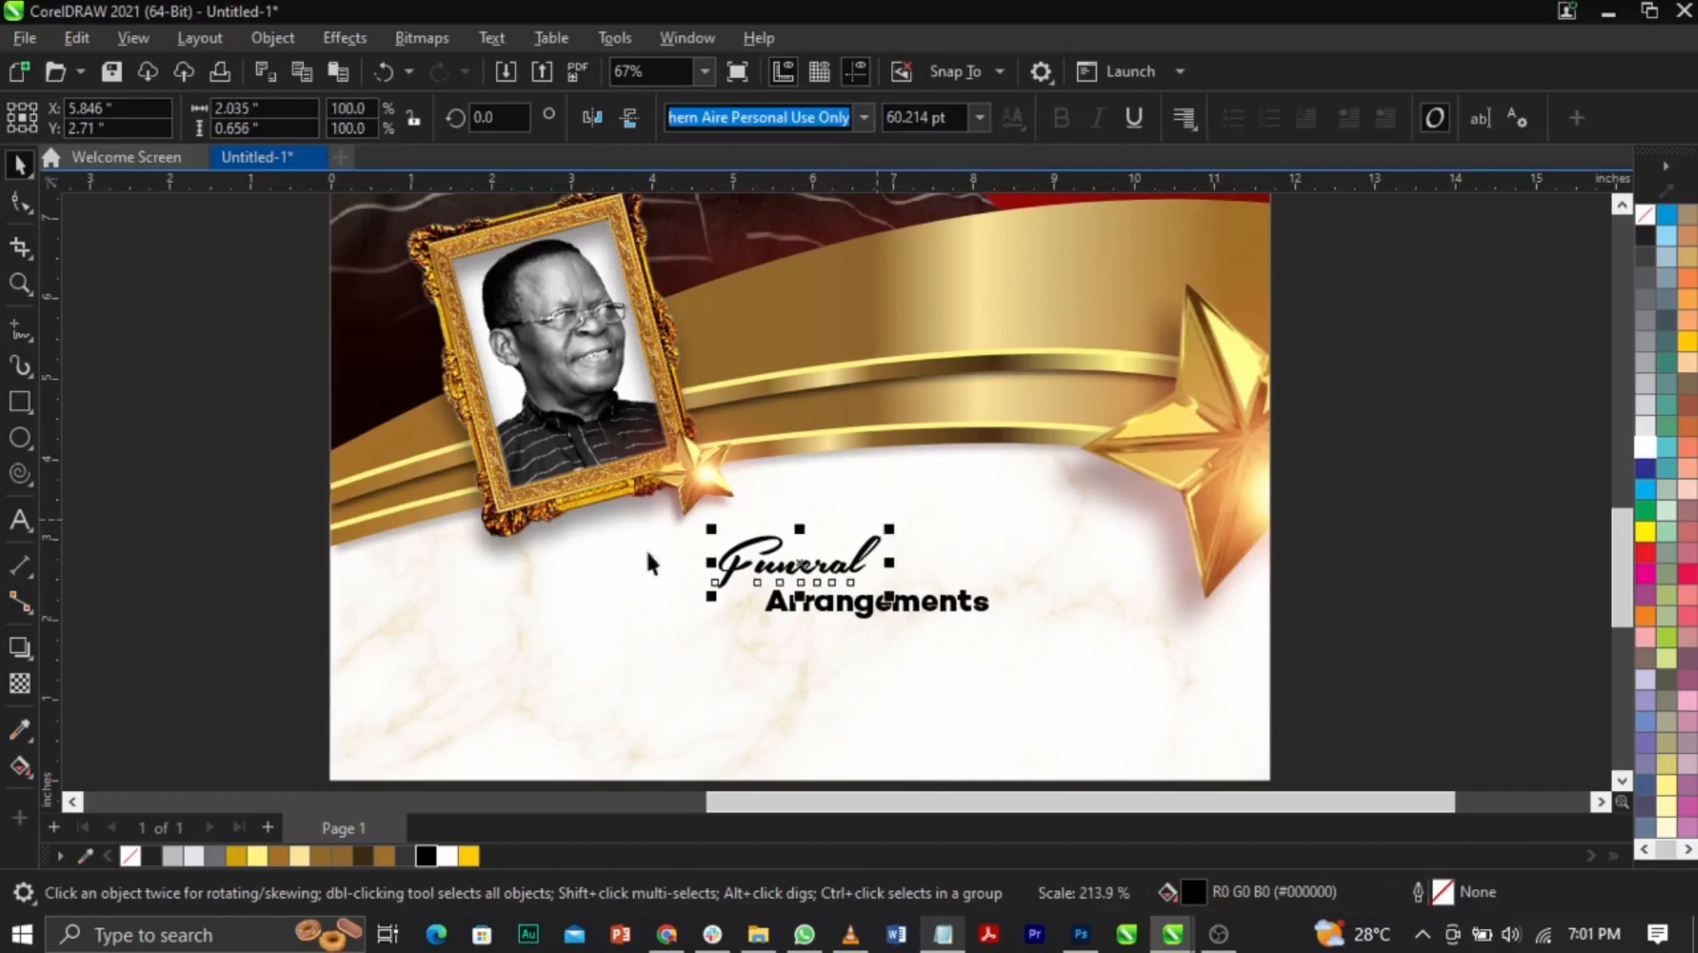
Step: Set 'Arrangements' to Trajan Pro, centred under 'Funeral' and moved up close to it
key(z)
drag(382, 410, 1159, 654)
key(space)
click(1157, 601)
click(743, 116)
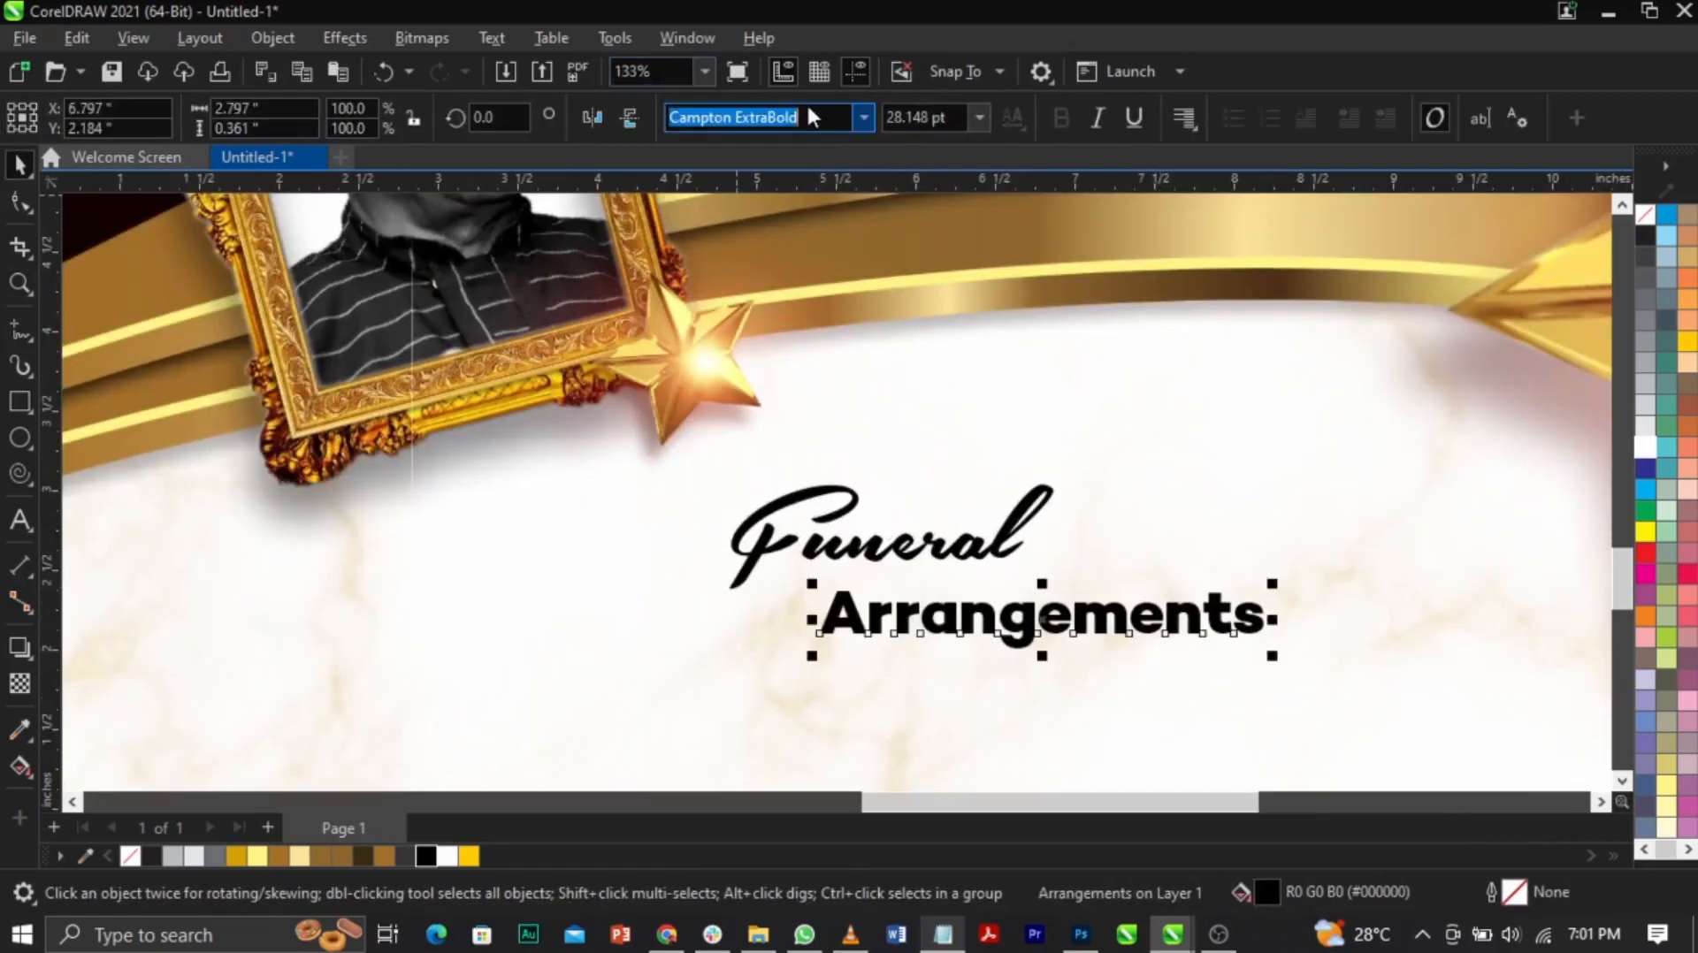
text(Trajan Pro)
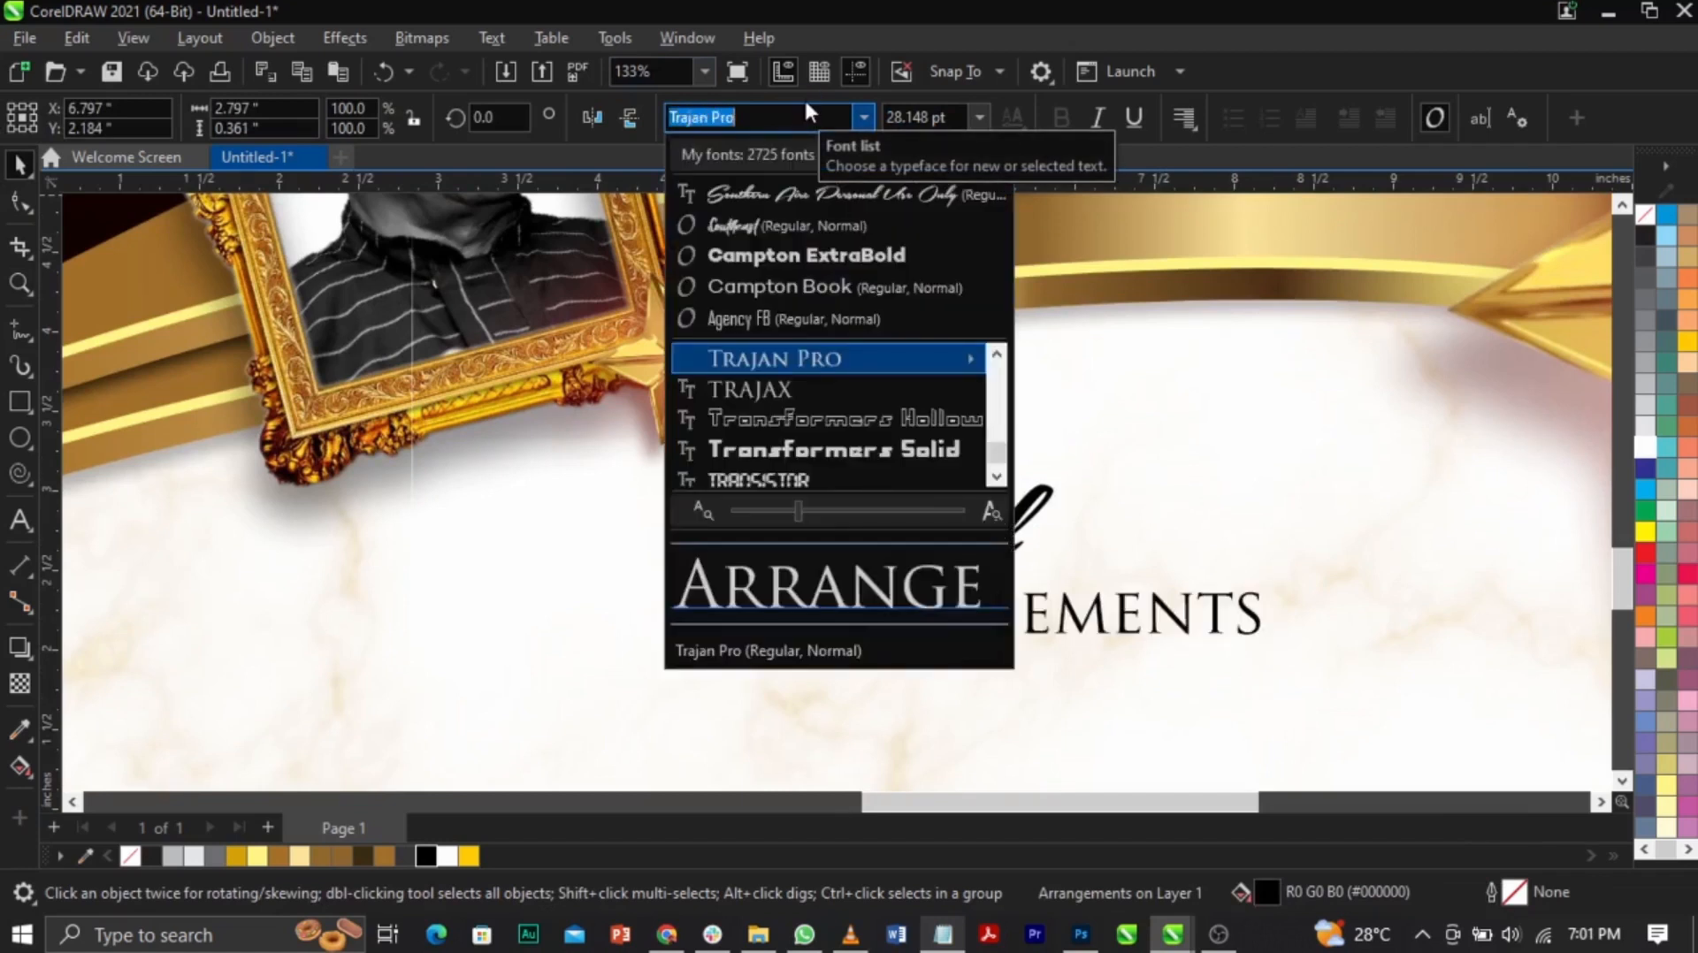
key(Return)
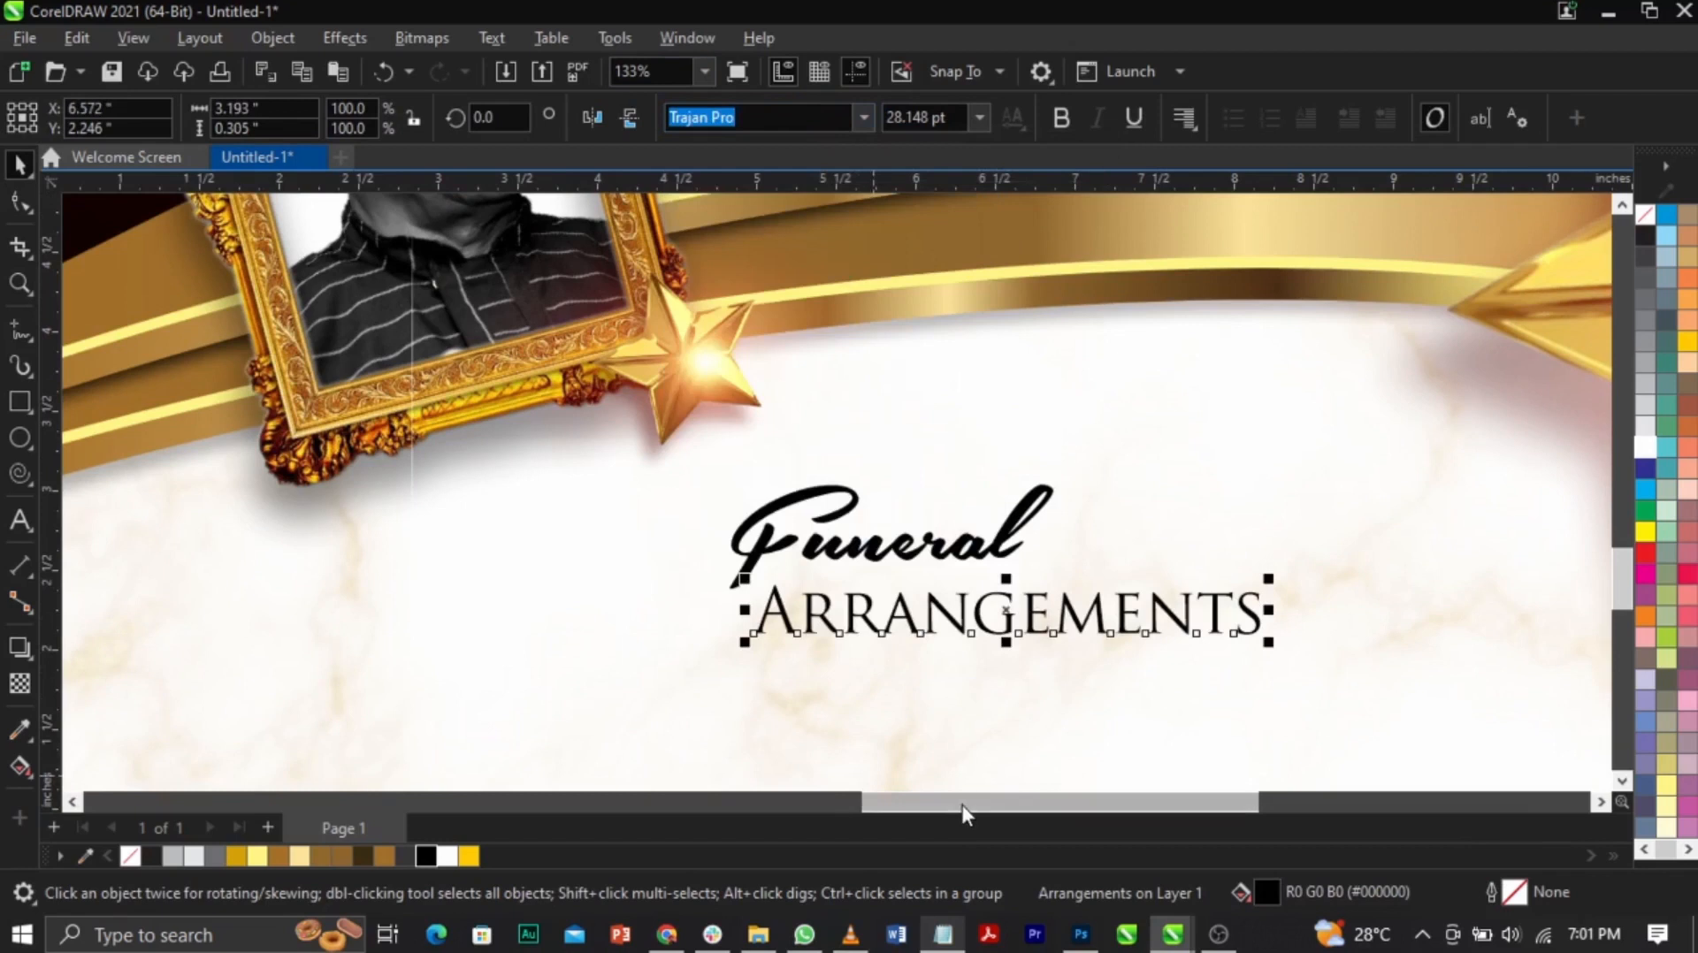
shift+click(999, 548)
key(c)
click(1024, 667)
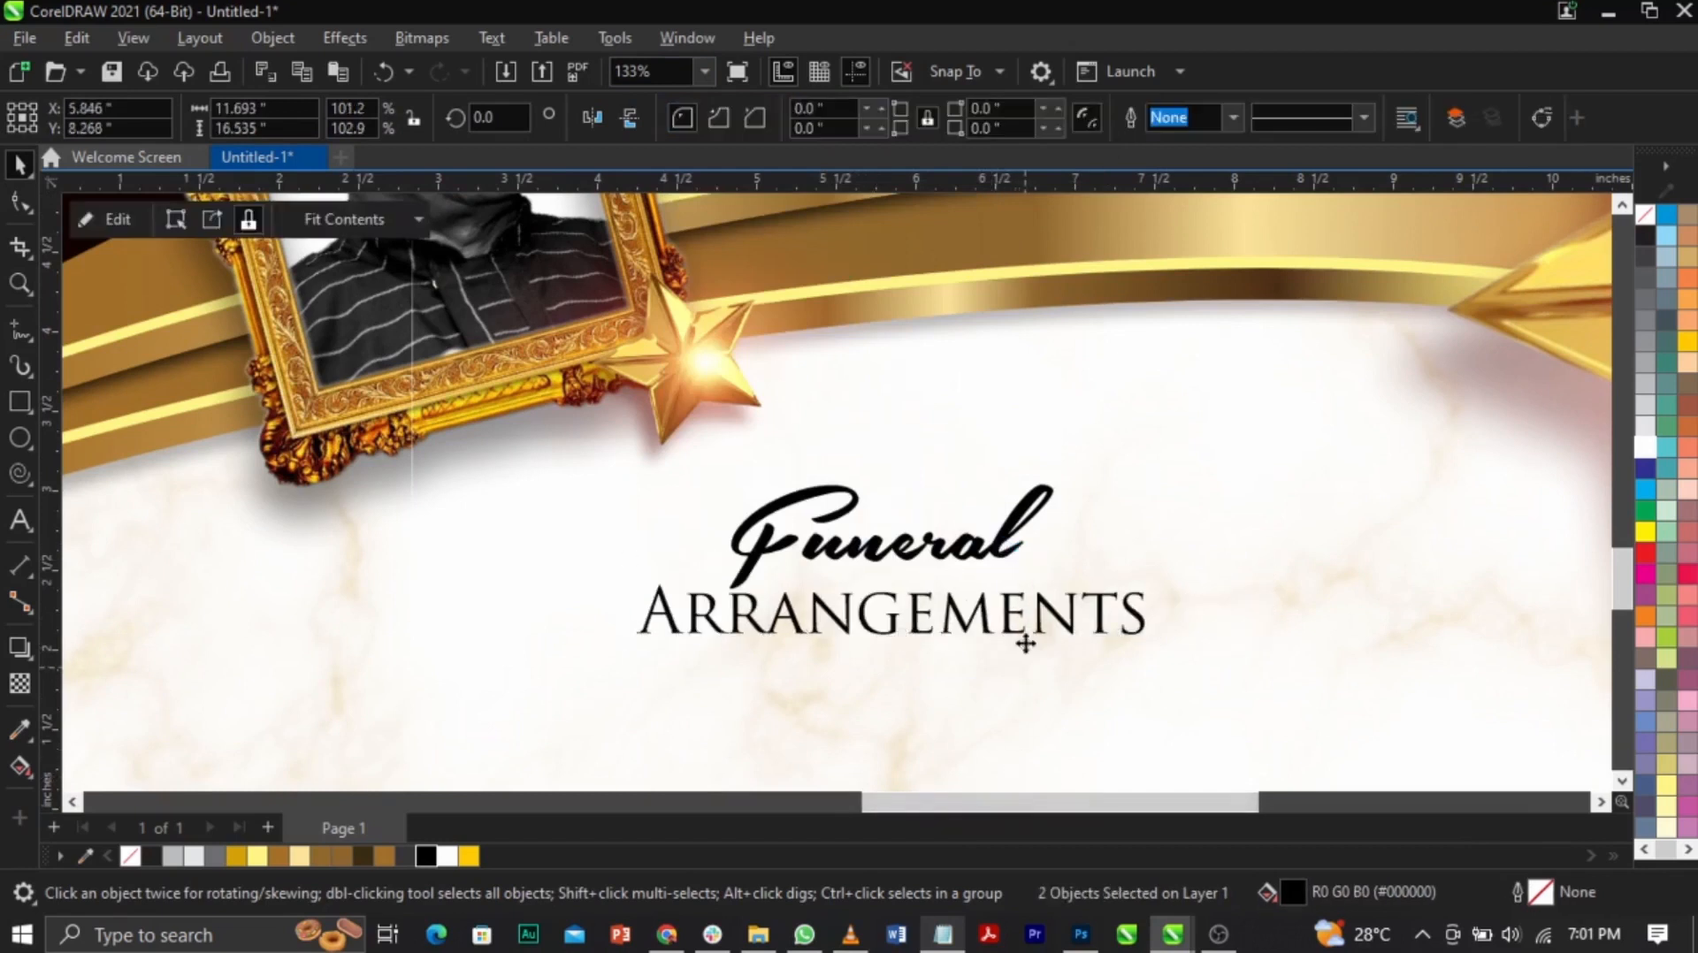
mouse_move(1009, 618)
mouse_down()
mouse_move(1008, 604)
mouse_move(1058, 600)
mouse_move(1038, 608)
mouse_up()
Step: Fine-tune the position of 'Funeral' and group both words into one heading
click(1008, 550)
drag(992, 536, 995, 548)
shift+click(988, 608)
key(ctrl+g)
Step: Enlarge the heading group from its centre and move it up slightly
key(z)
click(992, 527)
right_click(1017, 522)
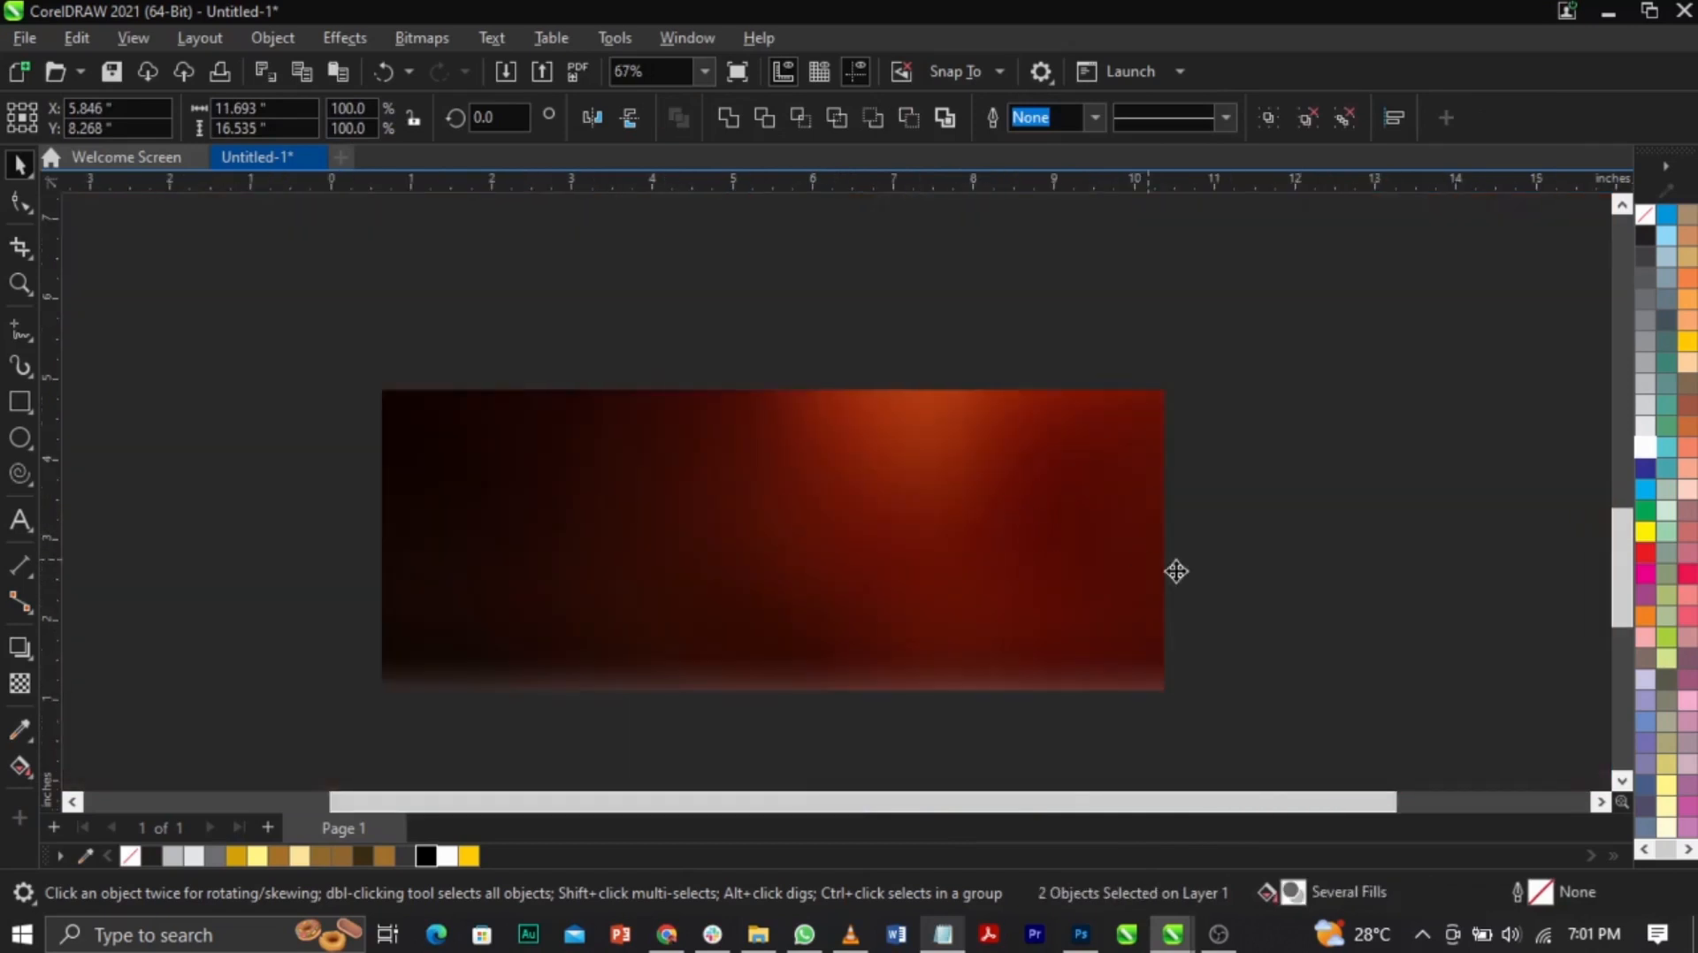
key(space)
drag(944, 624, 973, 648)
drag(865, 566, 865, 551)
key(z)
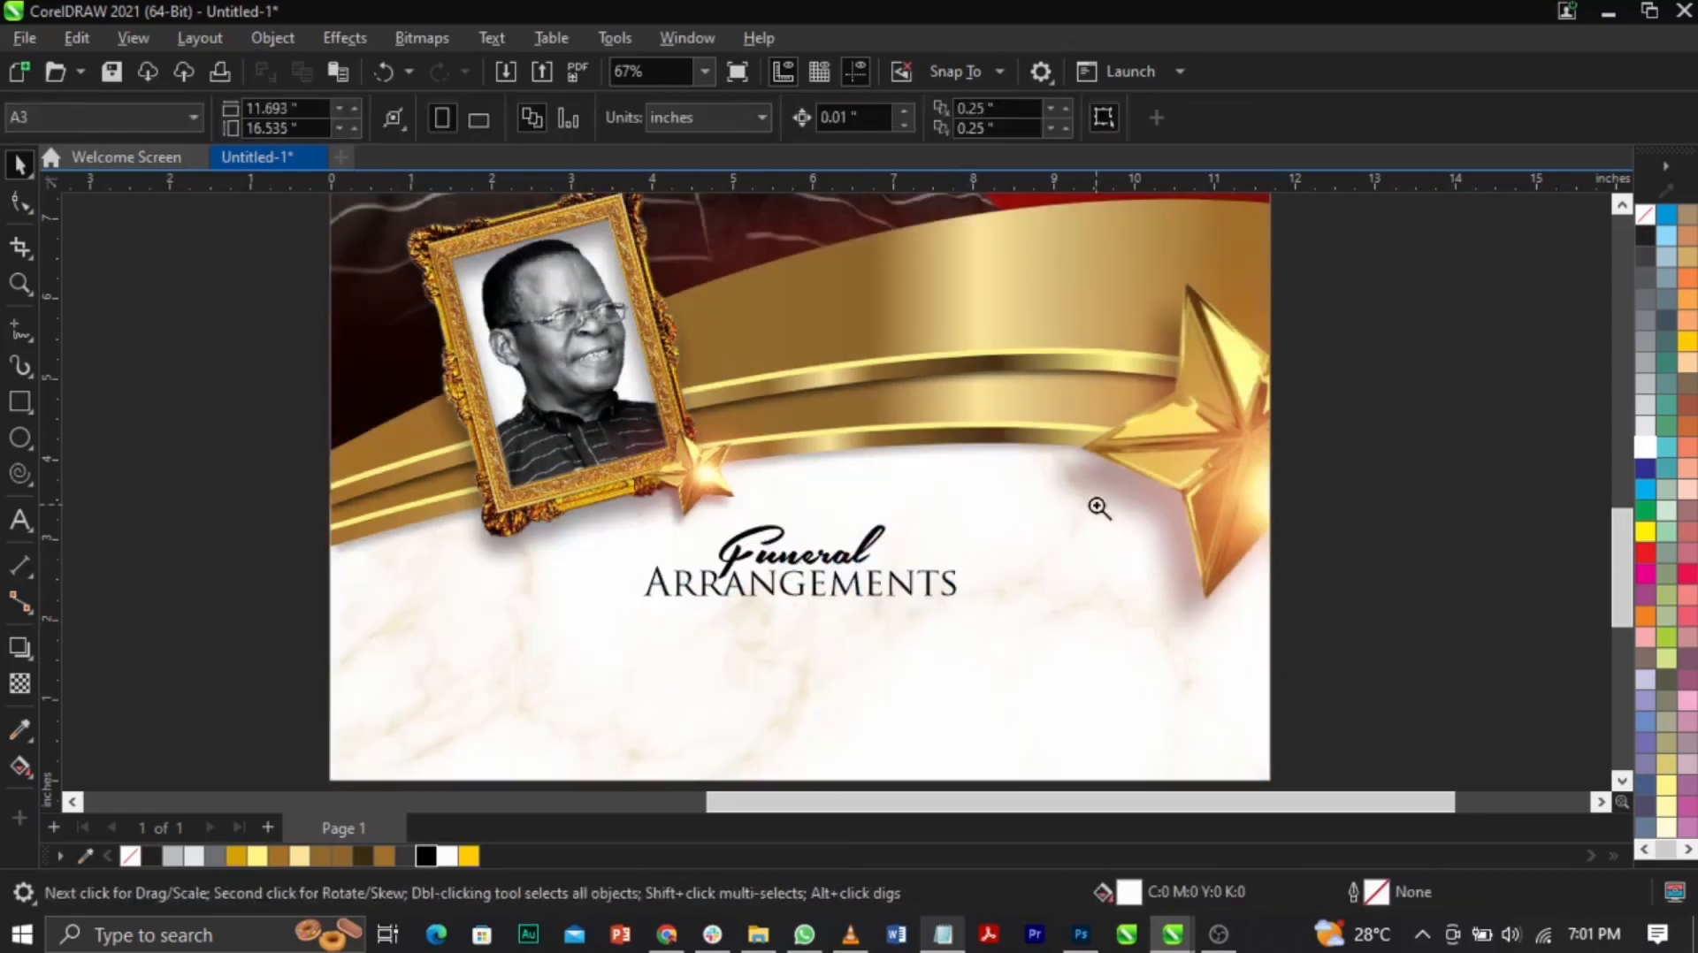
scroll(1396, 588, down, 2)
drag(807, 570, 1424, 761)
Step: In Notepad, select the schedule block from ON THE 3RD OF JUNE 2023 to ABIA STATE
click(946, 936)
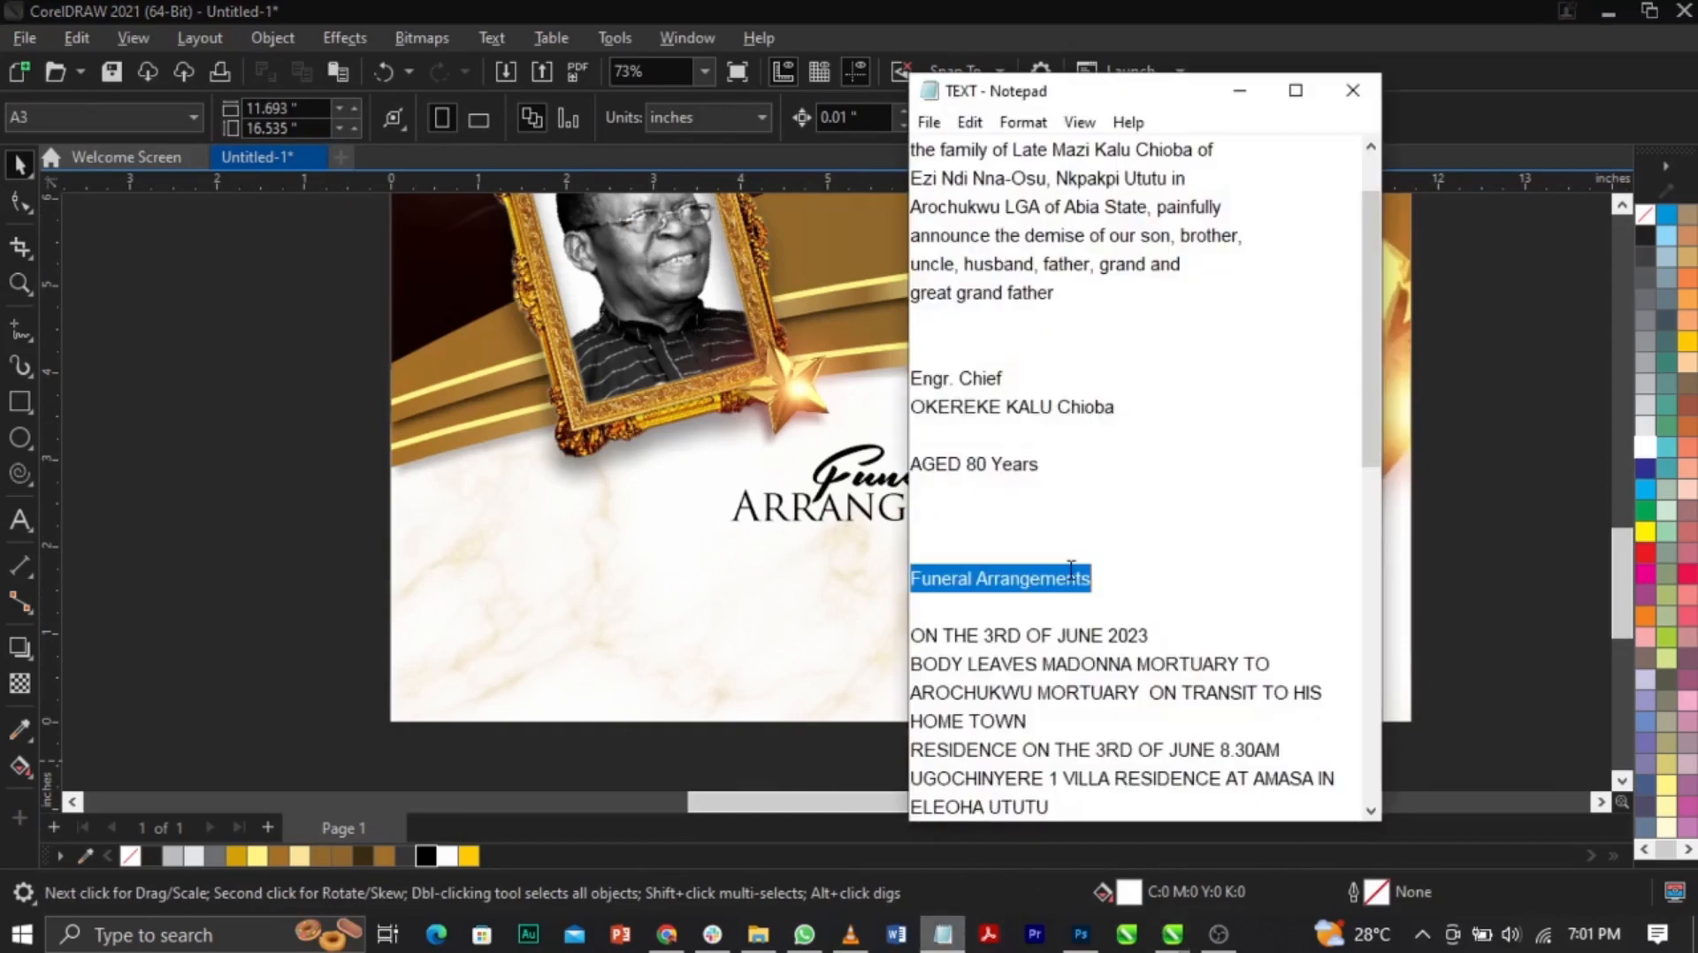
drag(918, 635, 1167, 282)
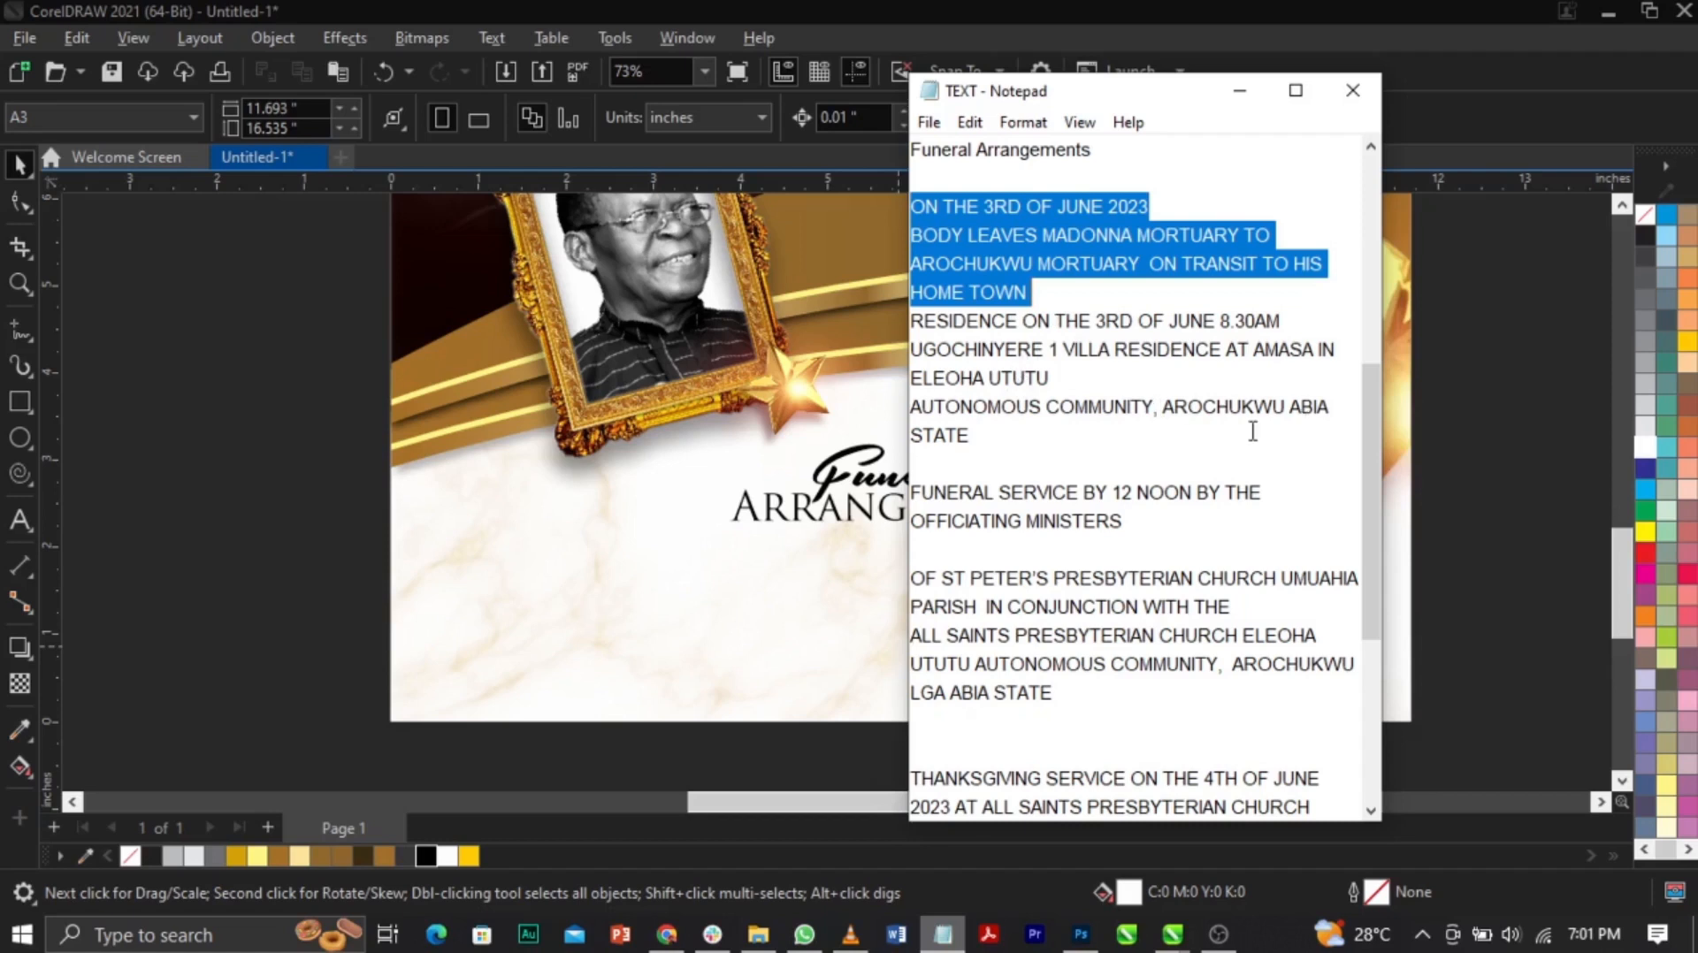
shift+click(1249, 433)
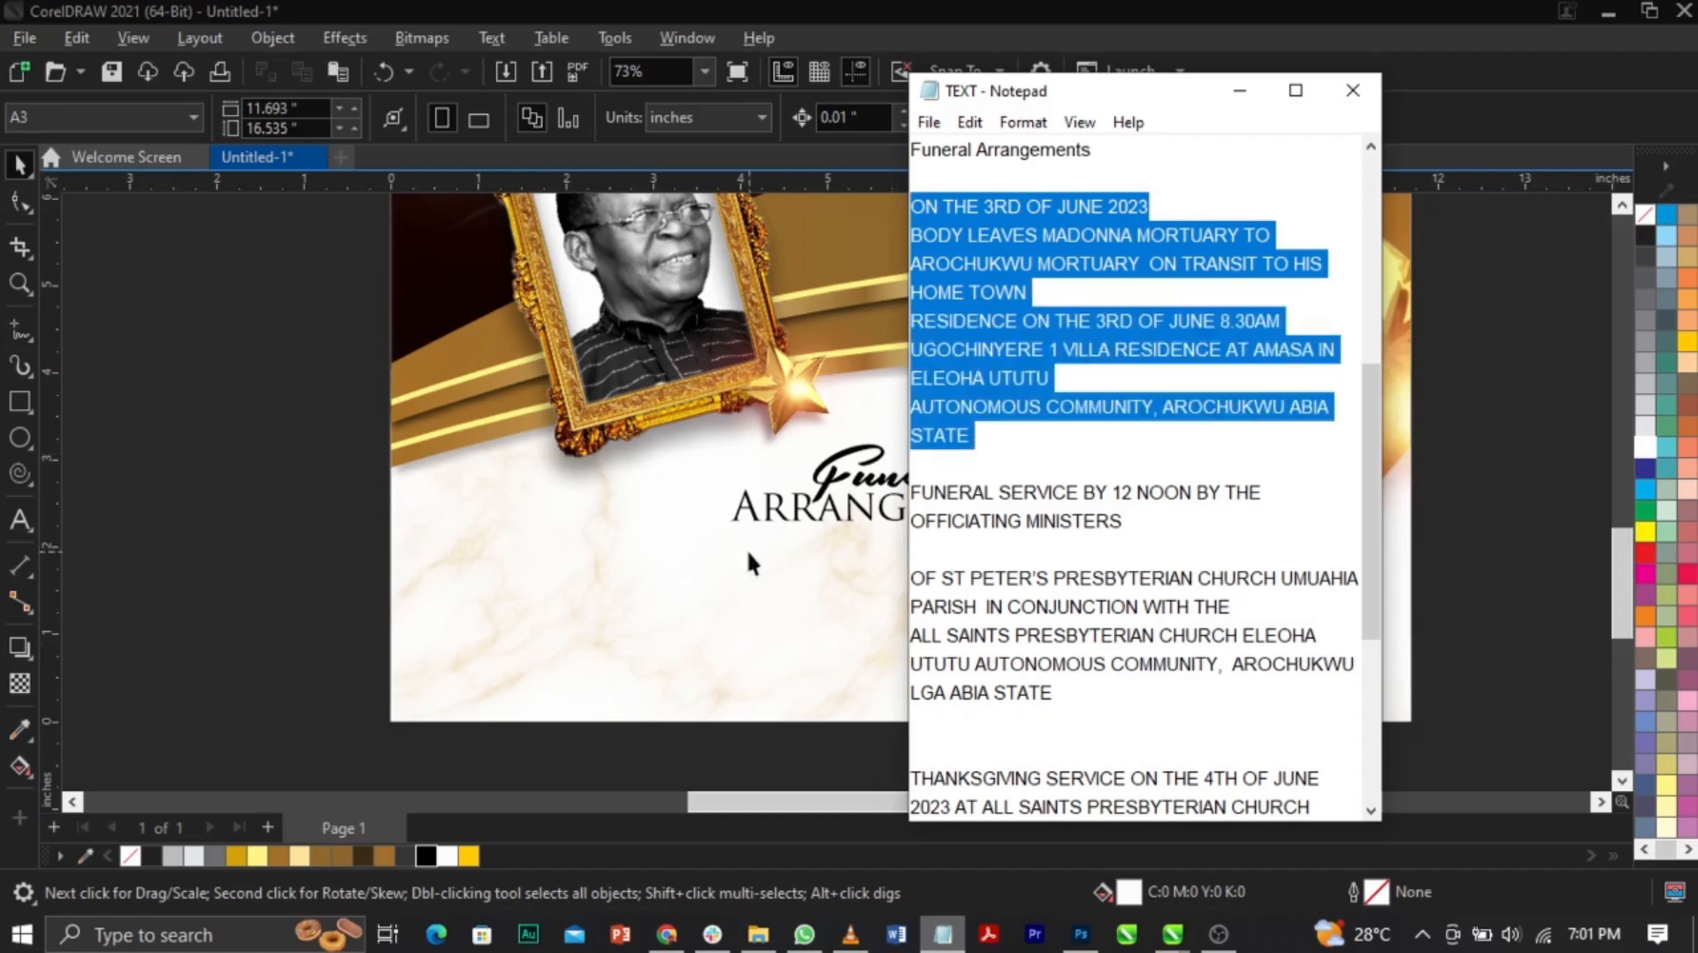
Step: Back in CorelDRAW, start a text entry on the panel below the heading
click(751, 562)
key(F8)
click(656, 584)
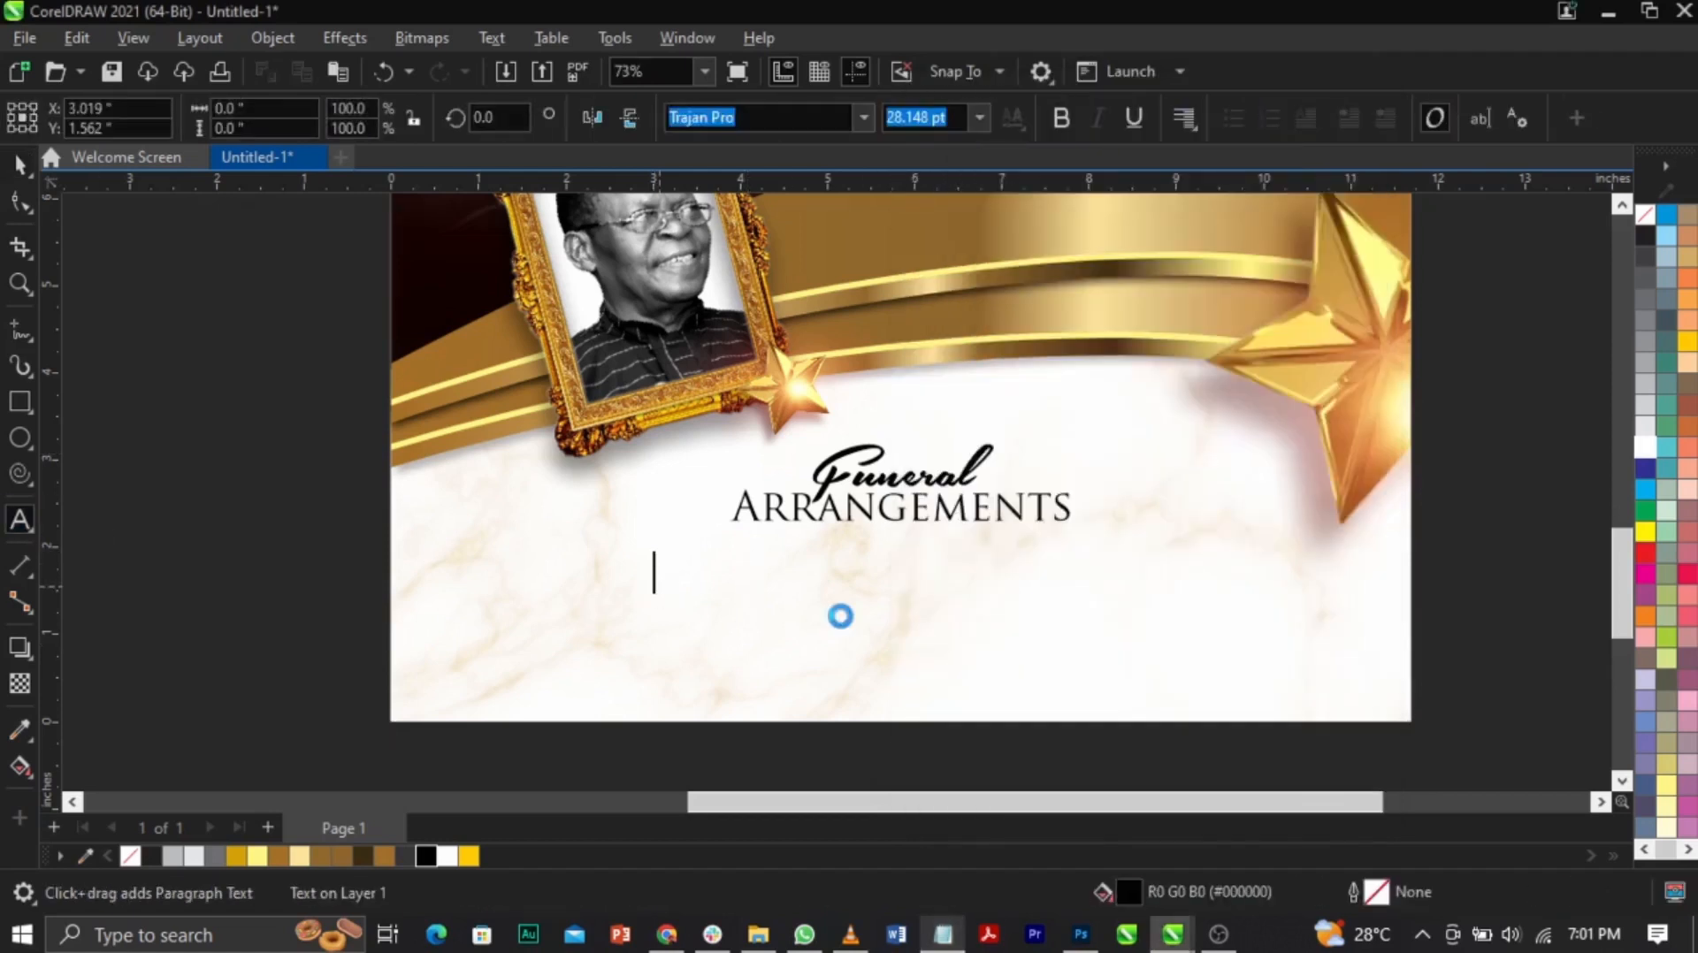
Step: Paste the schedule text under the heading as 10 pt Campton Book
key(ctrl+v)
key(ctrl+space)
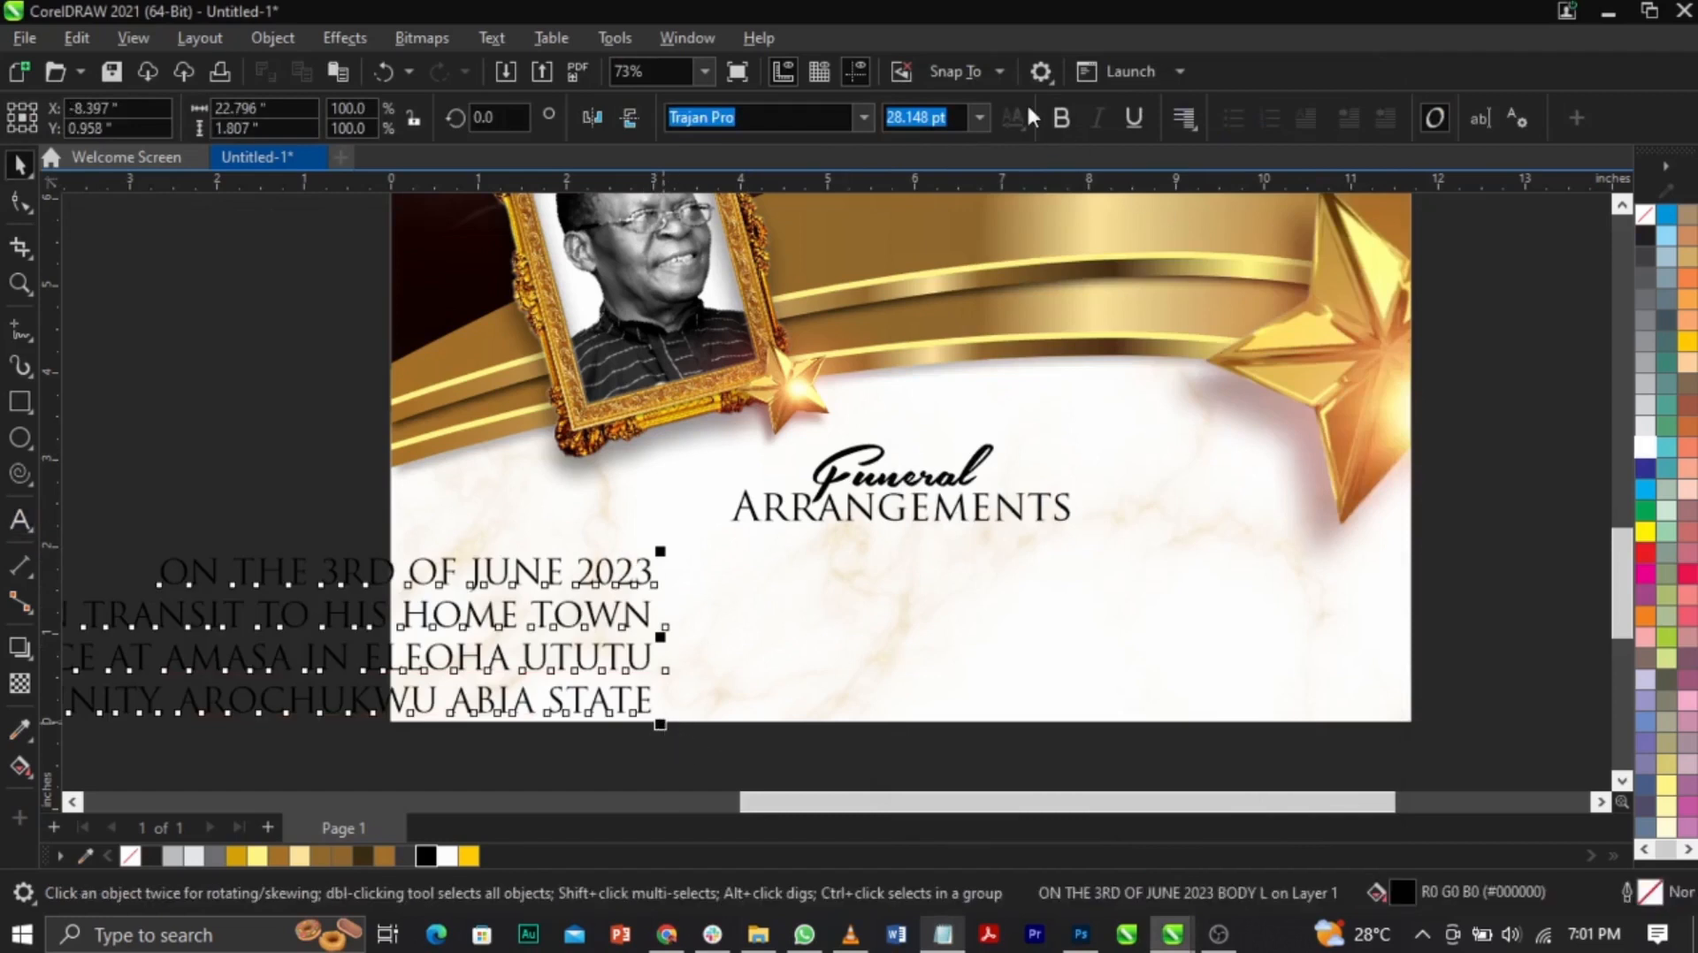
click(980, 123)
click(937, 253)
drag(394, 606, 936, 592)
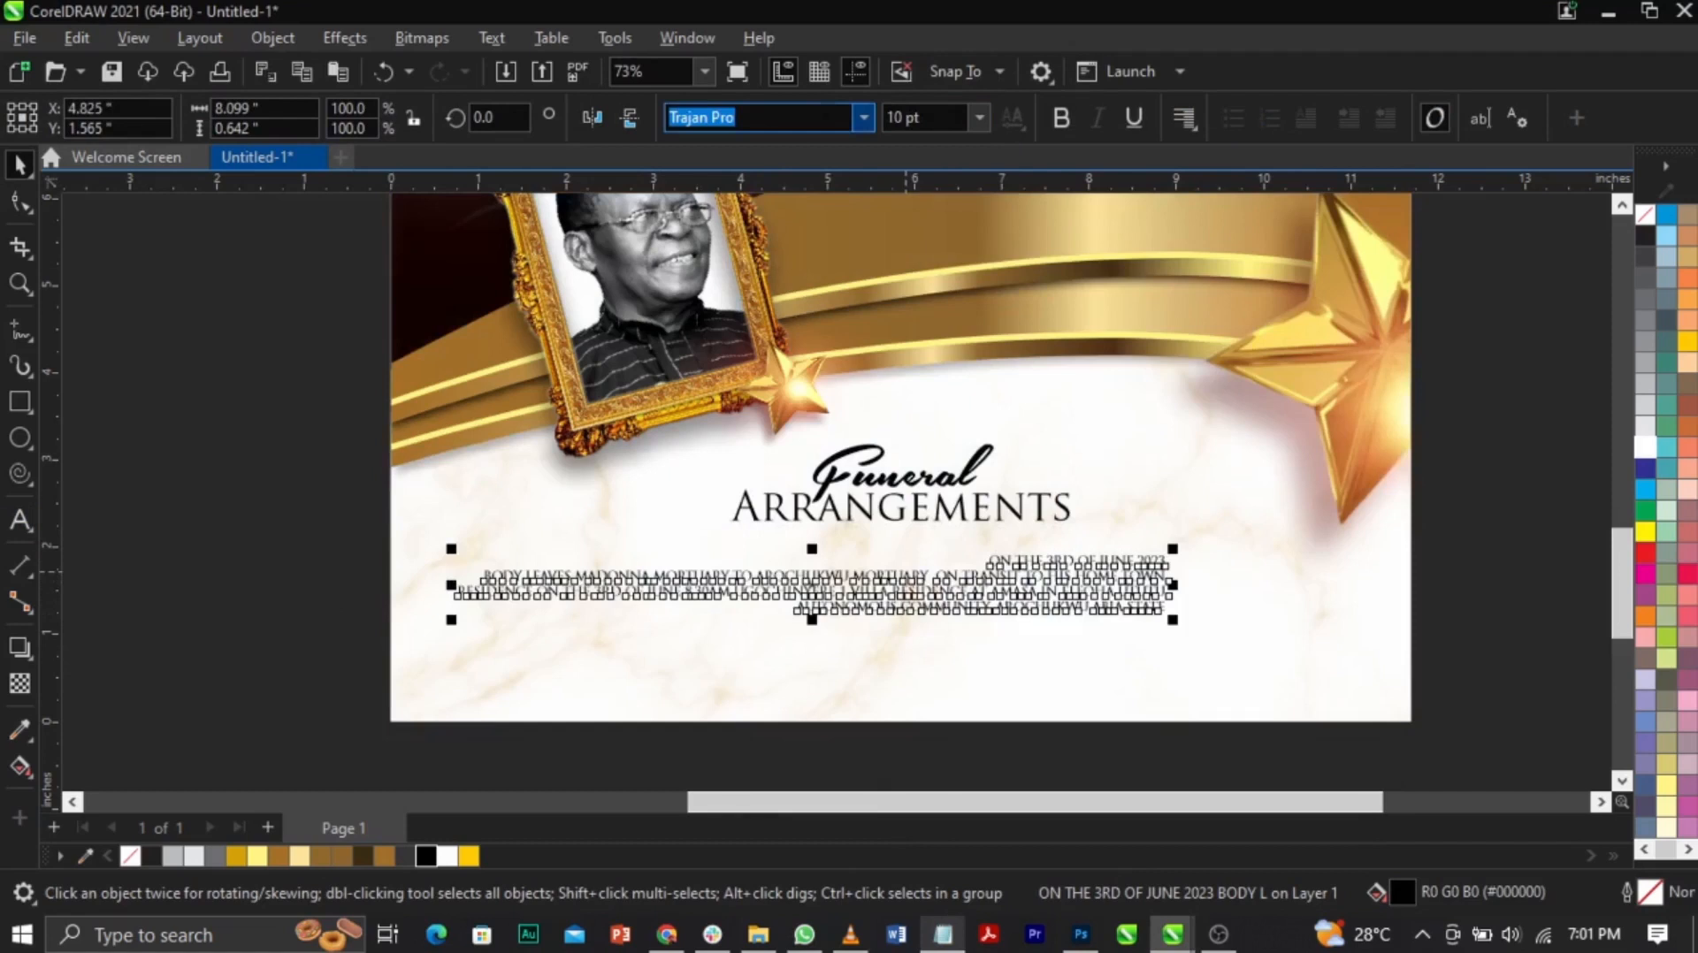
click(862, 124)
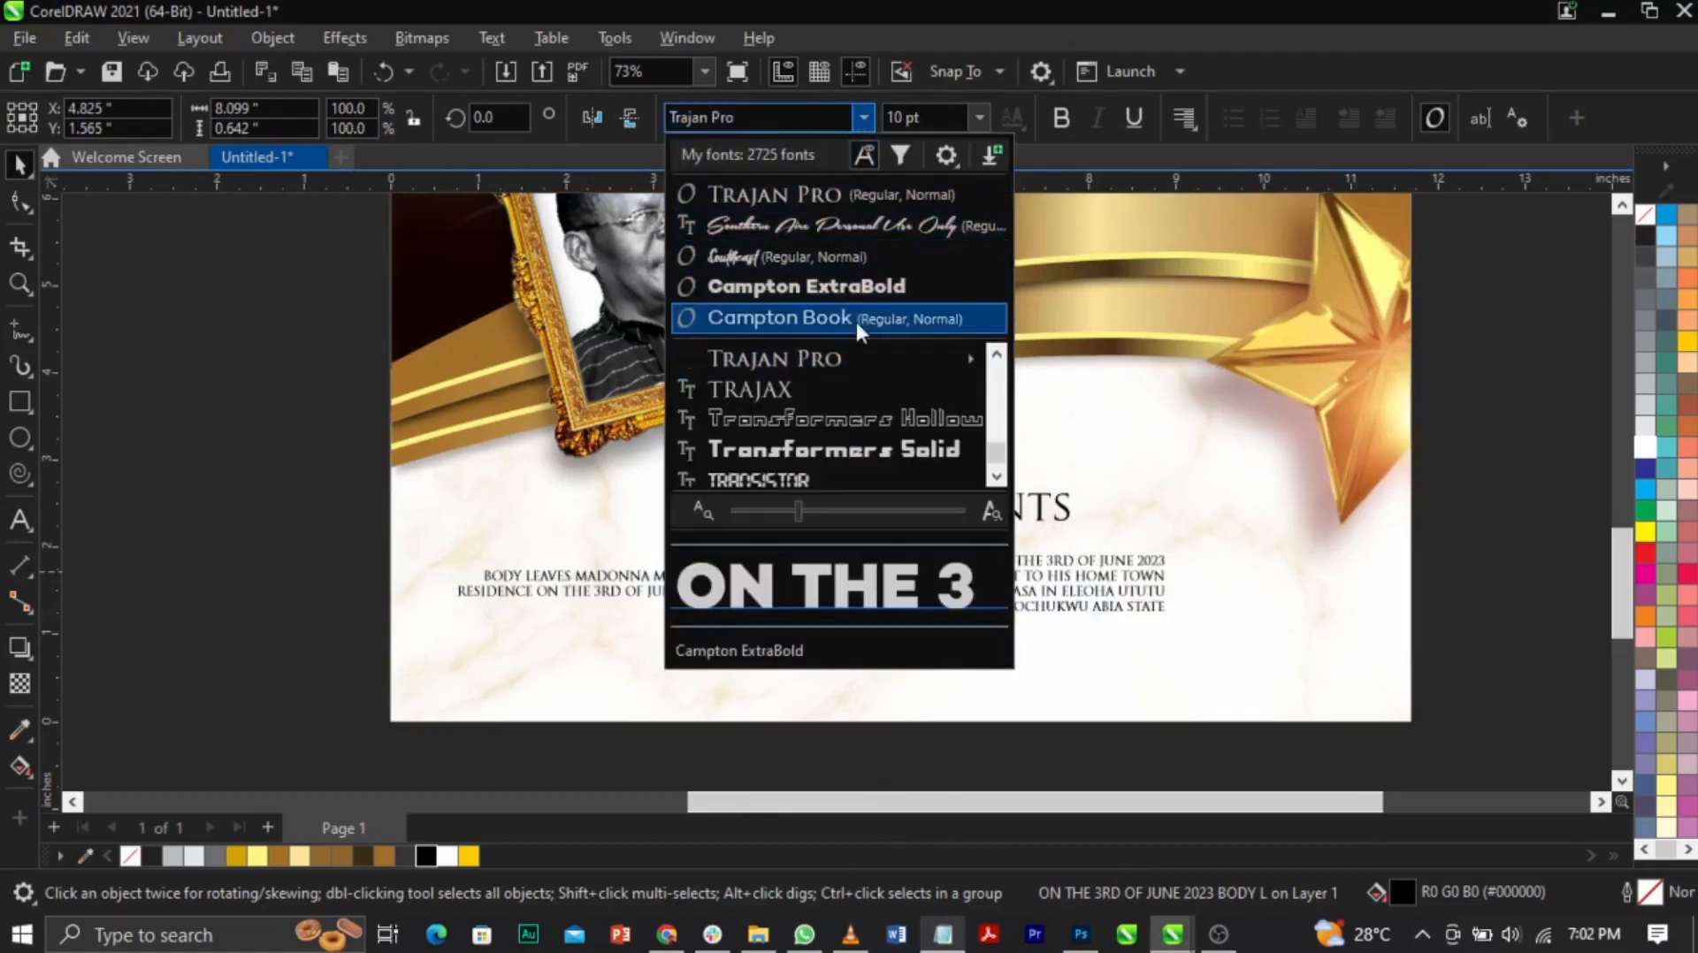
click(862, 322)
Step: Centre-align the schedule lines and centre the text block on the page
click(1519, 599)
double_click(1105, 603)
key(ctrl+a)
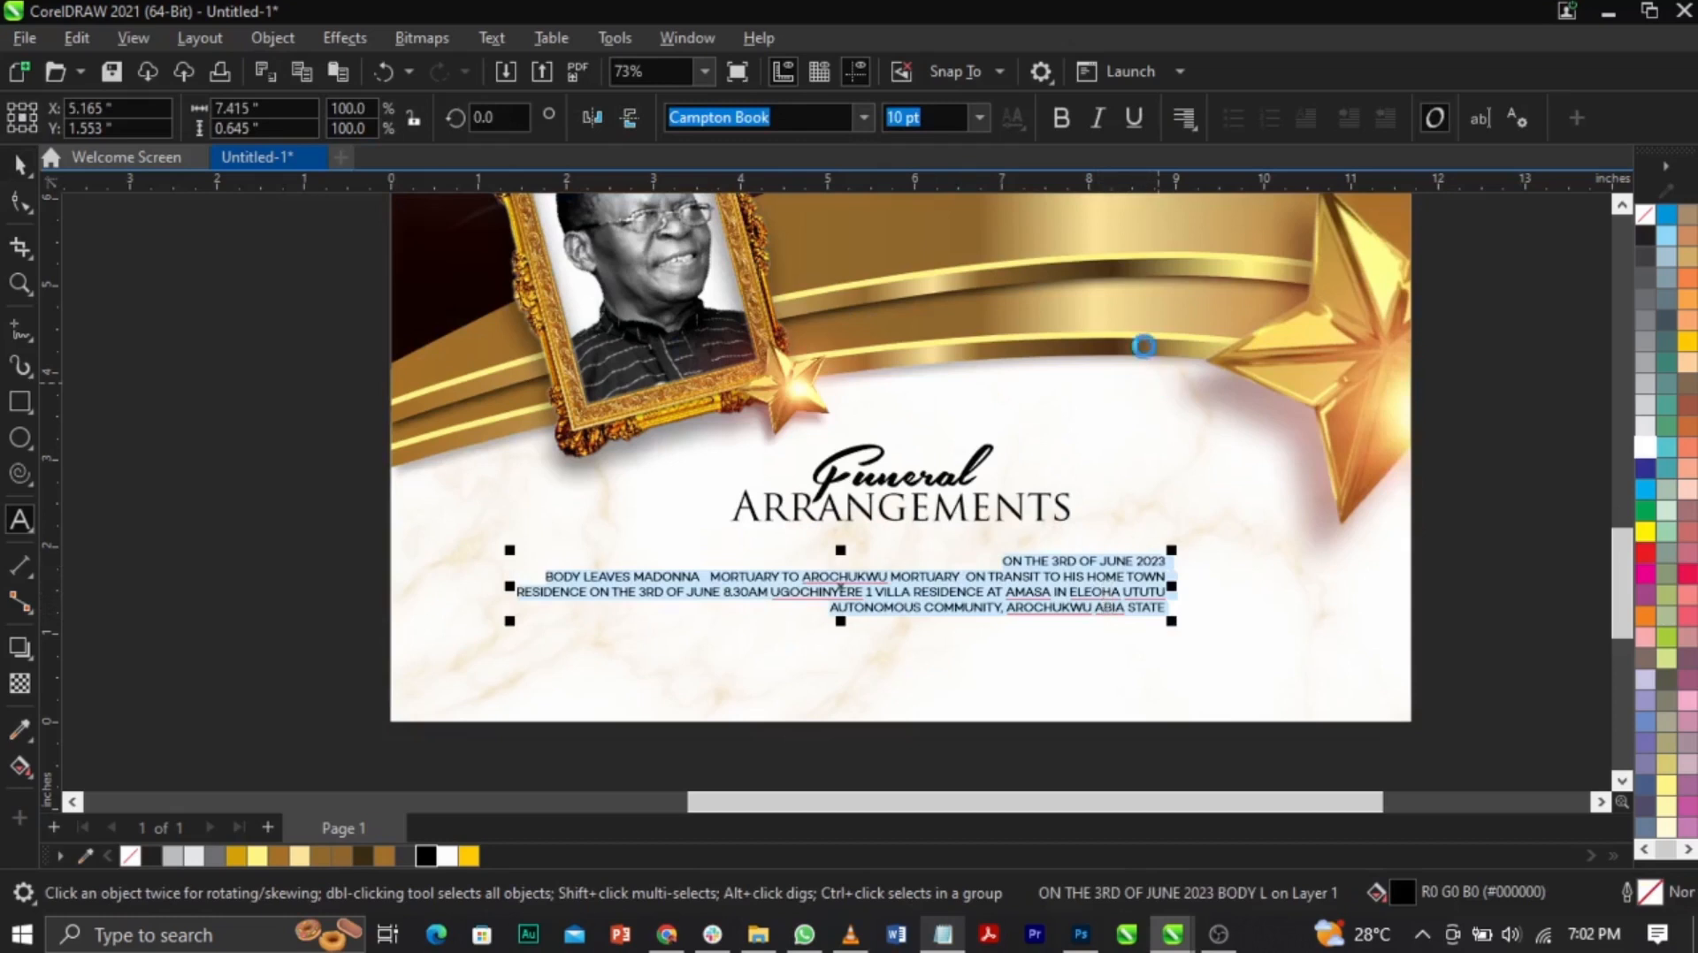
key(ctrl+e)
key(ctrl+space)
shift+click(1145, 639)
key(c)
click(1437, 607)
Step: Delete the ON THE 3RD OF JUNE 2023 line from the block and reposition it under the heading
key(z)
drag(296, 447, 1365, 666)
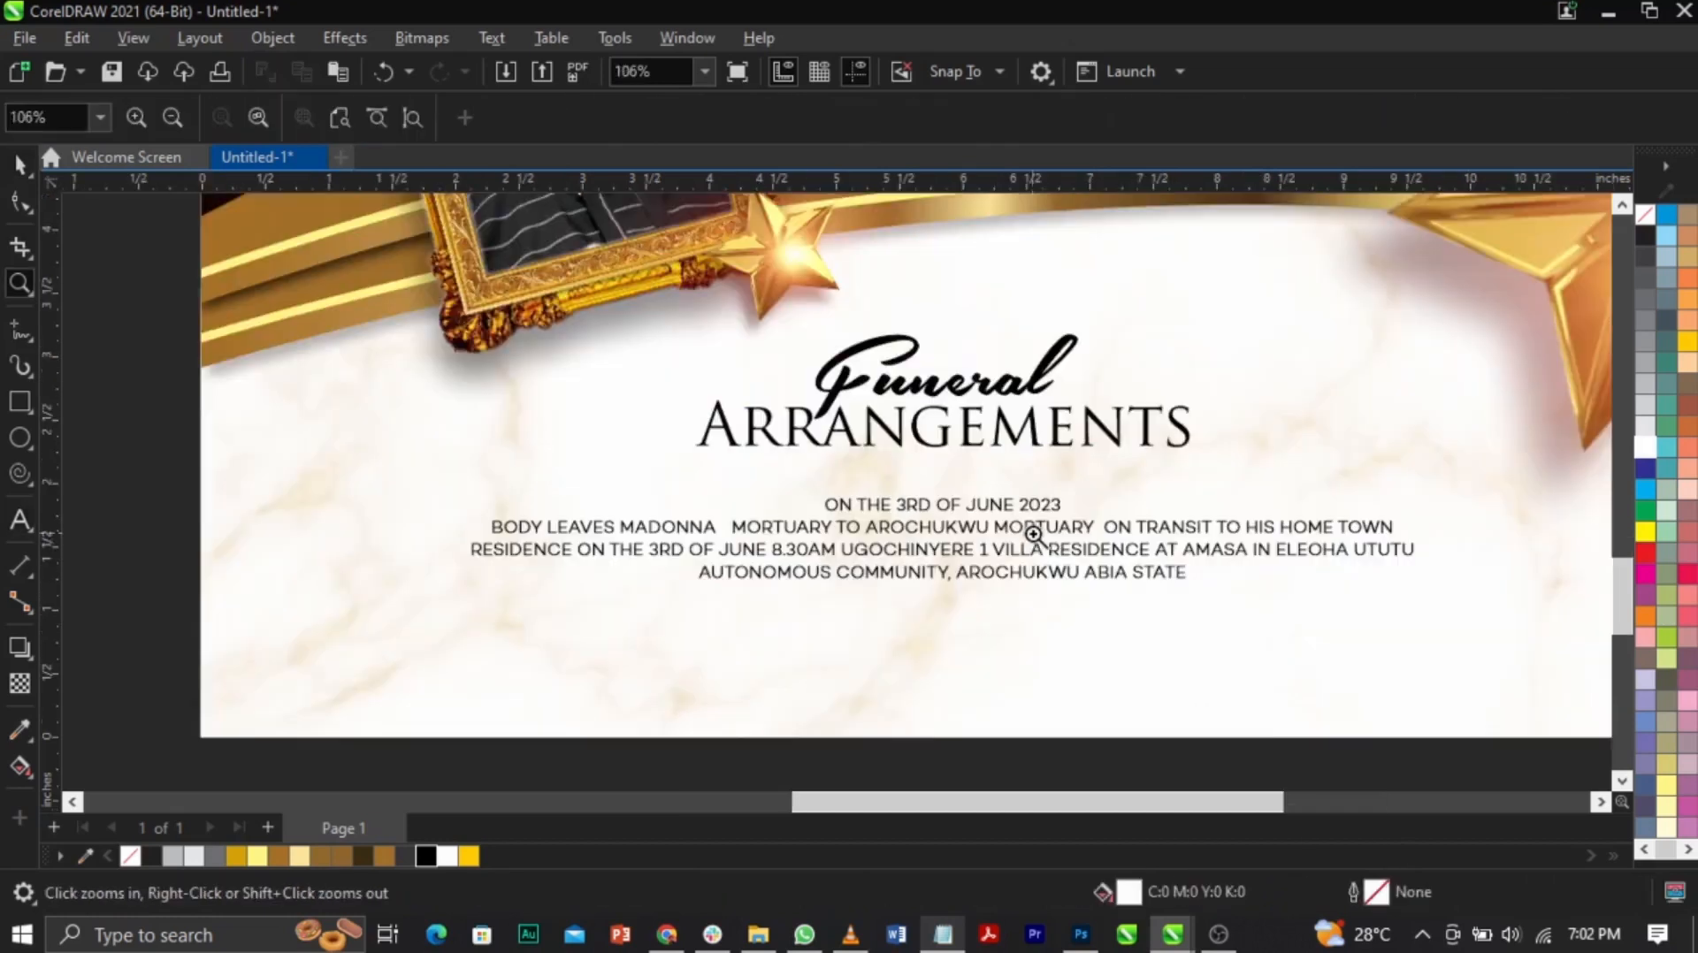
key(space)
drag(1031, 512, 825, 495)
key(ctrl+c)
double_click(1043, 495)
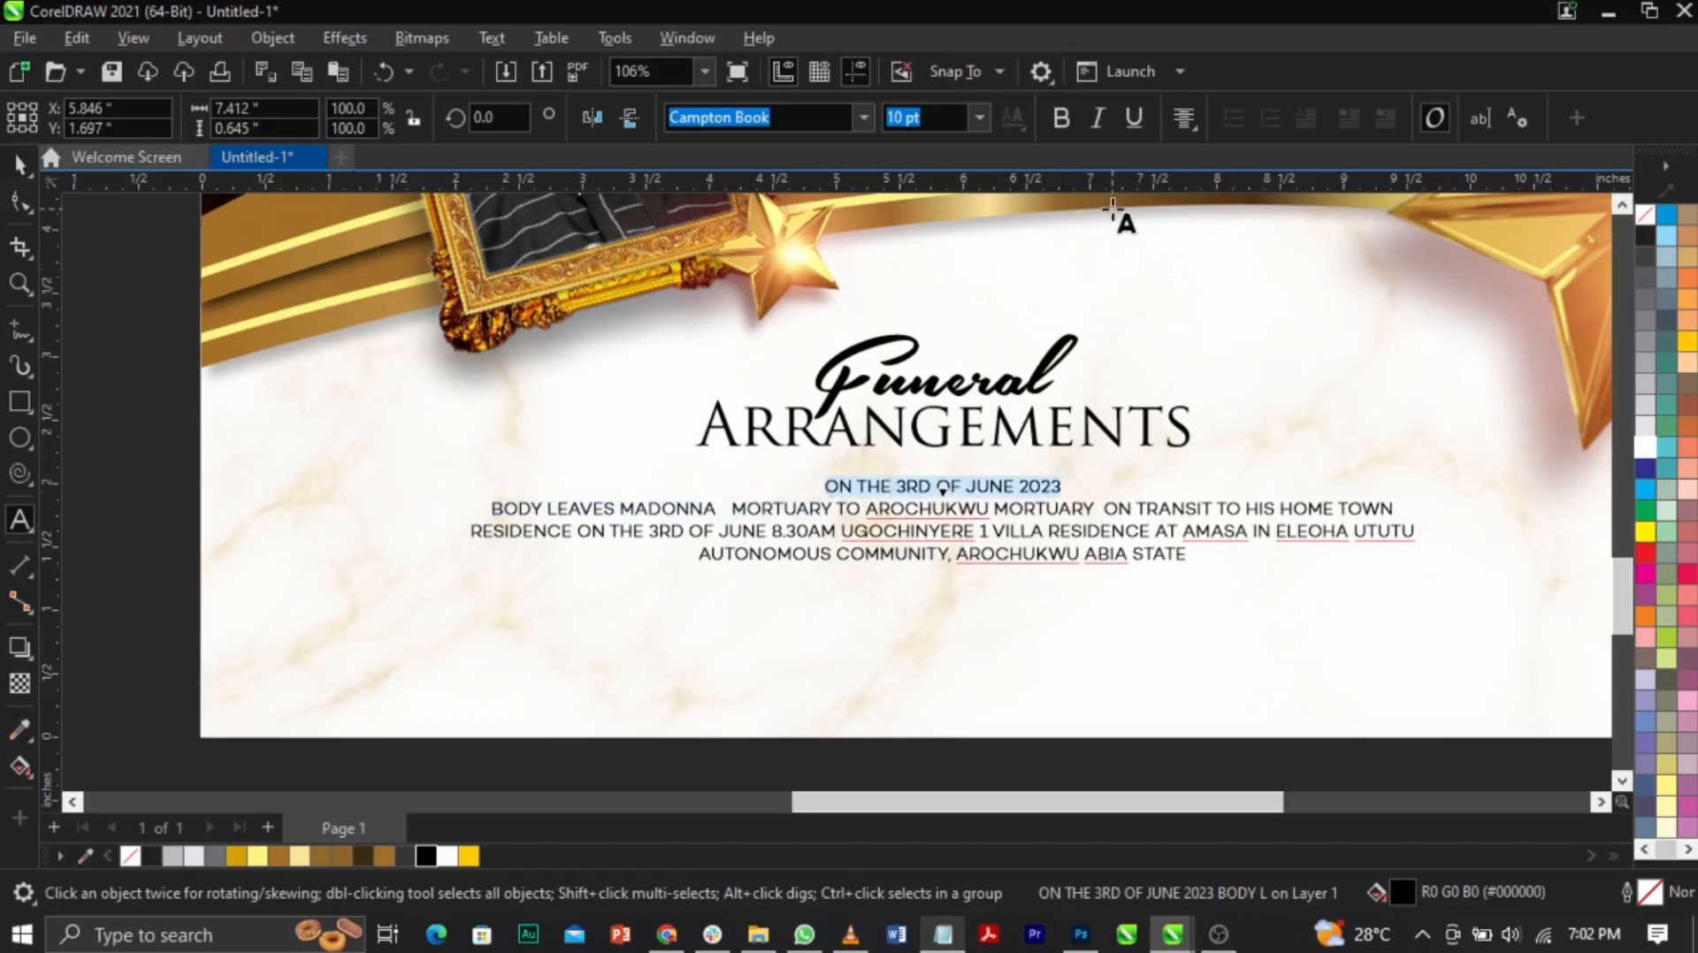
key(Delete)
key(ctrl+space)
drag(997, 495, 1006, 551)
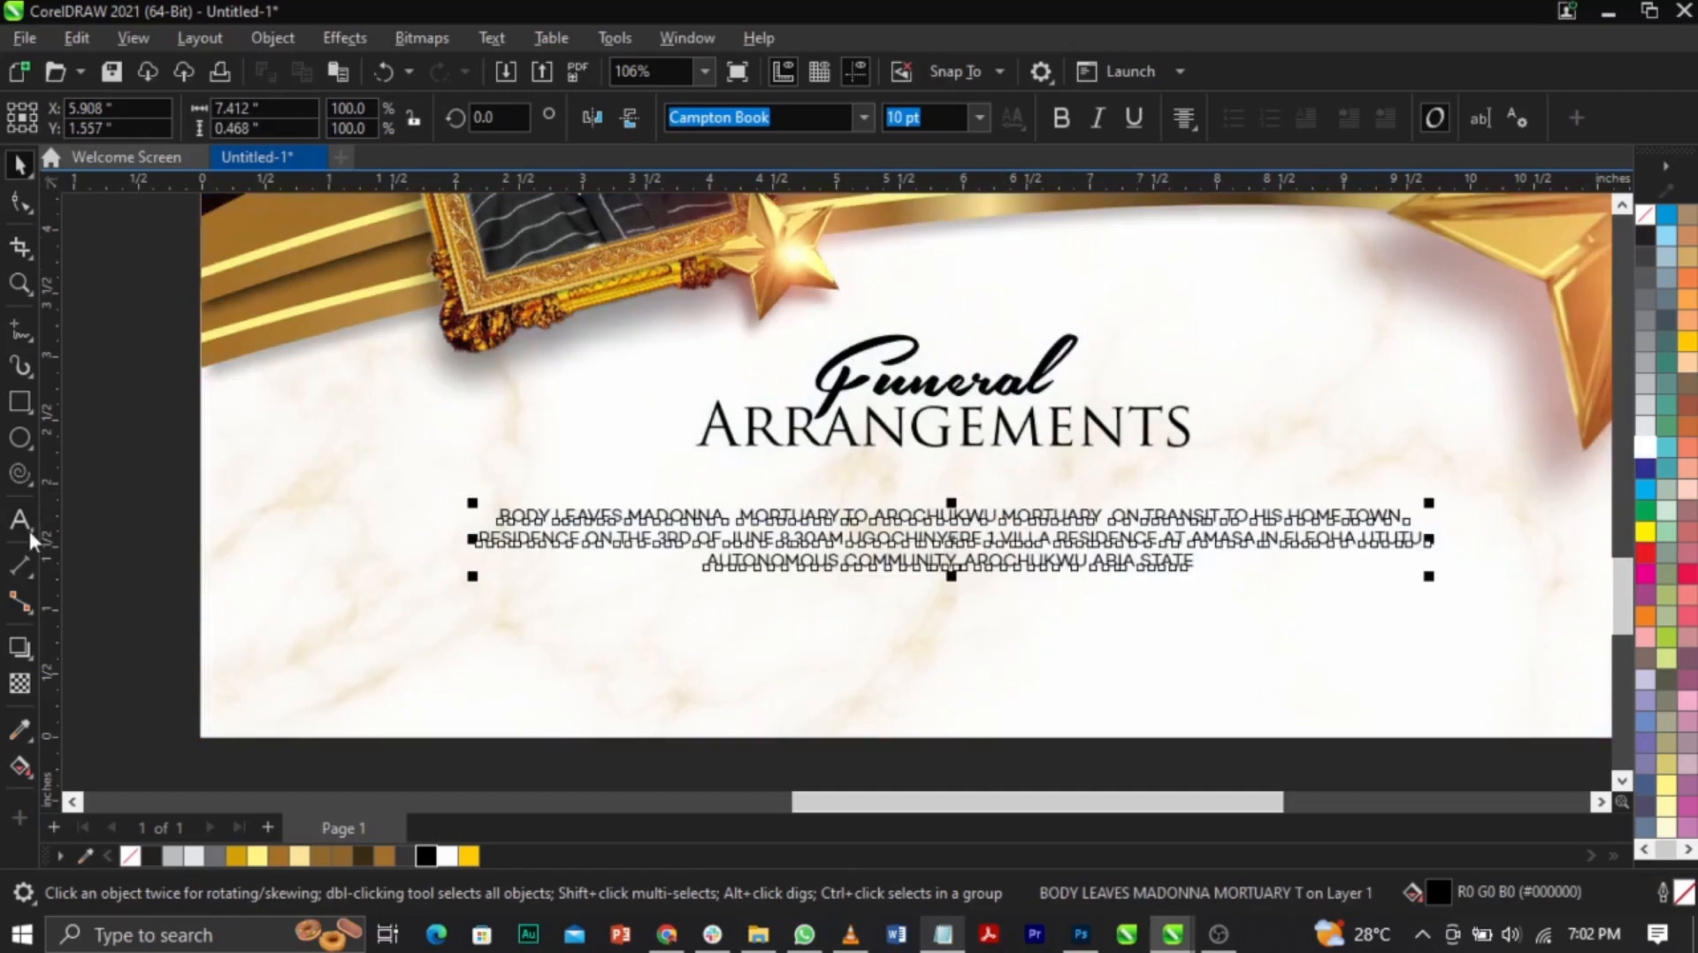
Step: Paste the ON THE 3RD OF JUNE 2023 date line as a separate text object
click(20, 522)
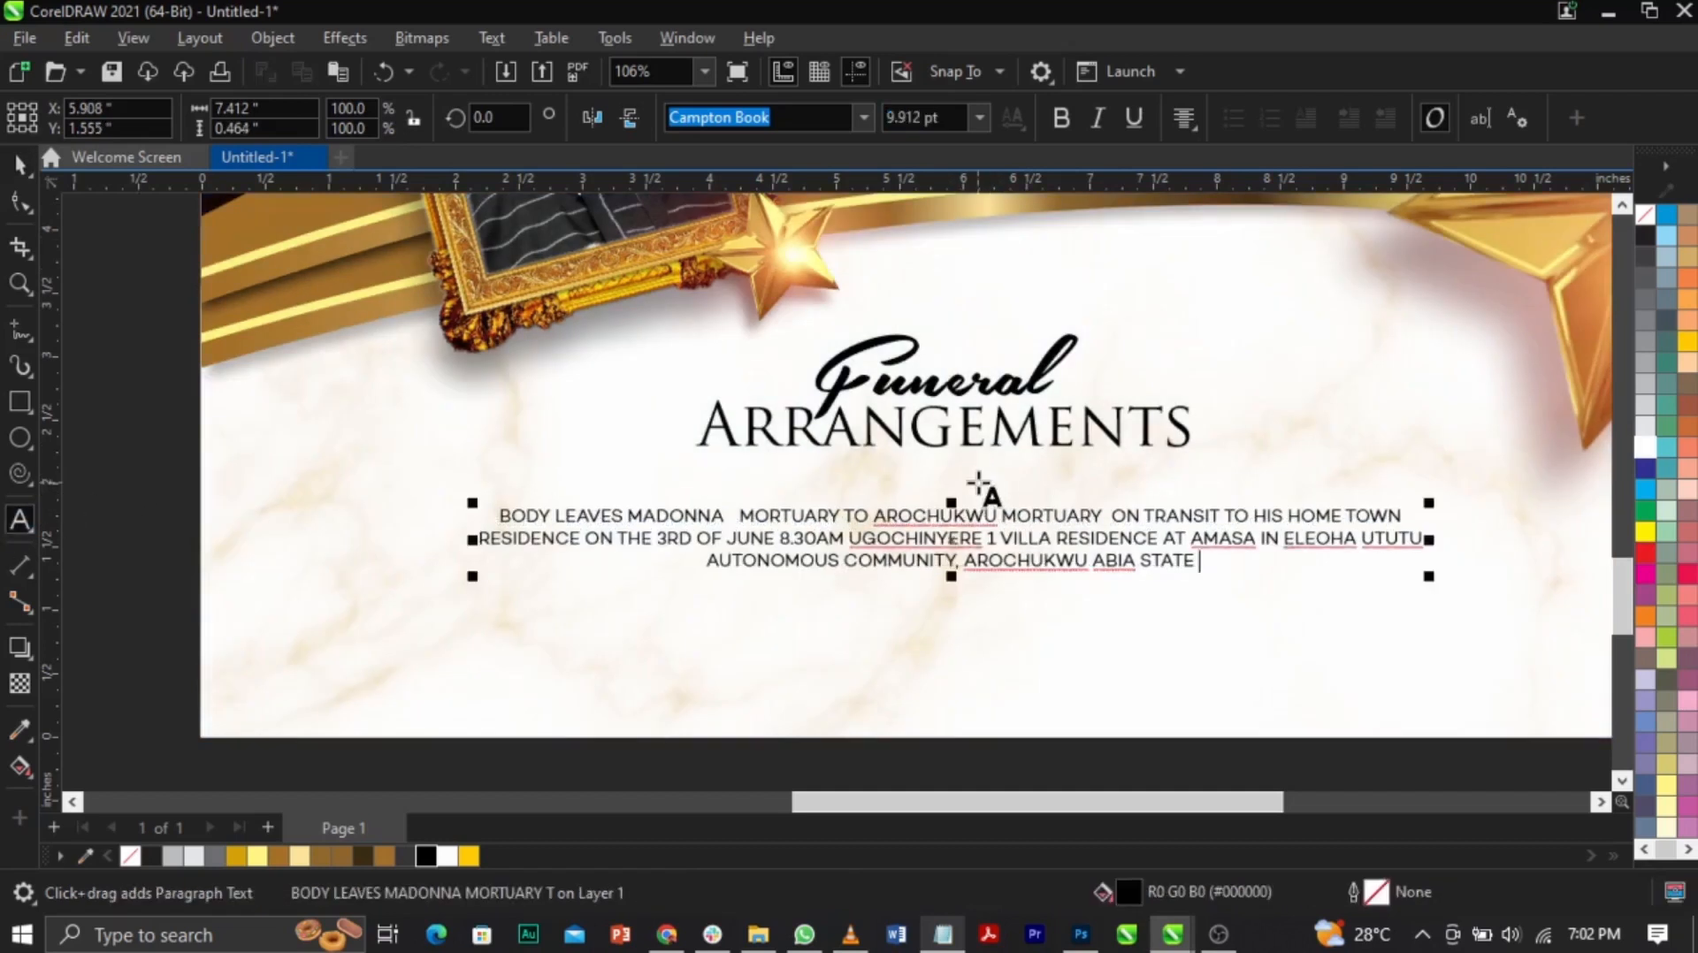
key(ctrl+v)
key(space)
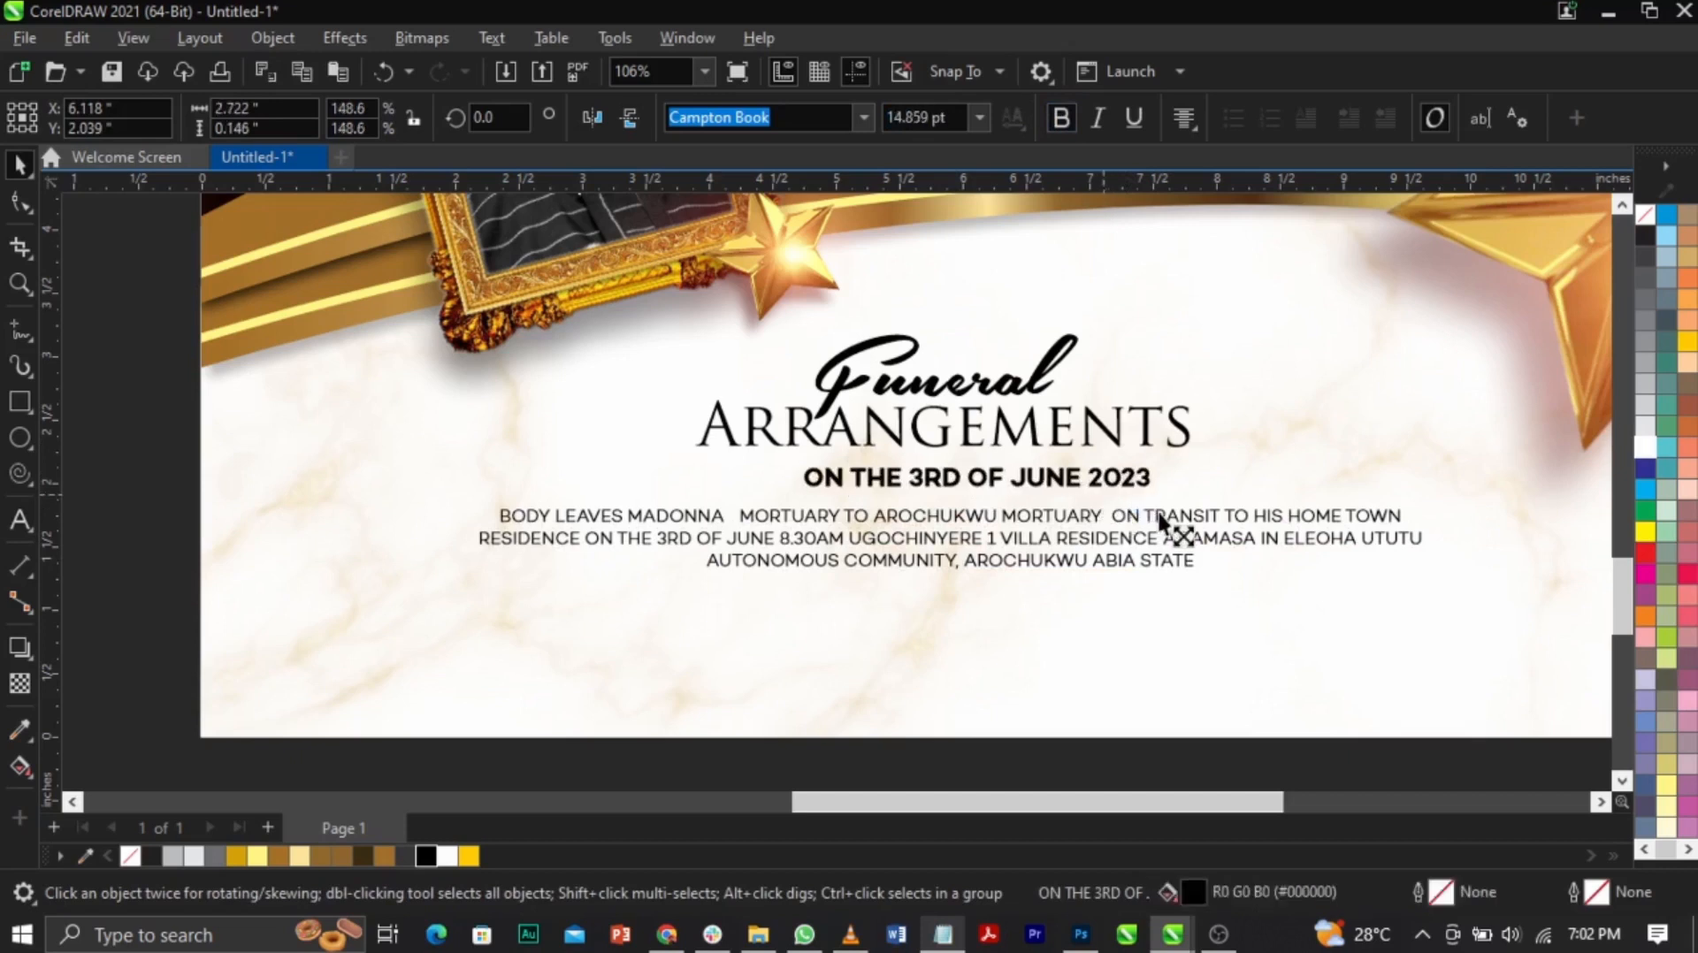
Step: Shrink the Funeral Arrangements heading and move the date line and body paragraph up
click(1145, 413)
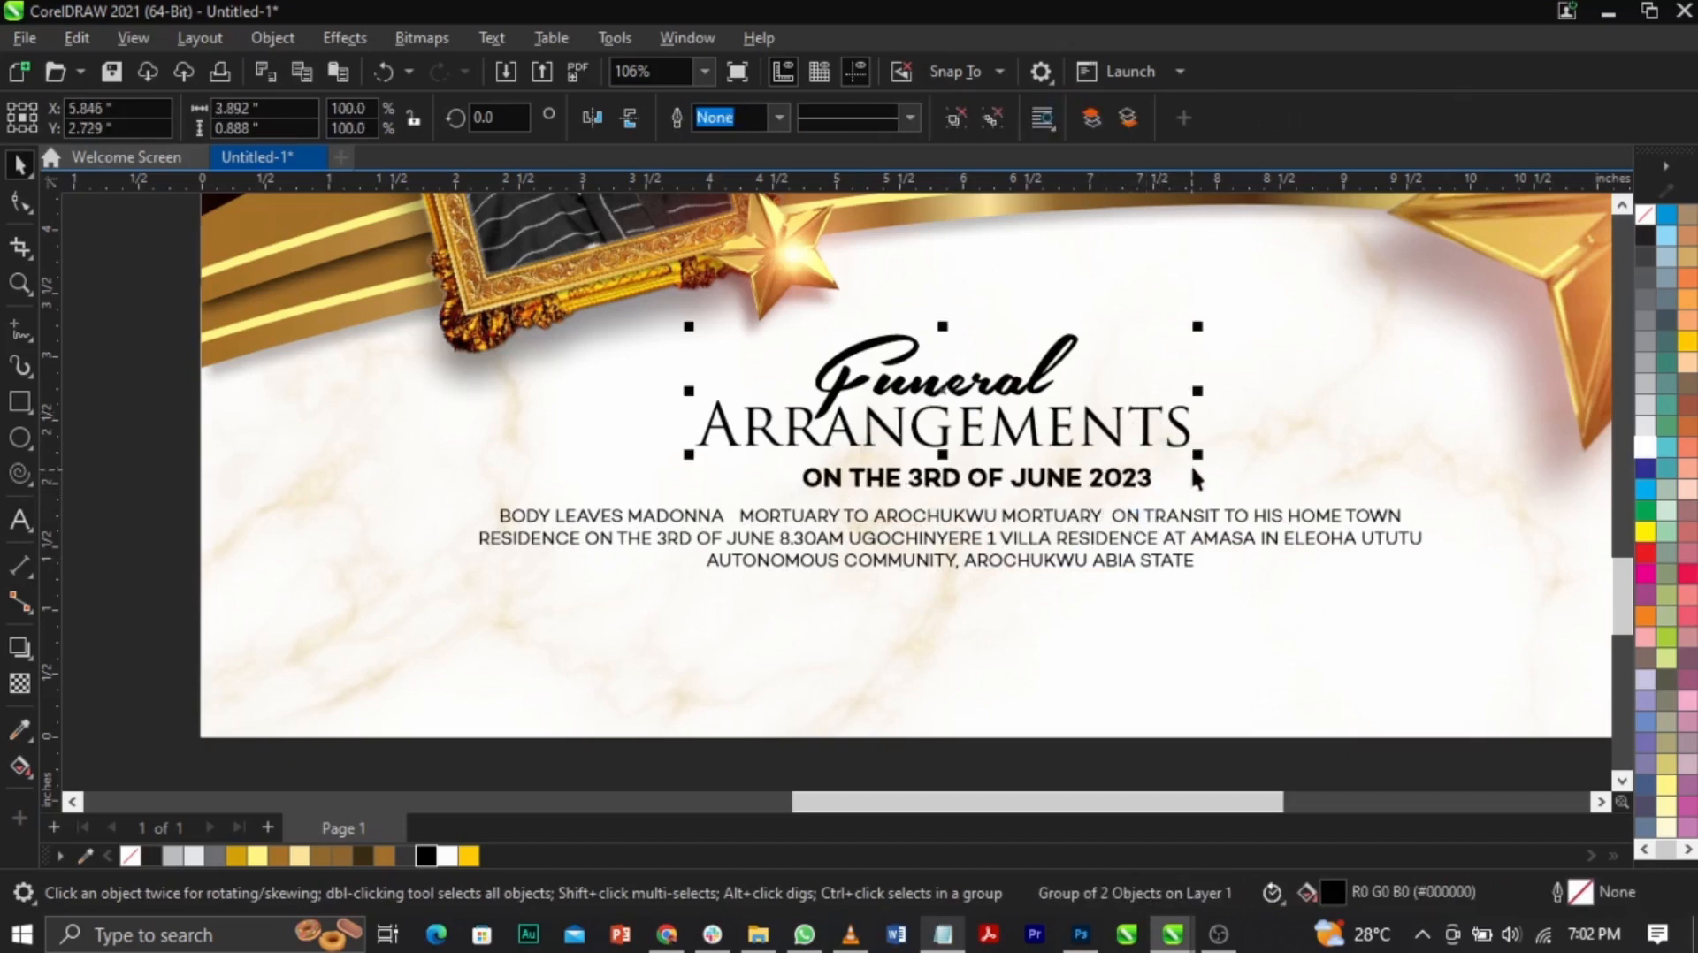
drag(1197, 454, 1038, 354)
drag(1049, 486, 1046, 458)
drag(1049, 518, 1055, 483)
Step: Colour the date line red, then darken it to a deep maroon in Edit Fill
click(1058, 454)
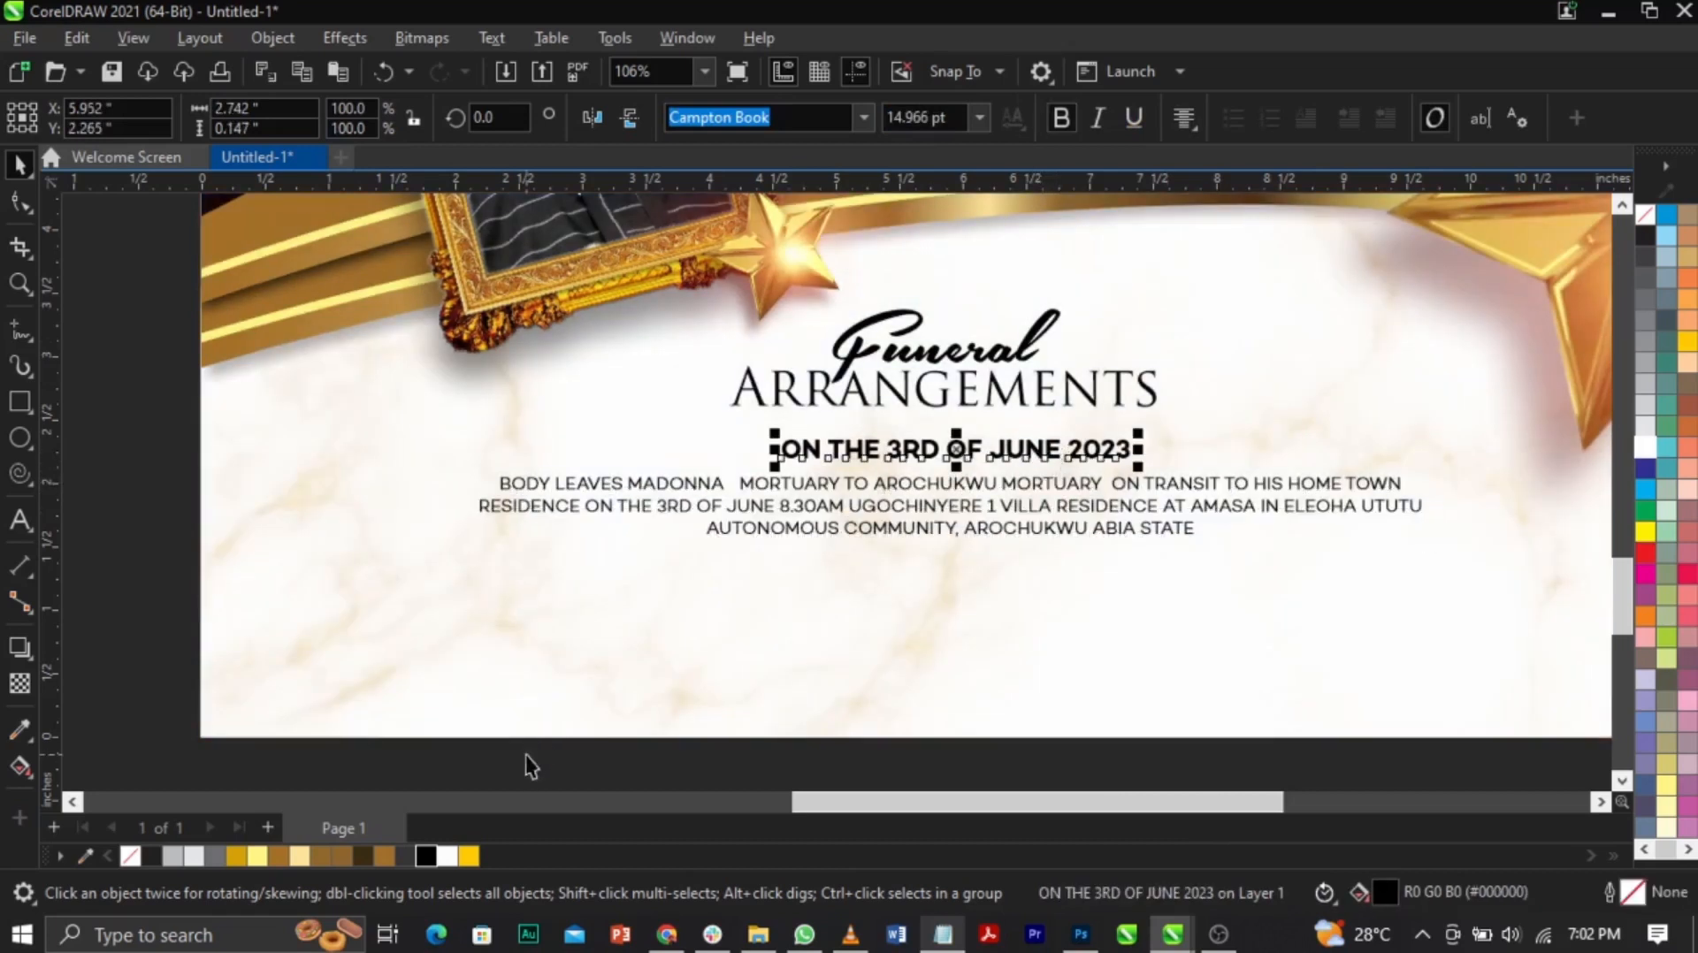
click(1640, 552)
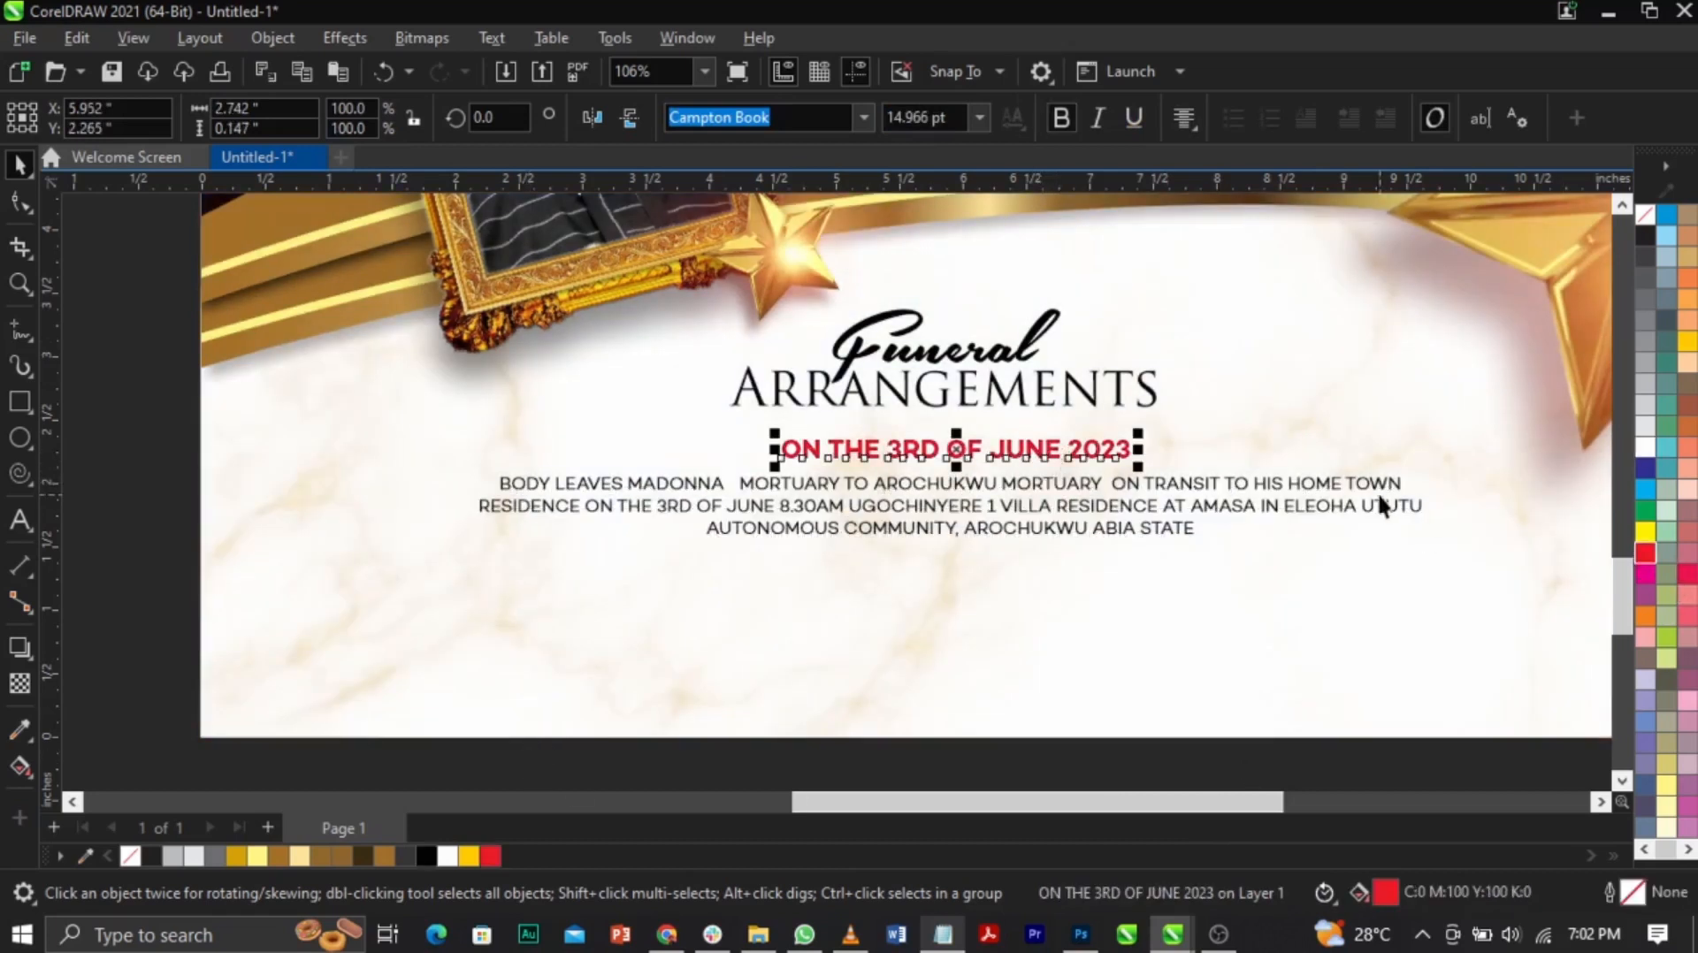
drag(1089, 497, 1097, 477)
click(1105, 452)
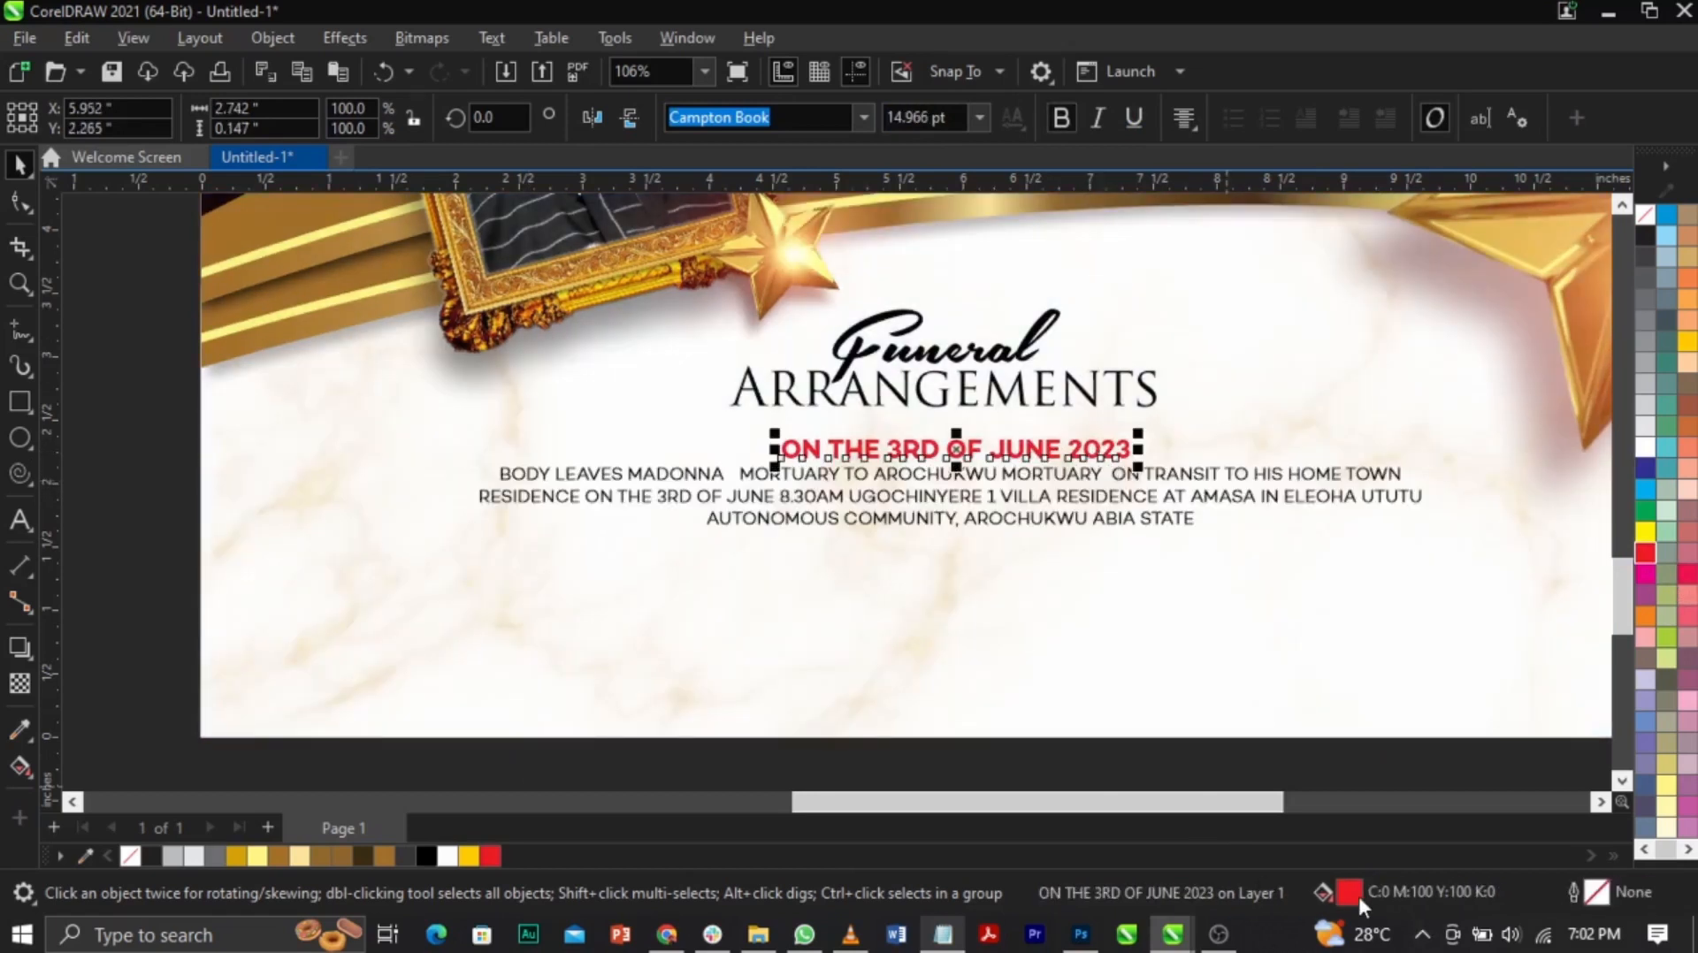
key(shift+F11)
drag(700, 107, 1297, 79)
click(1138, 214)
drag(1298, 396, 1335, 367)
click(1661, 762)
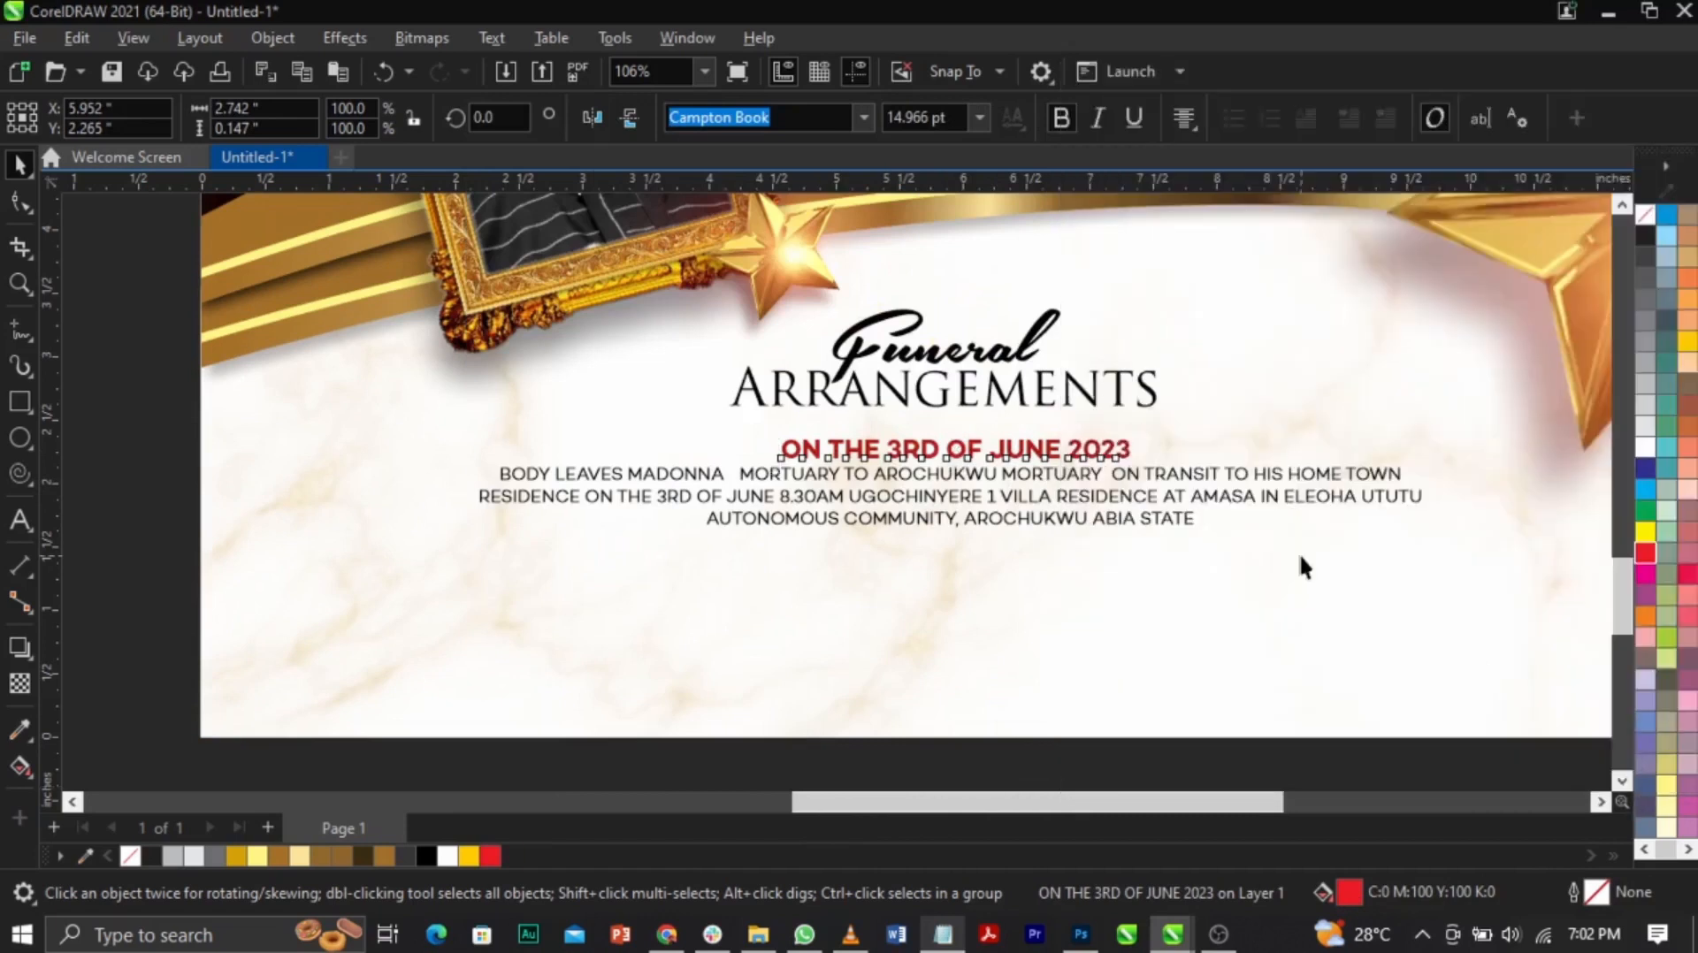
Step: Scale the body paragraph down slightly to about 9.5 pt
click(1113, 523)
click(1119, 517)
drag(1435, 550, 1414, 535)
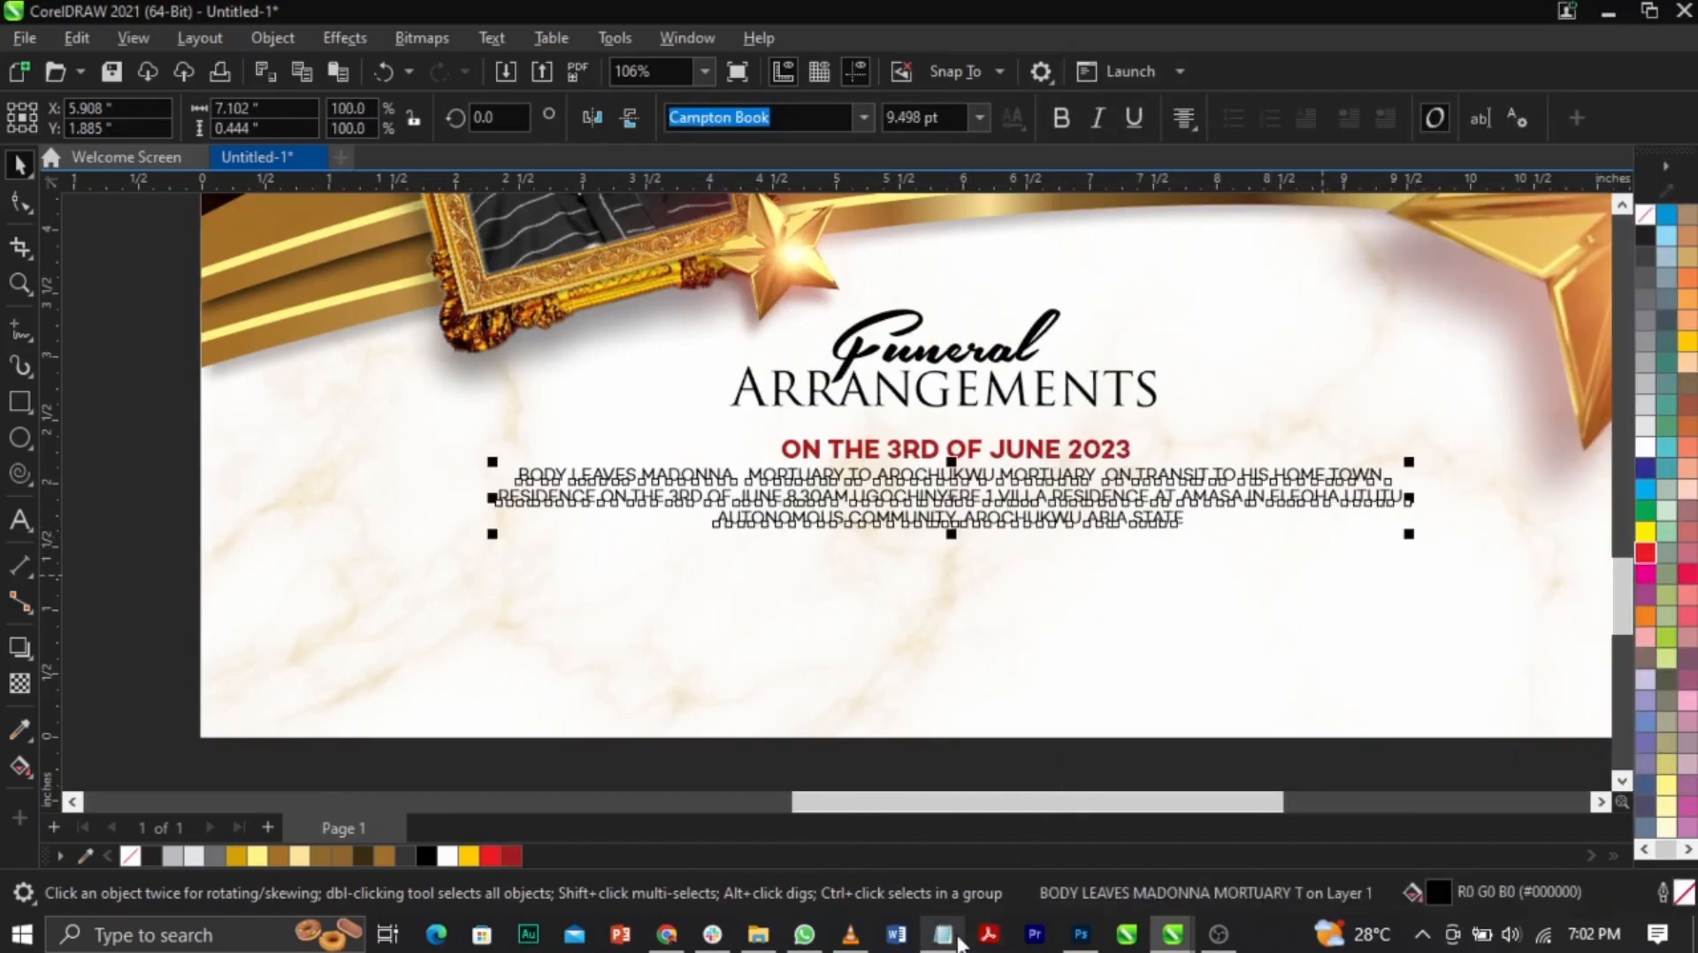
click(955, 938)
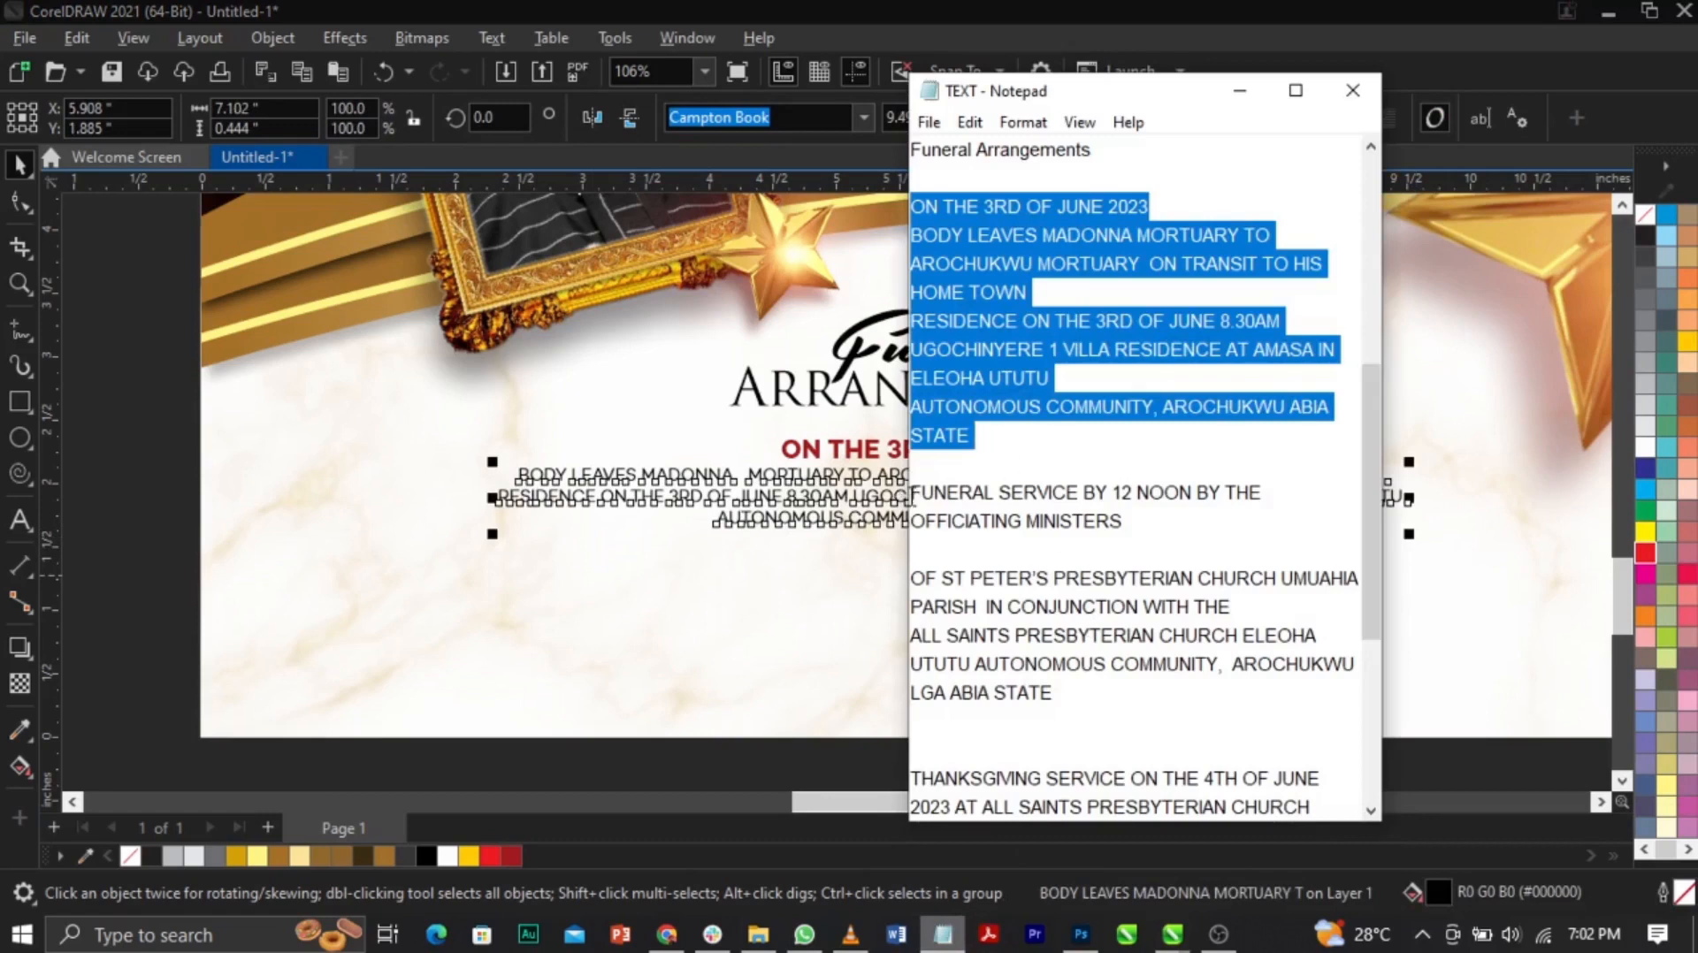
Step: Copy the FUNERAL SERVICE BY 12 NOON BY THE OFFICIATING MINISTERS line from Notepad onto the poster
click(910, 493)
drag(911, 493, 1157, 530)
key(ctrl+c)
click(677, 628)
key(F8)
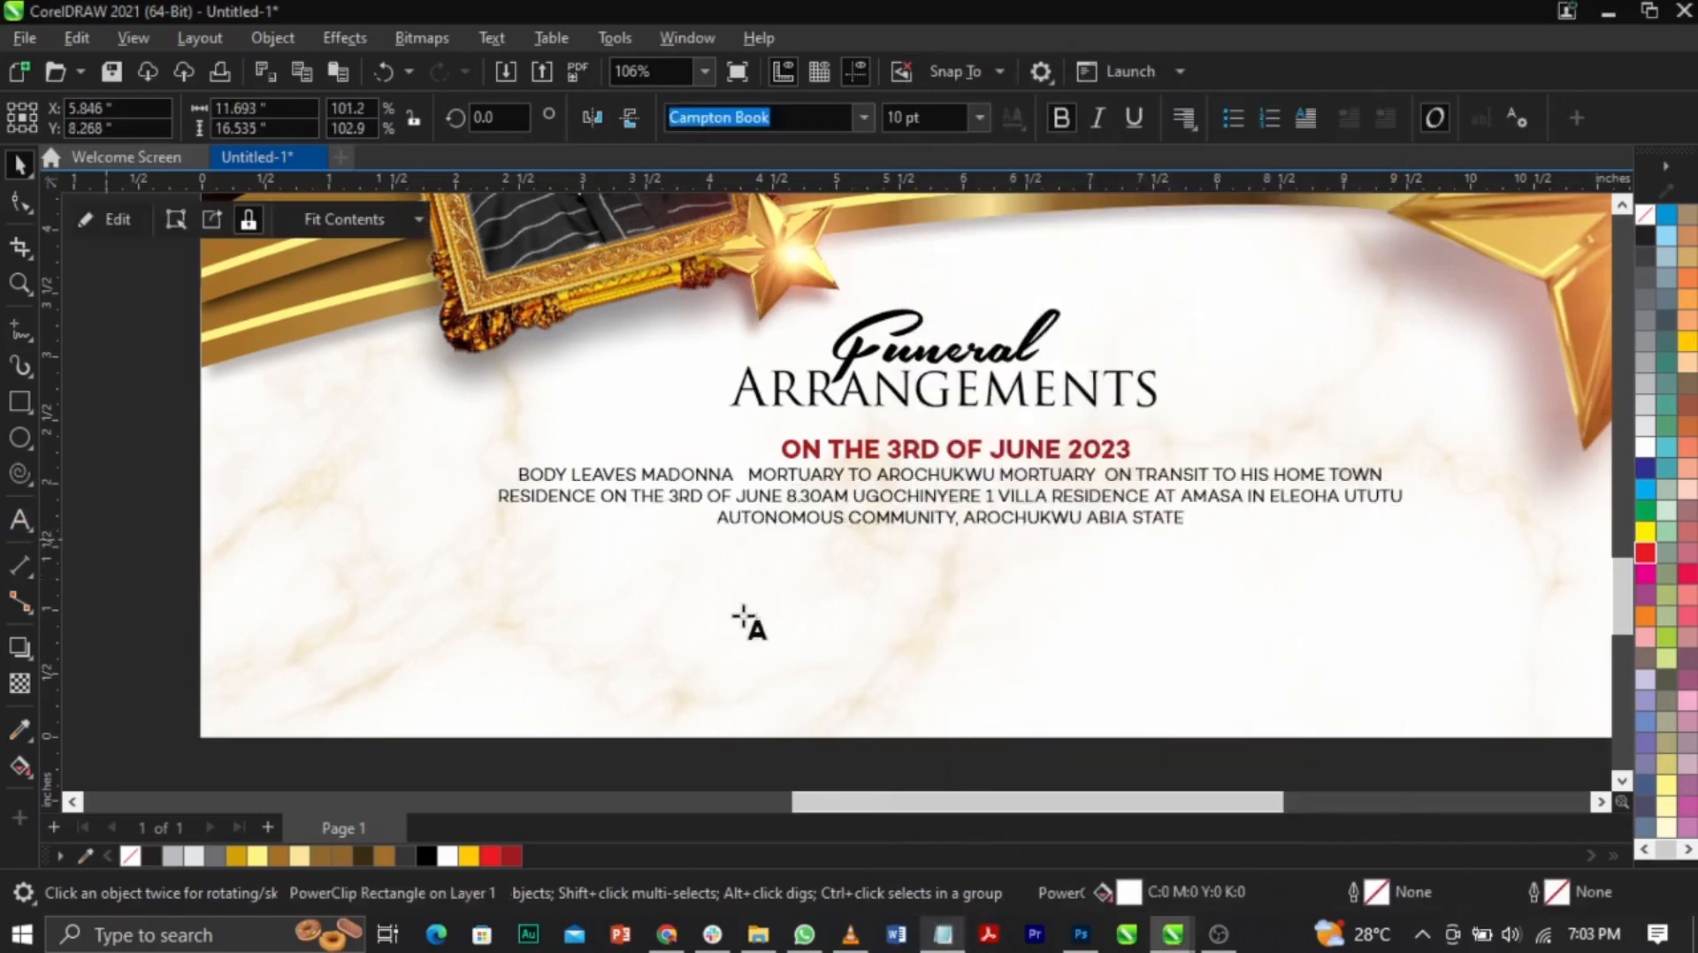
click(743, 608)
key(ctrl+v)
key(Escape)
Step: Draw a red bar below the paragraph, centred on it
click(19, 402)
drag(492, 547, 1400, 591)
key(space)
click(511, 856)
shift+click(1108, 513)
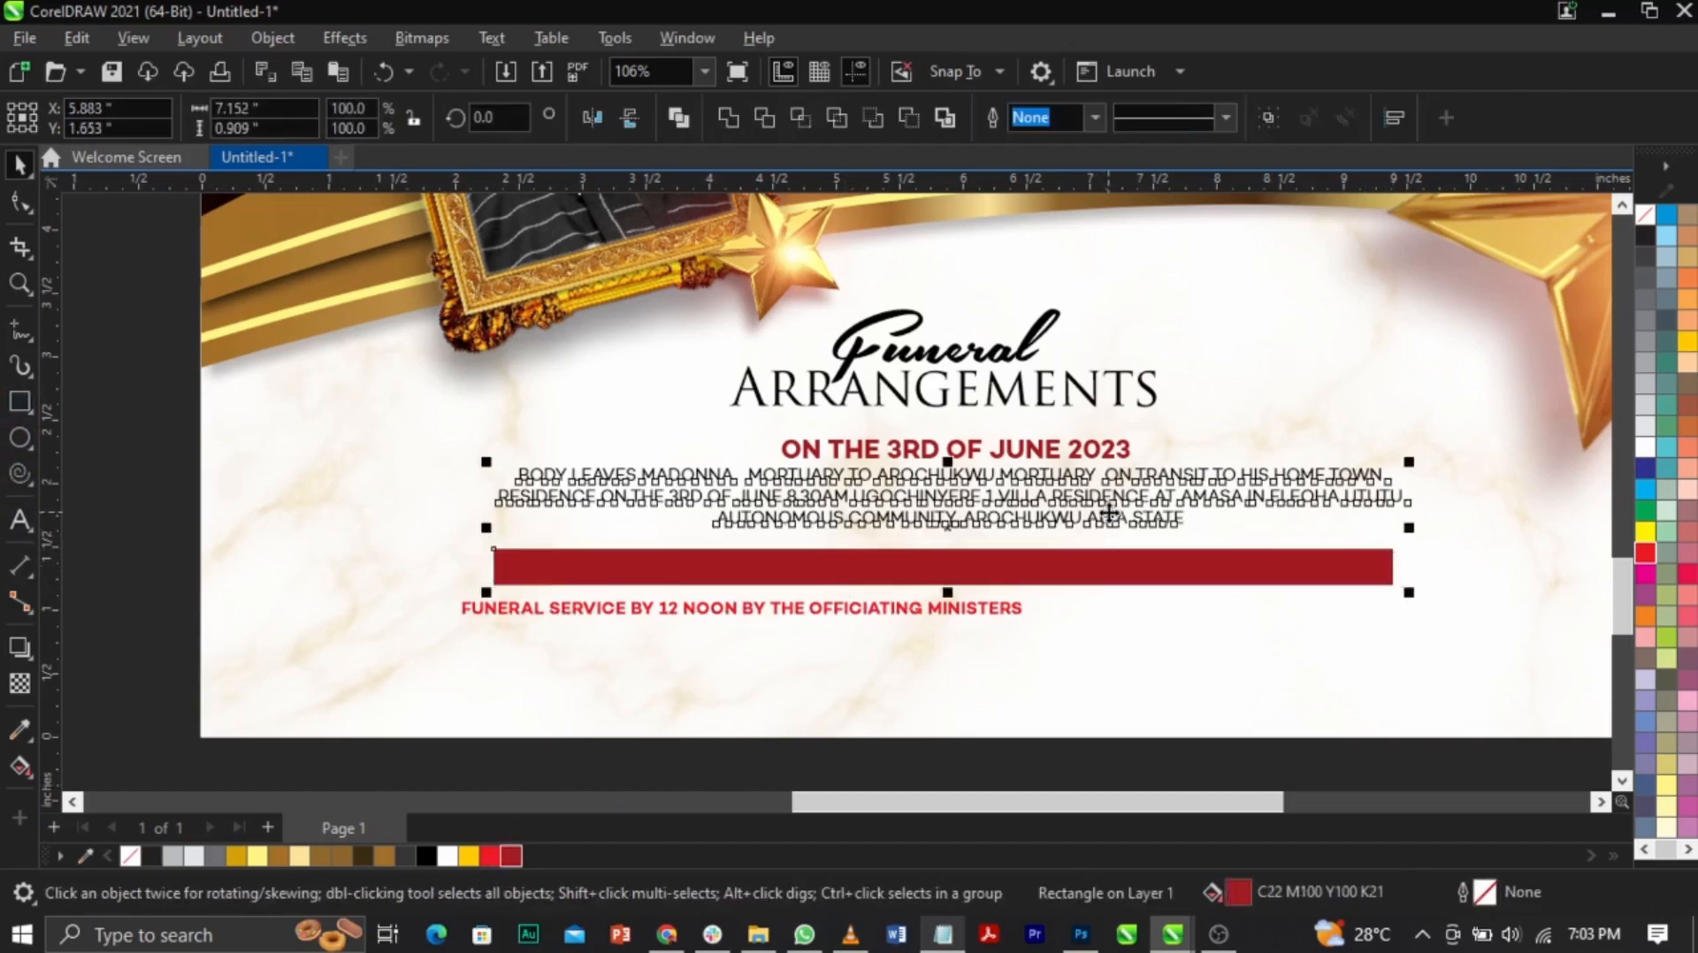
key(c)
click(945, 619)
Step: Place the service text inside the red bar, coloured yellow and slightly enlarged
drag(958, 613, 1099, 573)
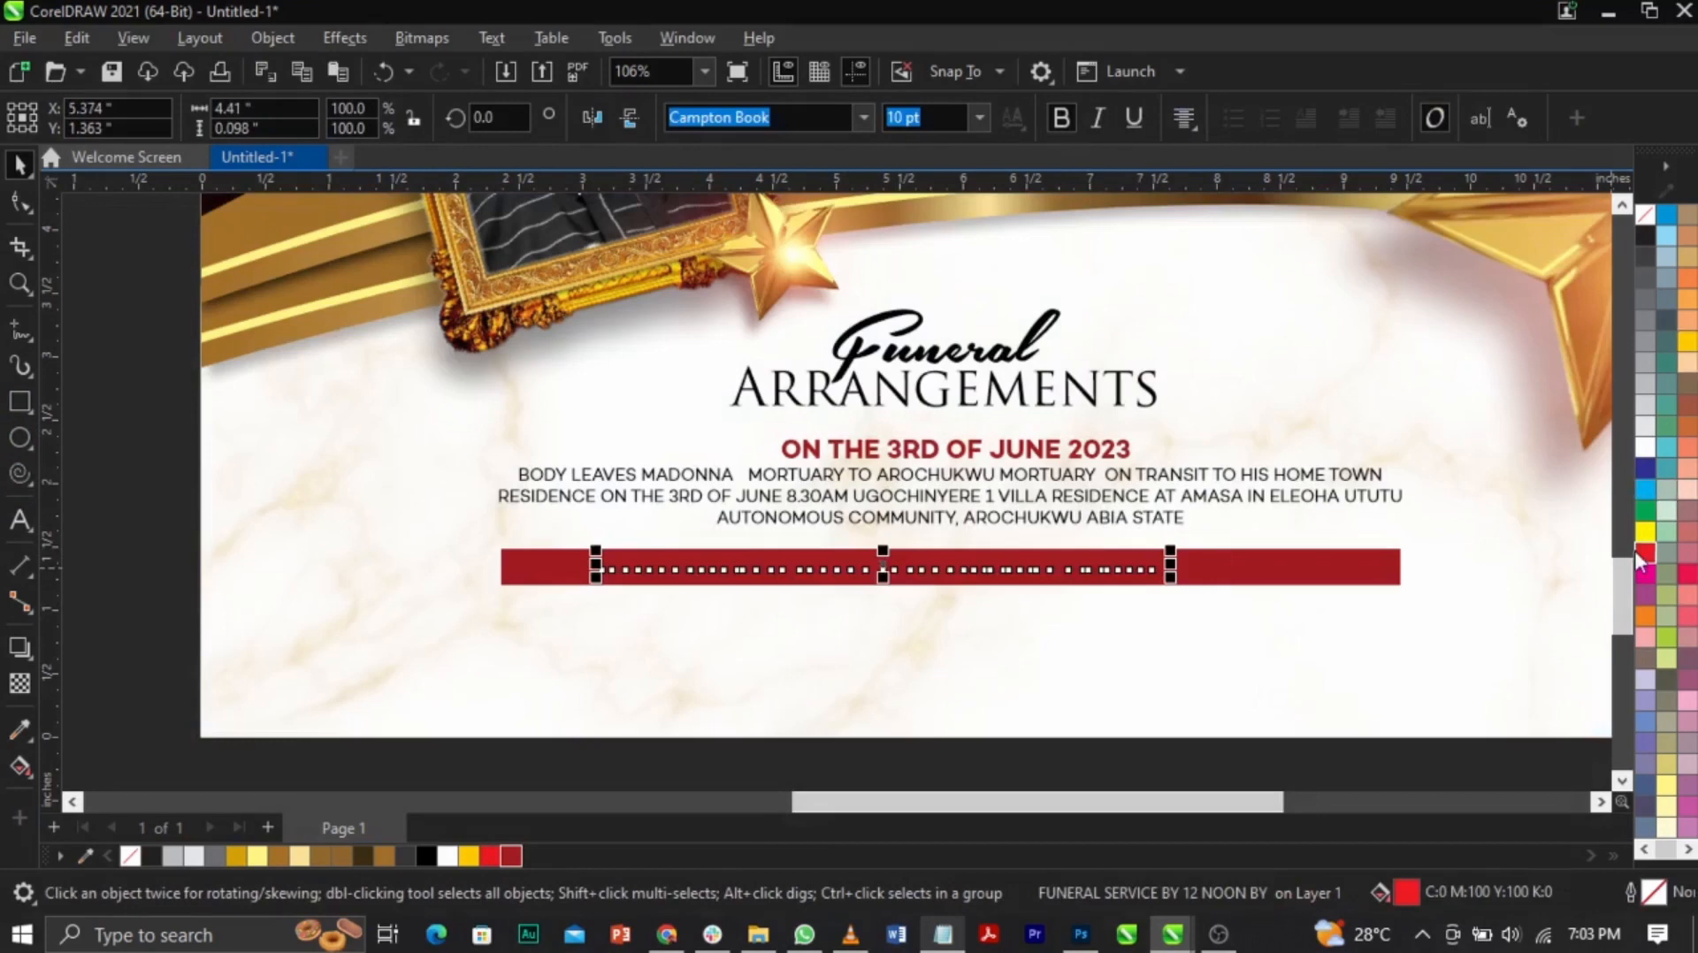
click(1644, 532)
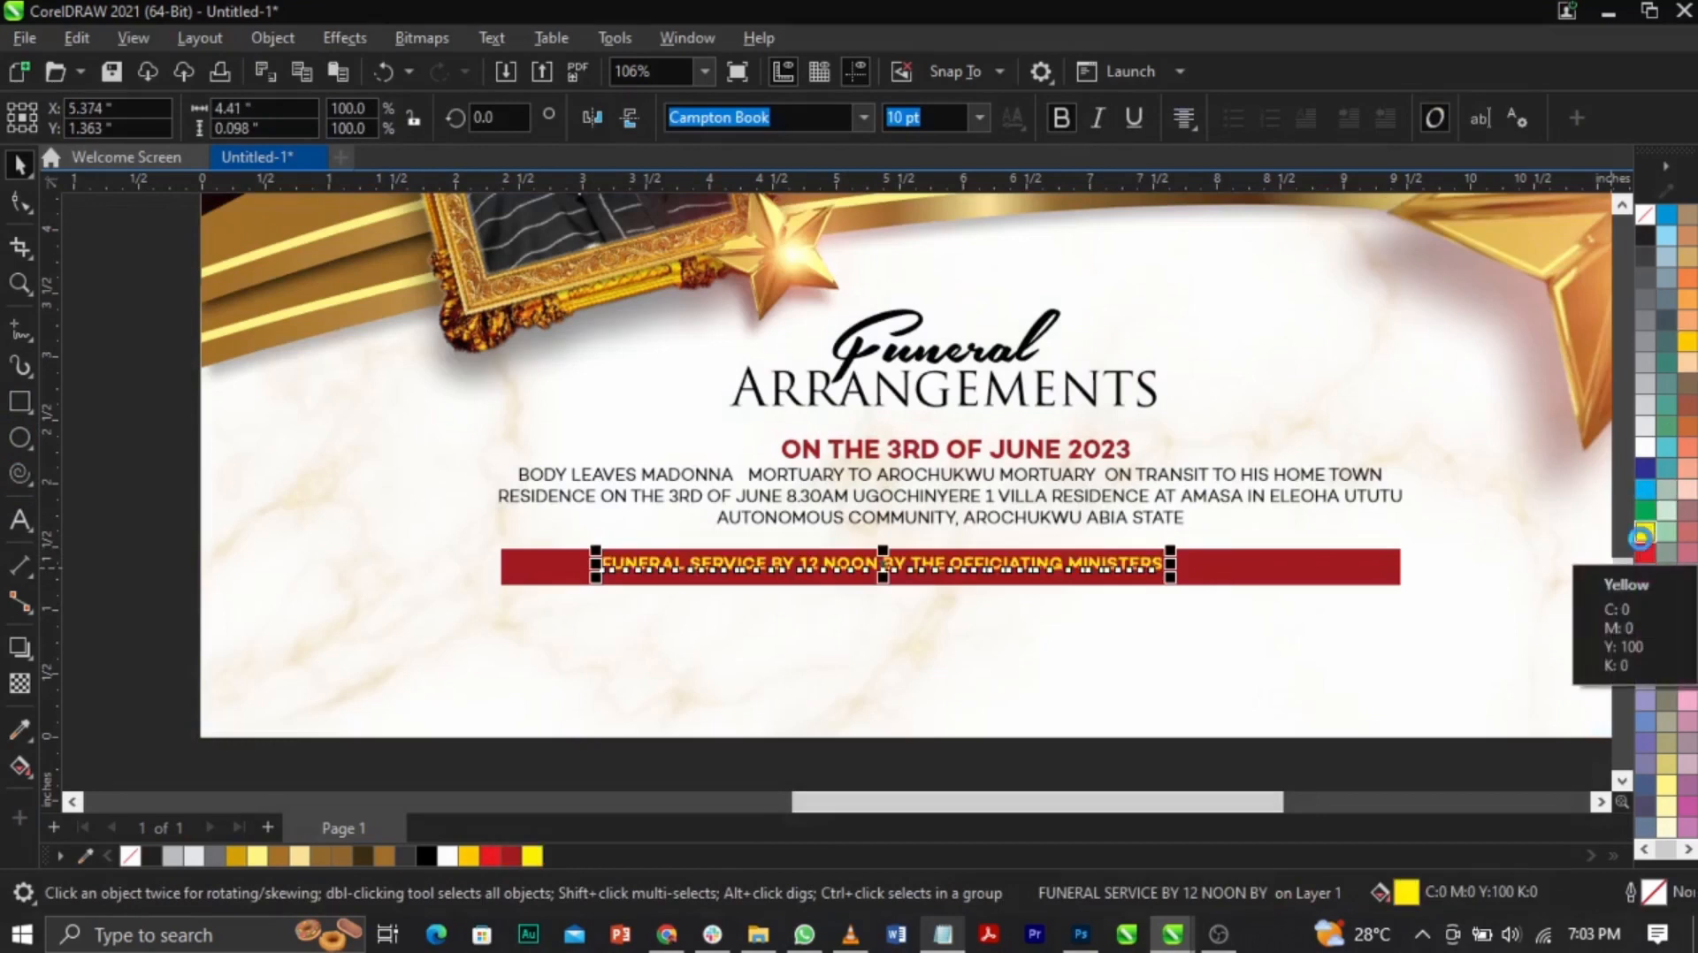
click(1337, 582)
click(1255, 573)
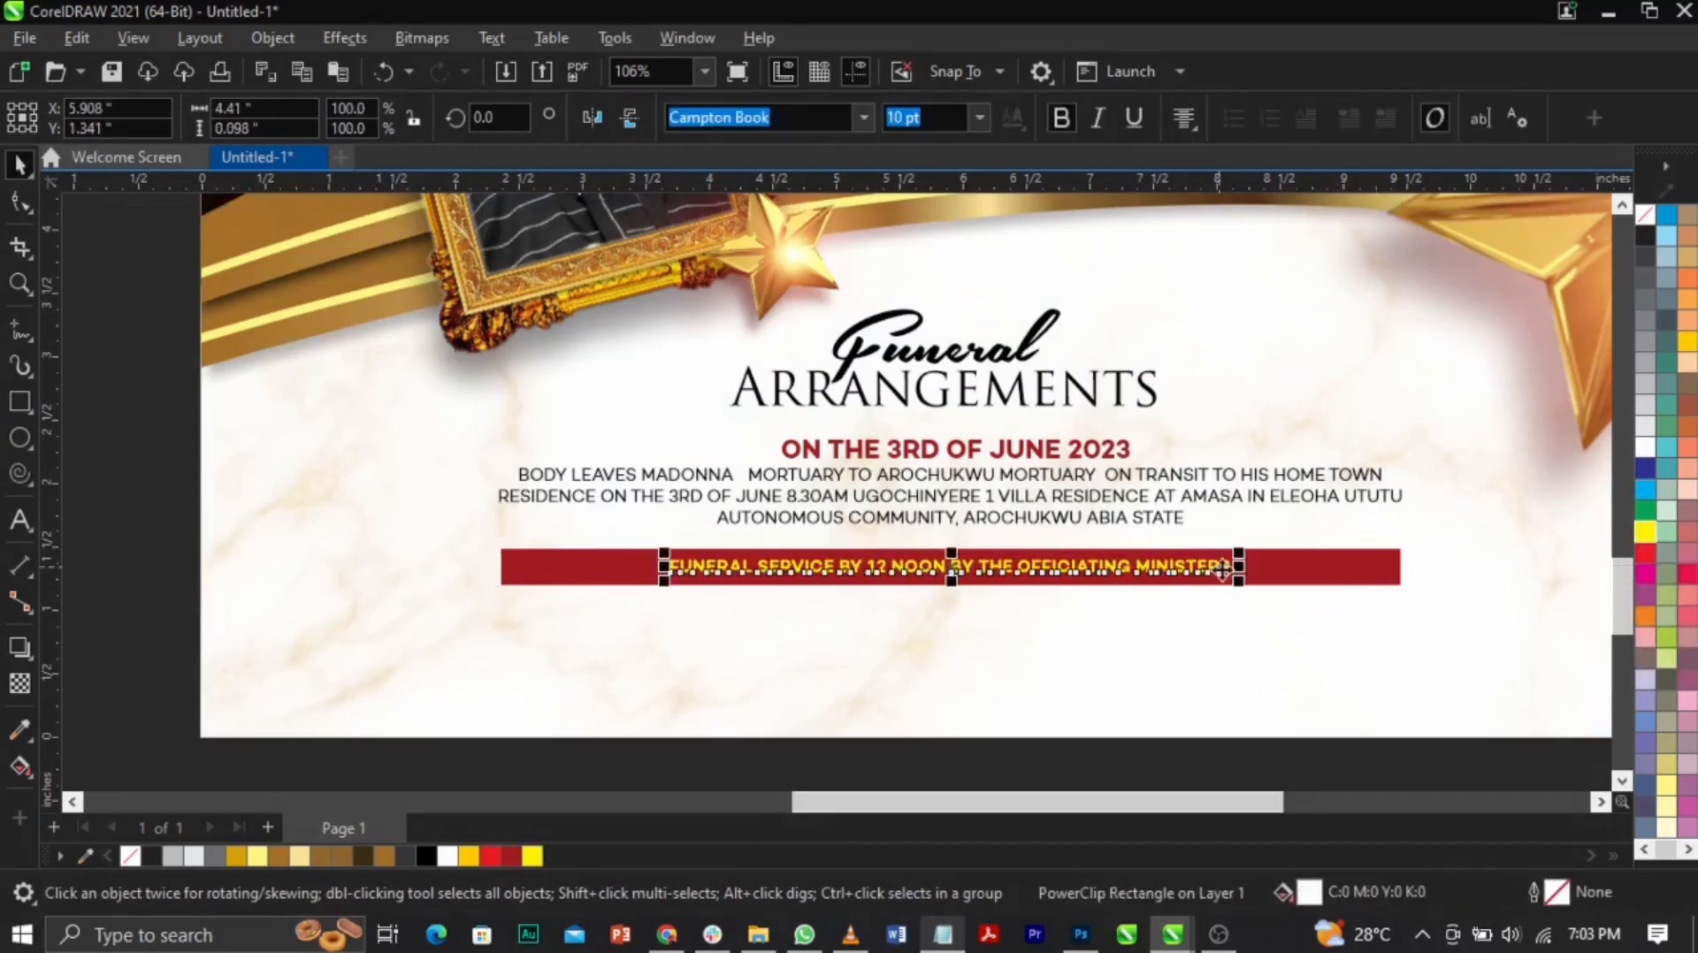
drag(1250, 587, 1273, 588)
Step: Narrow the red bar around its text and move both up closer to the paragraph
click(1300, 580)
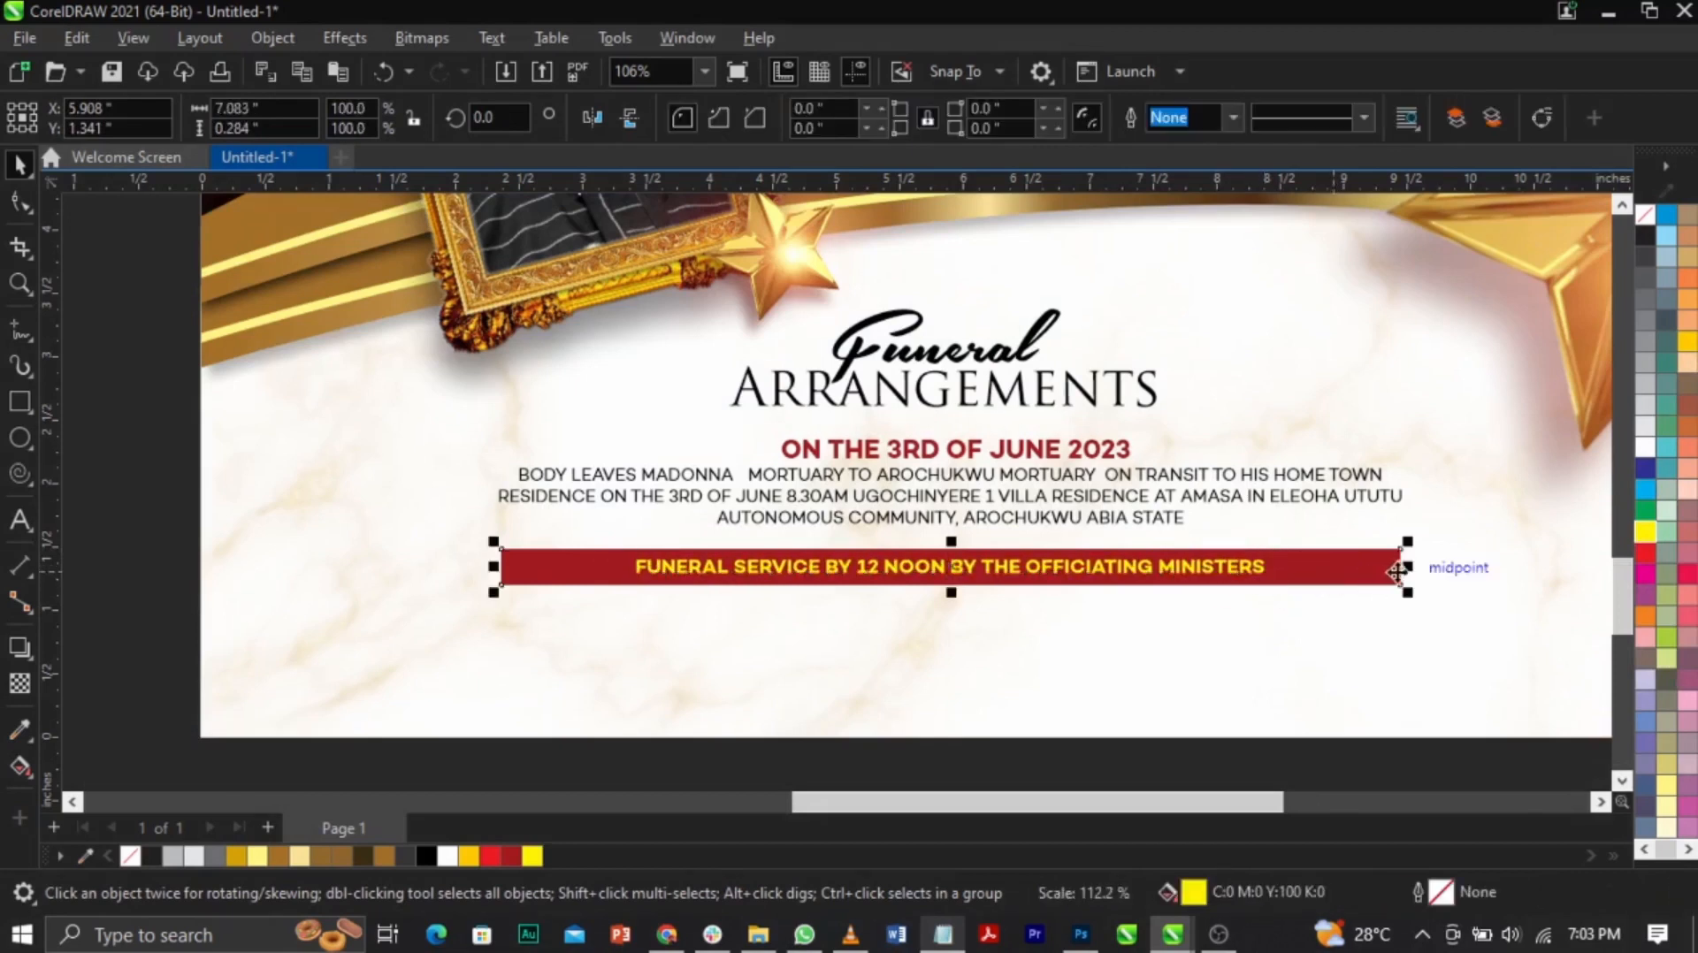
drag(1399, 568, 1326, 593)
shift+click(1257, 570)
drag(1073, 576, 1075, 562)
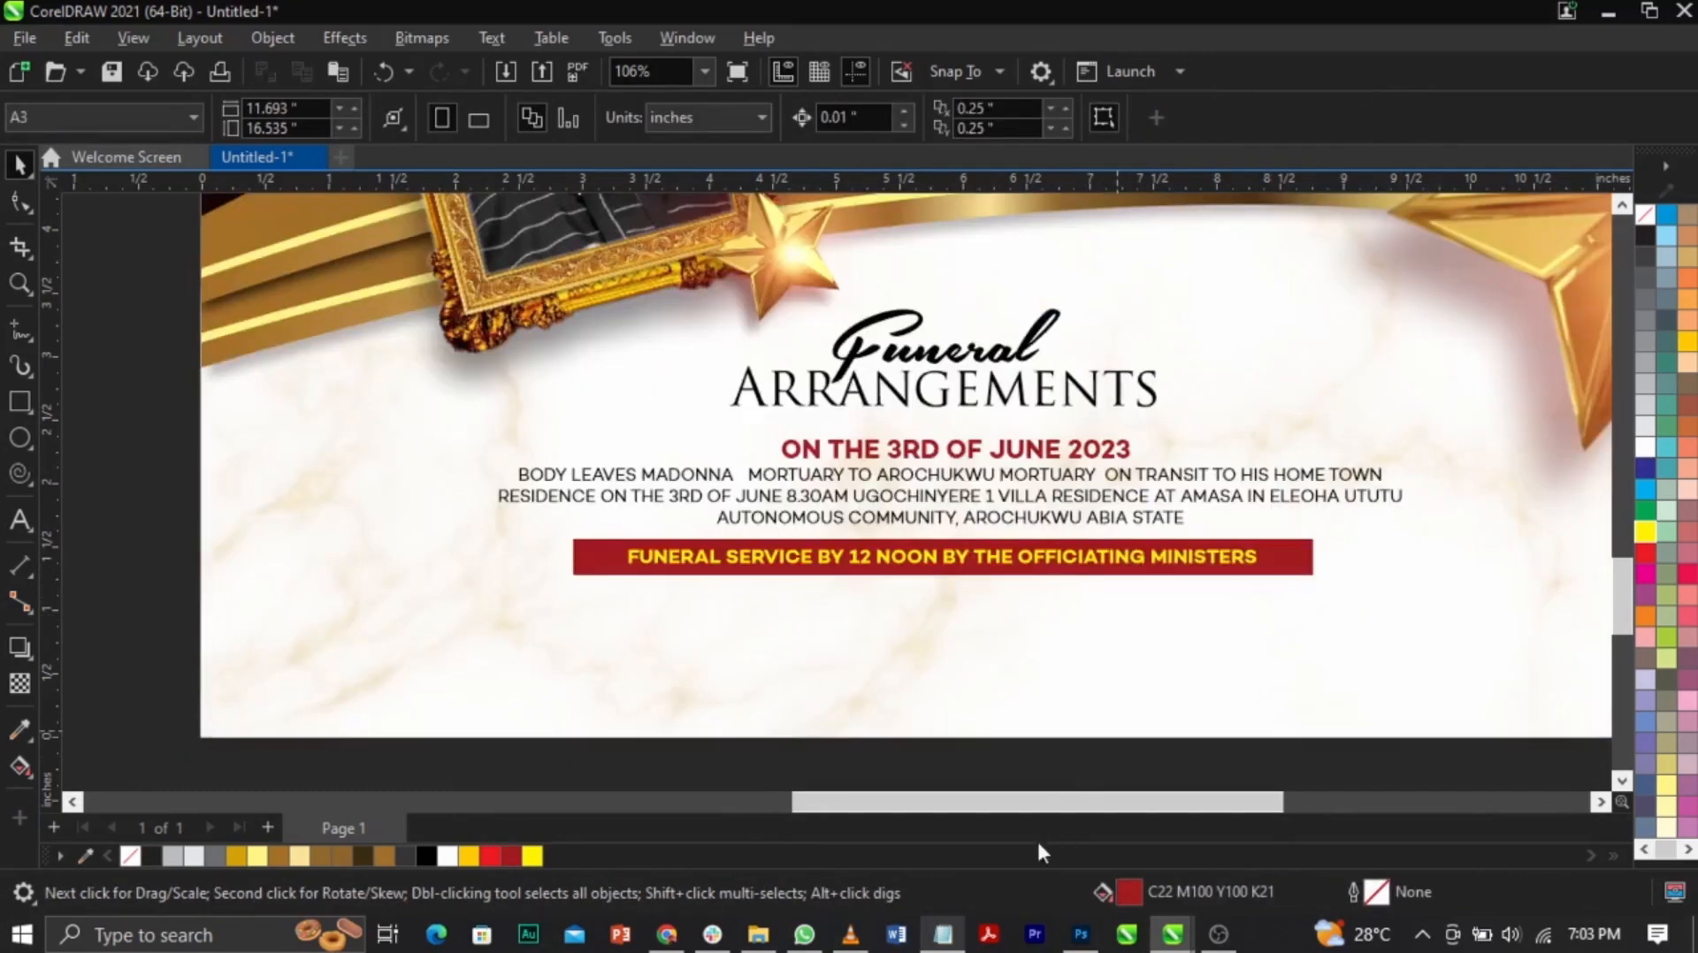
Step: Add the two-line St Peter's church paragraph below the red bar, centred on the page
click(943, 934)
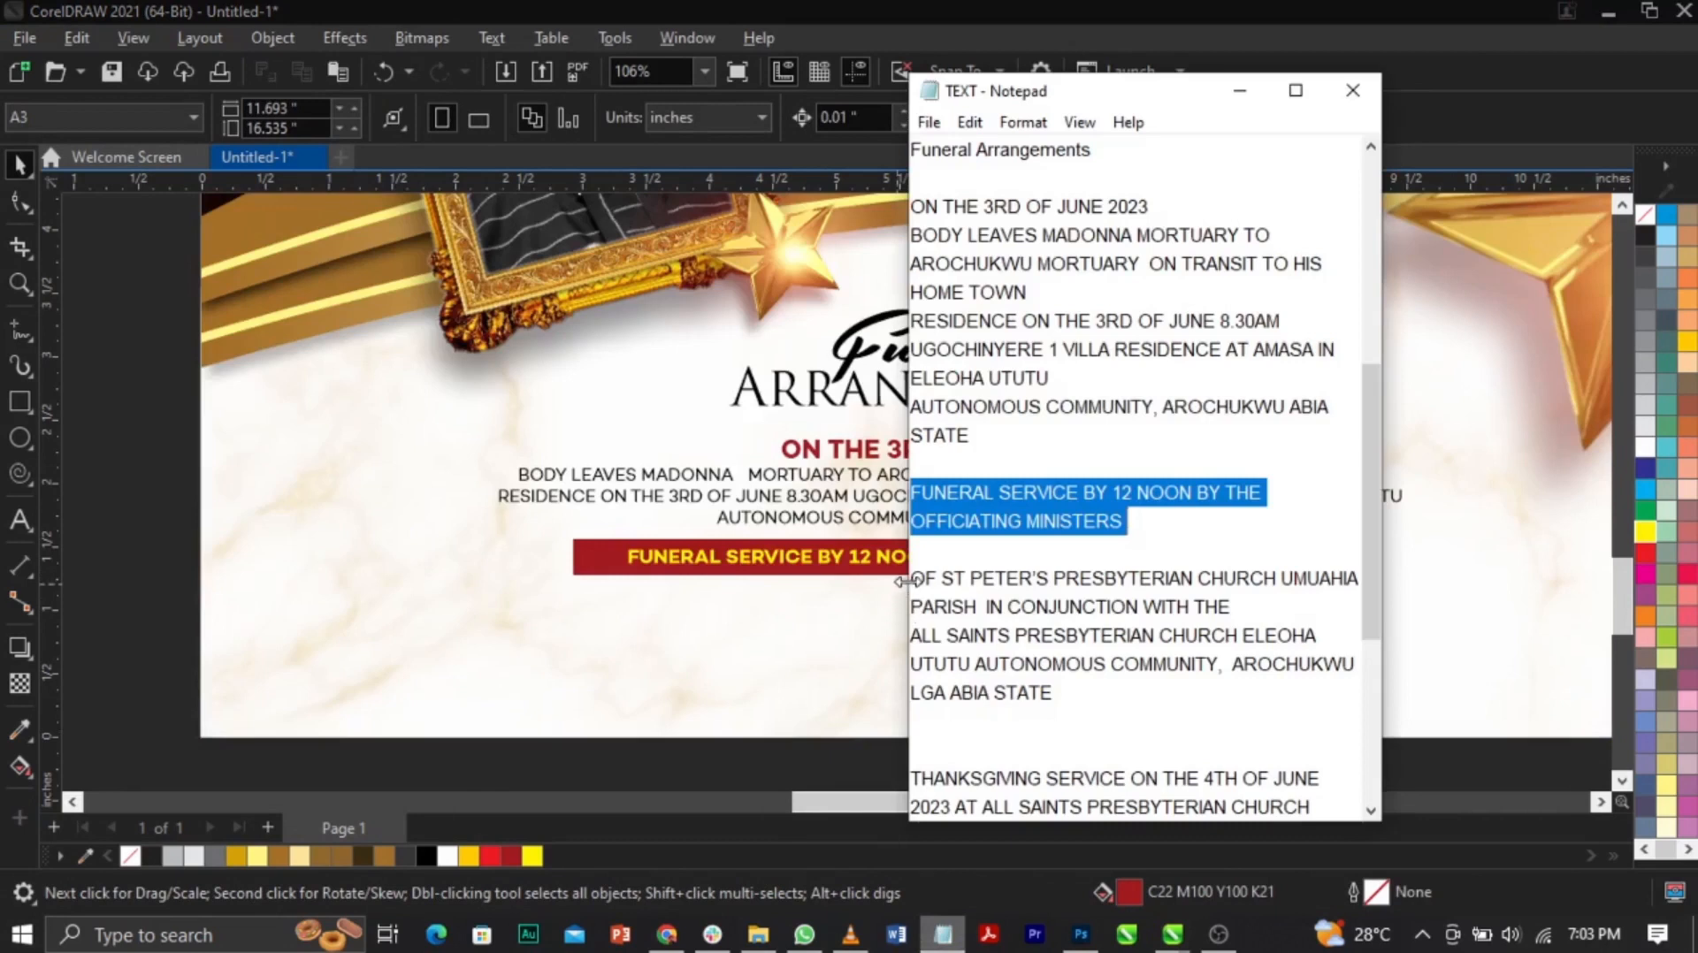
drag(912, 580, 1072, 705)
key(ctrl+c)
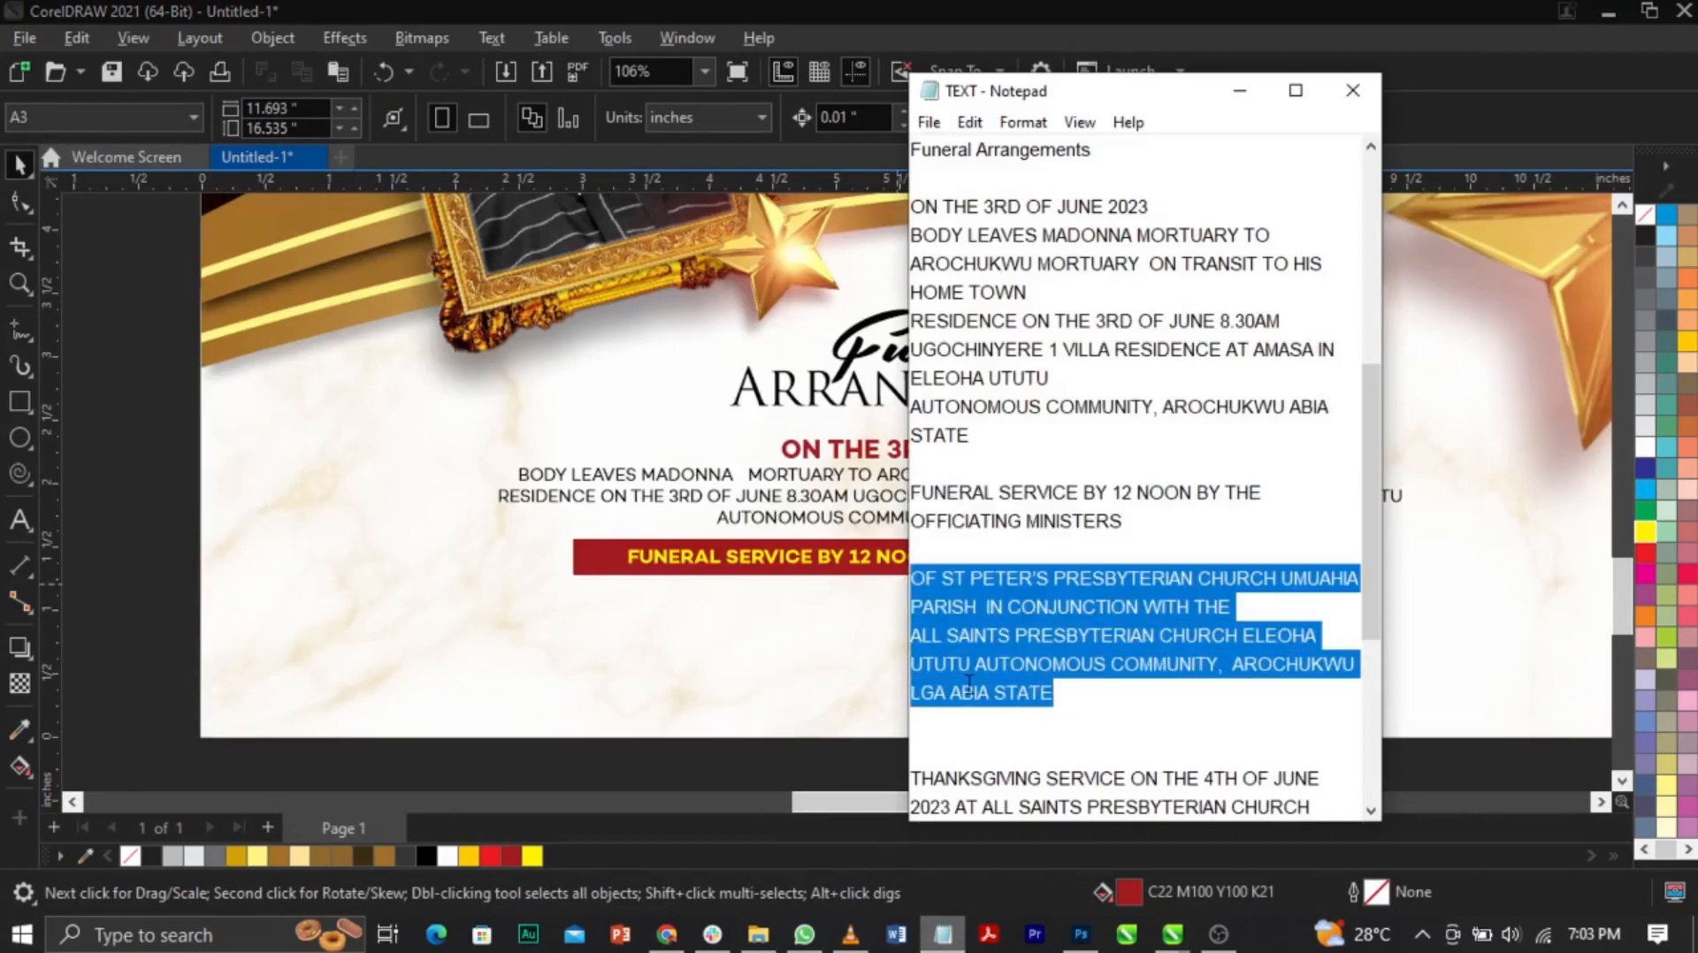
drag(887, 493, 889, 644)
right_click(886, 644)
double_click(889, 643)
key(ctrl+a)
key(ctrl+v)
key(ctrl+space)
drag(1105, 633, 1103, 613)
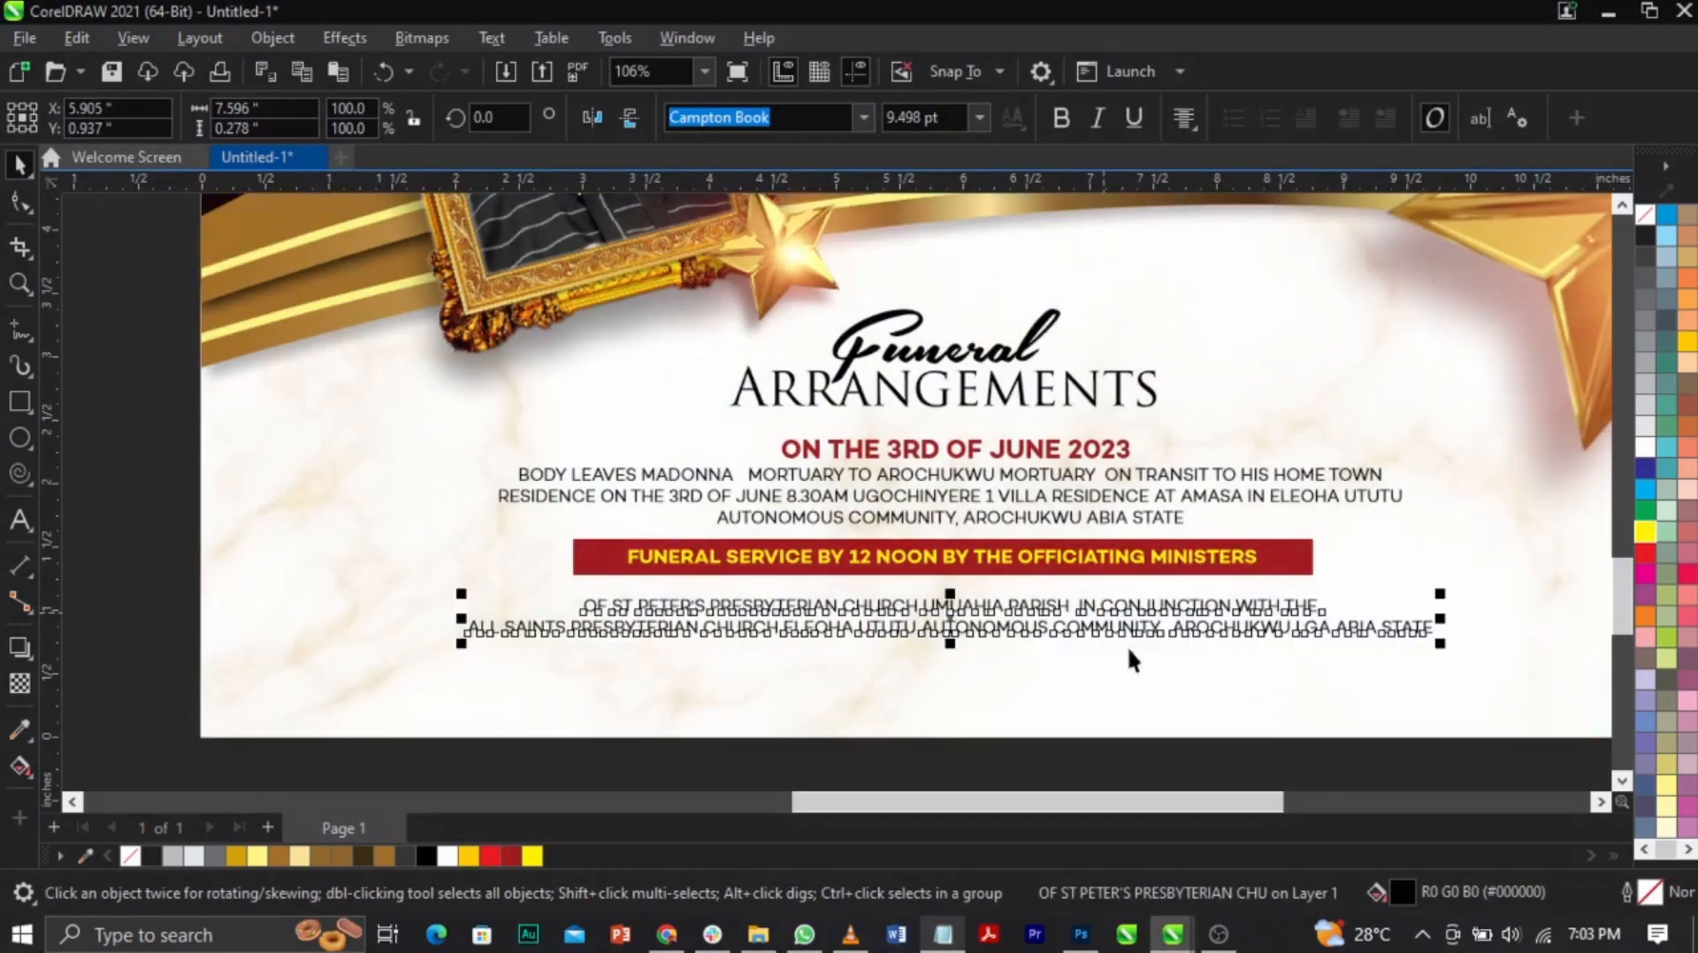
shift+click(1130, 665)
key(c)
click(1099, 760)
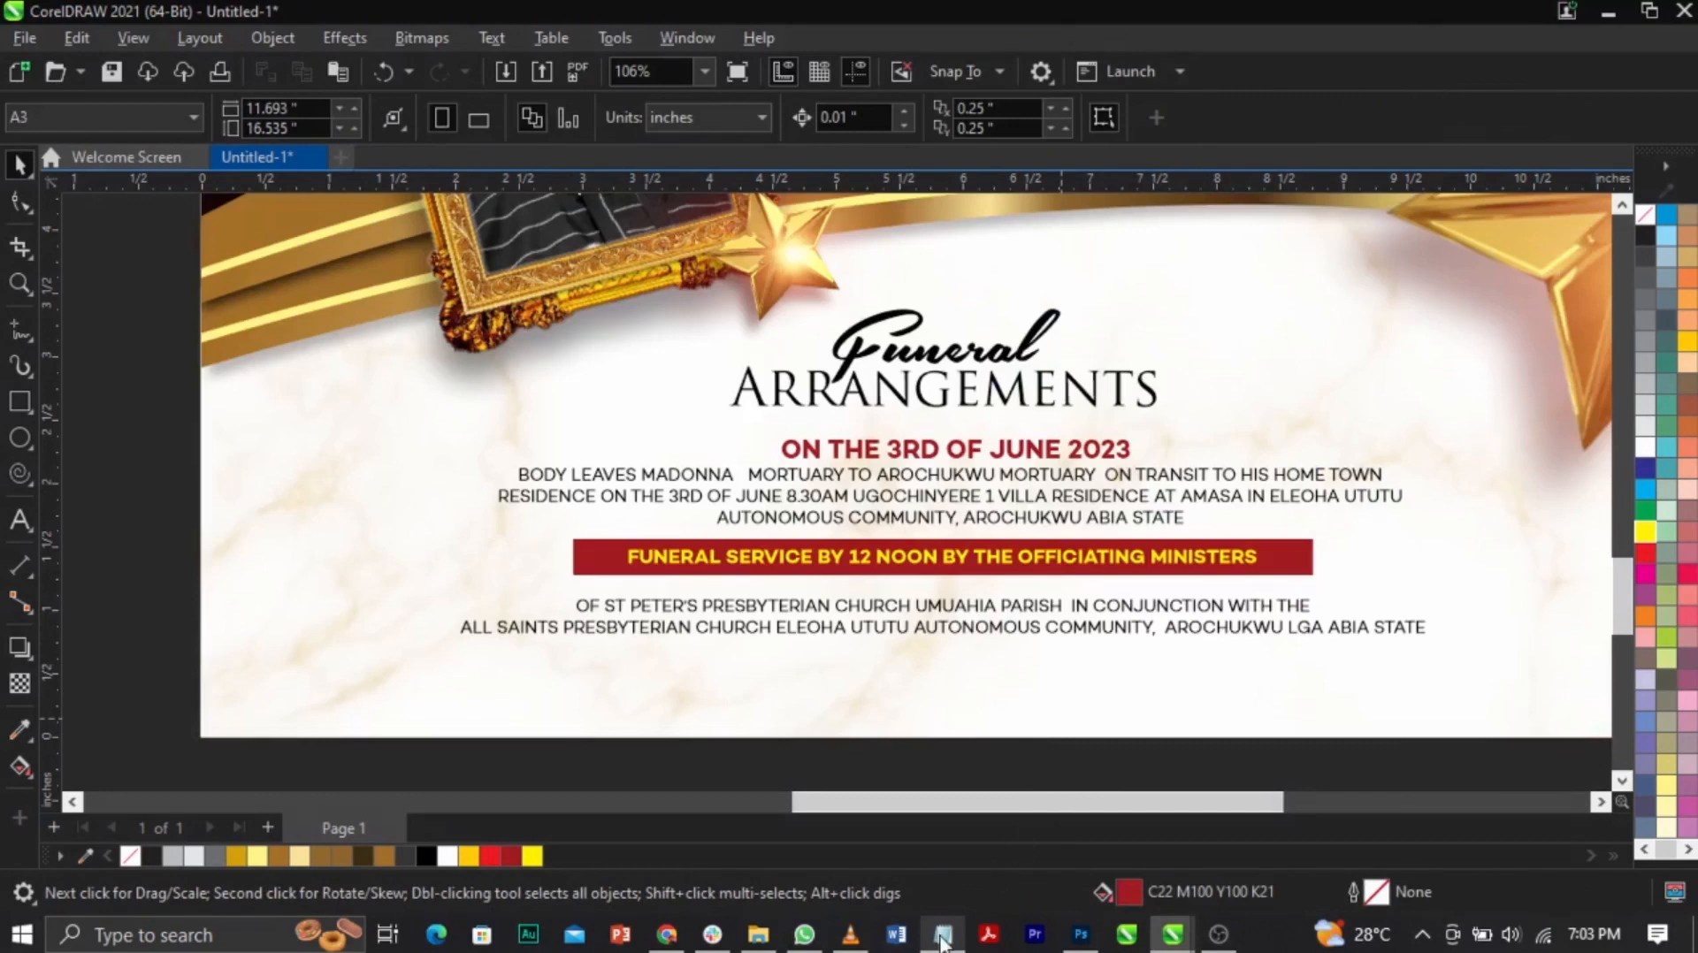
Step: Add the THANKSGIVING SERVICE ON THE 4TH OF JUNE 2023 line beneath it, filled dark red
click(942, 937)
drag(913, 778, 1306, 406)
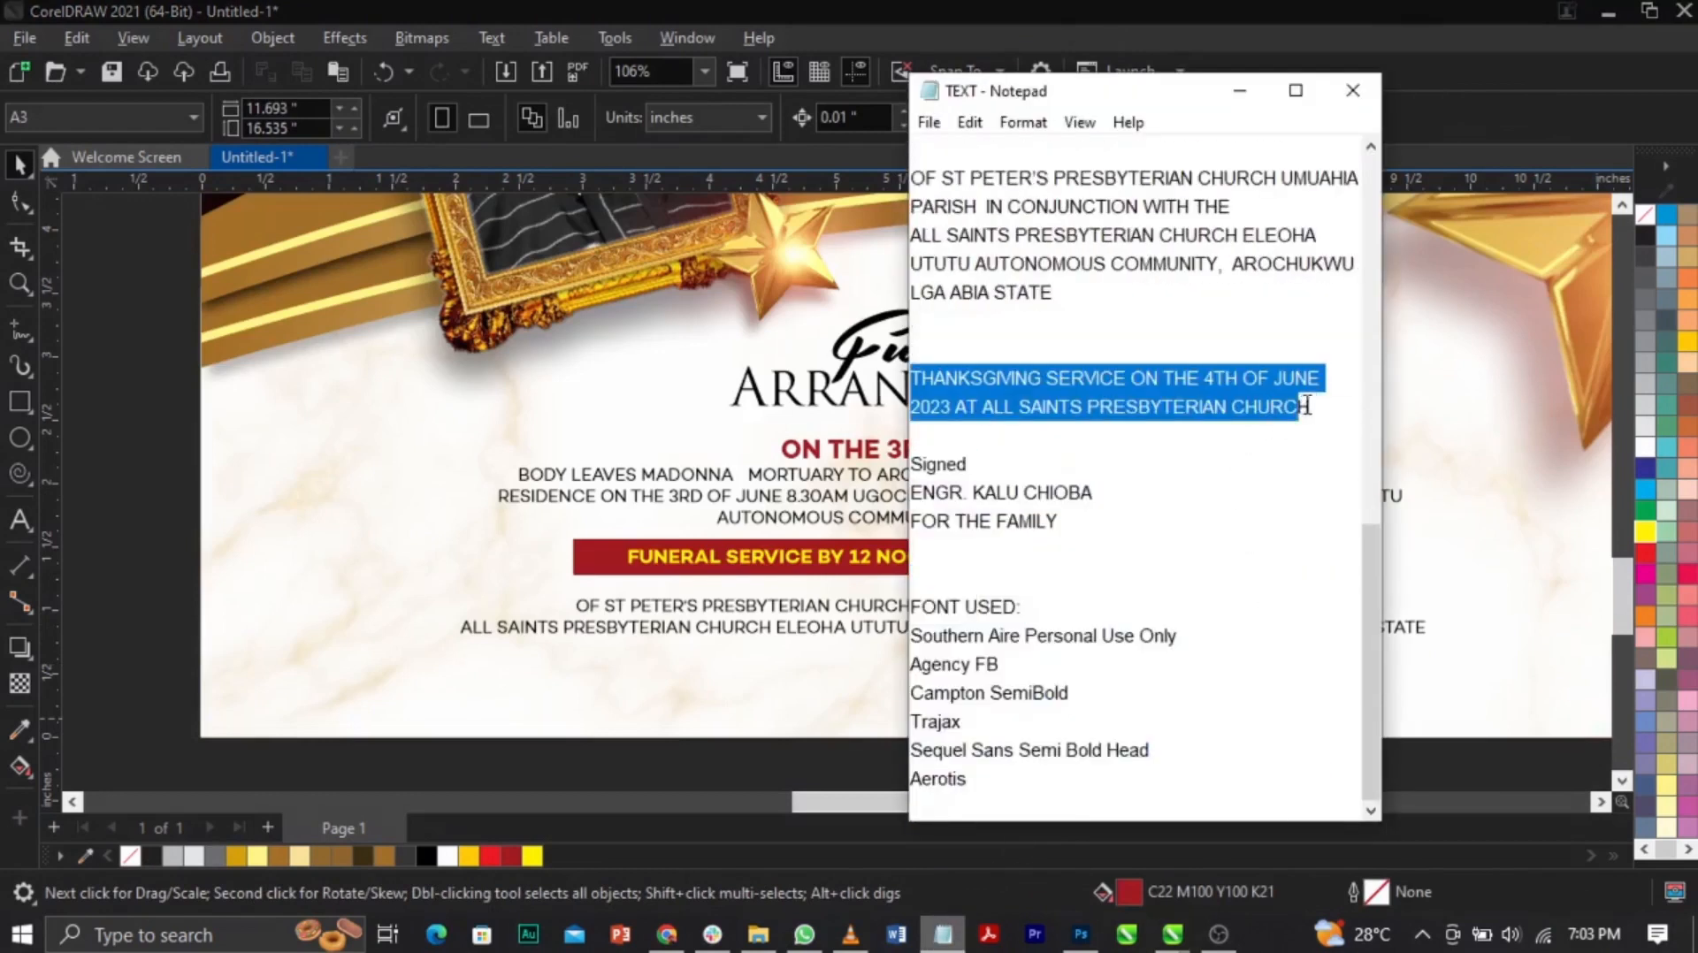
click(497, 617)
drag(932, 564, 939, 669)
right_click(935, 670)
double_click(935, 665)
key(ctrl+a)
text(THANKSGIVING SERVICE ON THE 4TH OF JUNE 2023 AT ALL SAINTS PRESBYTERIAN CHURCH)
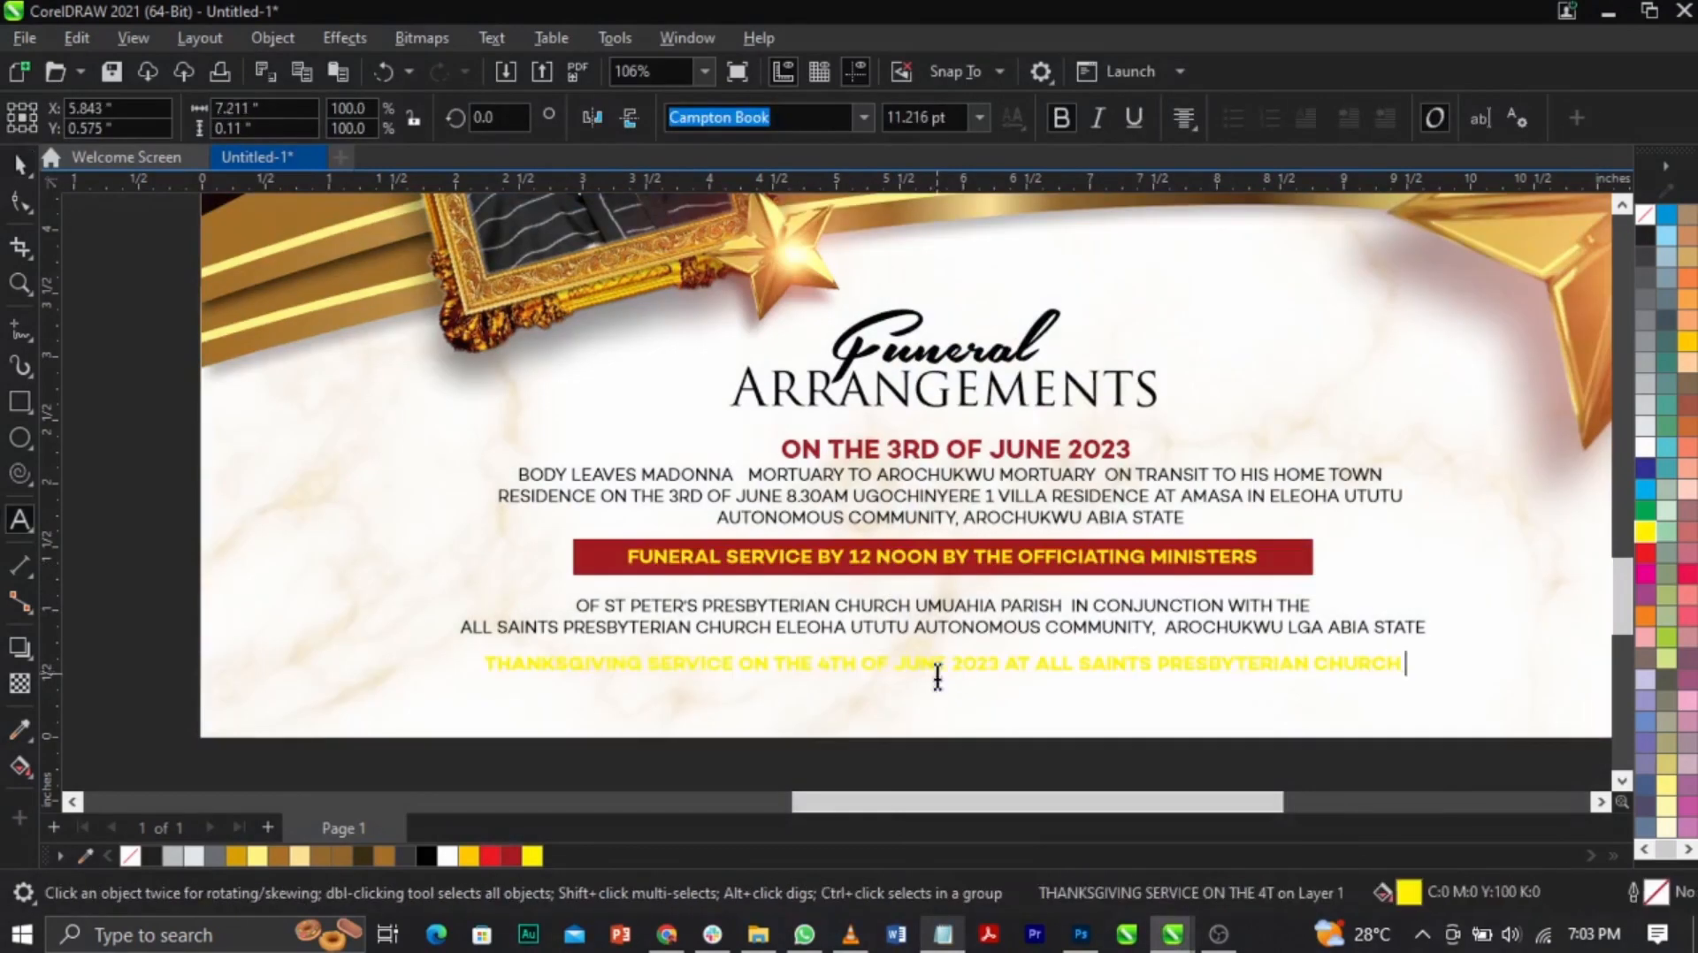
click(512, 856)
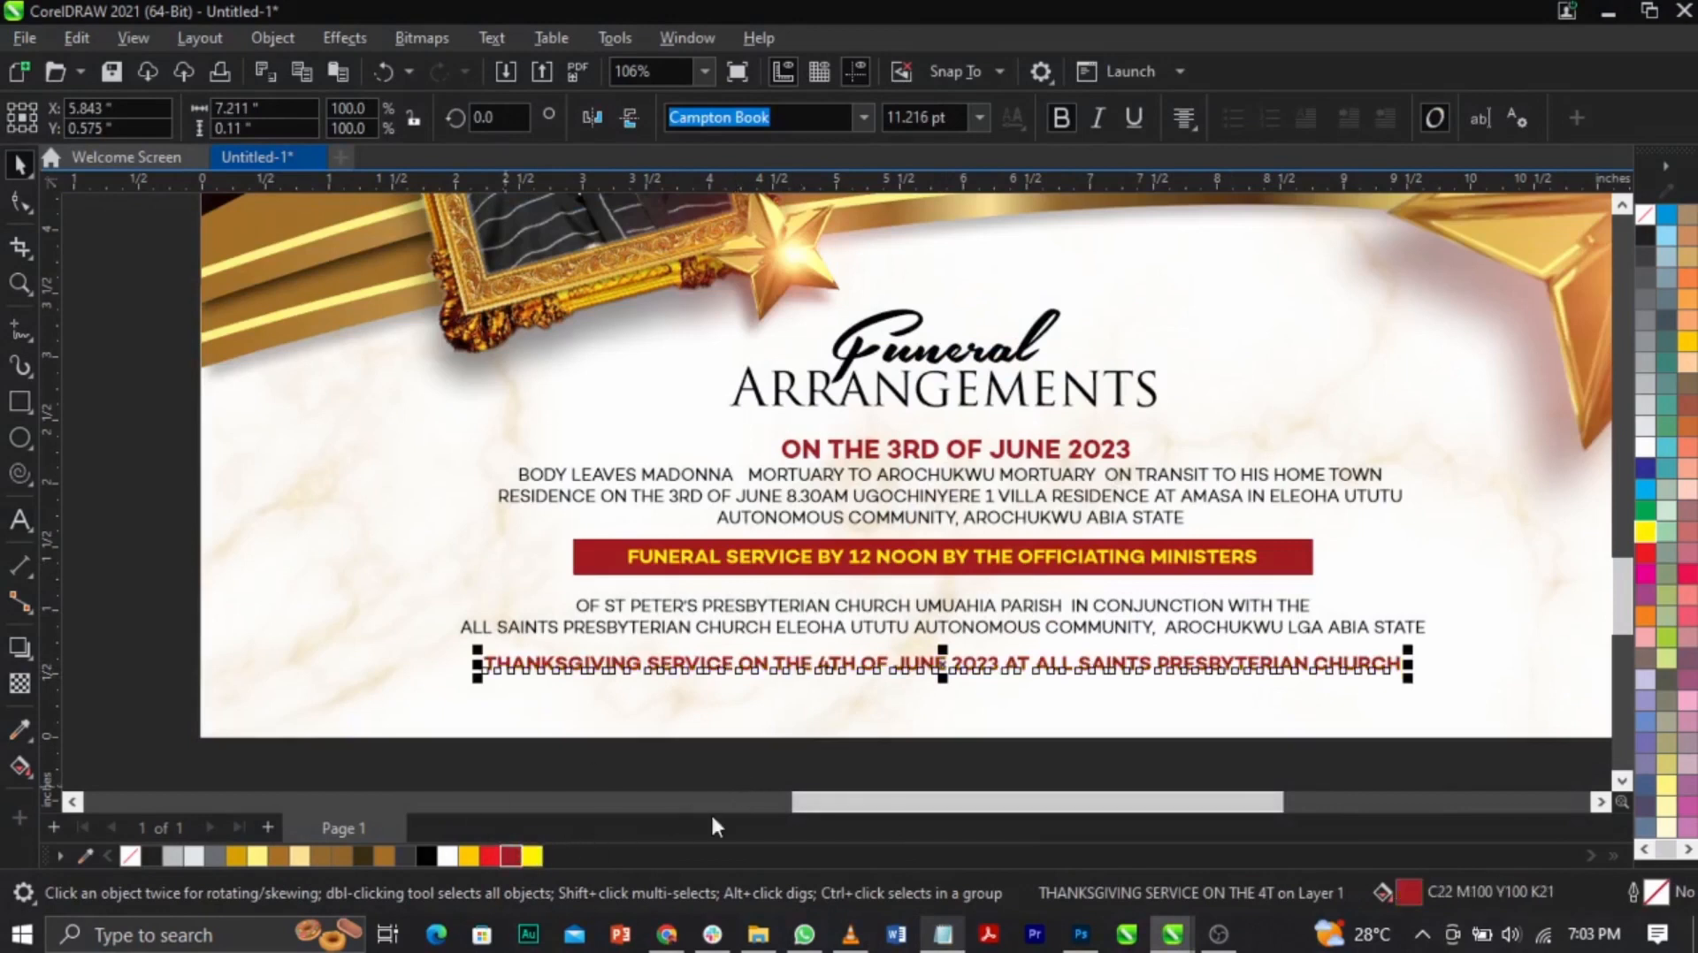
click(856, 768)
drag(683, 723, 1494, 431)
Step: Nudge the selected text lines slightly down, then zoom into the poster's lower section
drag(1053, 711, 1052, 712)
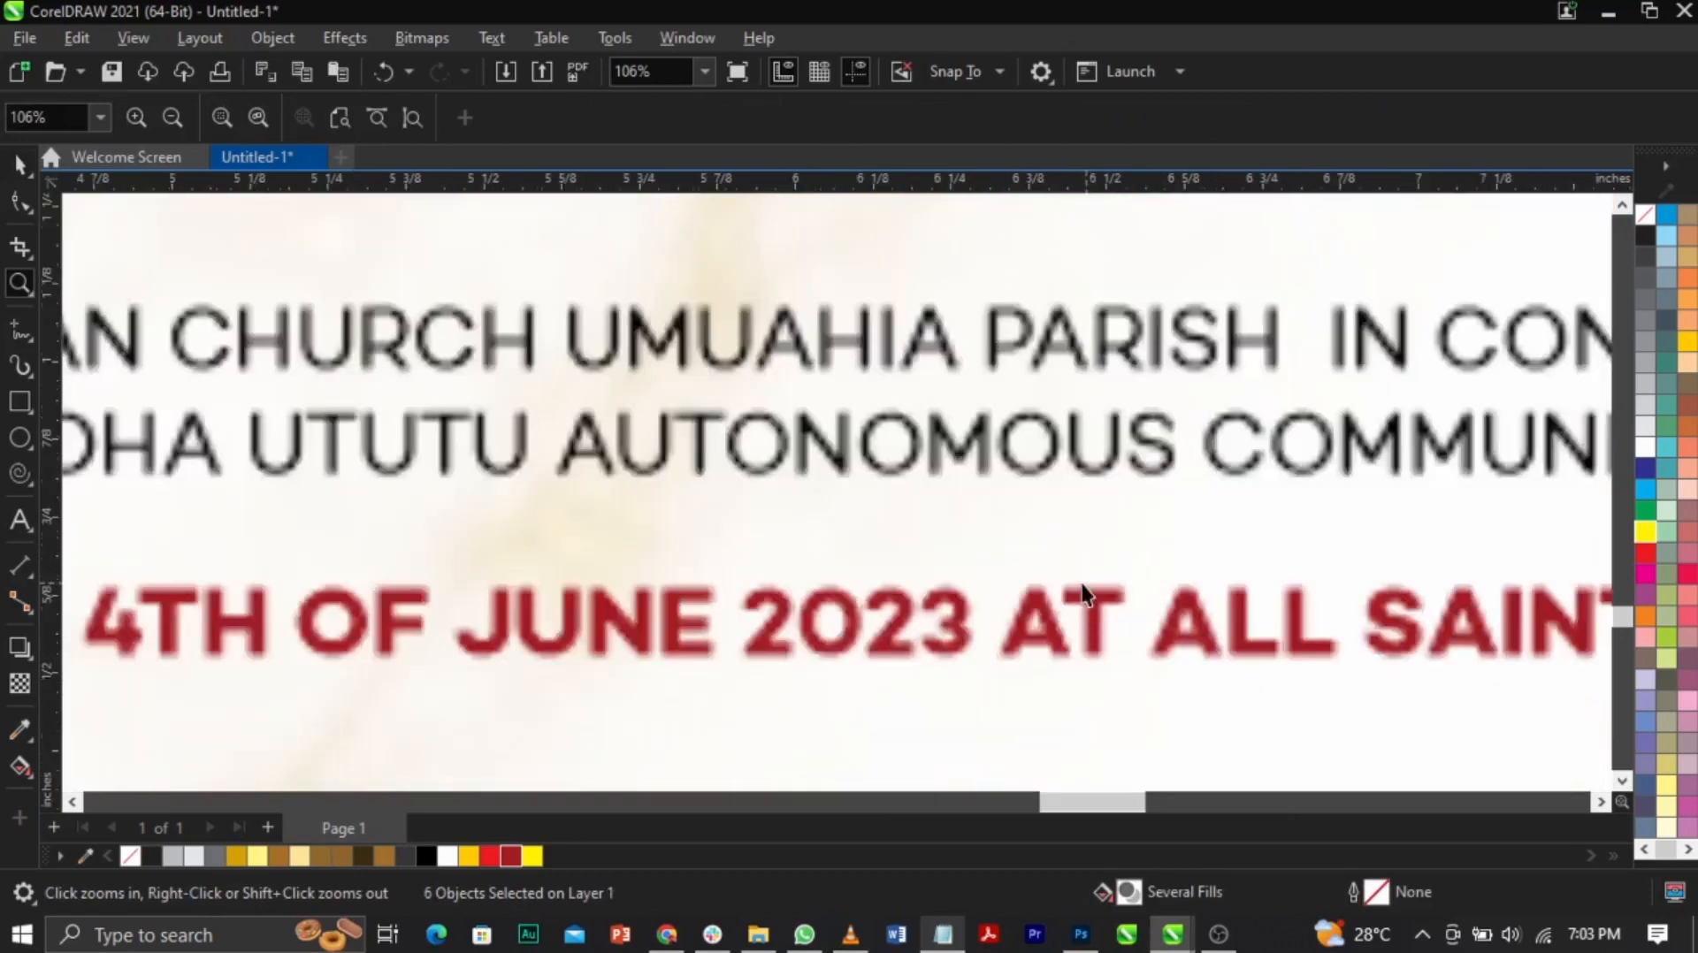
drag(1075, 456, 1075, 491)
key(F3)
key(F4)
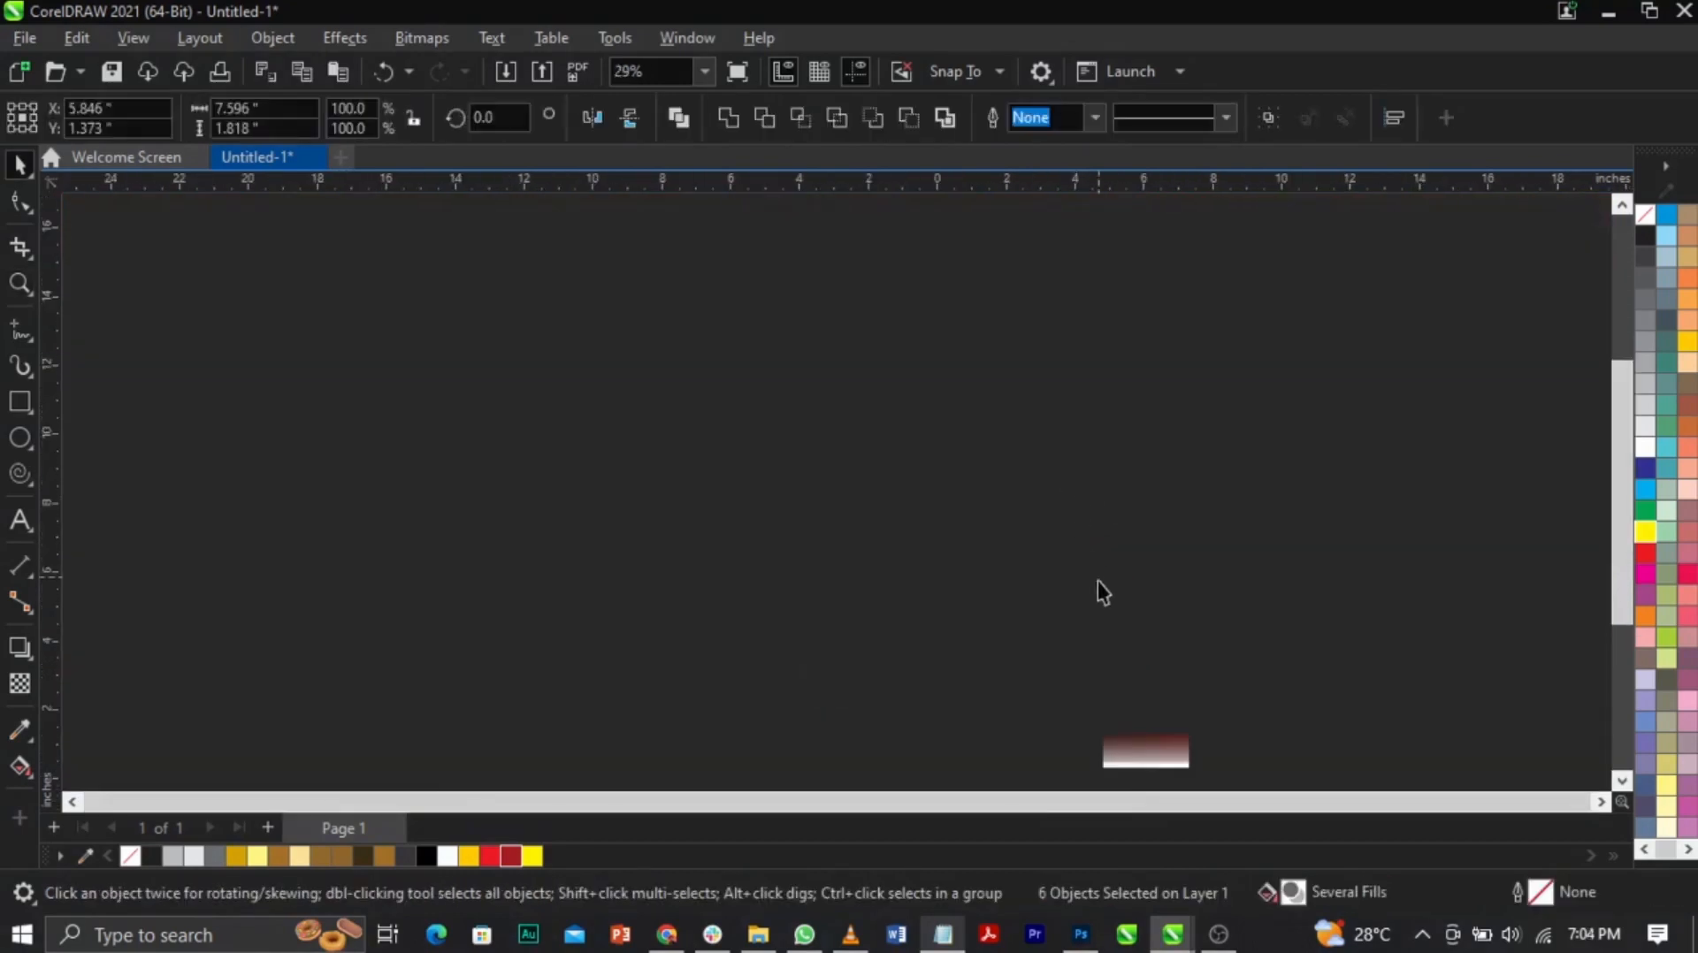
key(F2)
drag(800, 613, 1518, 786)
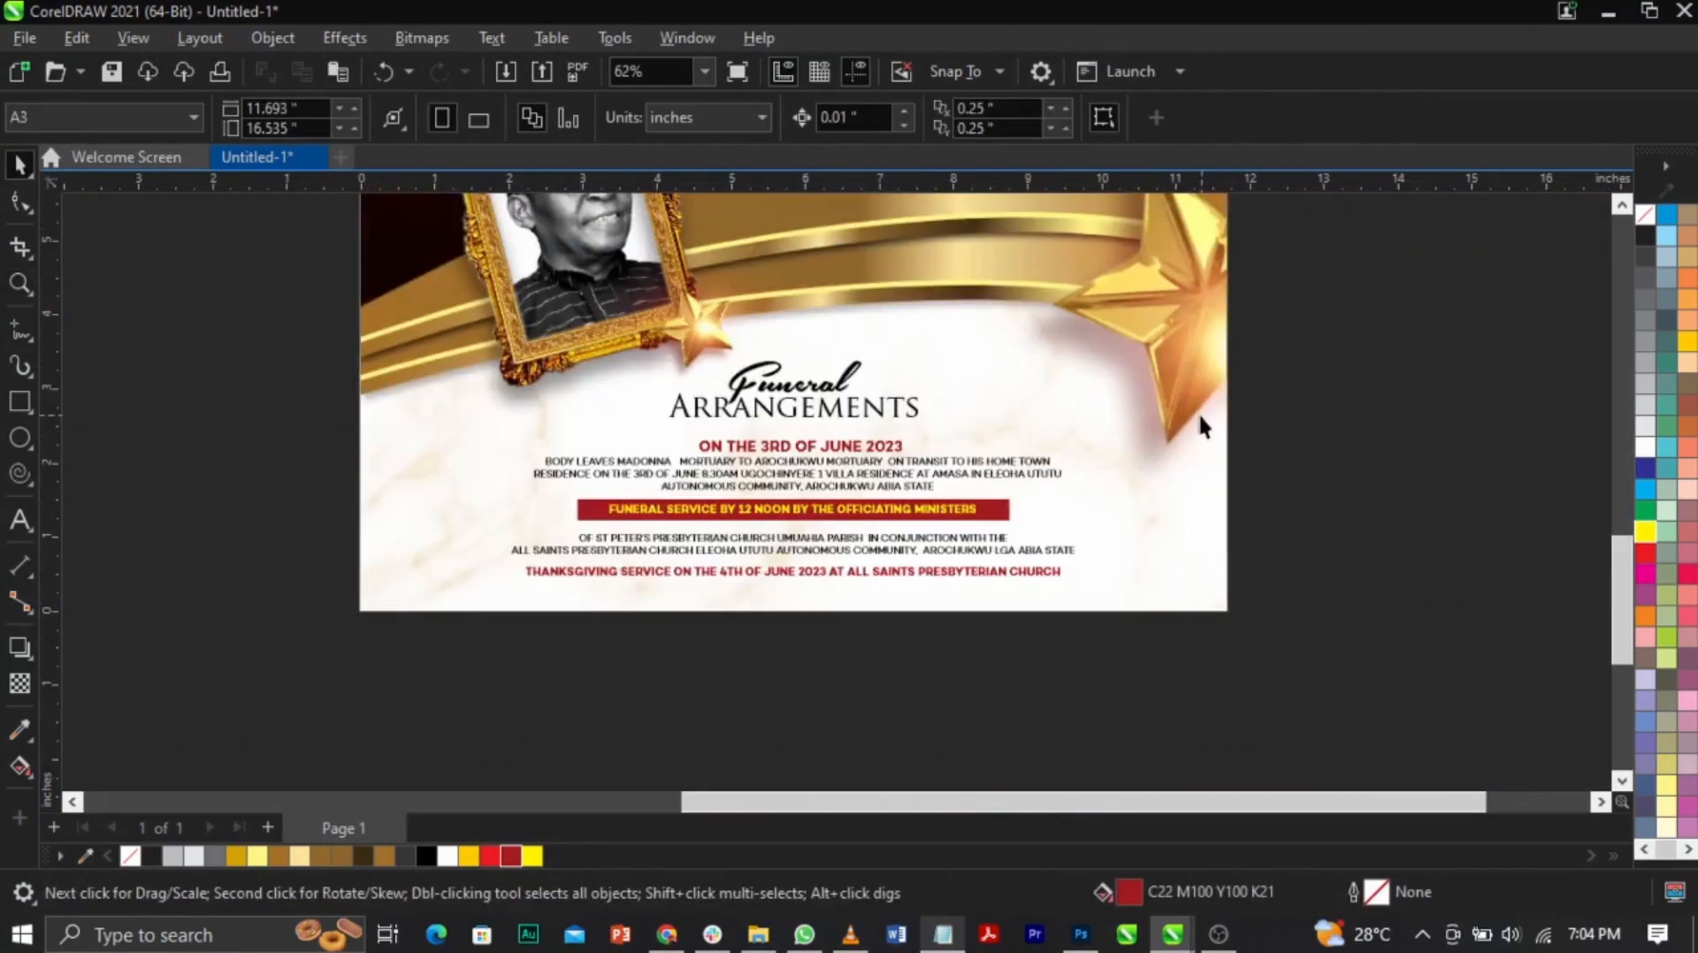
Step: Enlarge the Funeral Arrangements heading slightly
drag(1296, 332, 964, 435)
drag(660, 442, 656, 443)
key(F2)
drag(637, 326, 936, 430)
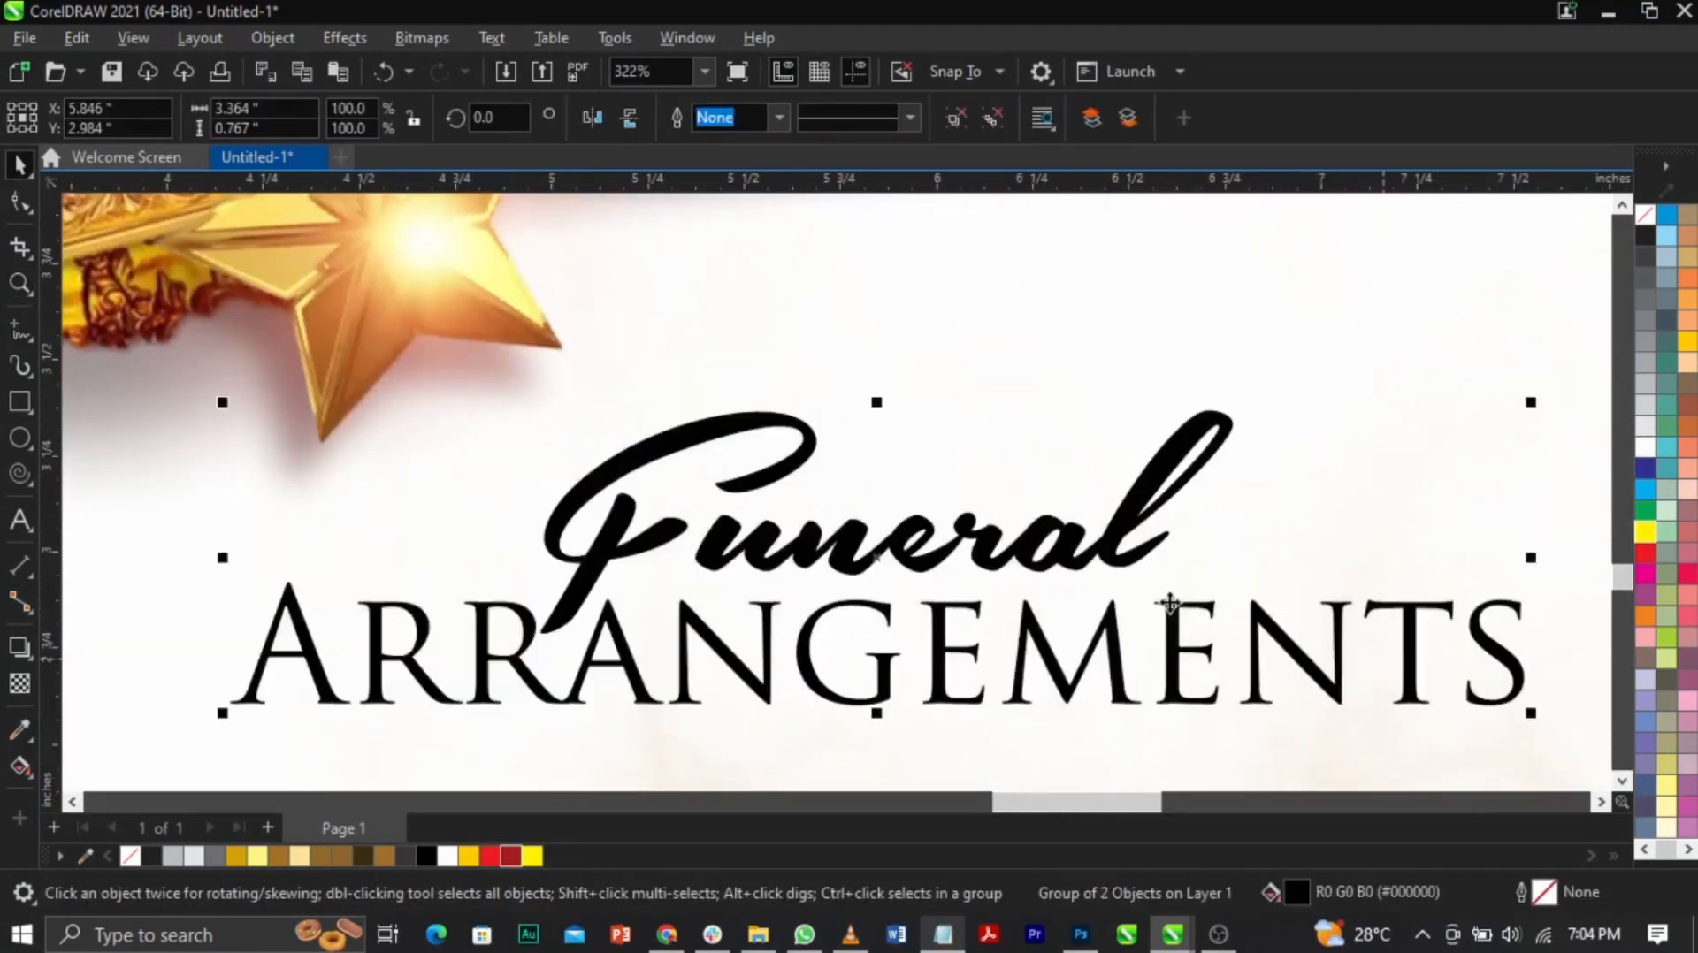
key(F2)
right_click(1094, 536)
drag(924, 426, 945, 438)
click(1379, 544)
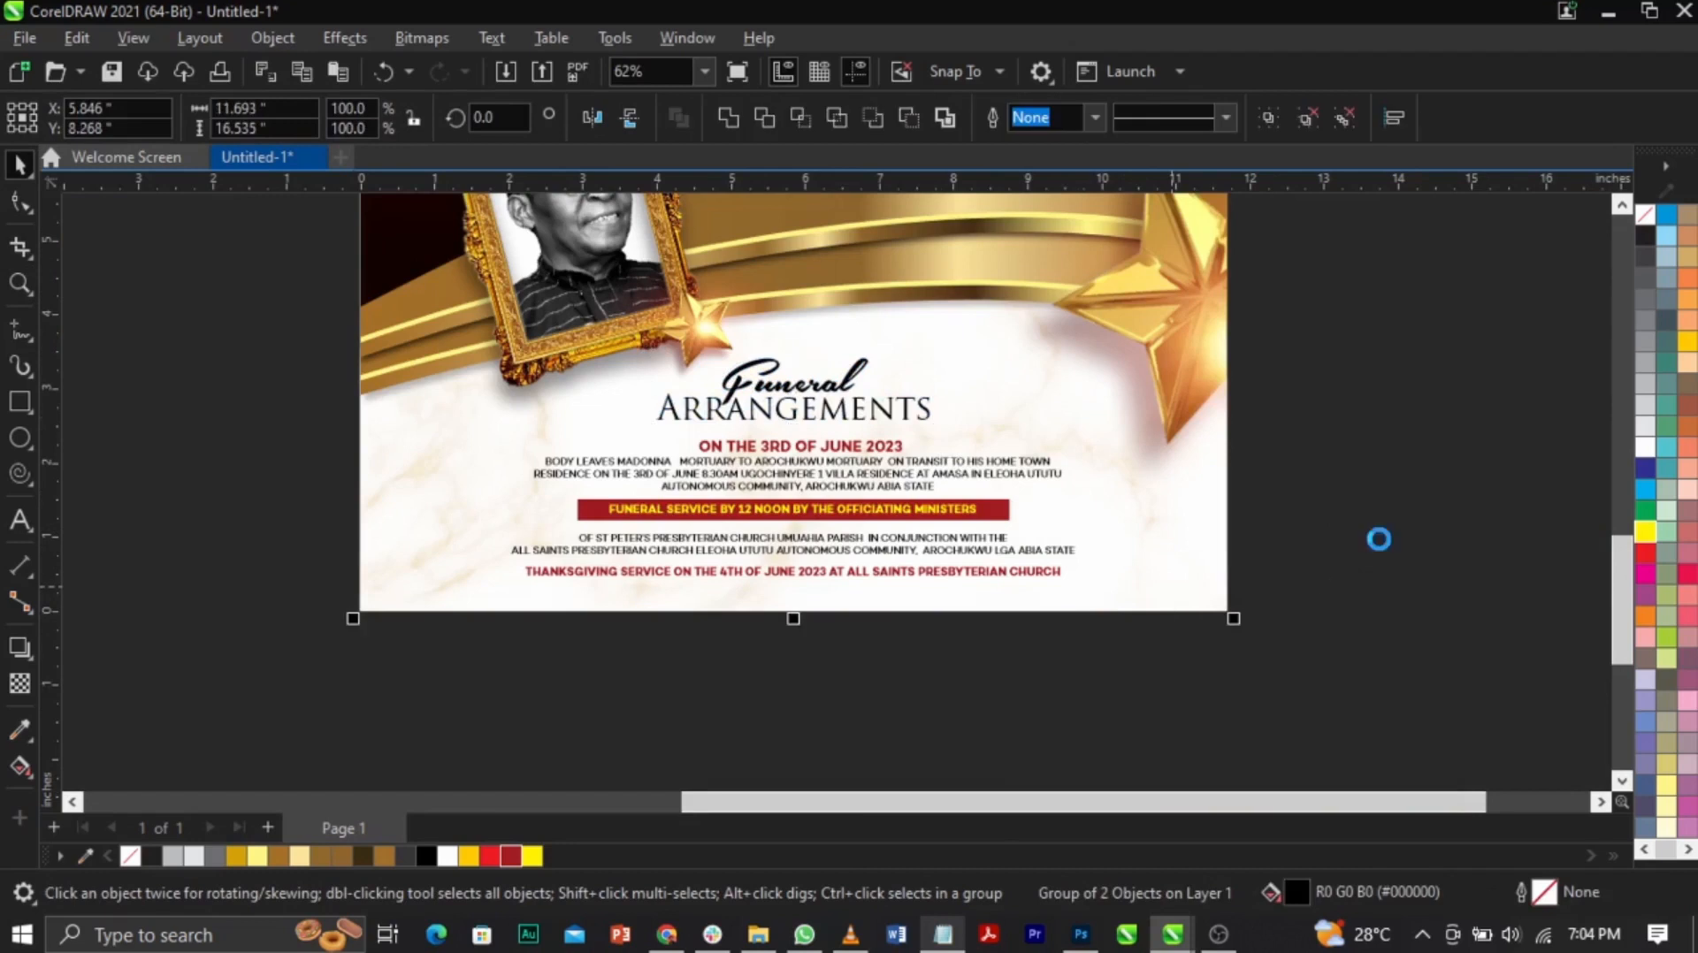
Step: Shrink the gold frame circle to about half and move it to the poster's lower-left
key(F4)
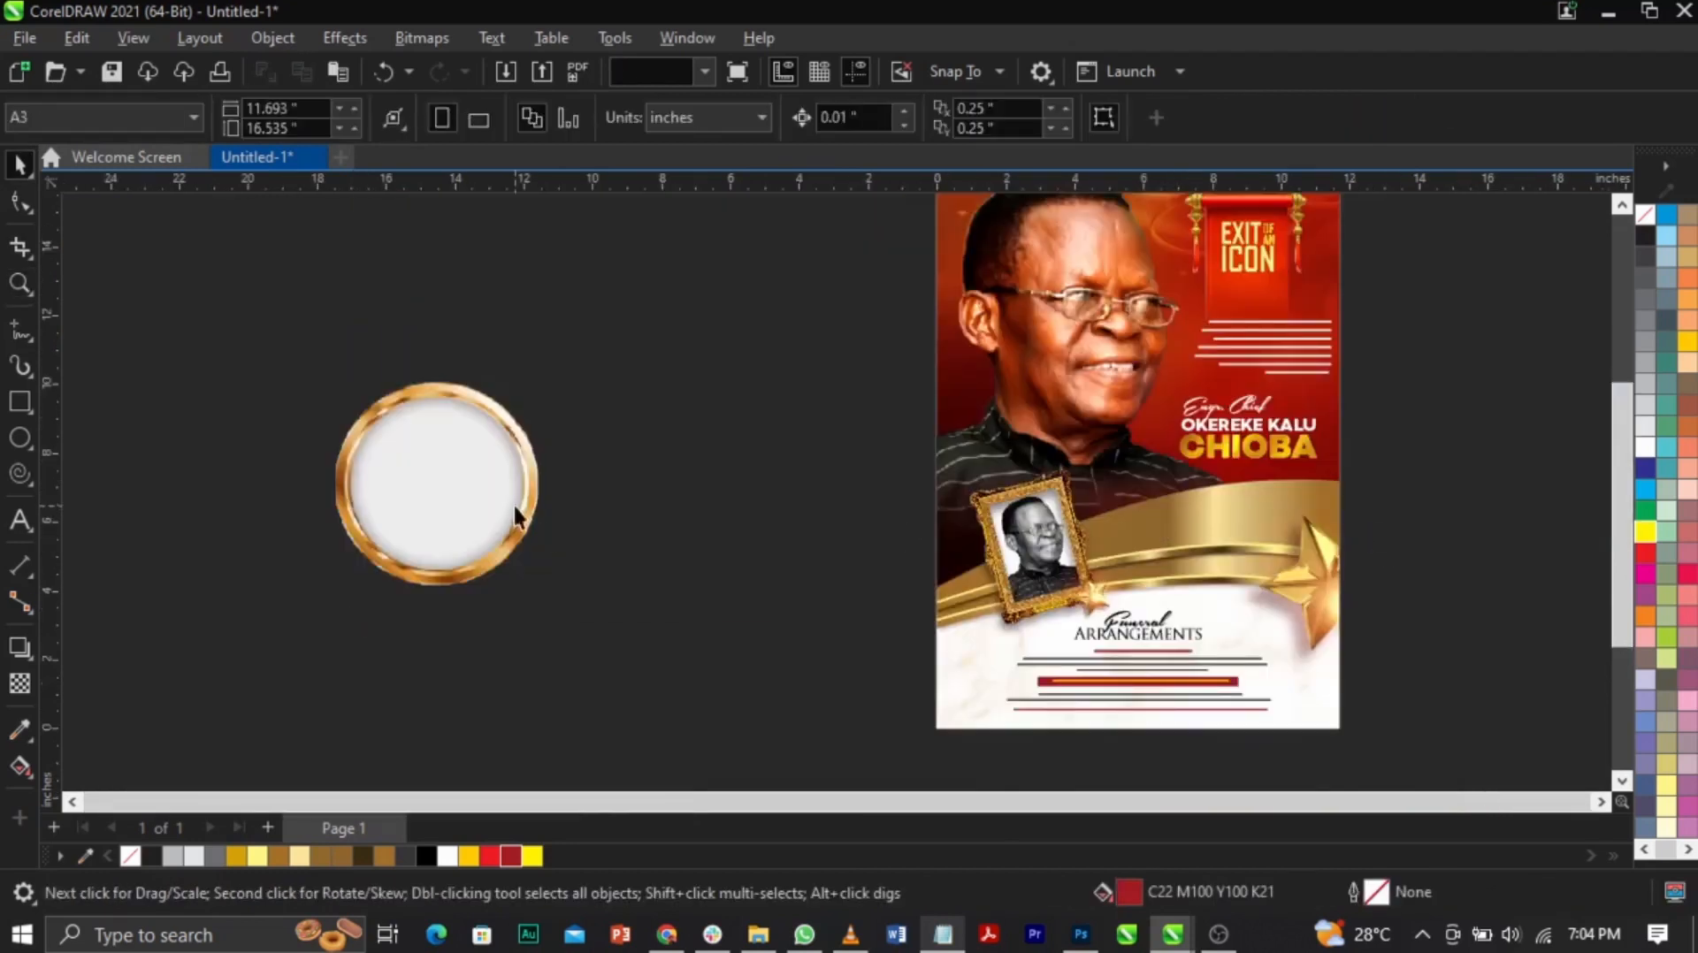
click(517, 506)
drag(548, 379, 446, 482)
drag(389, 531, 1004, 703)
Step: Resize the gold frame circle and position it left of the Funeral Arrangements schedule
key(z)
drag(863, 587, 1136, 751)
key(space)
drag(947, 304, 951, 374)
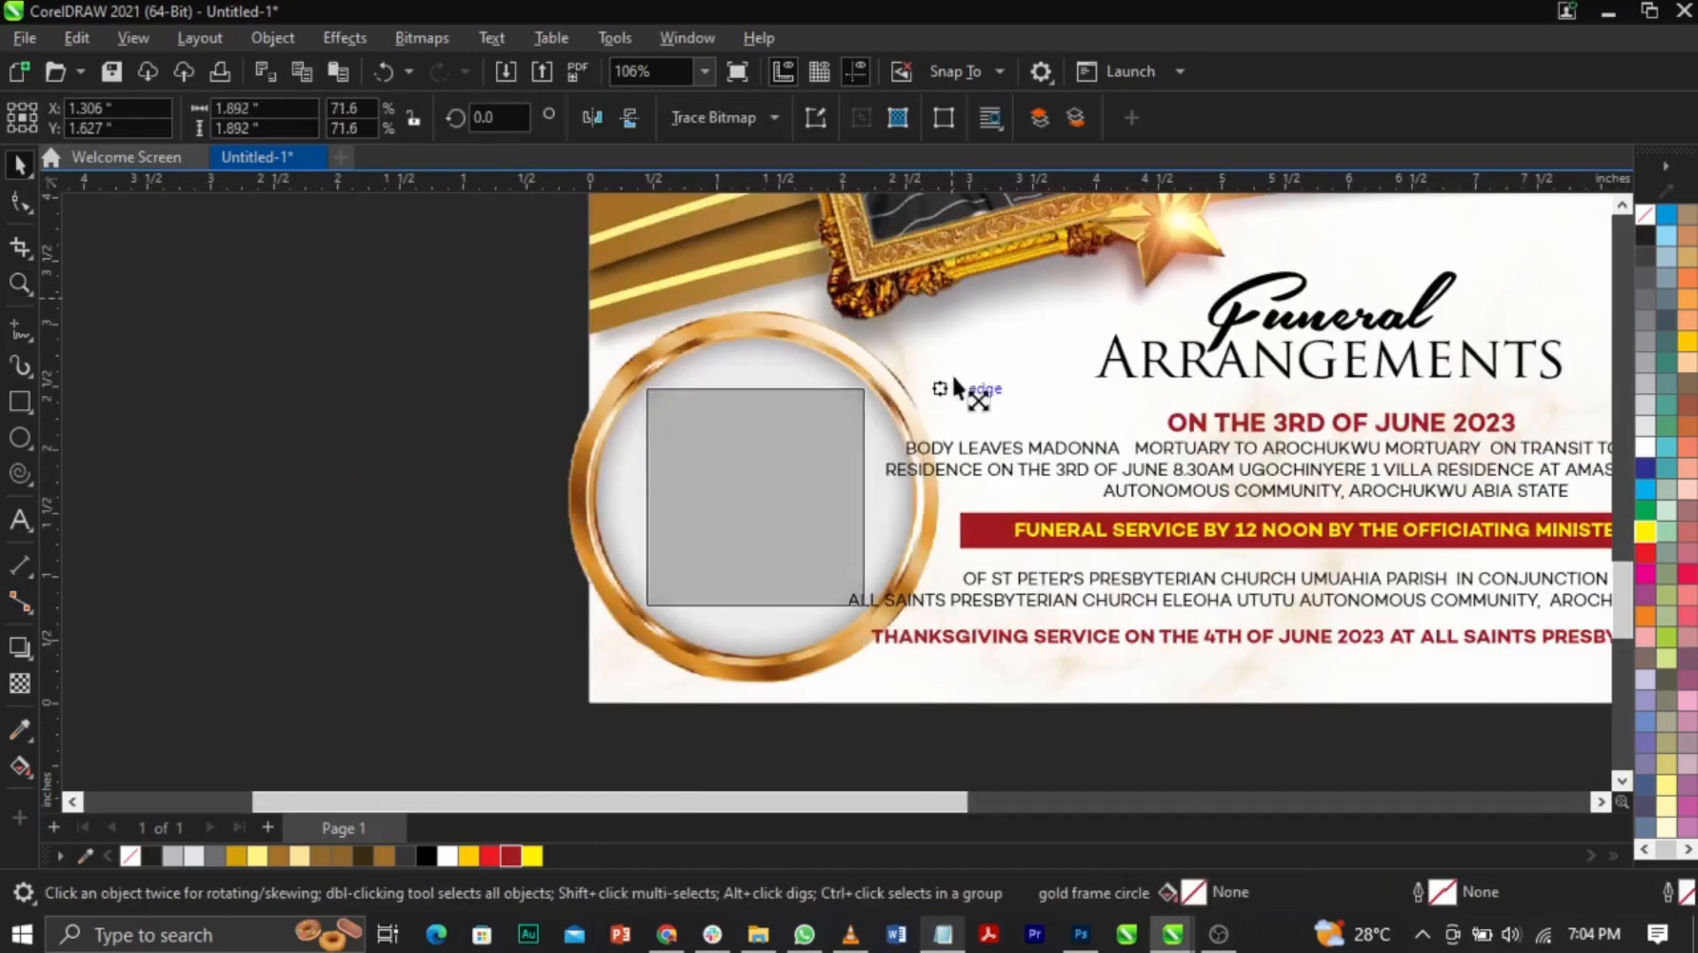
drag(769, 523, 765, 520)
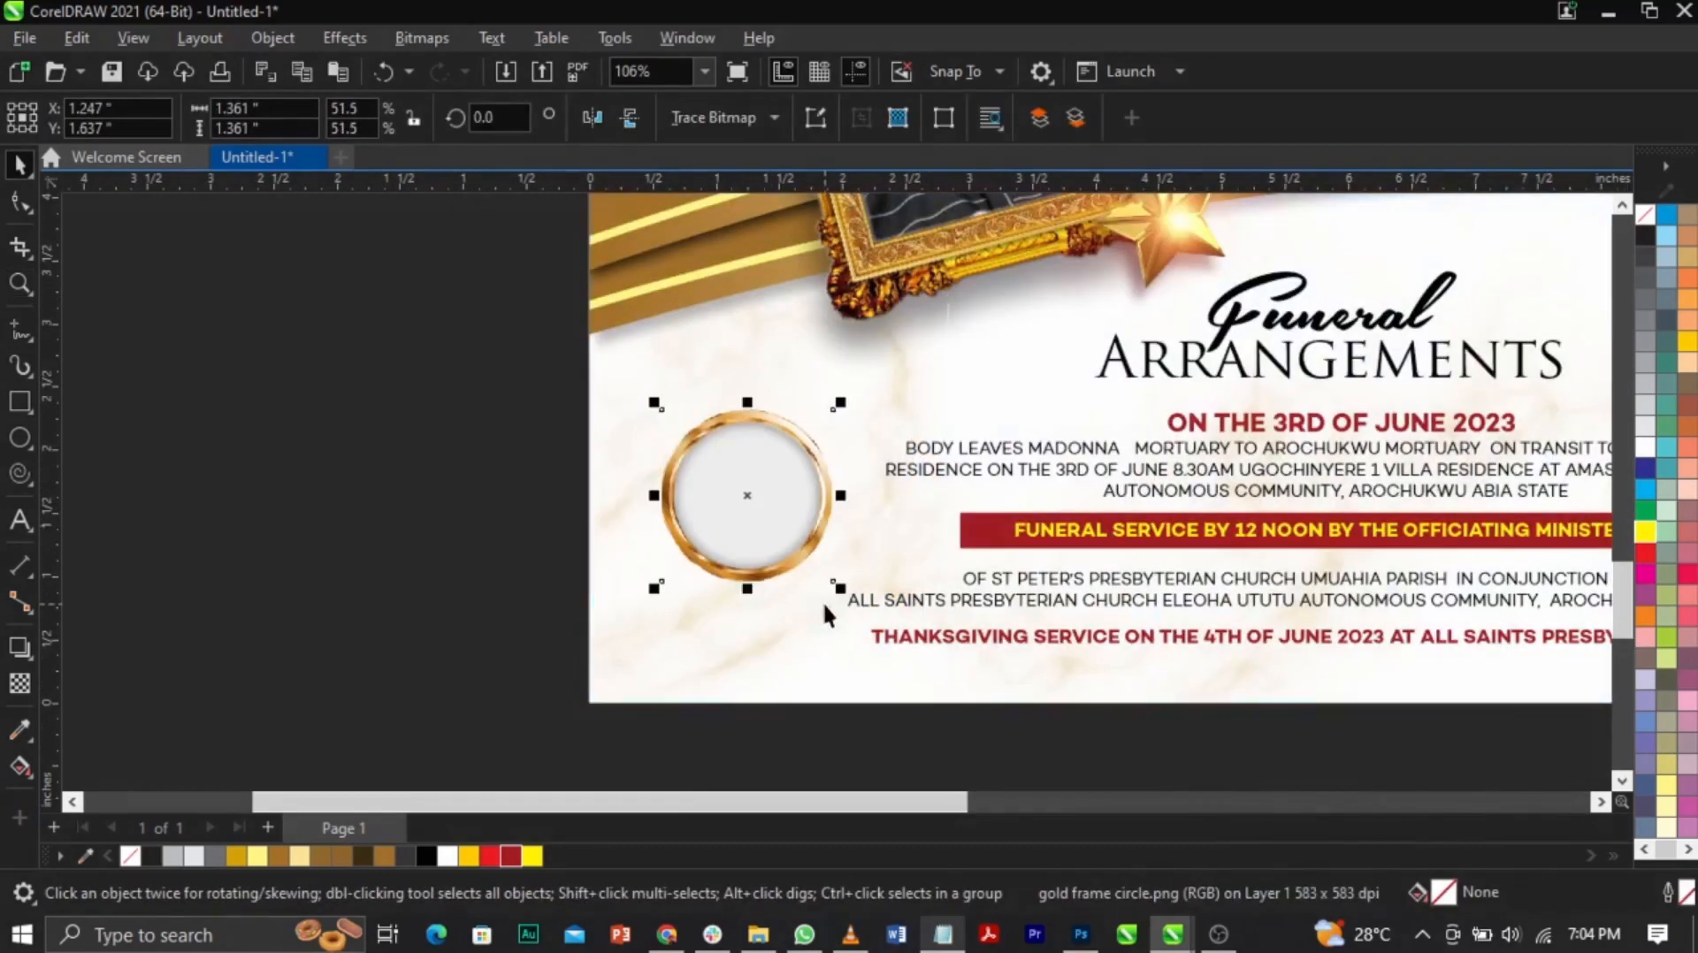
drag(843, 601, 852, 605)
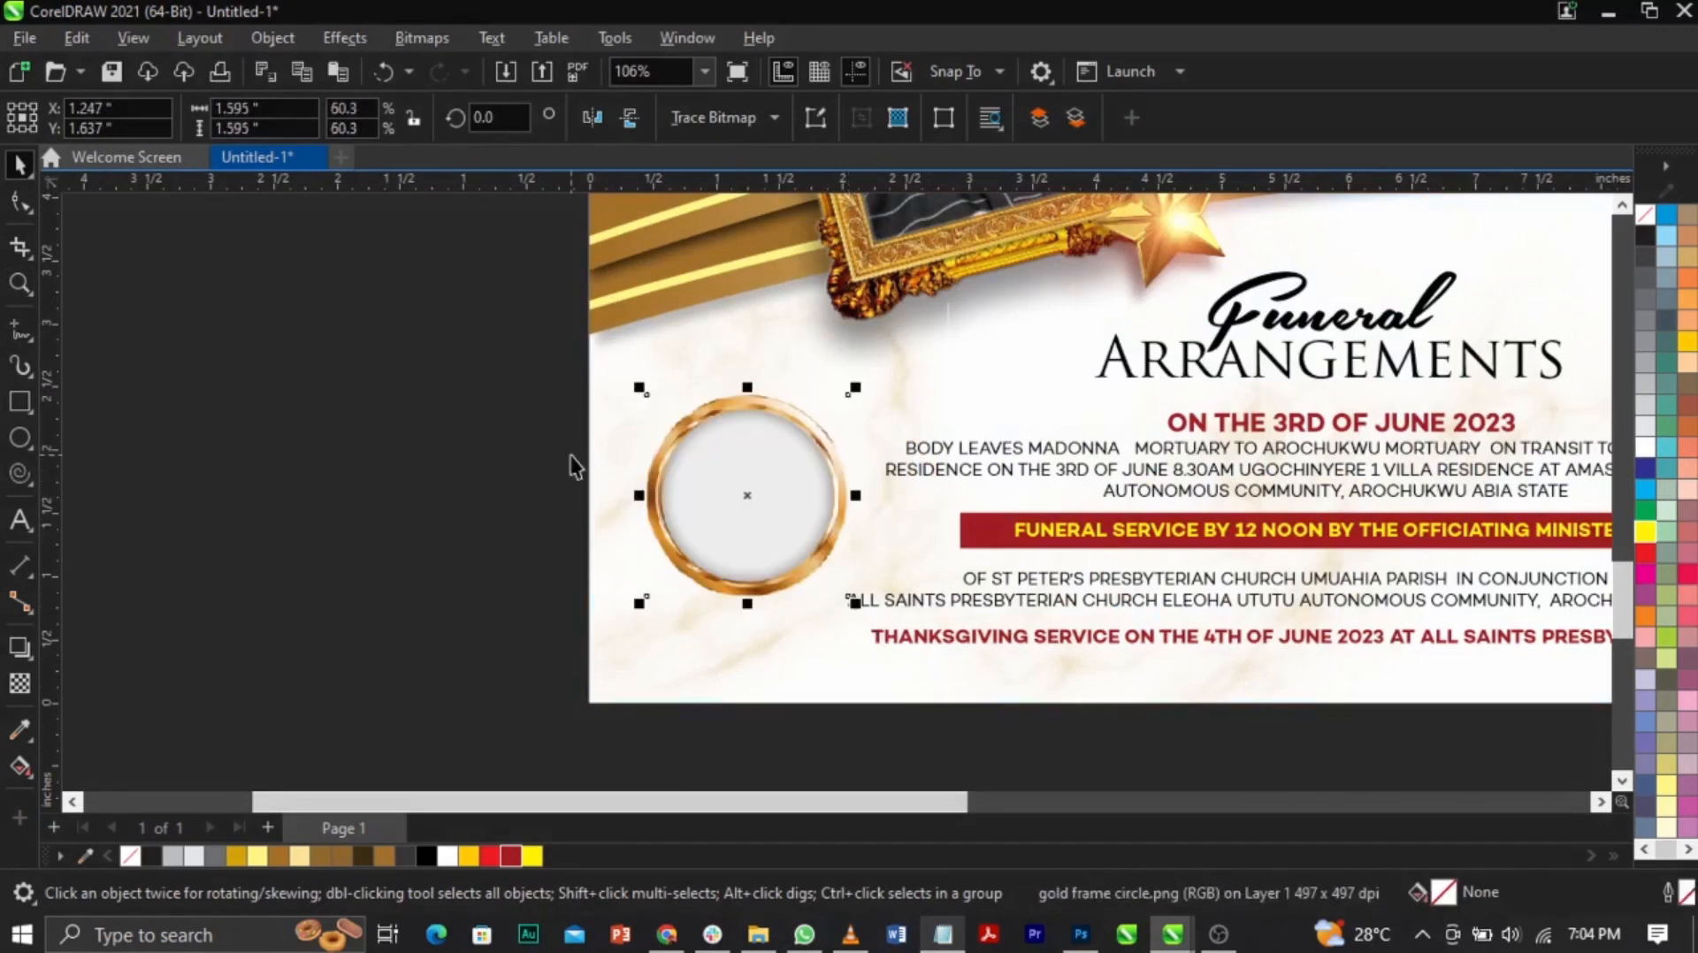
key(space)
drag(610, 452, 982, 698)
key(space)
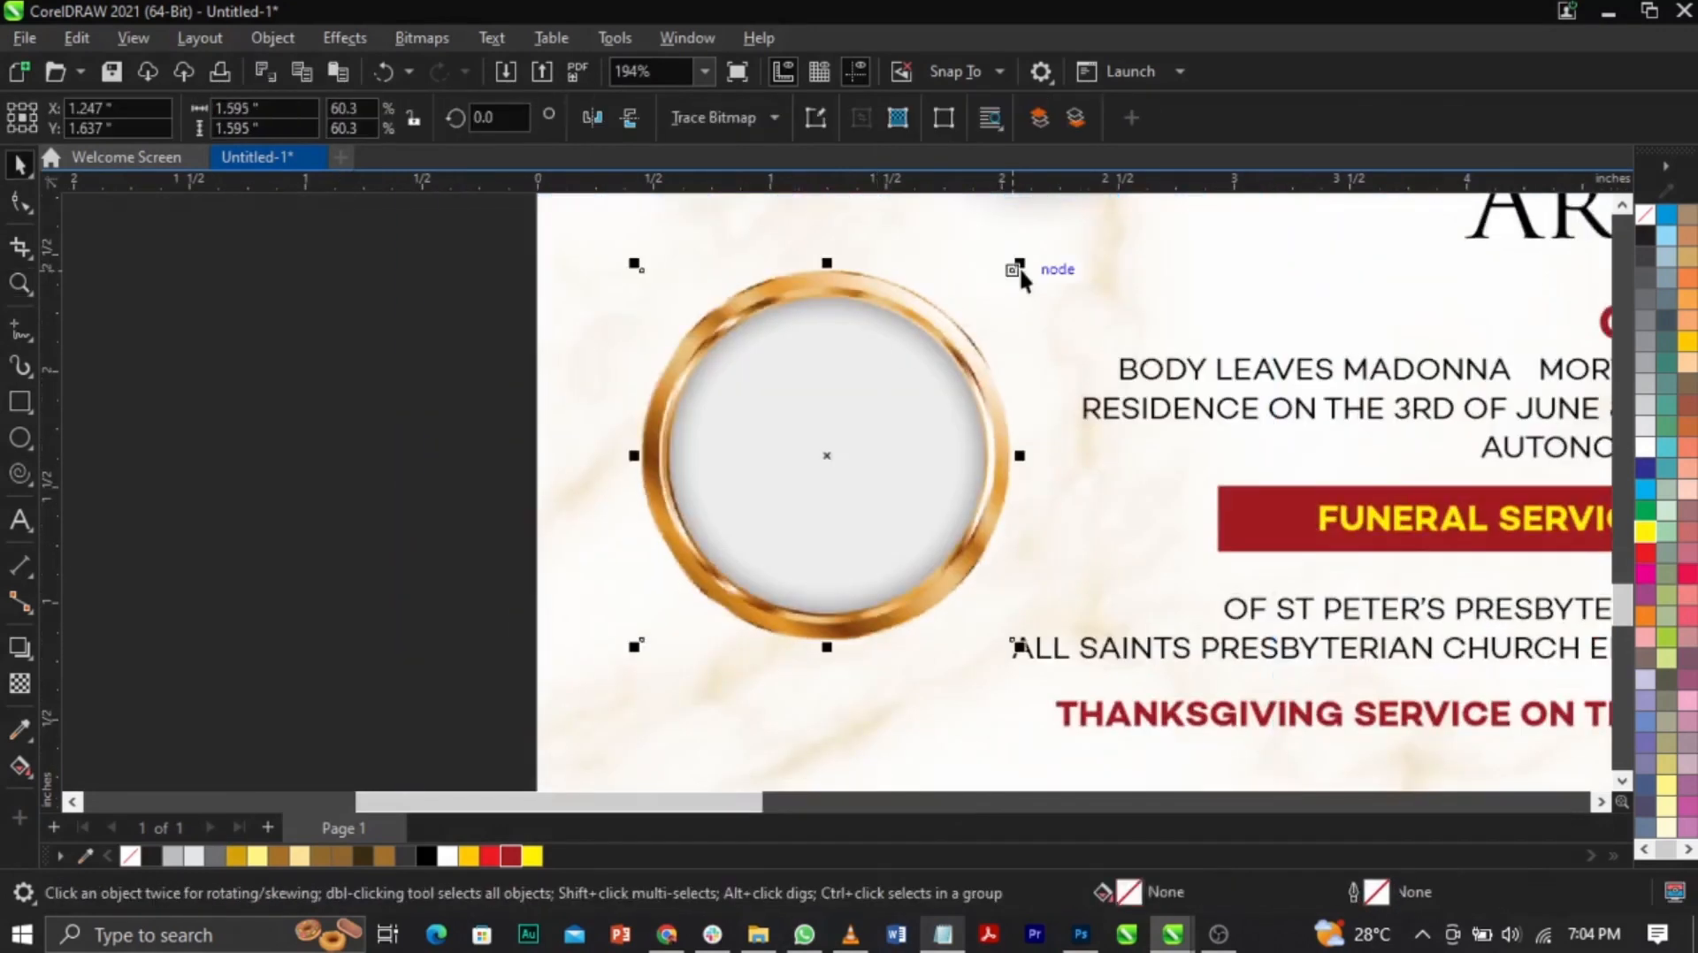
drag(1019, 267, 1028, 296)
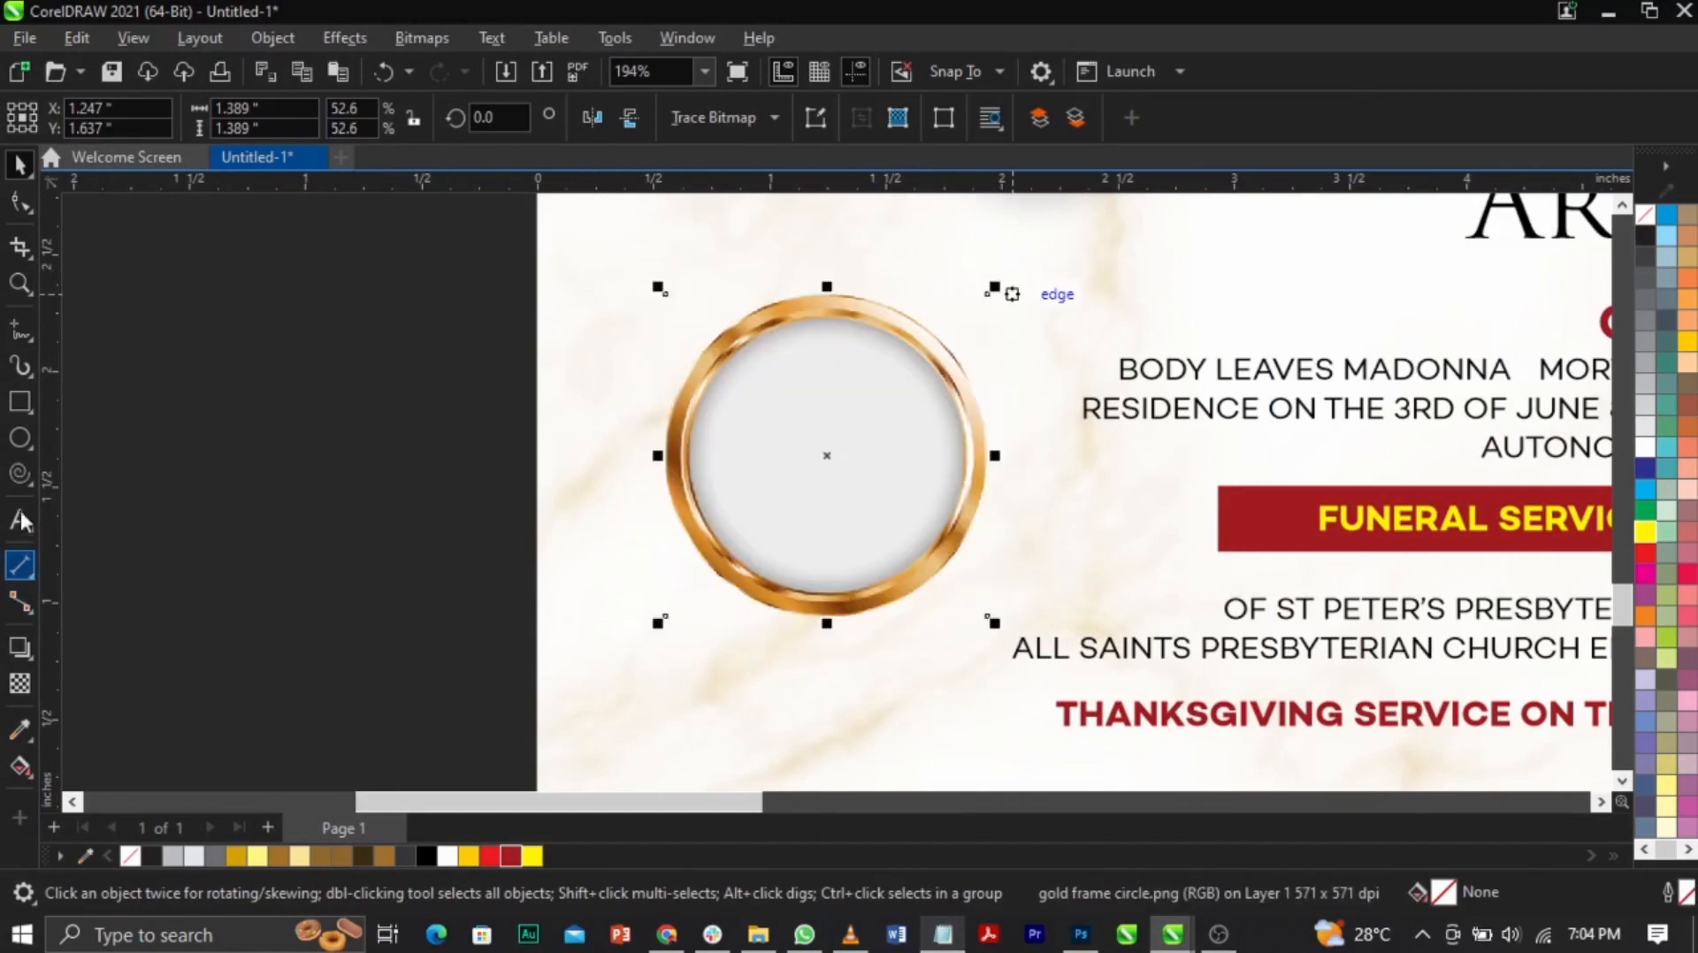
Step: Draw a new circle inside the gold frame and select it together with the ring
drag(707, 325, 983, 606)
key(space)
shift+click(679, 471)
Step: Centre the new circle on the gold ring and give it a radial fountain fill
key(c)
key(e)
click(416, 491)
click(819, 456)
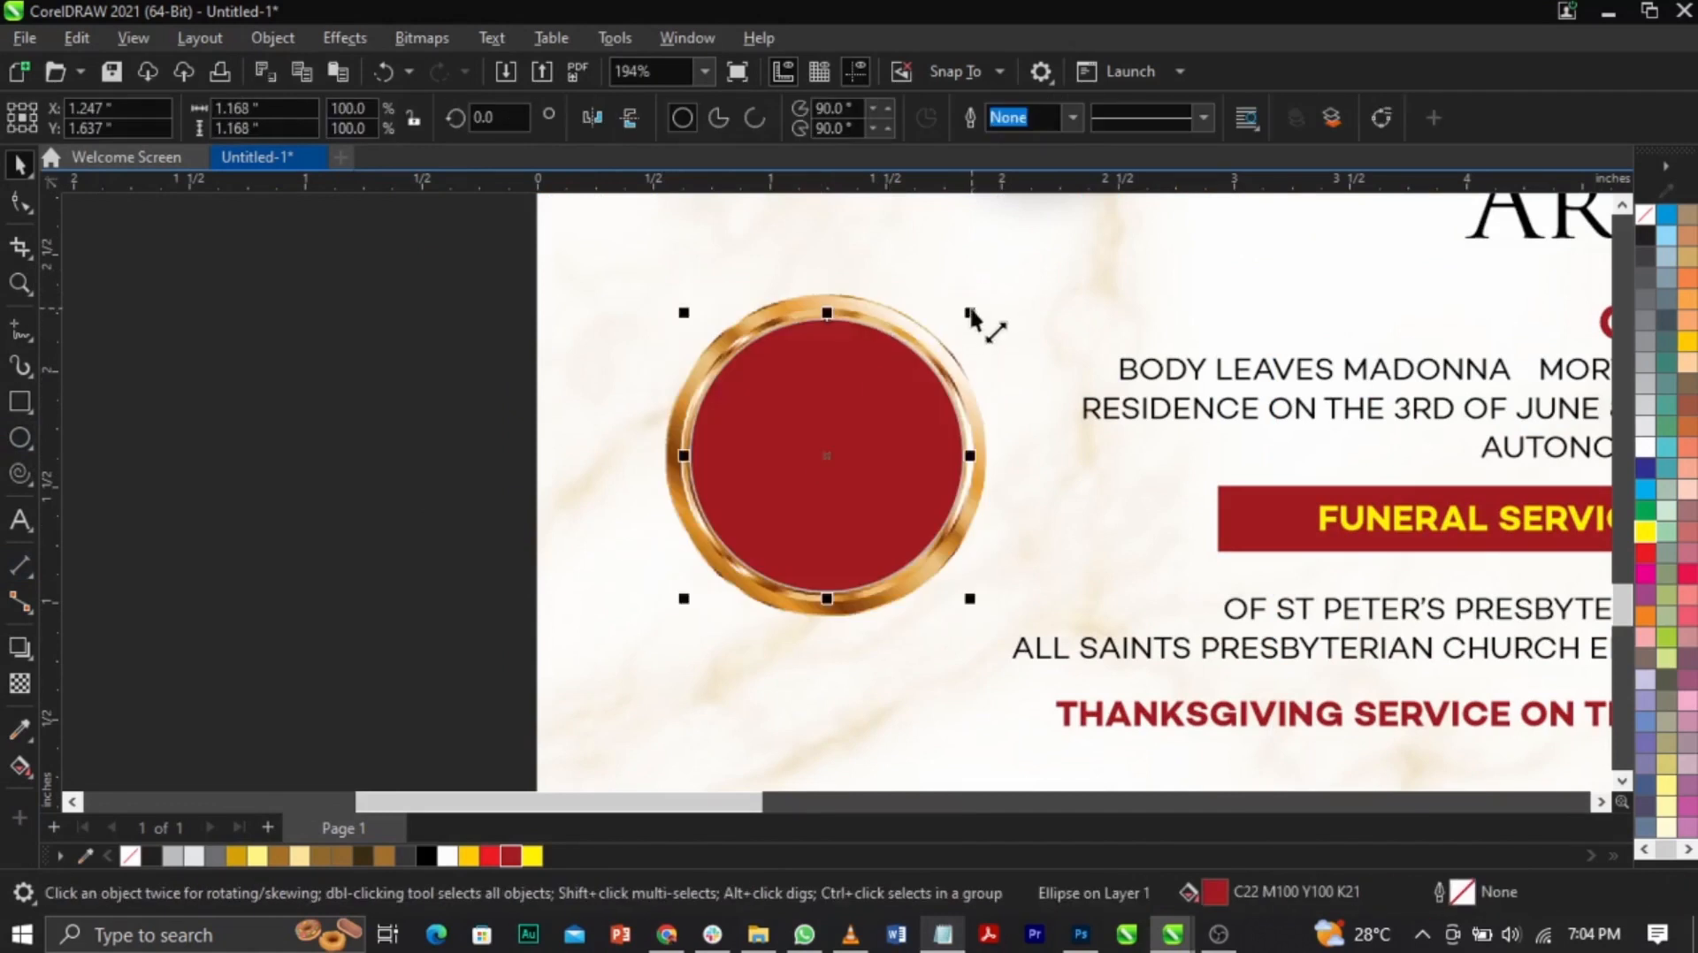
click(27, 761)
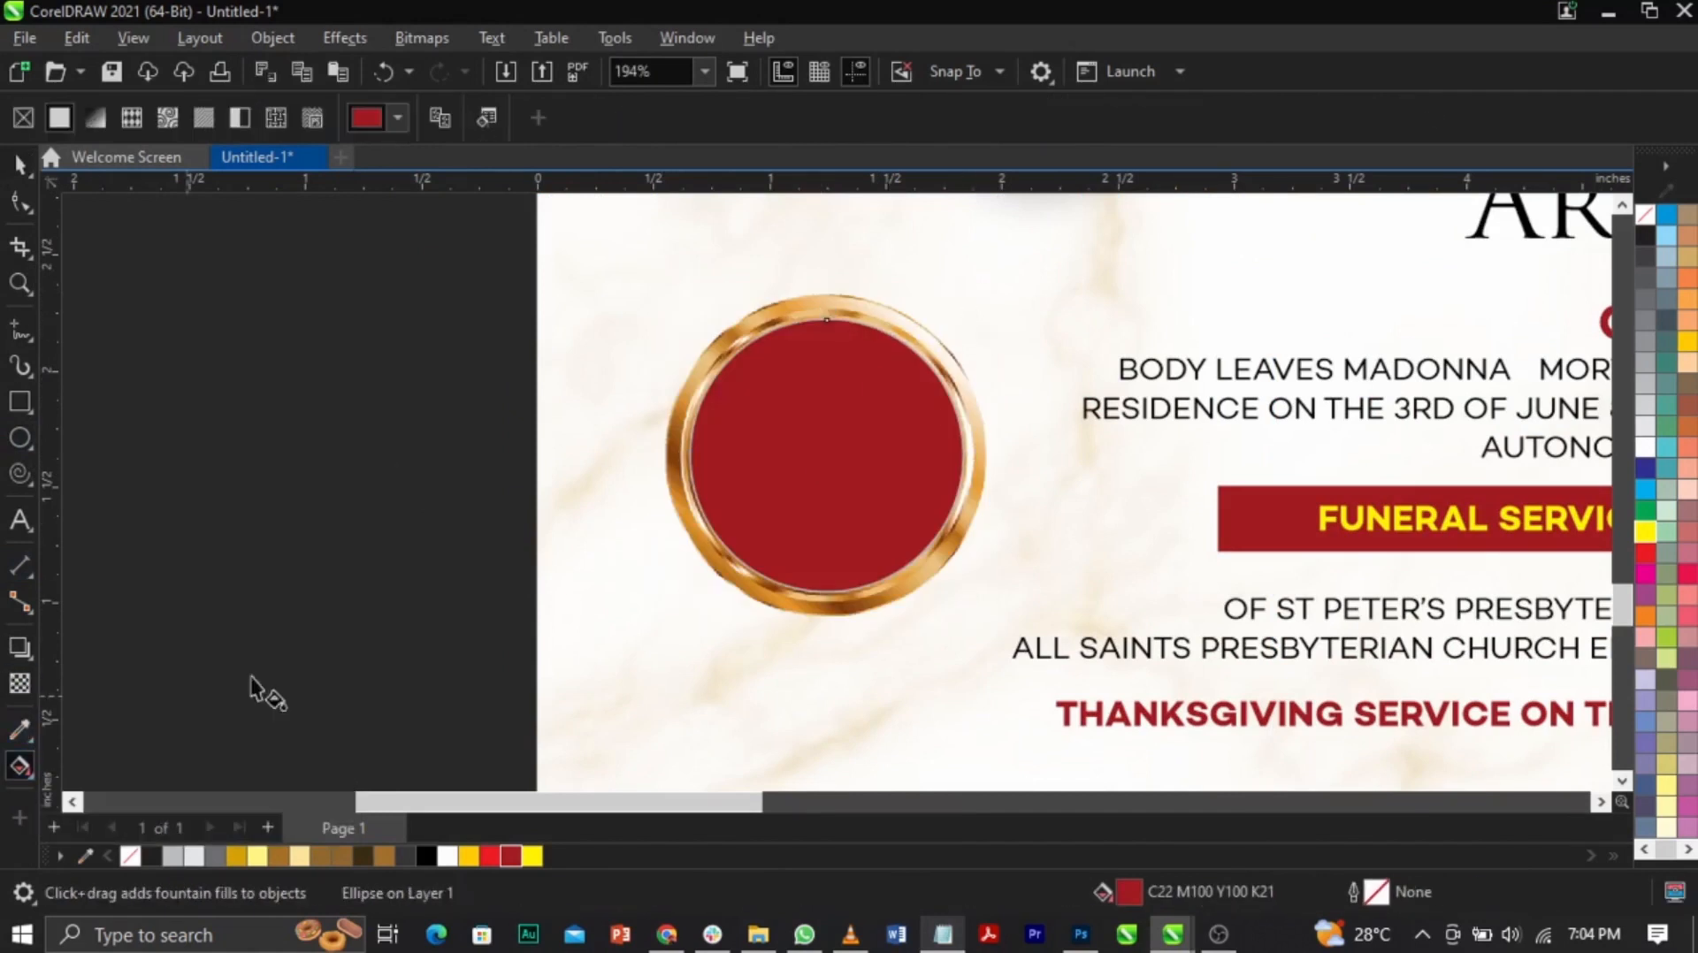
drag(839, 322, 838, 580)
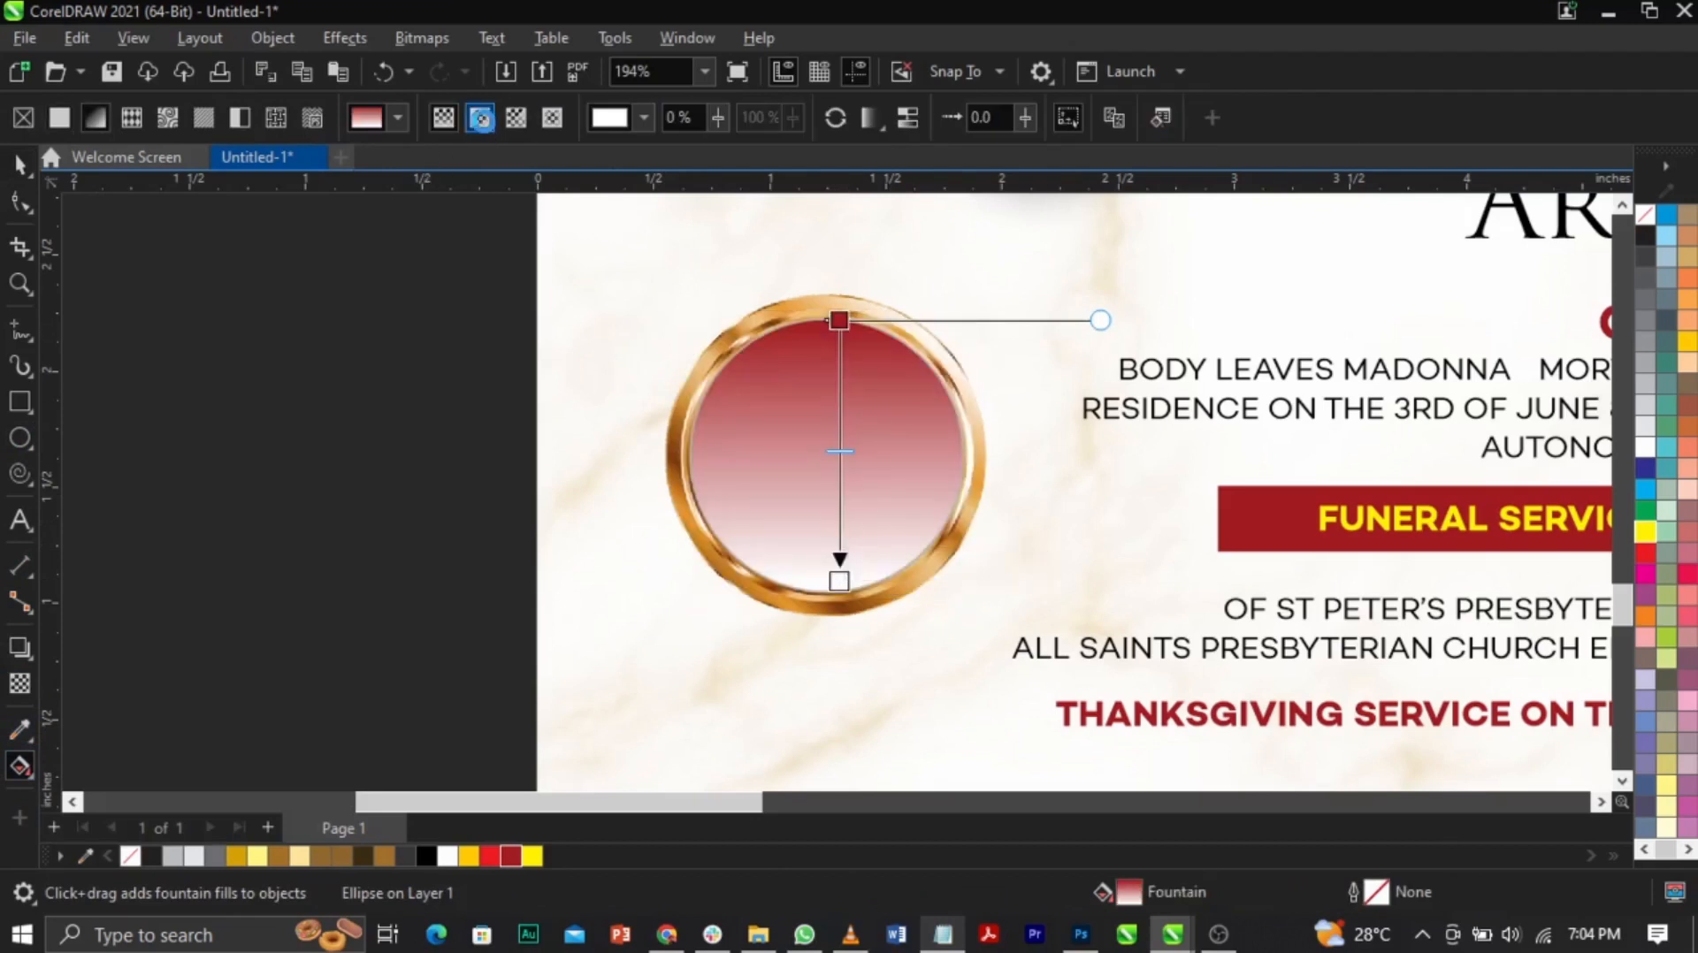
click(482, 120)
drag(845, 484, 830, 491)
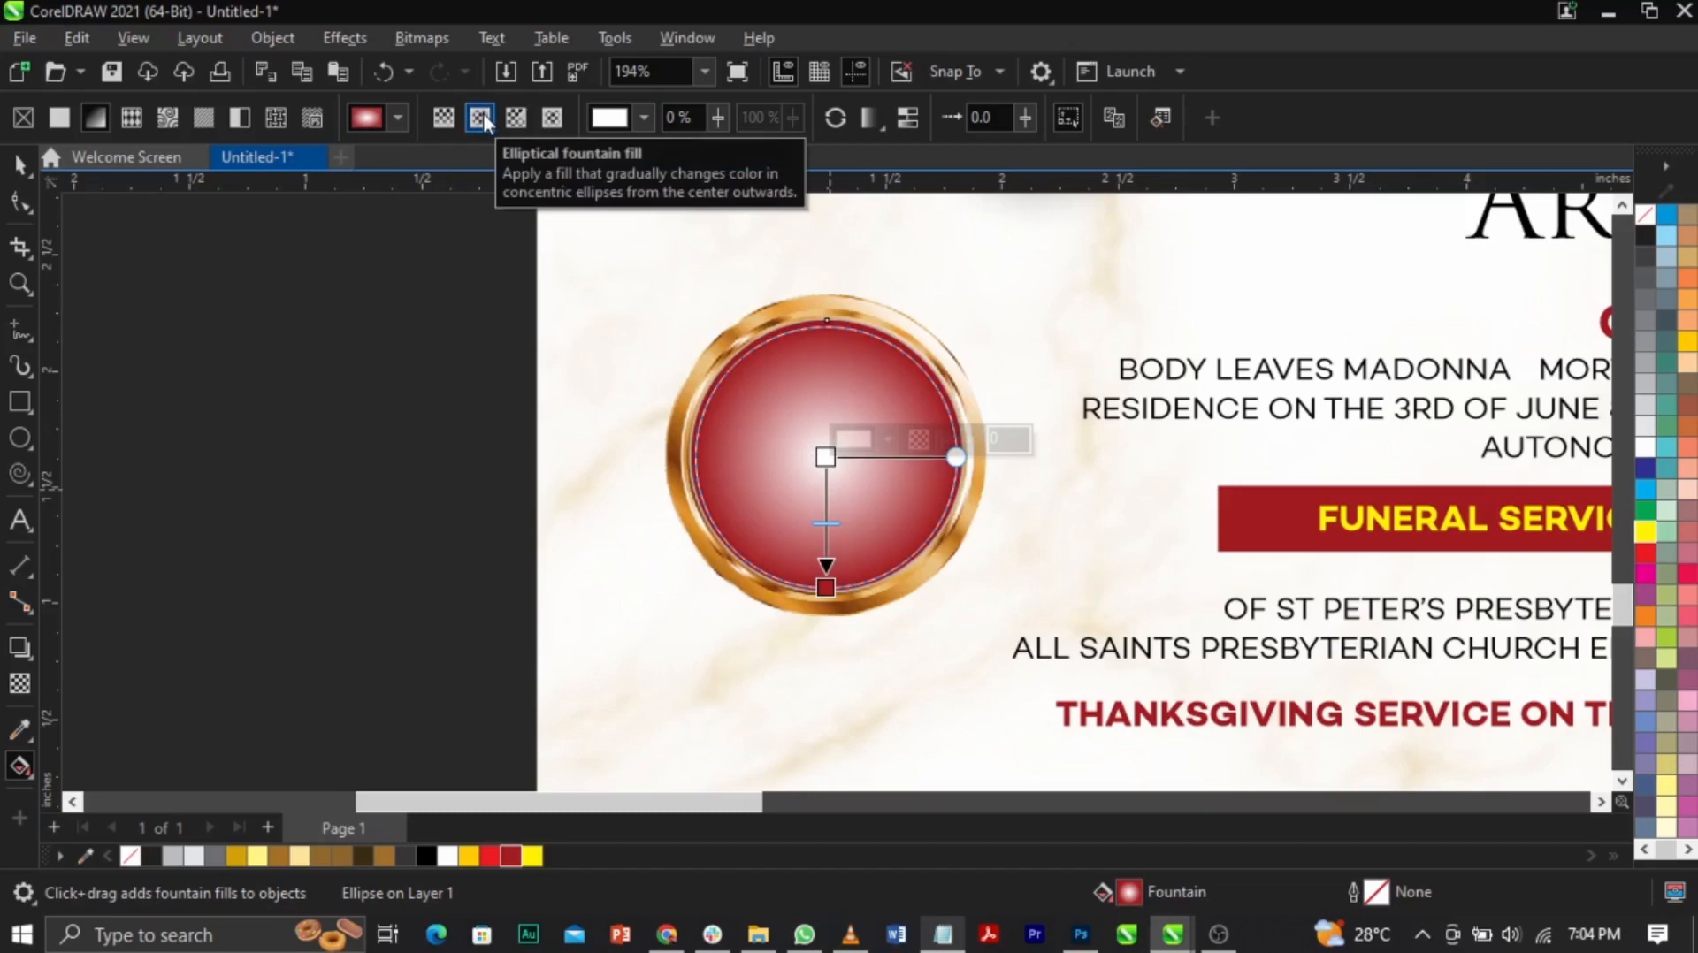
Step: Set the gradient's outer stop to near-black and its centre to bright red
click(826, 587)
click(894, 562)
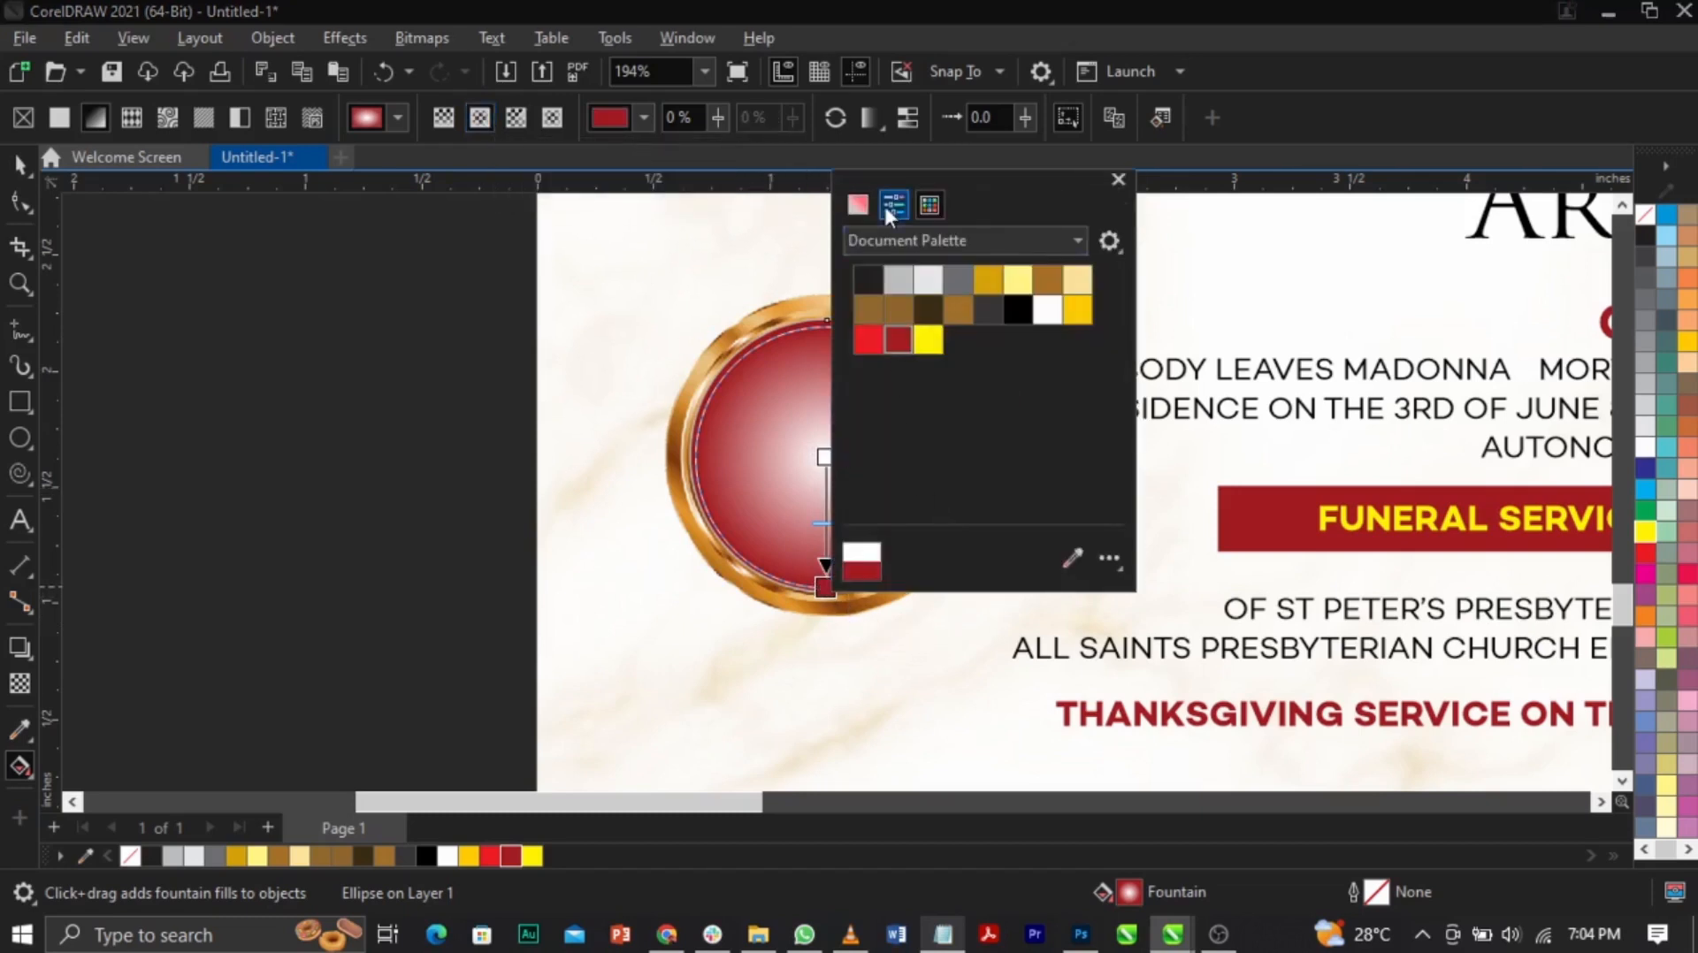
click(857, 205)
drag(874, 338, 884, 464)
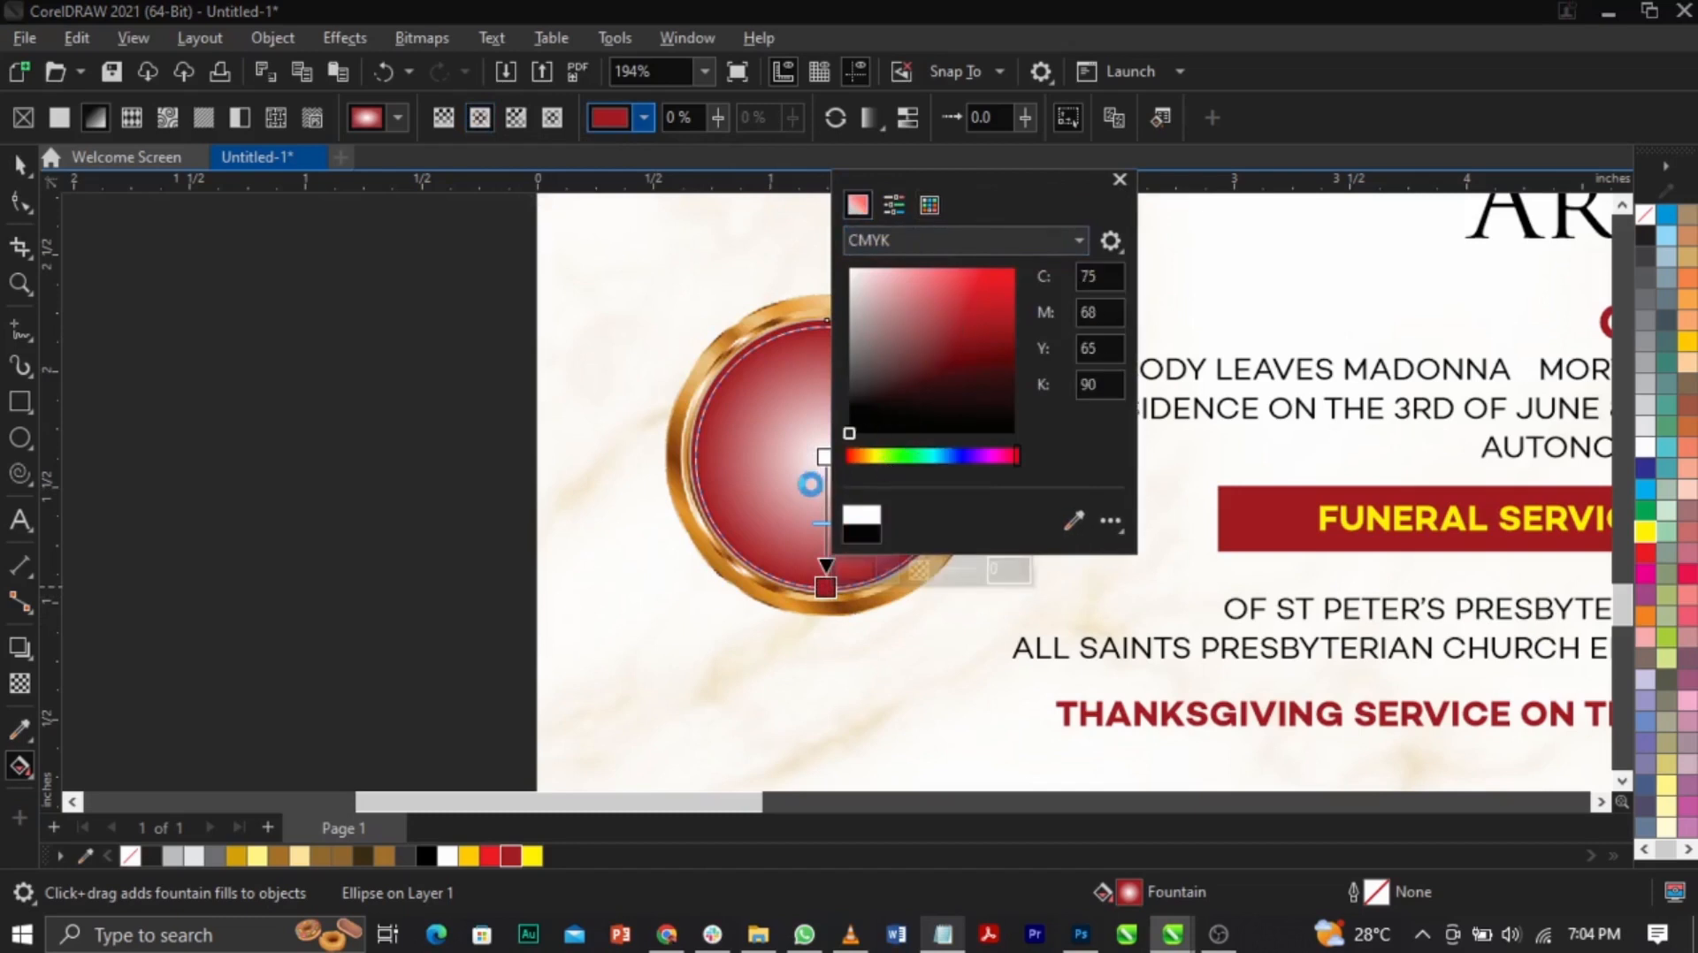
click(809, 485)
click(825, 457)
click(886, 439)
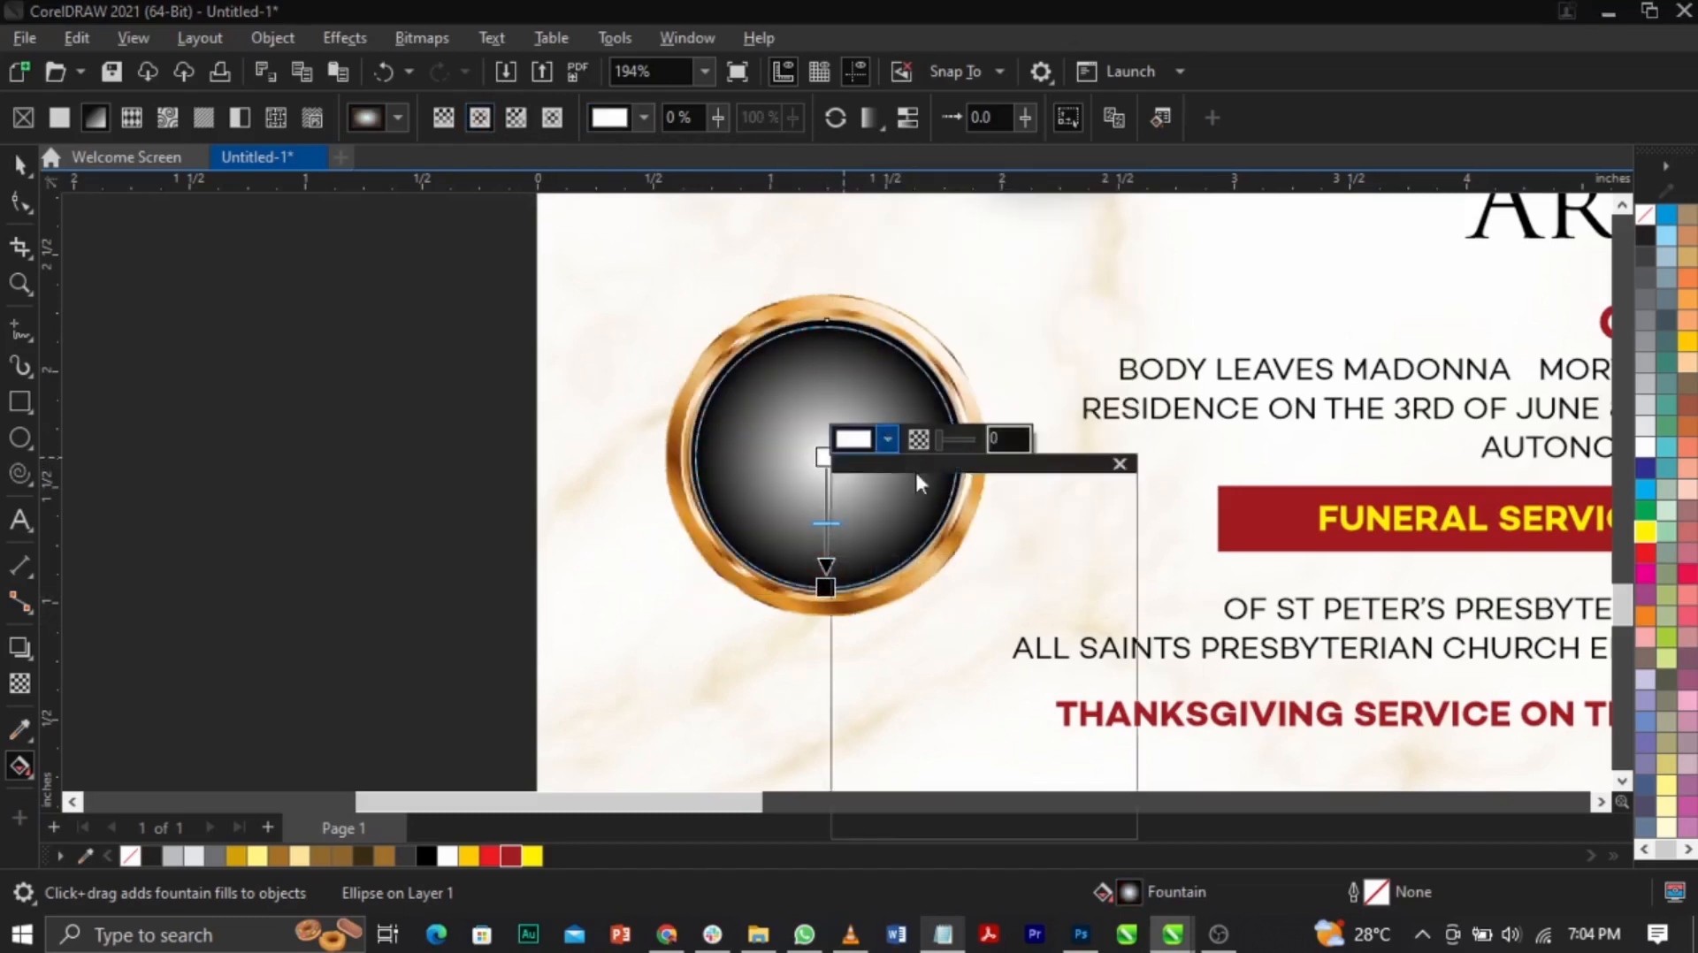
click(990, 619)
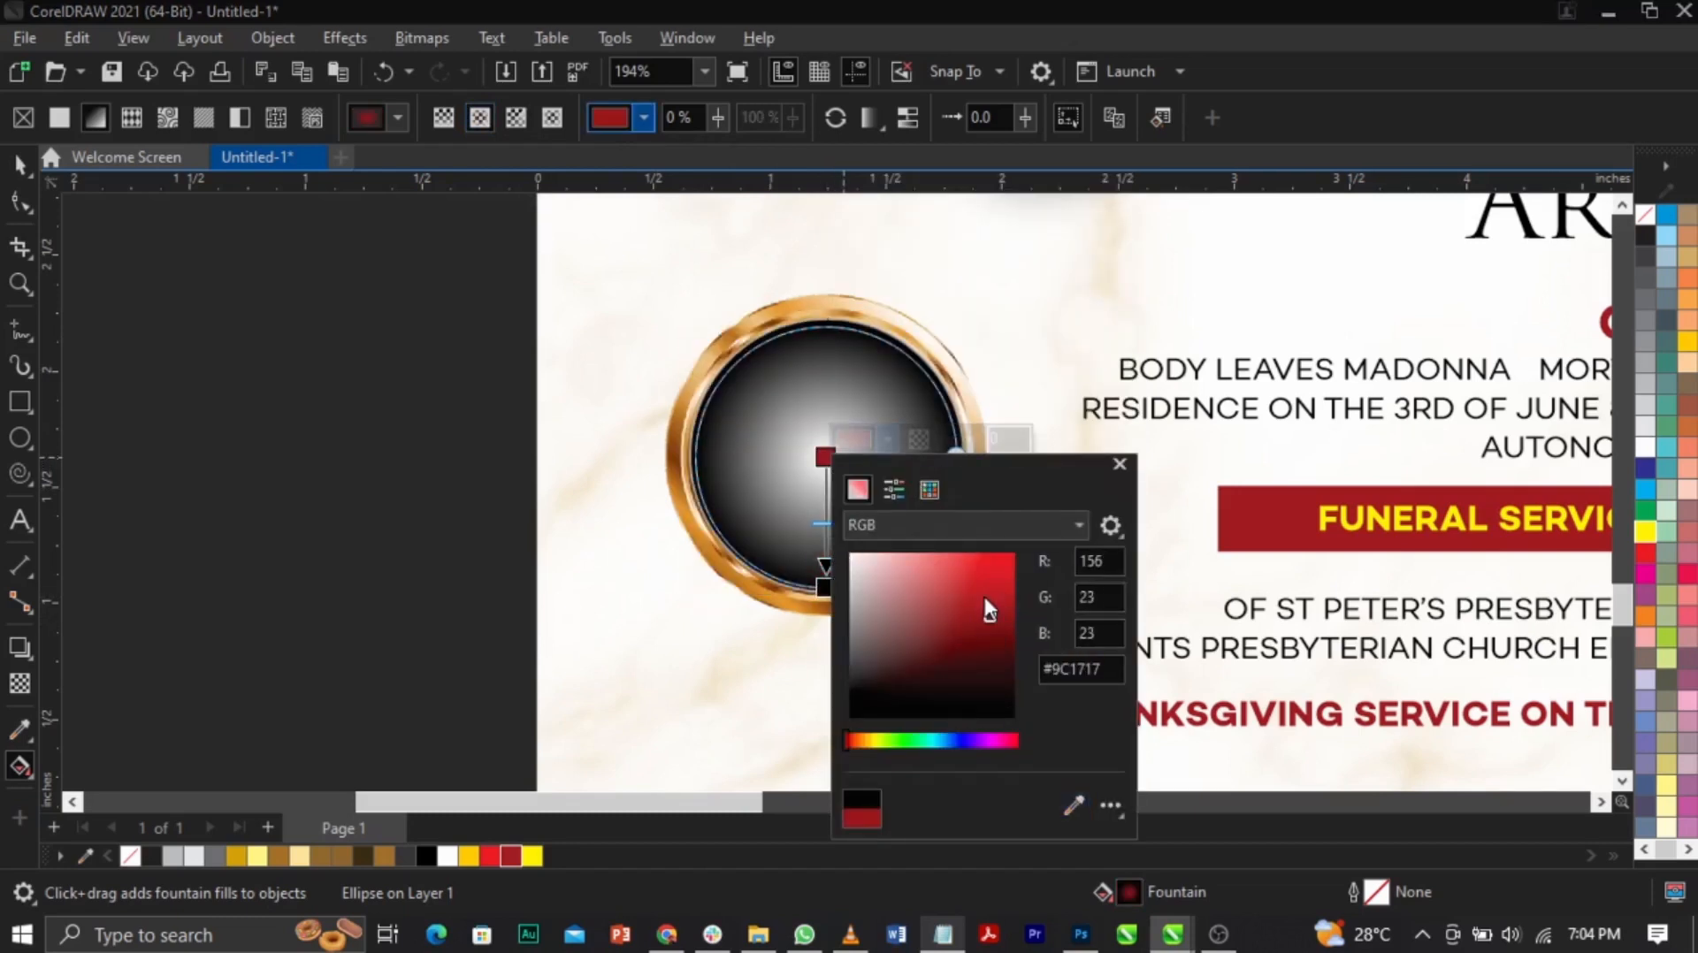
click(987, 610)
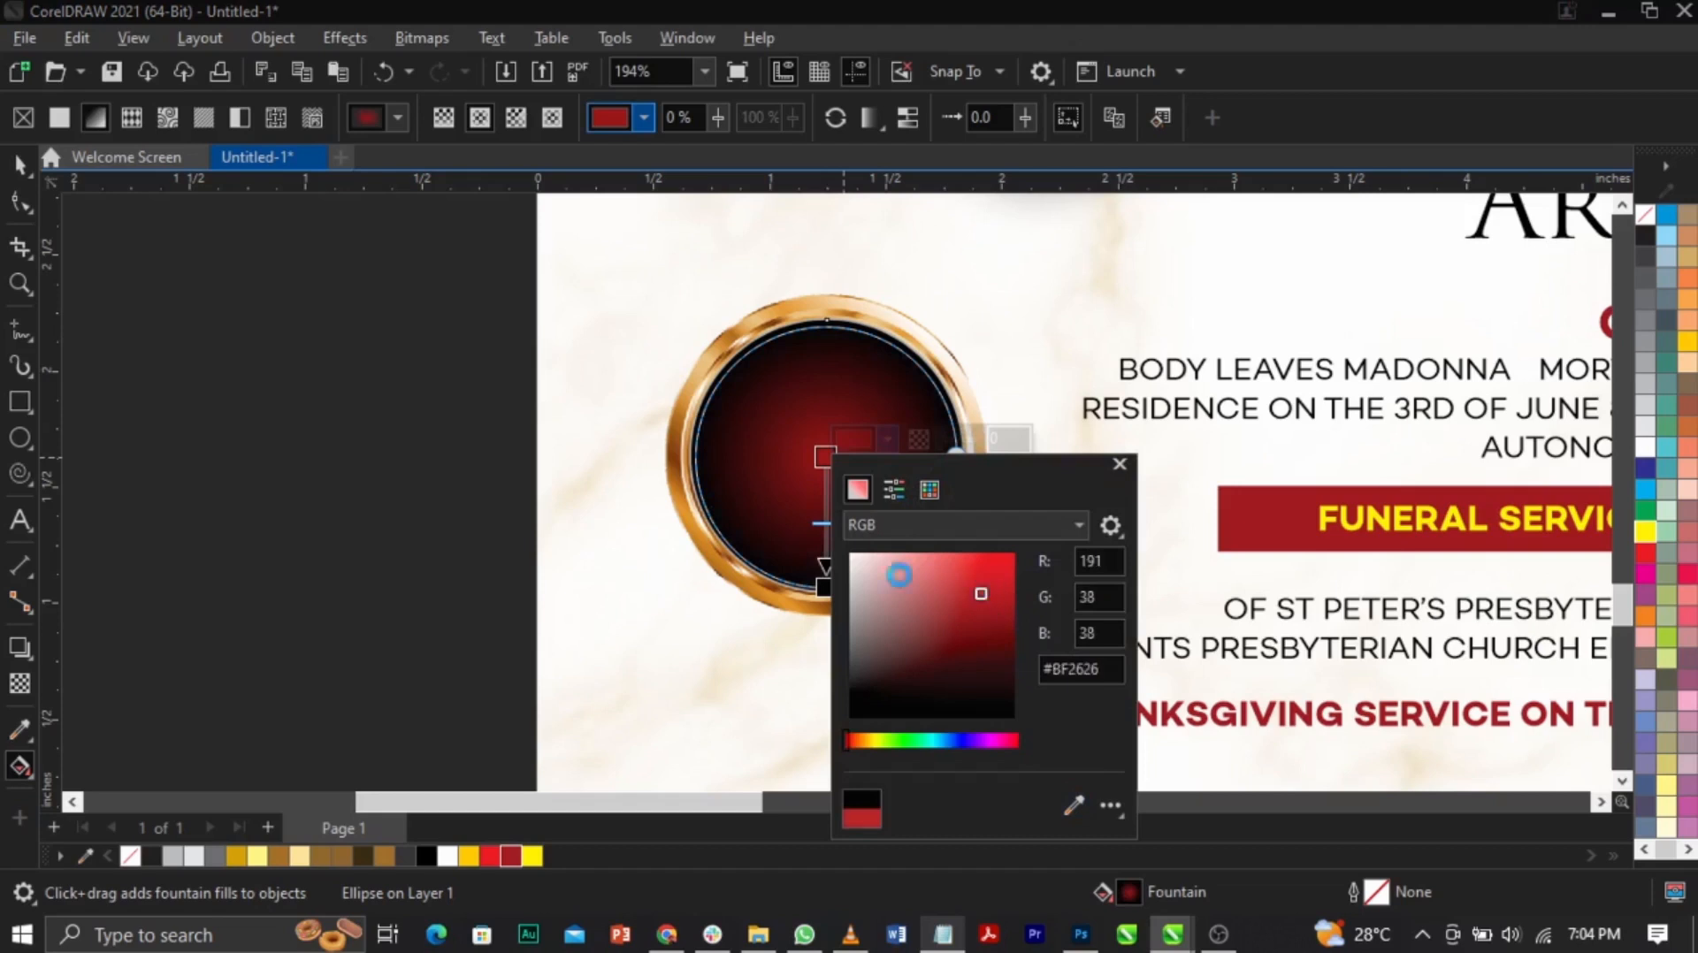
click(763, 541)
key(space)
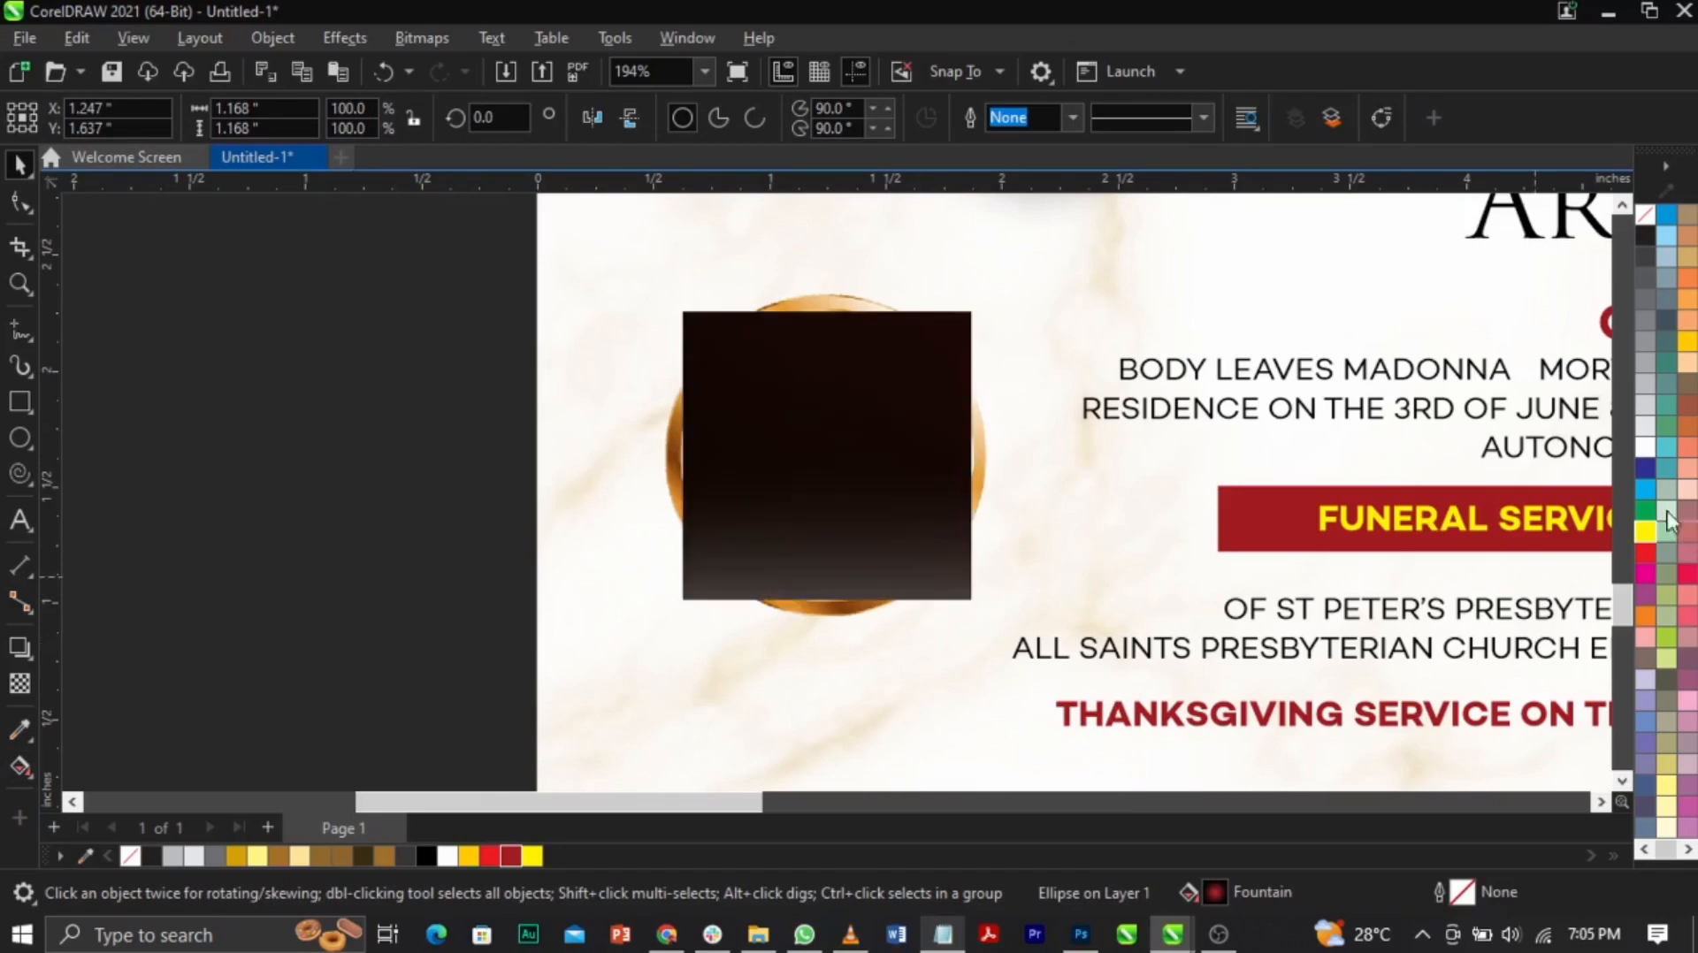
Step: Fill the top circle white, fade it with linear transparency from the top, and scale to 96%
click(1644, 448)
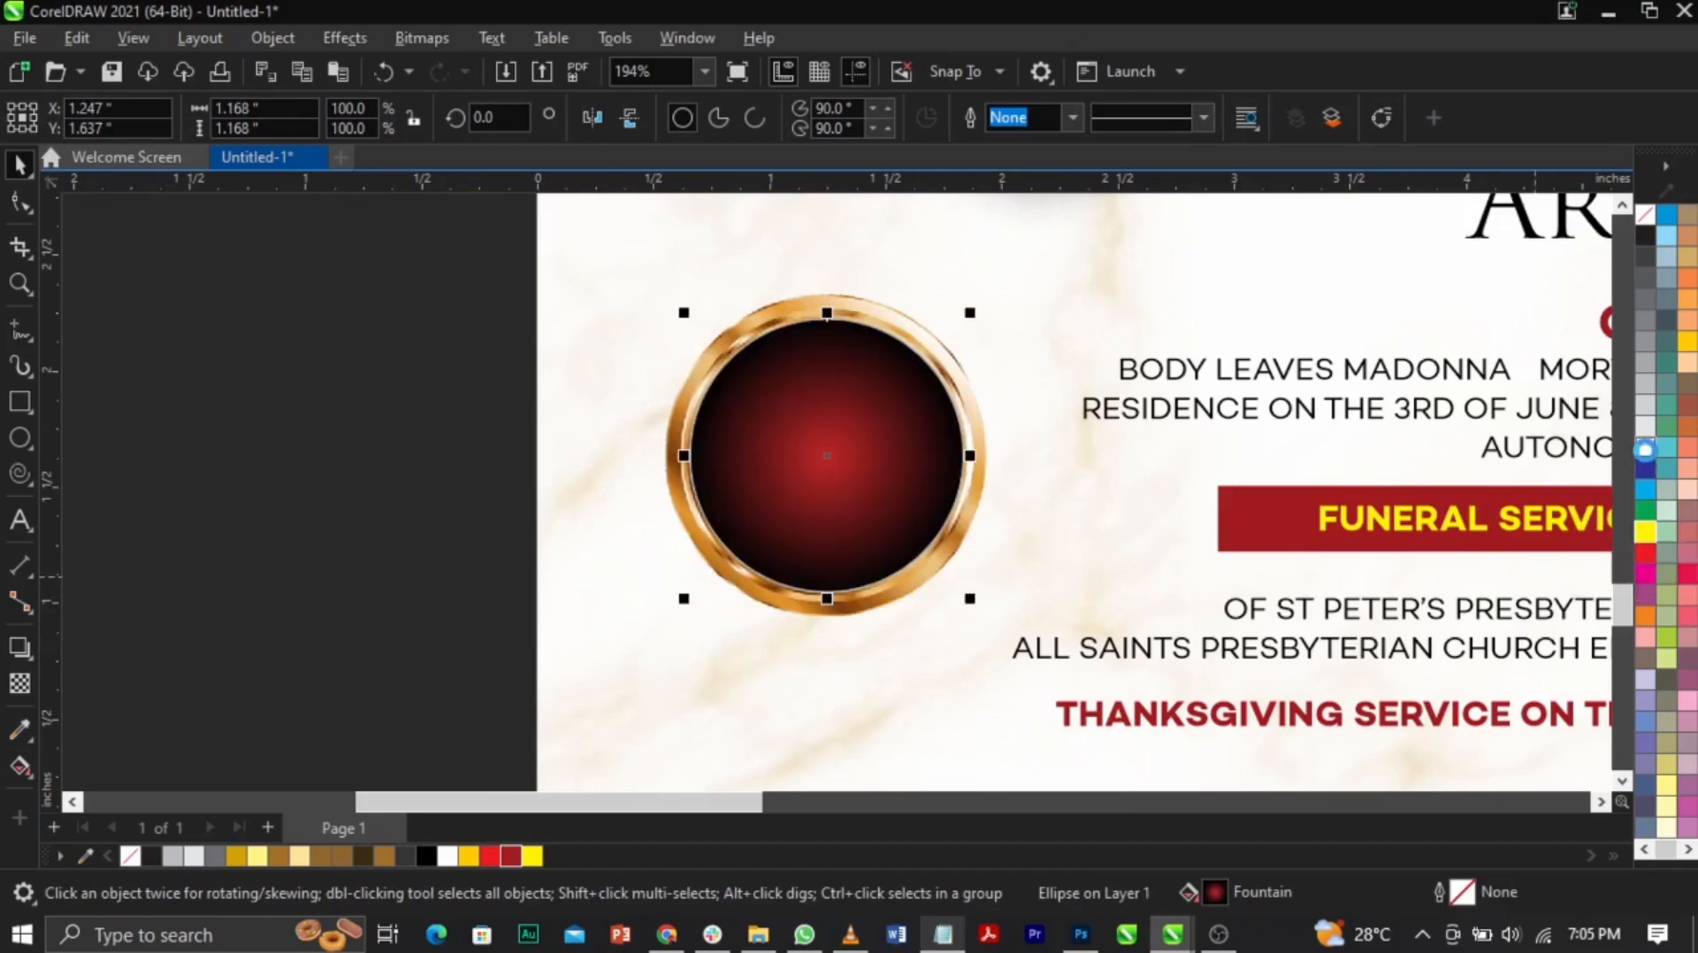
click(20, 684)
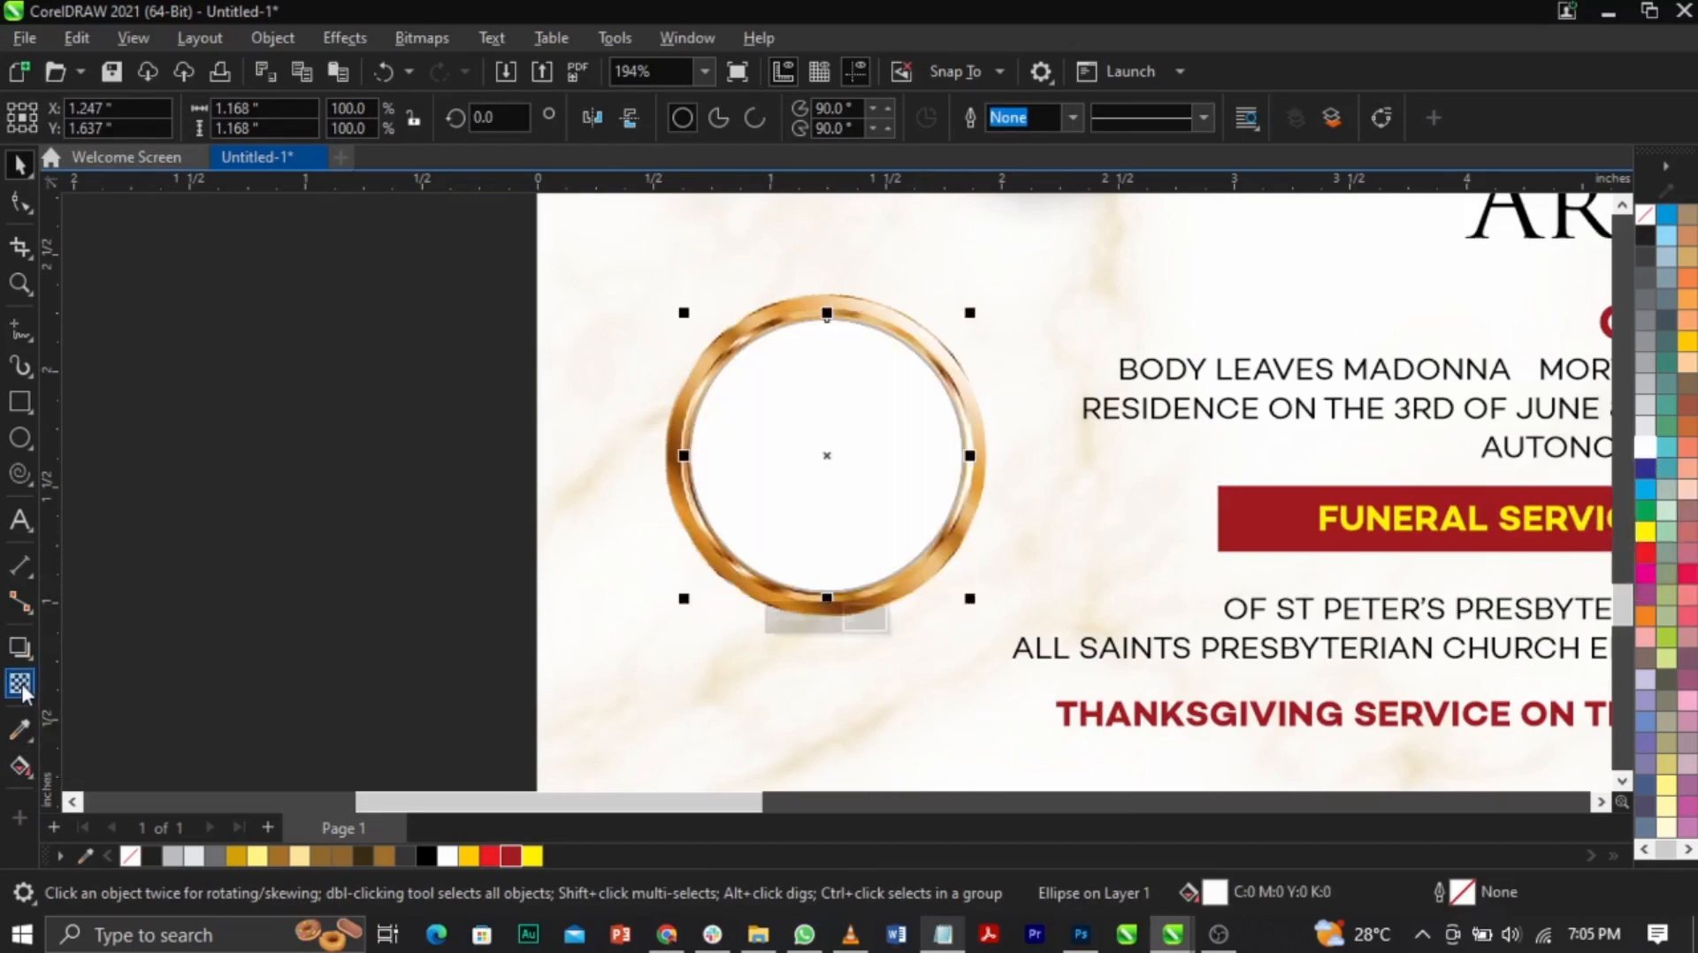
drag(829, 336, 827, 455)
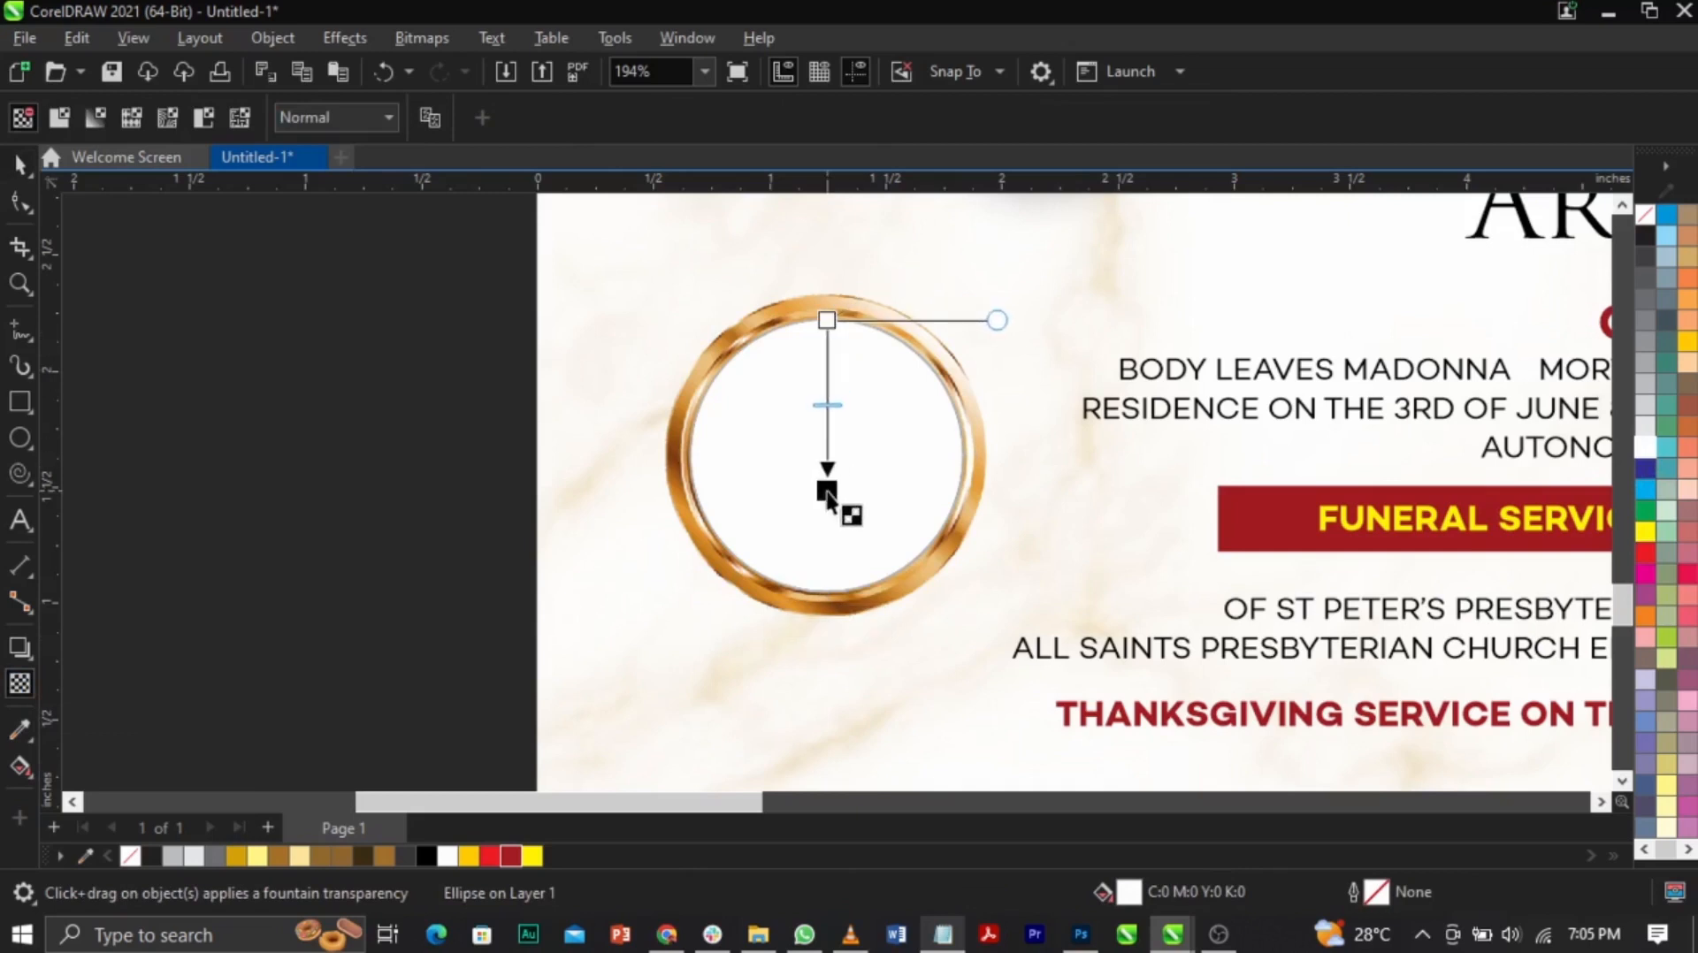
drag(838, 320, 827, 293)
key(space)
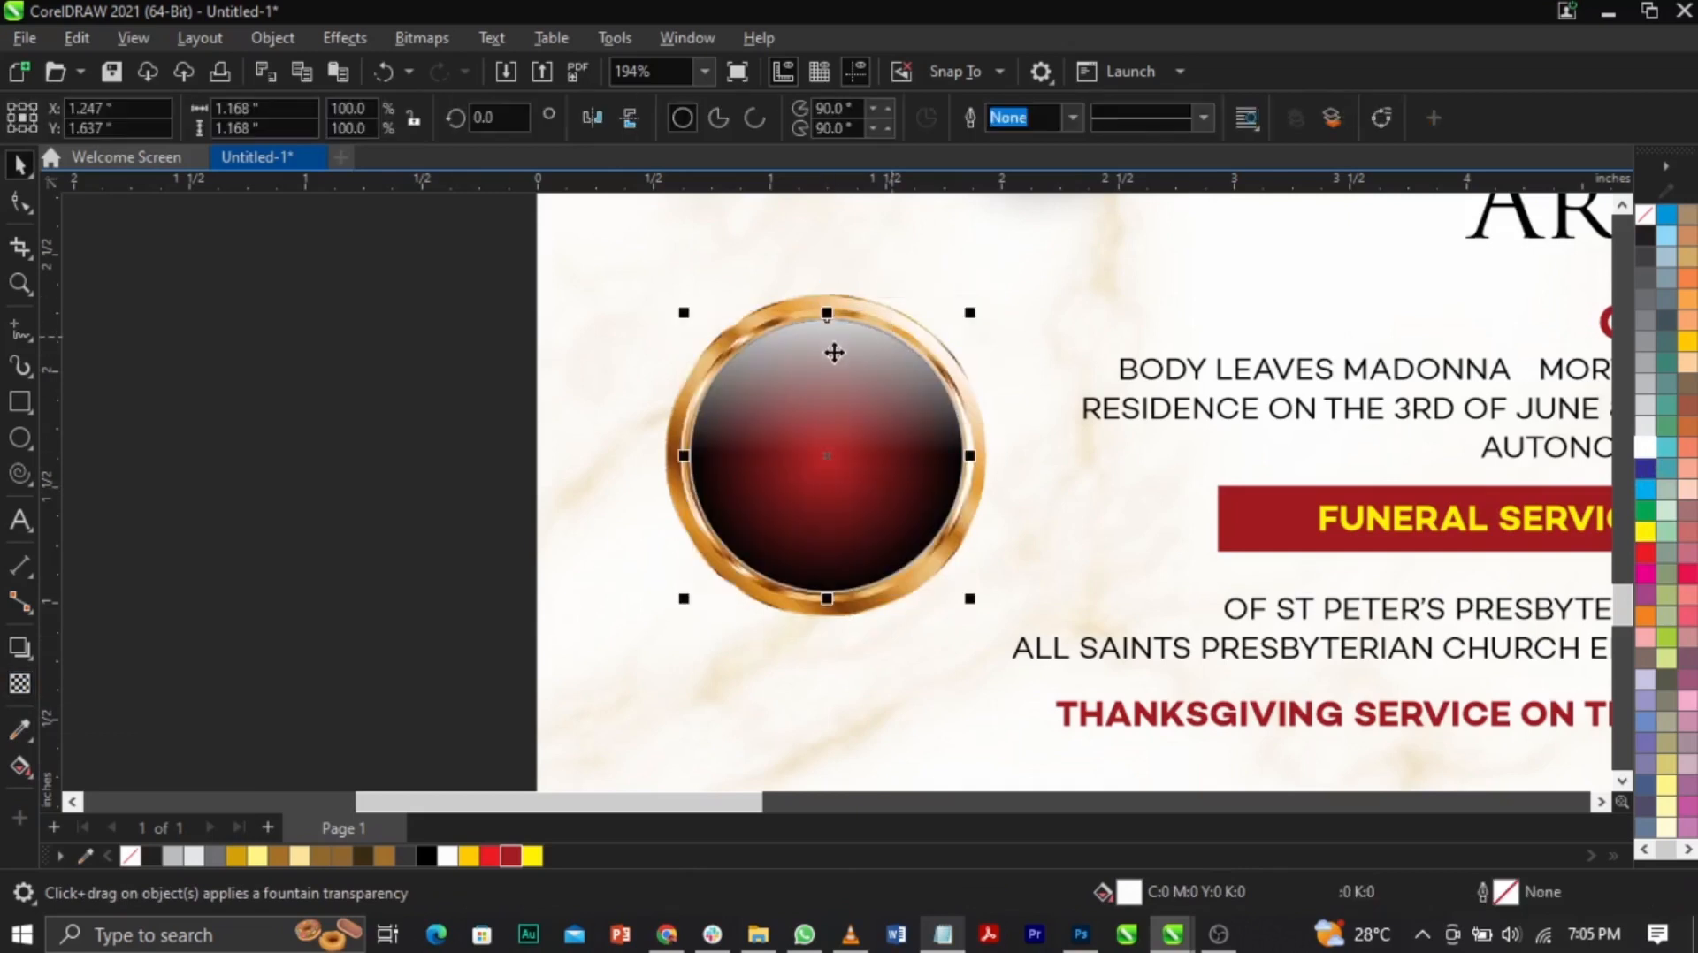
drag(971, 315, 973, 318)
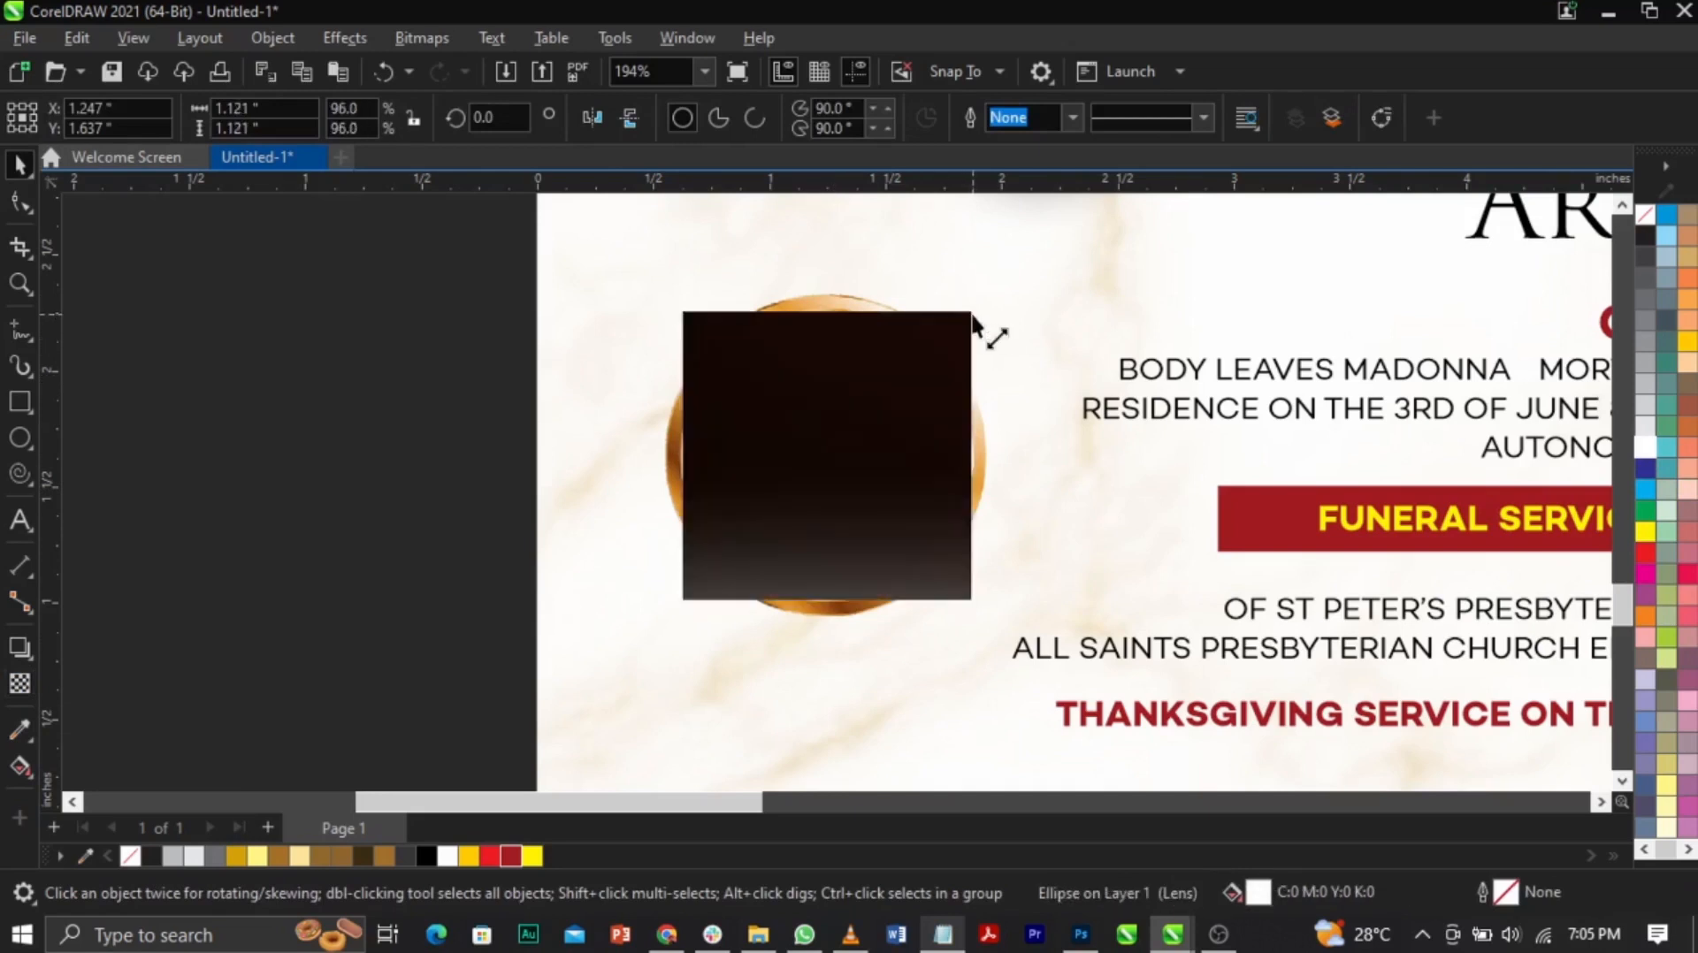
Step: Check the badge text in the Notepad notes, then return to the full poster view
click(592, 380)
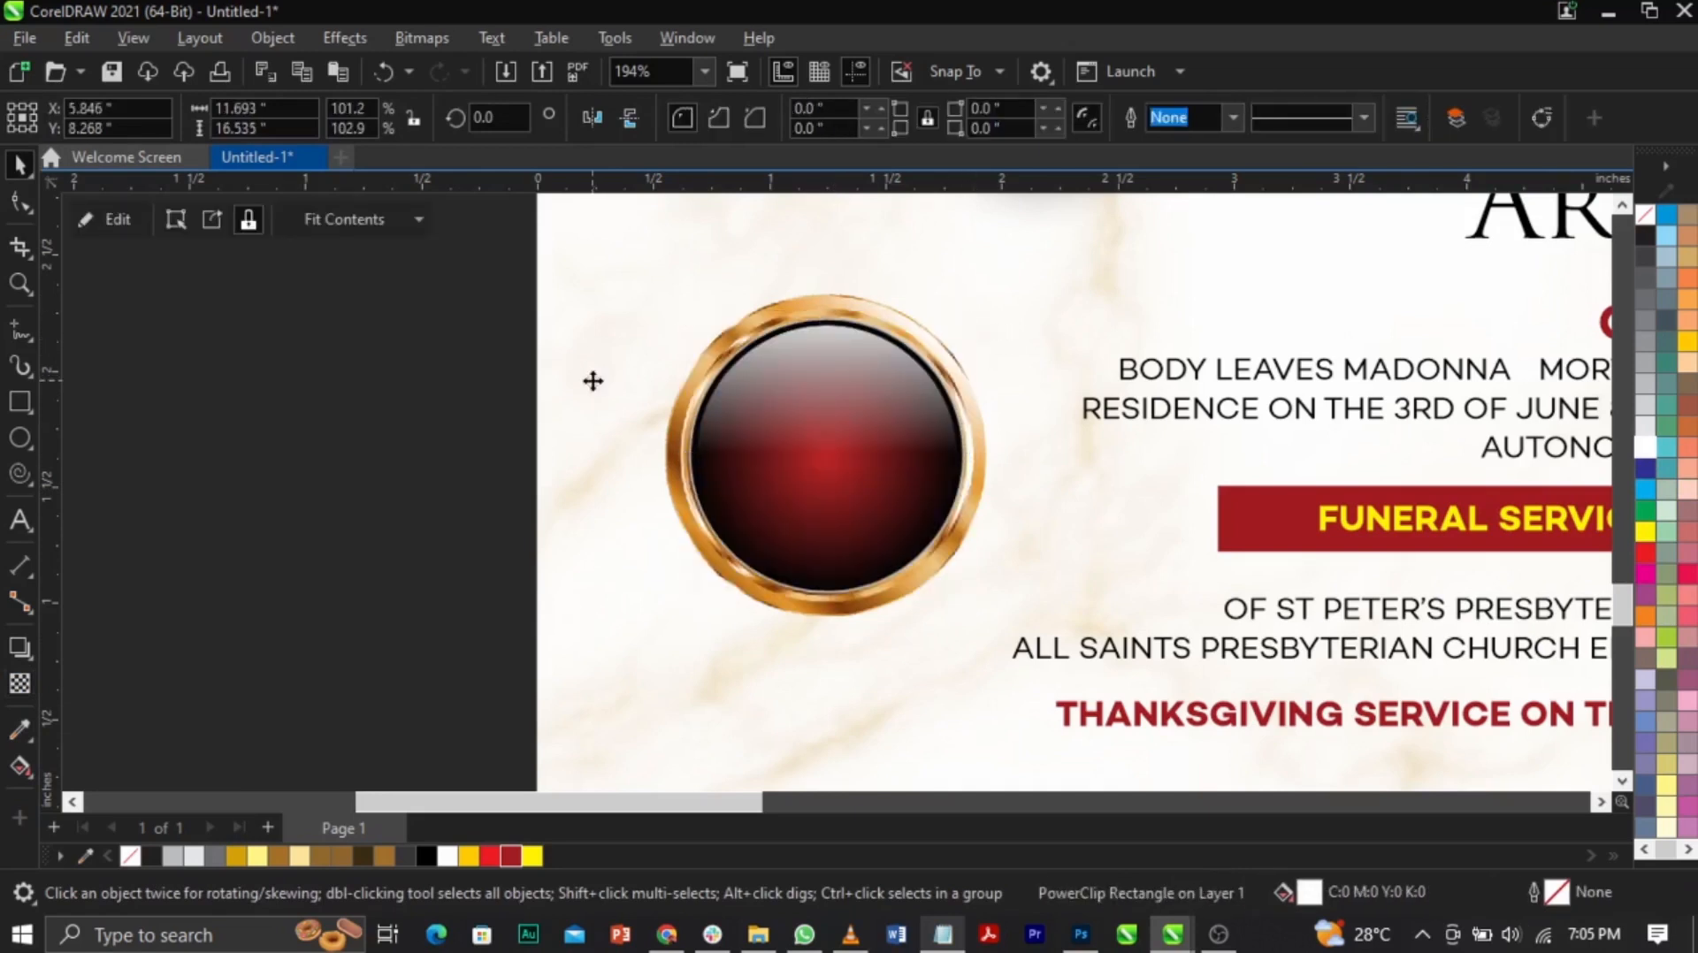
click(943, 934)
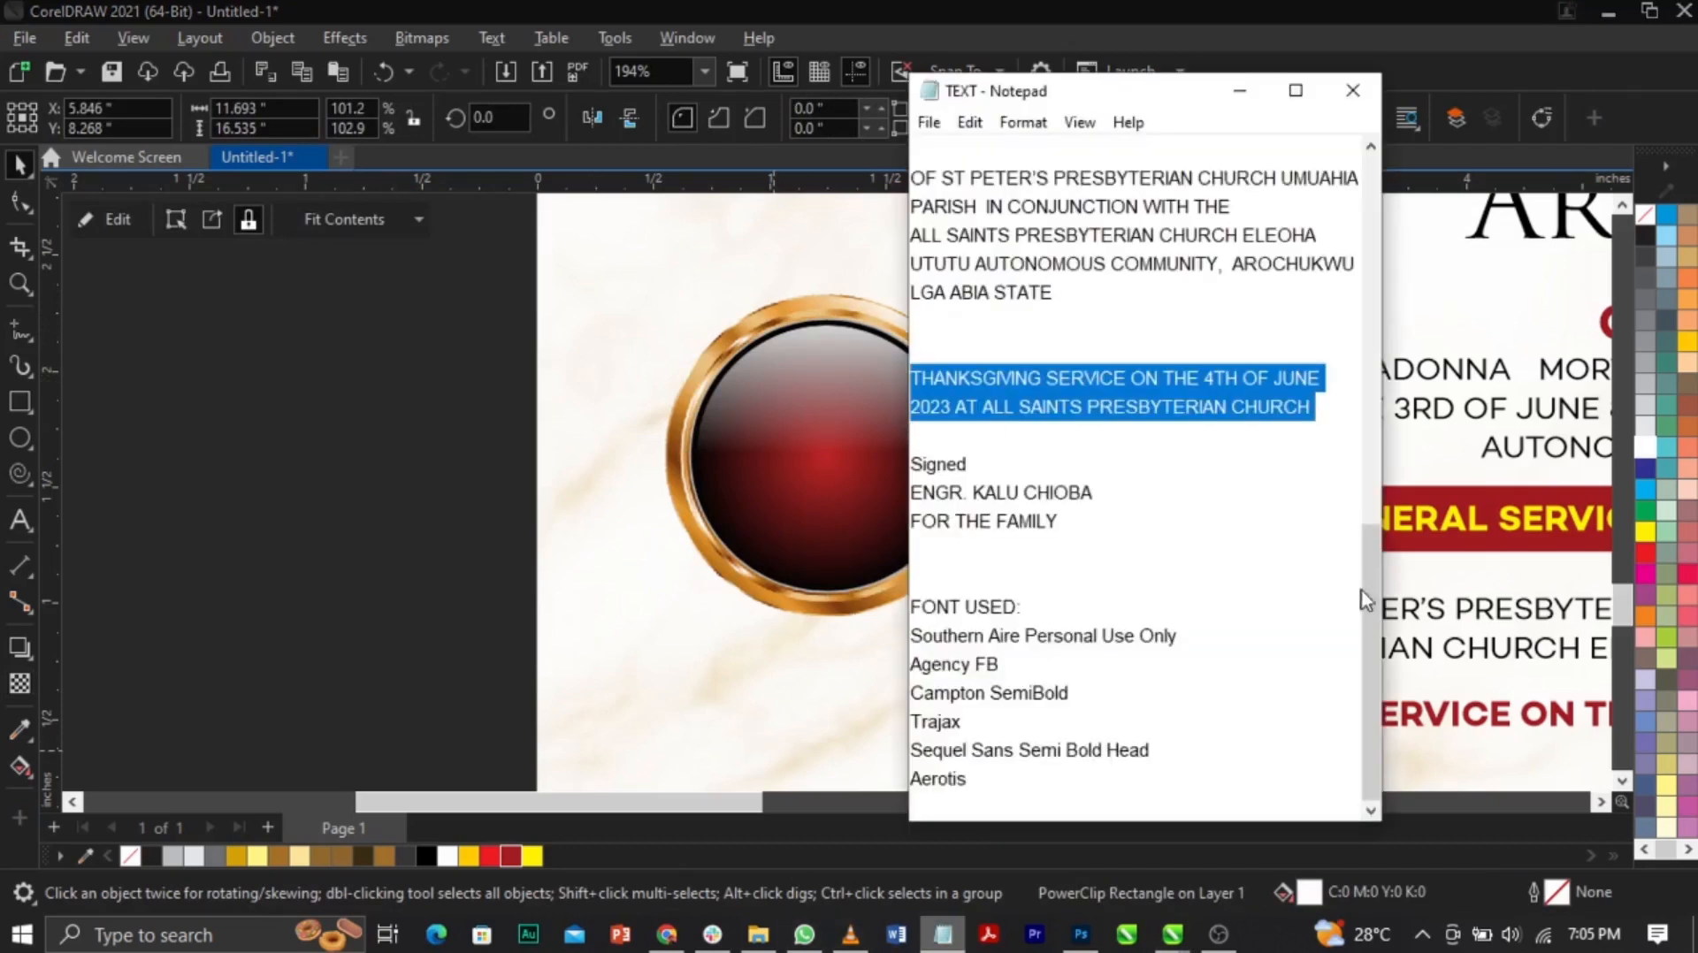
drag(1370, 575, 436, 447)
click(435, 448)
scroll(431, 449, down, 2)
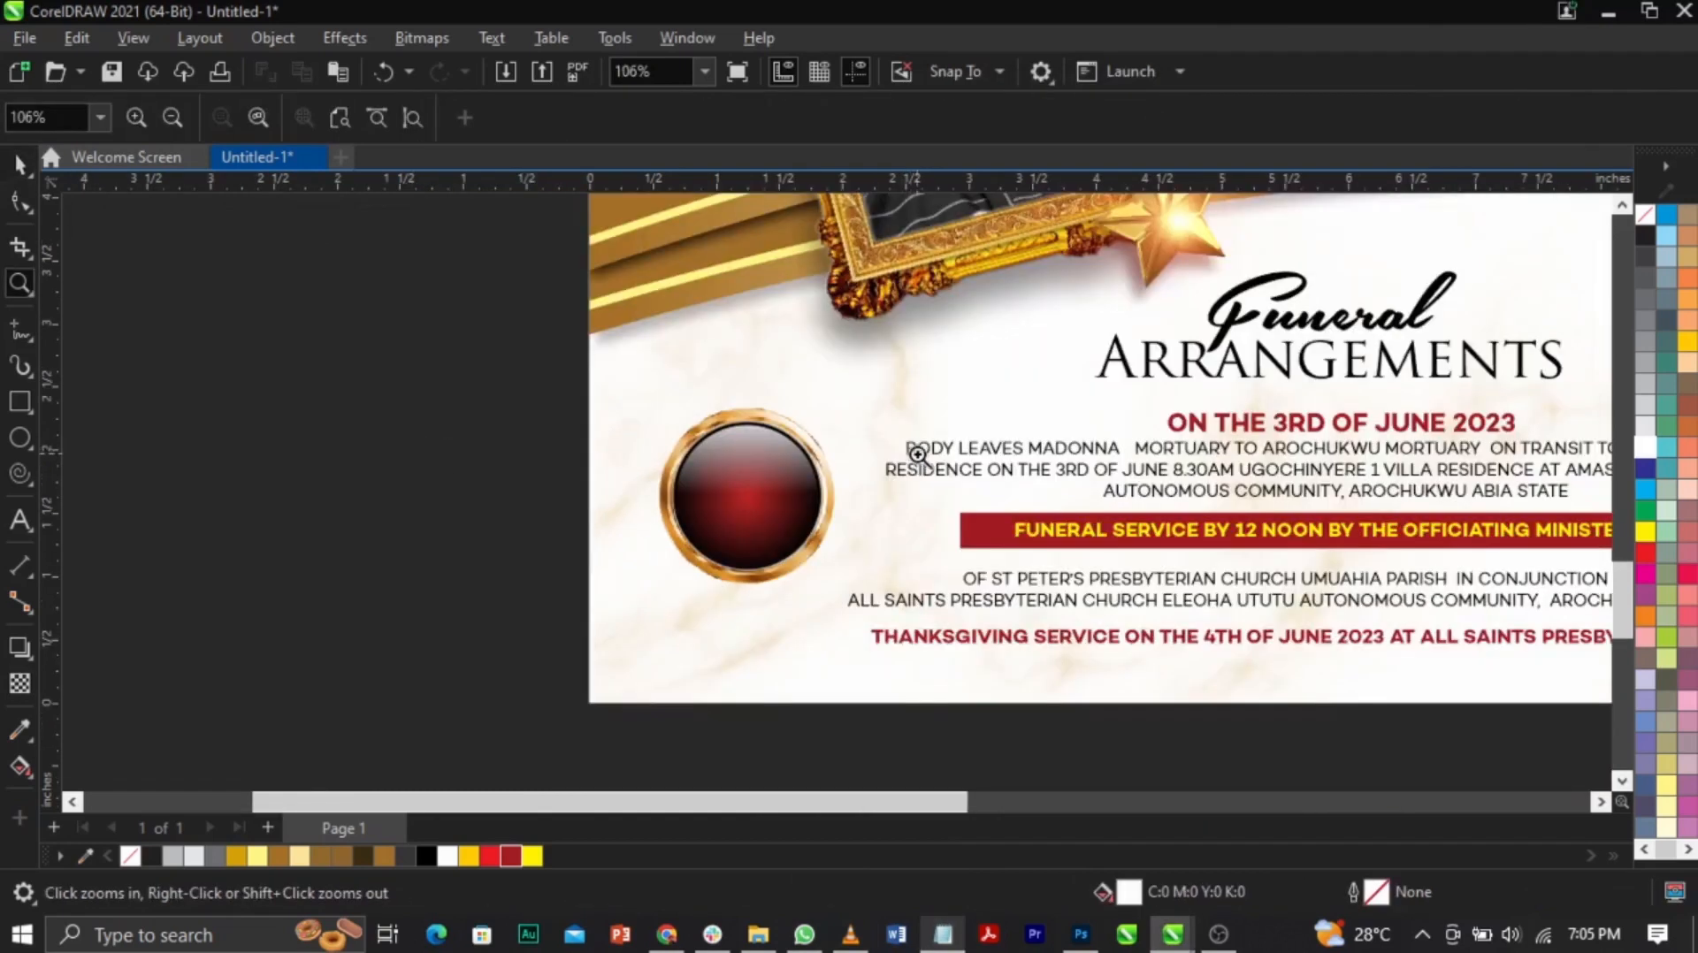
key(F3)
Step: Drop a copy of the name text onto the red badge, keeping the original
click(1239, 428)
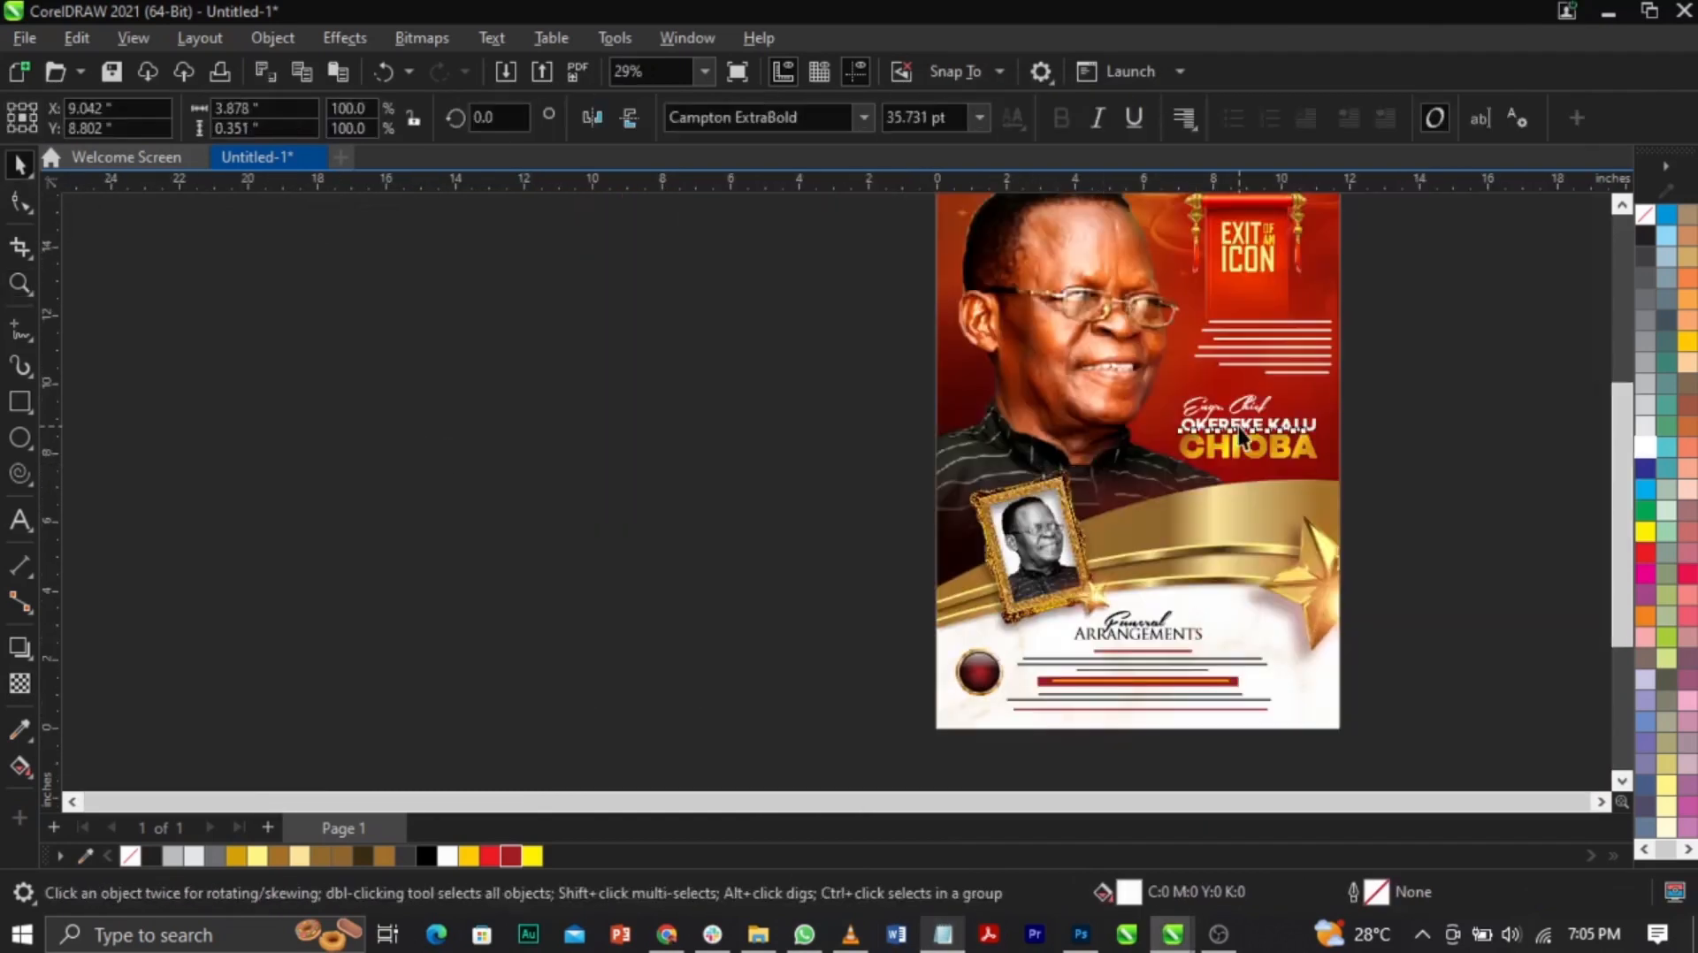
drag(1021, 581, 980, 670)
right_click(981, 669)
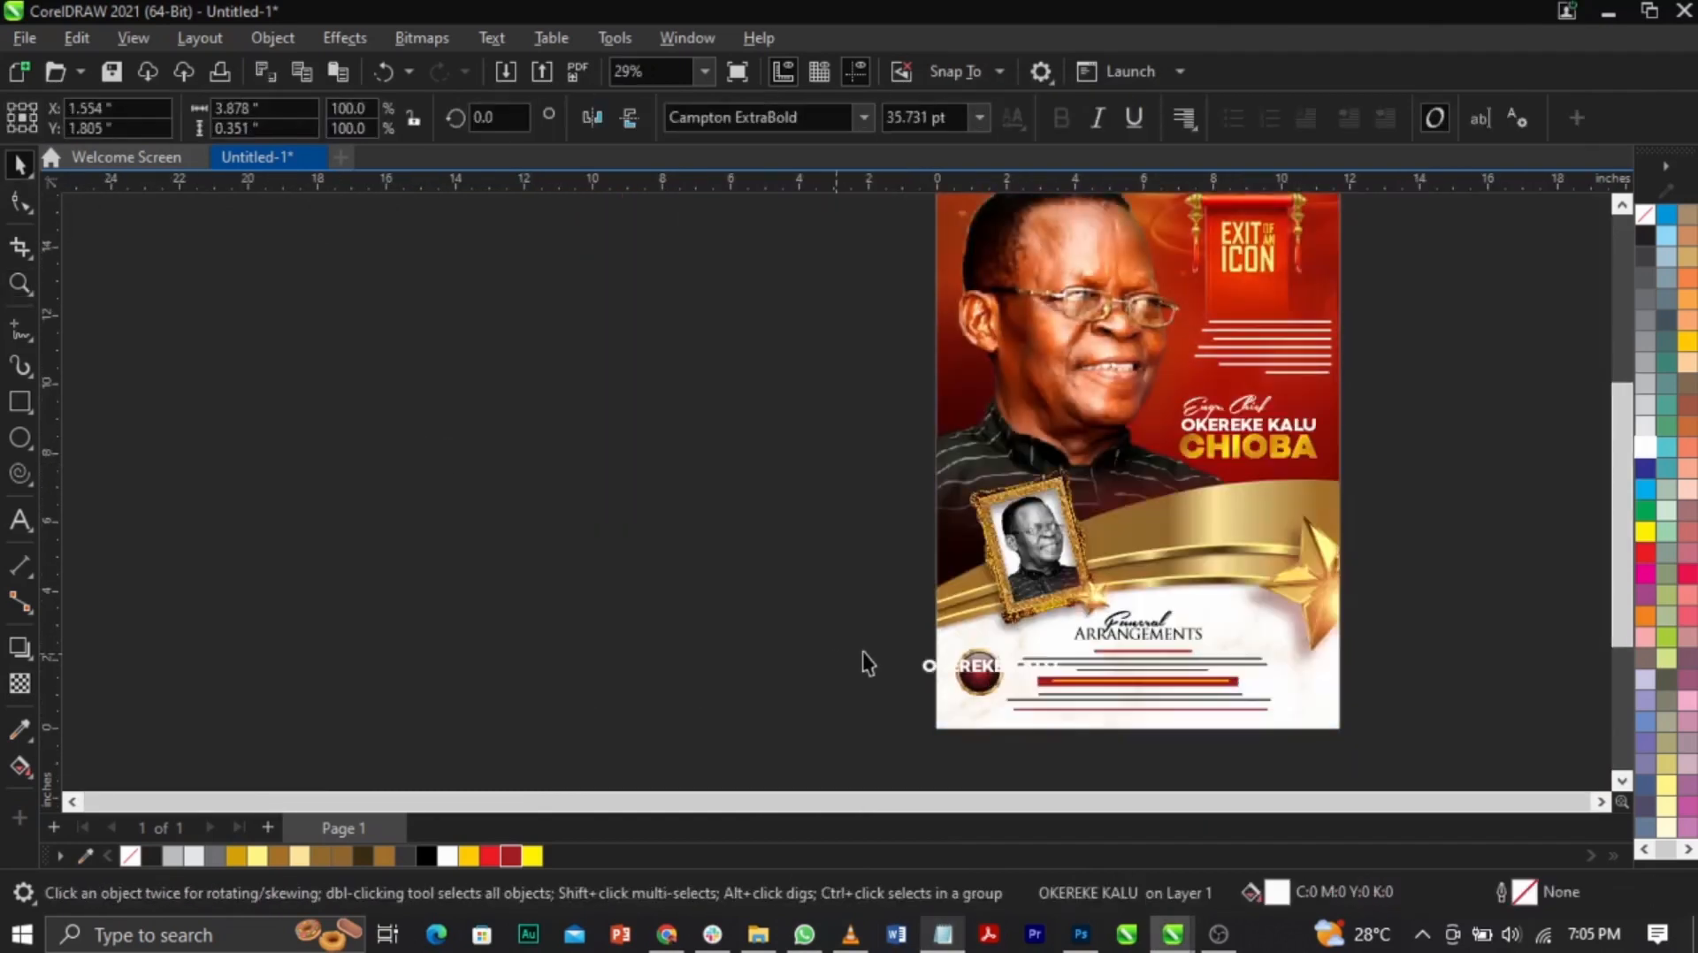
click(862, 651)
Step: Edit the copied text on the badge to read 80 in white bold lettering
key(F2)
drag(1101, 705, 872, 637)
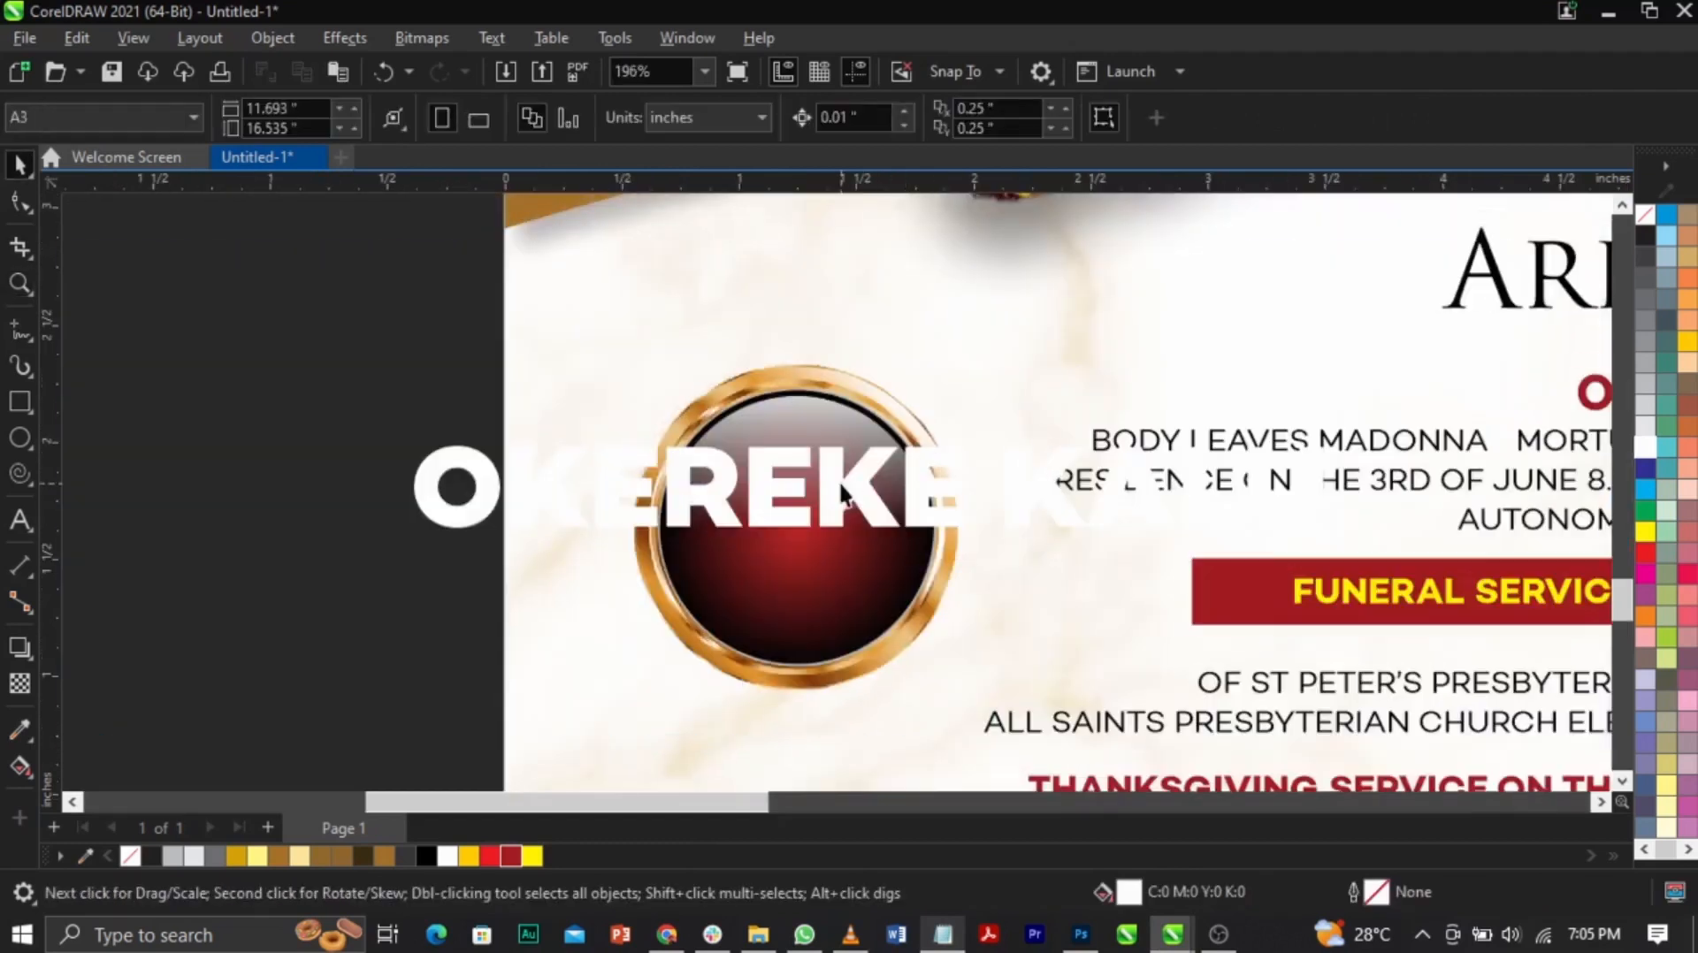
click(843, 484)
double_click(843, 485)
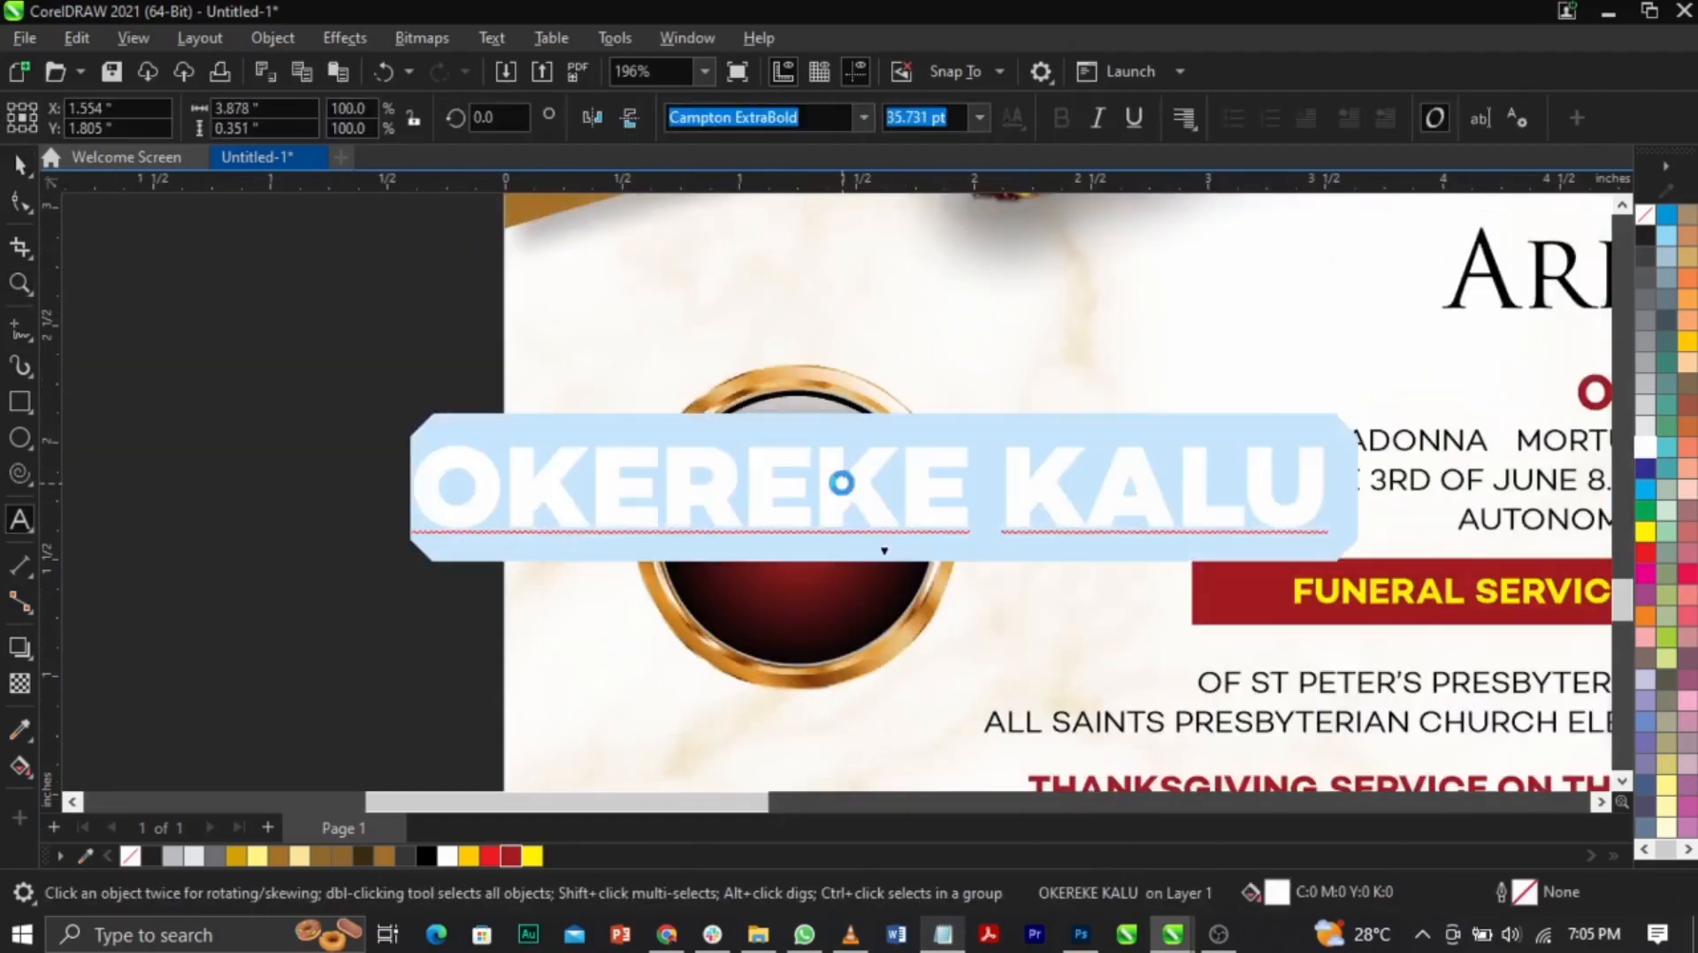
key(Delete)
key(ctrl+space)
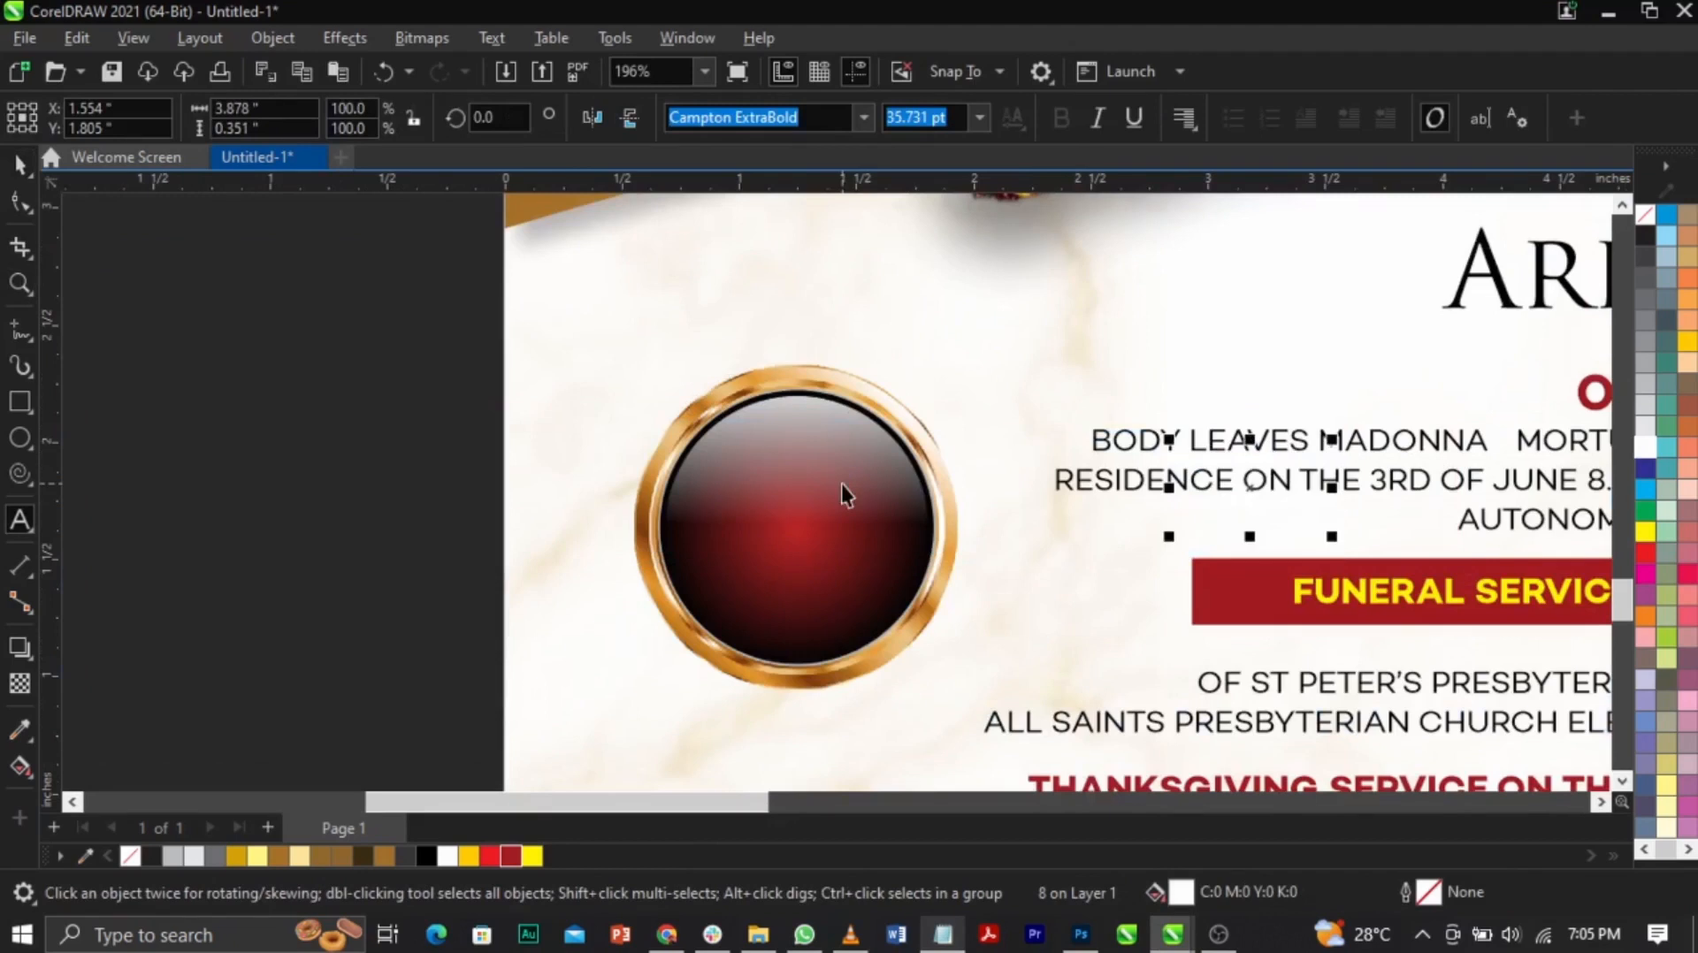
shift+click(843, 487)
click(480, 574)
key(space)
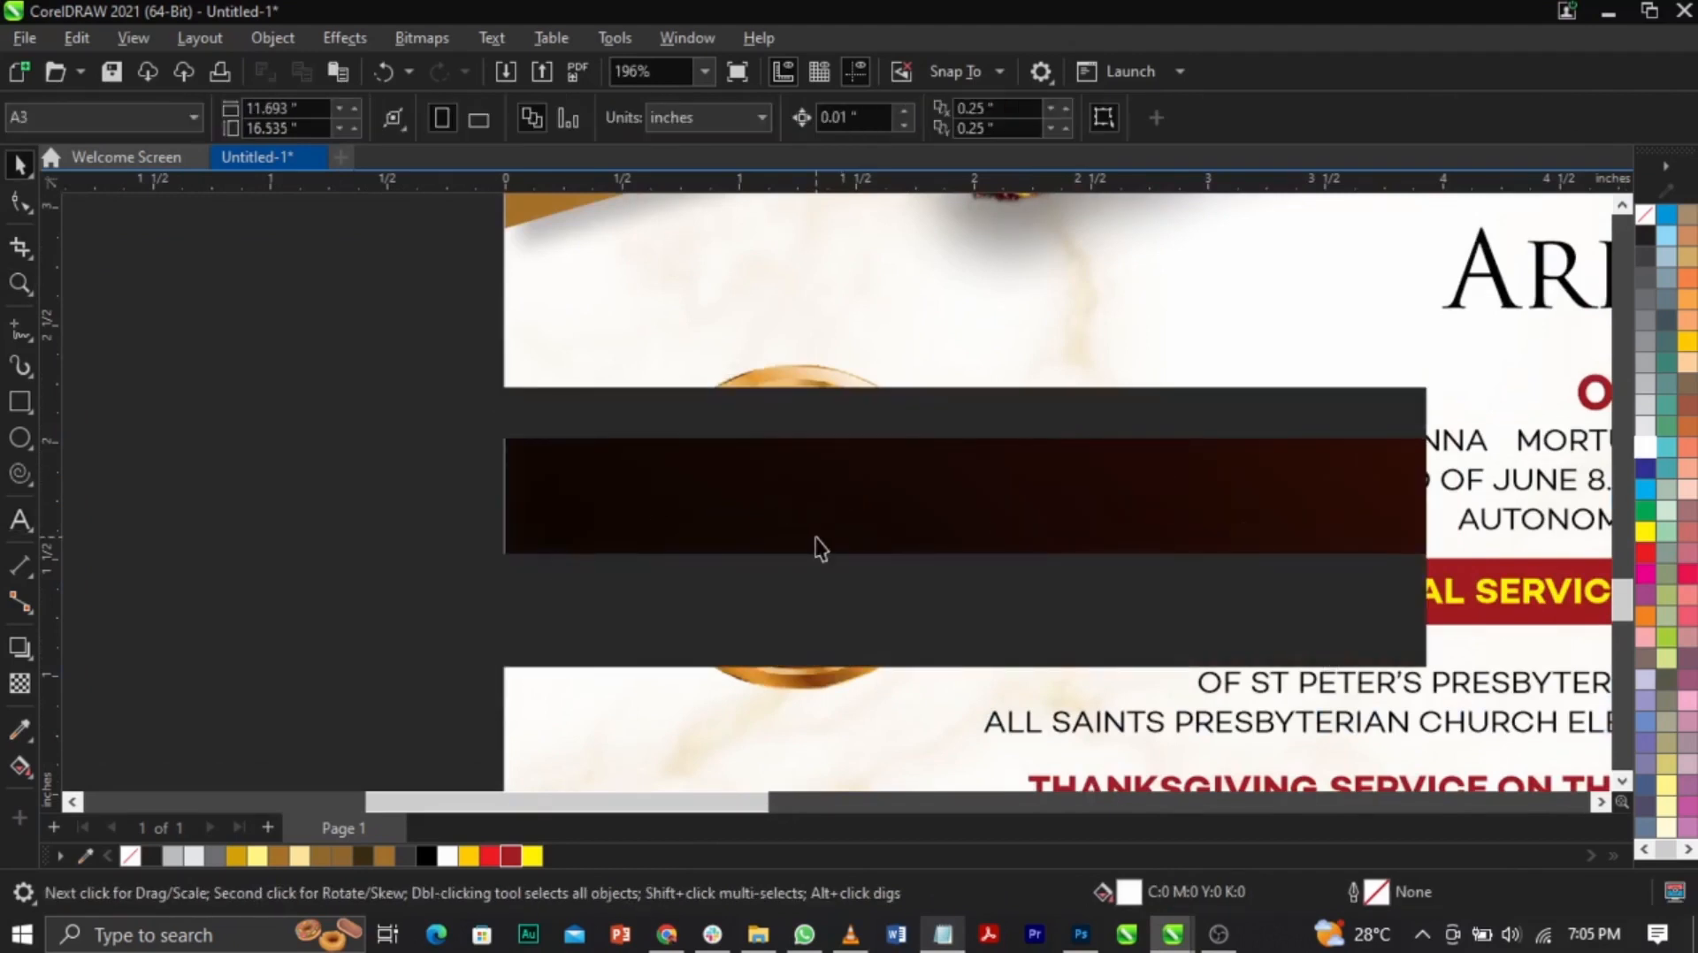
click(816, 538)
key(z)
key(F3)
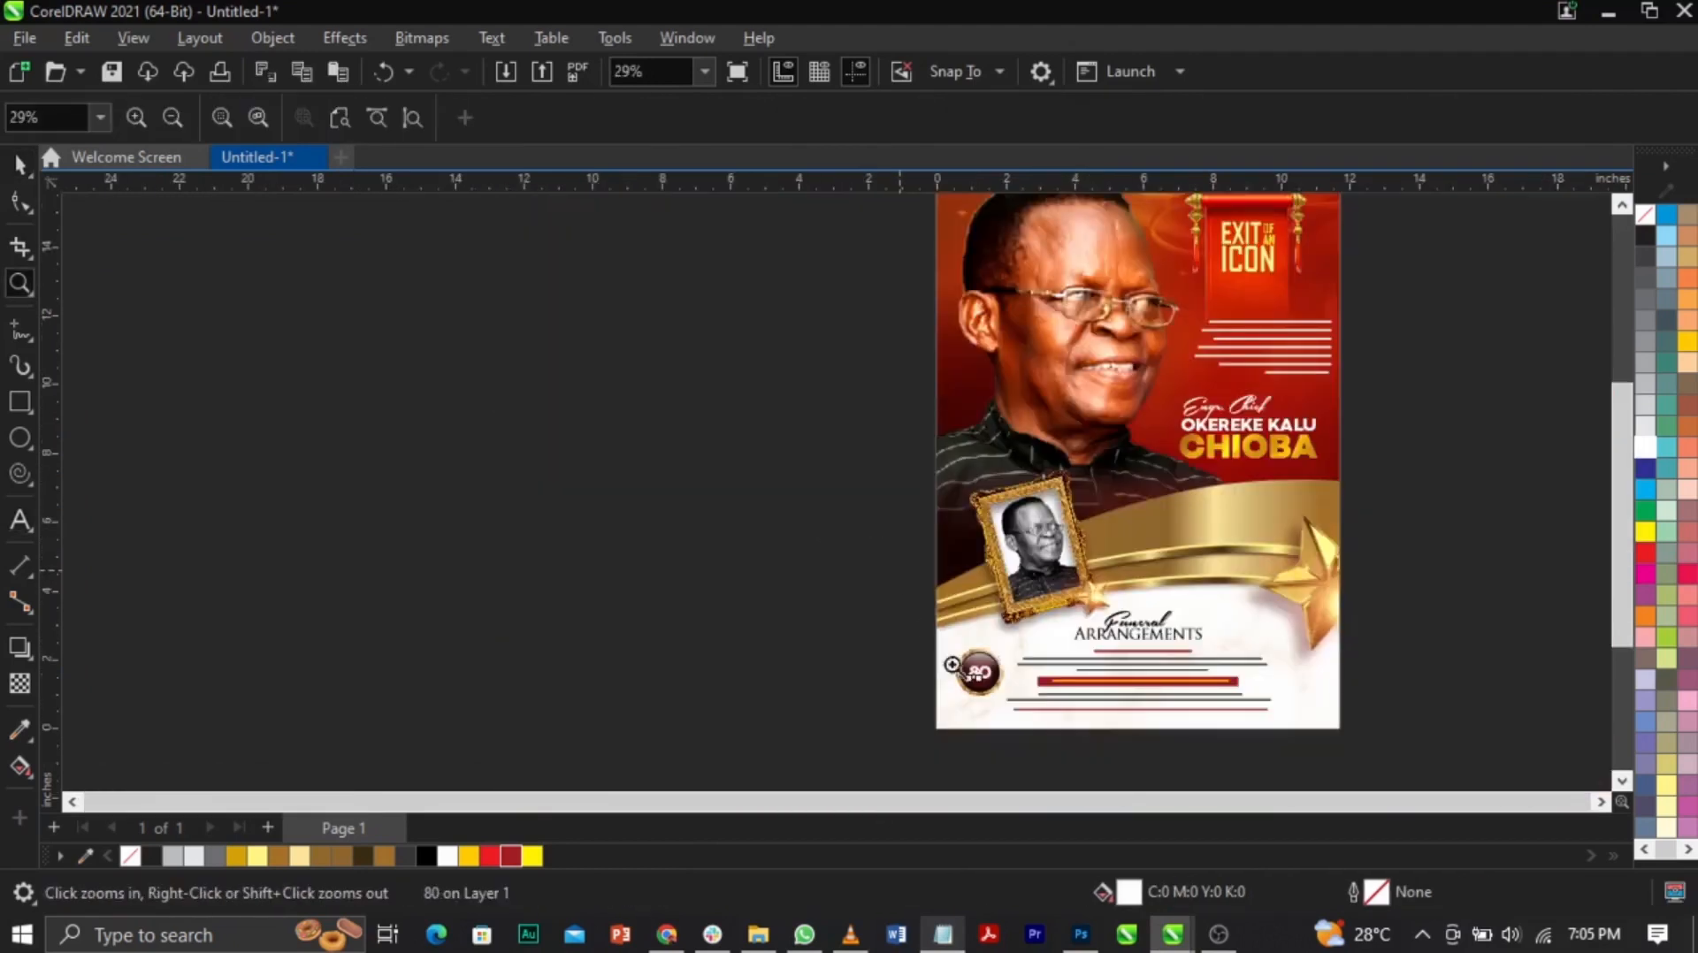
Step: Place a copy of 80 above it, change it to AGED and shrink it to fit
drag(924, 632, 1050, 694)
key(space)
drag(829, 555, 833, 481)
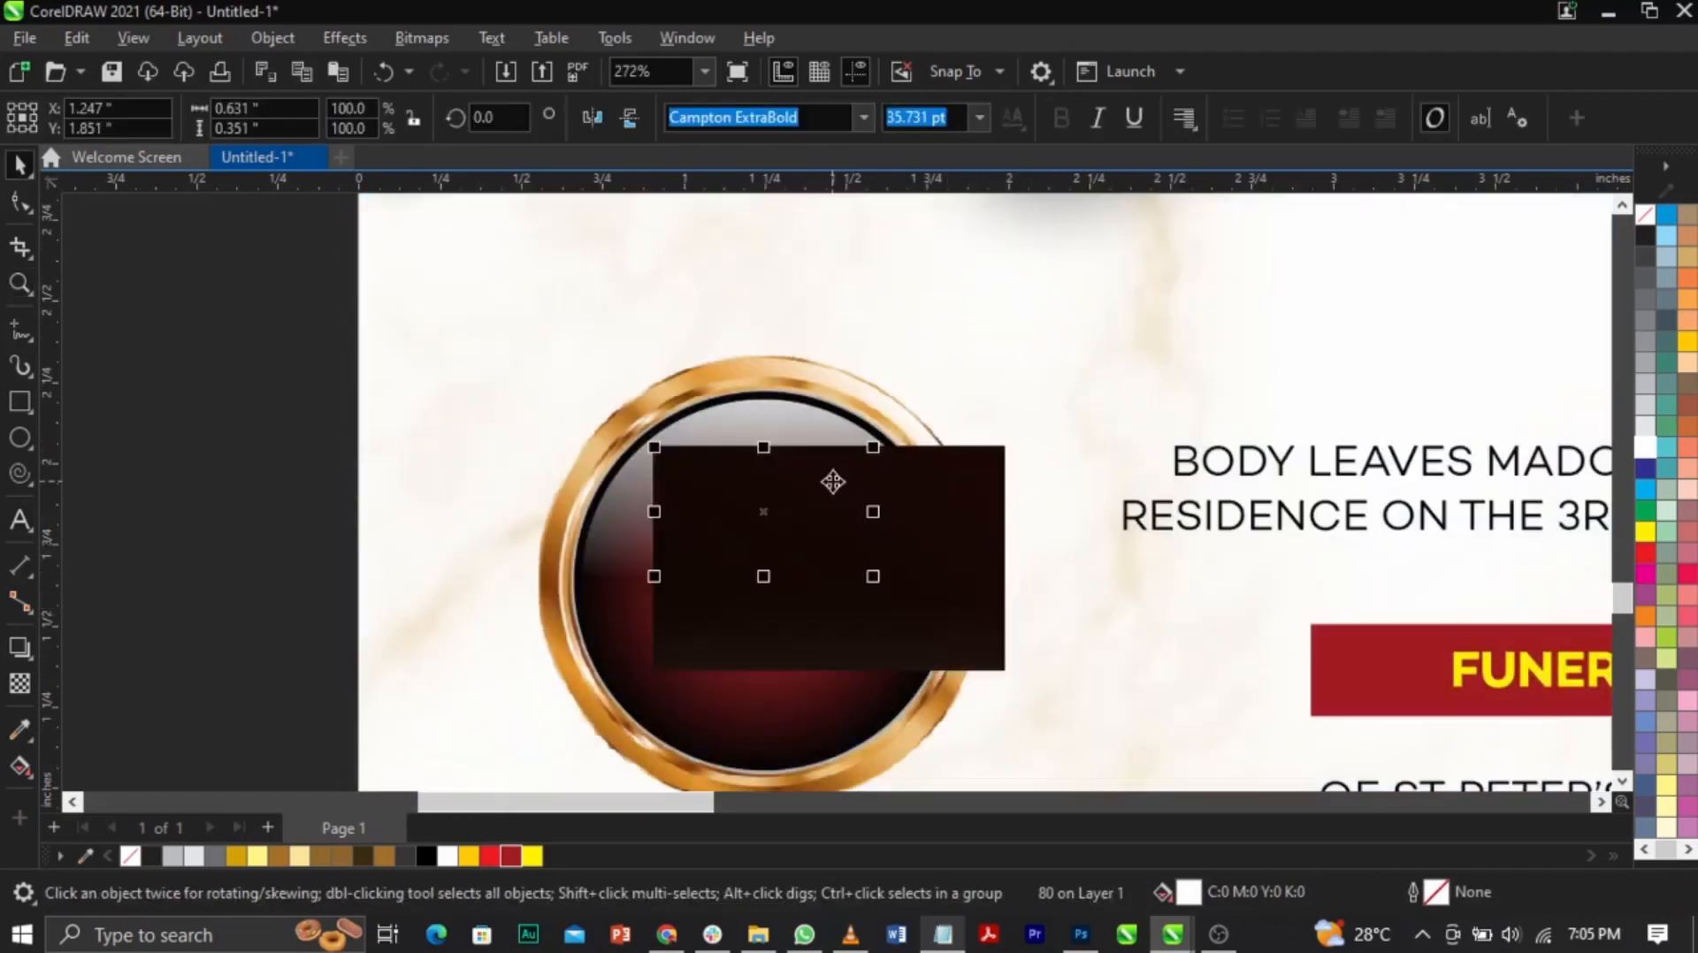
double_click(833, 482)
key(ctrl+a)
text(AGE)
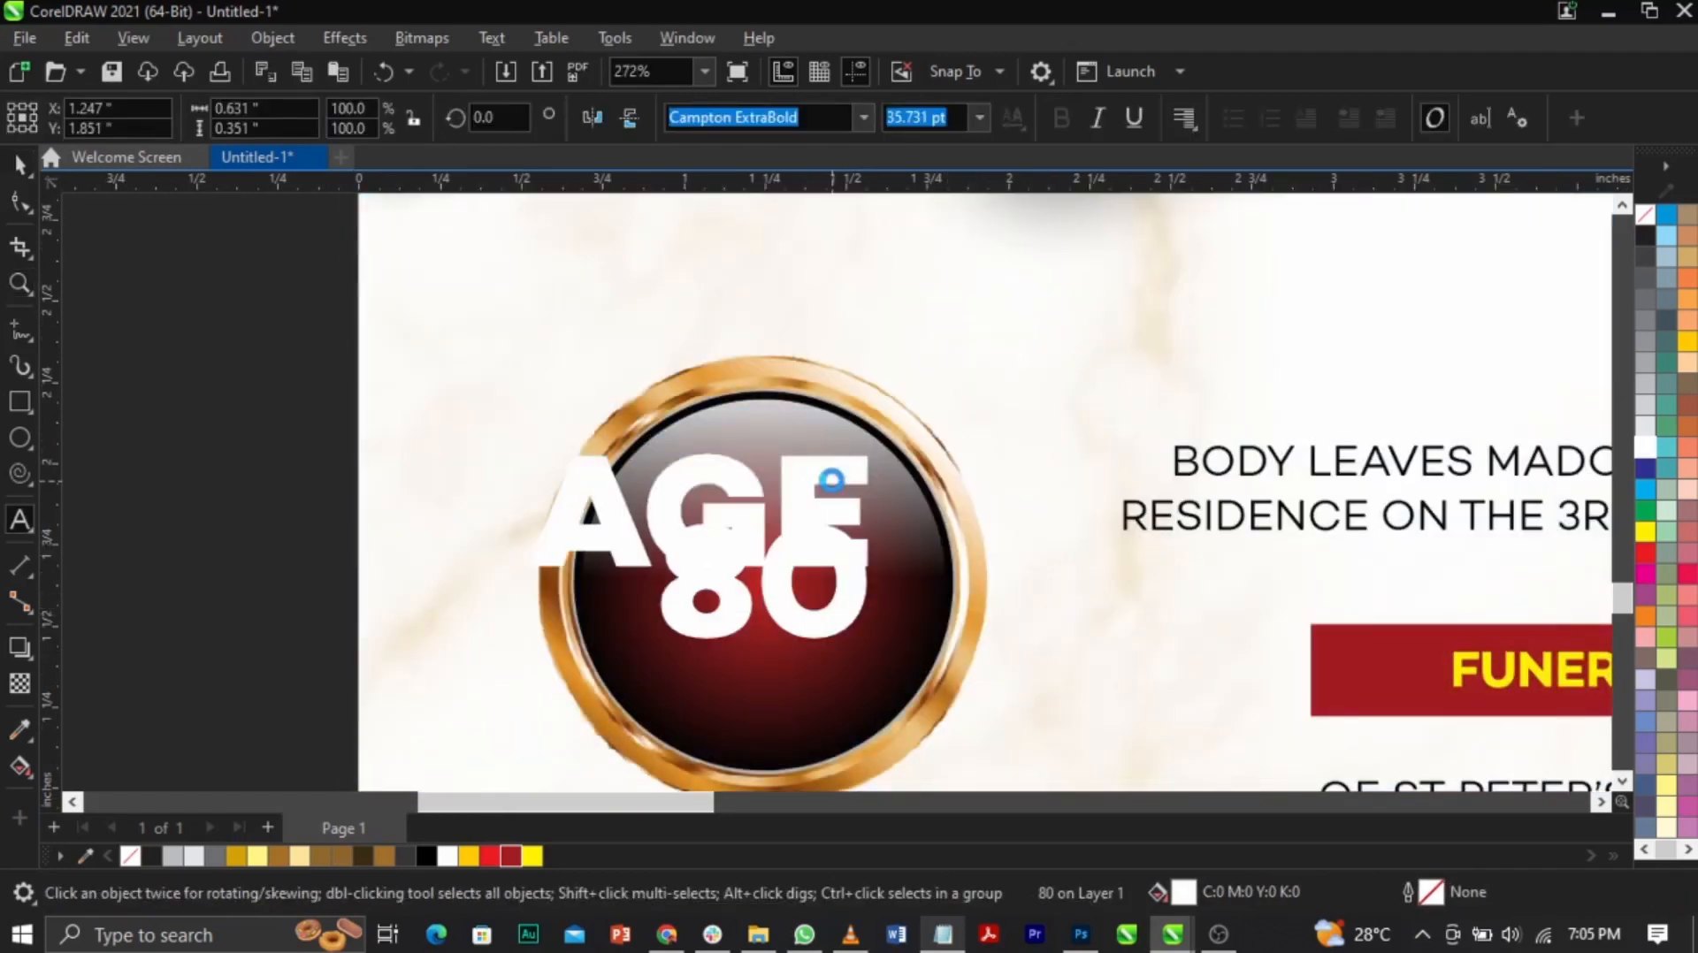
text(D)
key(ctrl+space)
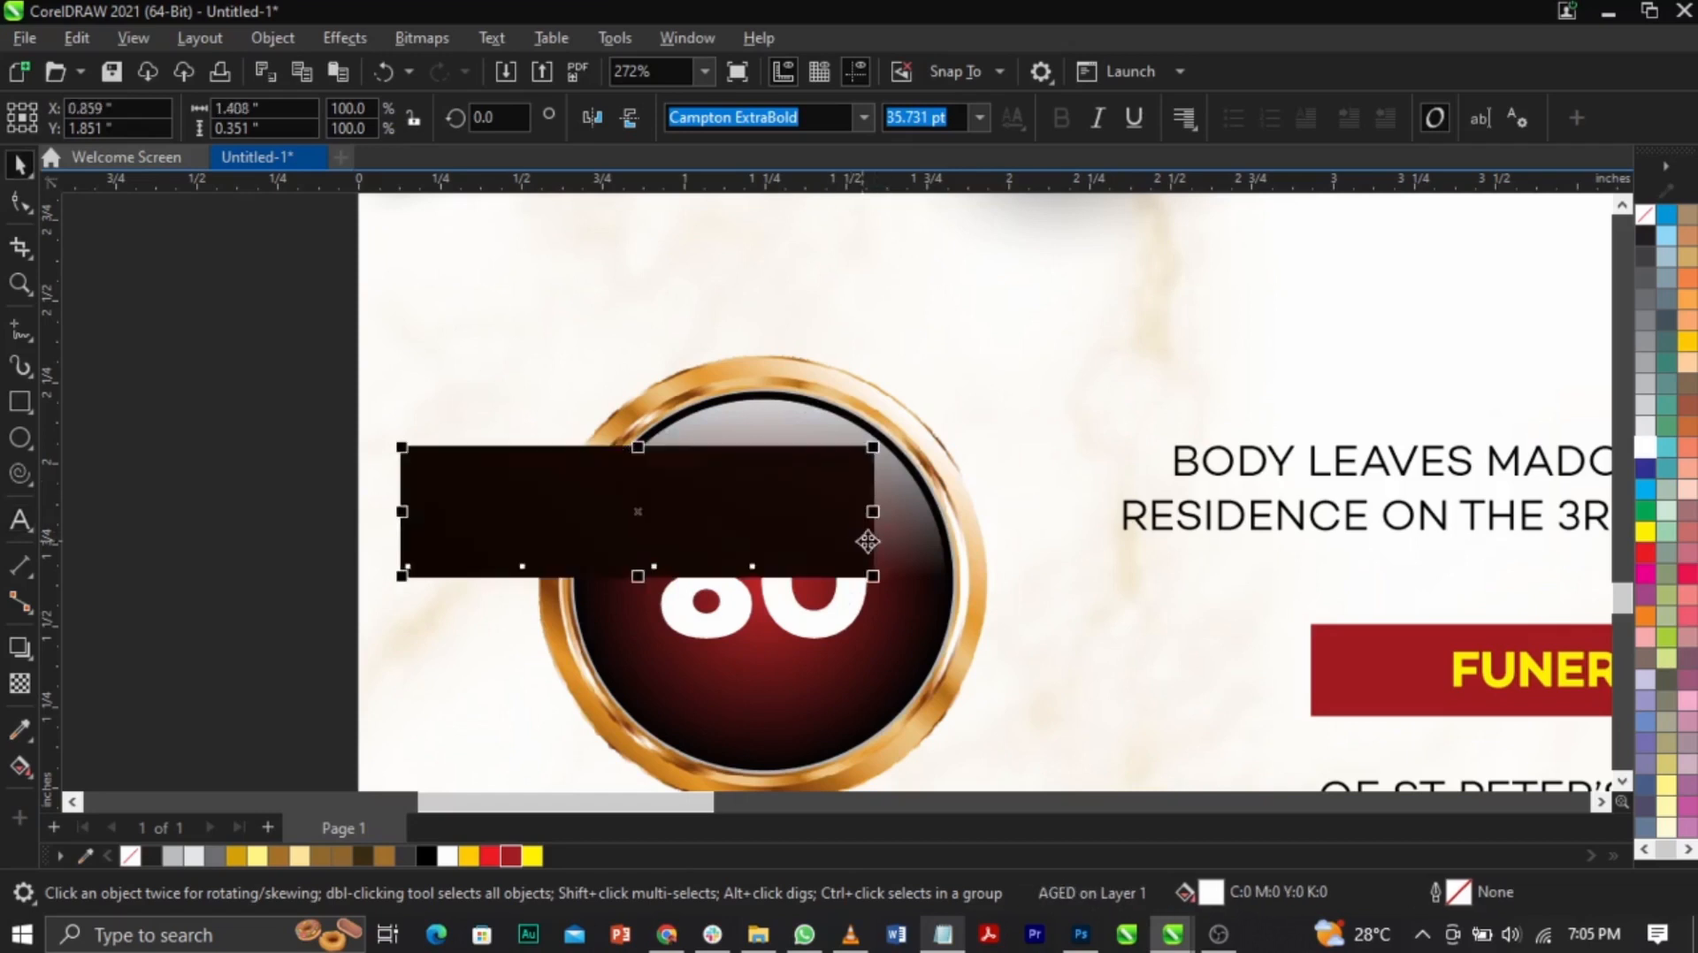
drag(801, 590, 739, 596)
drag(631, 517, 770, 678)
Step: Copy AGED below 80, retype it as YEARS, shrink it and centre it under 80
right_click(770, 678)
double_click(771, 678)
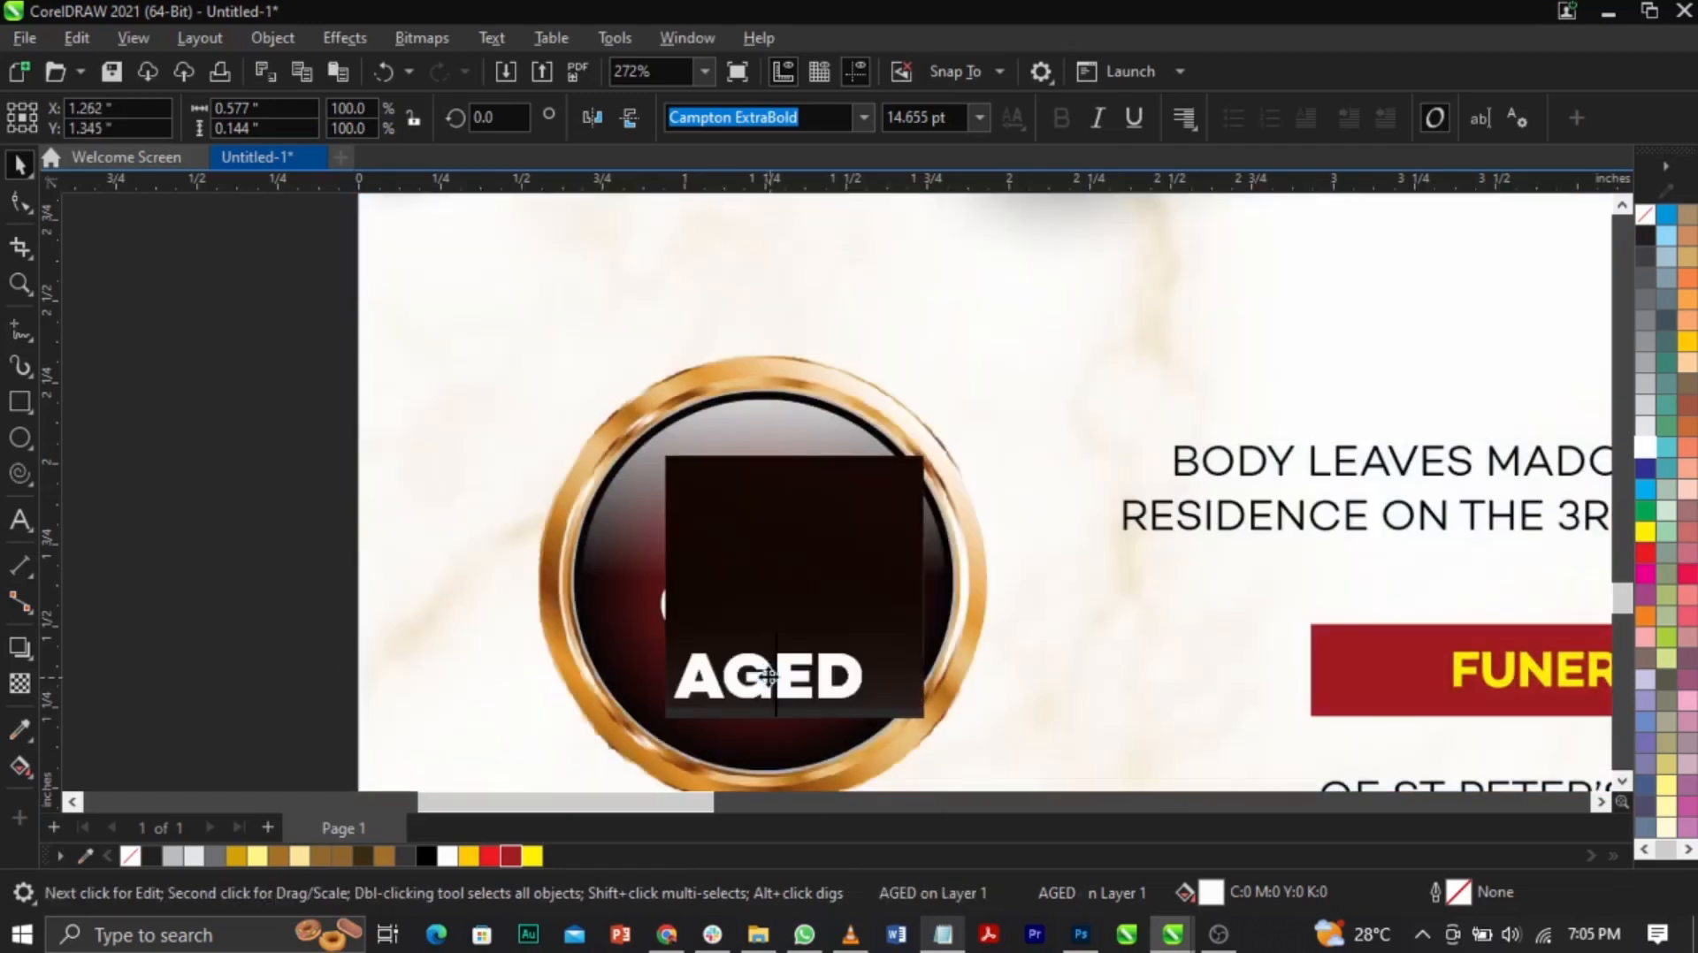
key(ctrl+a)
text(YEARS)
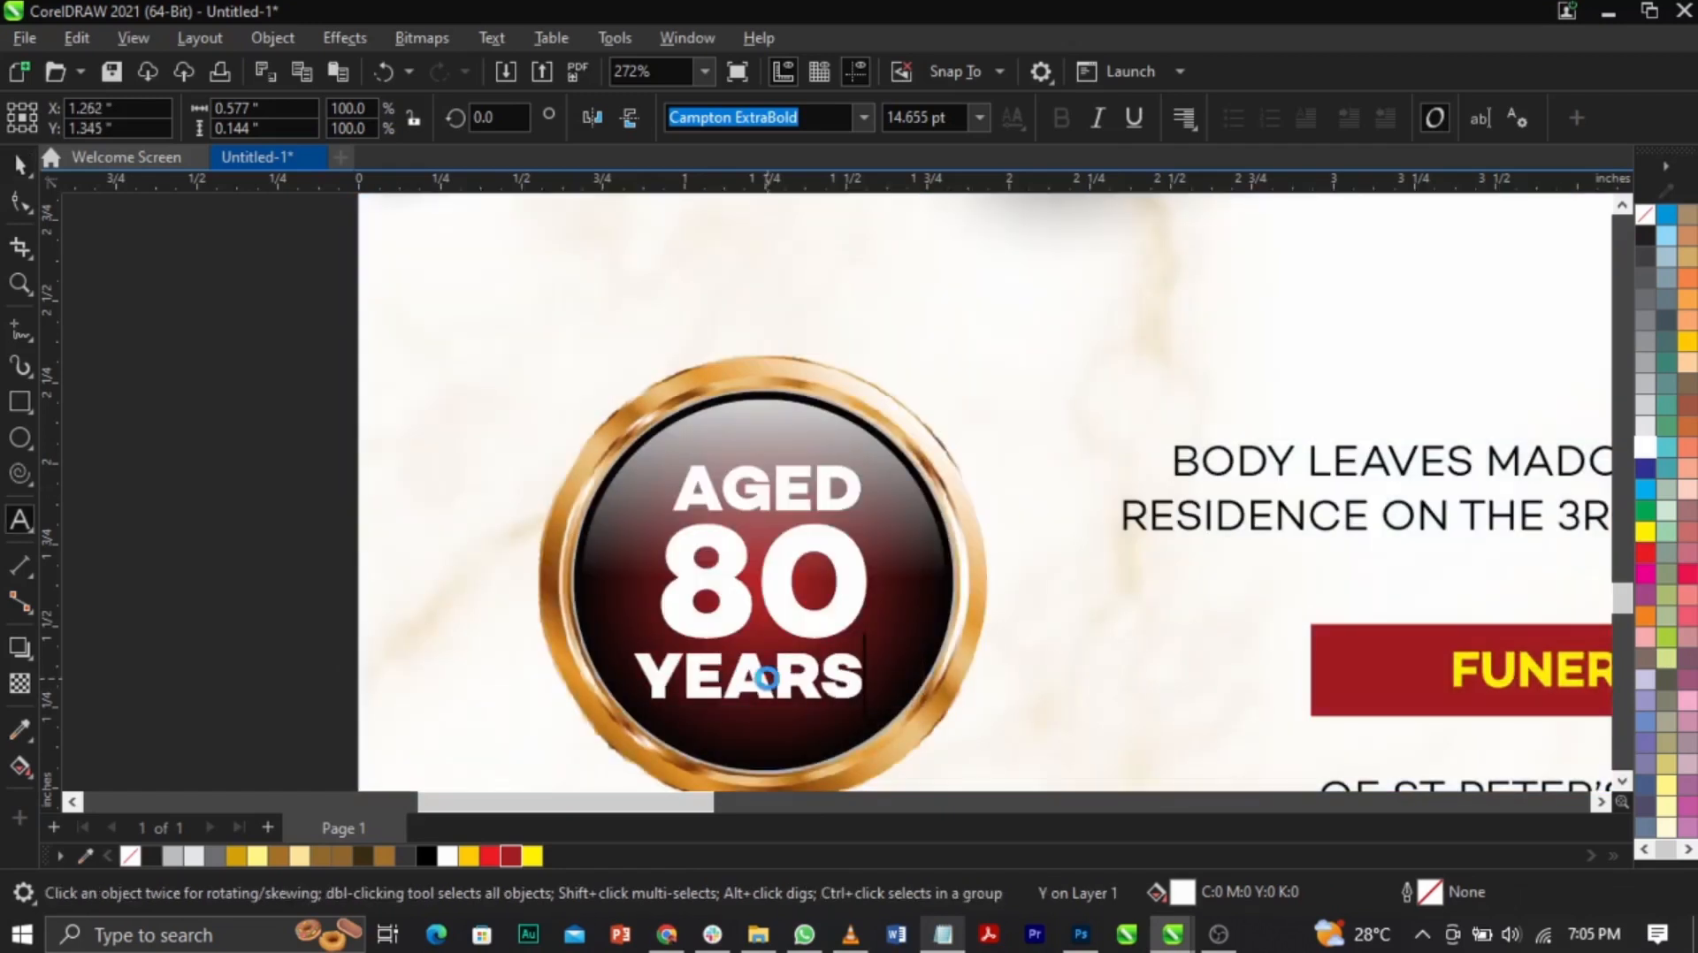
key(ctrl+space)
drag(869, 708, 824, 652)
shift+click(838, 608)
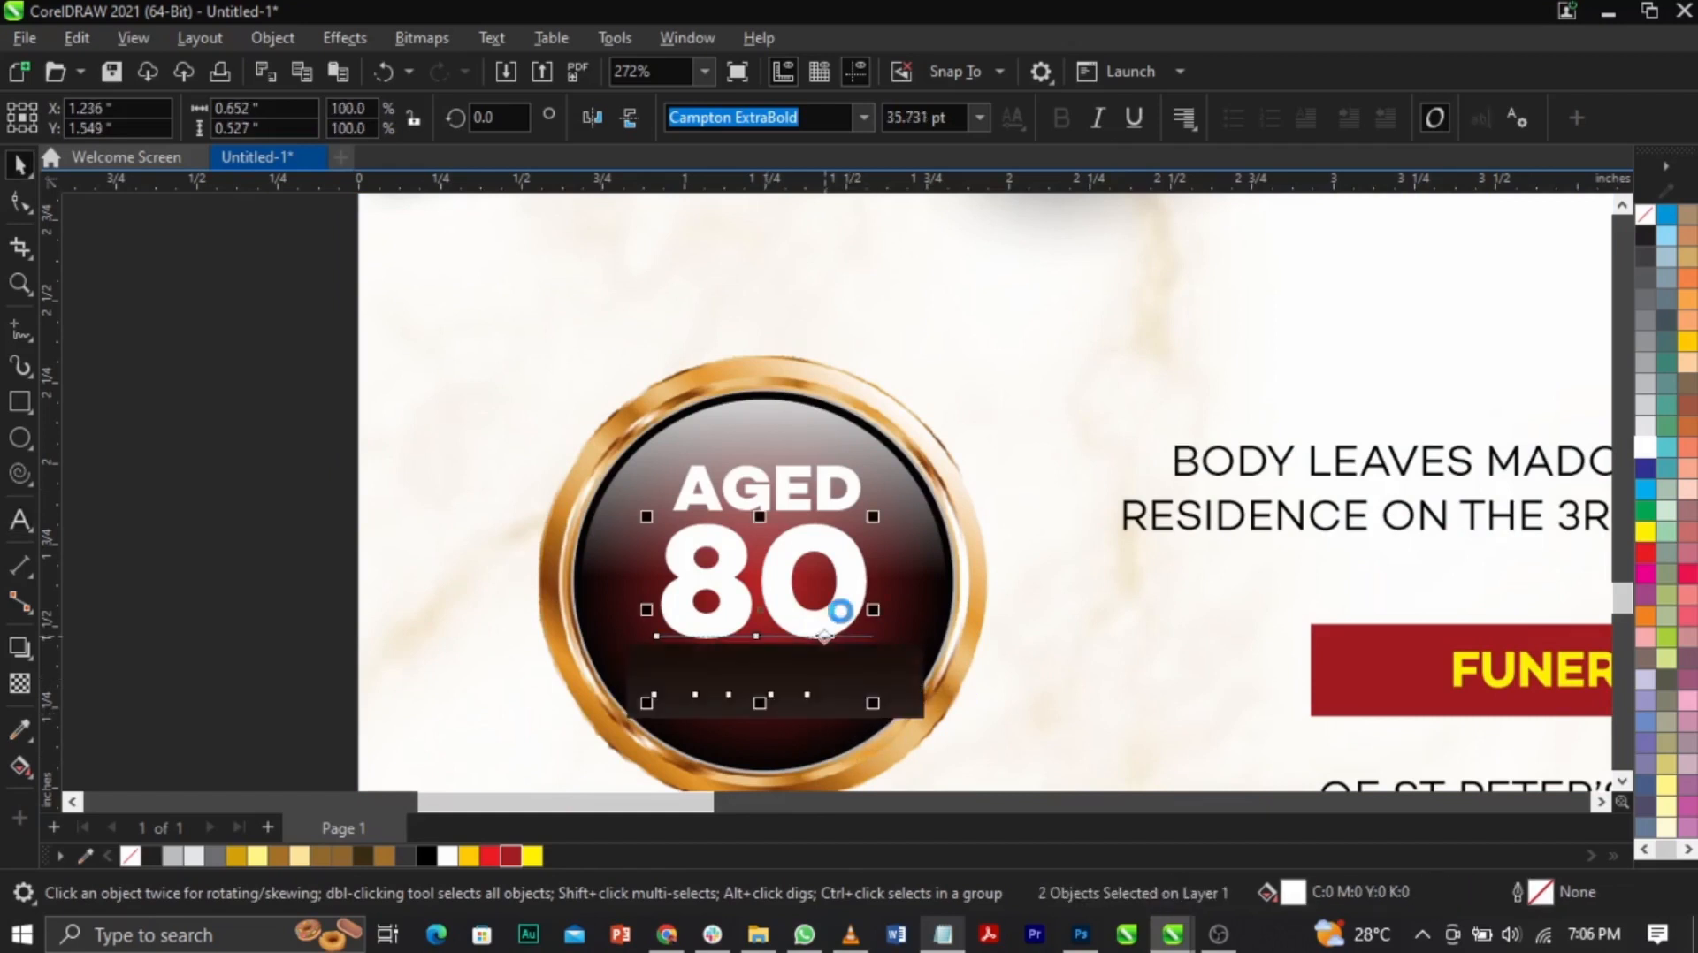
key(c)
Step: Group AGED, 80 and YEARS and centre the group on the red badge circle
click(272, 394)
drag(275, 385, 890, 708)
key(ctrl+g)
shift+click(936, 622)
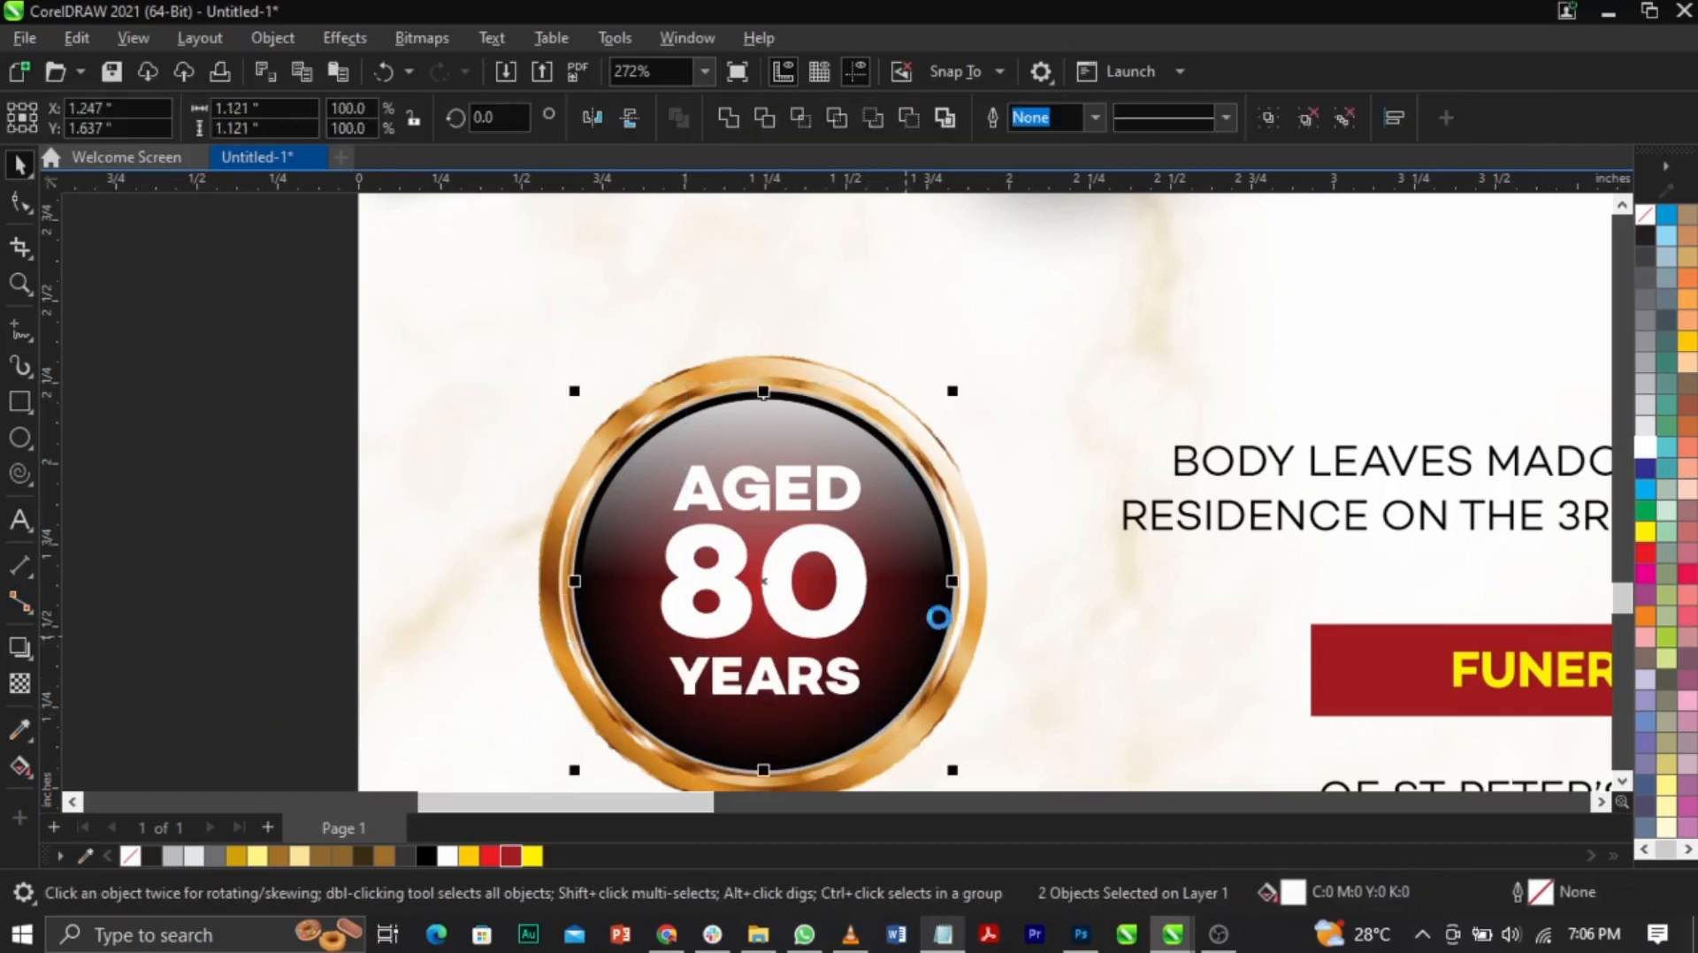
key(e)
click(337, 515)
key(z)
shift+click(331, 511)
key(space)
key(z)
drag(806, 493, 1406, 747)
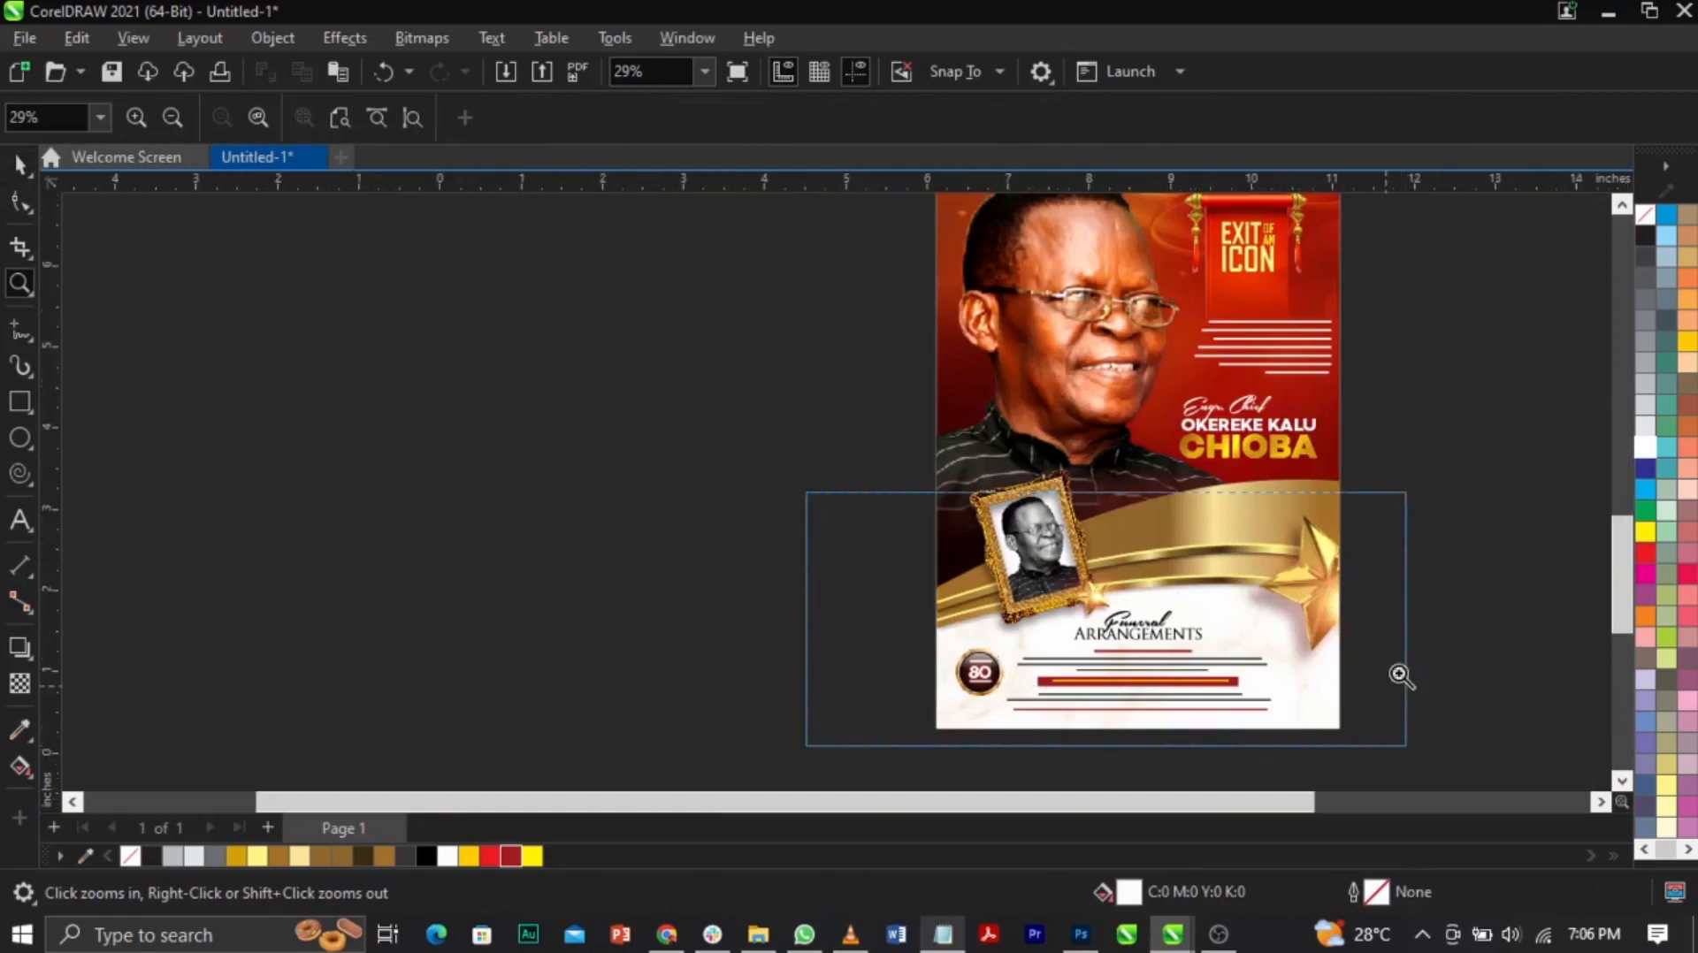
Step: Paste the three signature lines copied from Notepad as text at the poster's lower right
key(space)
click(943, 934)
drag(1072, 707, 907, 648)
click(329, 639)
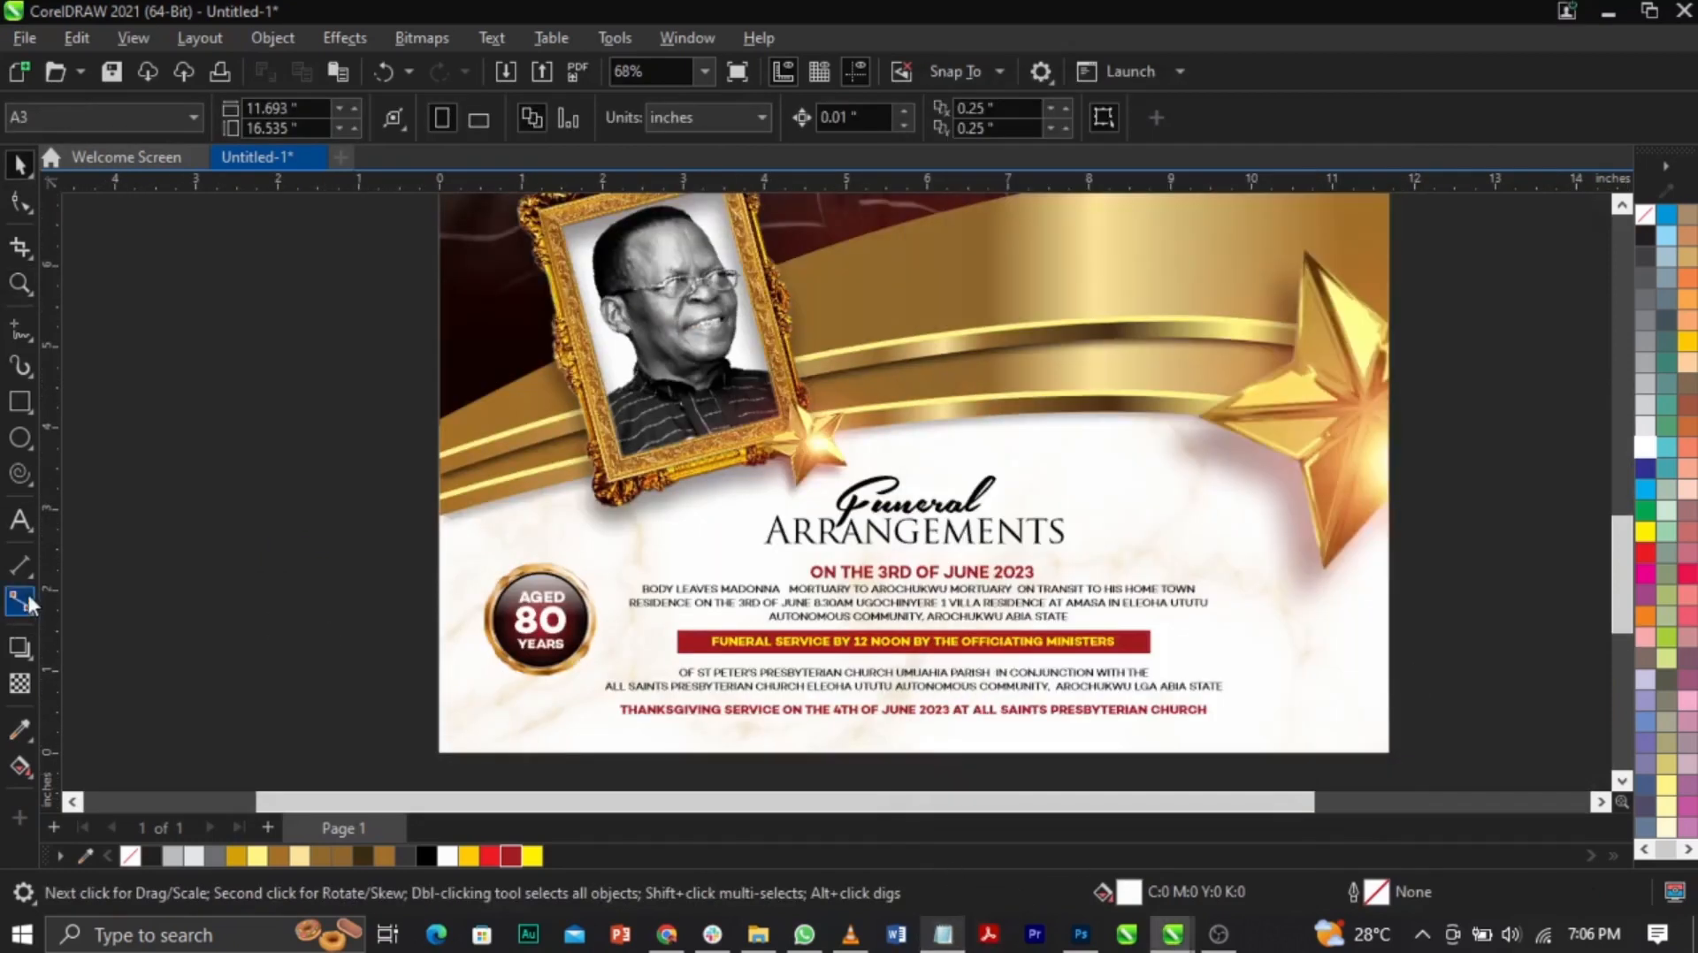
click(19, 520)
click(1282, 660)
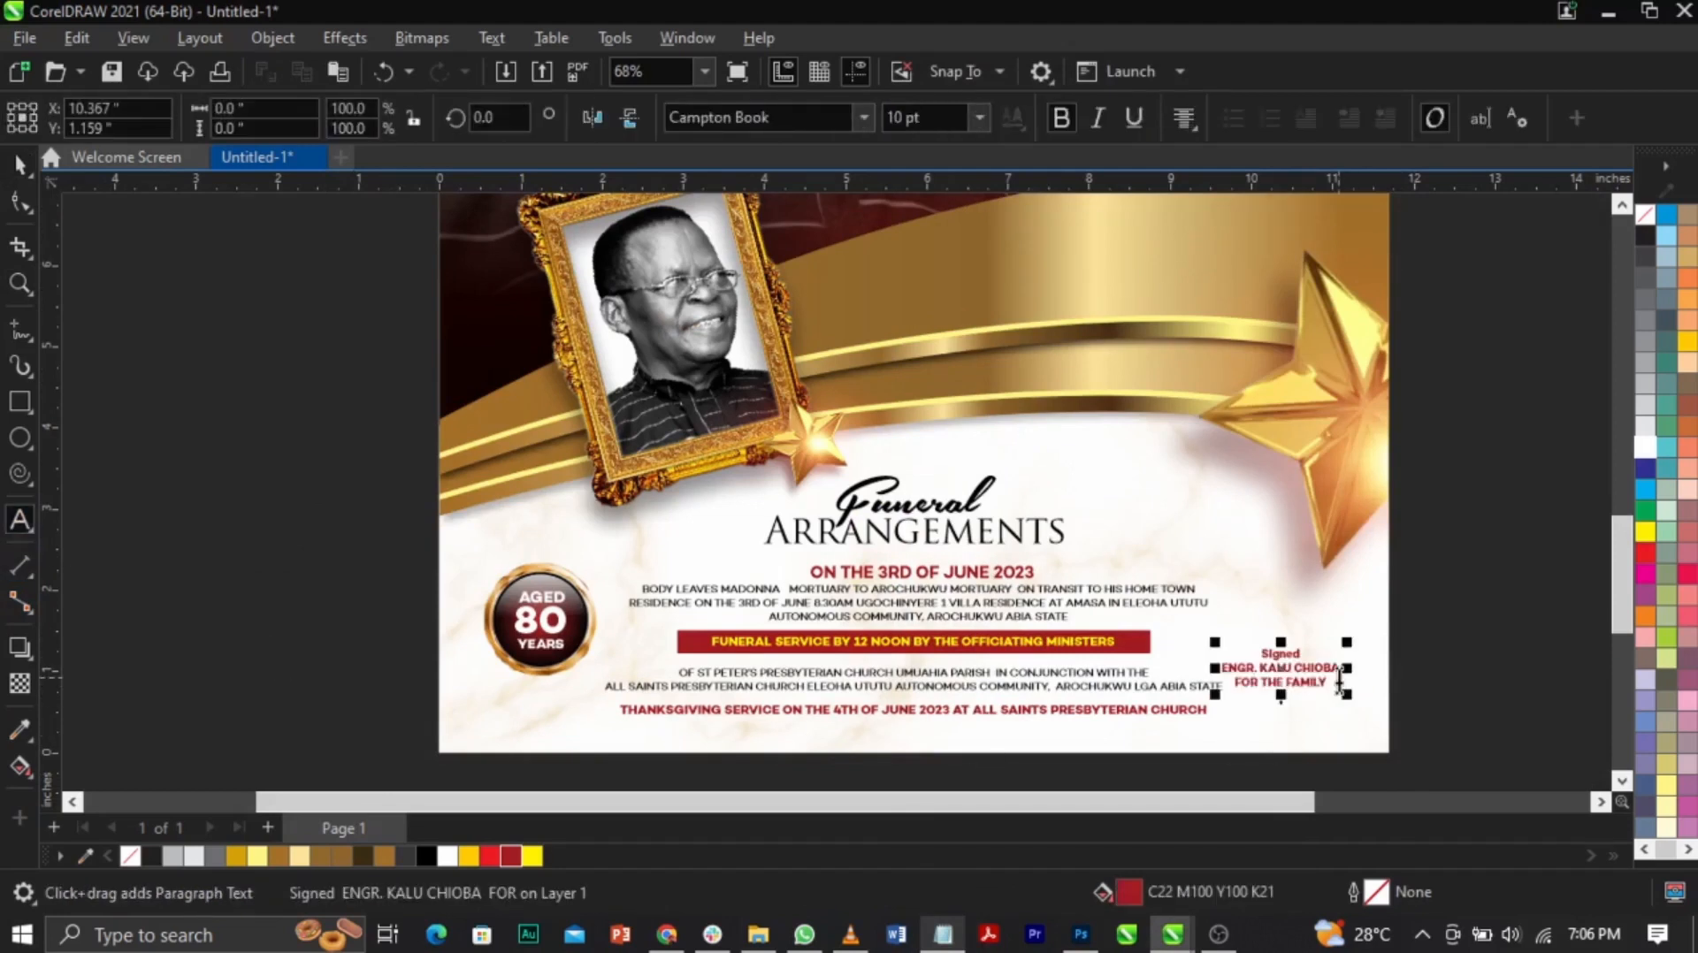
Step: Colour the signature text black and break it apart into separate lines
key(z)
drag(1040, 550, 1383, 753)
key(space)
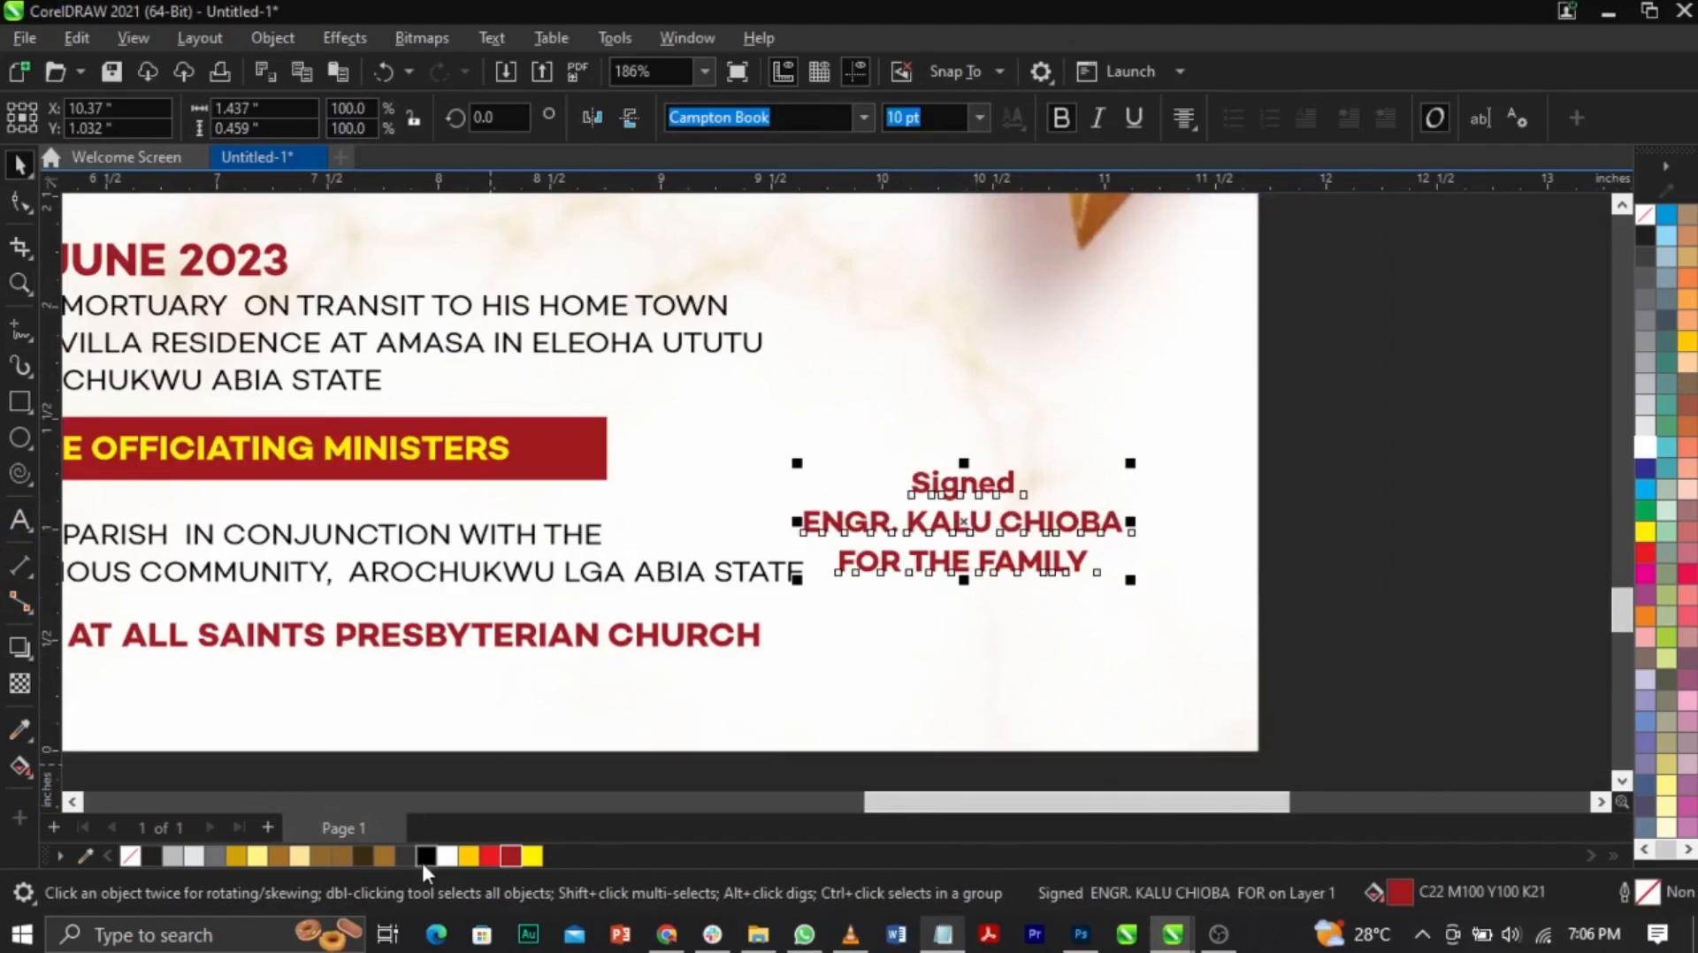
click(1367, 554)
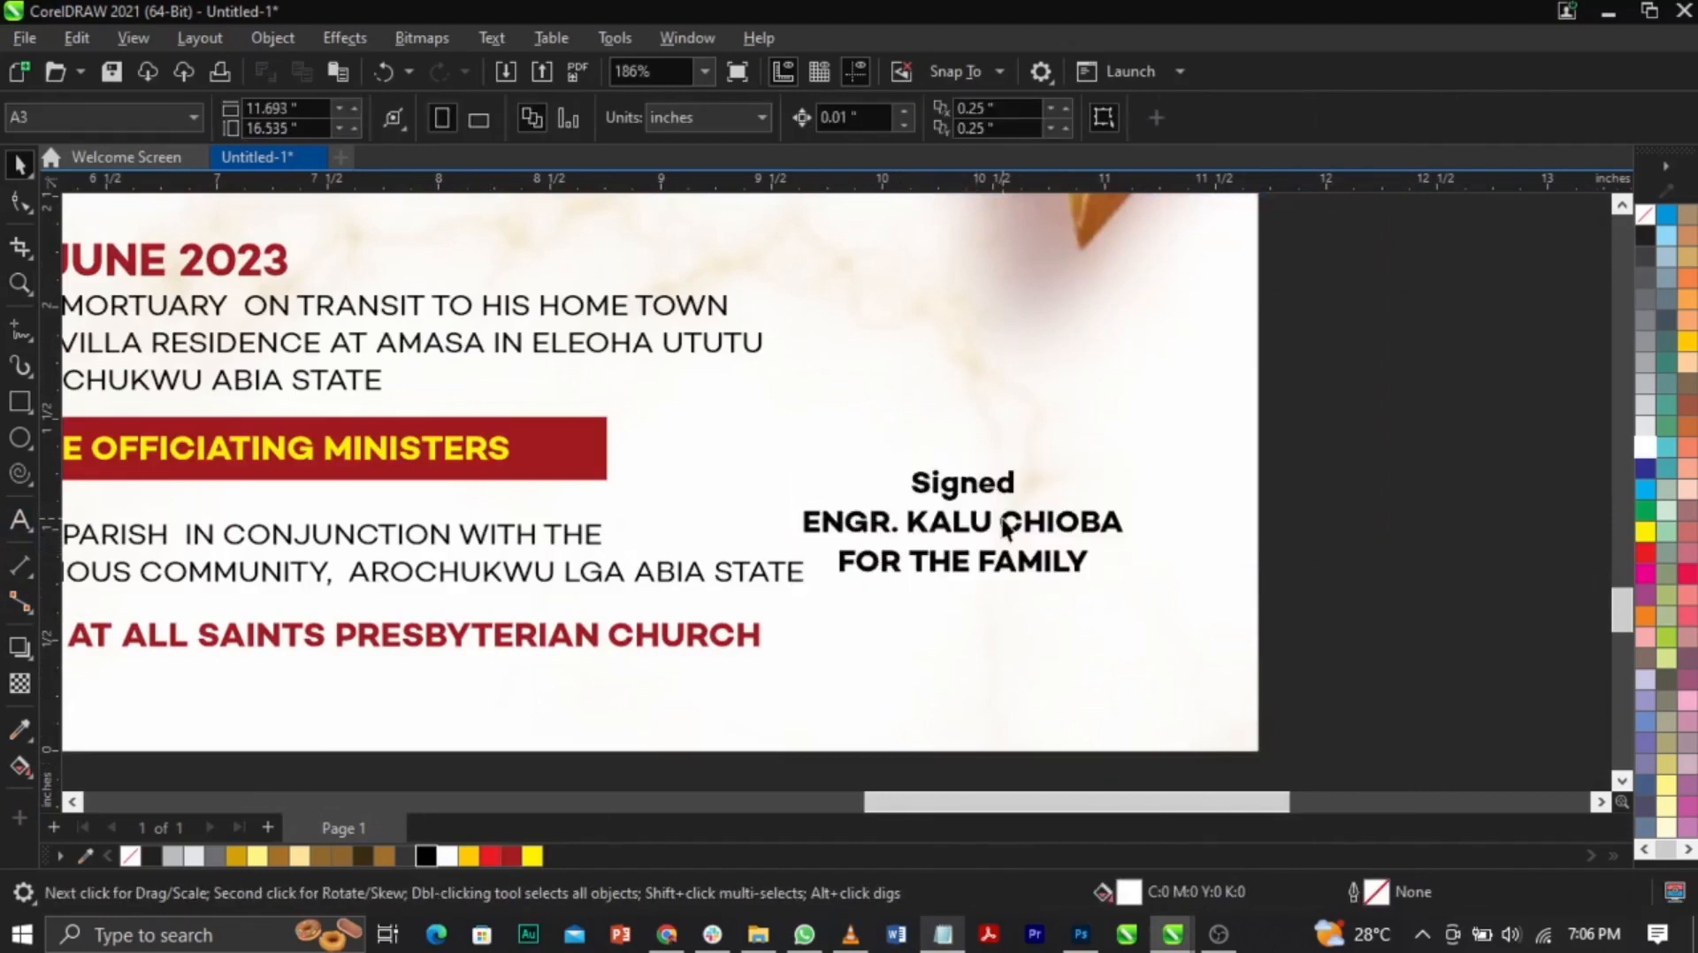
click(1006, 523)
key(ctrl+k)
Step: Set the word Signed in the Aerotis script font
click(1018, 482)
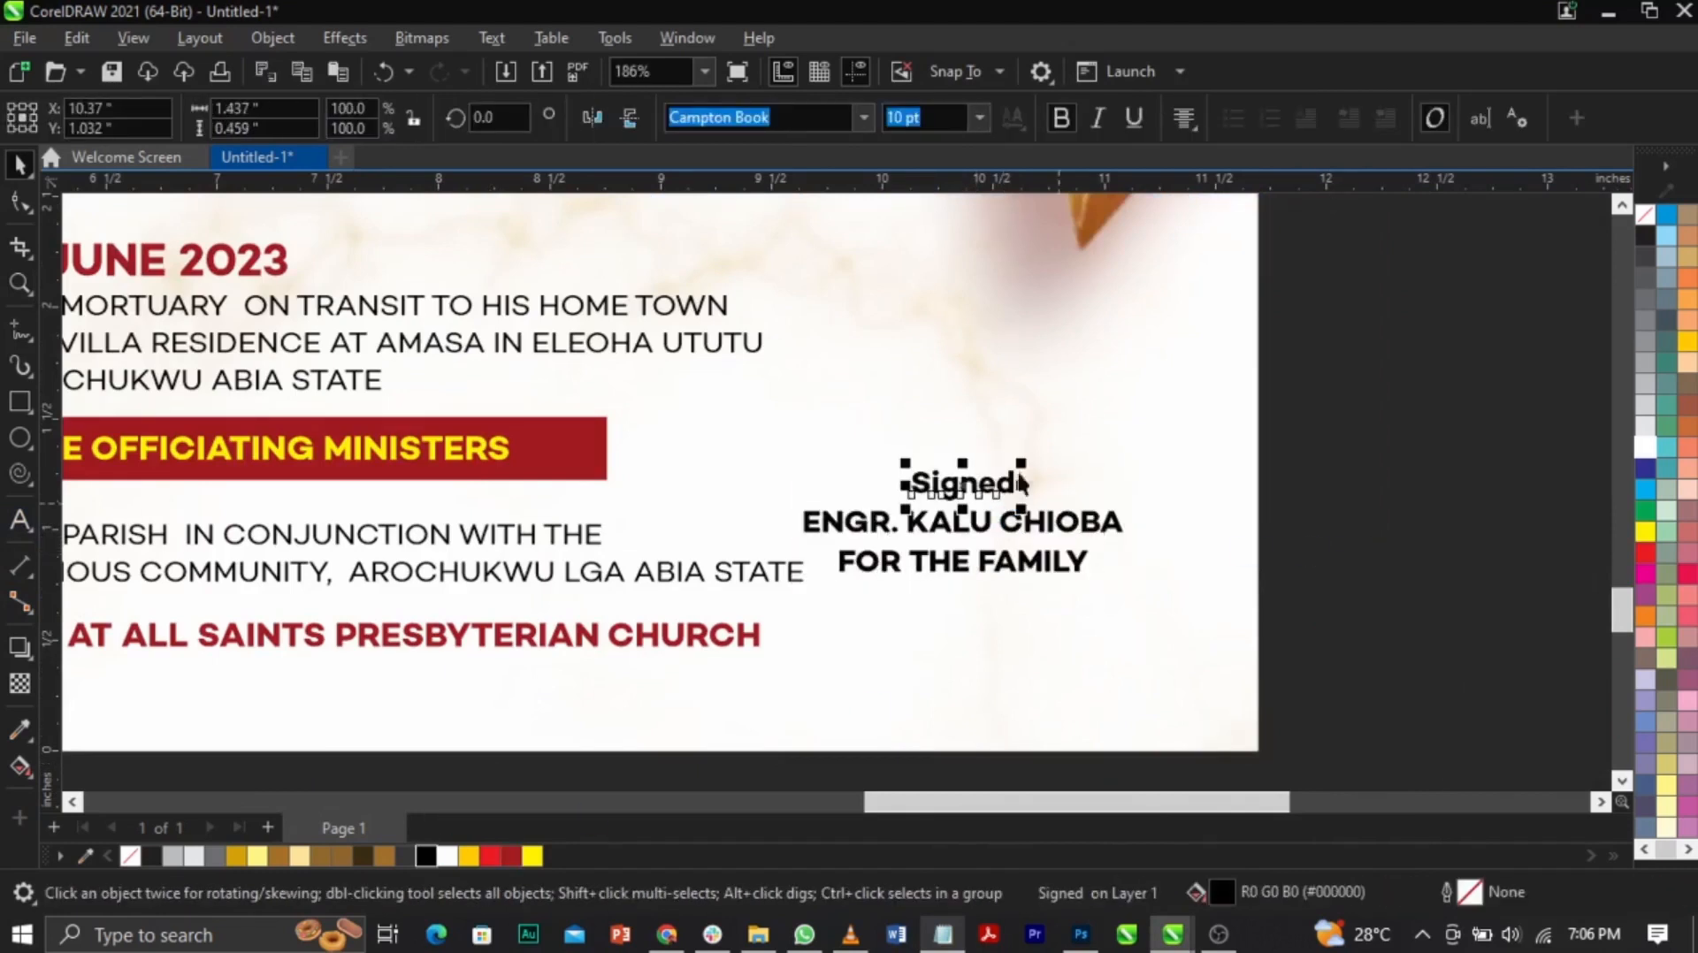
text(a)
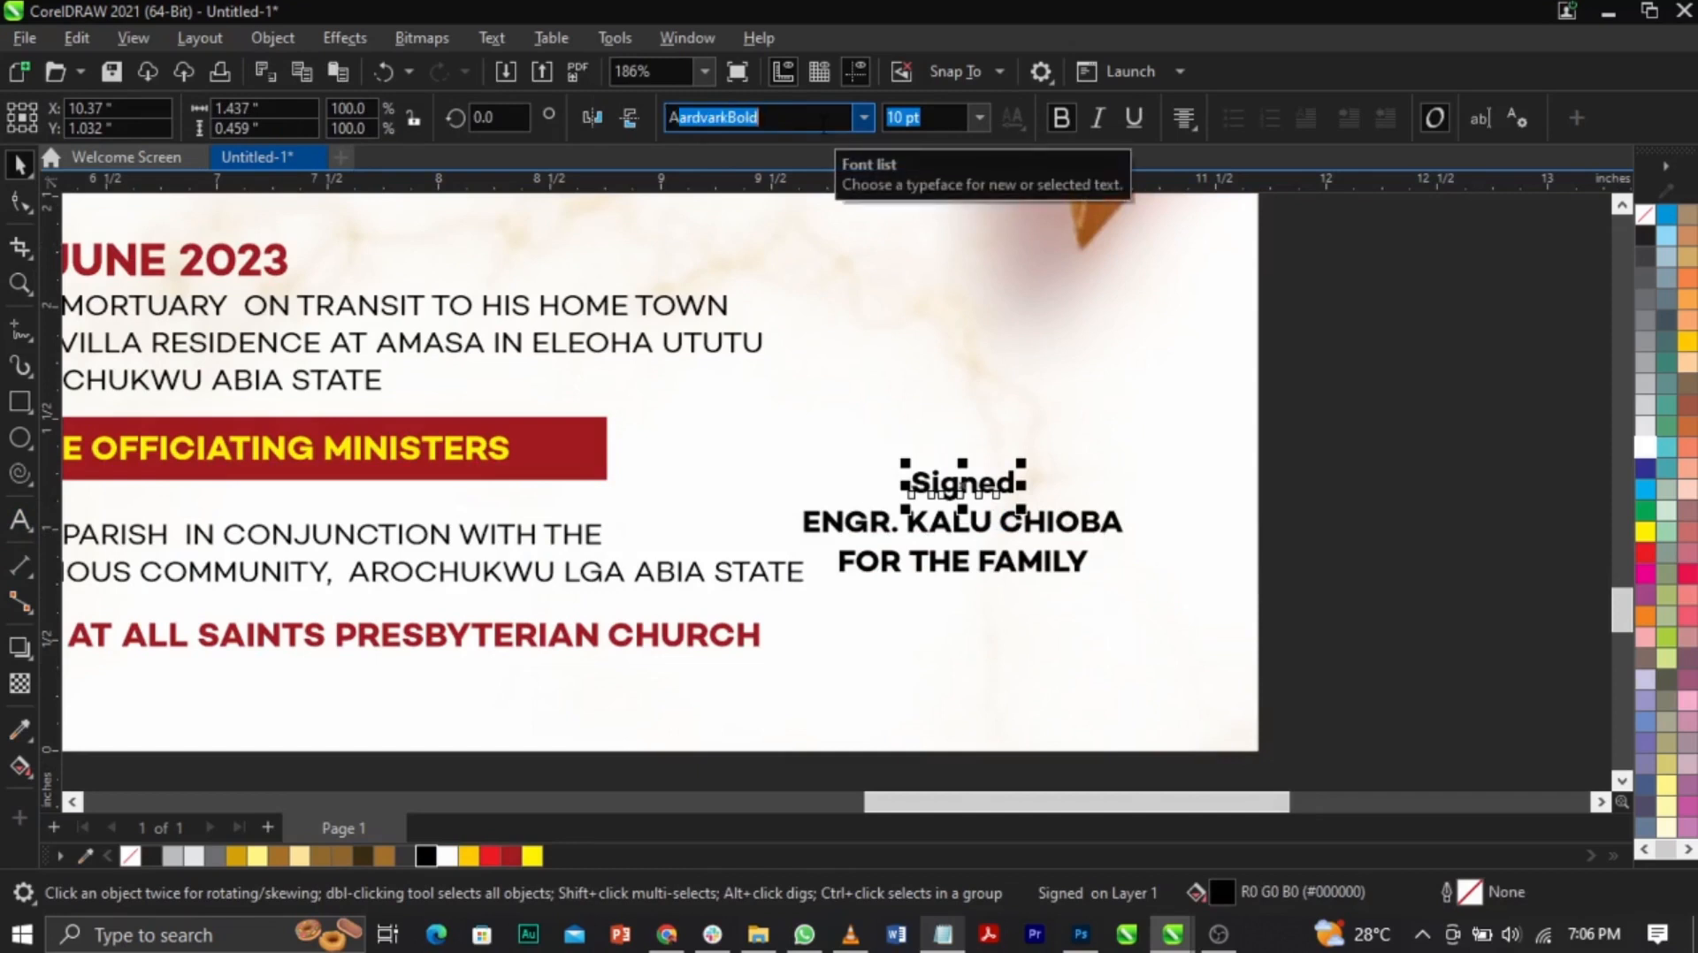
key(BackSpace)
key(BackSpace)
click(820, 122)
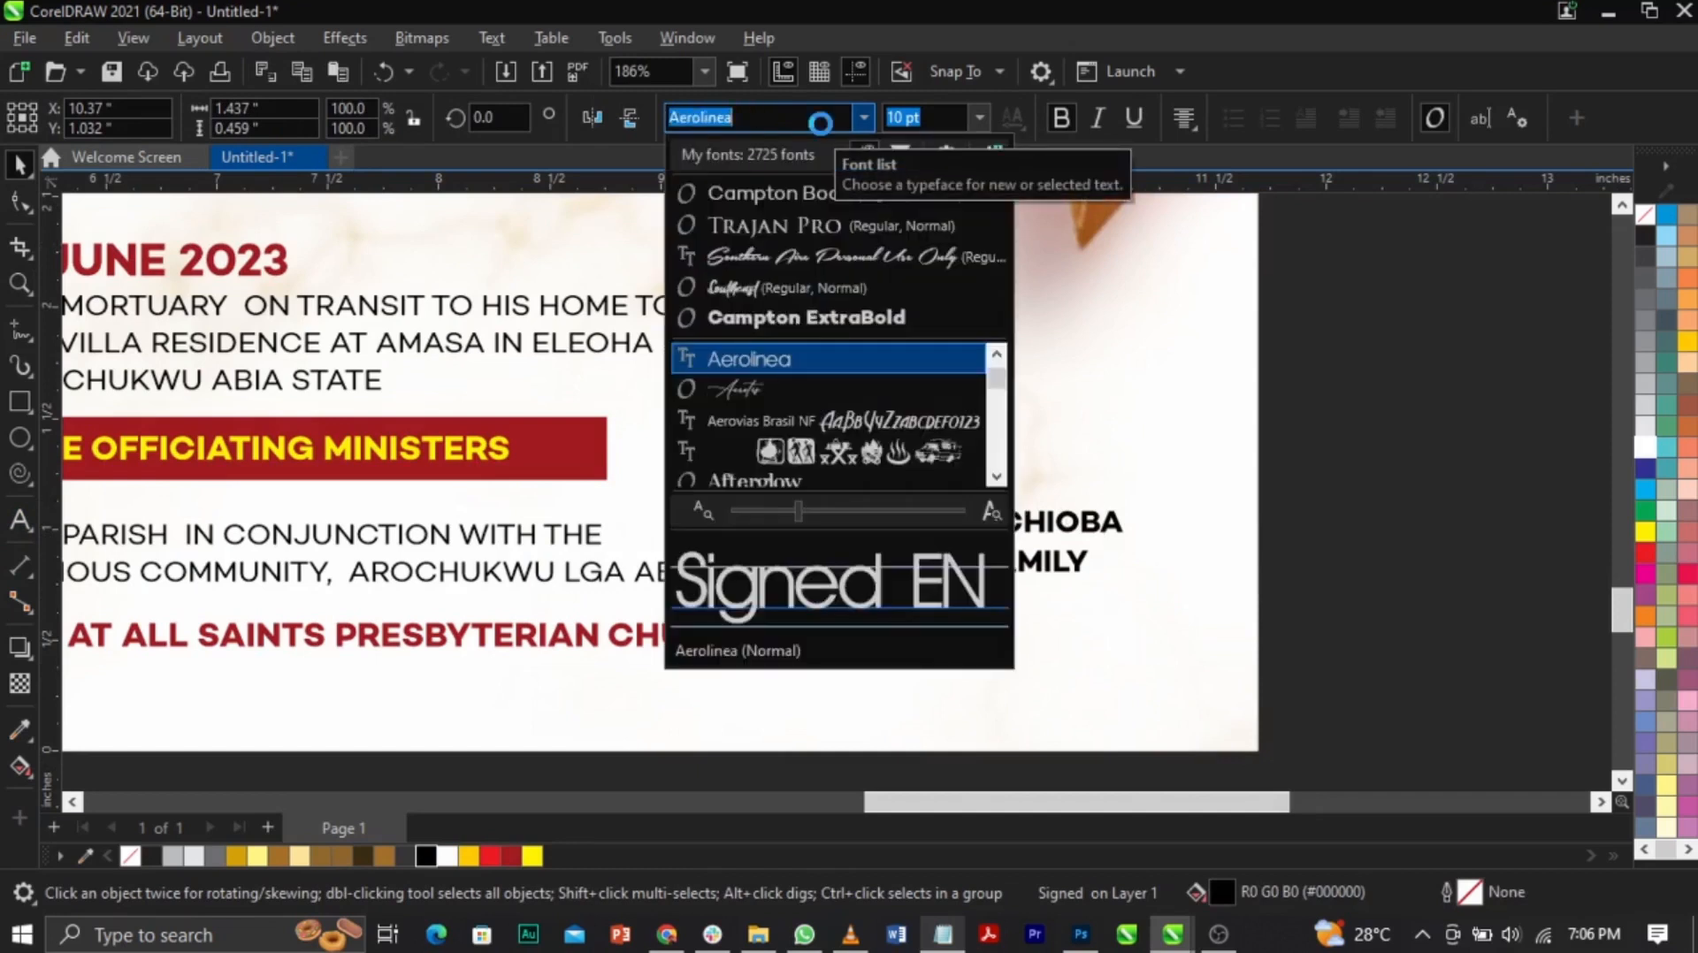
key(Down)
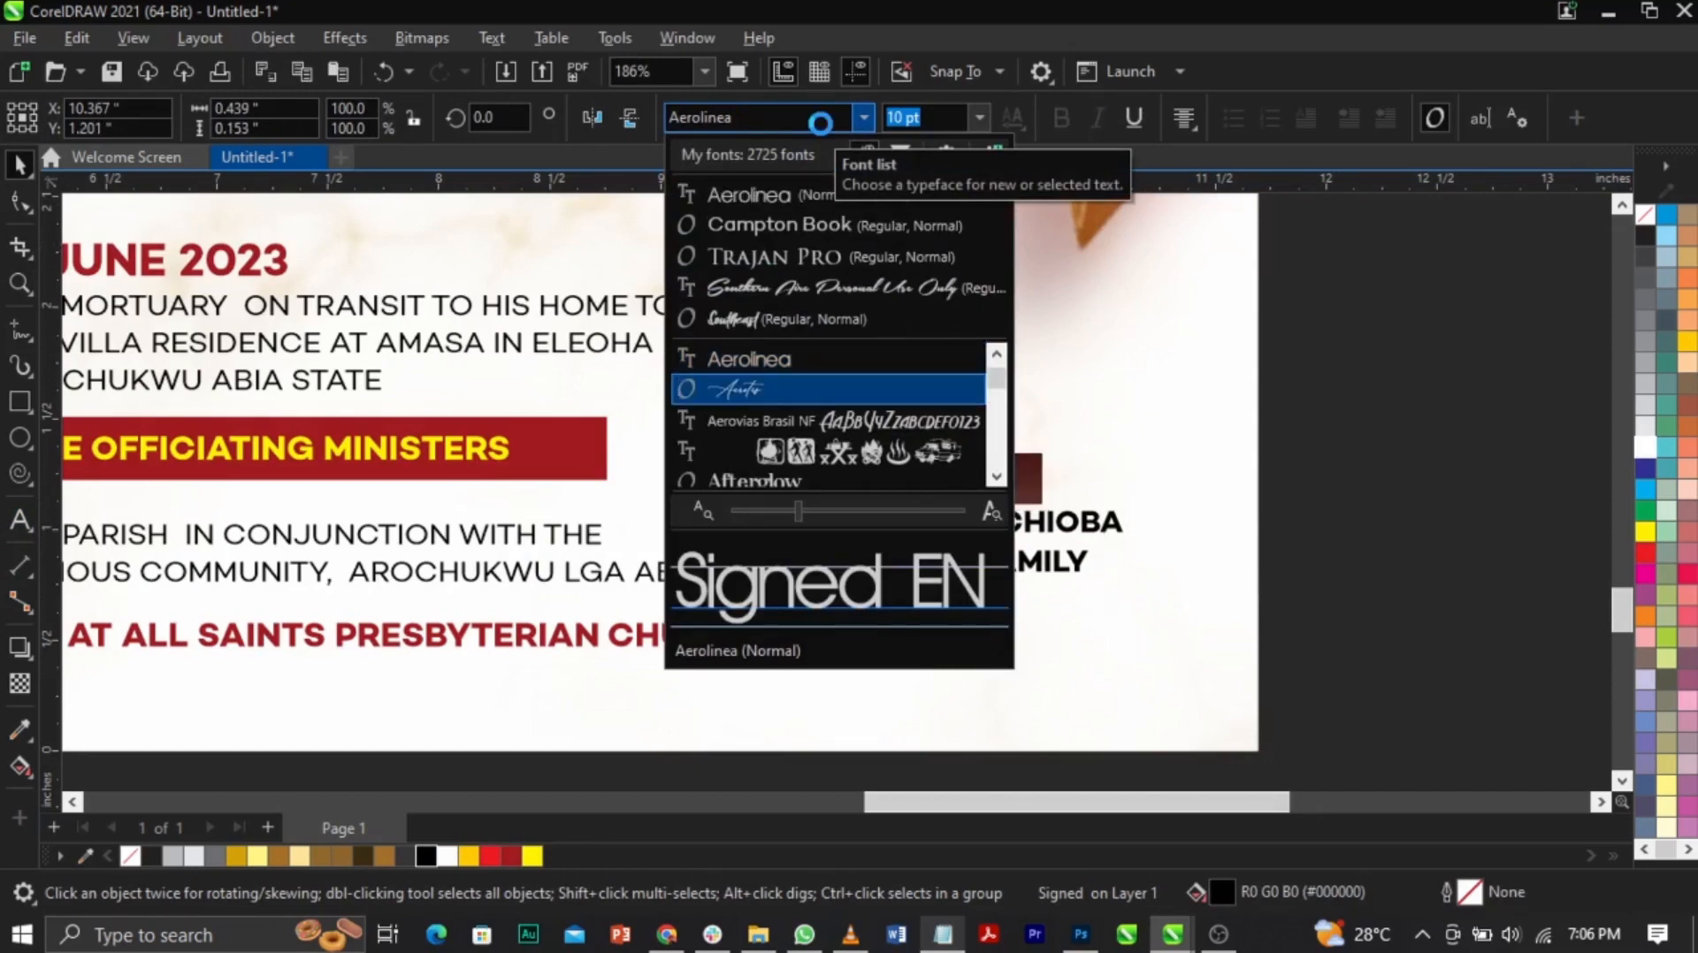
key(Return)
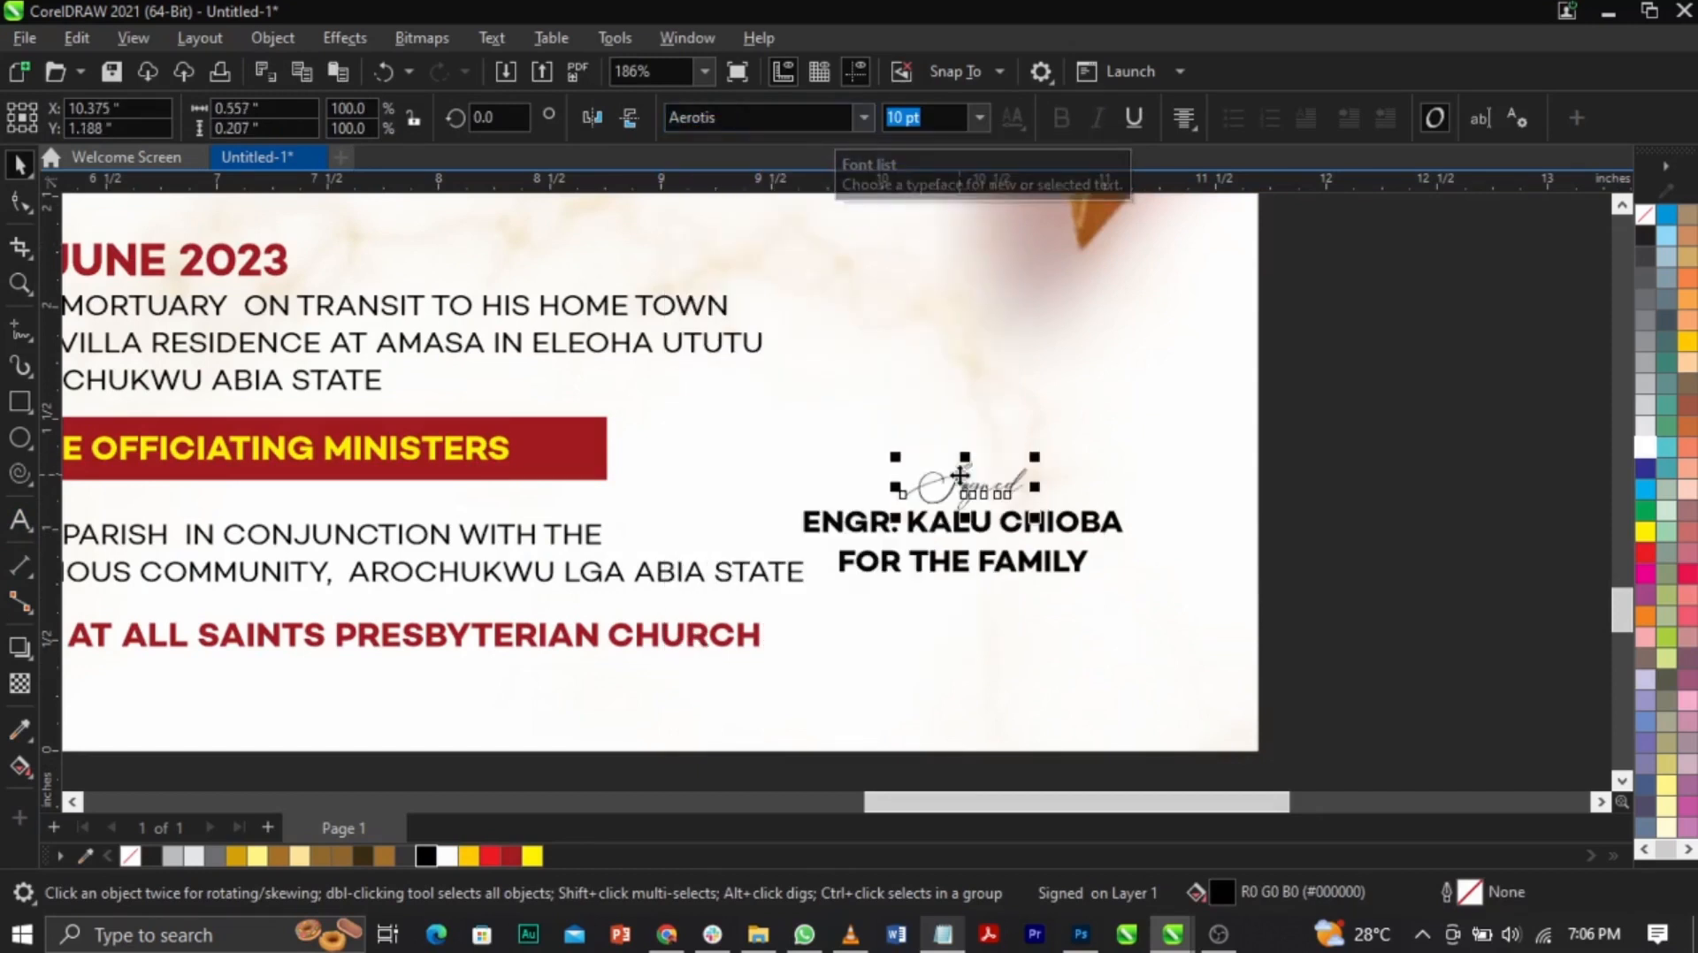
Step: Try repositioning the FOR THE FAMILY line, then undo the move
click(1008, 573)
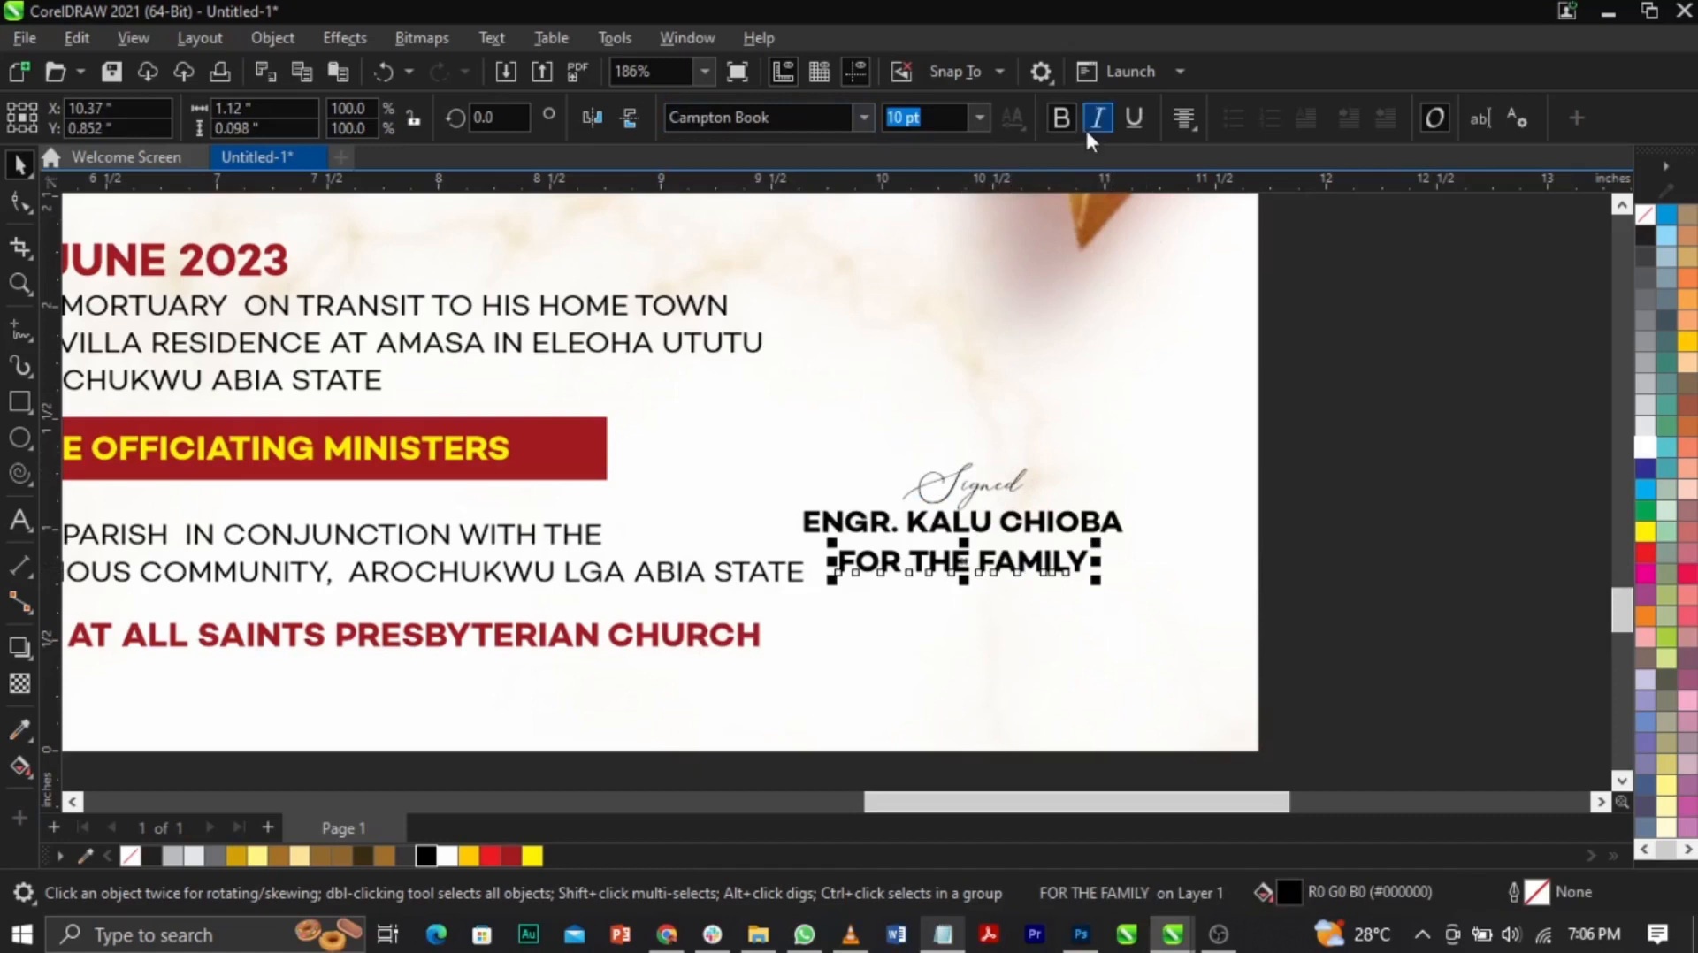
drag(1059, 579, 1016, 557)
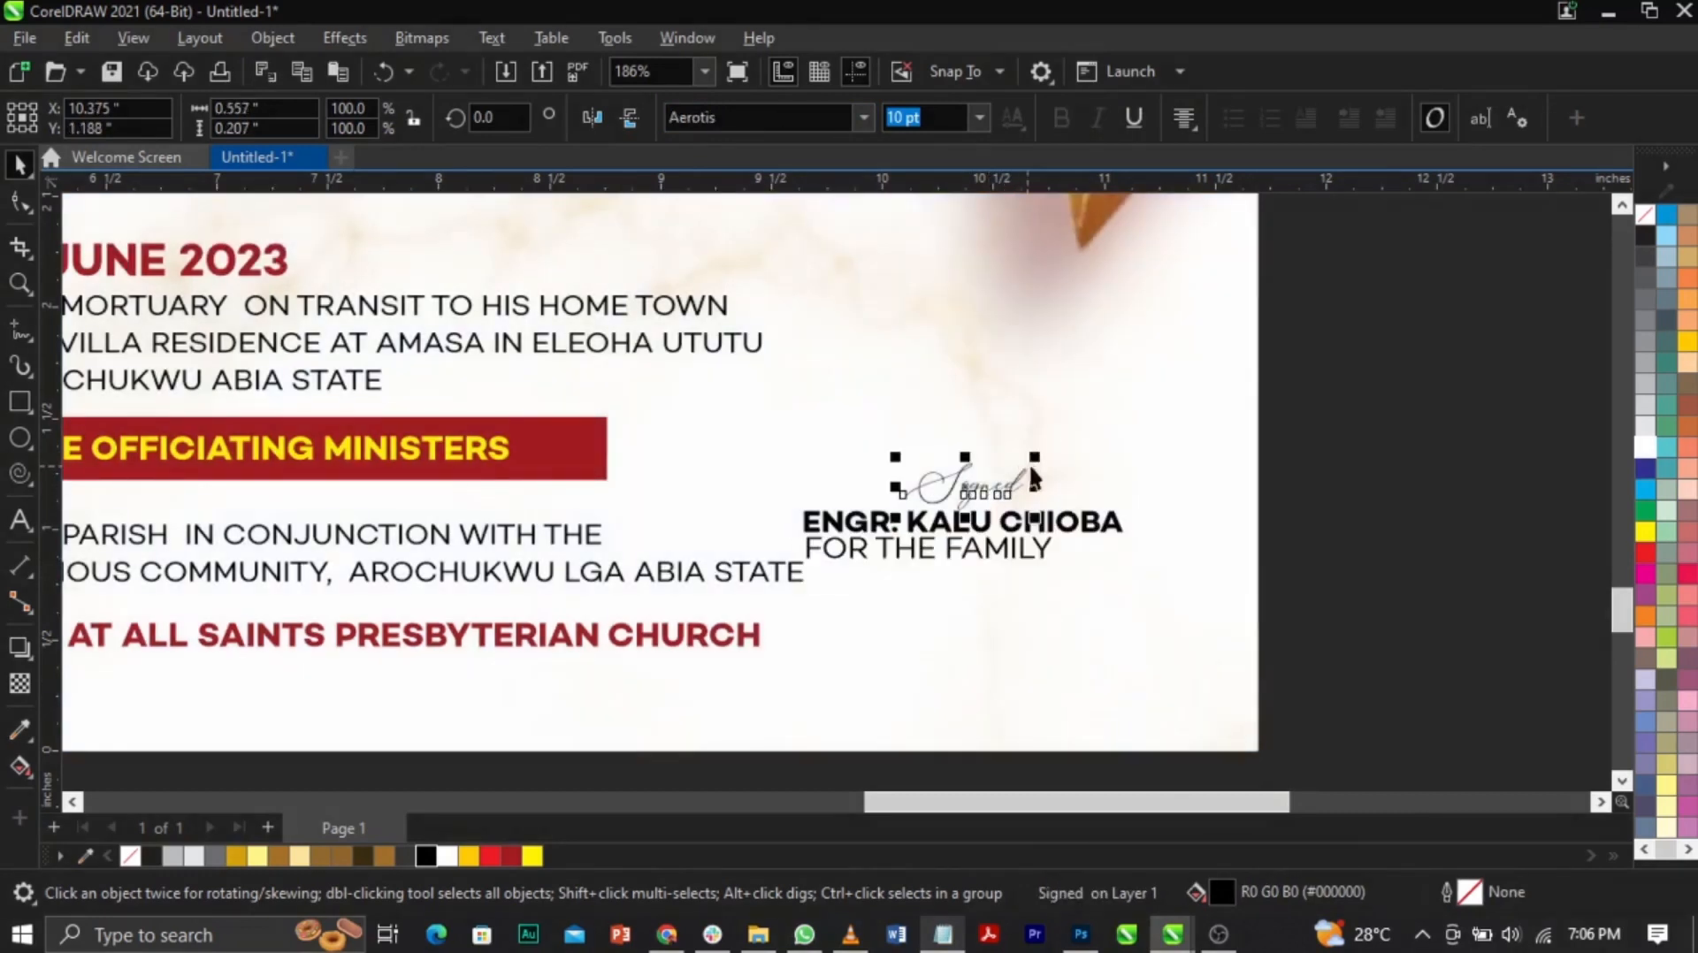
key(ctrl+z)
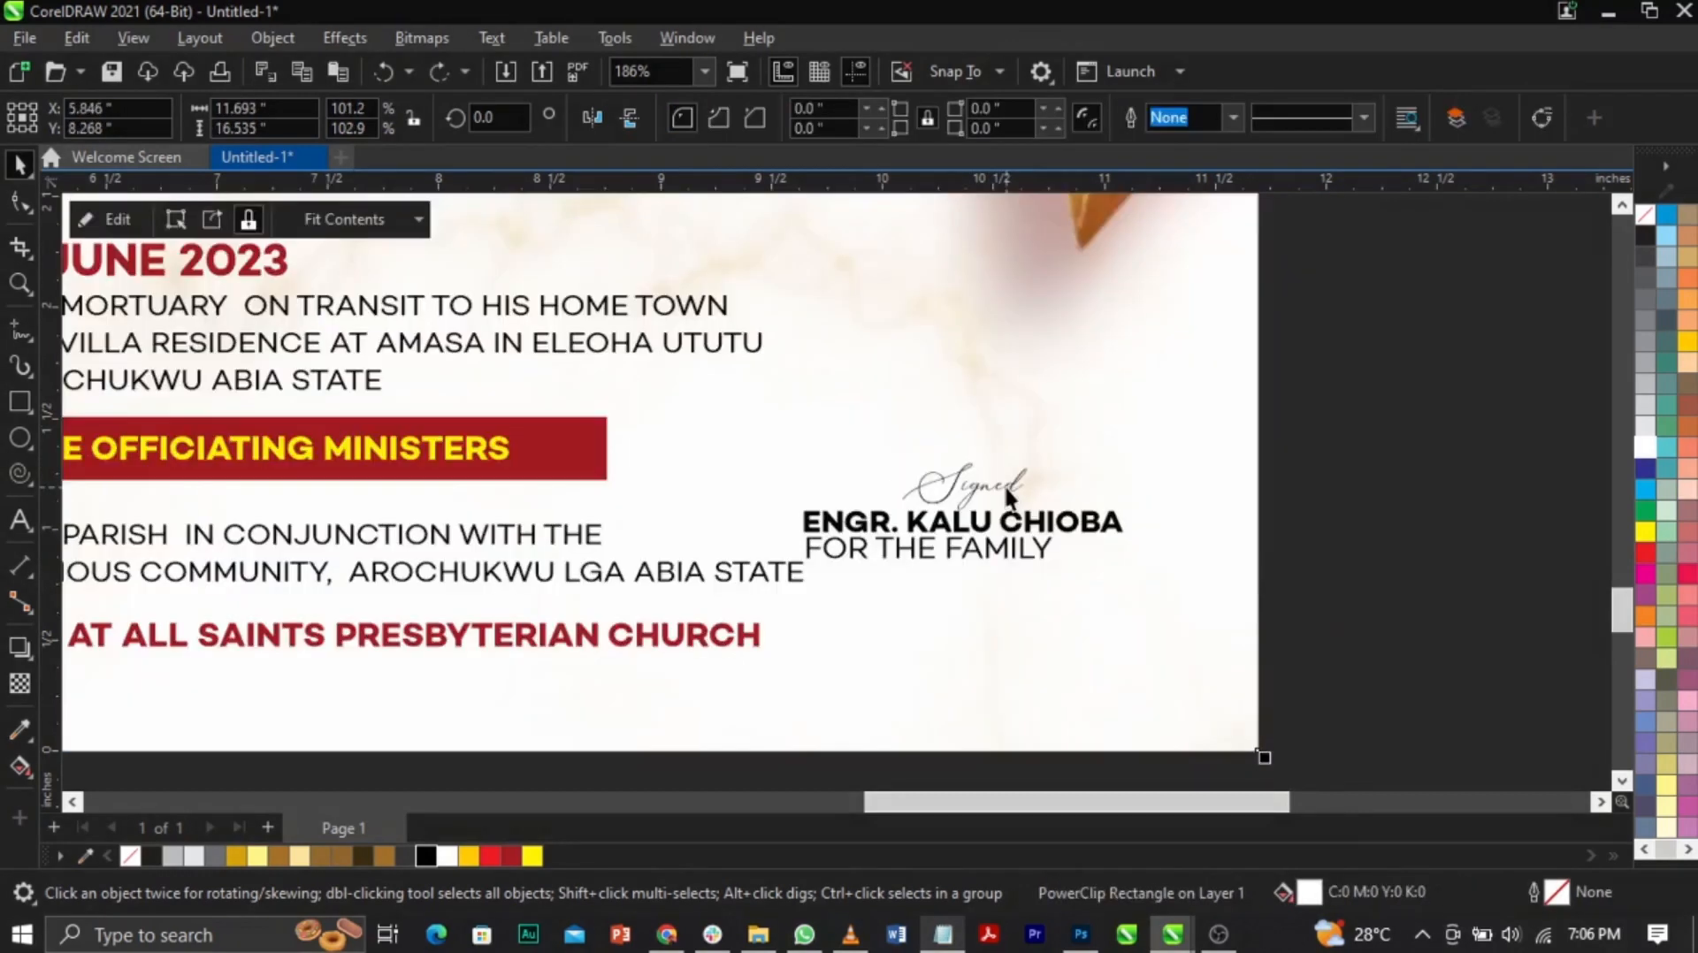
Step: Enlarge Signed to about 162% and group it with the other two signature lines
click(1008, 497)
drag(1039, 466, 941, 486)
mouse_move(1306, 406)
mouse_down()
mouse_move(1042, 541)
mouse_move(773, 625)
mouse_up()
key(ctrl+g)
Step: Scale the signature group to about 77% and place it in the lower-right corner
drag(950, 542, 964, 477)
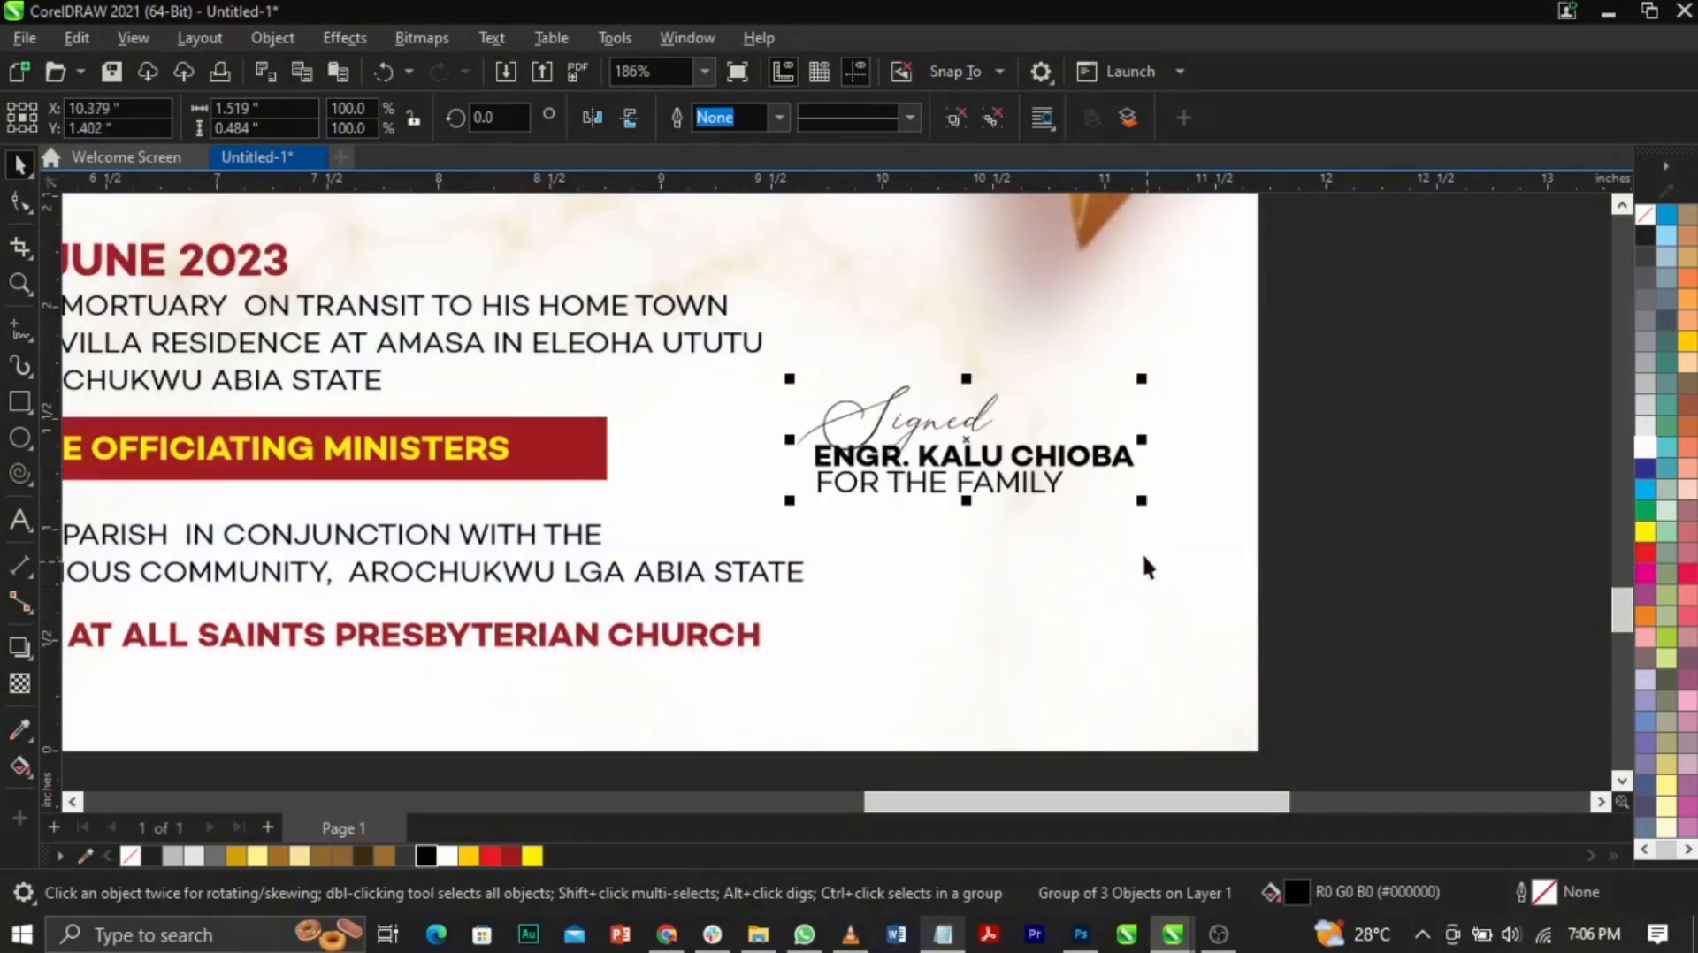
drag(1141, 506, 1076, 531)
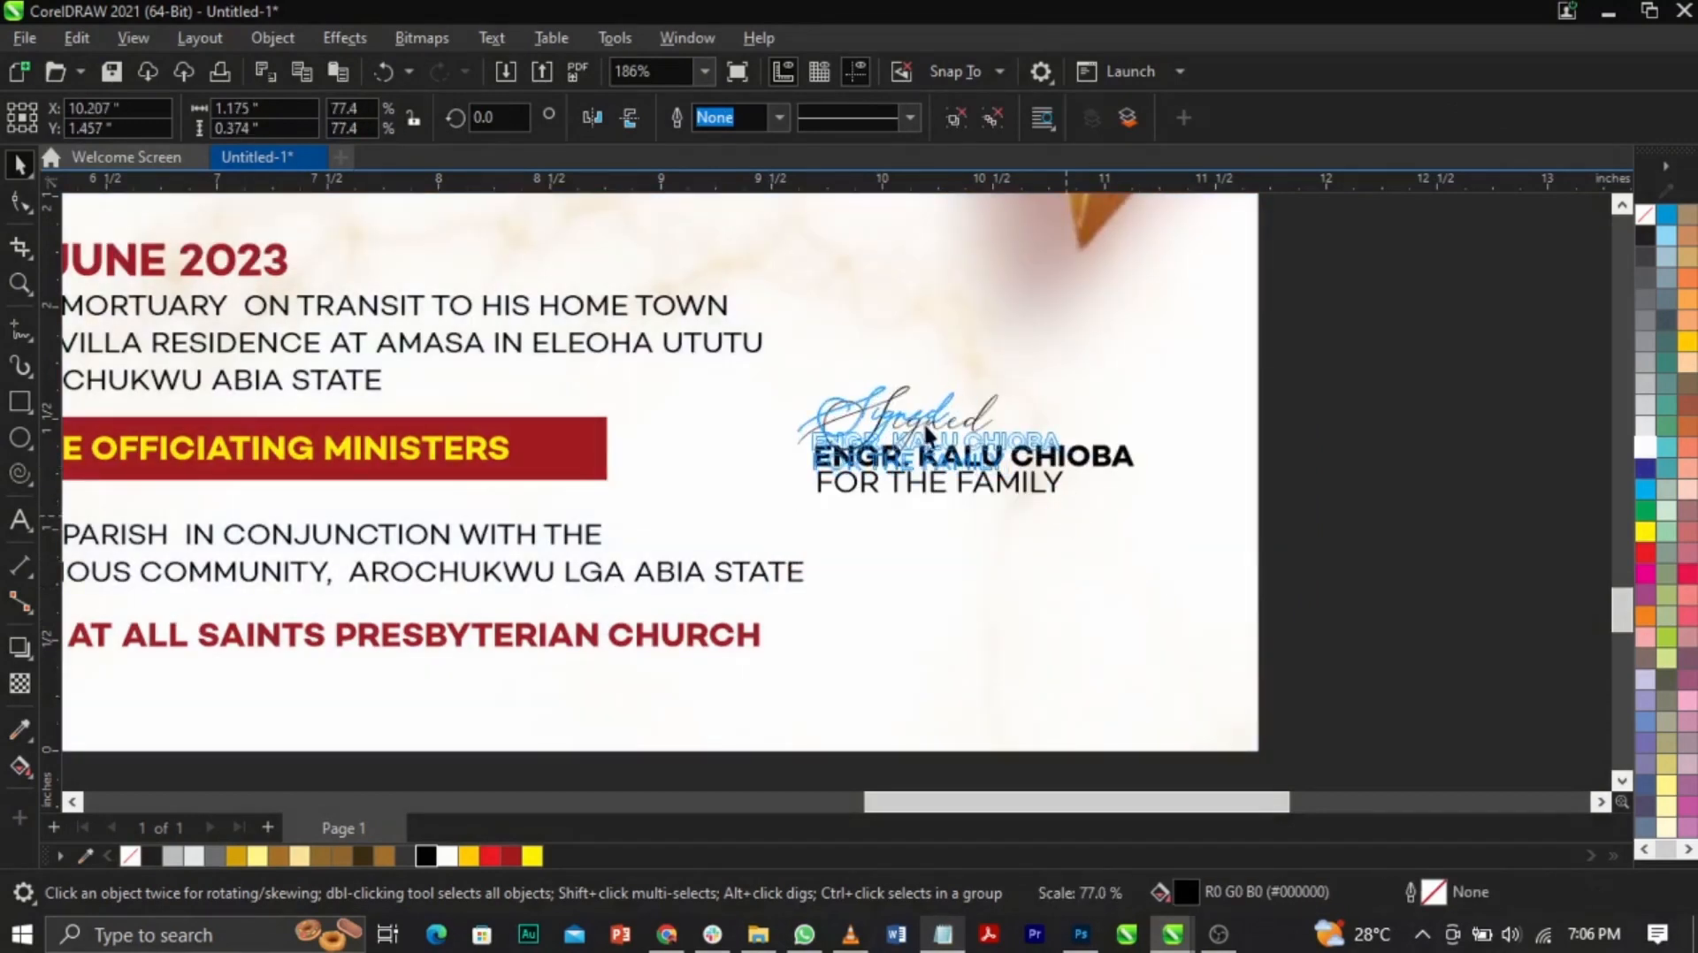
mouse_move(950, 437)
mouse_down()
mouse_move(1020, 541)
mouse_move(1012, 556)
mouse_up()
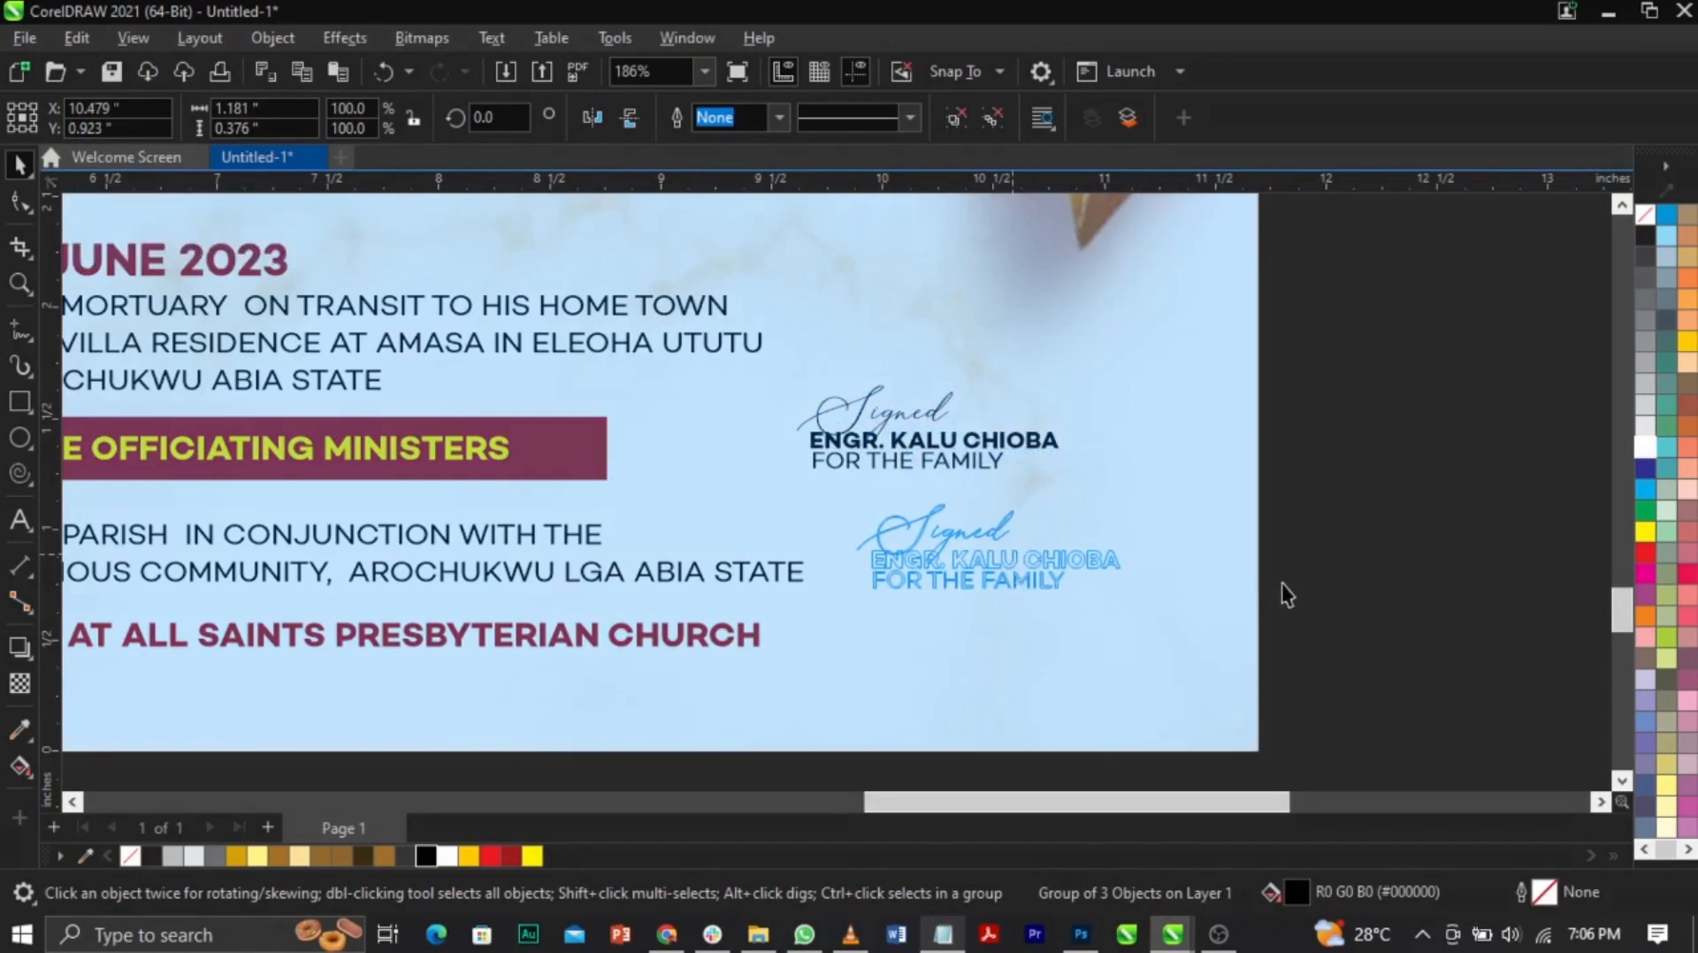
click(1312, 573)
key(shift+F4)
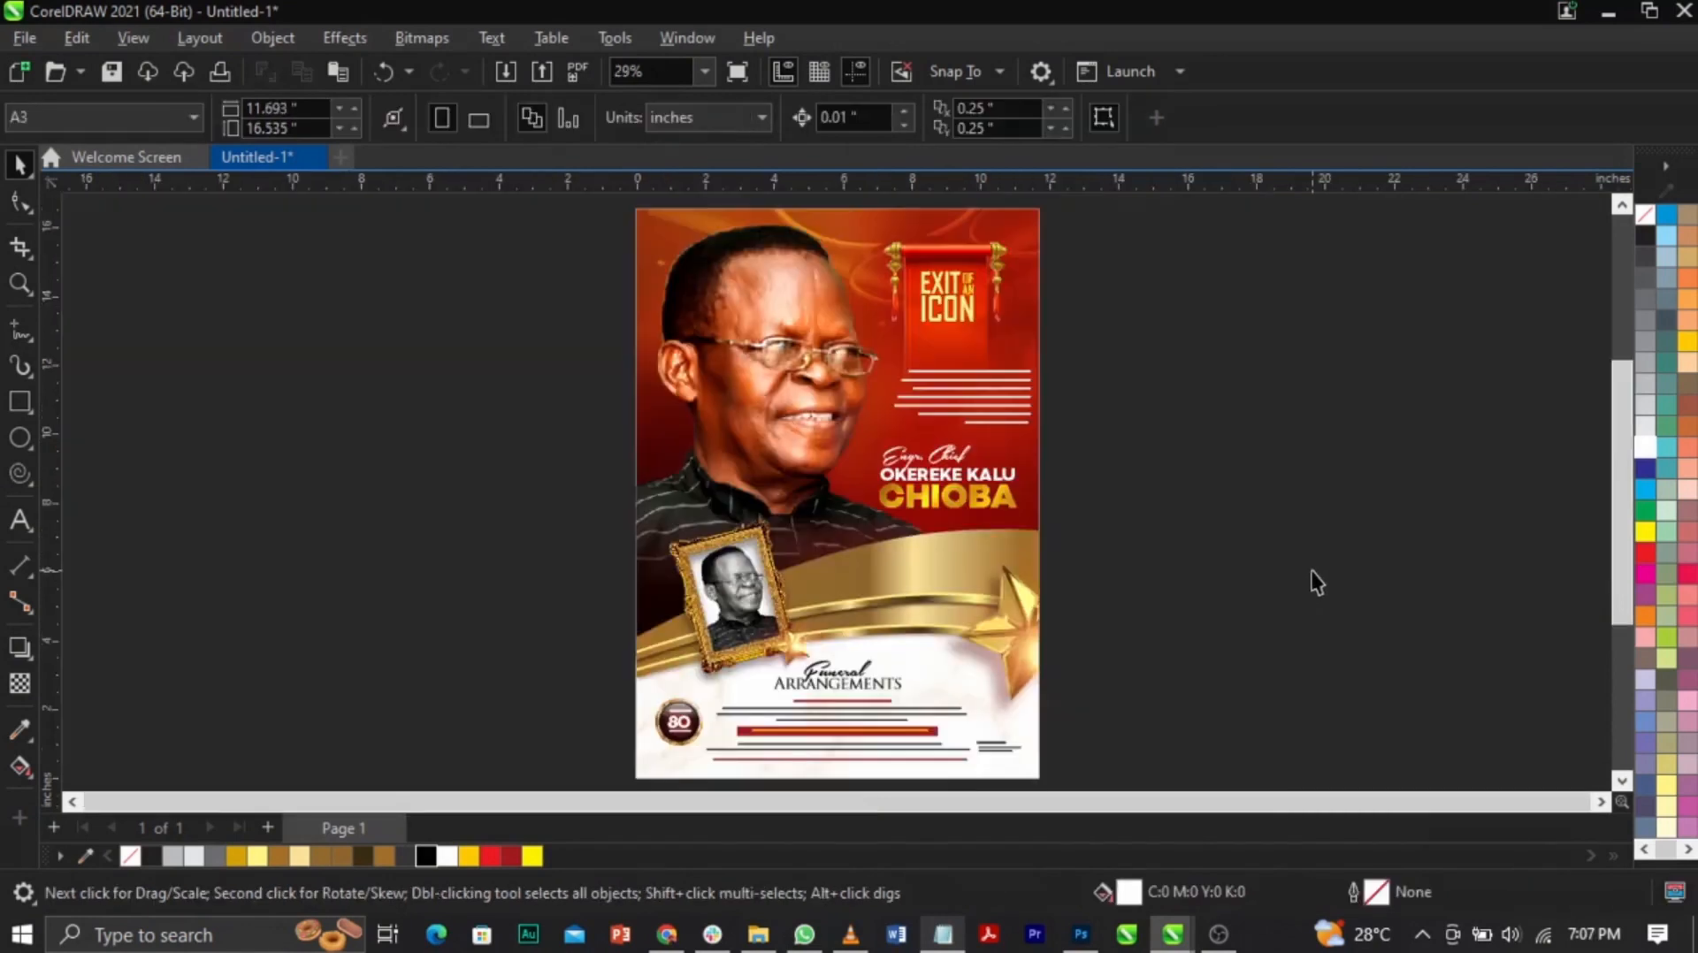
Step: Move the funeral arrangements text block slightly lower on the poster
key(z)
drag(573, 630, 1080, 789)
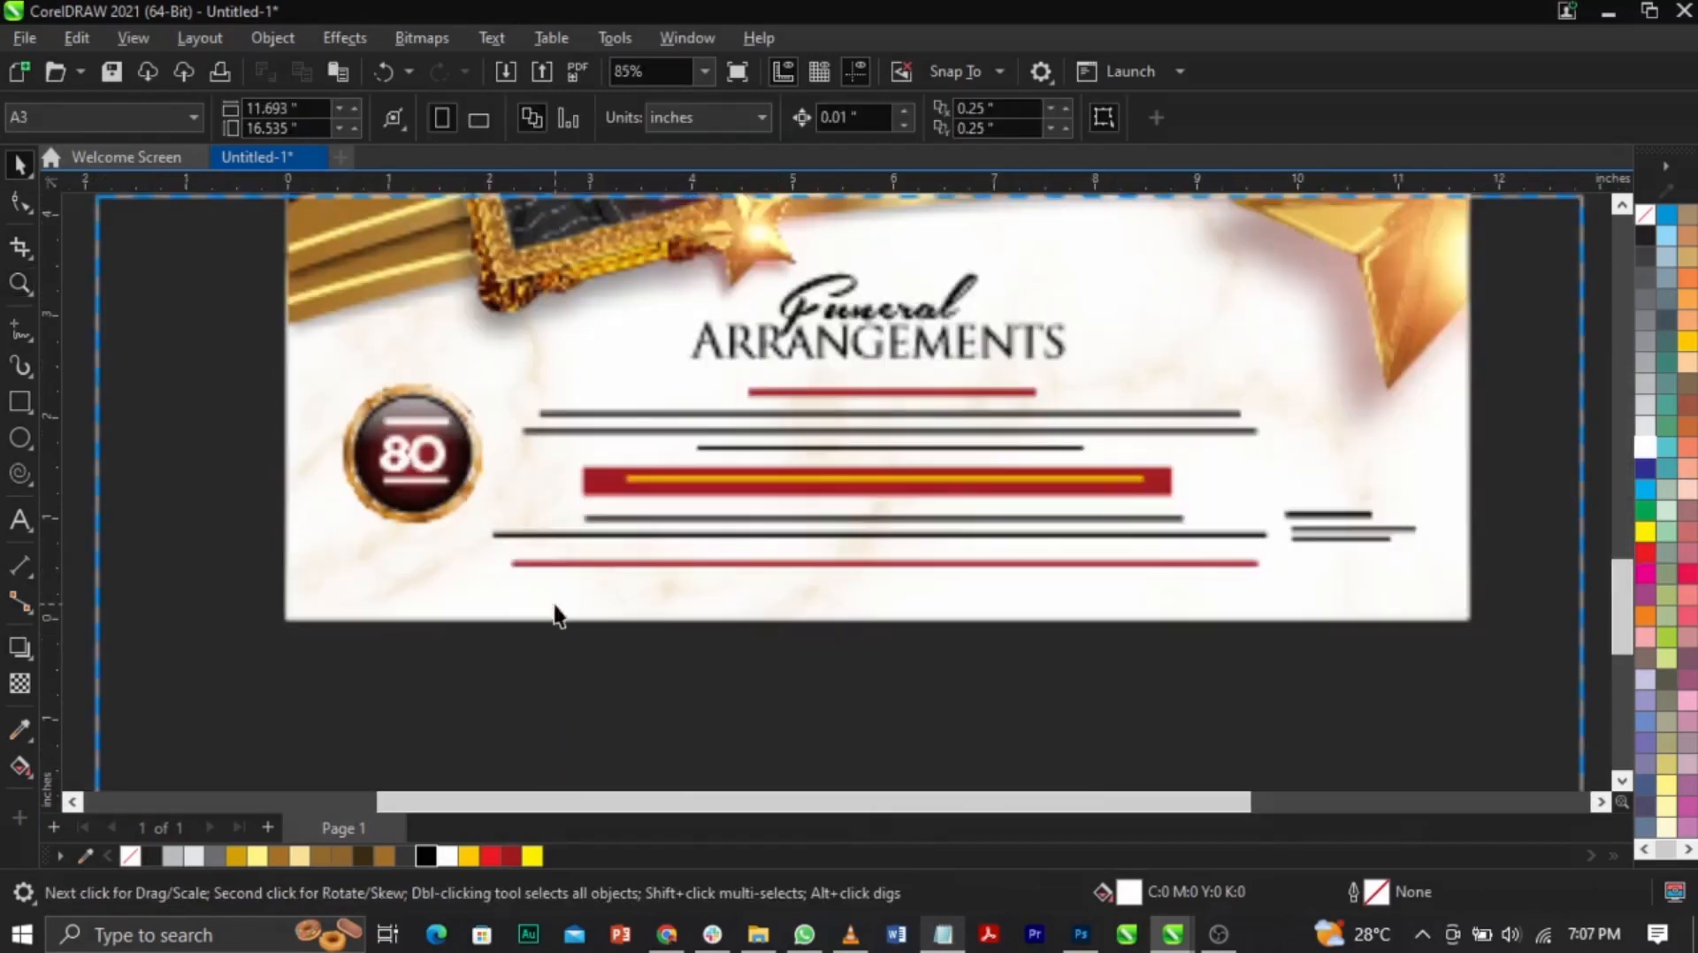
drag(251, 651, 1538, 245)
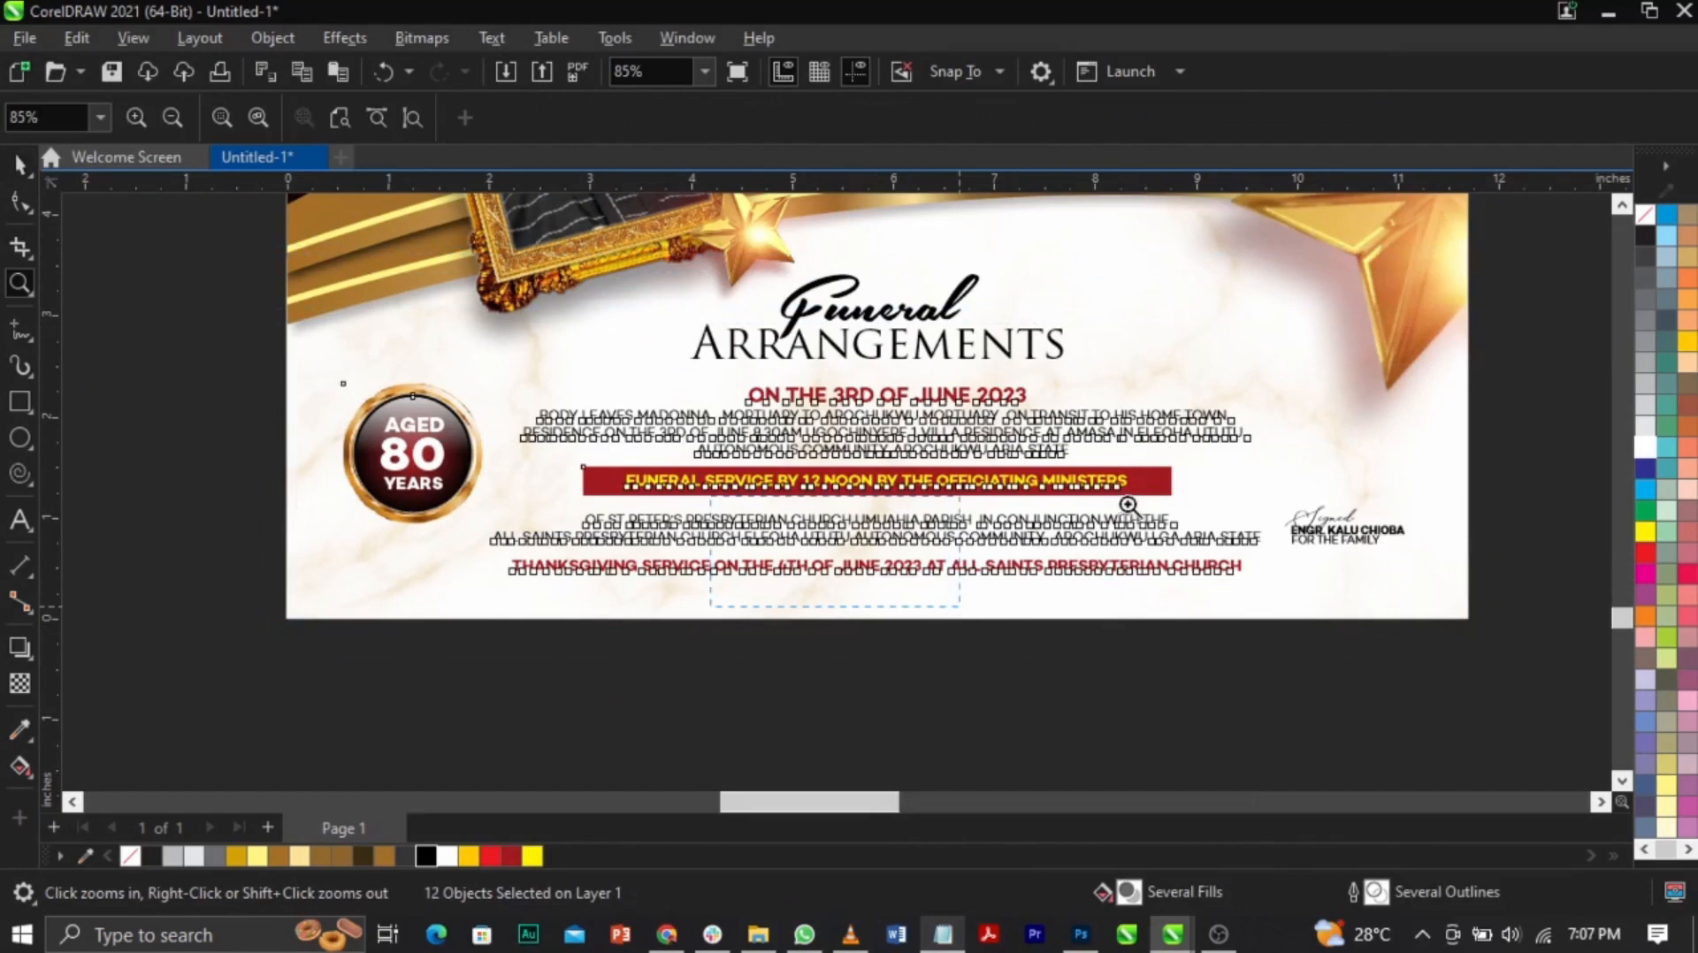
scroll(960, 606, up, 4)
drag(1134, 439, 1125, 504)
Step: Zoom out to the whole page and view the finished poster in full-screen preview
key(F4)
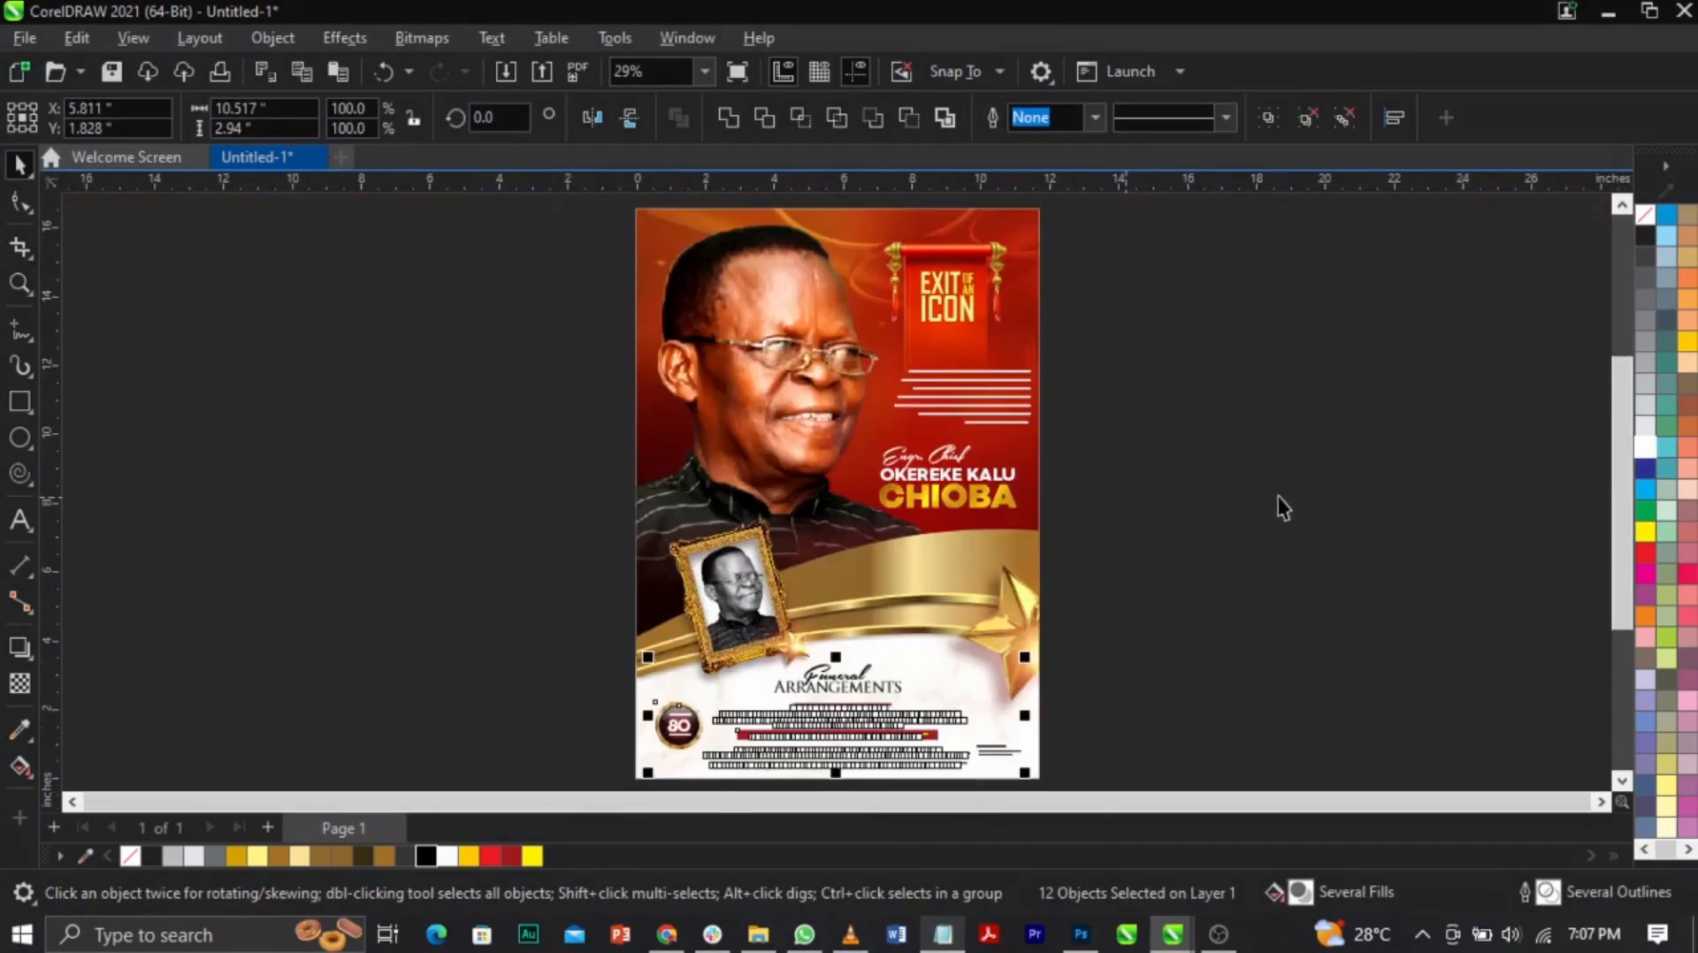
click(1315, 475)
key(F9)
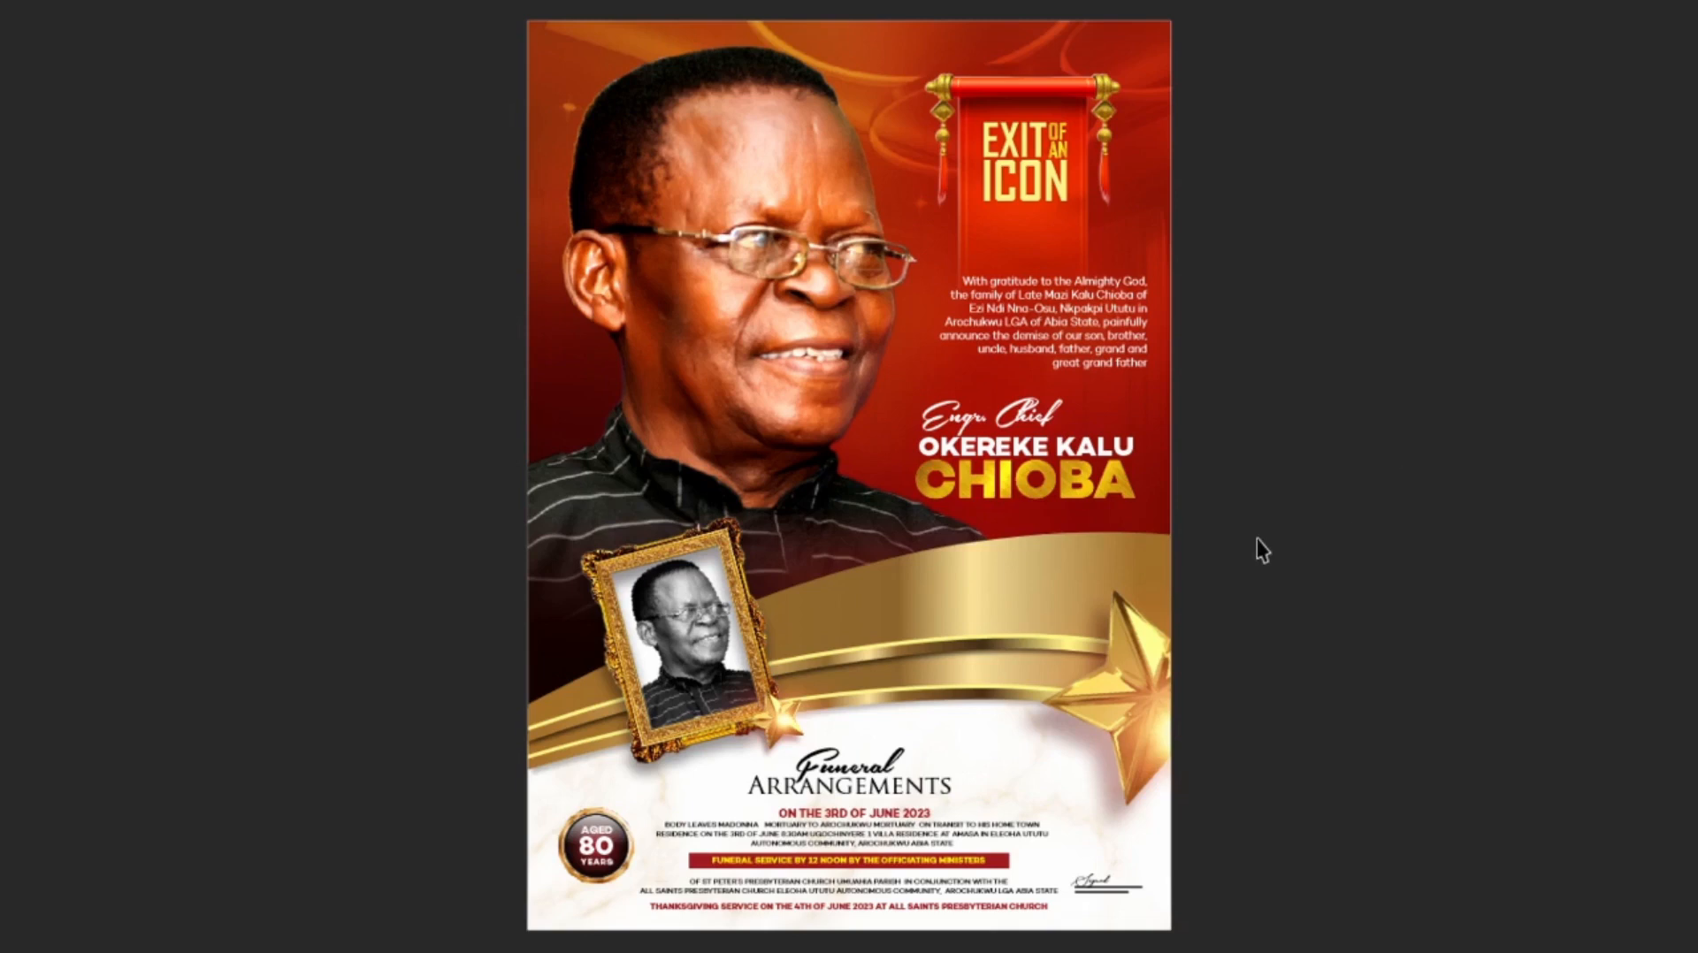